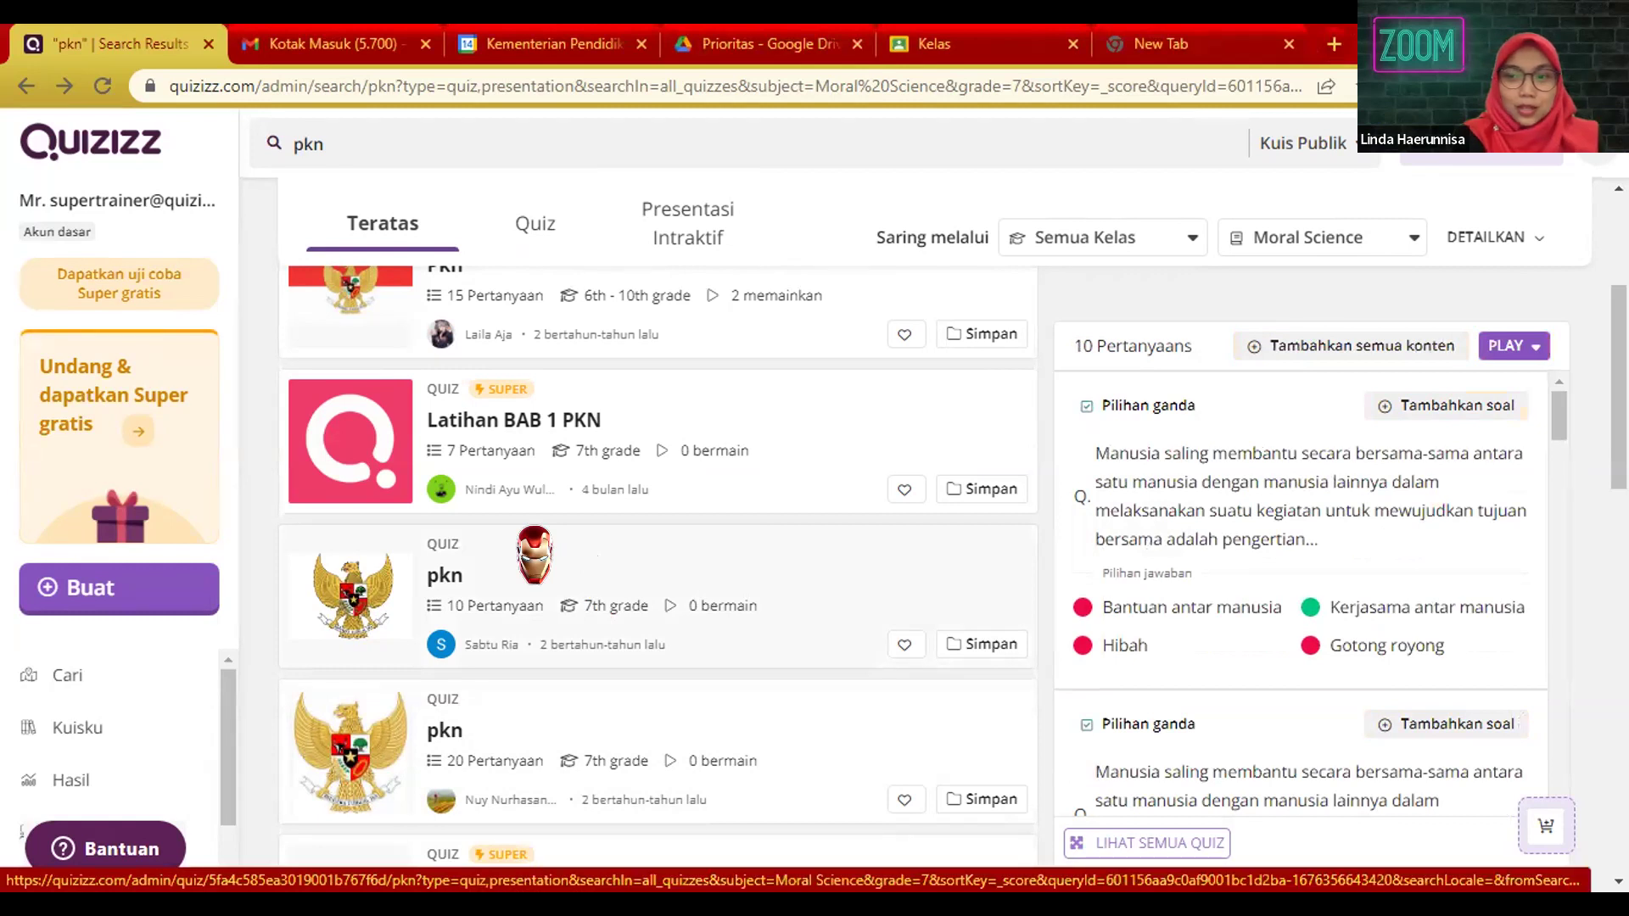
scroll(883, 551, "up", 3)
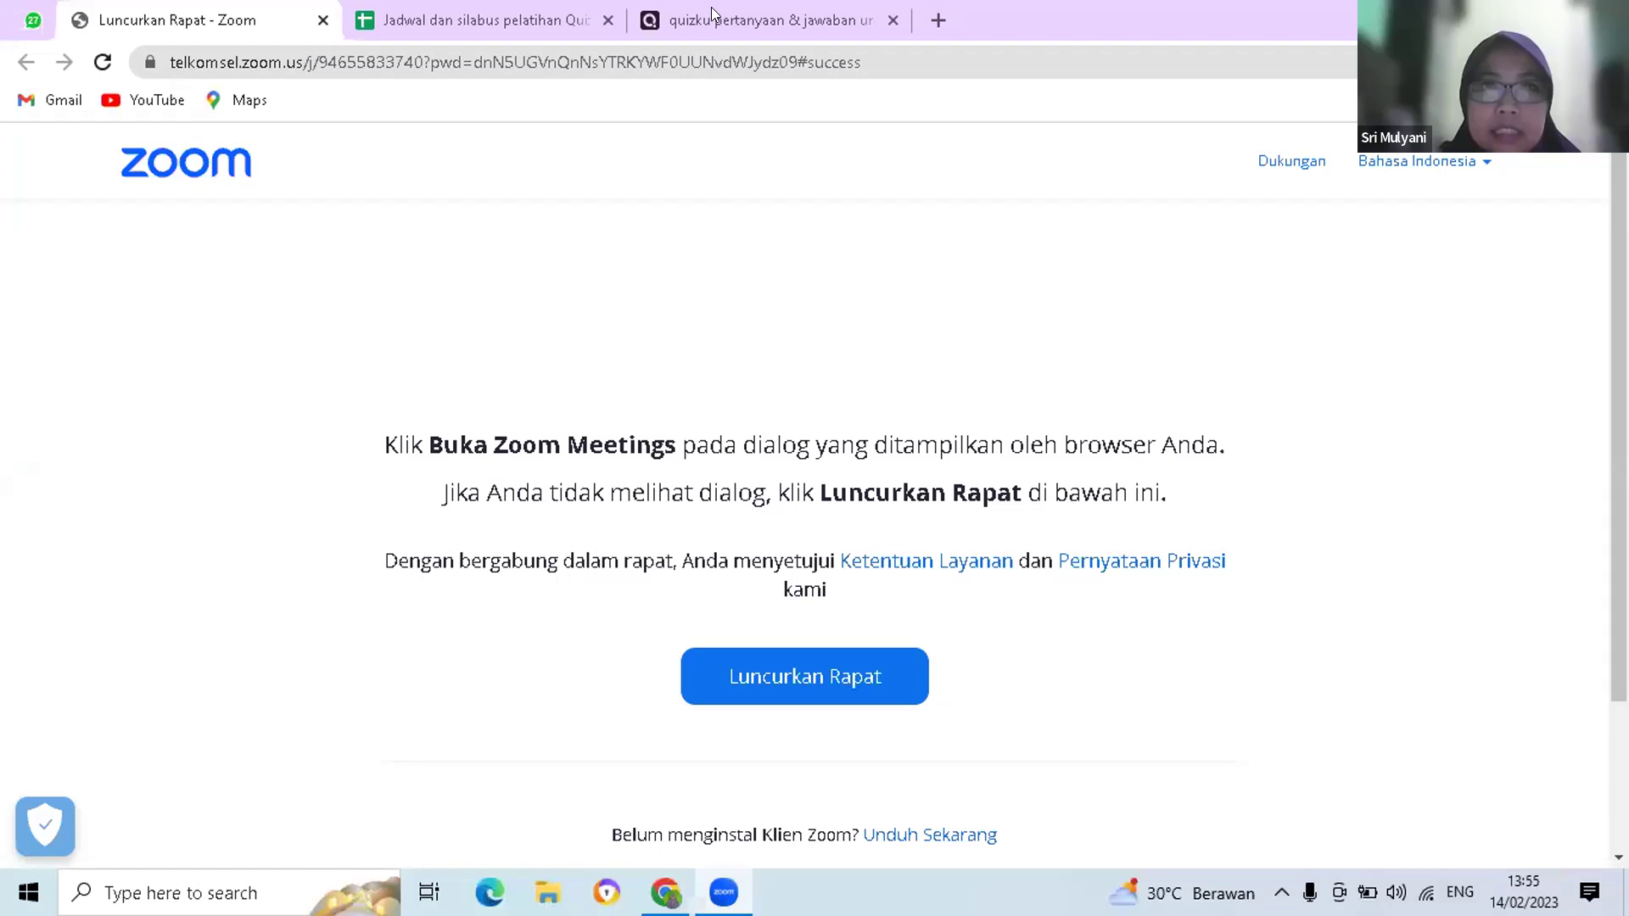
- Switch to the Quizizz page, go to the personal quiz library and view the quiz named quizku
left_click(711, 17)
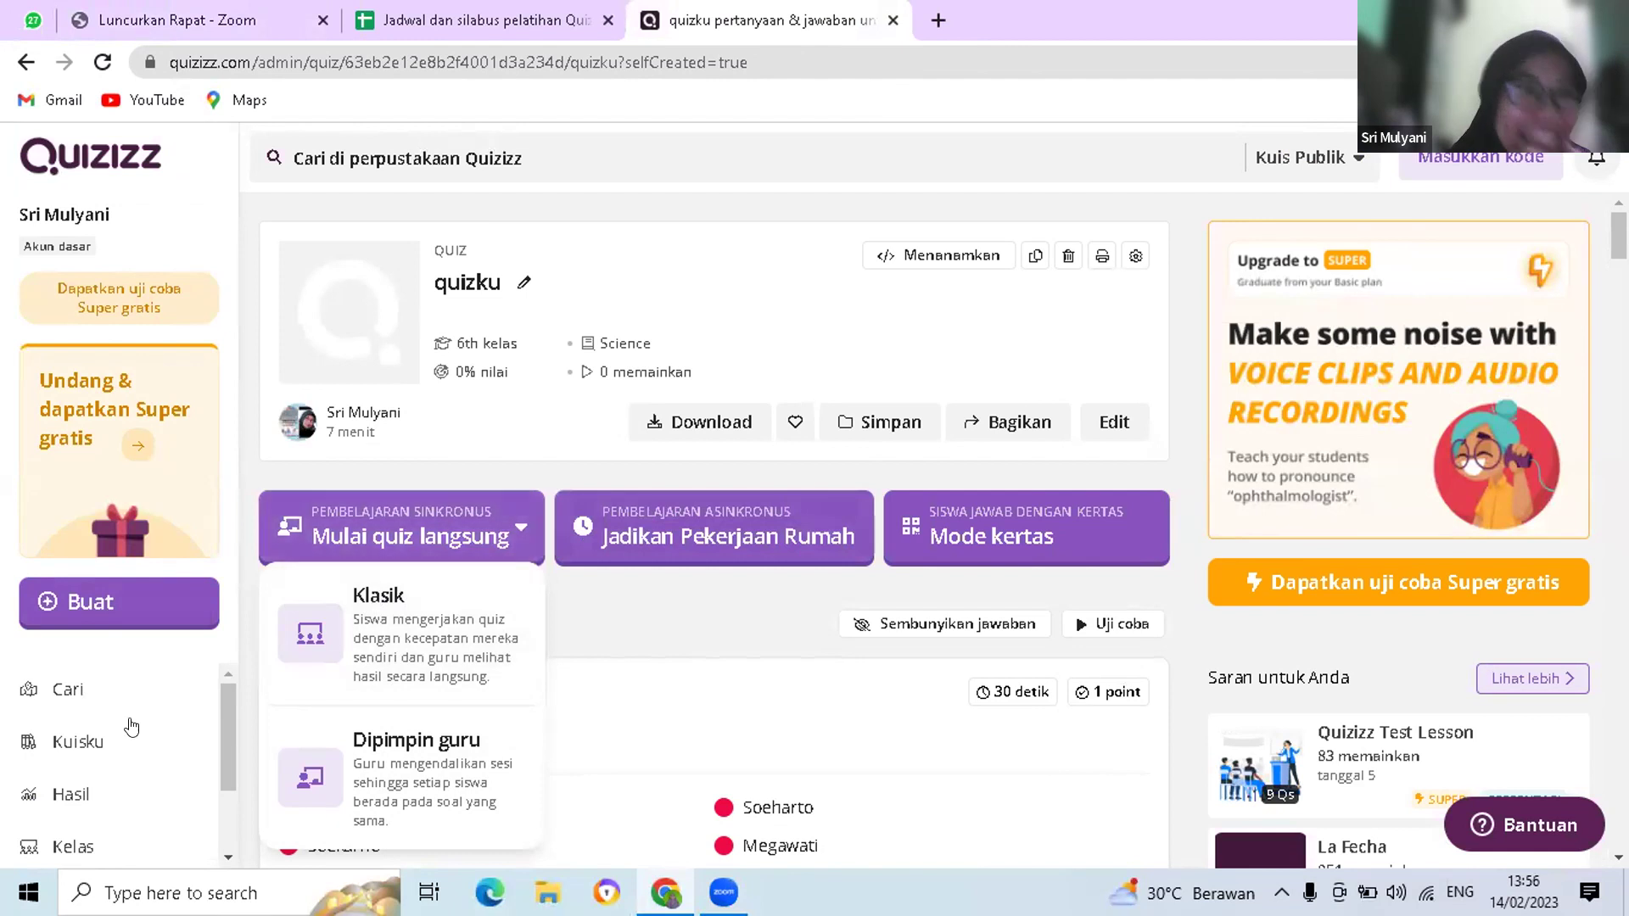
left_click(80, 758)
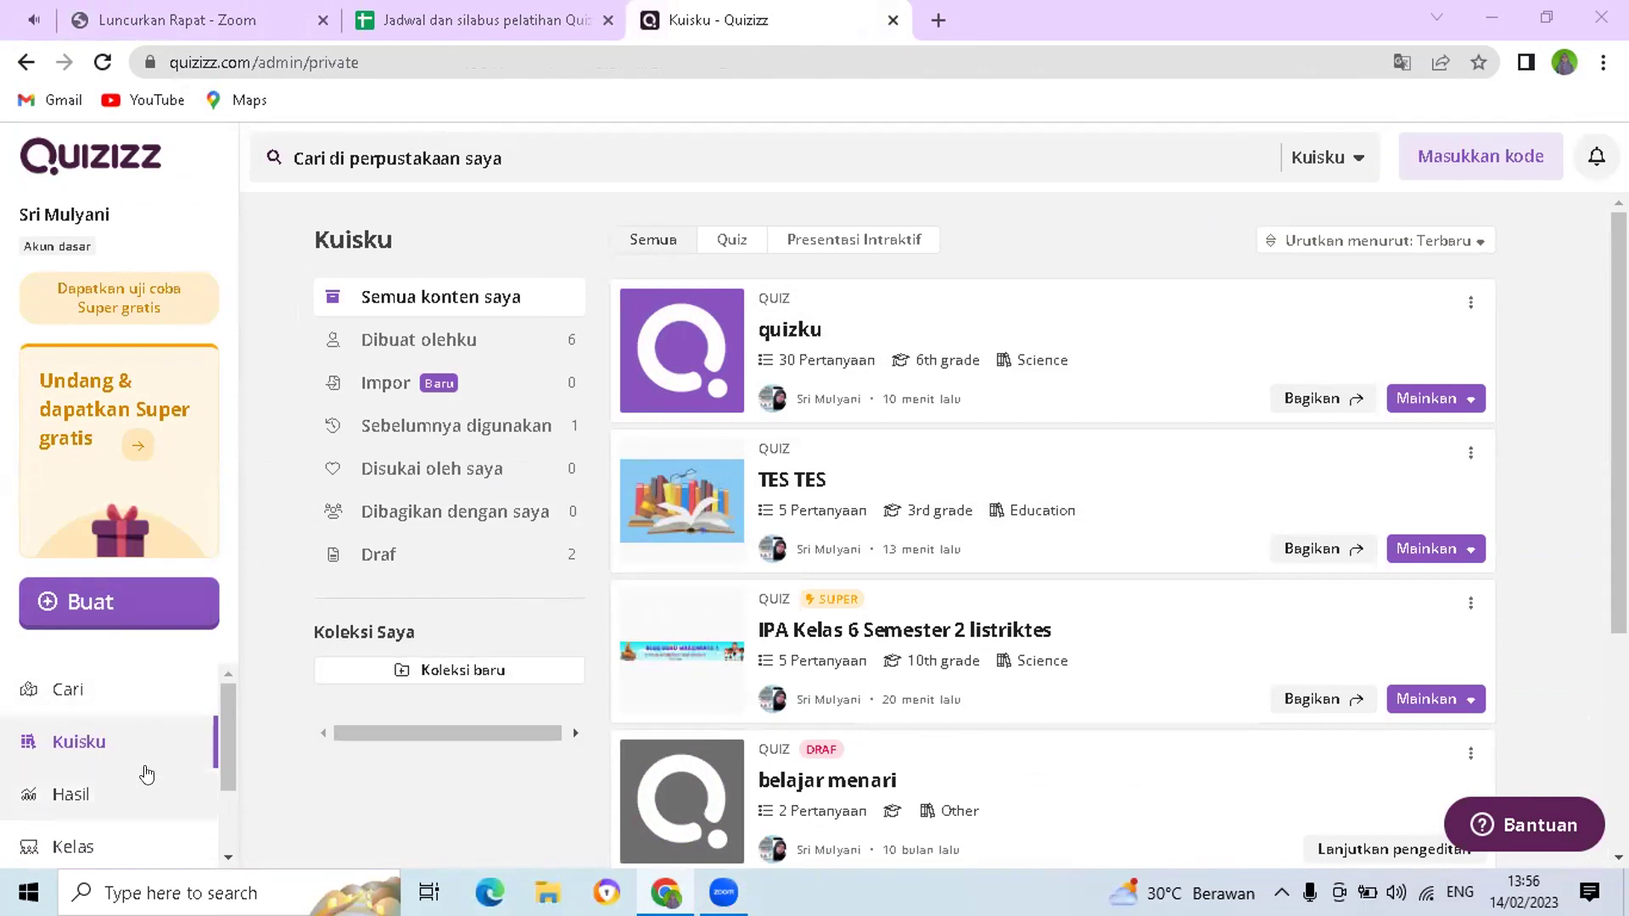
left_click(791, 335)
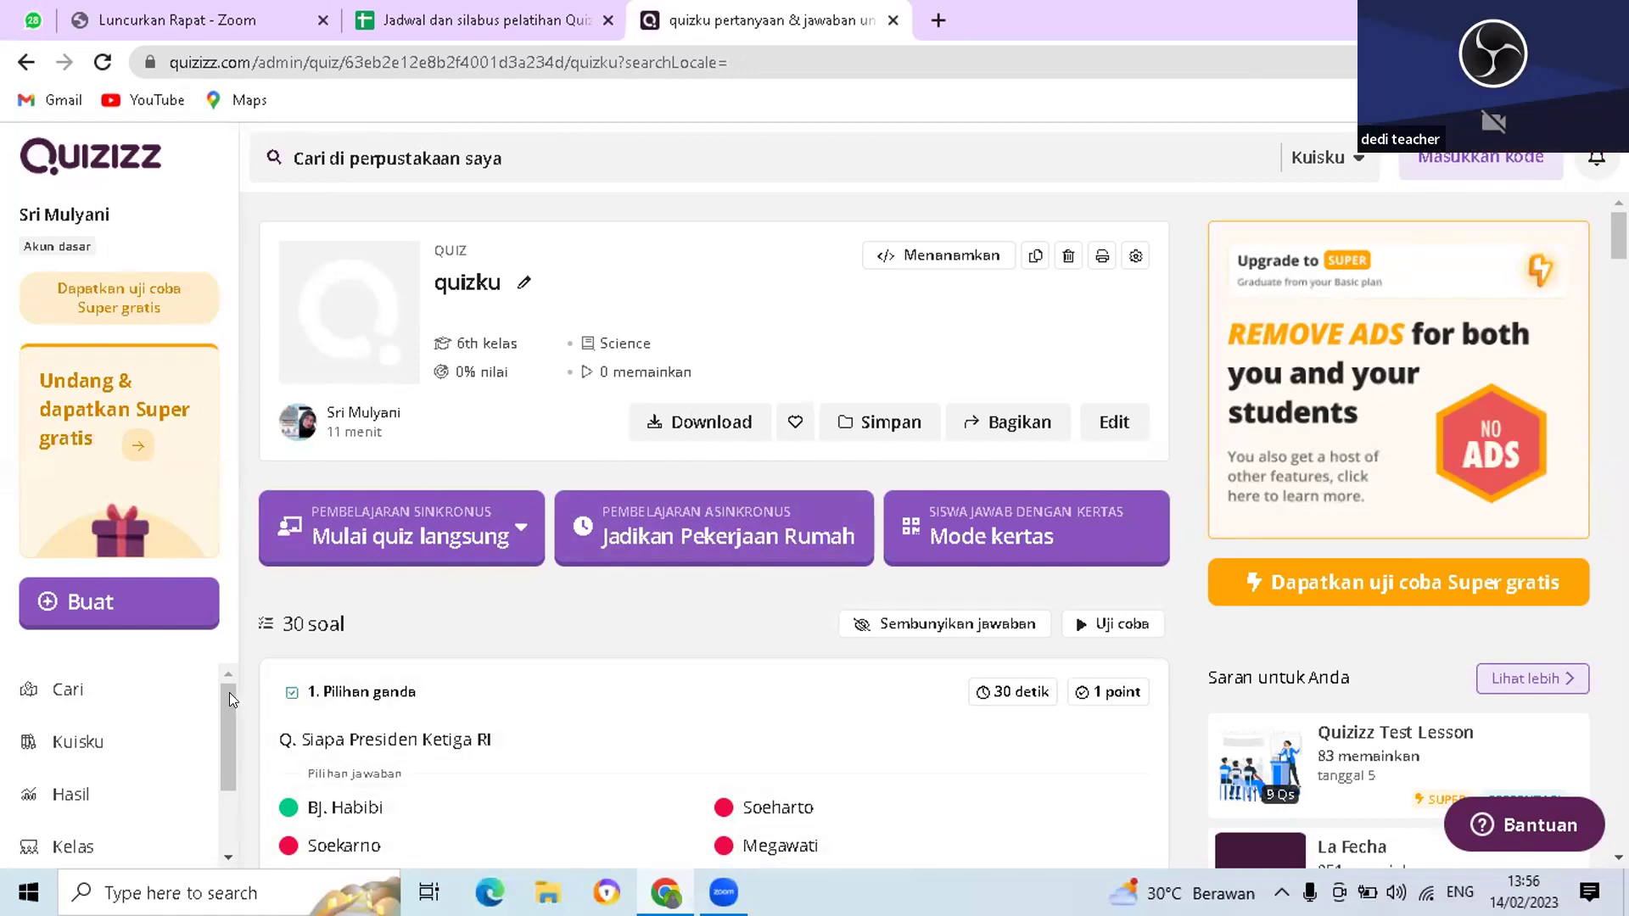
- Return to the personal quiz library and list only the draft quizzes
left_click(83, 747)
left_click(101, 605)
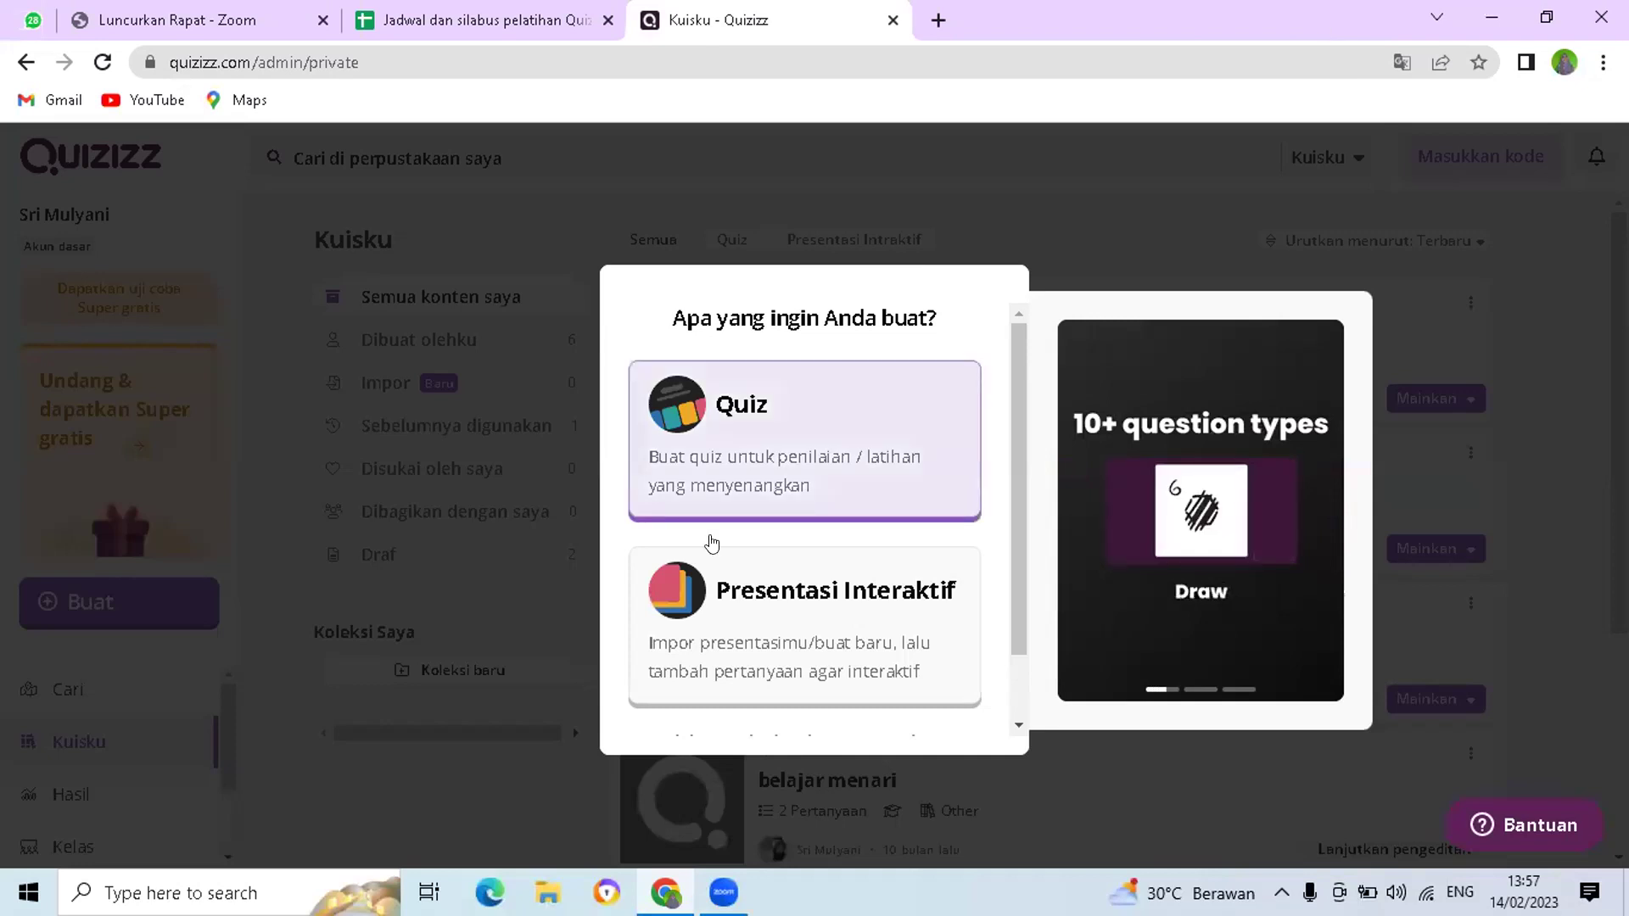
left_click(479, 514)
left_click(333, 548)
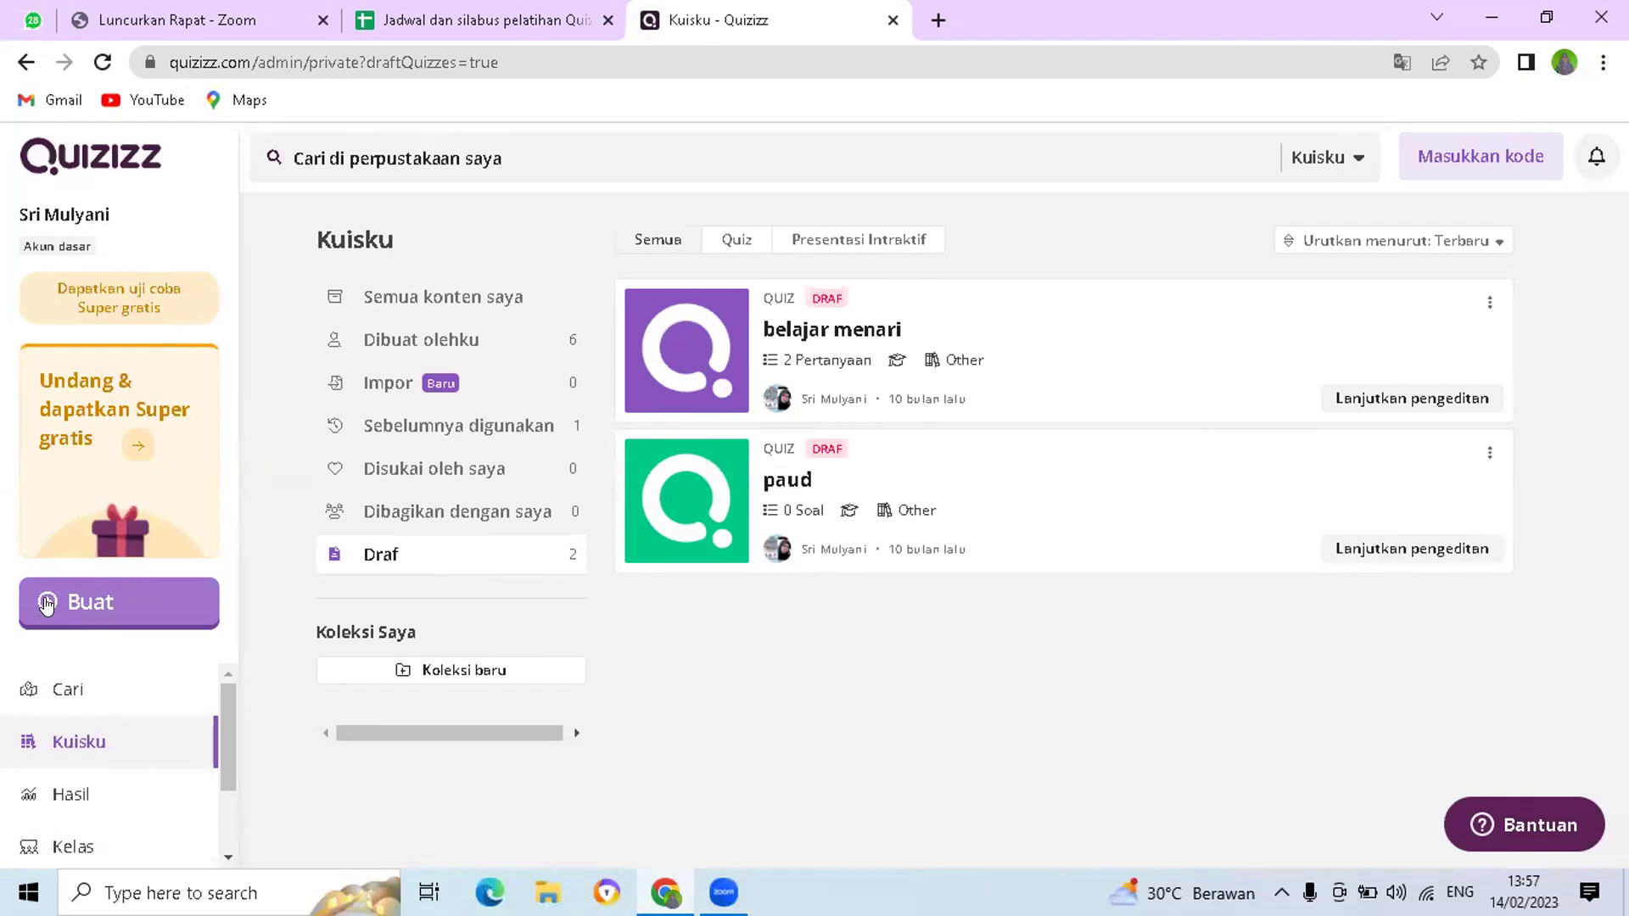
- Start a new quiz of the Quiz type and review the available question types
left_click(149, 592)
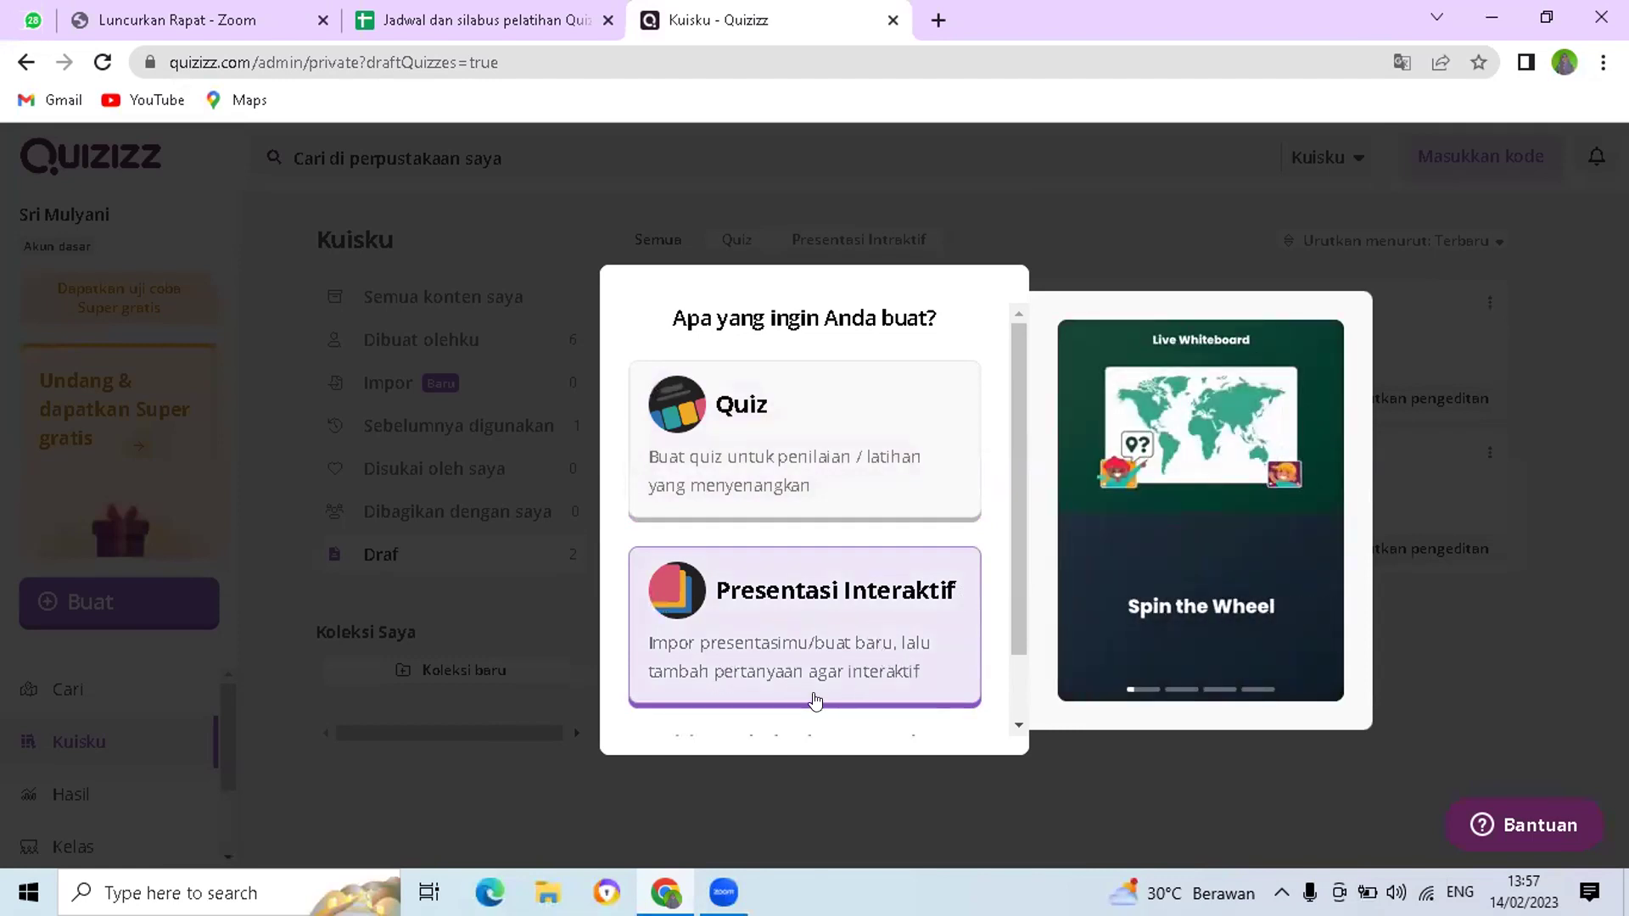
left_click(811, 445)
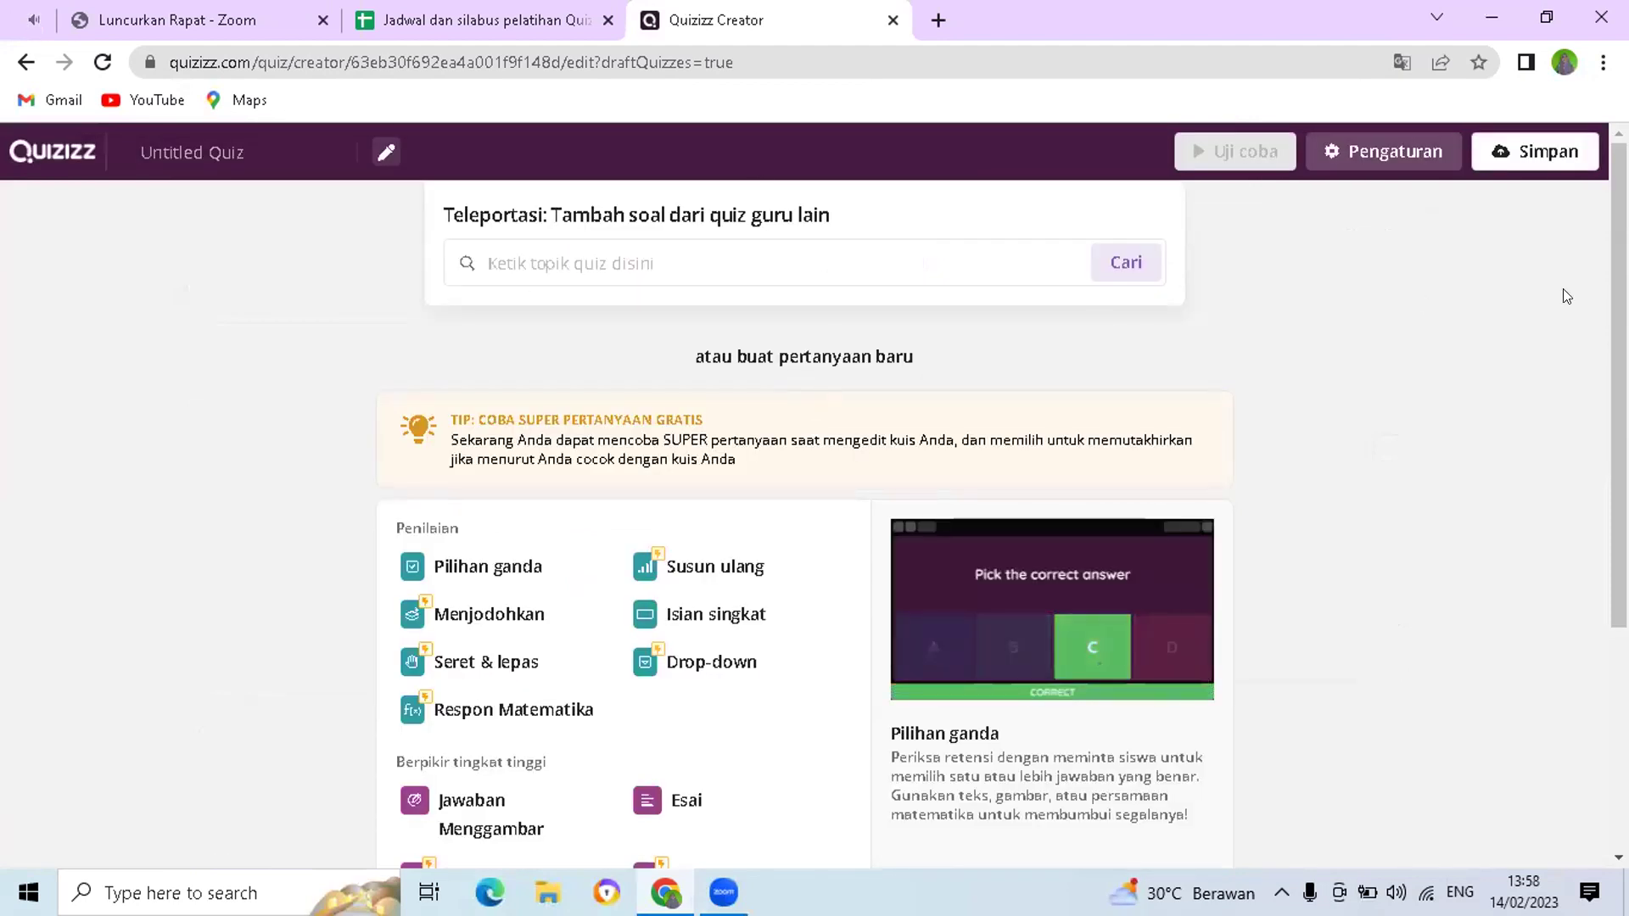
scroll(1566, 295, "down", 2)
scroll(804, 551, "down", 1)
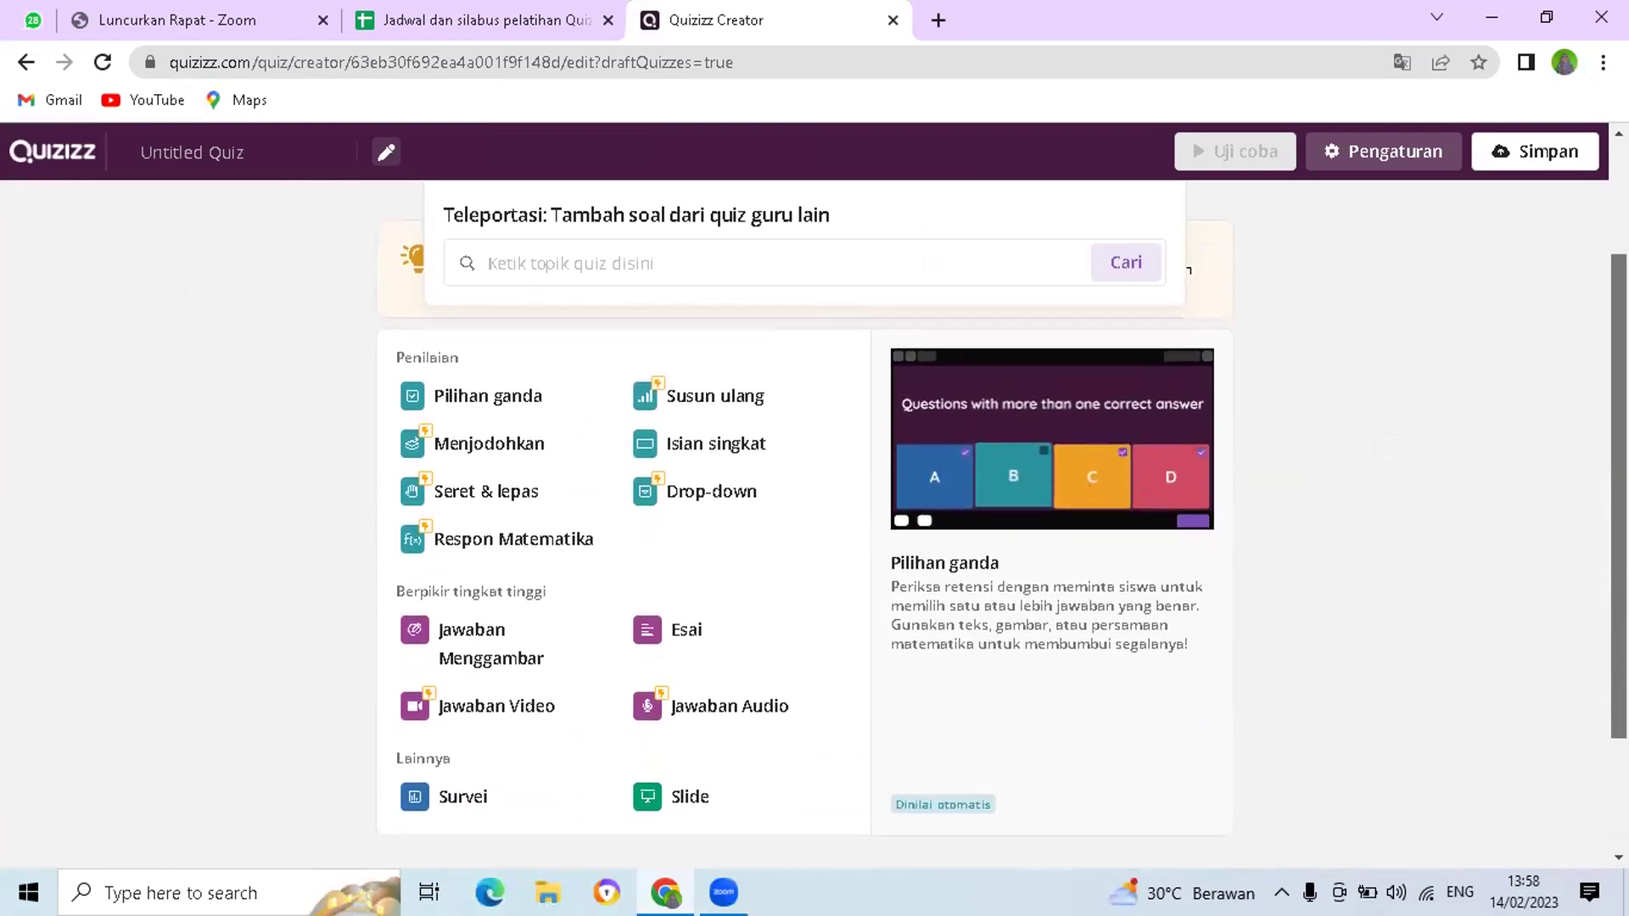
scroll(998, 185, "down", 1)
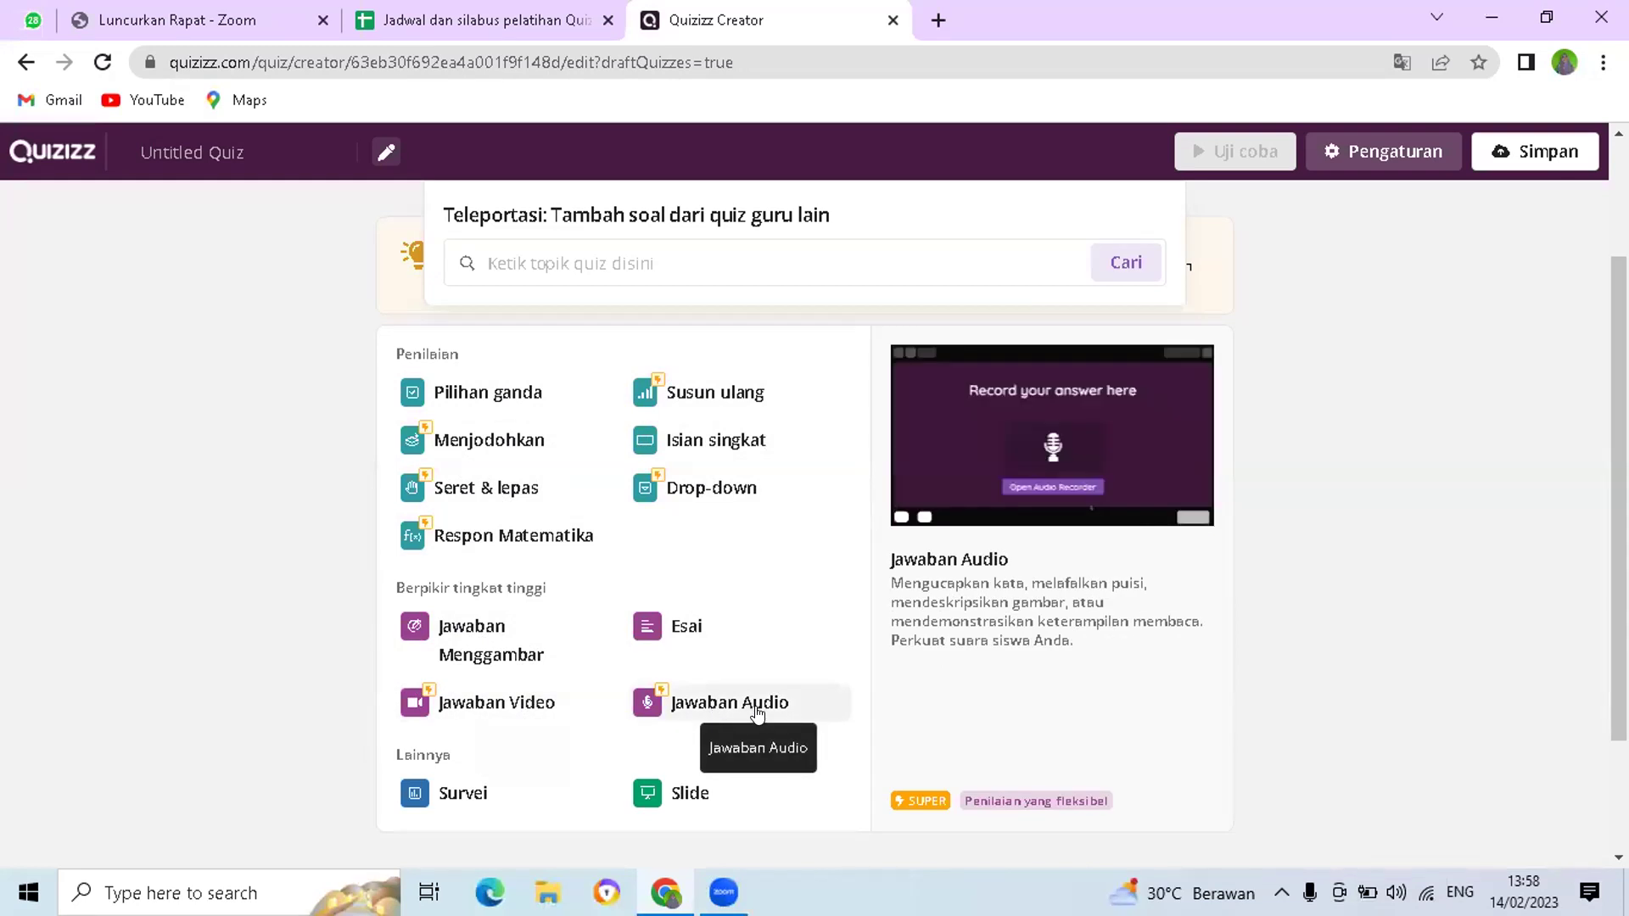
- Add a multiple-choice question (Pilihan ganda) with the text "Siapakah Presiden ke 3 RI"
left_click(490, 394)
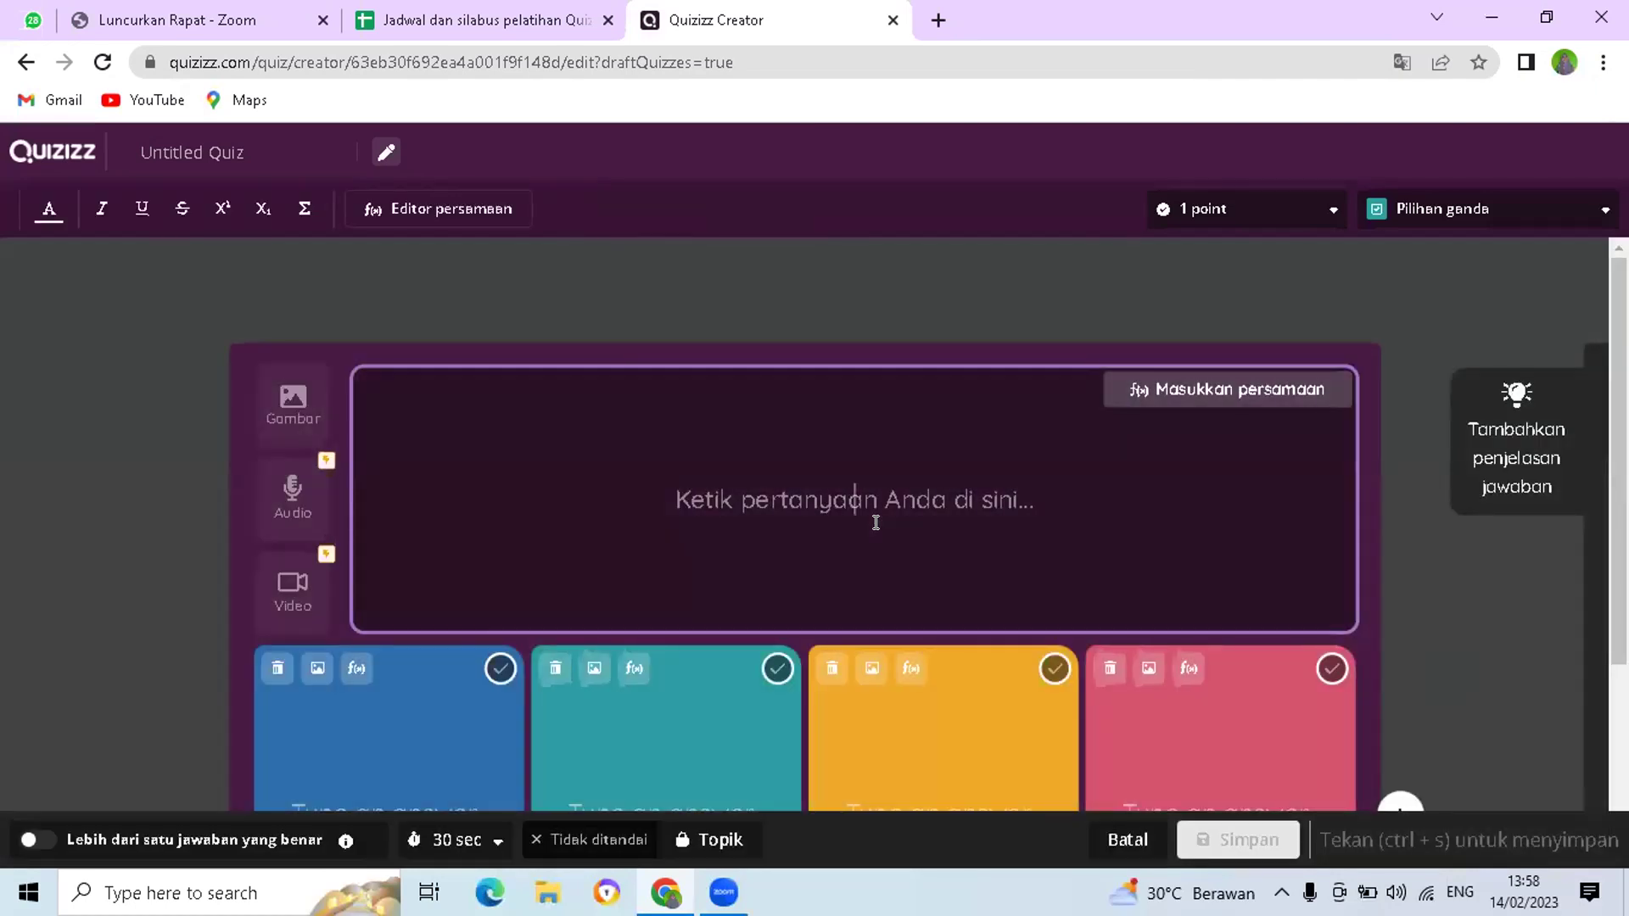
type("Siap")
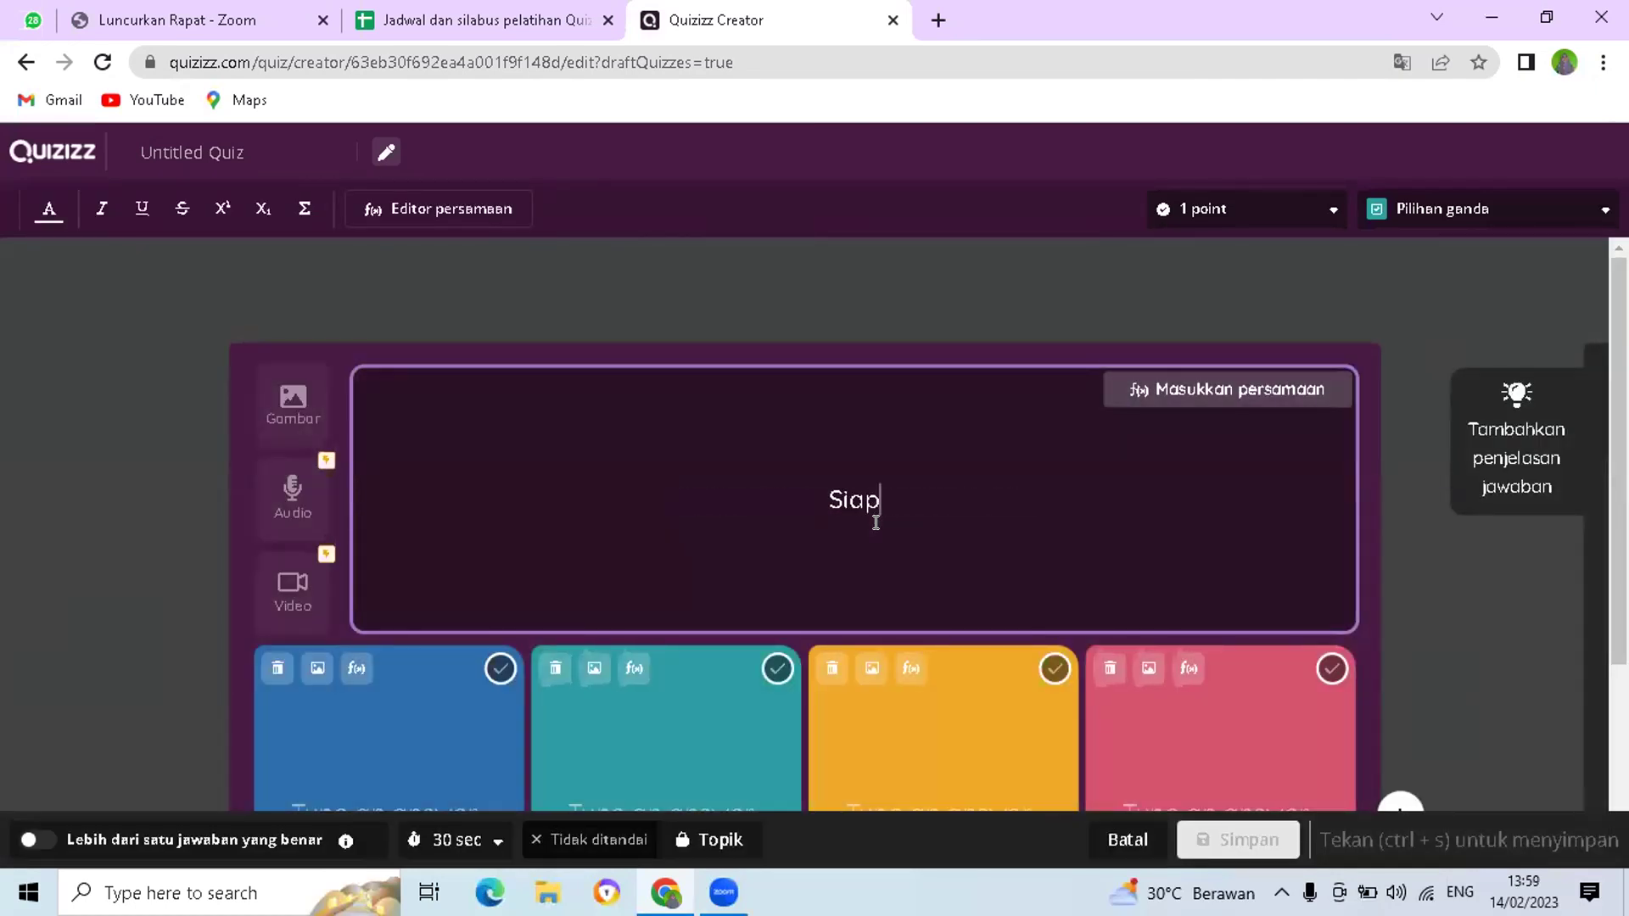
type("akah P")
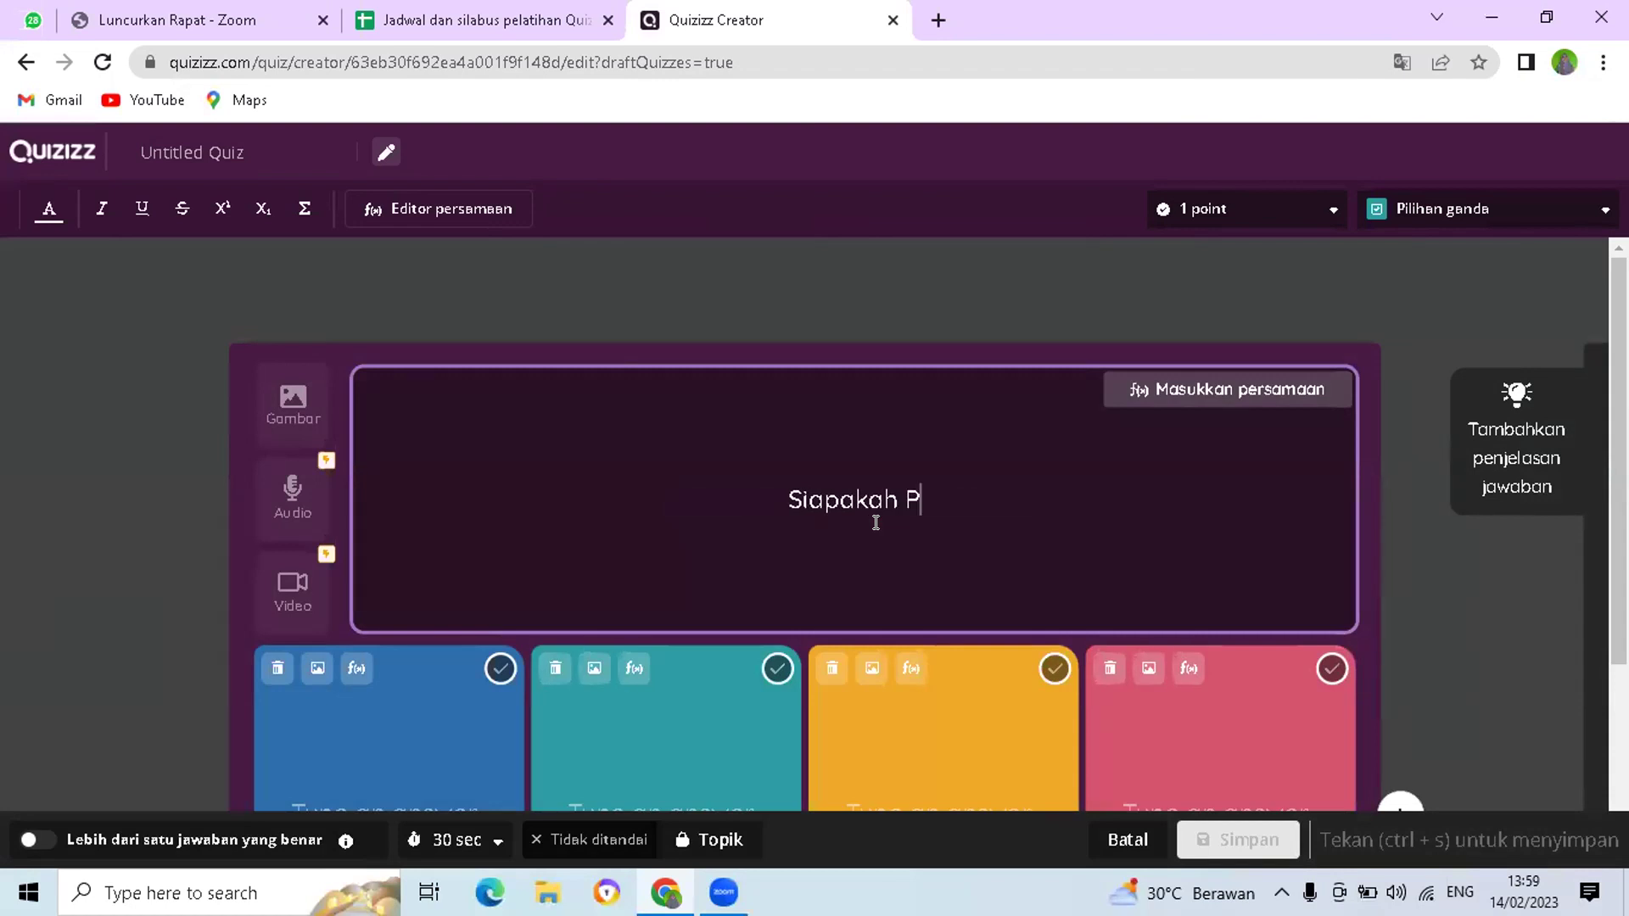
type("residen ke")
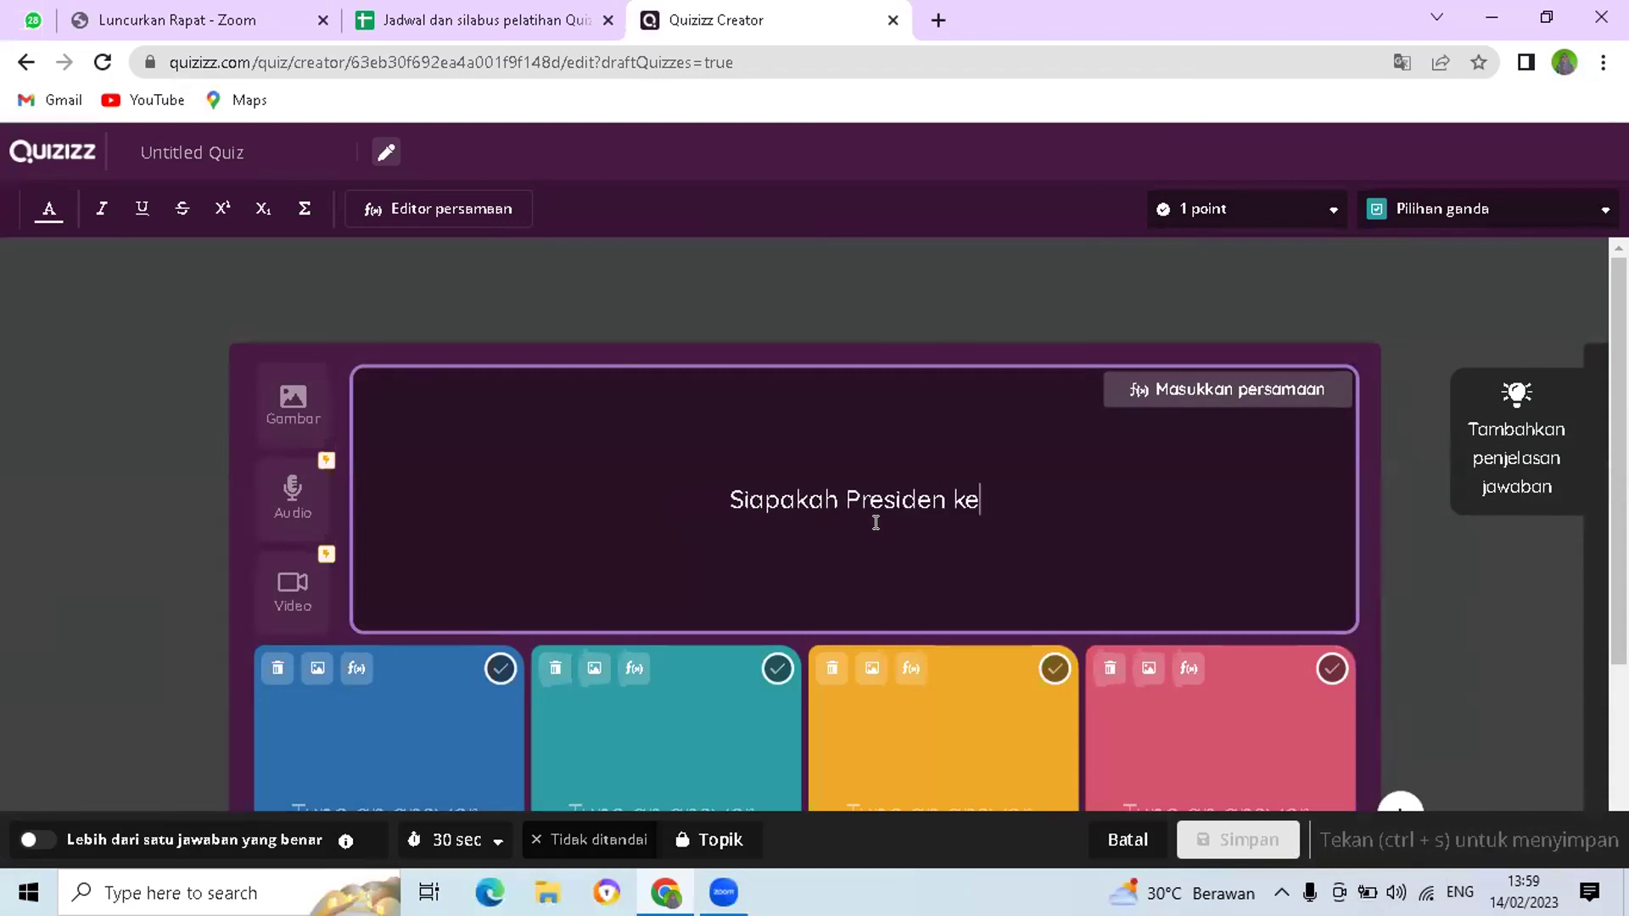
type(" 3 RI")
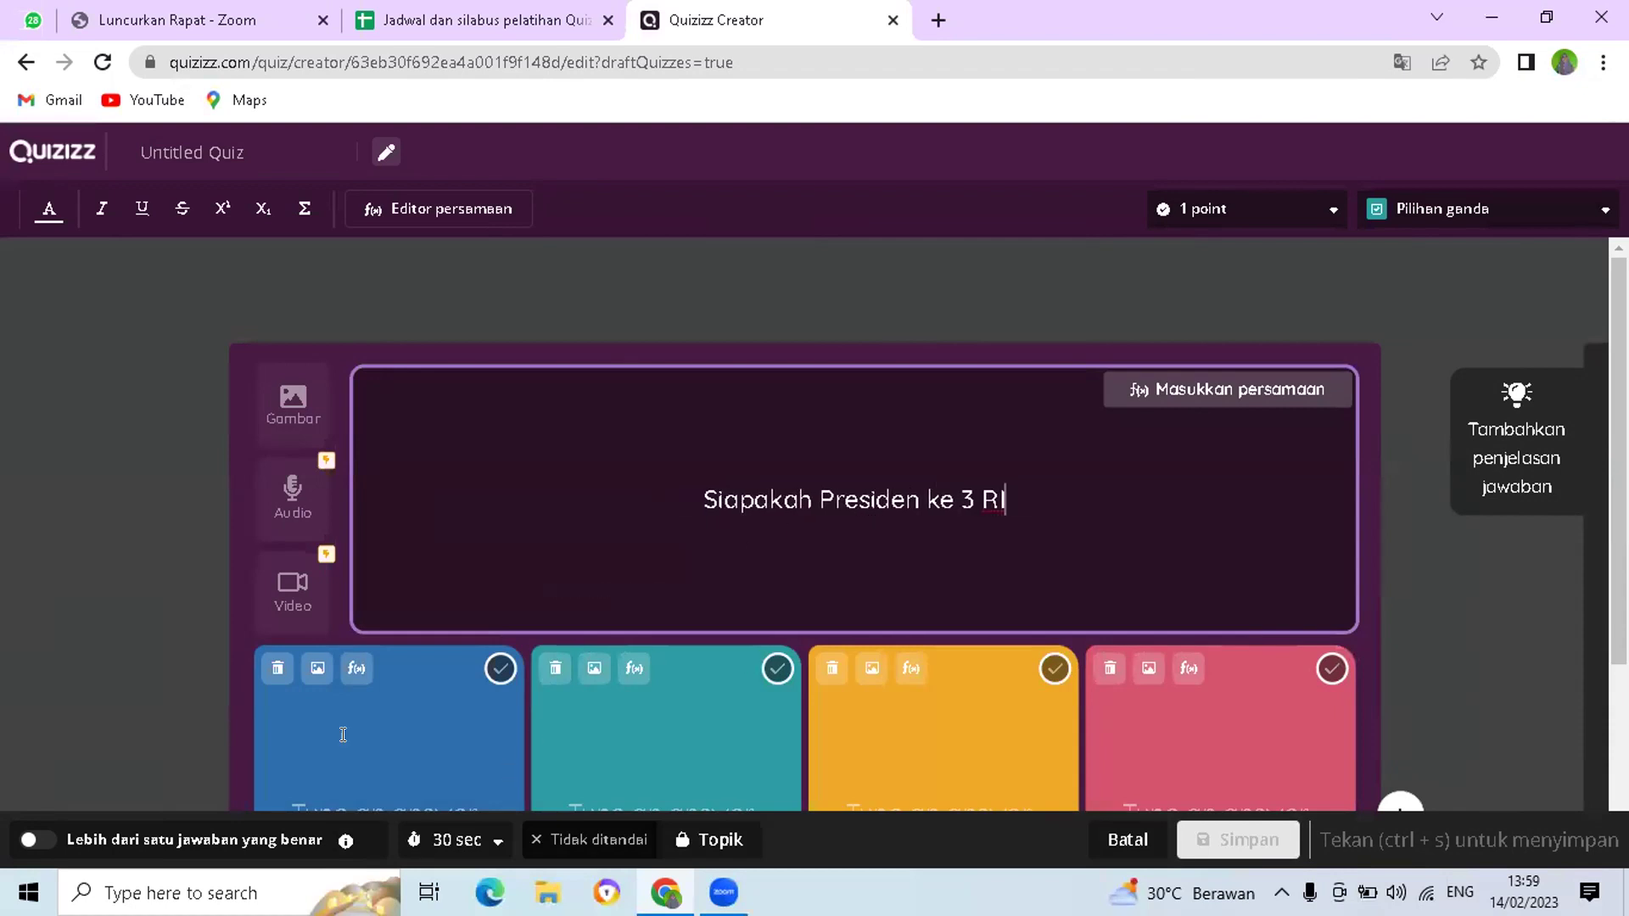
- Fill in the four answer options in order as Soekarni, Soeharto, B.J.Habibie and Megawati
left_click(409, 684)
type("S")
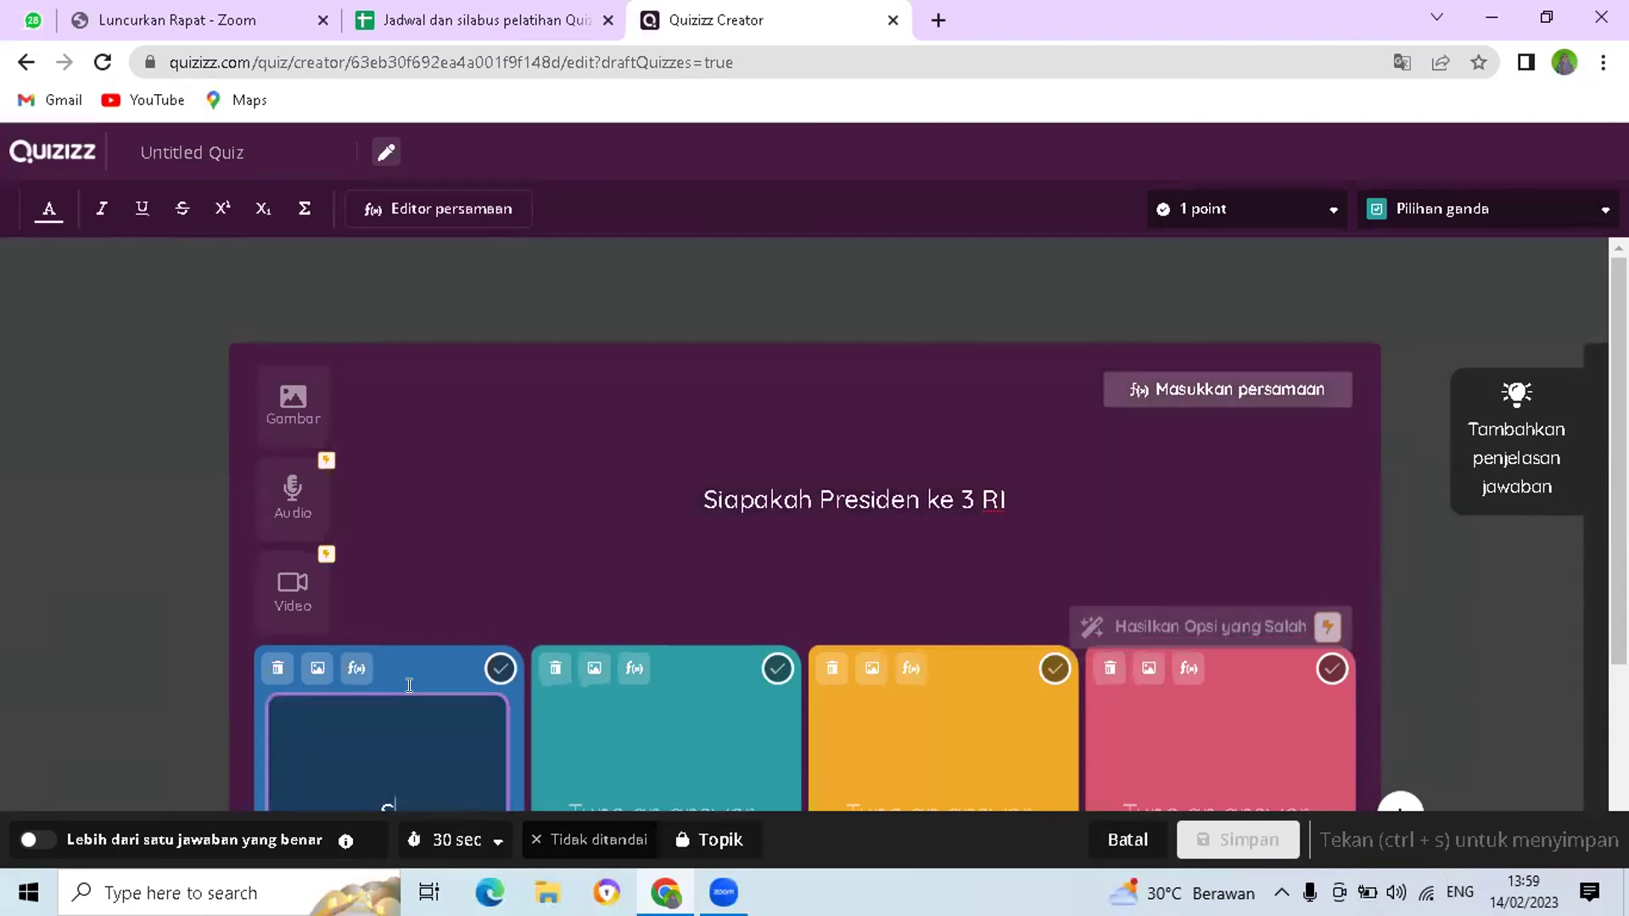
type("oekarn")
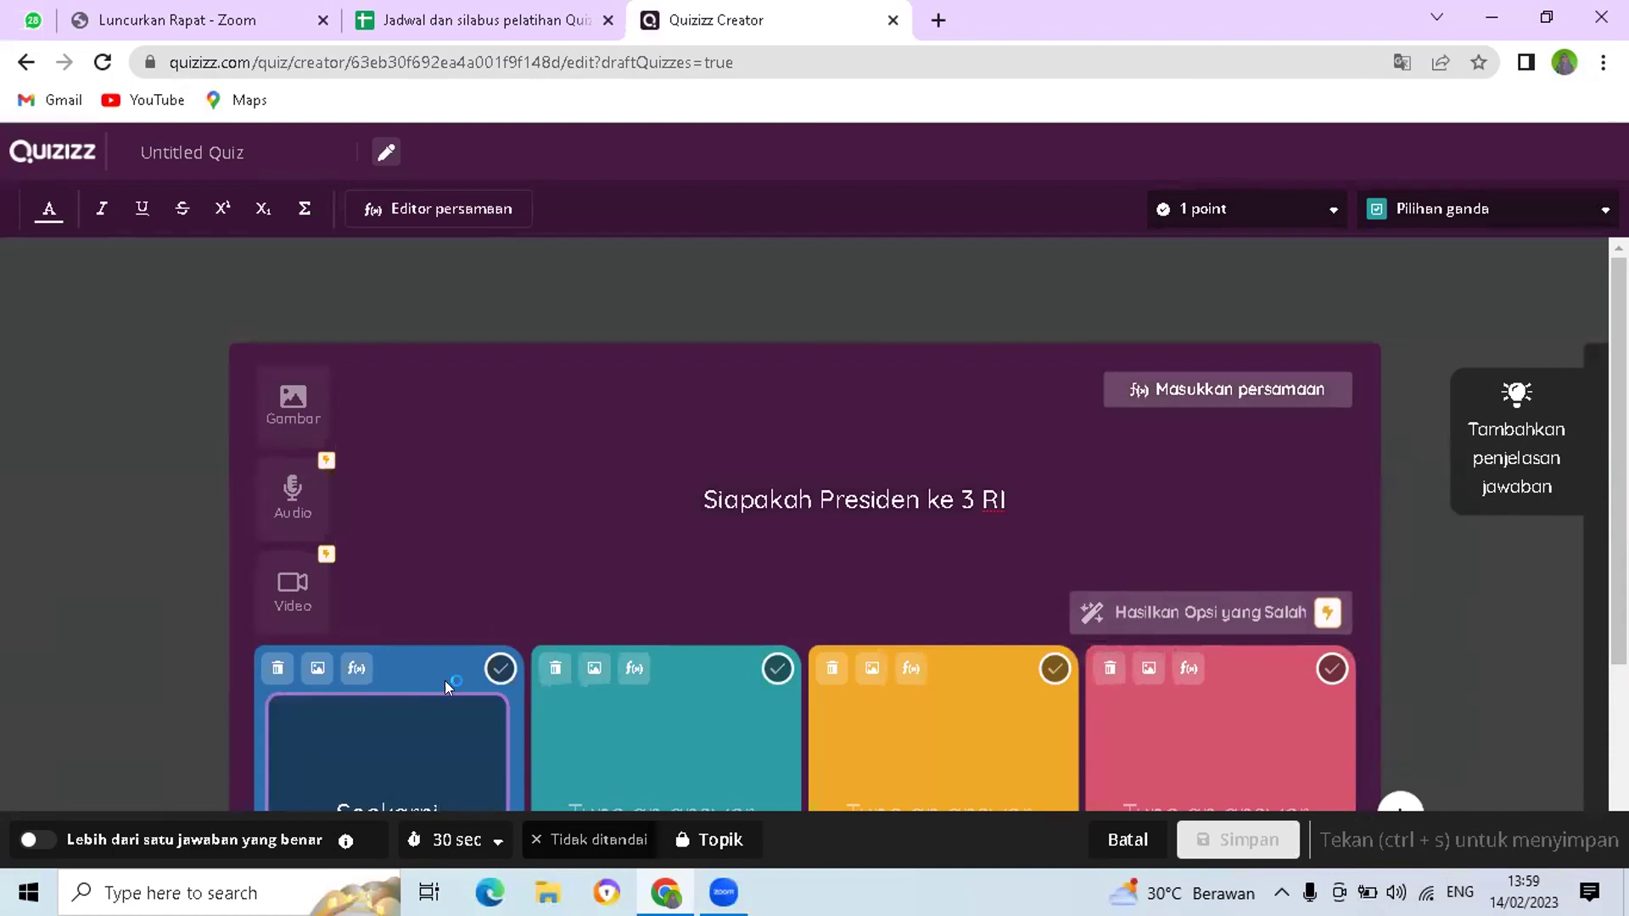
left_click(621, 715)
type("Soeharto")
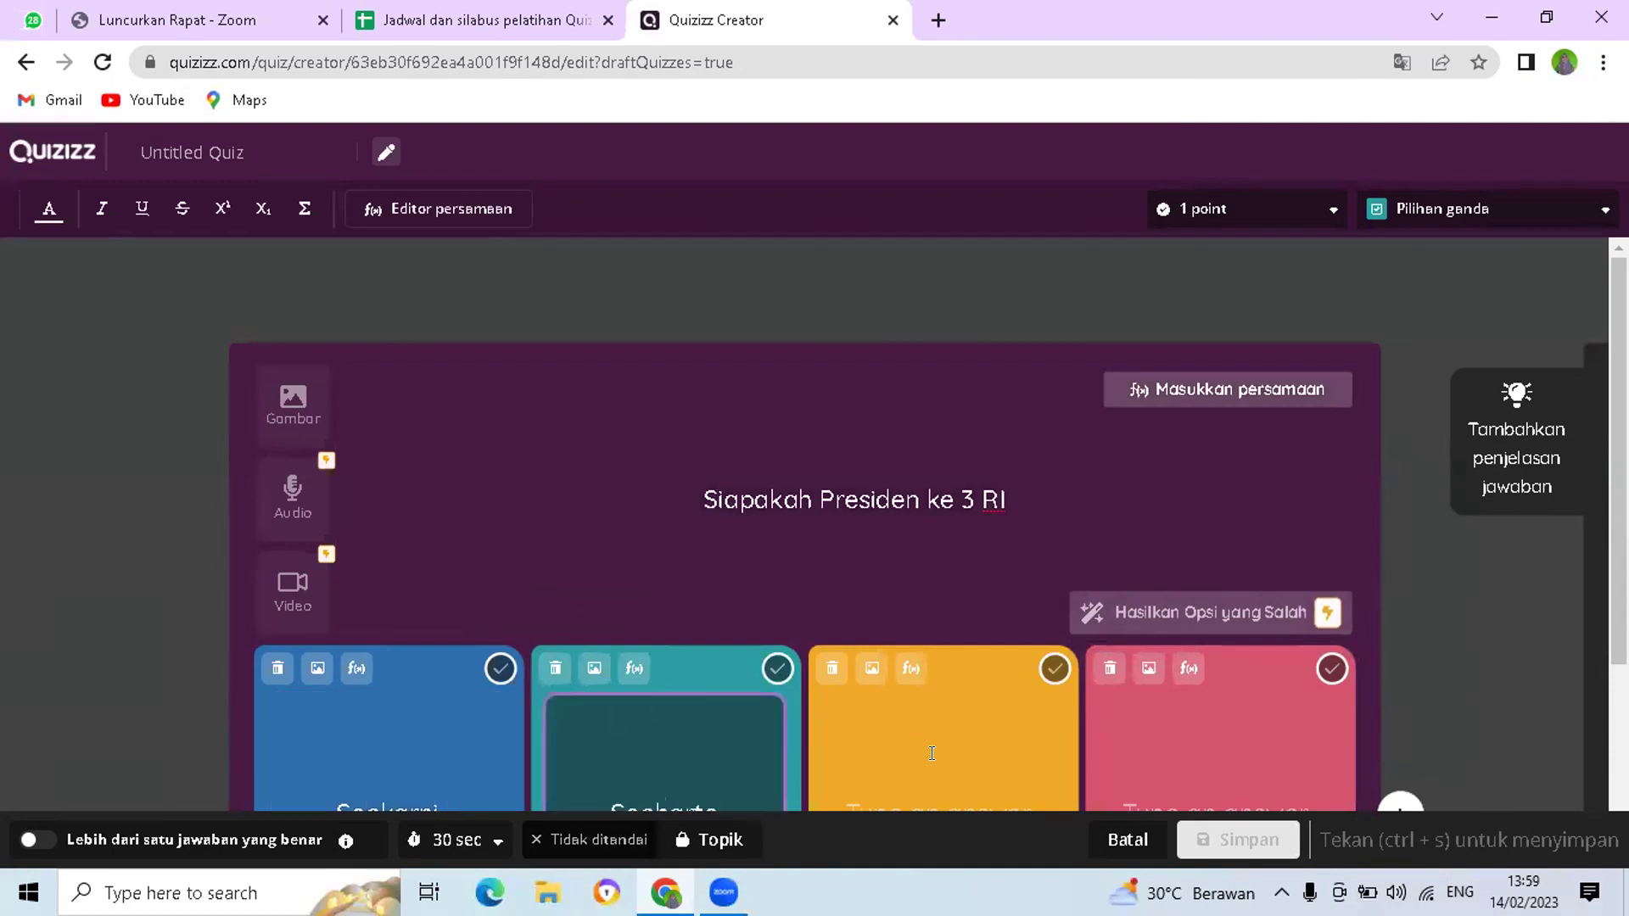
left_click(932, 754)
type("B.J.Habibie")
left_click(1107, 762)
type("Megawati")
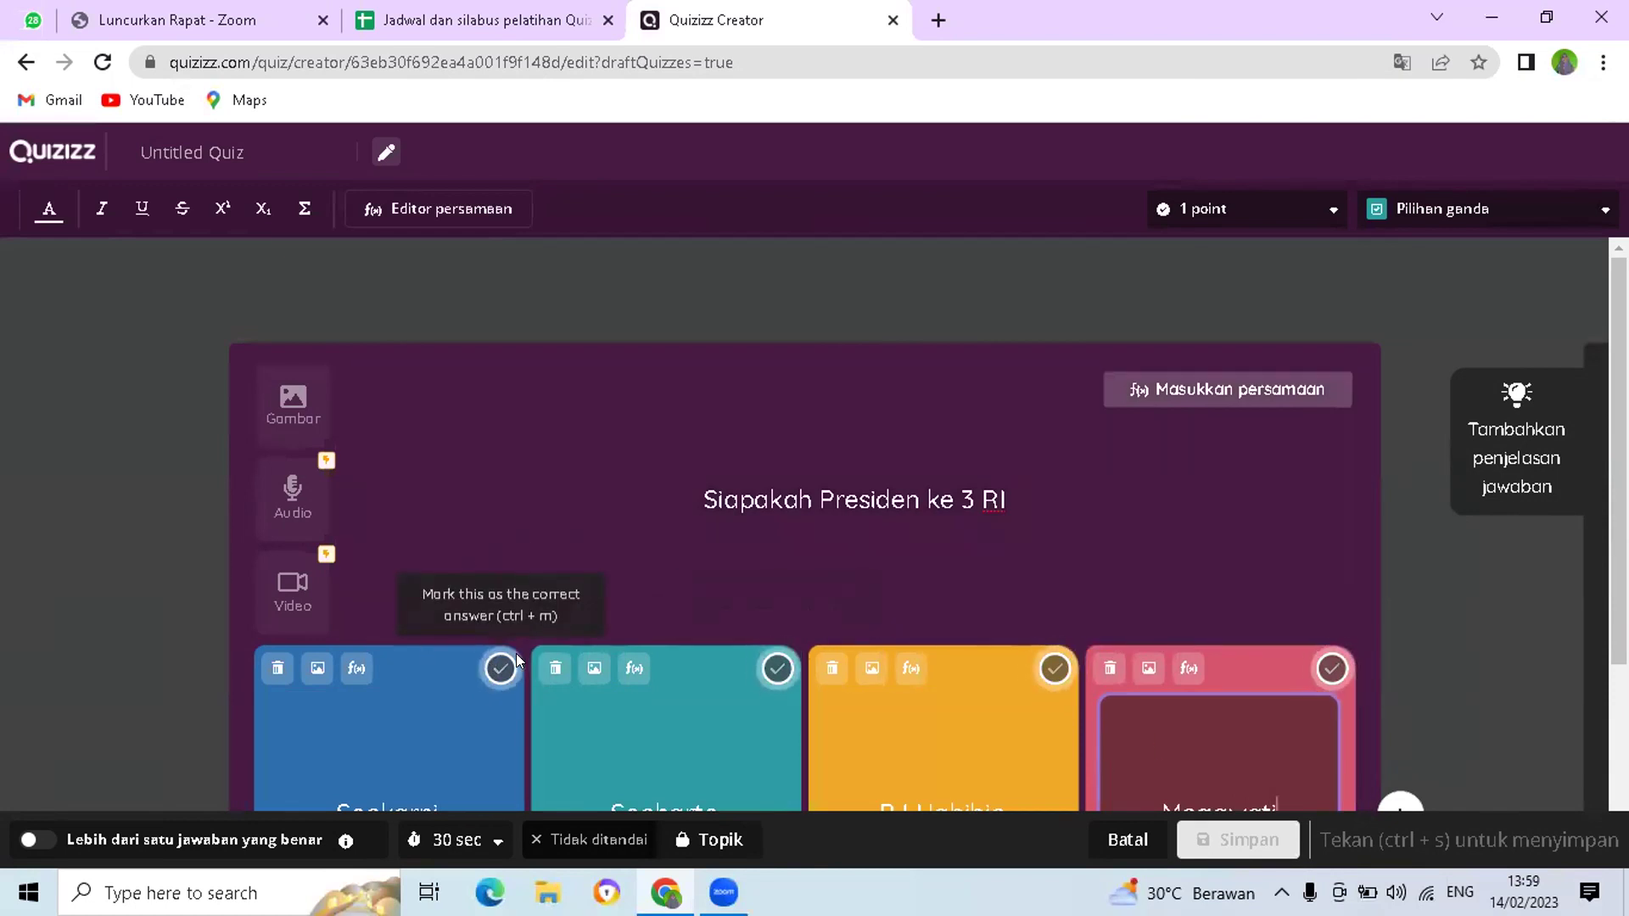
- Mark B.J.Habibie as the correct answer and save the question
left_click(492, 675)
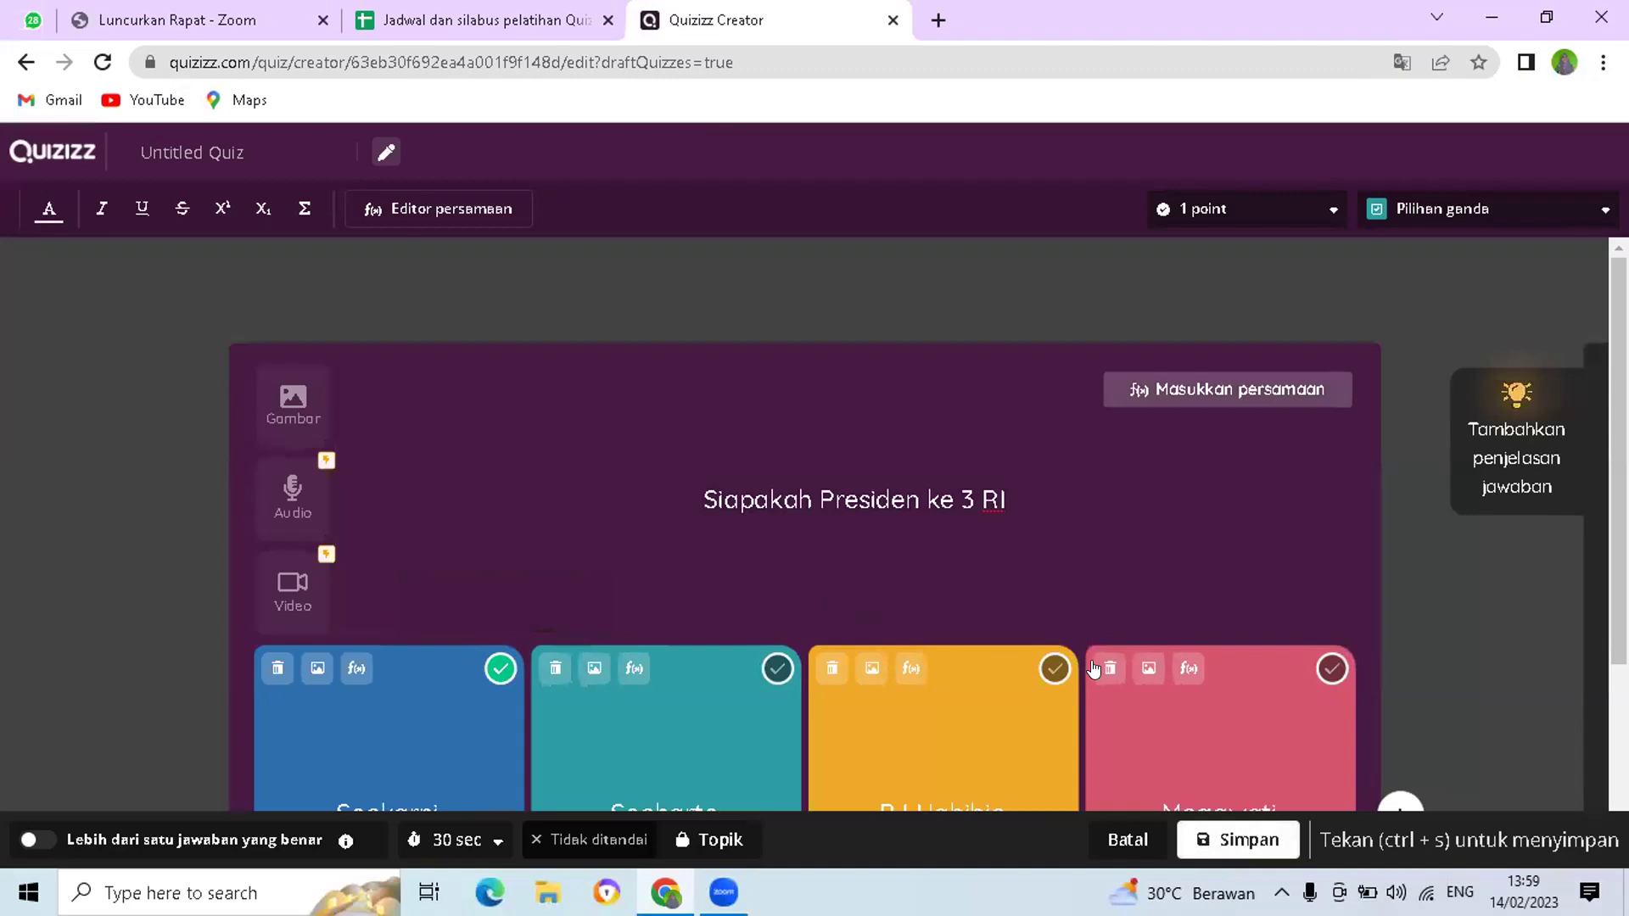
left_click(1057, 670)
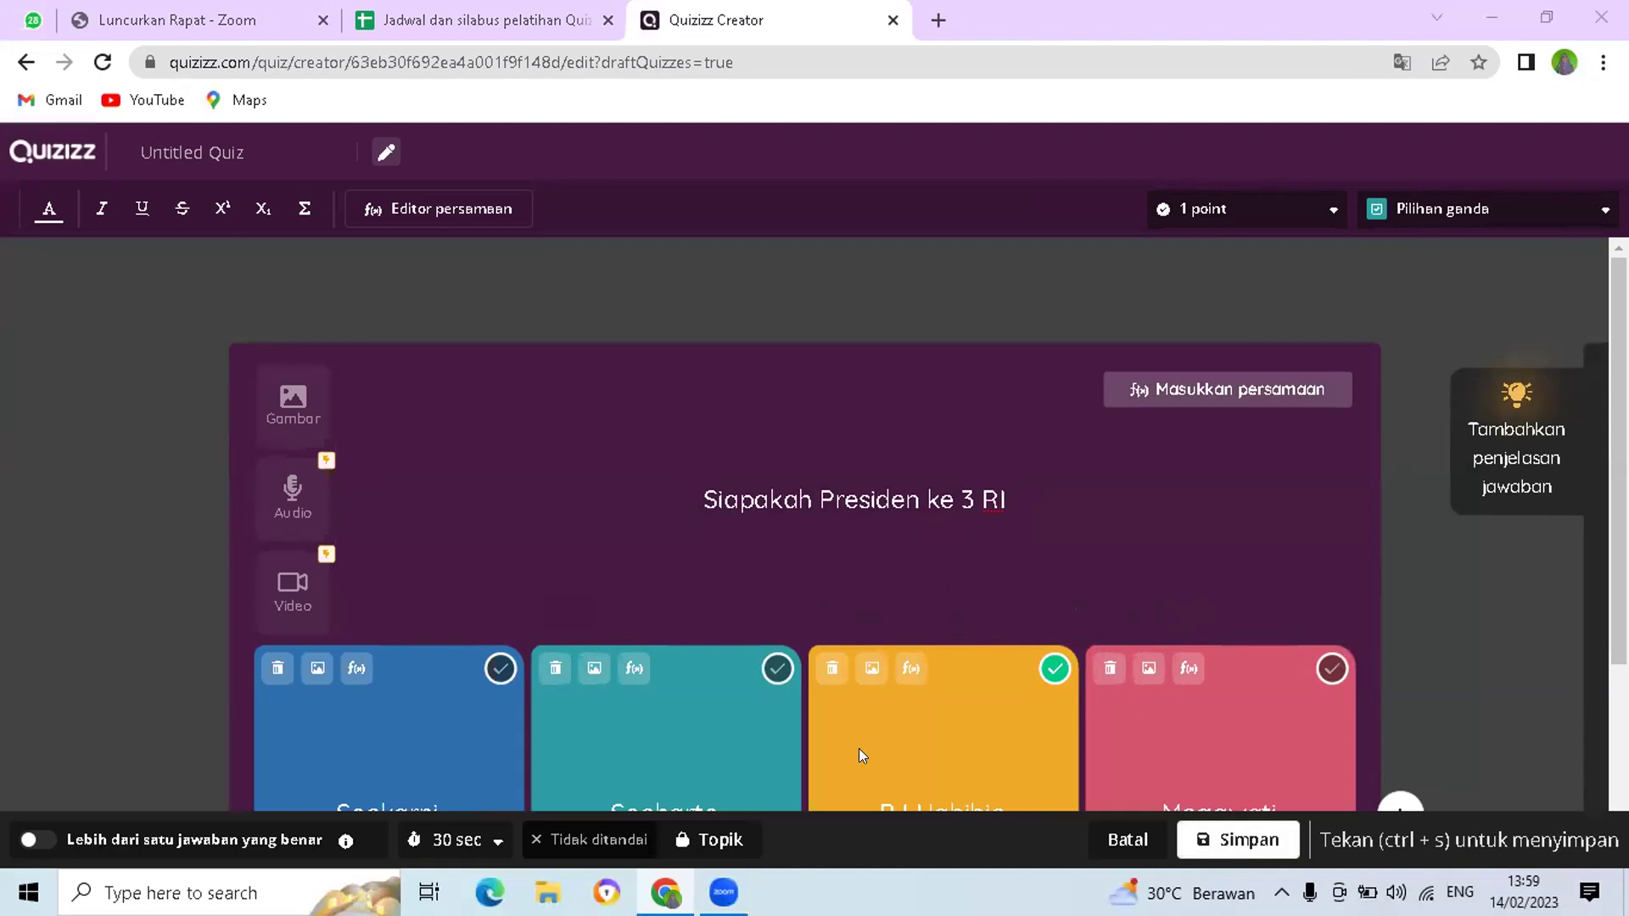
left_click(1231, 838)
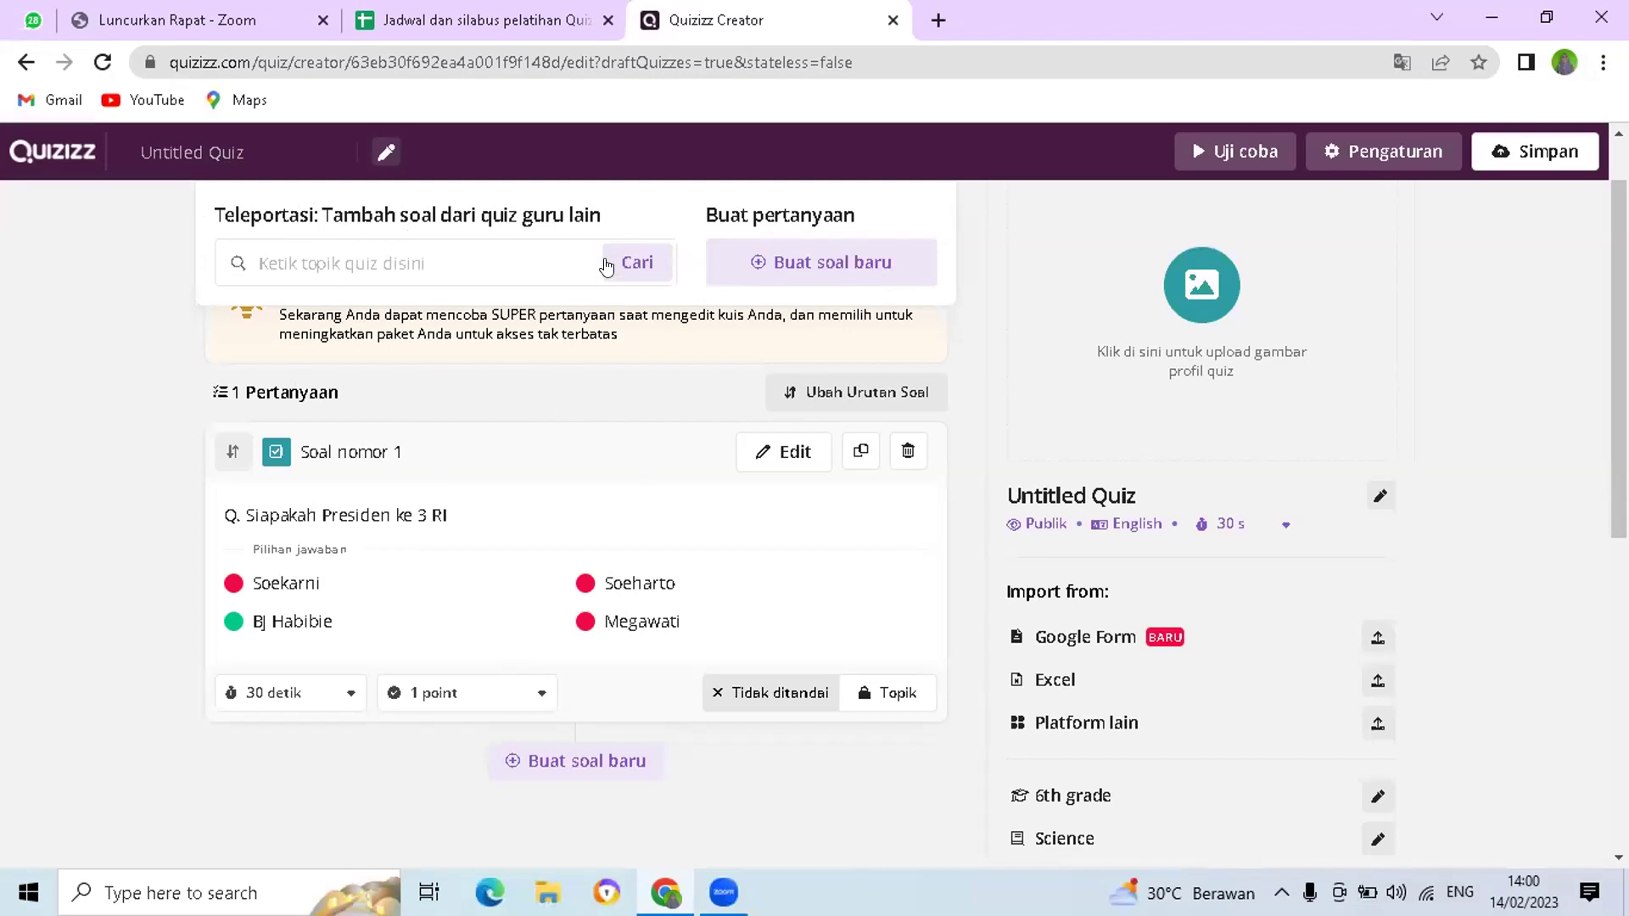
- Search other teachers' public quizzes for the topic "ipa" to find questions to import
left_click(637, 265)
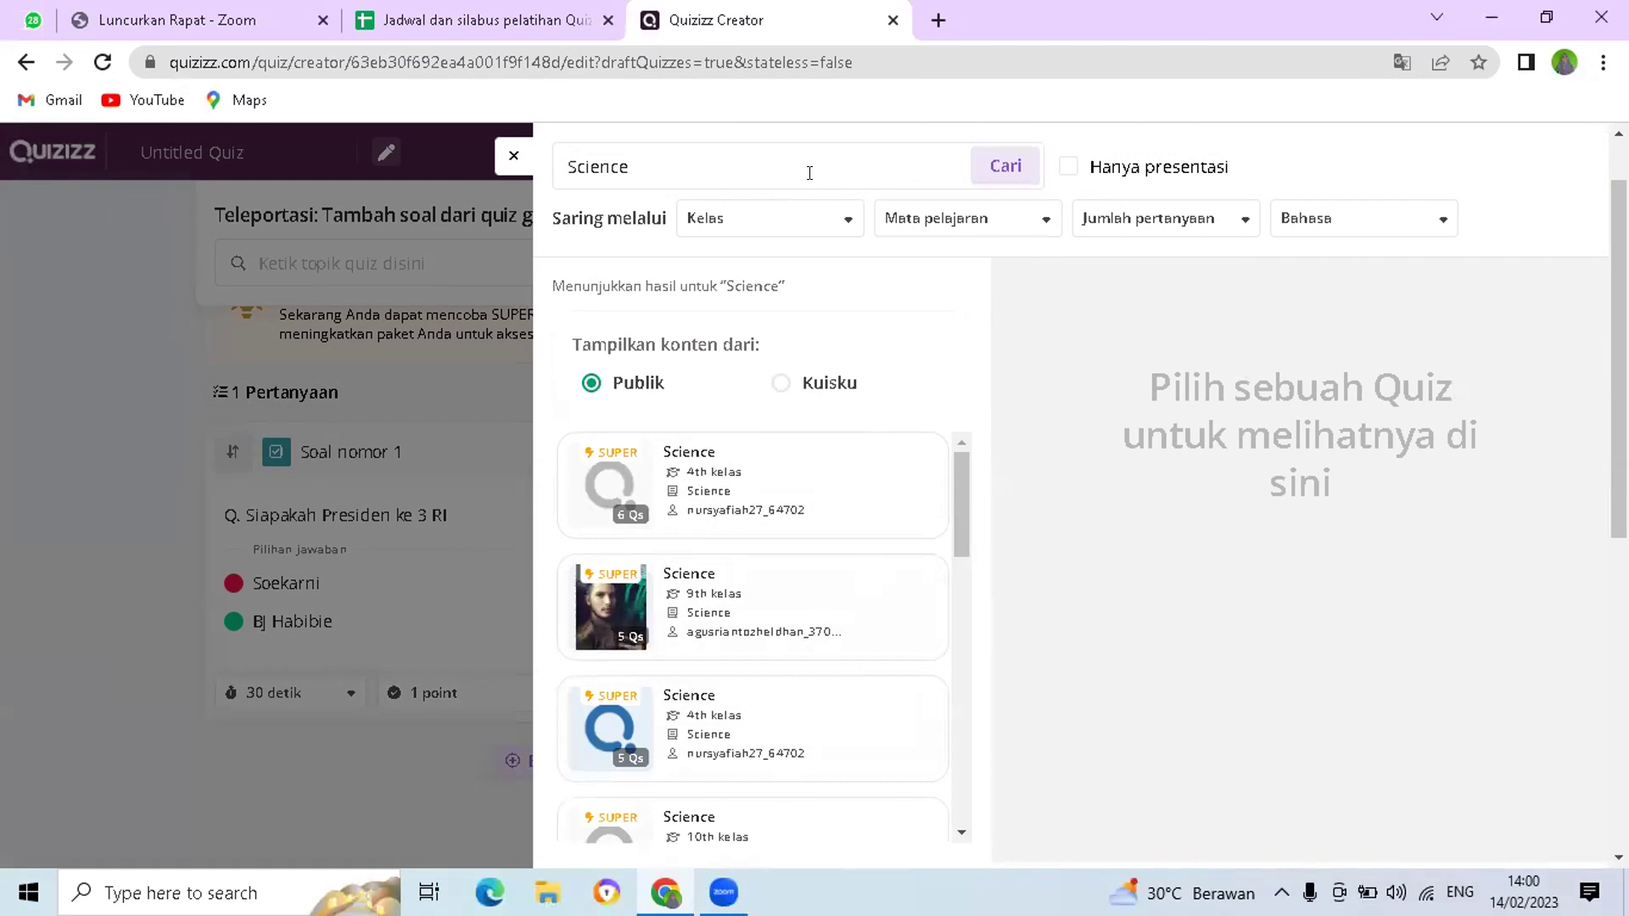
left_click(628, 166)
key("ctrl+a")
key("BackSpace")
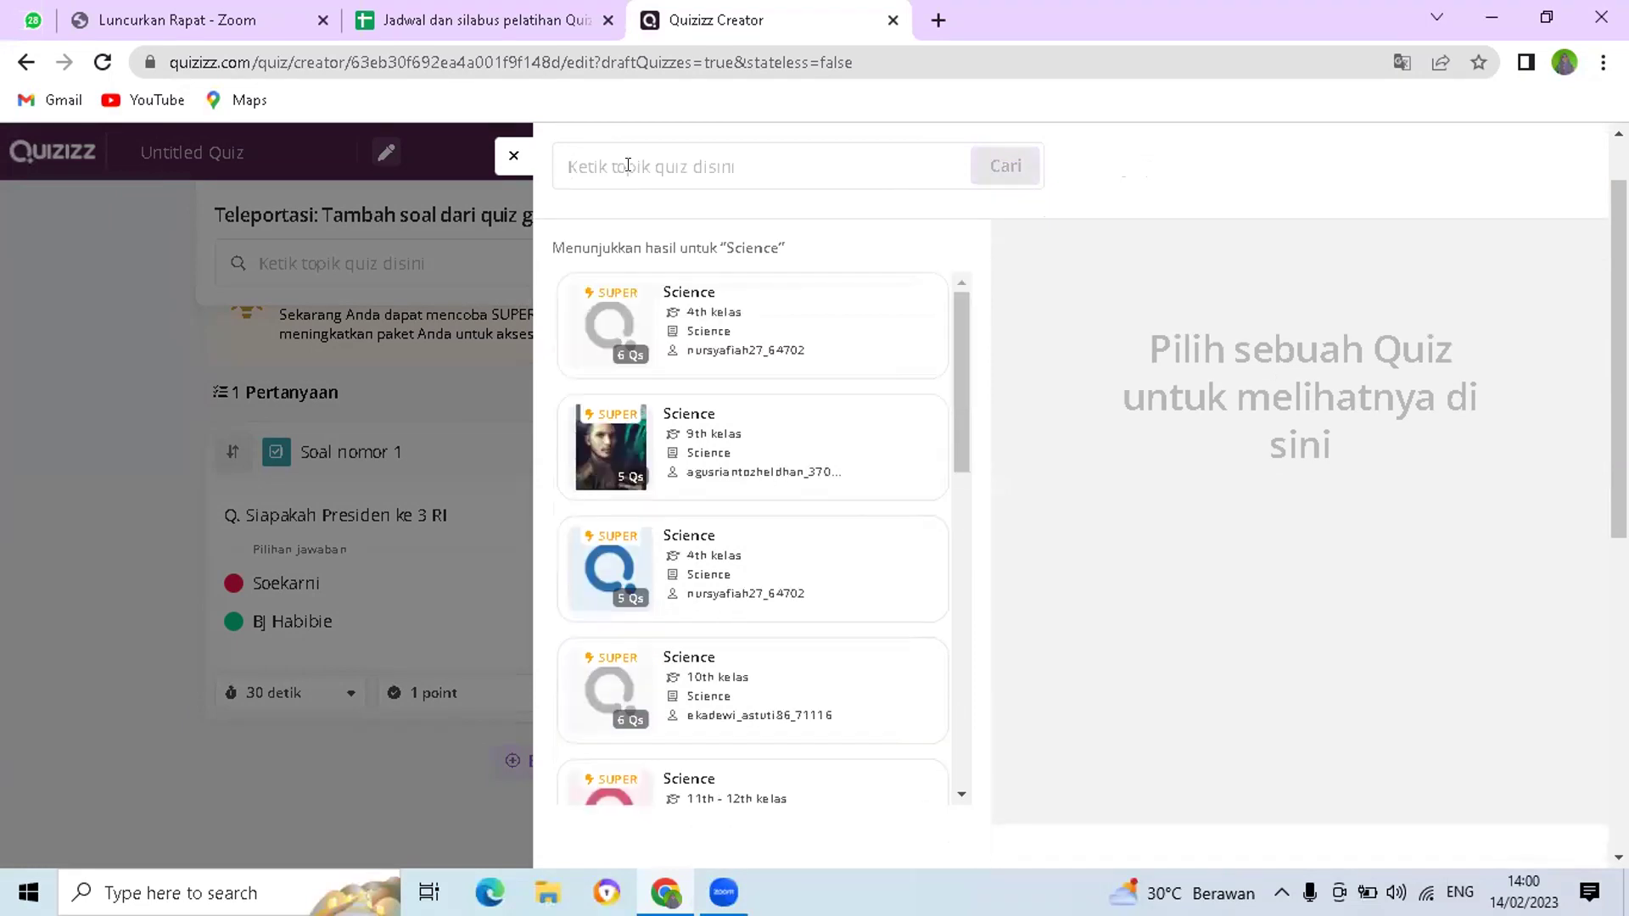
type("ipa")
key("Return")
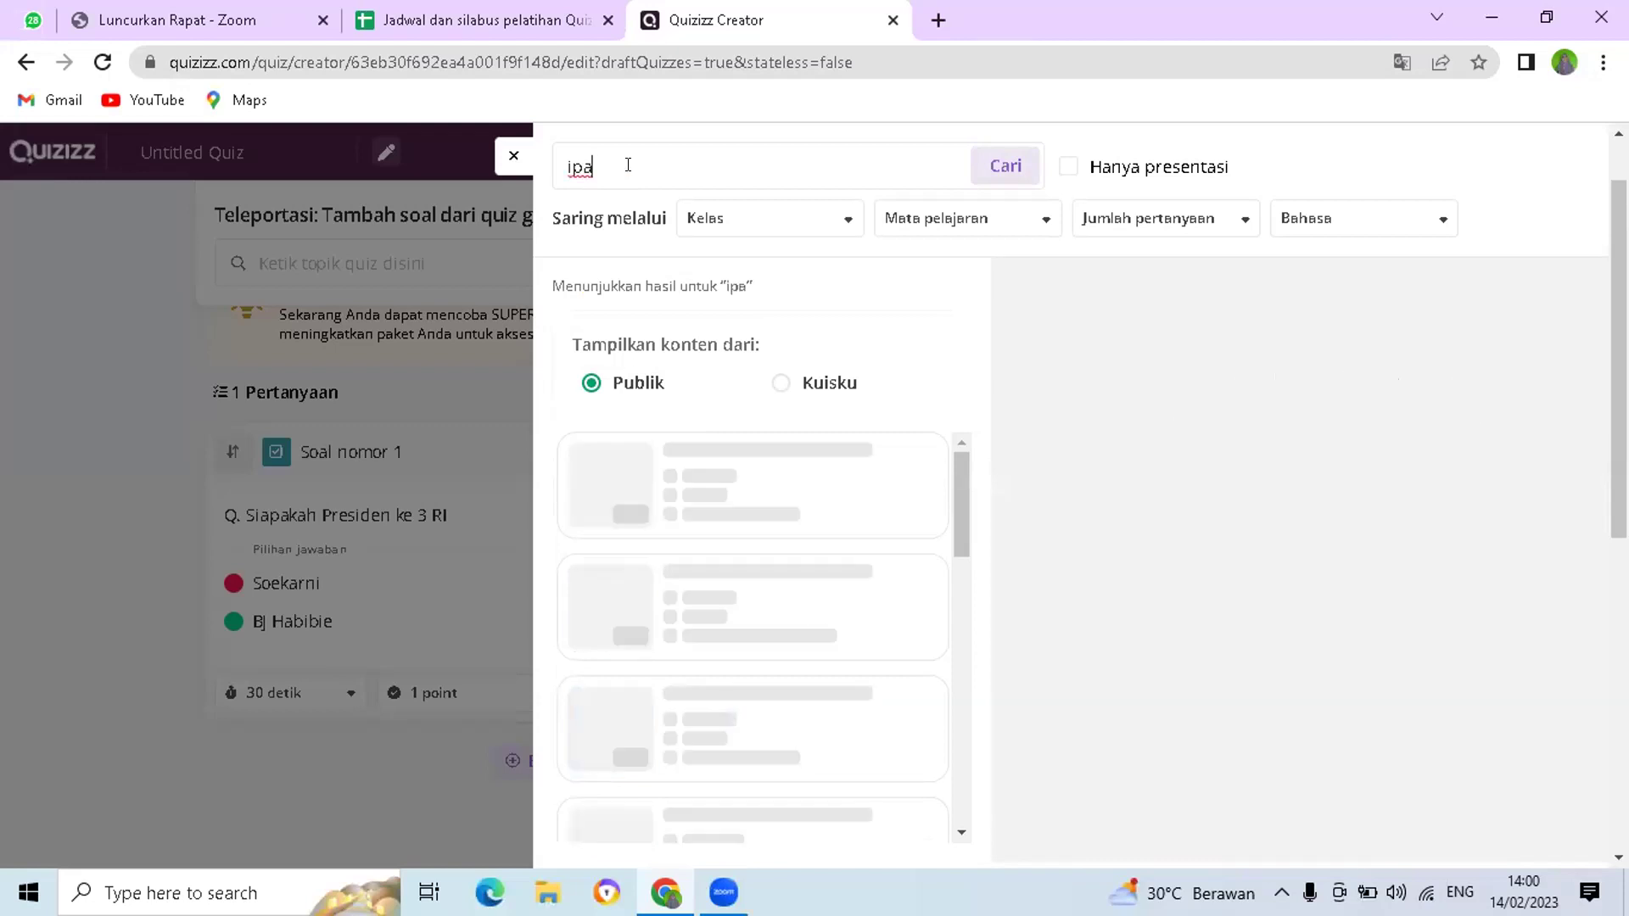
- Filter the quiz search results to 6th grade and the subject Pengetahuan Alam
left_click(847, 221)
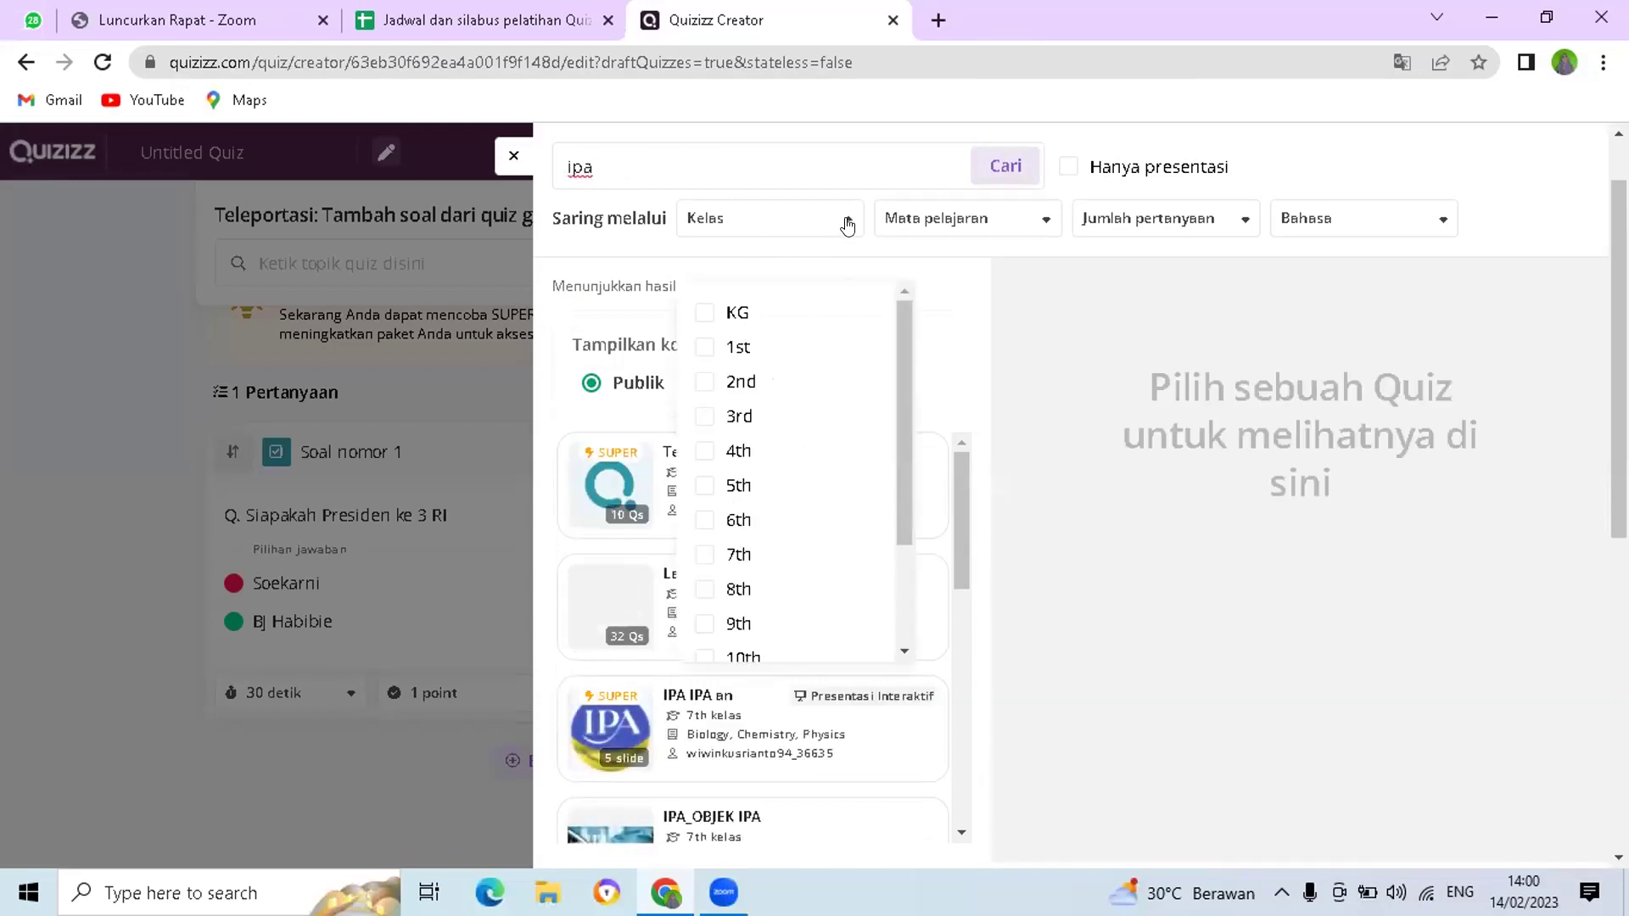
left_click(738, 522)
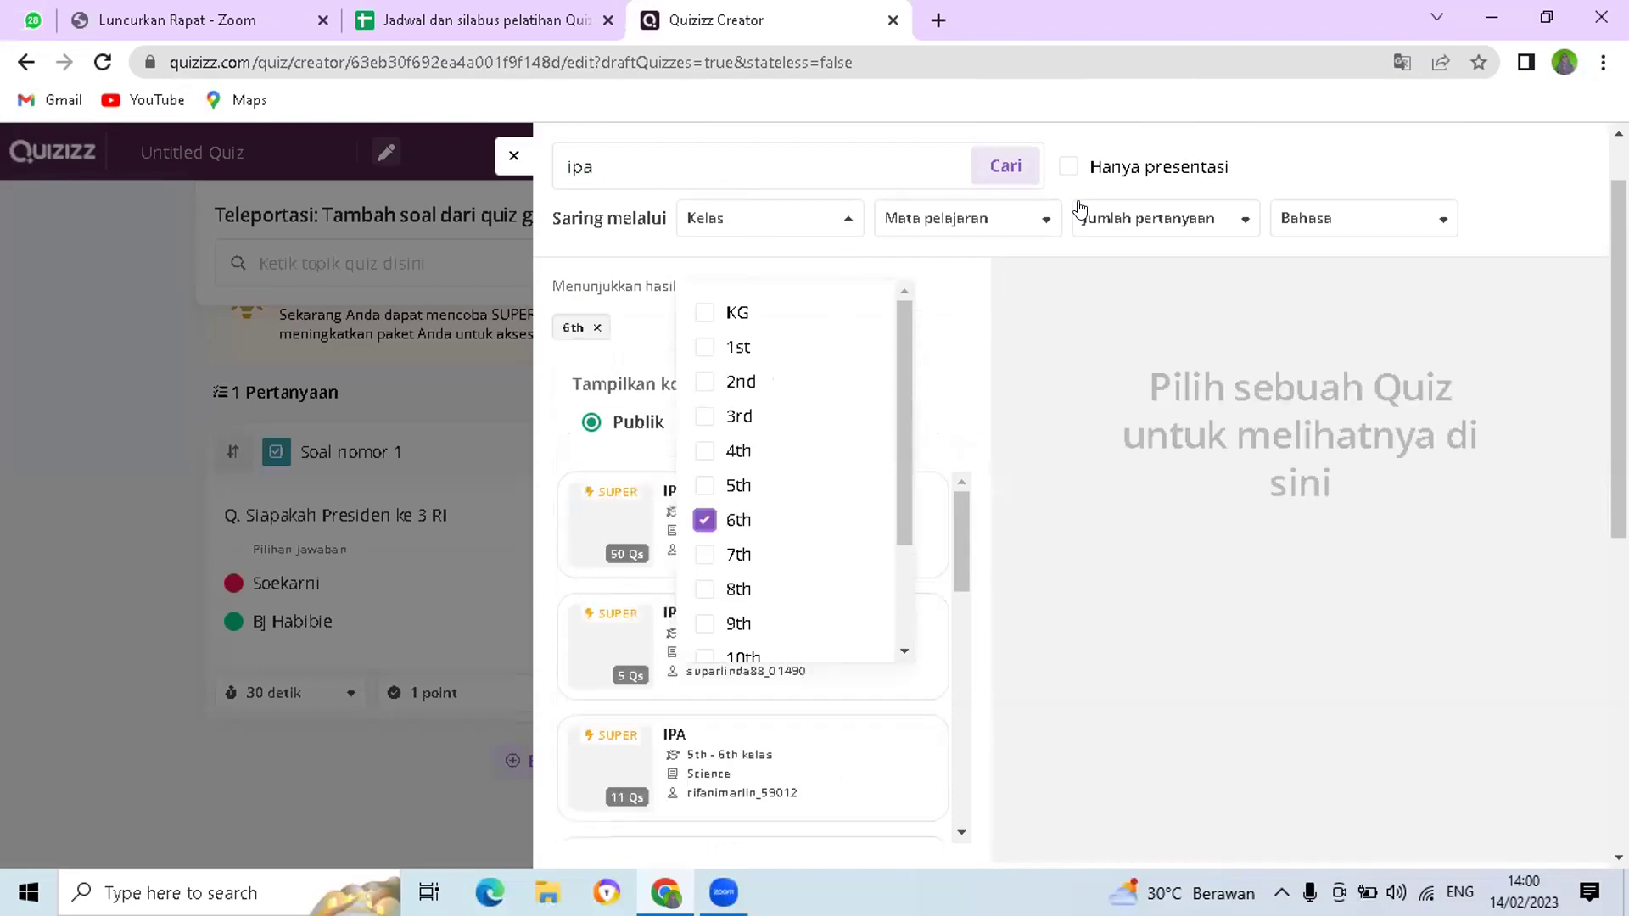
left_click(1043, 222)
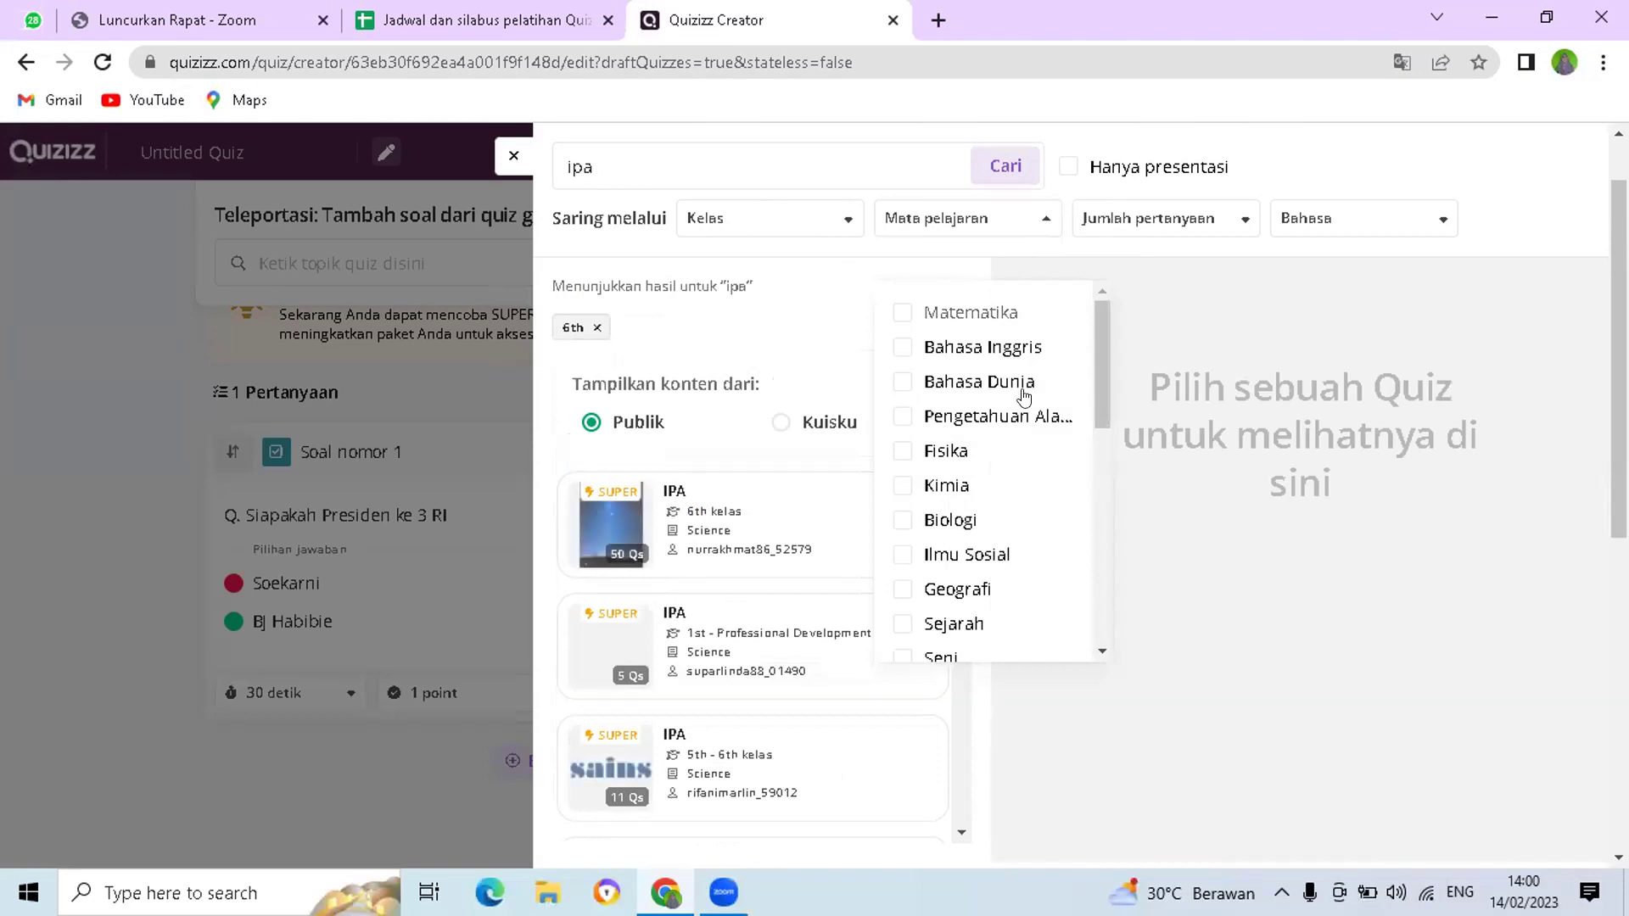
left_click(1019, 427)
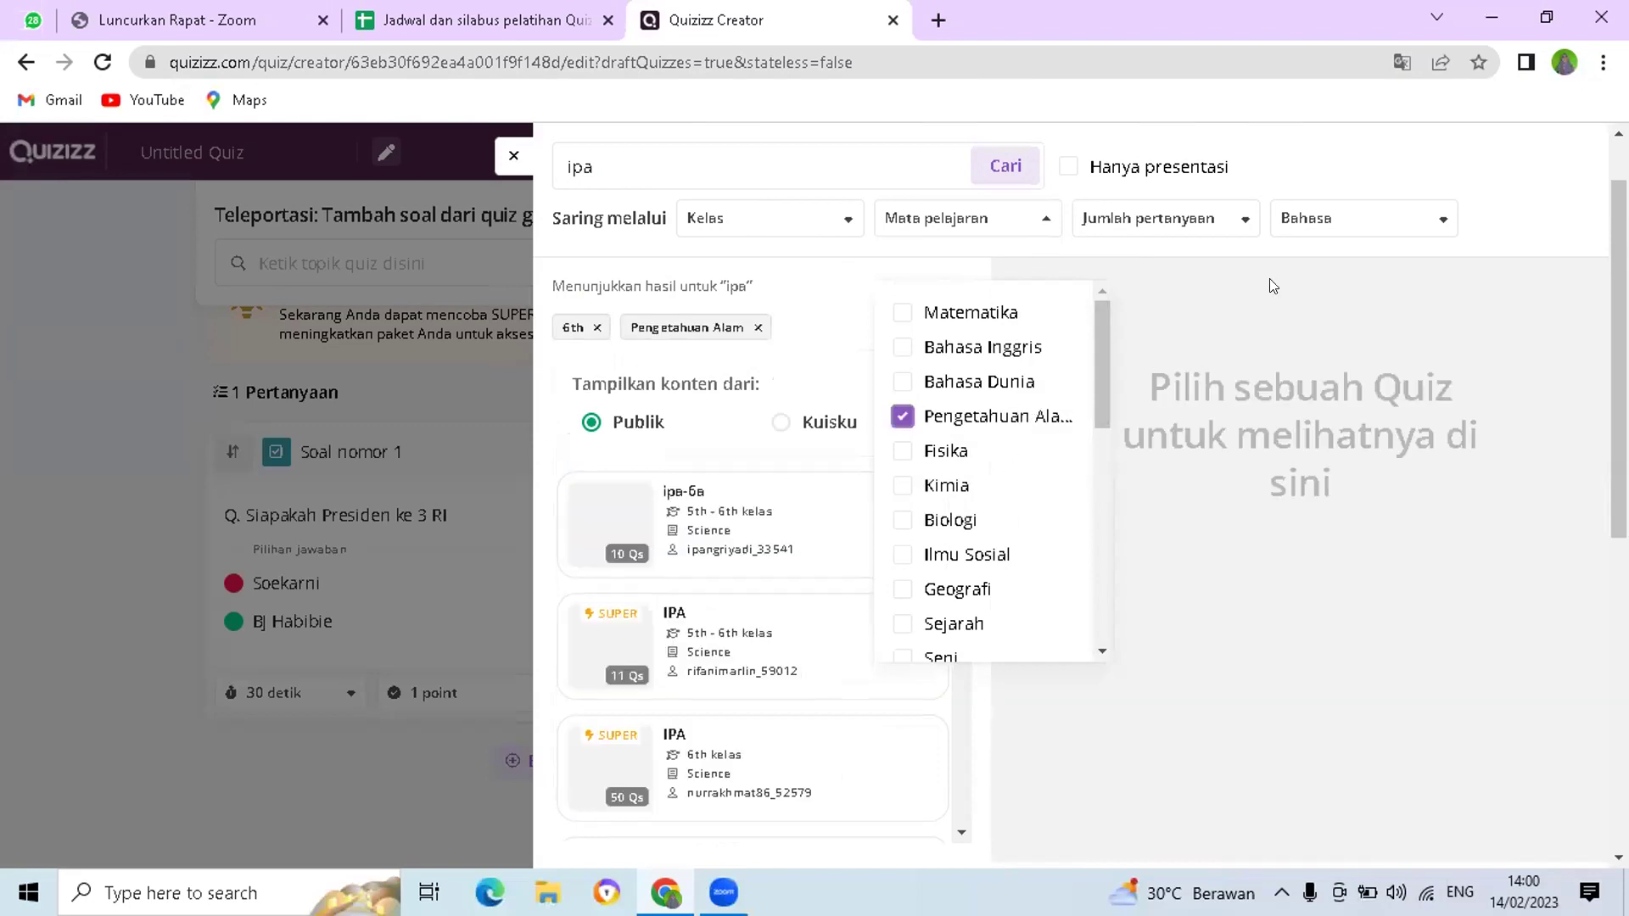
- Limit the results to Indonesian quizzes with 1-10 or 11-20 questions, and preview the quiz ipa-6a
left_click(1231, 222)
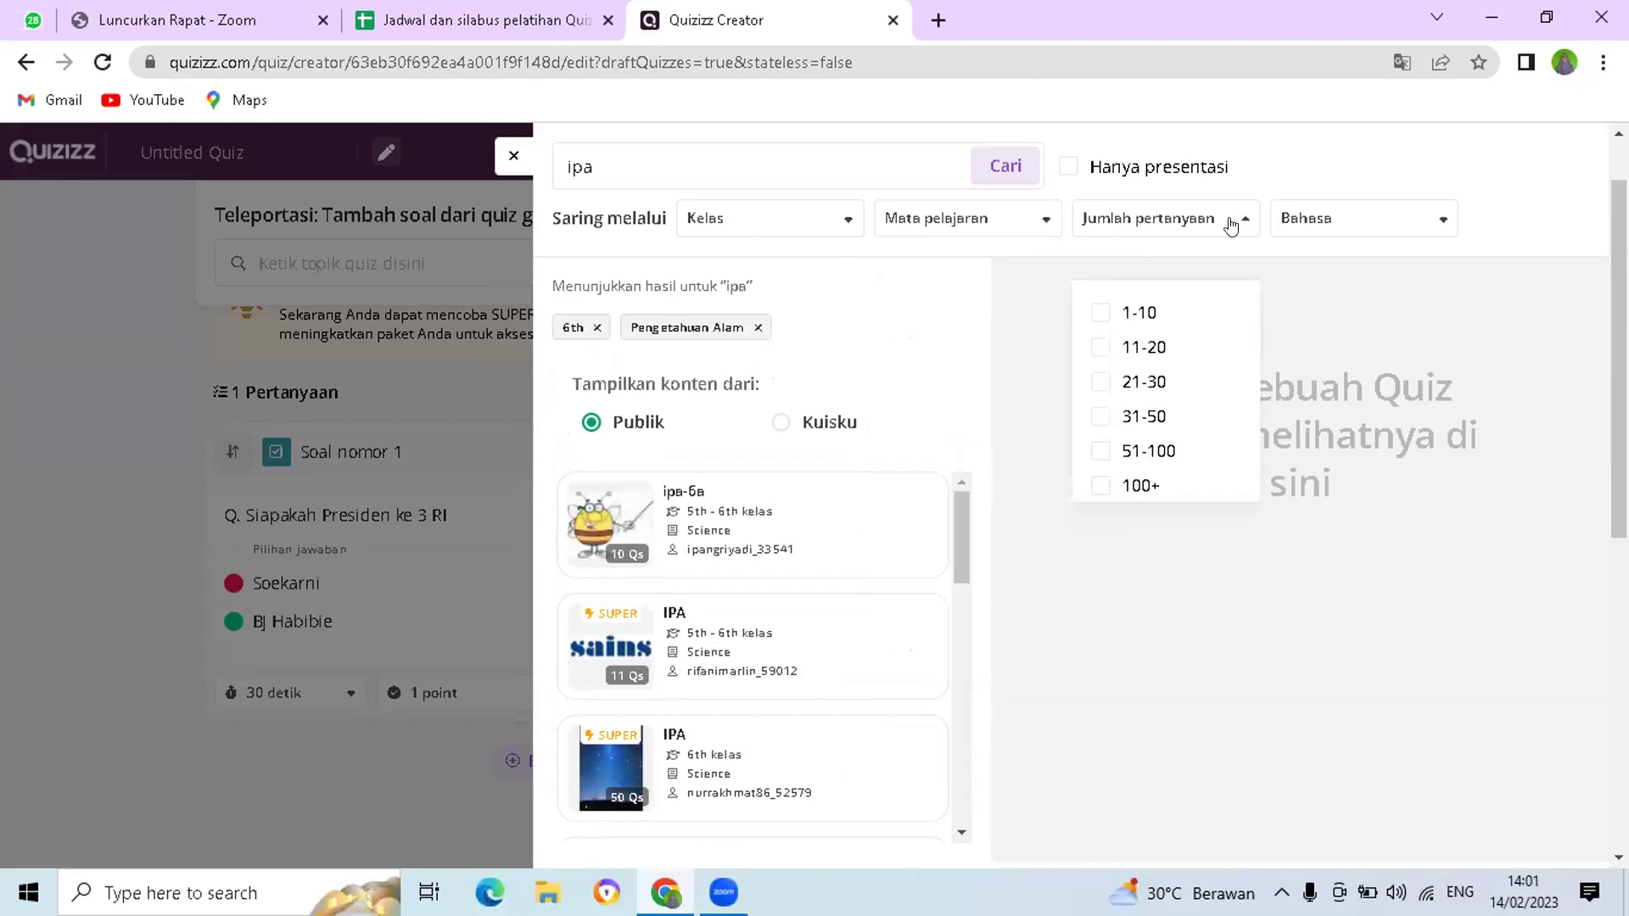
left_click(1102, 314)
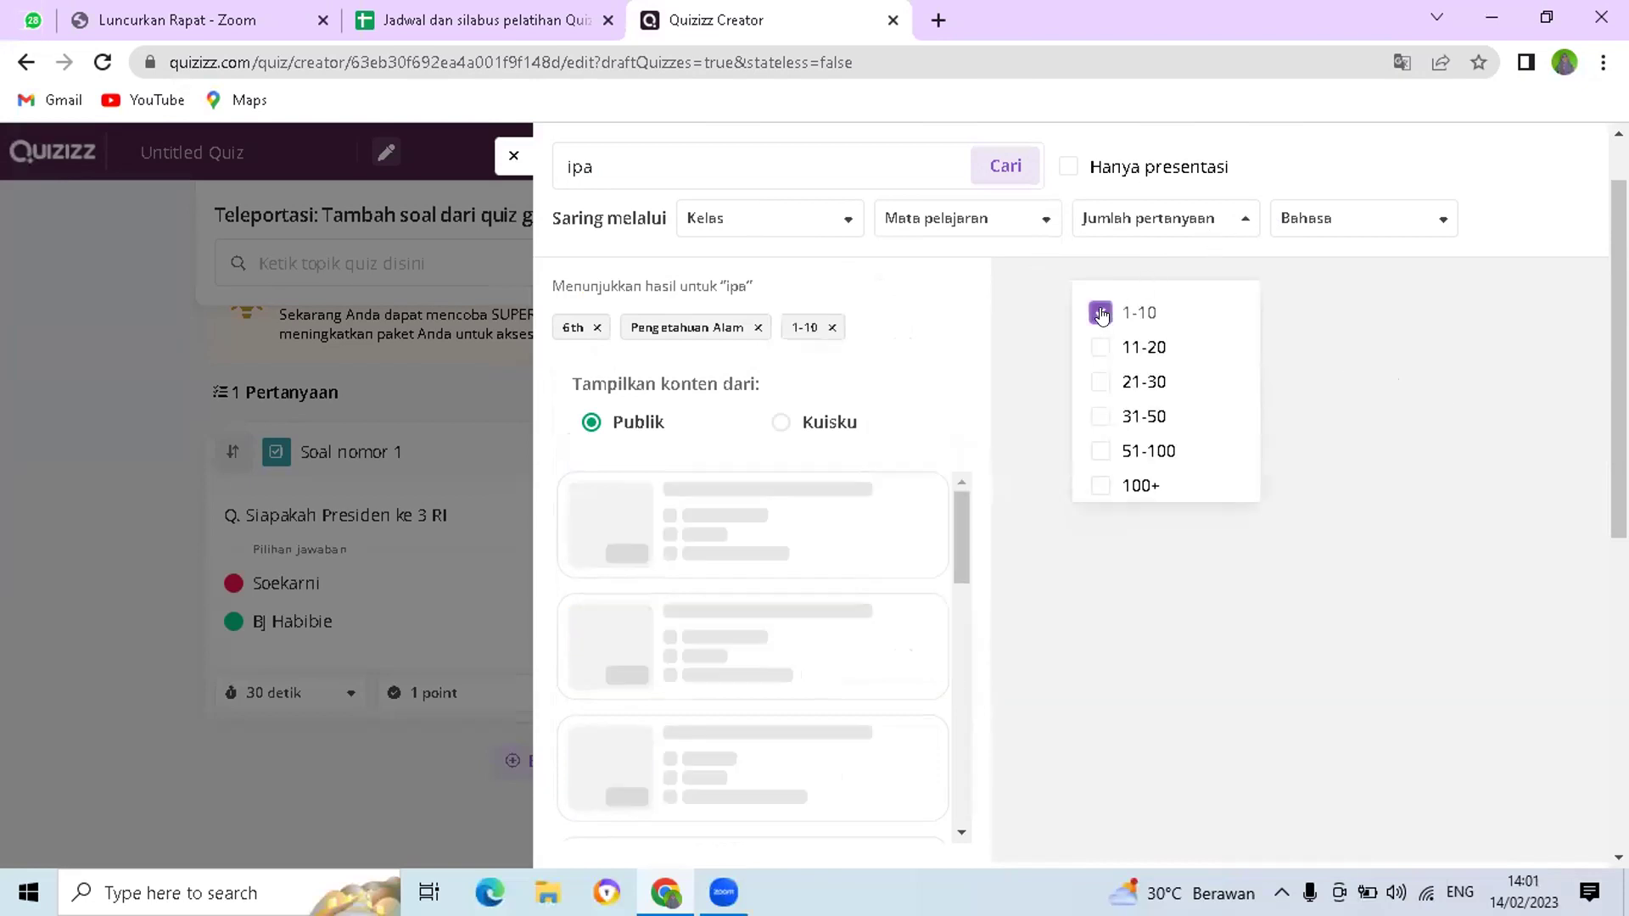
left_click(1100, 346)
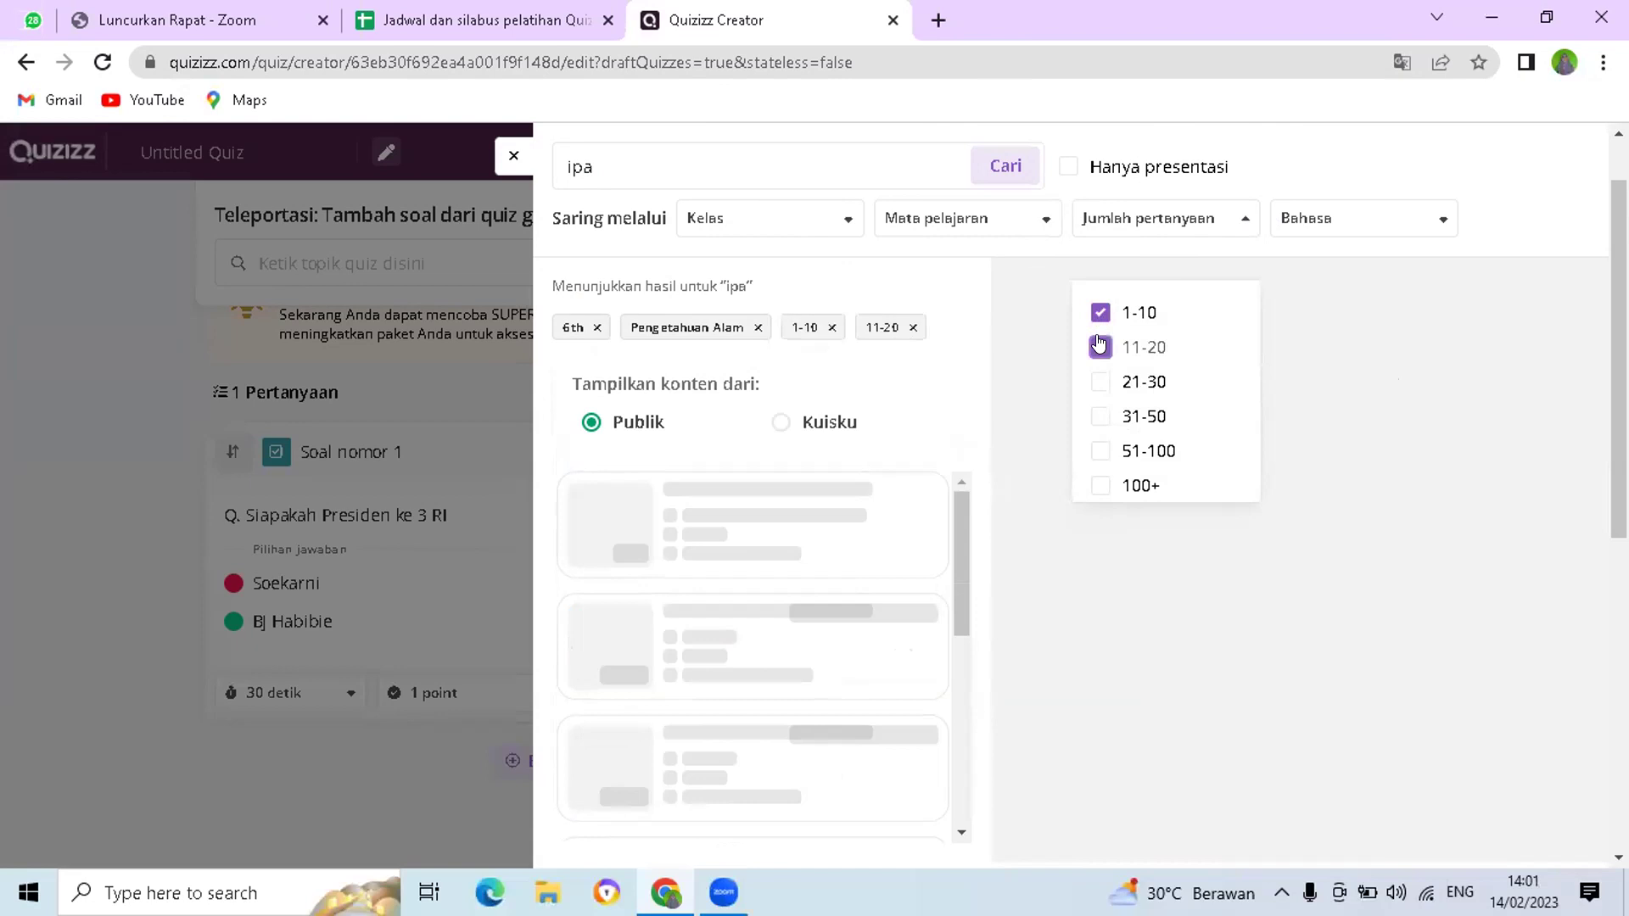
left_click(1429, 220)
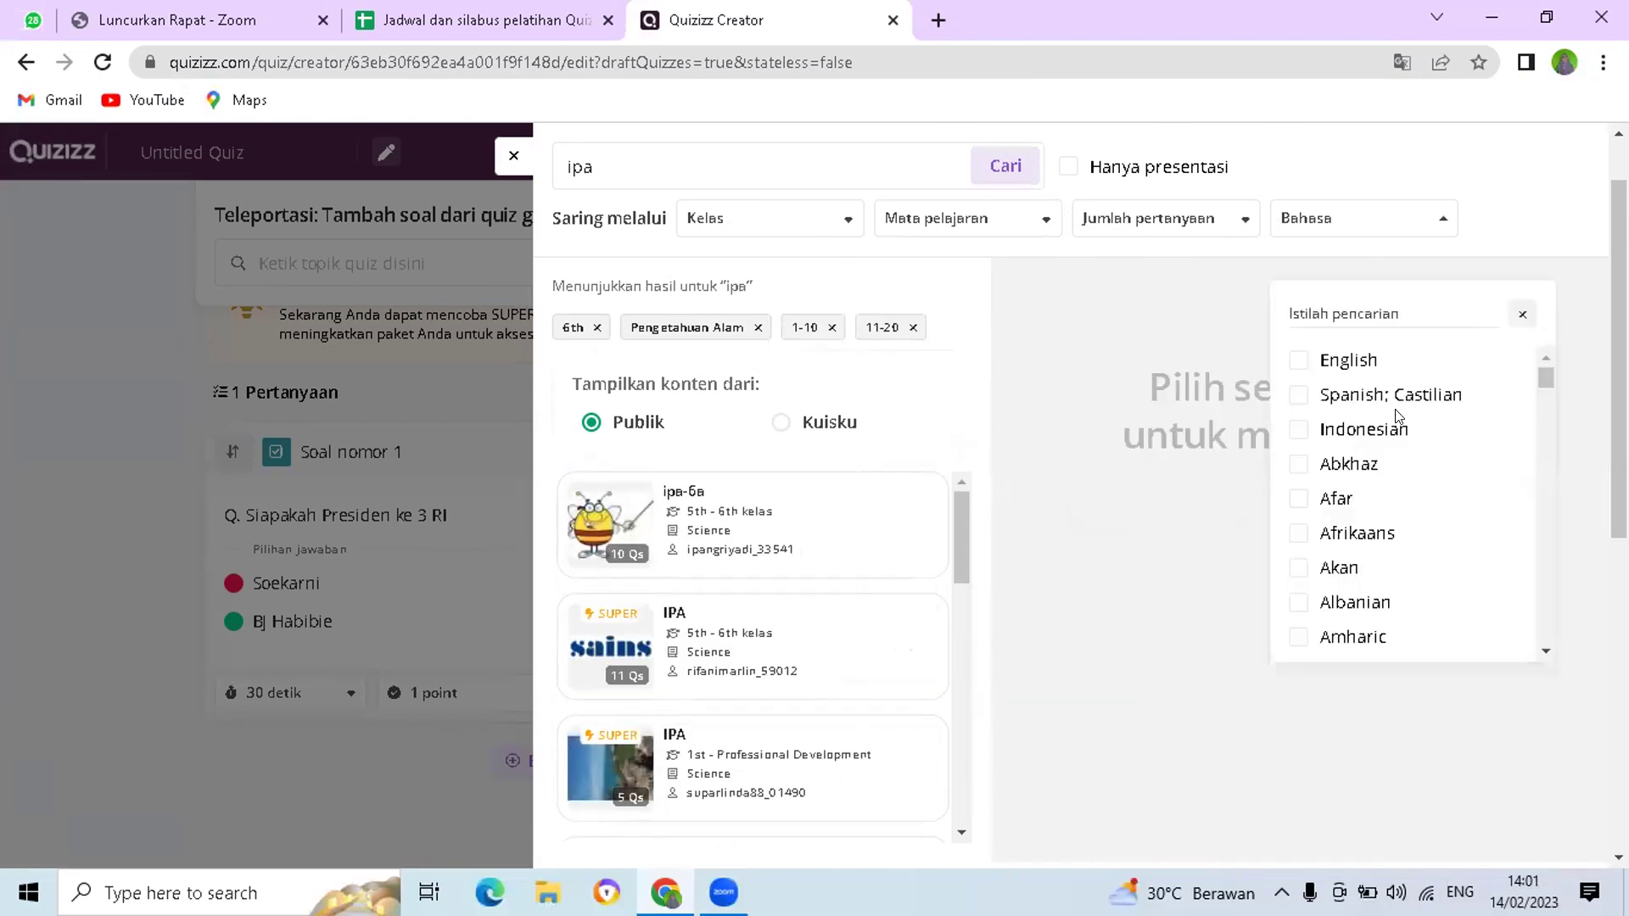
left_click(1304, 436)
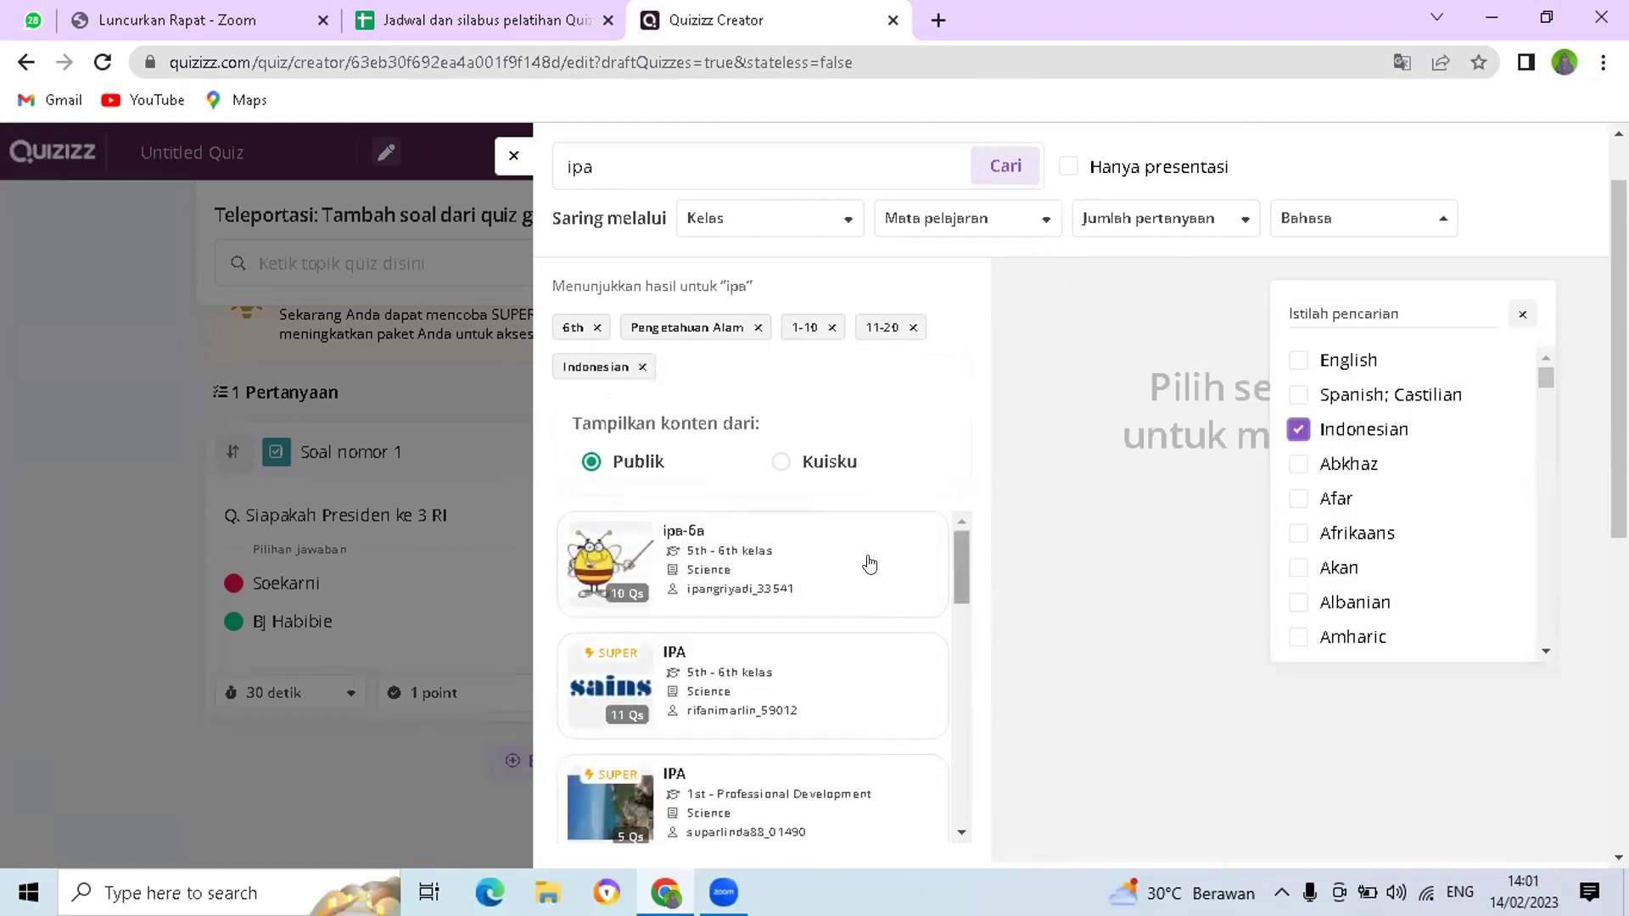
left_click(741, 583)
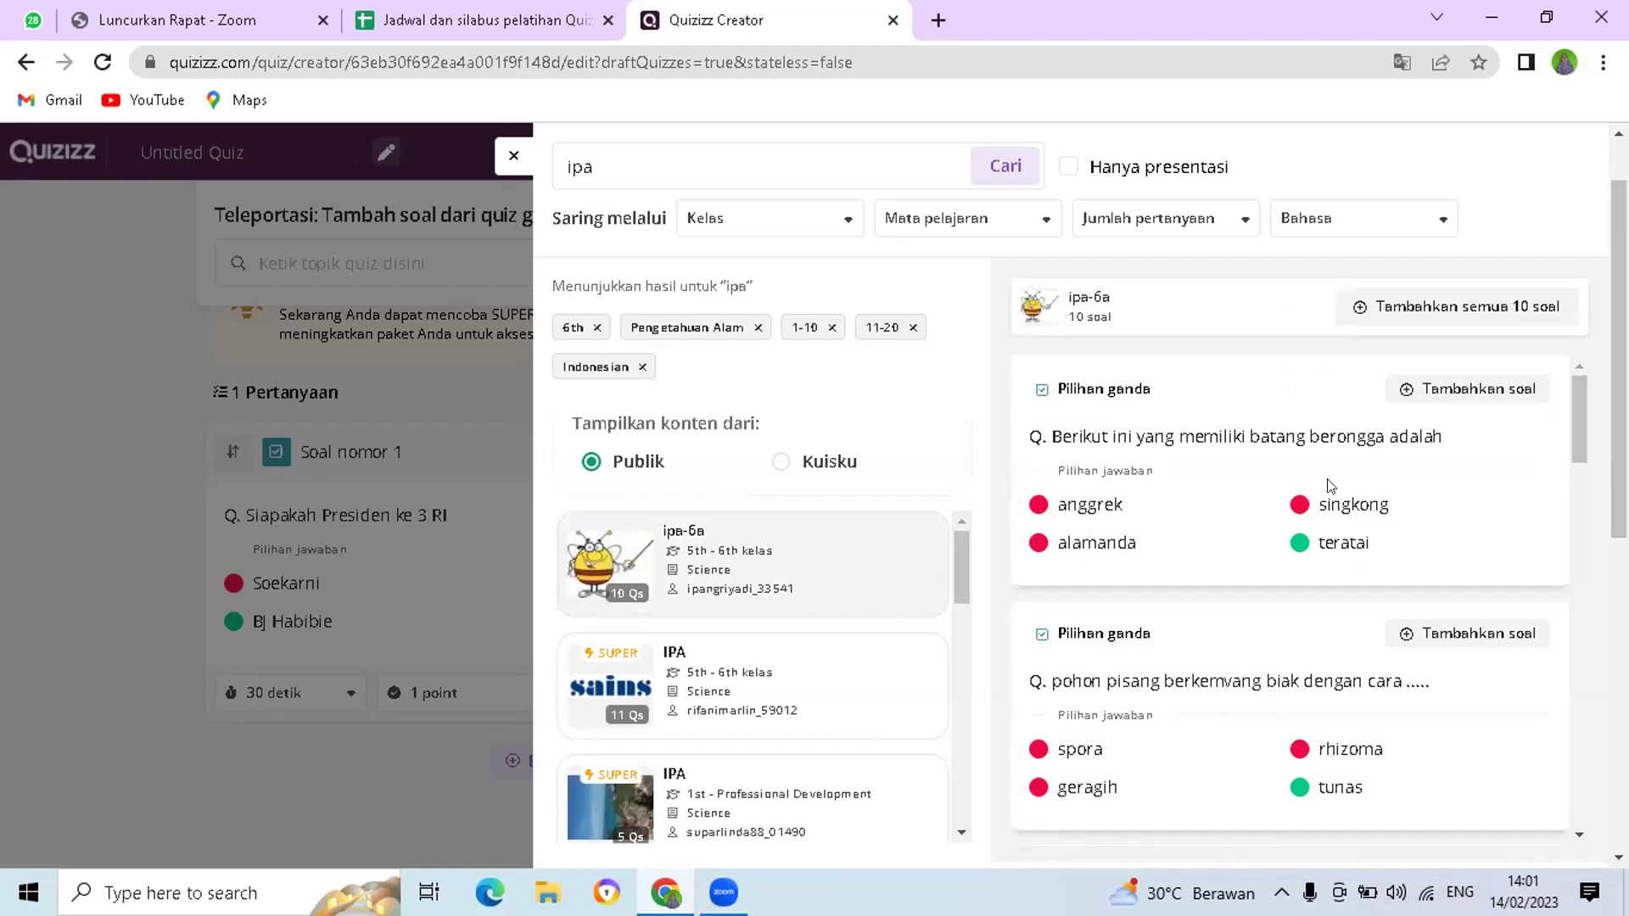
- Add the ipa-6a questions on the hollow-stemmed plant, how banana trees reproduce, and the purpose of reproduction to the quiz
left_click(1468, 386)
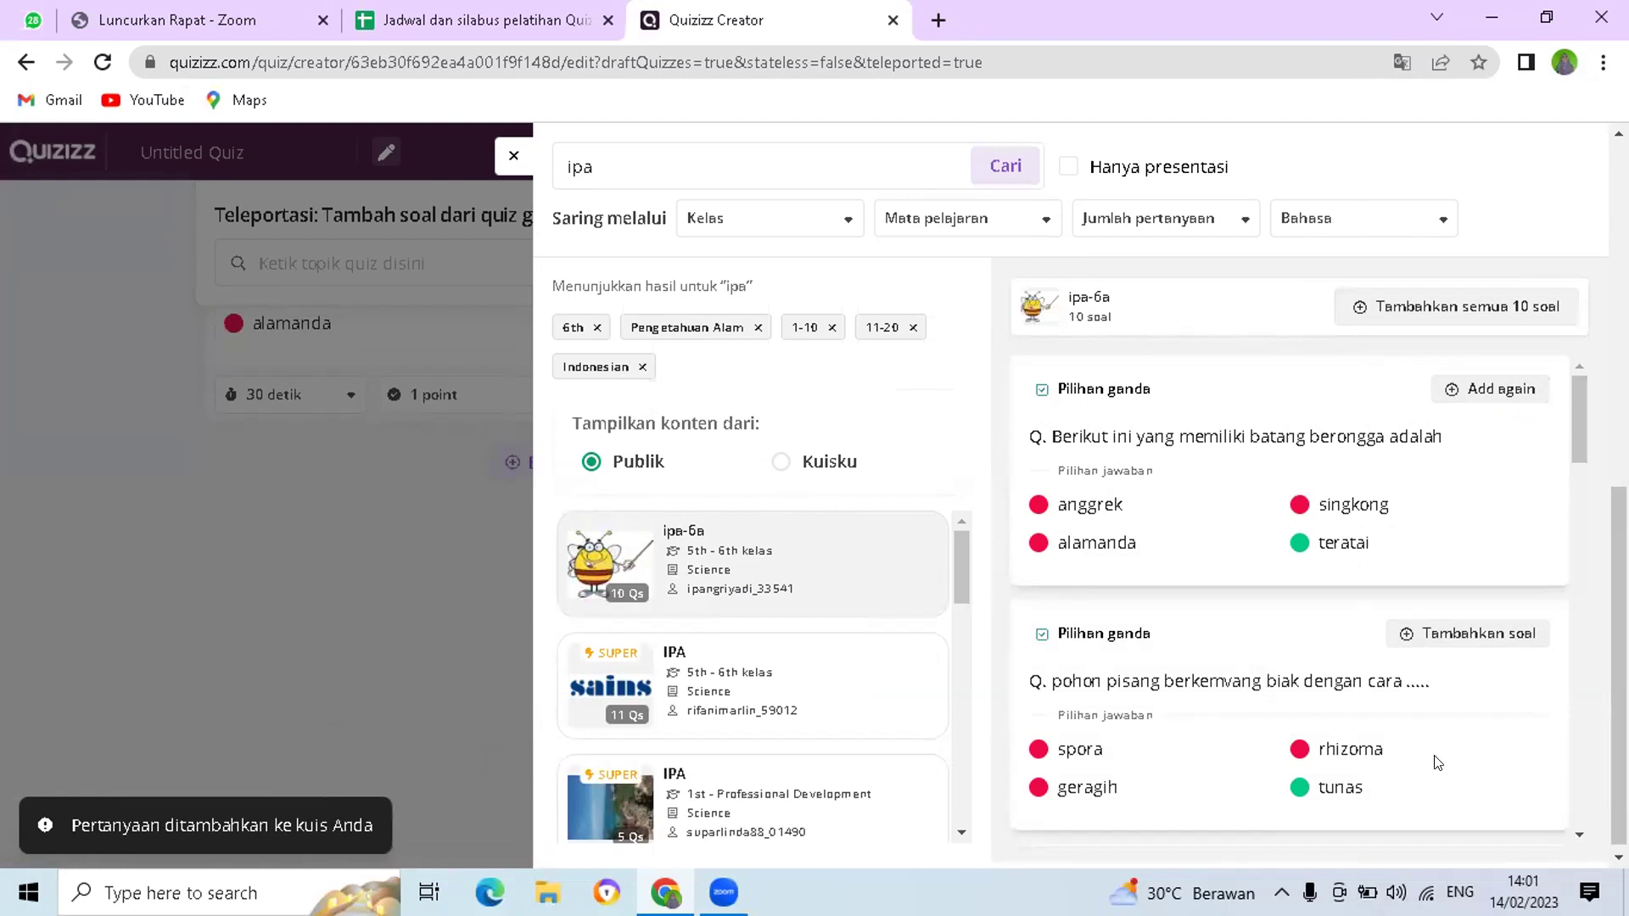
left_click(1481, 637)
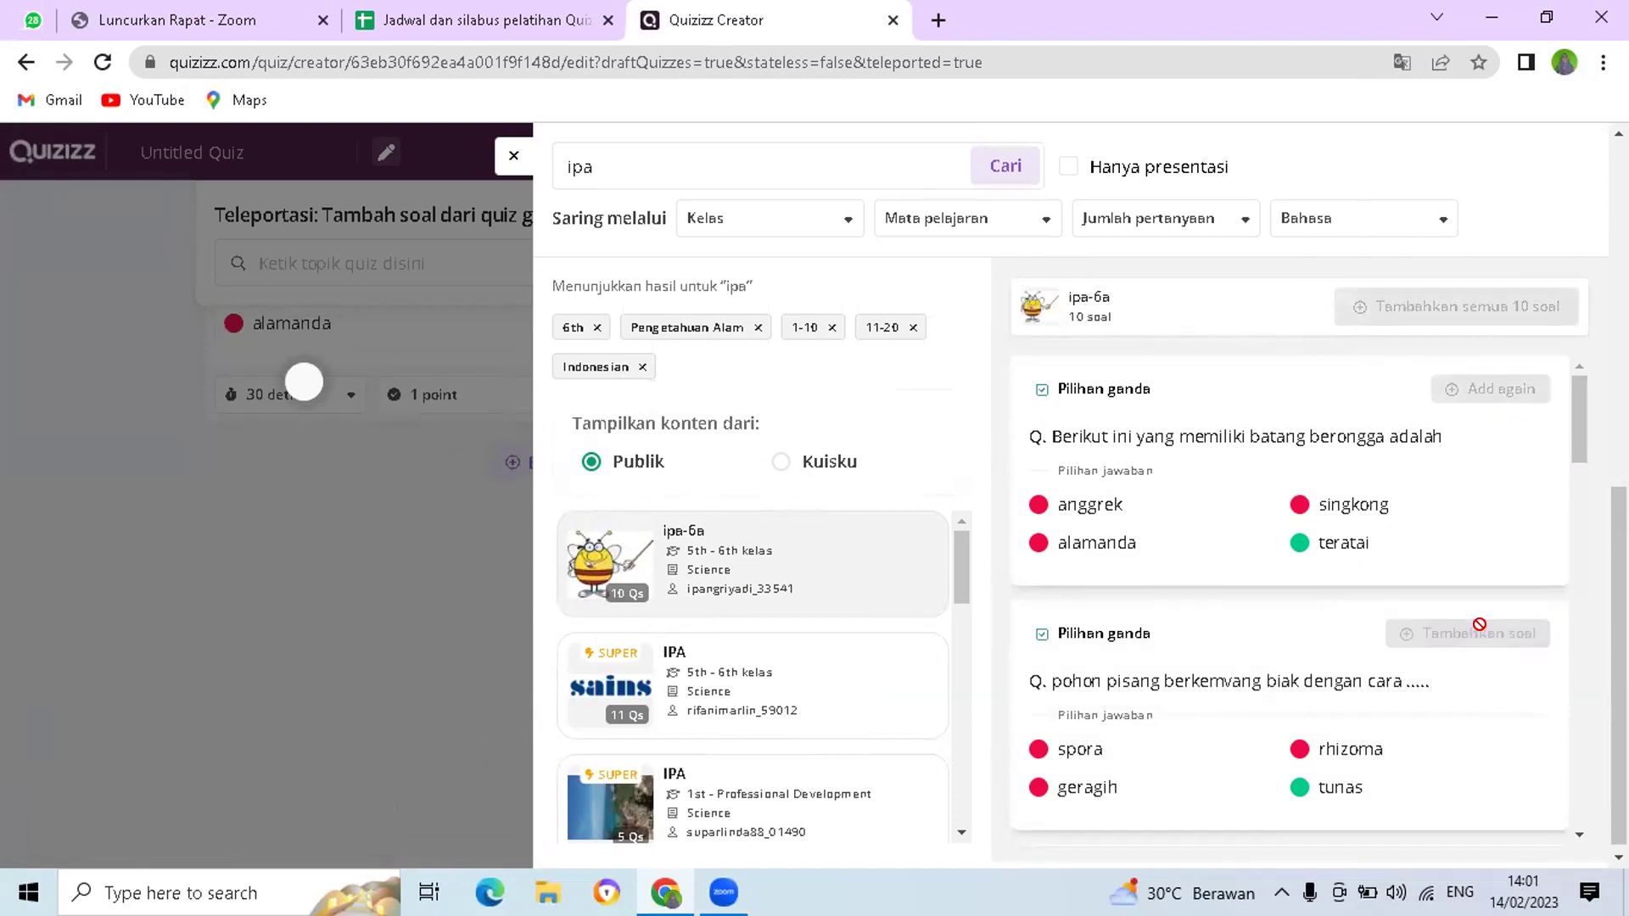
left_click_drag(1572, 442, 1607, 596)
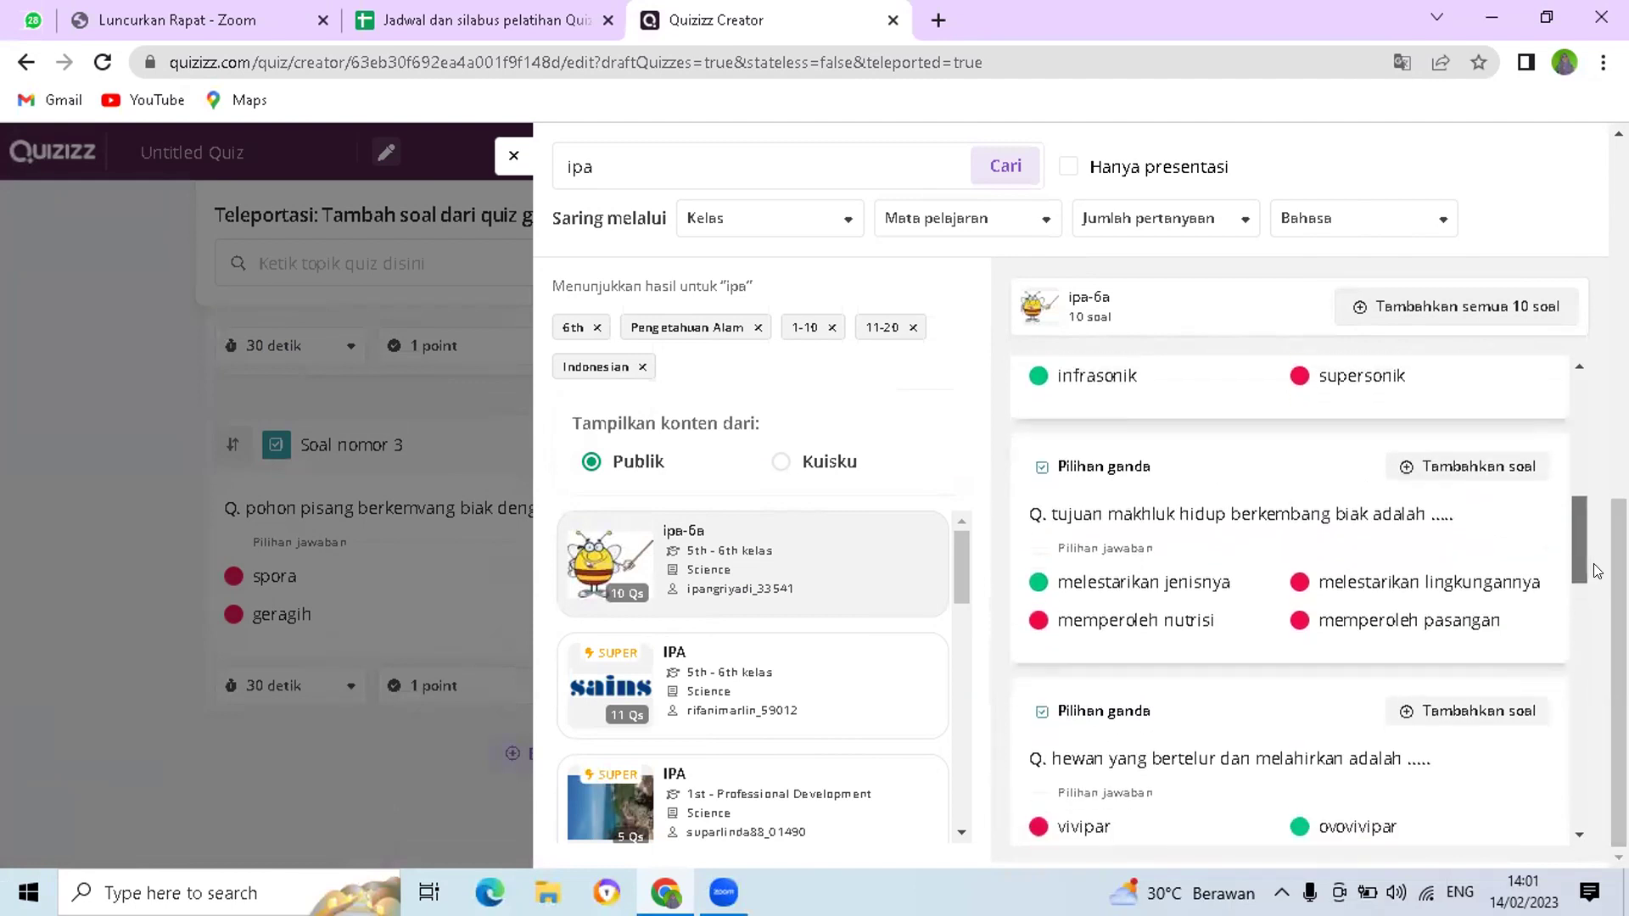
left_click(1463, 455)
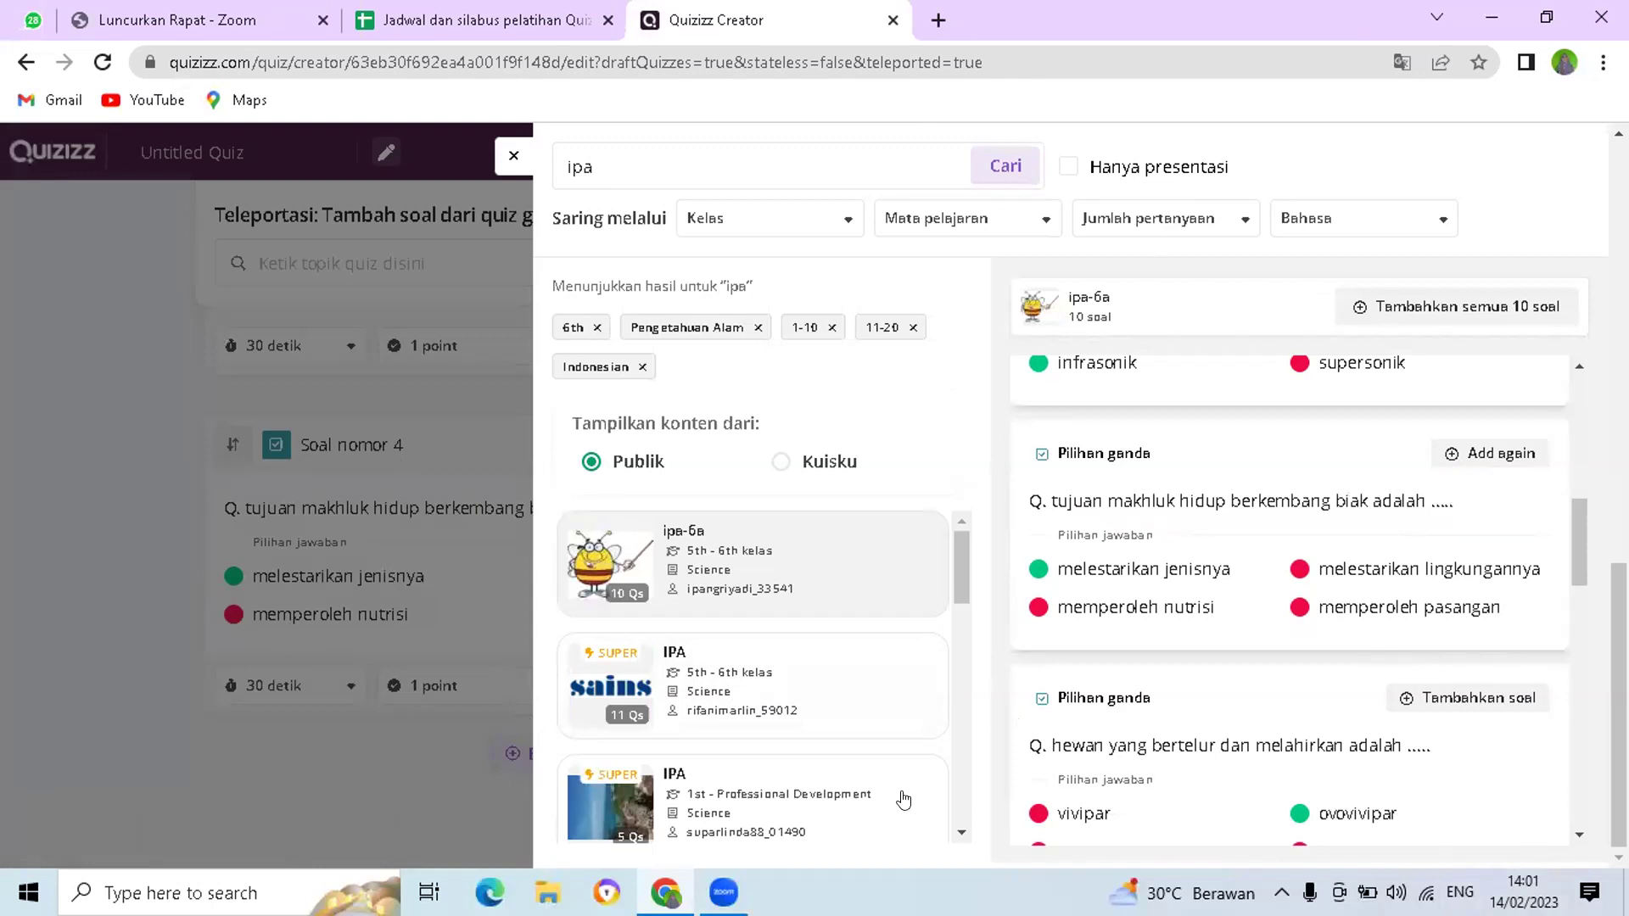
- Try to add the first question, on preventing tooth caries, from the Super quiz IPA, and dismiss the upgrade offer
left_click(622, 663)
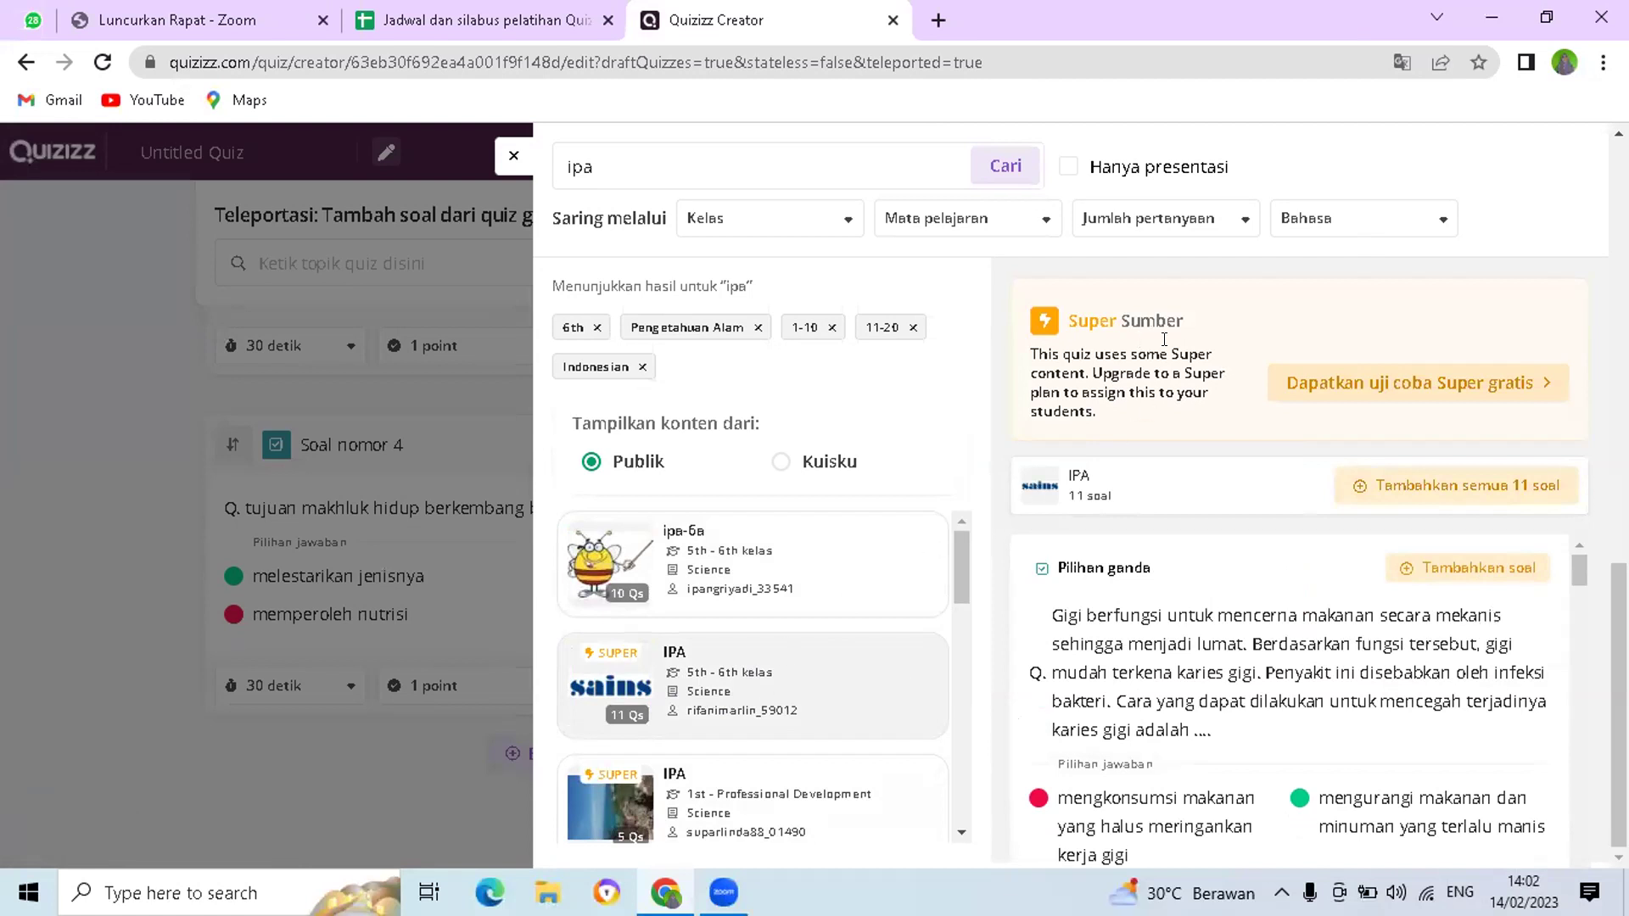
left_click(1467, 571)
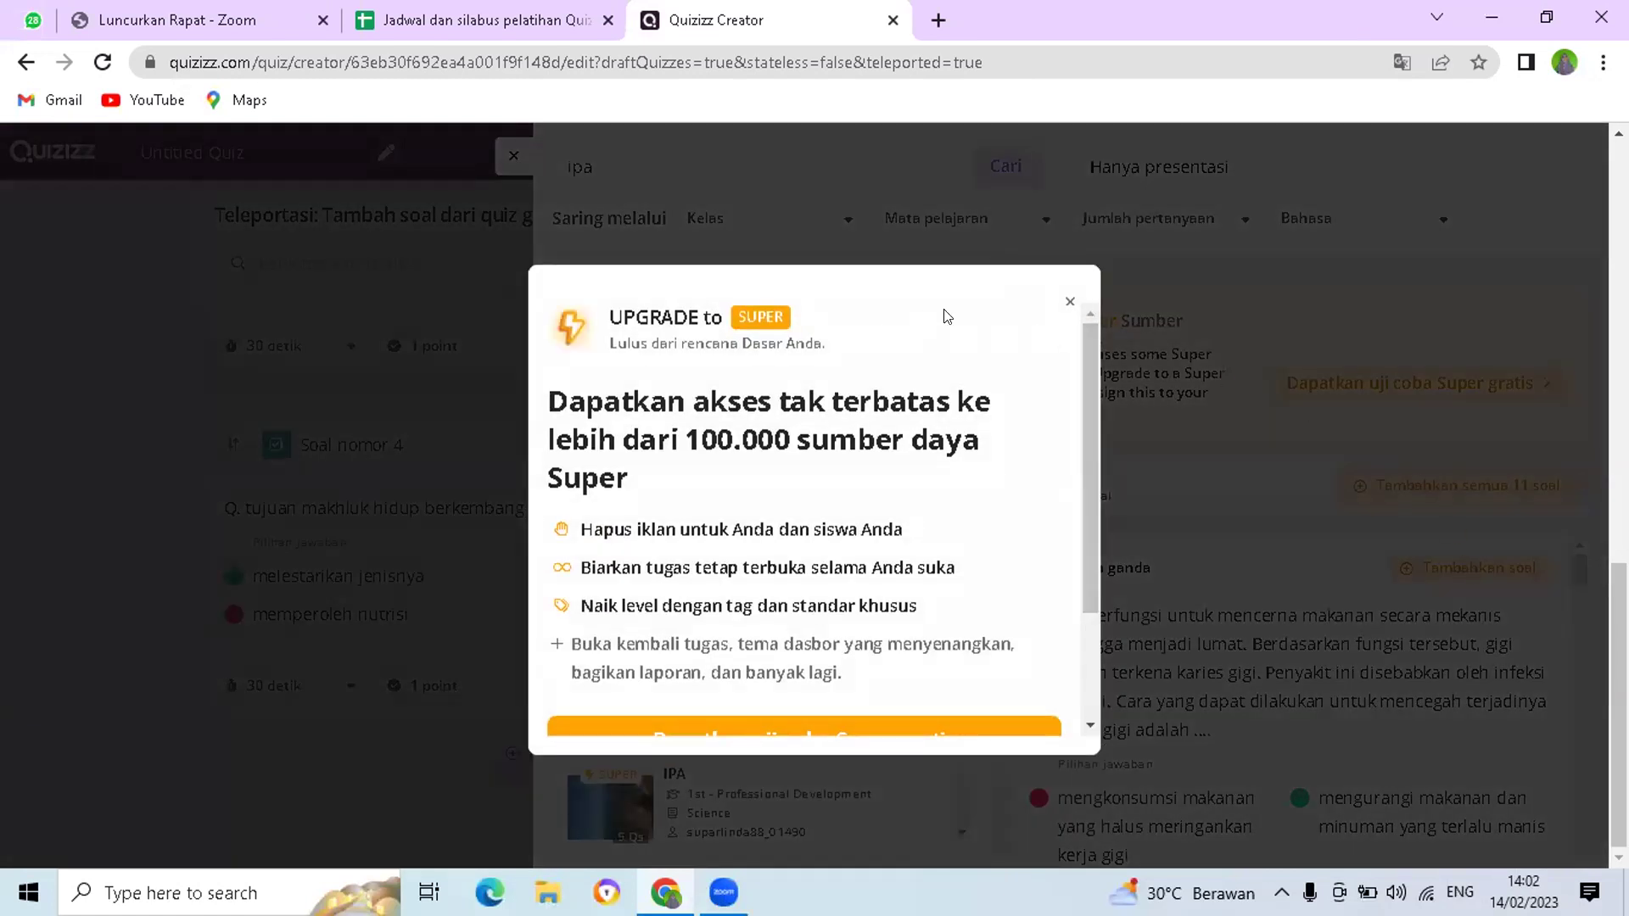
left_click(1062, 307)
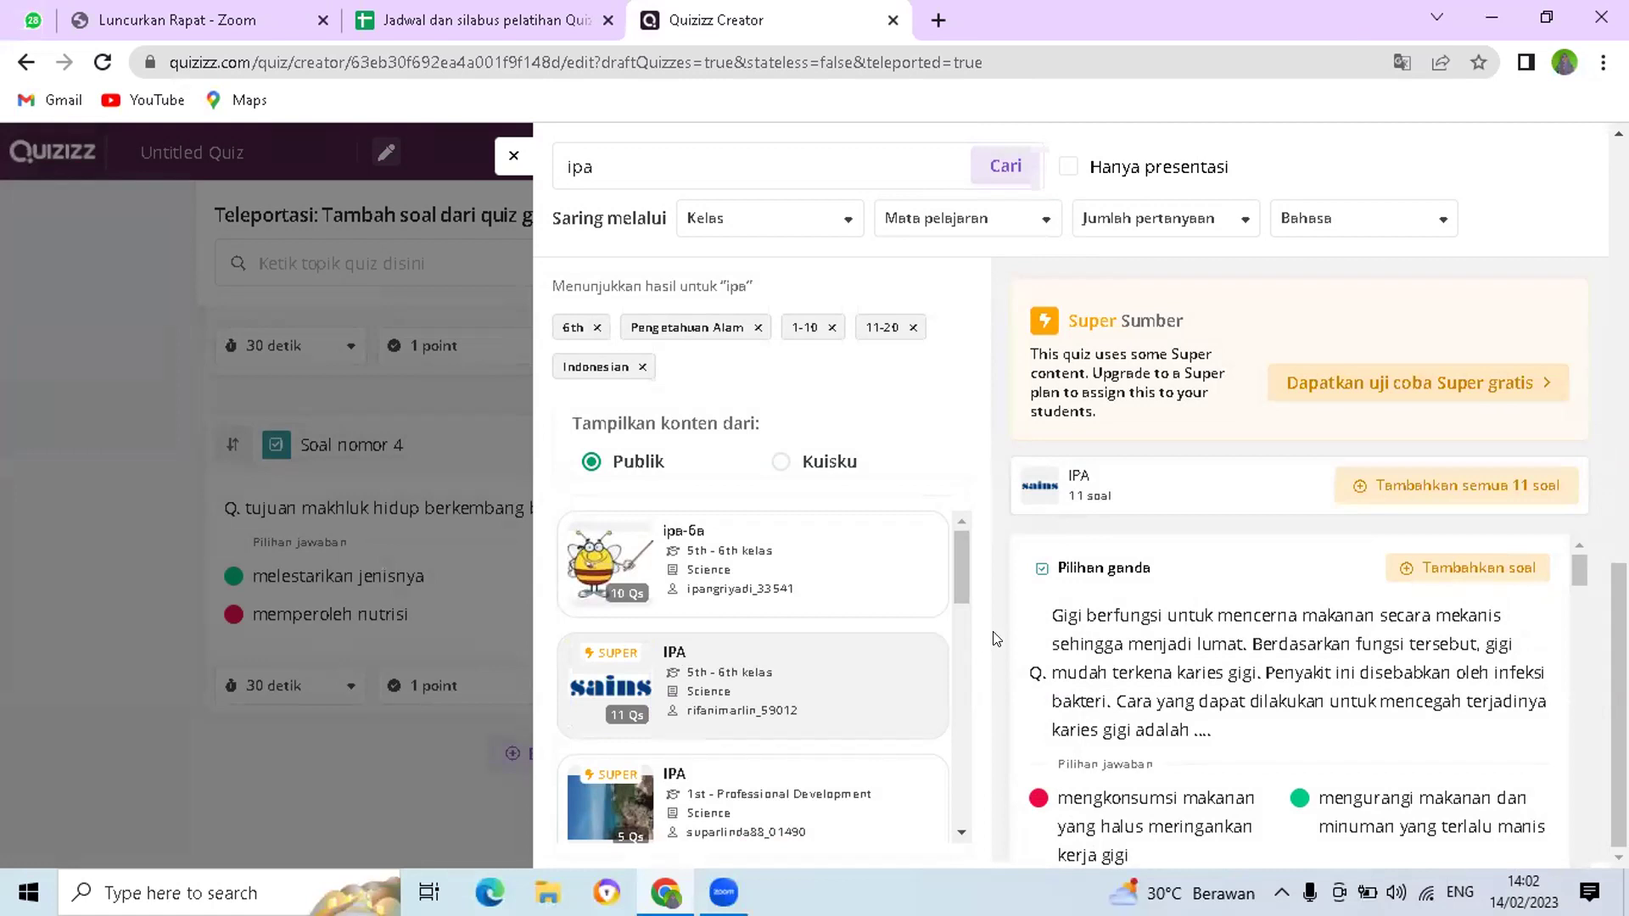
- Look through the filtered "ipa" results for another quiz without Super content
left_click_drag(959, 566, 962, 822)
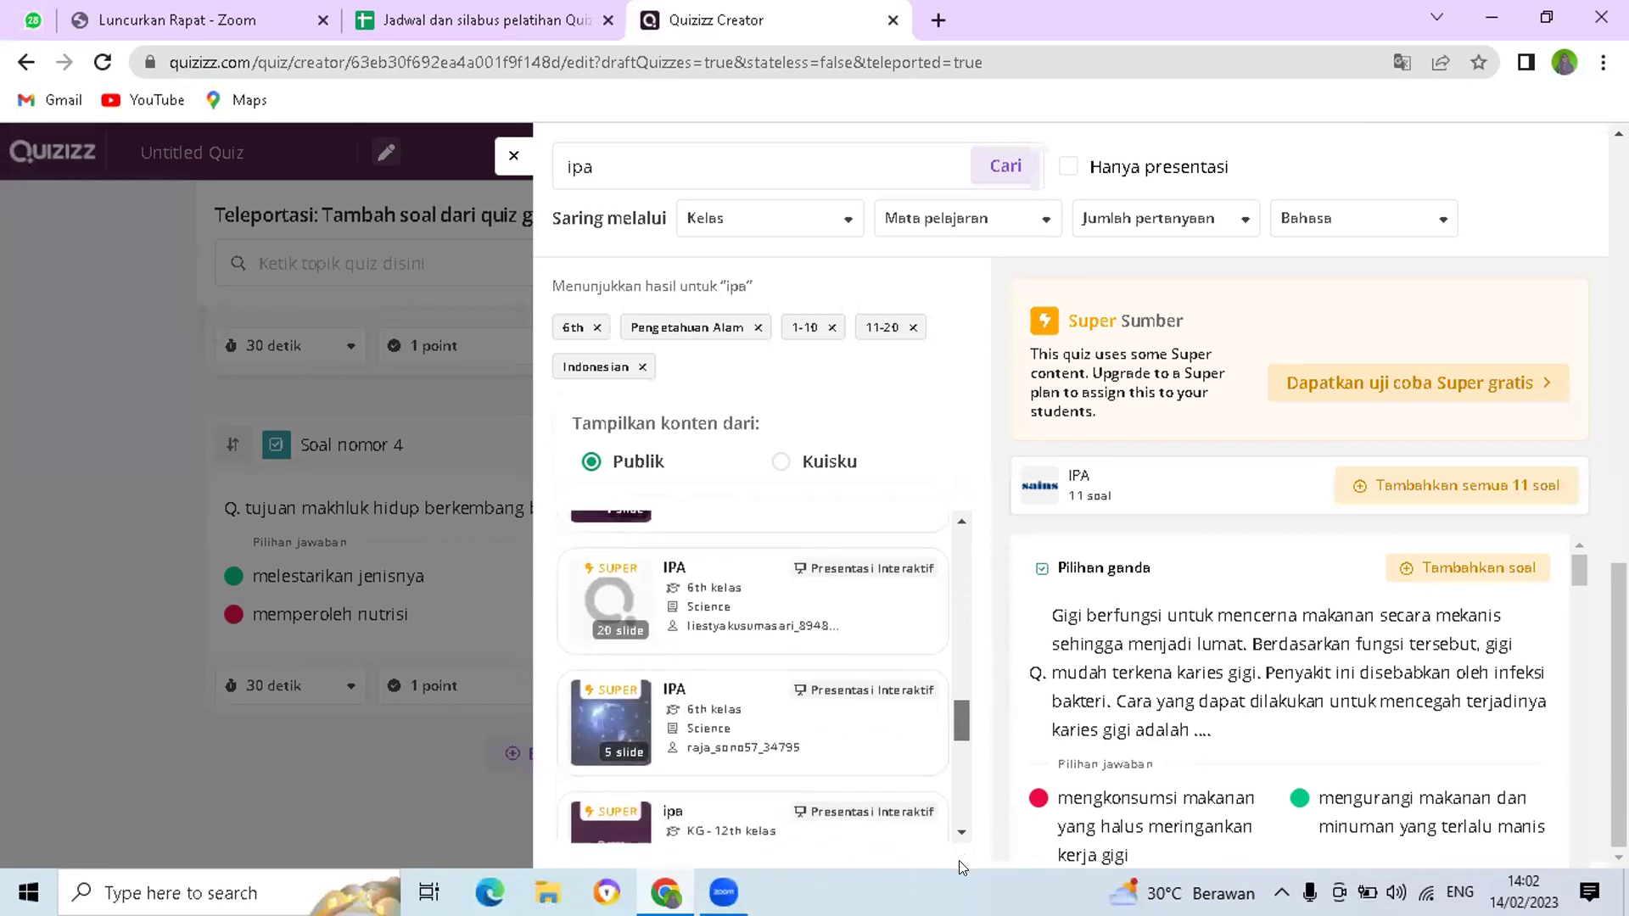
scroll(754, 679, "down", 5)
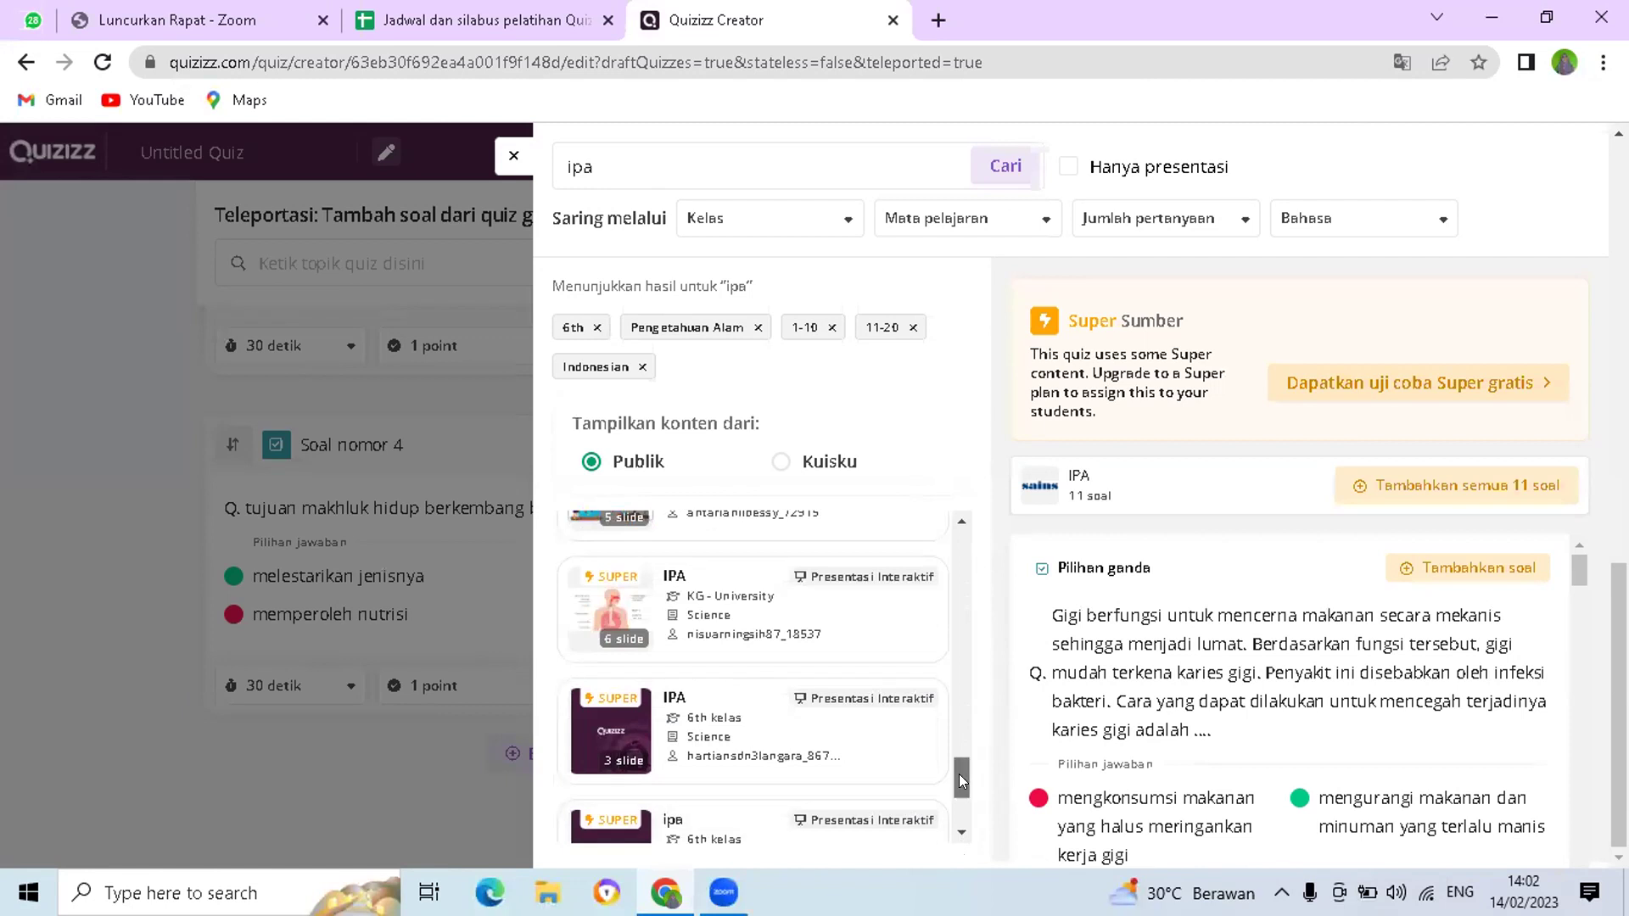
left_click(962, 833)
scroll(962, 840, "down", 3)
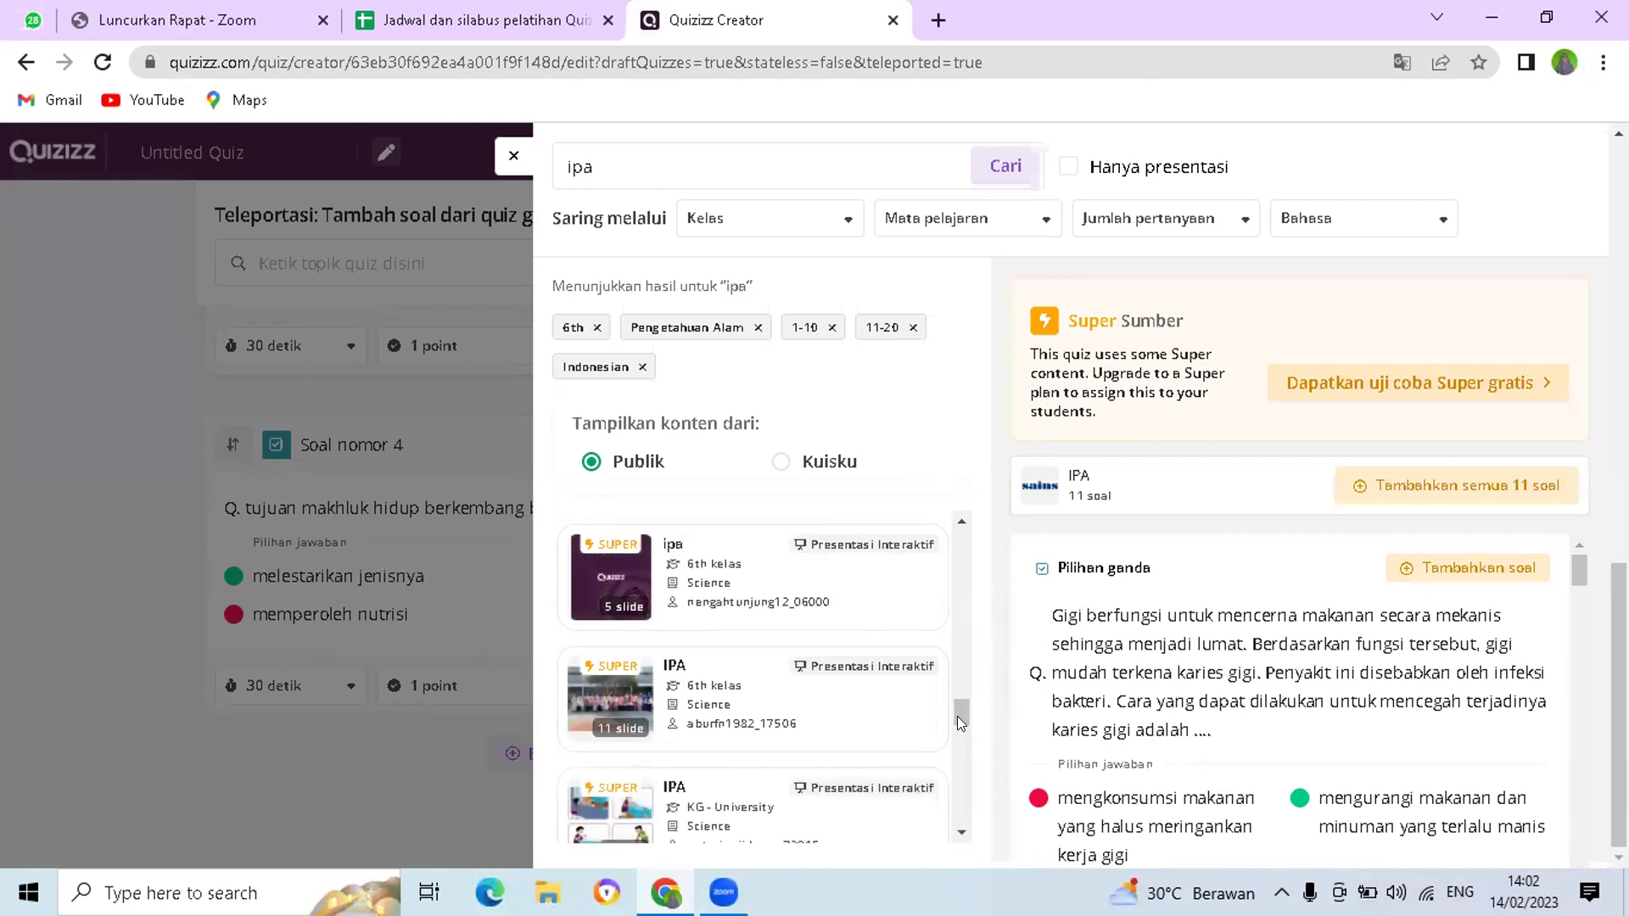
left_click_drag(962, 713, 964, 808)
scroll(964, 803, "down", 5)
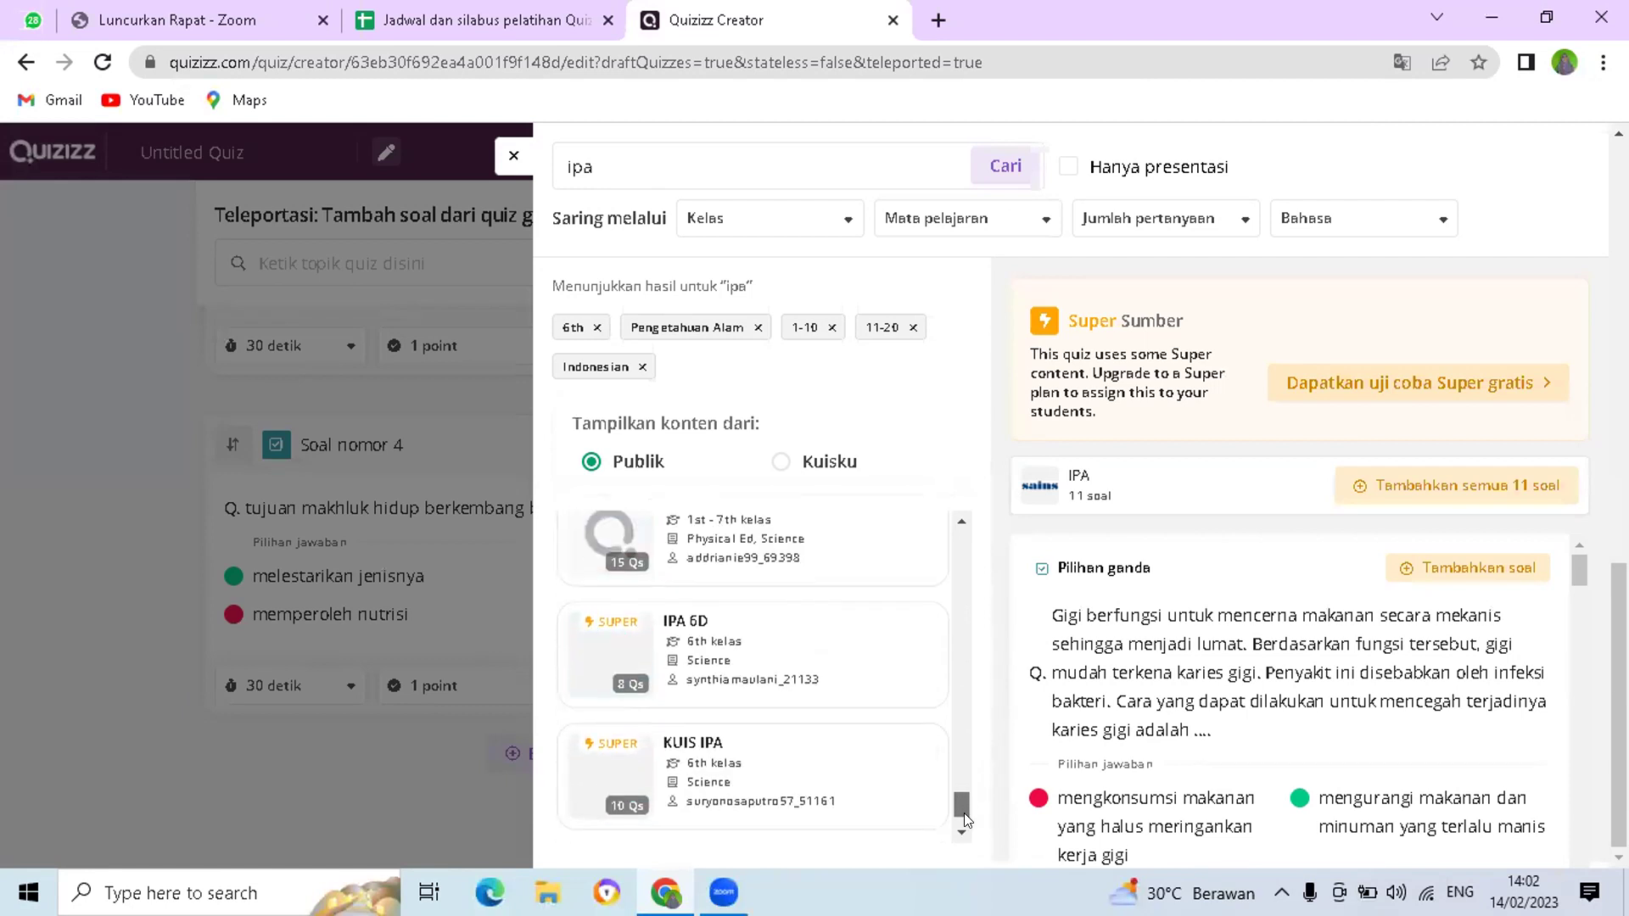
scroll(965, 819, "down", 8)
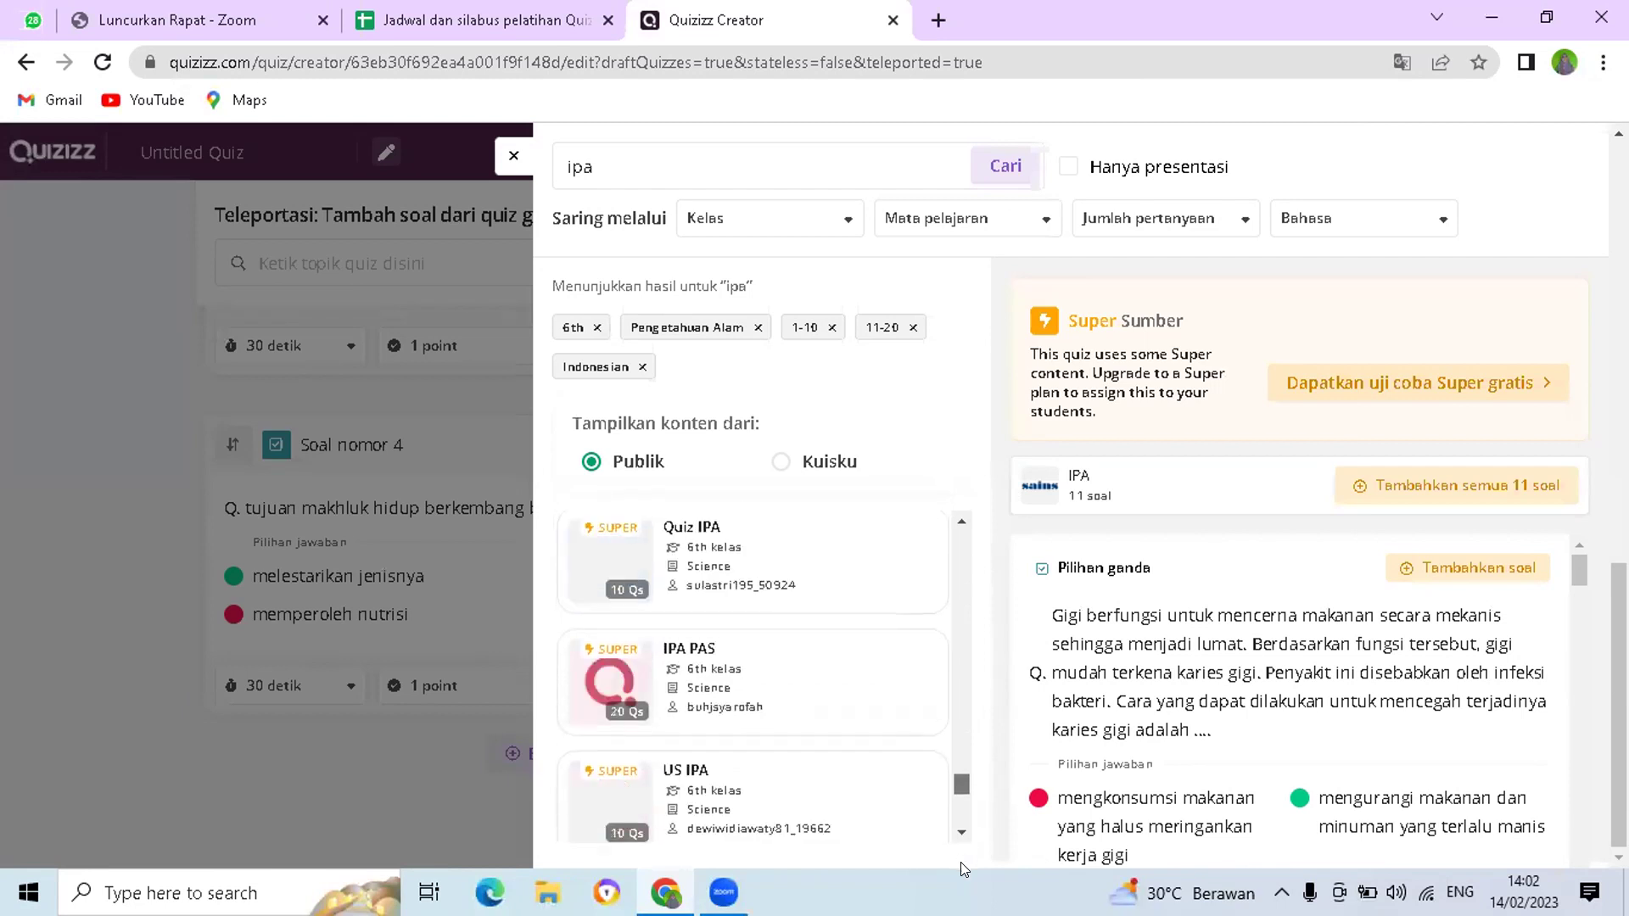
scroll(962, 810, "down", 2)
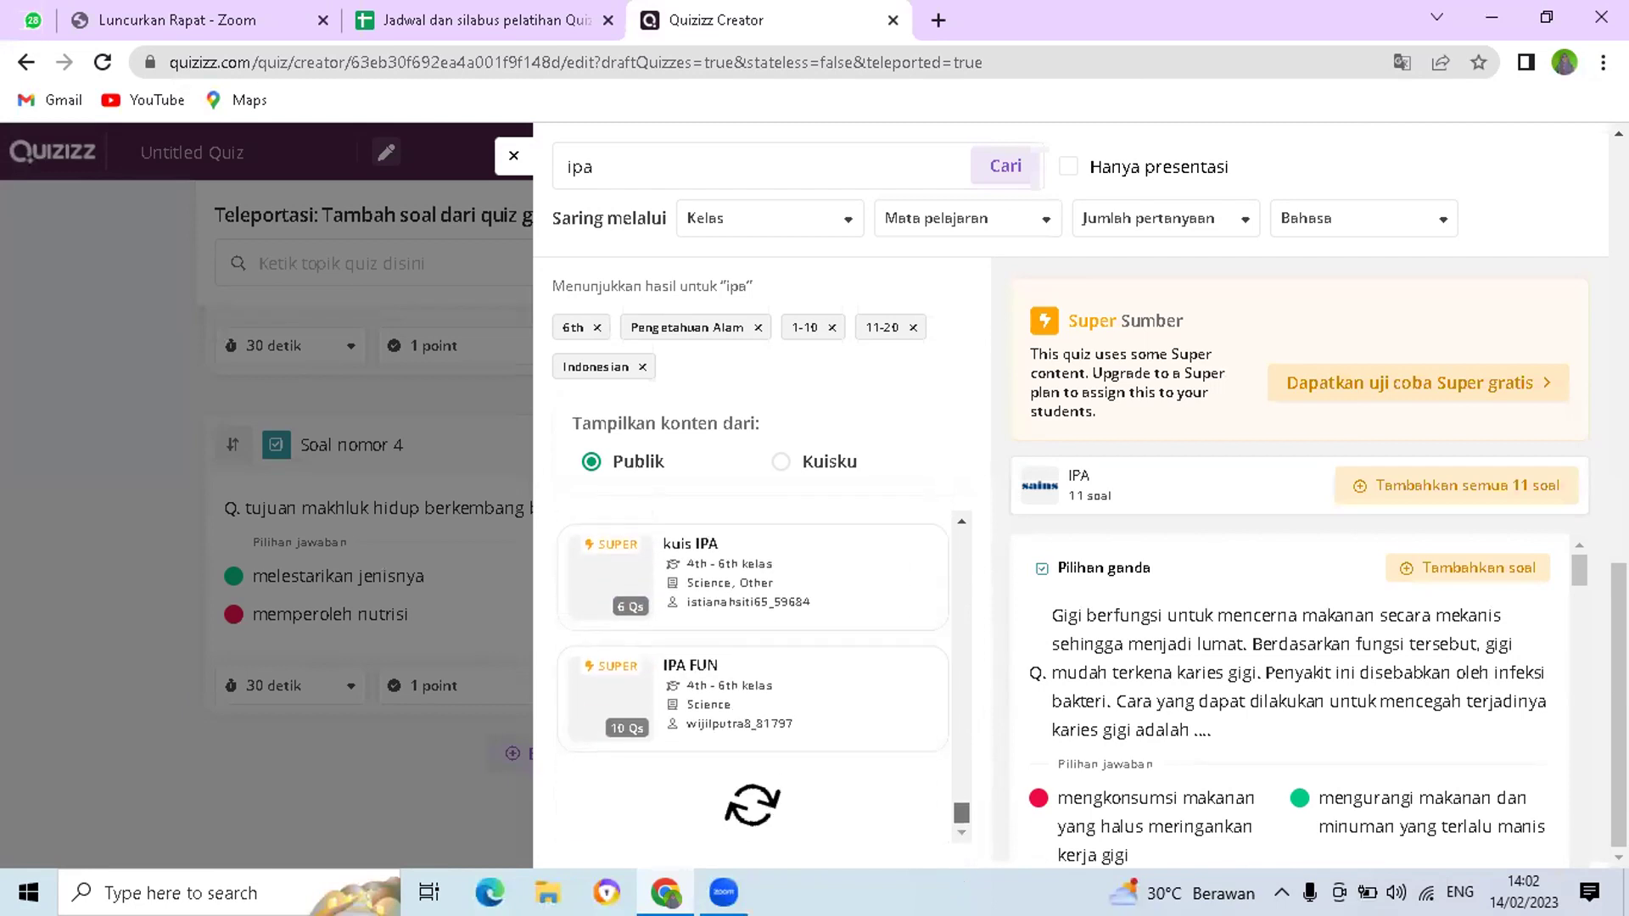
left_click_drag(962, 745, 964, 824)
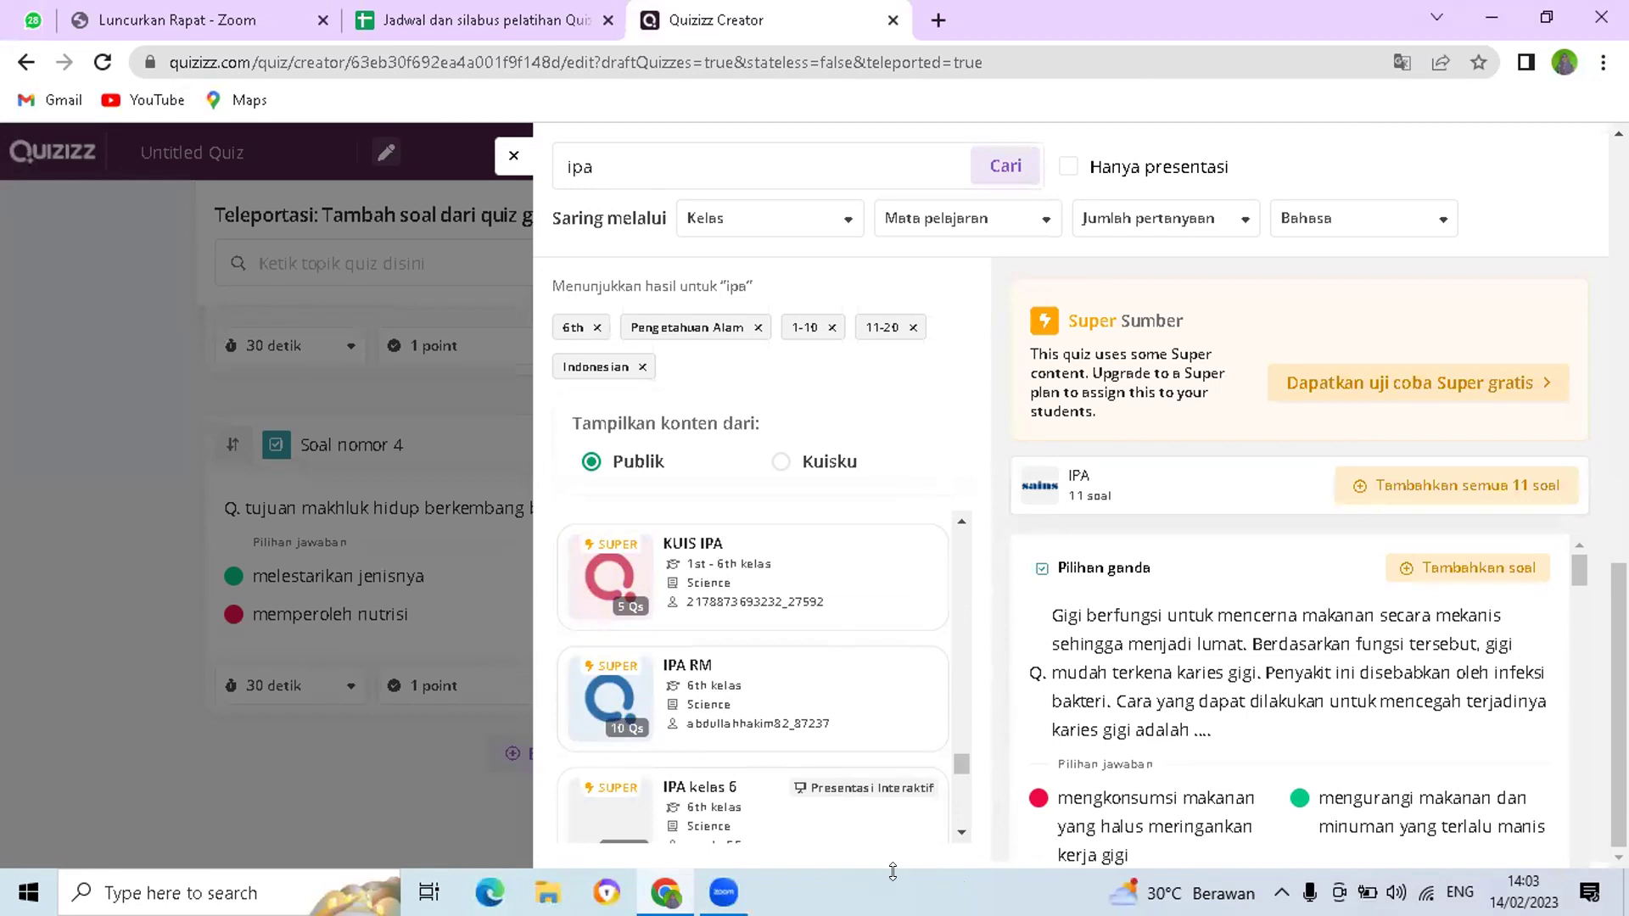
left_click_drag(959, 762, 964, 827)
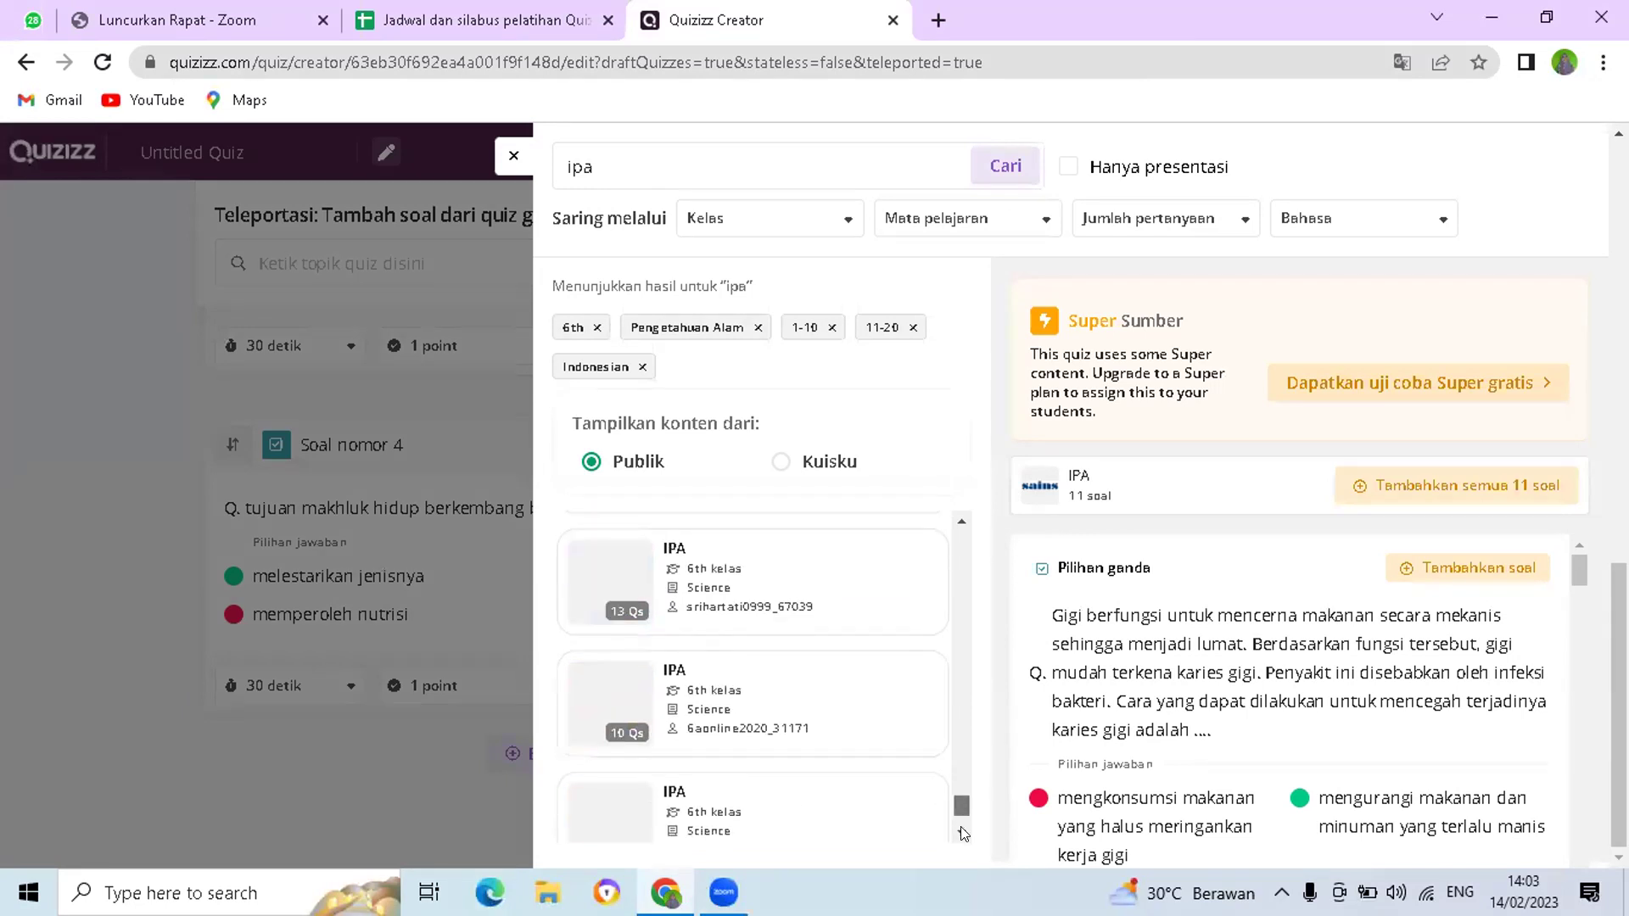
scroll(960, 827, "down", 3)
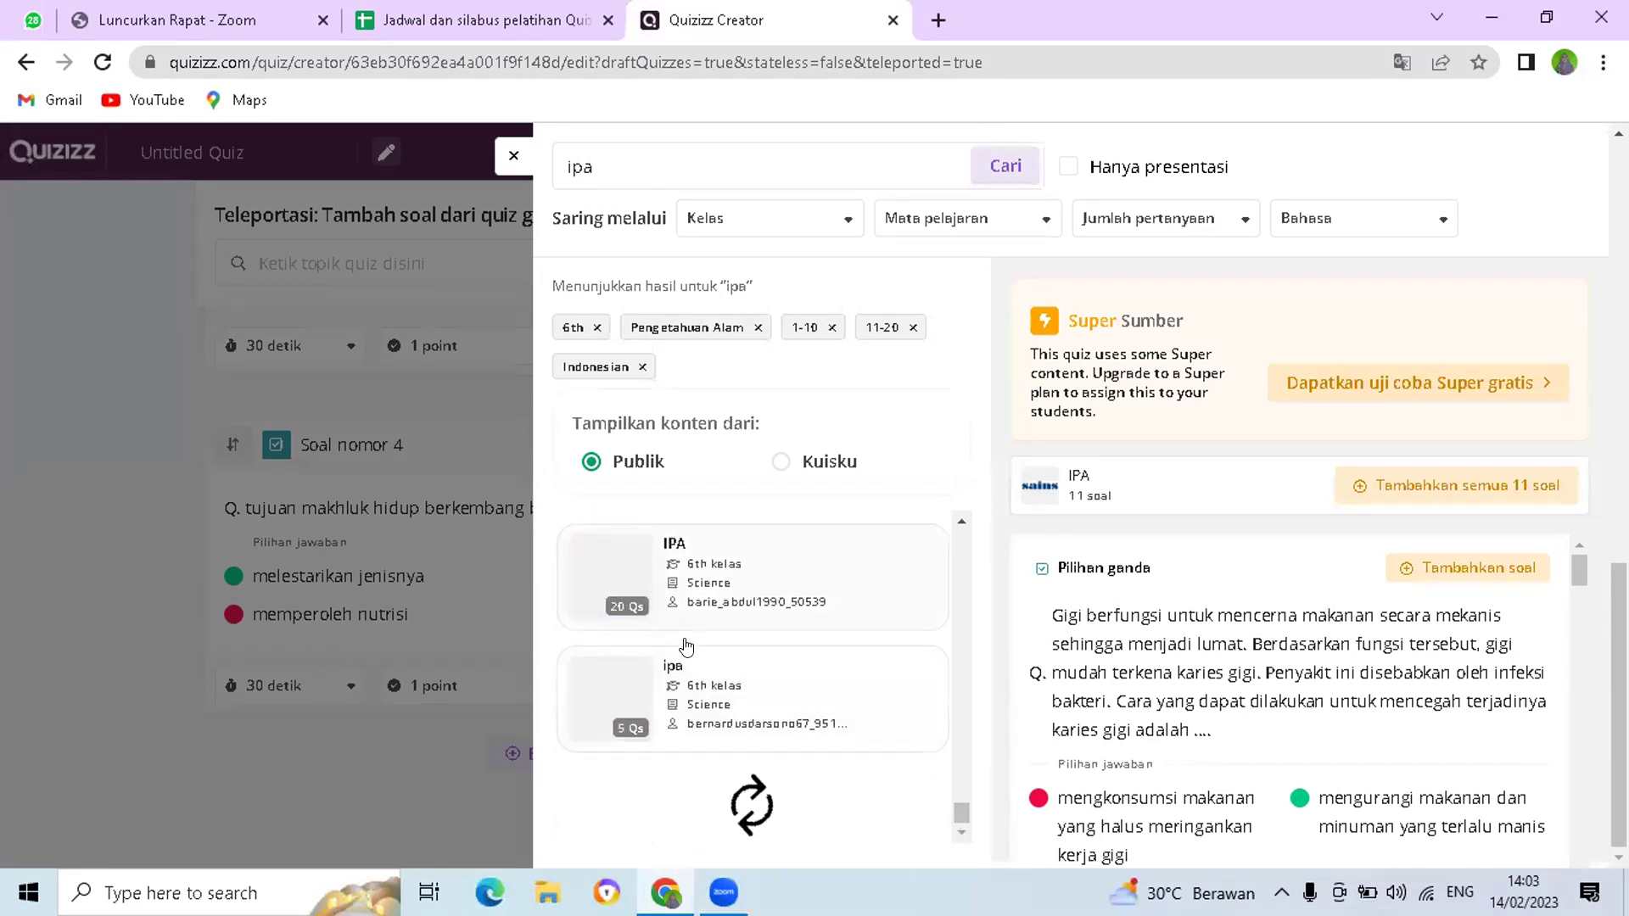
- Add all 5 questions of the 6th-grade science quiz "ipa" with the solar-system picture, and return to the quiz editor
left_click(701, 703)
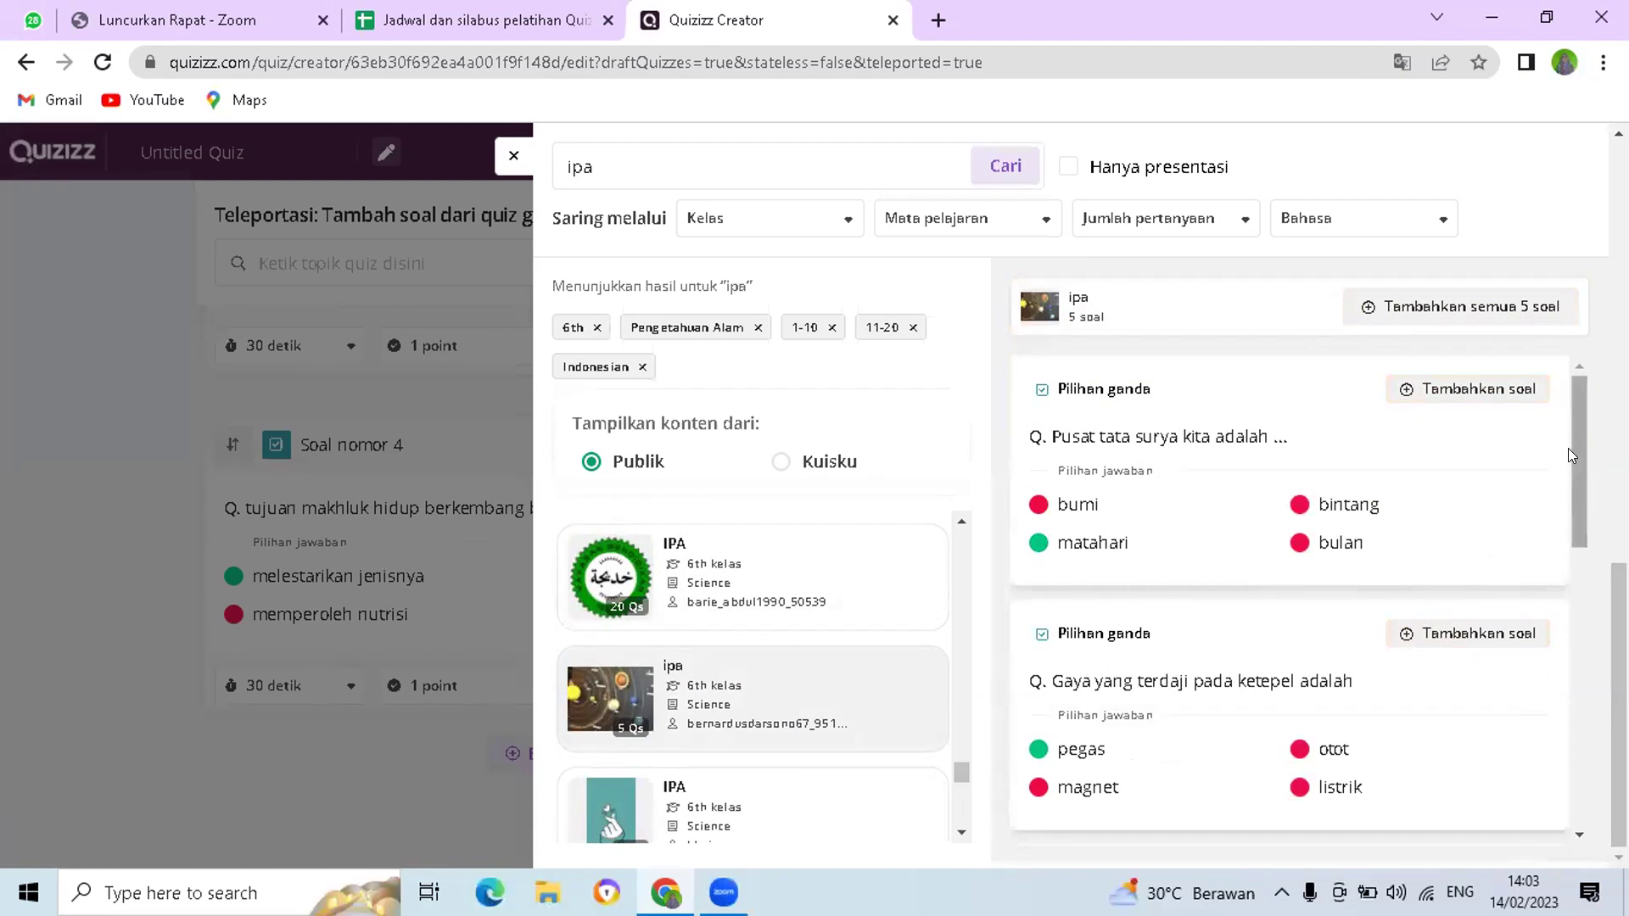
left_click_drag(1569, 459, 1585, 411)
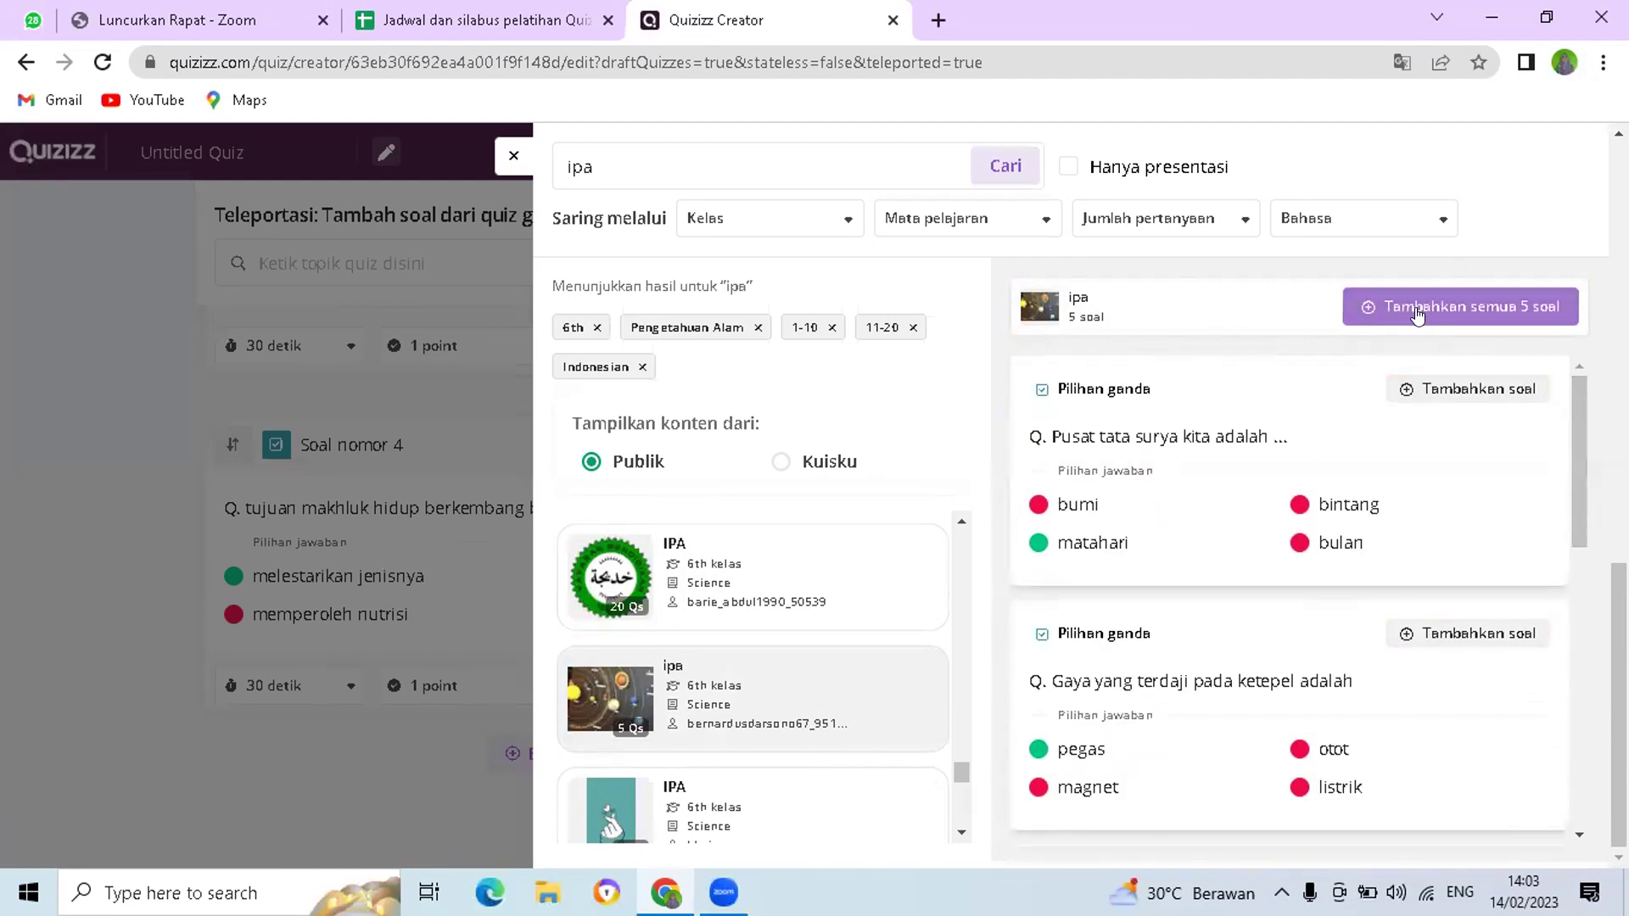
left_click(1538, 314)
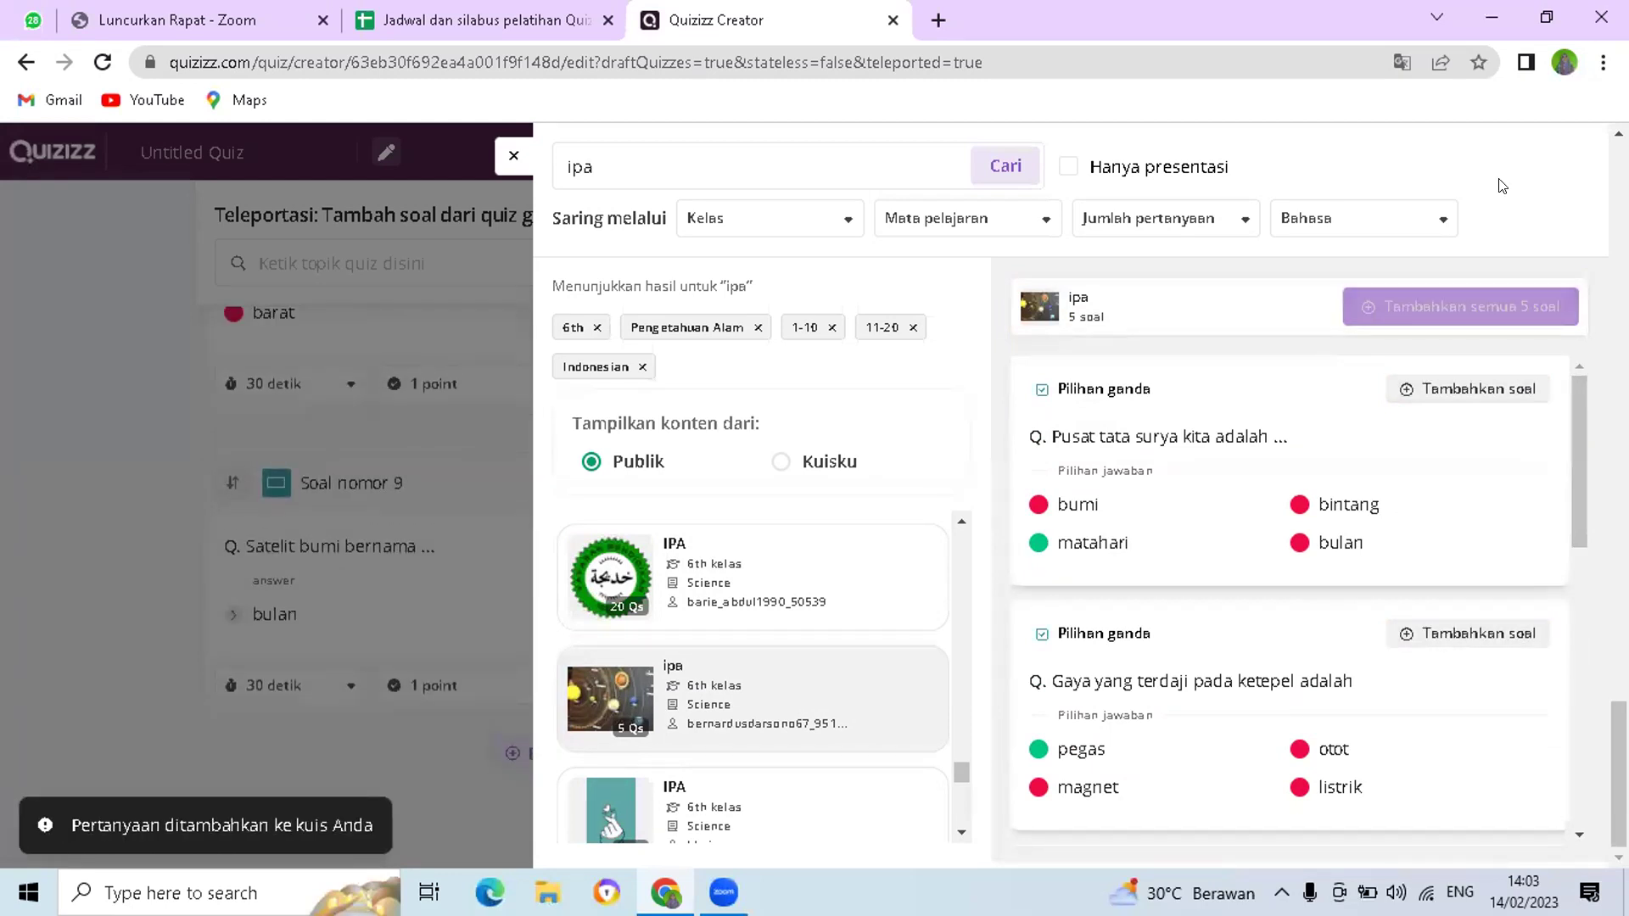
left_click(514, 156)
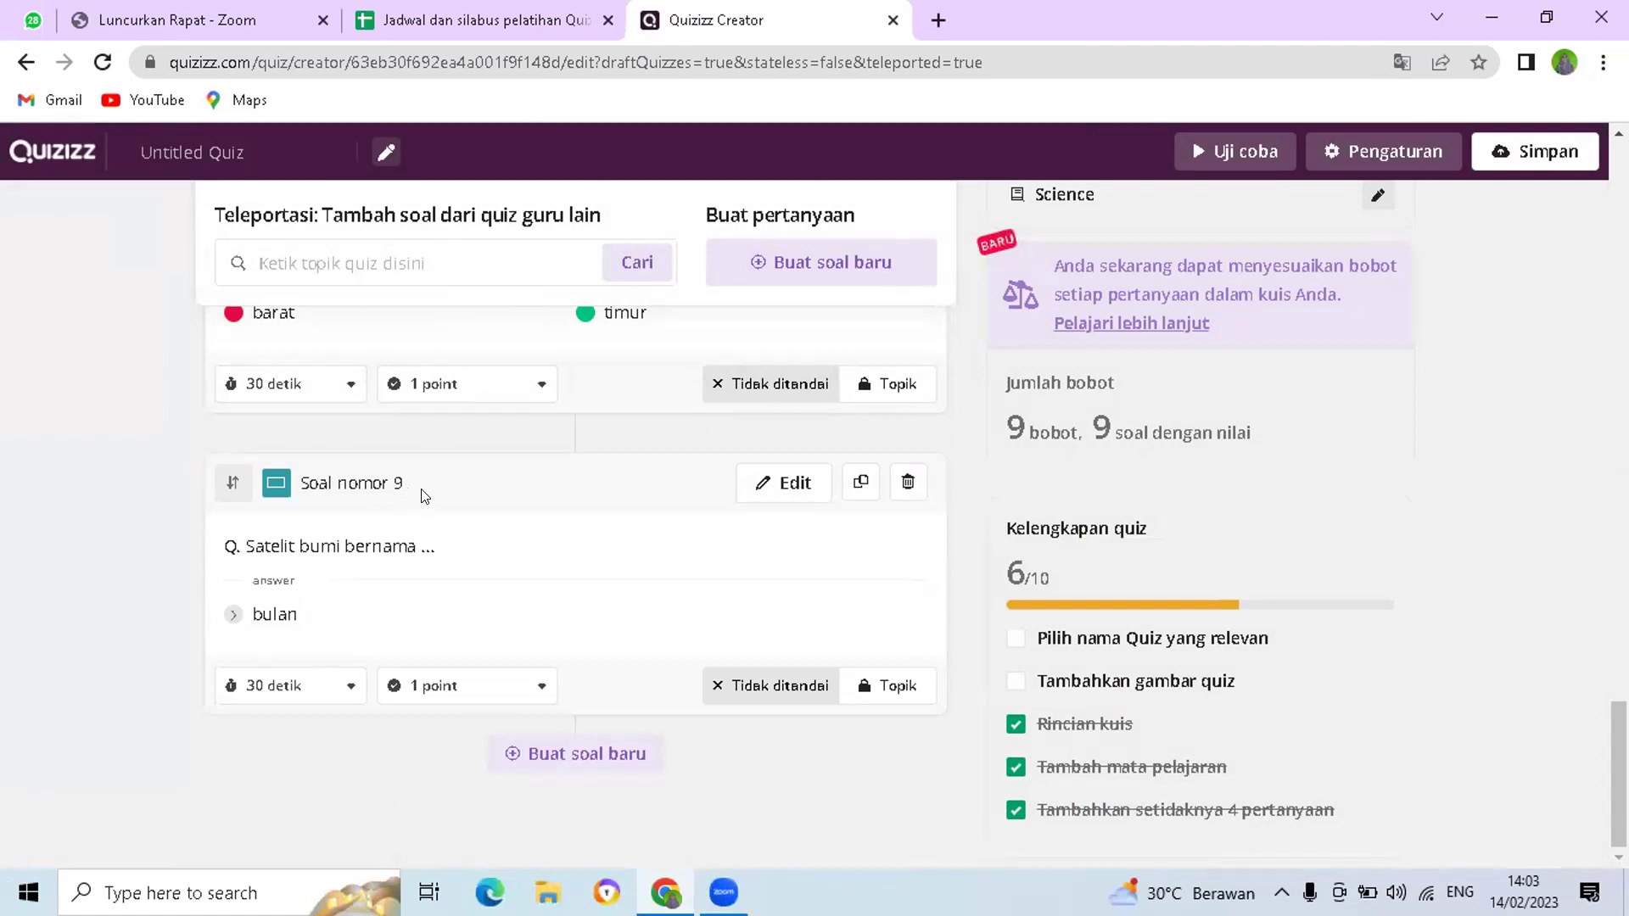
- Add the question "perkembangbiakan makhluk hidup secara kawin disebut" from the public quiz ipa-6a, and return to the quiz editor
left_click(619, 264)
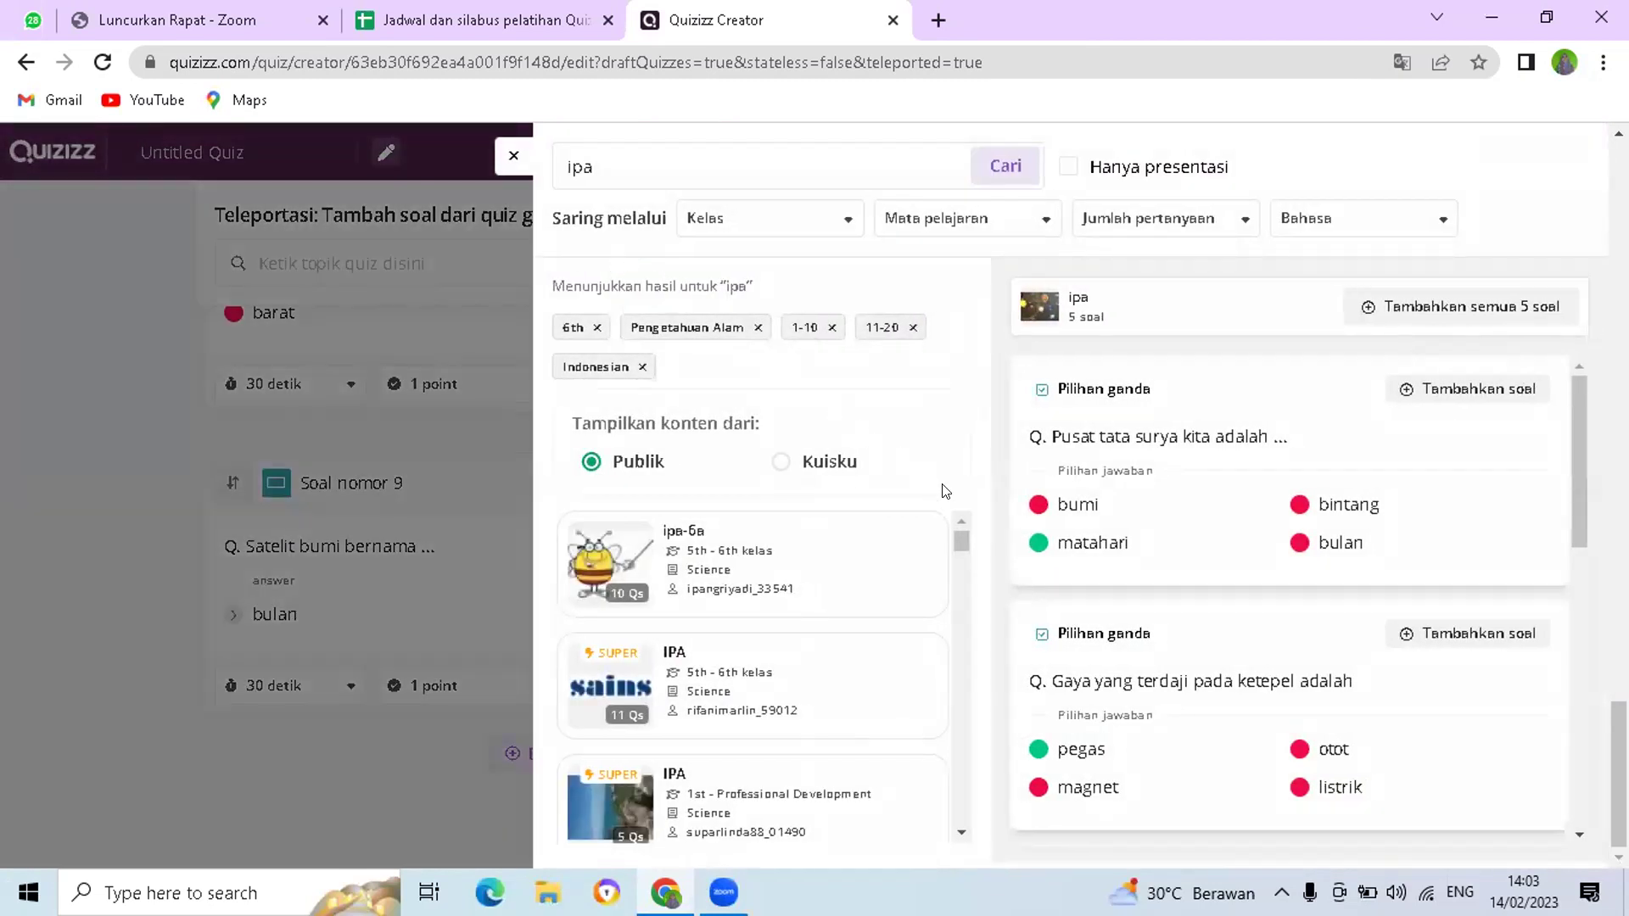
left_click(751, 550)
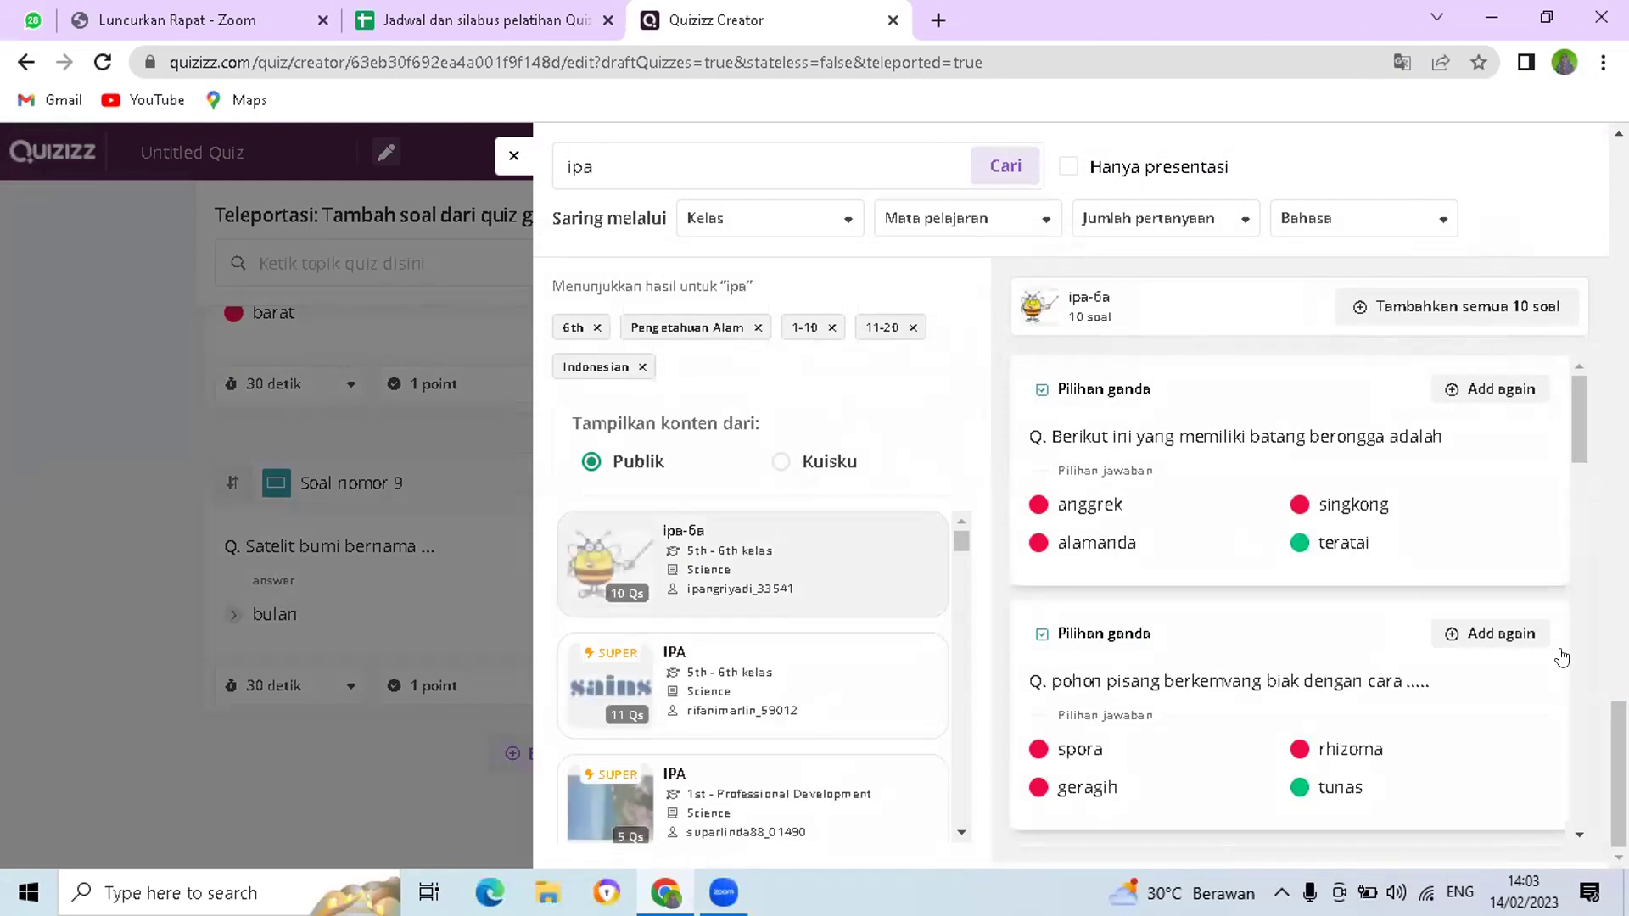
left_click_drag(1578, 448, 1576, 675)
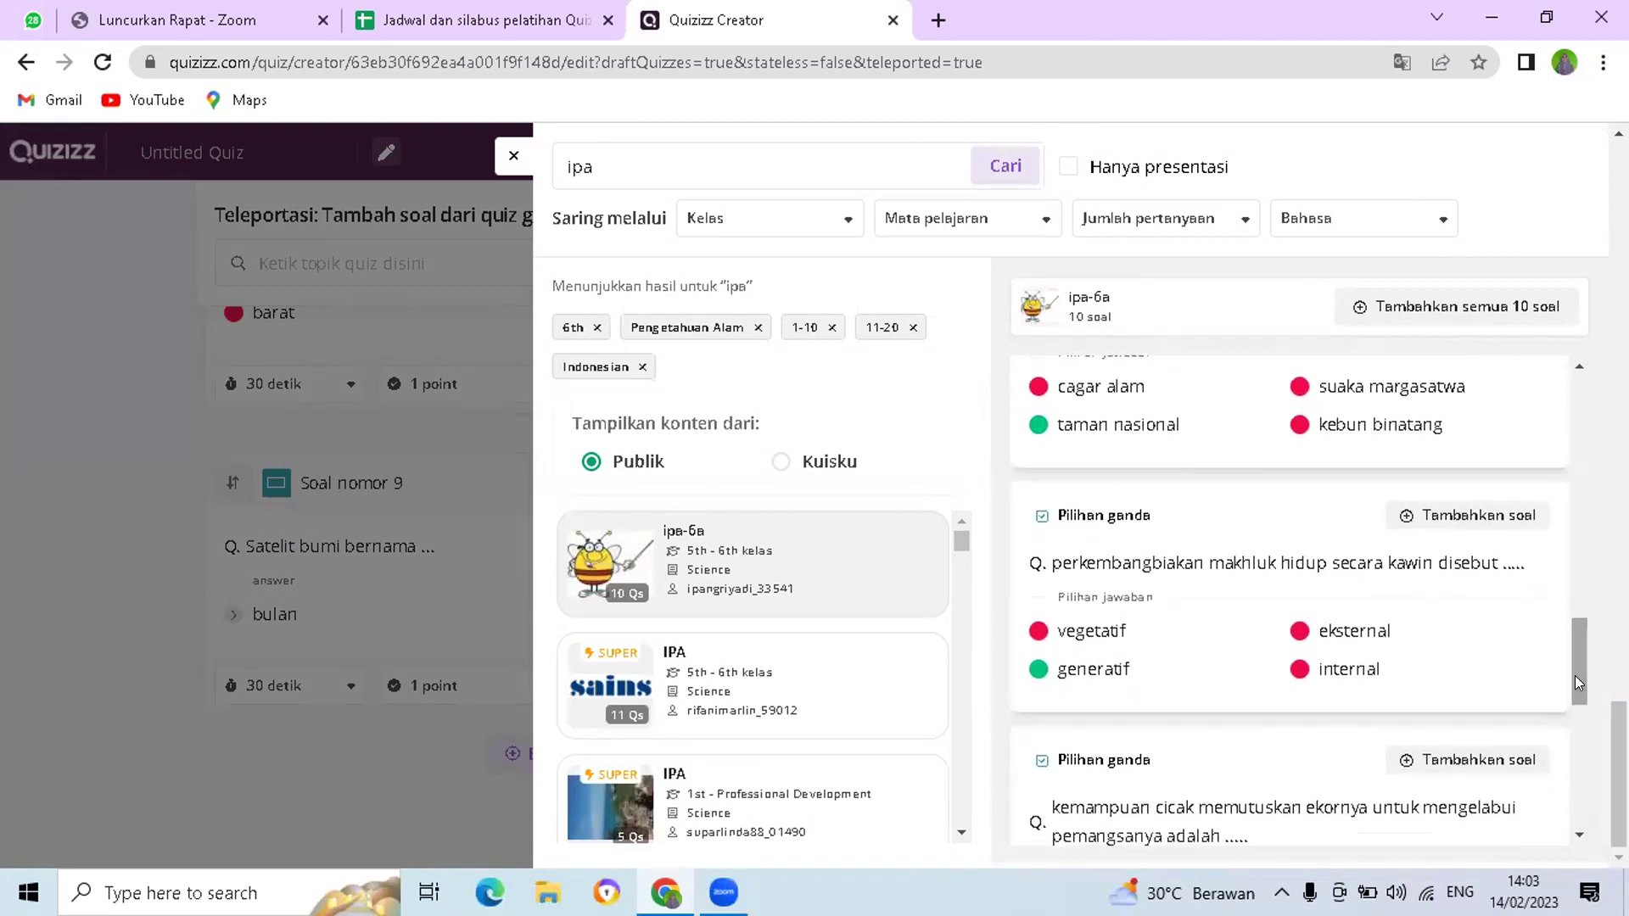
left_click(1485, 518)
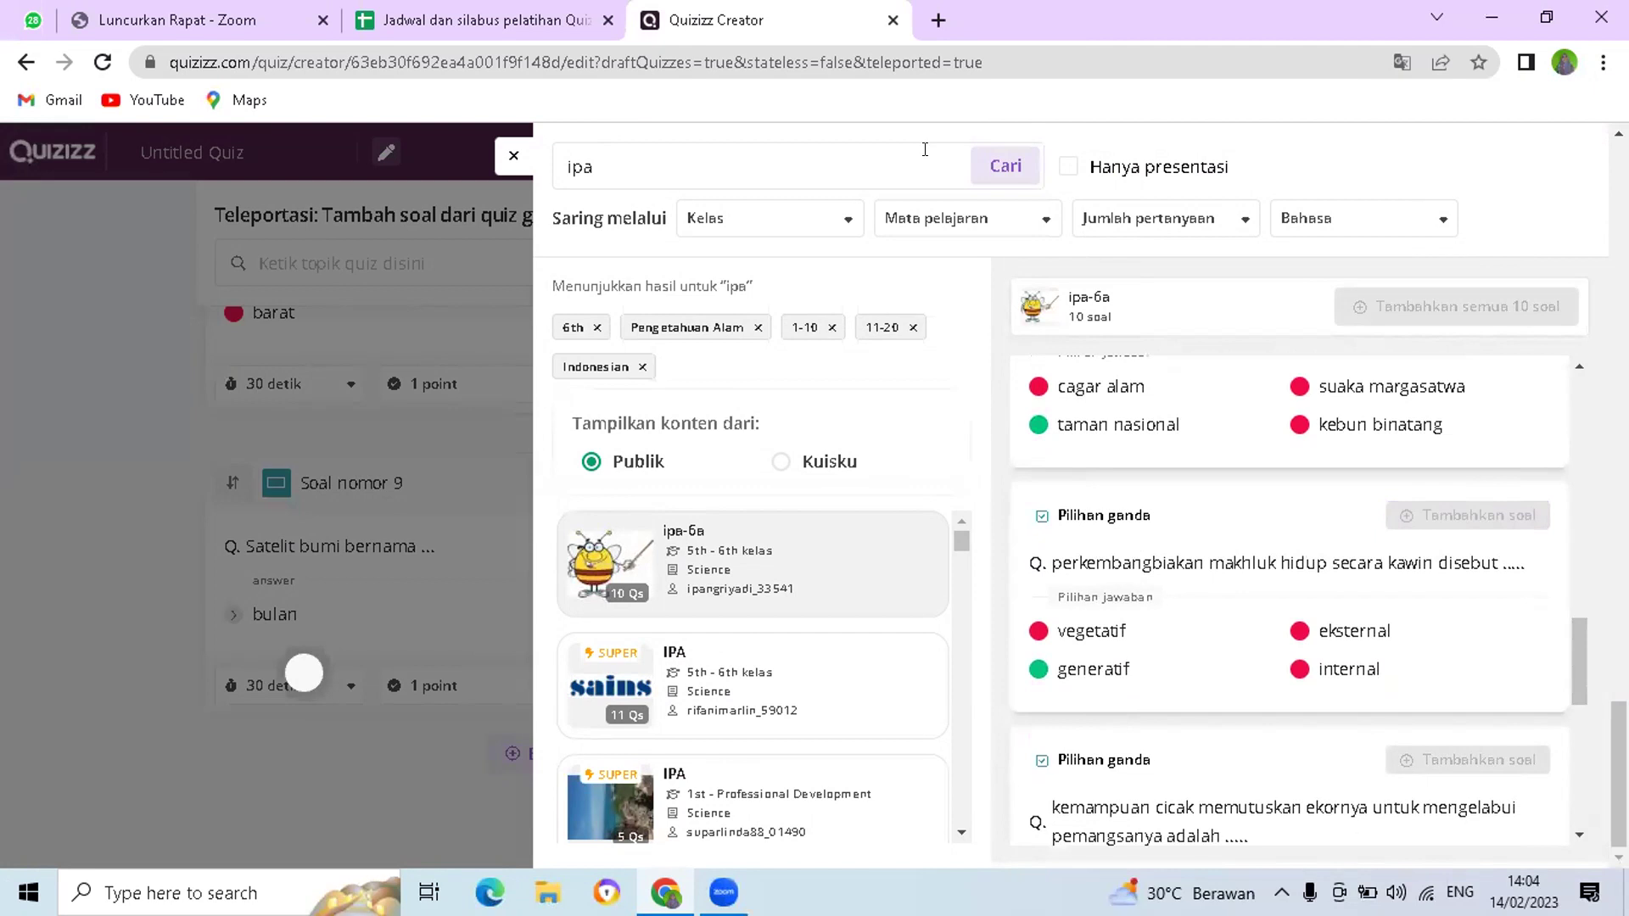
left_click(513, 155)
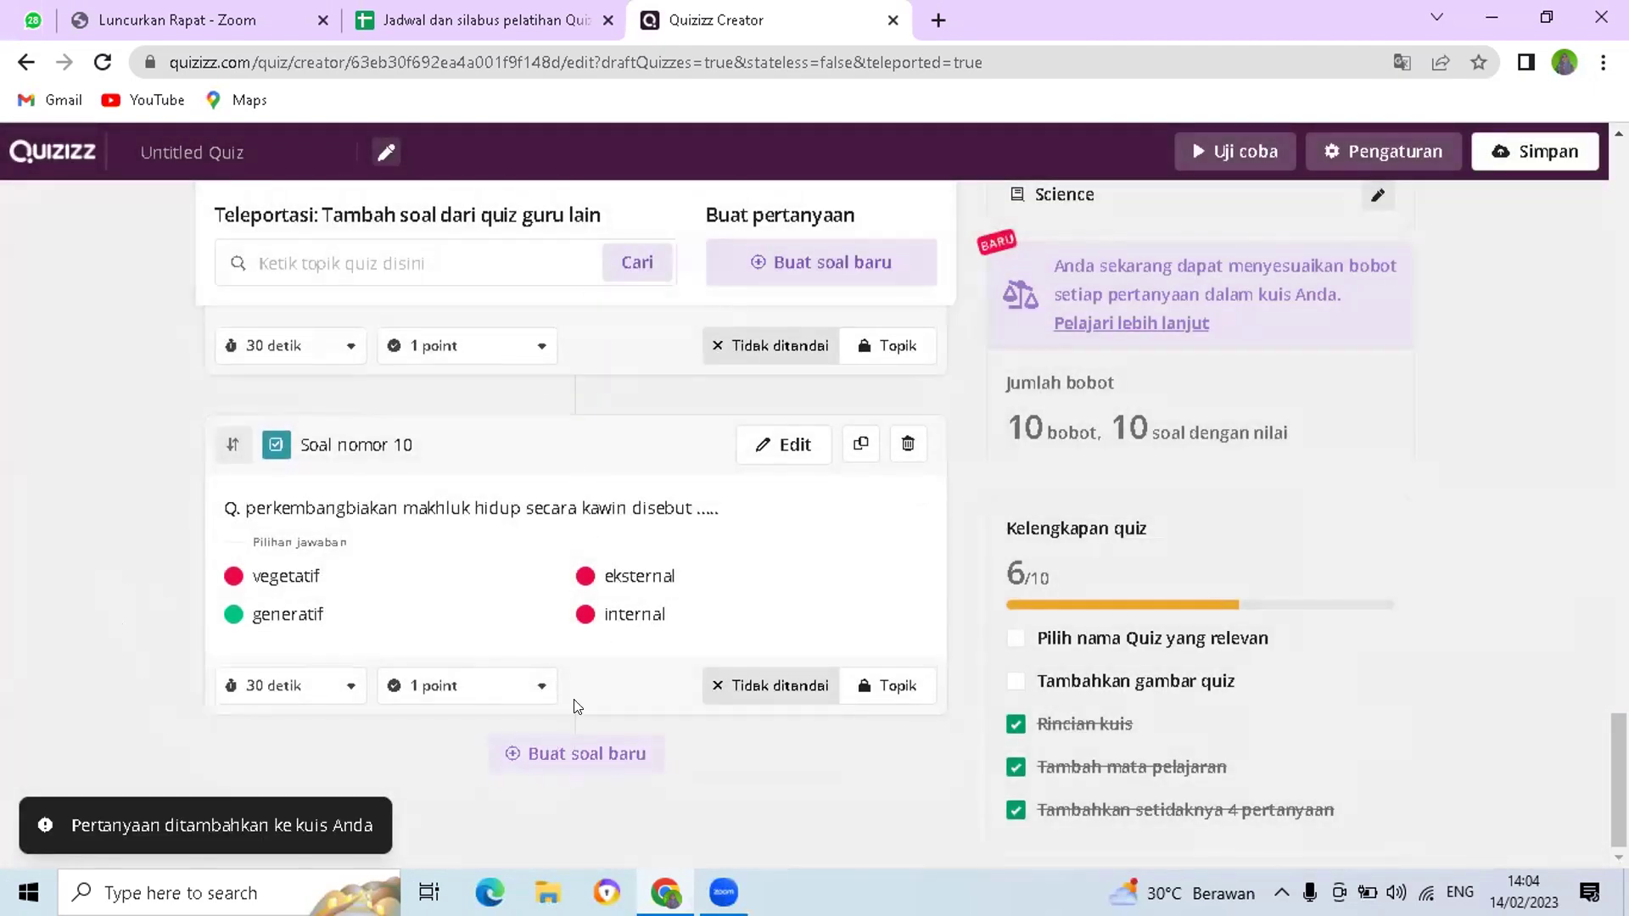
- Check the available point and time-limit options for question 10 without changing them
left_click_drag(1619, 781, 1584, 791)
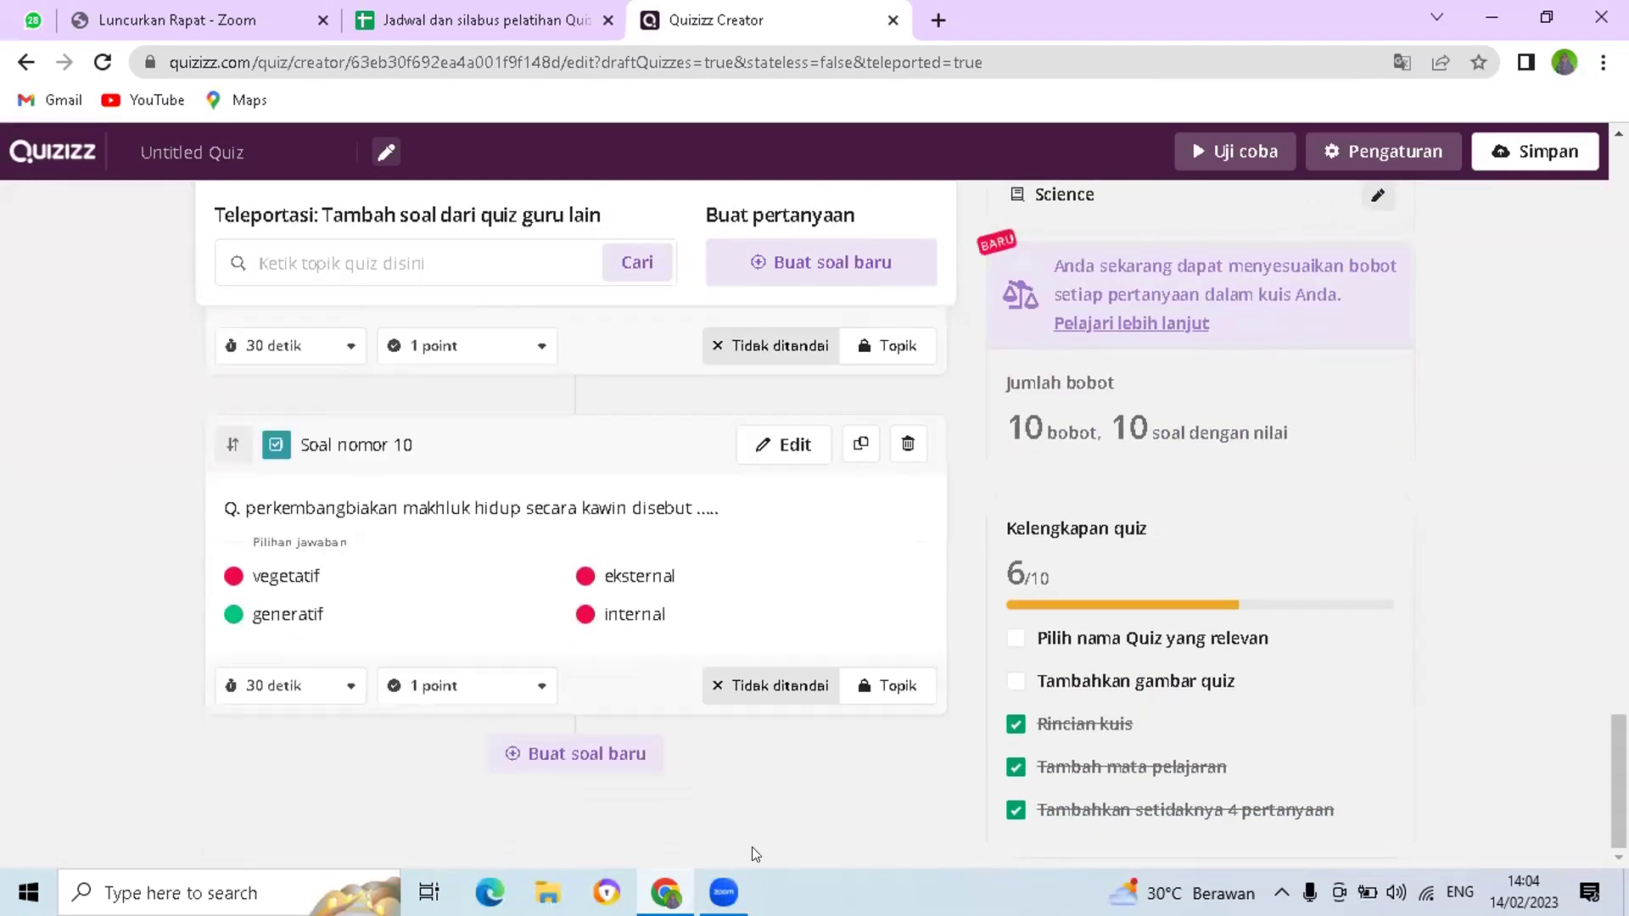
left_click(542, 689)
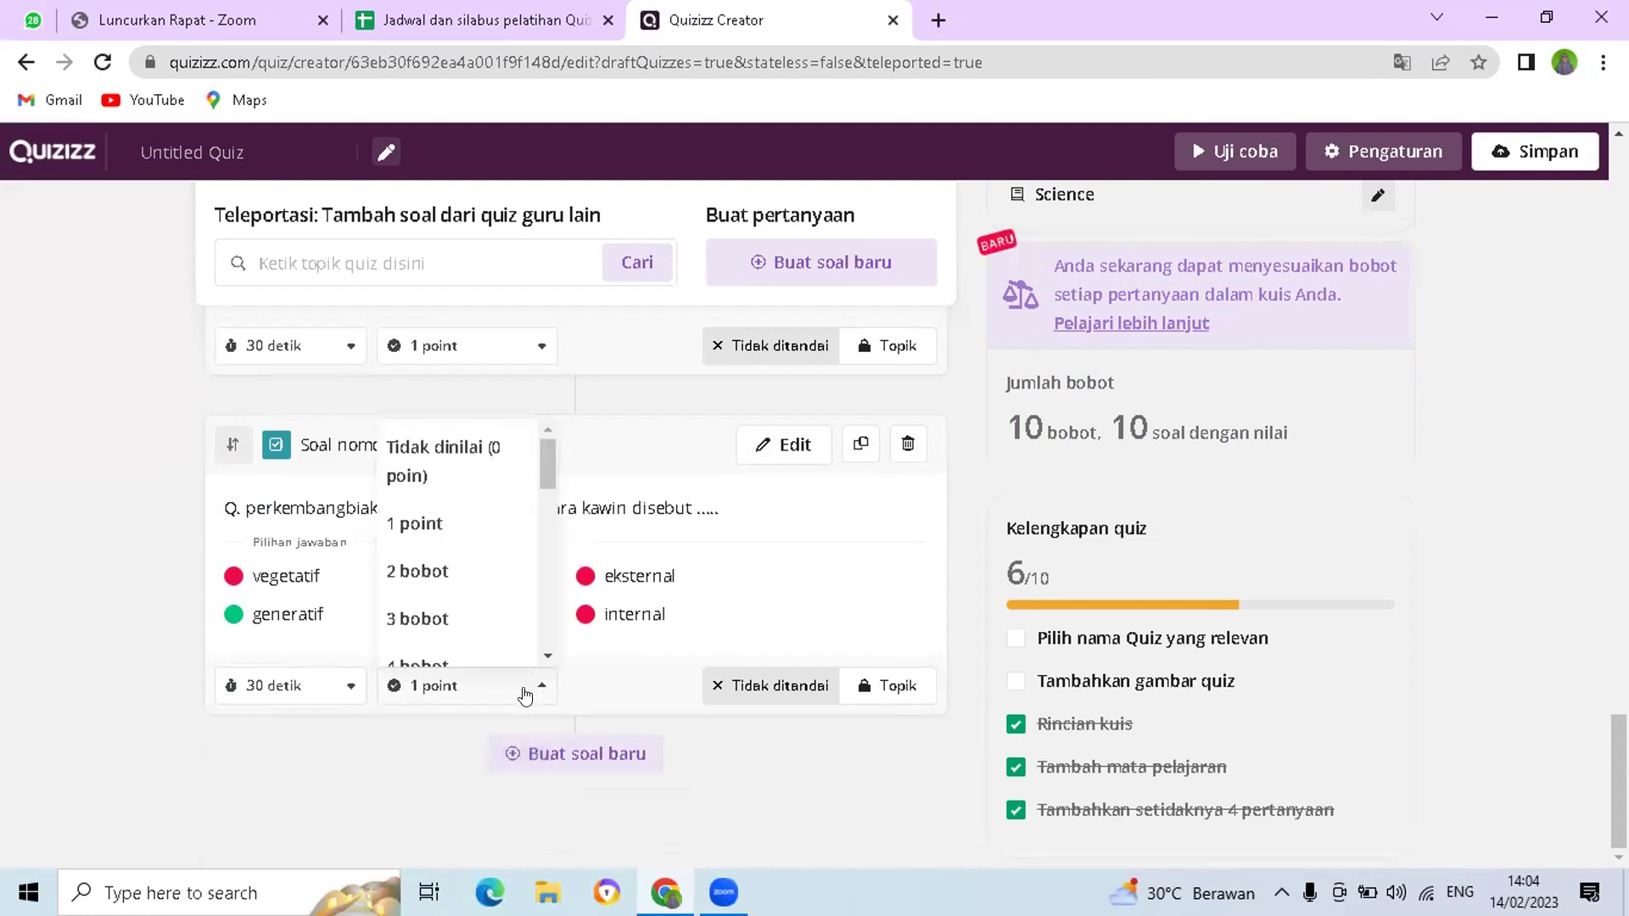
left_click(254, 689)
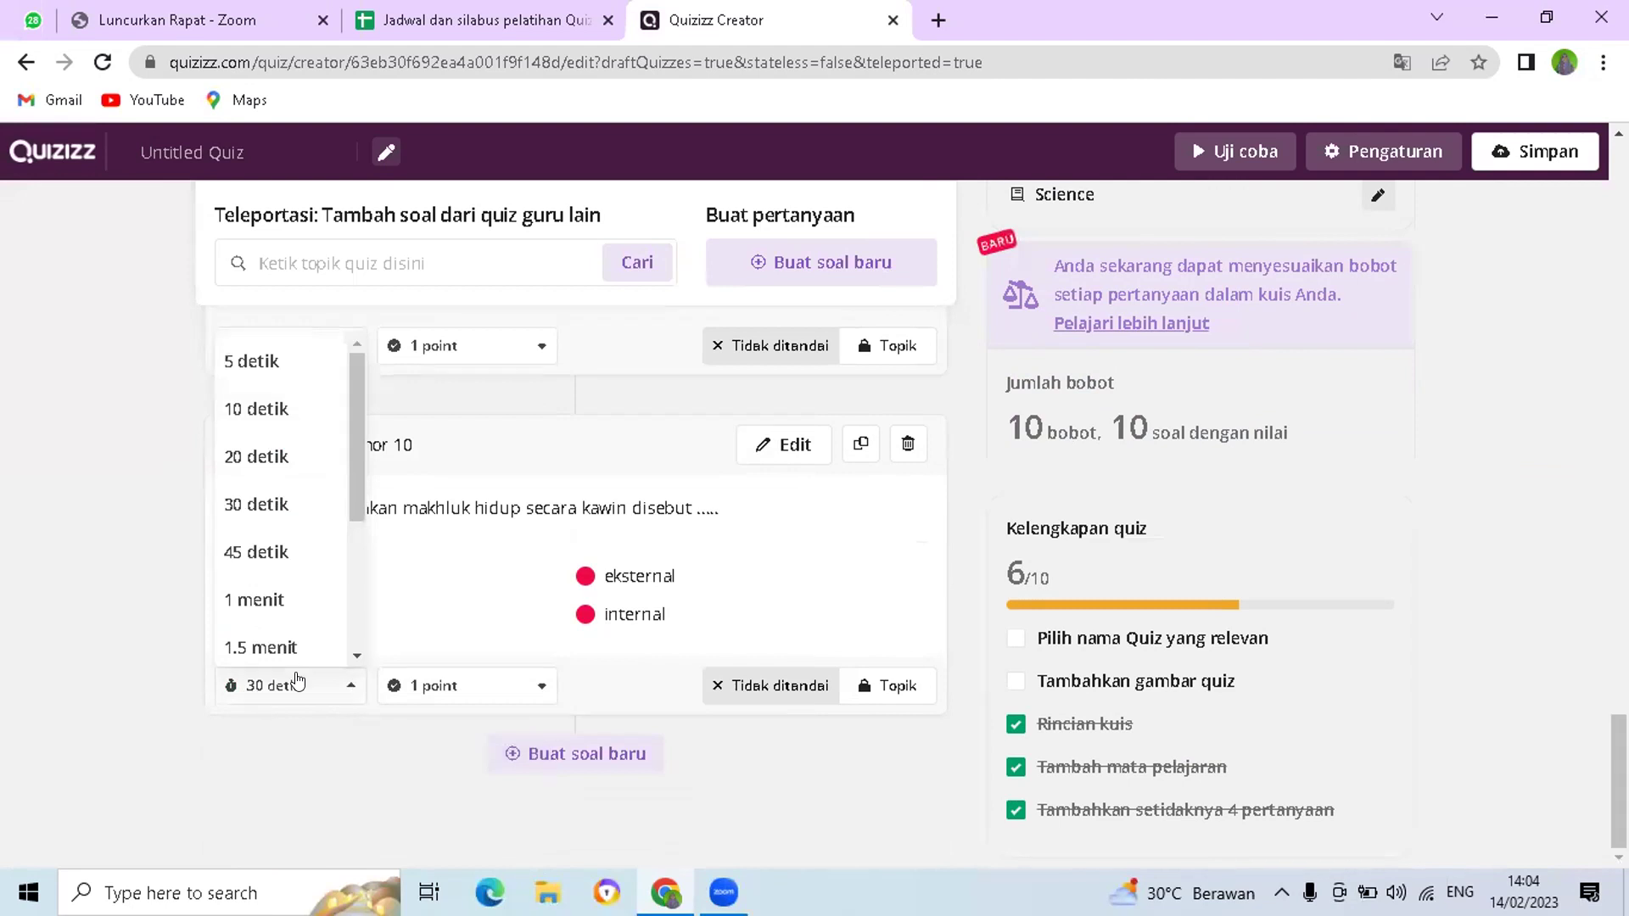
left_click(348, 767)
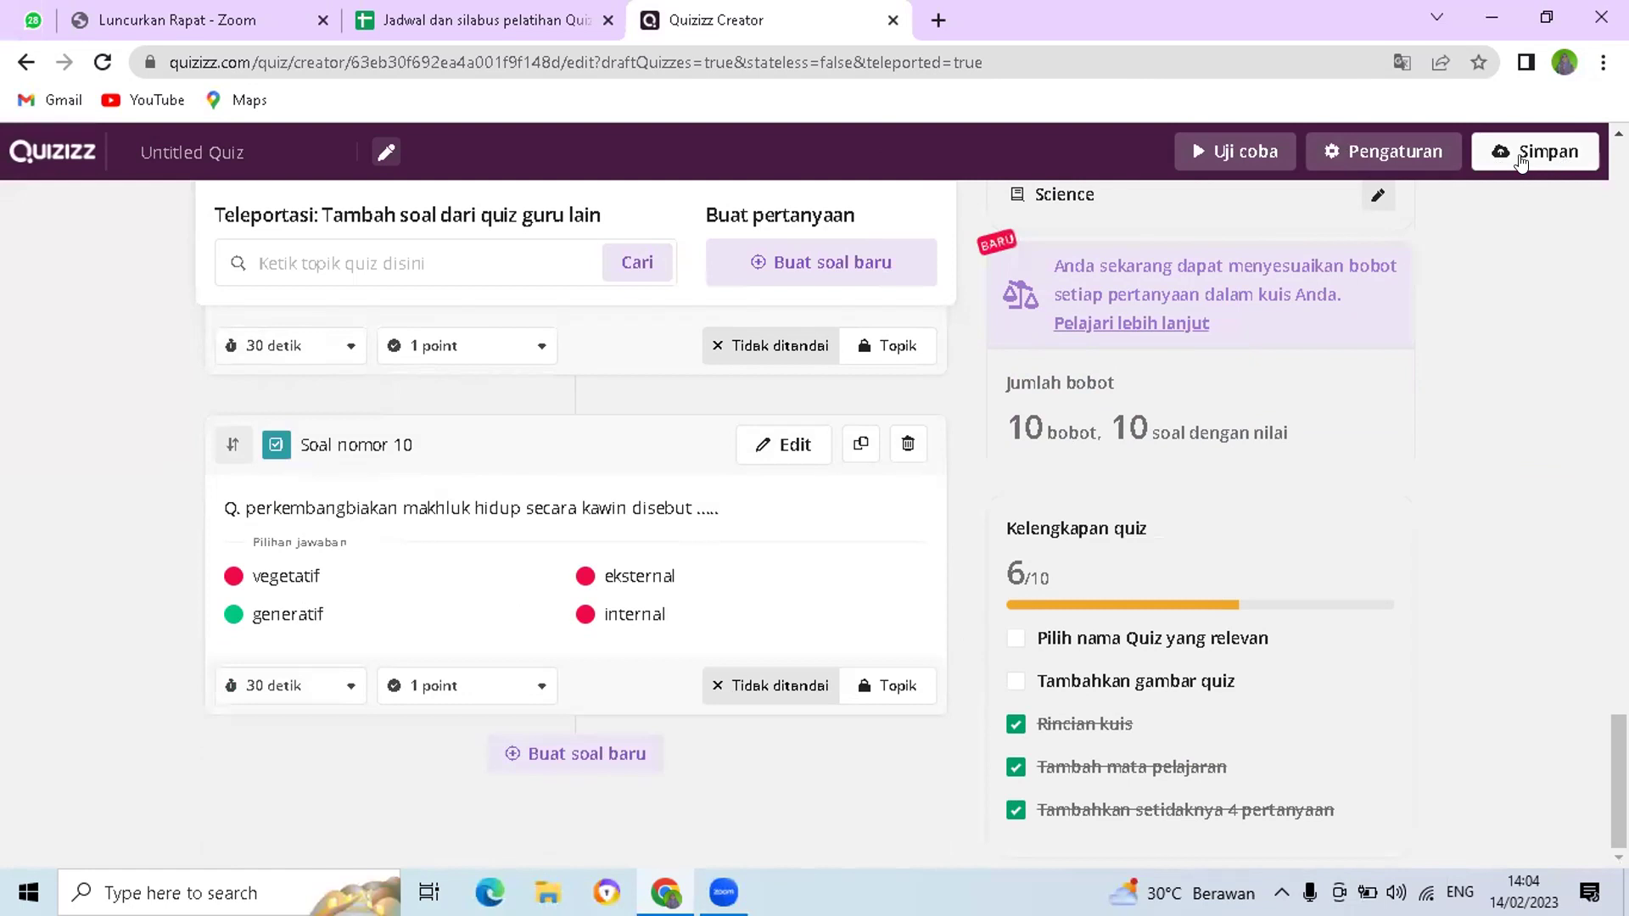
- Preview the quiz as a participant, showing and hiding the answer to question 1 and advancing to question 4, and close the preview
left_click(1246, 157)
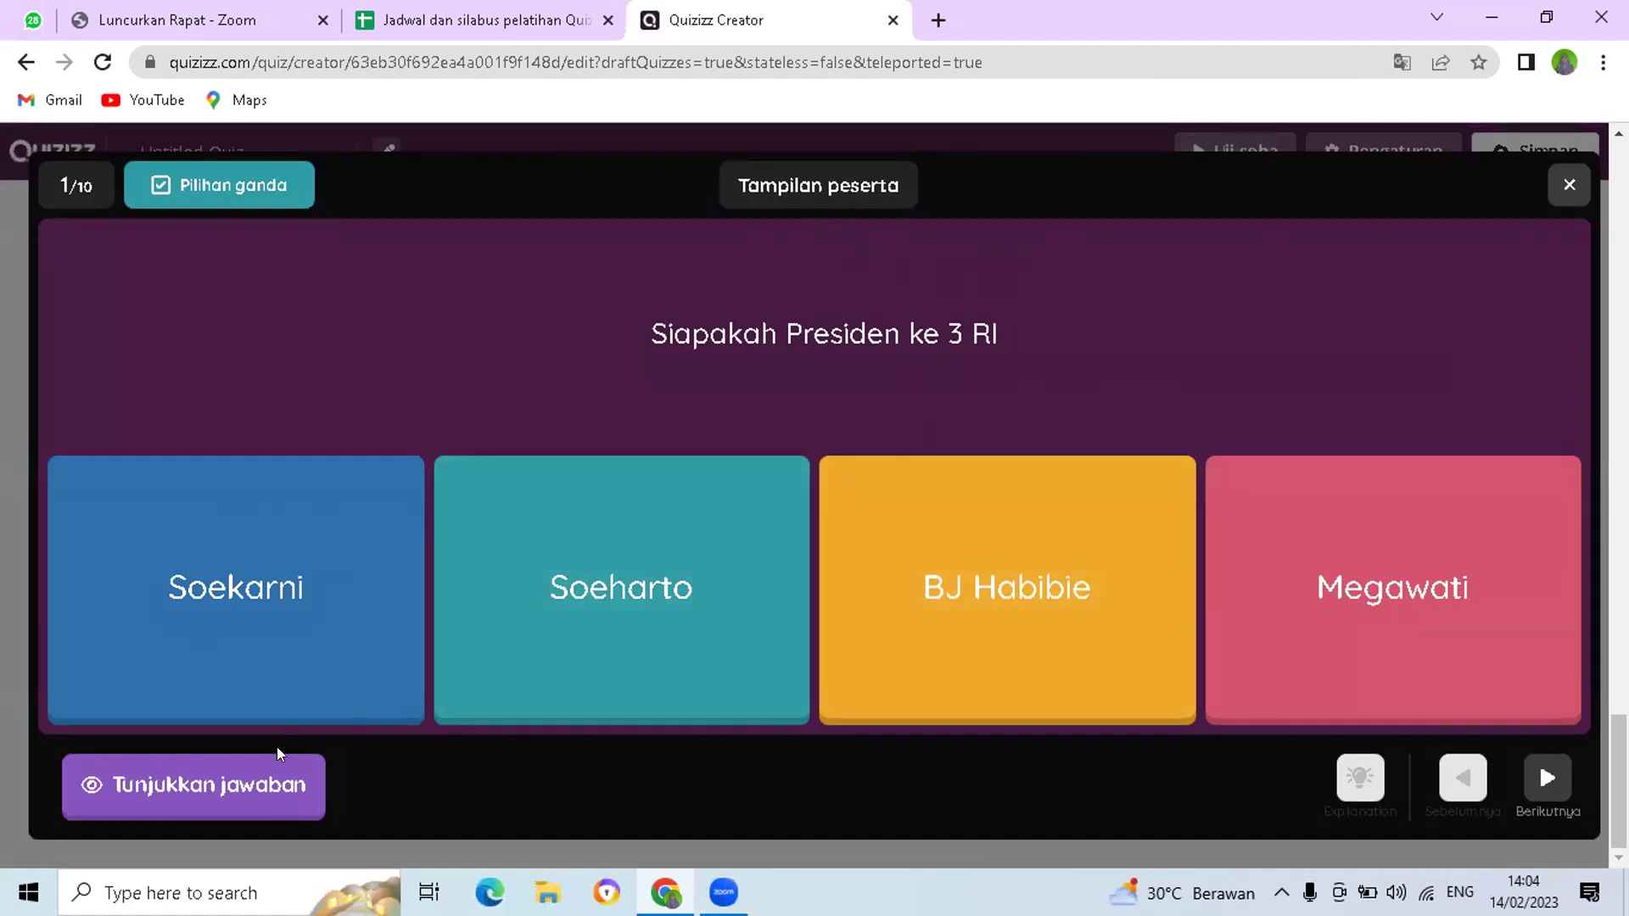
left_click(183, 795)
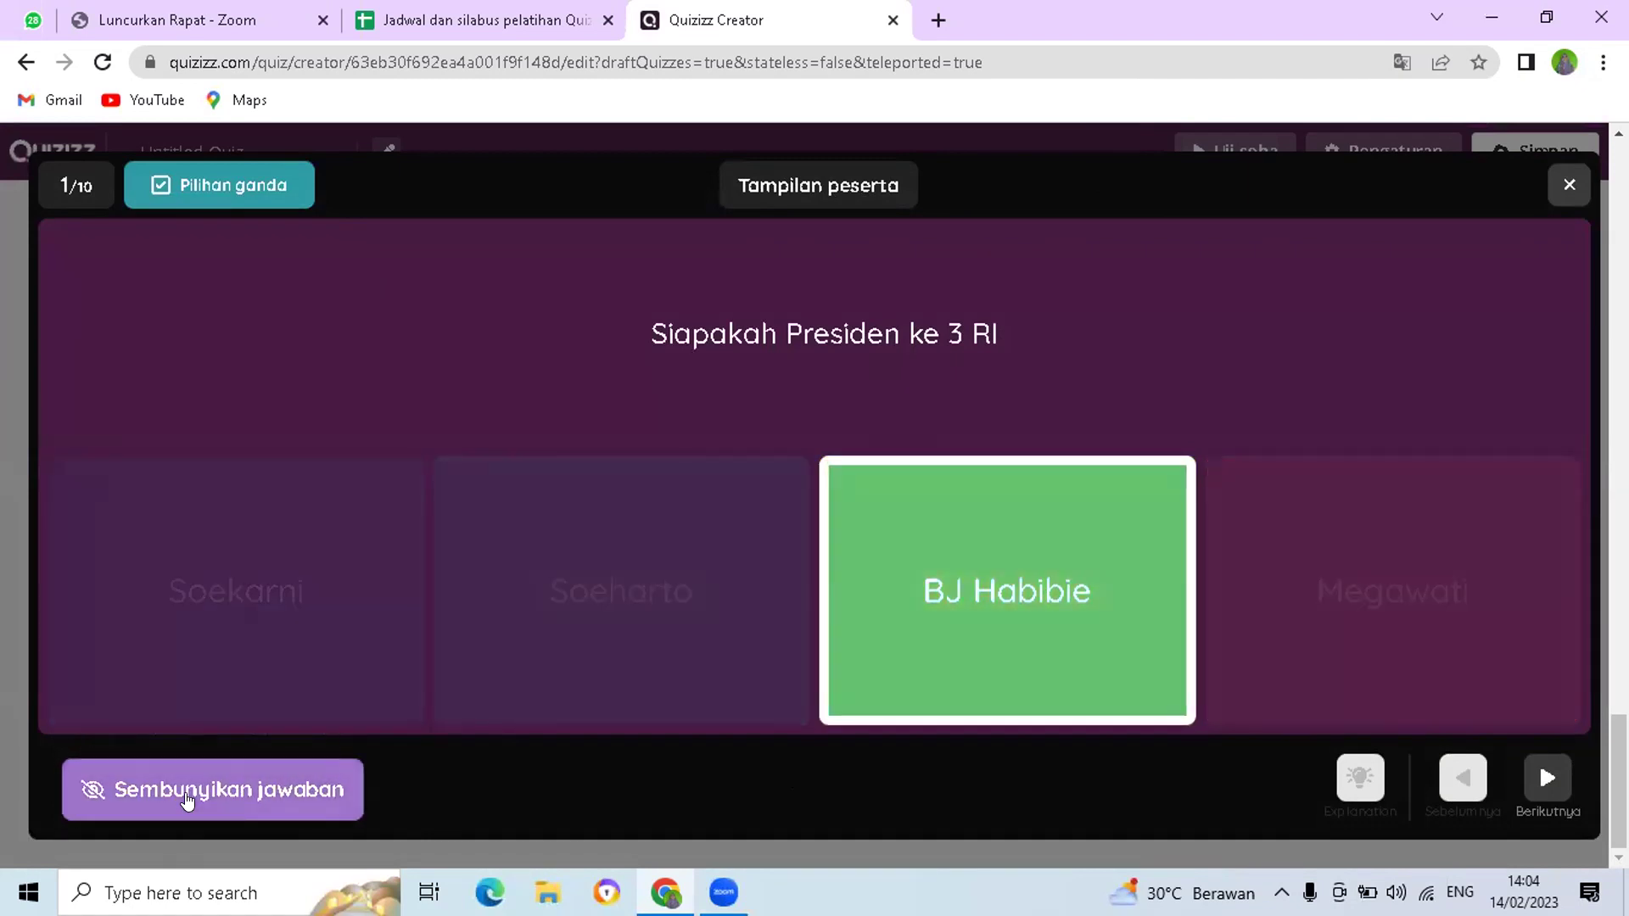
left_click(187, 798)
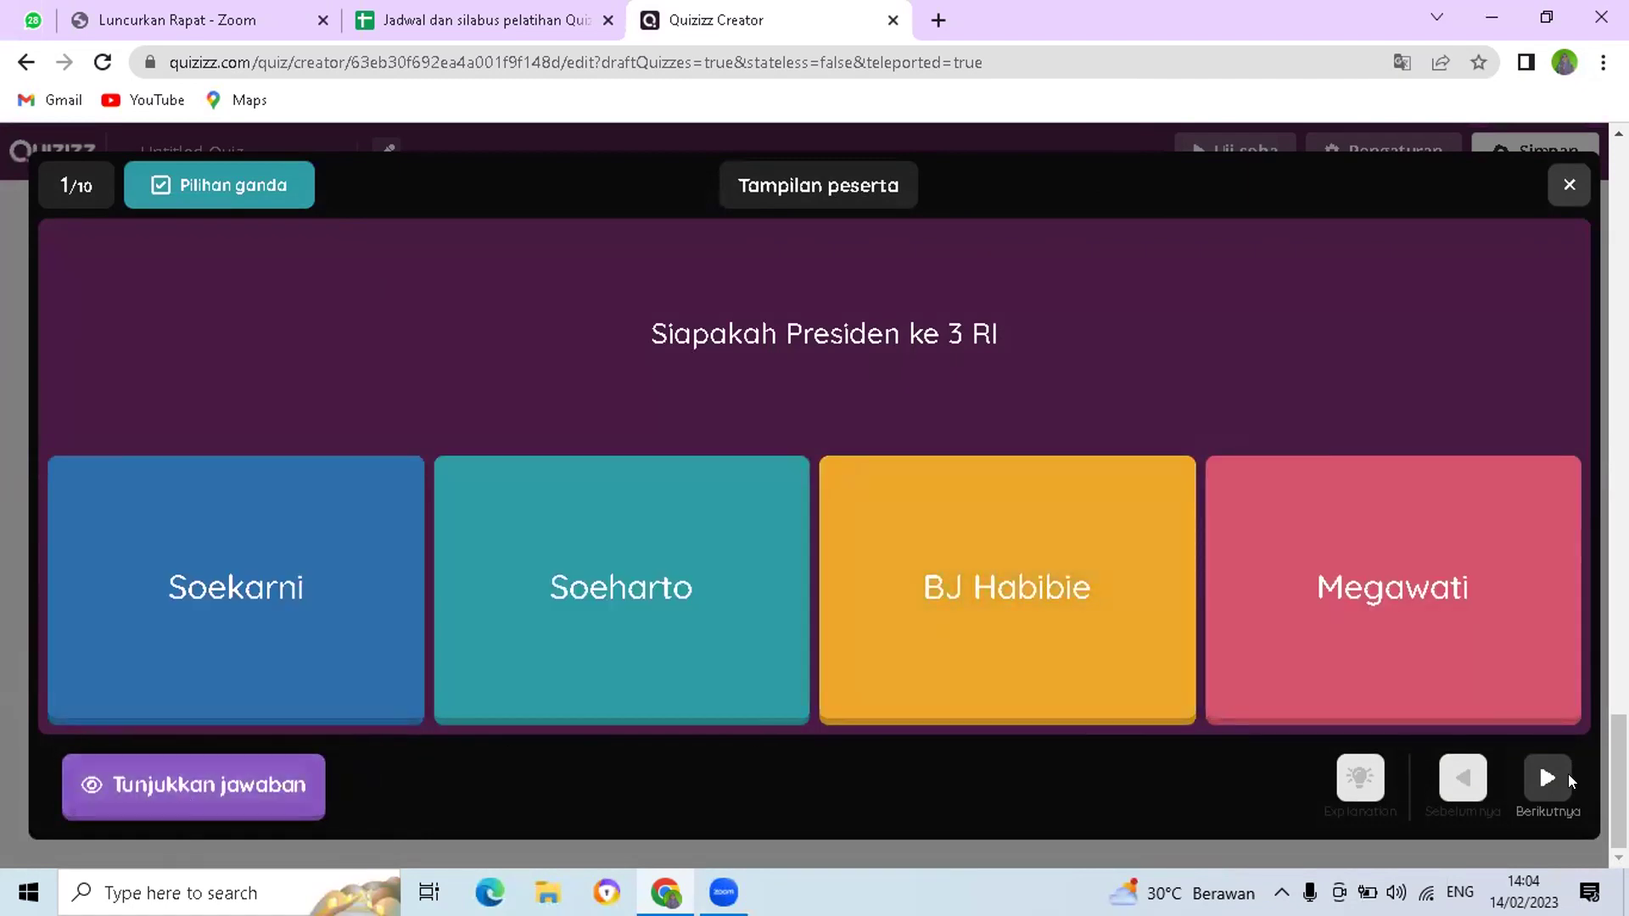
left_click(1546, 776)
left_click(1543, 779)
left_click(1543, 780)
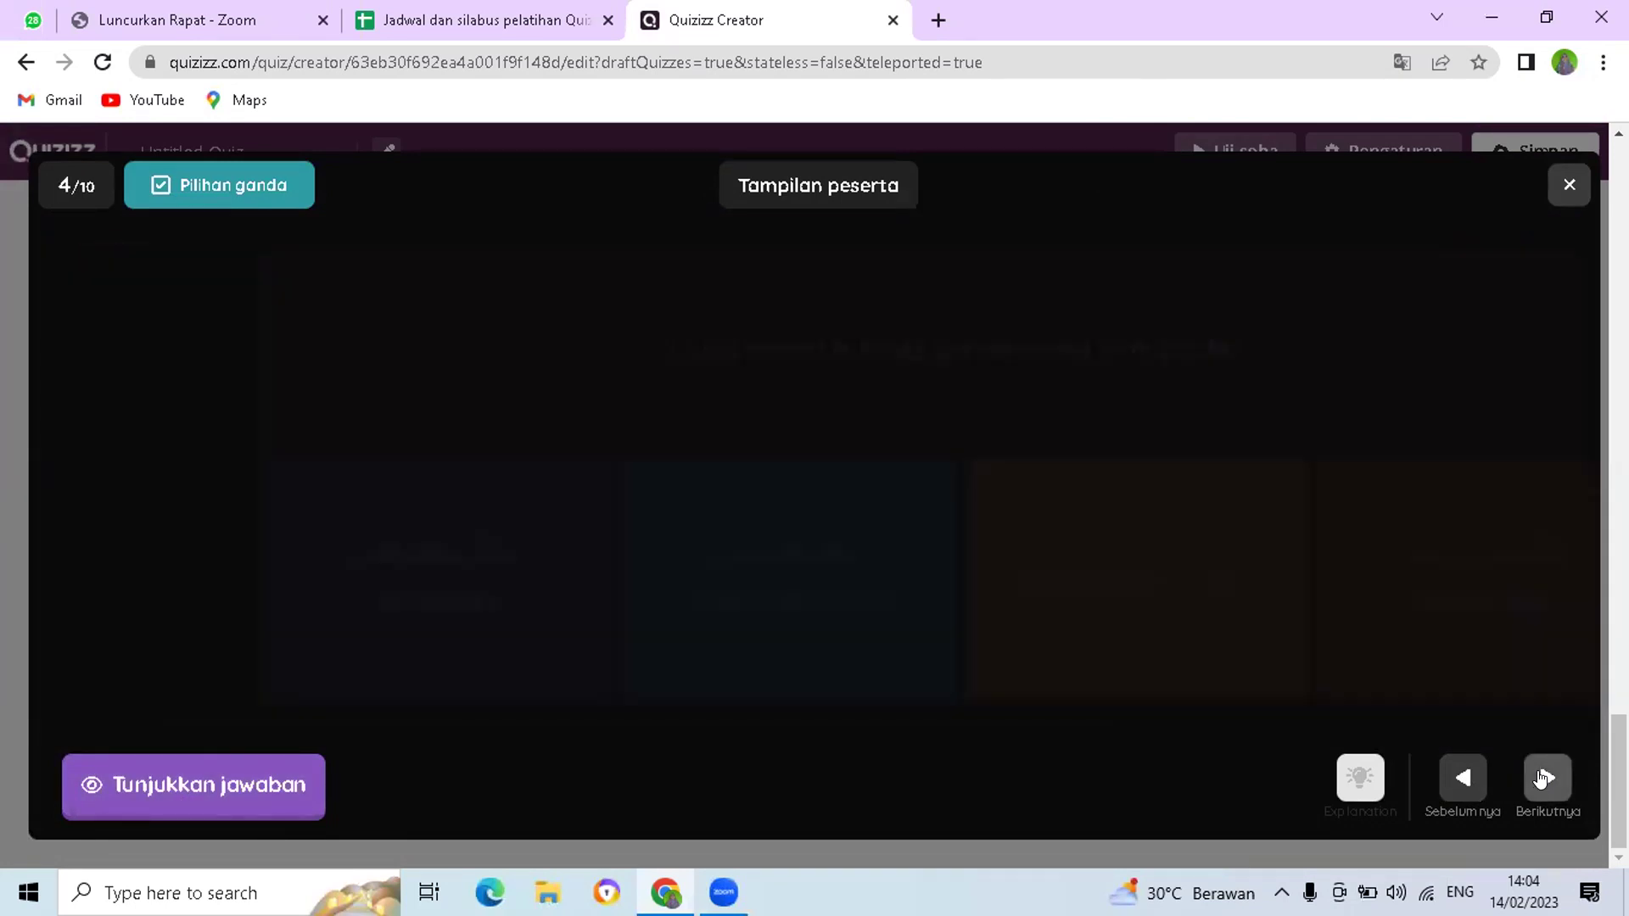
left_click(1569, 187)
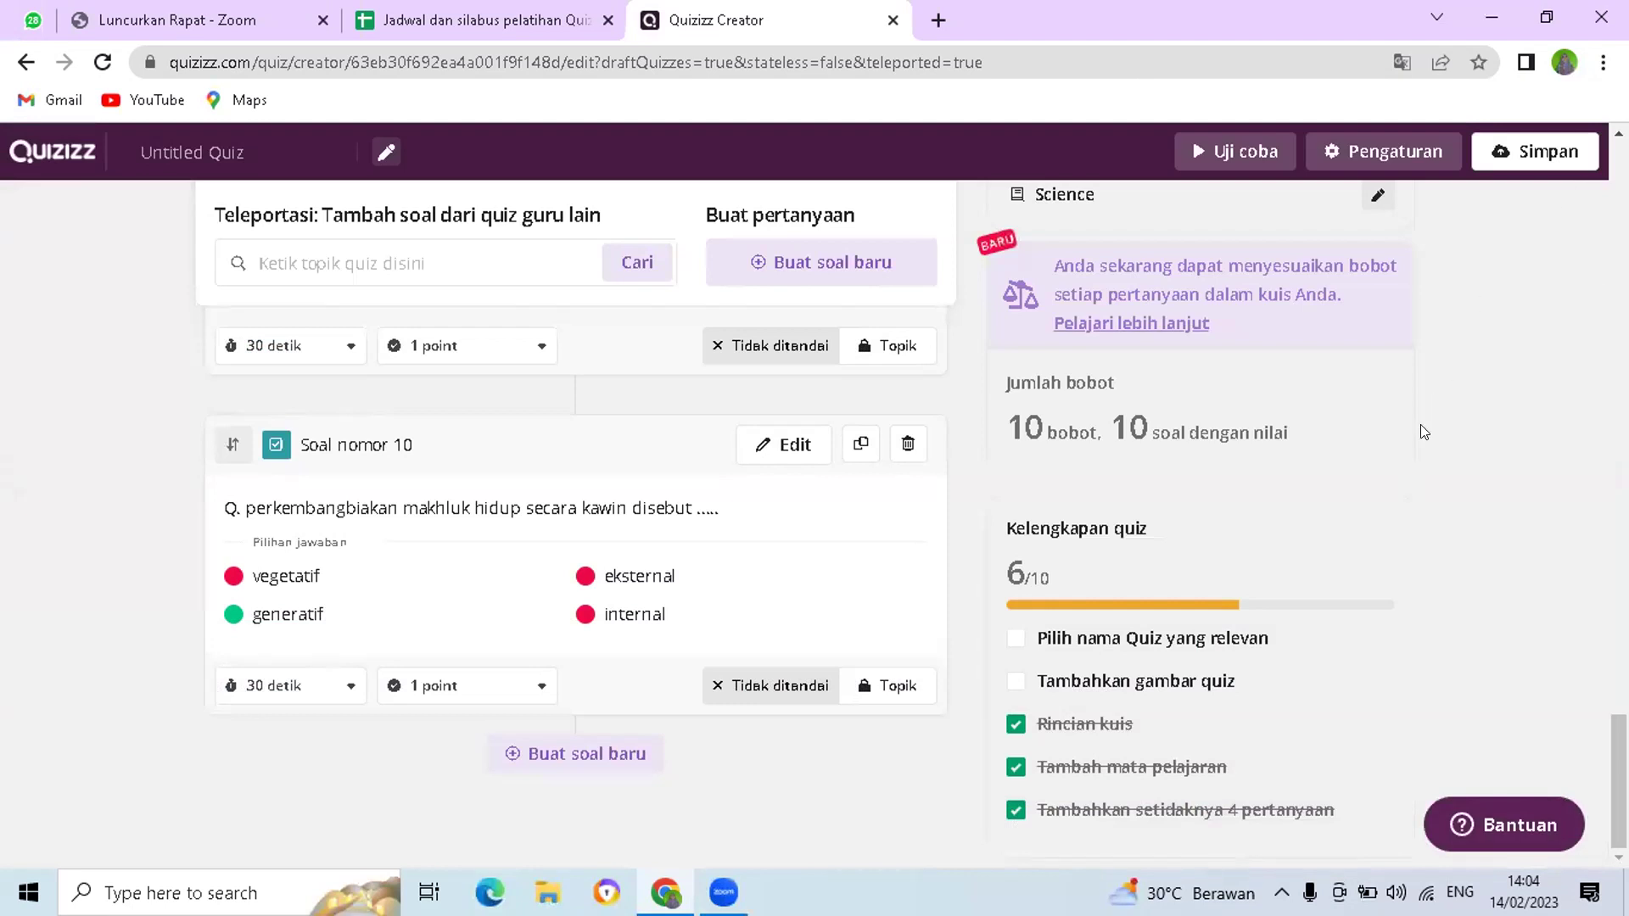
- Start saving the quiz, name it "testes" and set its language to Indonesian
left_click(1524, 150)
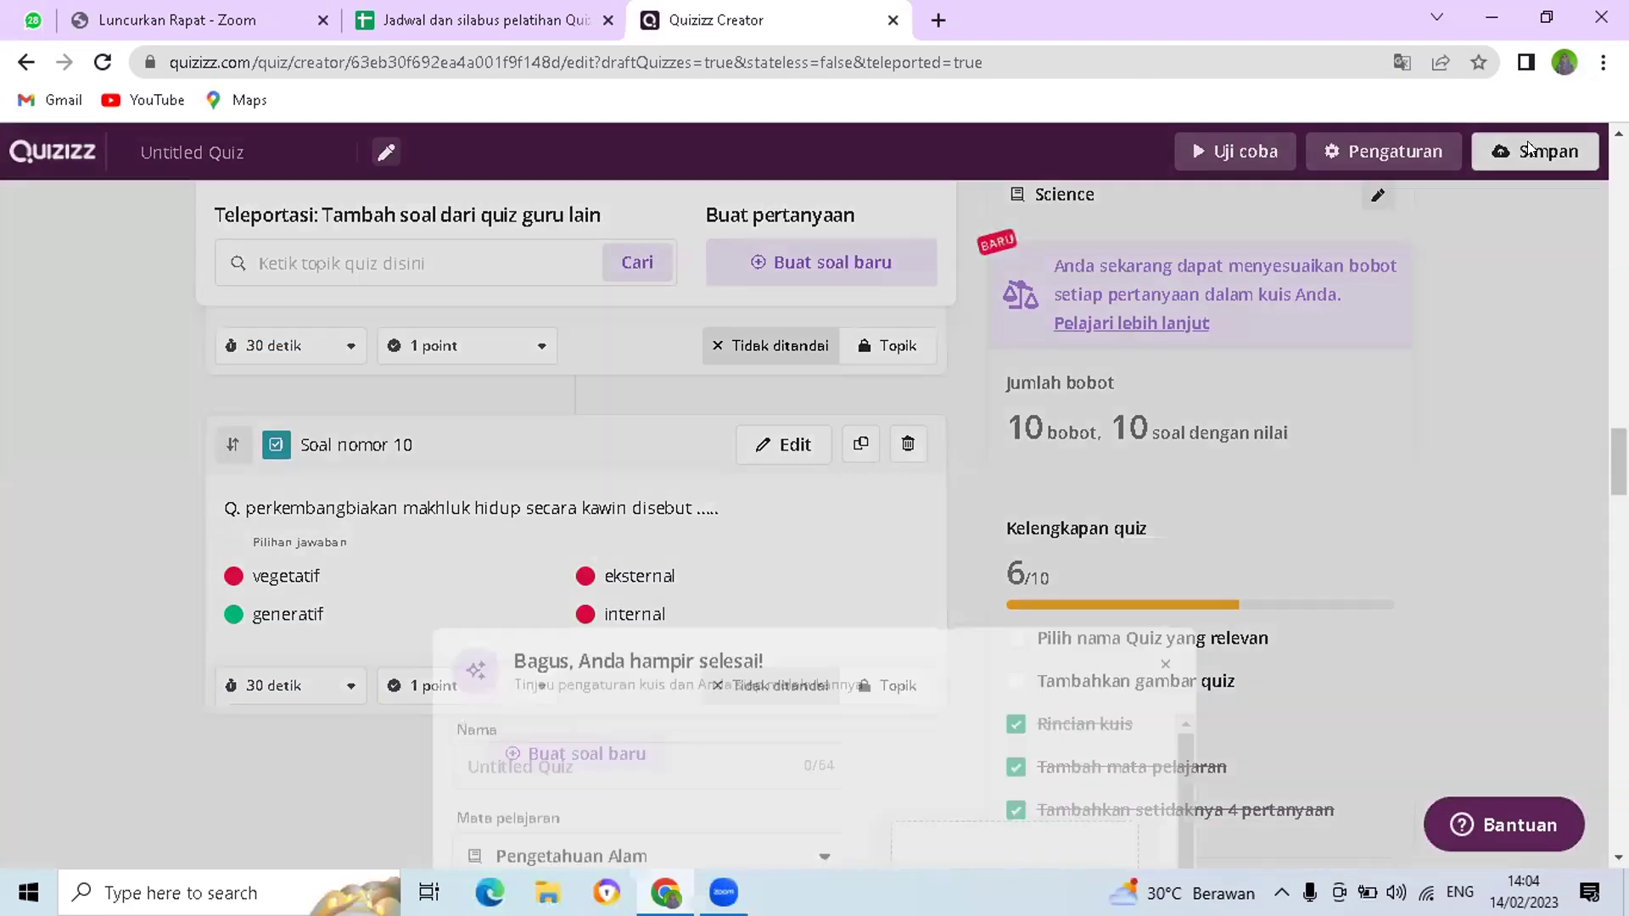
left_click(492, 357)
type("testes")
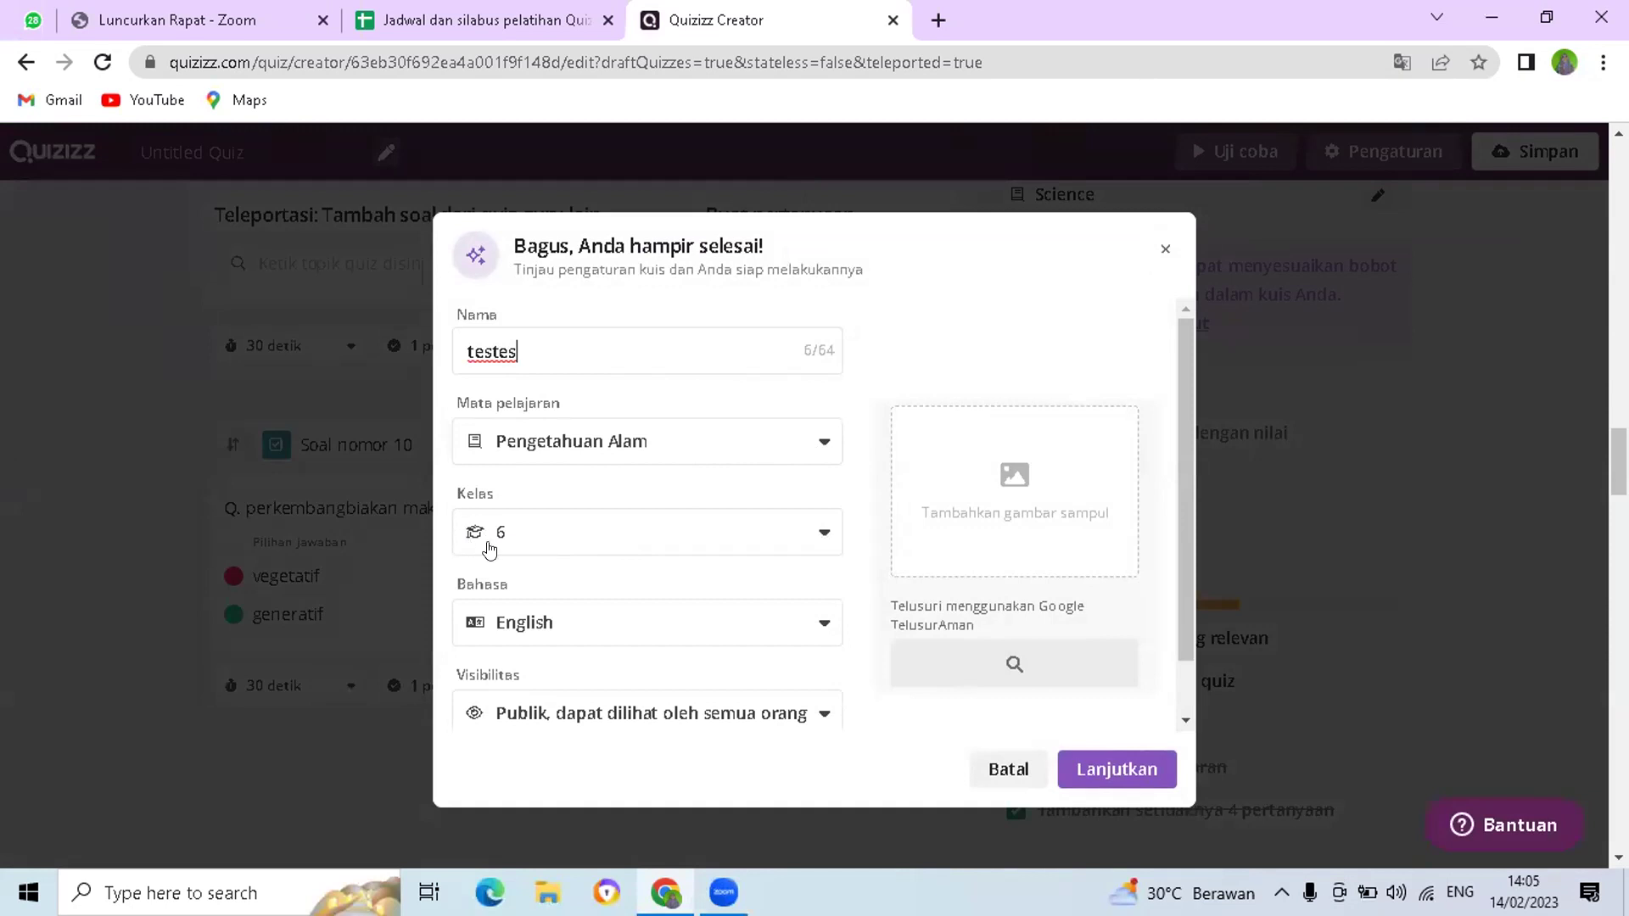
left_click(817, 624)
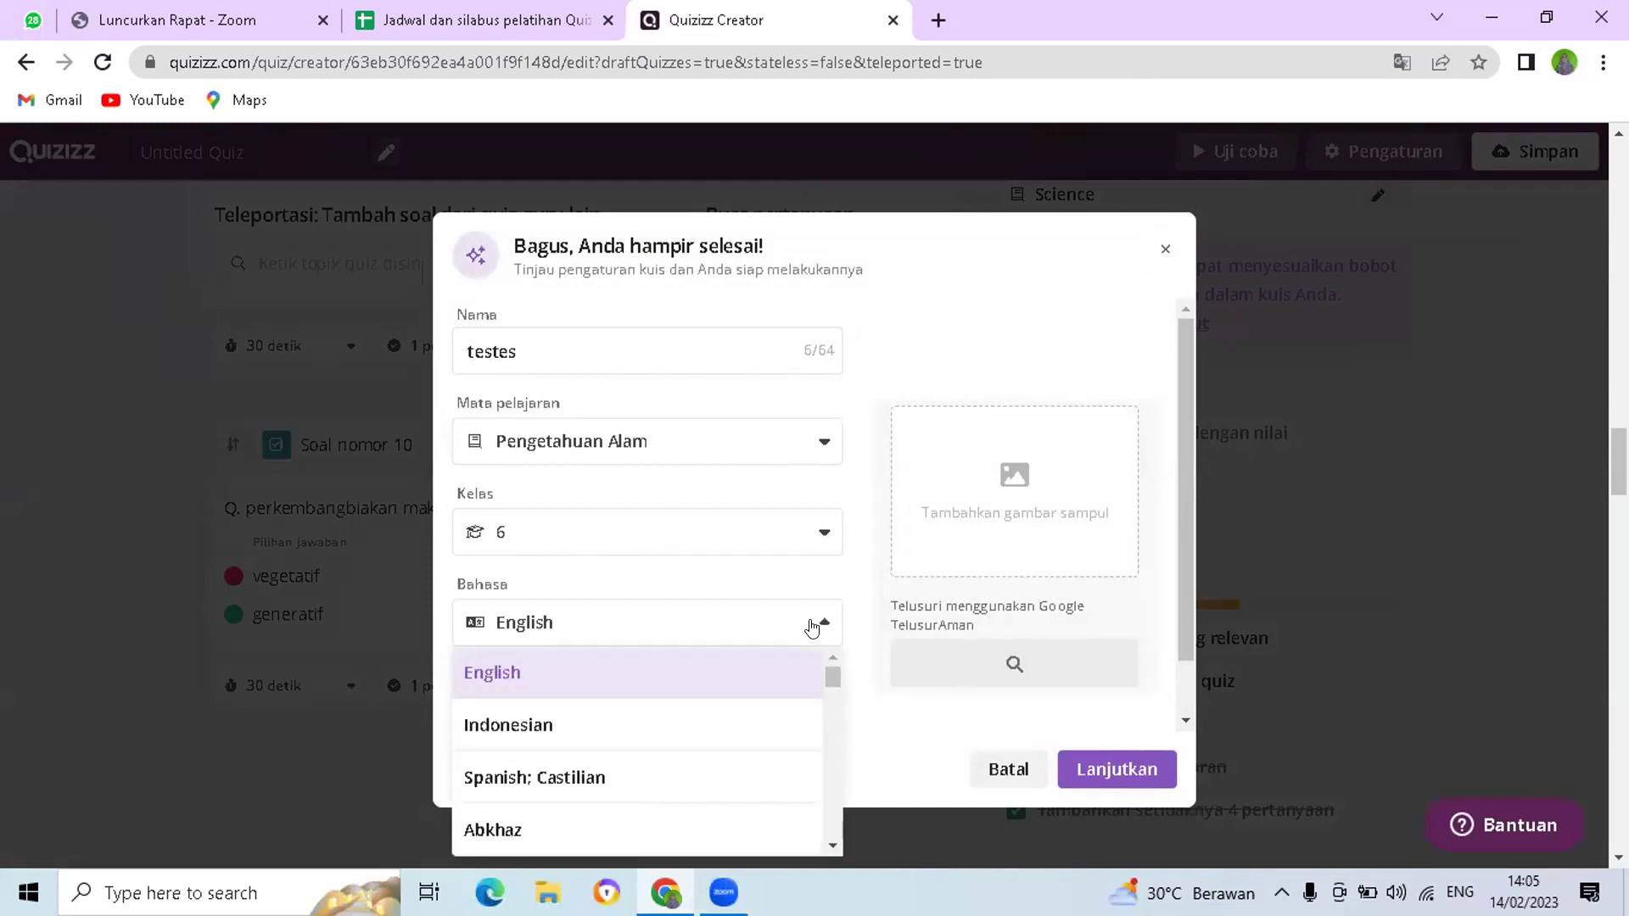
left_click(490, 722)
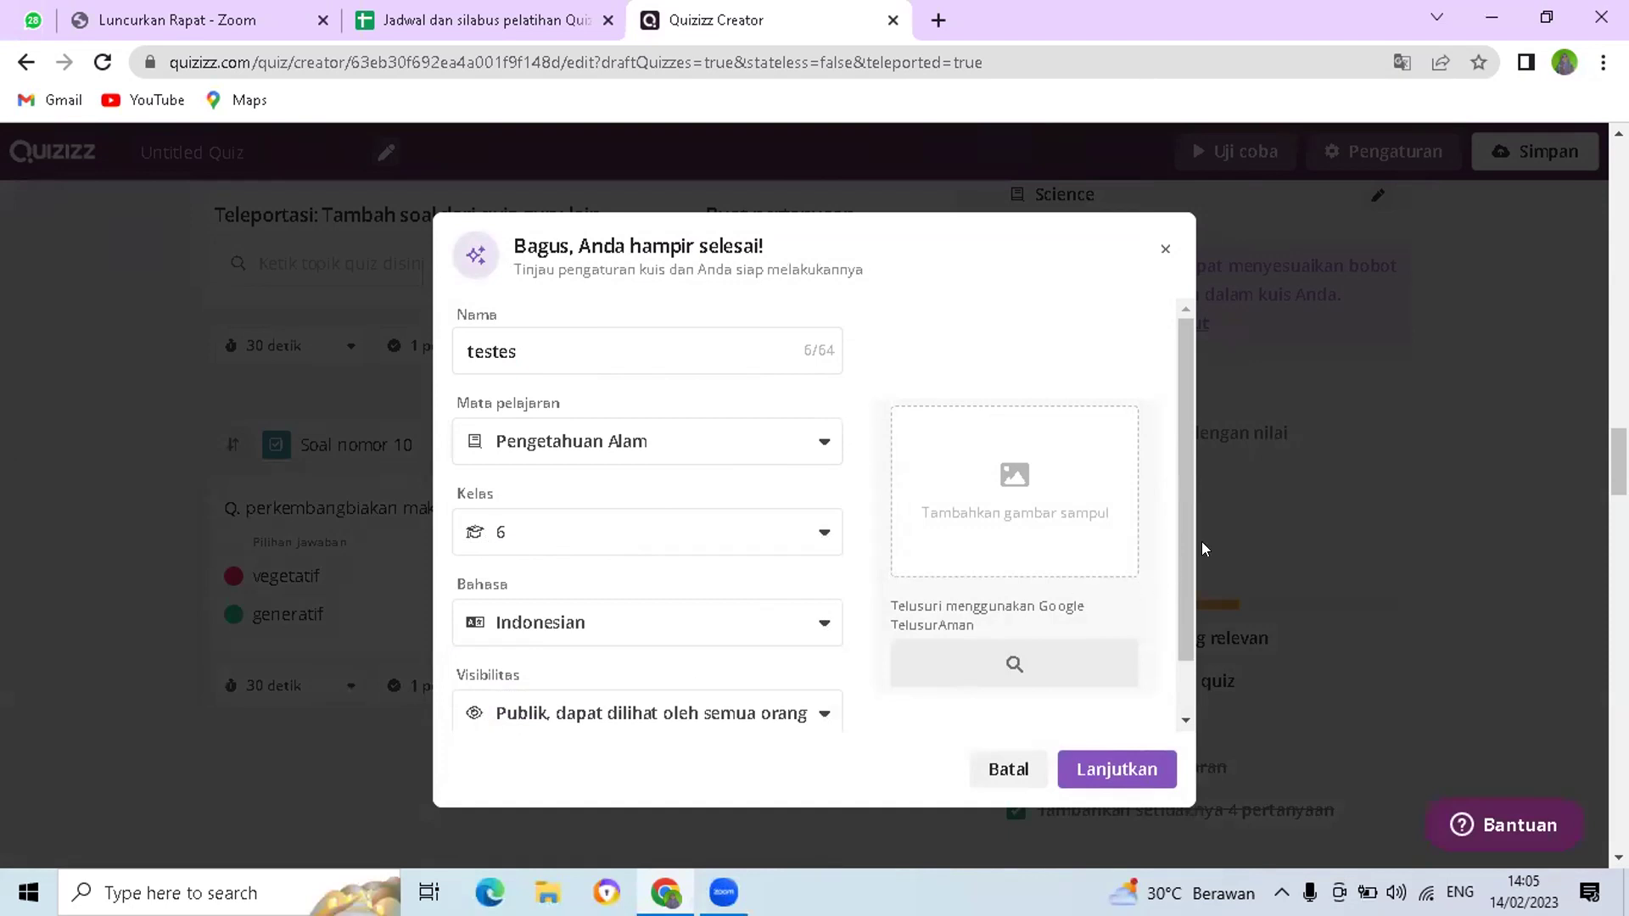
- Search cover images for "pohon", insert the dark-green tree picture as the quiz cover, and finish saving the quiz
left_click(1018, 490)
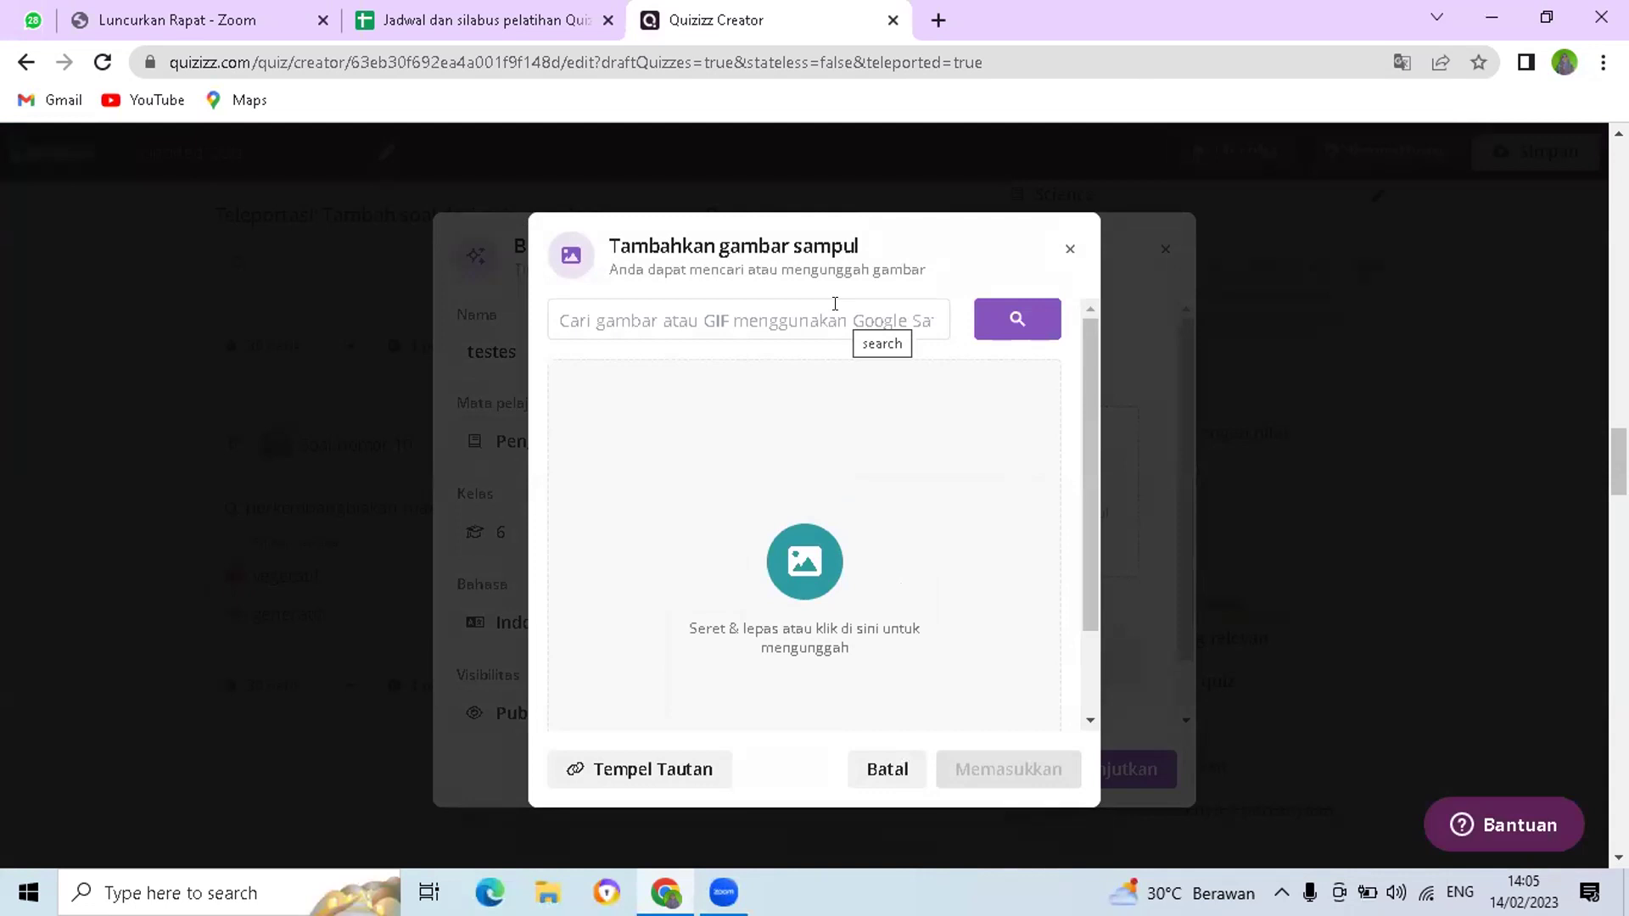
left_click(835, 303)
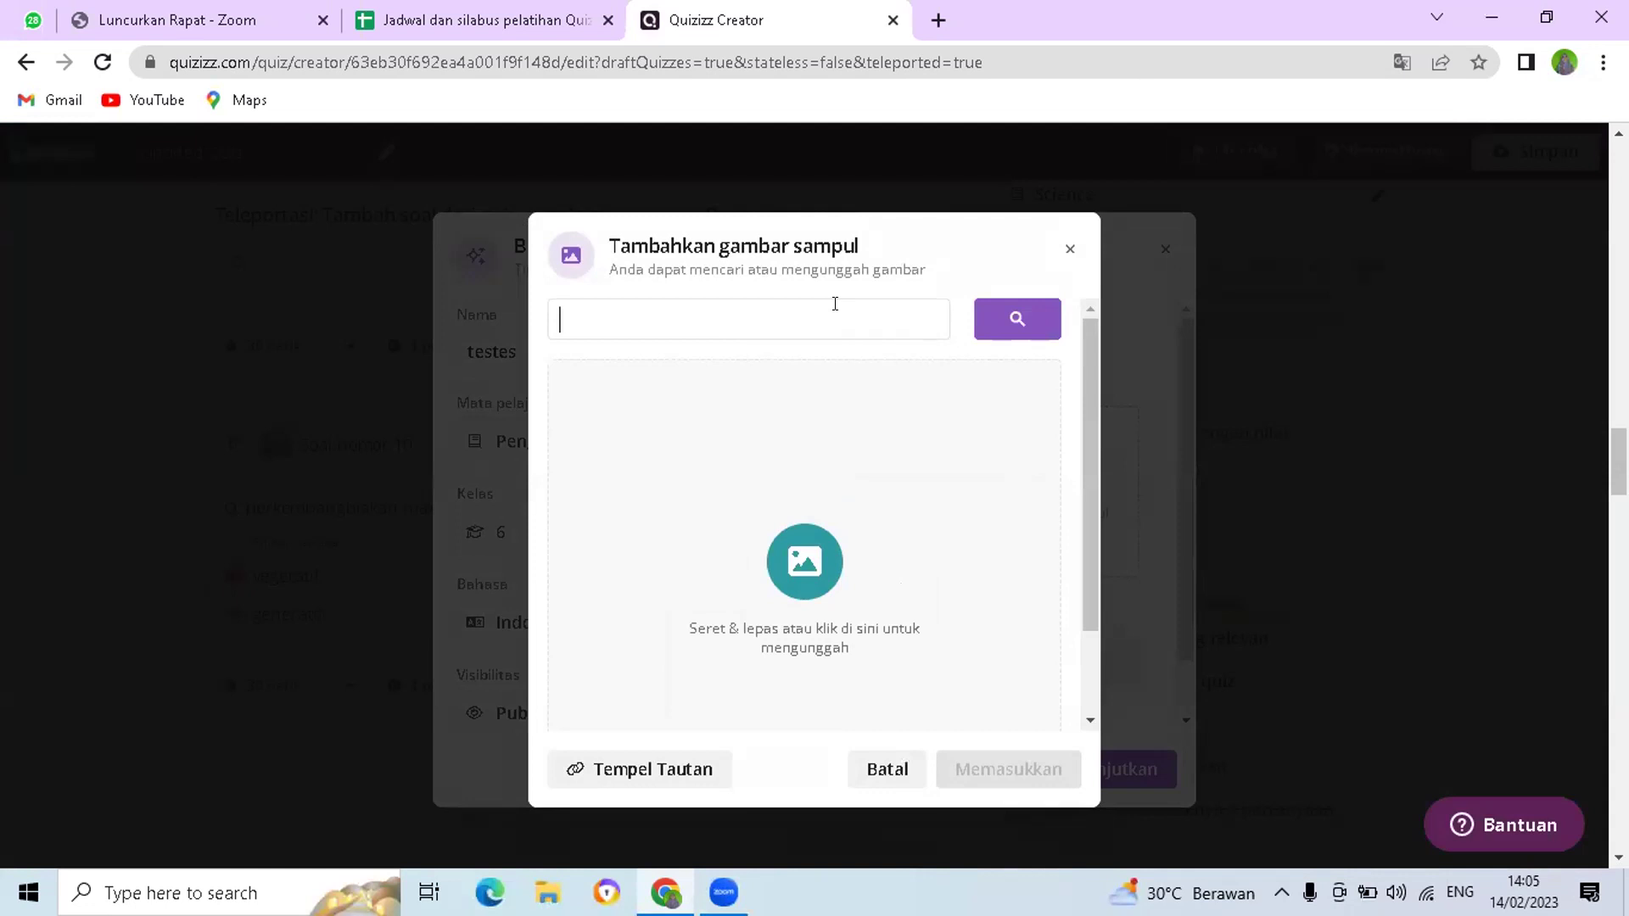
type("pohon")
left_click(987, 326)
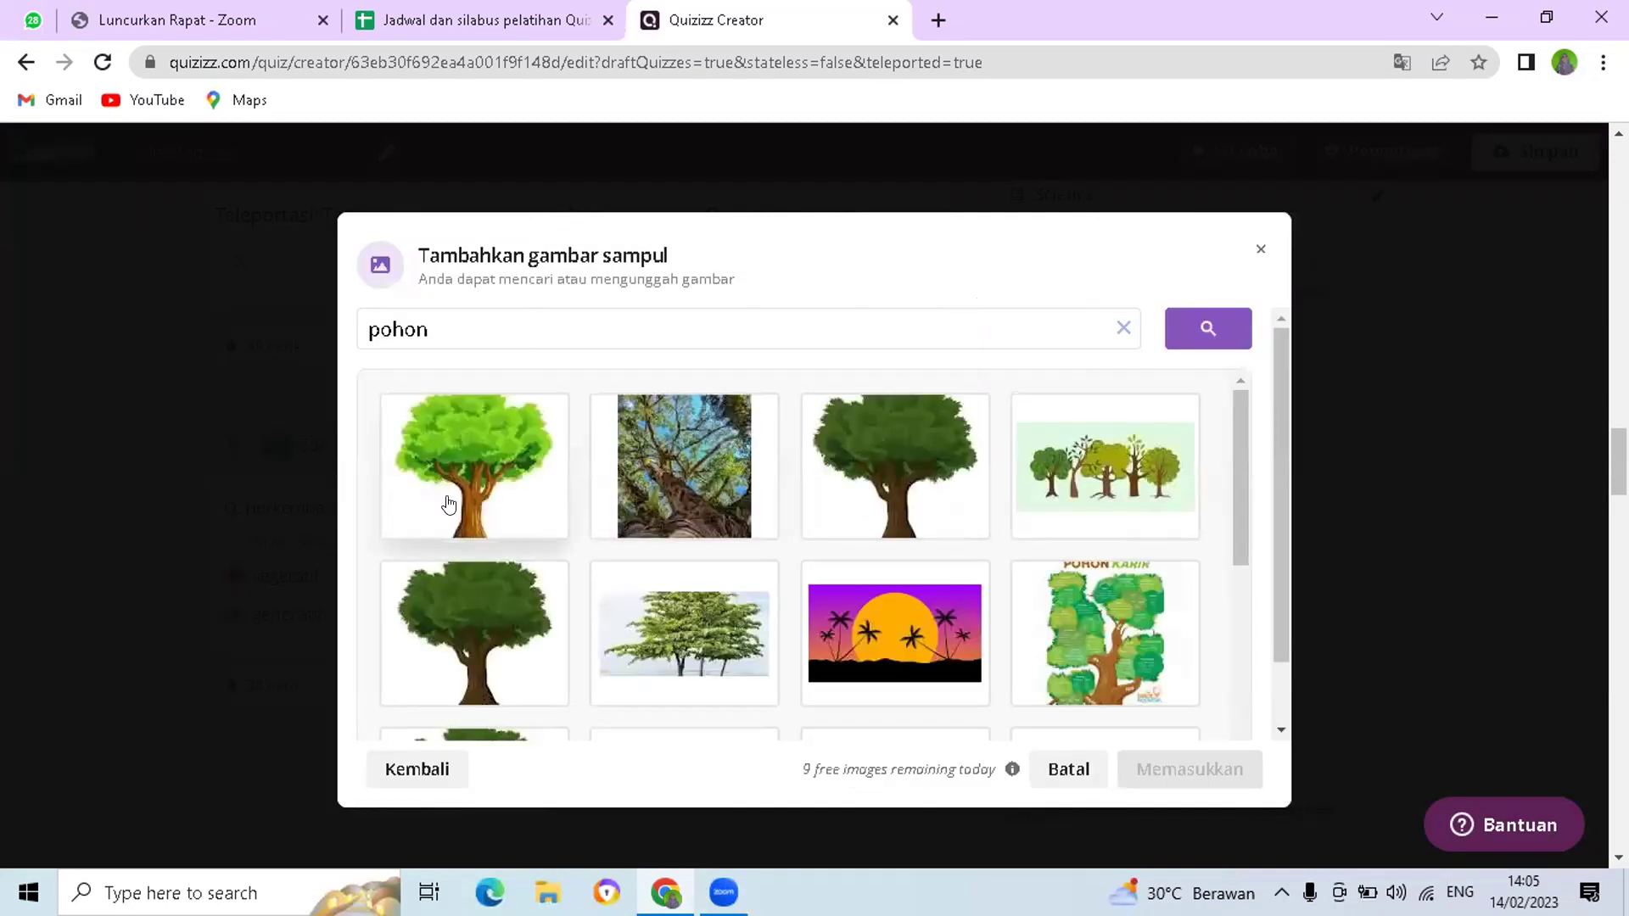
left_click(488, 601)
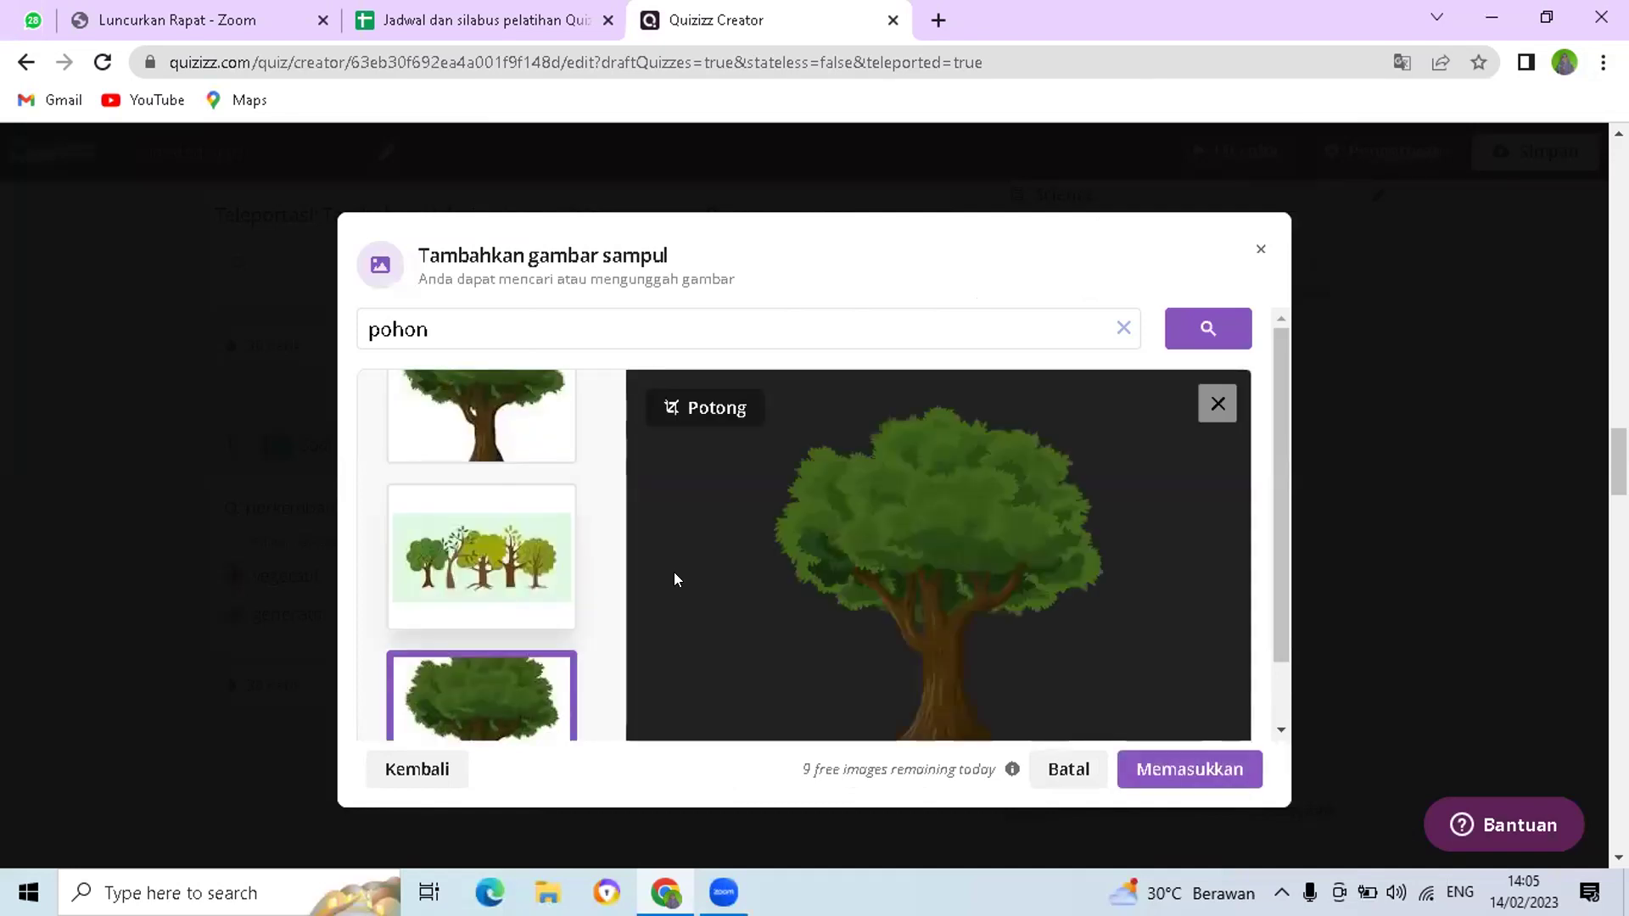
left_click(1215, 770)
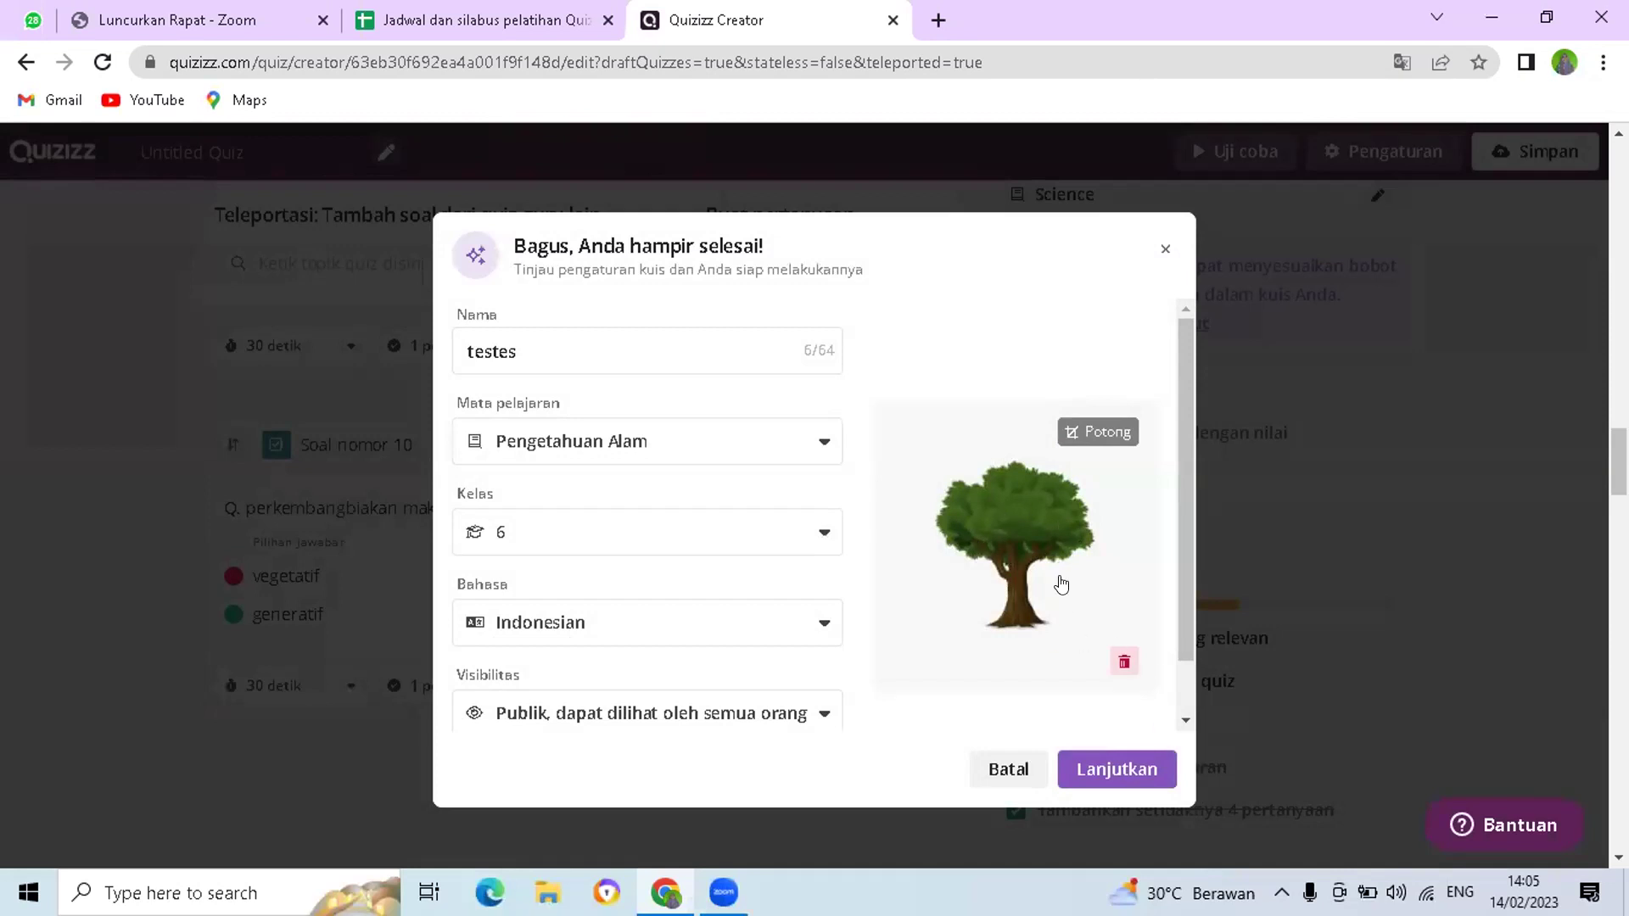
left_click(1084, 779)
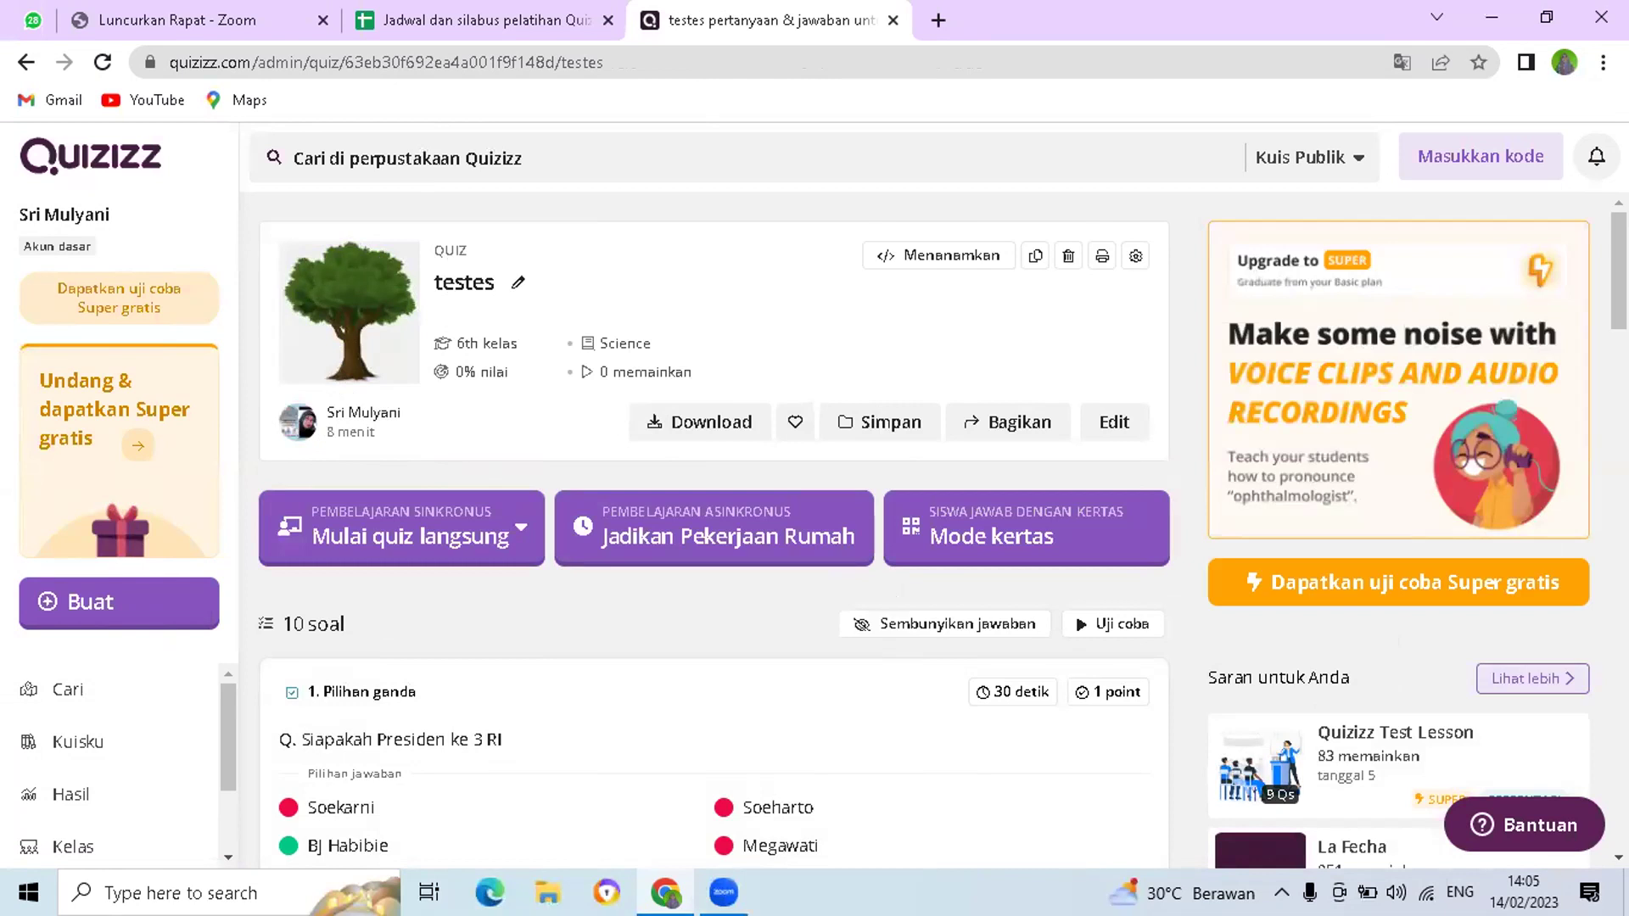
- Look over the saved quiz's questions and the available modes for starting it live
scroll(712, 526, "down", 5)
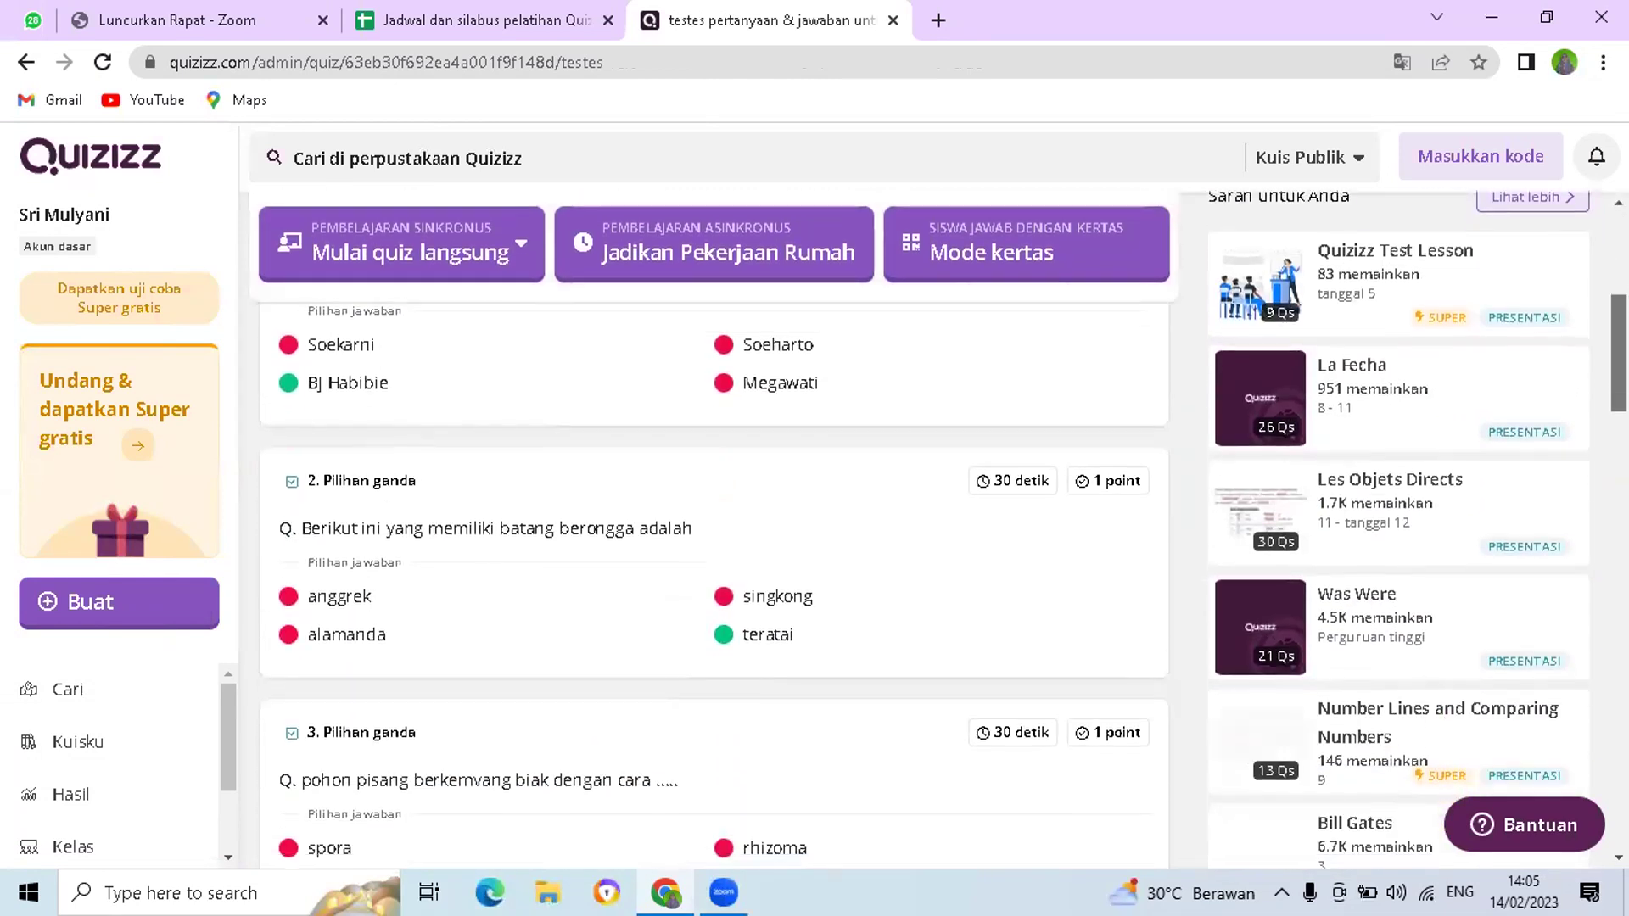
scroll(713, 526, "down", 5)
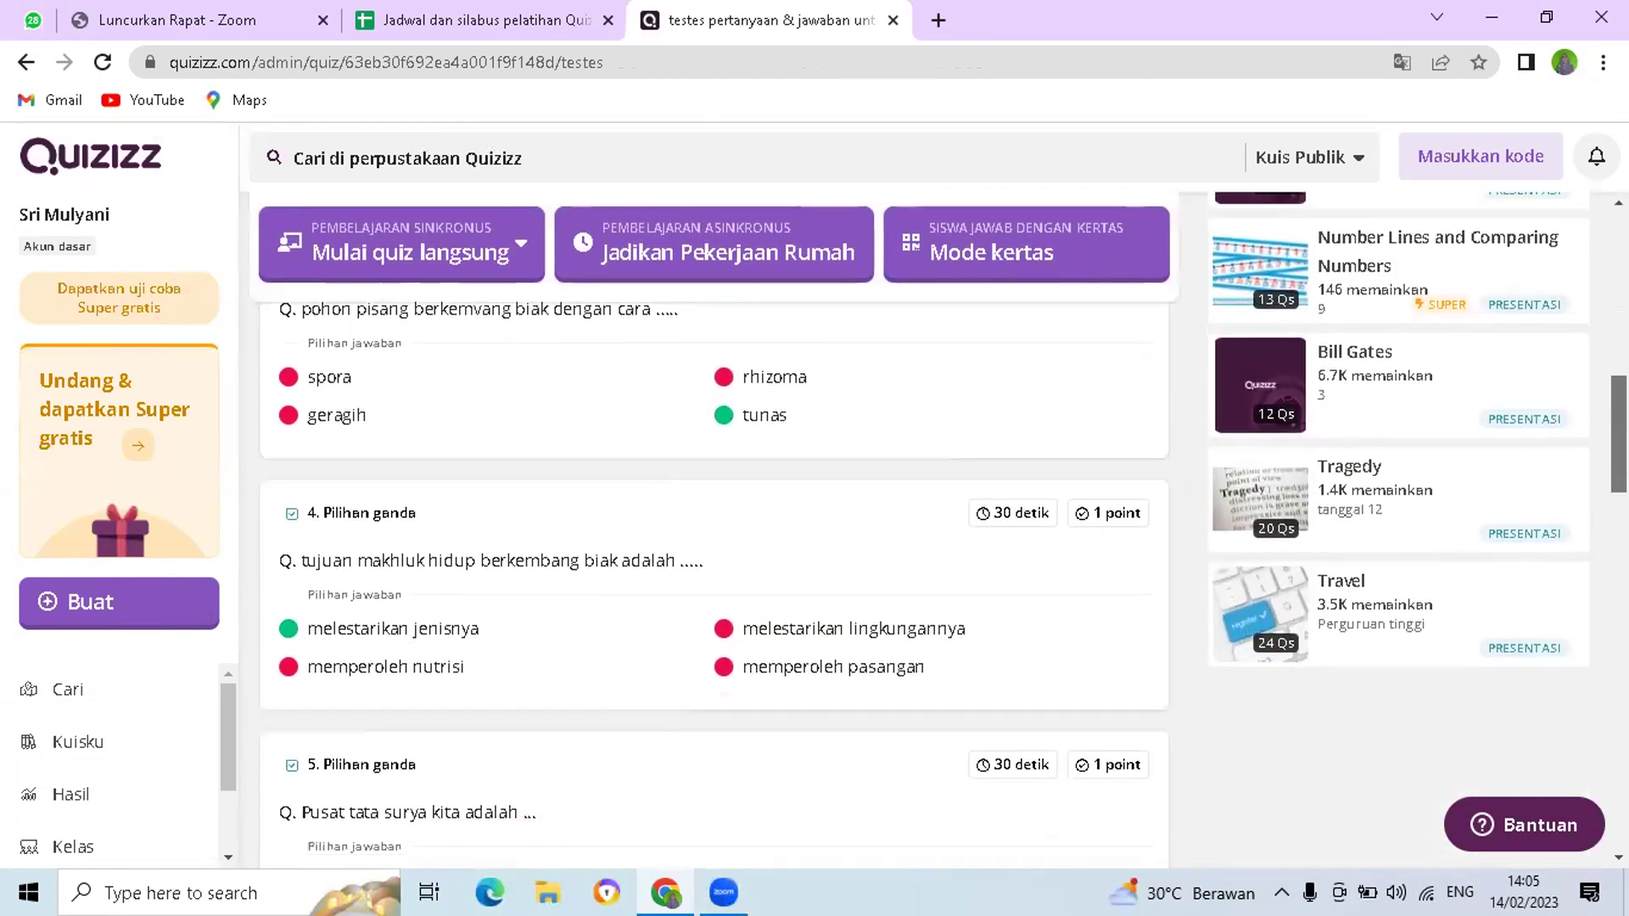
scroll(712, 526, "down", 2)
scroll(713, 526, "up", 12)
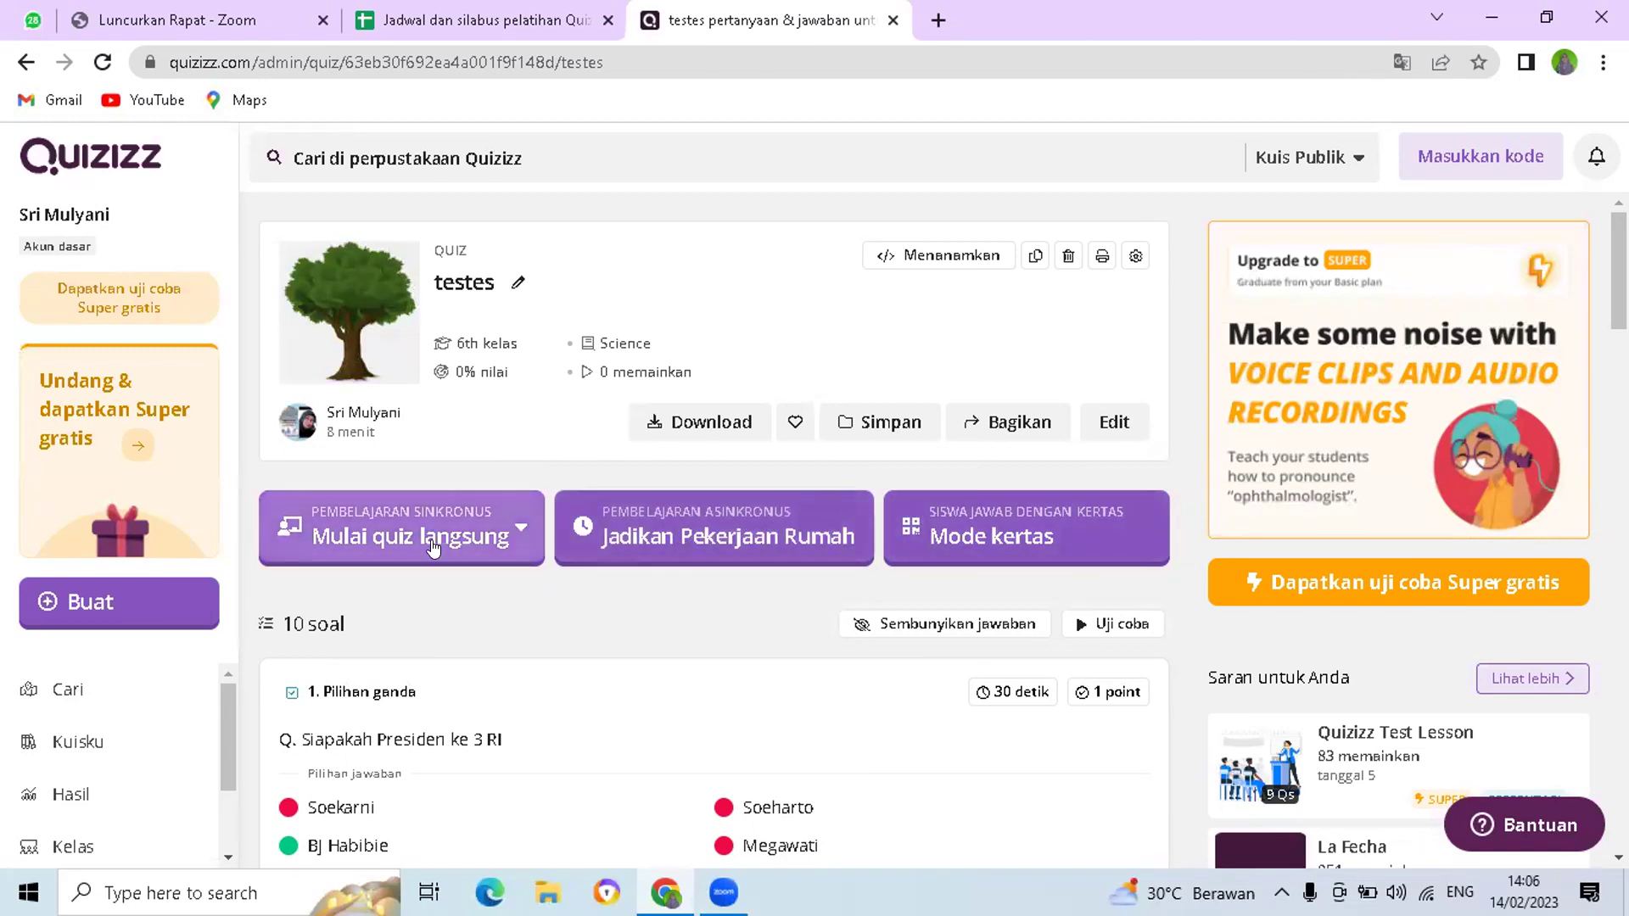
left_click(512, 532)
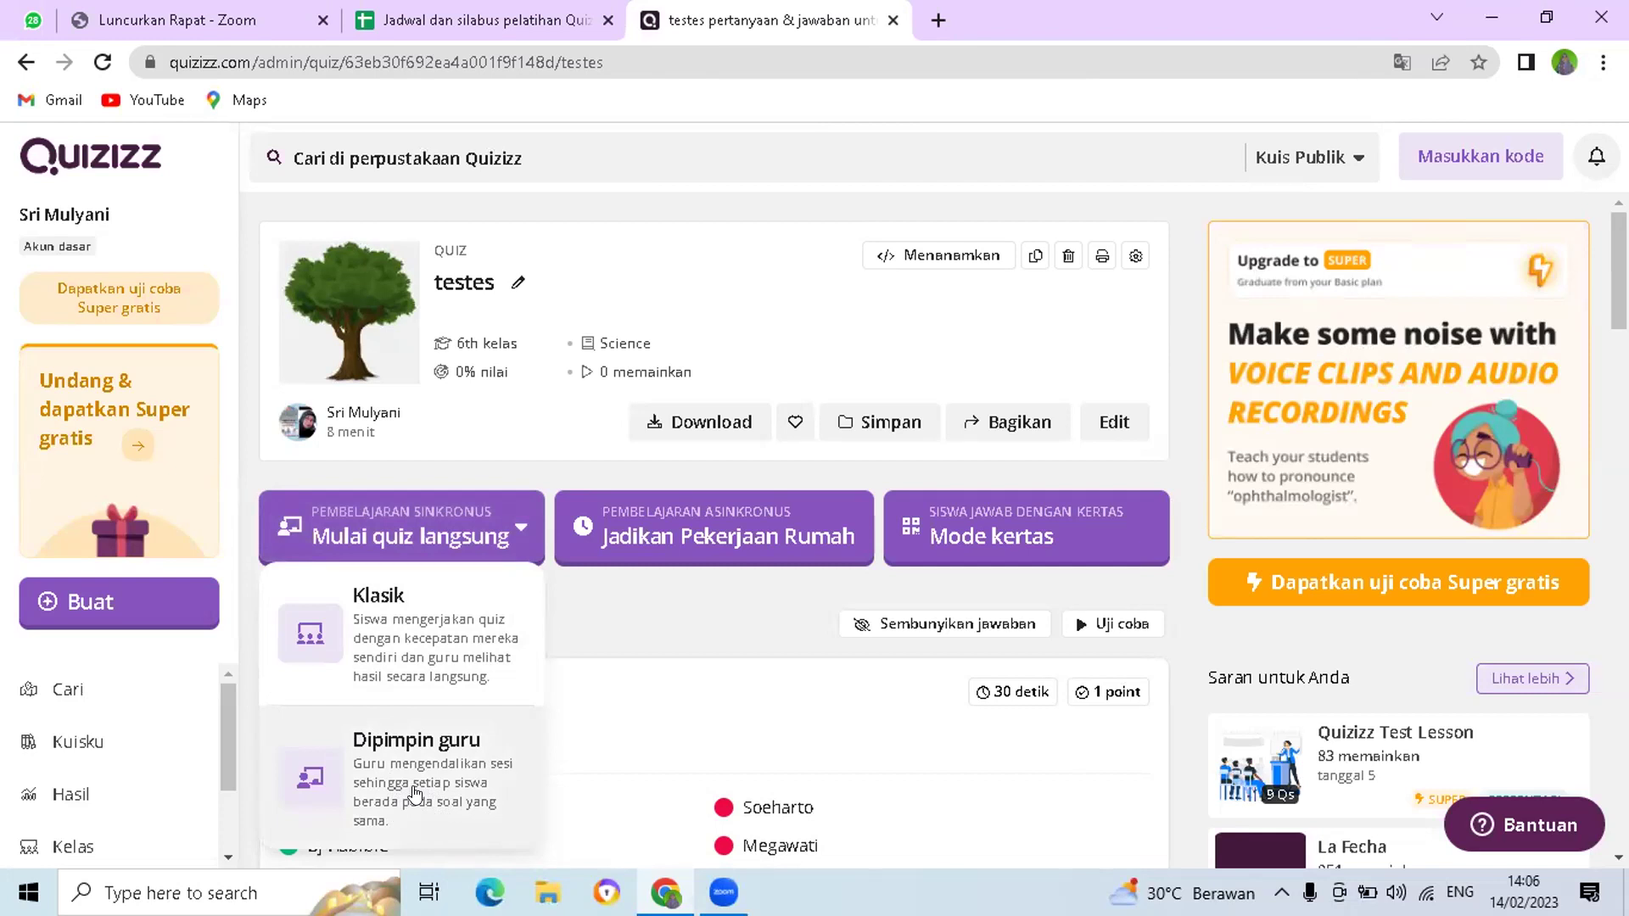
- Set up the quiz as homework, dismiss the redemption-quiz notice and expand the deadline settings
left_click(744, 528)
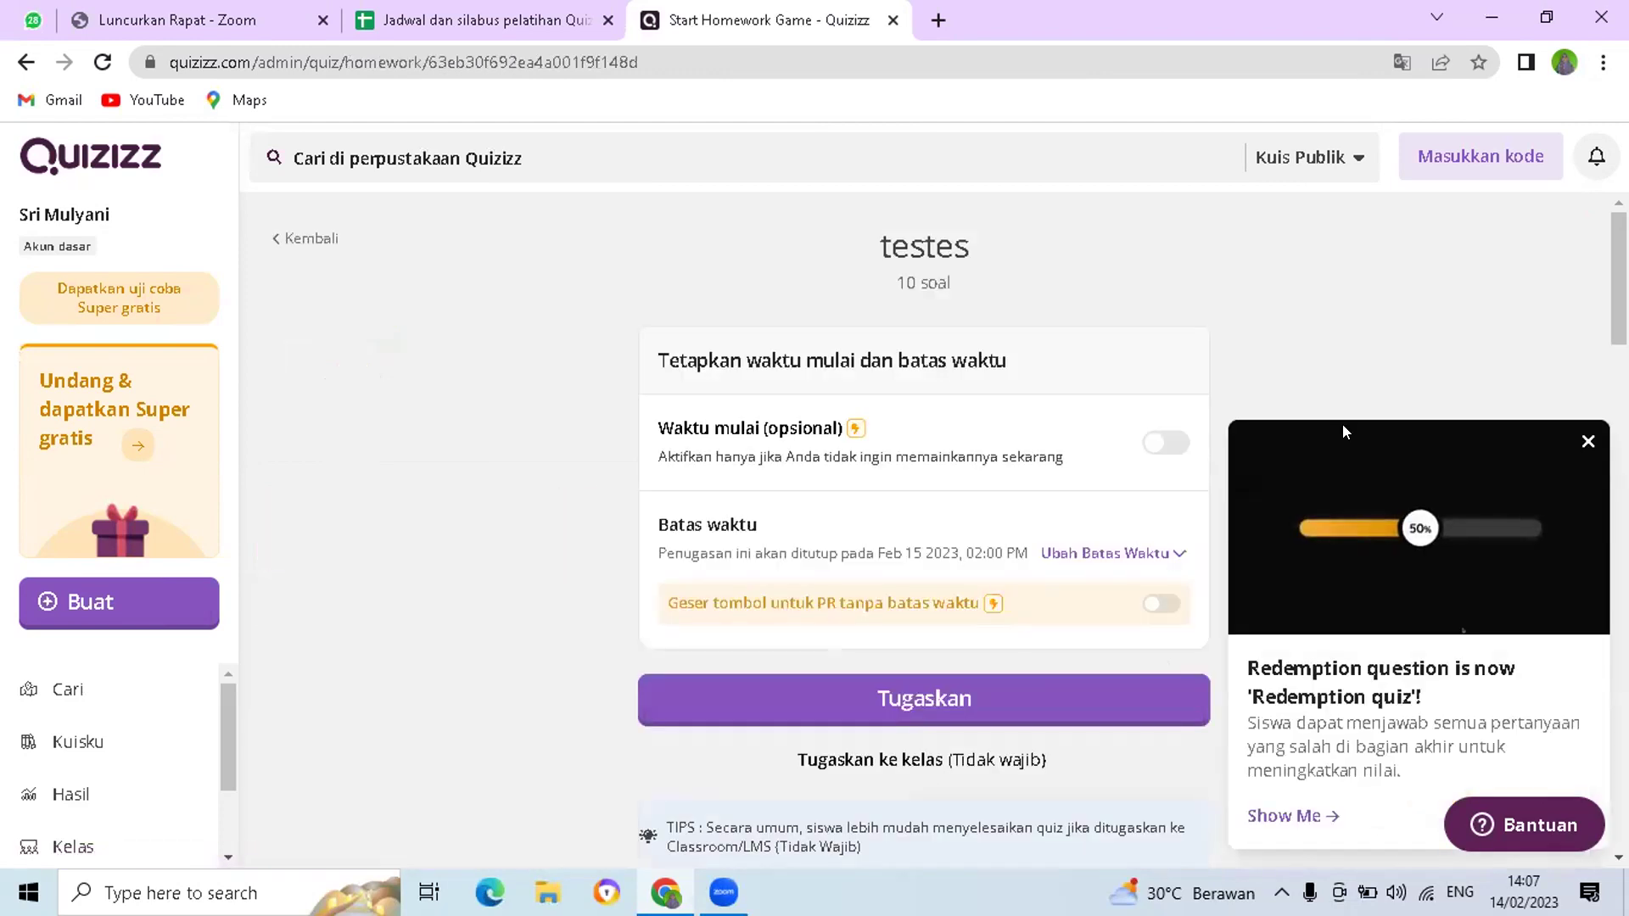
left_click(1588, 441)
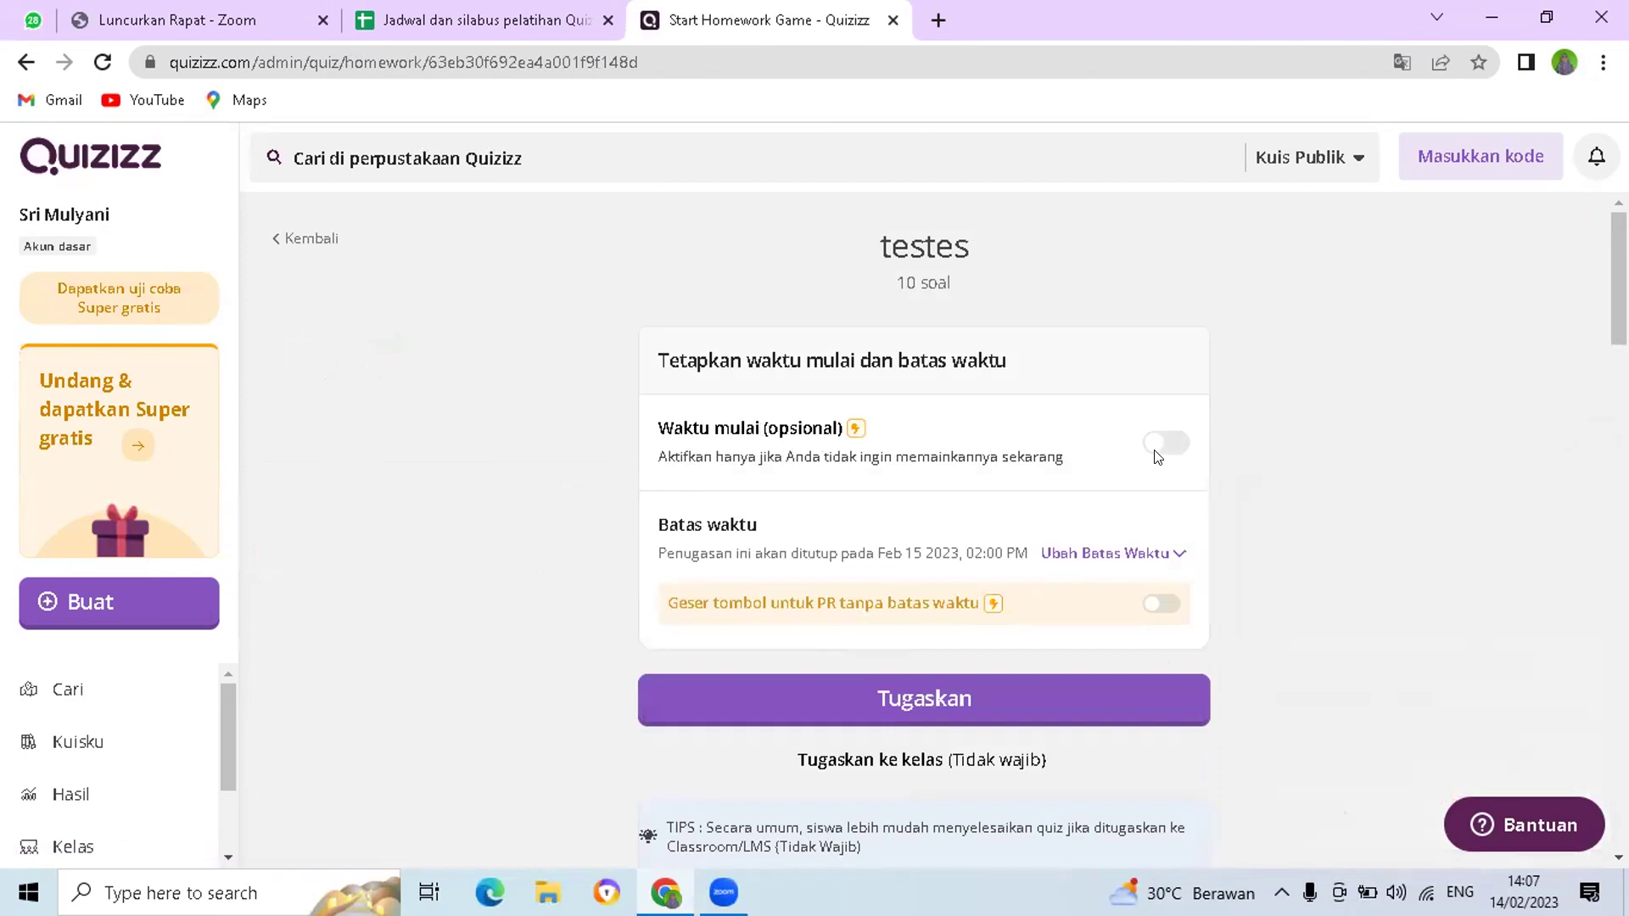
left_click(1175, 557)
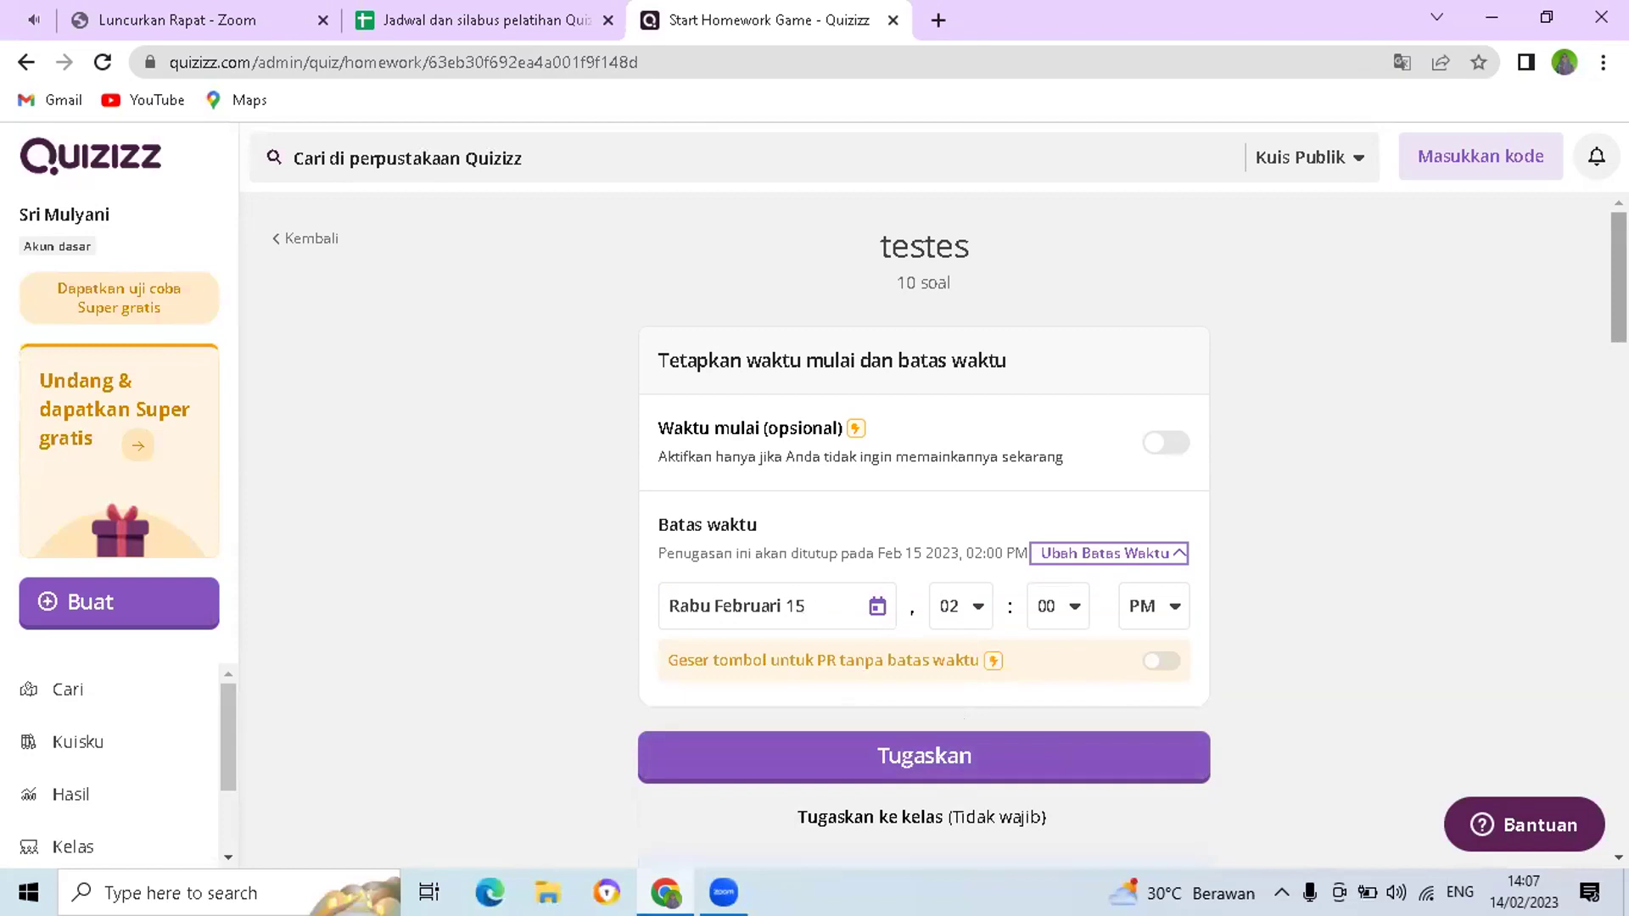
- Examine the class-assignment options and the choices for participant attempts, leaving the attempts setting at Default
scroll(1132, 531, "down", 7)
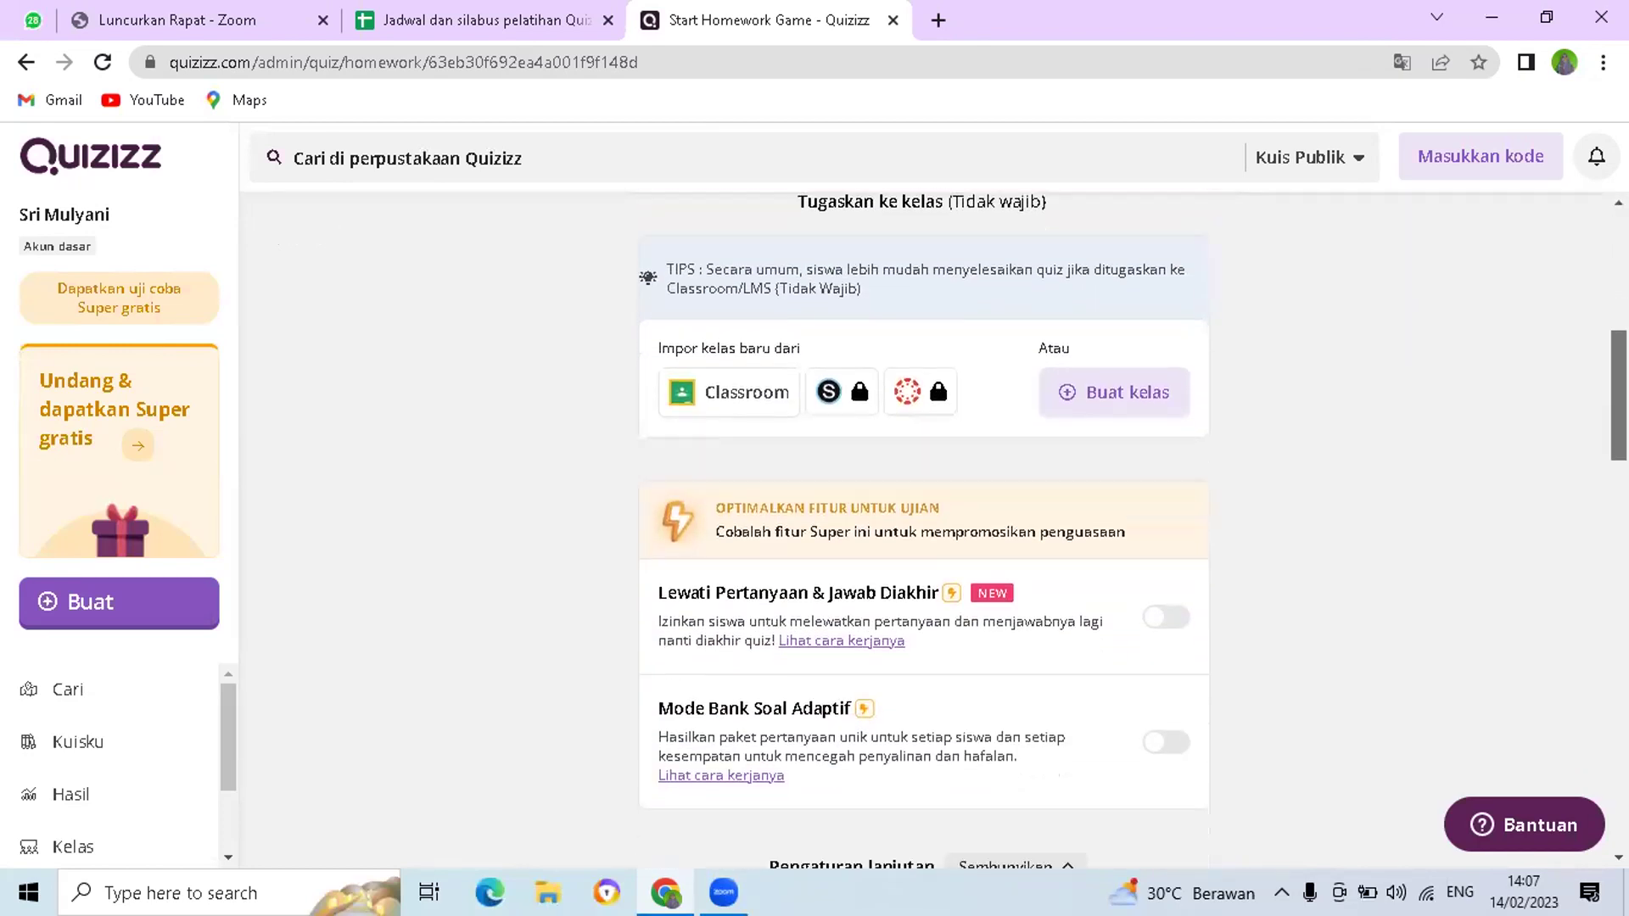
scroll(1132, 530, "down", 4)
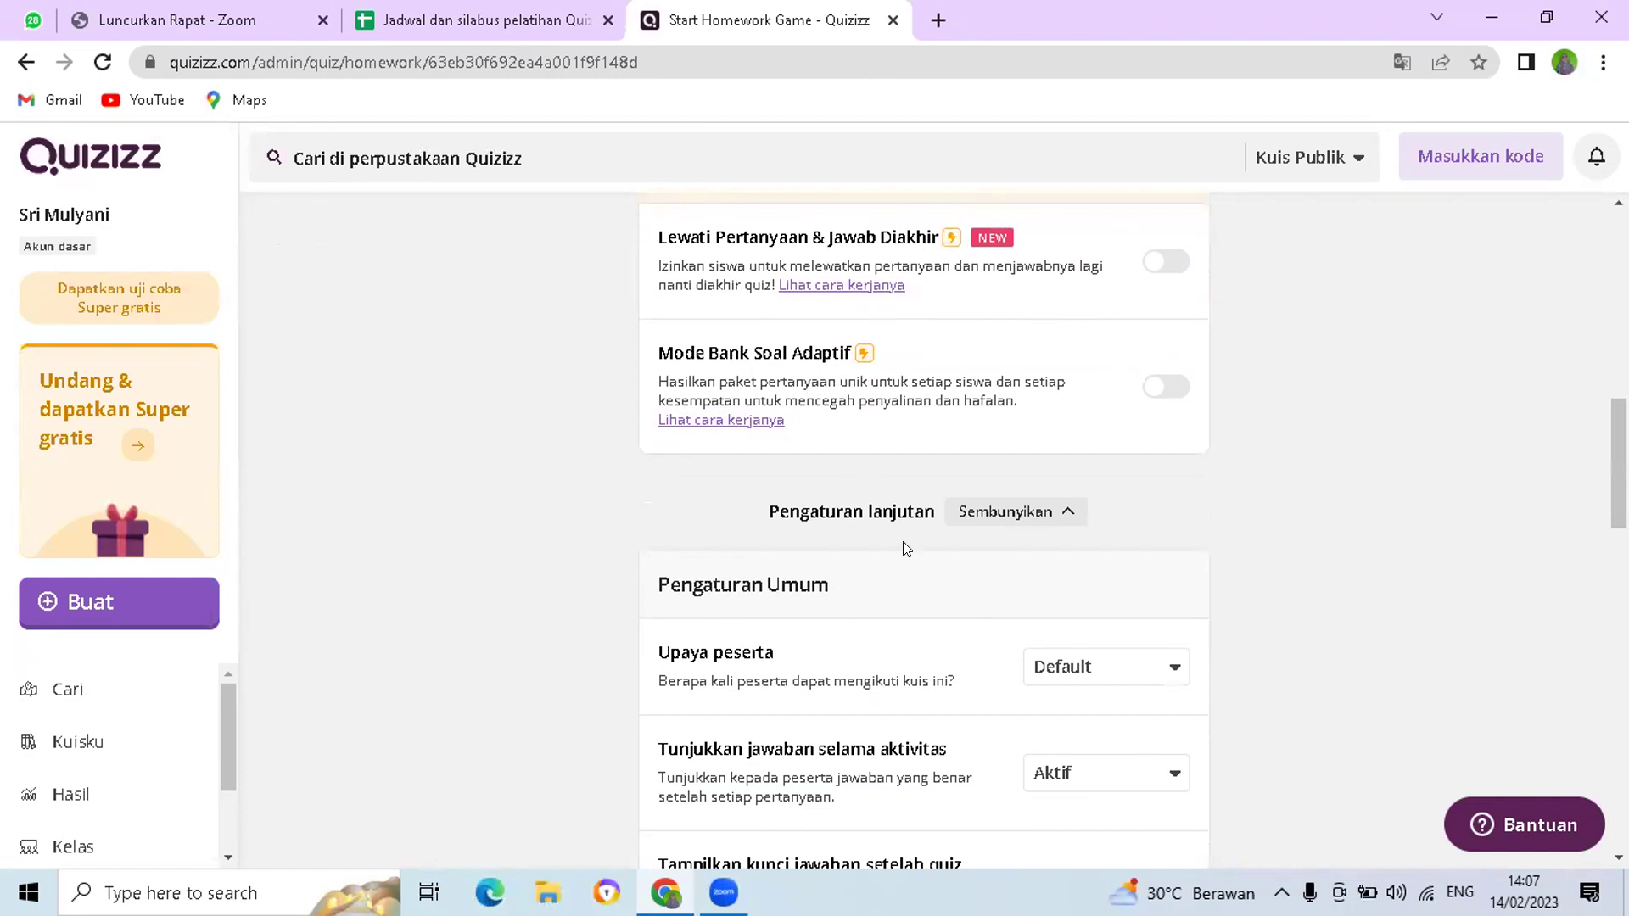
left_click(1175, 673)
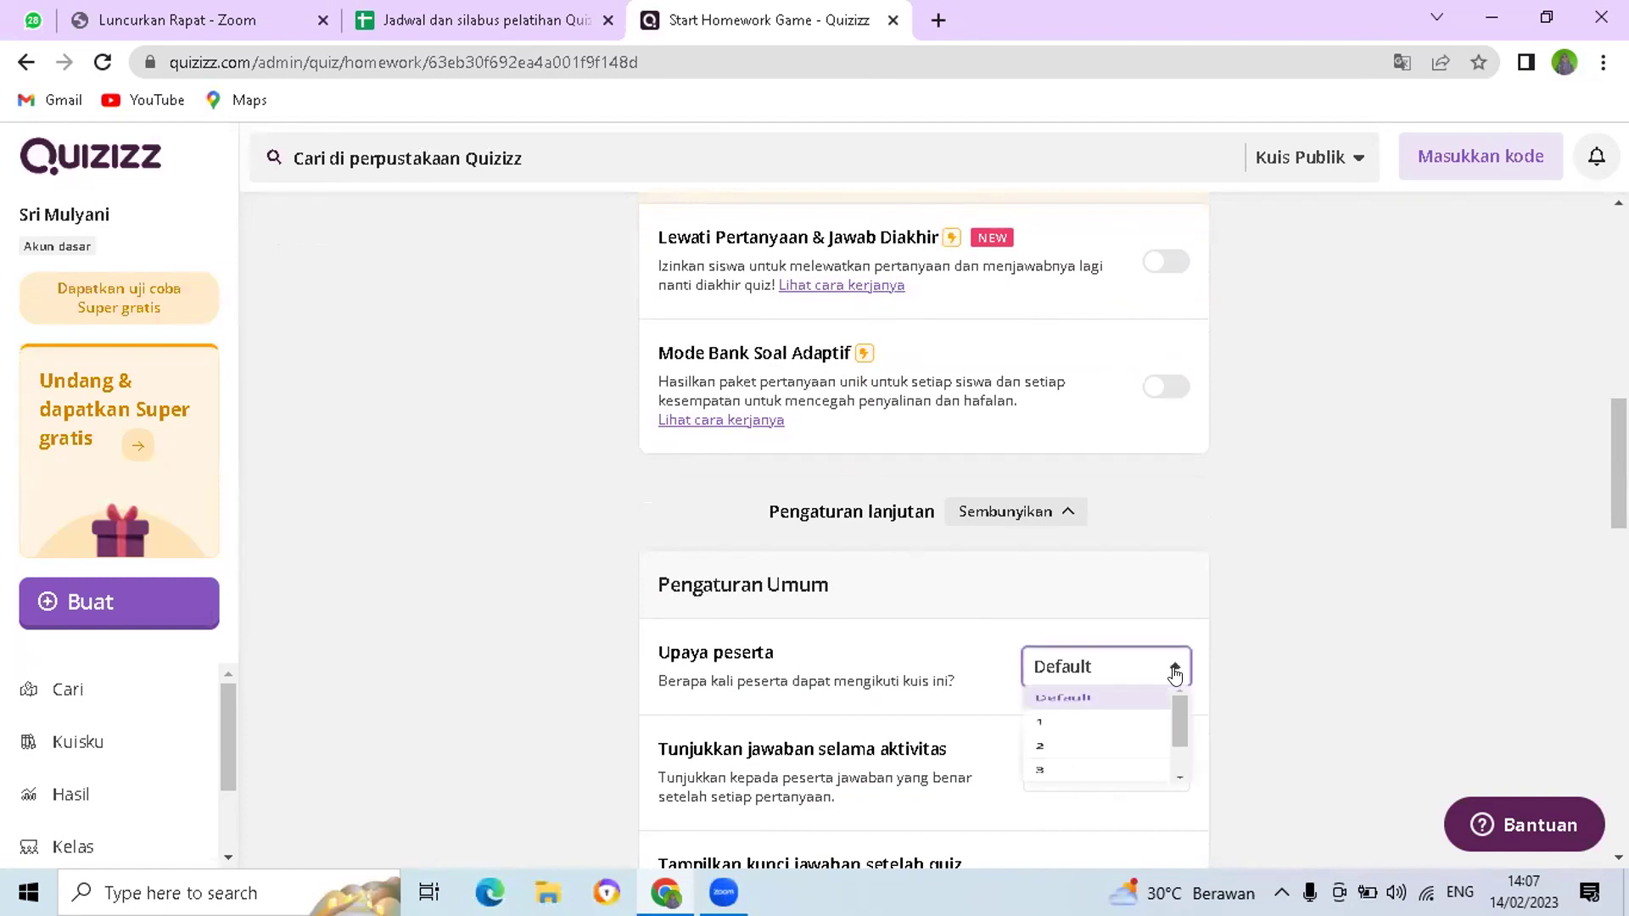
left_click_drag(1185, 737, 1174, 697)
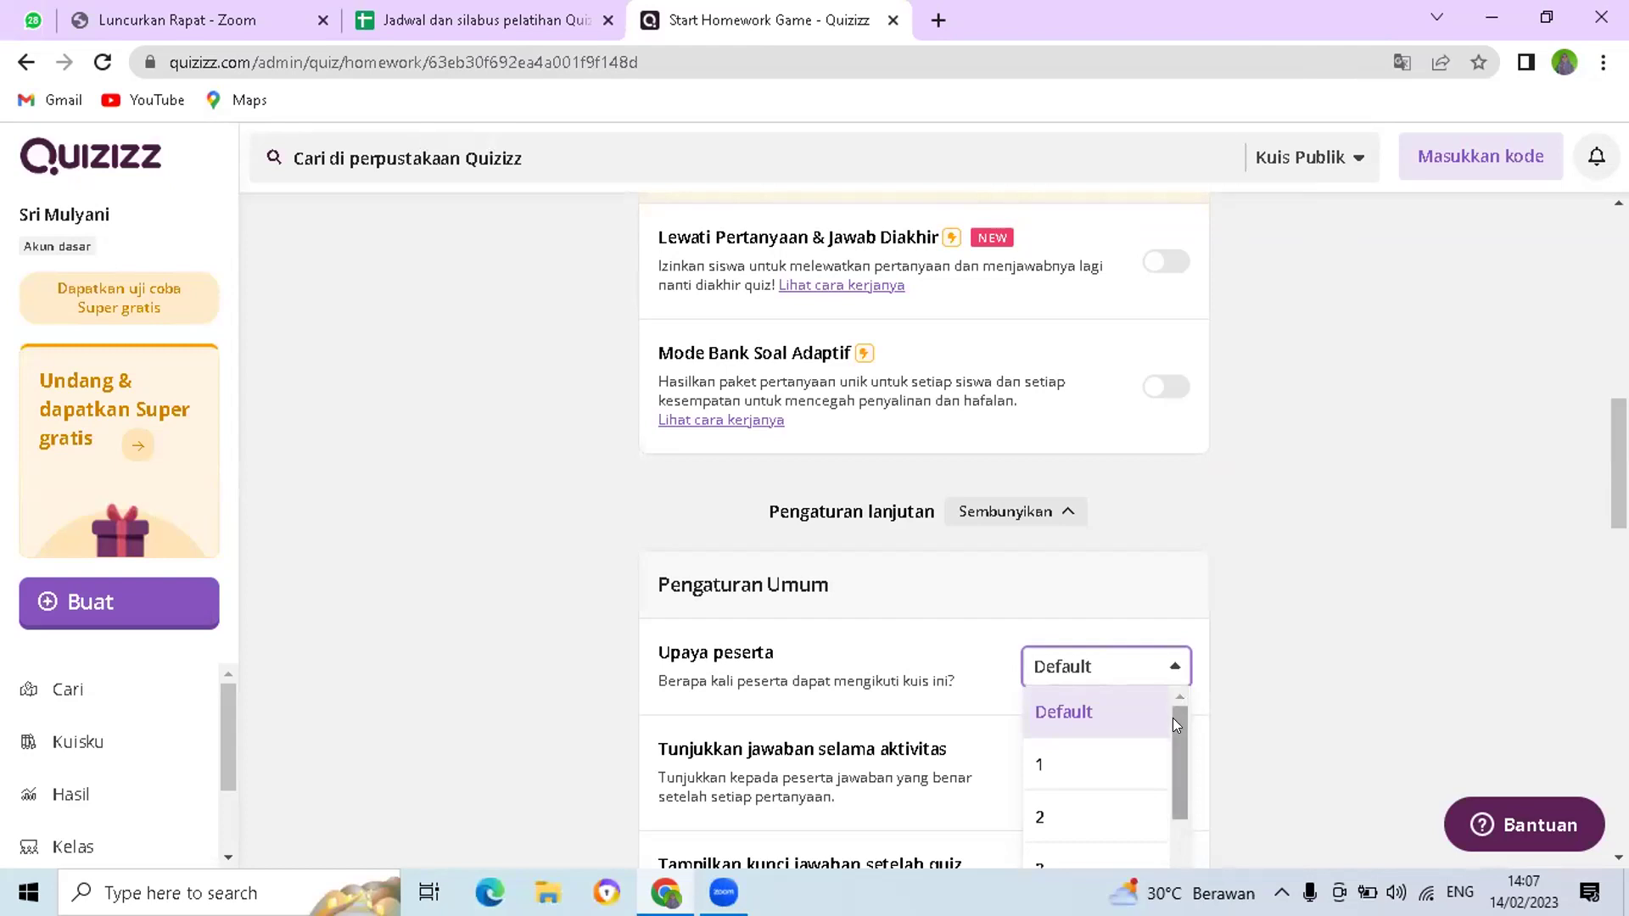
mouse_move(1173, 718)
left_mouse_down()
mouse_move(1192, 809)
mouse_move(1174, 698)
left_mouse_up()
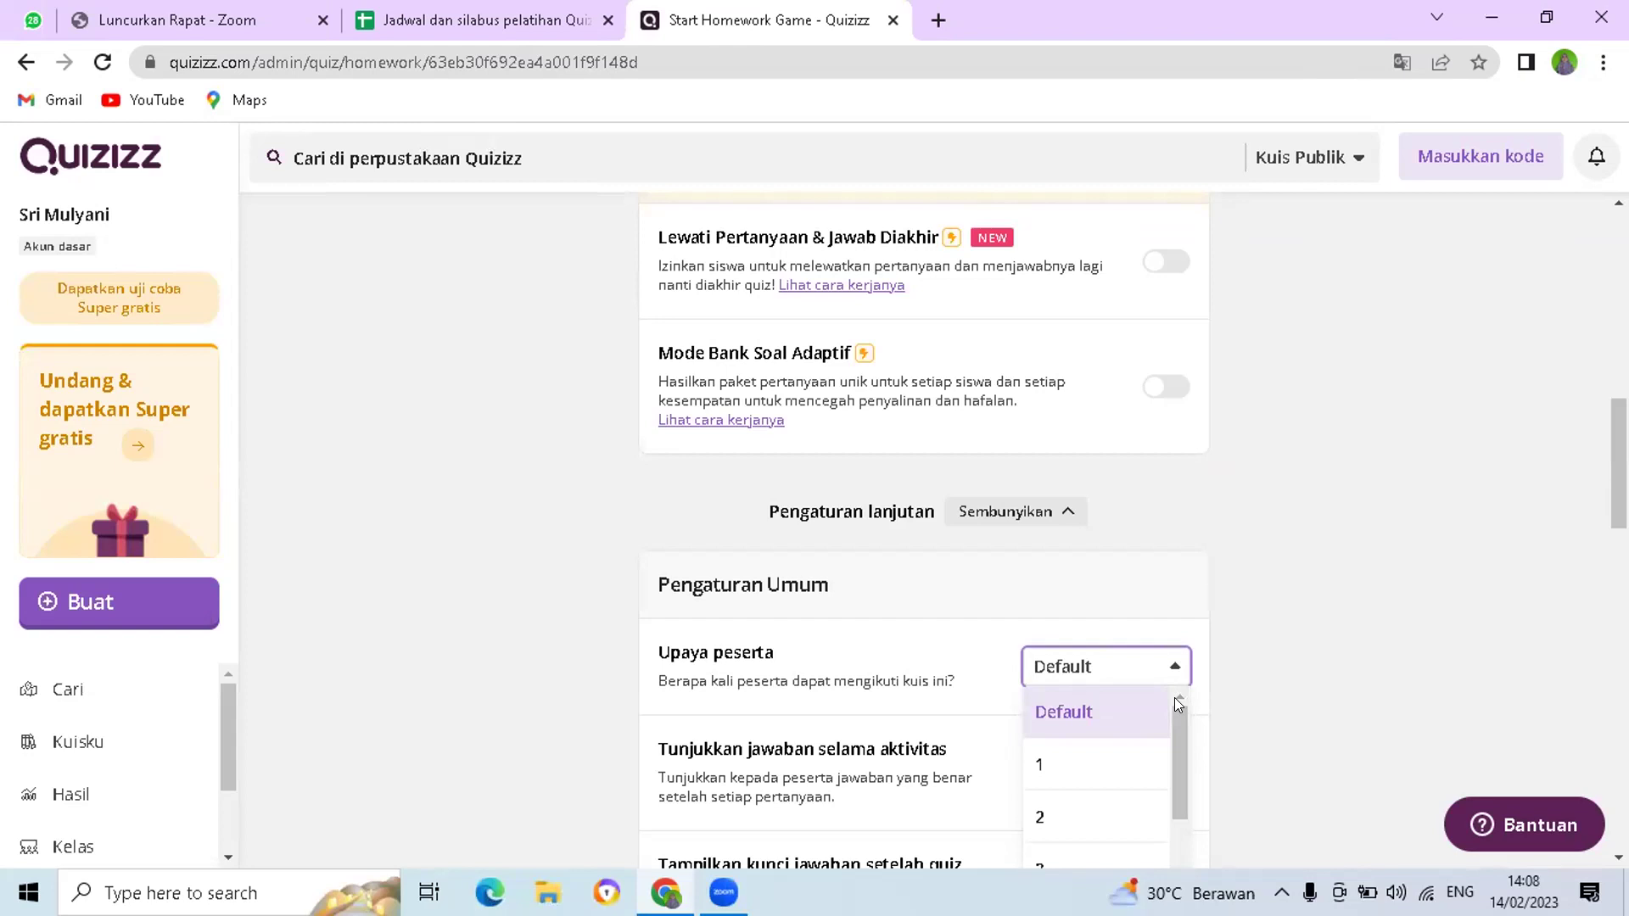
left_click_drag(1620, 467, 1619, 551)
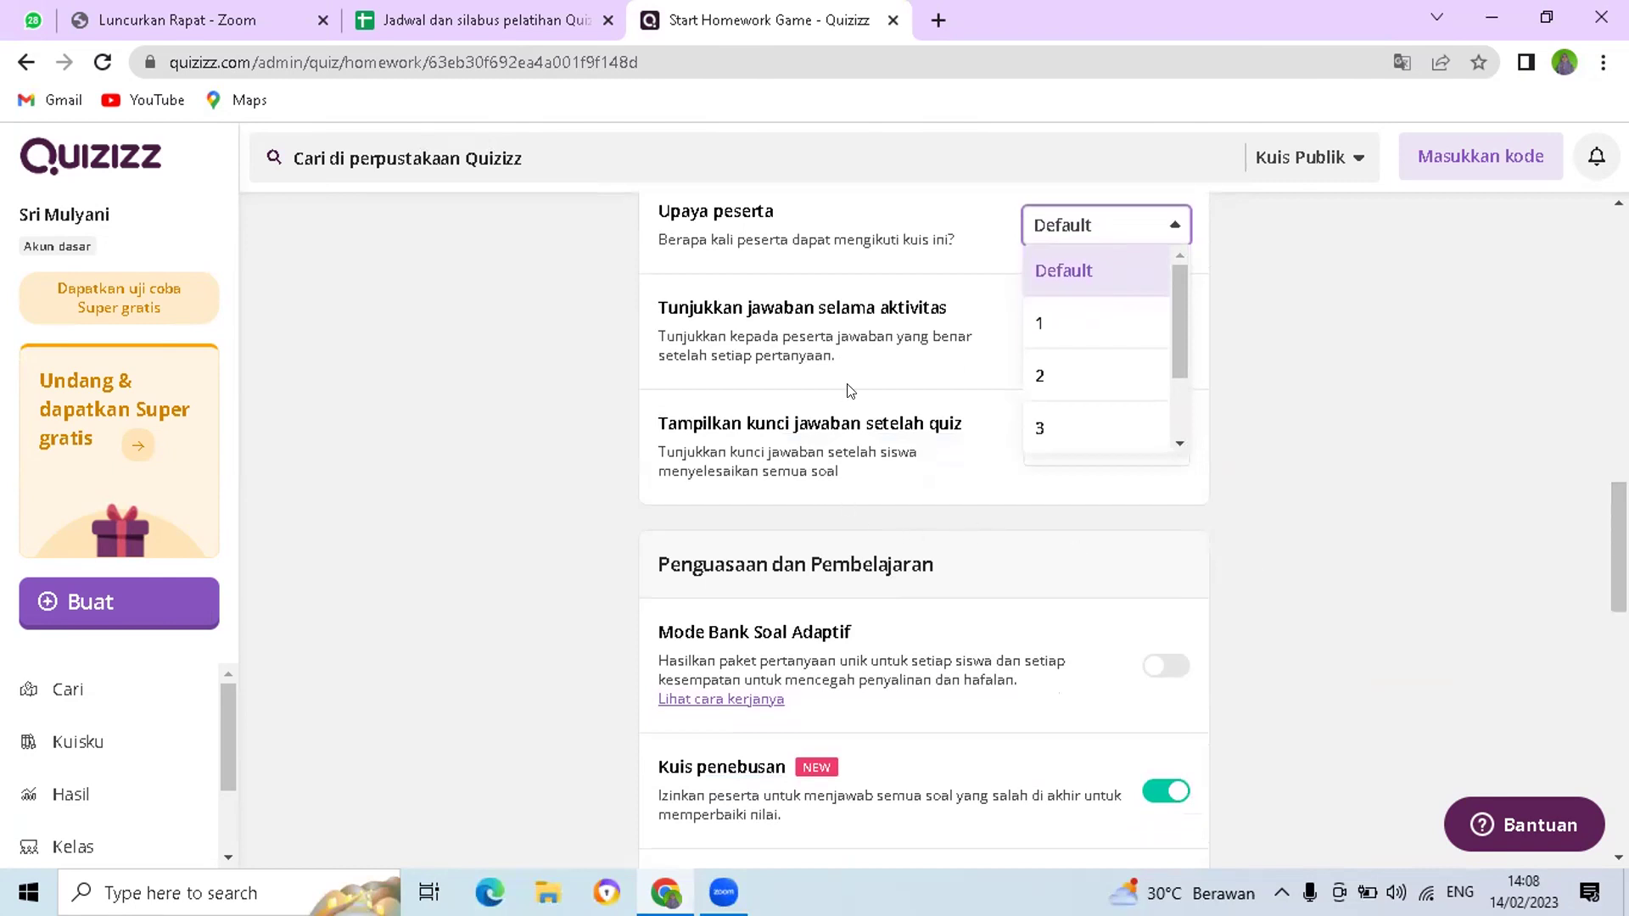
left_click(871, 351)
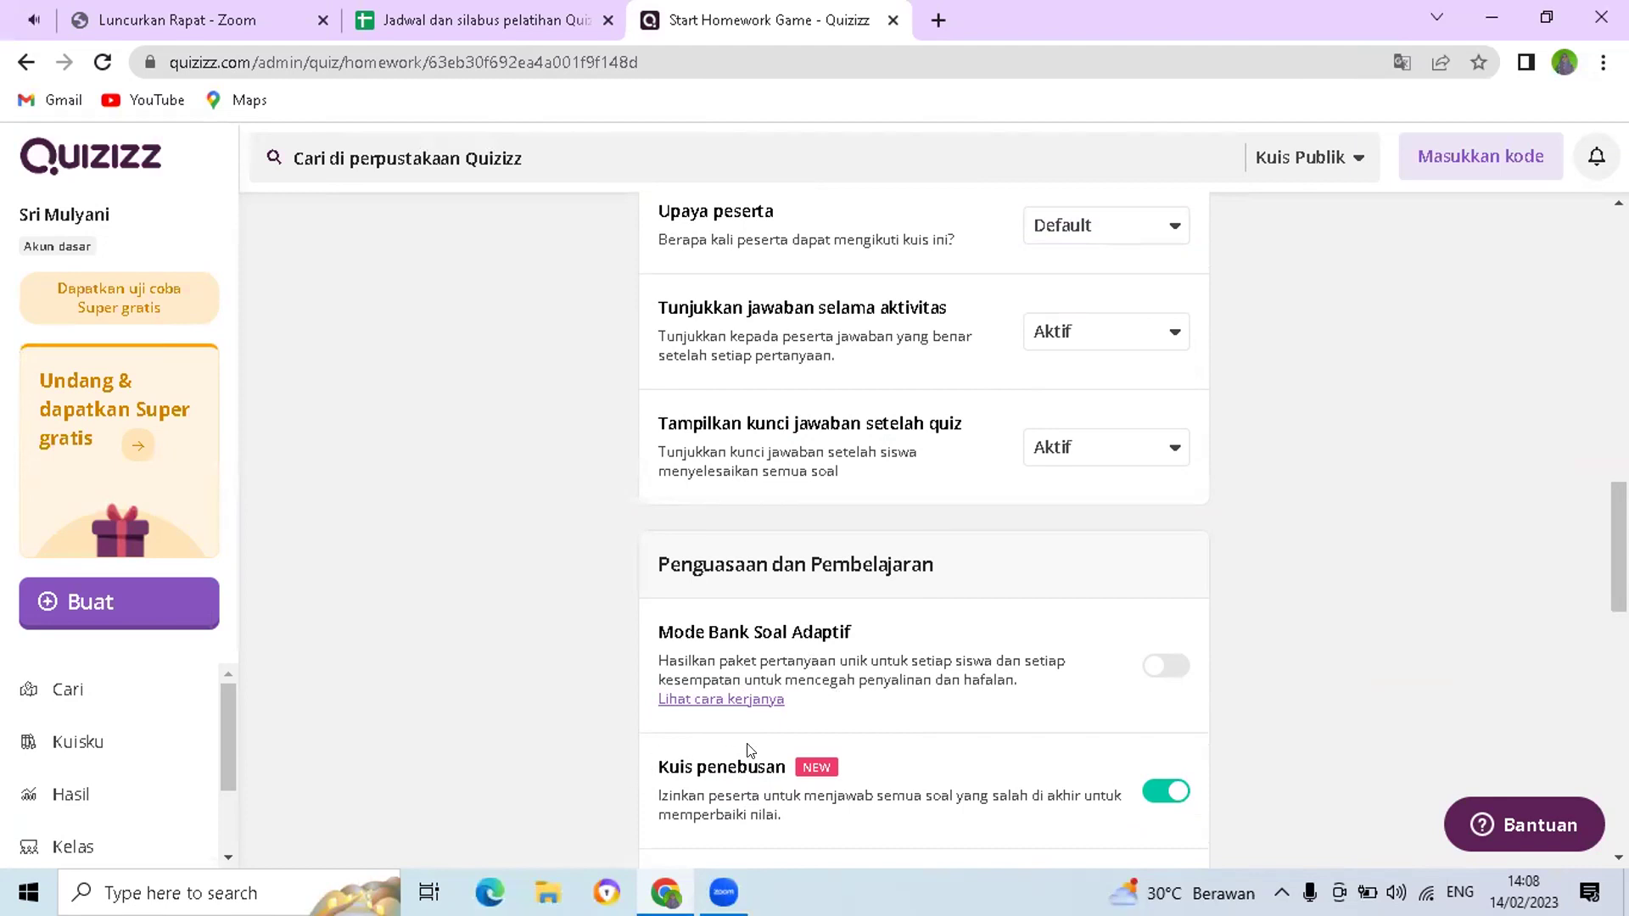
- Turn the Kuis penebusan option off and back on
left_click(1151, 796)
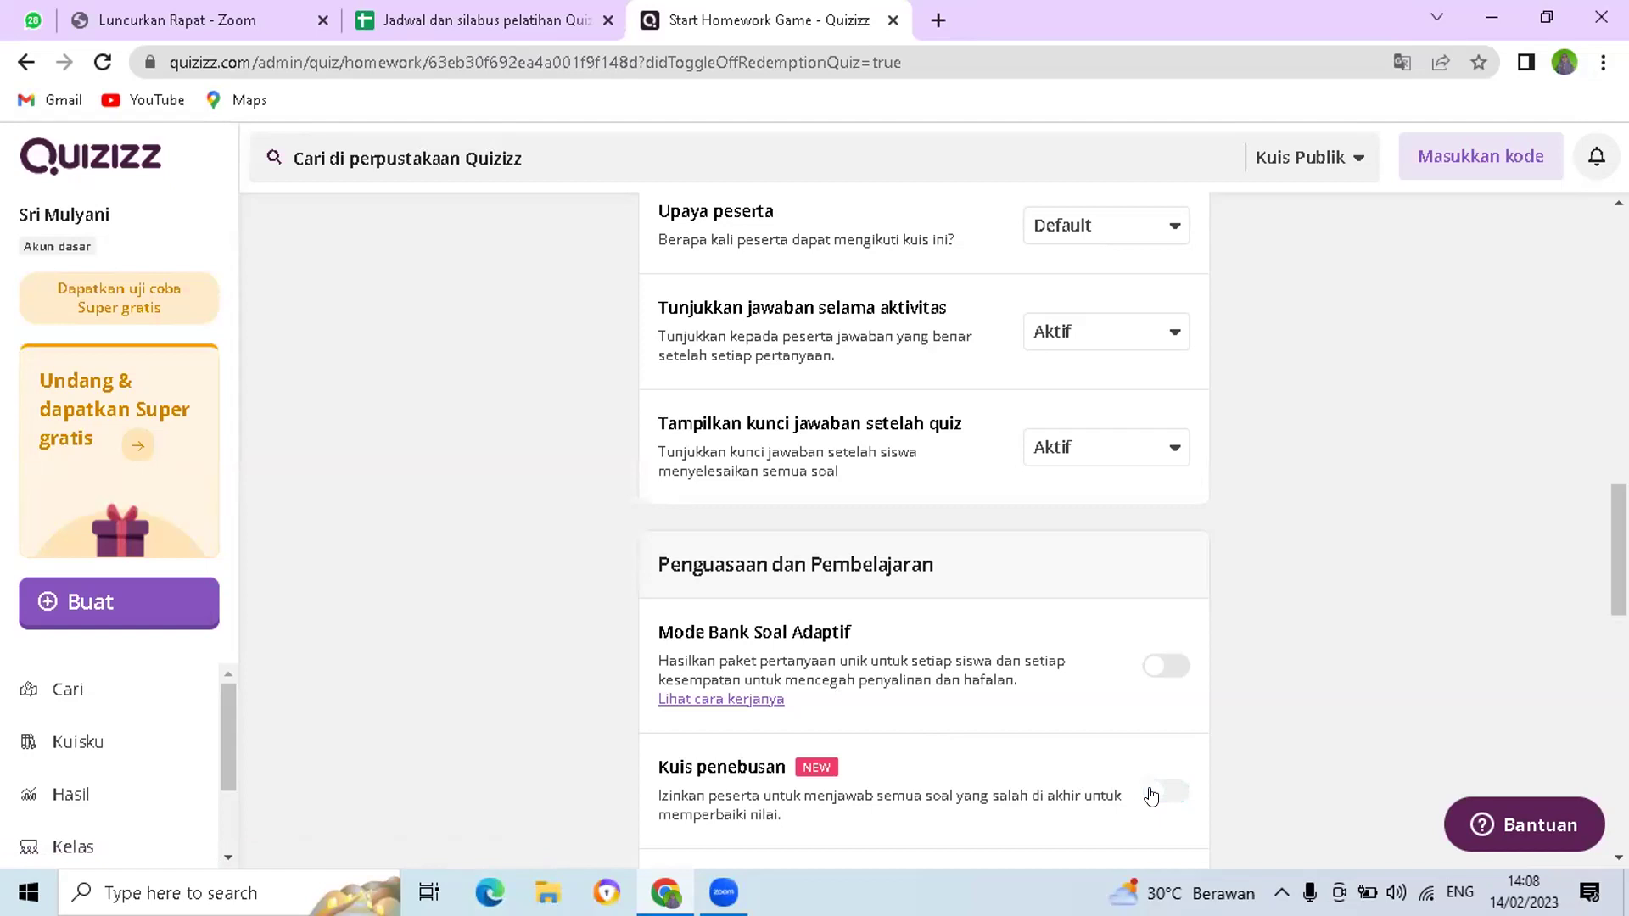
left_click(1175, 795)
- Review the remaining activity settings down to the meme options, and assign the quiz as homework
scroll(1619, 586, "down", 3)
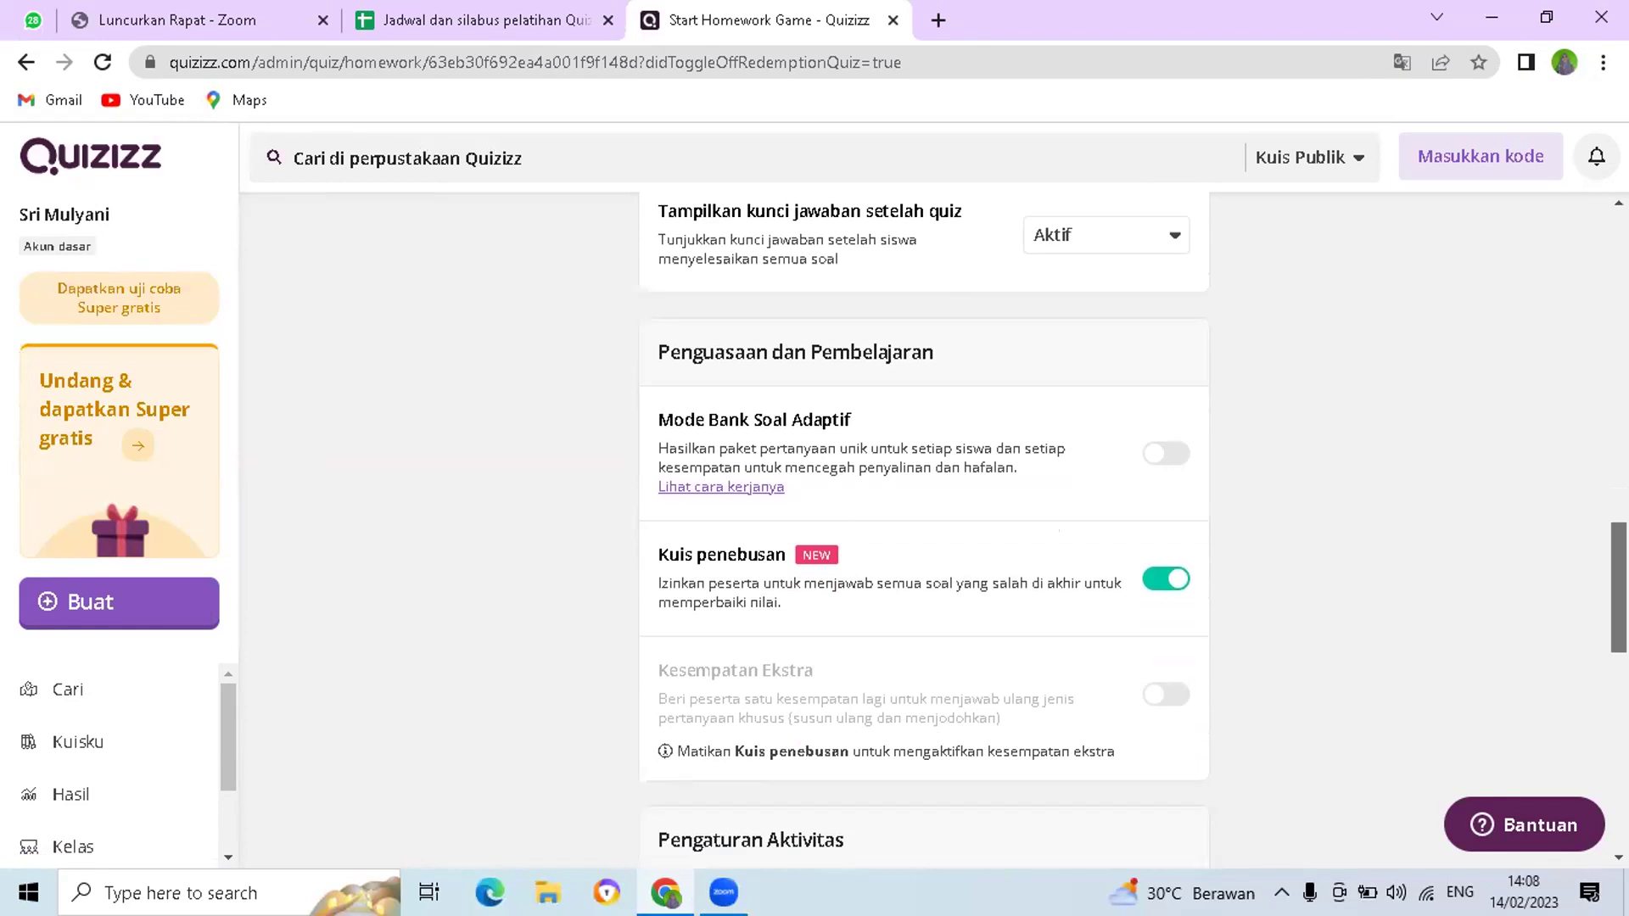
scroll(924, 530, "down", 1)
scroll(924, 530, "down", 1)
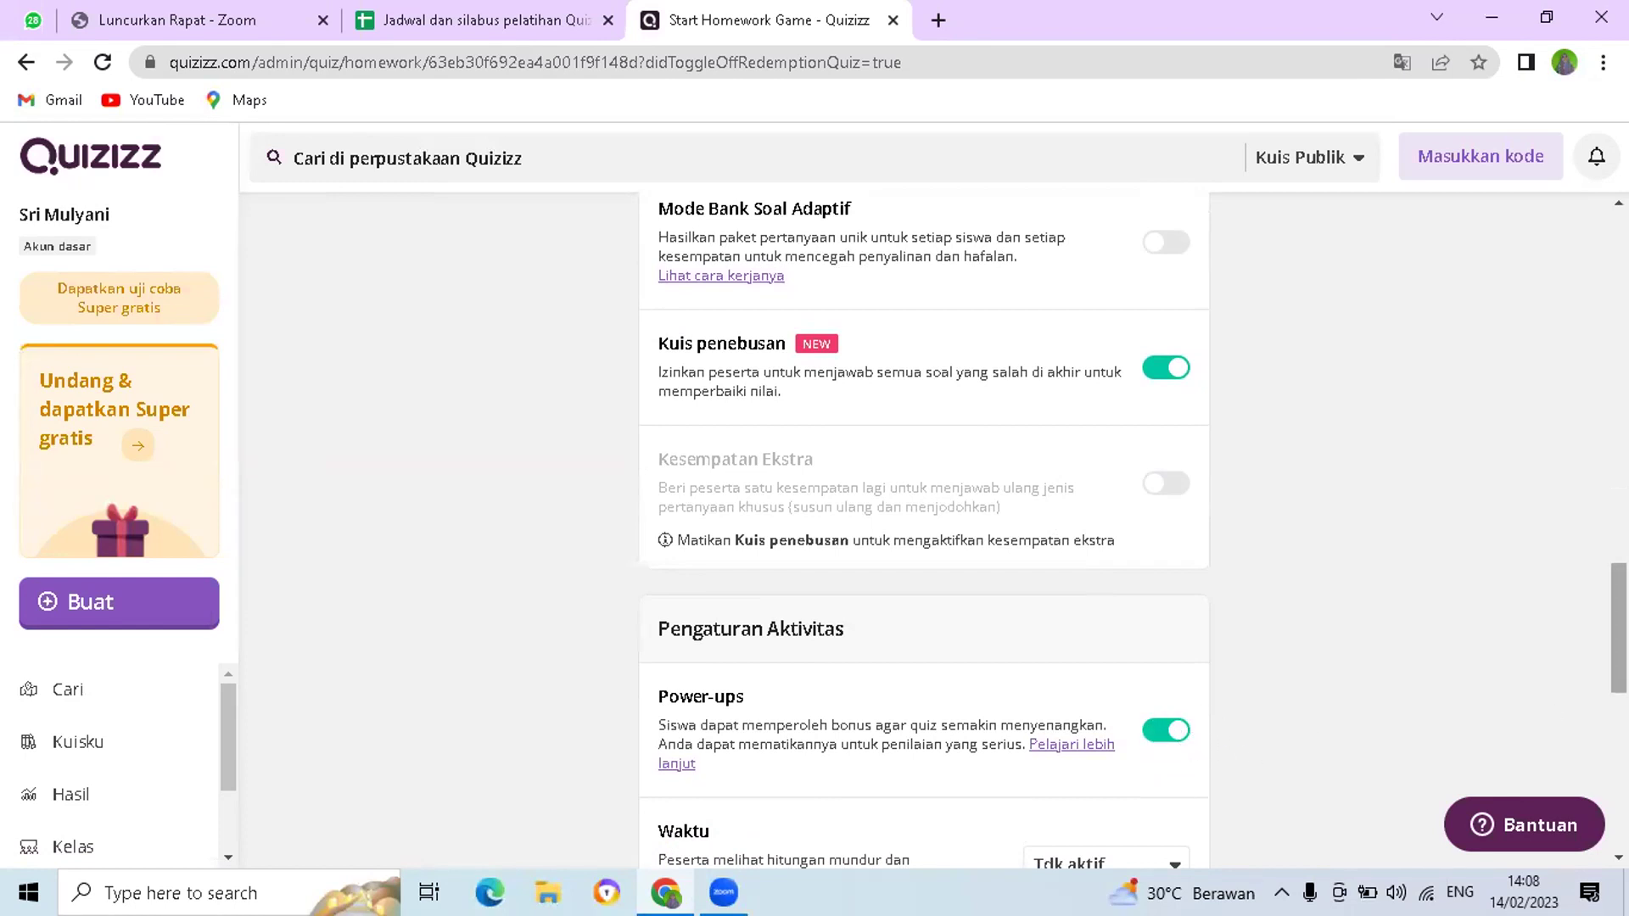
scroll(924, 535, "down", 4)
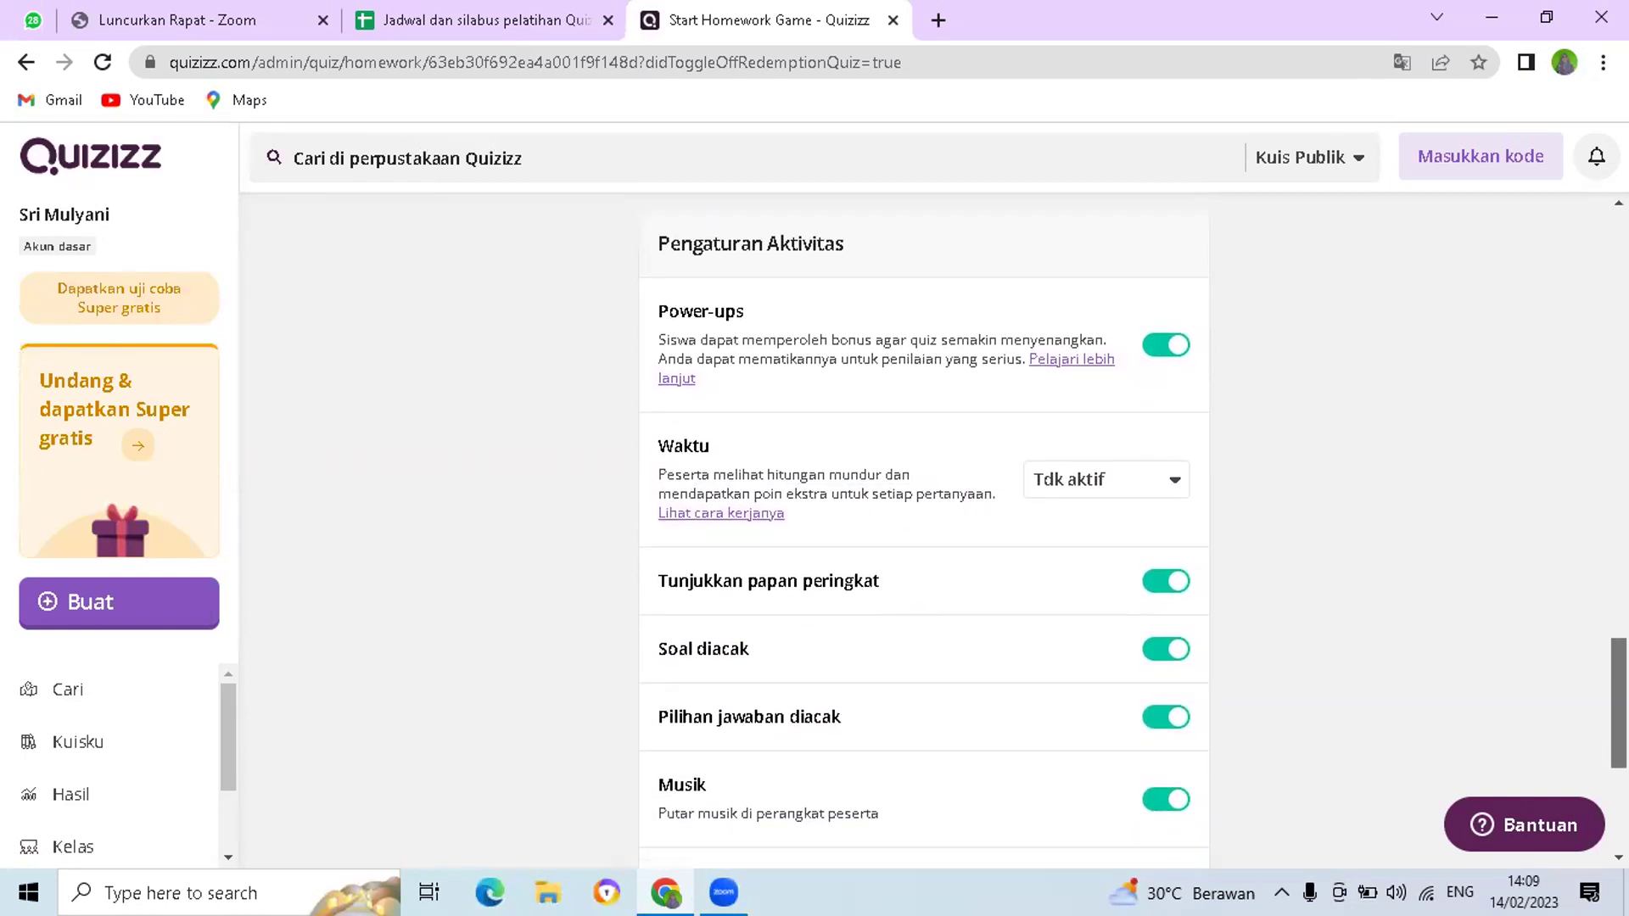
scroll(924, 530, "down", 3)
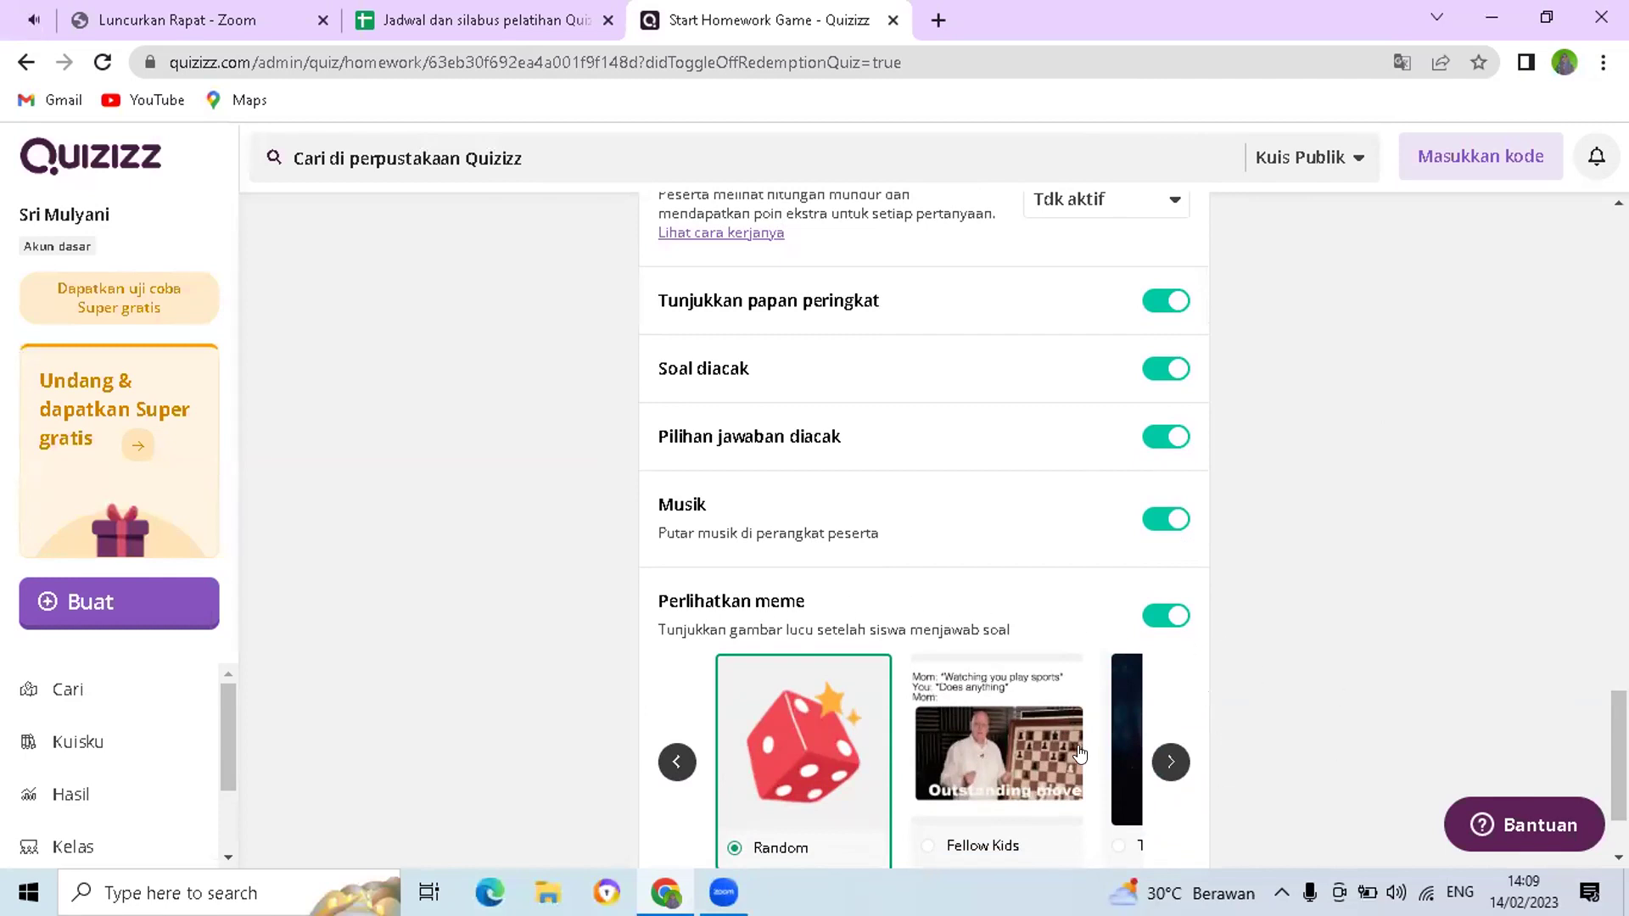
left_click_drag(1619, 755, 1575, 586)
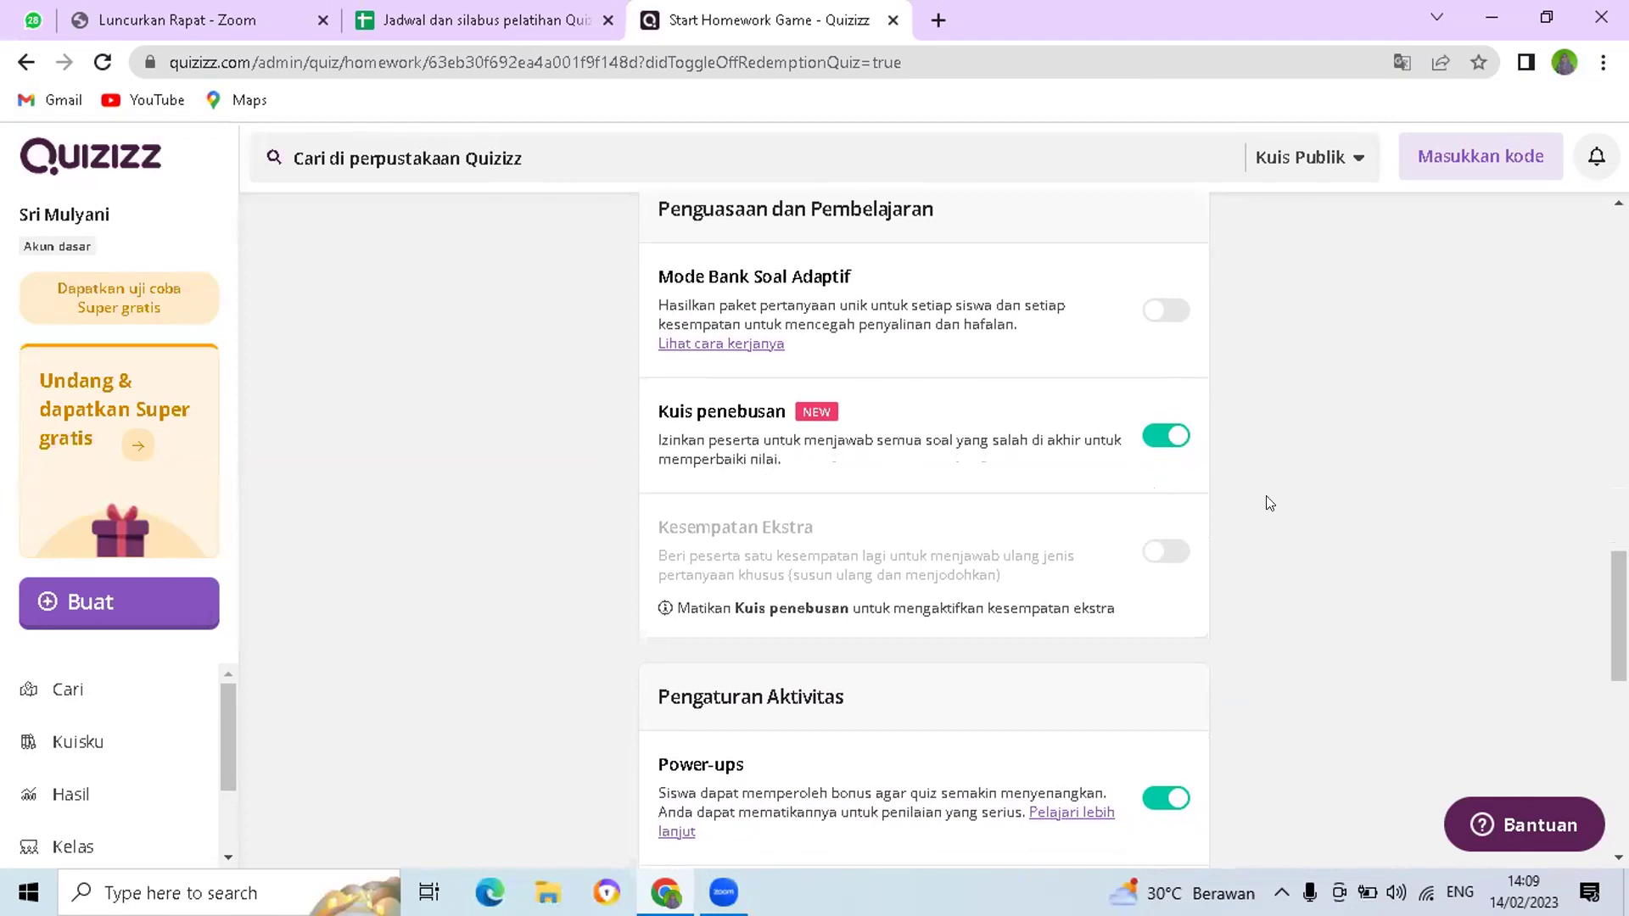
scroll(924, 526, "down", 10)
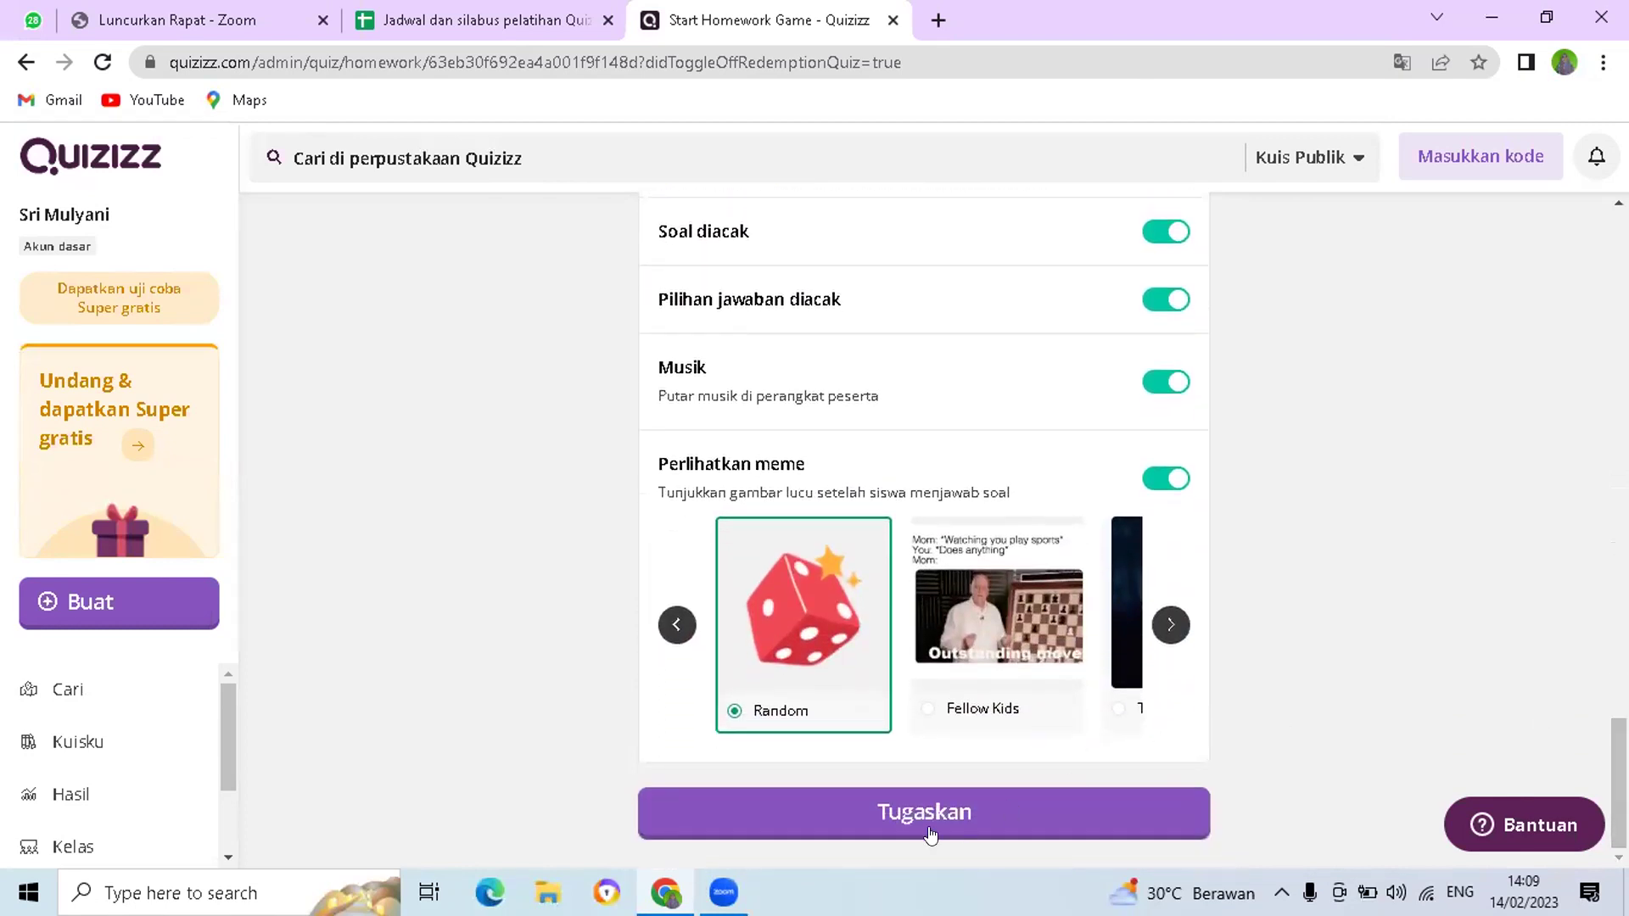
left_click(870, 828)
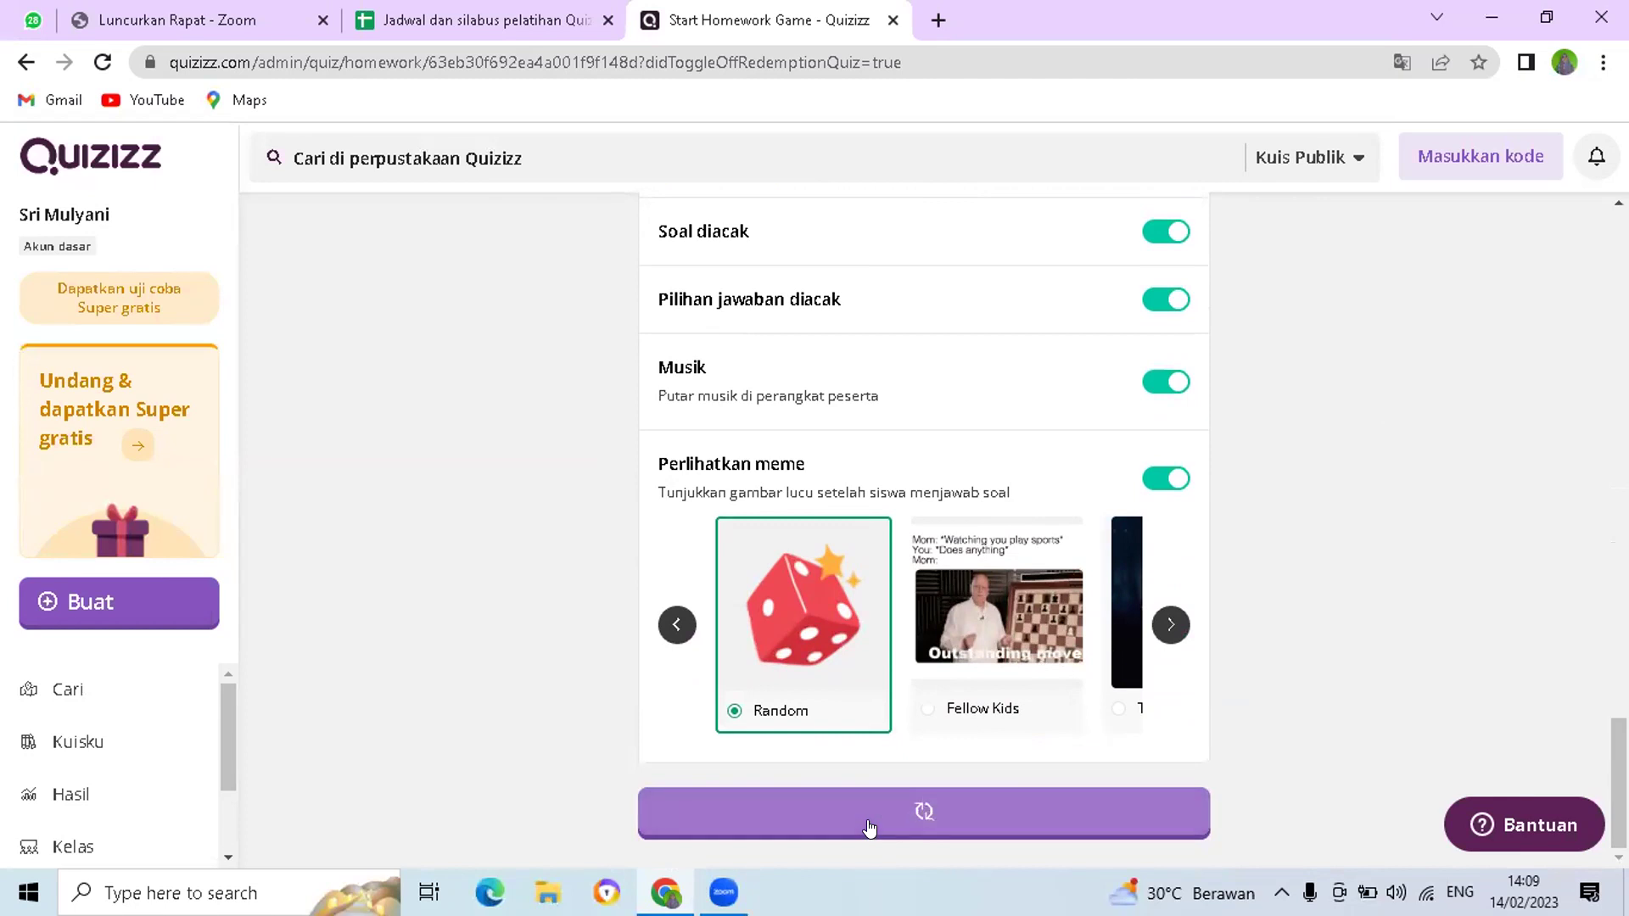
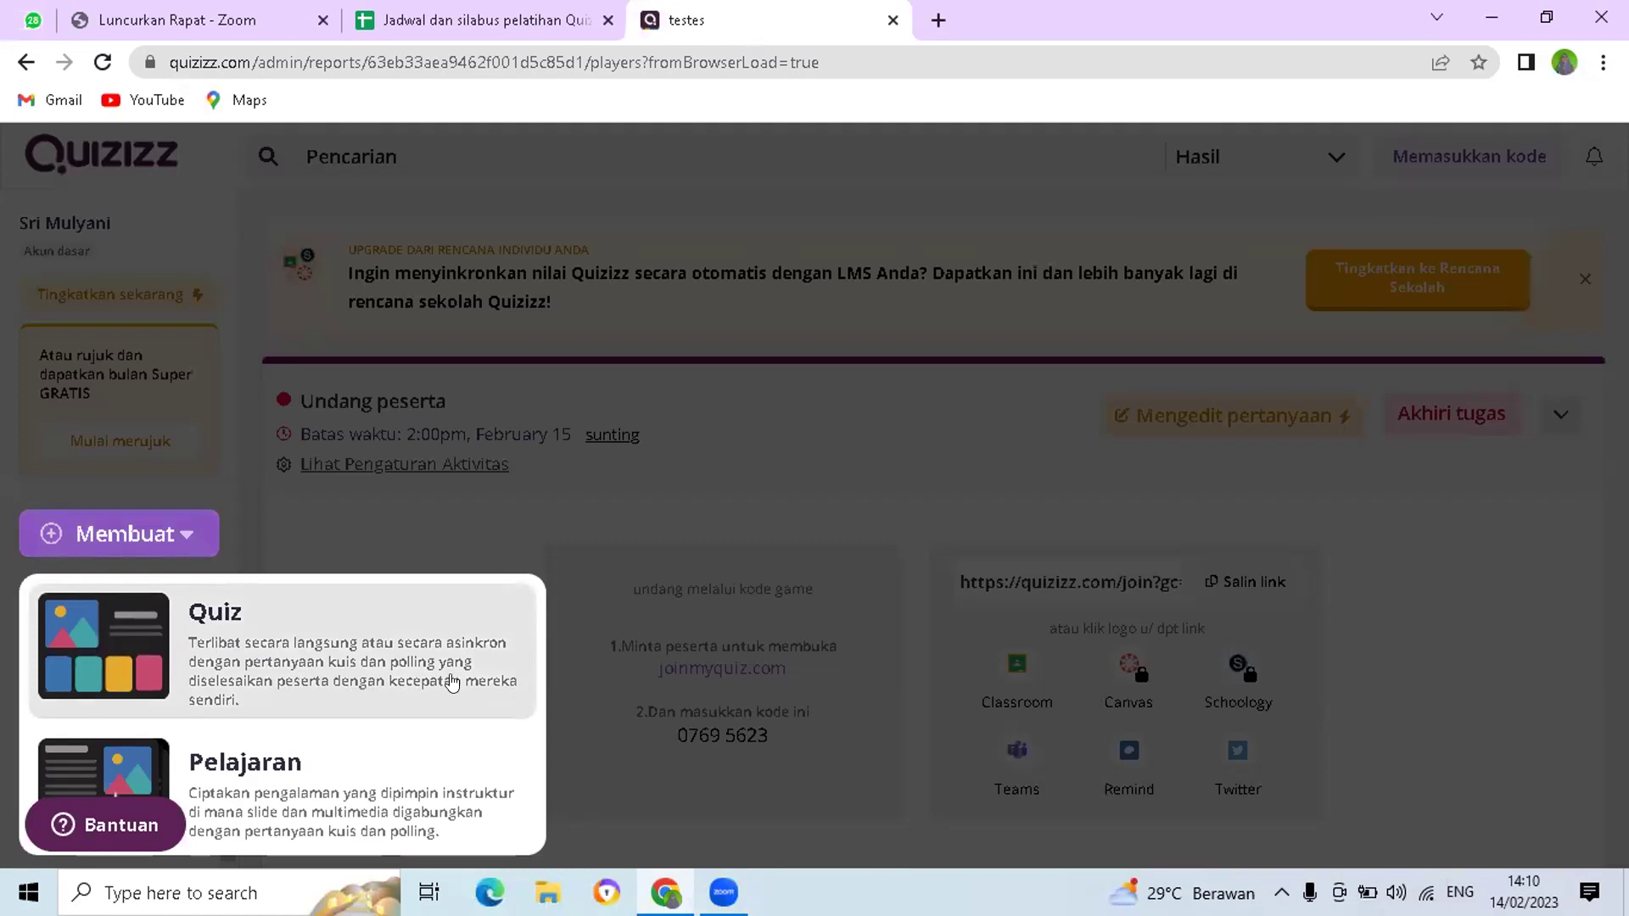
- Create a new quiz titled "kuiskuuu" with the subject Lainnya
left_click(224, 624)
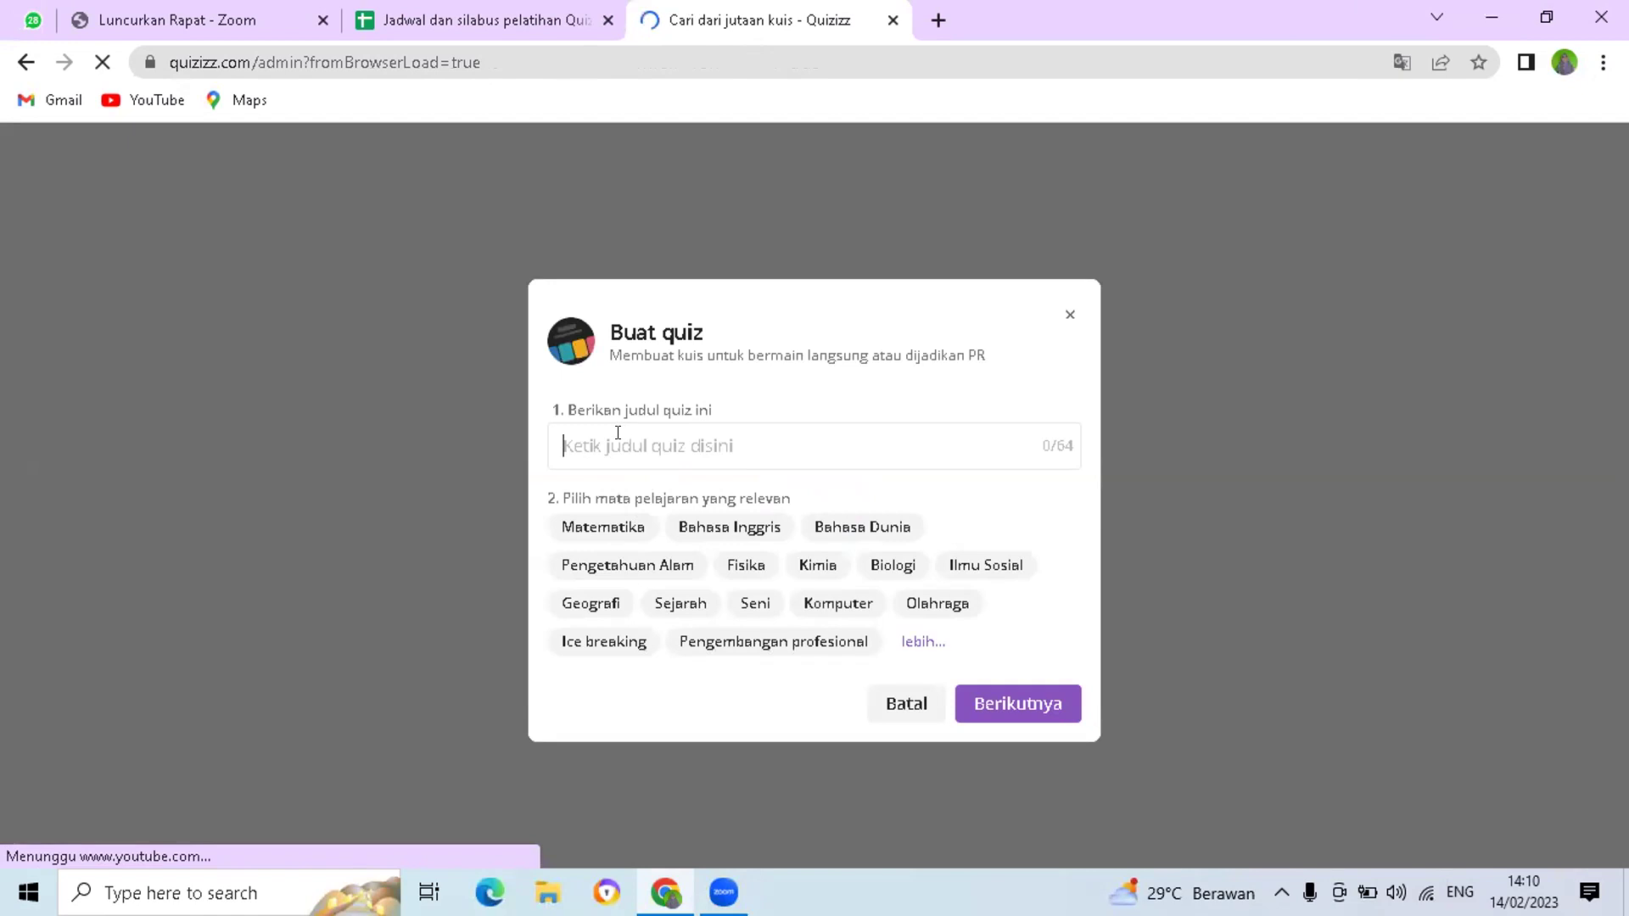
type("kuiskuuu")
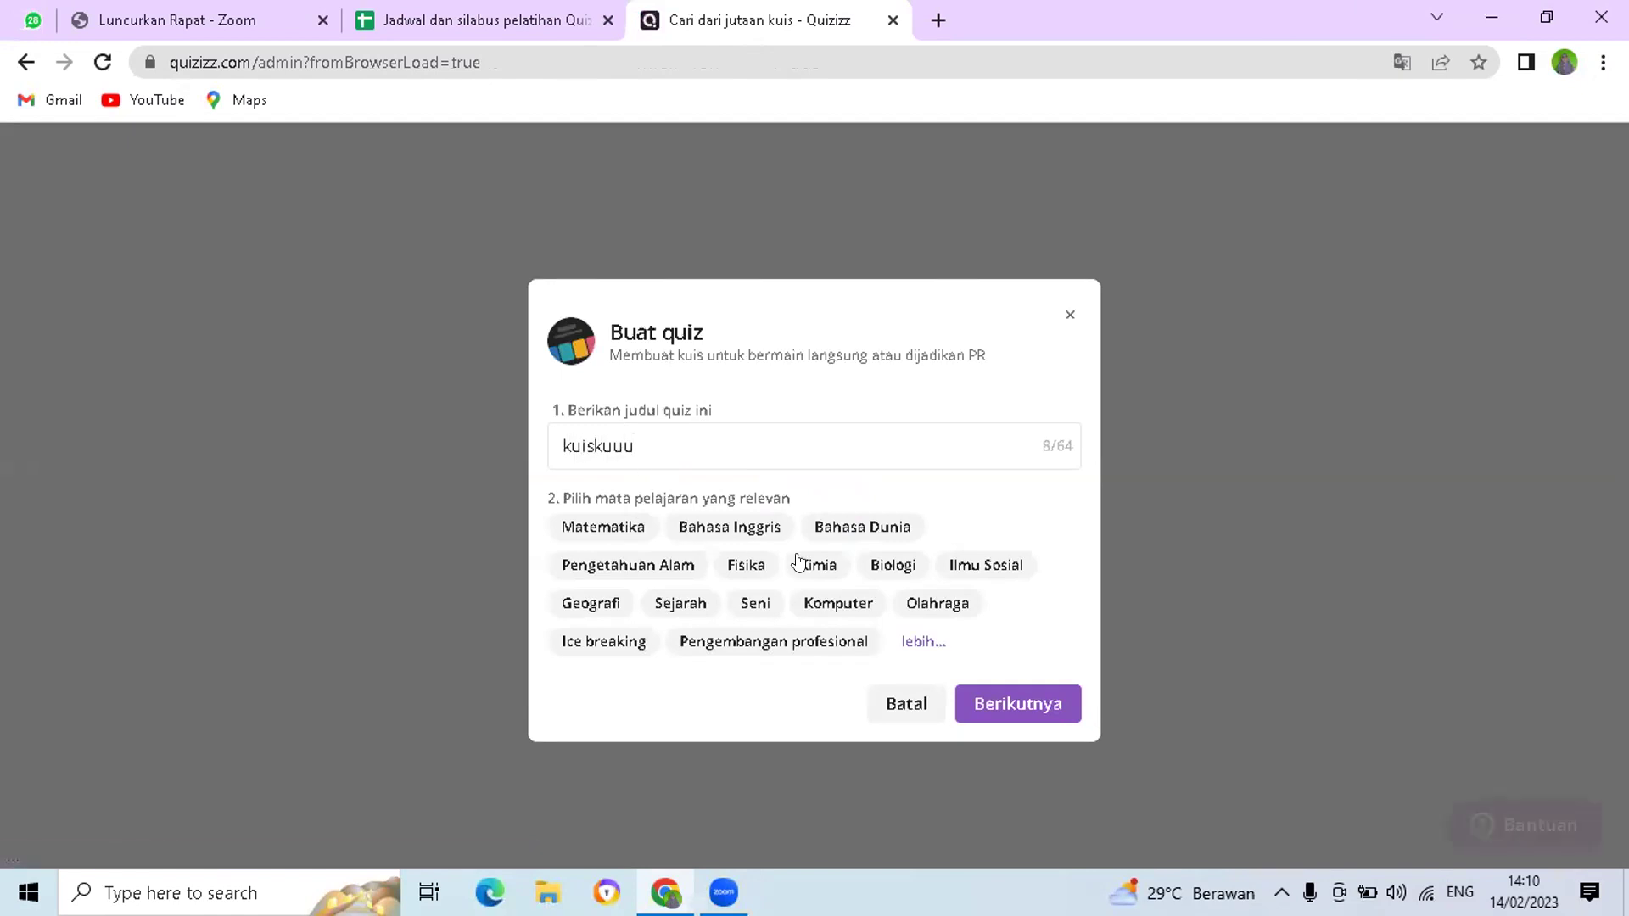
left_click(909, 642)
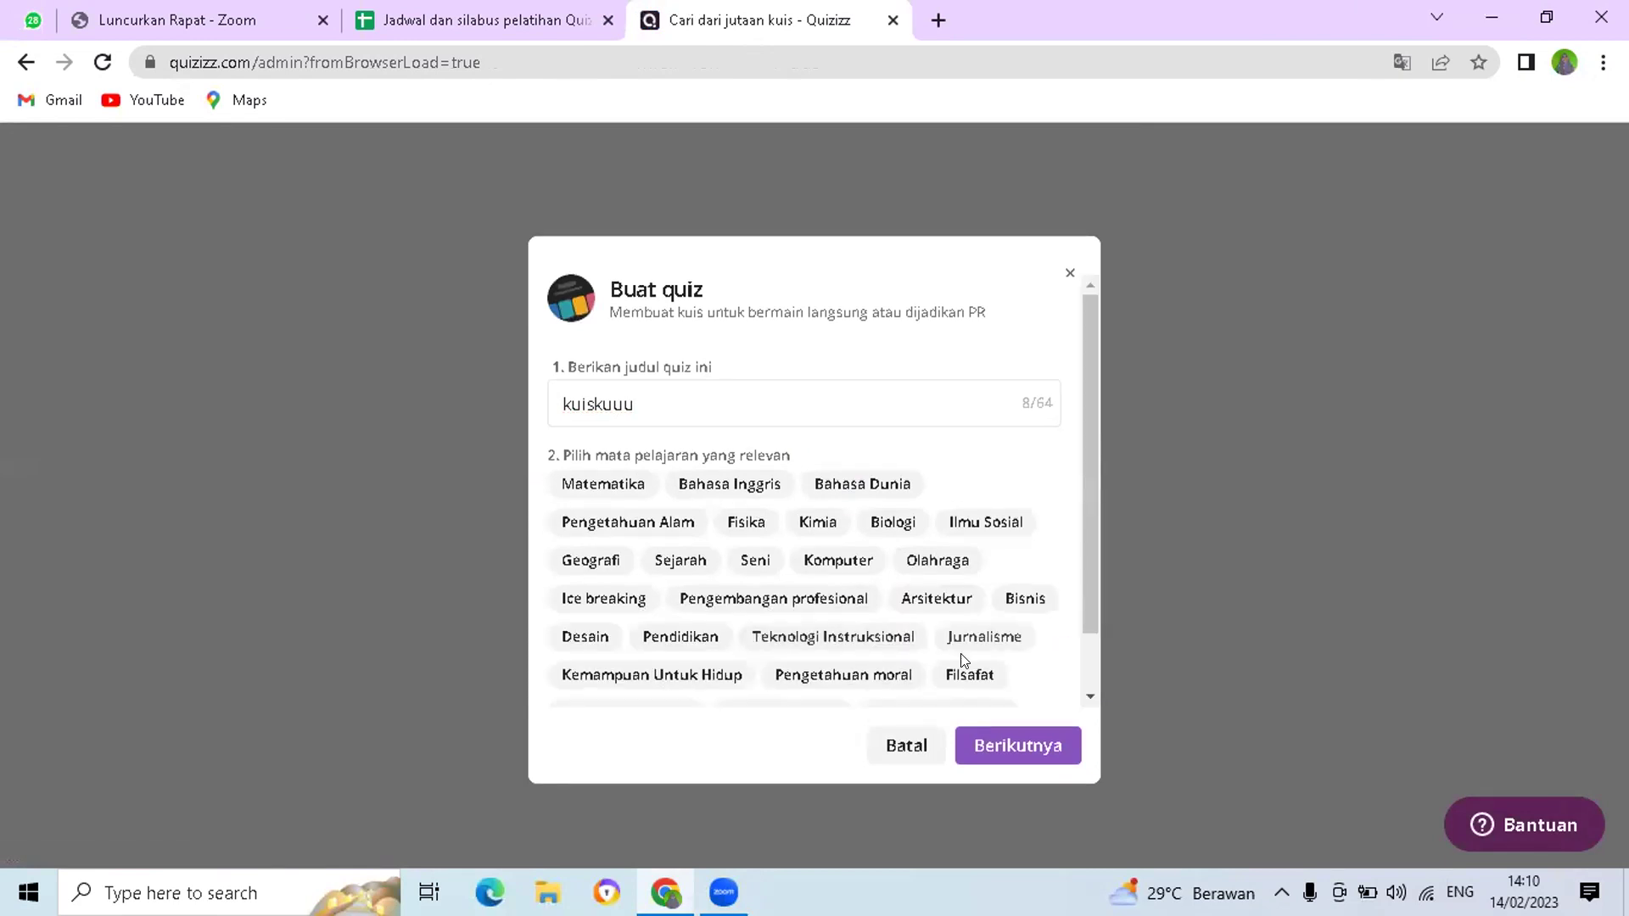
left_click_drag(1090, 578, 1095, 638)
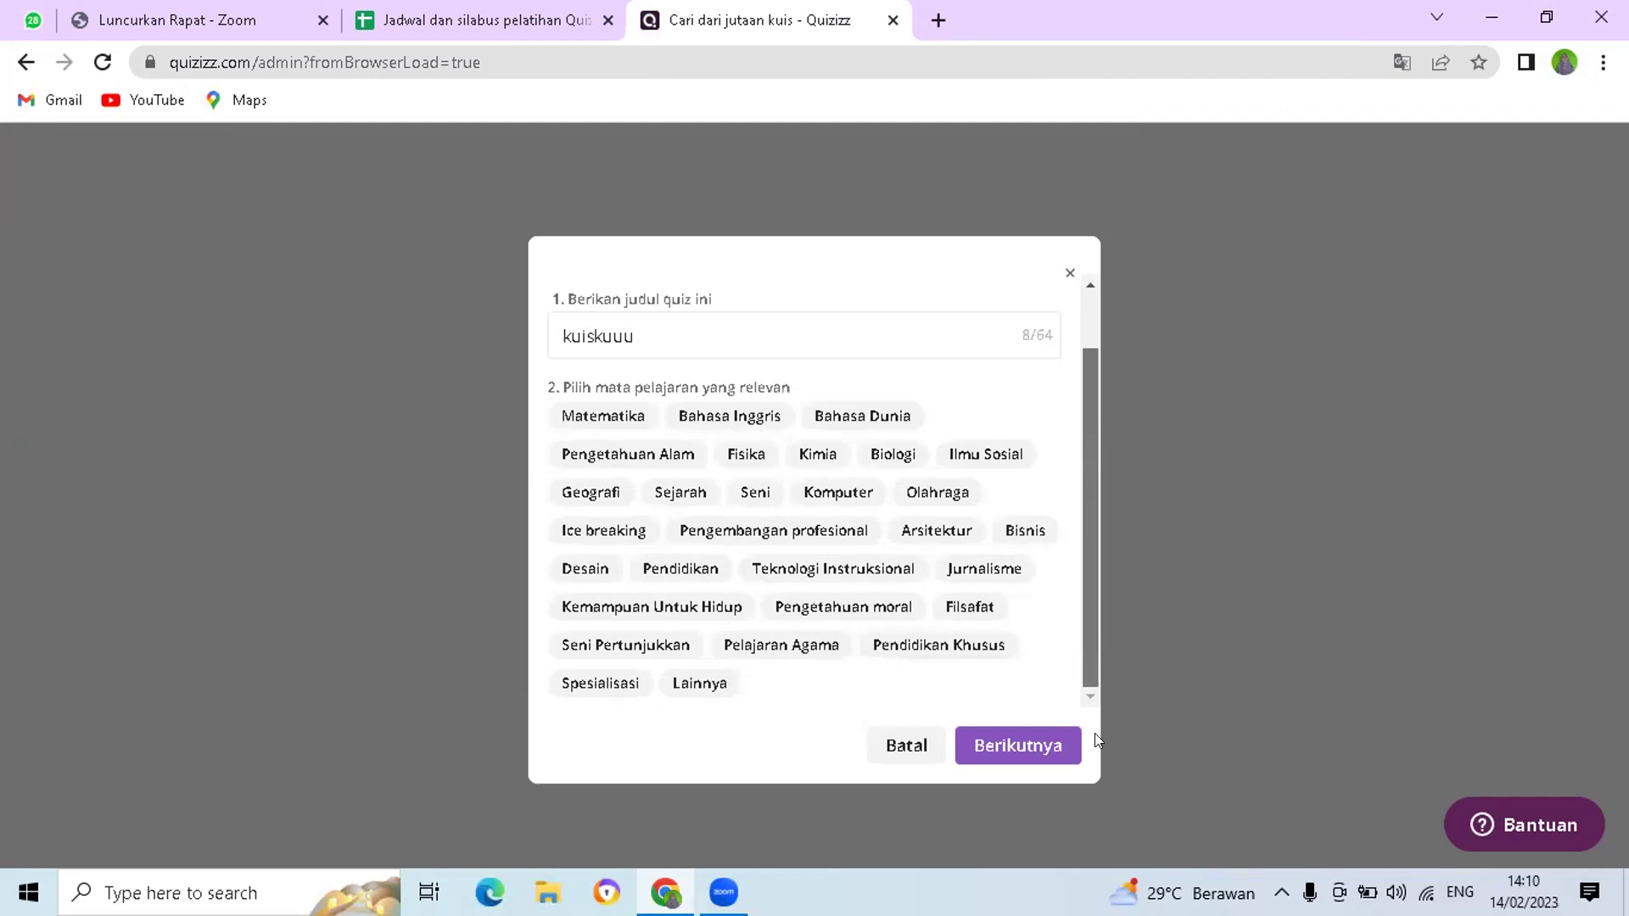
left_click(677, 694)
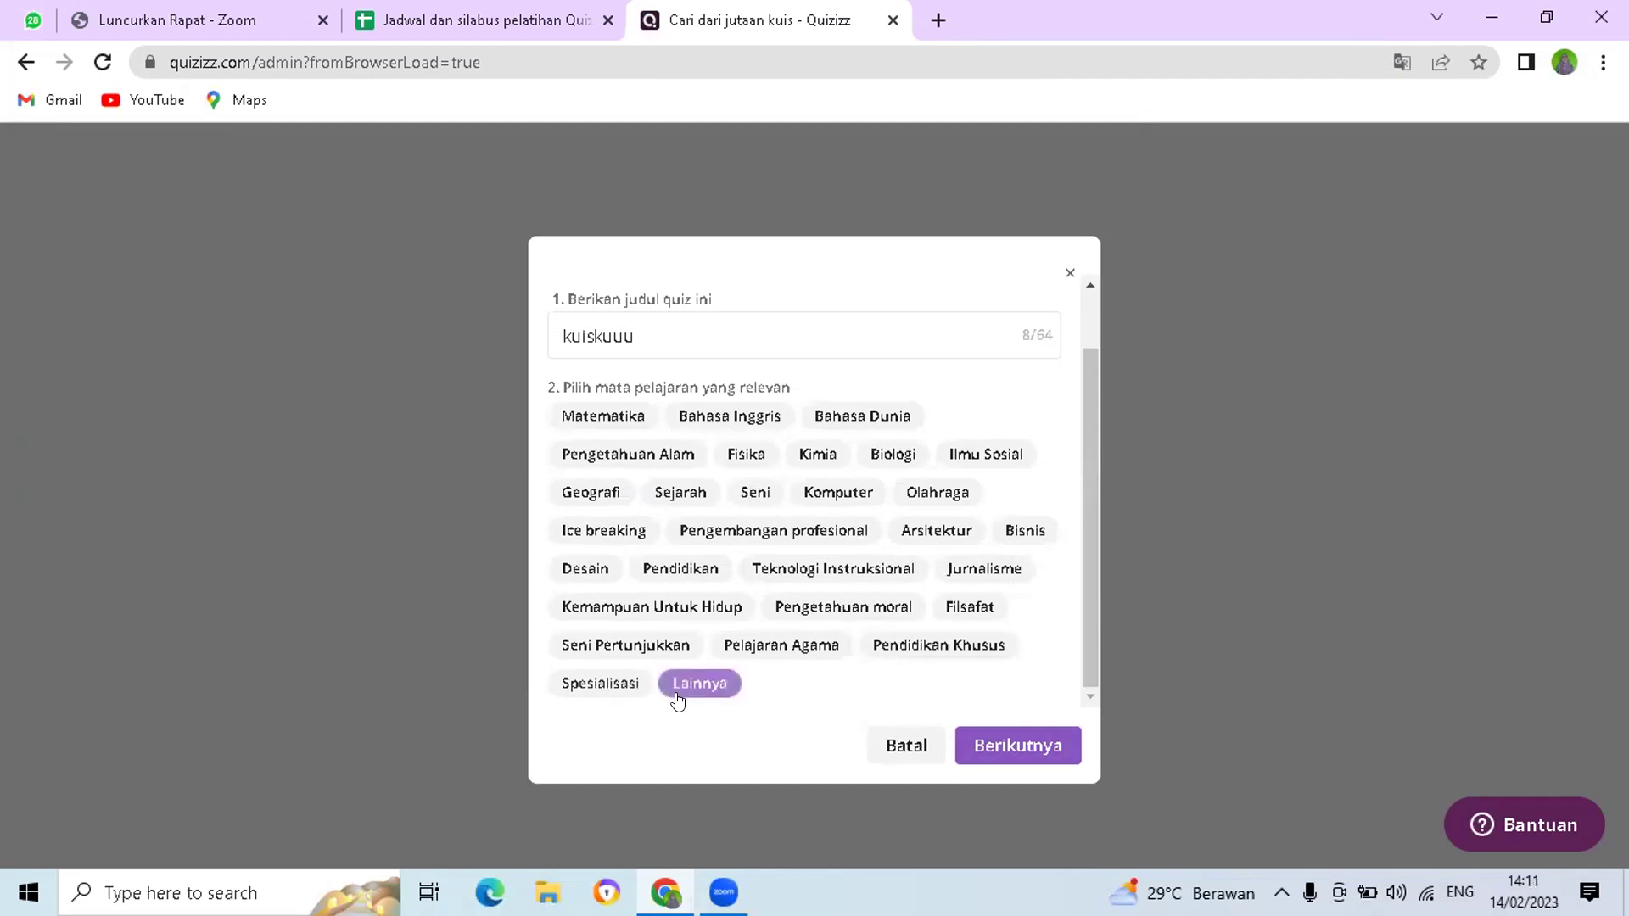
left_click(1020, 743)
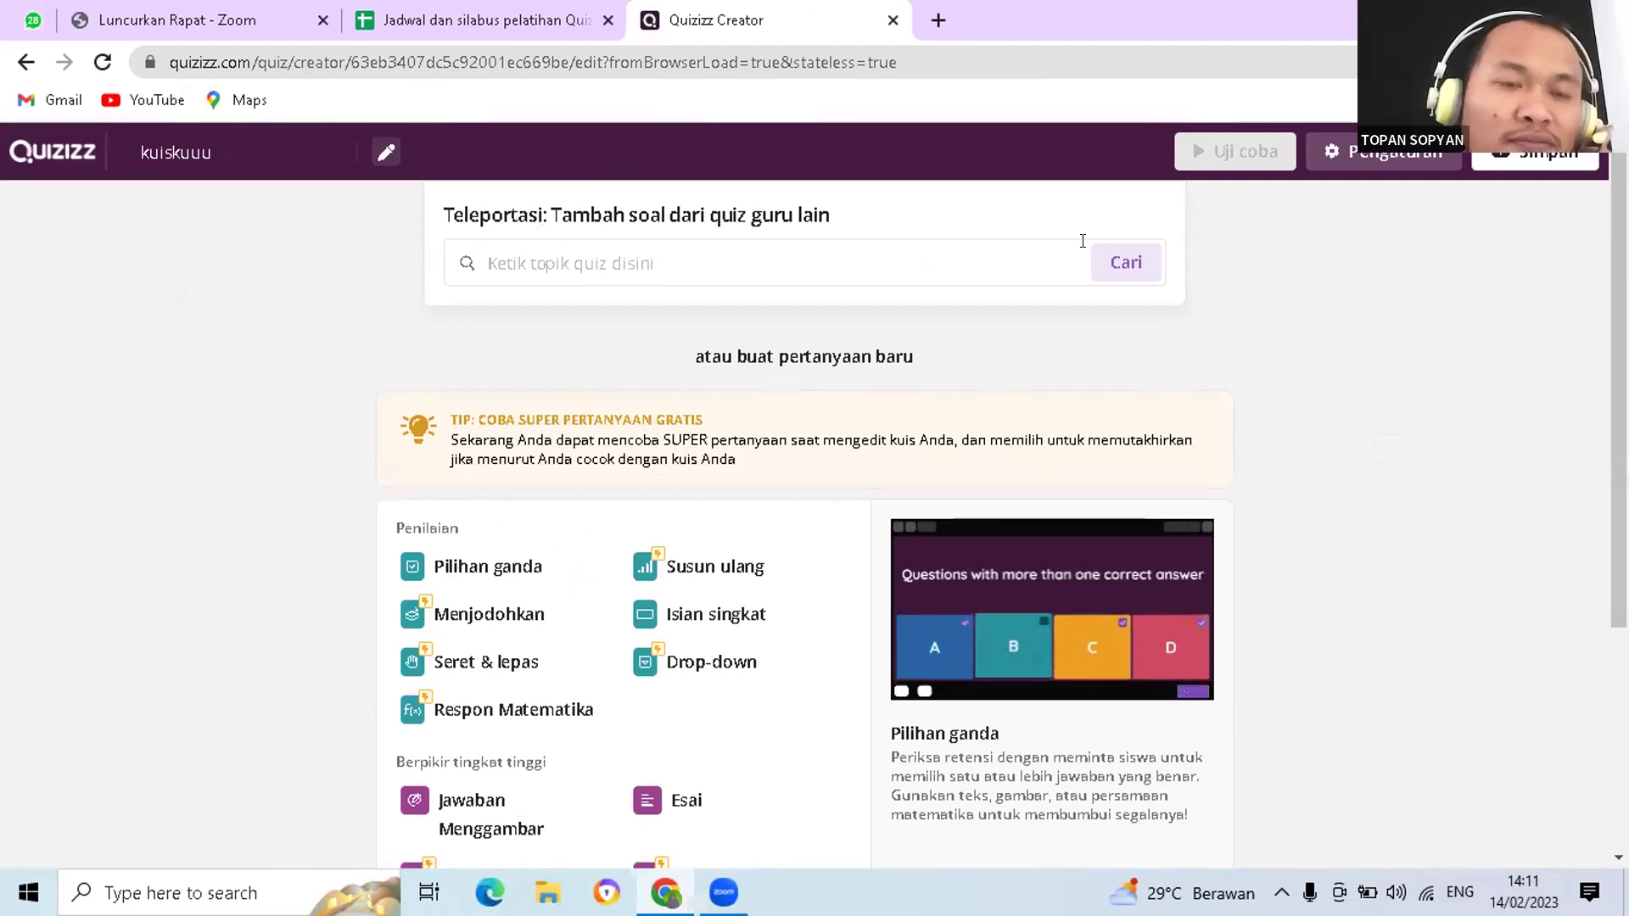
- Search other teachers' quizzes for questions to import, and filter the results to class 10th
left_click(1126, 262)
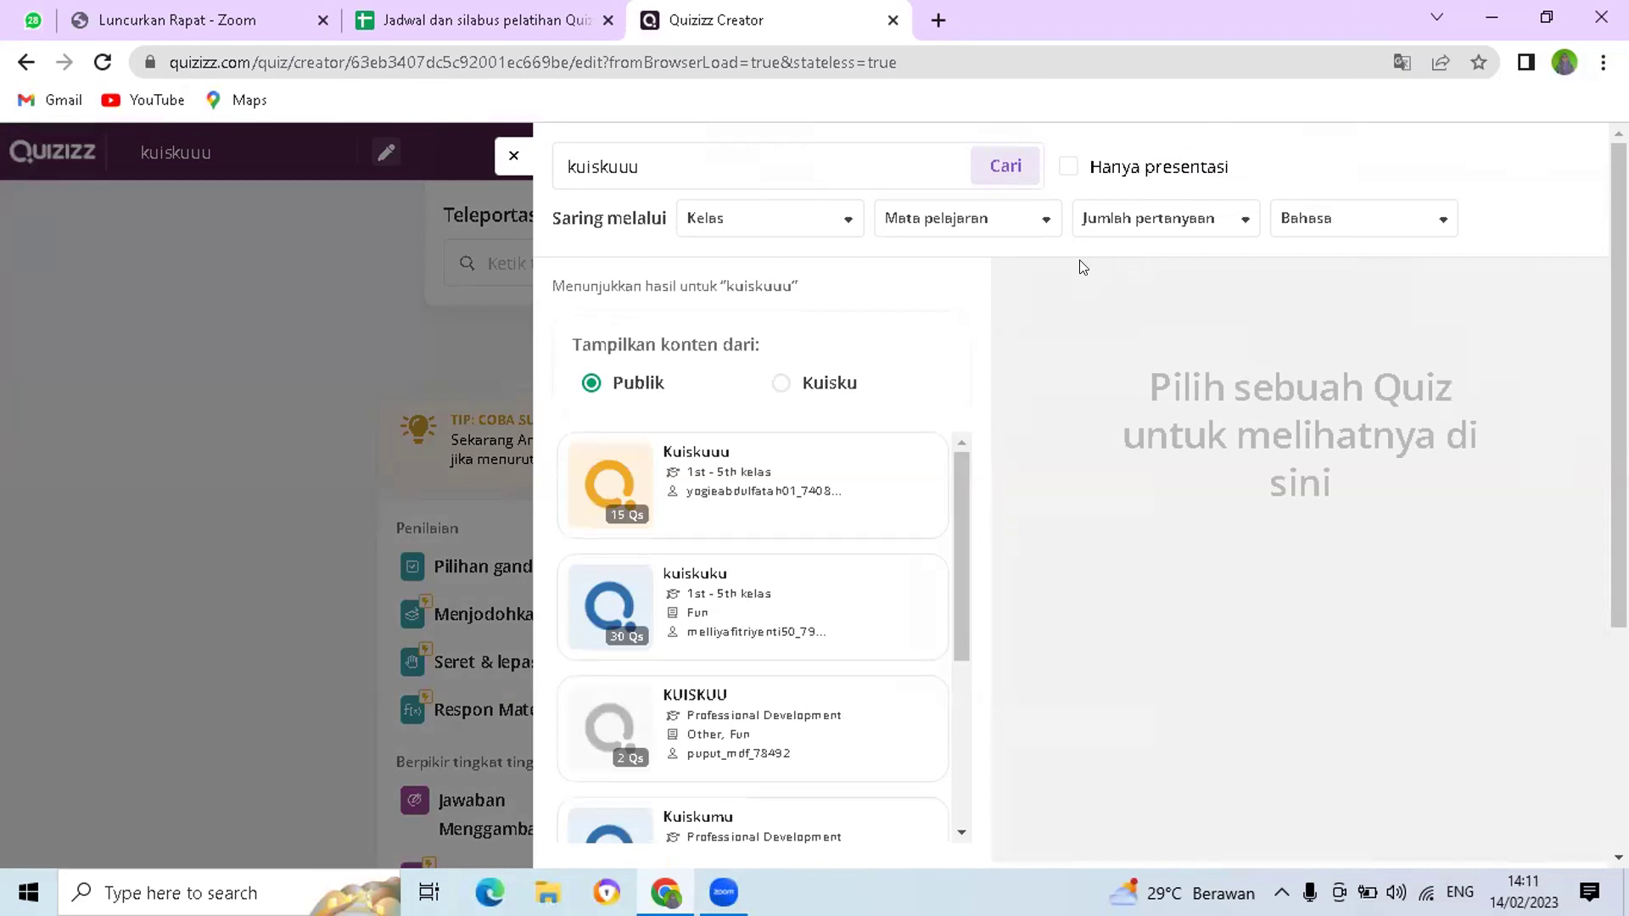
left_click(846, 222)
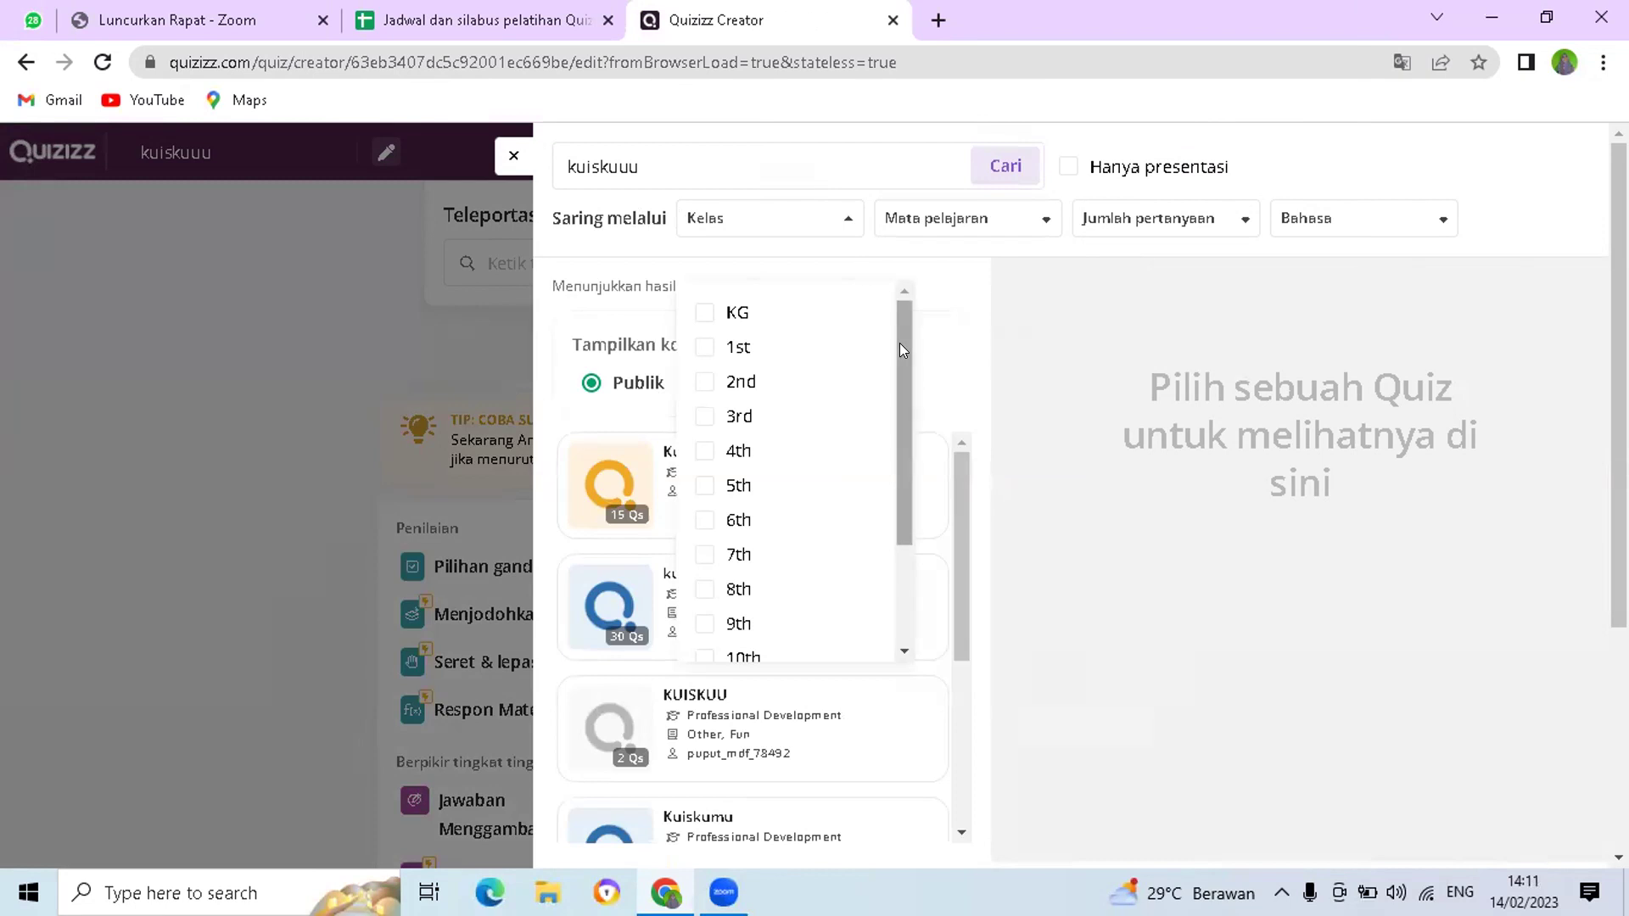
left_click_drag(900, 347, 902, 511)
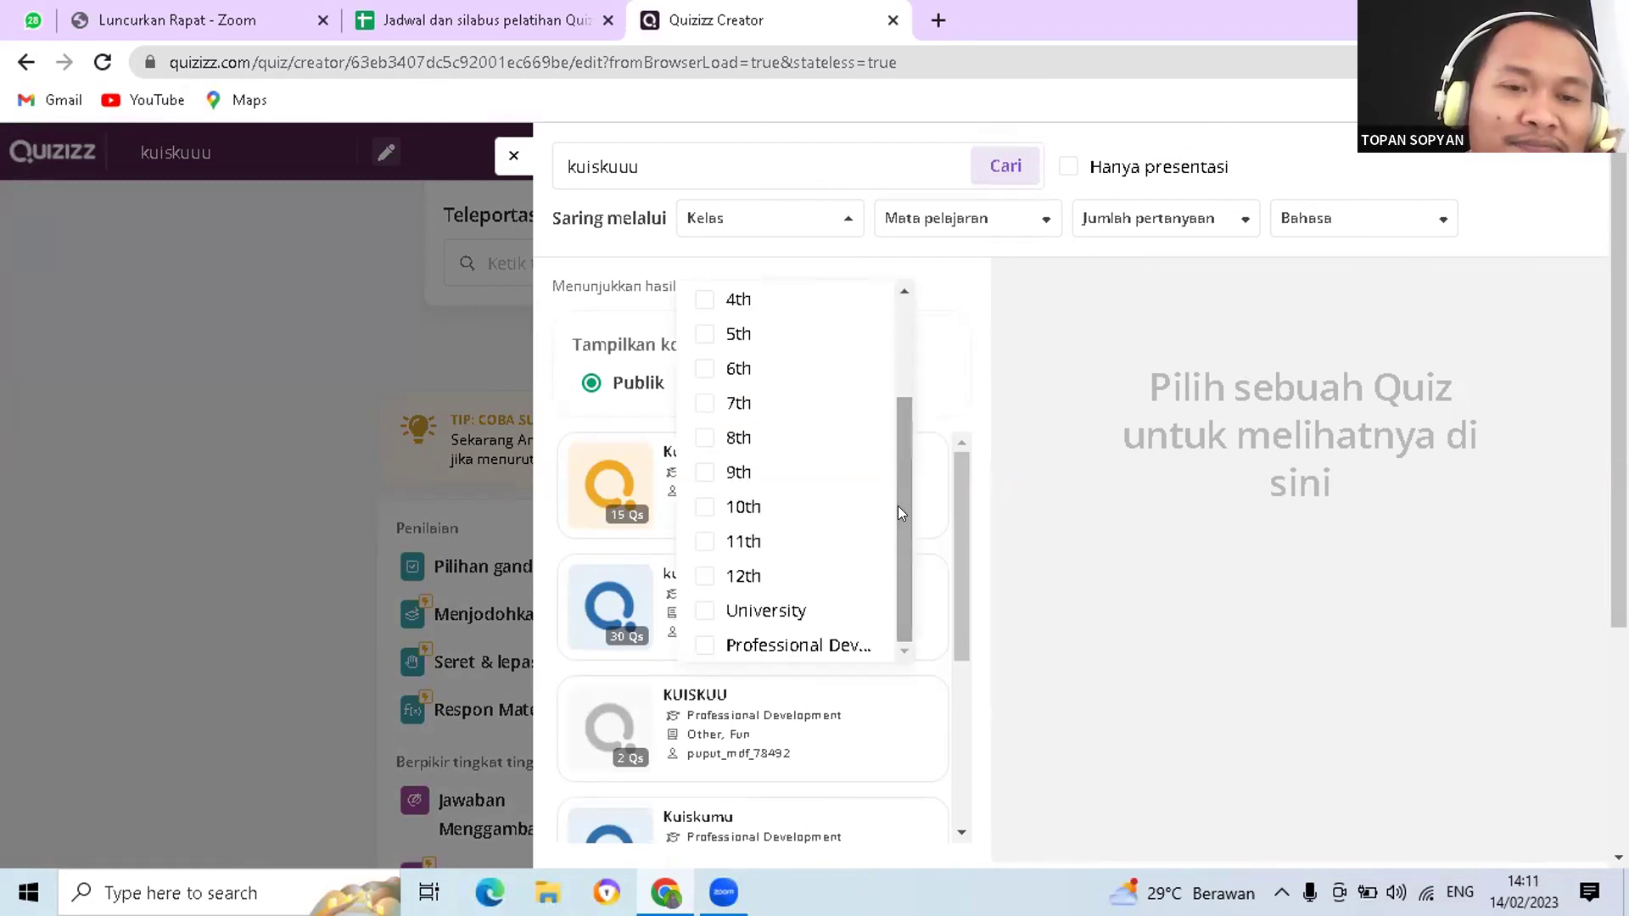
left_click(735, 513)
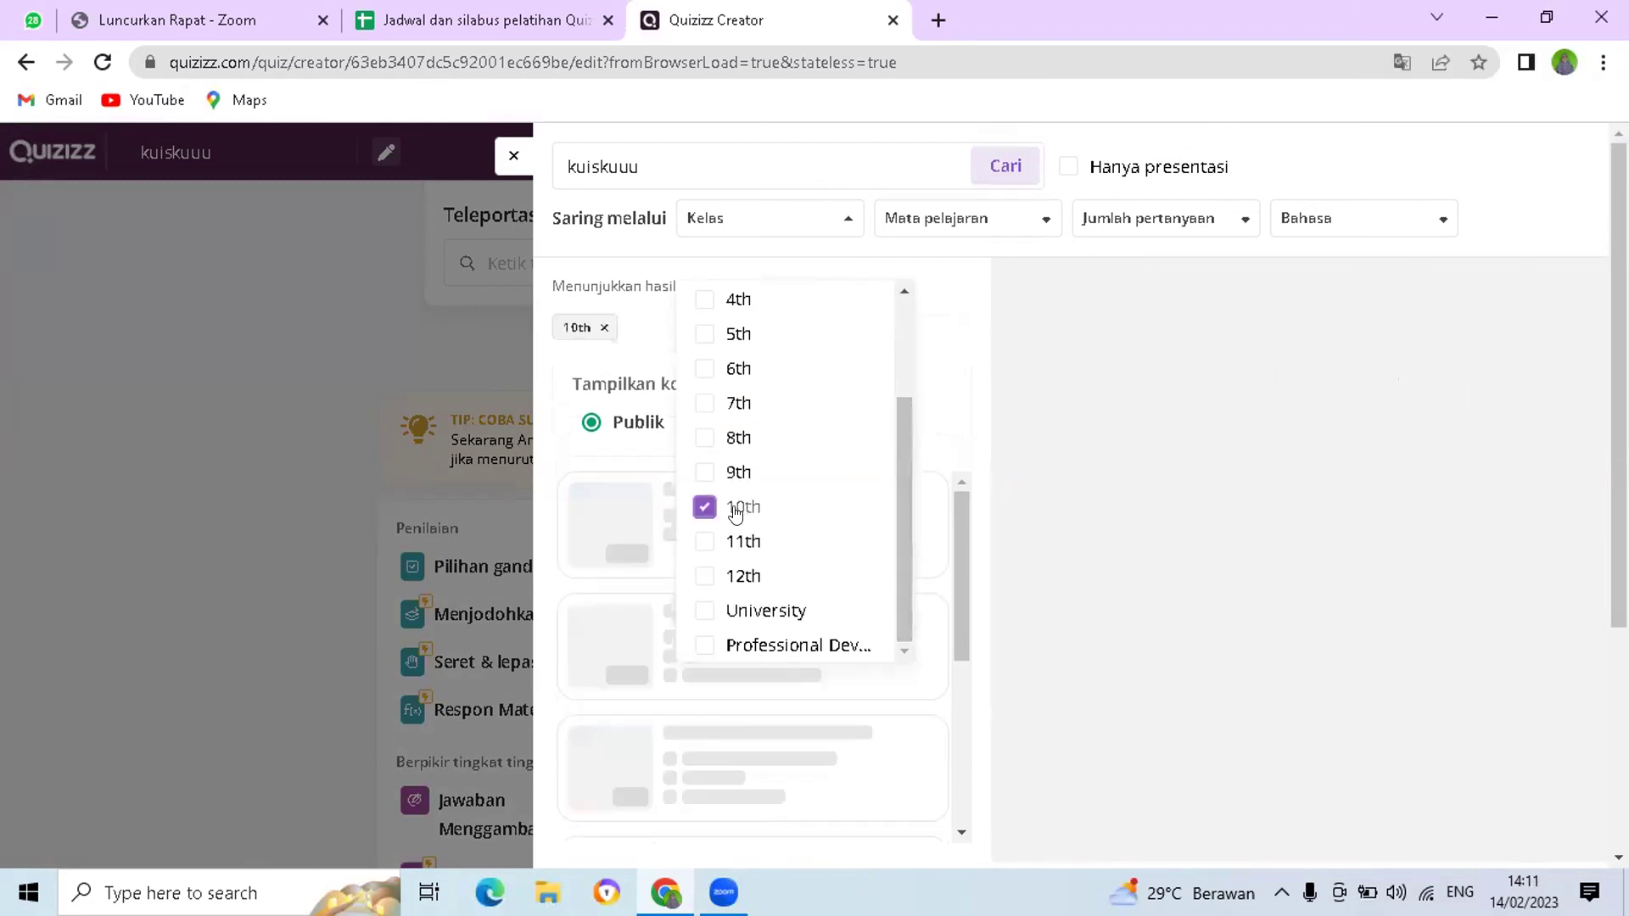
- Filter the quiz search by the subject Komputer
left_click(1043, 220)
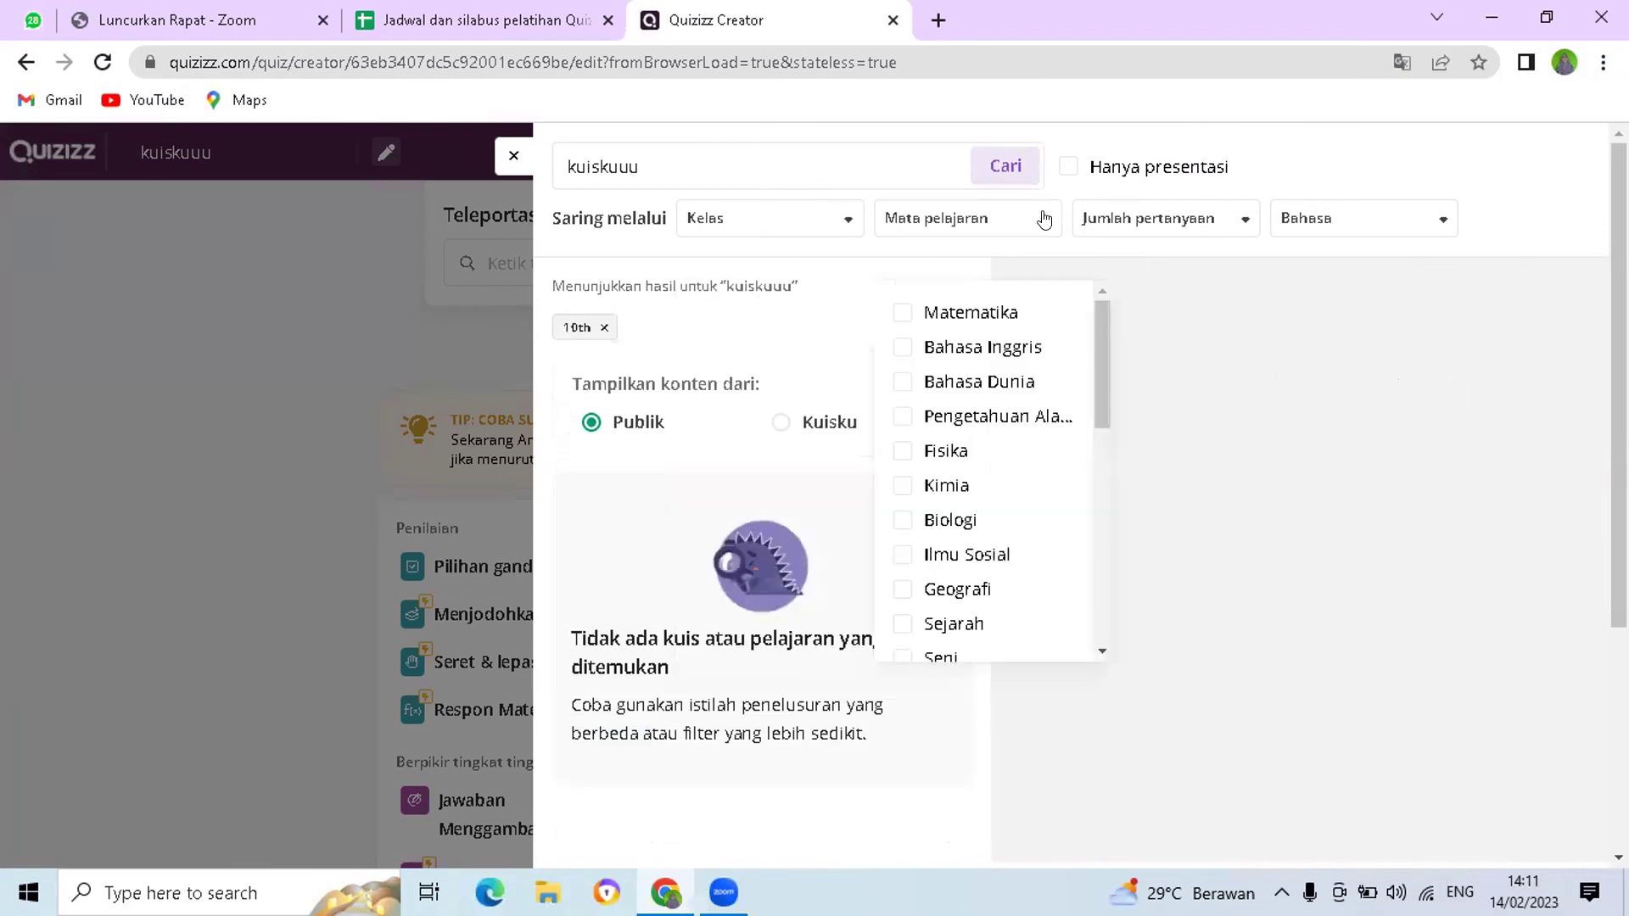
left_click_drag(1097, 365, 1119, 610)
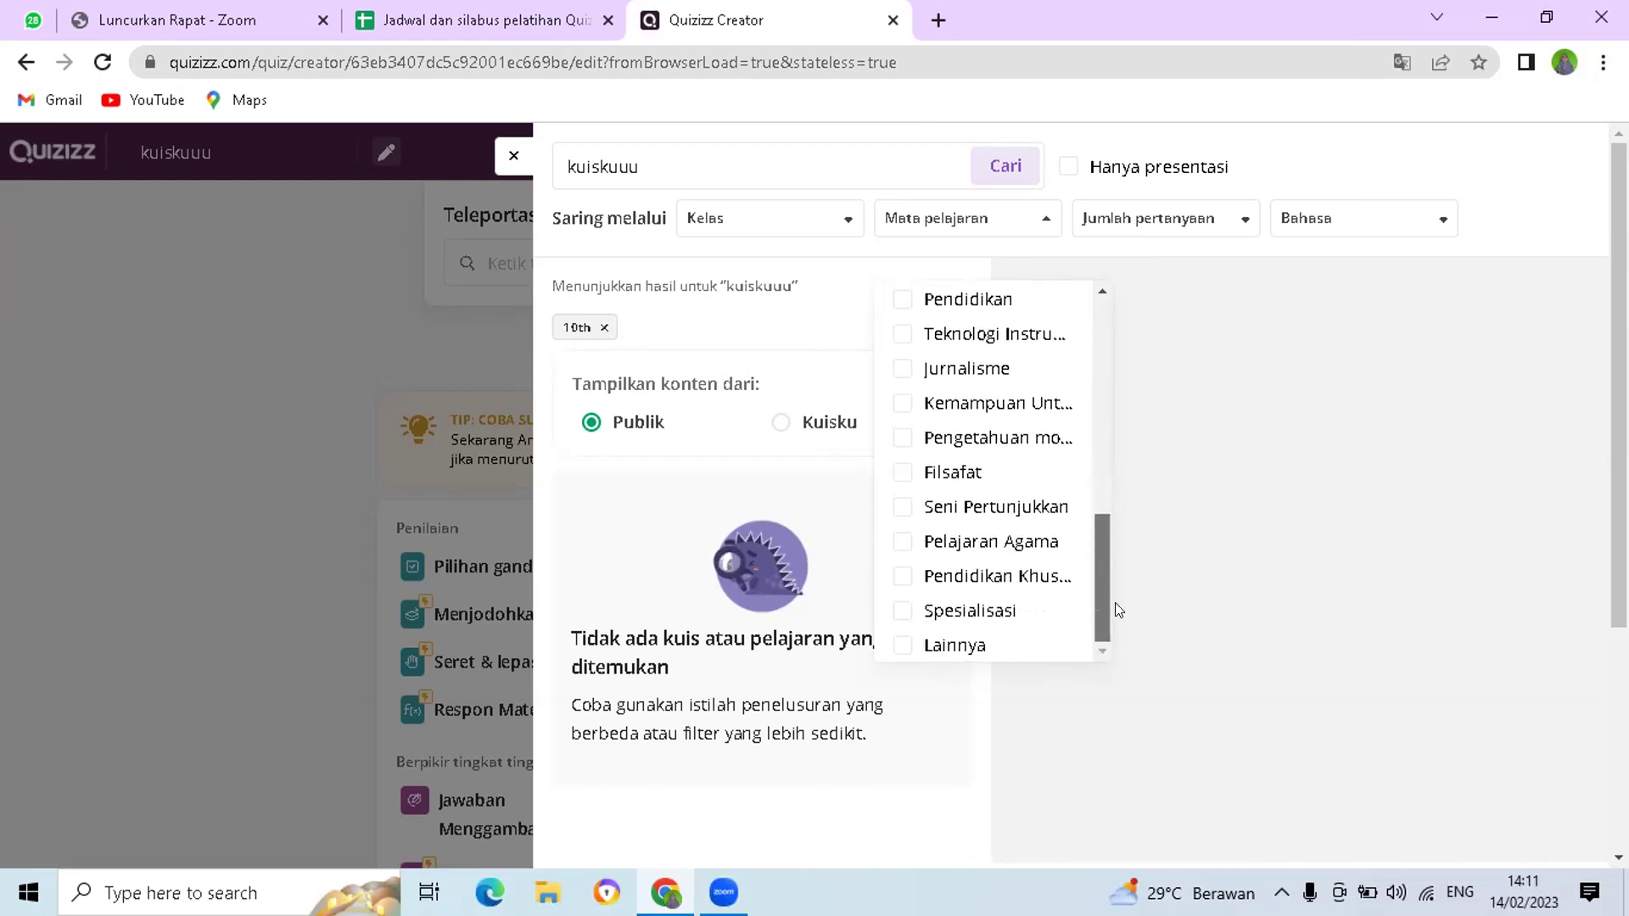
left_click(1100, 493)
mouse_move(1096, 466)
left_mouse_down()
mouse_move(1108, 541)
mouse_move(1096, 465)
left_mouse_up()
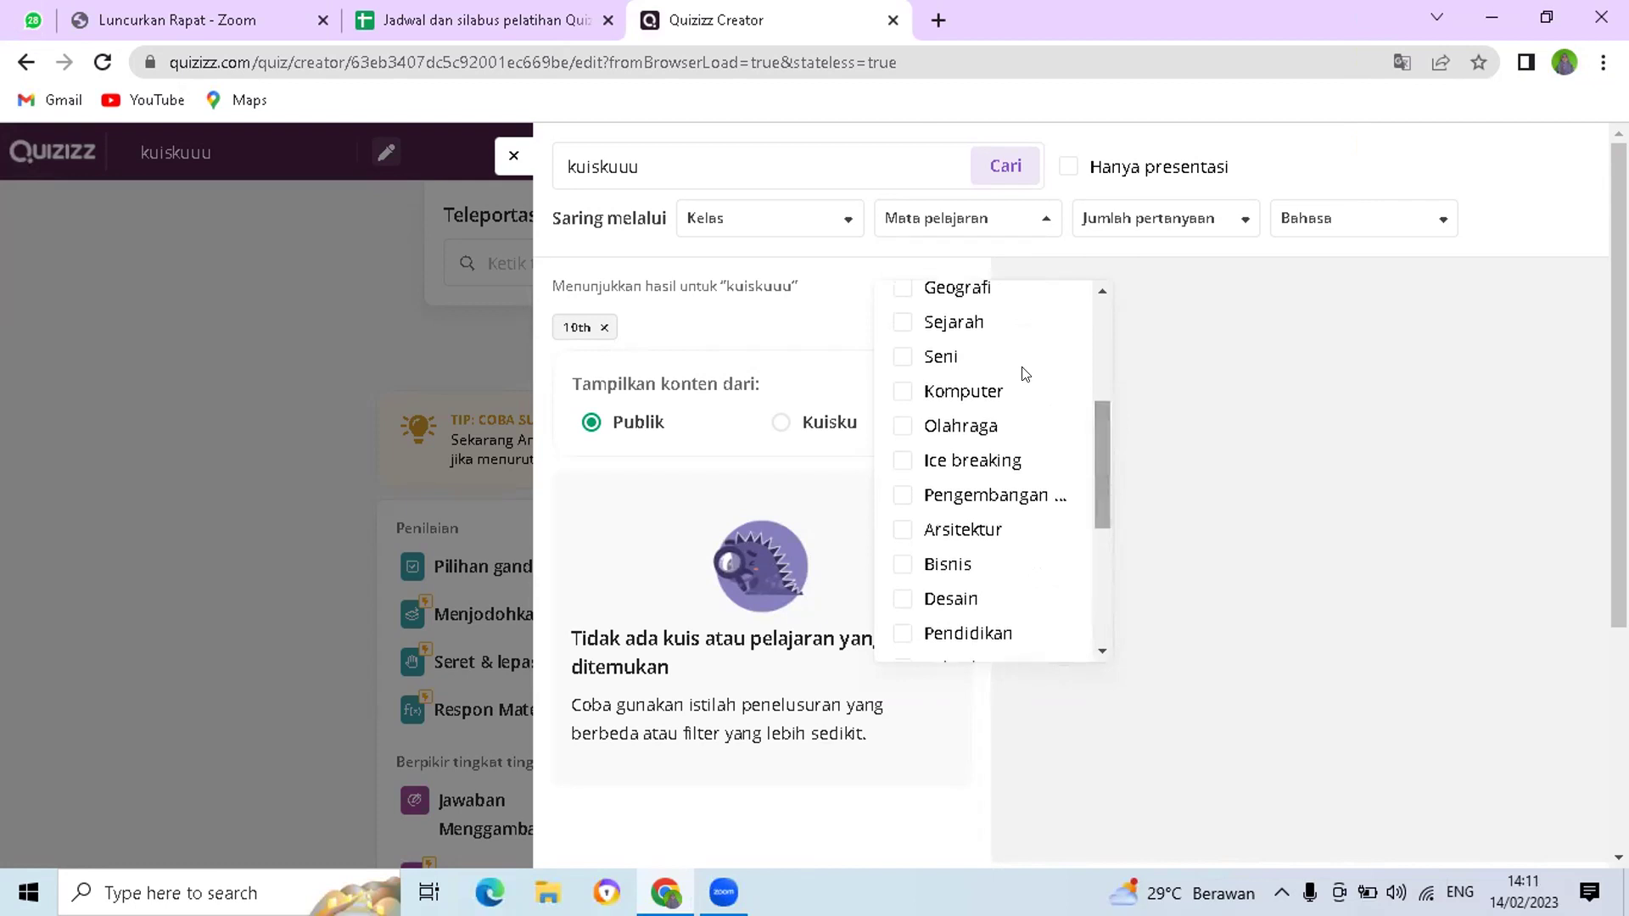
left_click(982, 396)
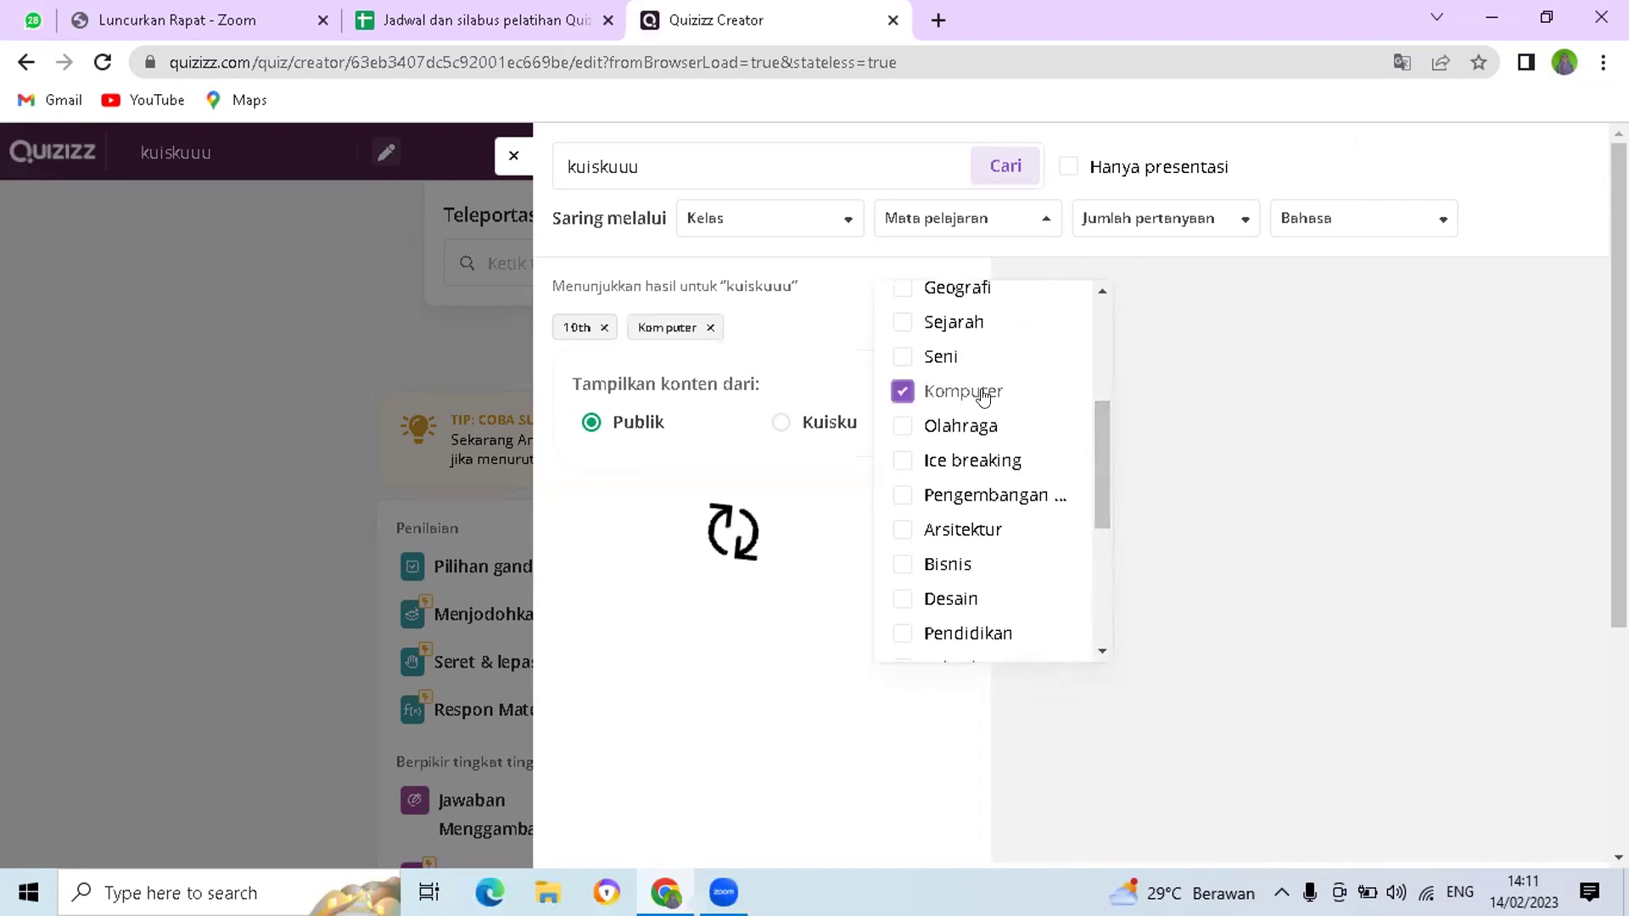
- Limit the quiz search to 1-10 questions and the Indonesian language
left_click(1235, 224)
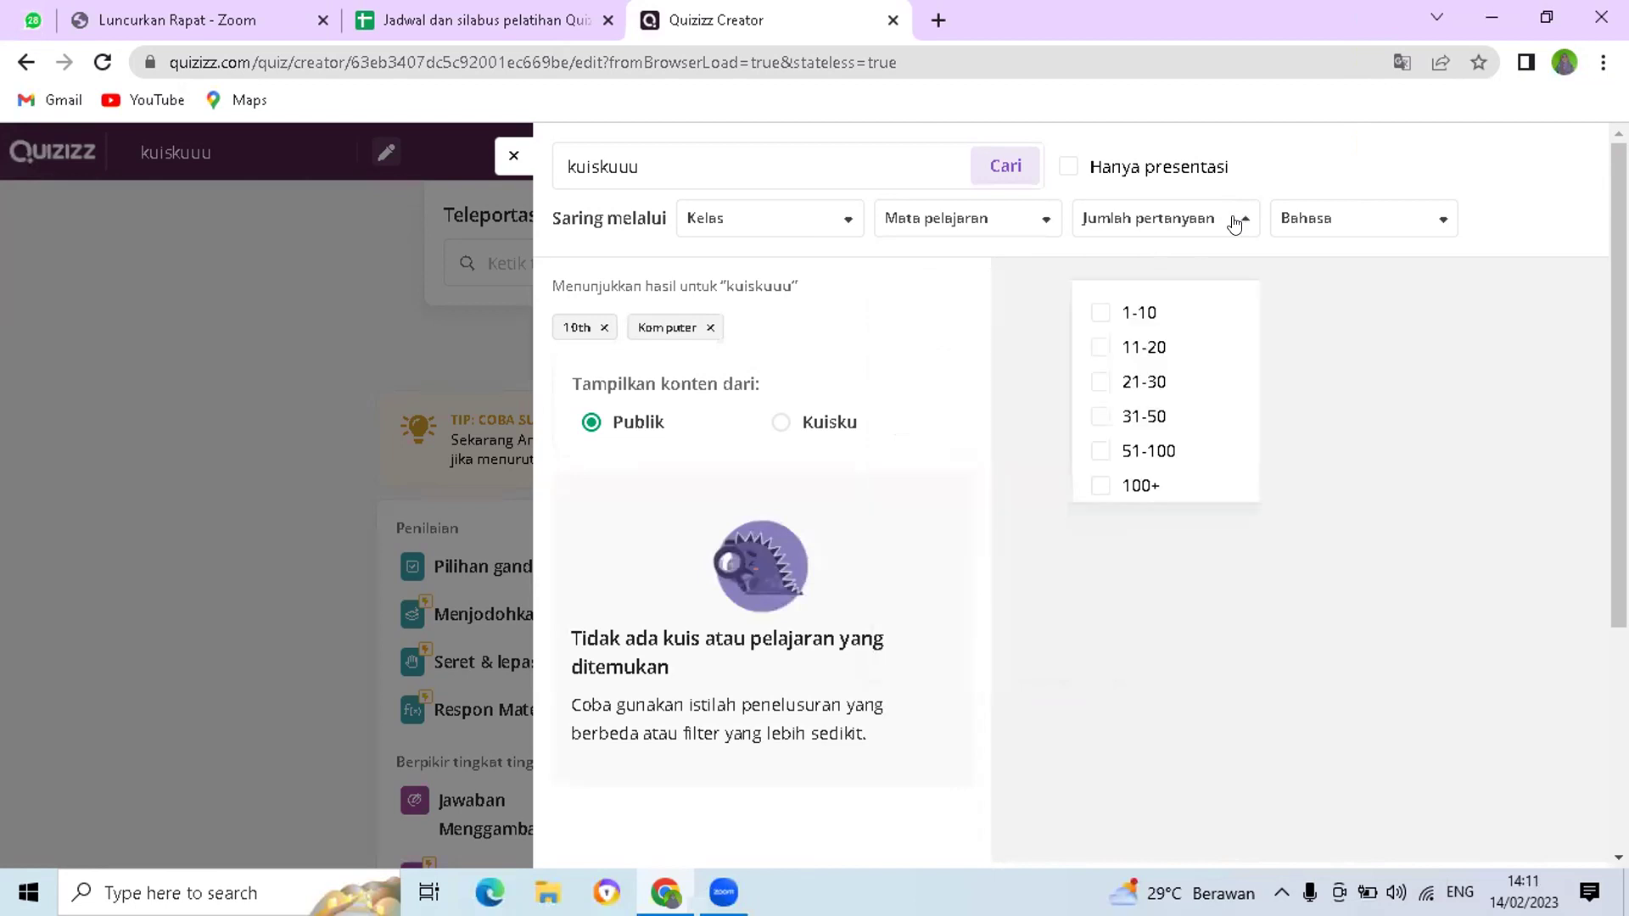
left_click(1099, 316)
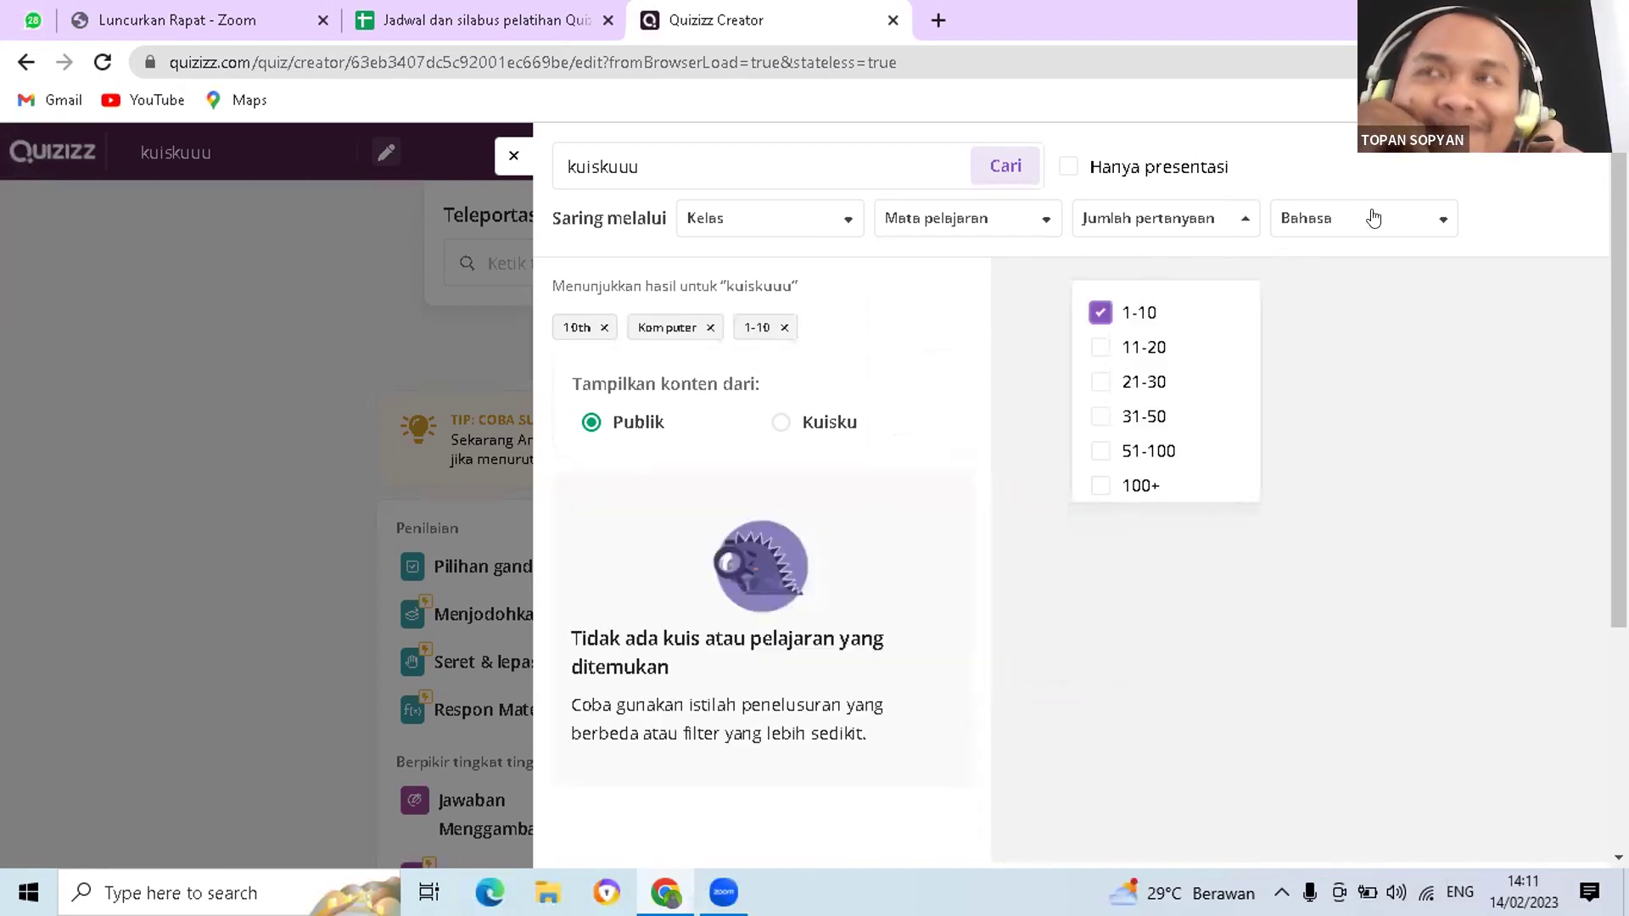
left_click(1424, 222)
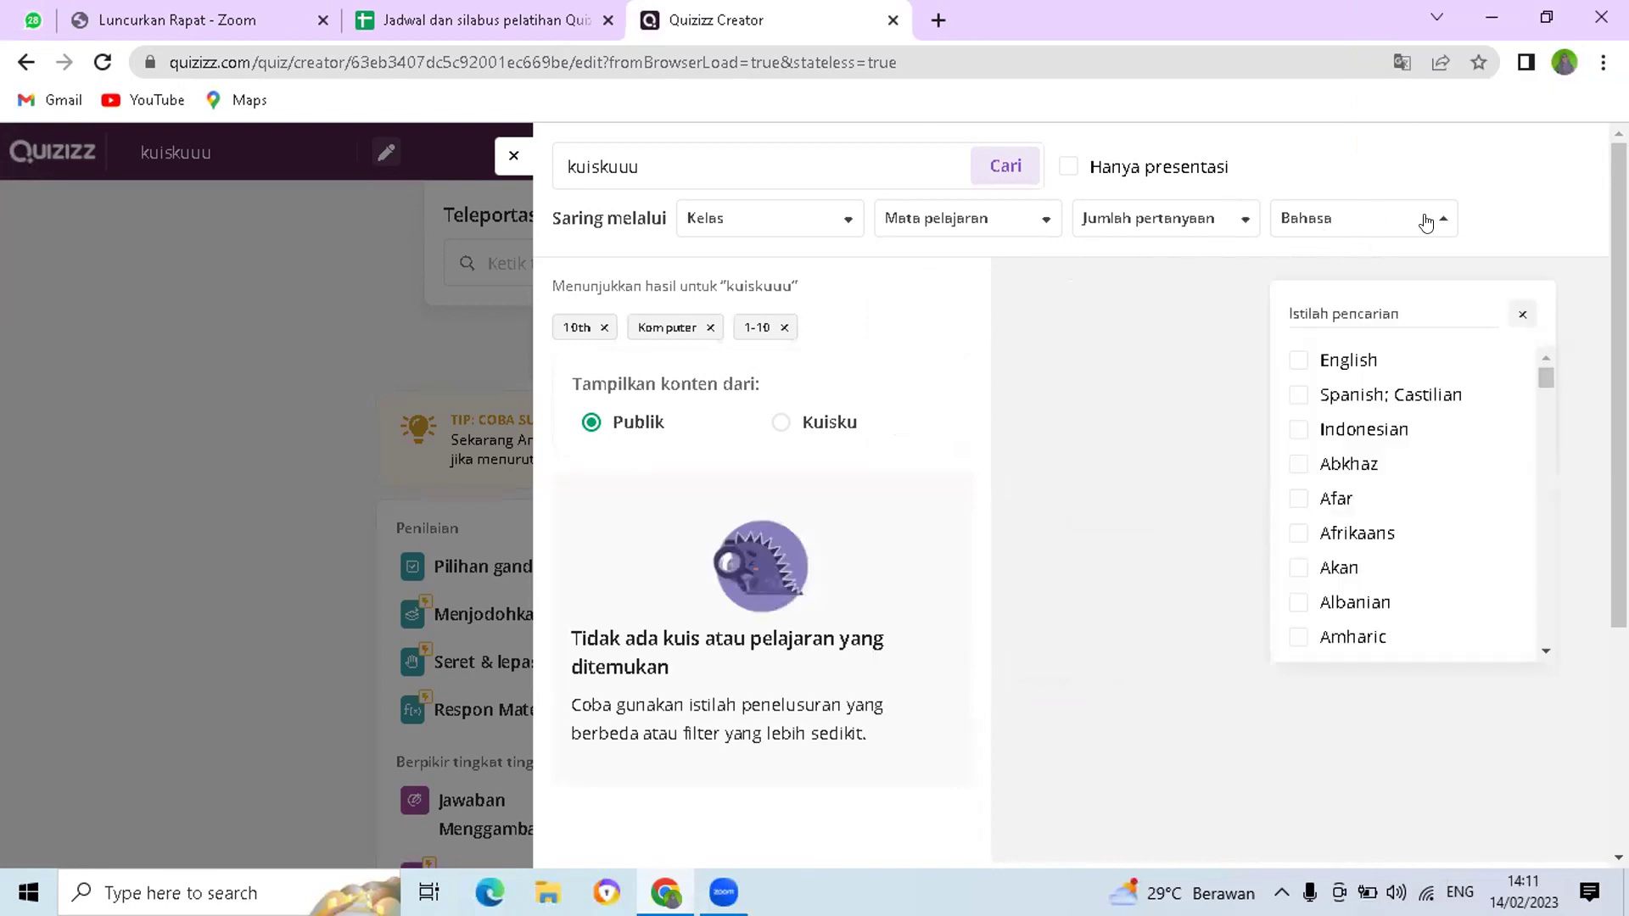
left_click(1370, 431)
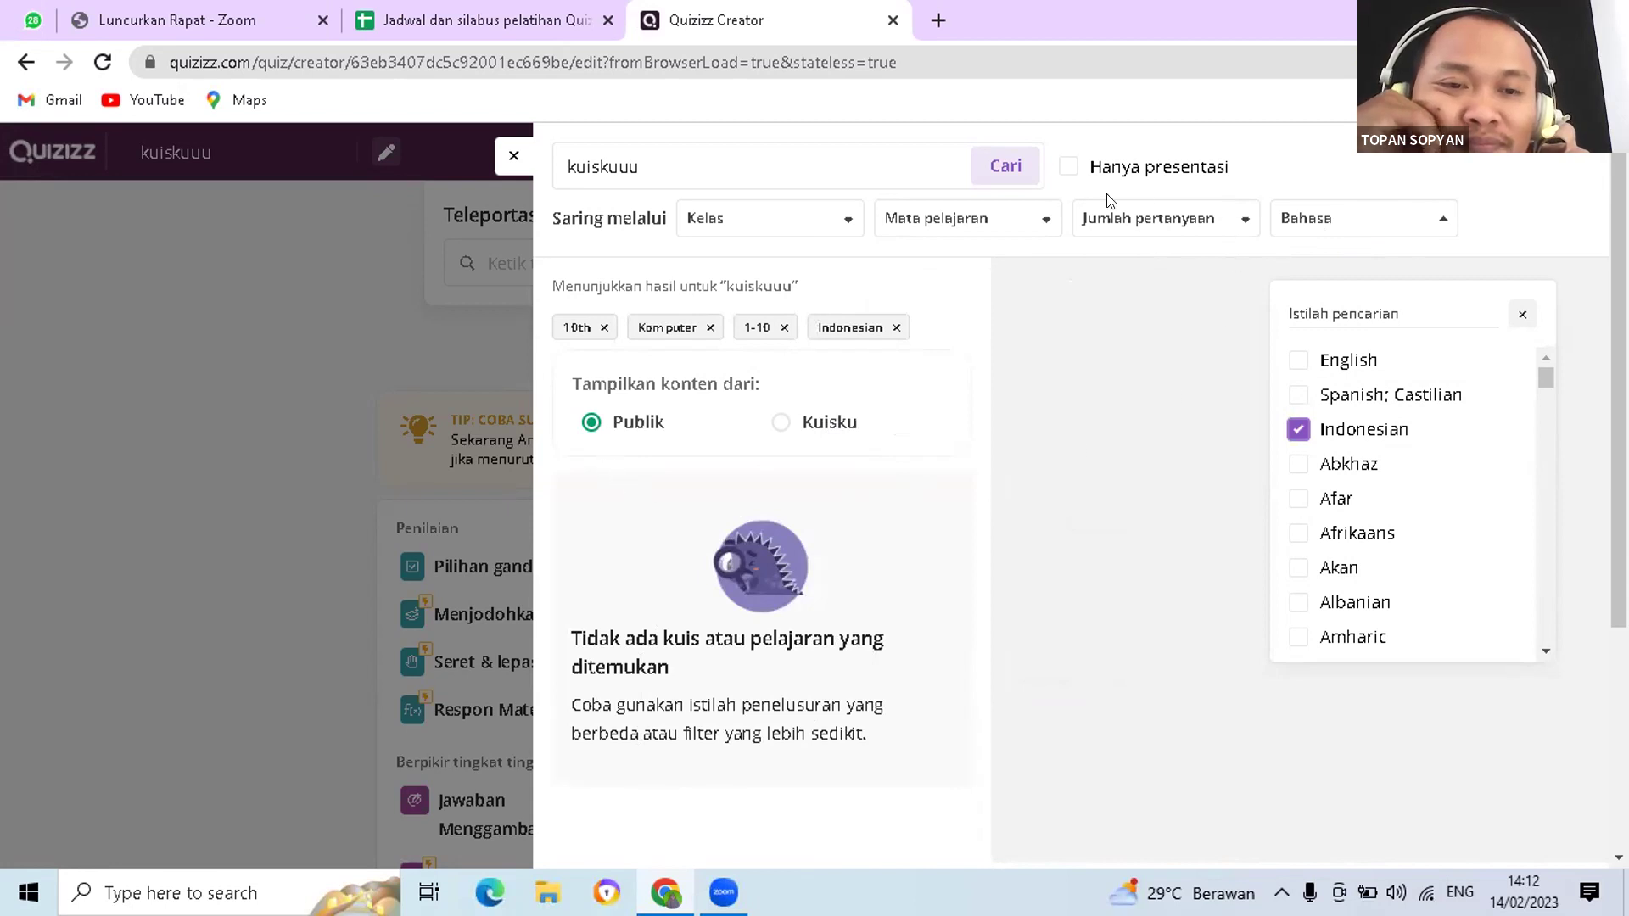
- Add Lainnya as a further subject filter for the quiz search
left_click(1043, 220)
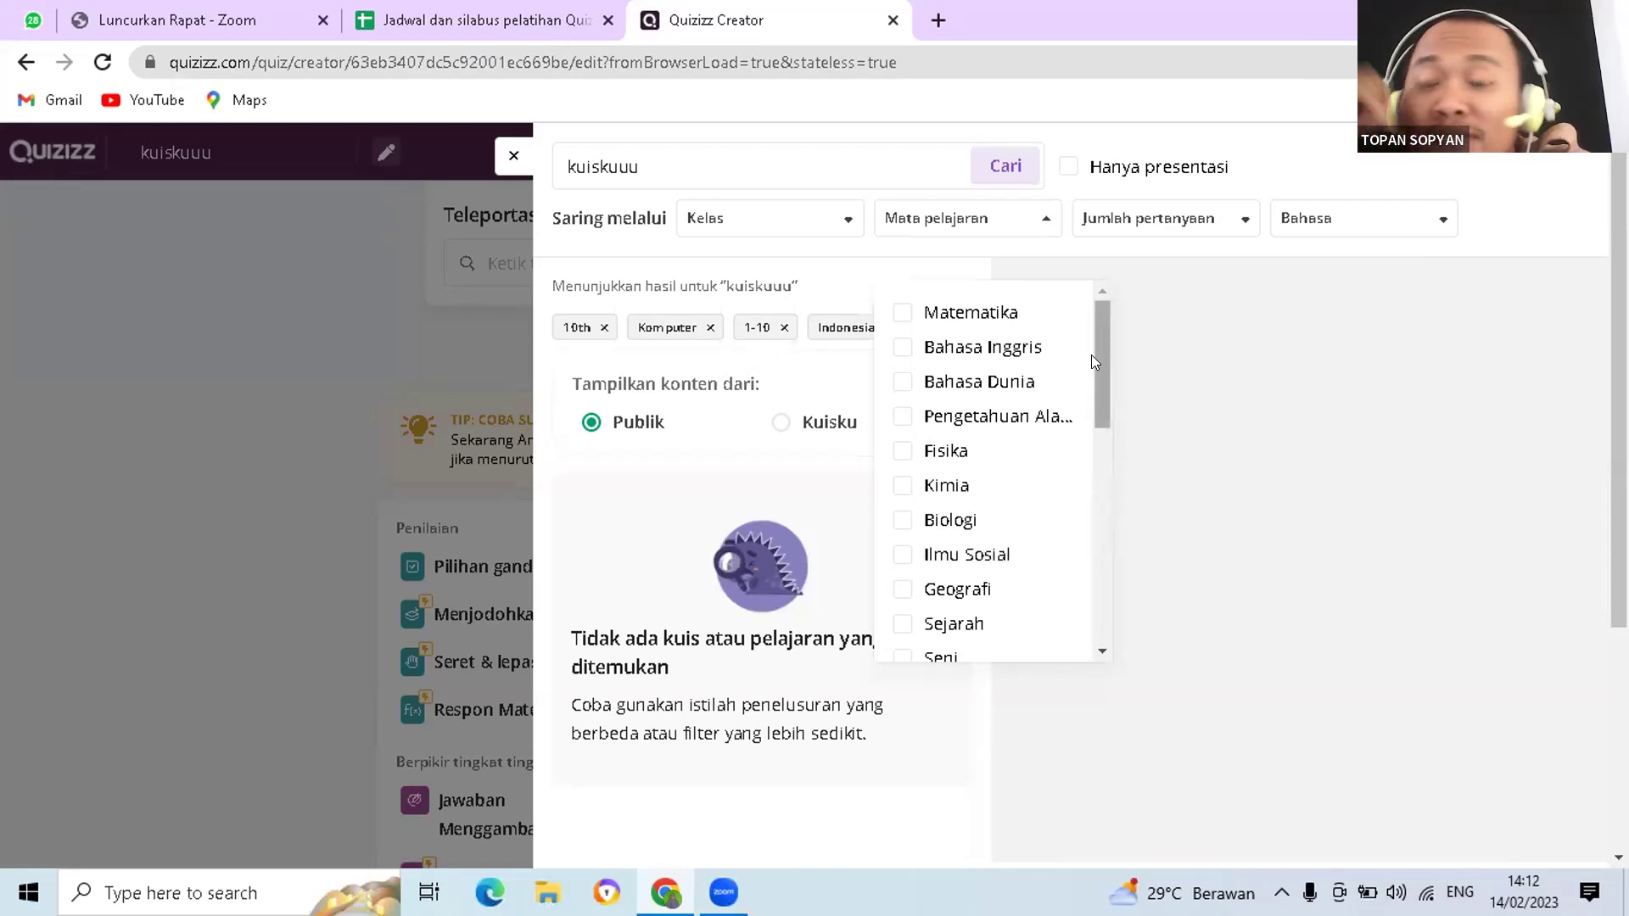
scroll(1103, 489, "down", 5)
scroll(1115, 518, "down", 2)
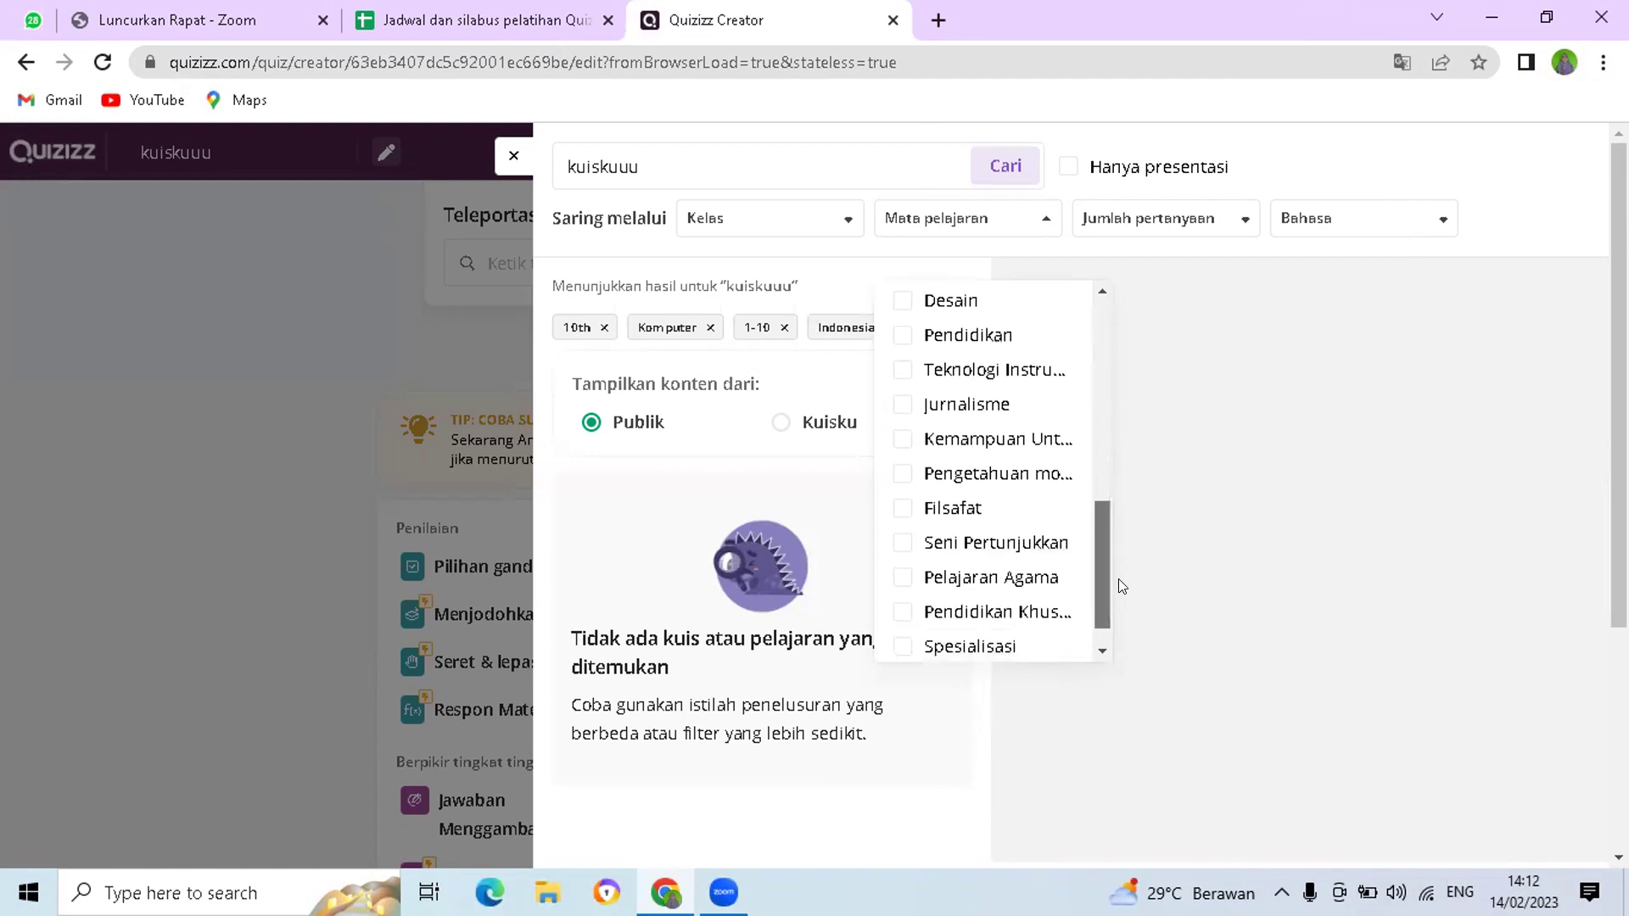
scroll(1119, 602, "down", 1)
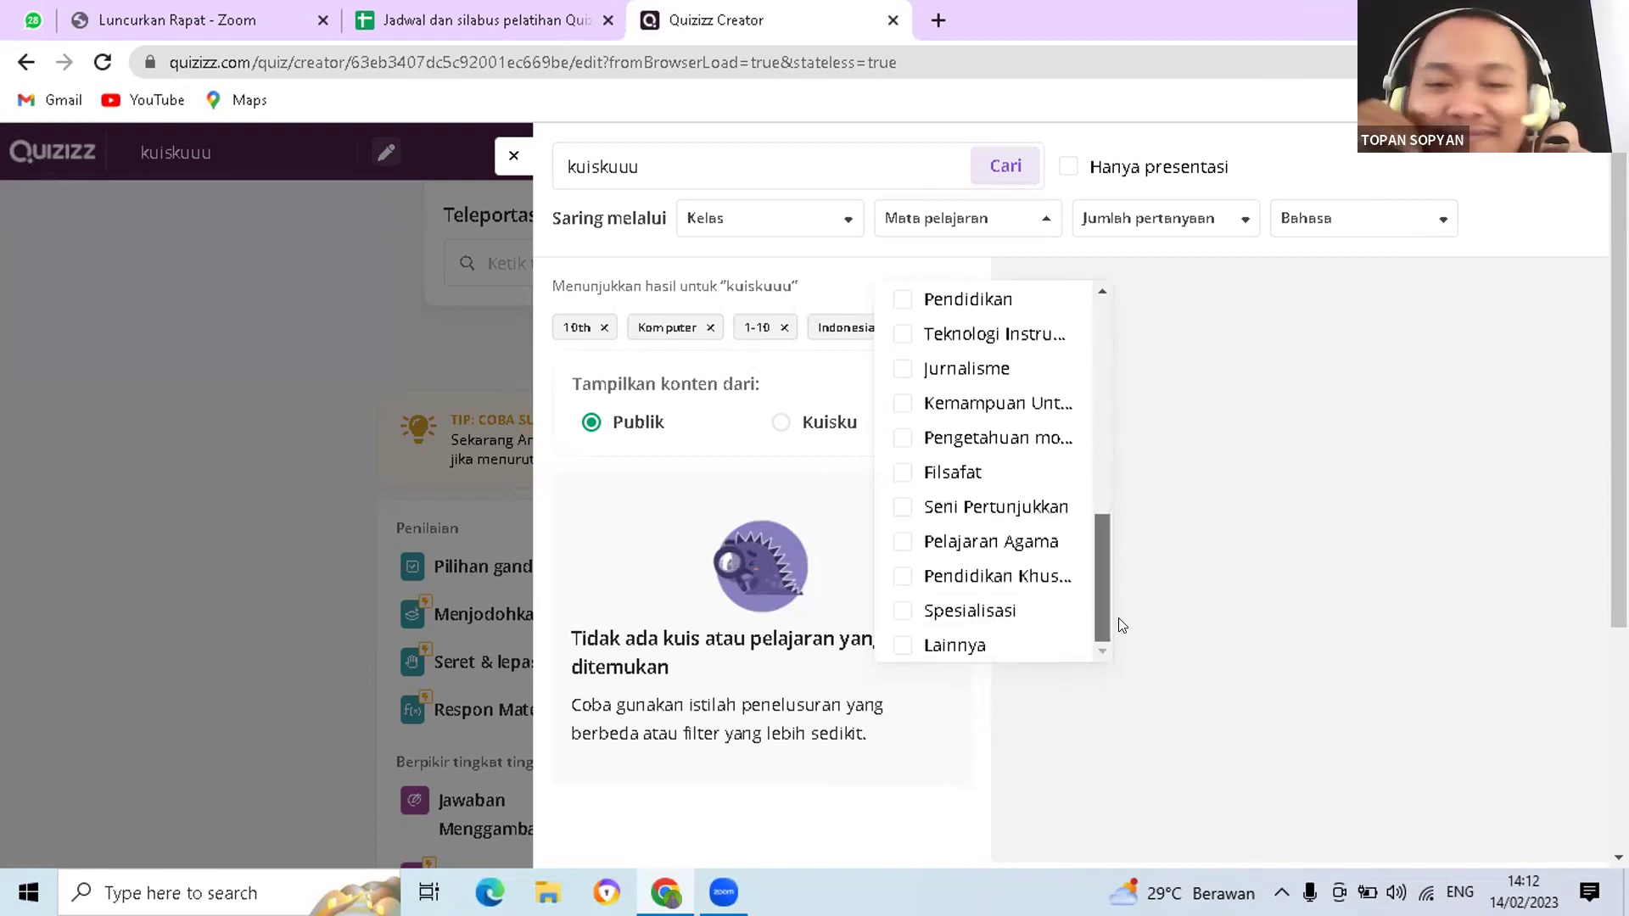
left_click(986, 647)
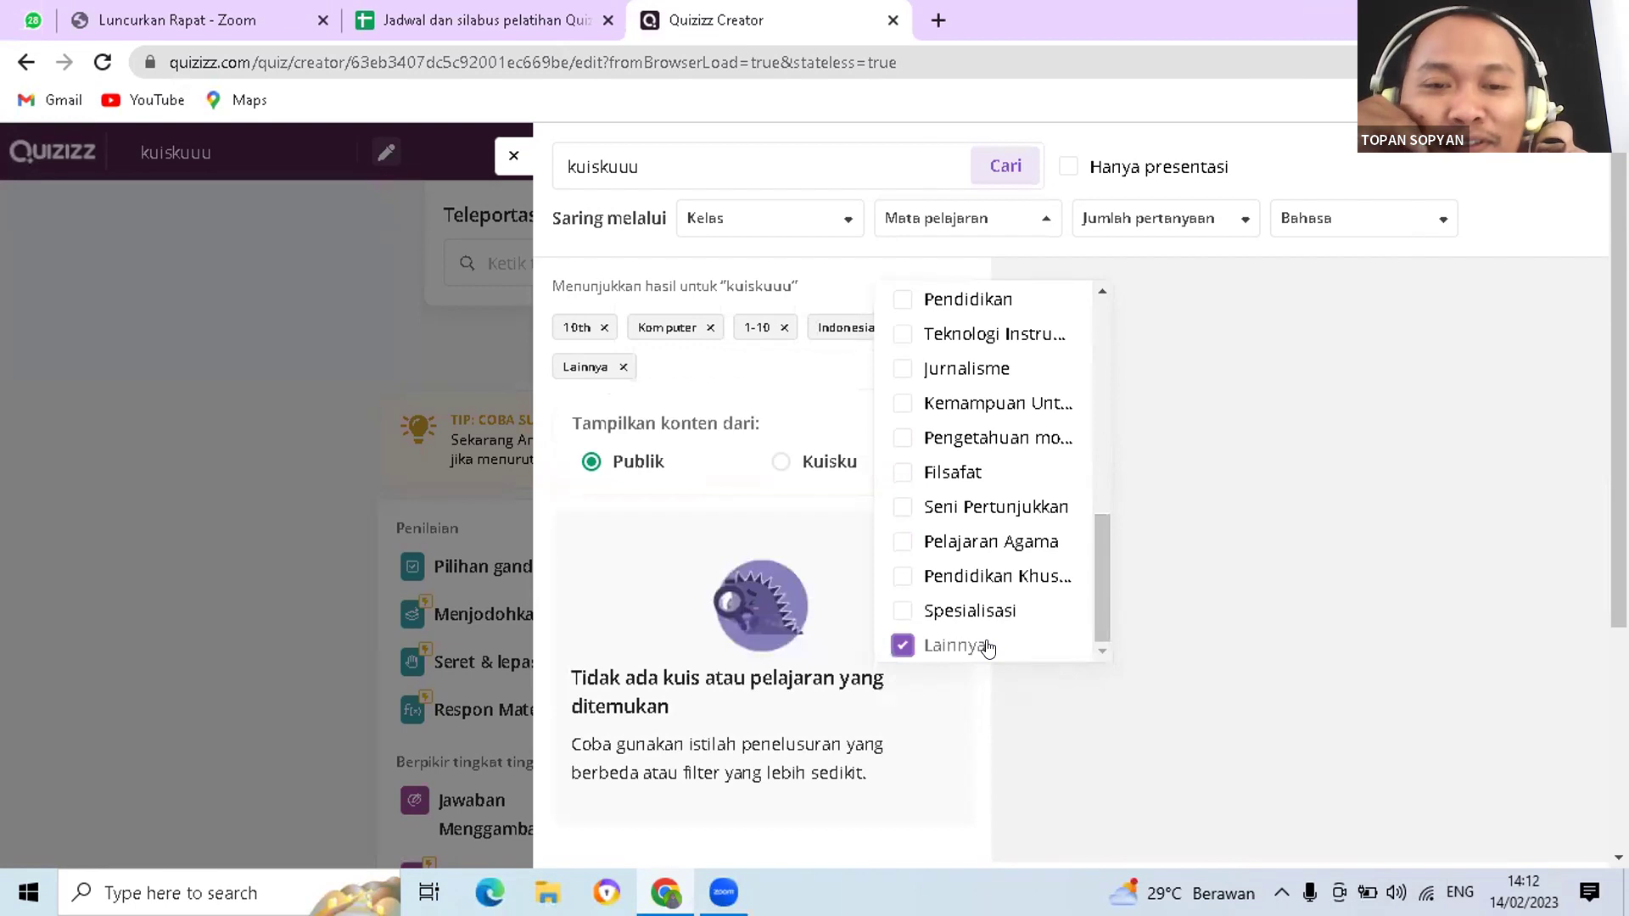
- Clear the search term "kuiskuuu" from the quiz search
left_click(658, 148)
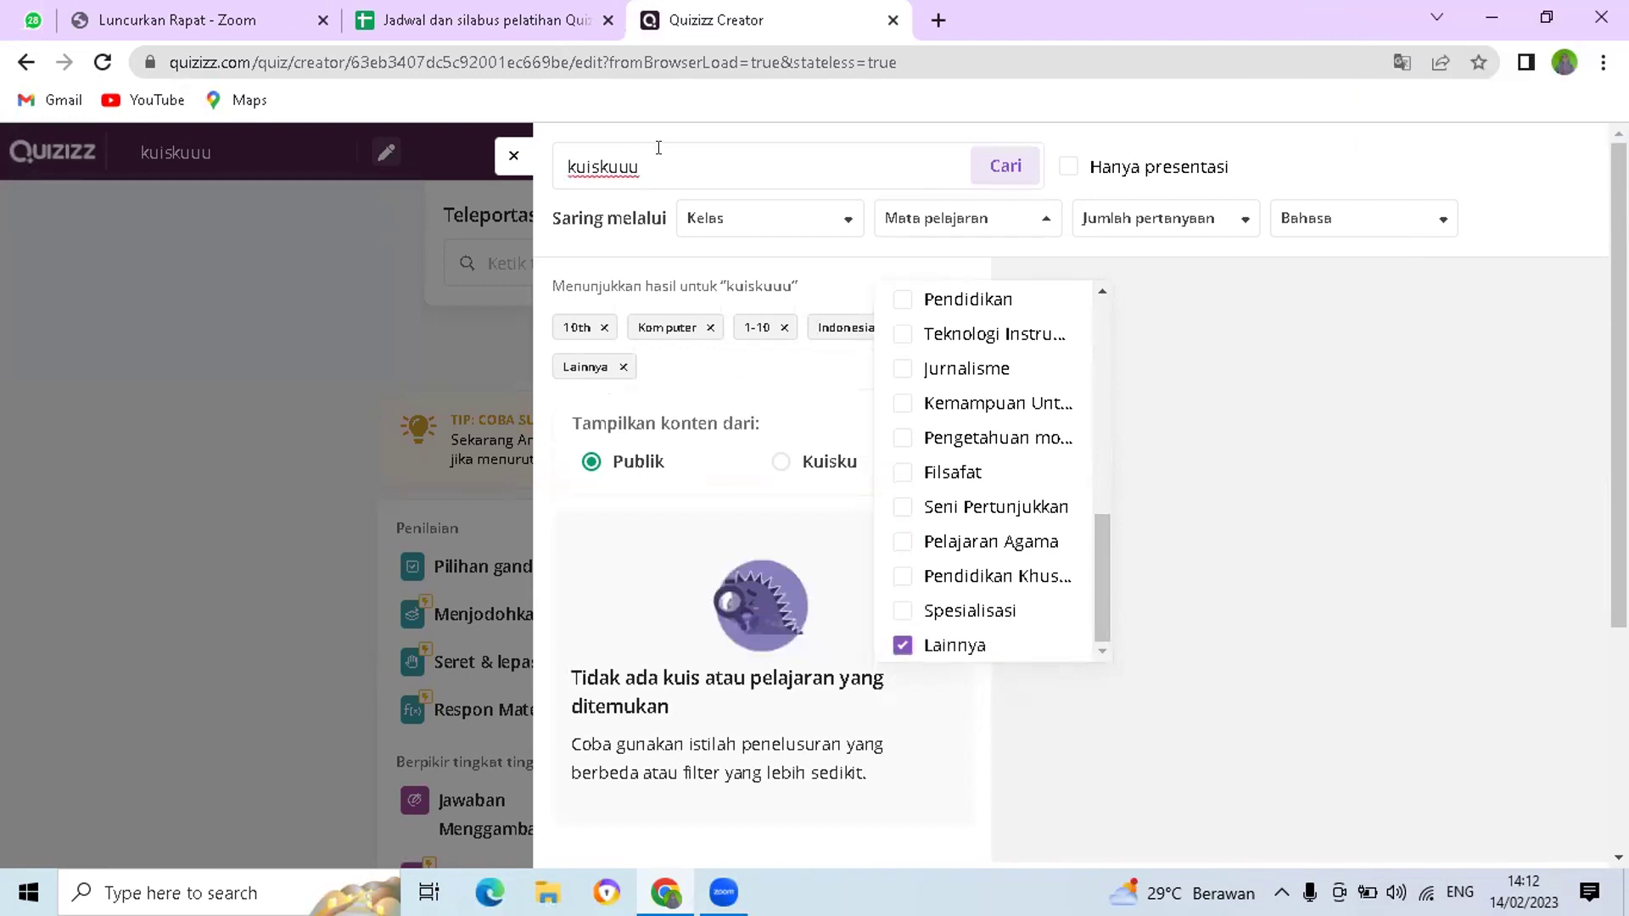
key("BackSpace")
key("BackSpace")
key("BackSpace")
key("BackSpace")
key("BackSpace")
key("BackSpace")
key("BackSpace")
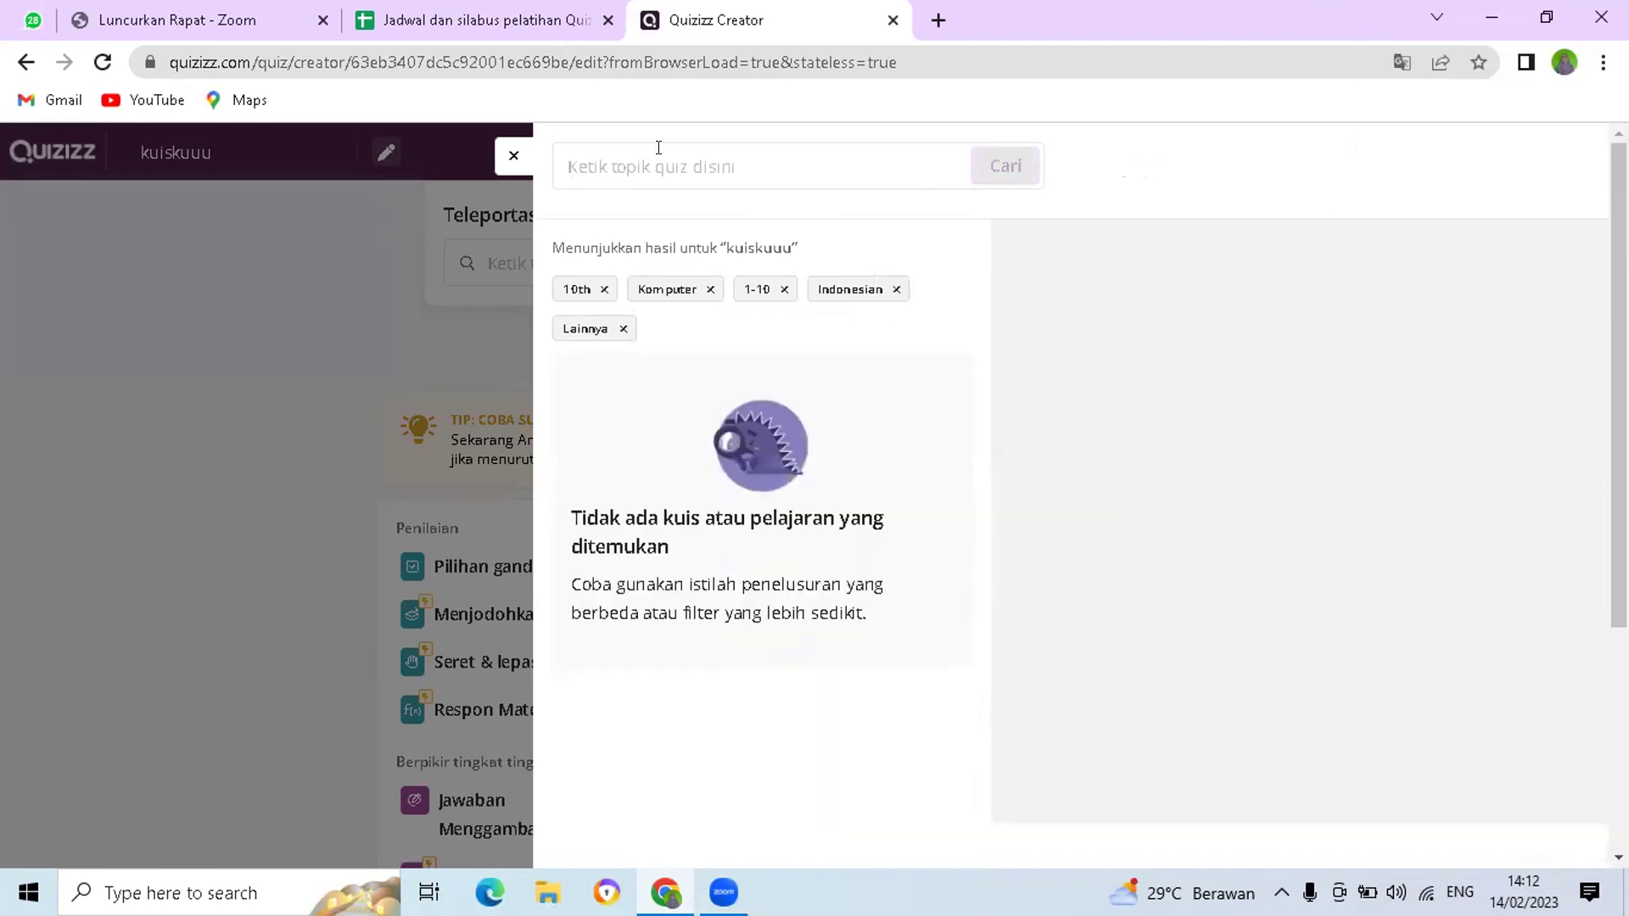
type("kuisku")
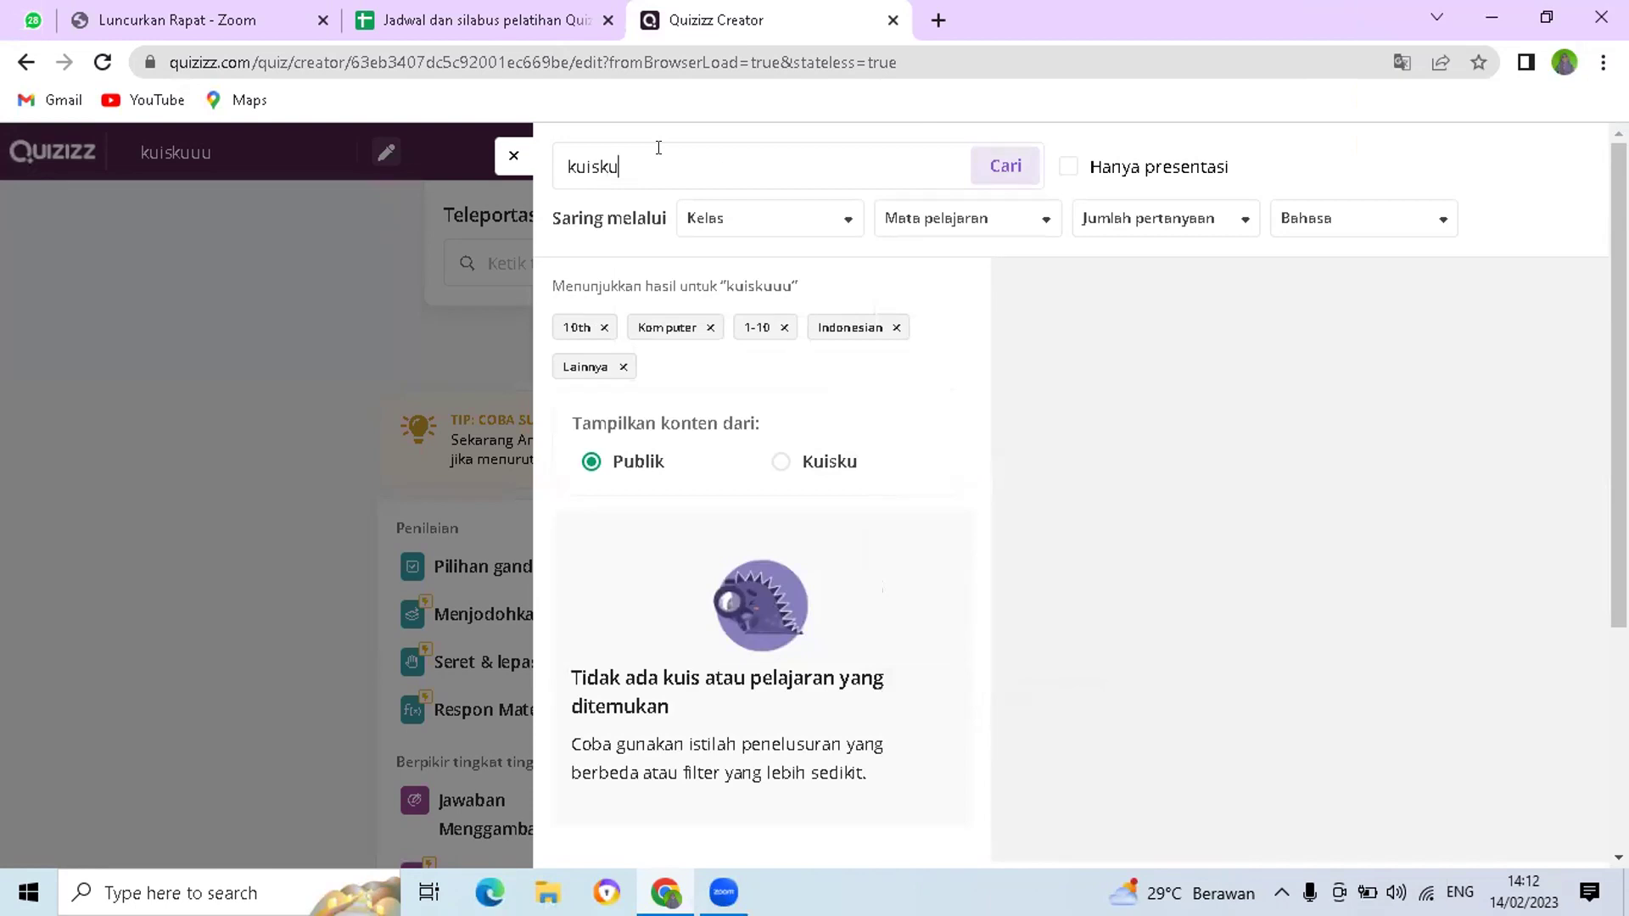
key("BackSpace")
key("BackSpace")
key("BackSpace")
key("BackSpace")
key("BackSpace")
key("BackSpace")
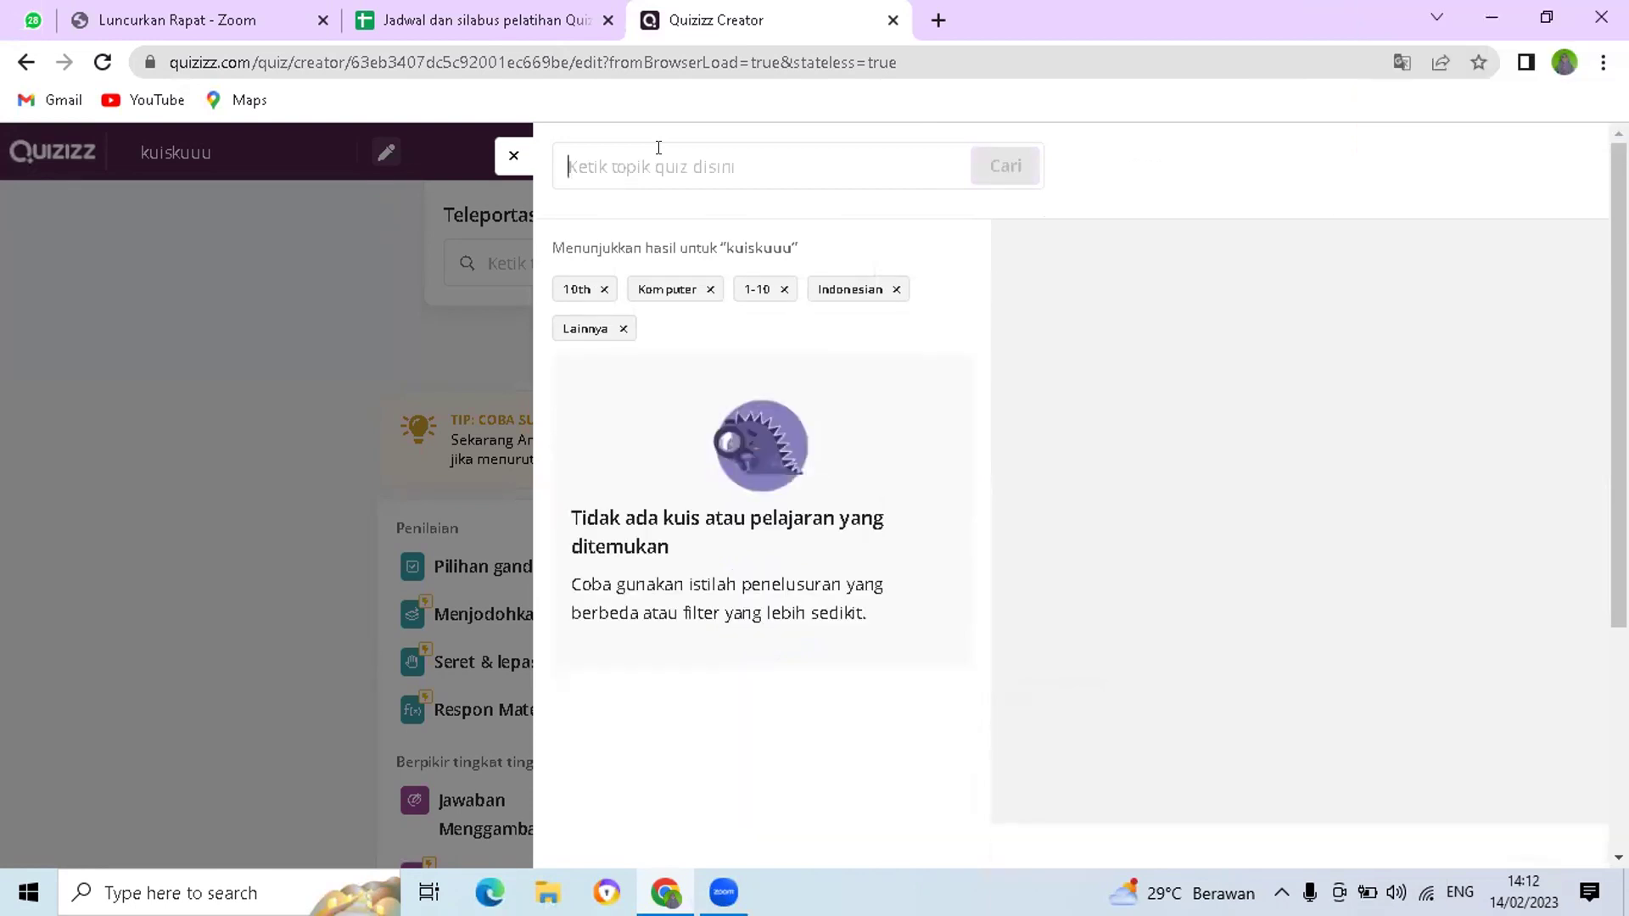
- Search for "tik" and open the four-question TIK quiz for classes 10th - 12th from the results
type("tik")
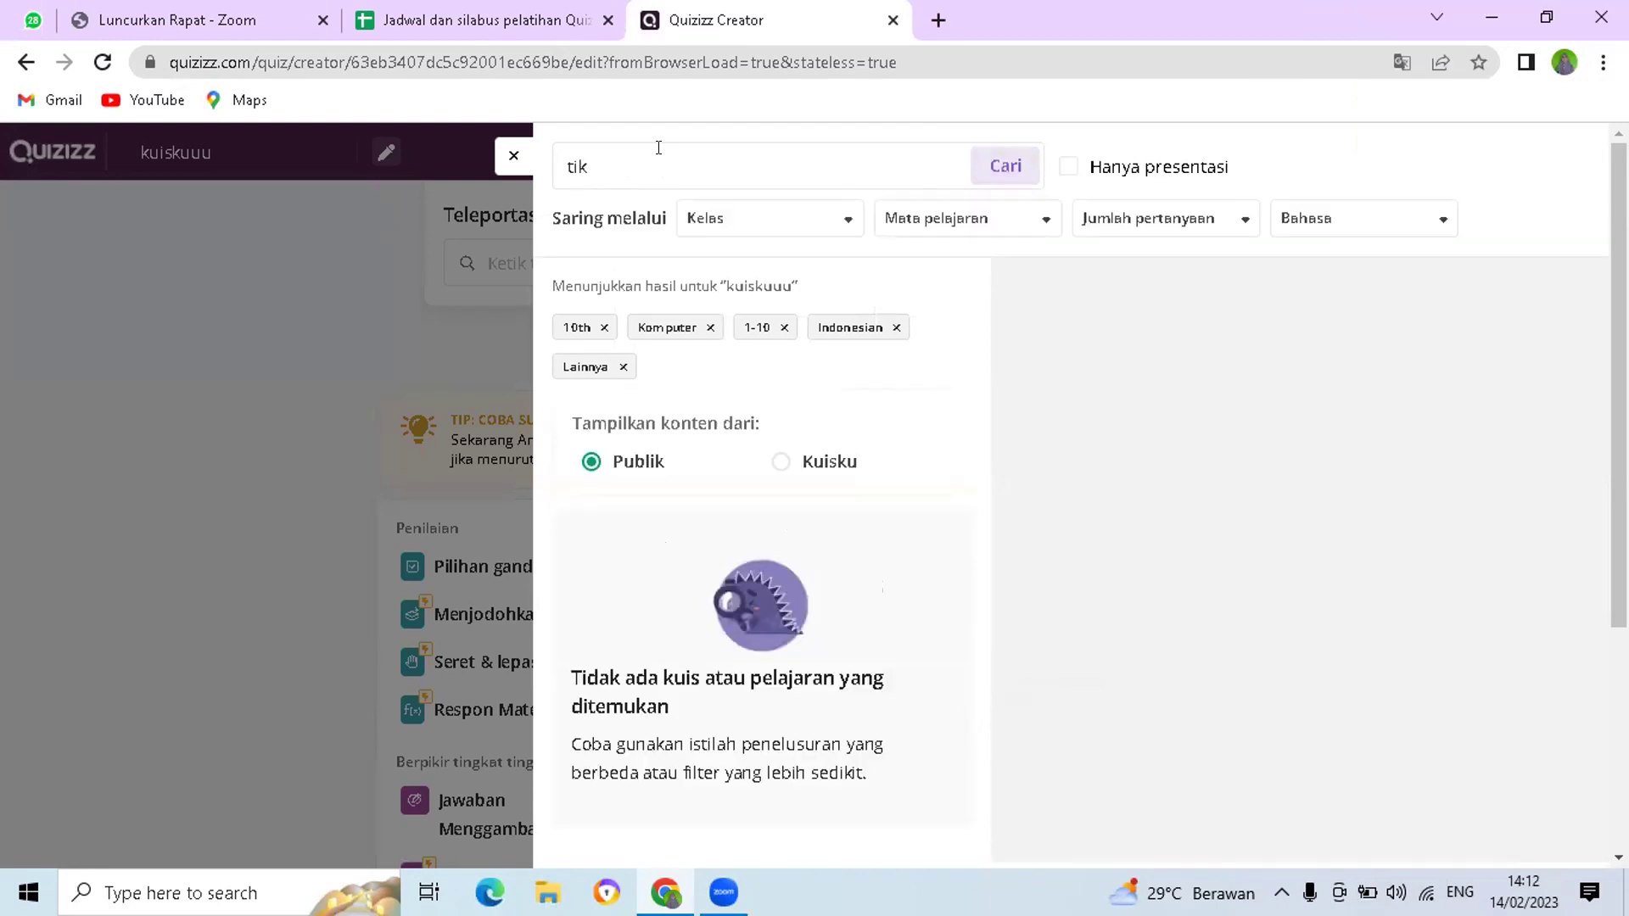
key("Return")
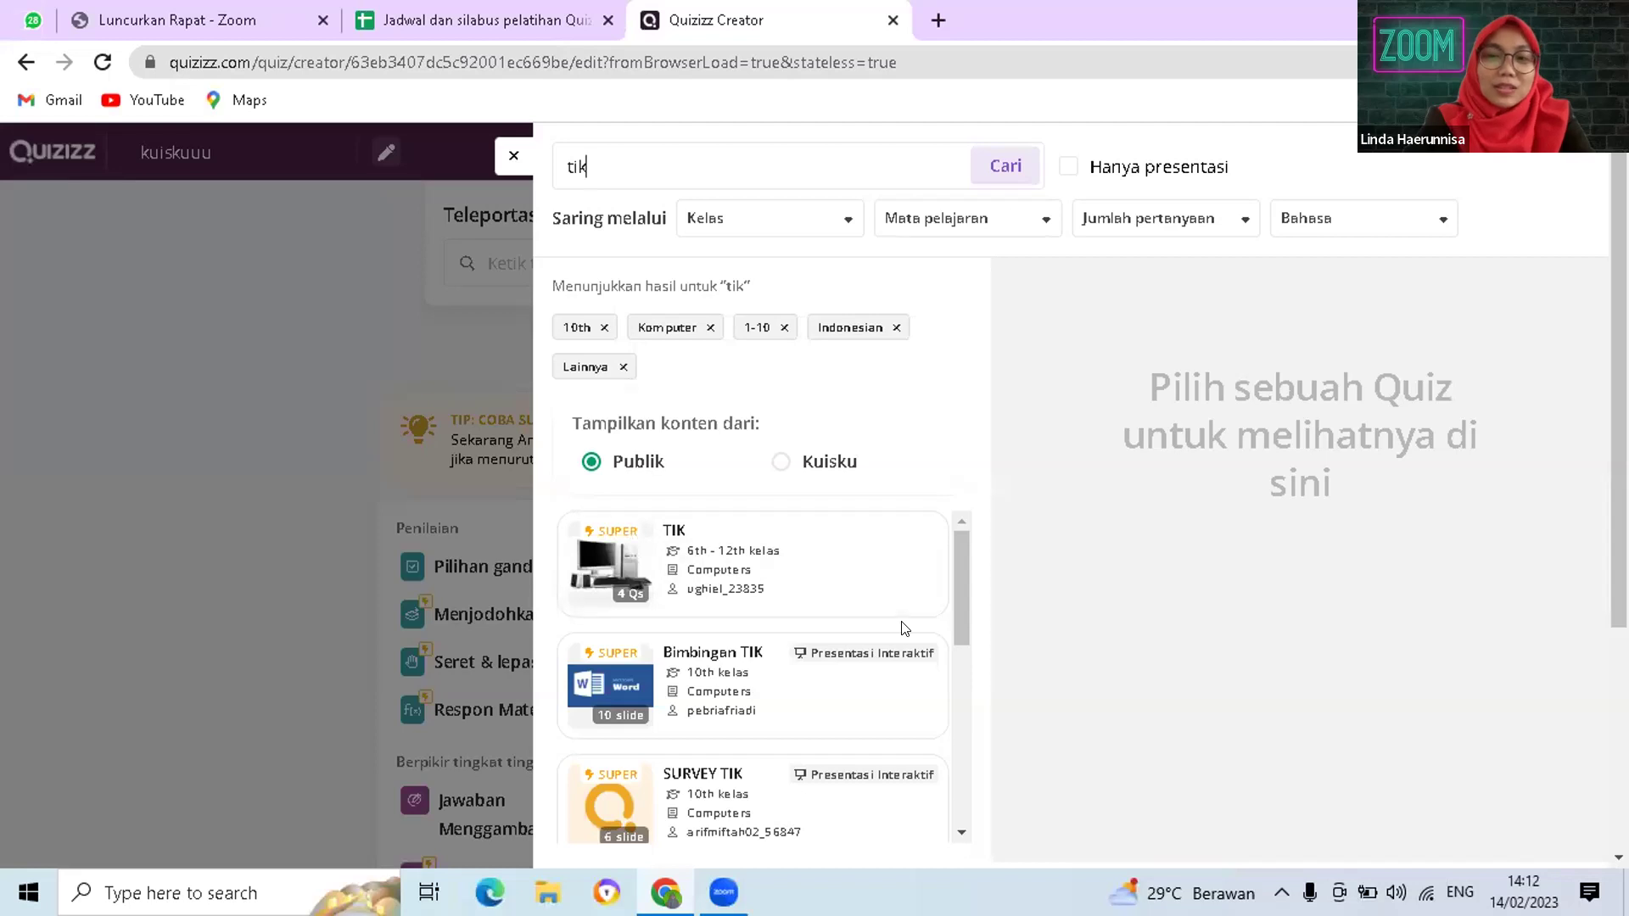
left_click_drag(962, 577, 954, 786)
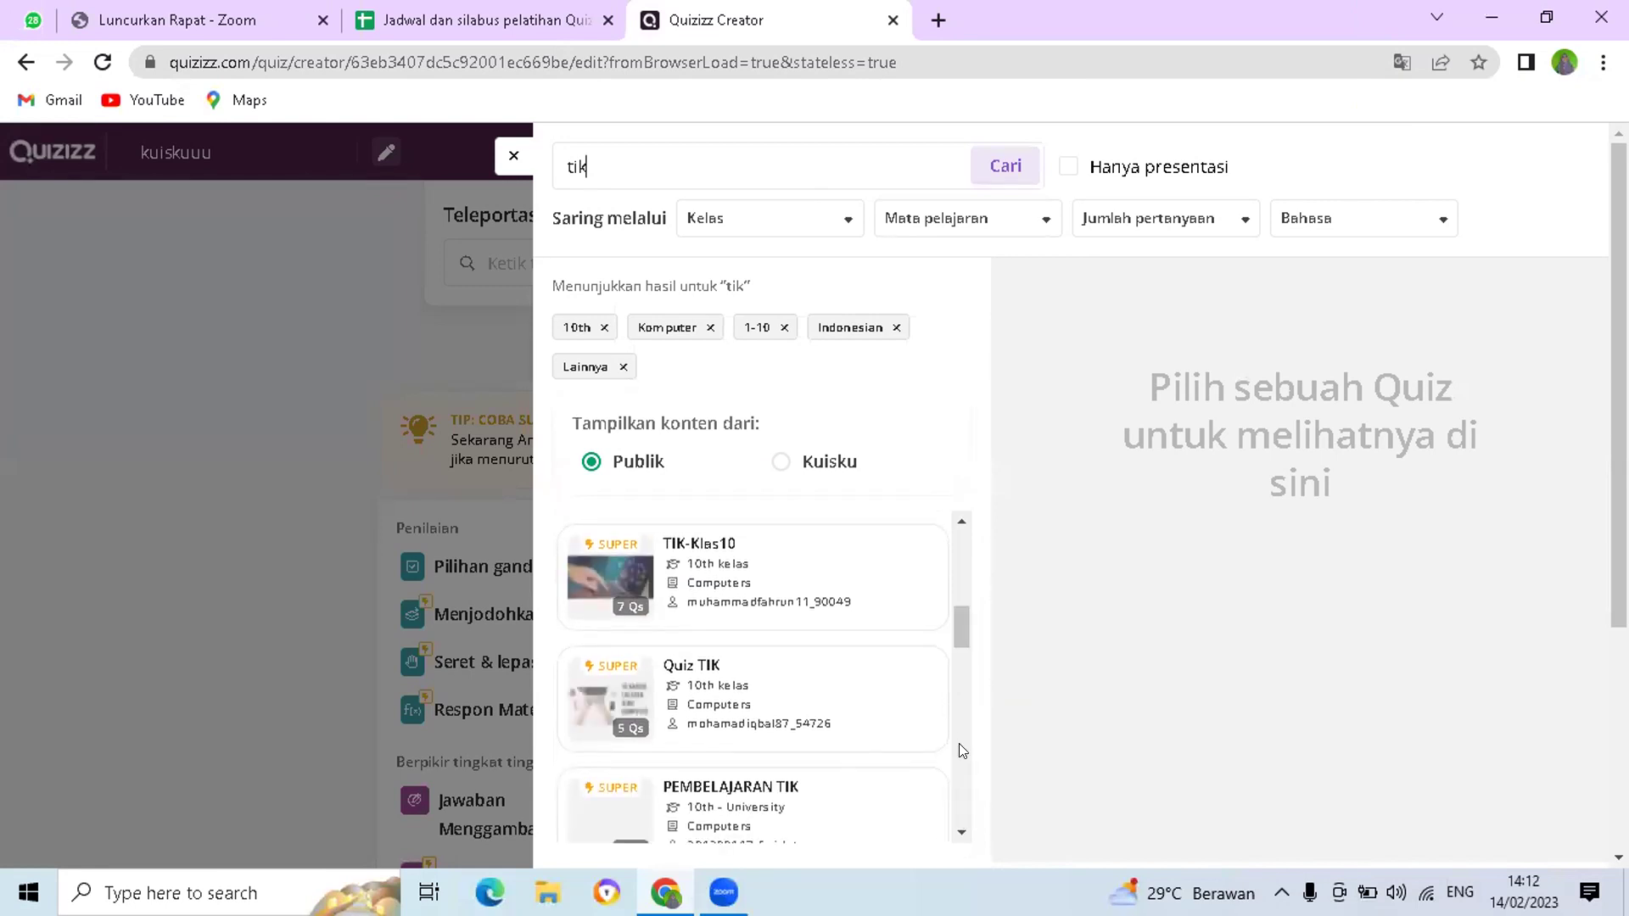
scroll(957, 615, "down", 1)
left_click_drag(962, 650, 976, 684)
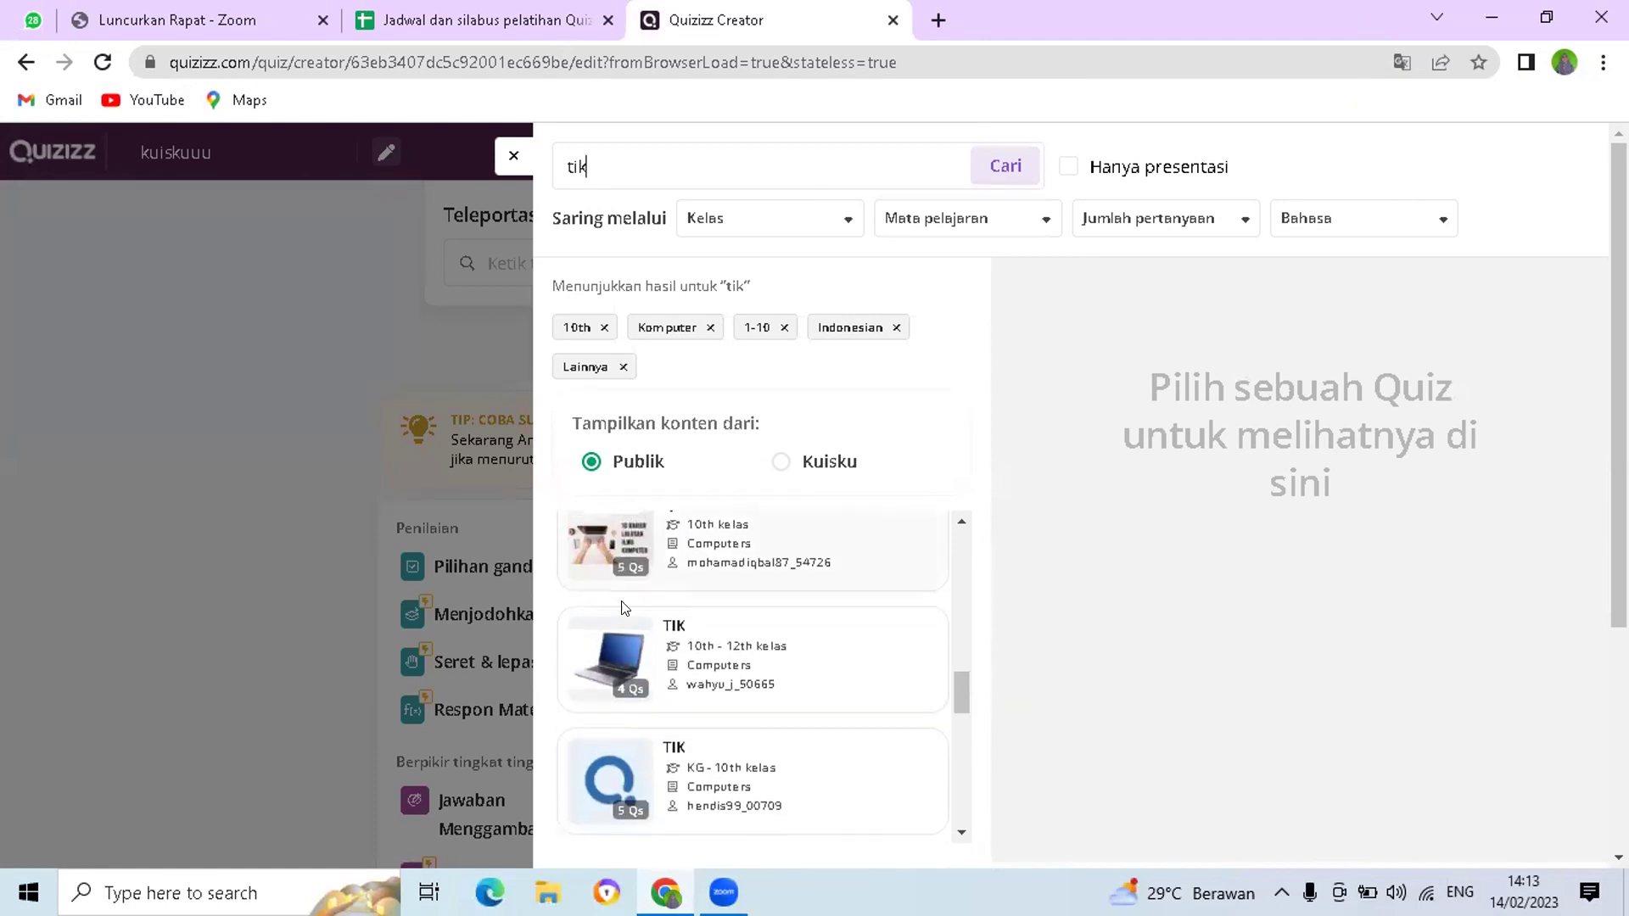
left_click(719, 649)
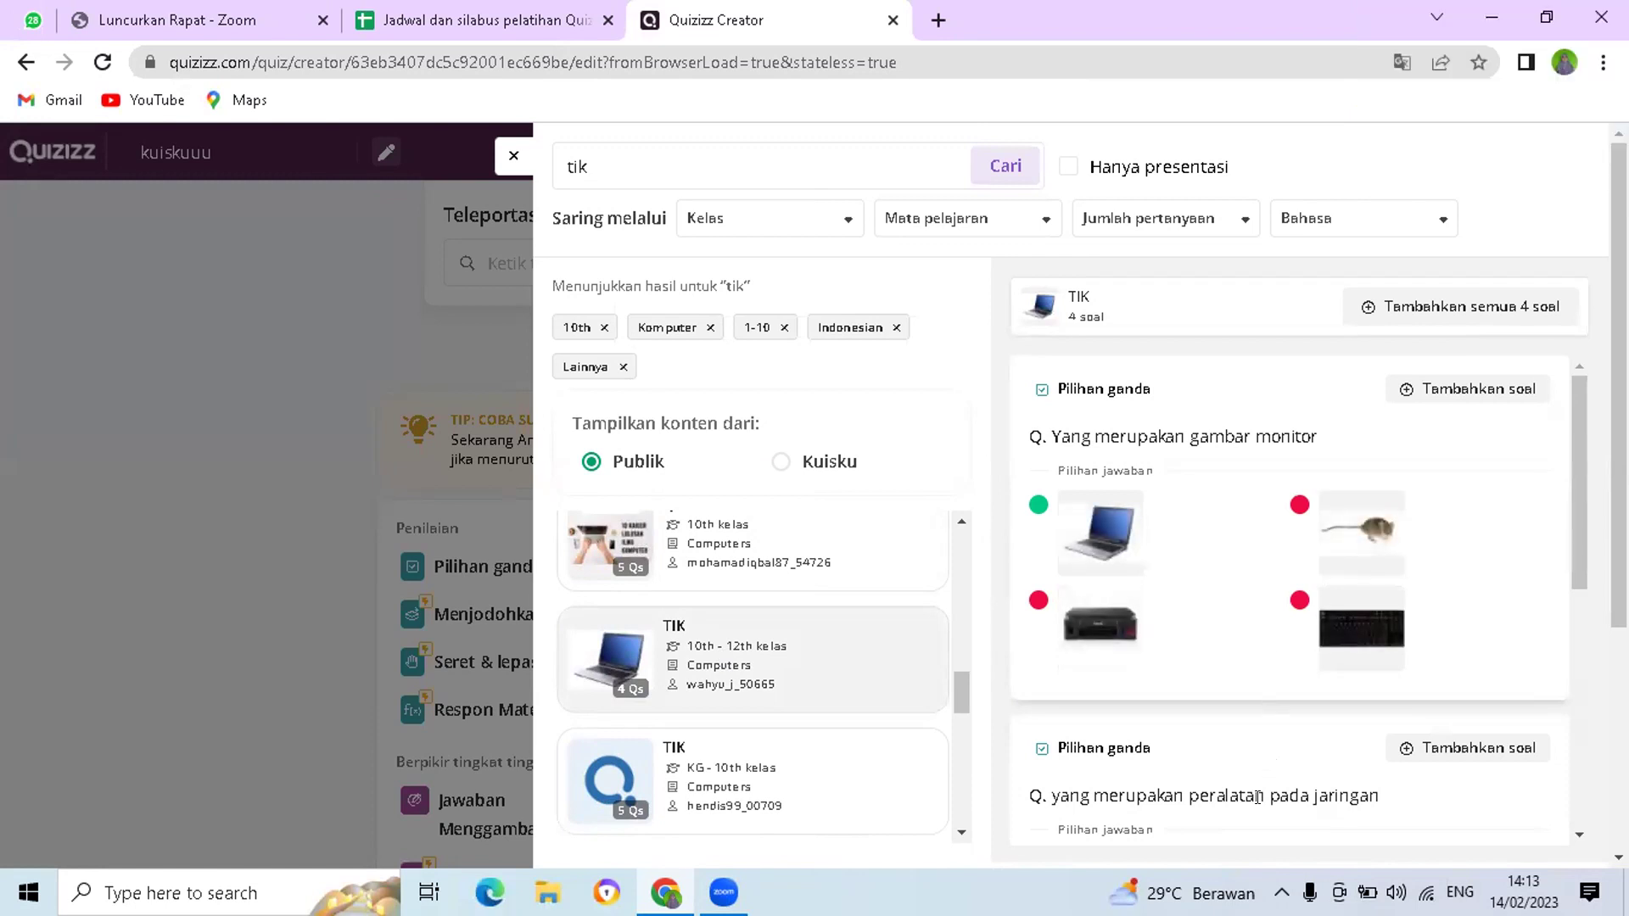
- Add the multiple-choice question "Yang merupakan gambar monitor" and the short-answer question "komputer pusat" from the TIK quiz to kuiskuuu
left_click_drag(1572, 442, 1585, 411)
left_click(1514, 398)
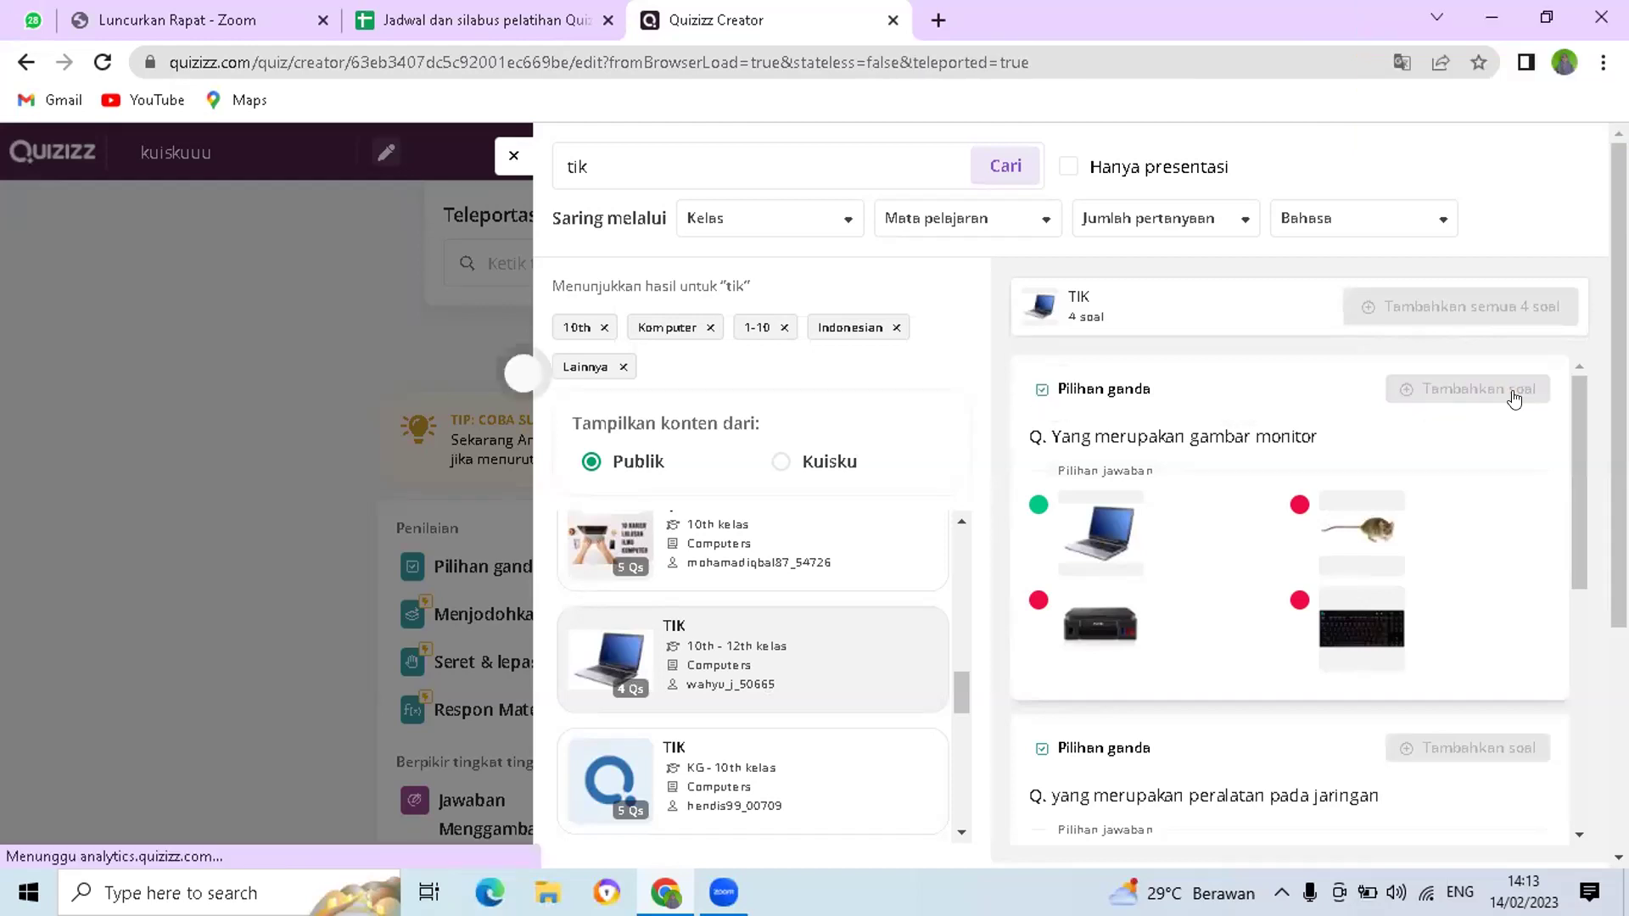
scroll(1584, 475, "down", 2)
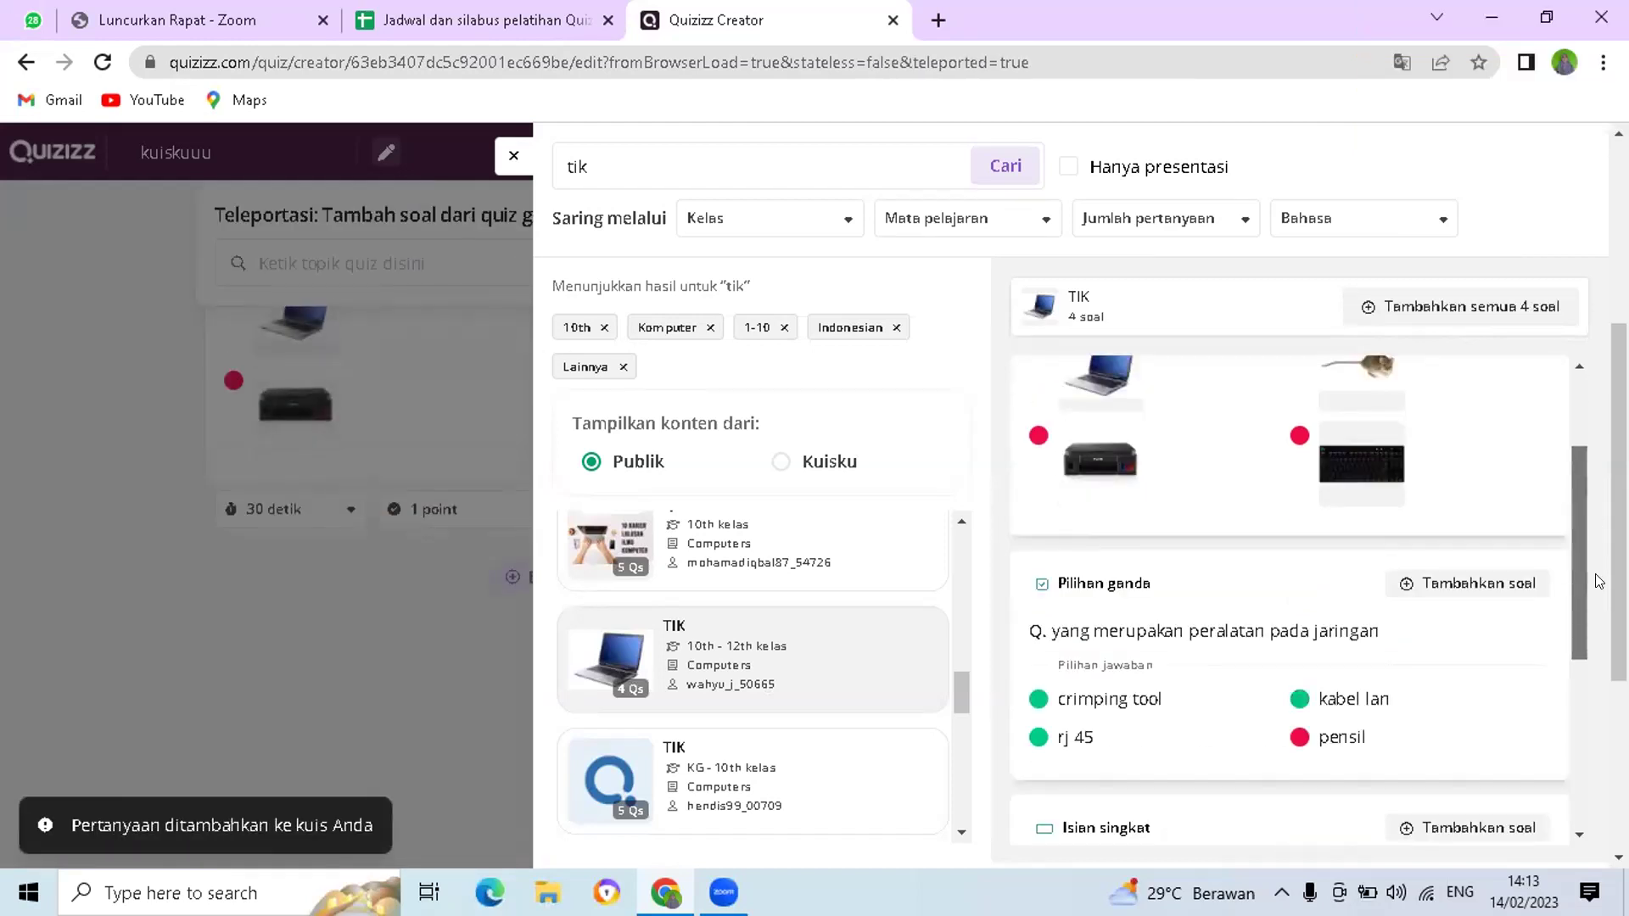
scroll(1599, 582, "down", 5)
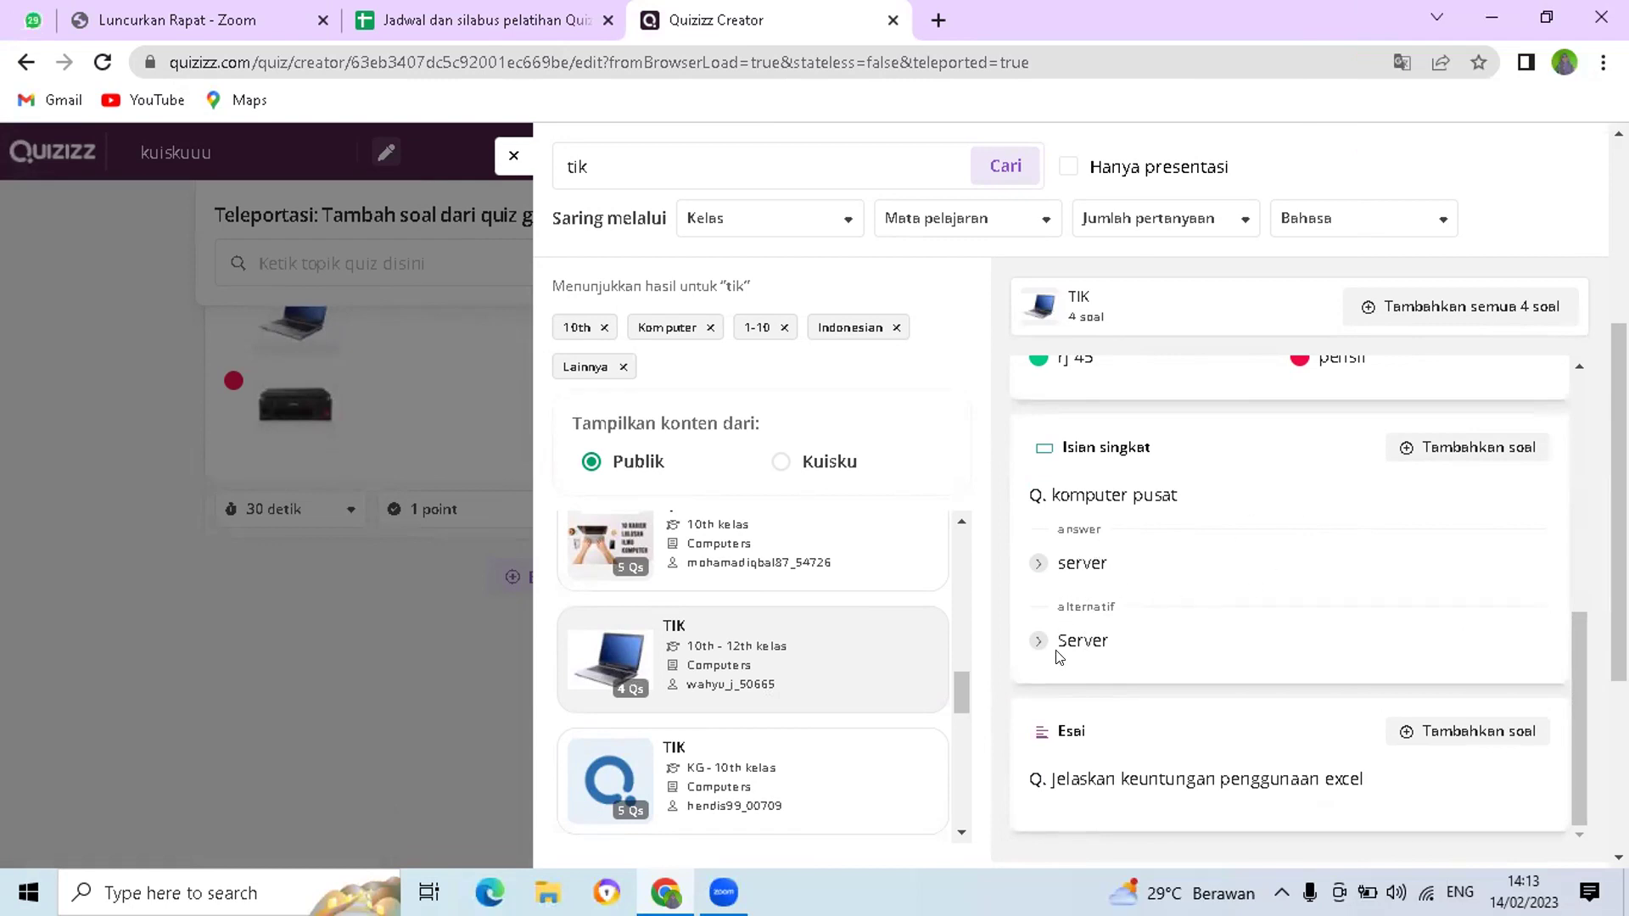
left_click(1502, 450)
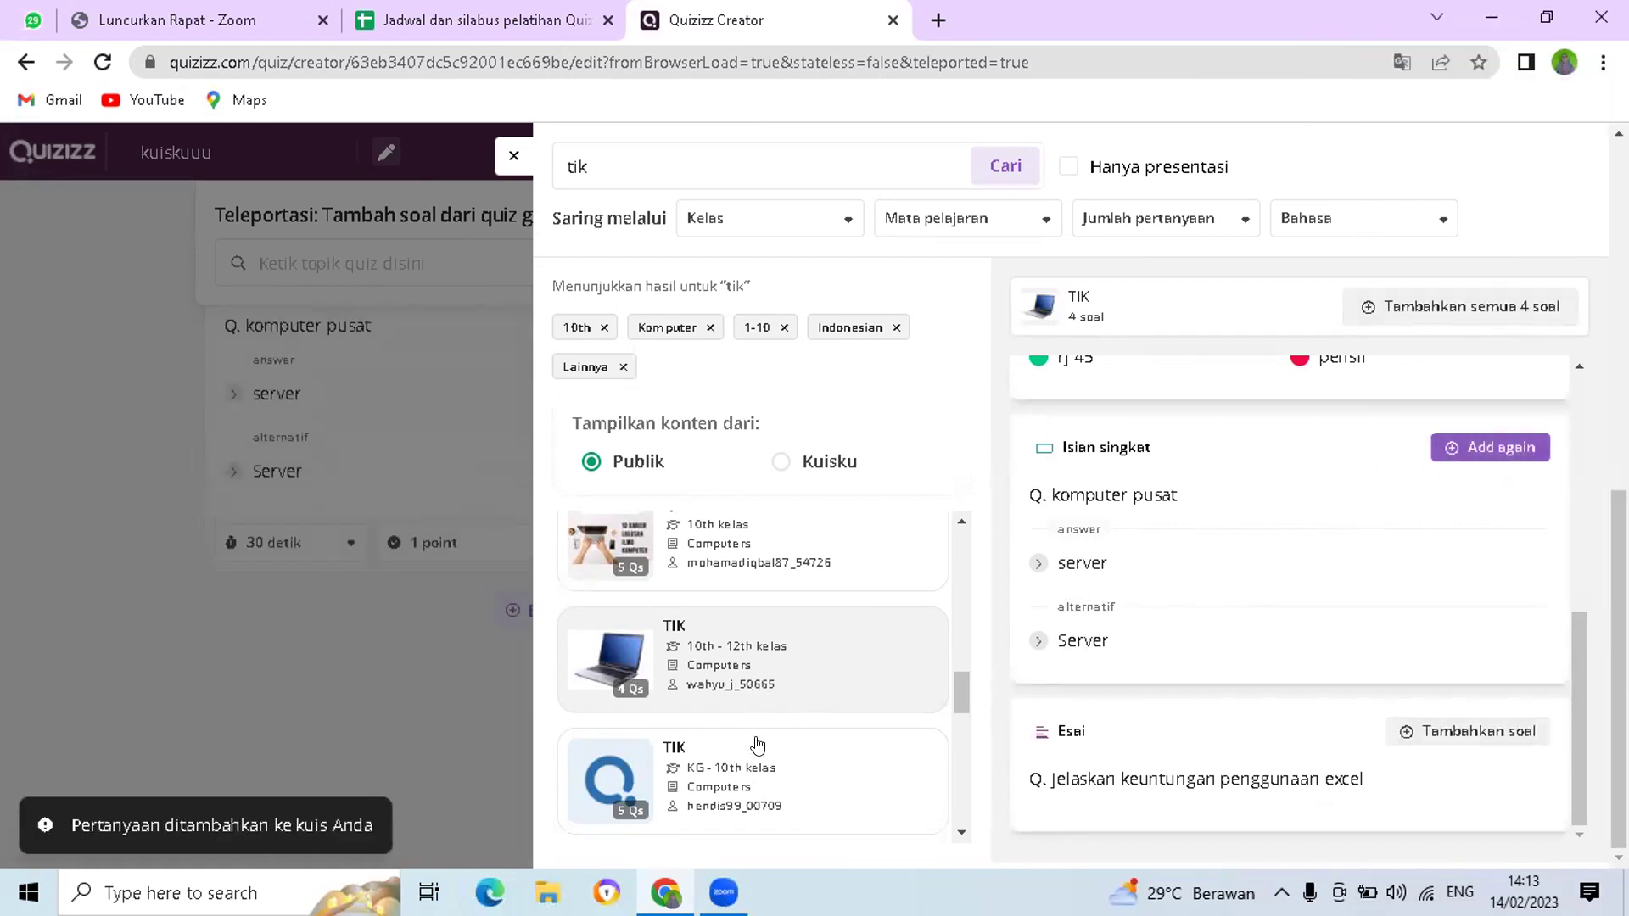
- Add "Gambar di atas adalah ...." and the second "Gambar disamping merupakan bagian dari hardware" question from the five-question KG - 10th TIK quiz to kuiskuuu
left_click(770, 809)
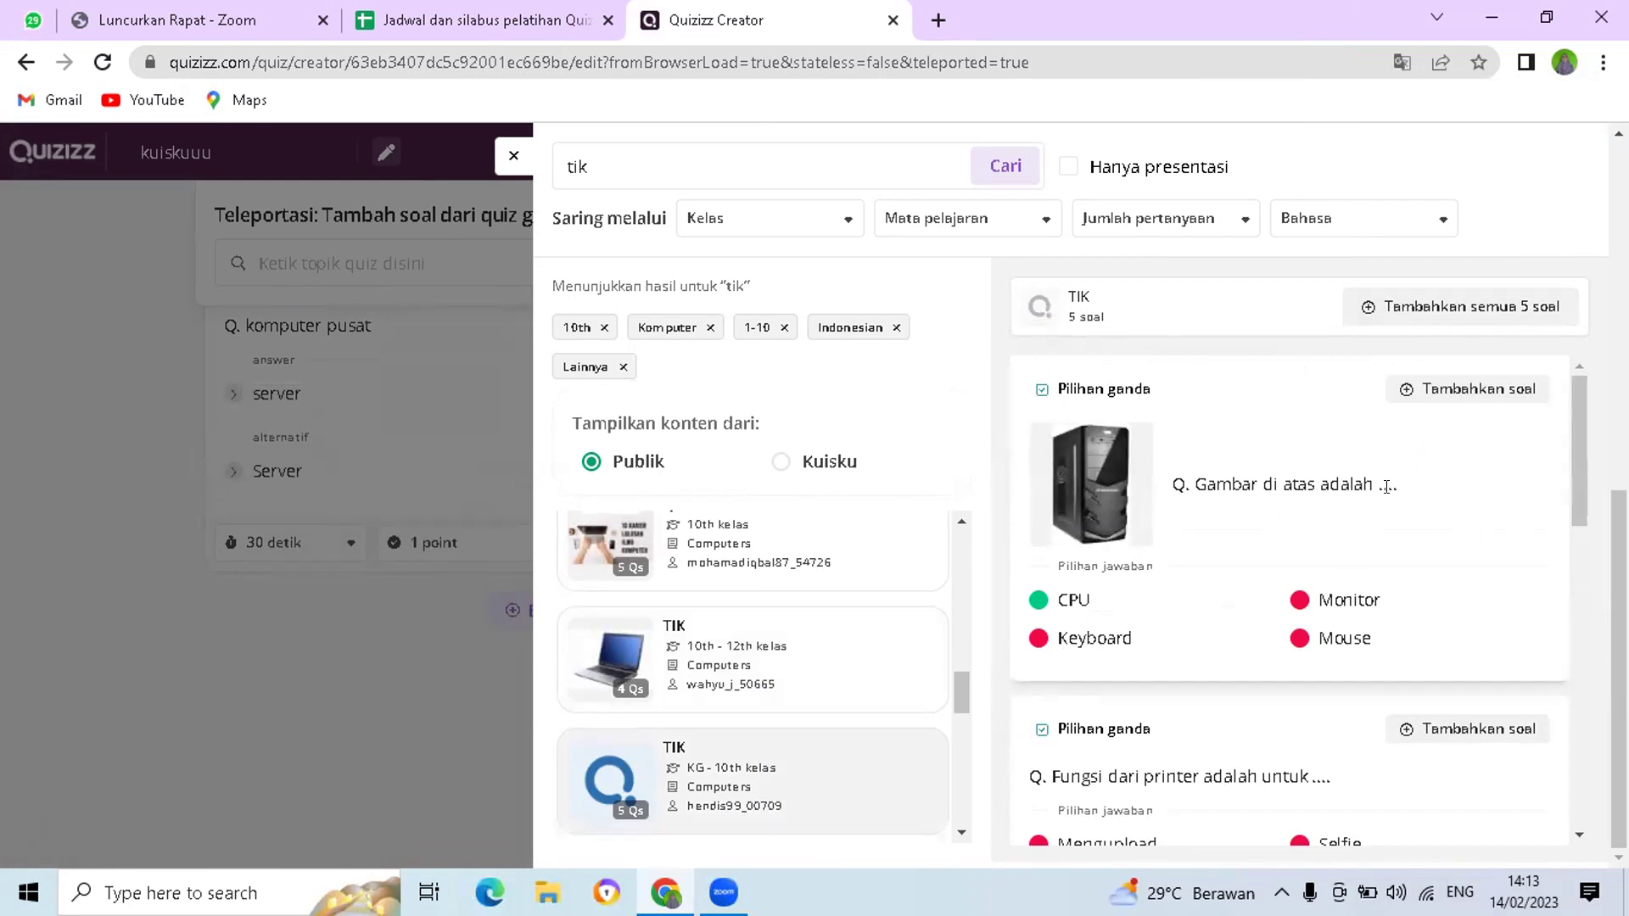
left_click(1443, 392)
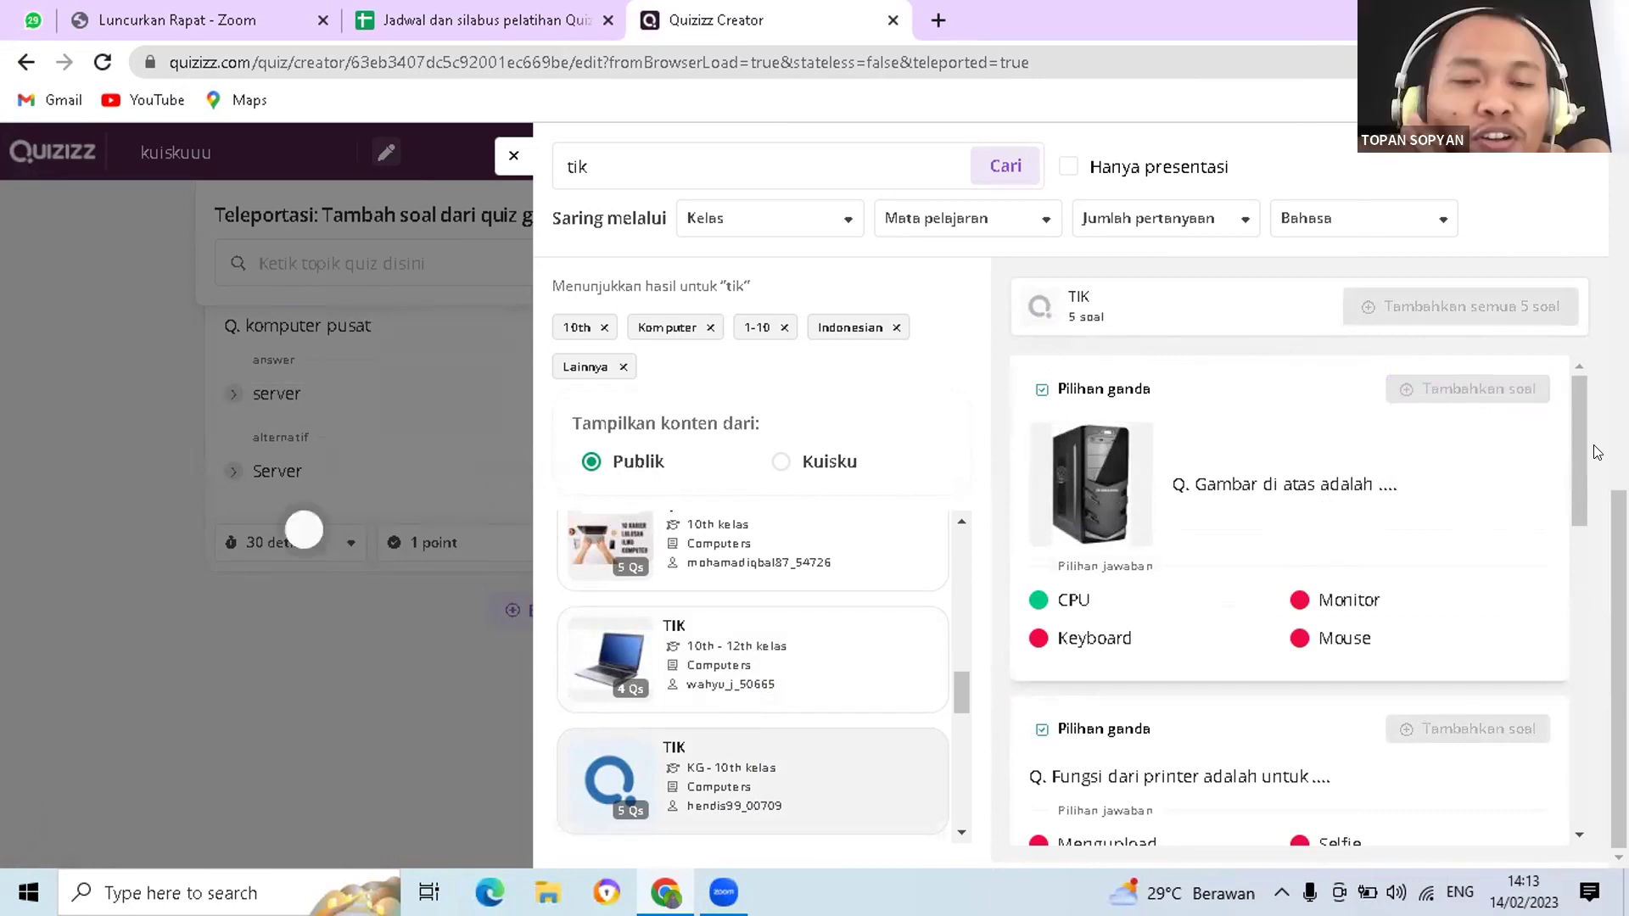
scroll(1468, 636, "down", 4)
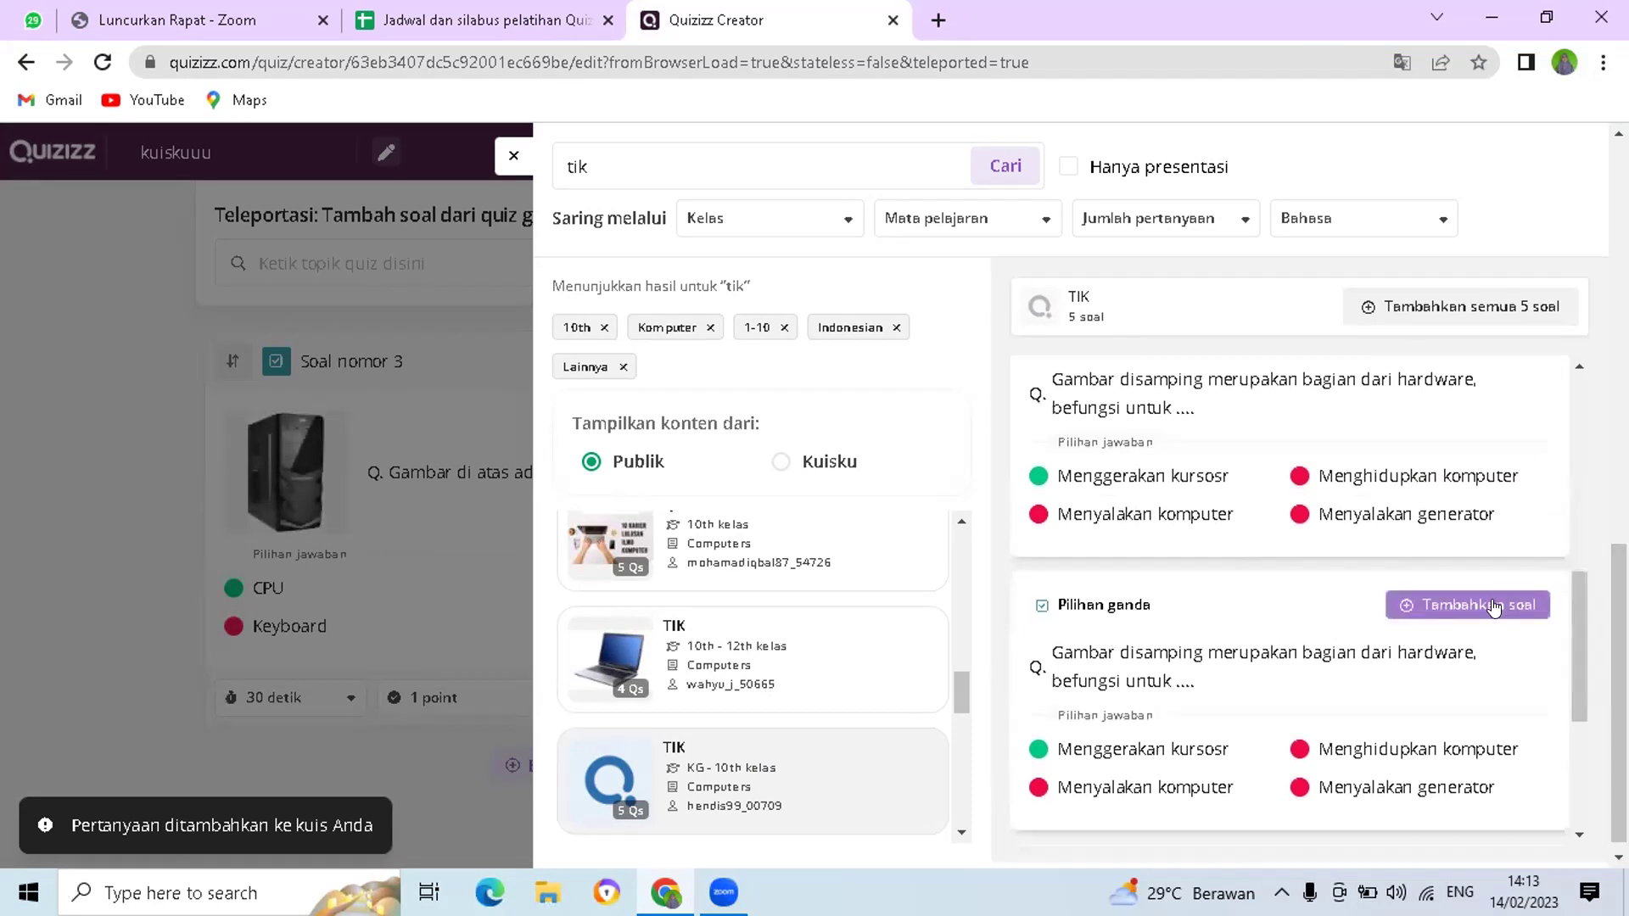
left_click(1487, 606)
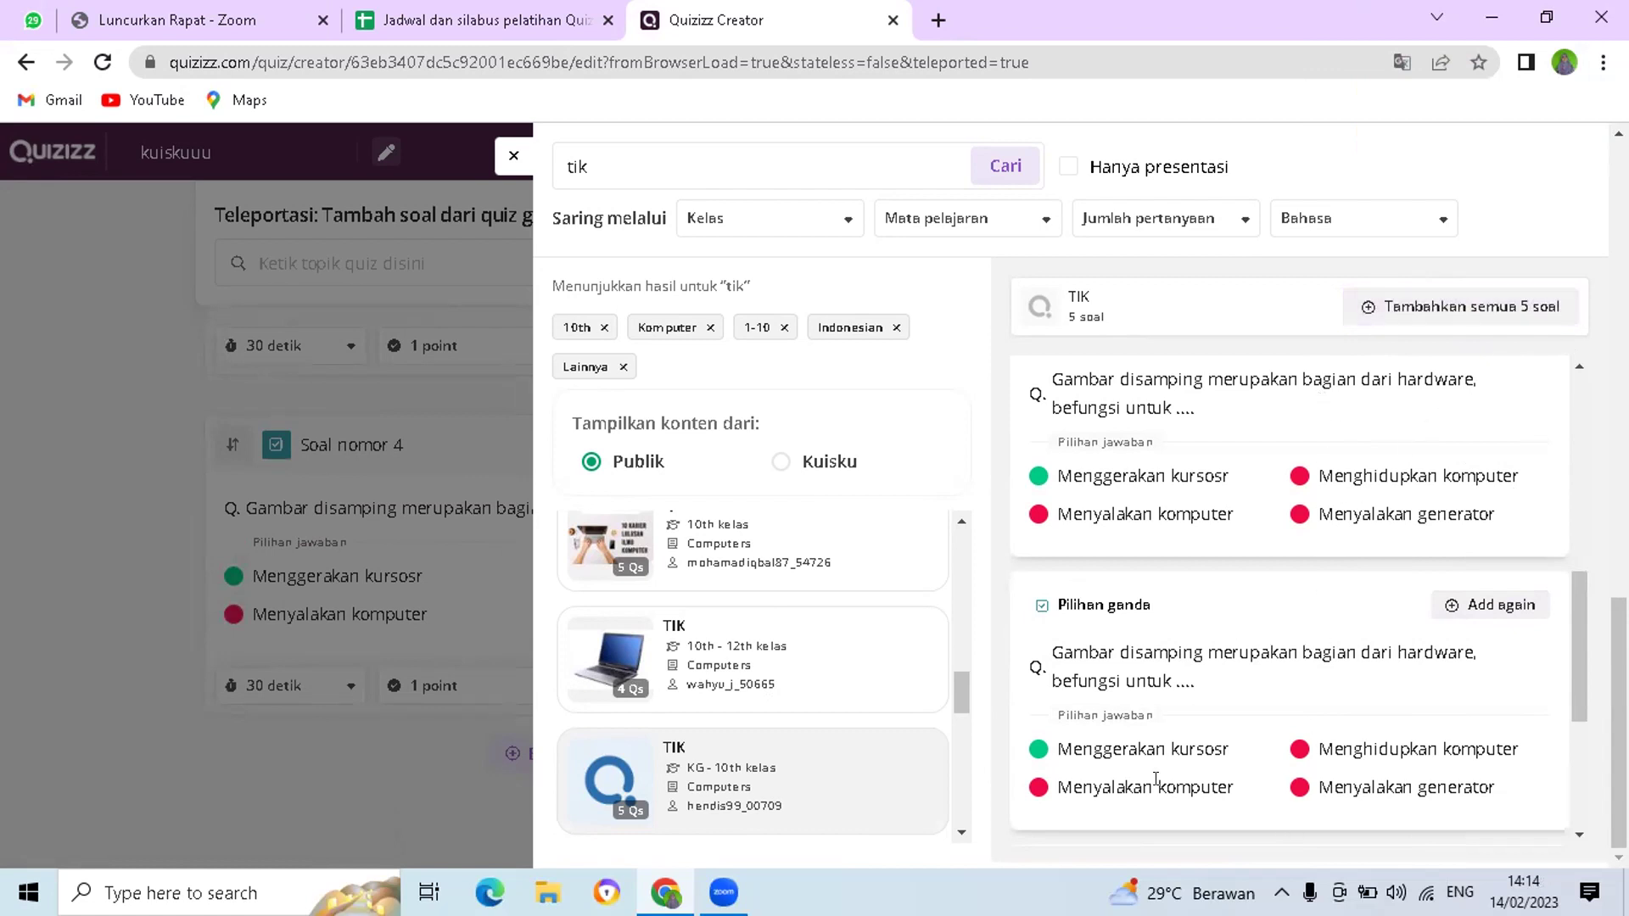
- Preview the ten-question TIK quiz for classes 8th - 10th, close the quiz search and return to the first question of kuiskuuu
left_click_drag(960, 701, 967, 770)
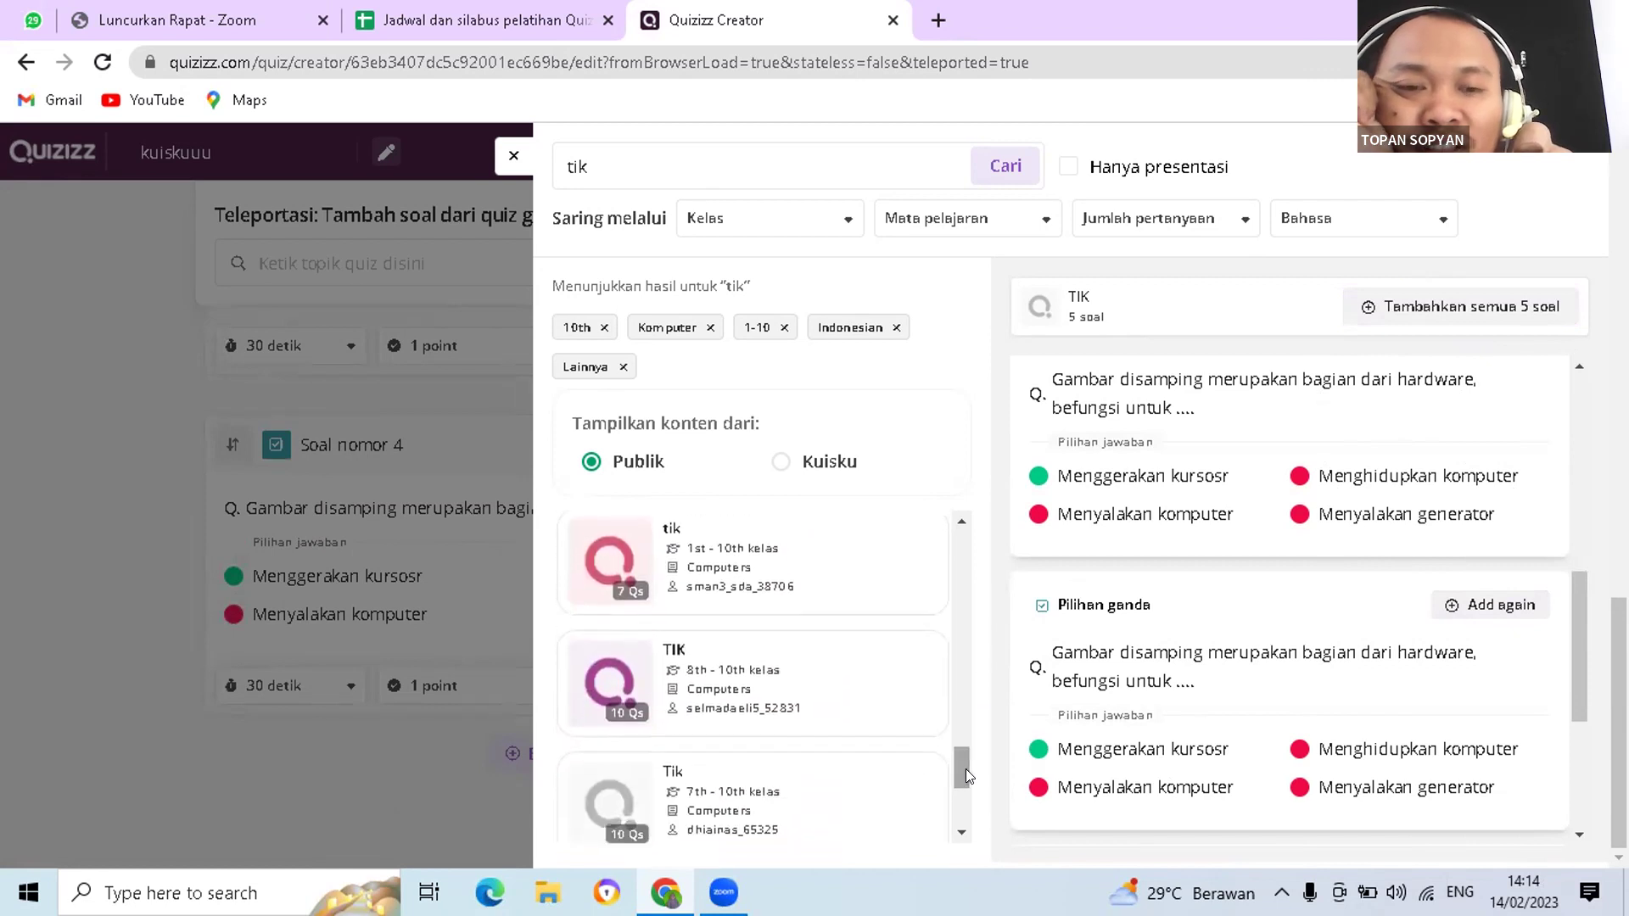
left_click(755, 705)
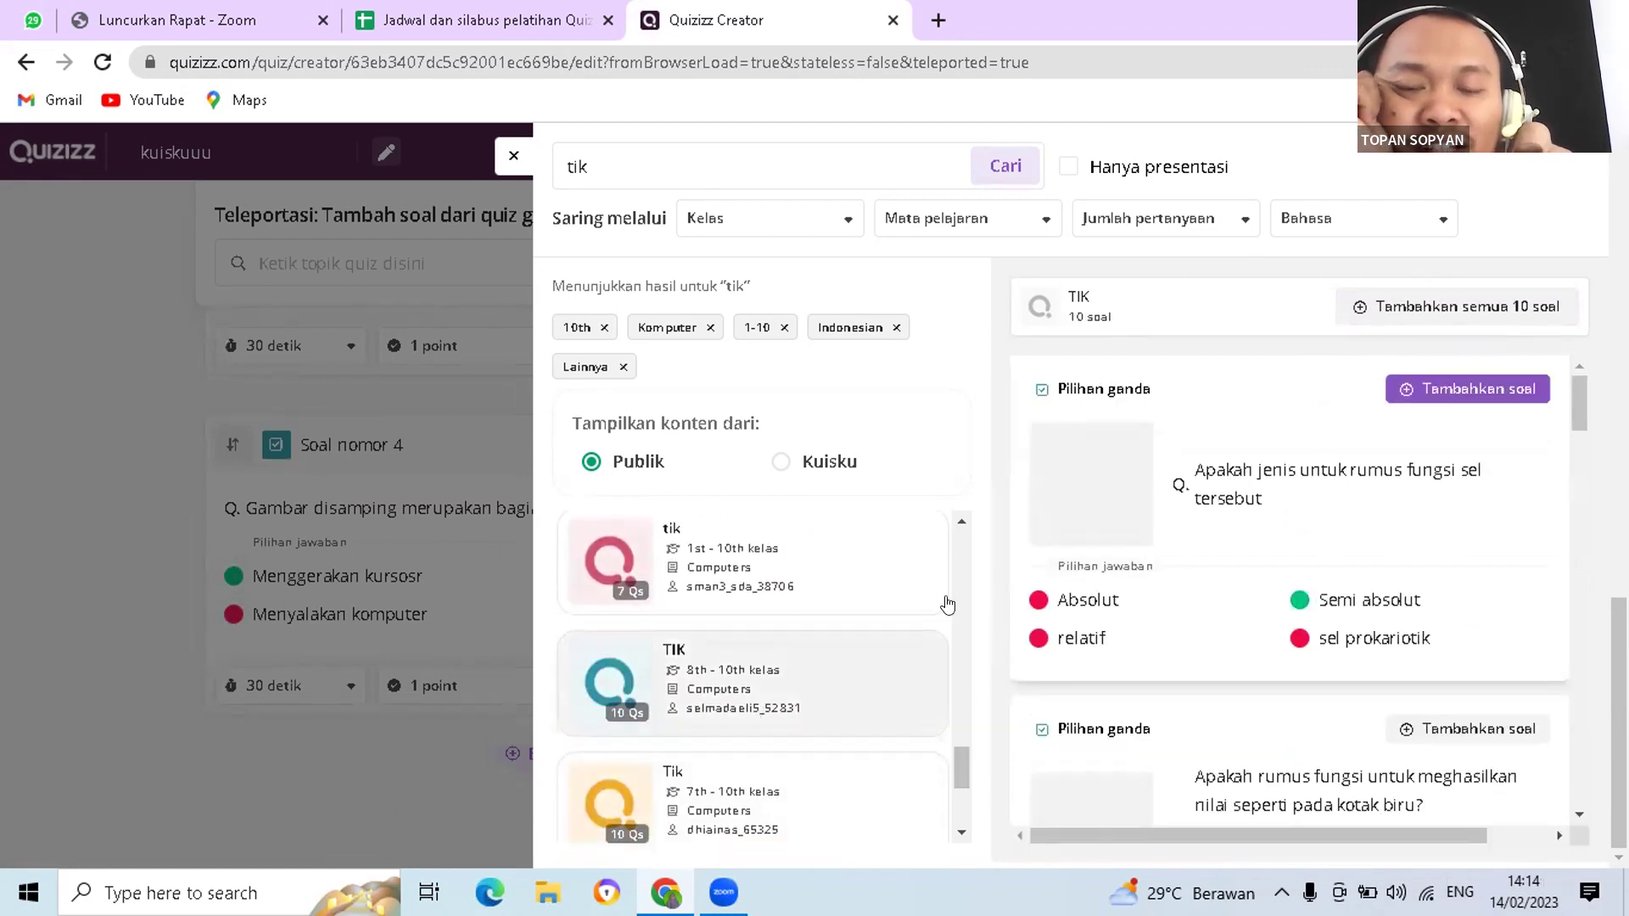
left_click(505, 158)
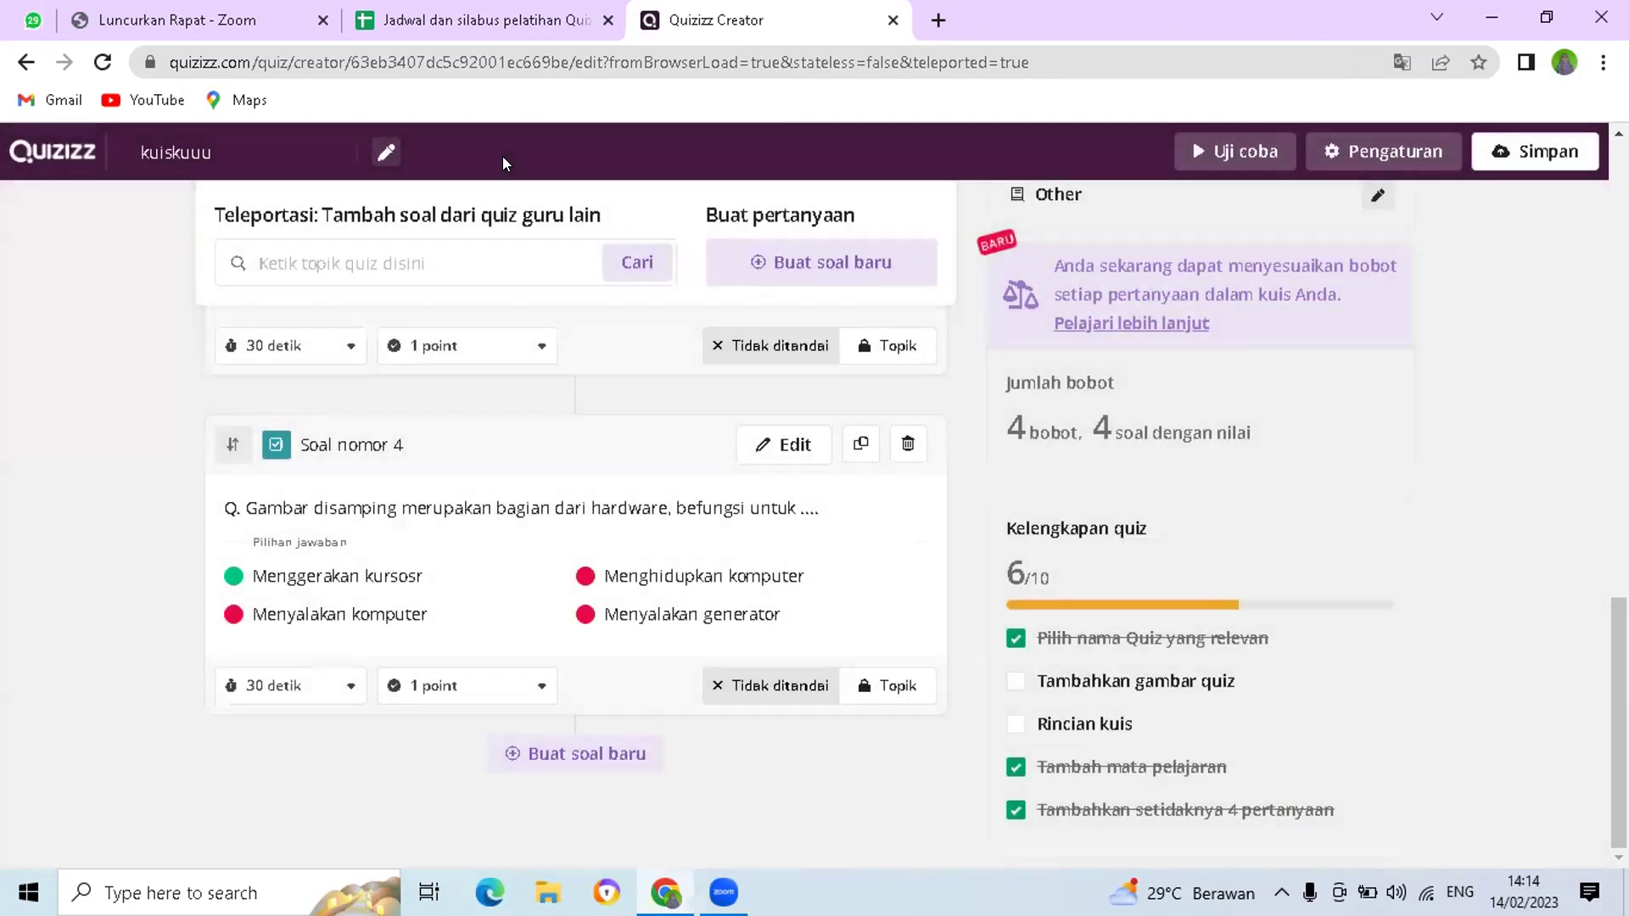
mouse_move(406, 373)
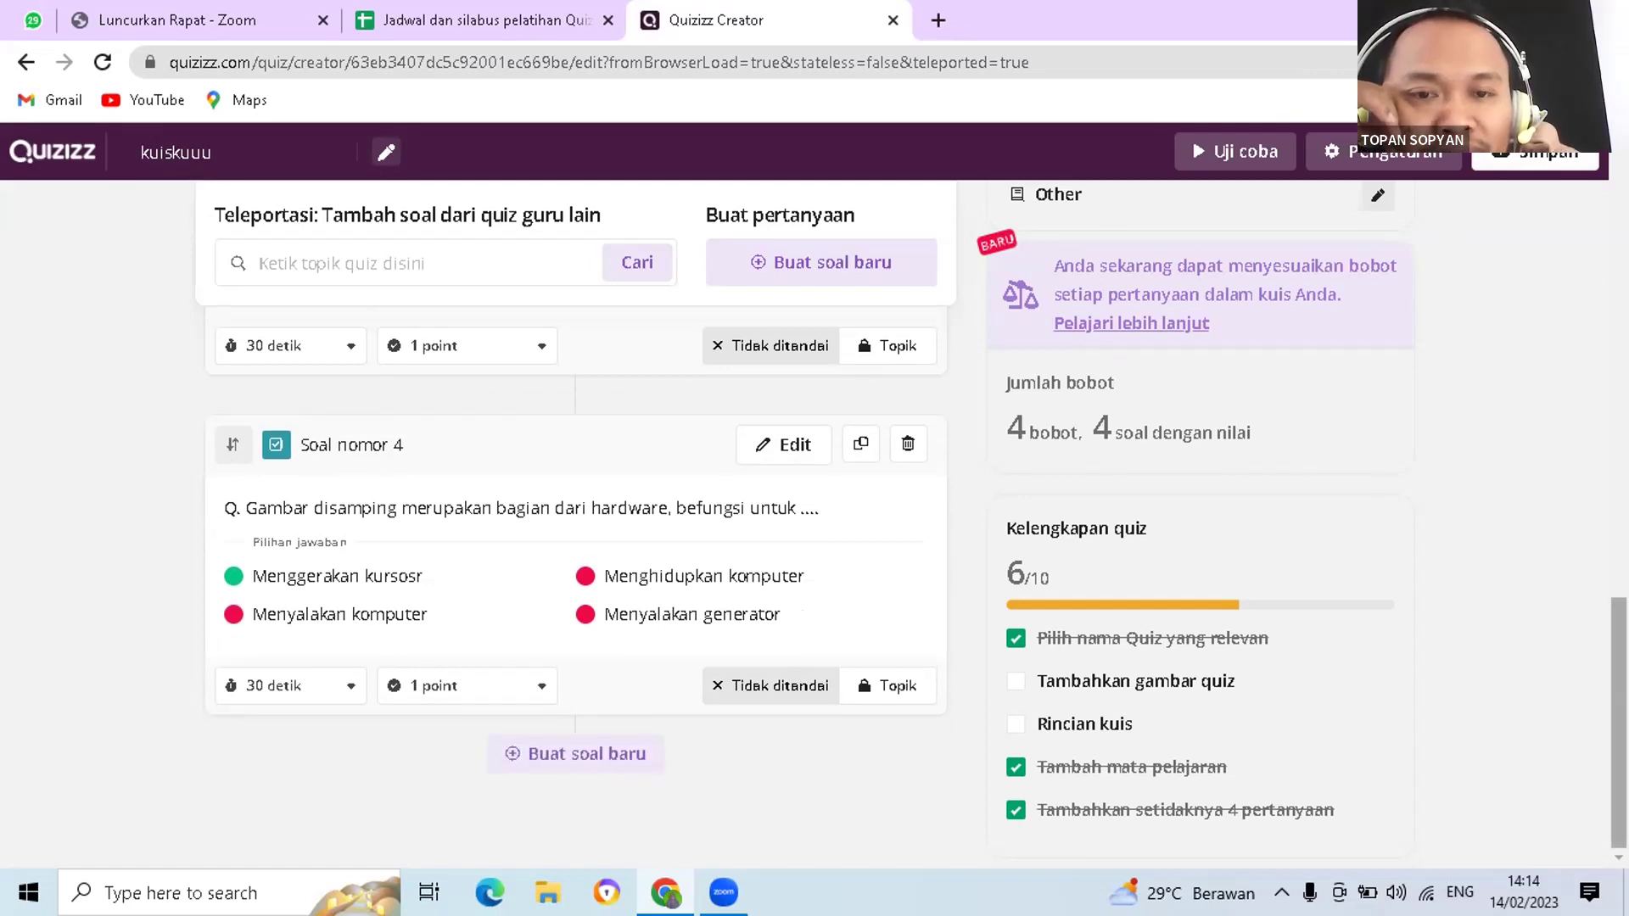
scroll(1381, 485, "up", 15)
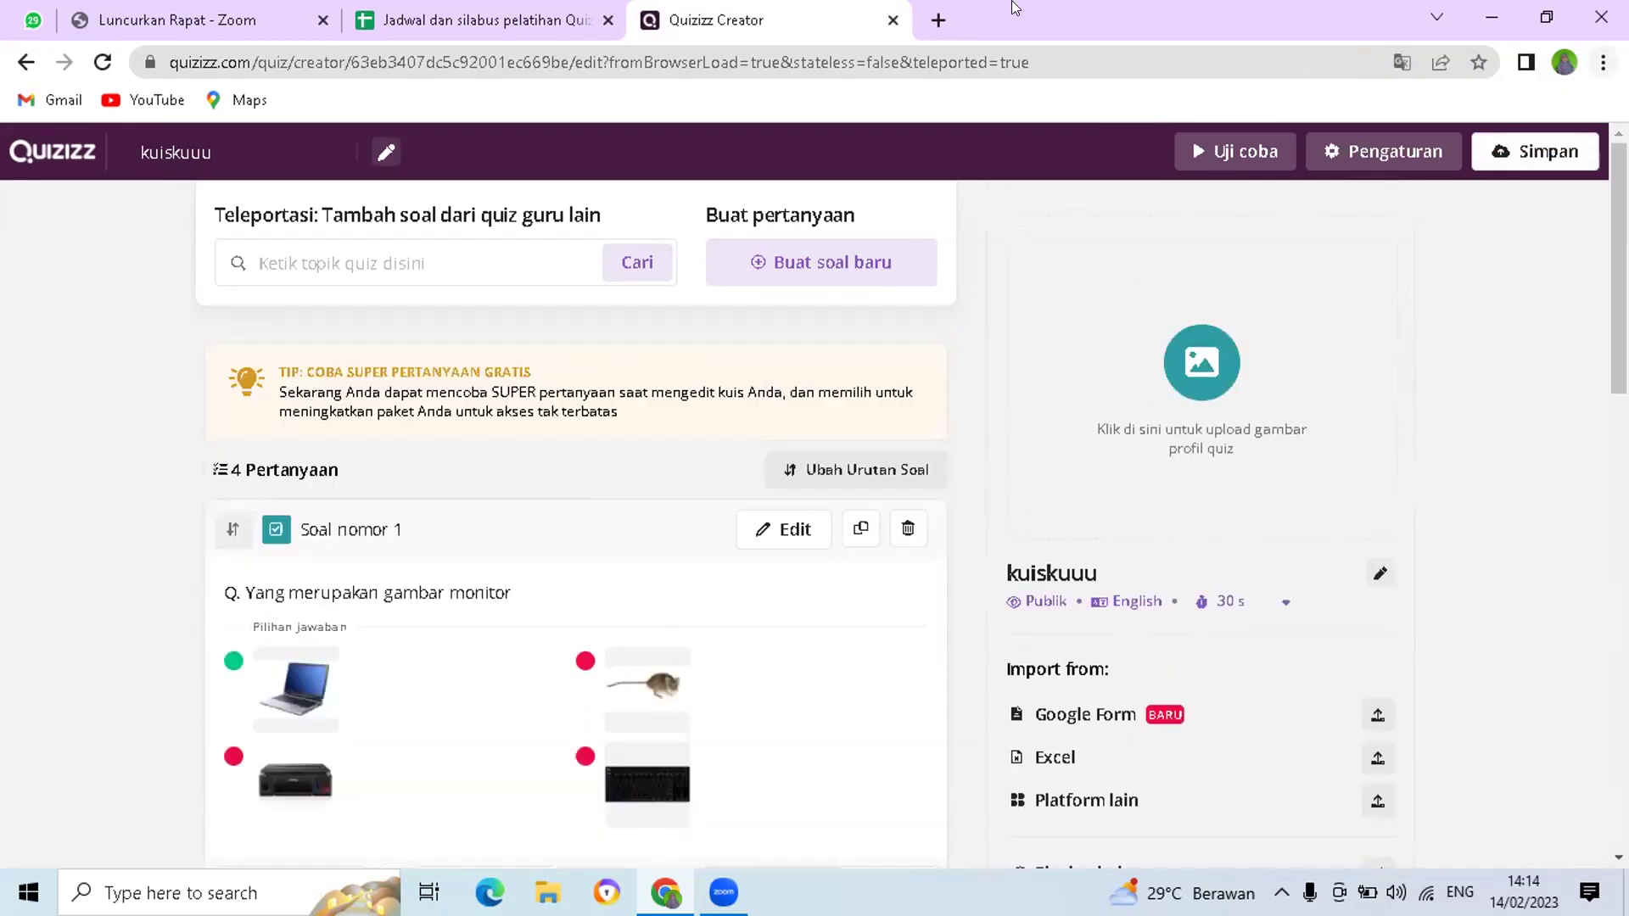
- Leave the kuiskuuu editor and open the Kuisku library of own quizzes
left_click(102, 63)
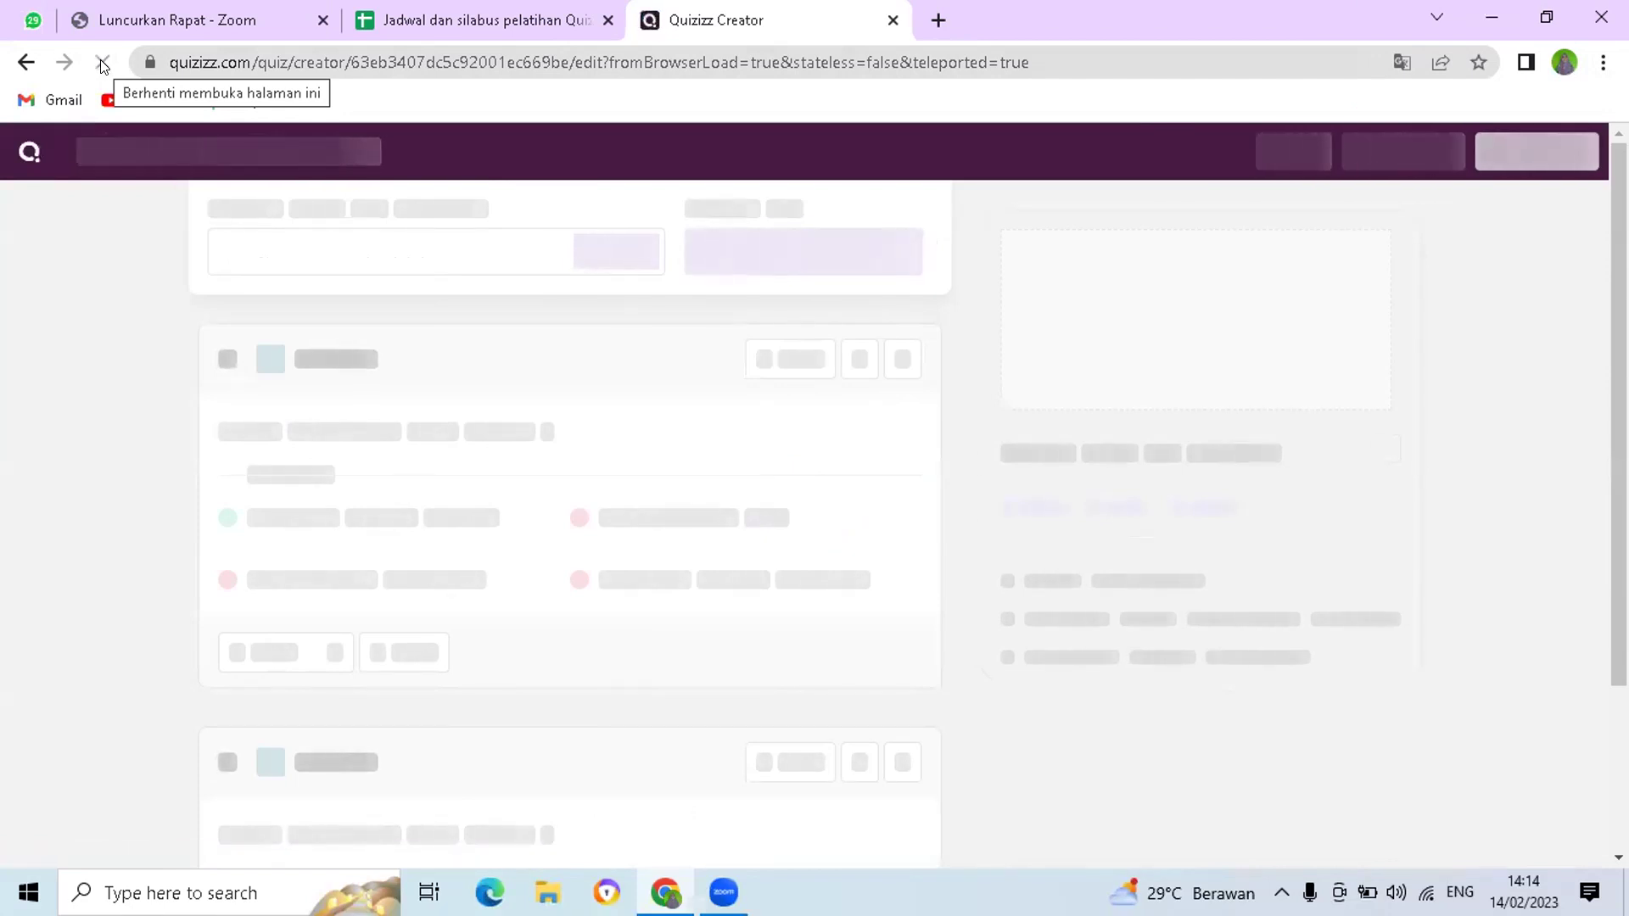
left_click(17, 64)
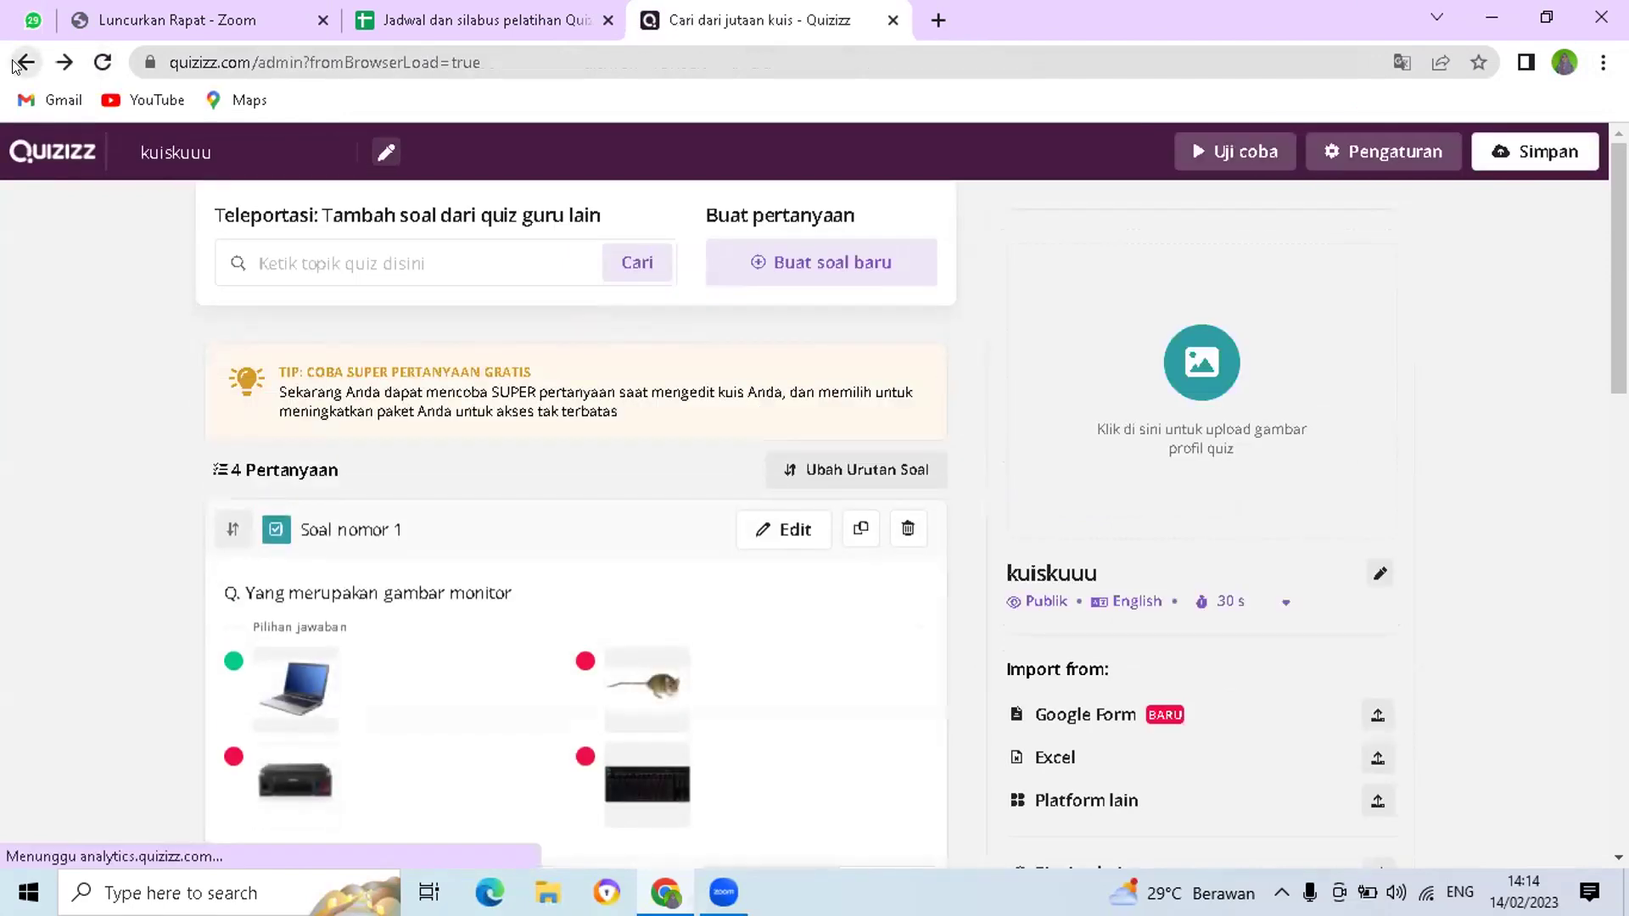
left_click(17, 64)
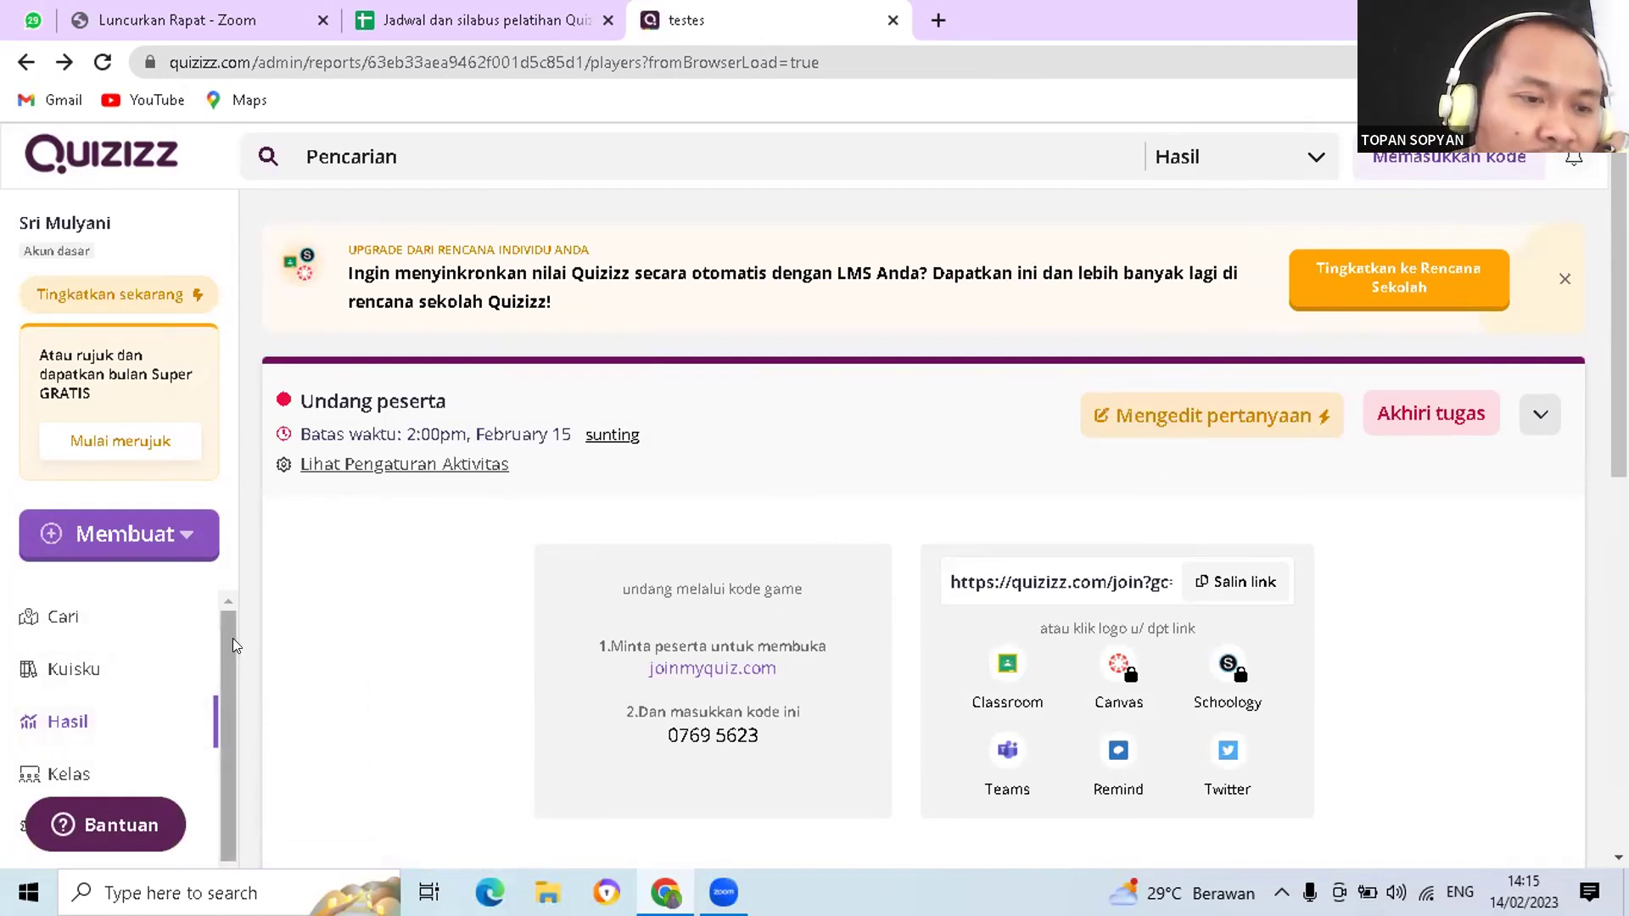
scroll(229, 681, "down", 1)
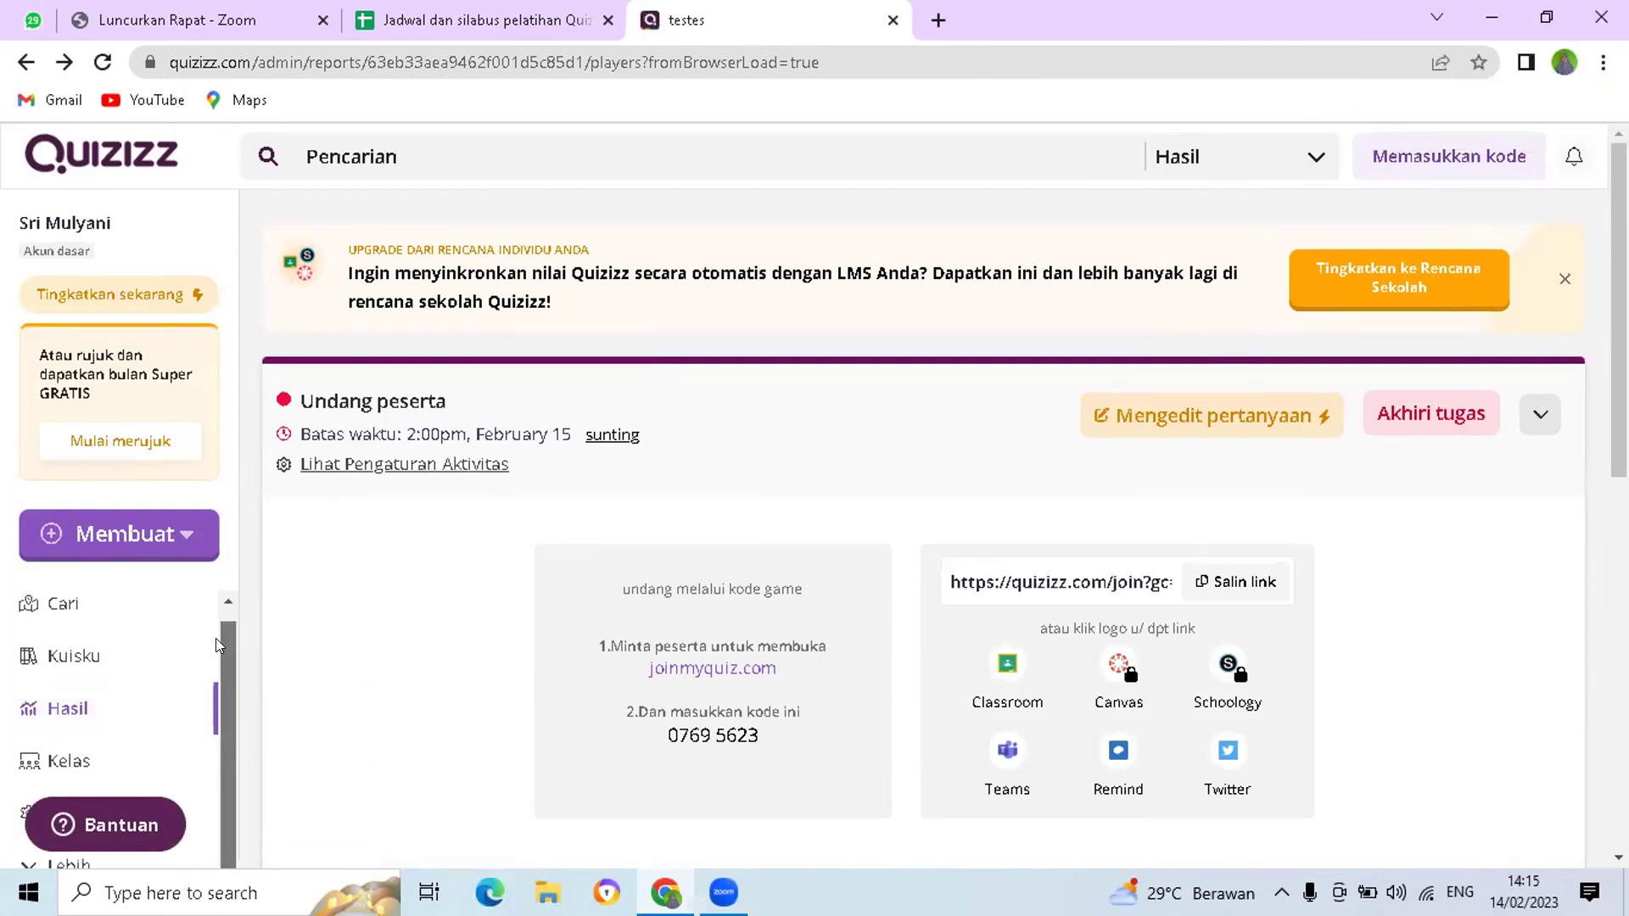
scroll(218, 645, "up", 1)
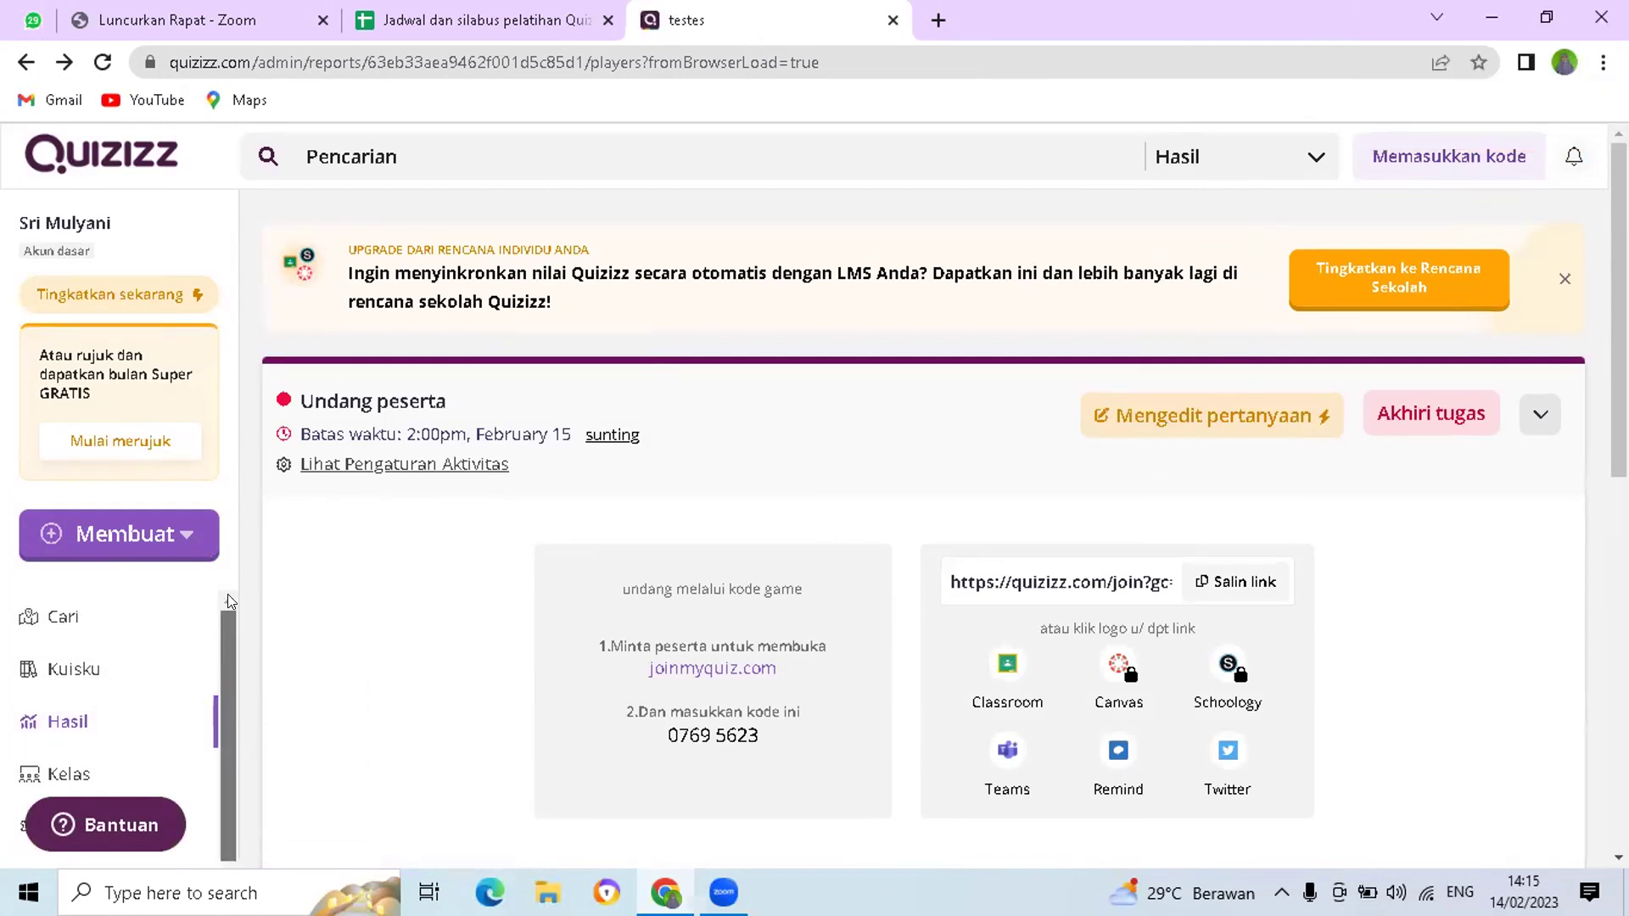
left_click(46, 666)
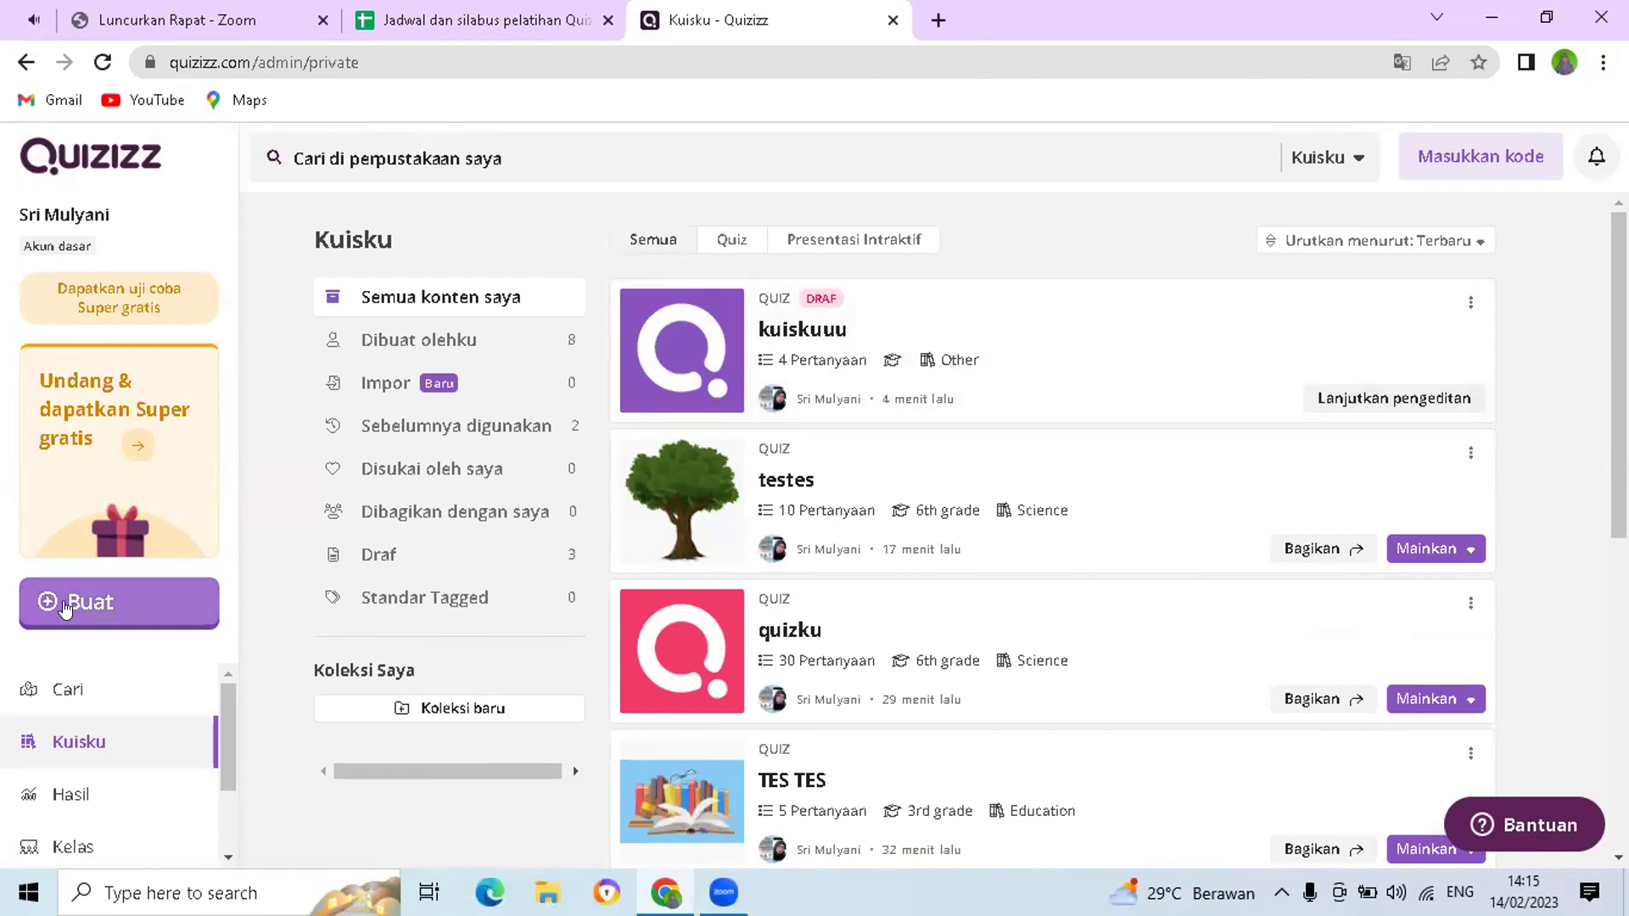
left_click(57, 694)
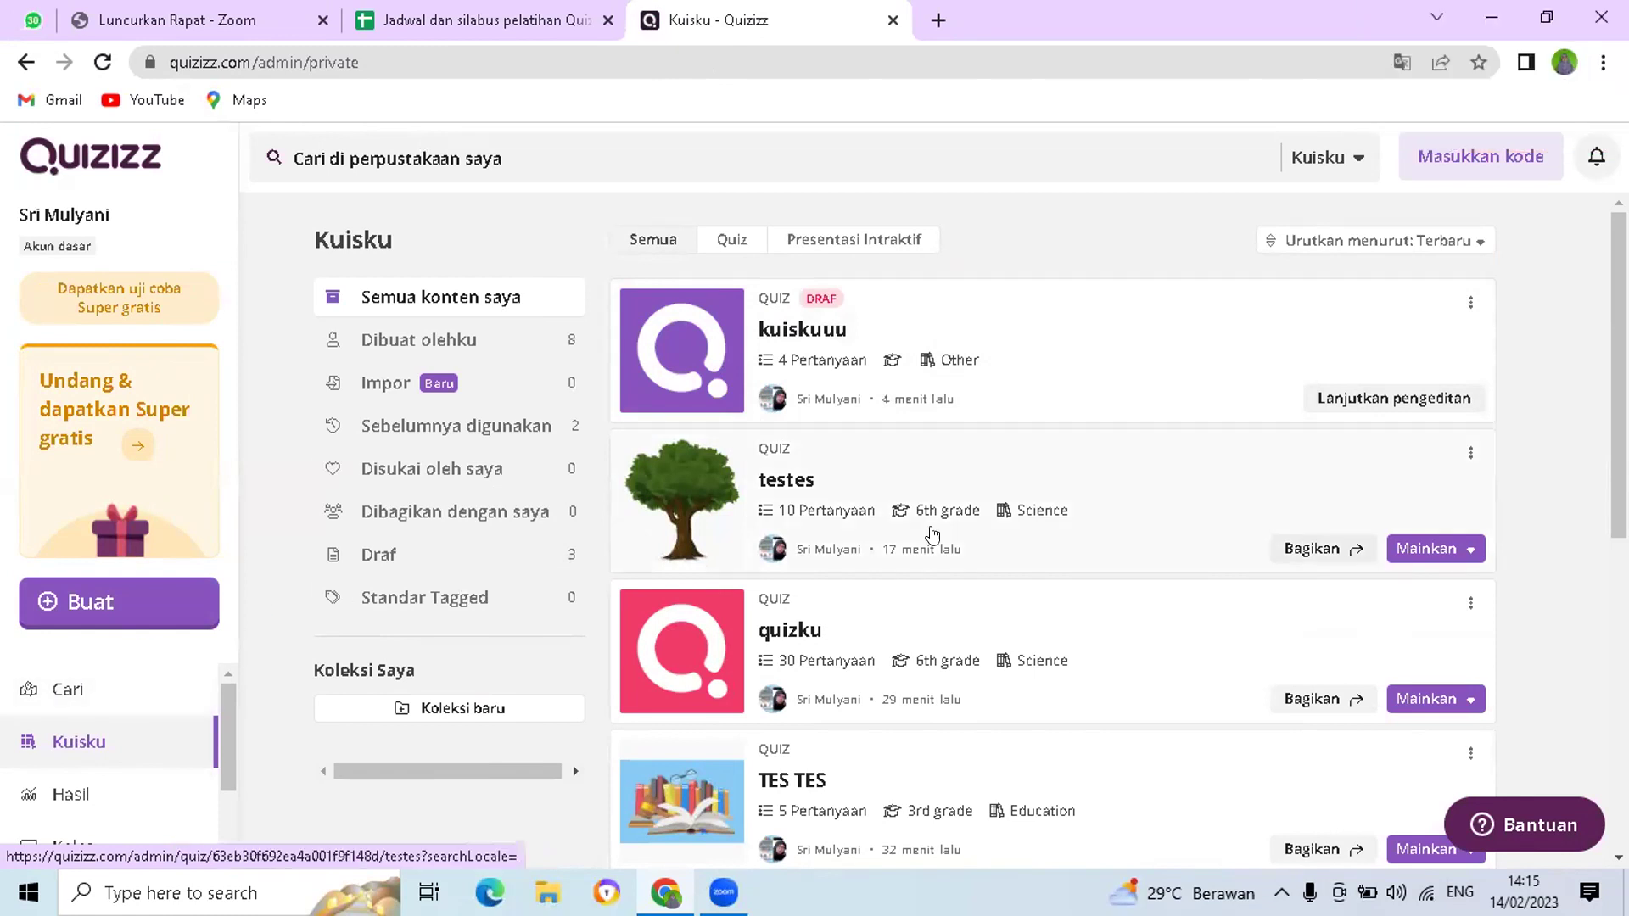
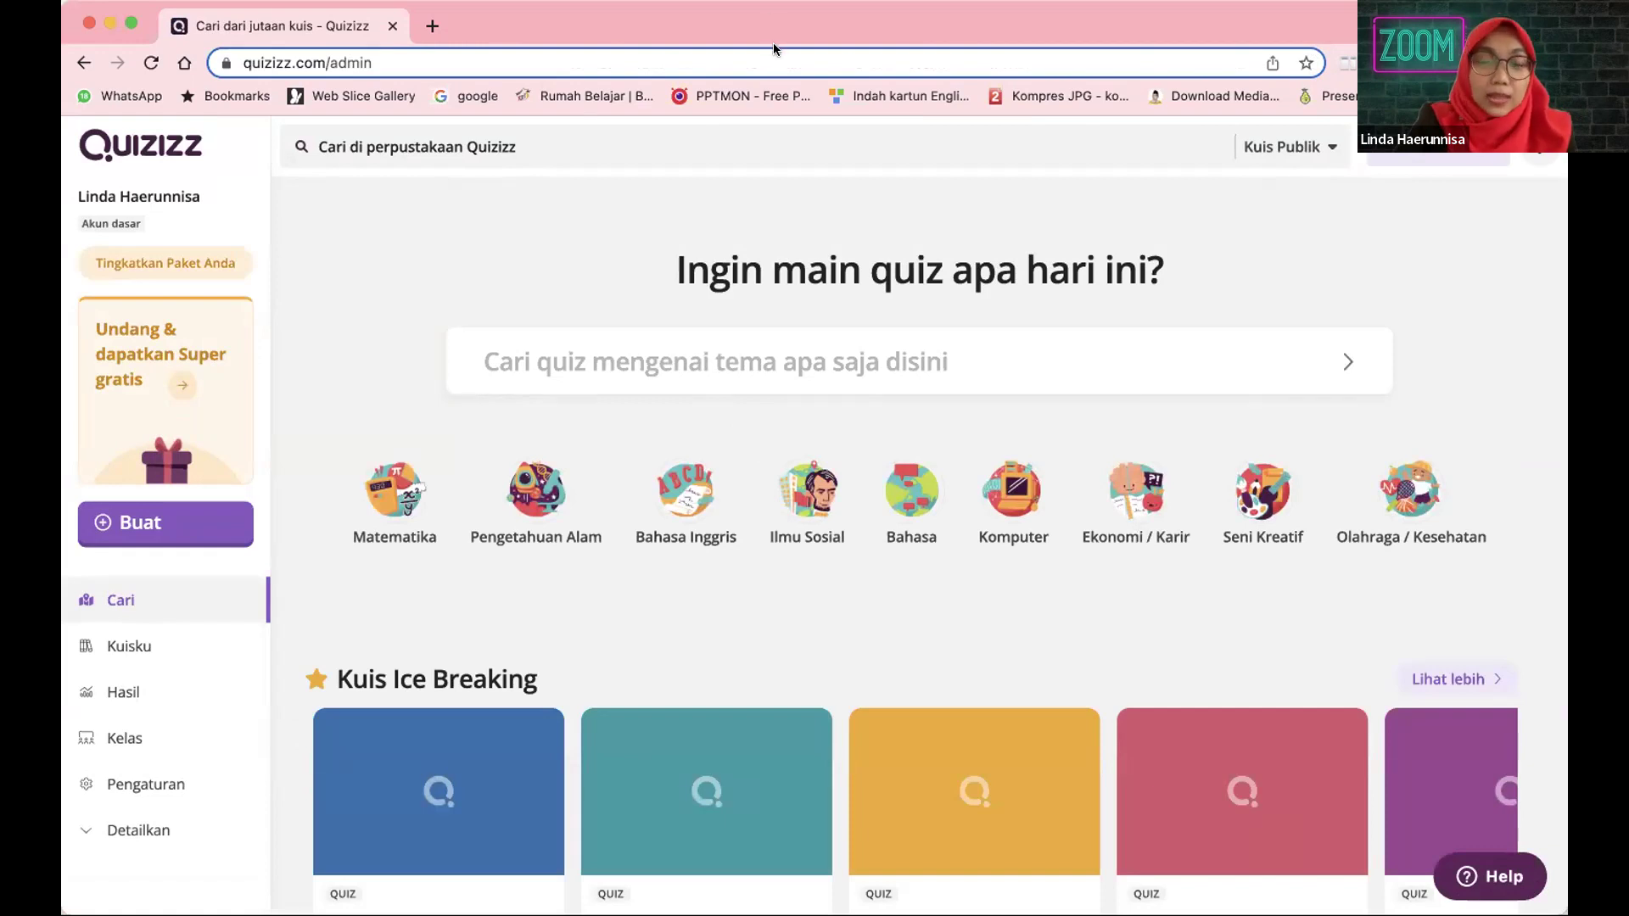
- Open the quiz PERUBAHAN WUJUD BENDA from the Kuisku library
left_click(145, 631)
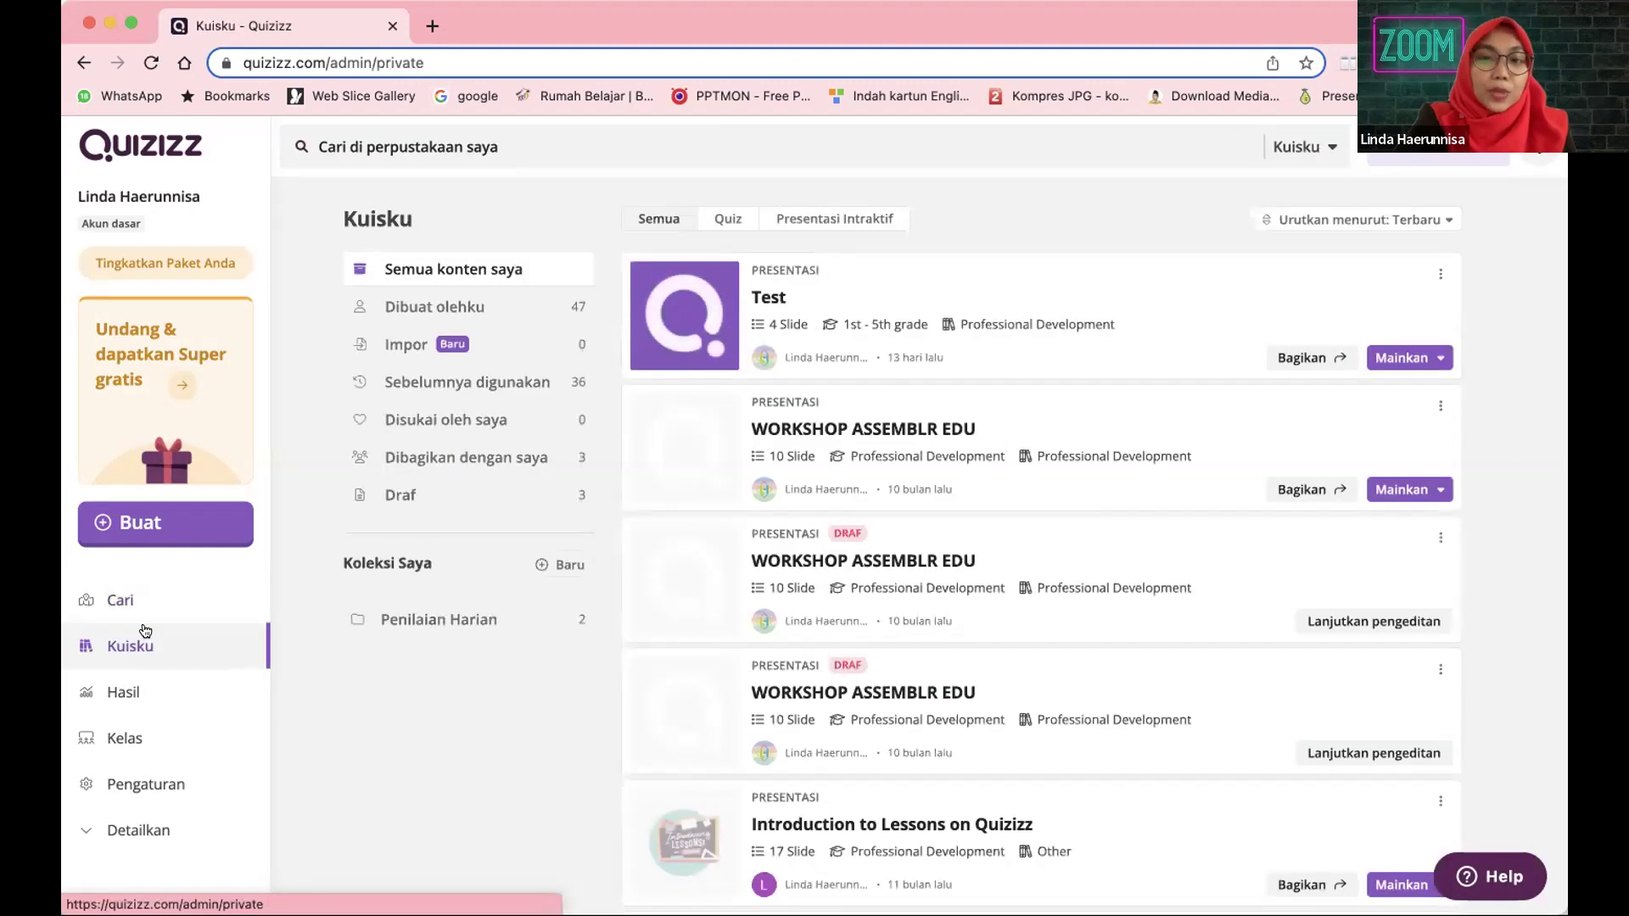
scroll(885, 601, "down", 1)
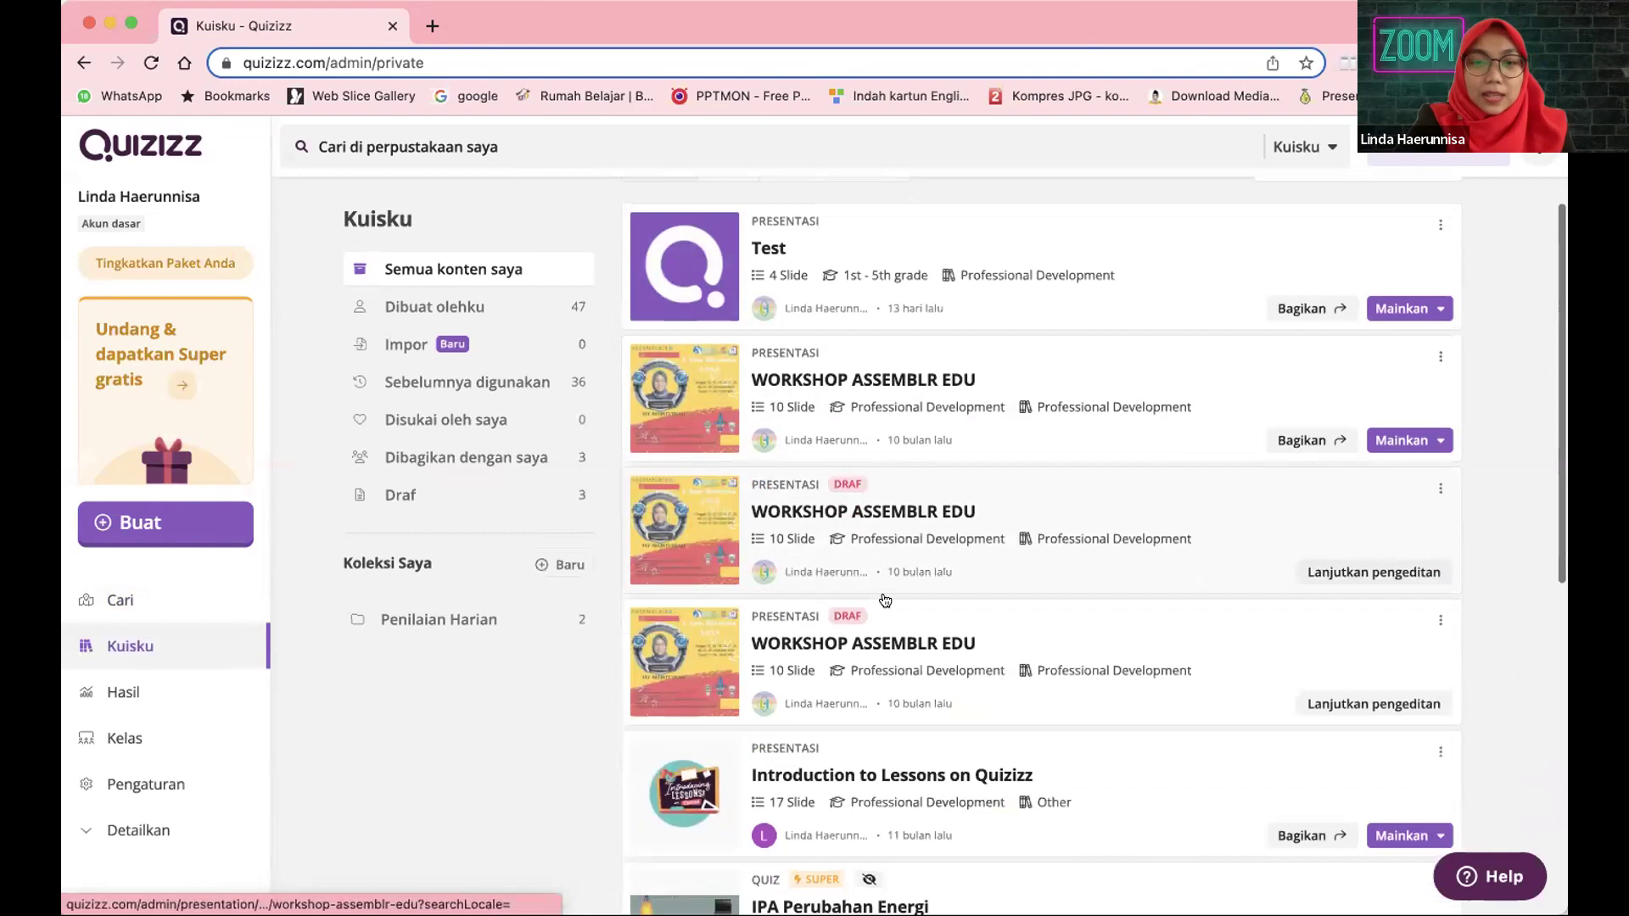
scroll(885, 600, "down", 6)
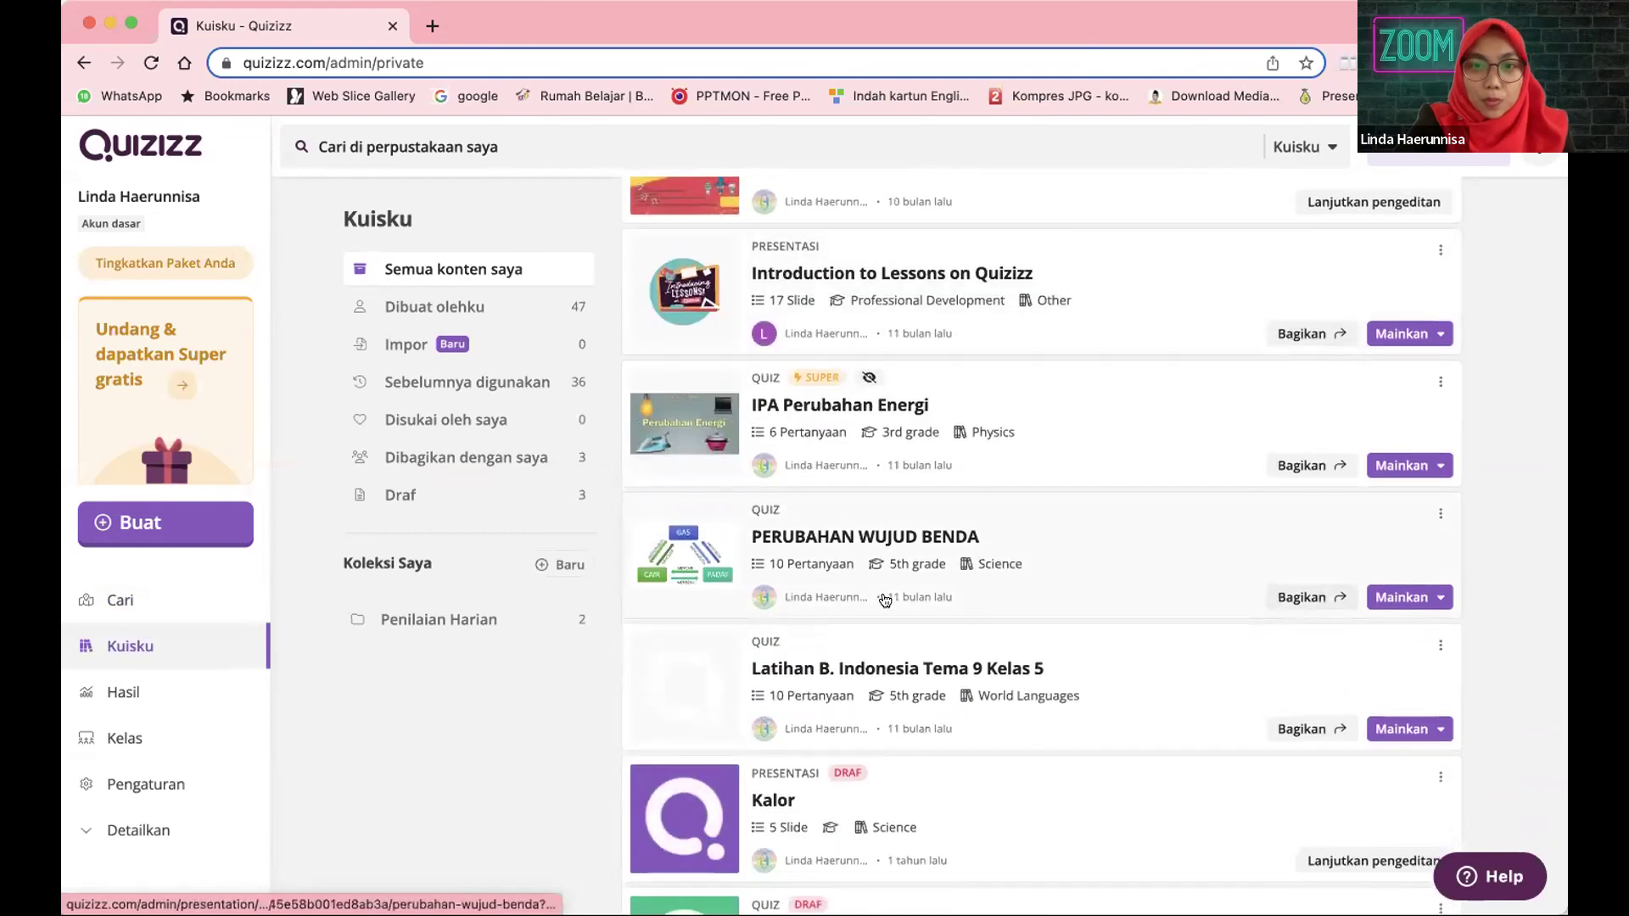
scroll(885, 601, "down", 2)
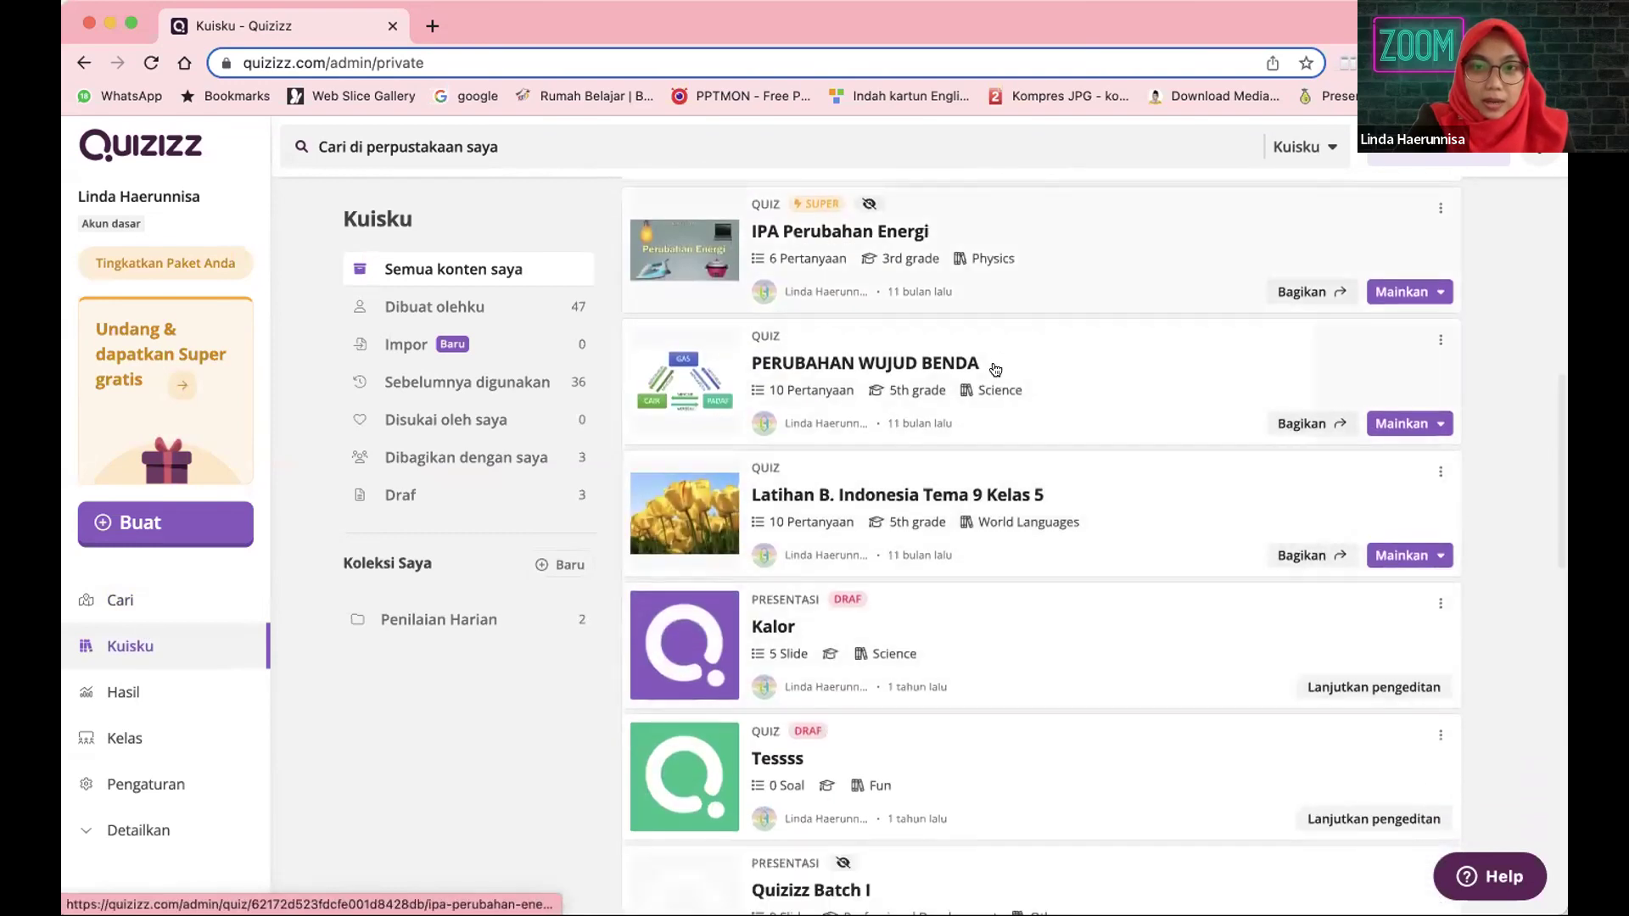
left_click(996, 369)
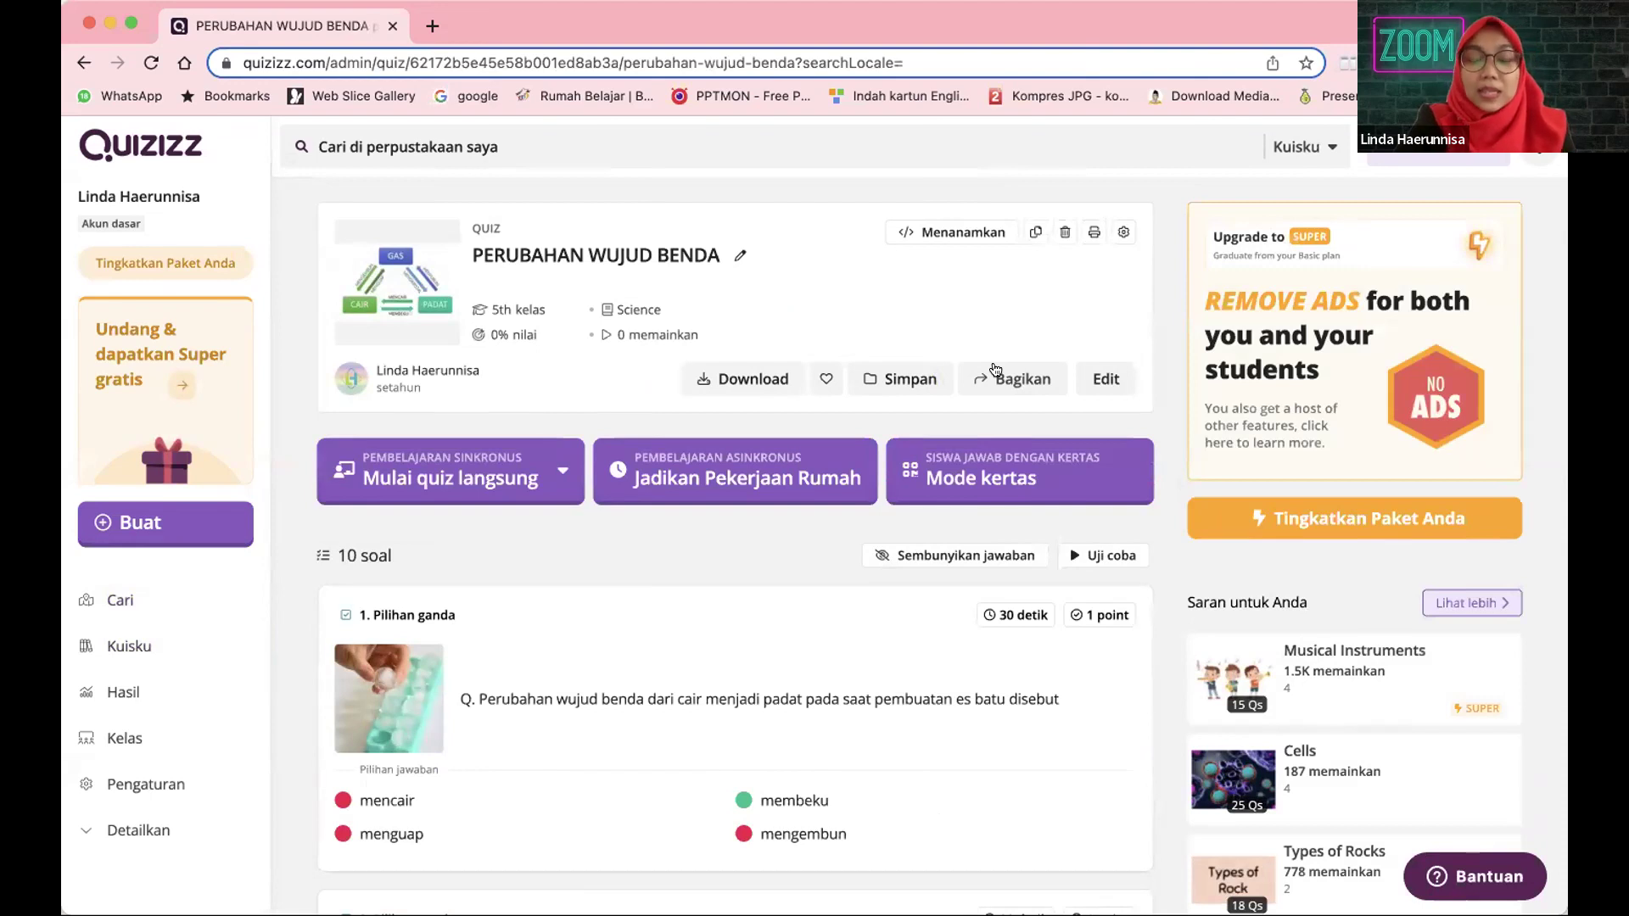
- Host PERUBAHAN WUJUD BENDA as a live quiz in Klasik mode, reviewing the game settings and keeping them as they are
left_click(513, 474)
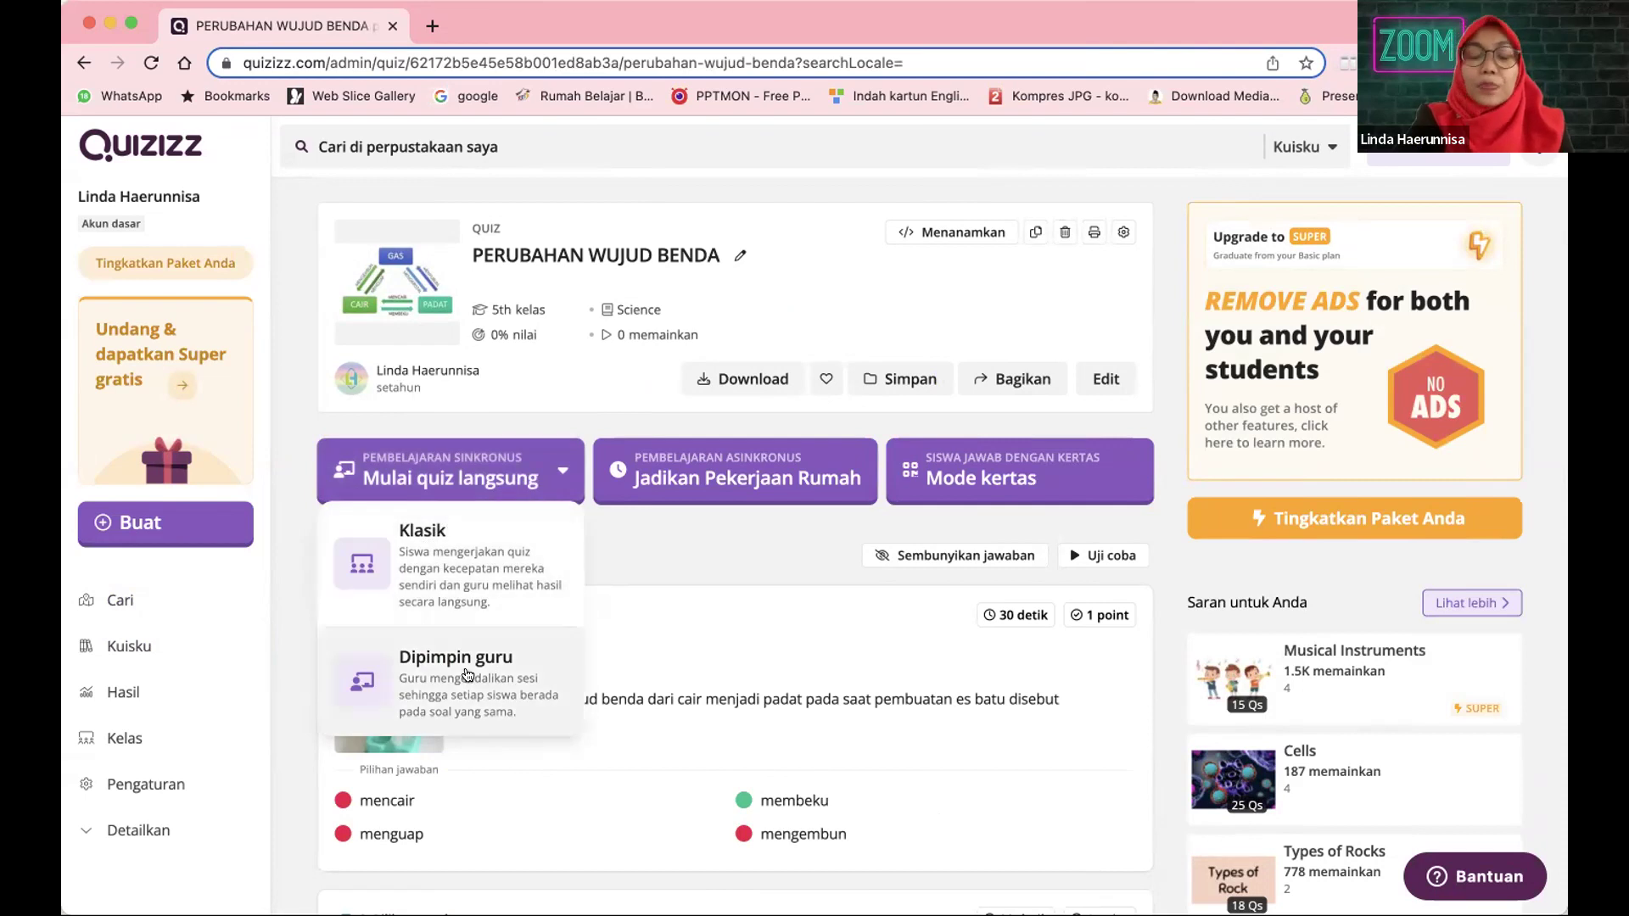
left_click(474, 555)
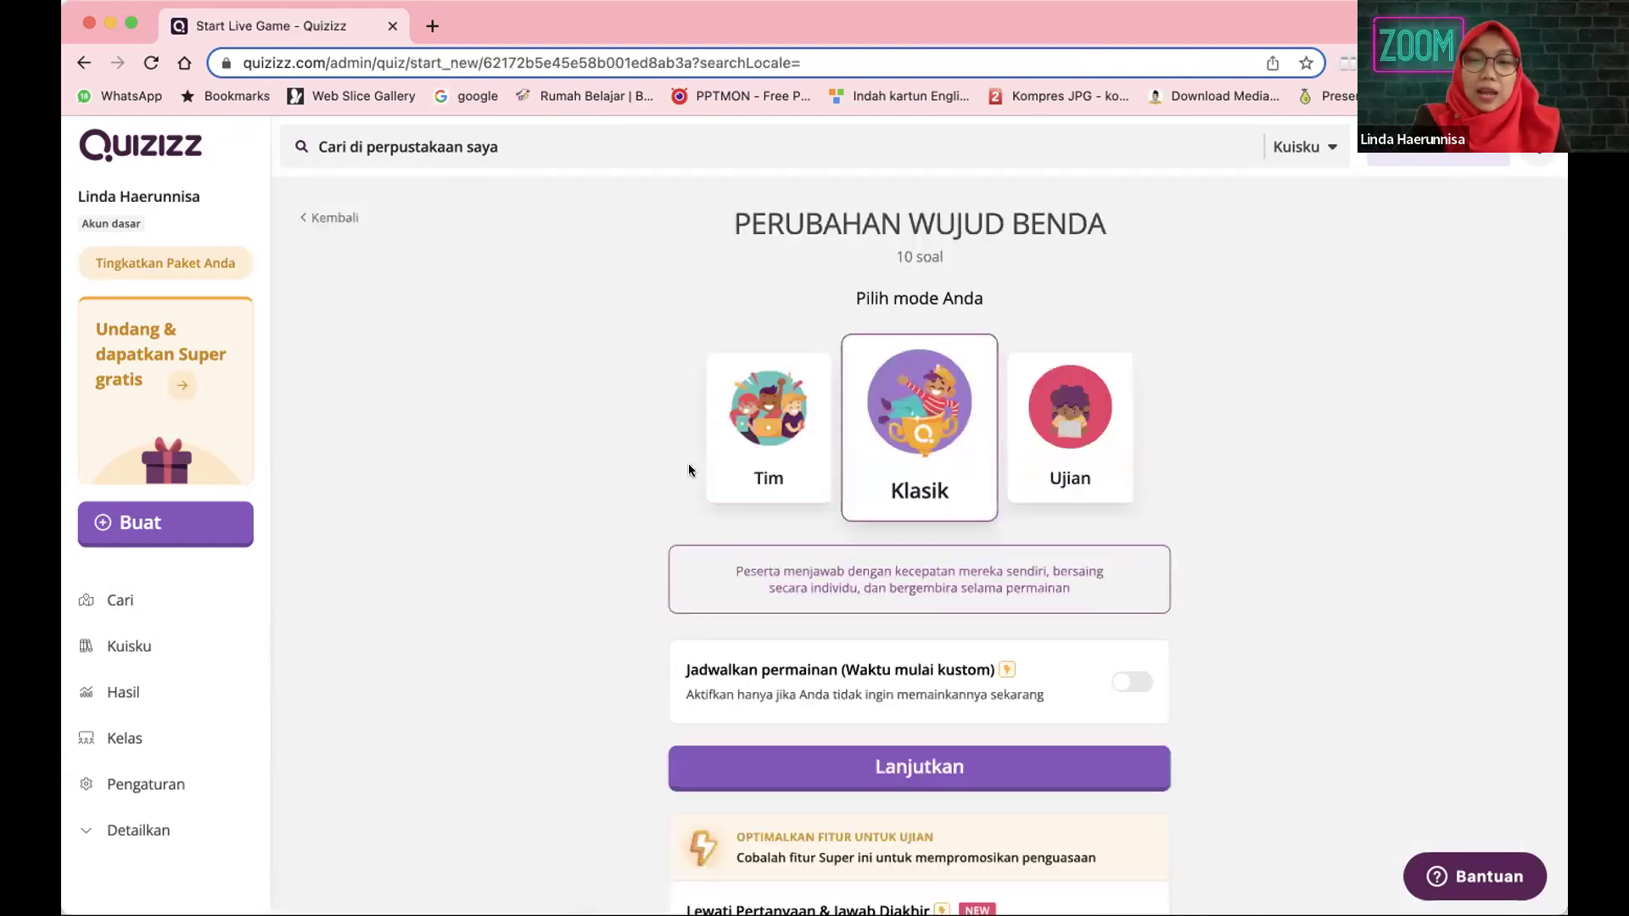
scroll(1259, 684, "down", 2)
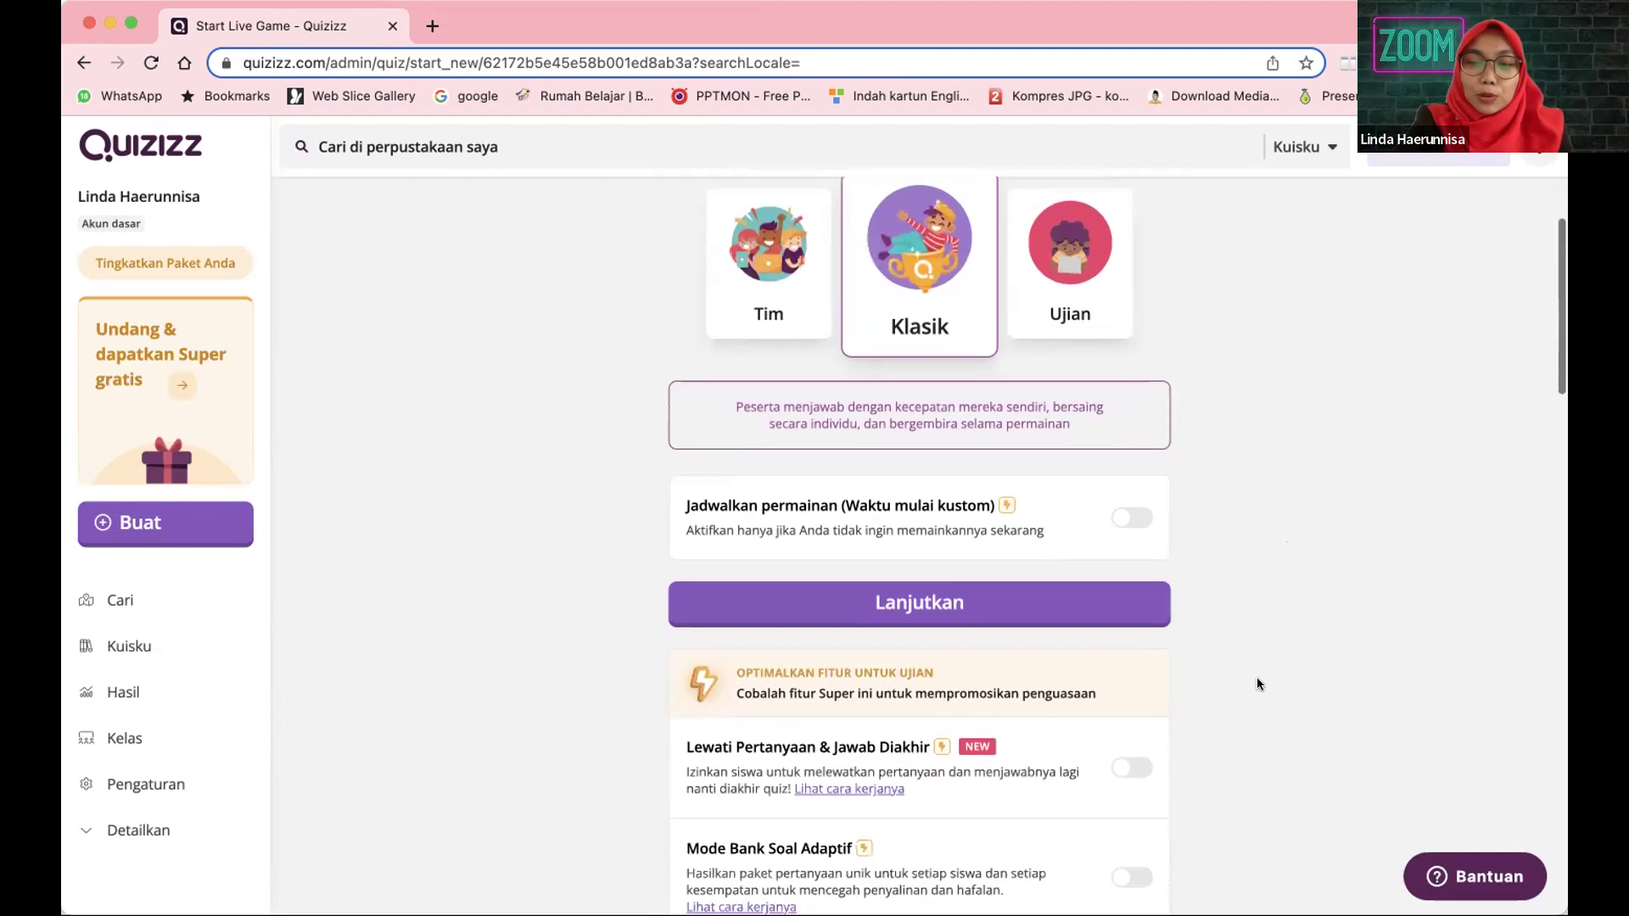
scroll(1259, 684, "down", 7)
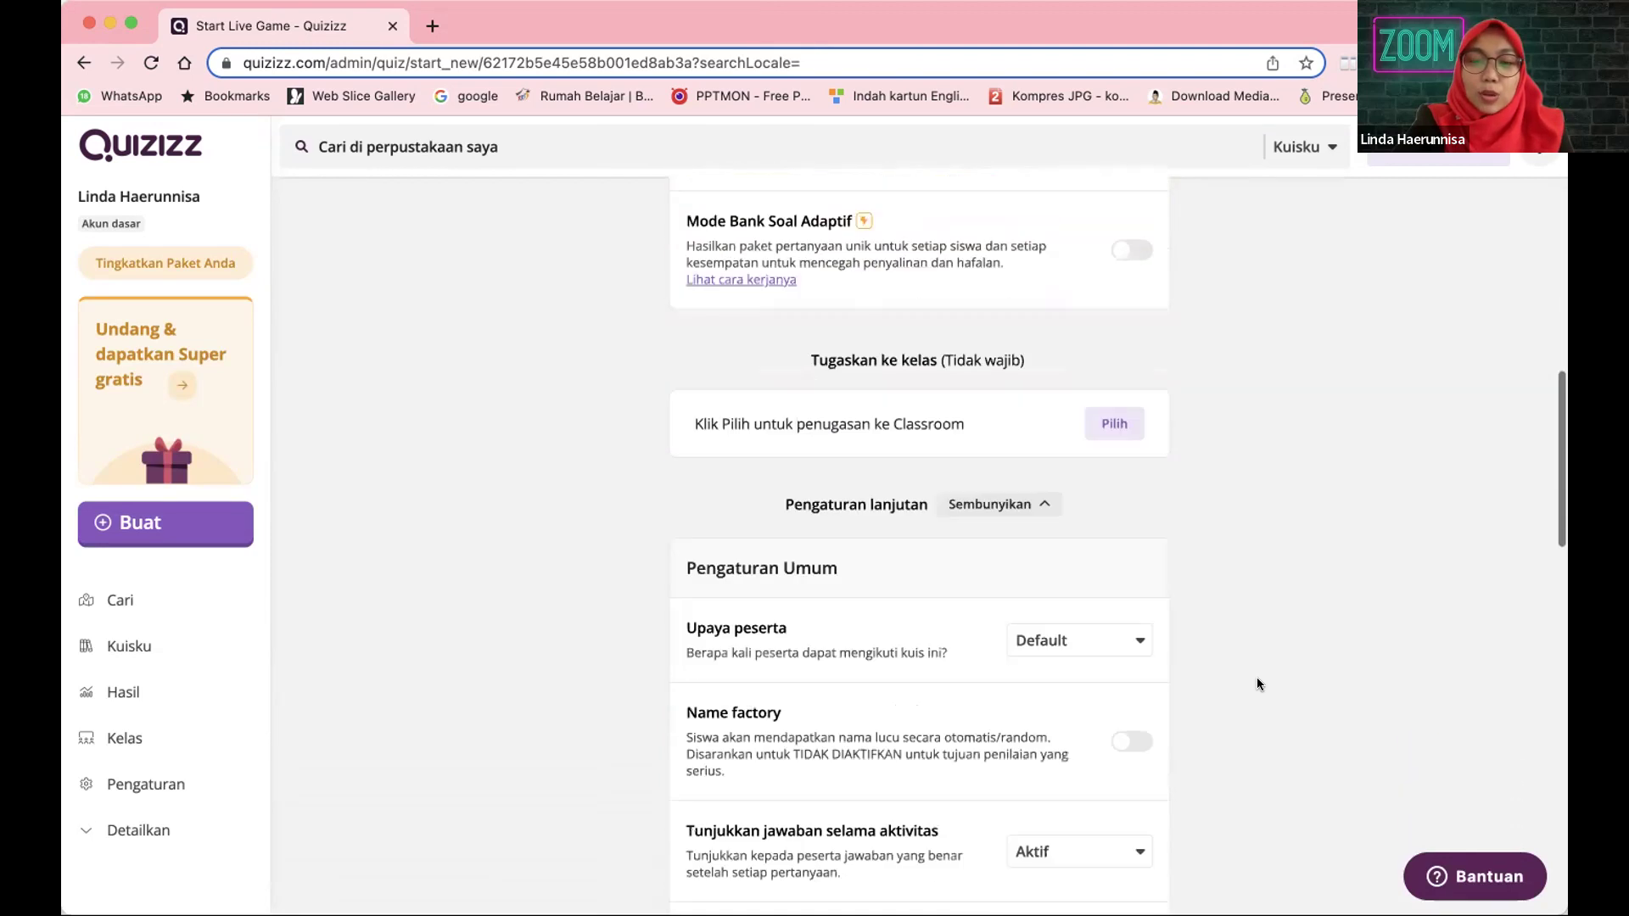
scroll(1258, 684, "down", 10)
scroll(1259, 684, "up", 10)
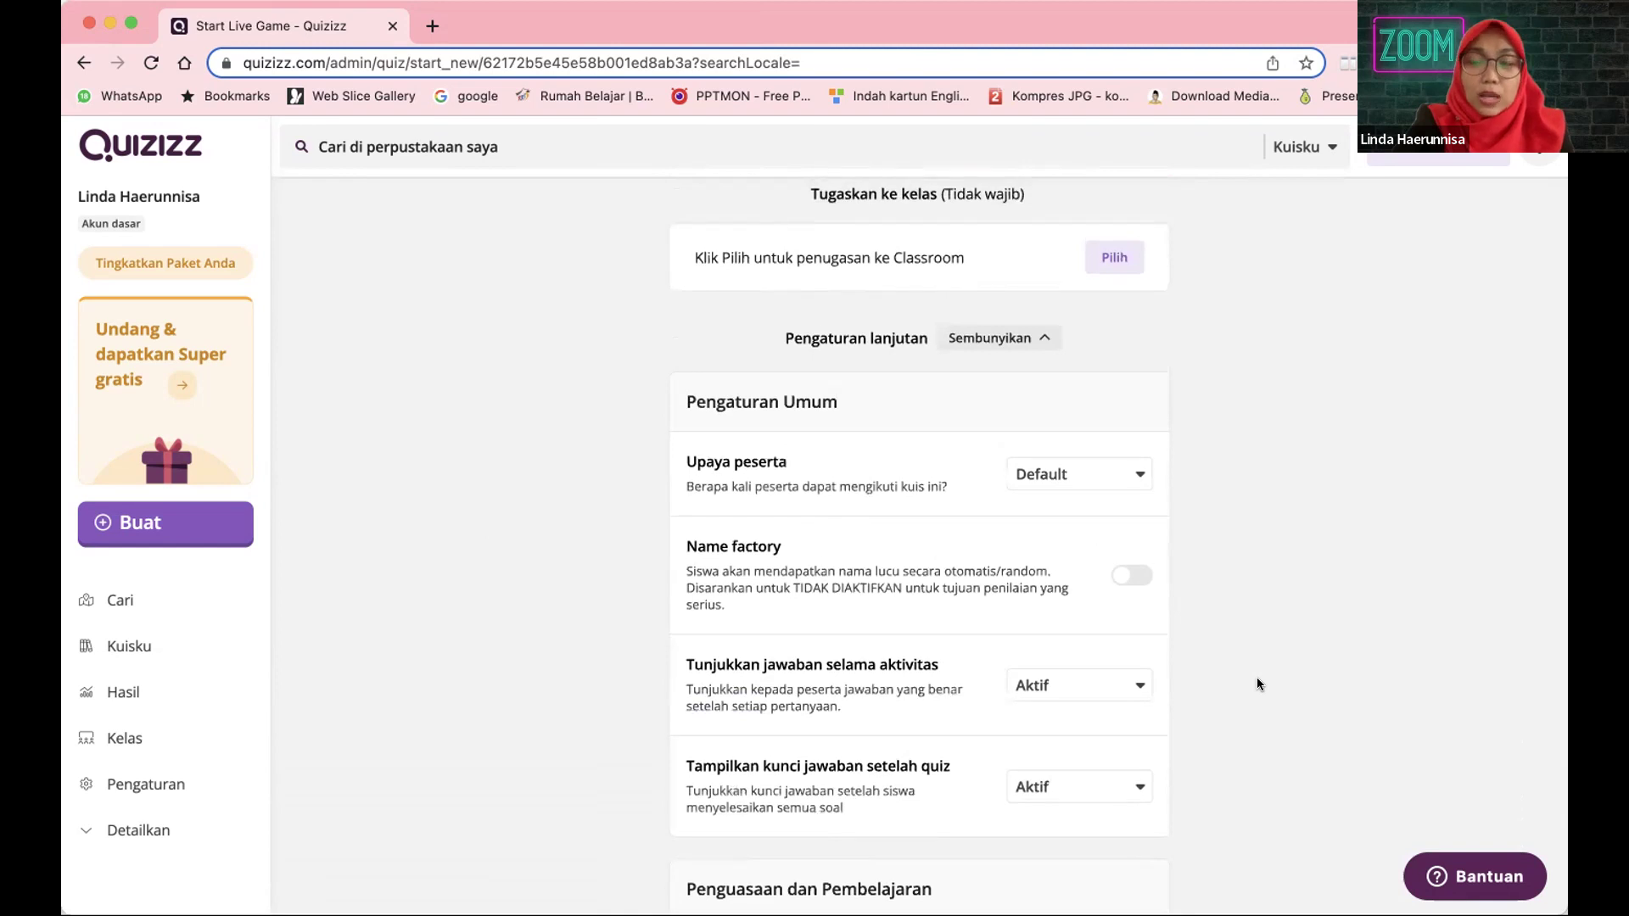
scroll(1259, 684, "up", 6)
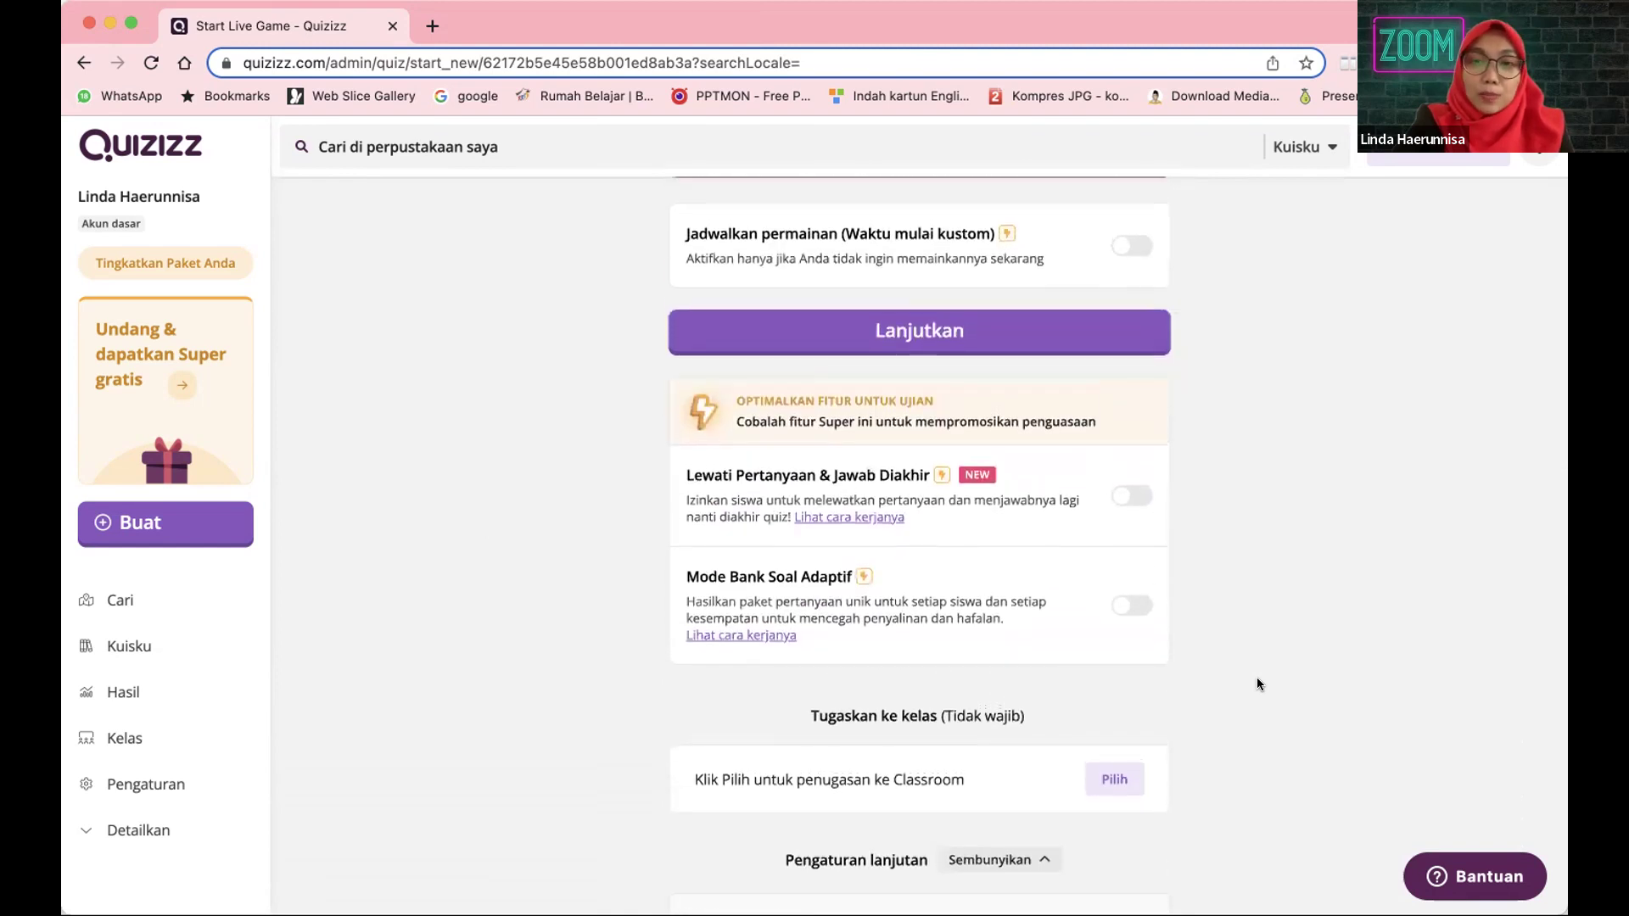
scroll(1259, 684, "up", 3)
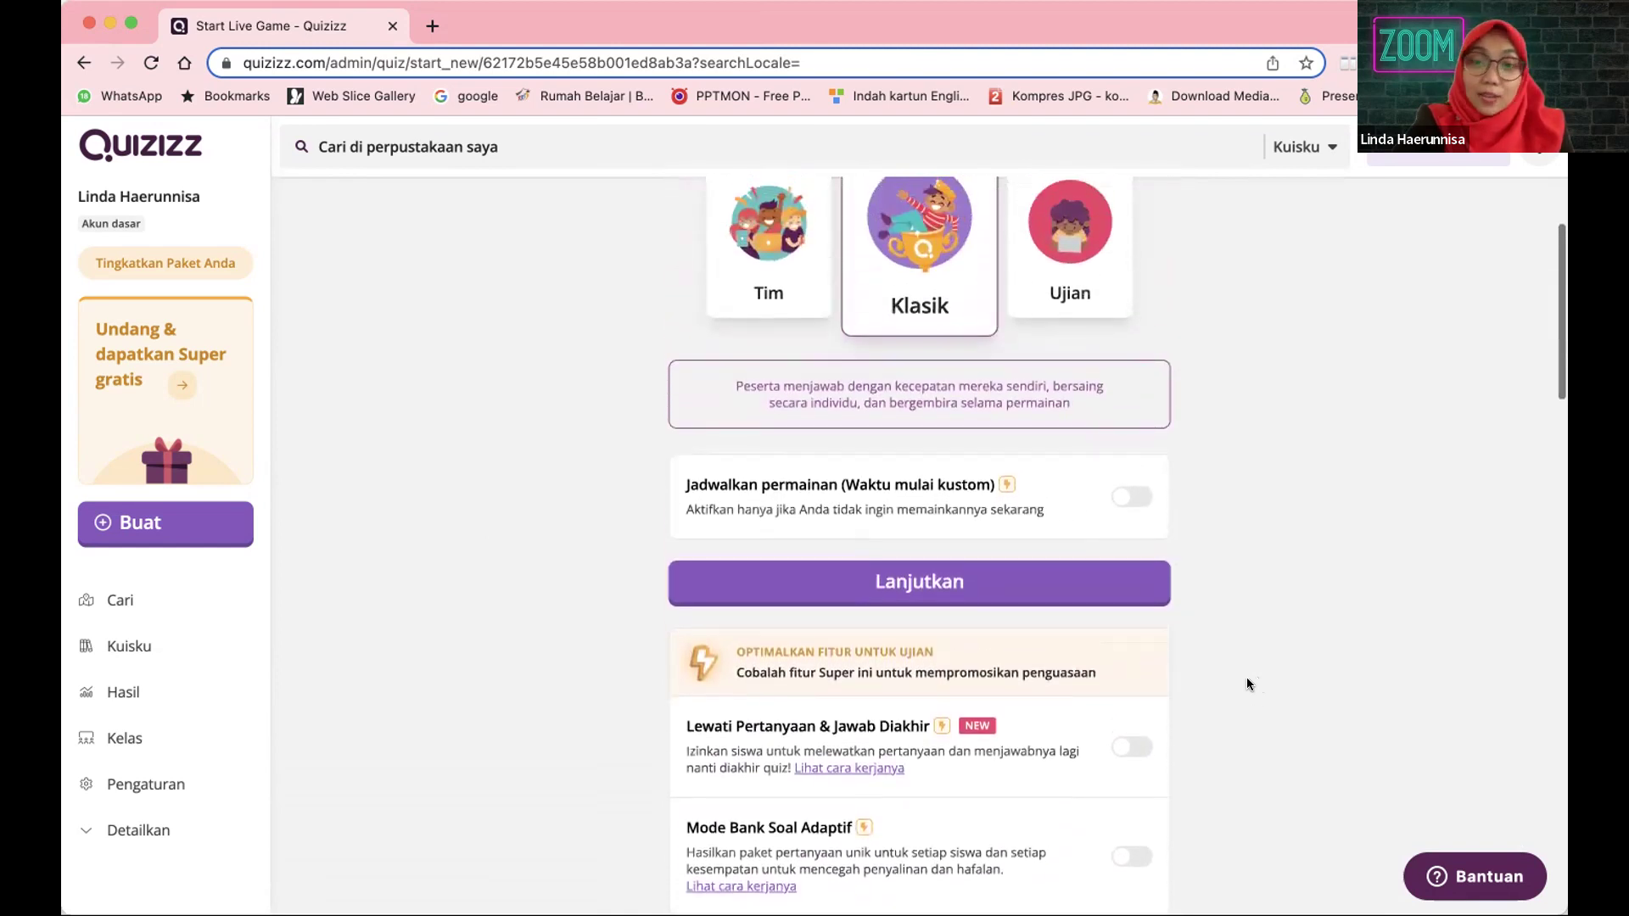
left_click(898, 572)
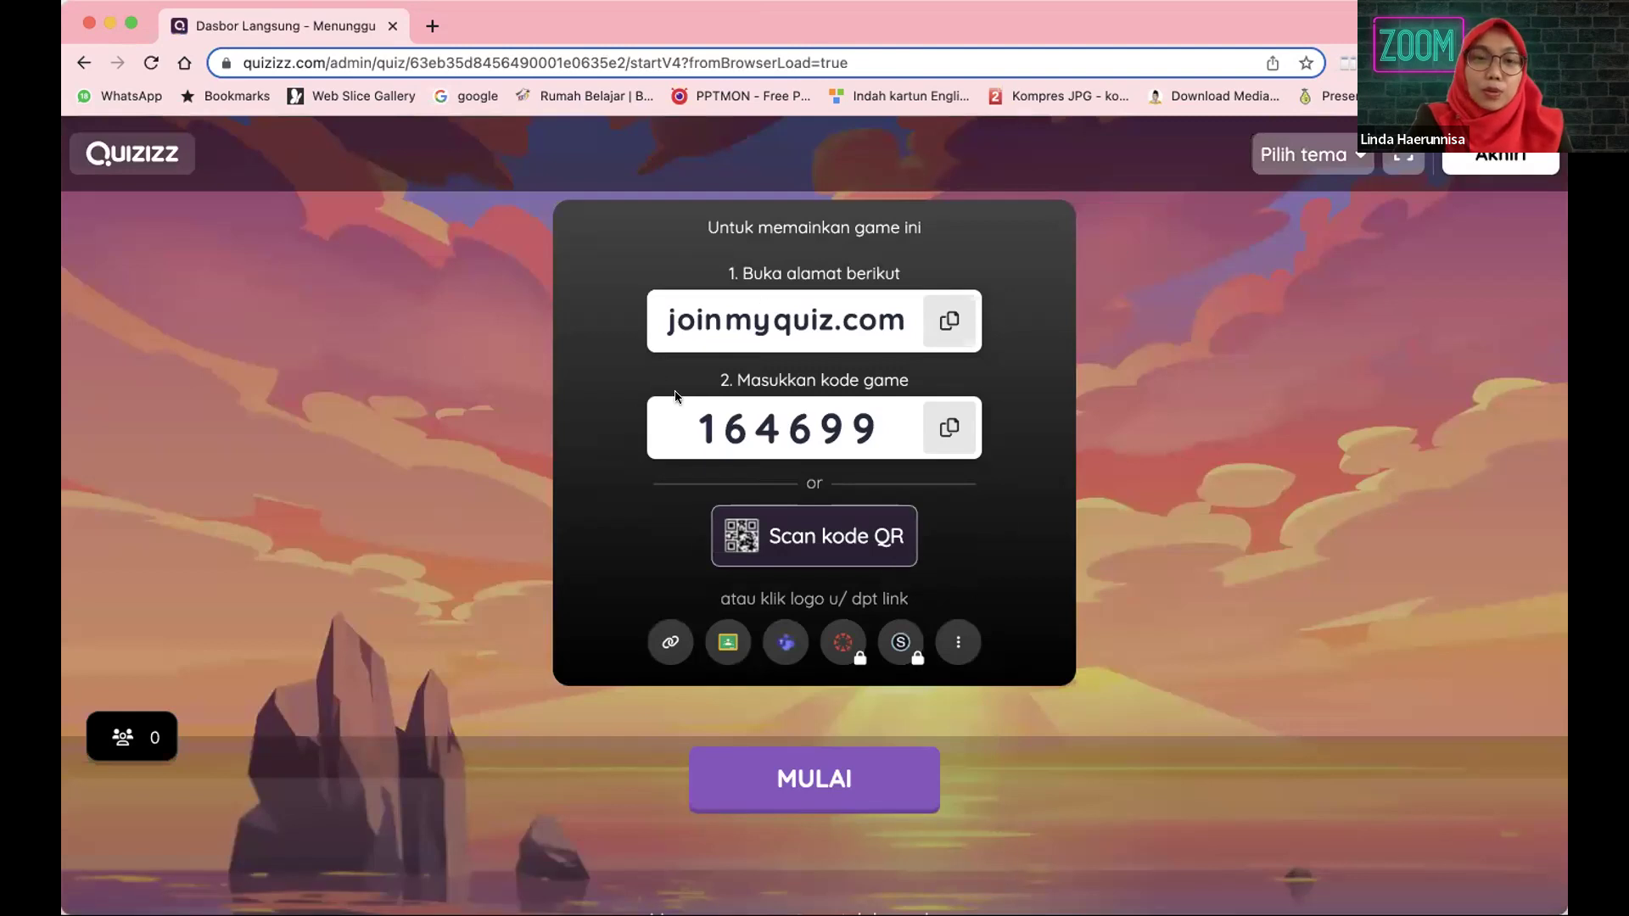
- Copy the game's join link, and reconnect the Google Classroom account through Google sign-in, allowing Quizizz the requested access
mouse_move(901, 643)
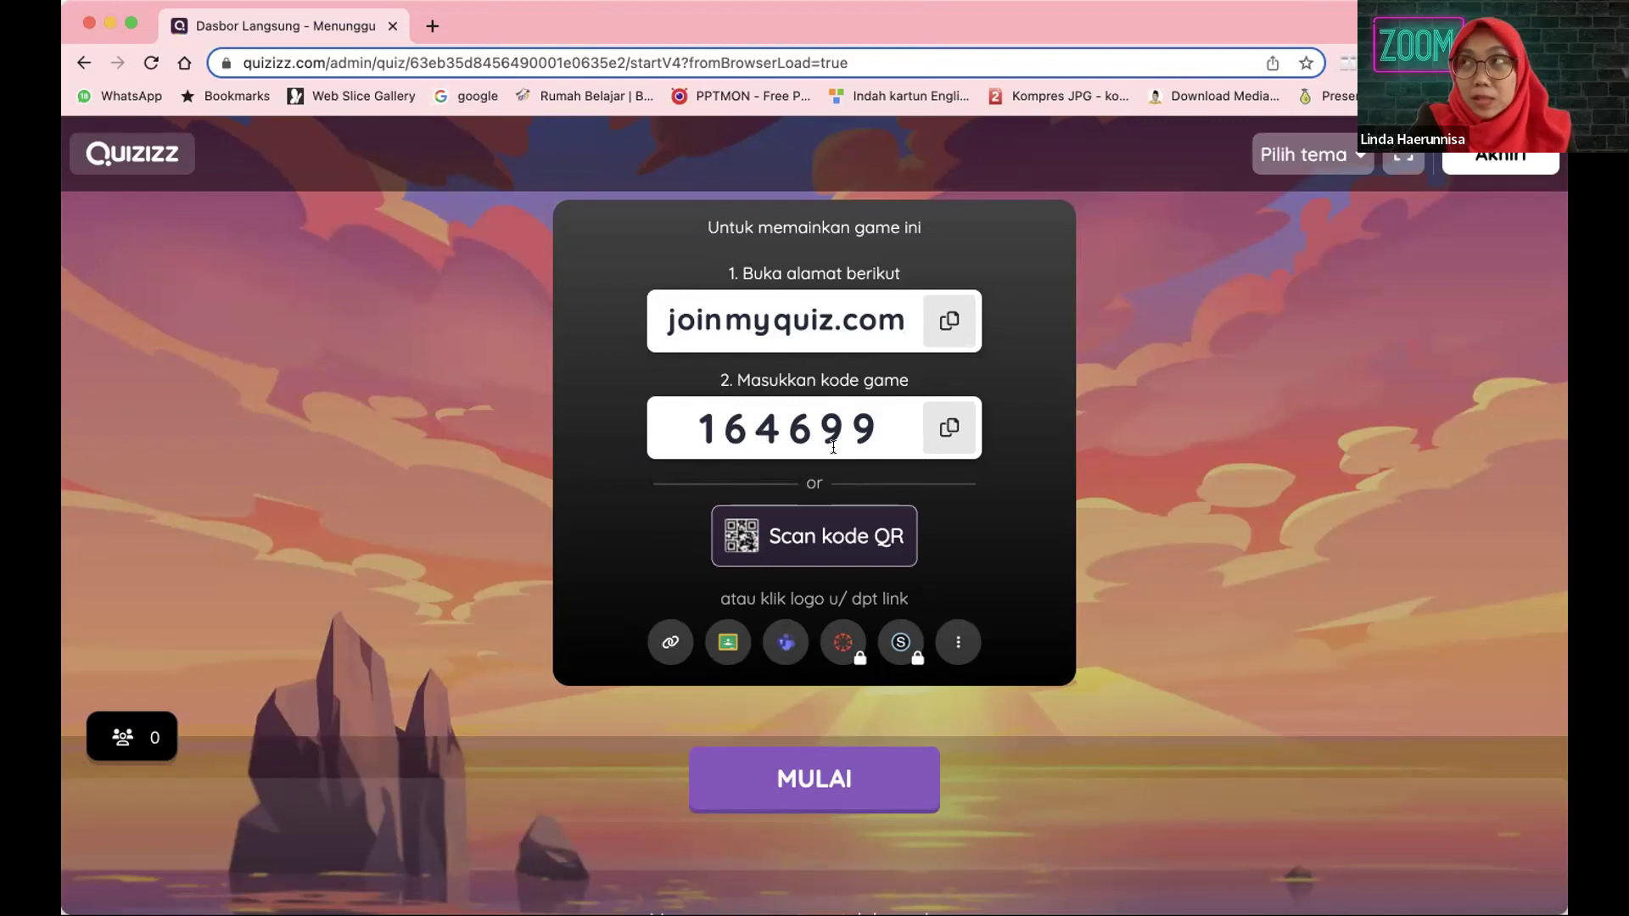
left_click(667, 640)
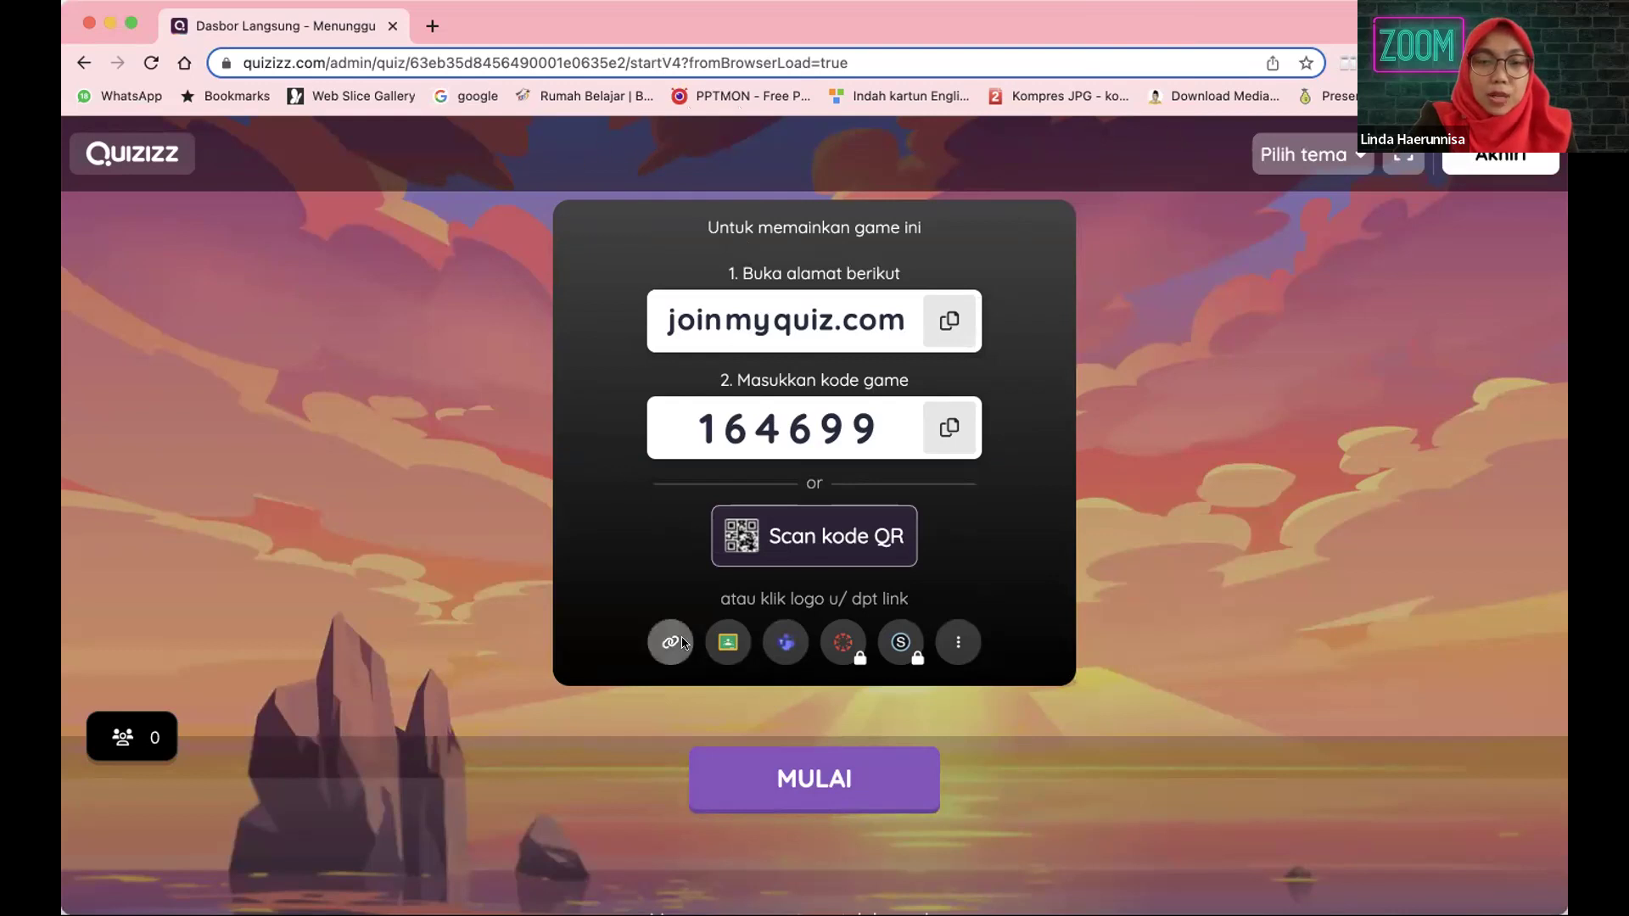
left_click(727, 642)
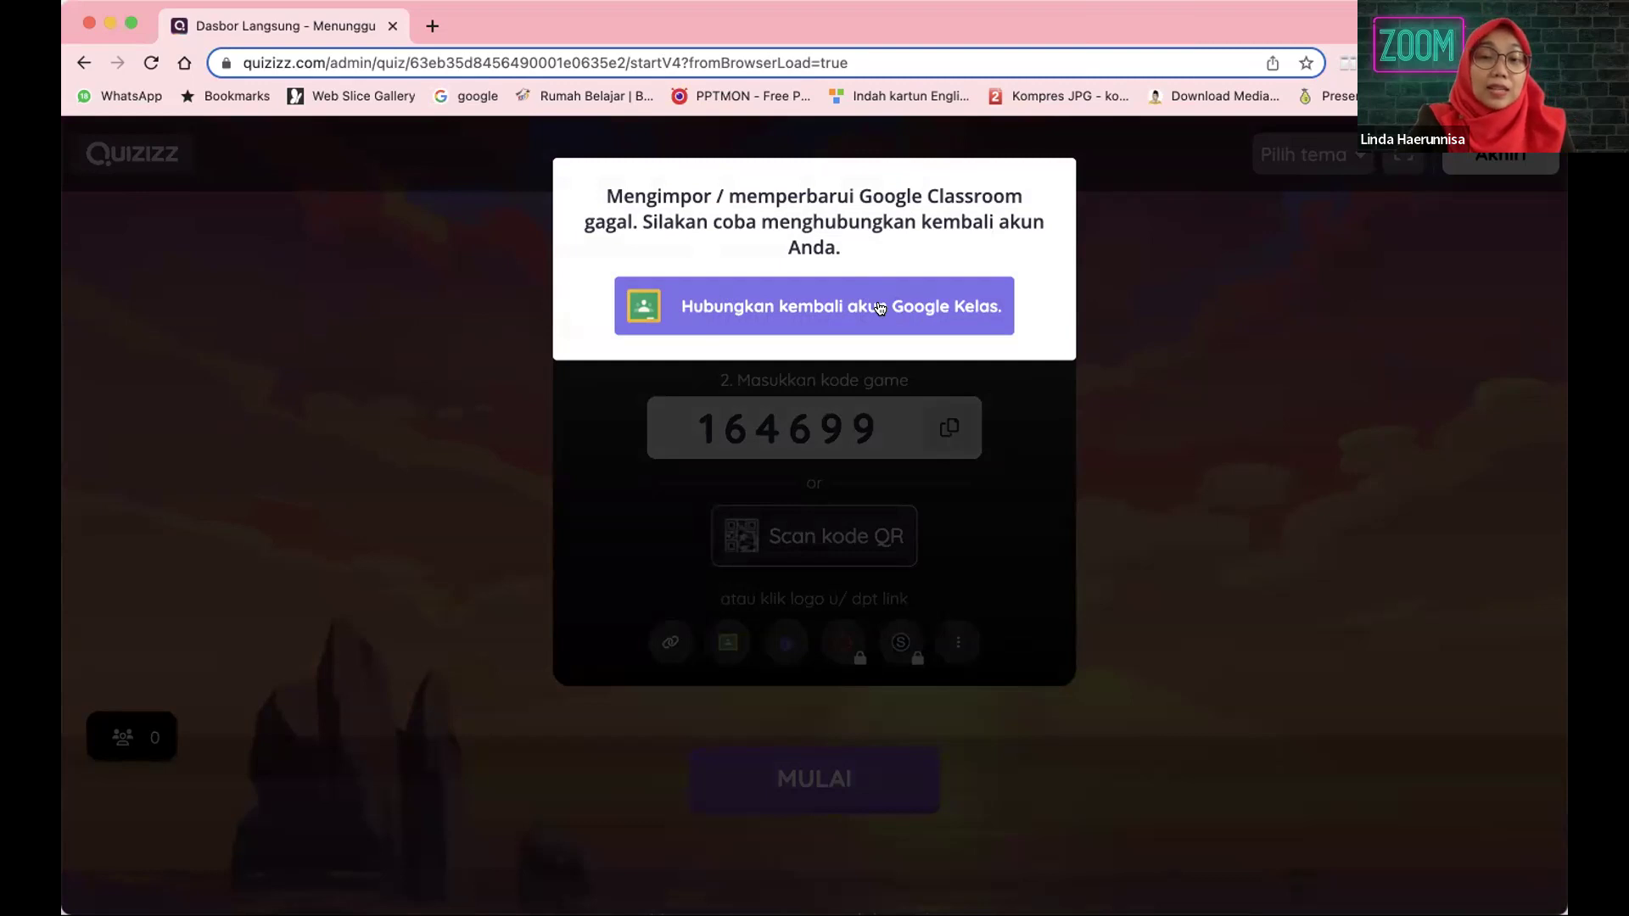
left_click(812, 296)
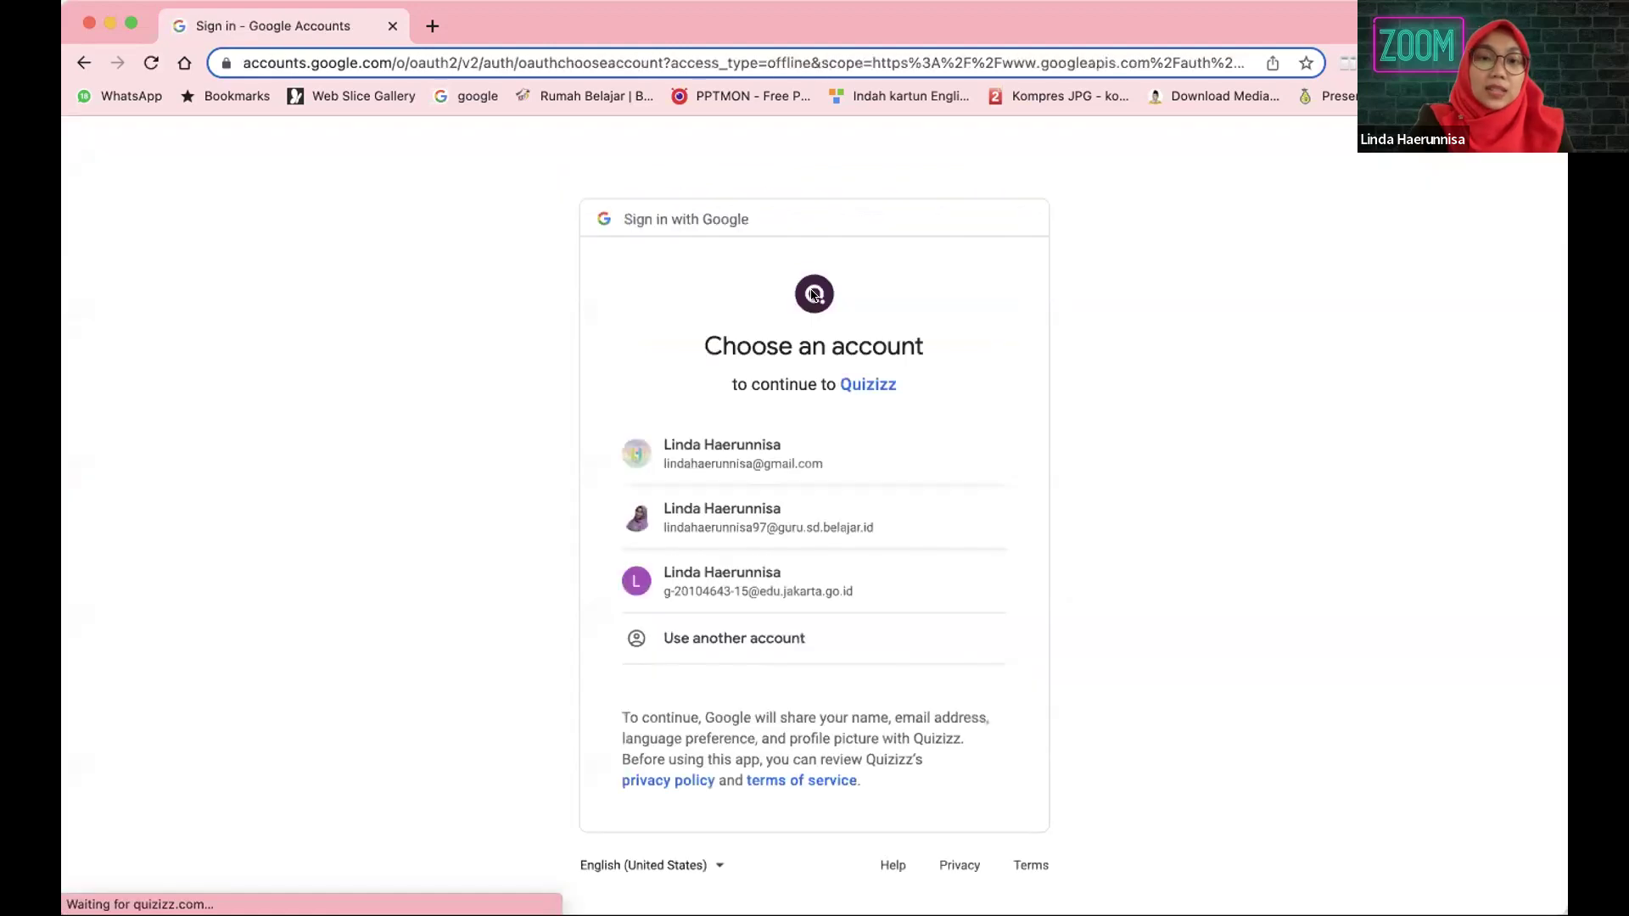
left_click(781, 455)
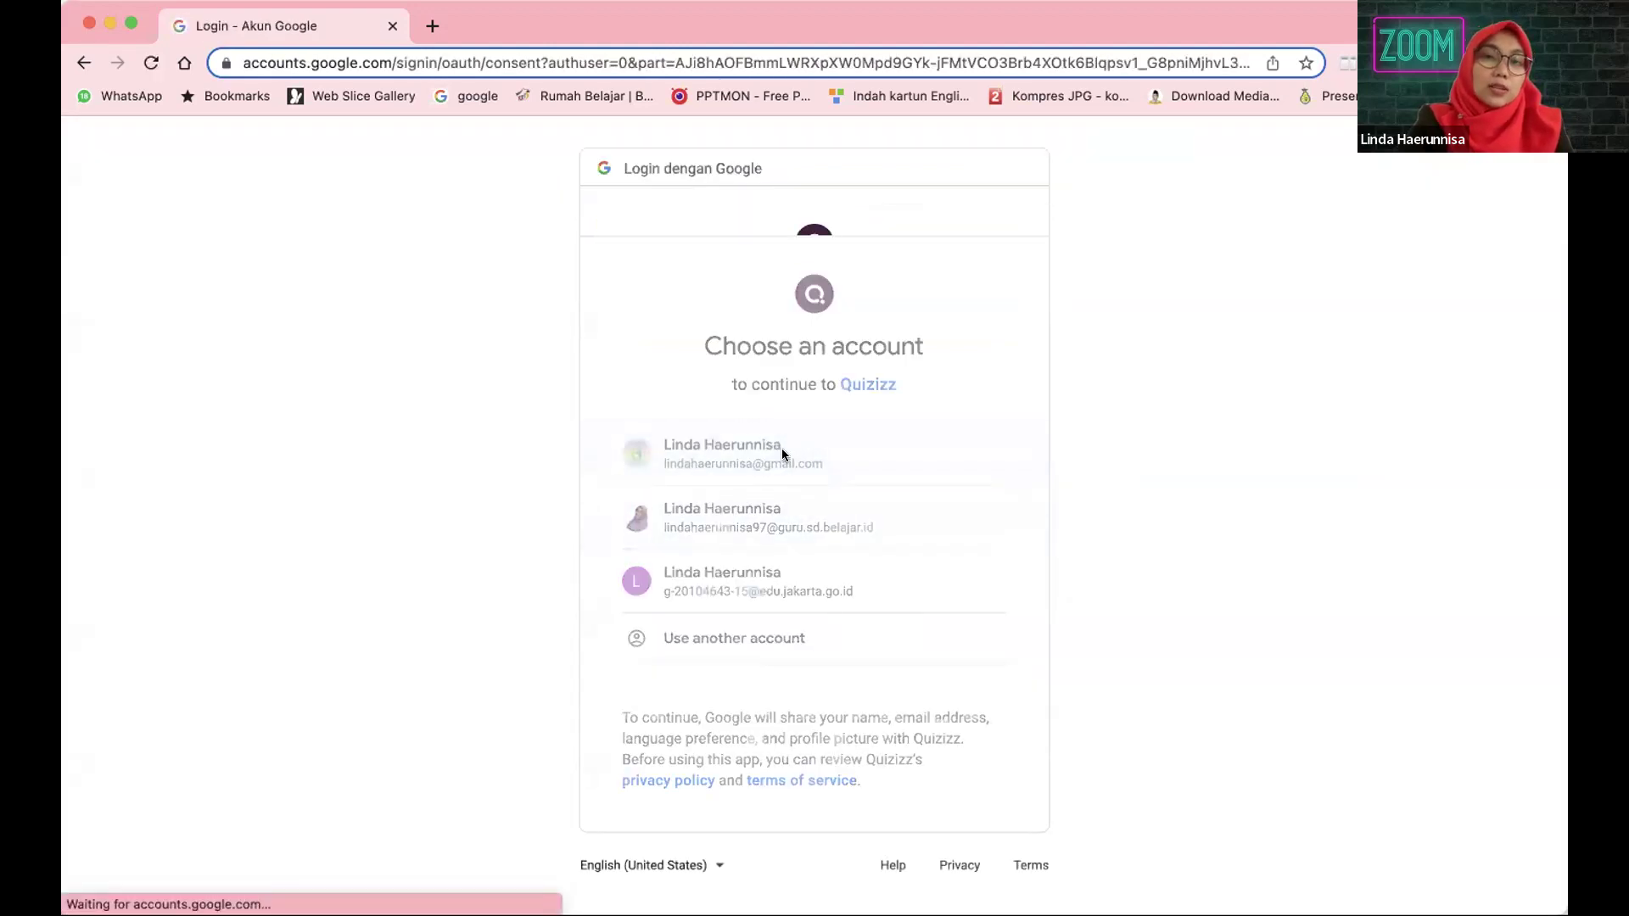
scroll(1027, 555, "down", 10)
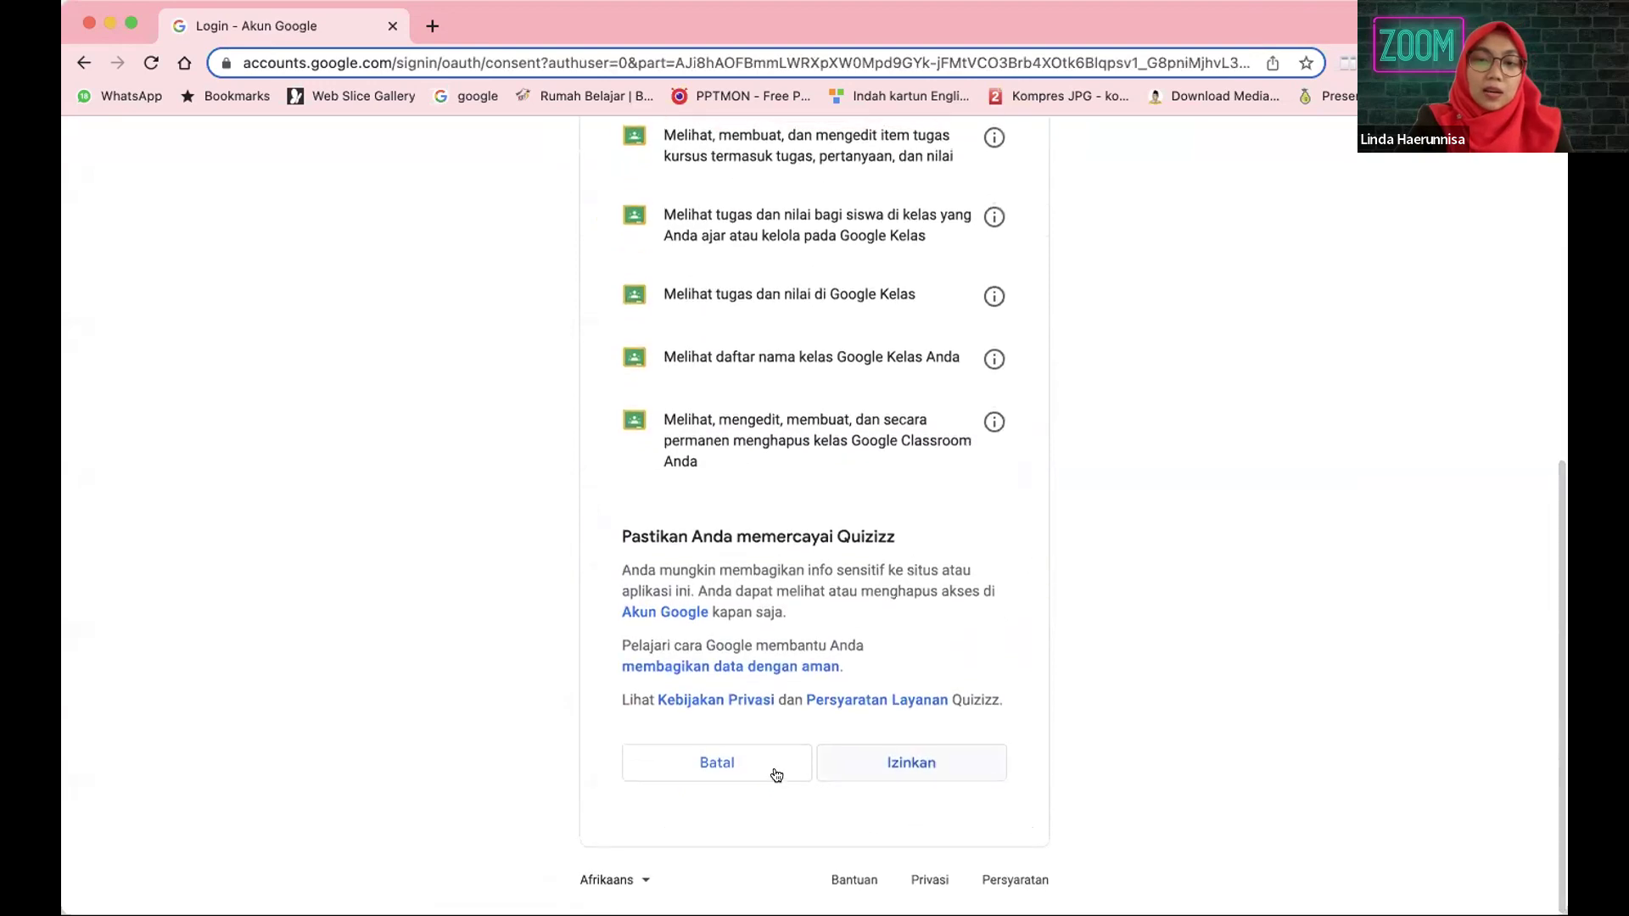
left_click(903, 758)
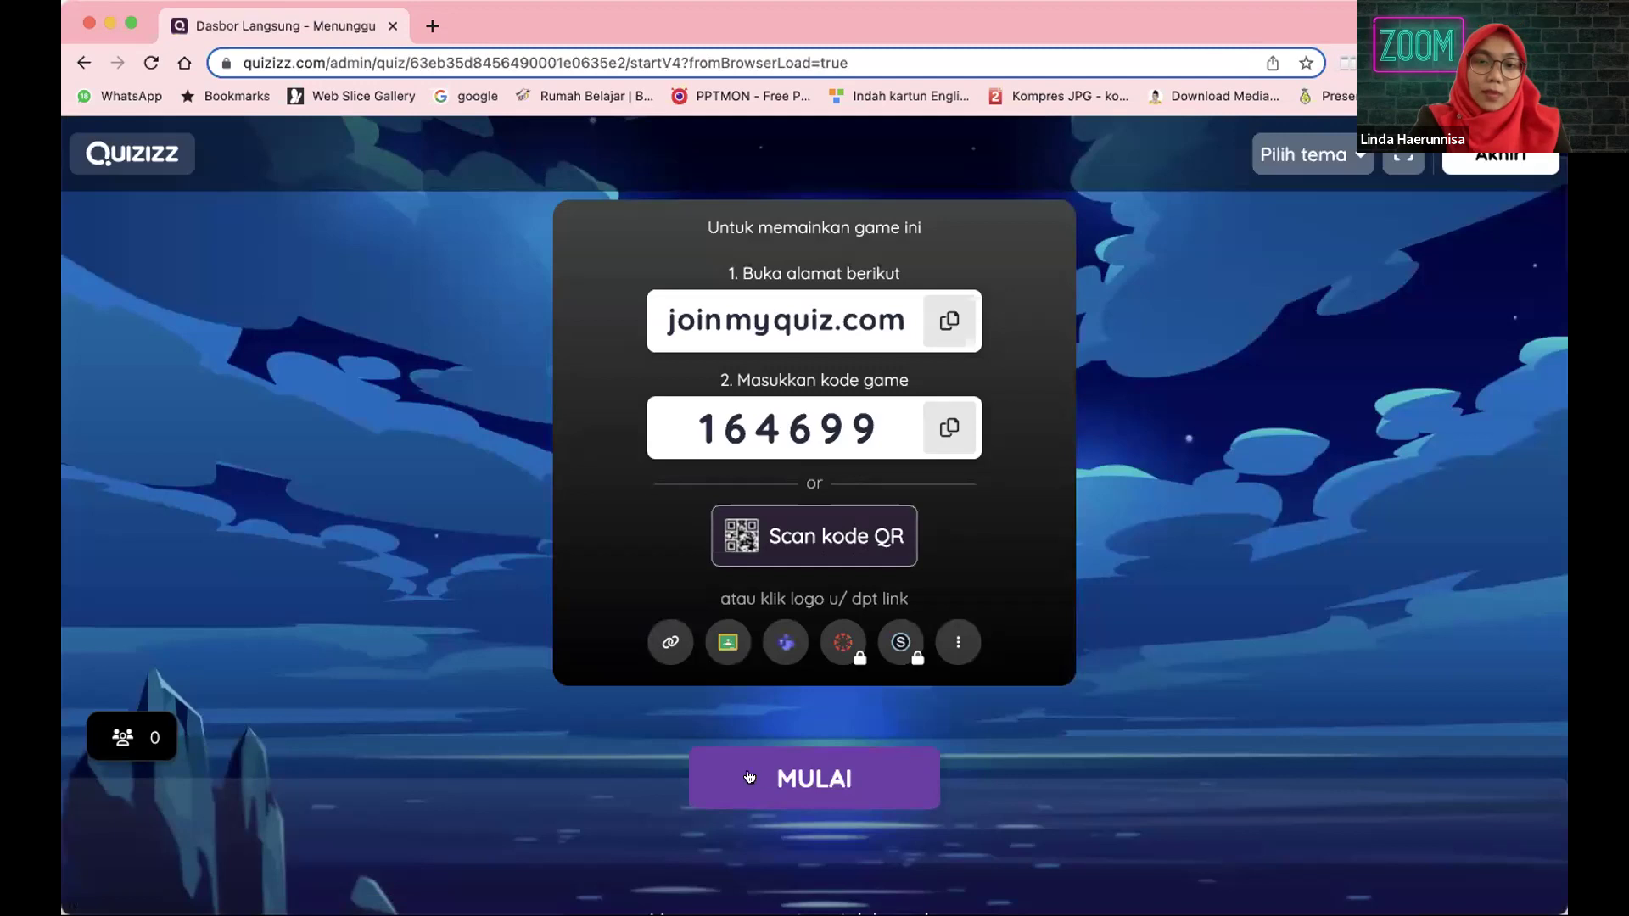
left_click(727, 643)
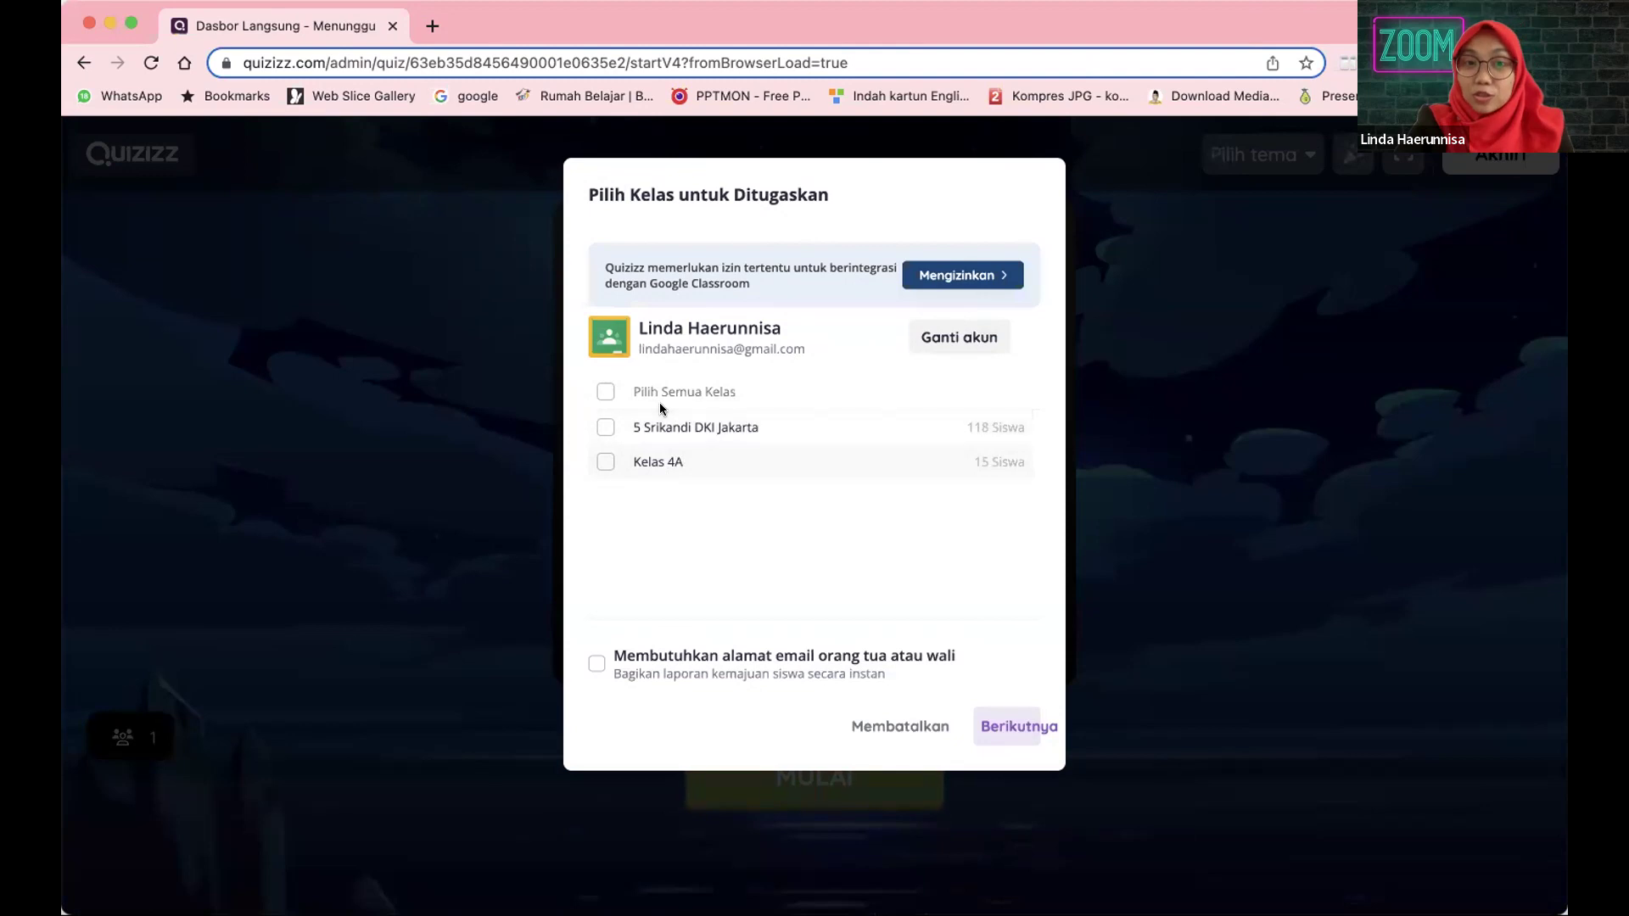
left_click(605, 464)
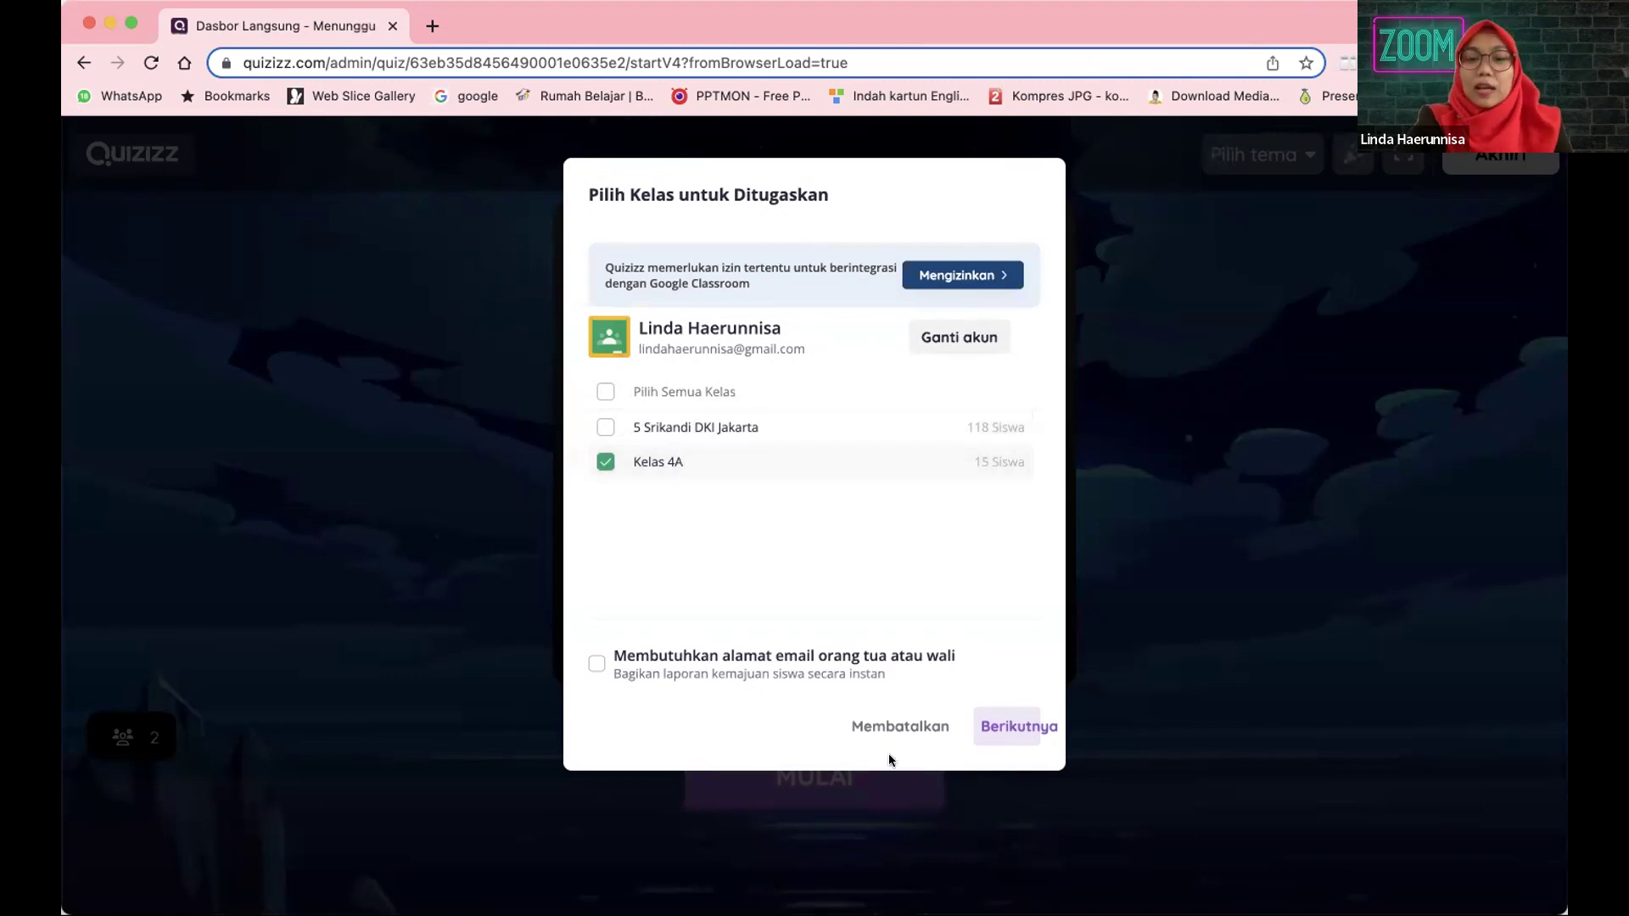
left_click(1012, 730)
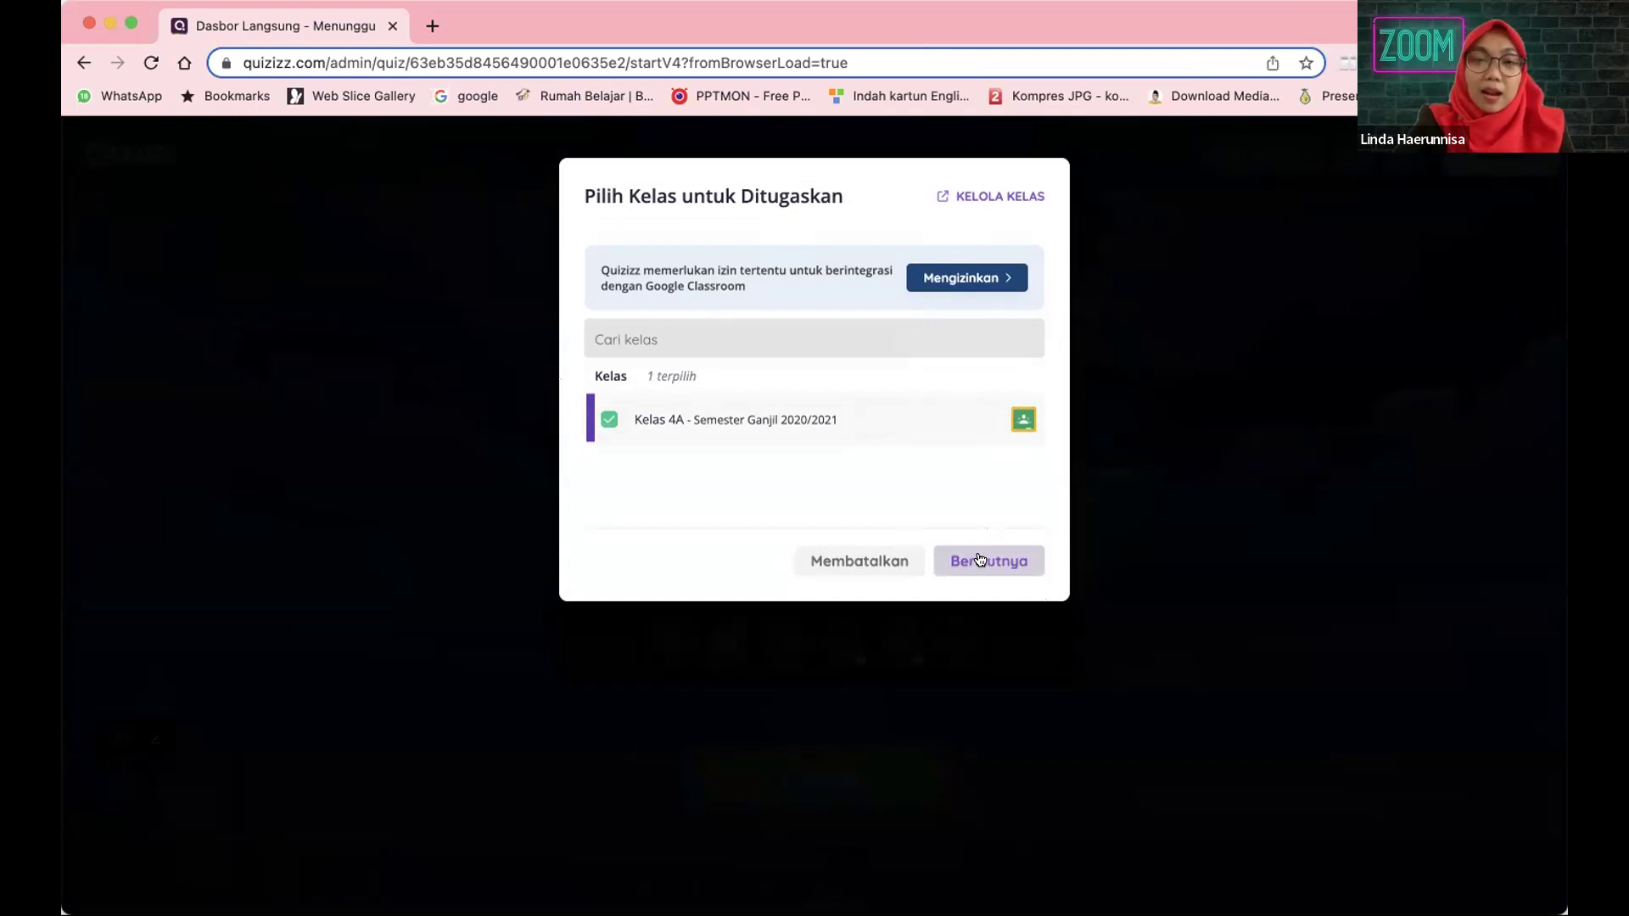
left_click(906, 561)
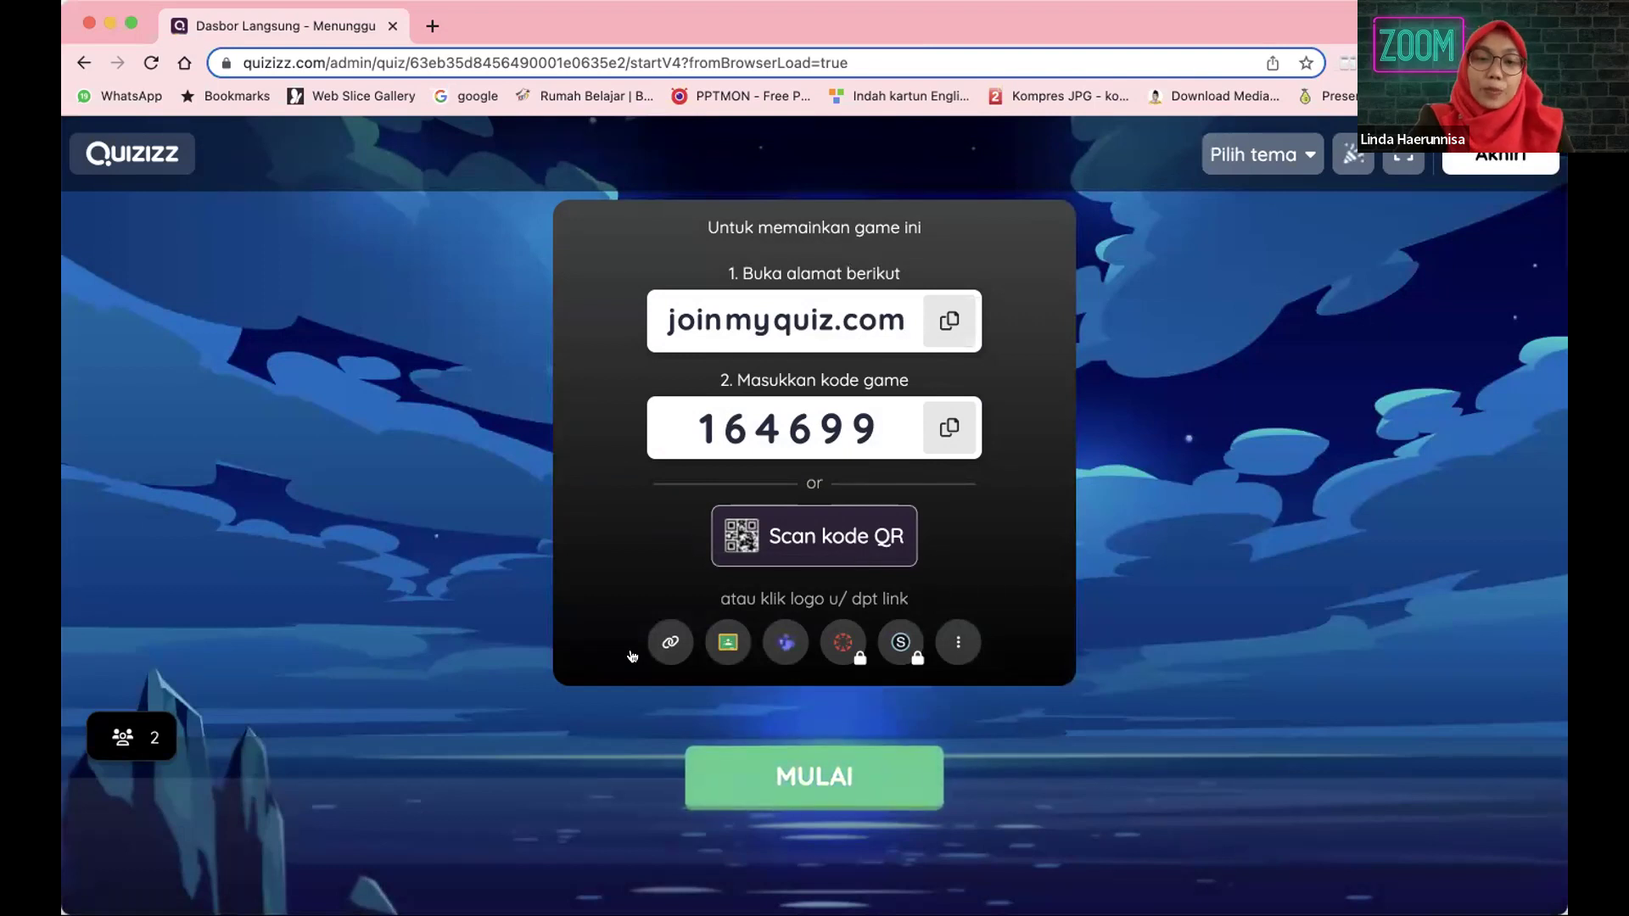
- Start the live game for the participants who have joined and mute the game's sound
scroll(336, 748, "down", 3)
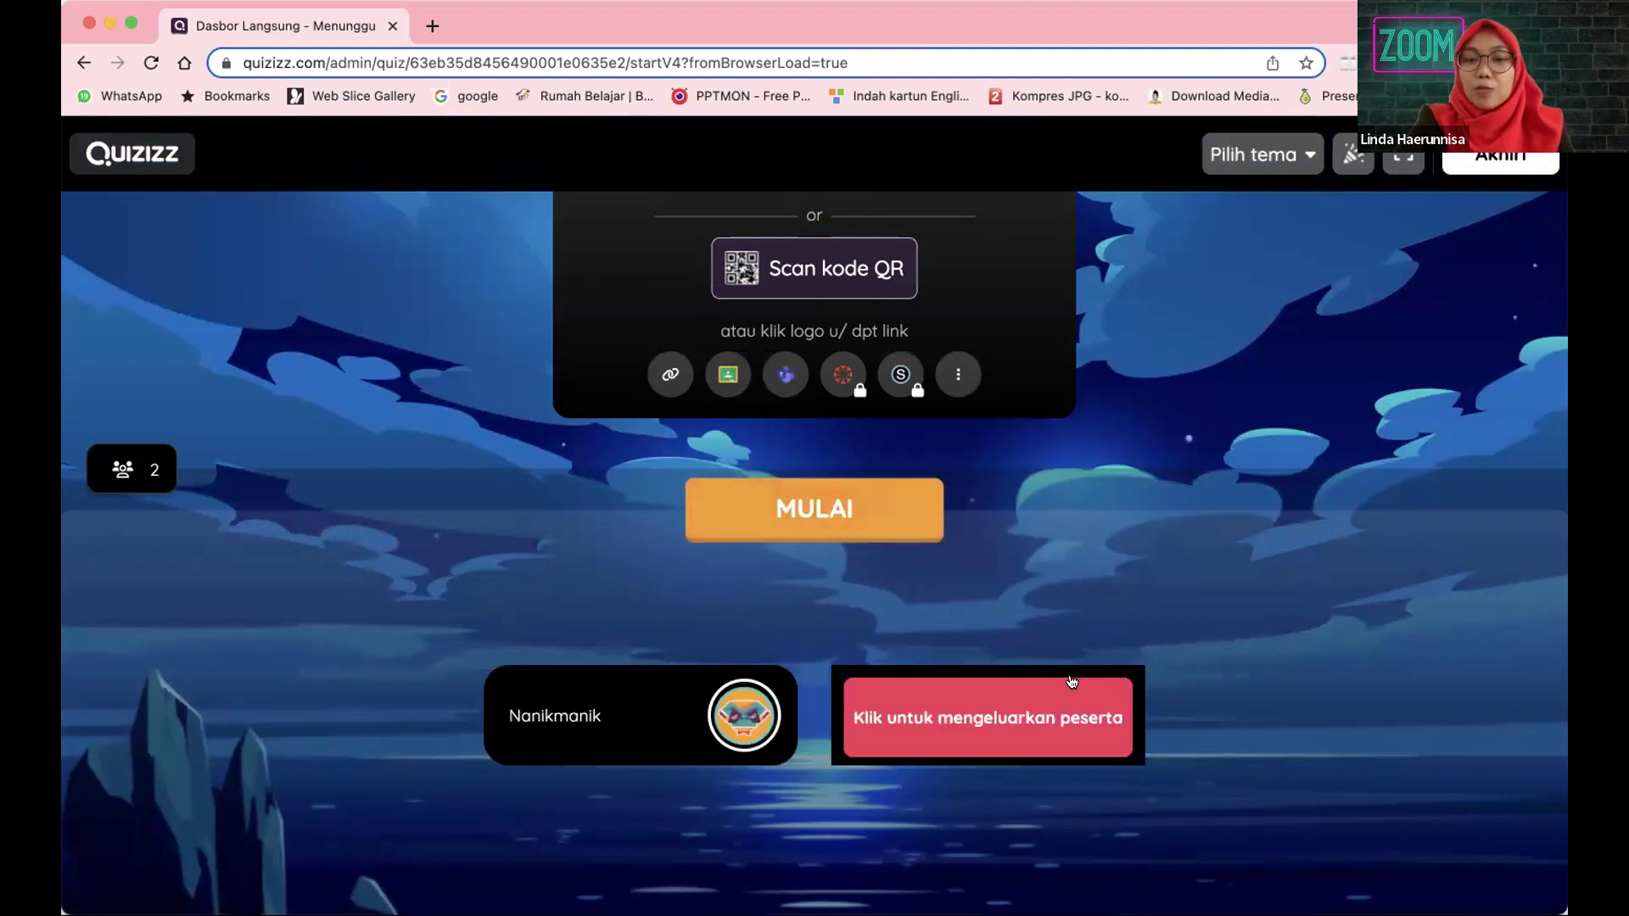
left_click(796, 514)
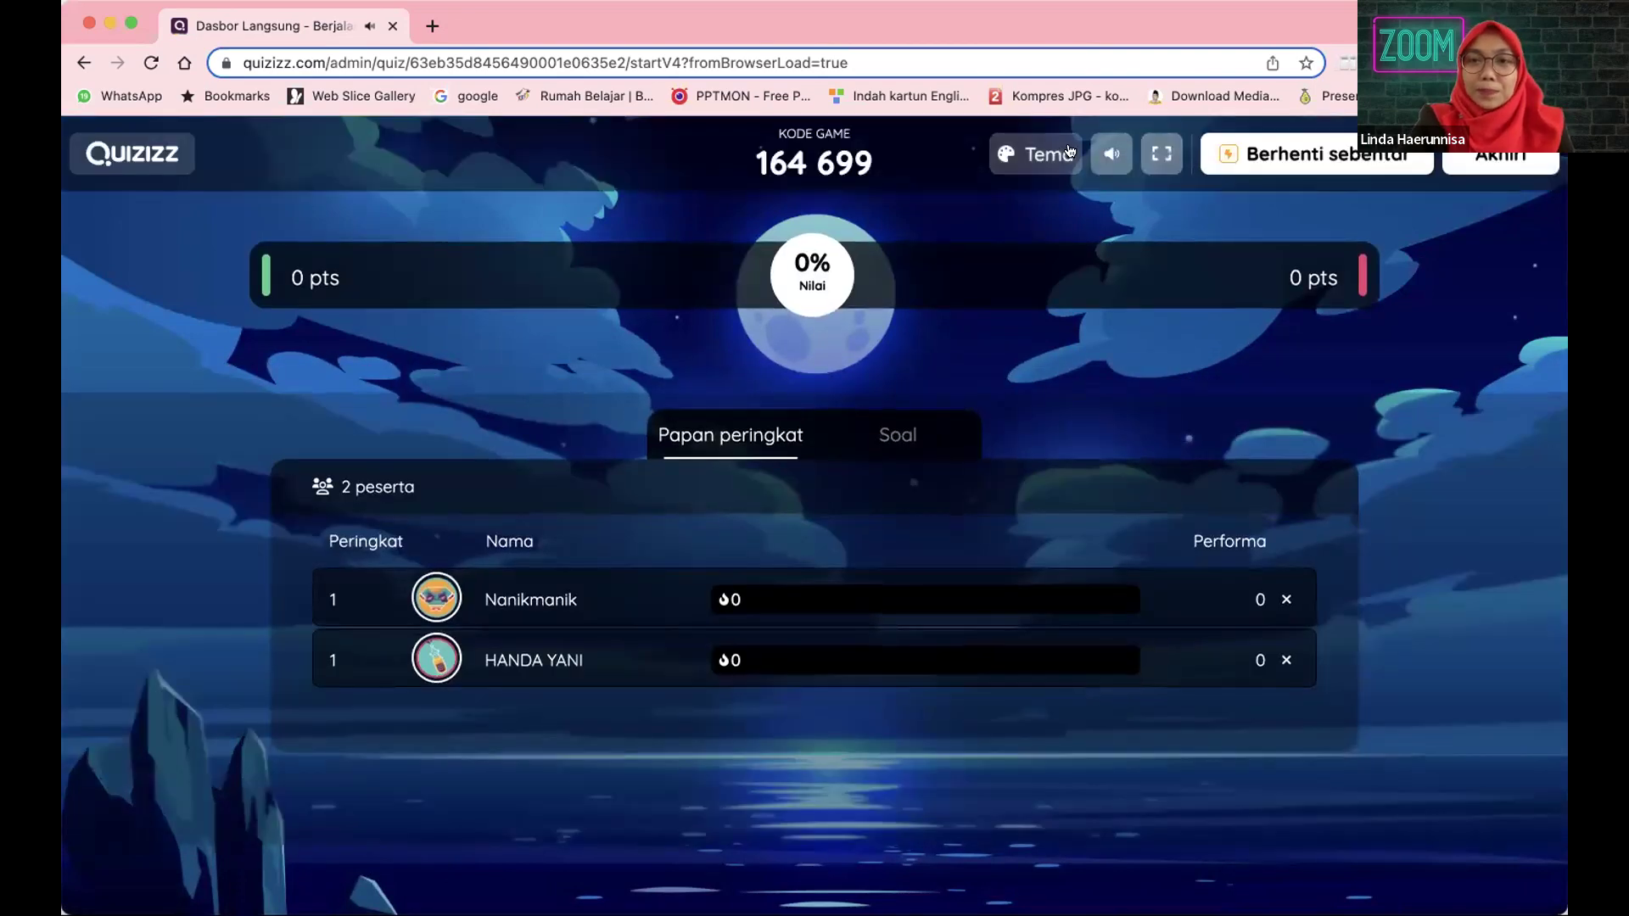
left_click(1111, 153)
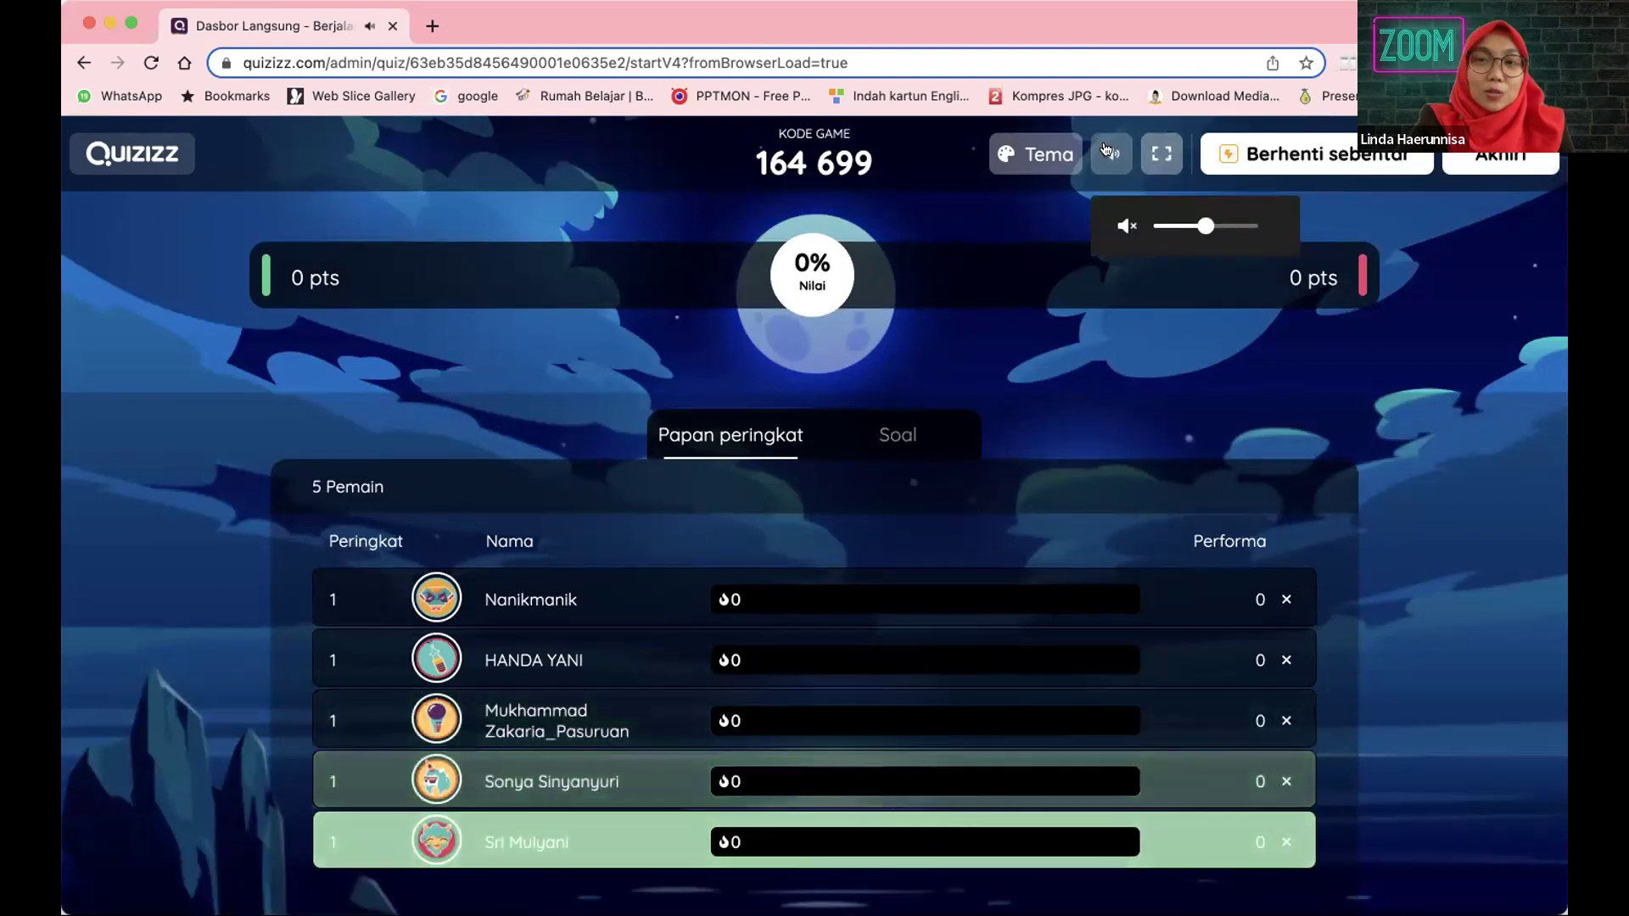
left_click(1108, 161)
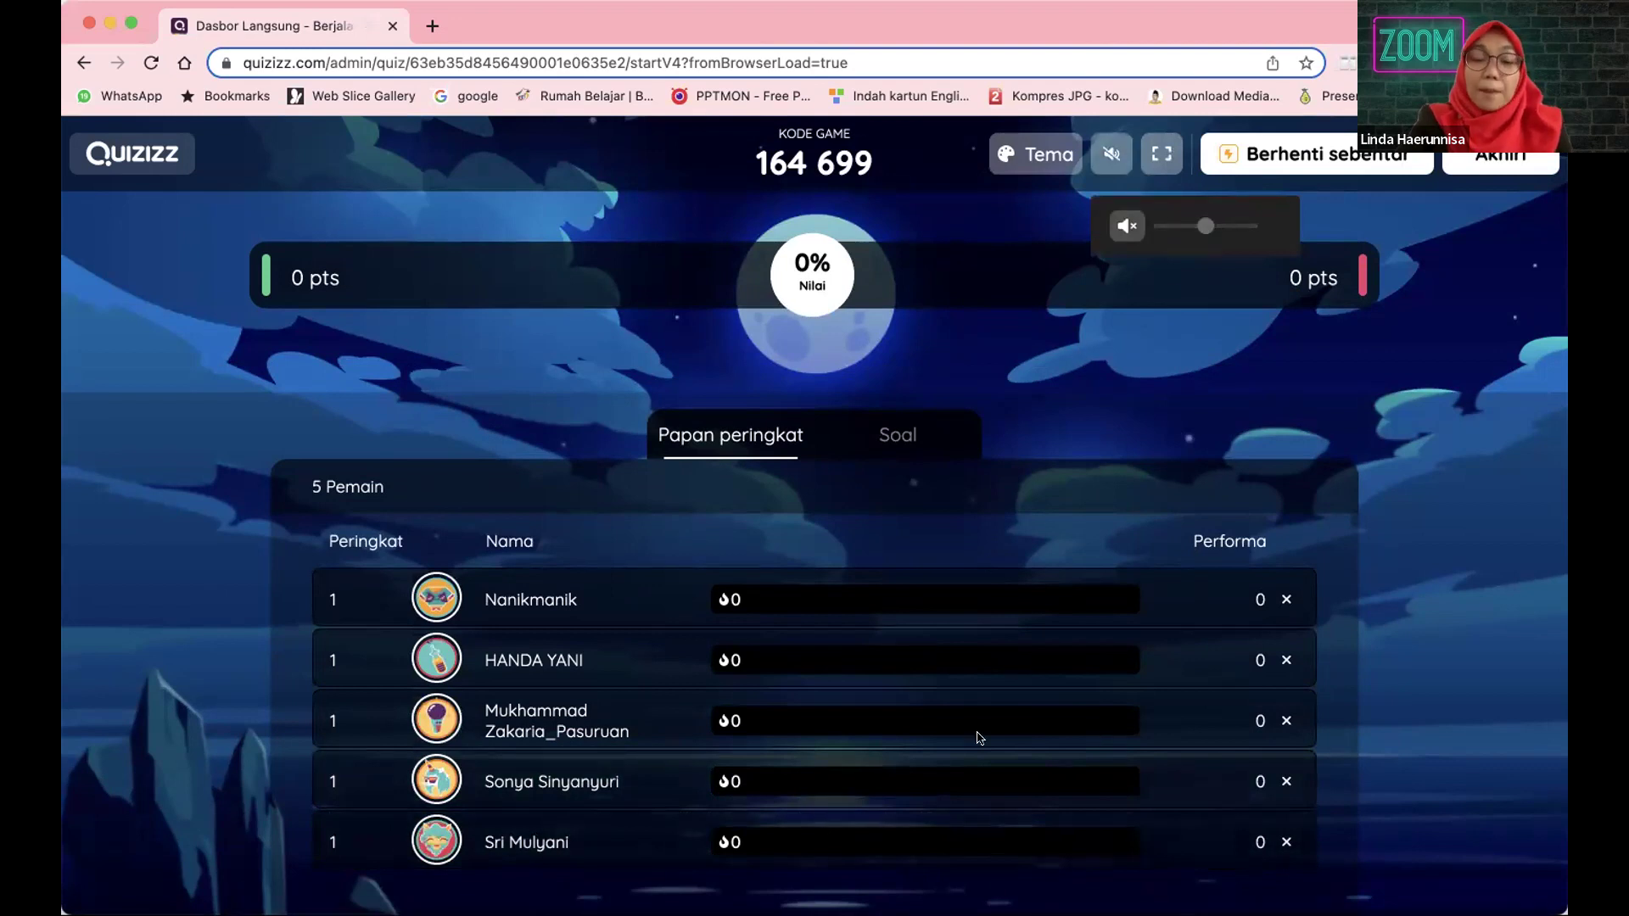
- Examine the live leaderboard for the participants' ranking, answer streaks and scores while the game is running
scroll(980, 739, "down", 3)
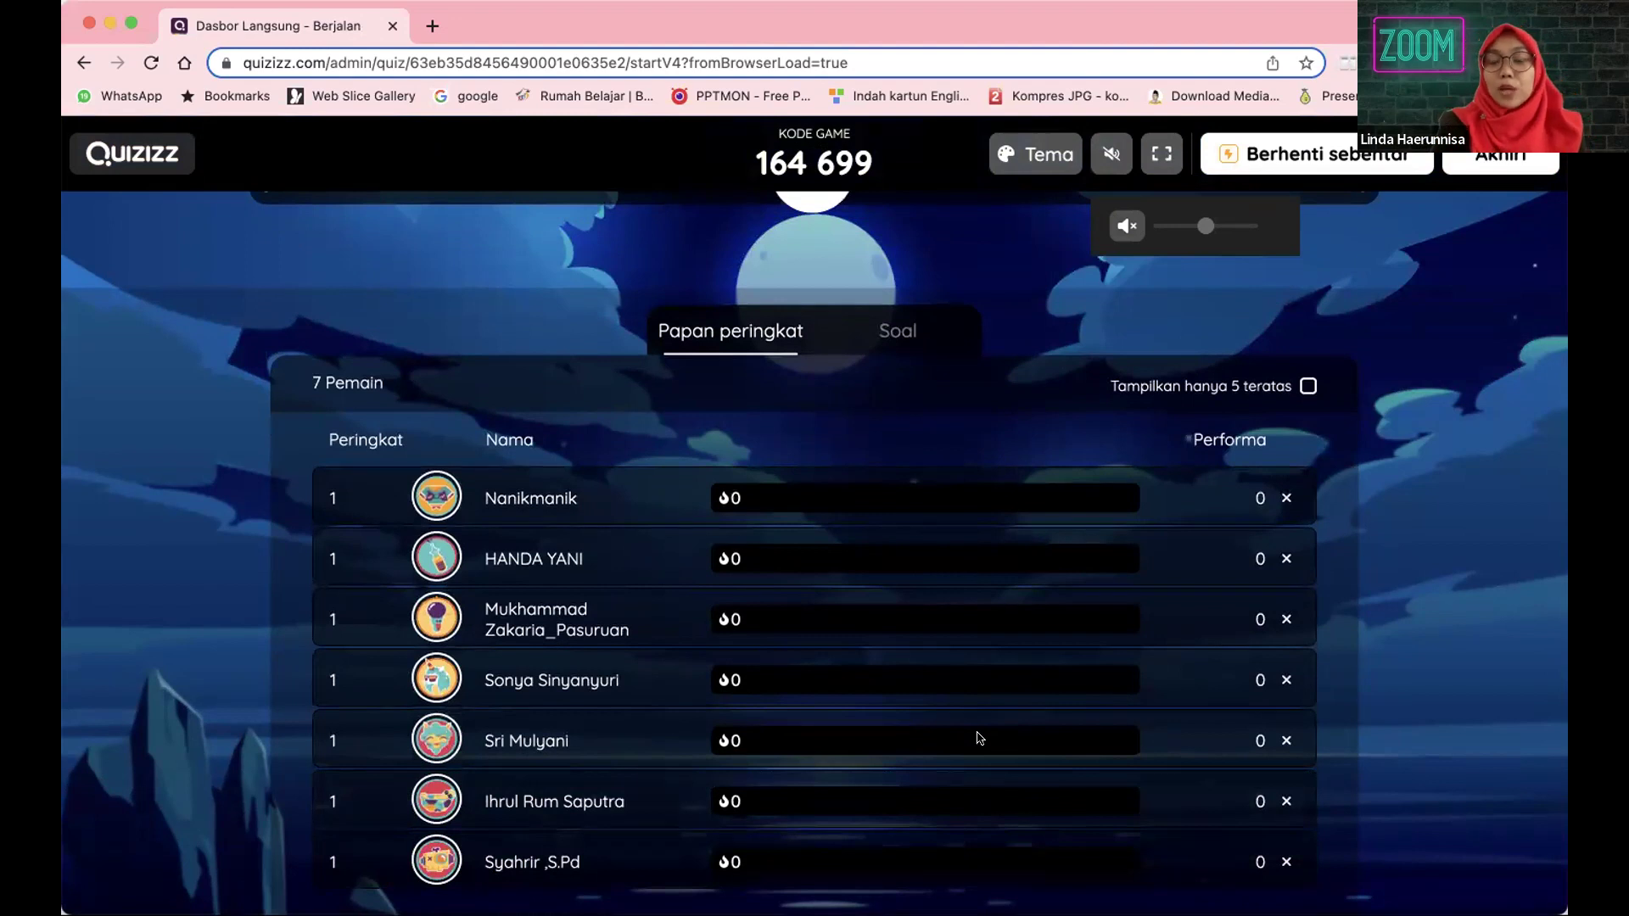
scroll(980, 738, "down", 3)
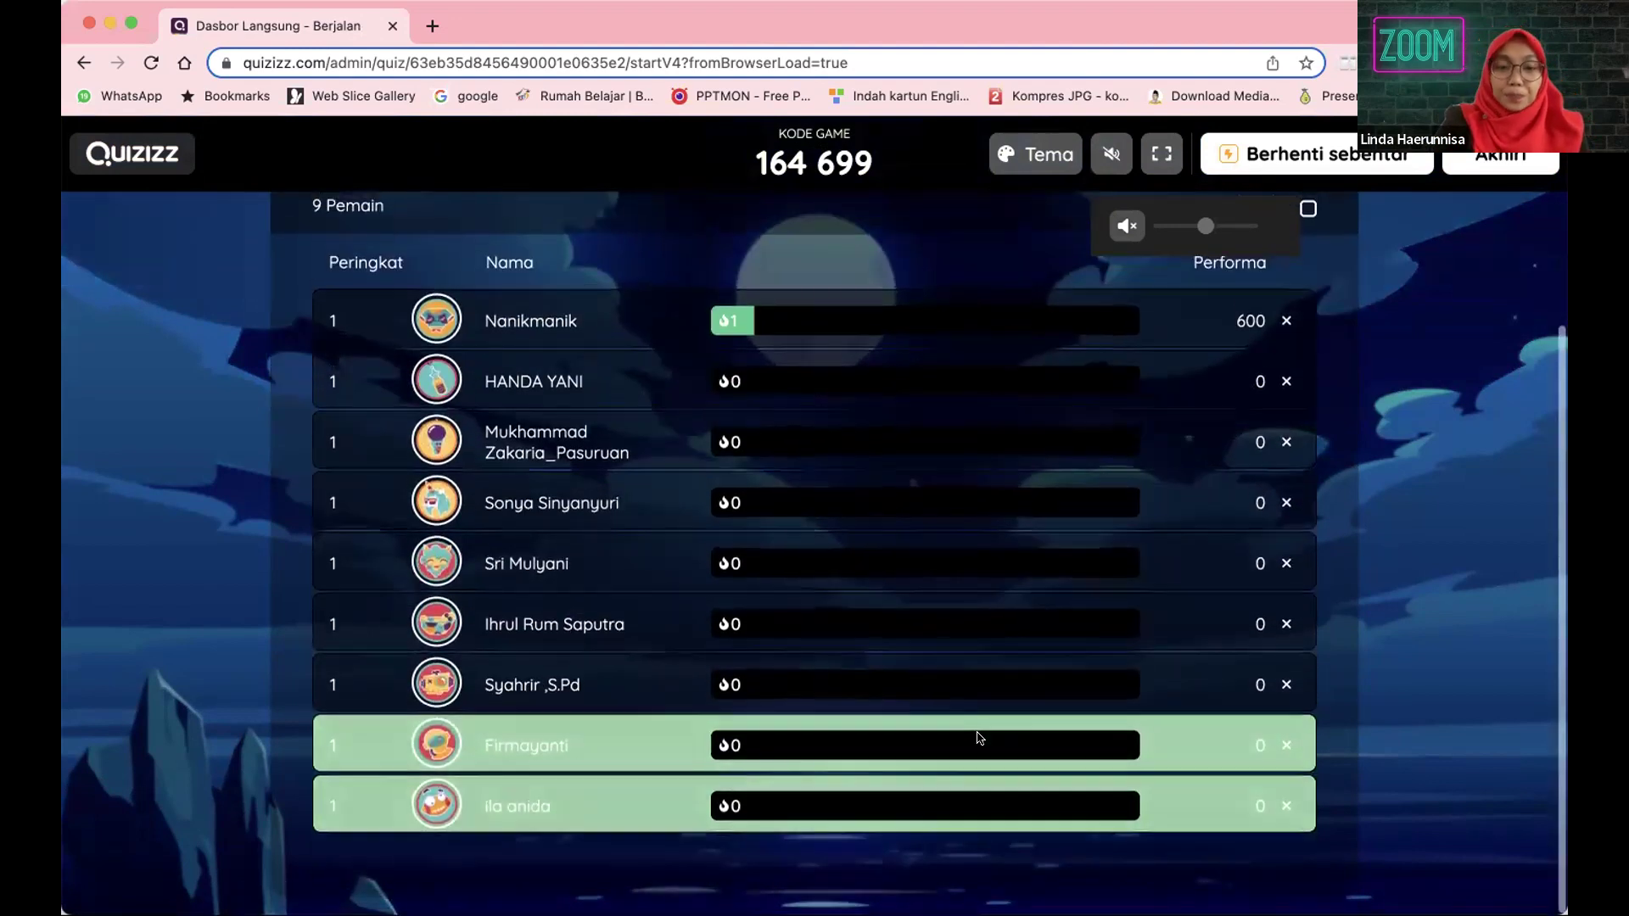
scroll(980, 738, "up", 4)
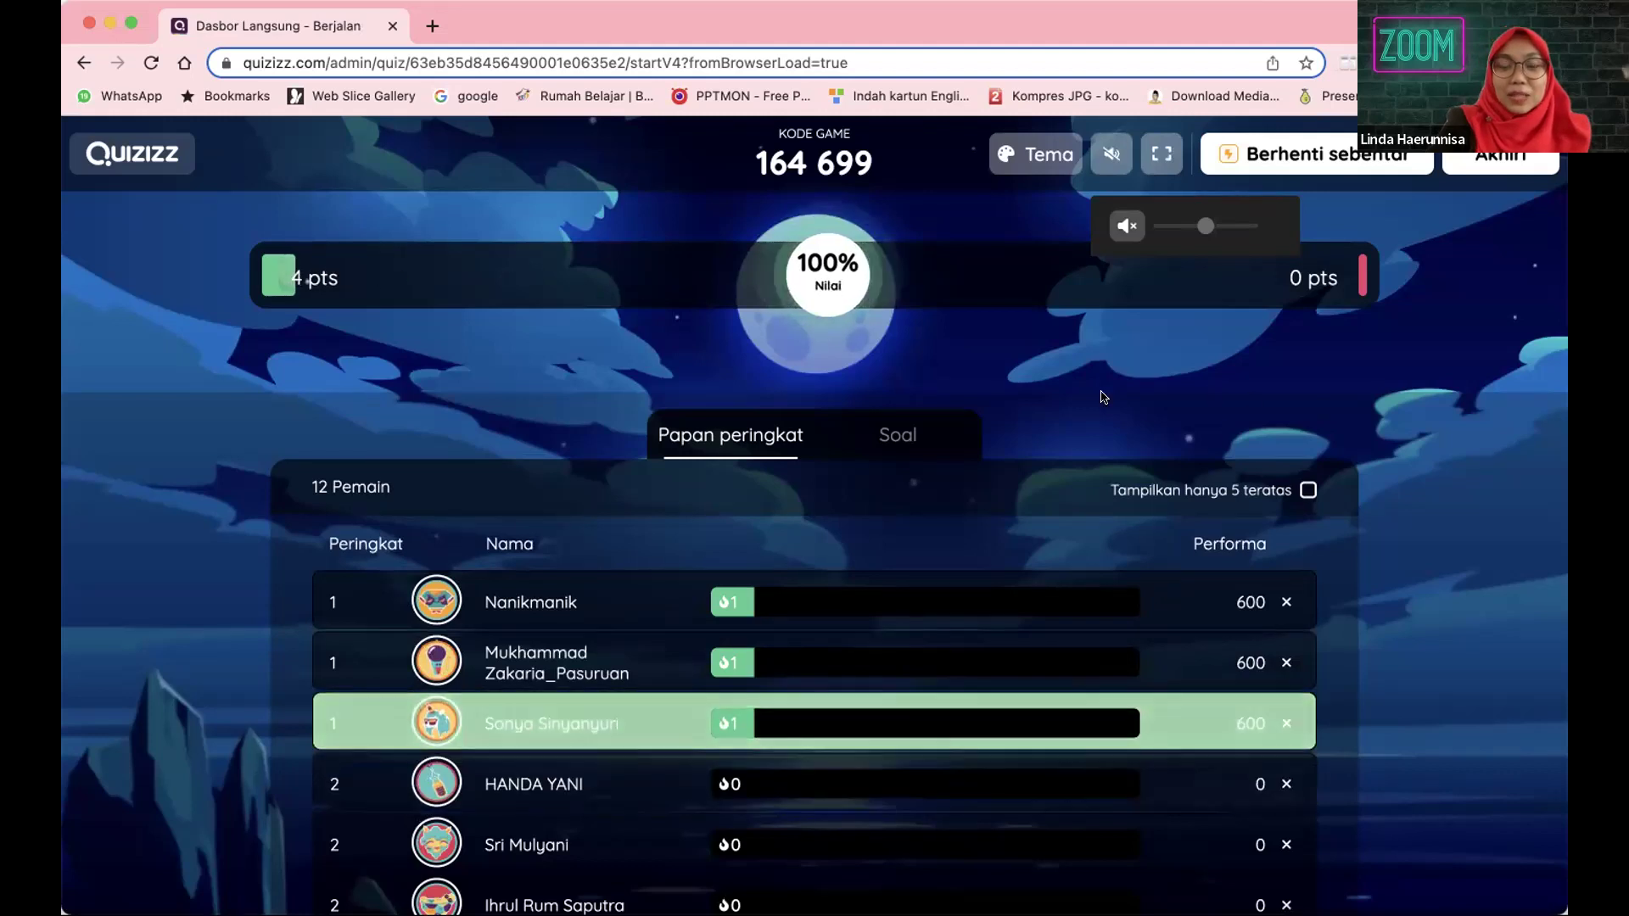
scroll(1103, 398, "down", 2)
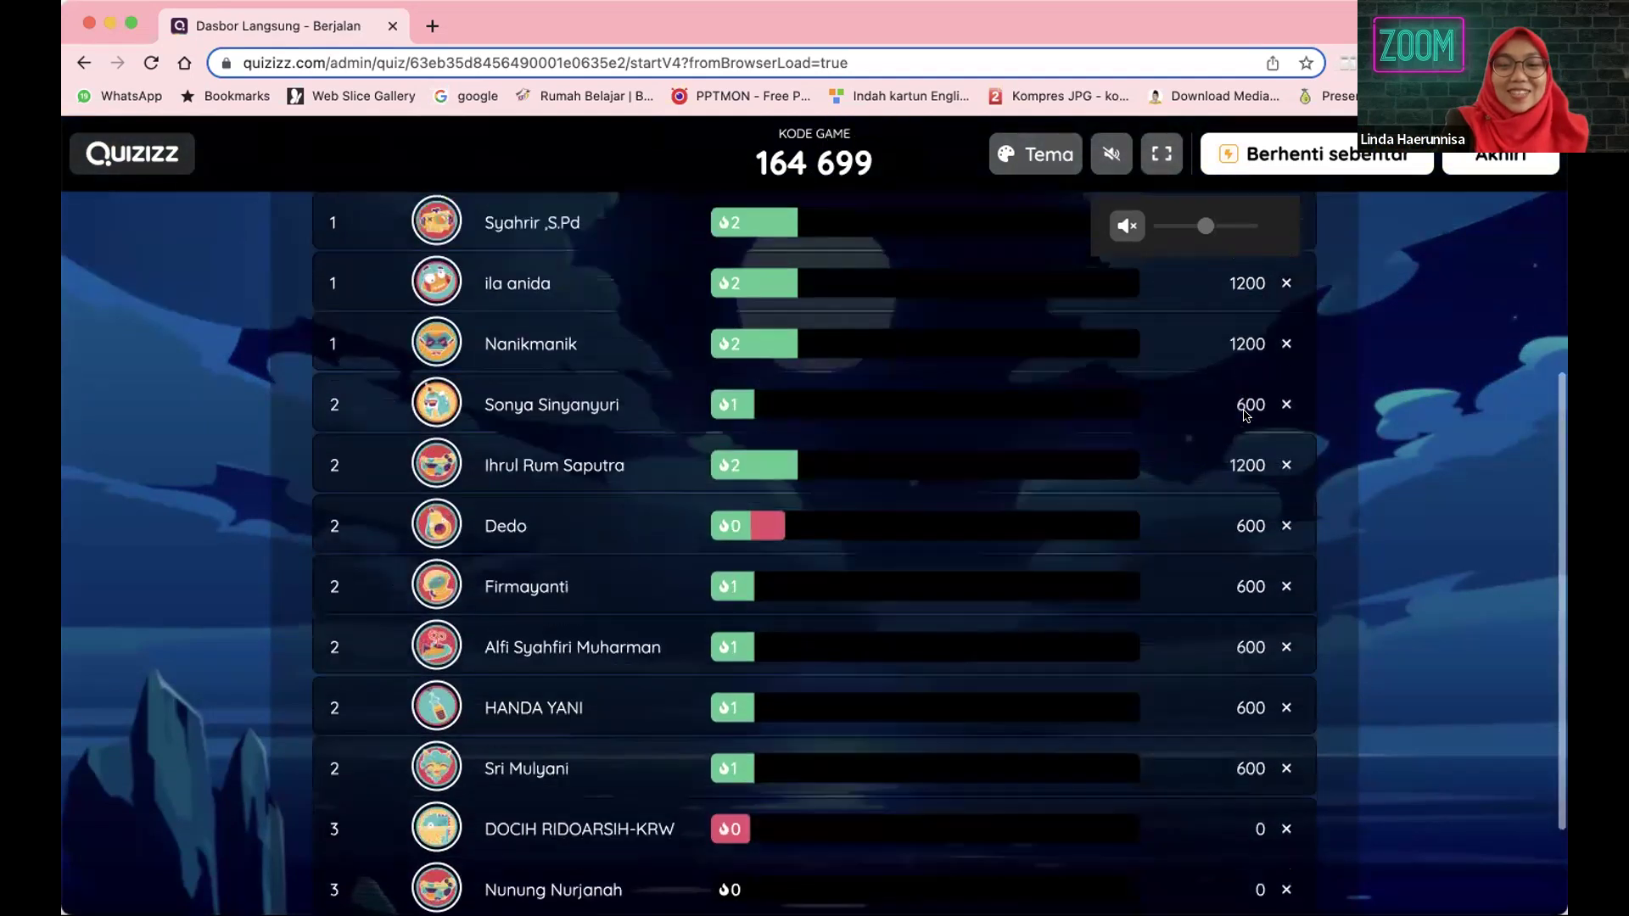
scroll(920, 659, "down", 7)
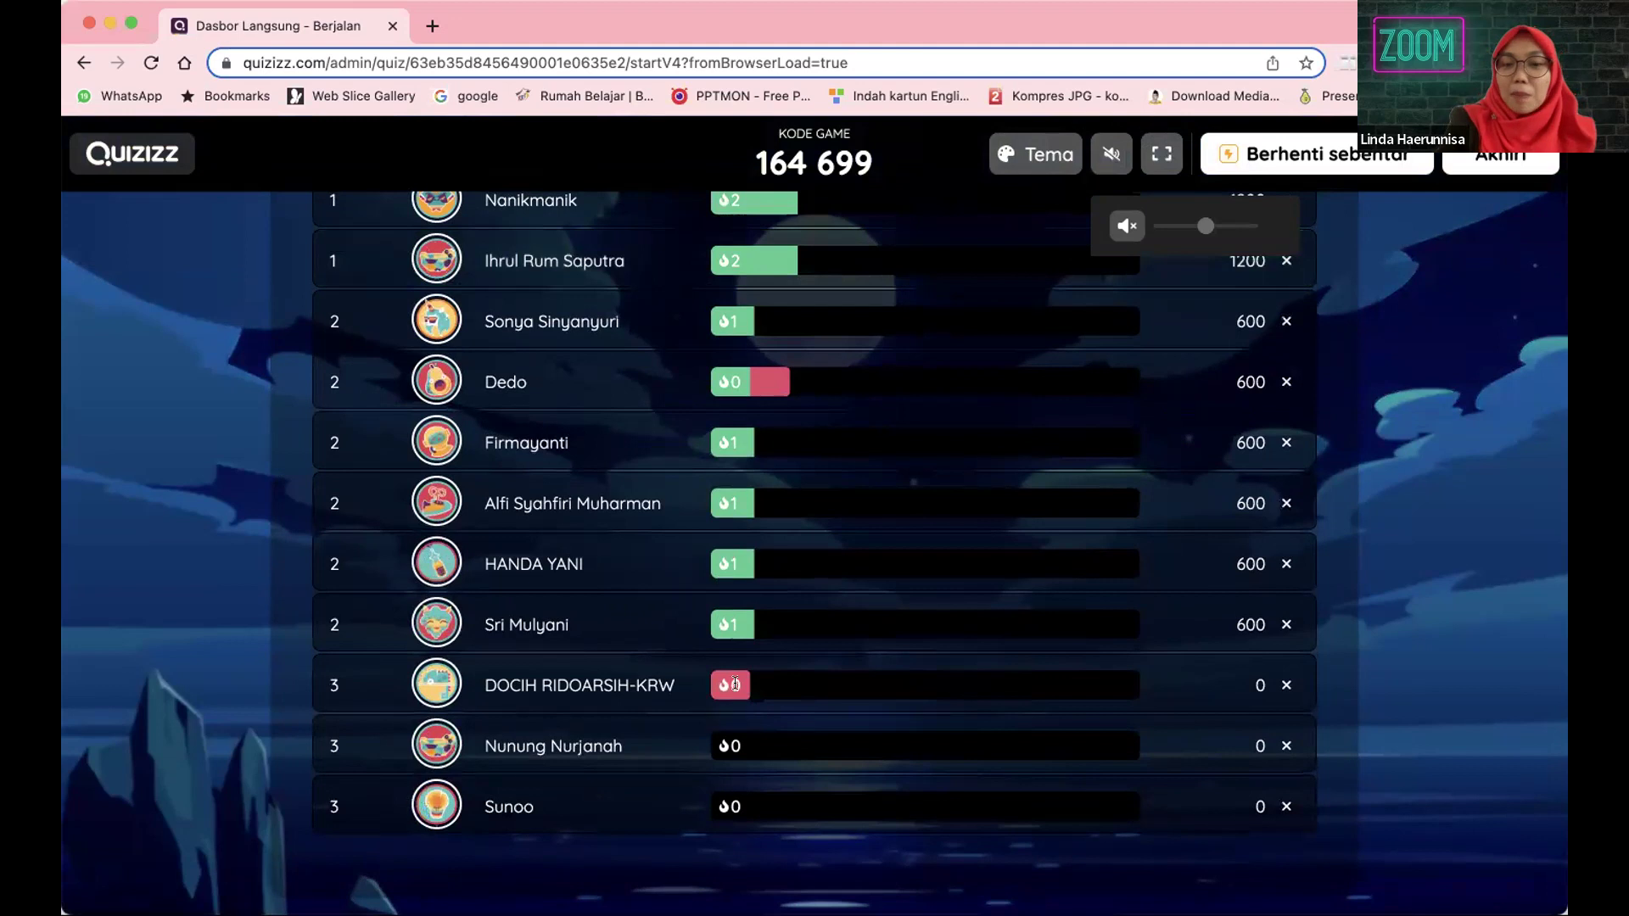
scroll(759, 690, "up", 7)
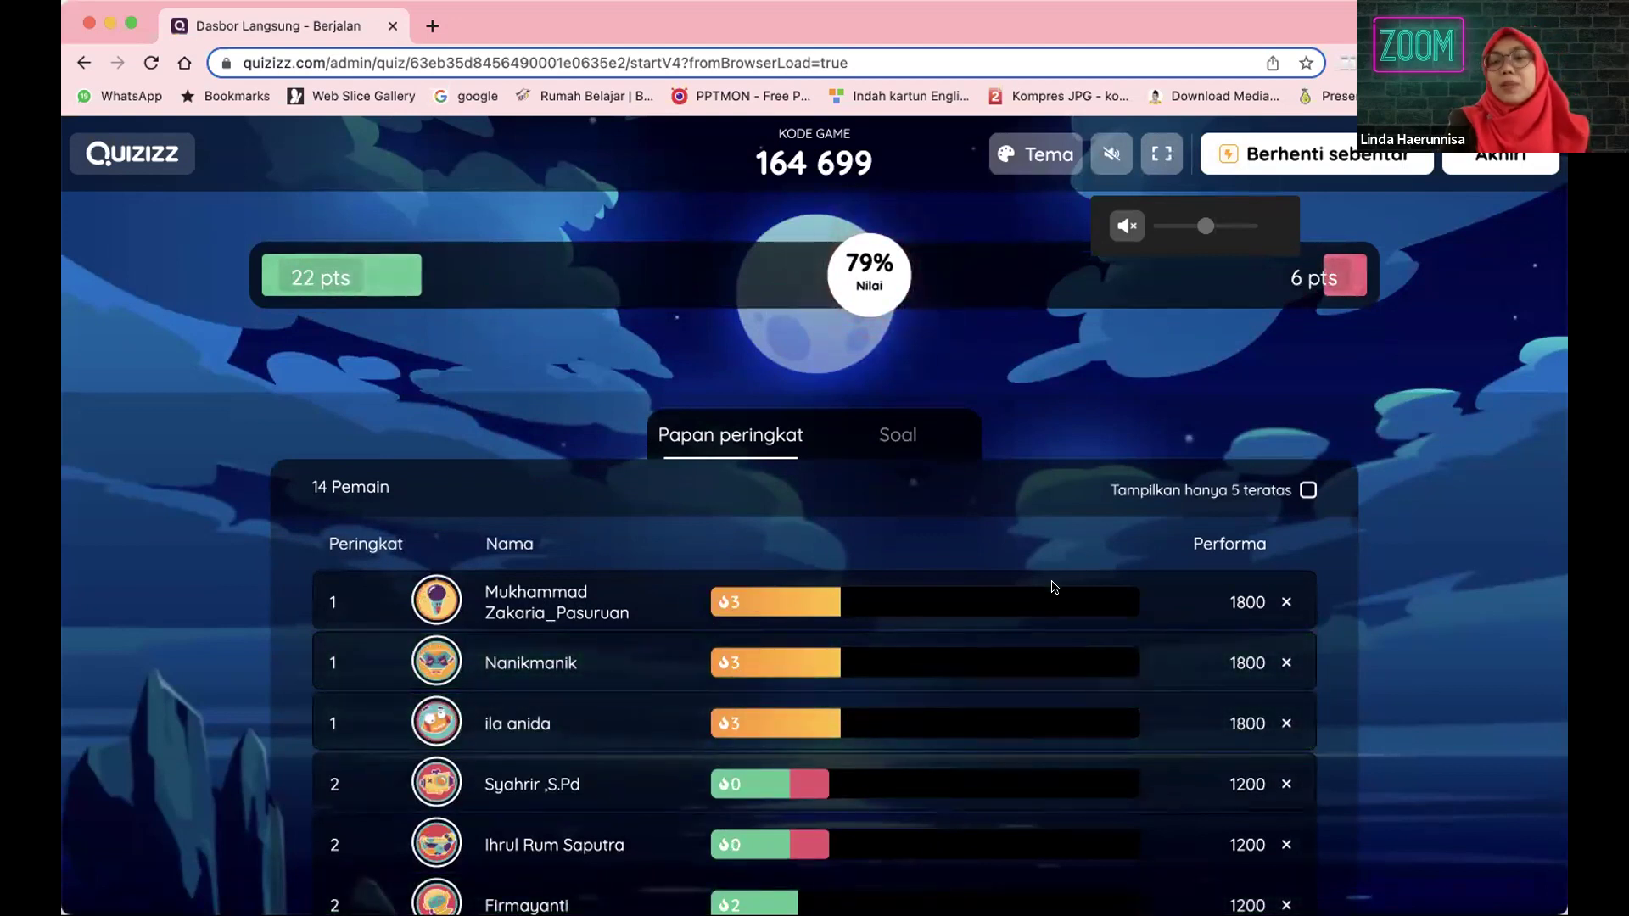
scroll(1011, 695, "down", 8)
scroll(1011, 694, "up", 8)
scroll(1498, 178, "down", 1)
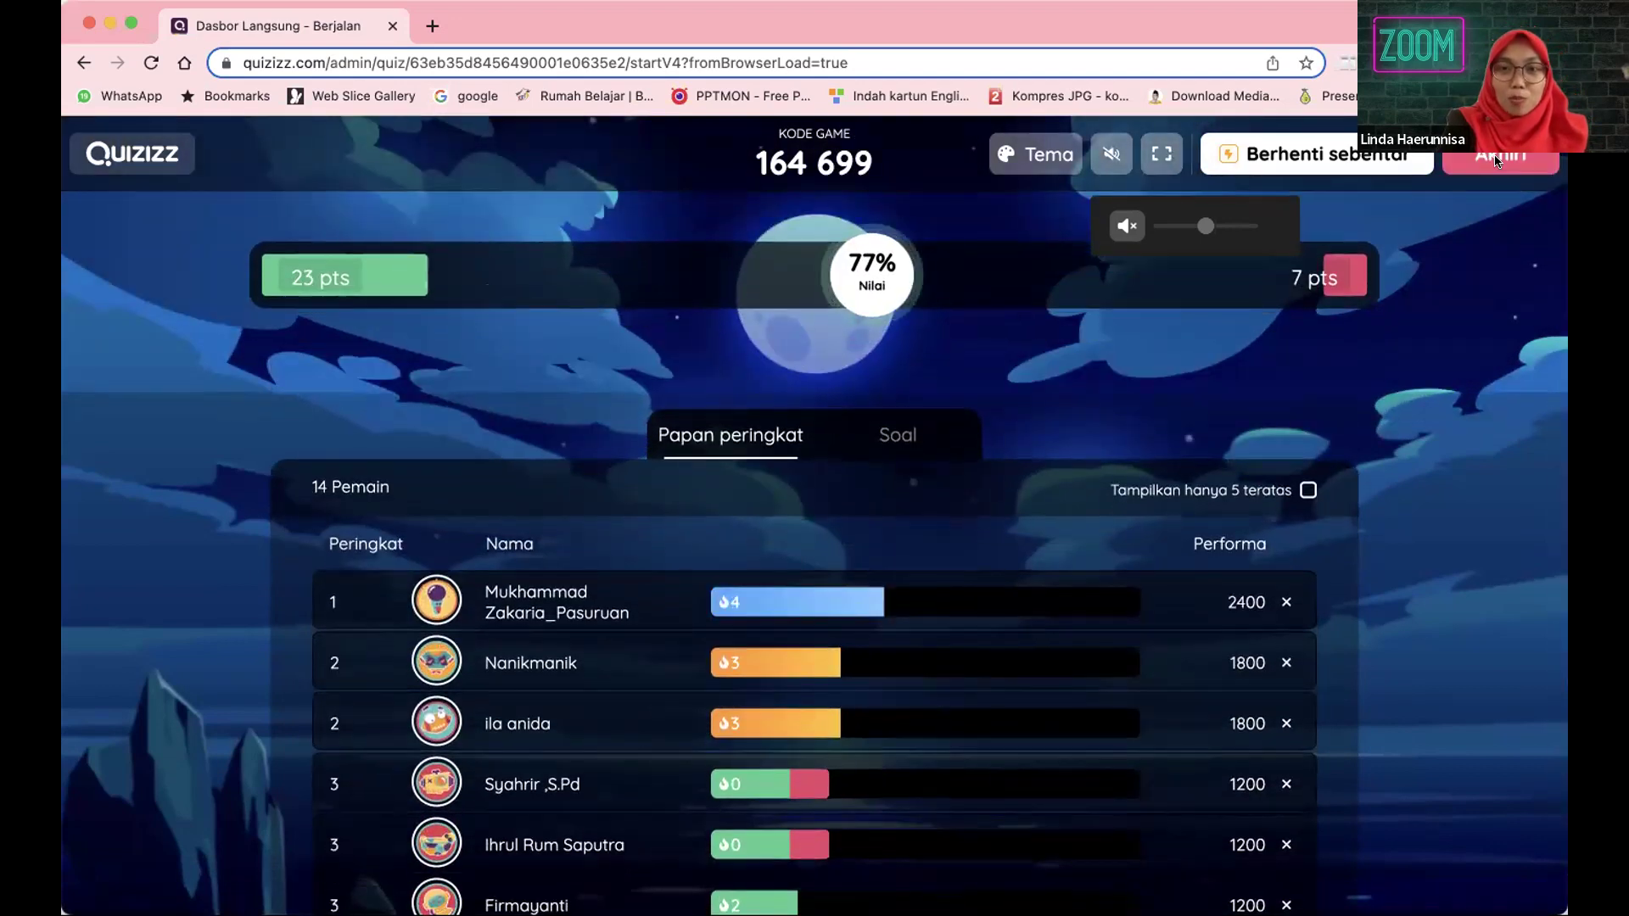
- End the live game, look over the class results summary and exit to the game's report
left_click(1498, 168)
left_click(927, 263)
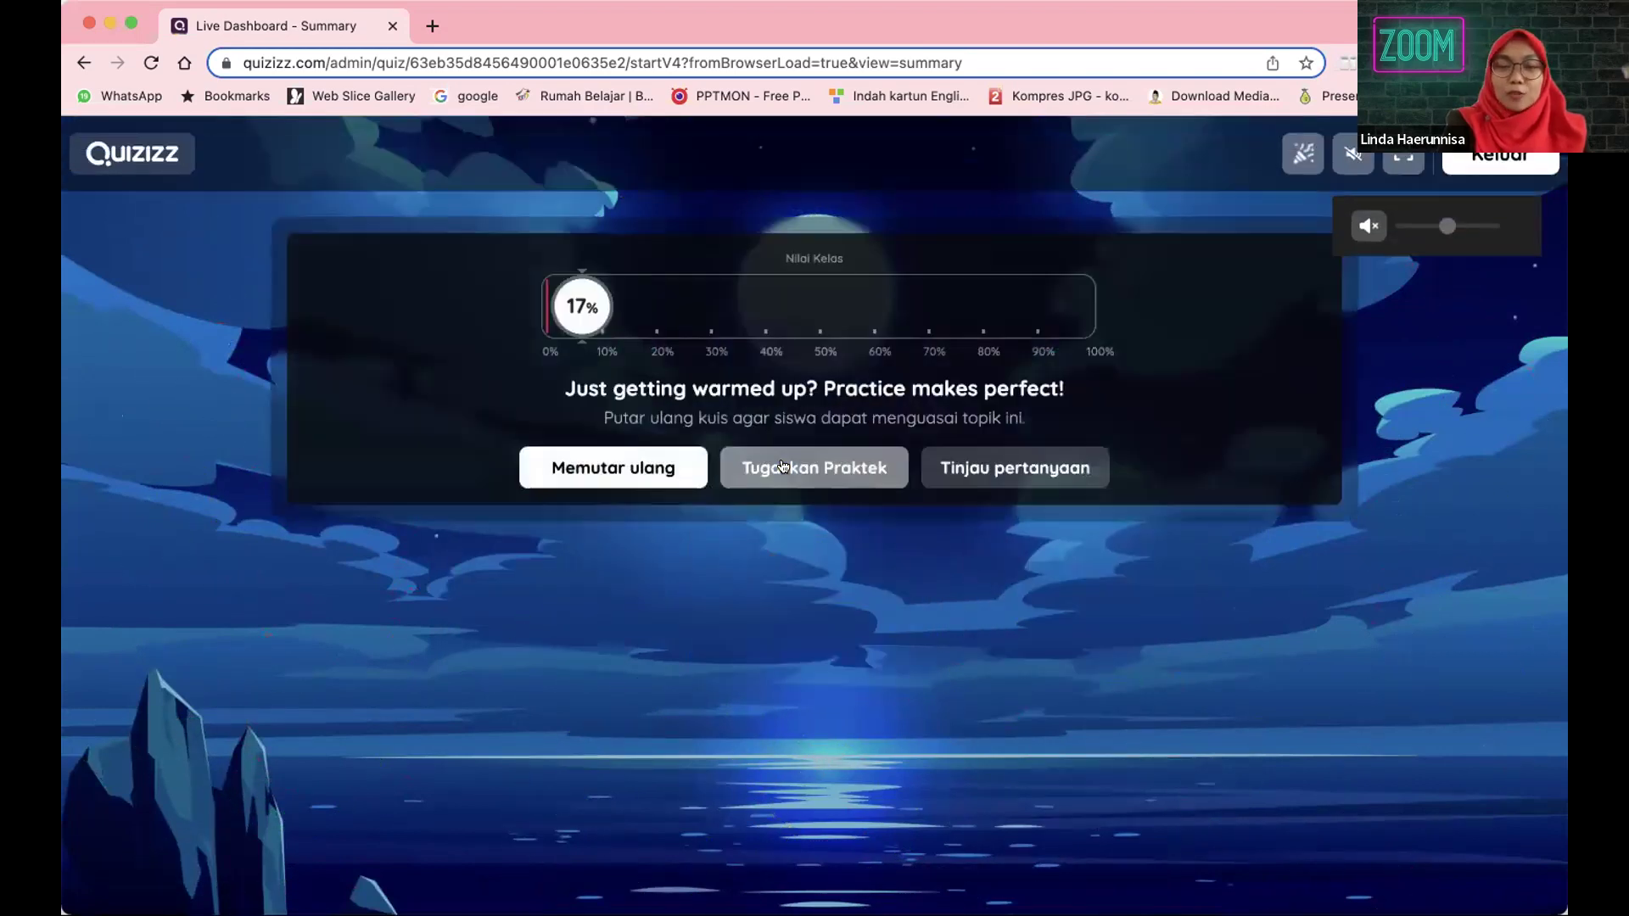
scroll(1024, 560, "down", 6)
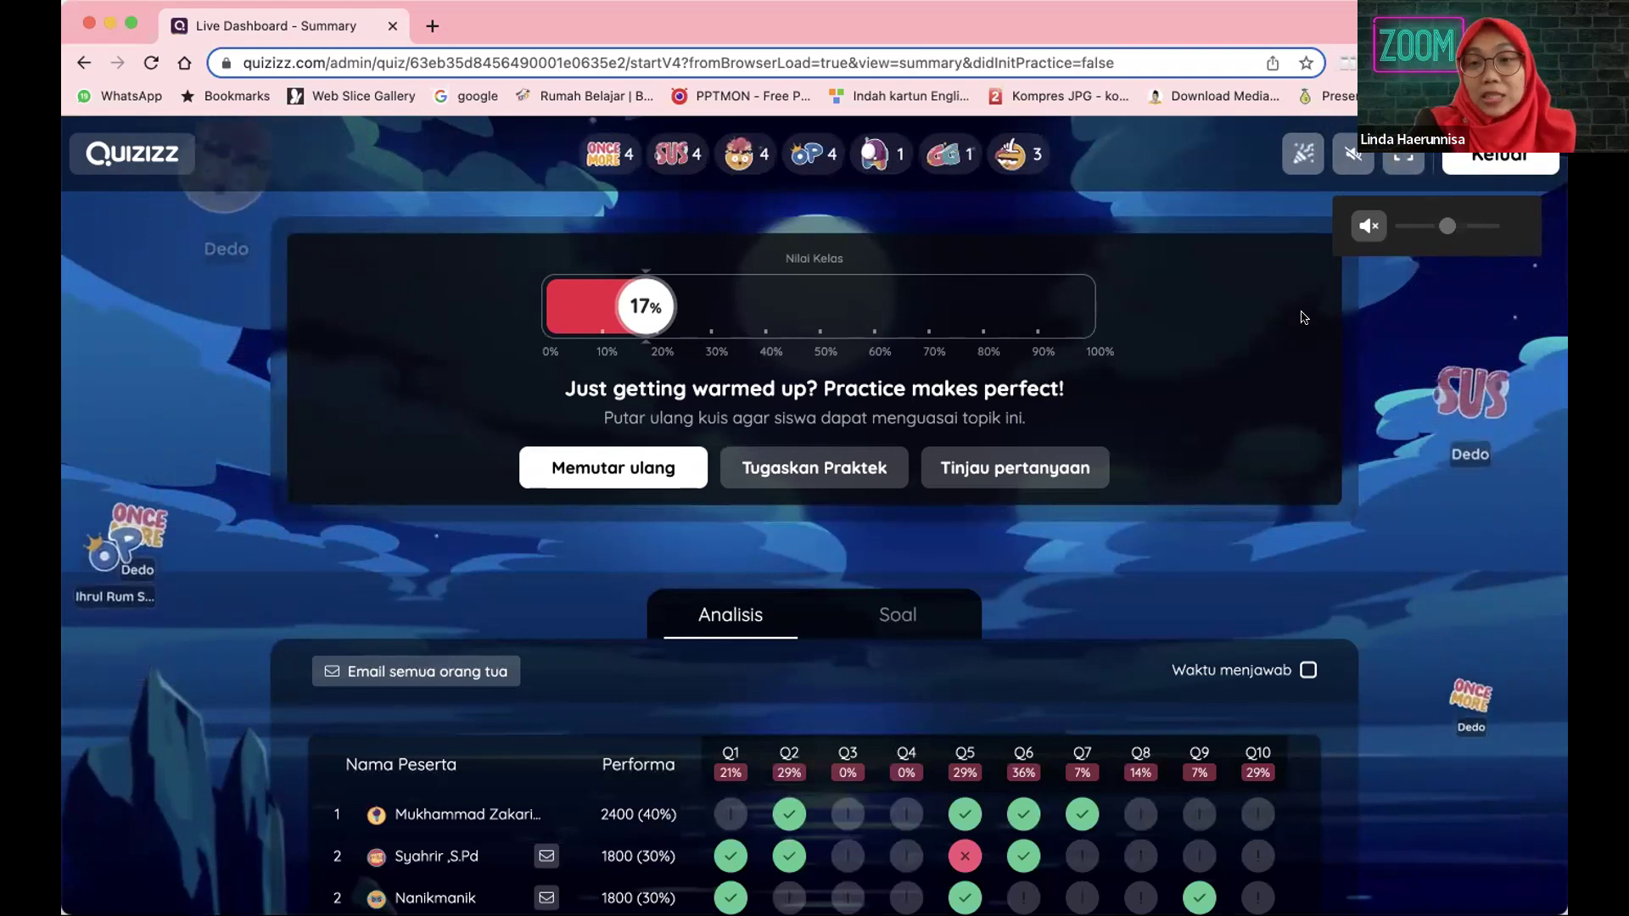
left_click(1487, 159)
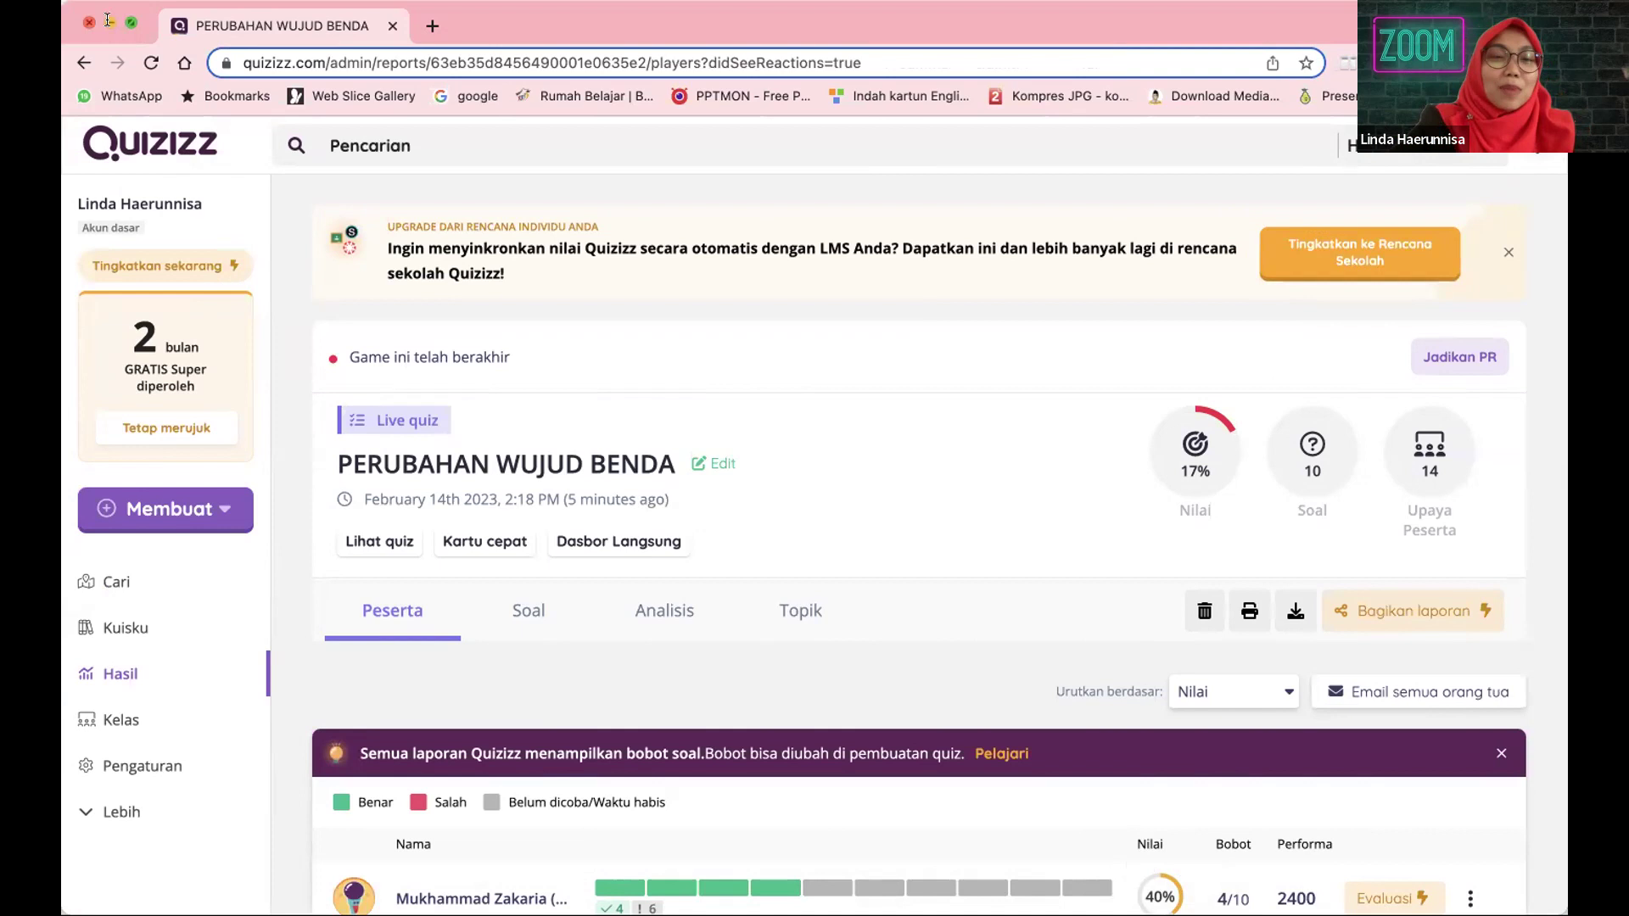
- Open the quiz PERUBAHAN WUJUD BENDA from the Kuisku library again
left_click(132, 620)
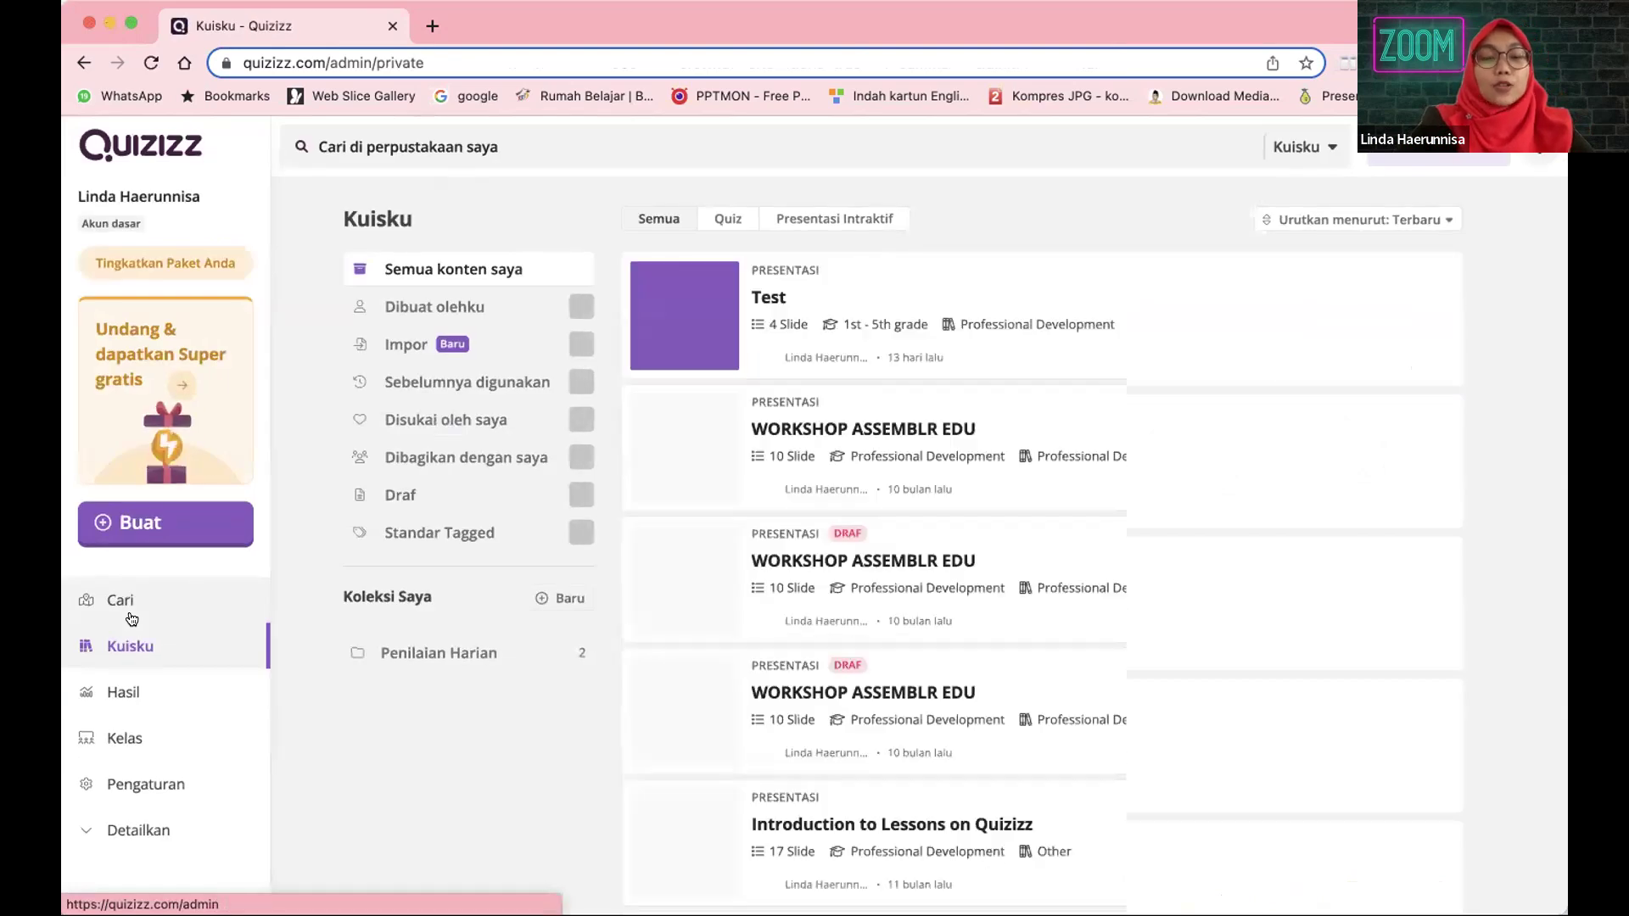
scroll(836, 619, "down", 10)
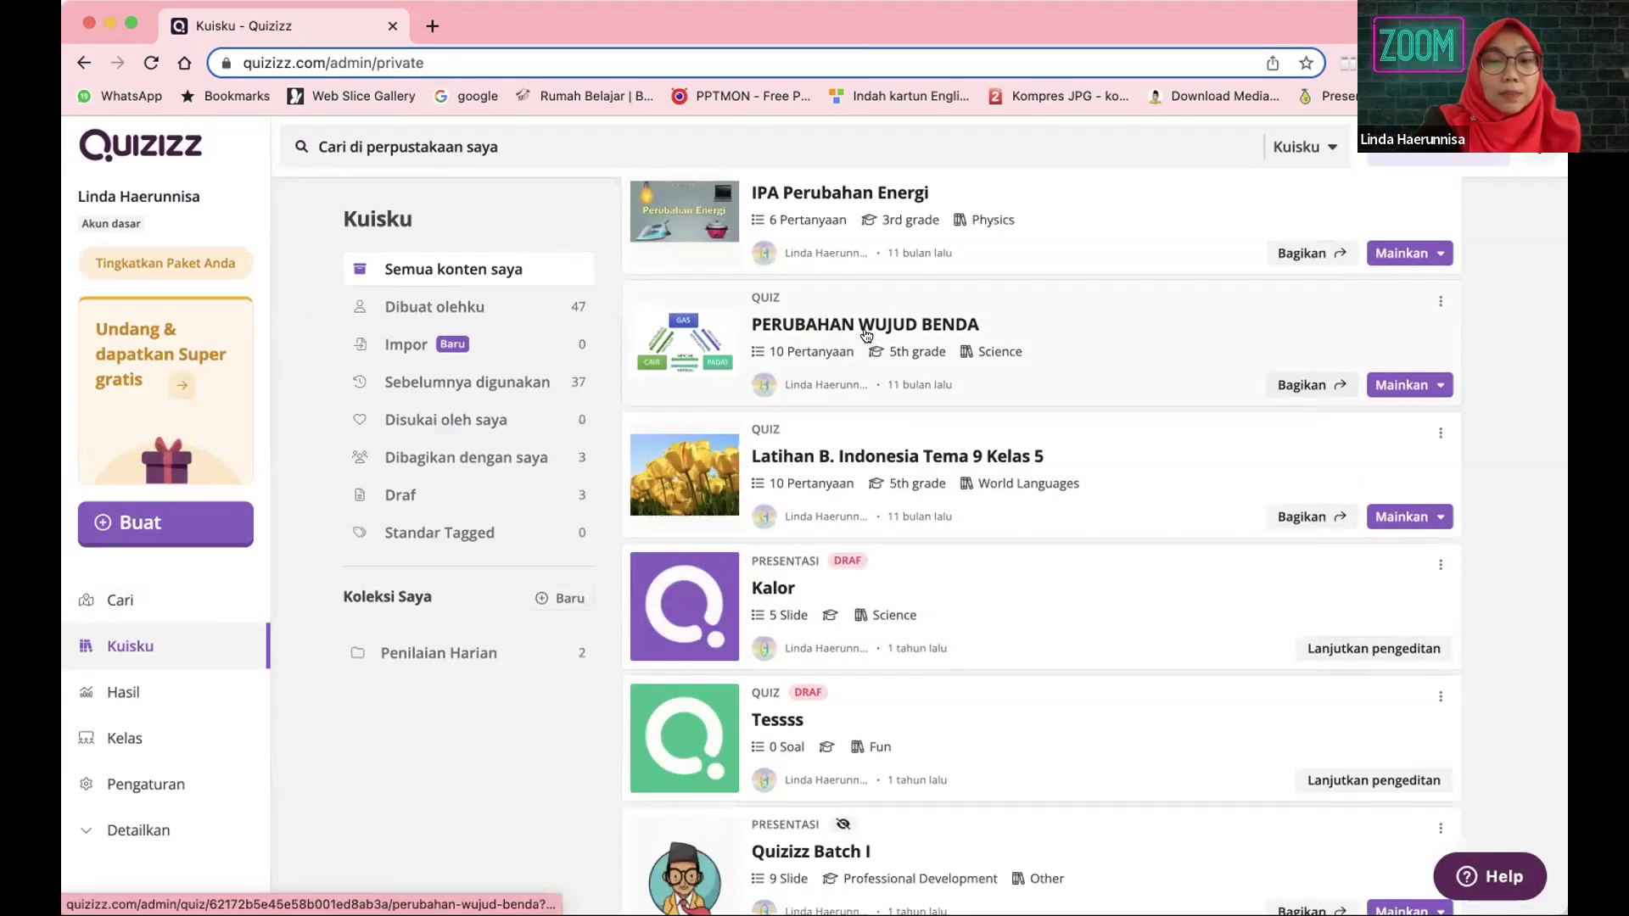
left_click(868, 333)
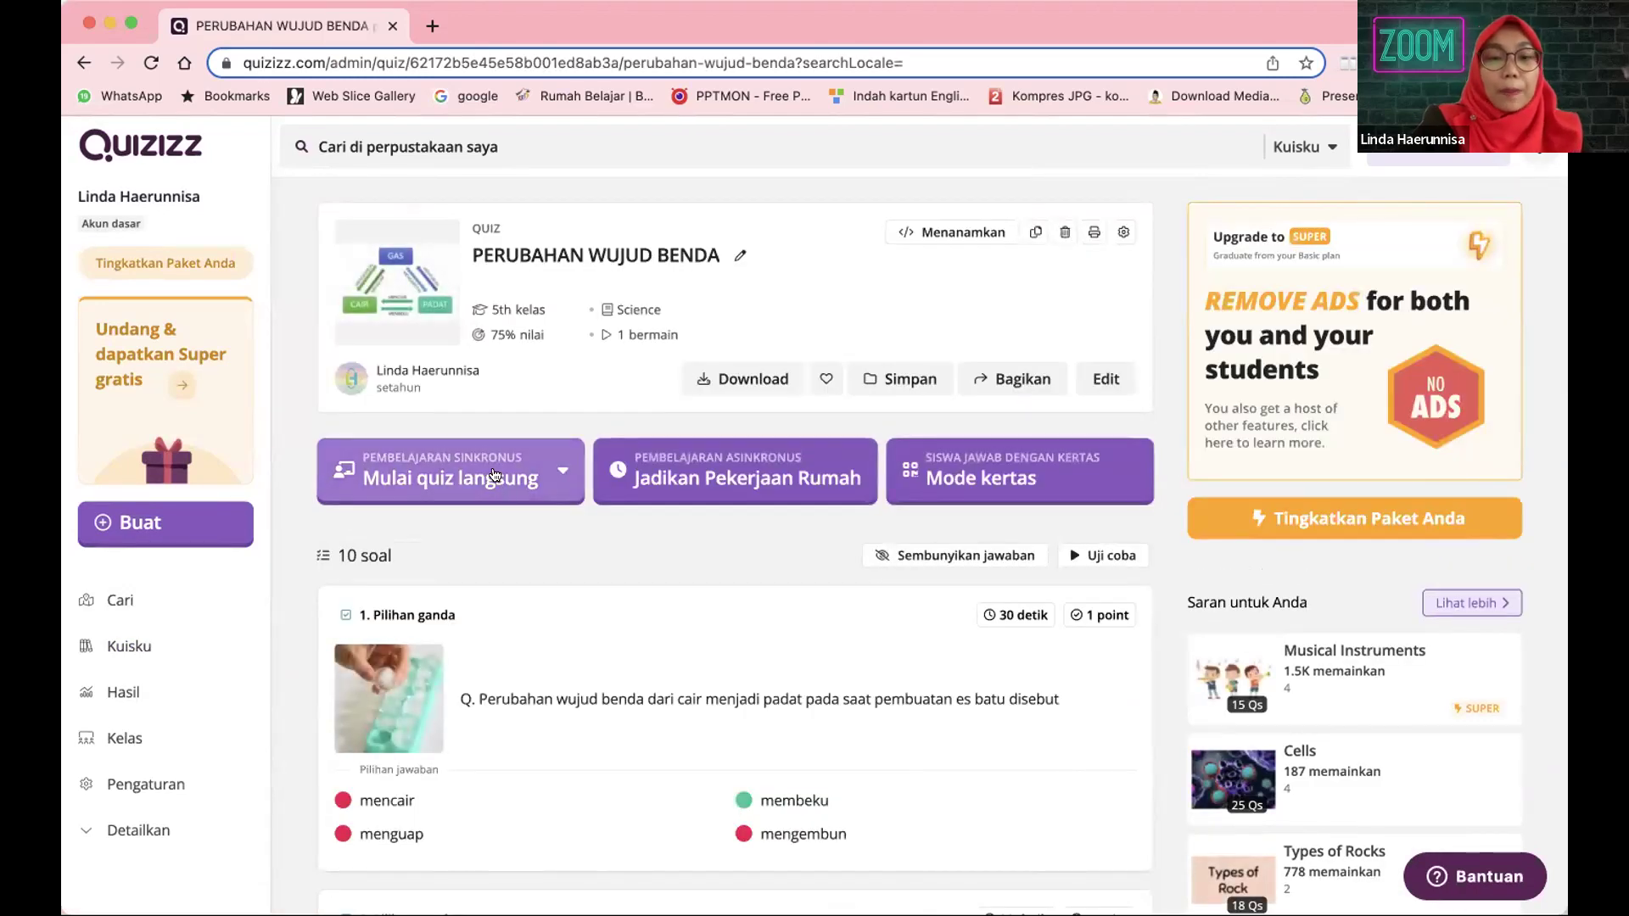
- Begin assigning PERUBAHAN WUJUD BENDA as homework and review the deadline, class, general and gamification settings, keeping them as they are
left_click(719, 476)
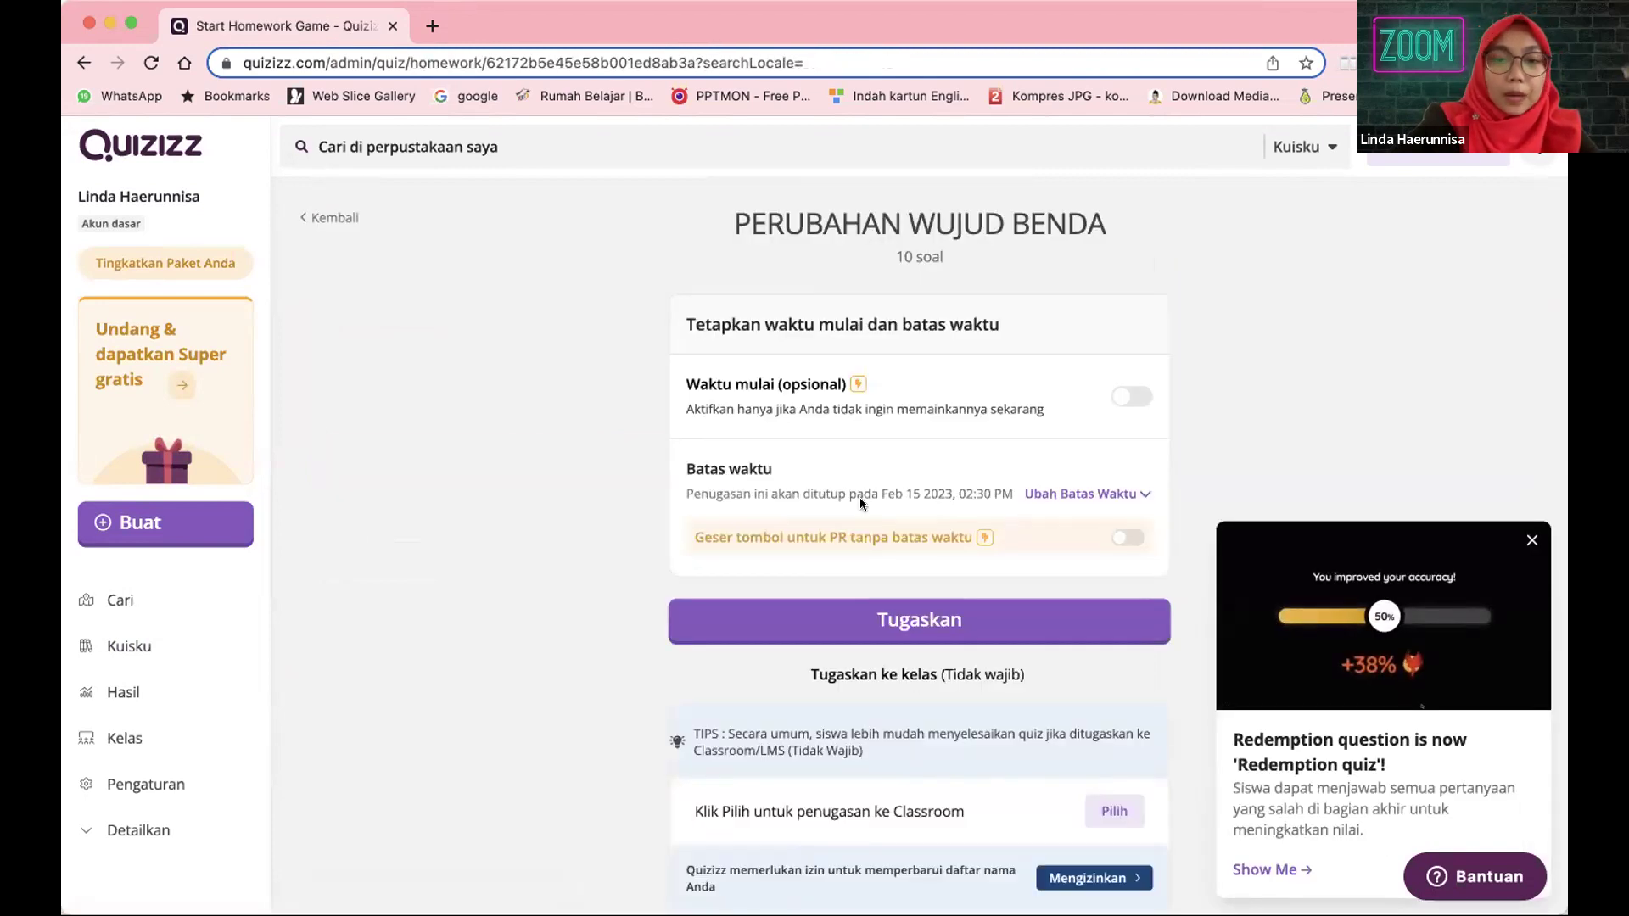
scroll(861, 504, "down", 1)
scroll(861, 504, "down", 15)
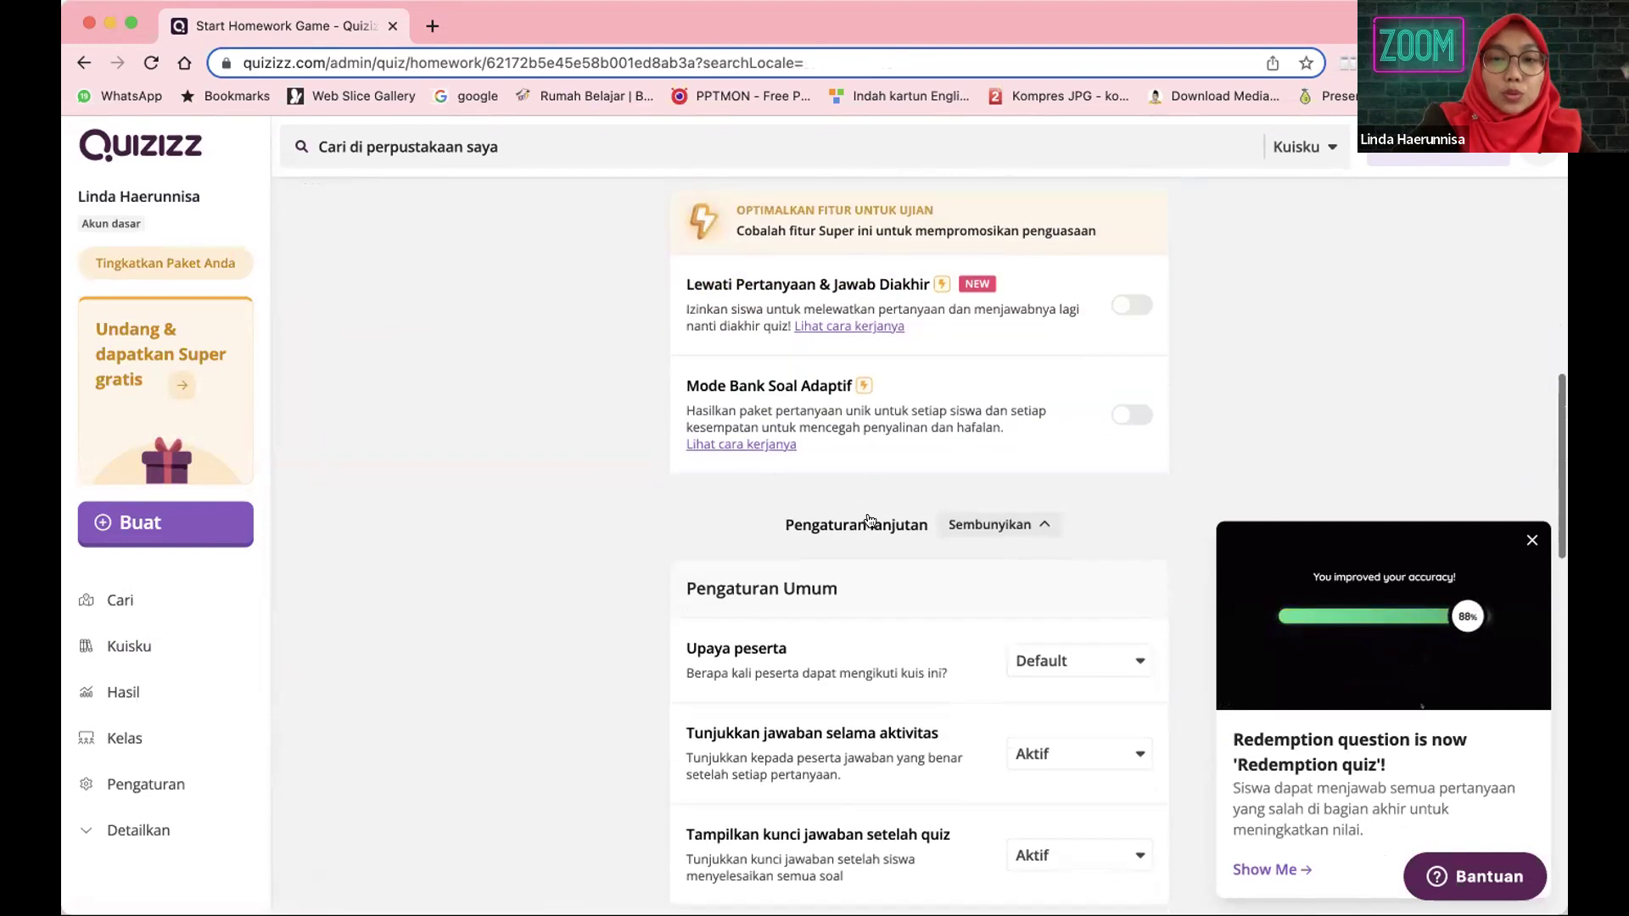
scroll(872, 513, "down", 10)
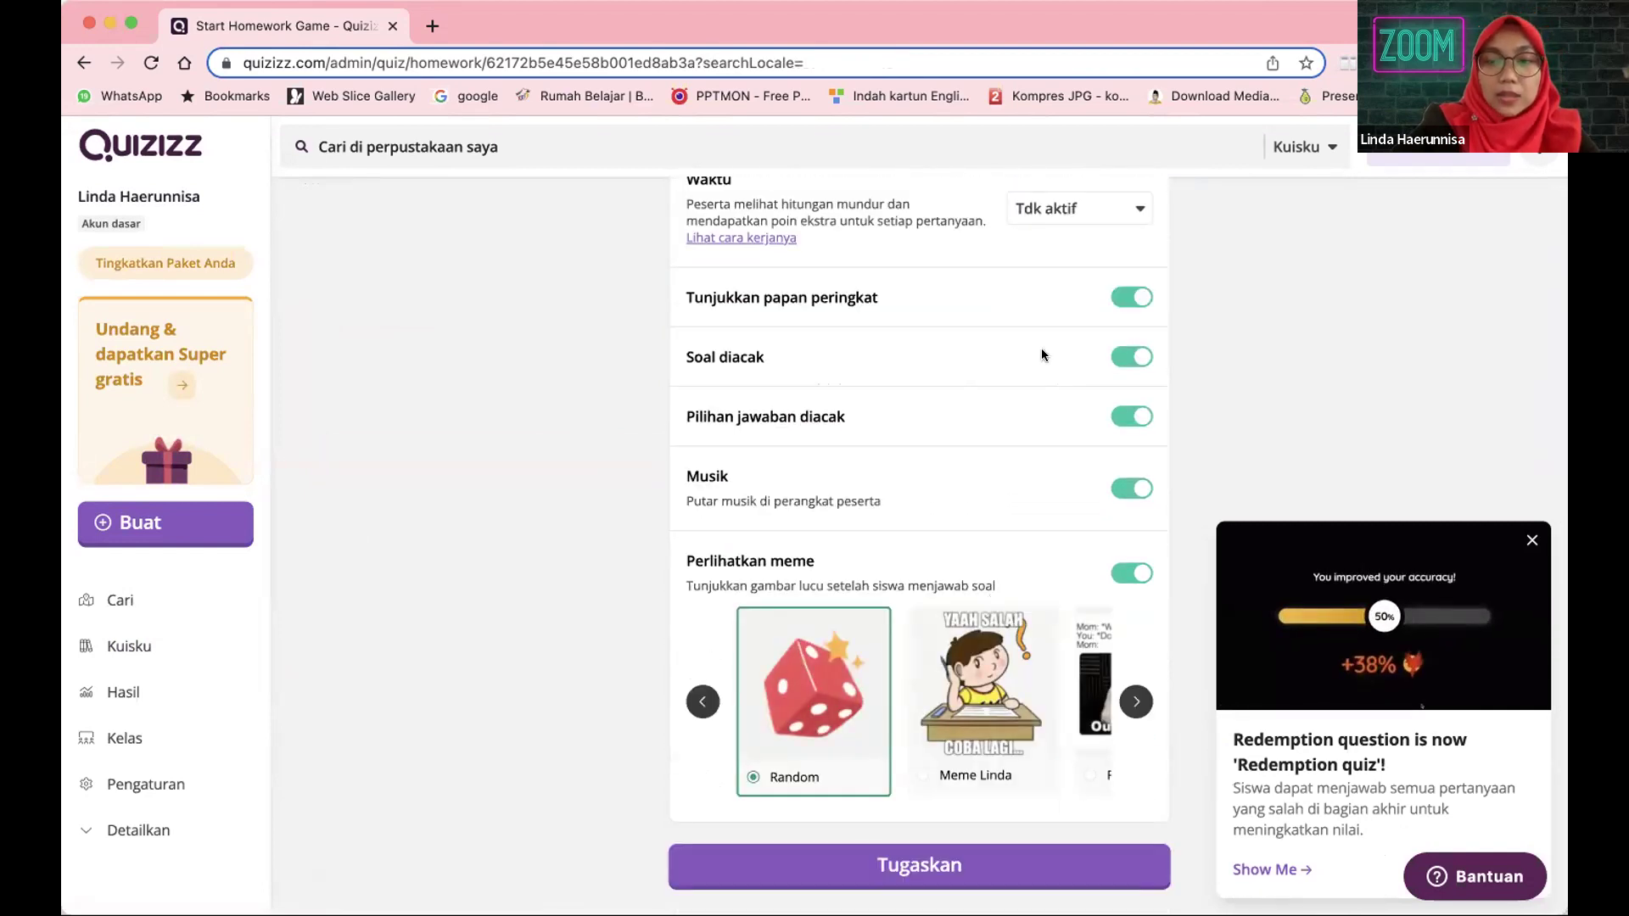
scroll(1044, 353, "up", 10)
scroll(1045, 356, "up", 8)
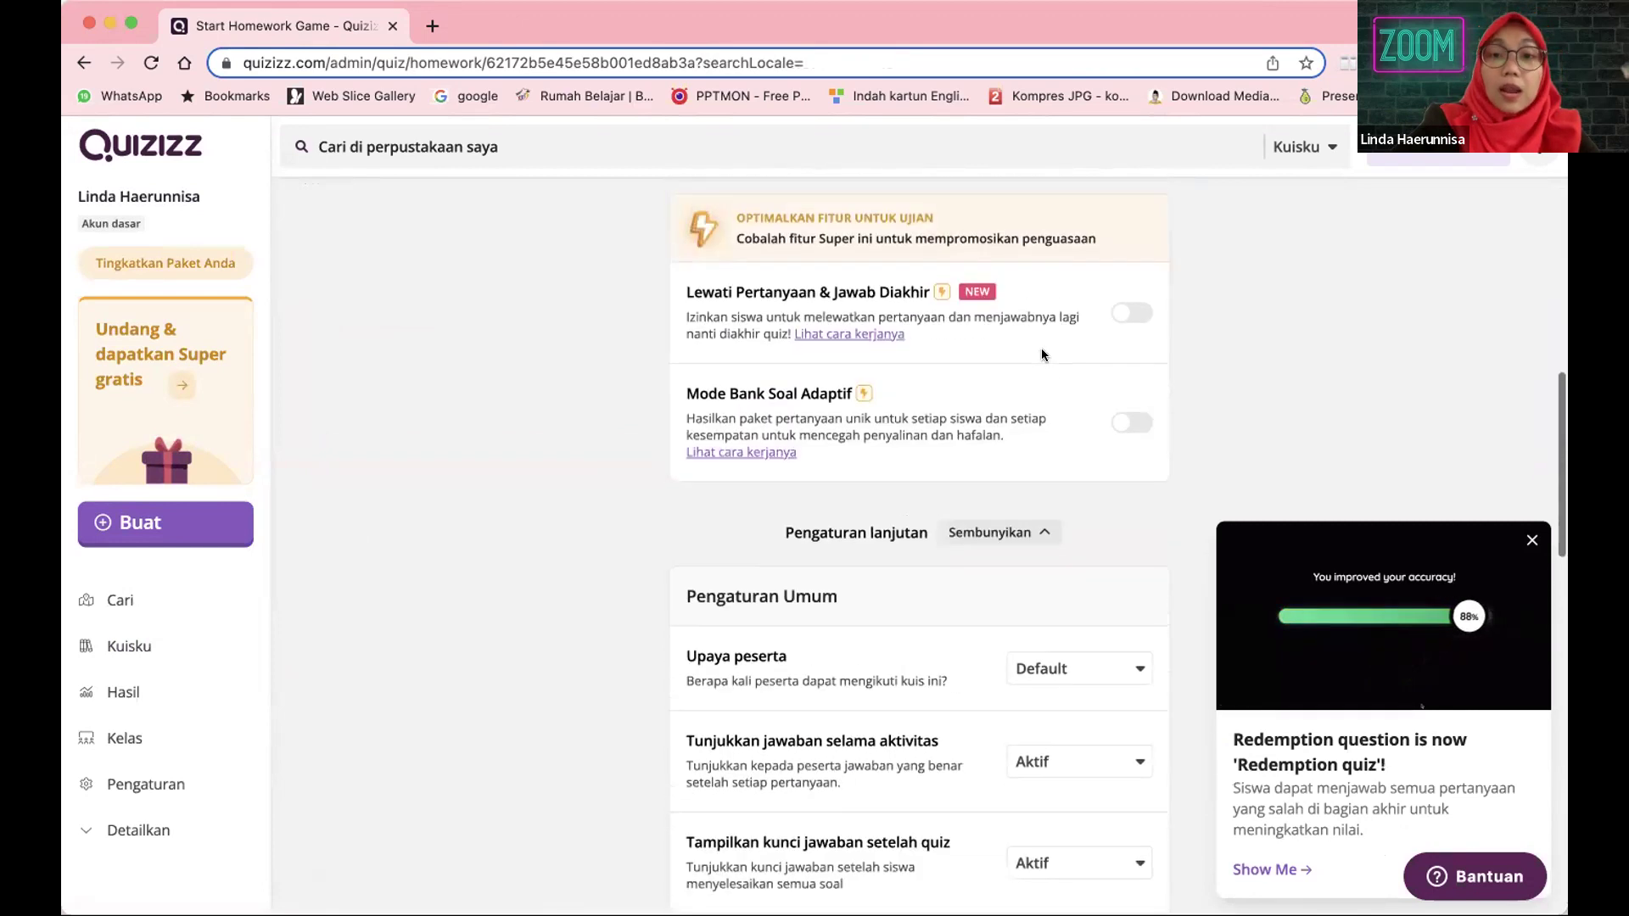
scroll(1045, 355, "up", 3)
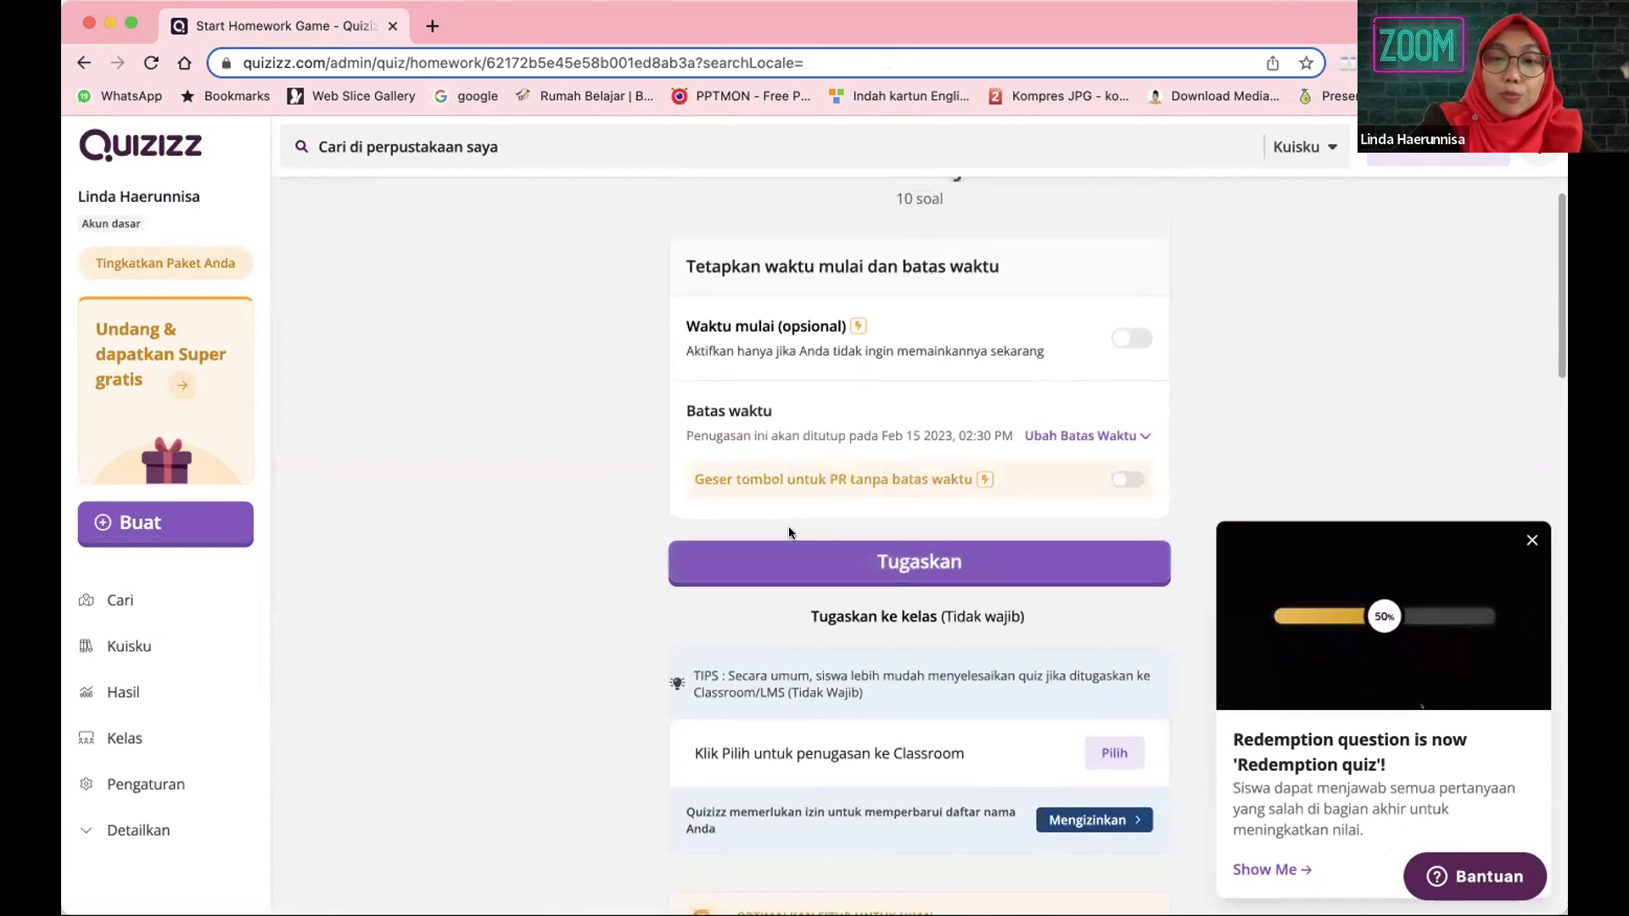
- Set the homework deadline to Wednesday 15 February 2023 at 03:30 PM
left_click(1135, 433)
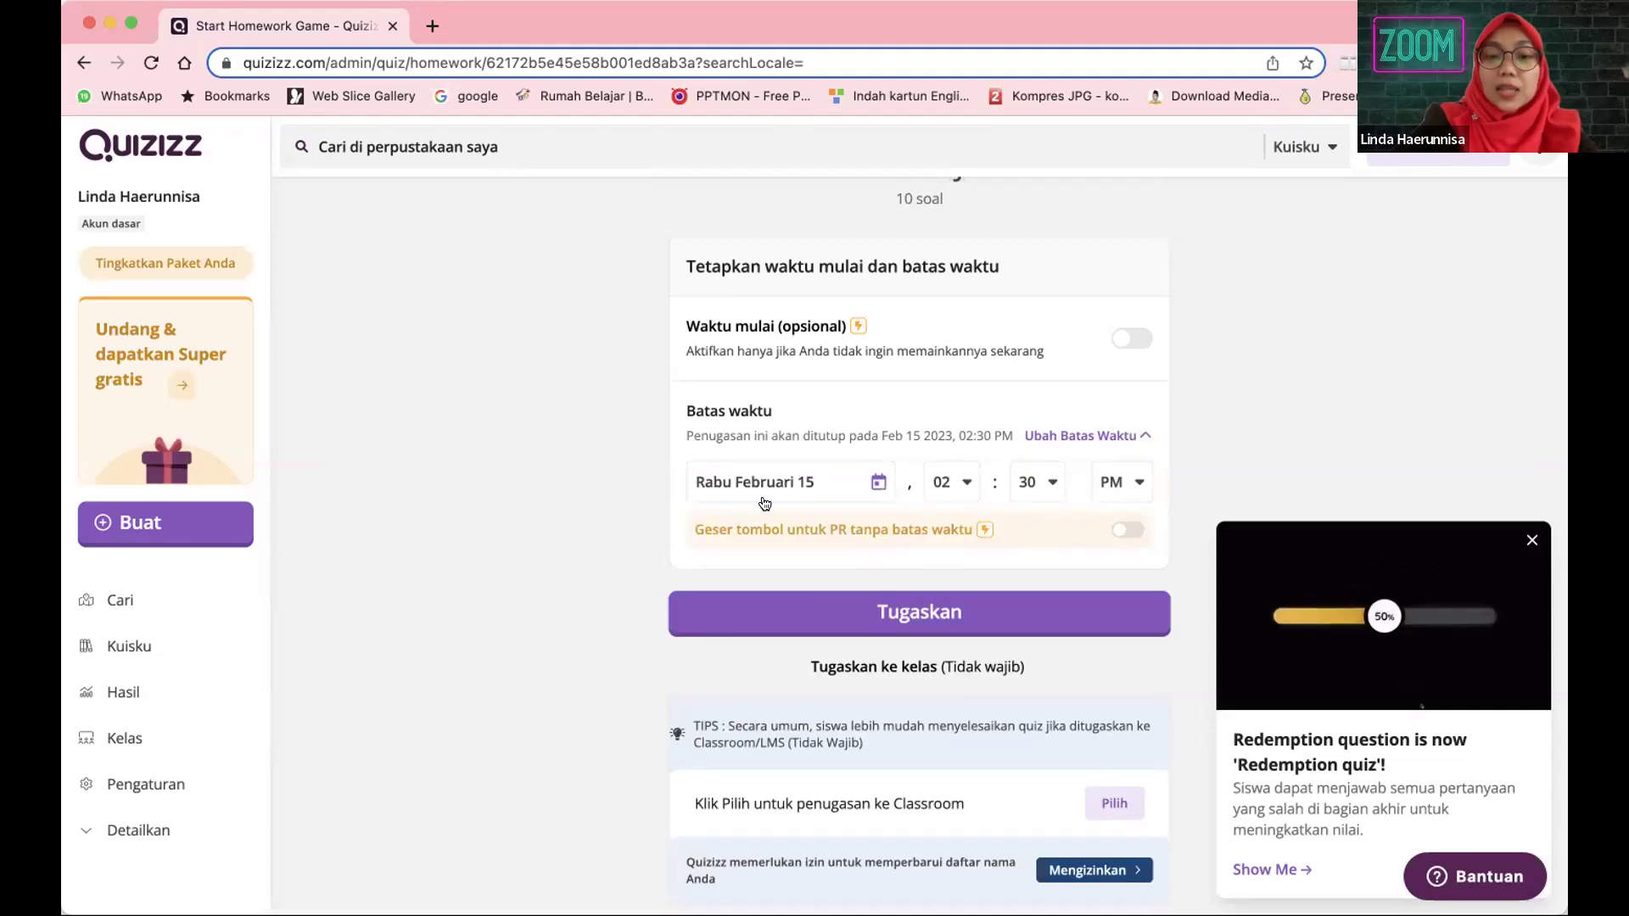
left_click(878, 484)
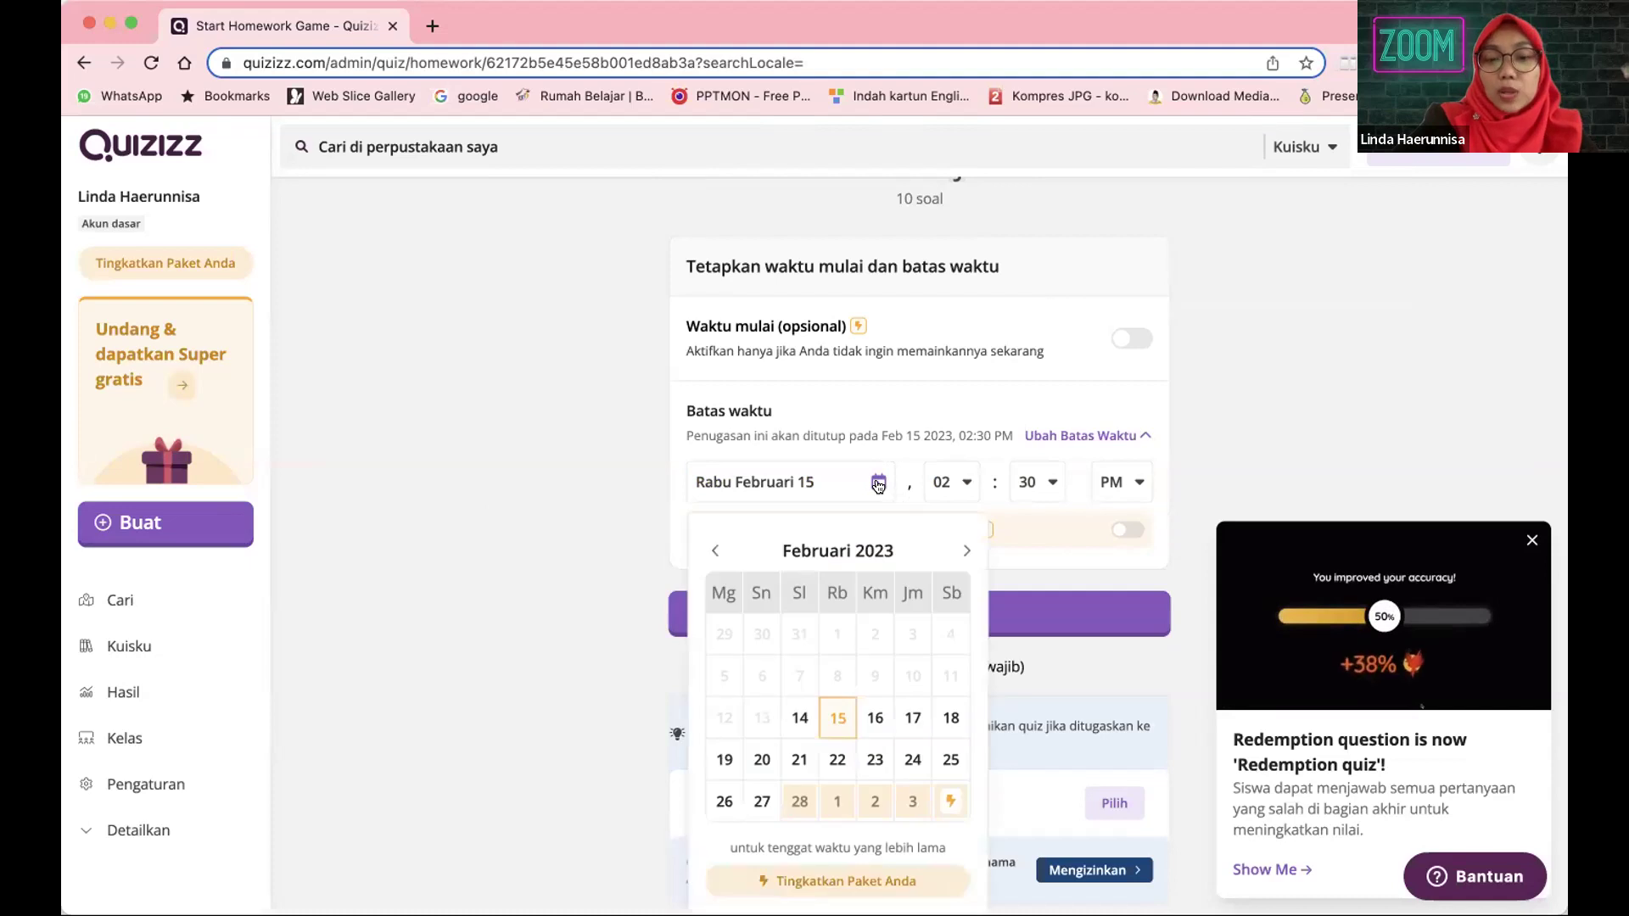
left_click(837, 718)
left_click(959, 482)
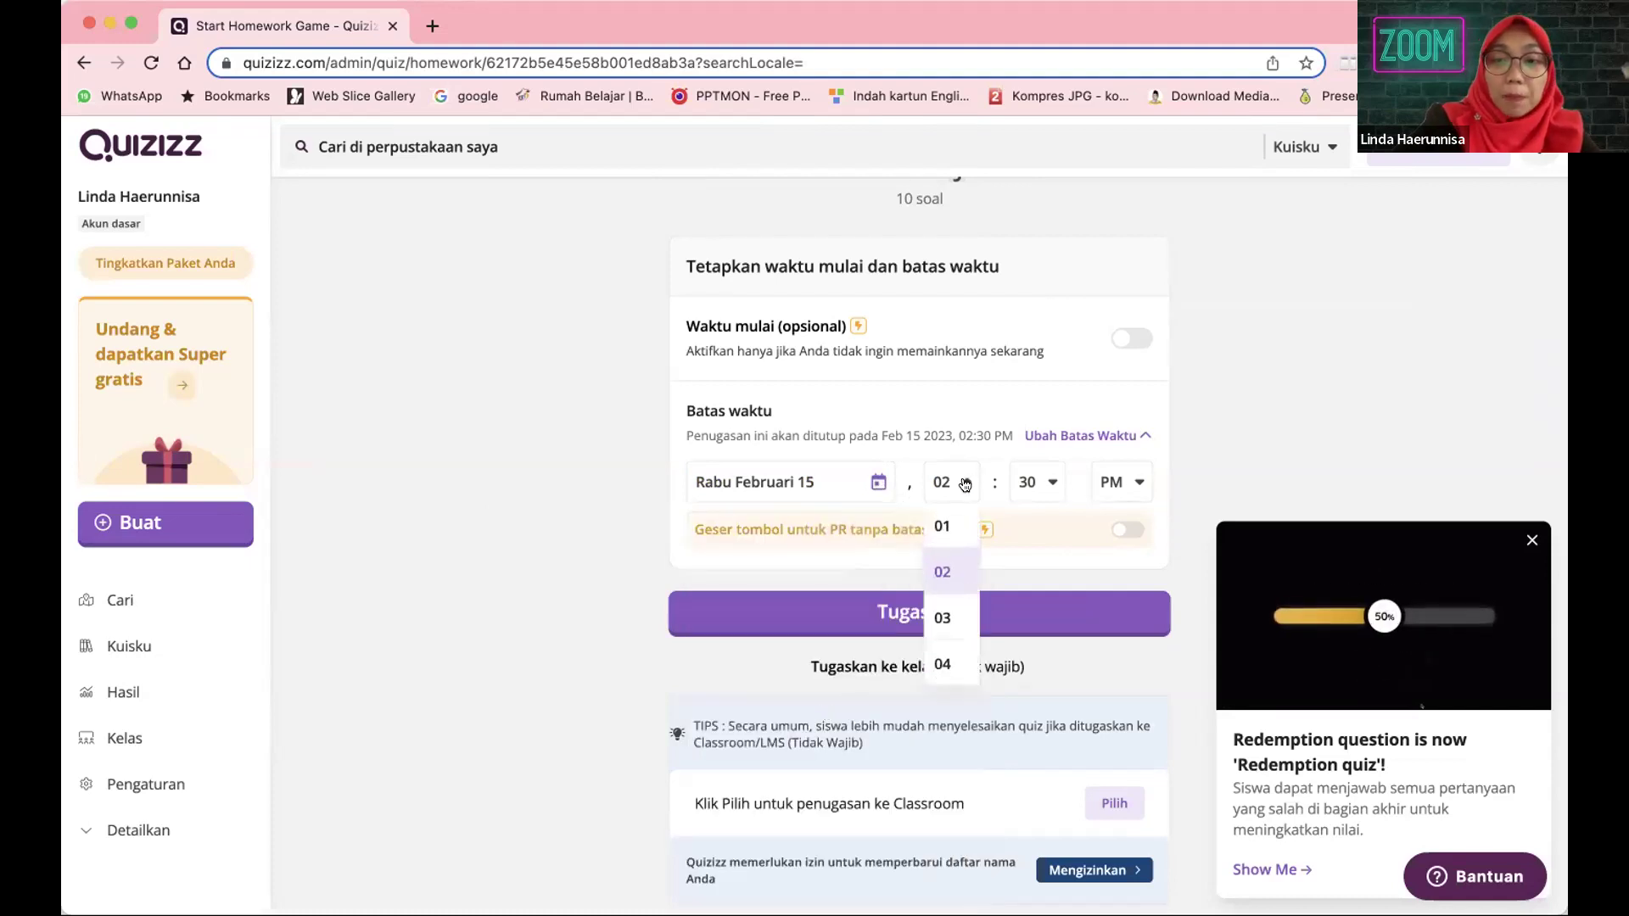
left_click(948, 620)
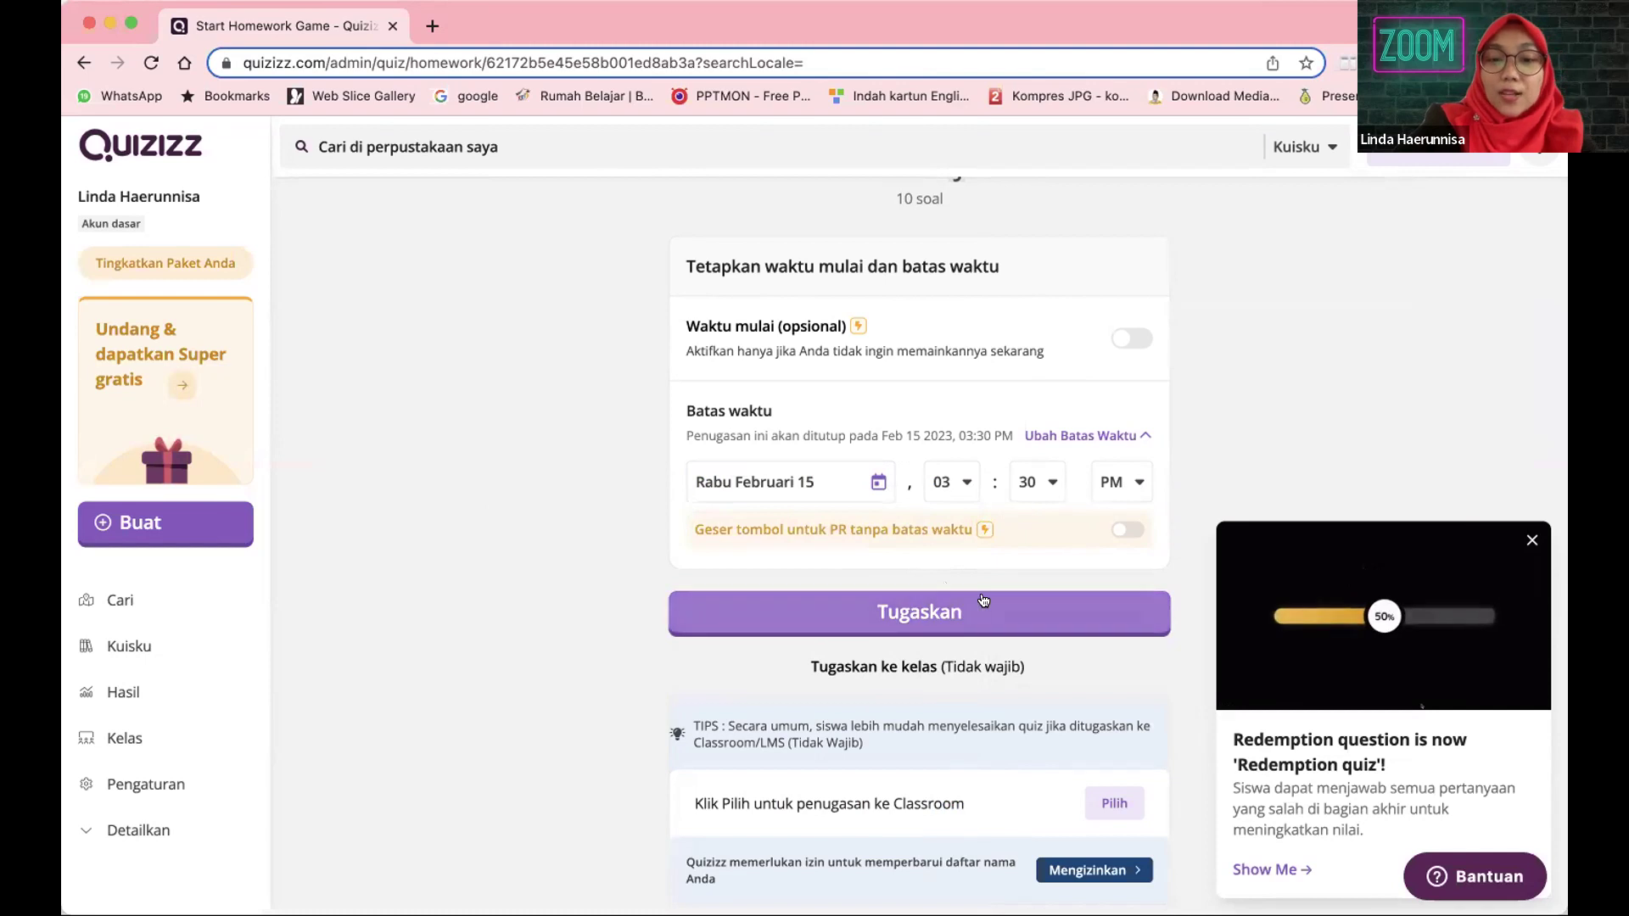
- Try to turn on homework without a deadline and check which dates the deadline calendar offers
left_click(1129, 530)
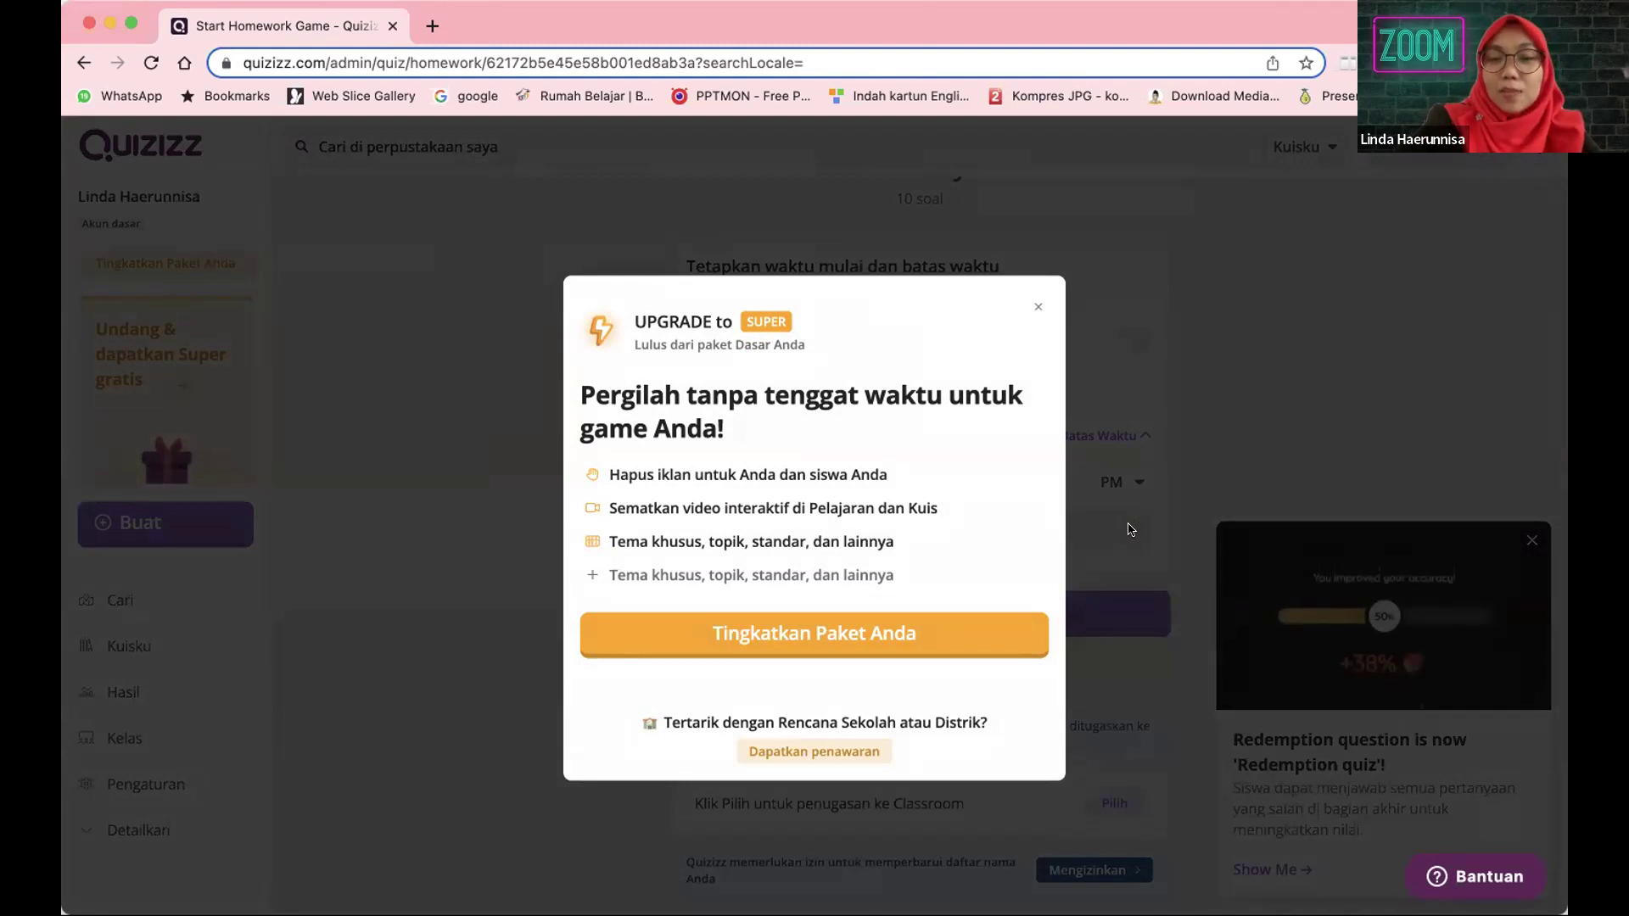
left_click(1032, 302)
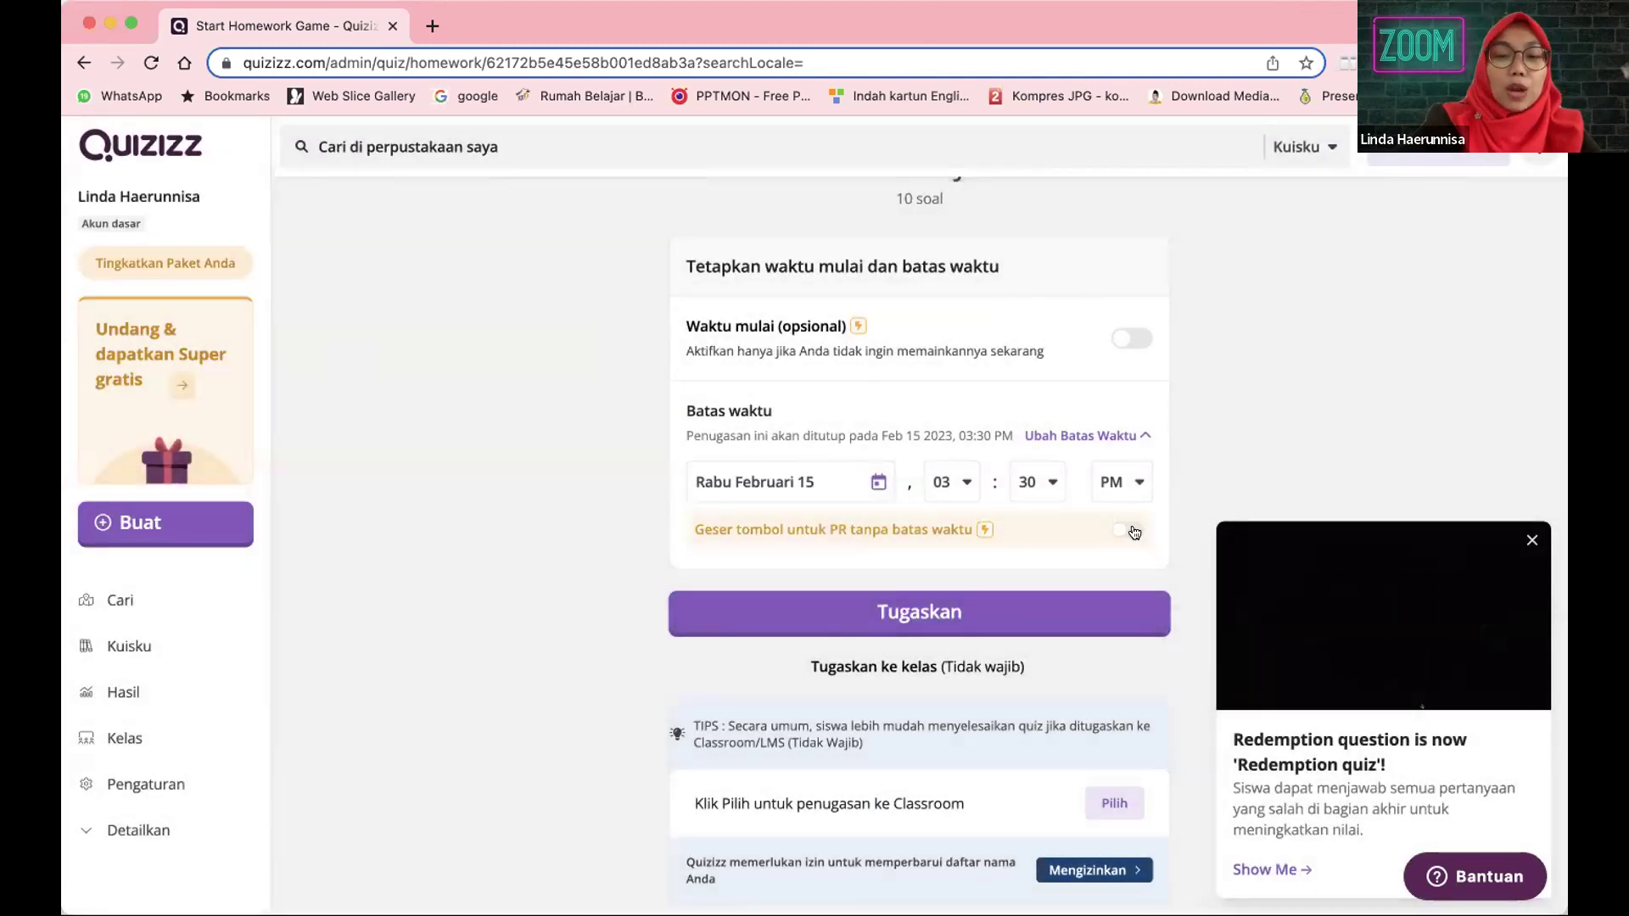
left_click(859, 490)
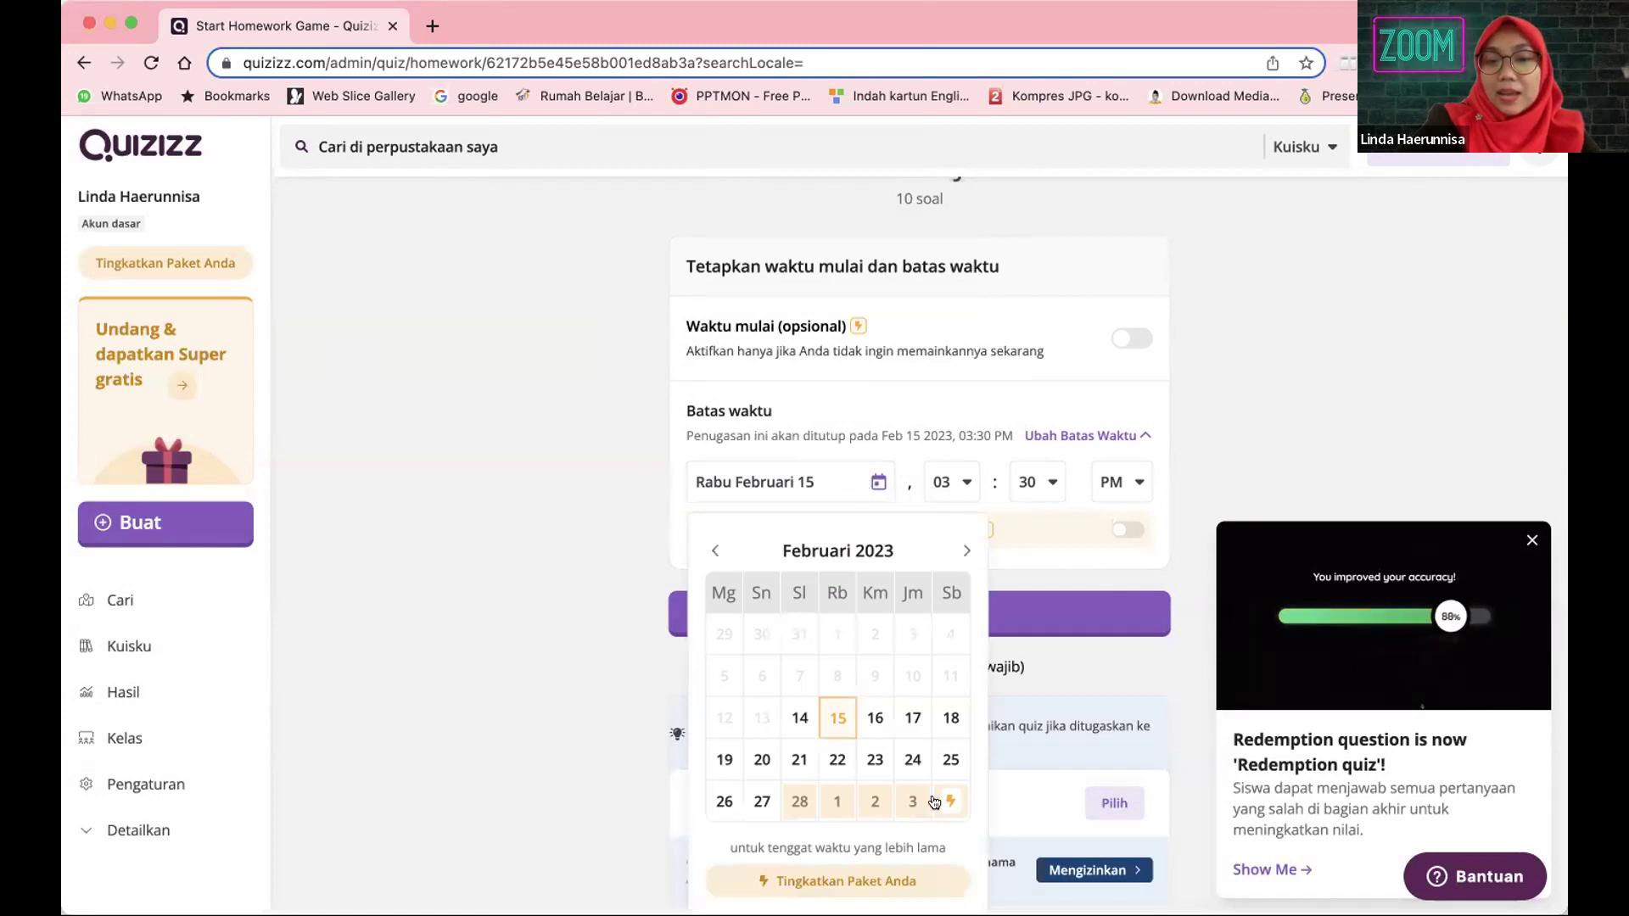
left_click(1235, 436)
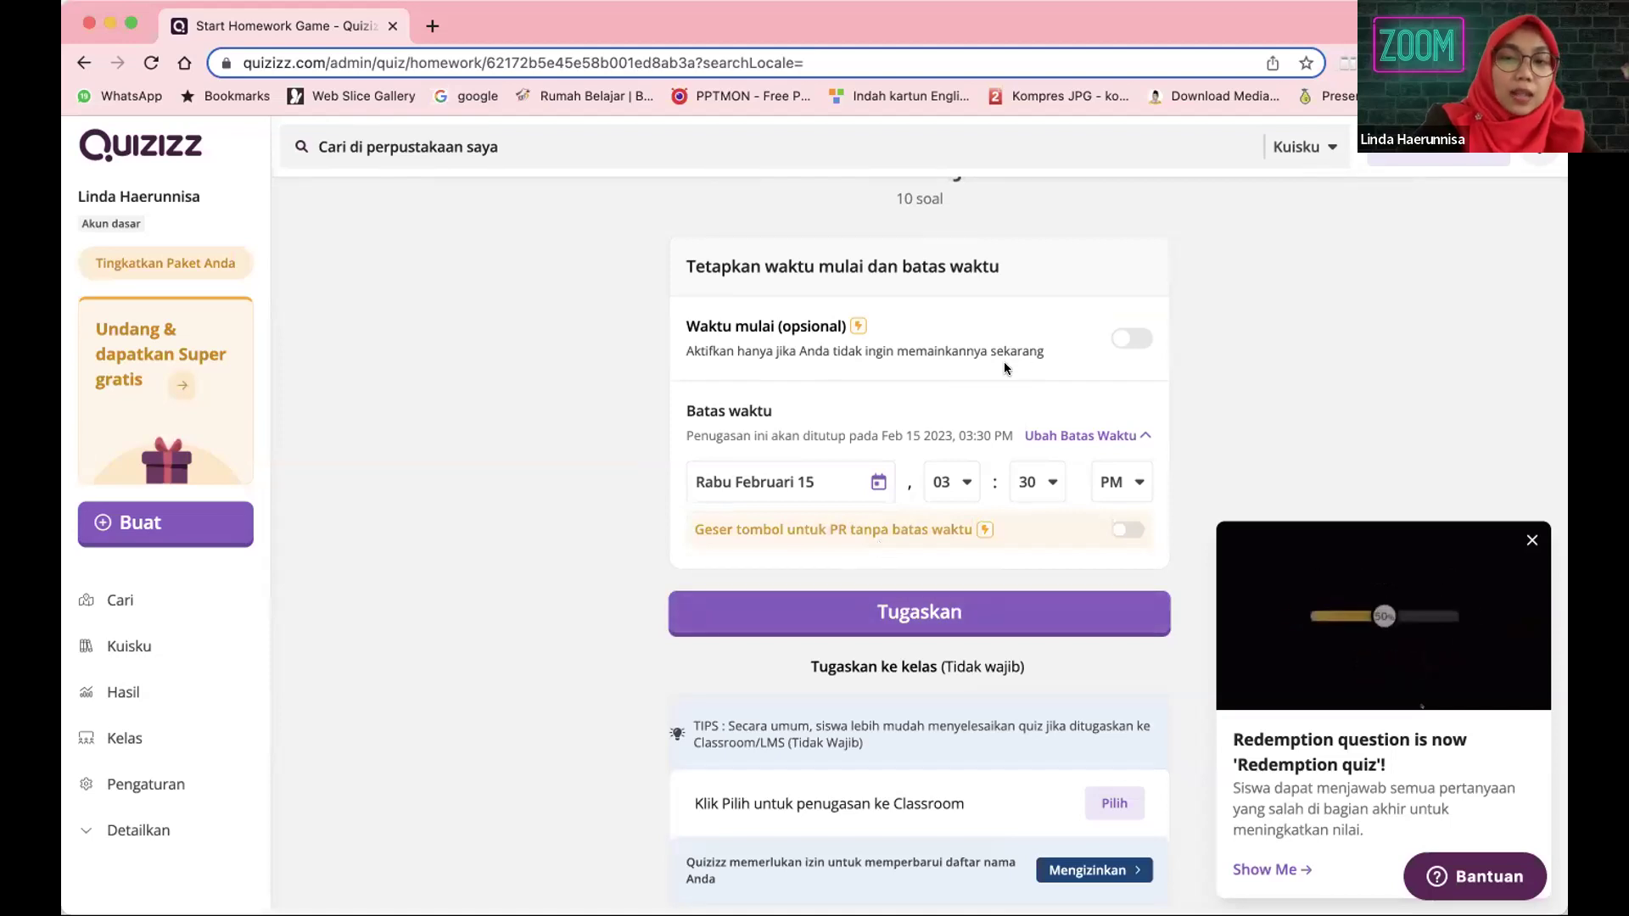
- Assign PERUBAHAN WUJUD BENDA as homework and copy the join link for the participants
left_click(948, 610)
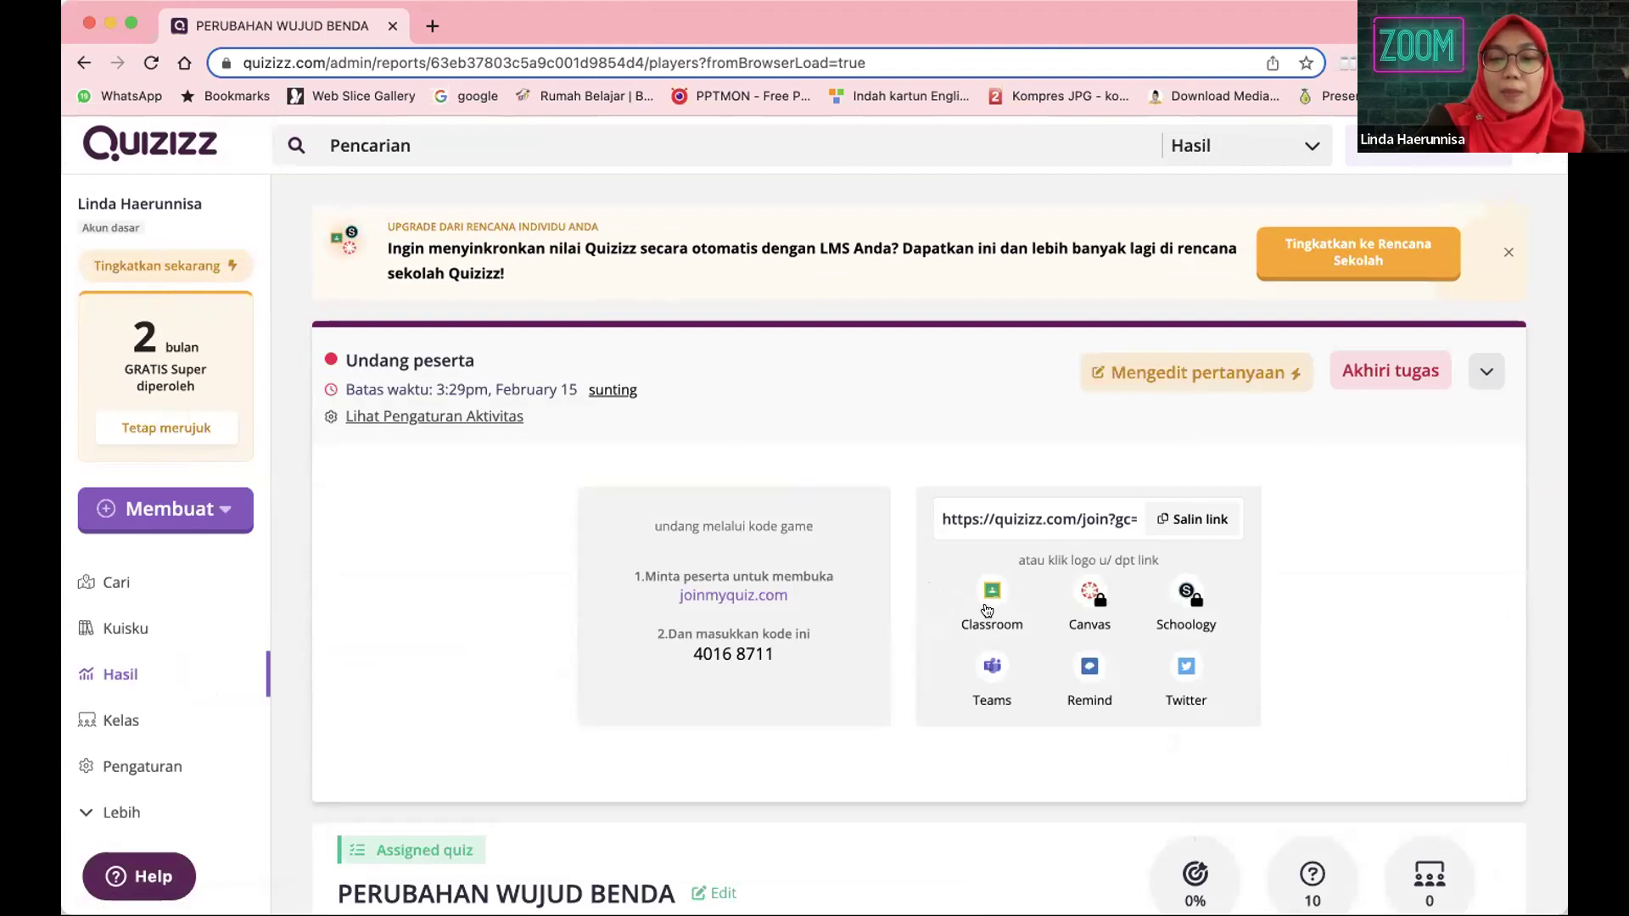
left_click(1186, 519)
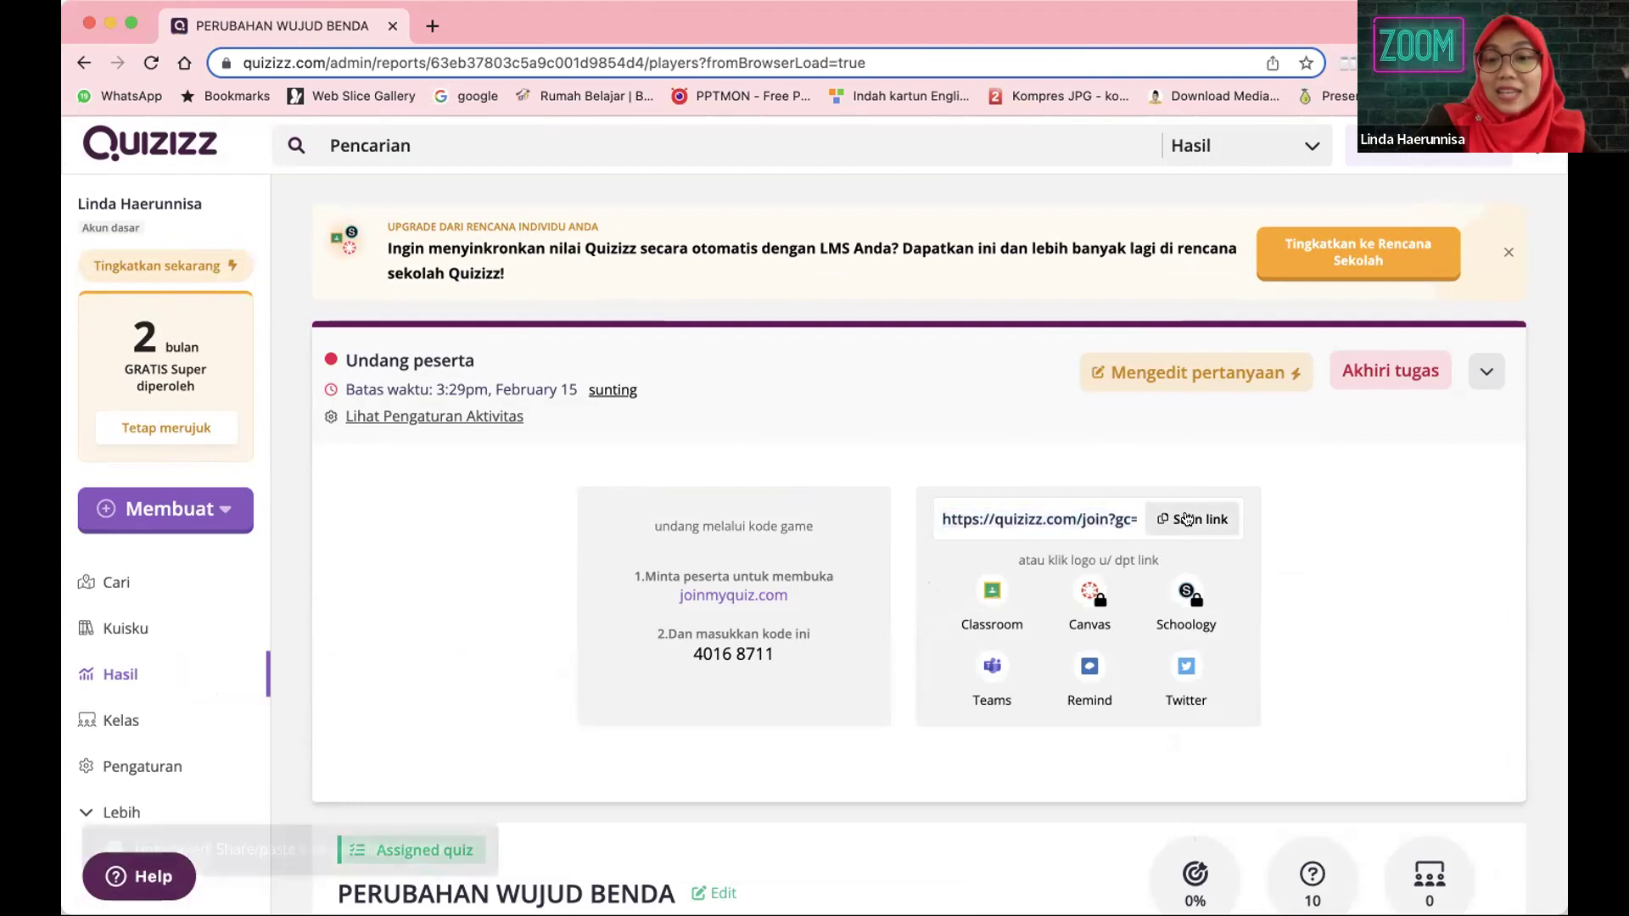
left_click(1186, 520)
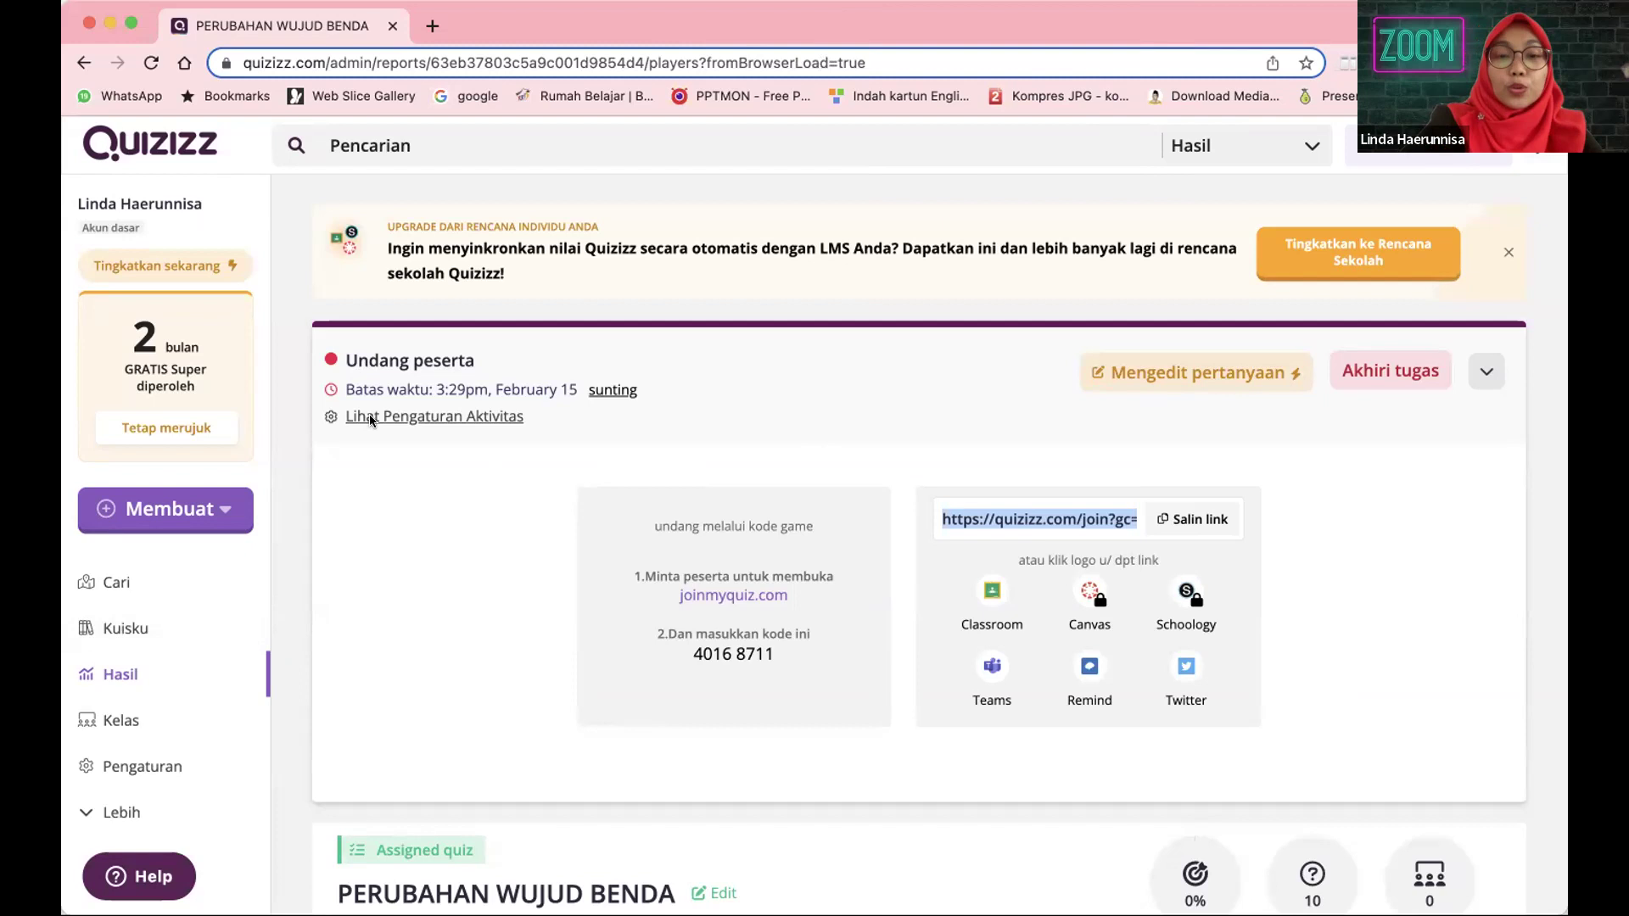
left_click(109, 23)
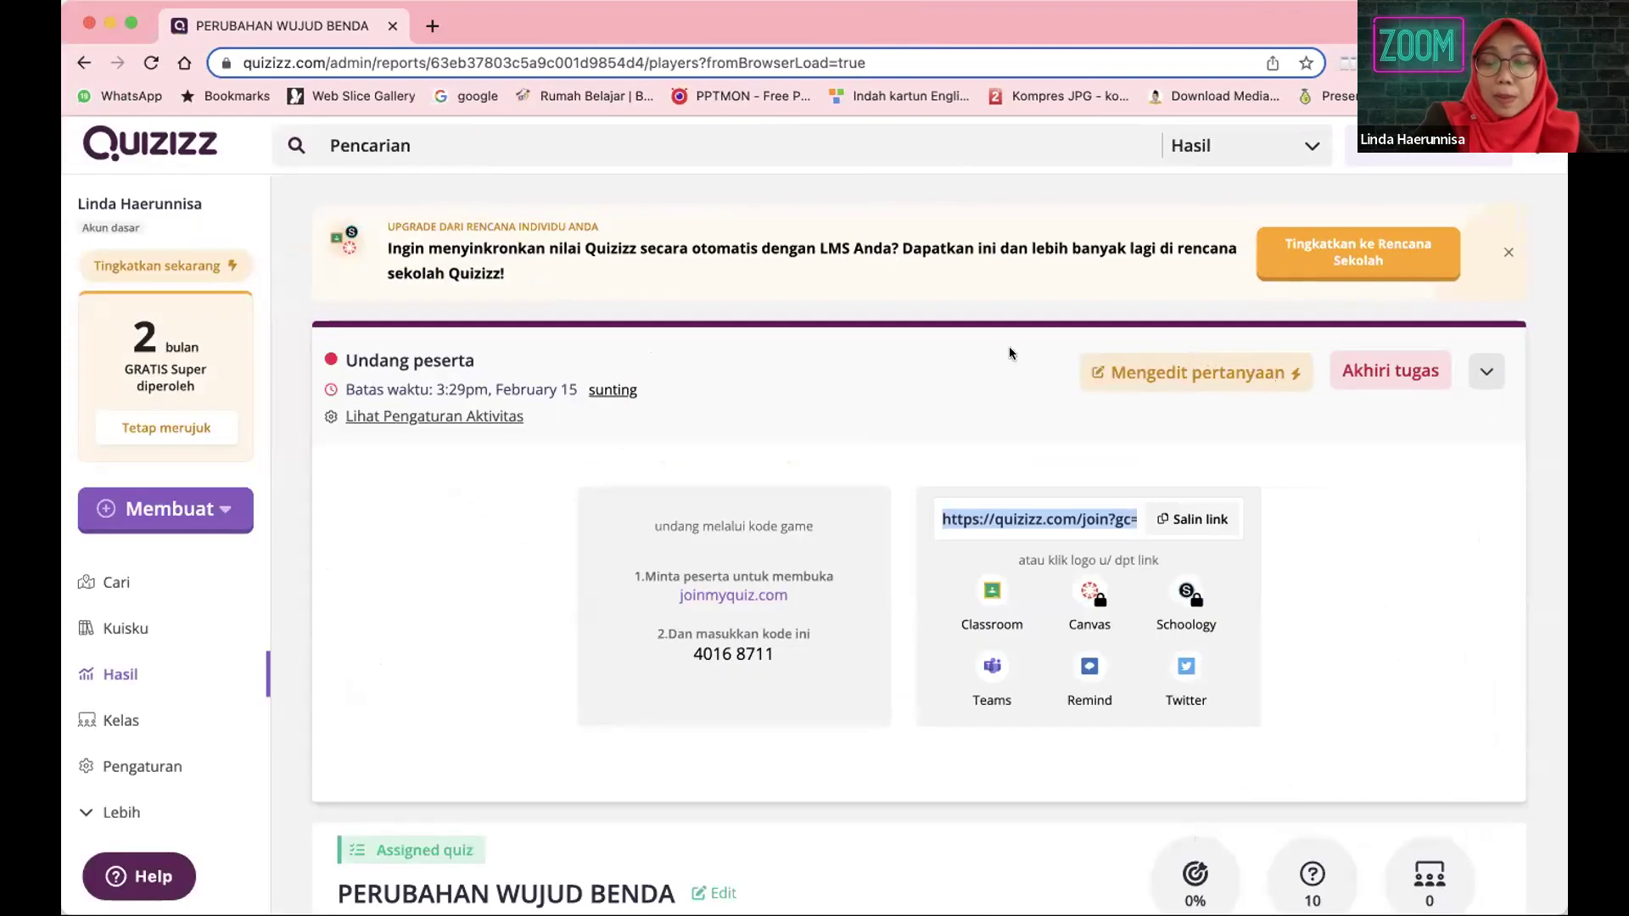
scroll(1010, 353, "down", 3)
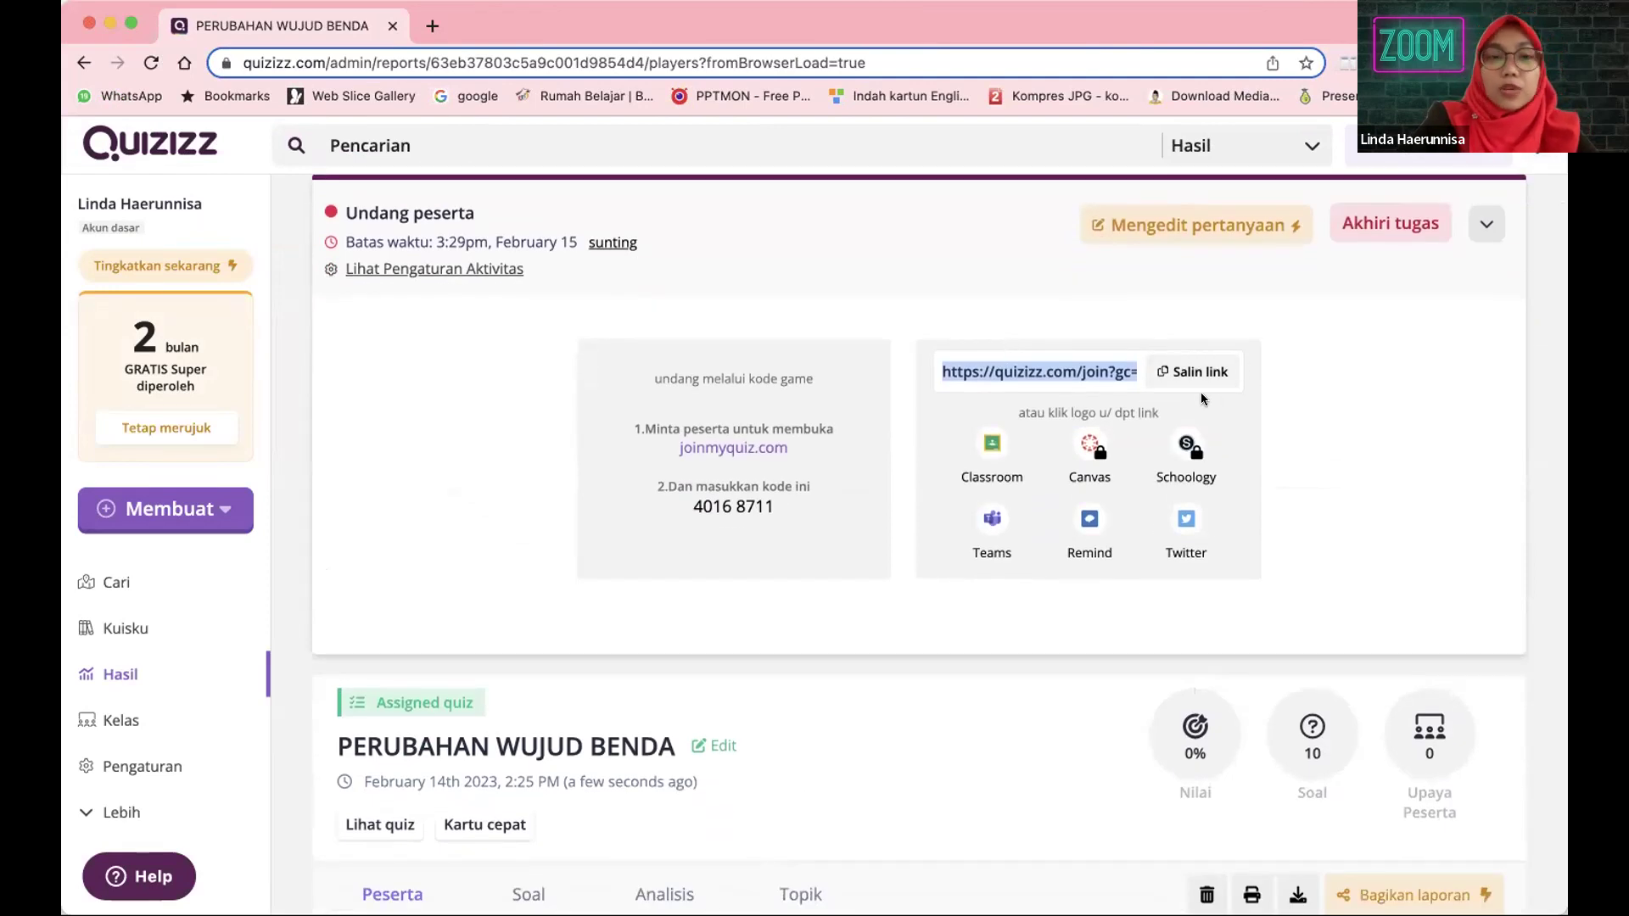
left_click(109, 24)
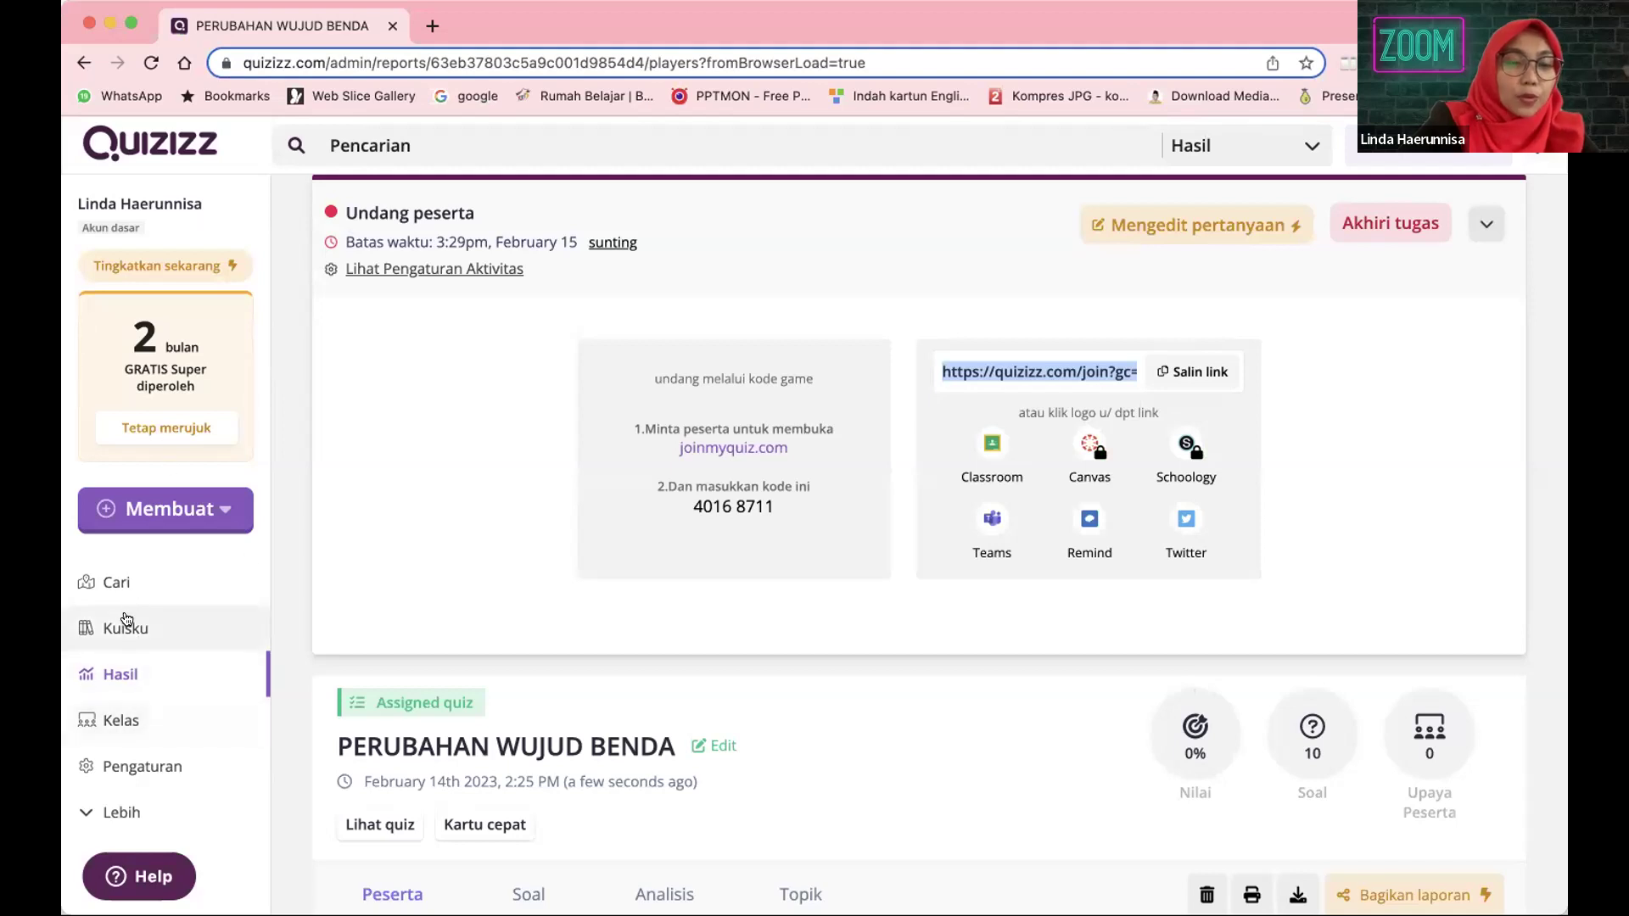
- Open the list of all quiz reports, browse its pages 2 to 4 and return to the first page
left_click(111, 672)
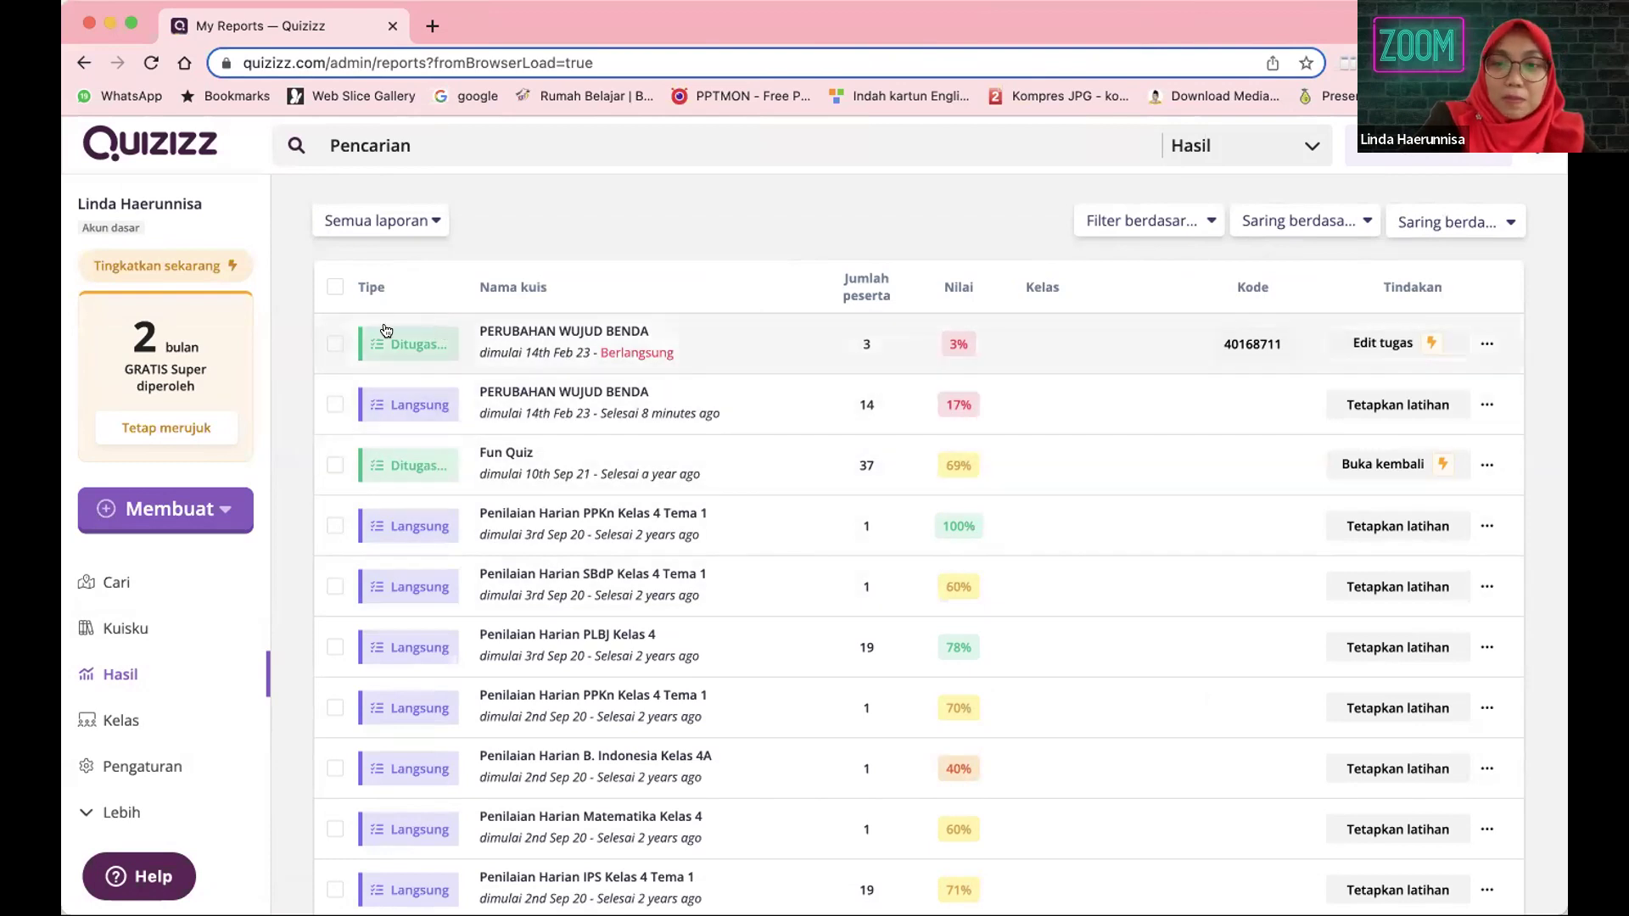
scroll(433, 339, "down", 3)
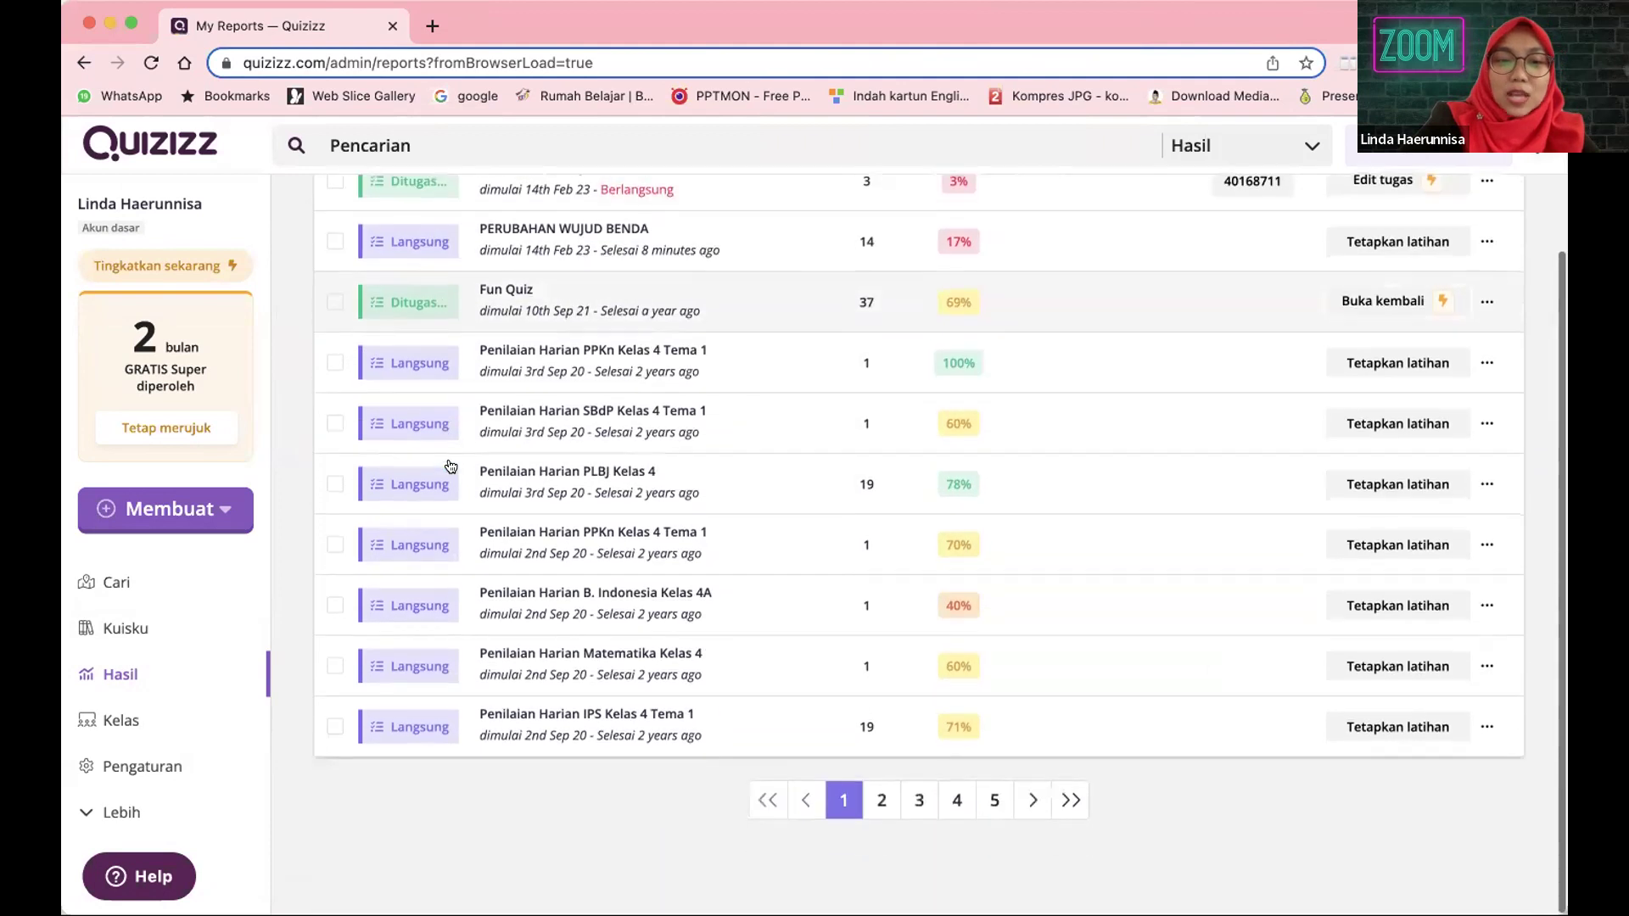
left_click(881, 804)
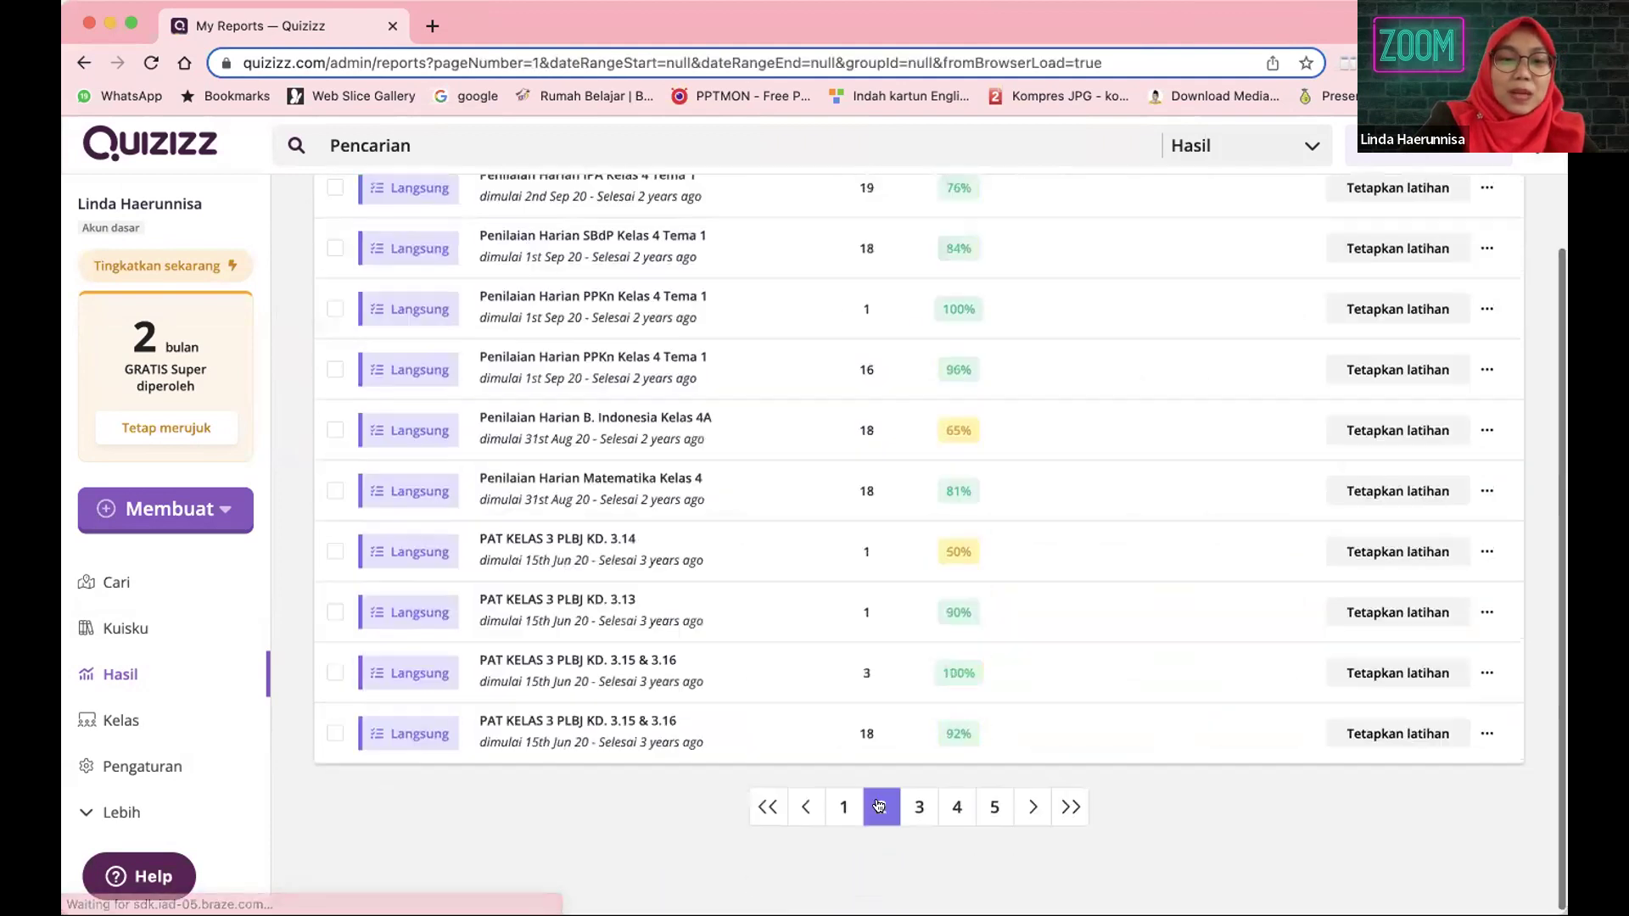
scroll(848, 683, "down", 3)
left_click(908, 806)
scroll(909, 764, "down", 3)
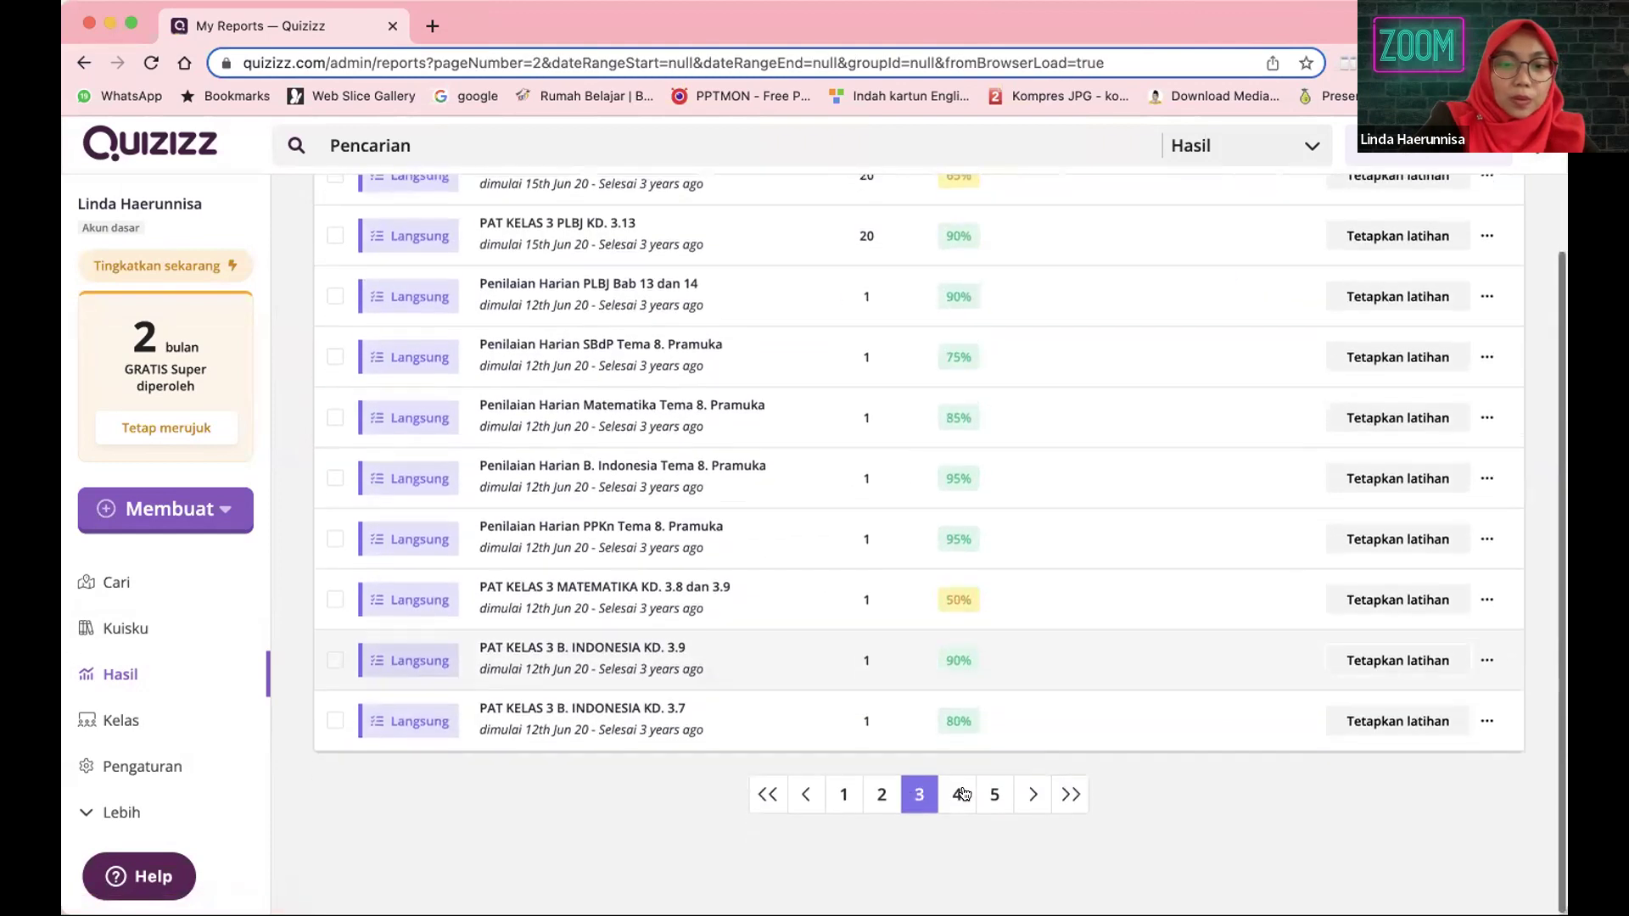
left_click(960, 801)
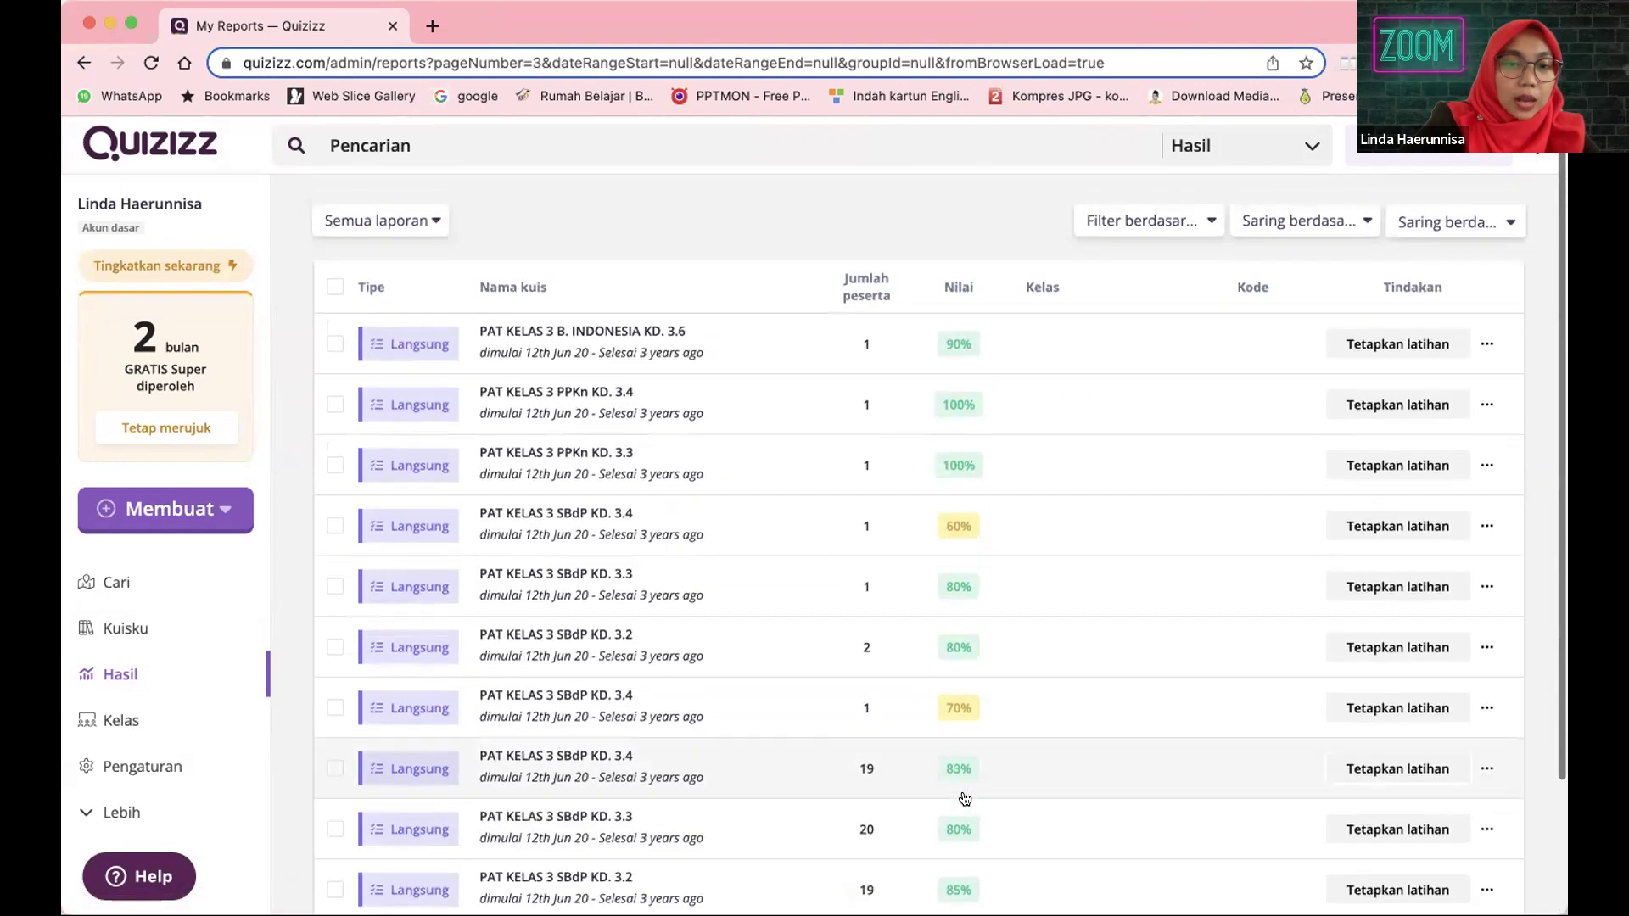
scroll(925, 806, "down", 3)
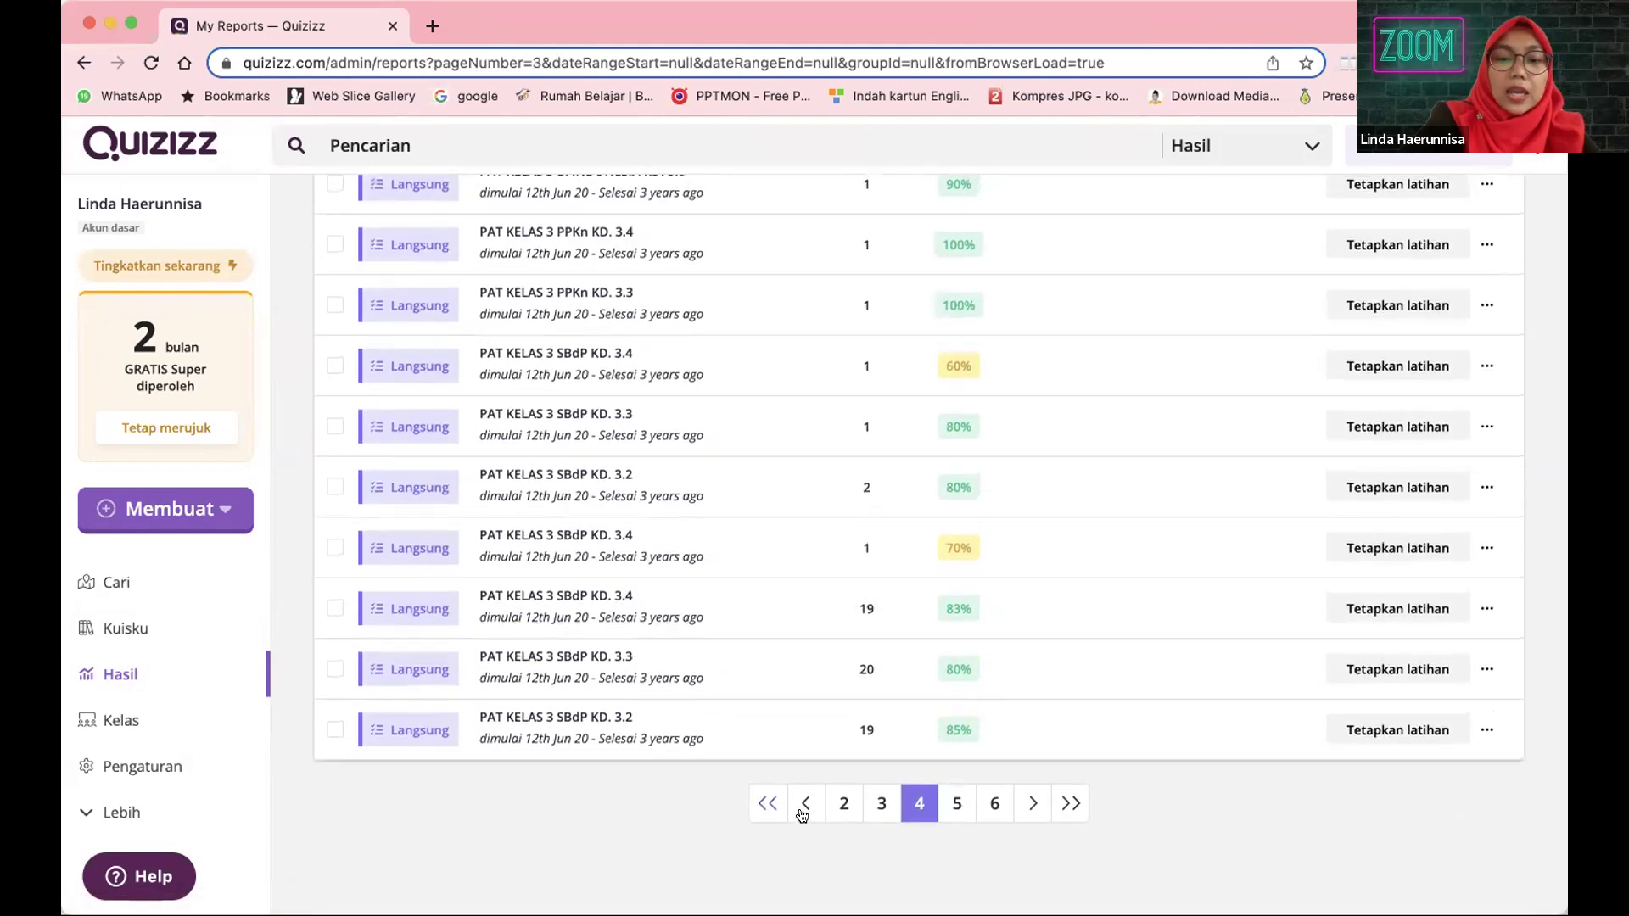
left_click(748, 805)
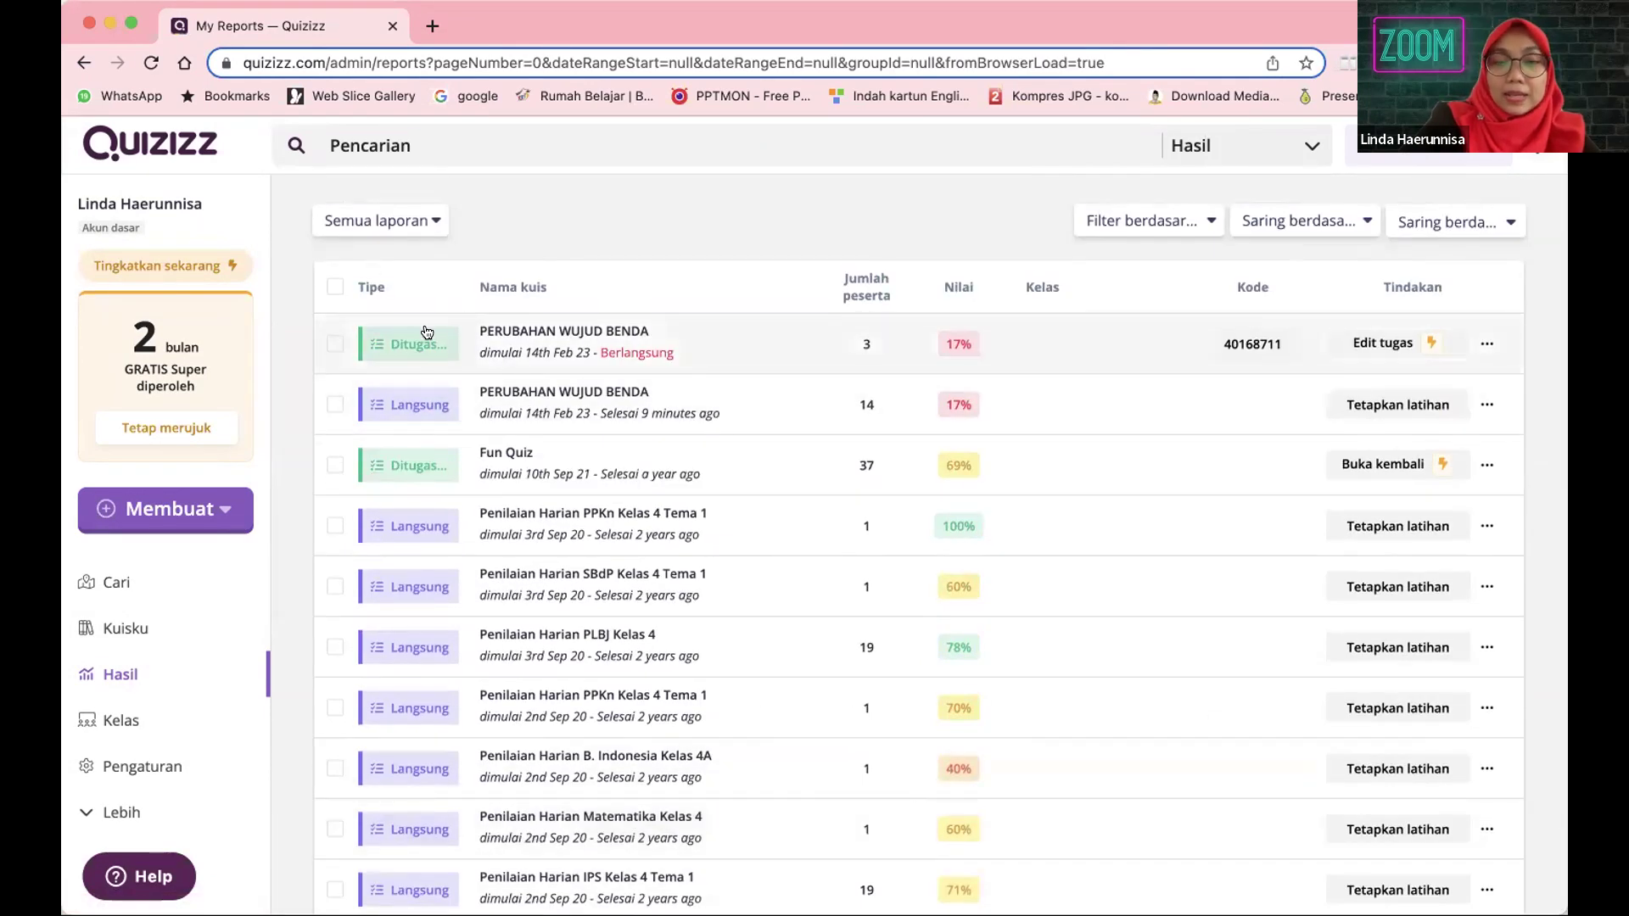
- Open the report of the finished live game PERUBAHAN WUJUD BENDA, look over the participants' results and download it as a spreadsheet
left_click(691, 404)
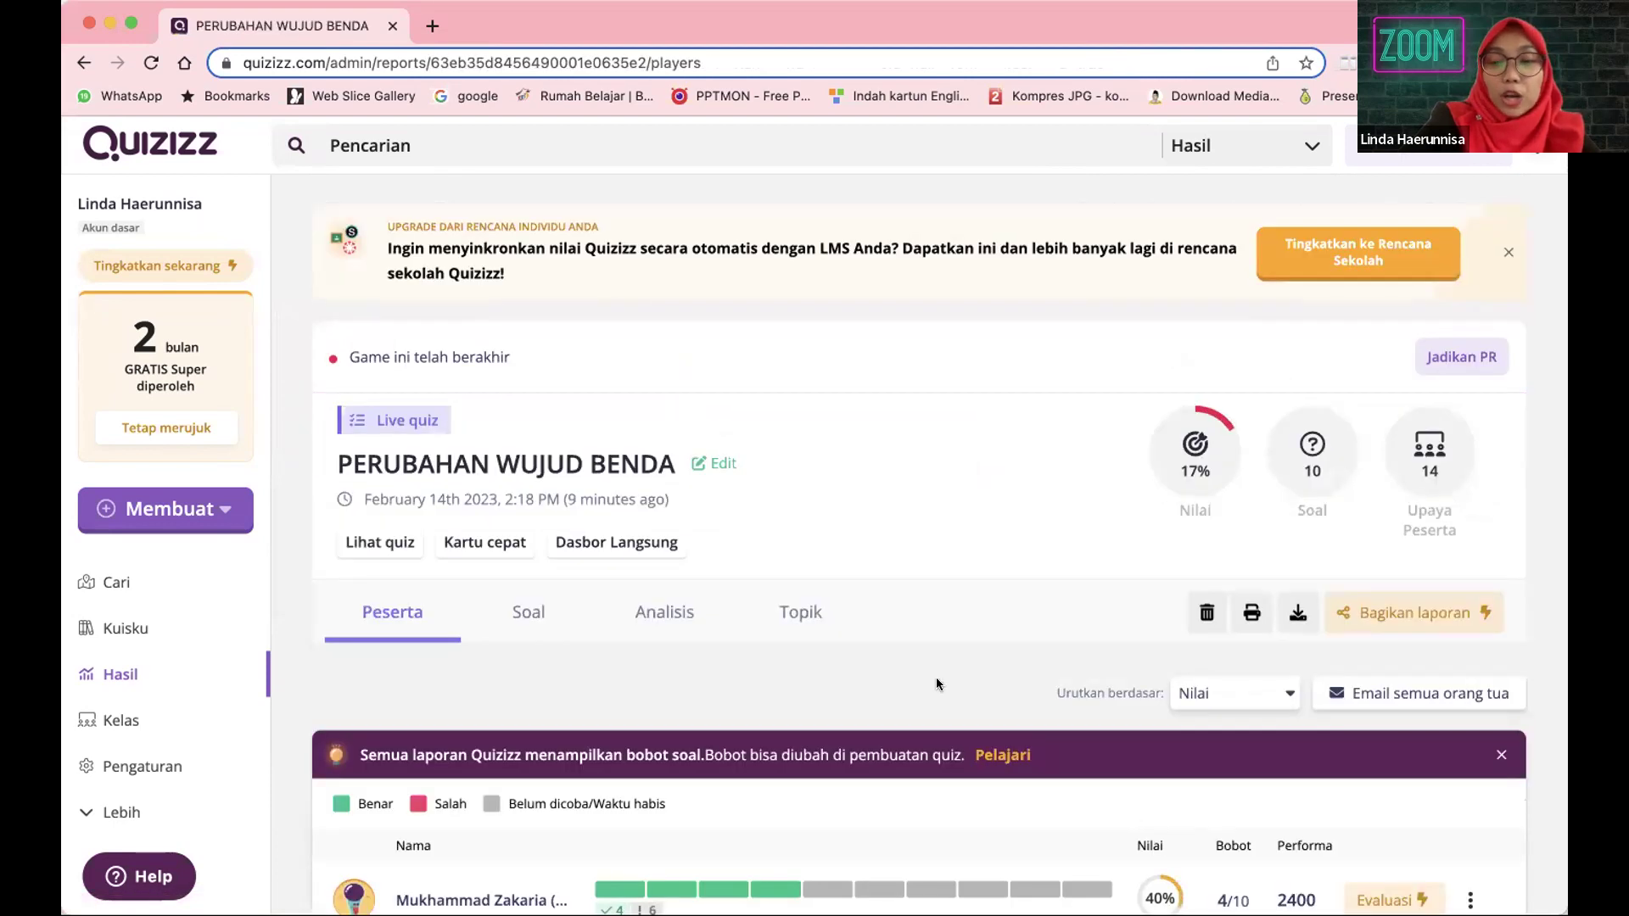
scroll(937, 684, "down", 8)
scroll(937, 684, "up", 6)
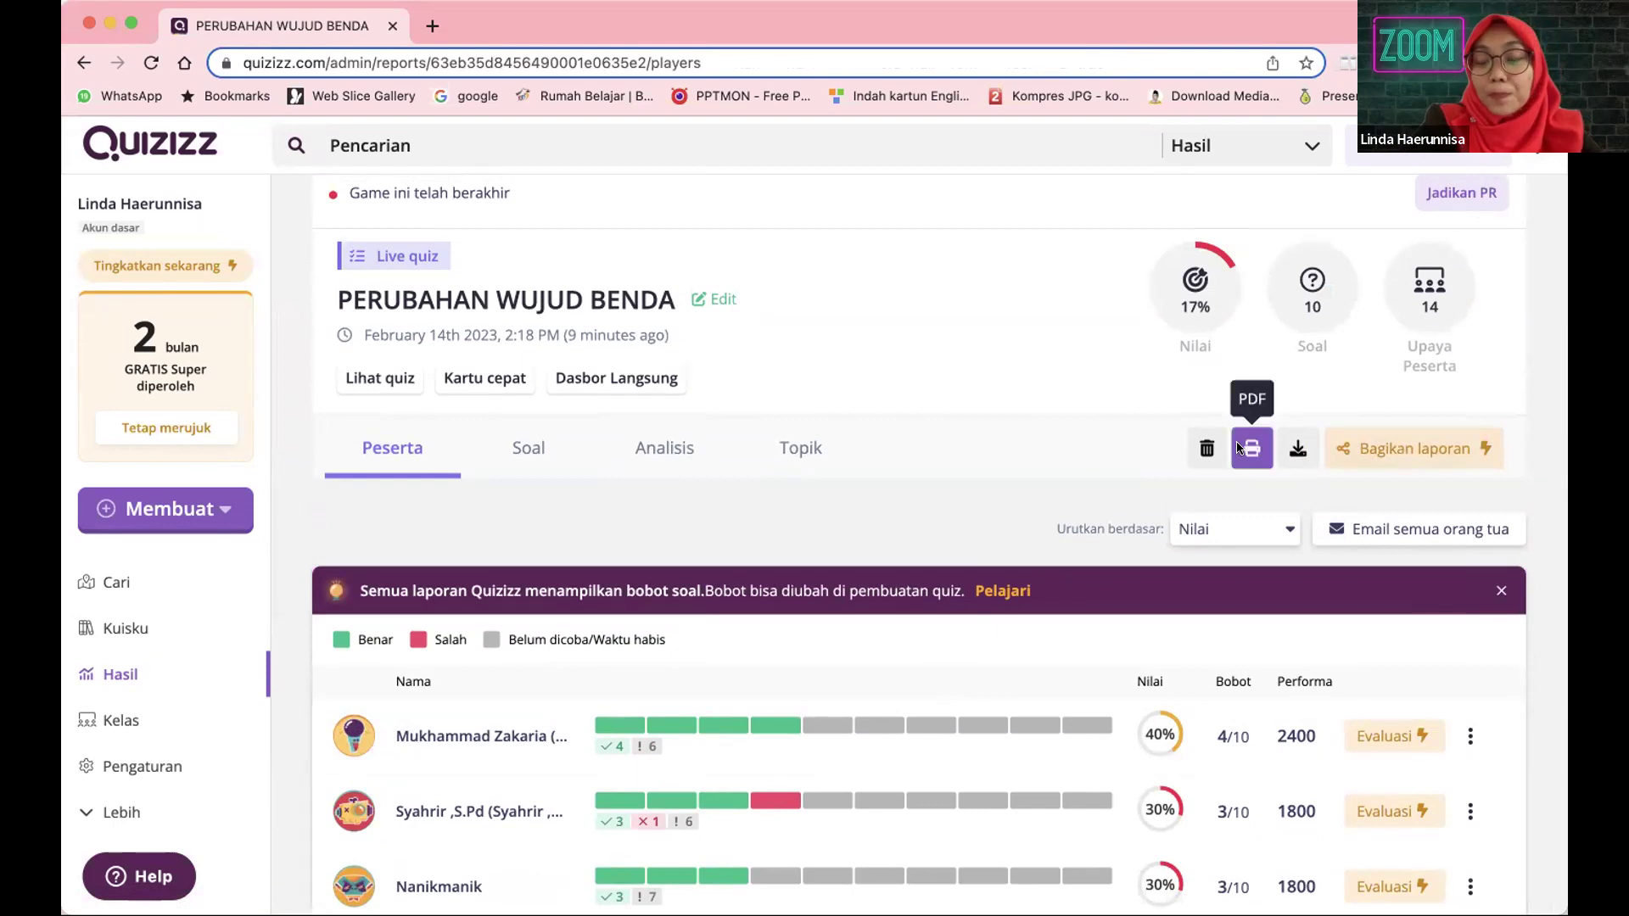
left_click(1296, 449)
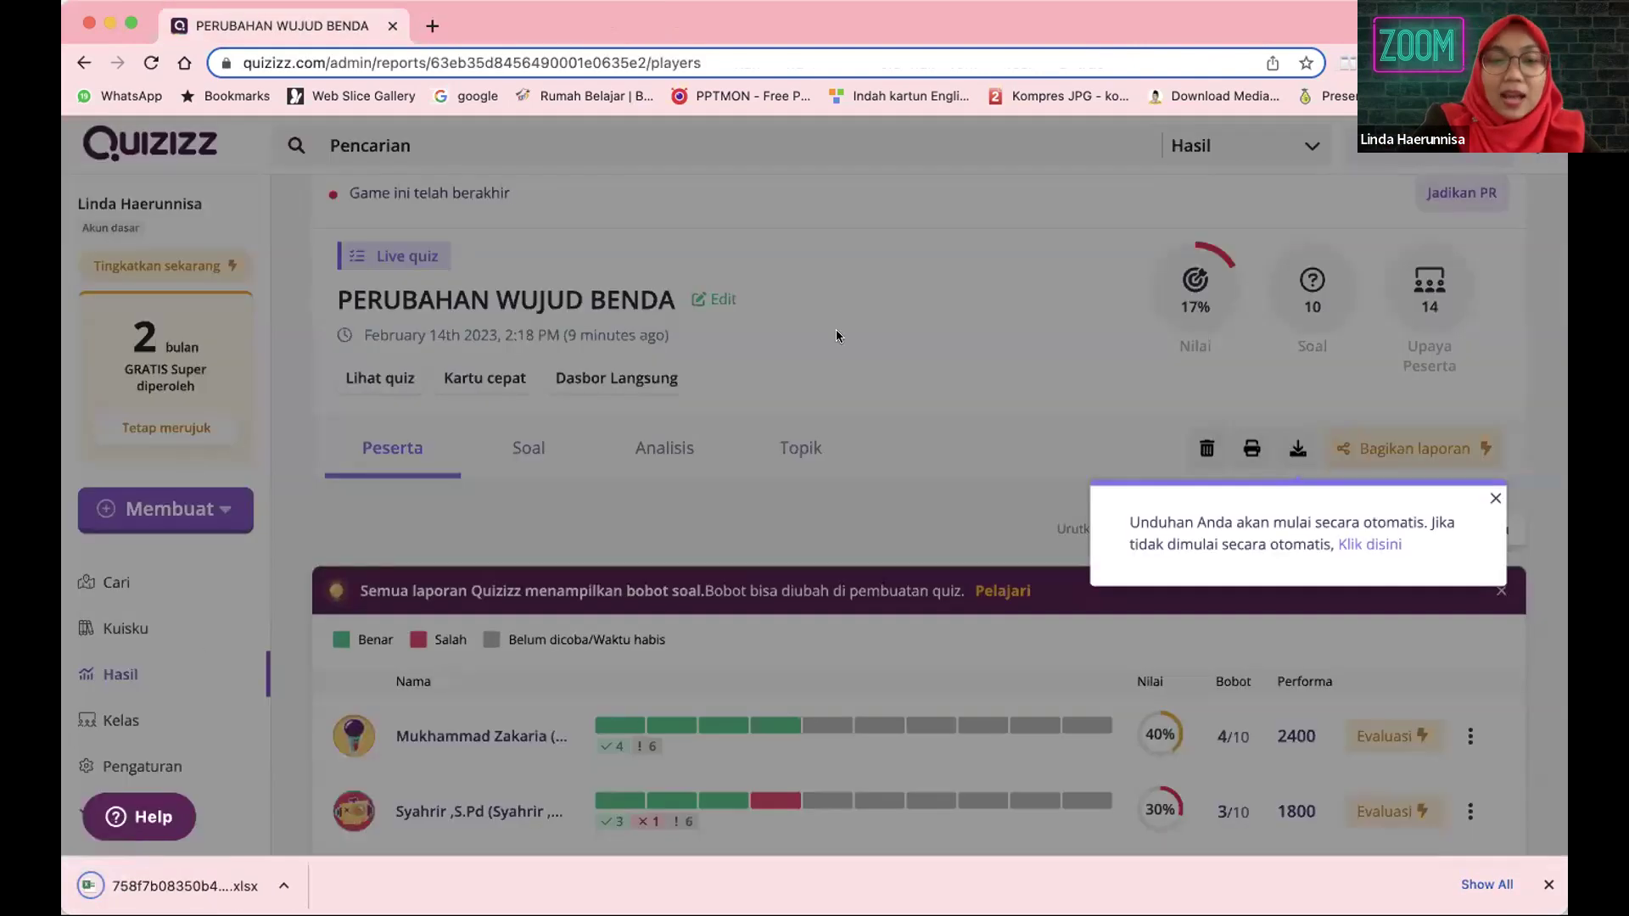
left_click(1044, 432)
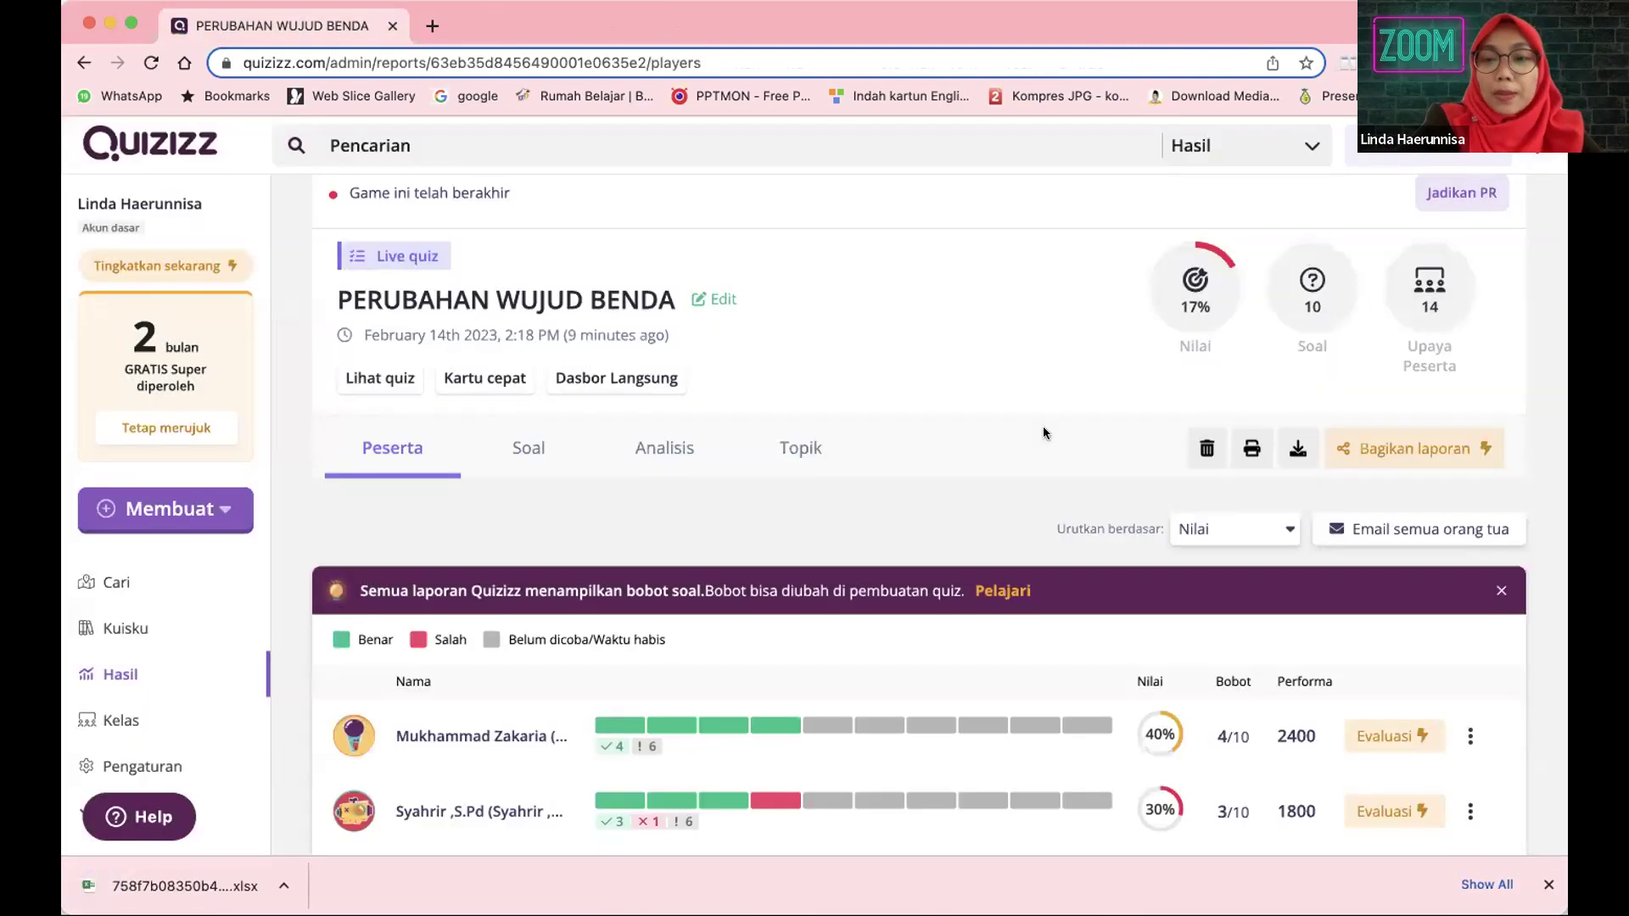
- Open the printable participant summary without printing it, examine the players' ranking, times and scores, and close it
left_click(1249, 457)
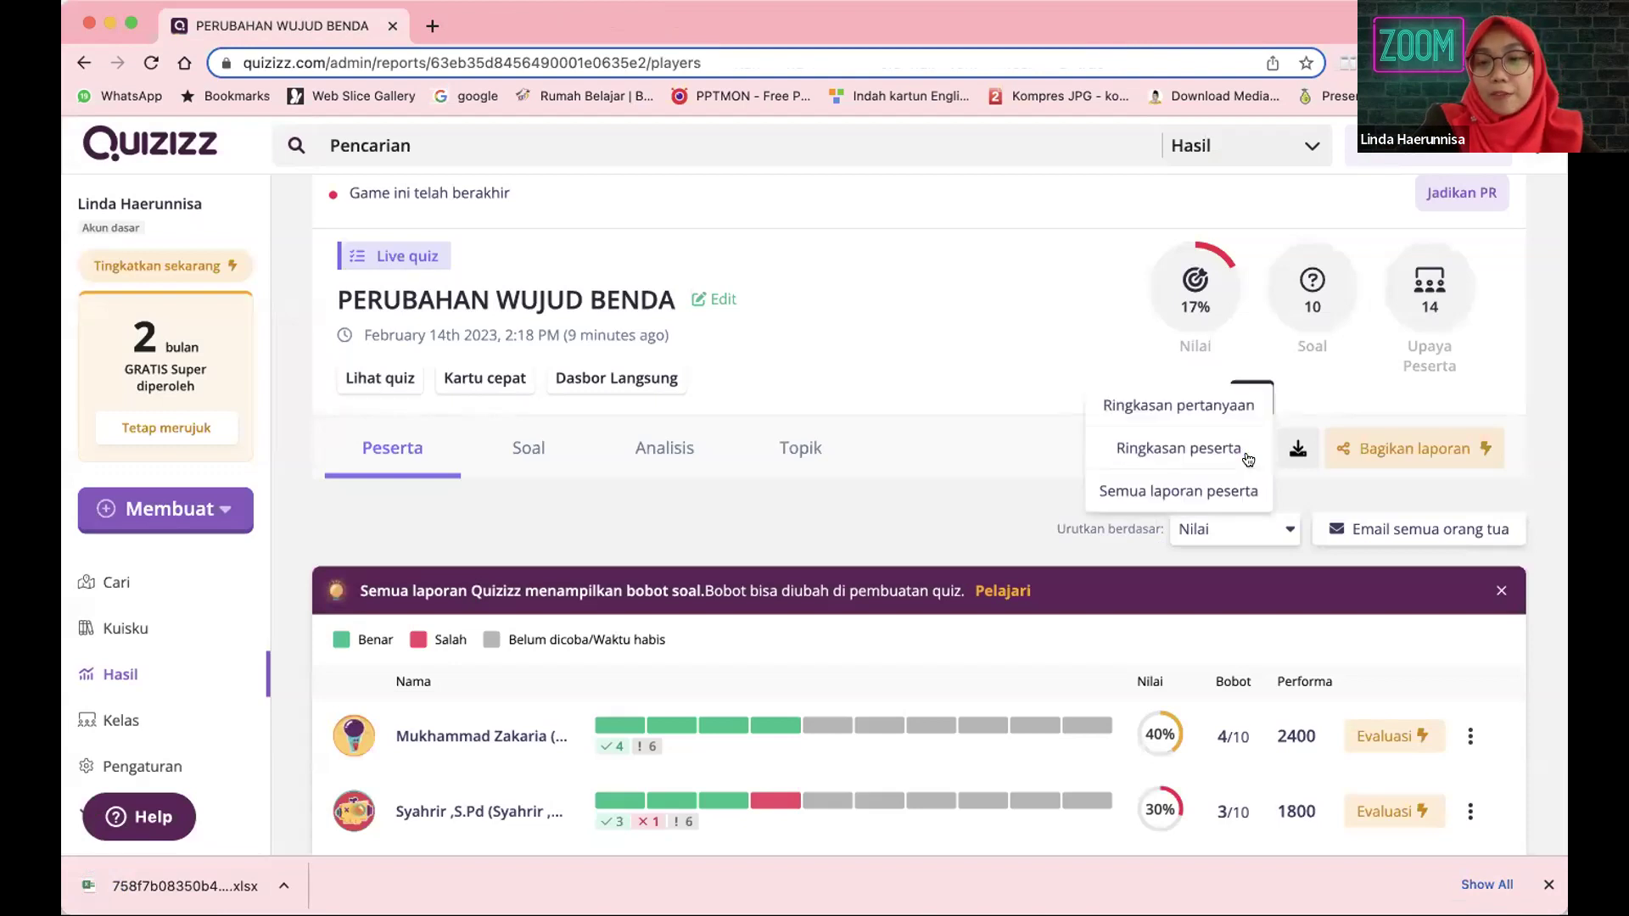
left_click(1162, 452)
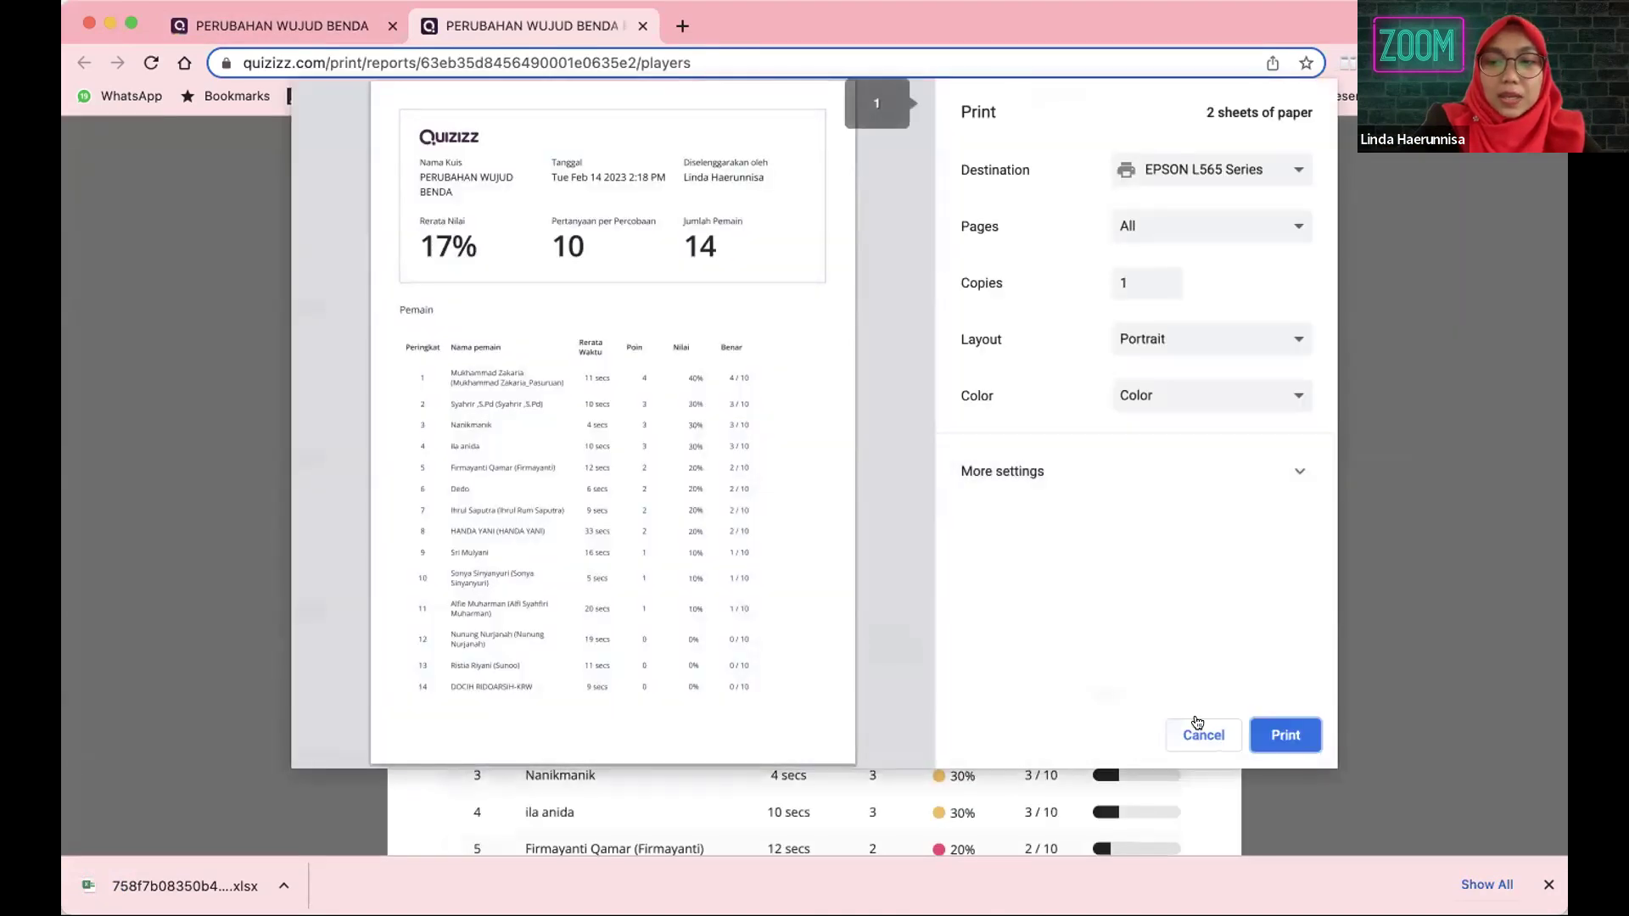
left_click(1193, 731)
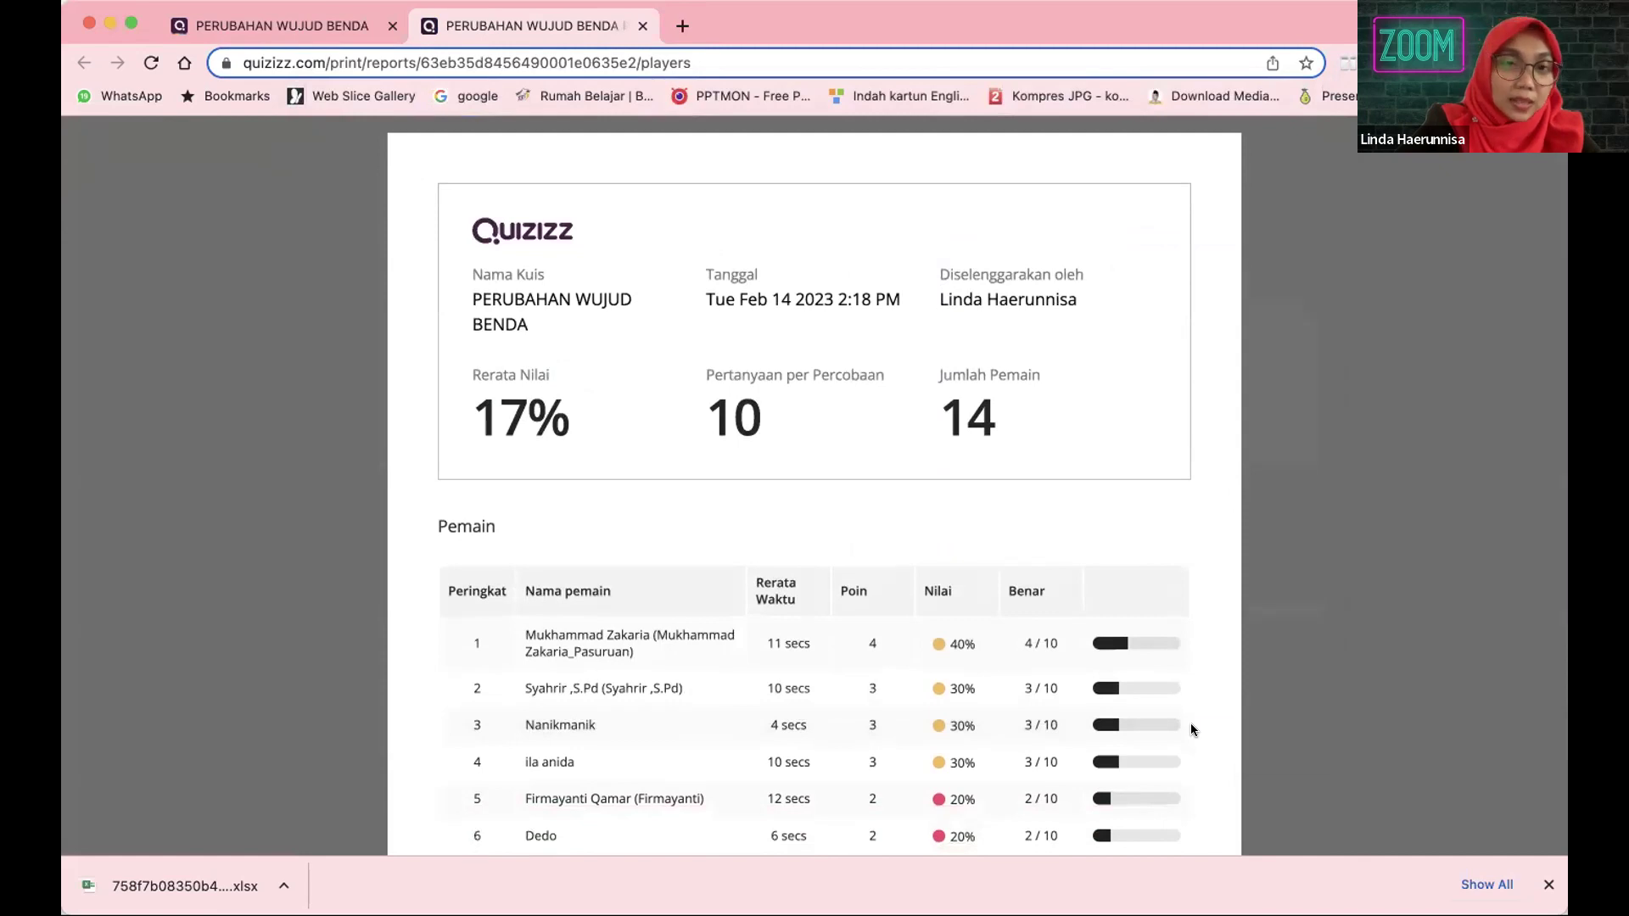
scroll(1192, 726, "down", 3)
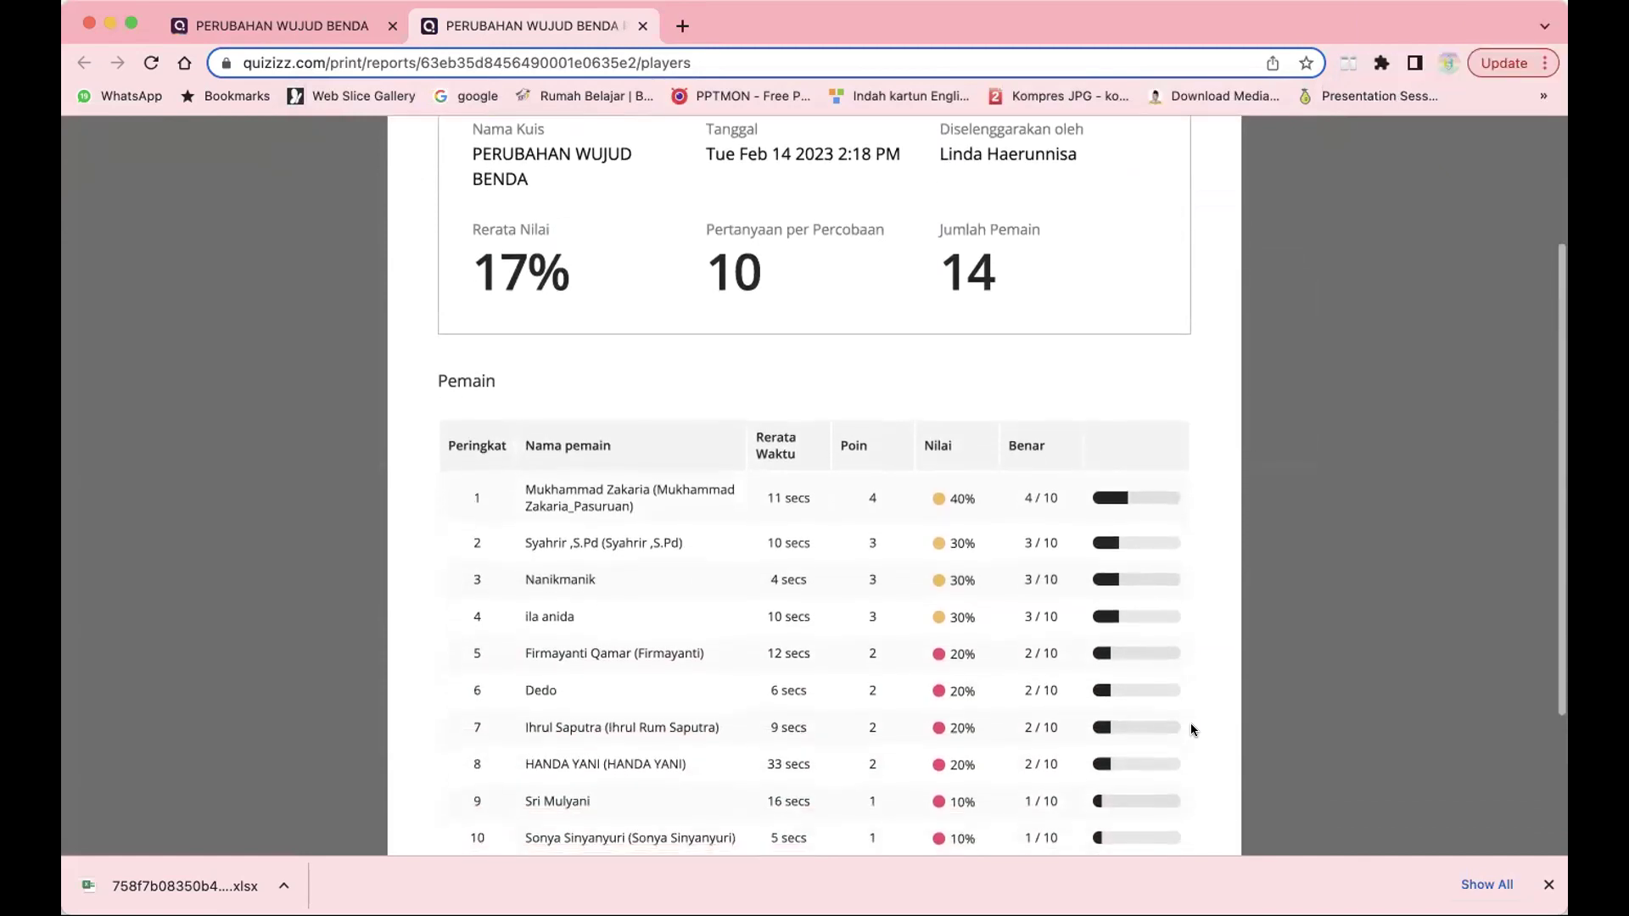
scroll(1191, 728, "down", 5)
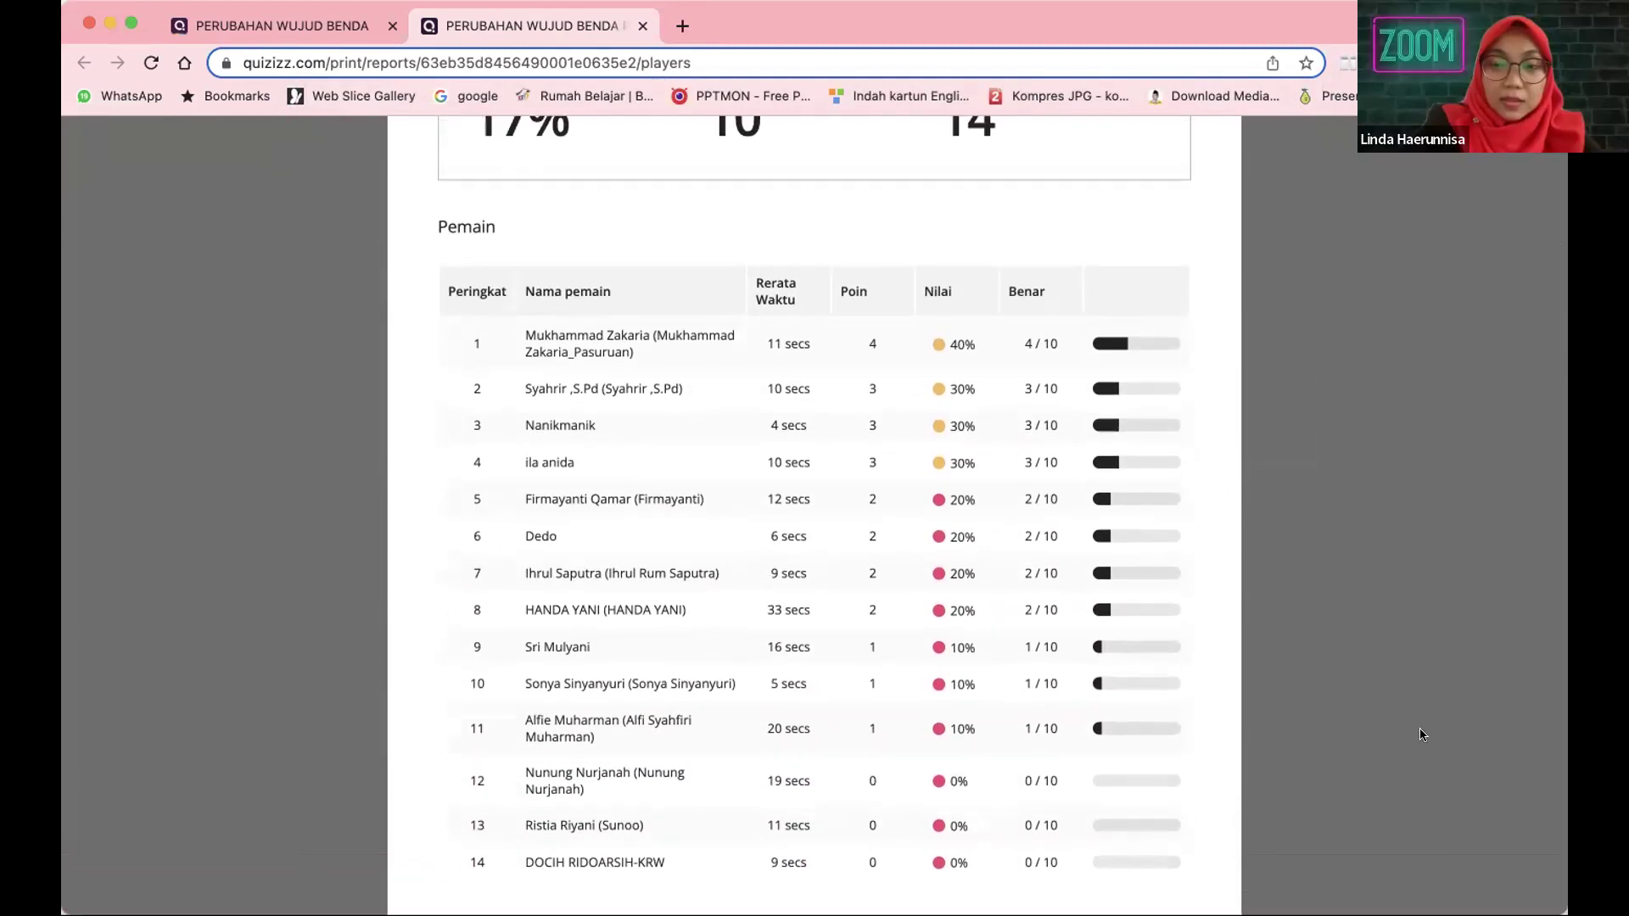
scroll(1273, 535, "up", 8)
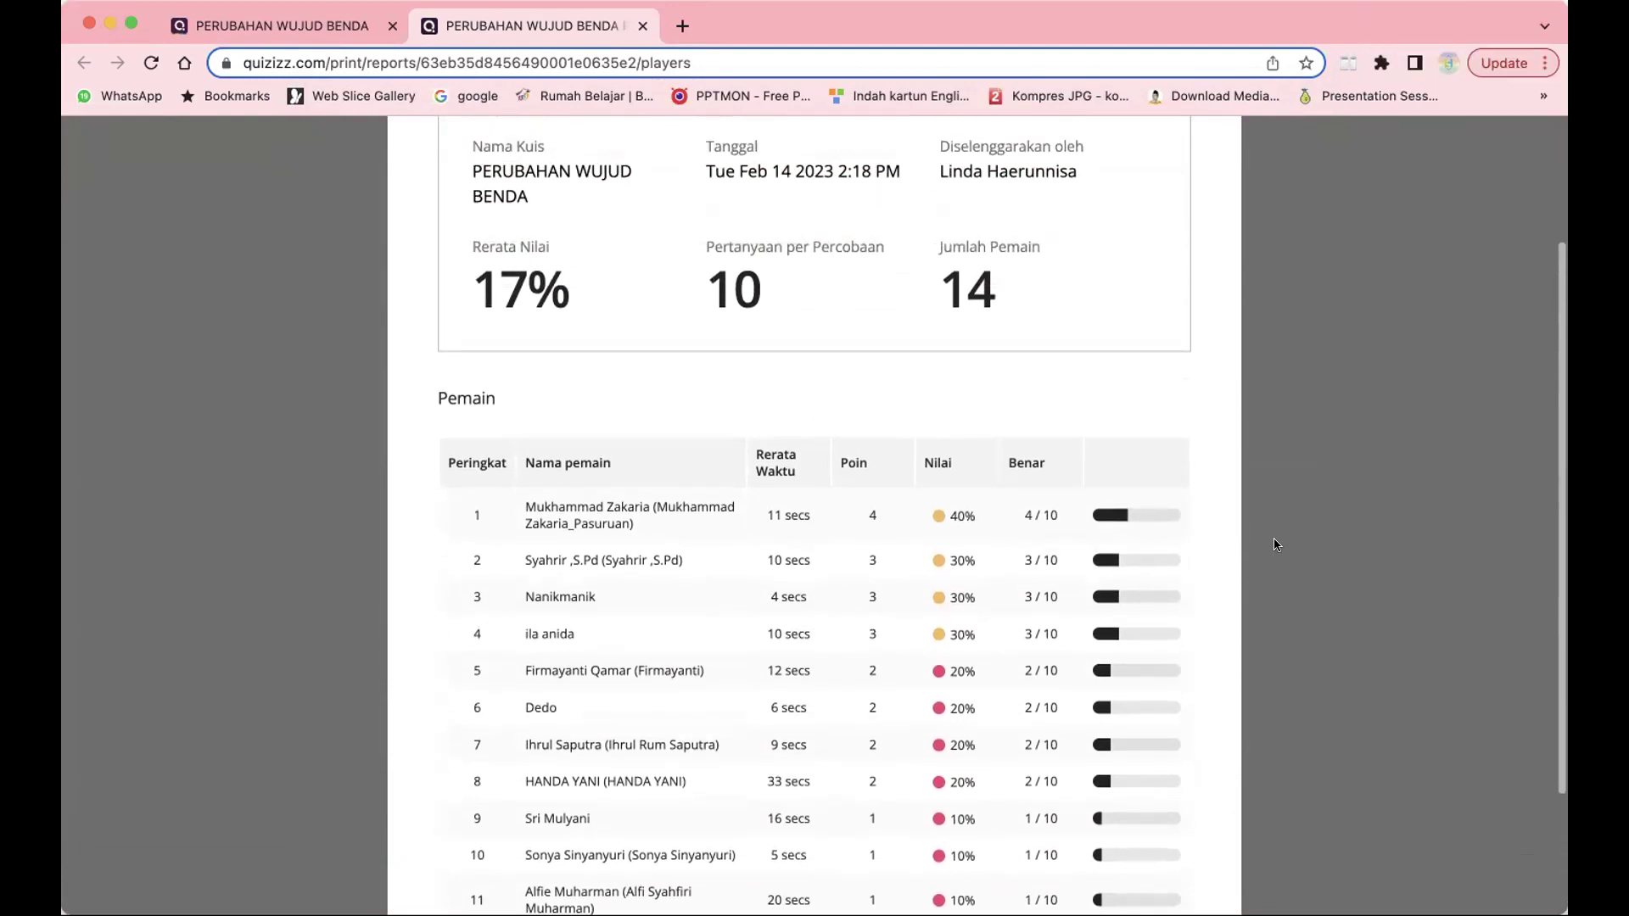
scroll(1273, 545, "down", 8)
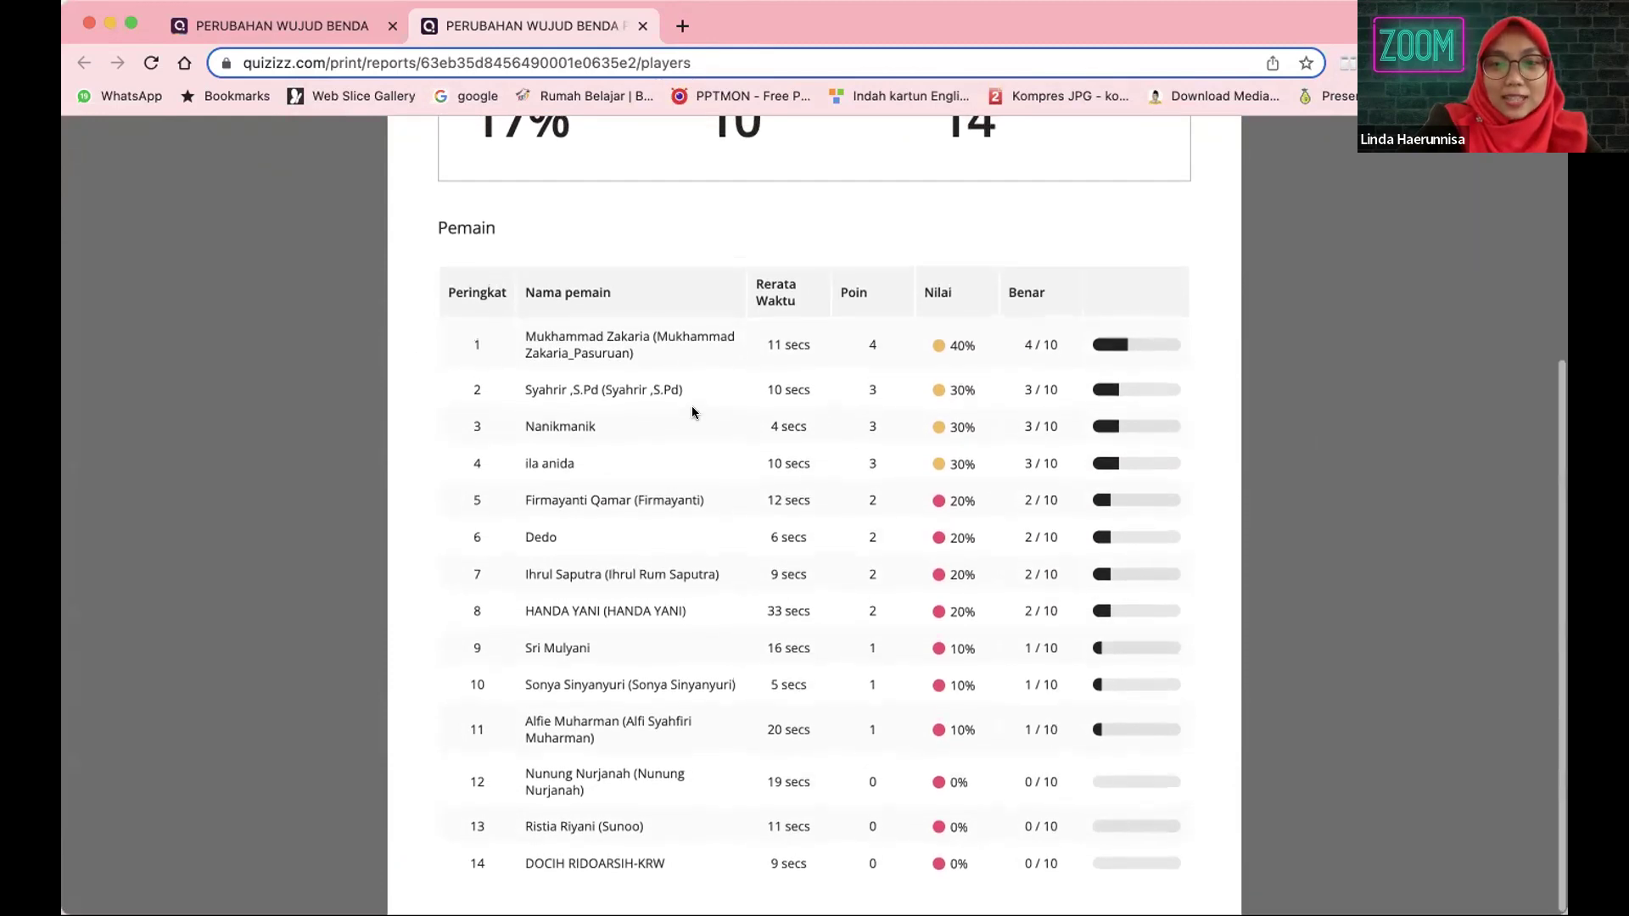
scroll(721, 441, "up", 2)
scroll(727, 444, "down", 2)
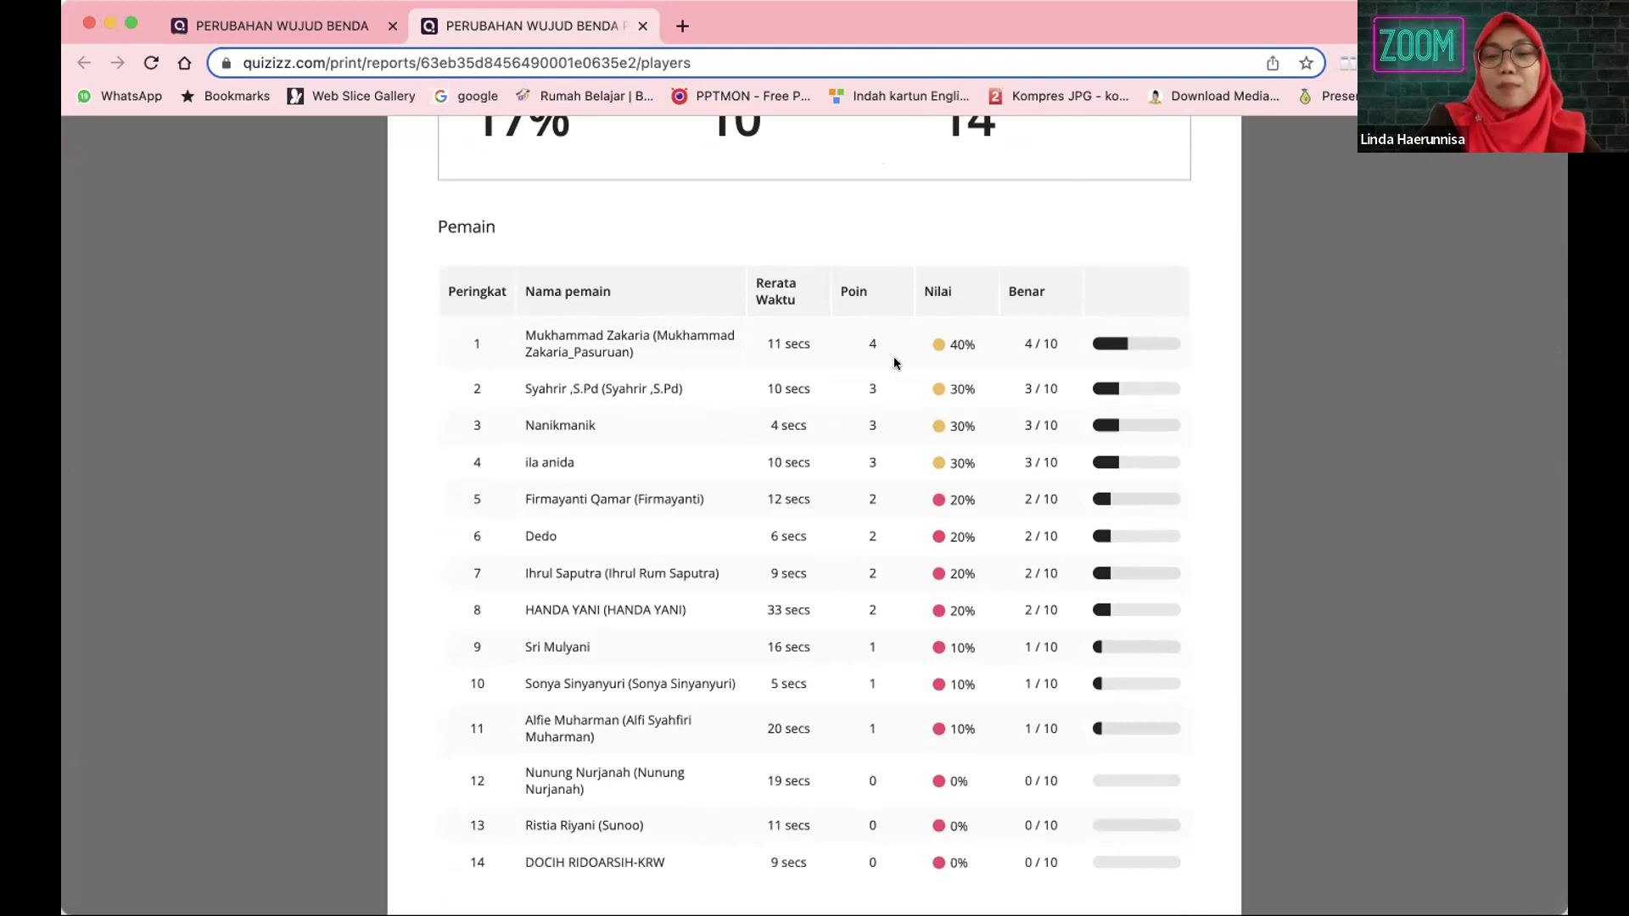
scroll(960, 326, "up", 5)
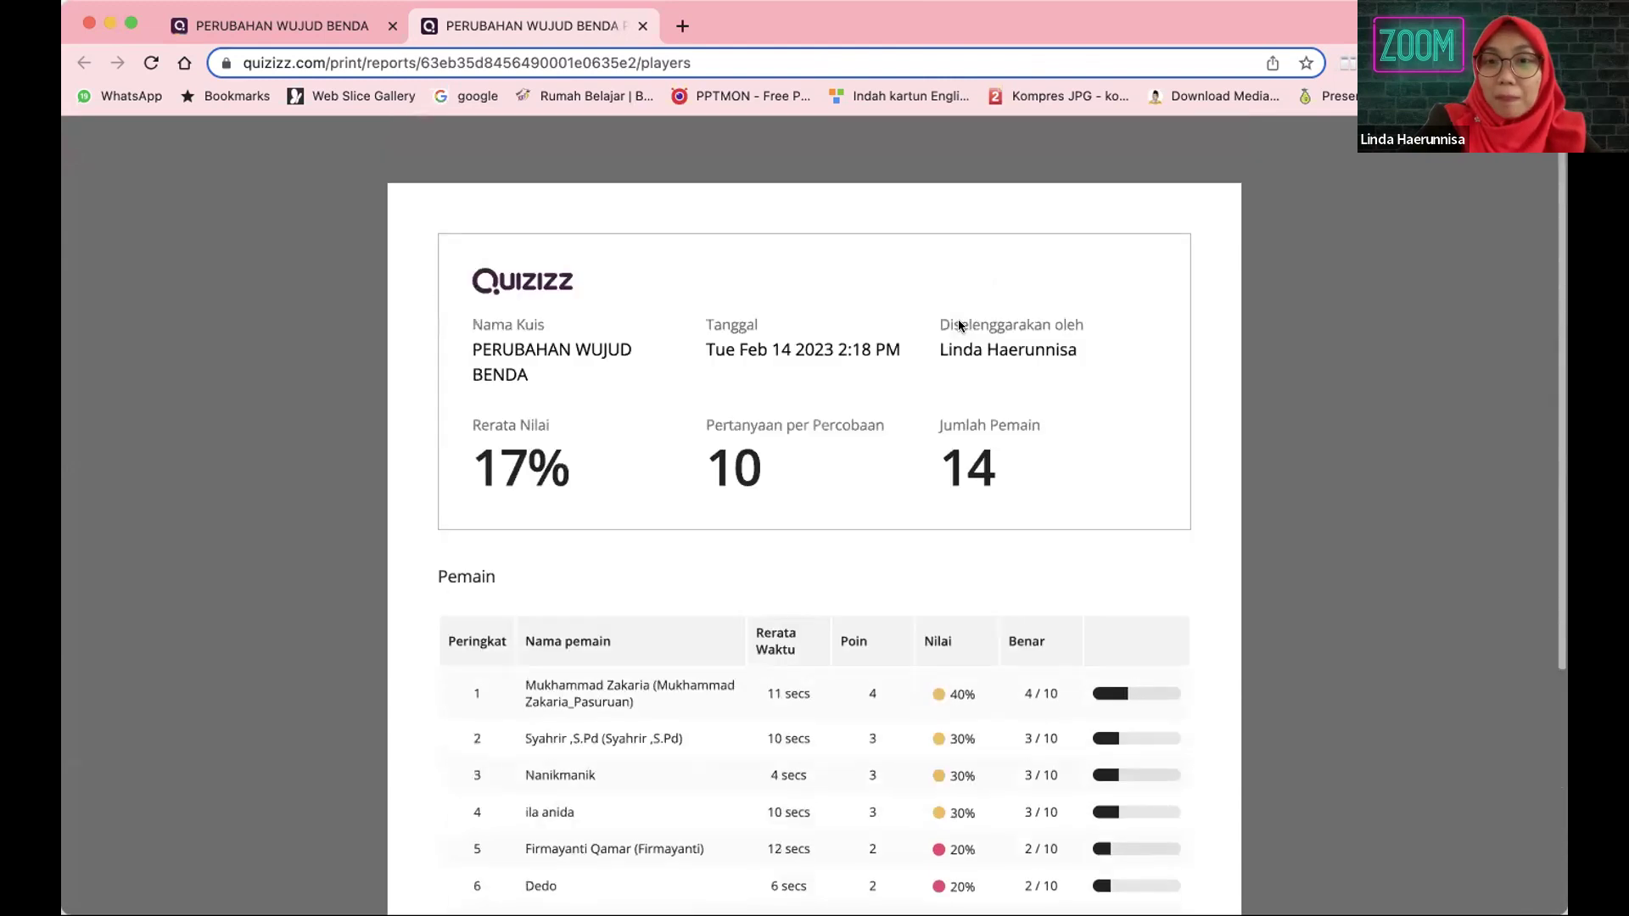
left_click(641, 26)
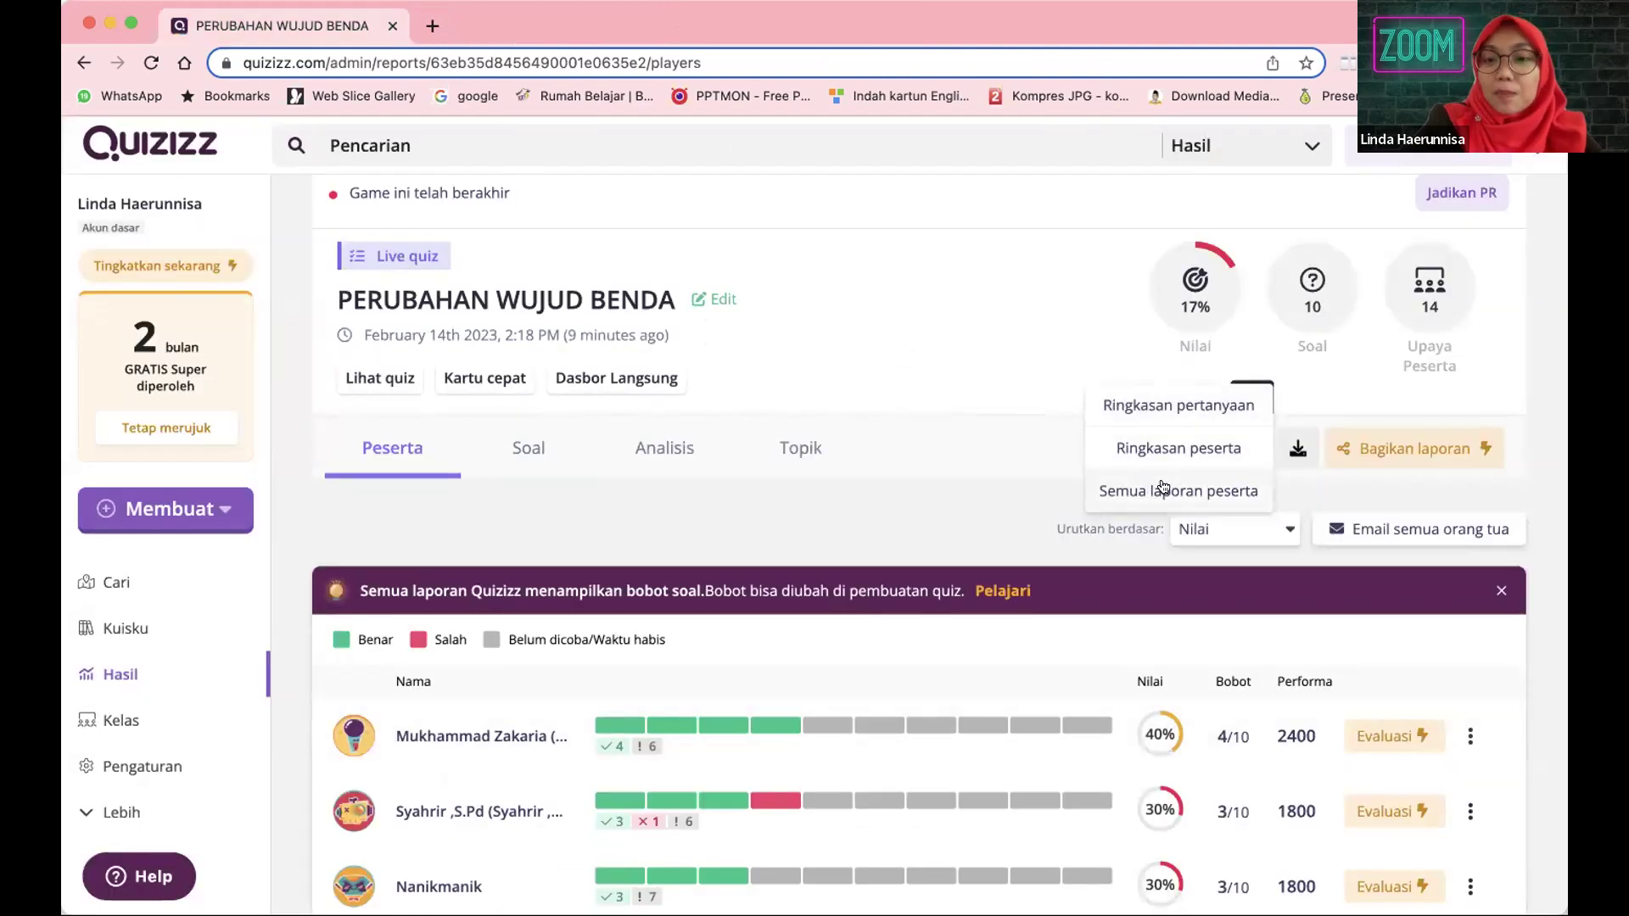
- Open the printable report of all participants without printing it and examine the player ranking and the per-question results table
left_click(1136, 485)
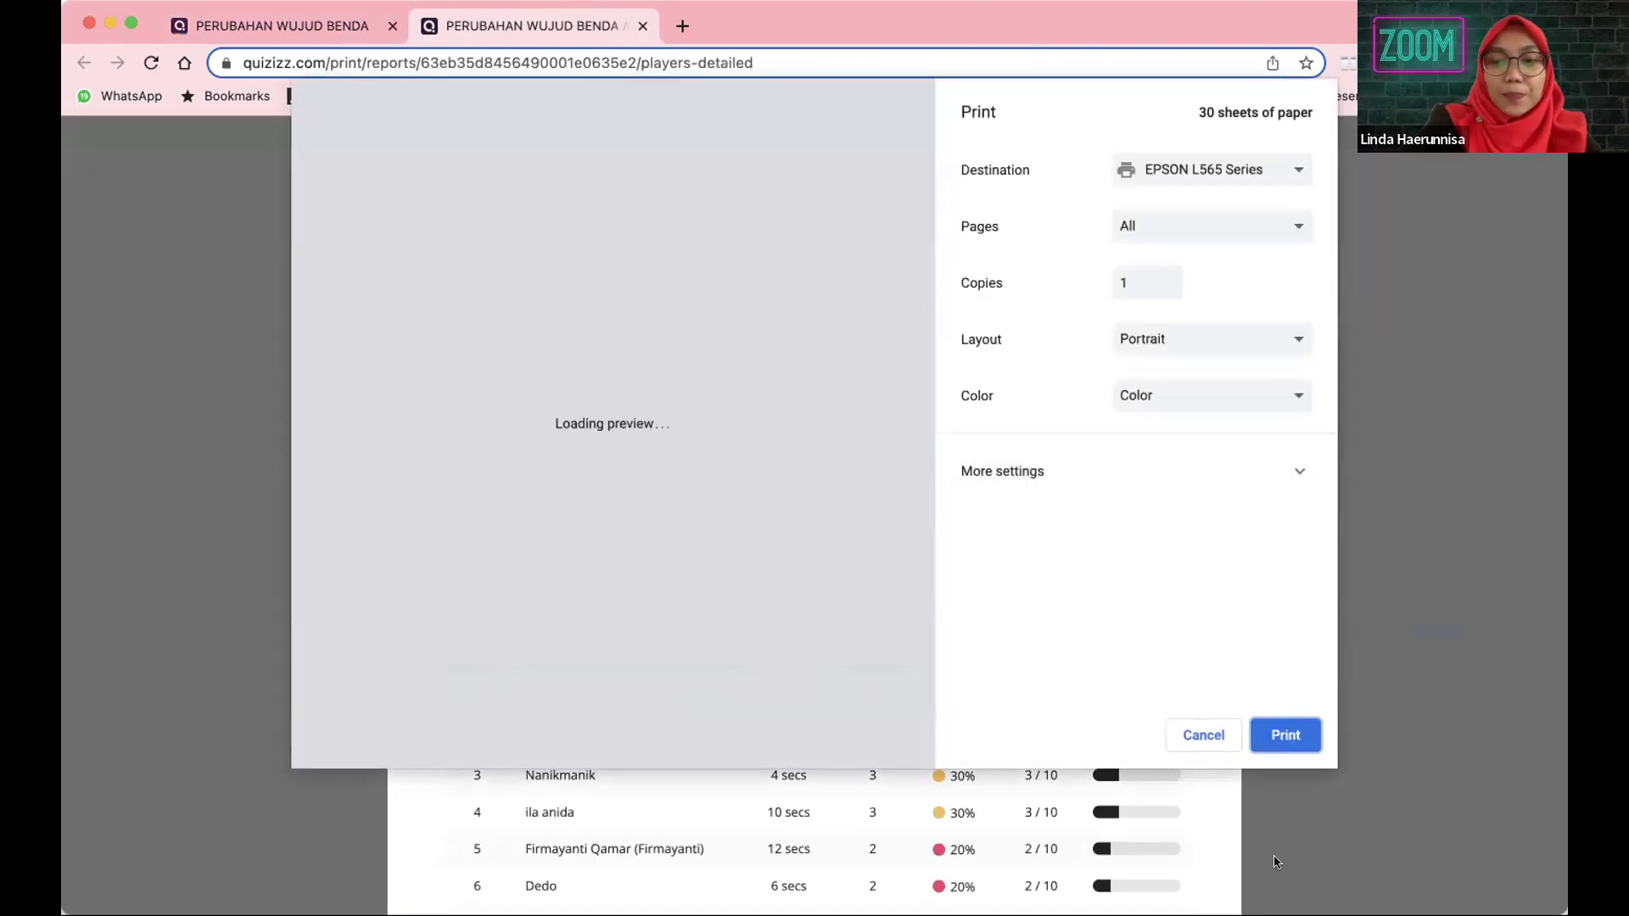
left_click(1182, 735)
scroll(1180, 735, "down", 5)
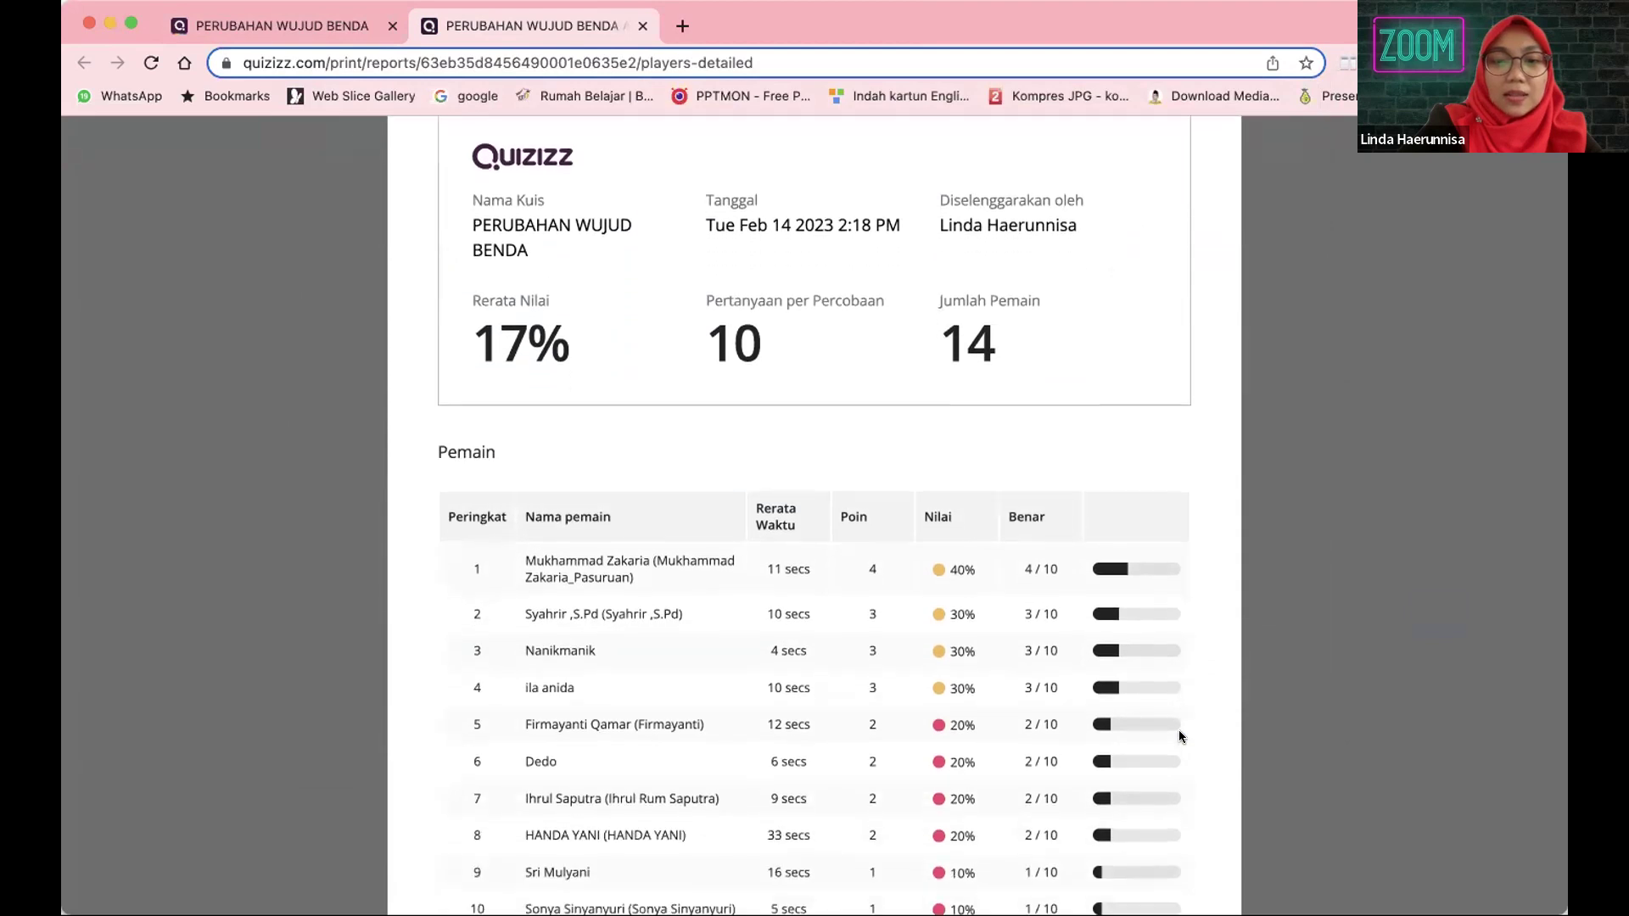
scroll(1179, 735, "down", 1)
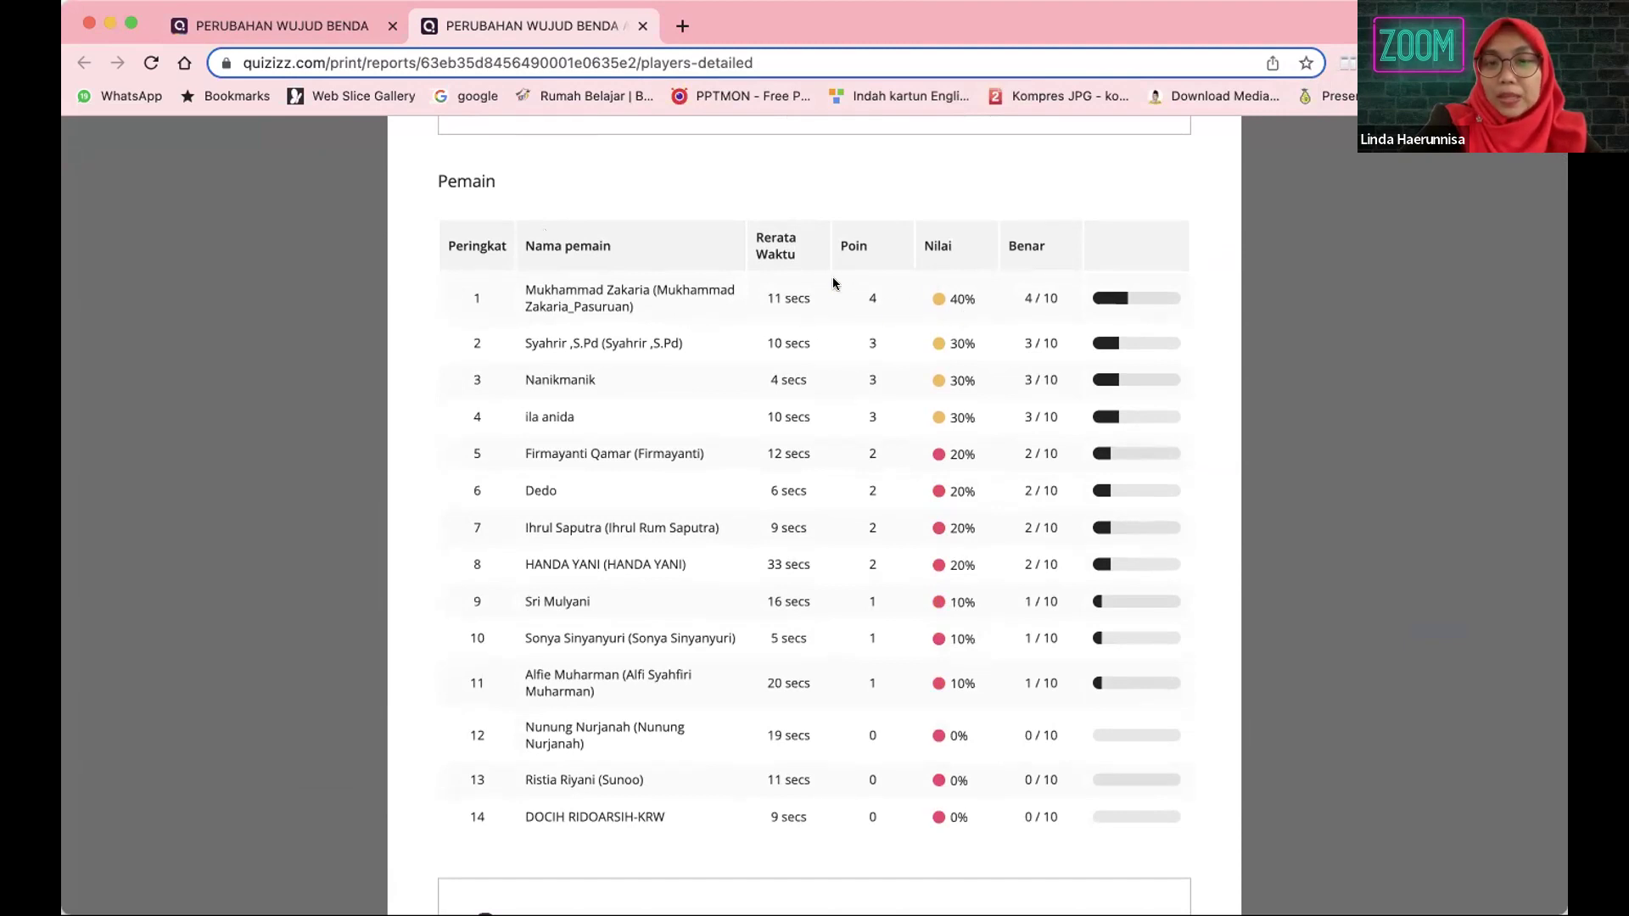
scroll(1071, 316, "down", 10)
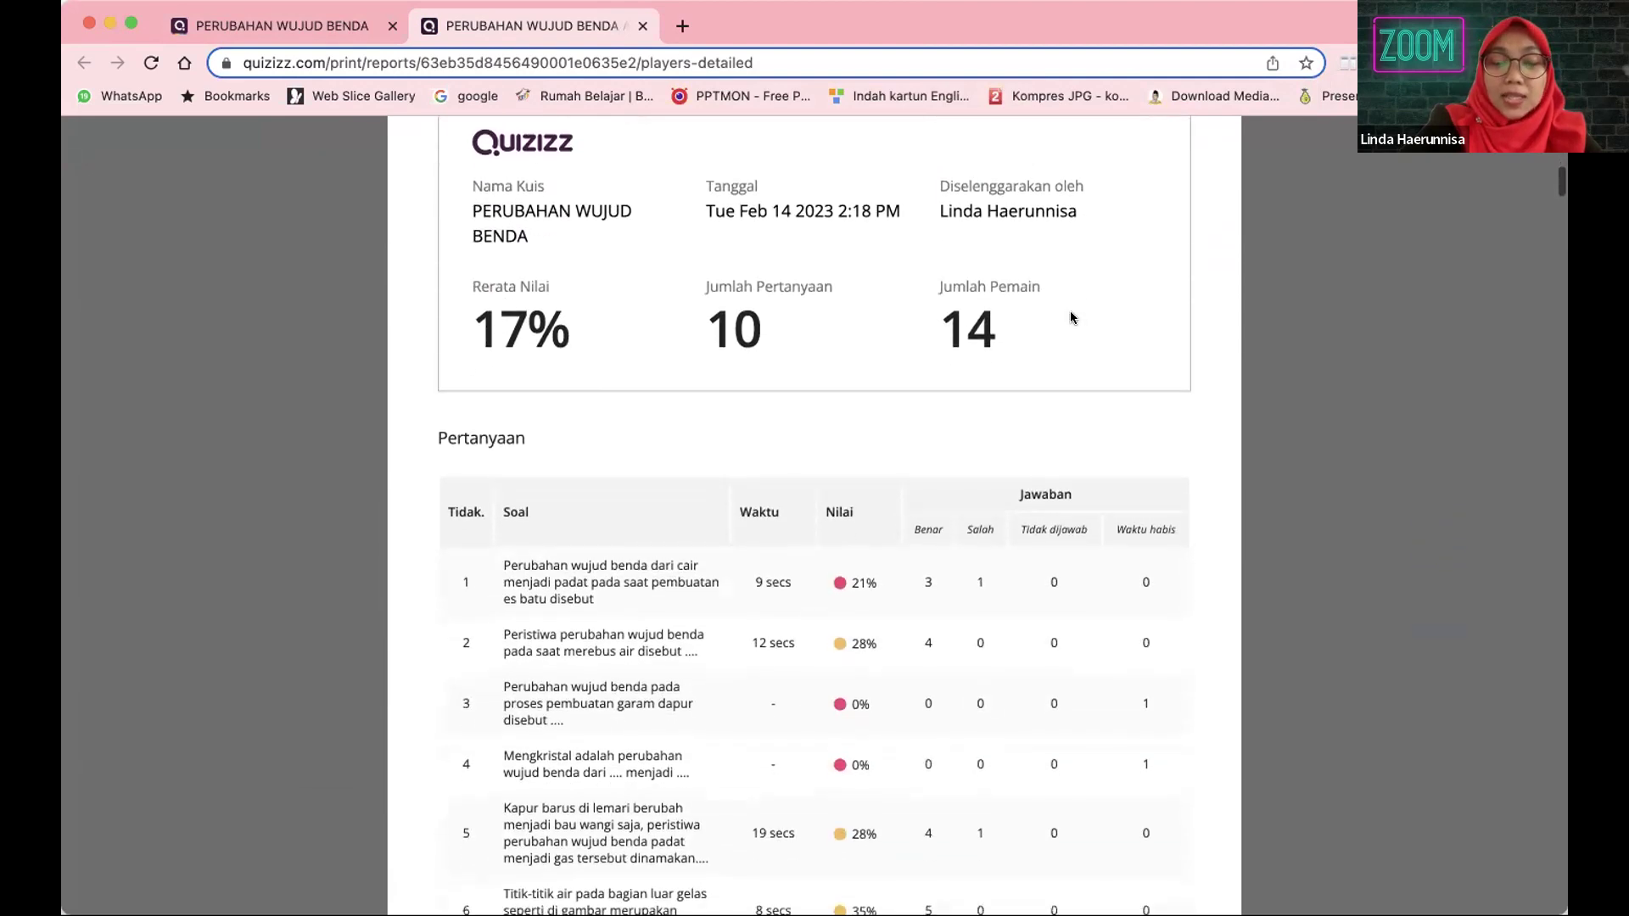
scroll(1070, 317, "down", 3)
scroll(1071, 318, "down", 2)
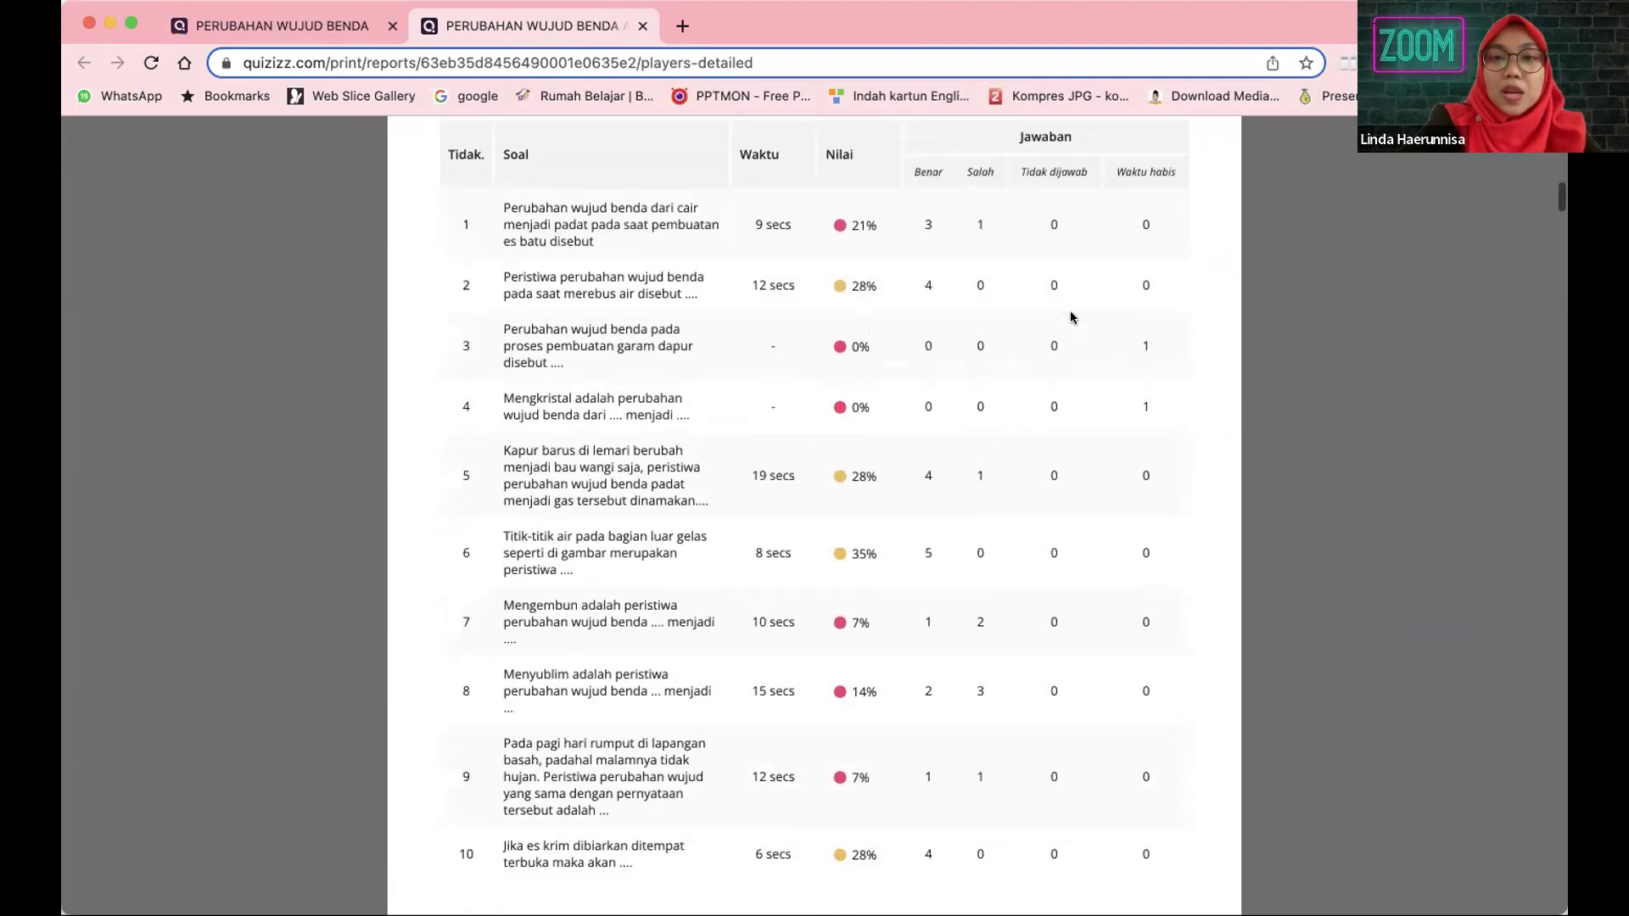
scroll(1072, 318, "up", 4)
scroll(1071, 319, "down", 1)
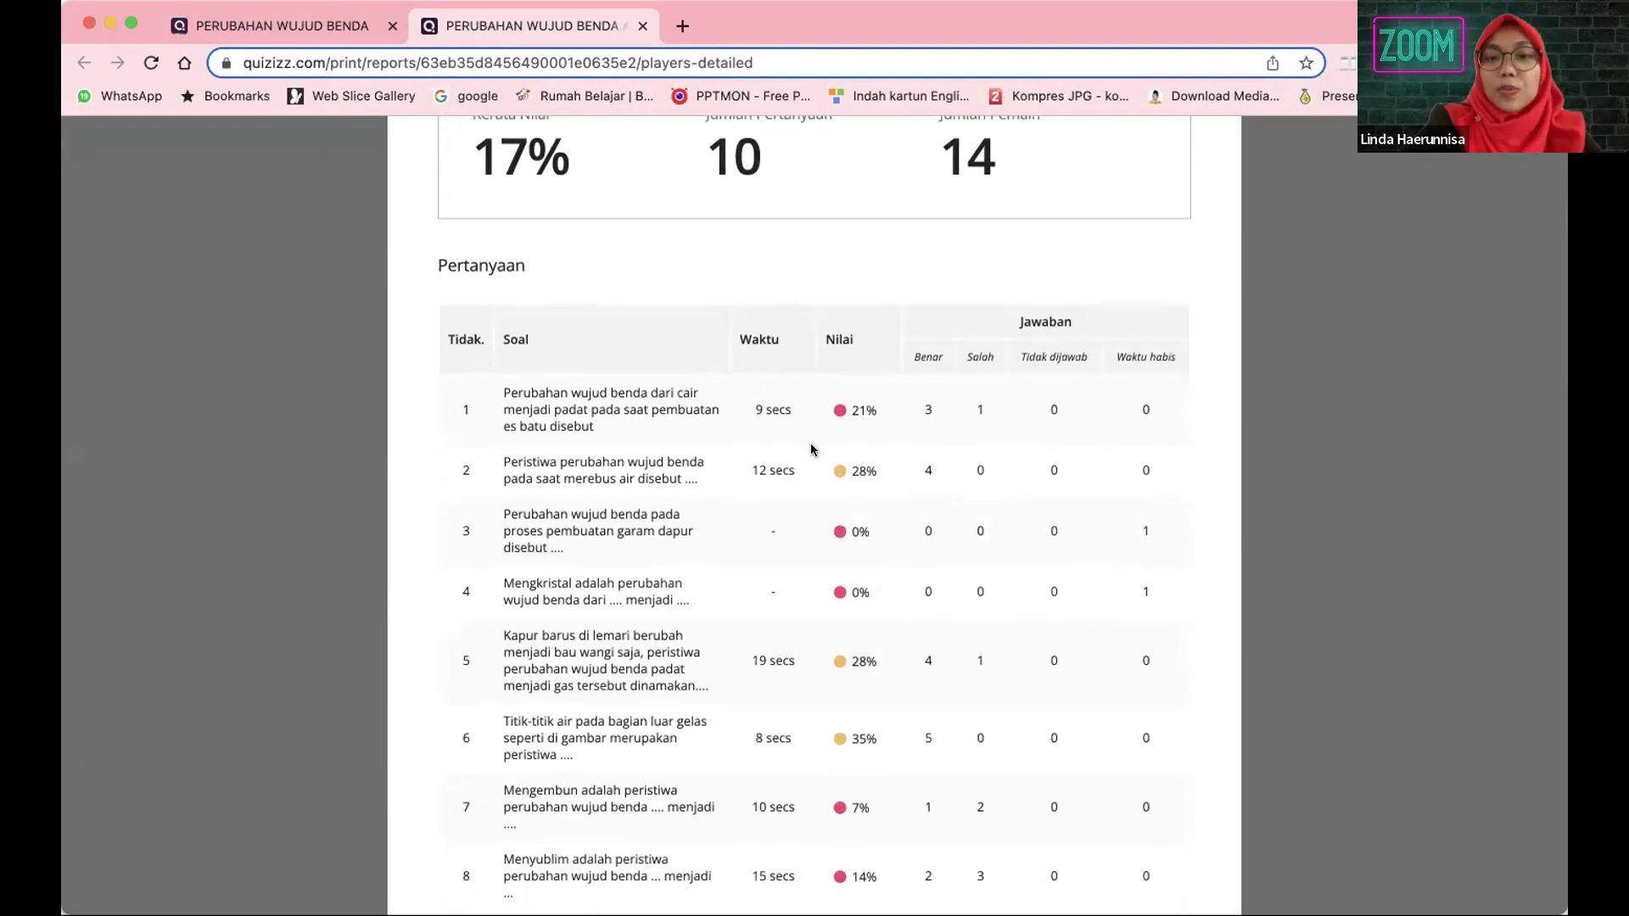
- Look through the individual participants' answer sheets in the printable report and close it
scroll(812, 450, "down", 13)
scroll(811, 450, "down", 7)
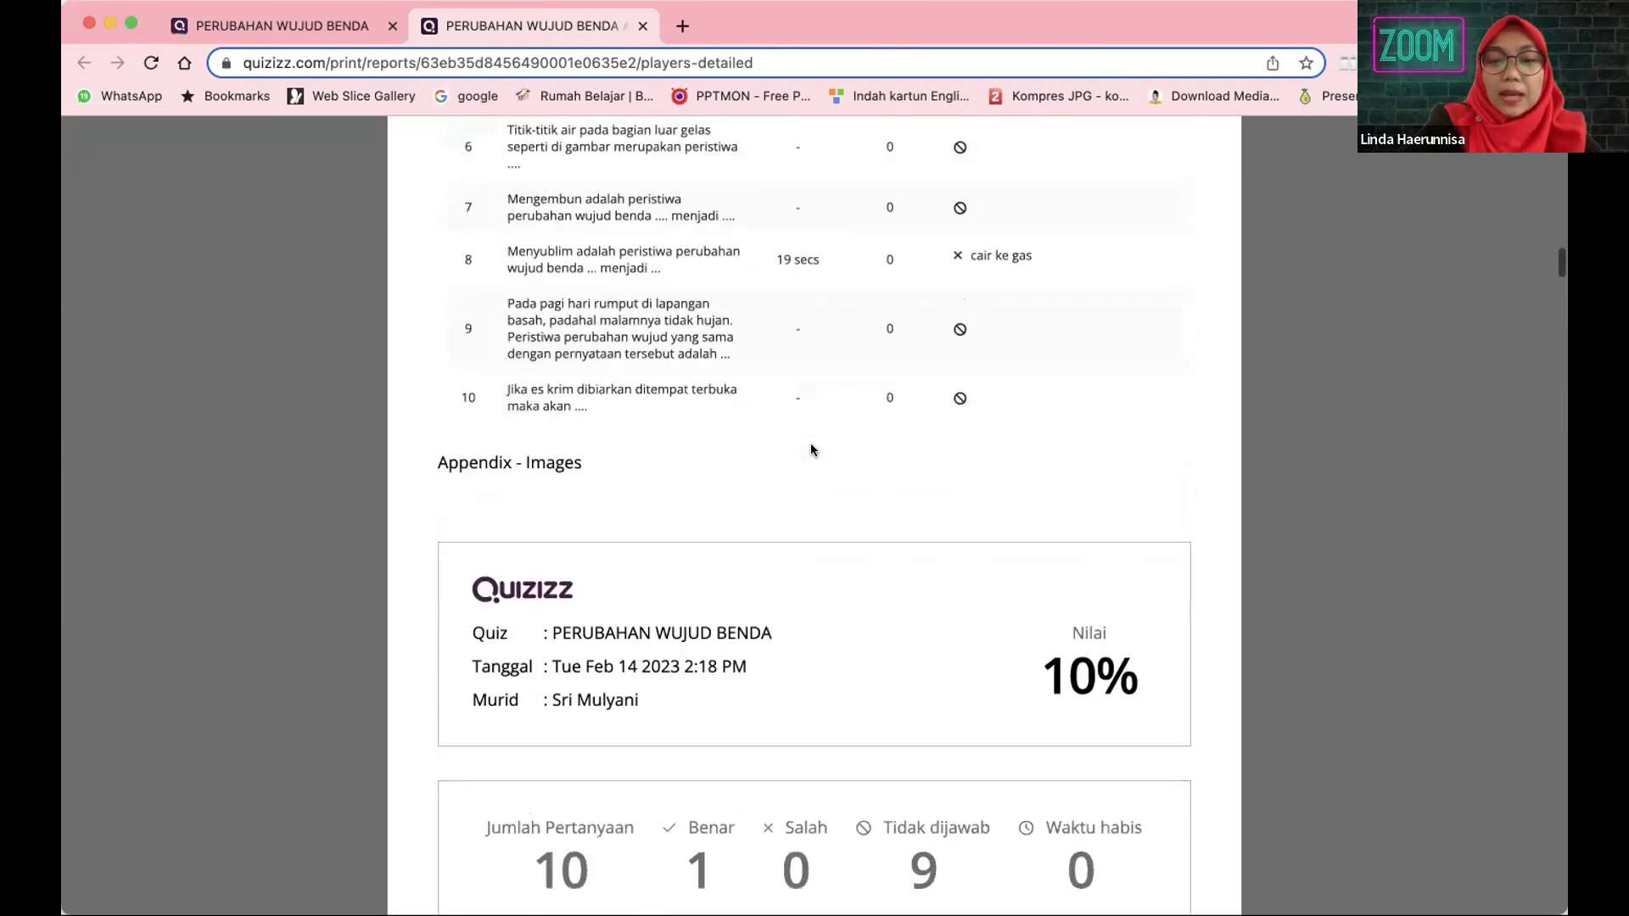
scroll(811, 449, "down", 12)
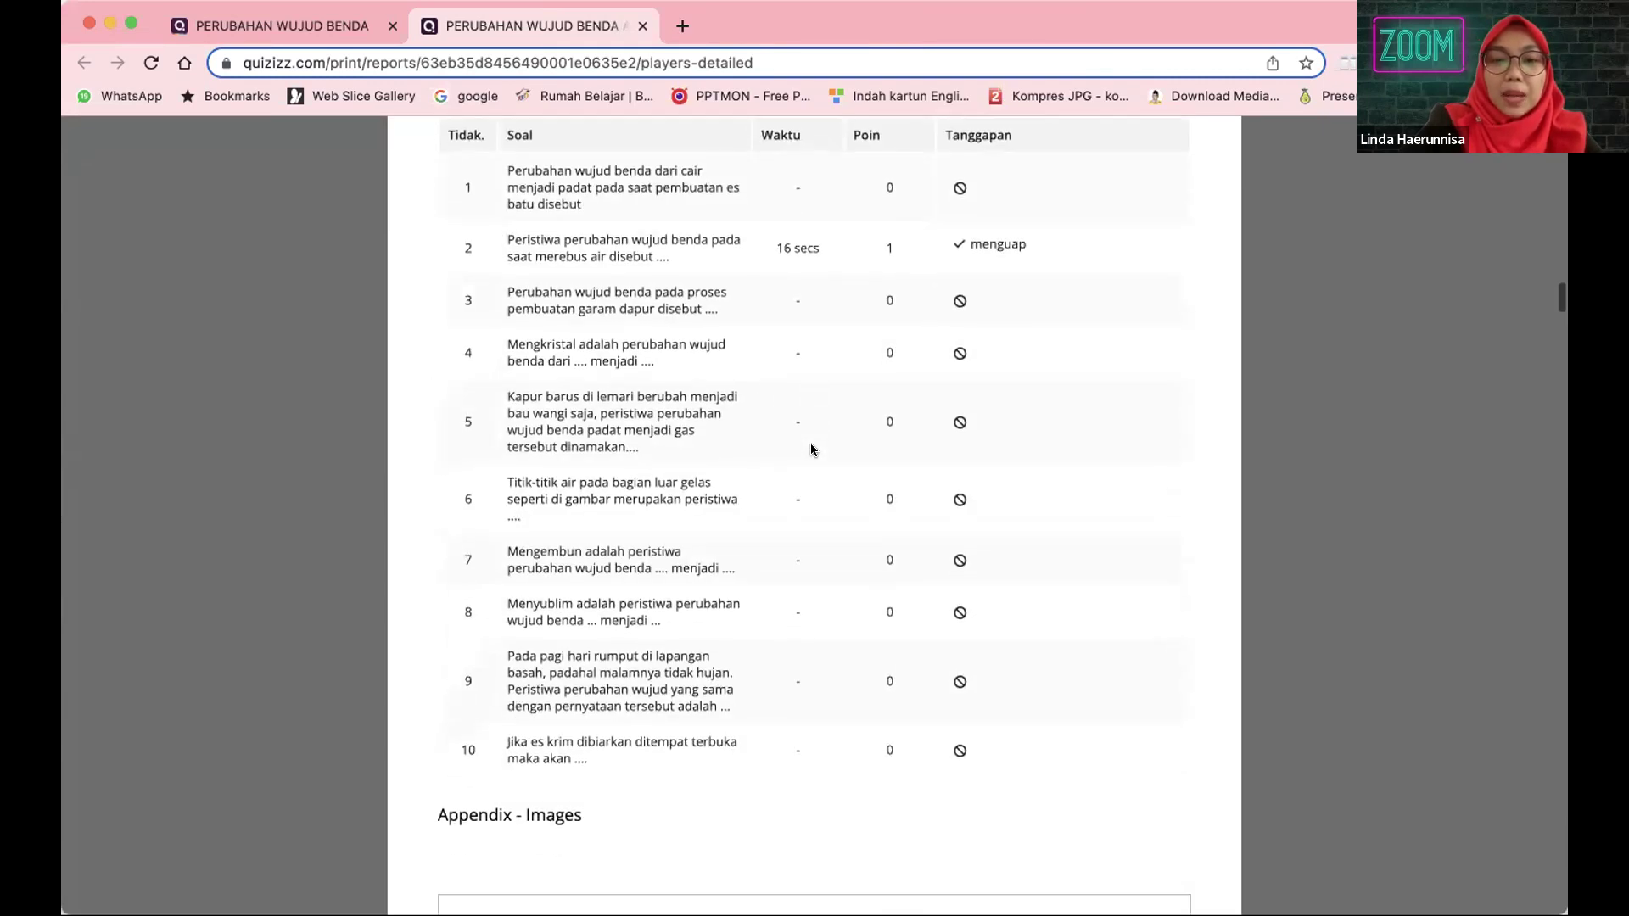
left_click(642, 27)
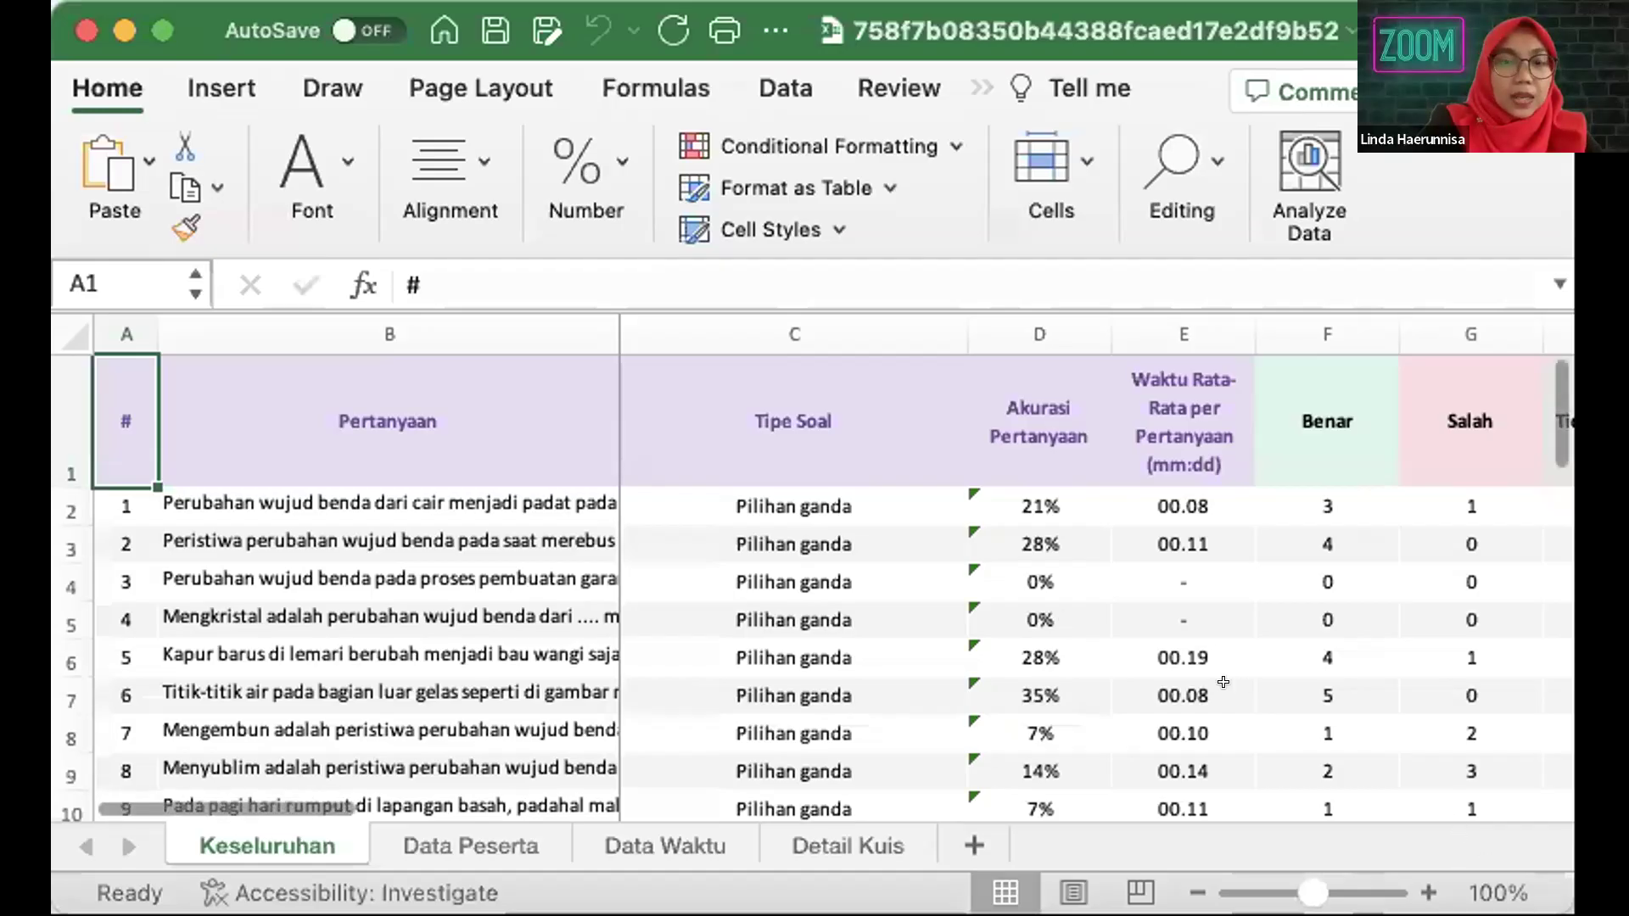
- Enlarge the downloaded report's Excel window and look across all participants' answer columns on the Keseluruhan sheet
scroll(1222, 683, "right", 5)
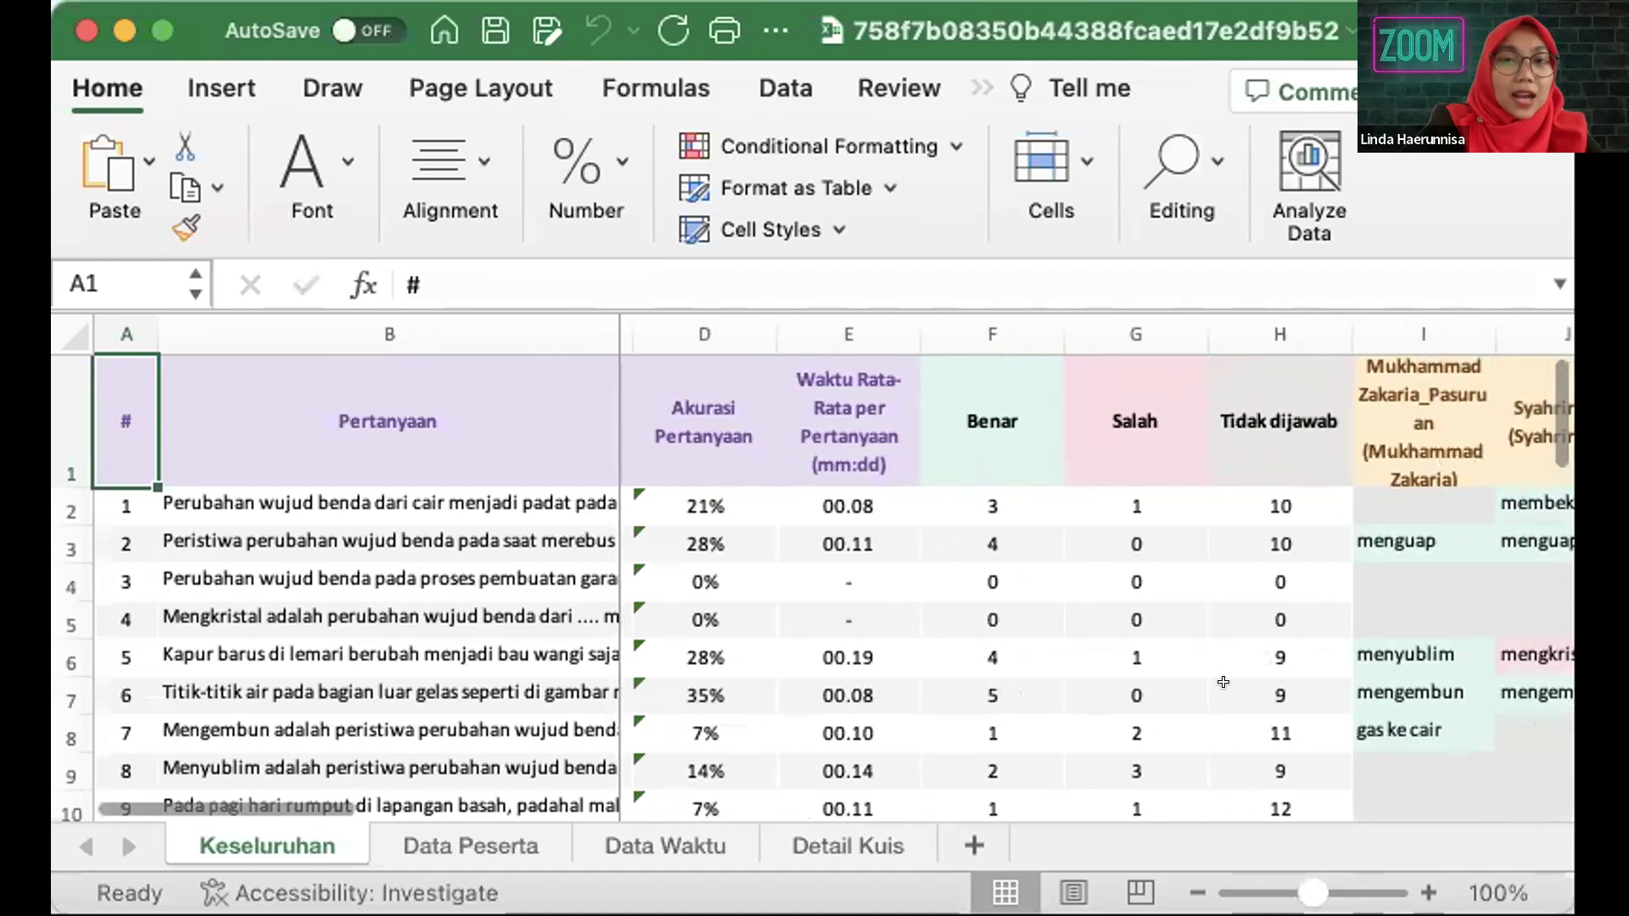
left_click(162, 31)
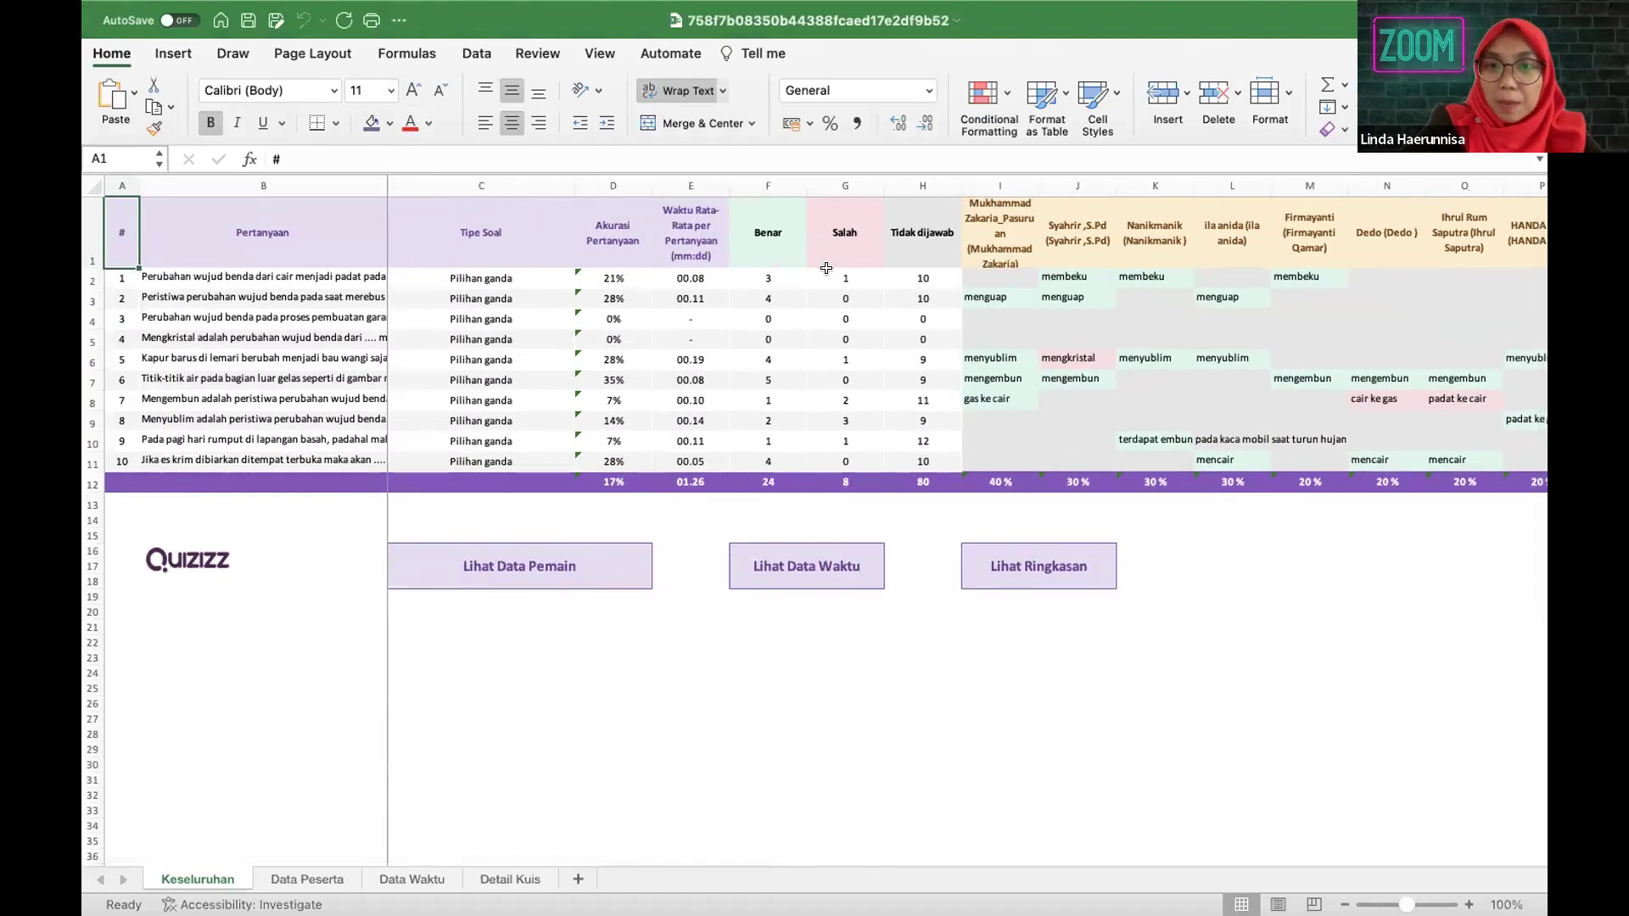
left_click(1009, 273)
scroll(1009, 273, "right", 10)
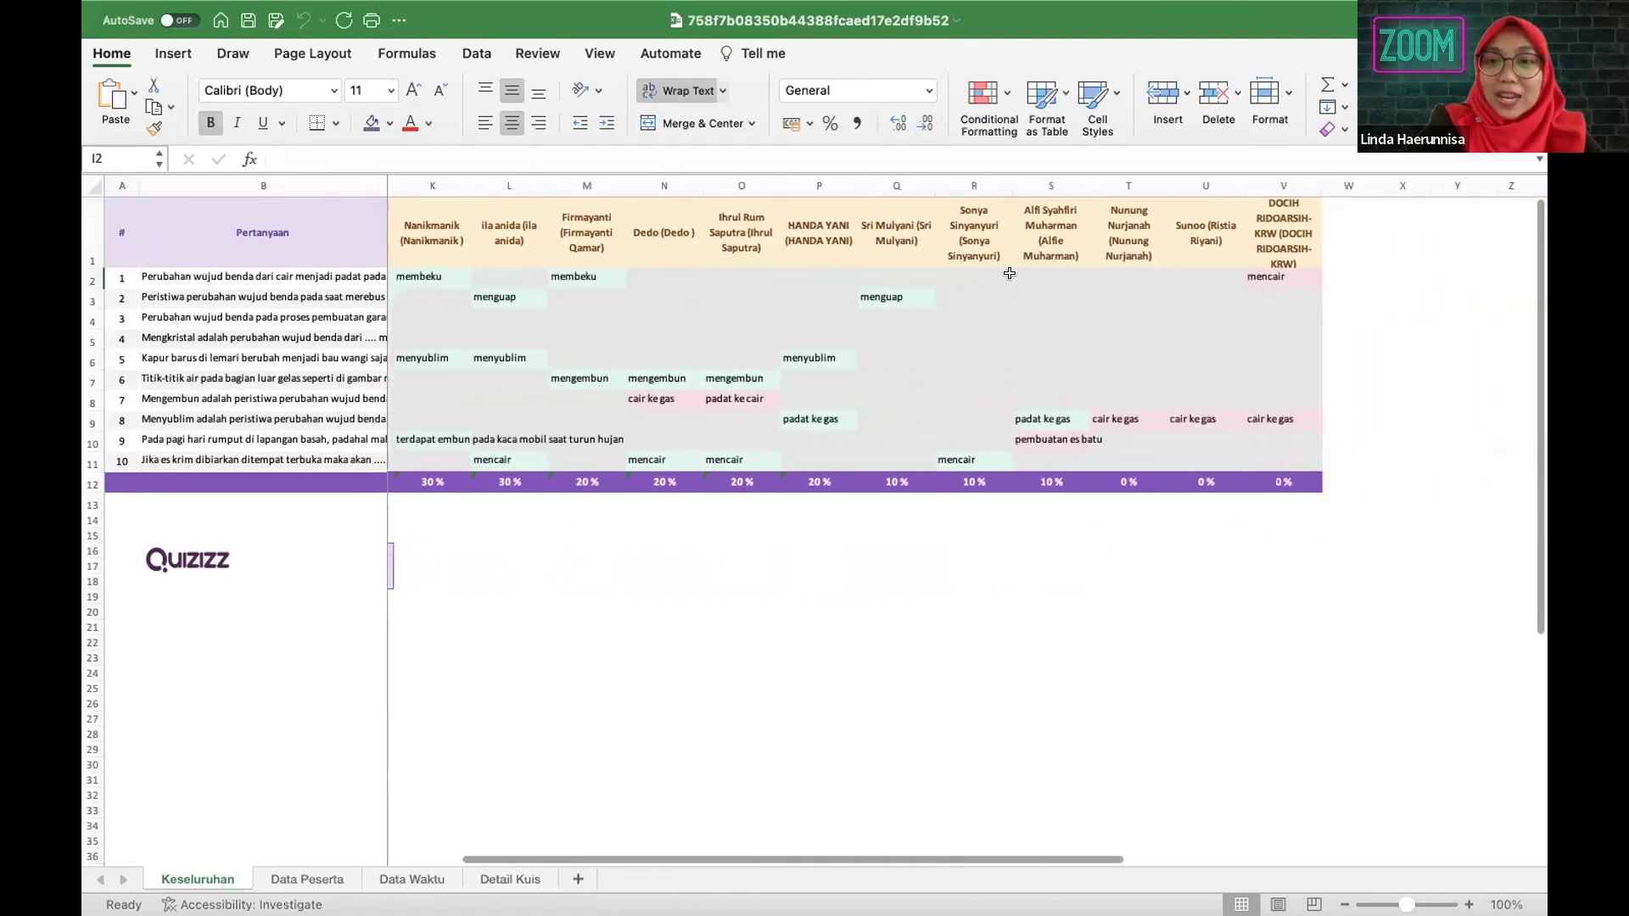
scroll(966, 275, "left", 10)
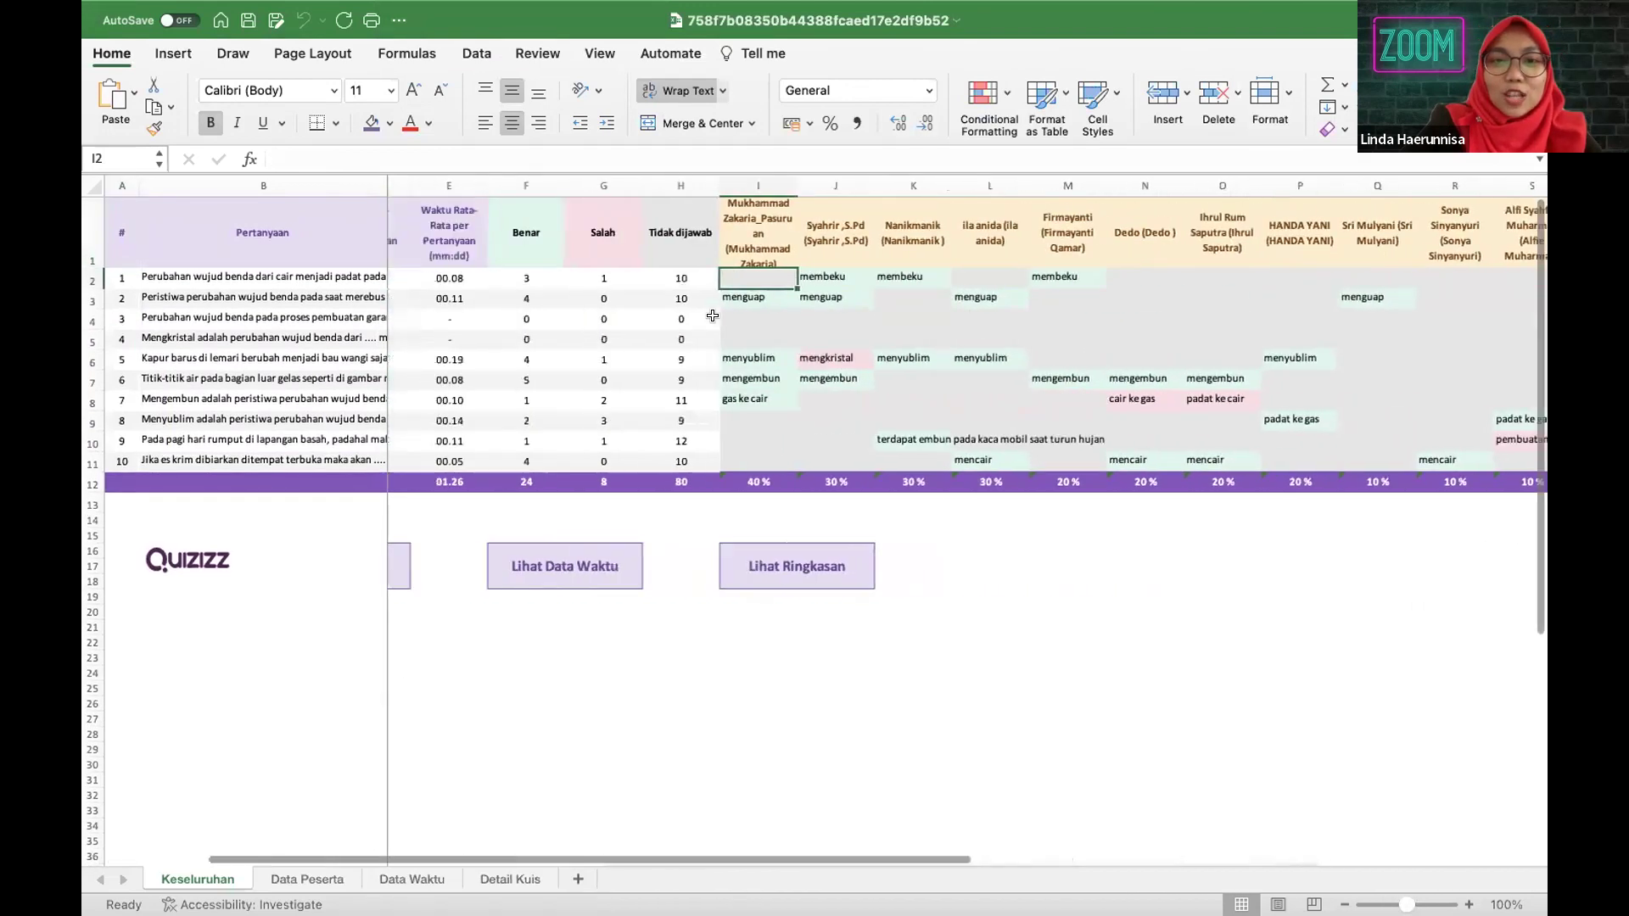
- Examine the correct, wrong and unanswered cells of the first participants and the first participant's final score on the Keseluruhan sheet
left_click(1047, 274)
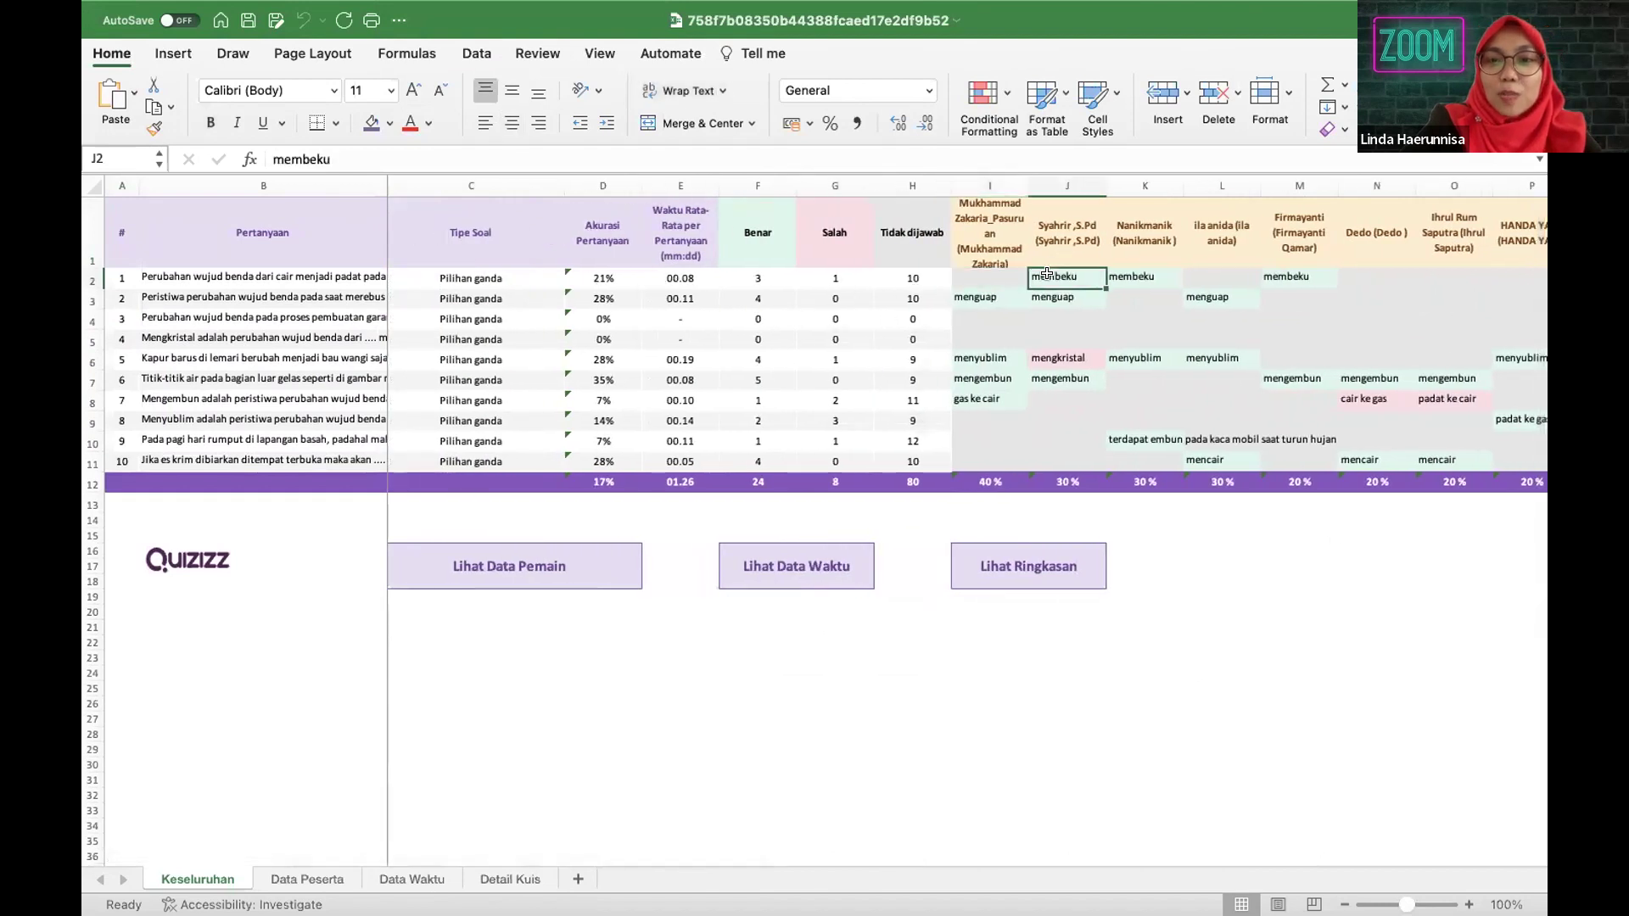
scroll(1048, 273, "right", 2)
left_click(898, 358)
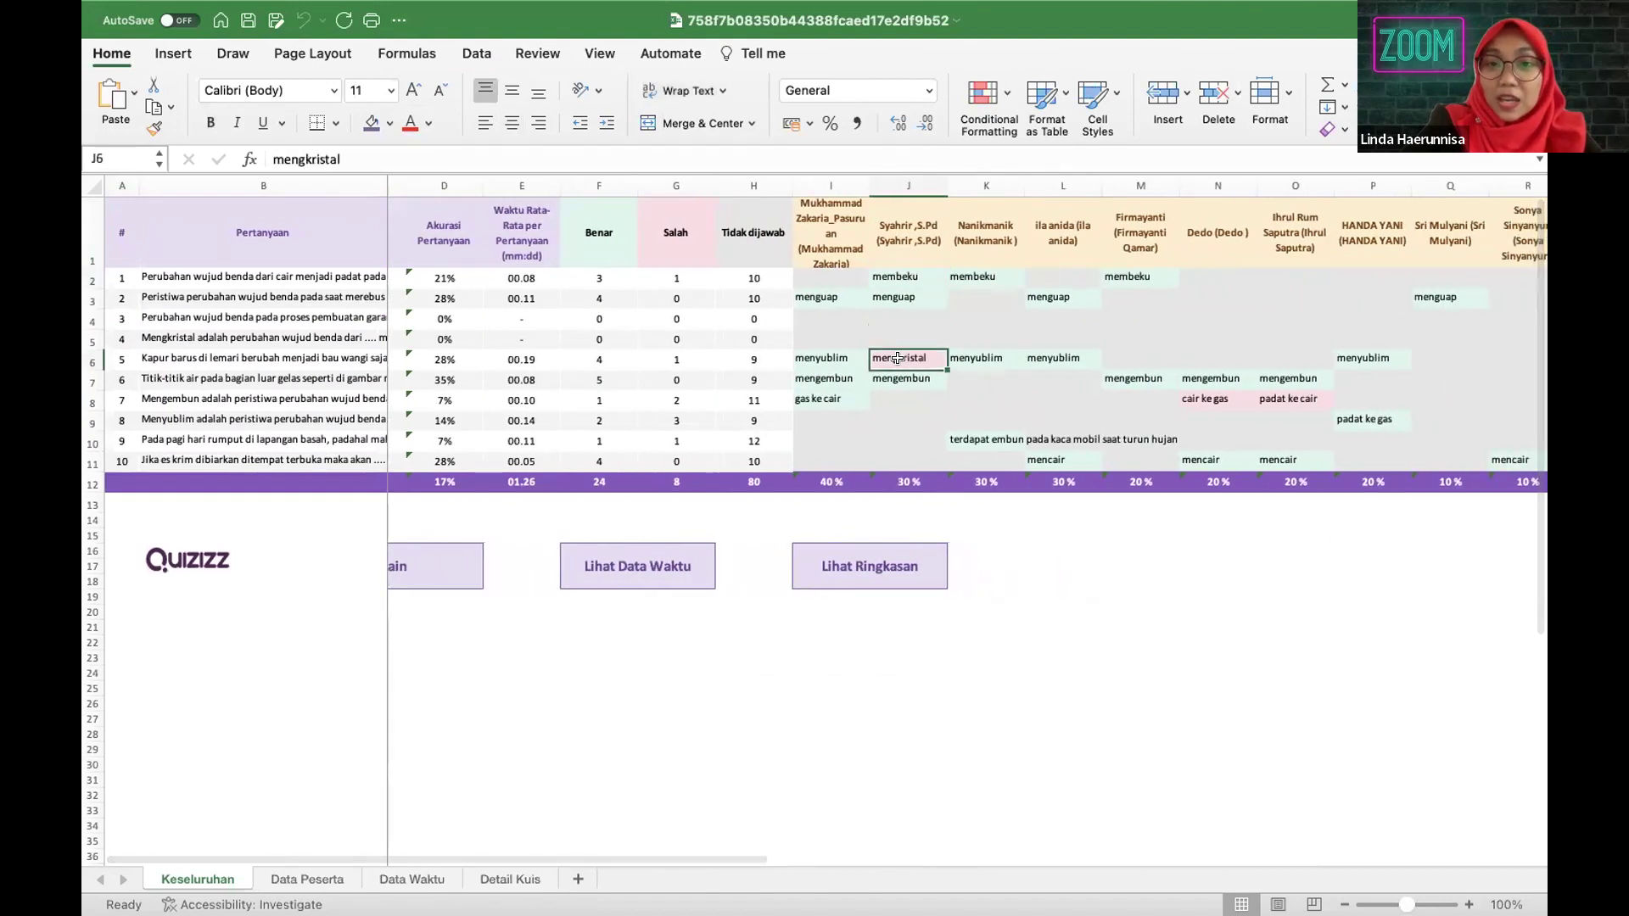
left_click(910, 273)
left_click(825, 270)
left_click(817, 329)
left_click(905, 317)
left_click(985, 296)
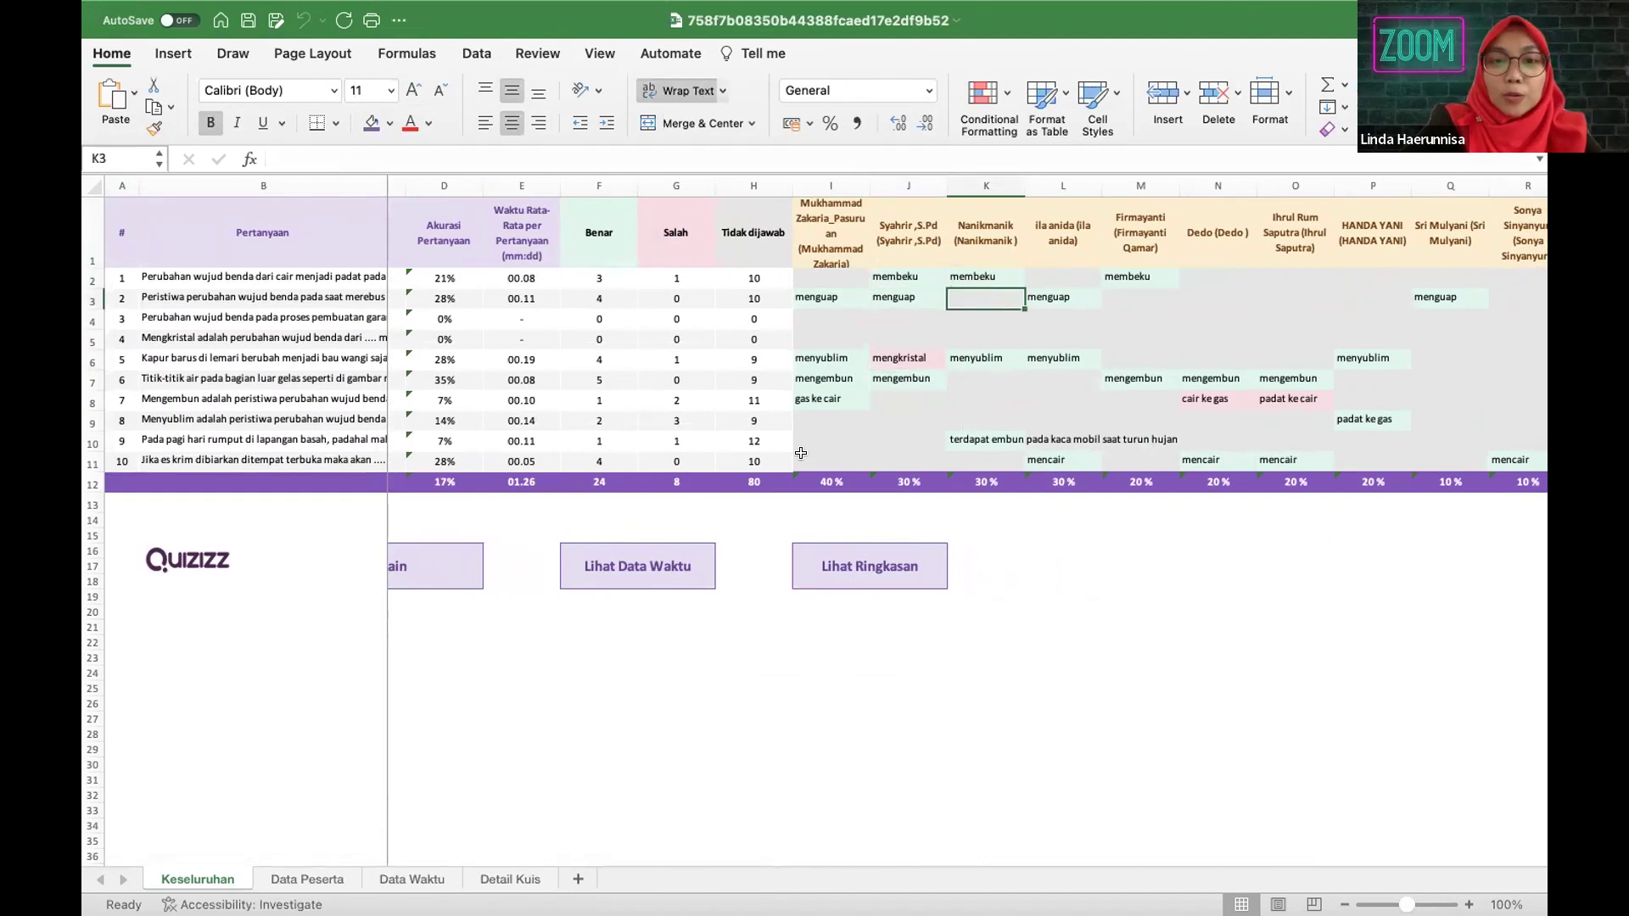
left_click(828, 471)
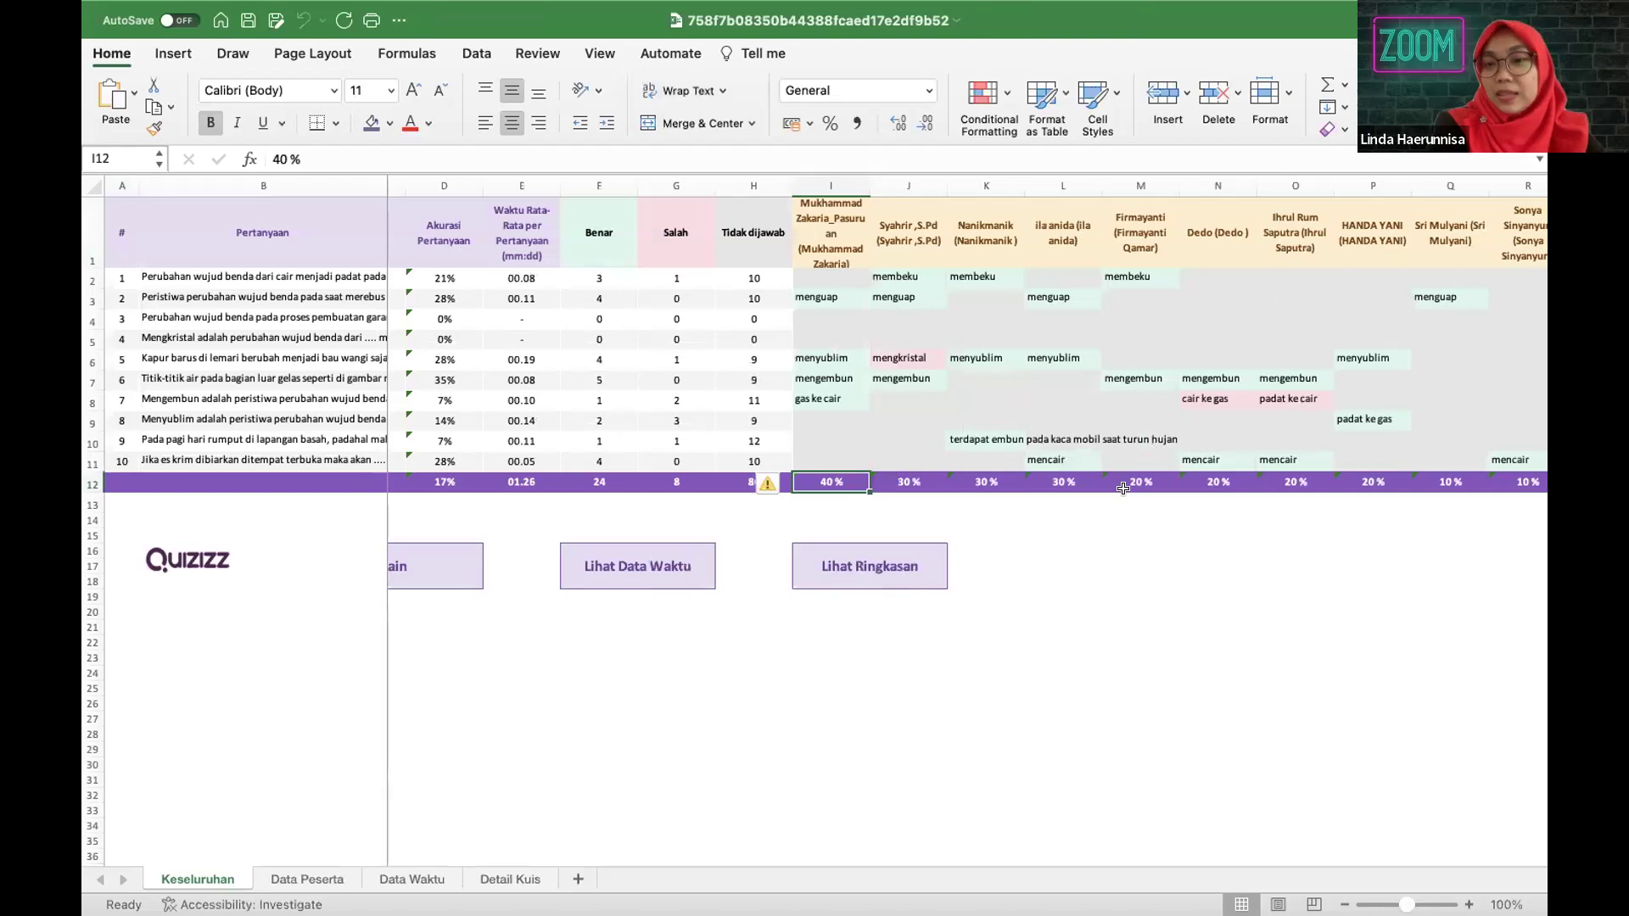
- Open the Data Peserta sheet and go down the Info column to examine the browser and device each participant used
left_click(317, 880)
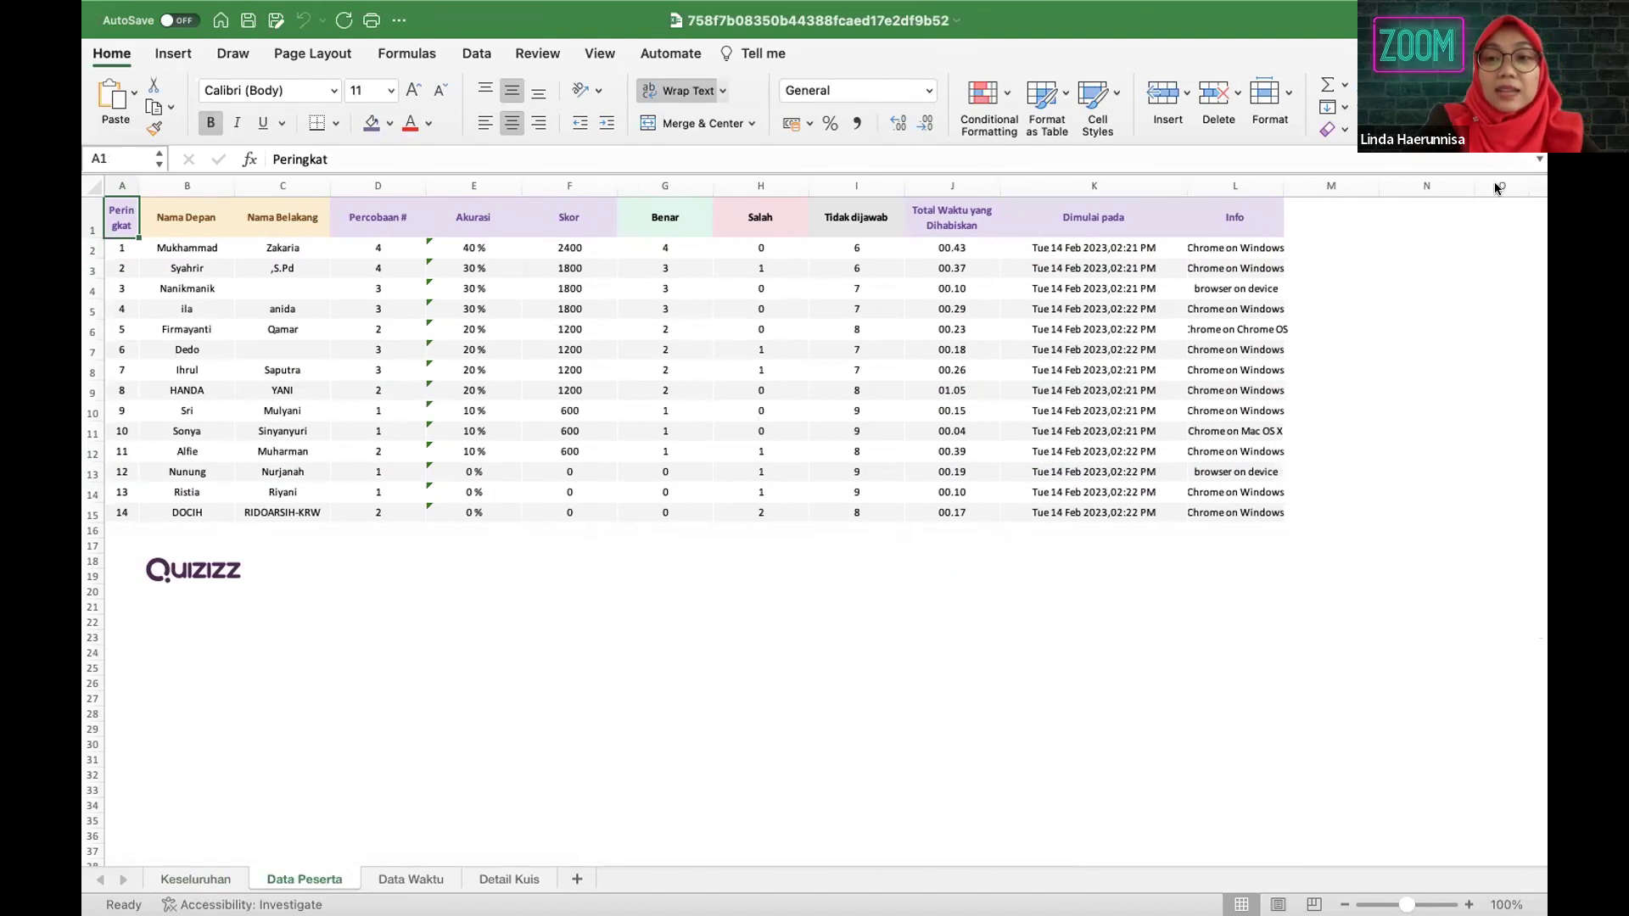
left_click(1233, 248)
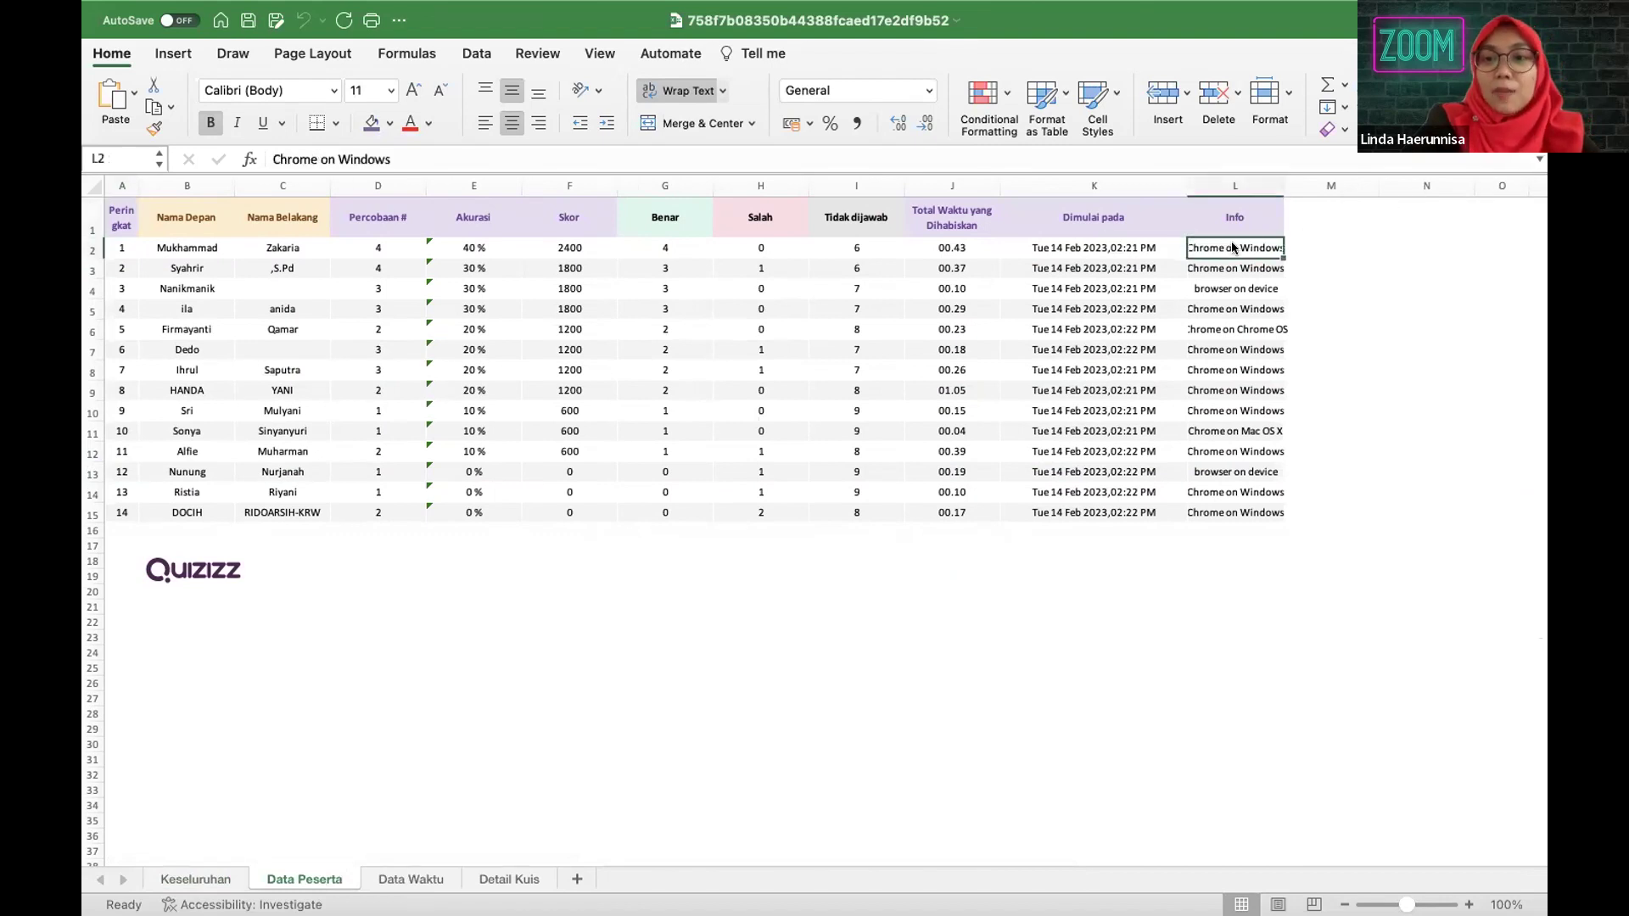
key("Down")
key("Down")
key("Down")
key("Down")
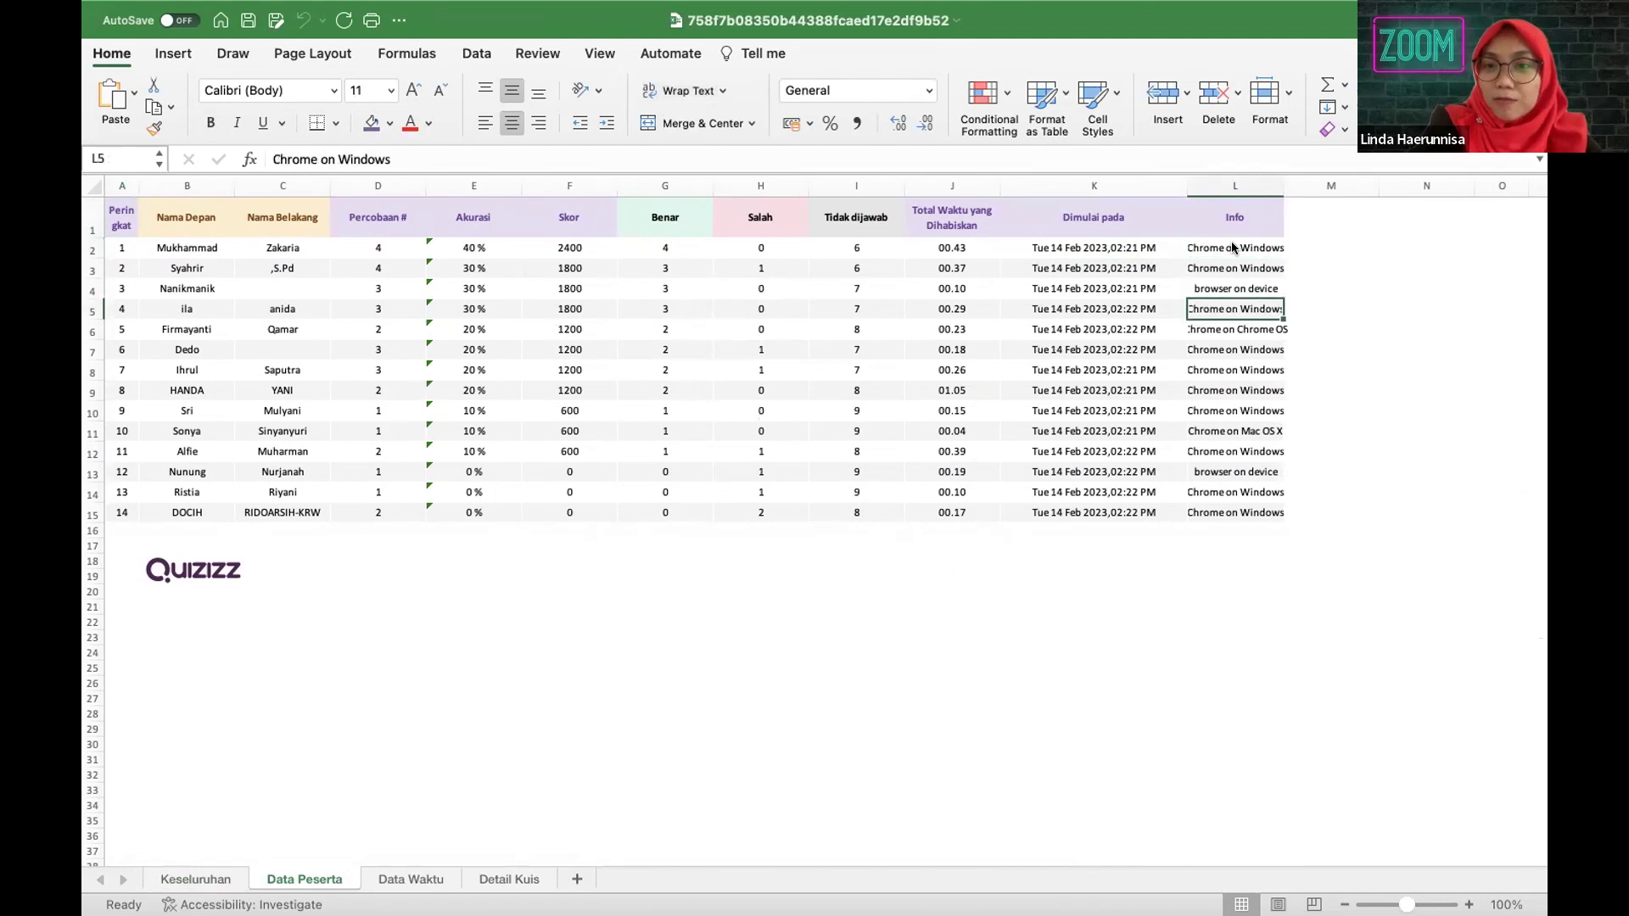
key("Down")
key("Down")
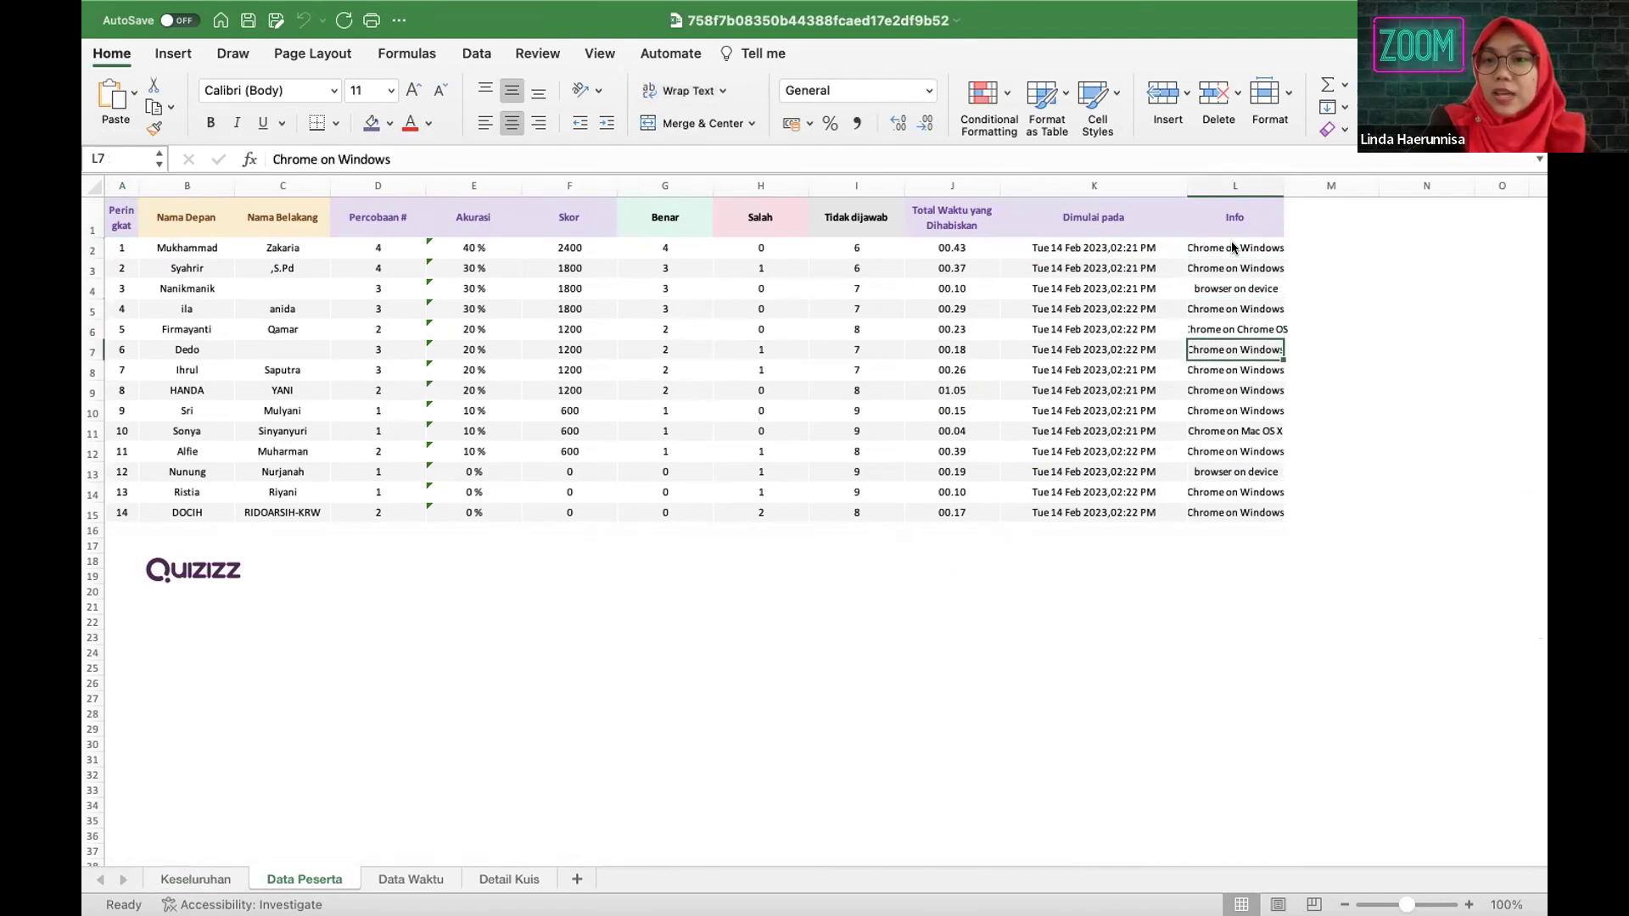
key("Down")
key("Down")
key("Down")
key("Down")
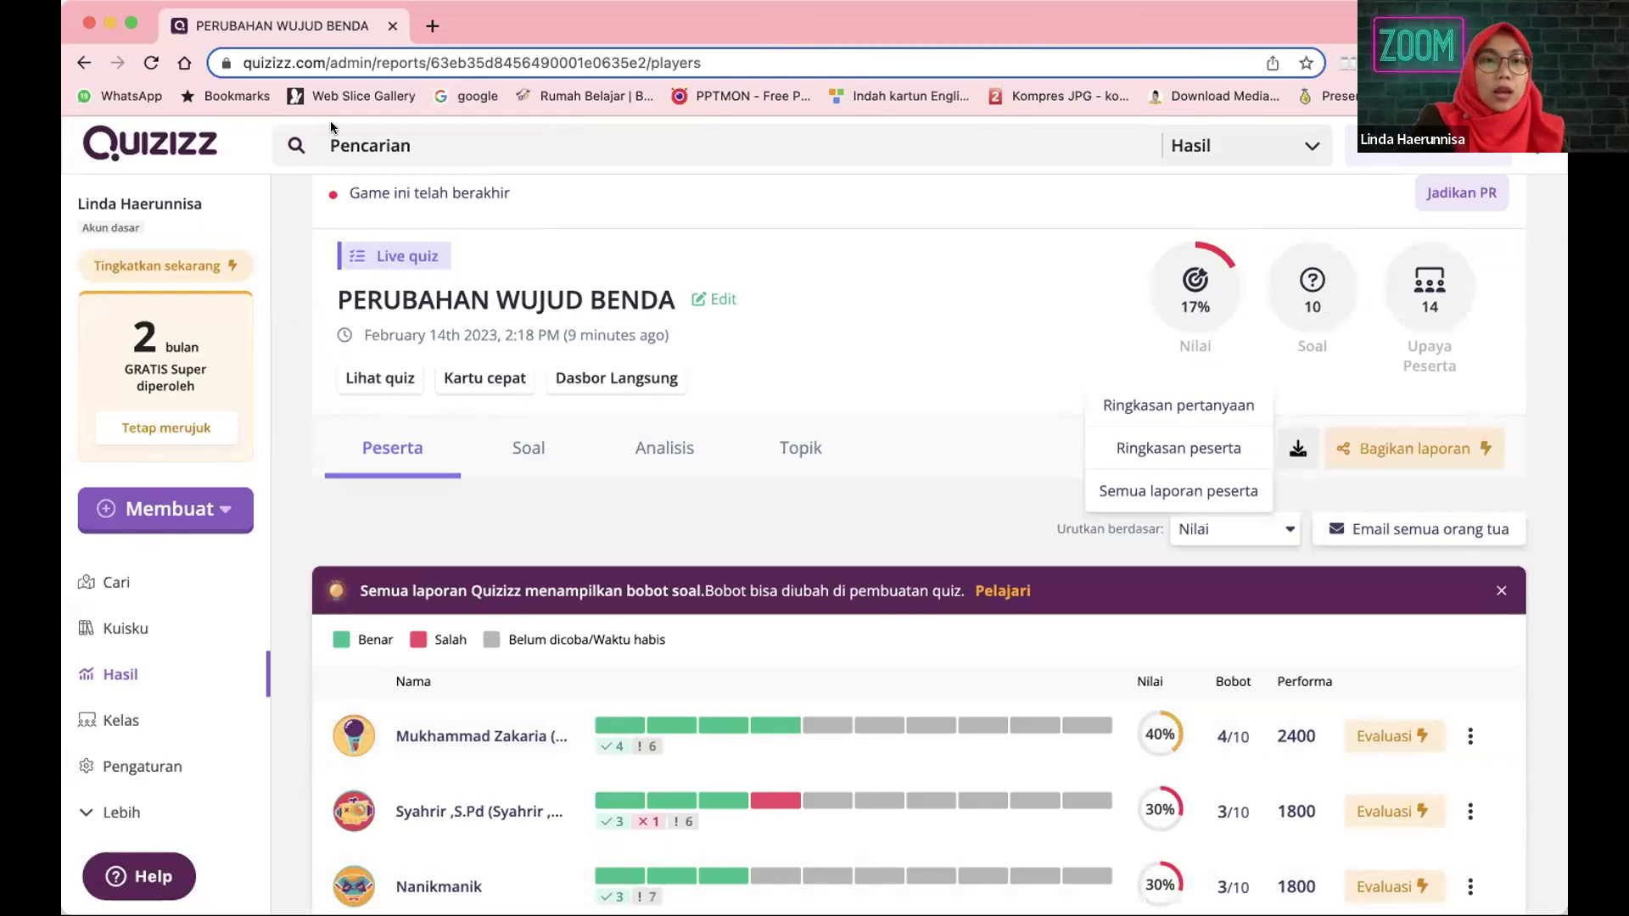
left_click(106, 23)
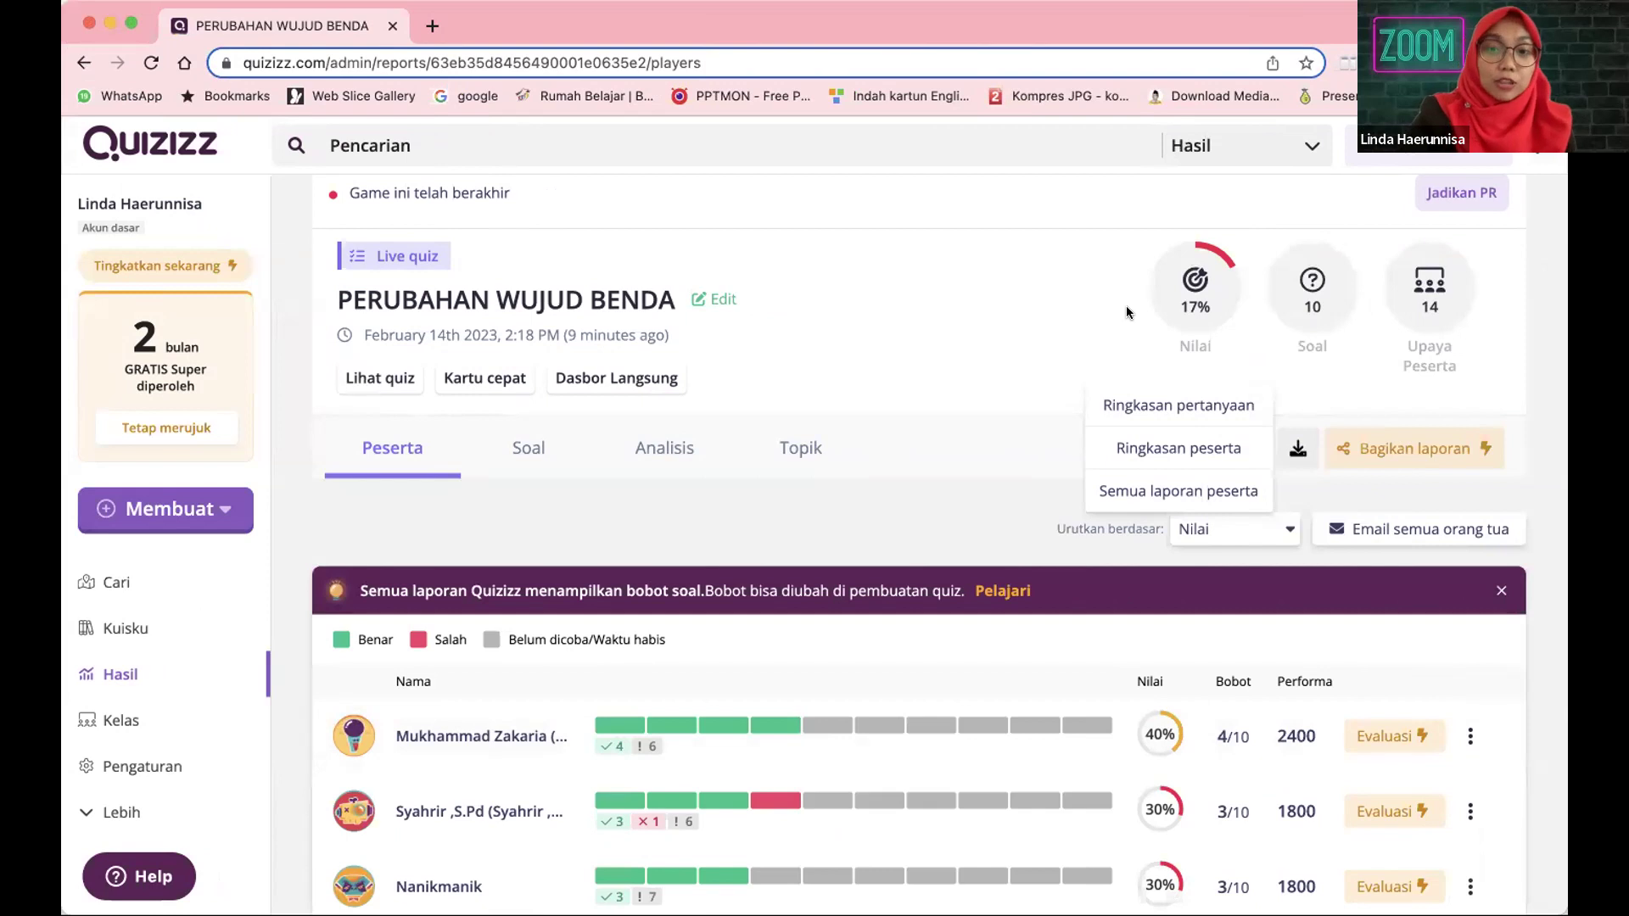
left_click(106, 24)
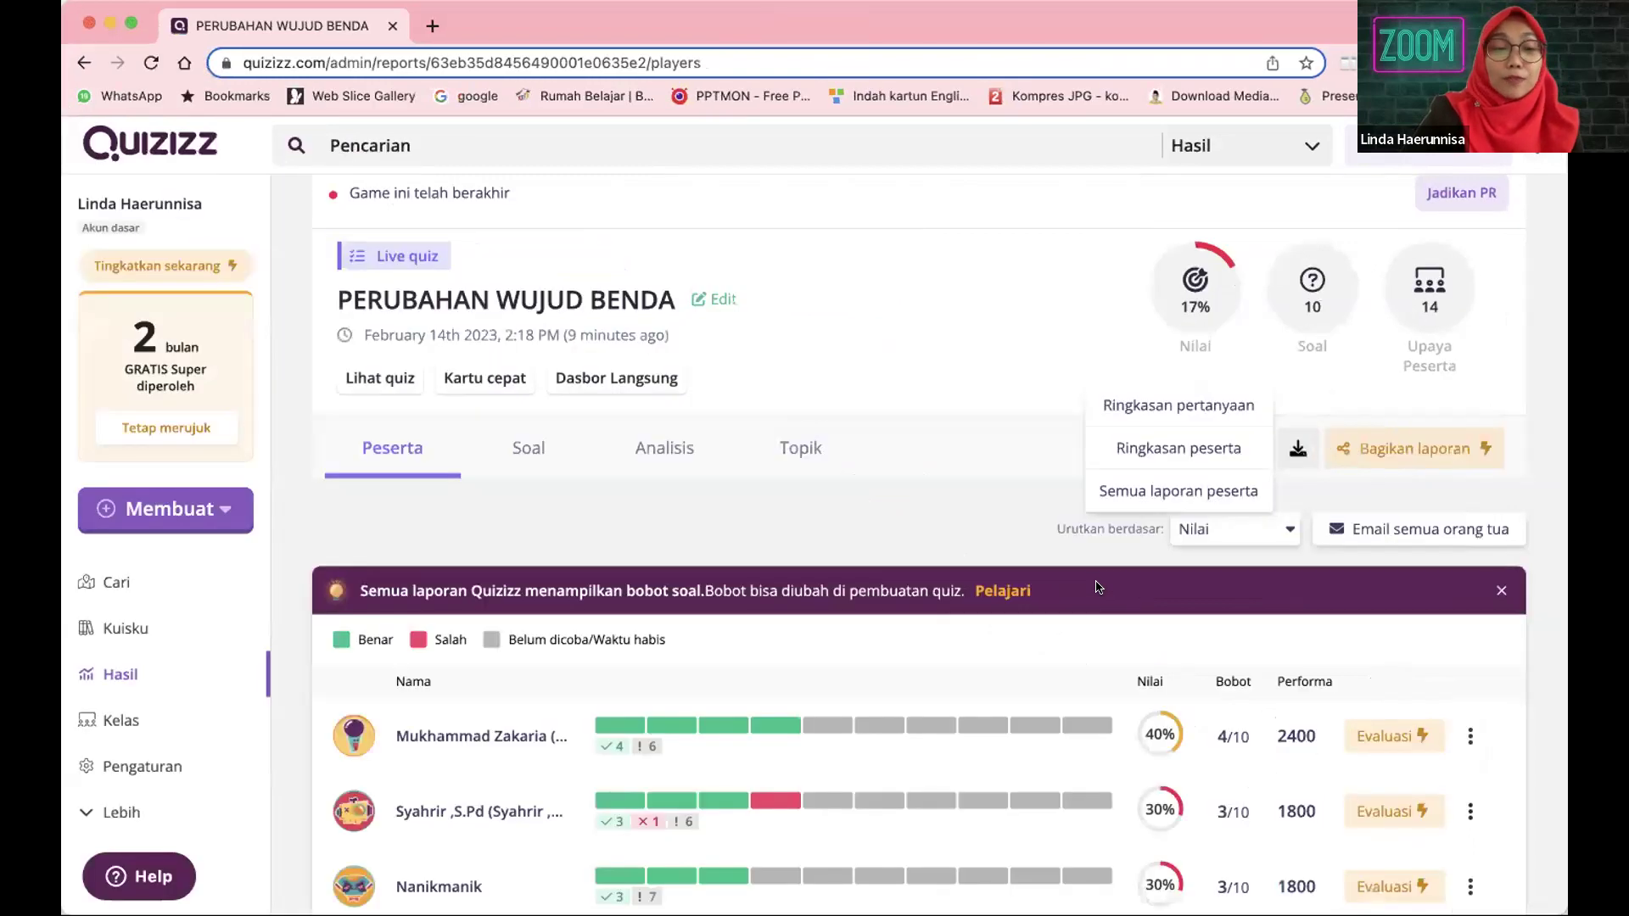
- Open the PERUBAHAN WUJUD BENDA quiz from the Kuisku library and open its trial play (Uji coba)
left_click(109, 629)
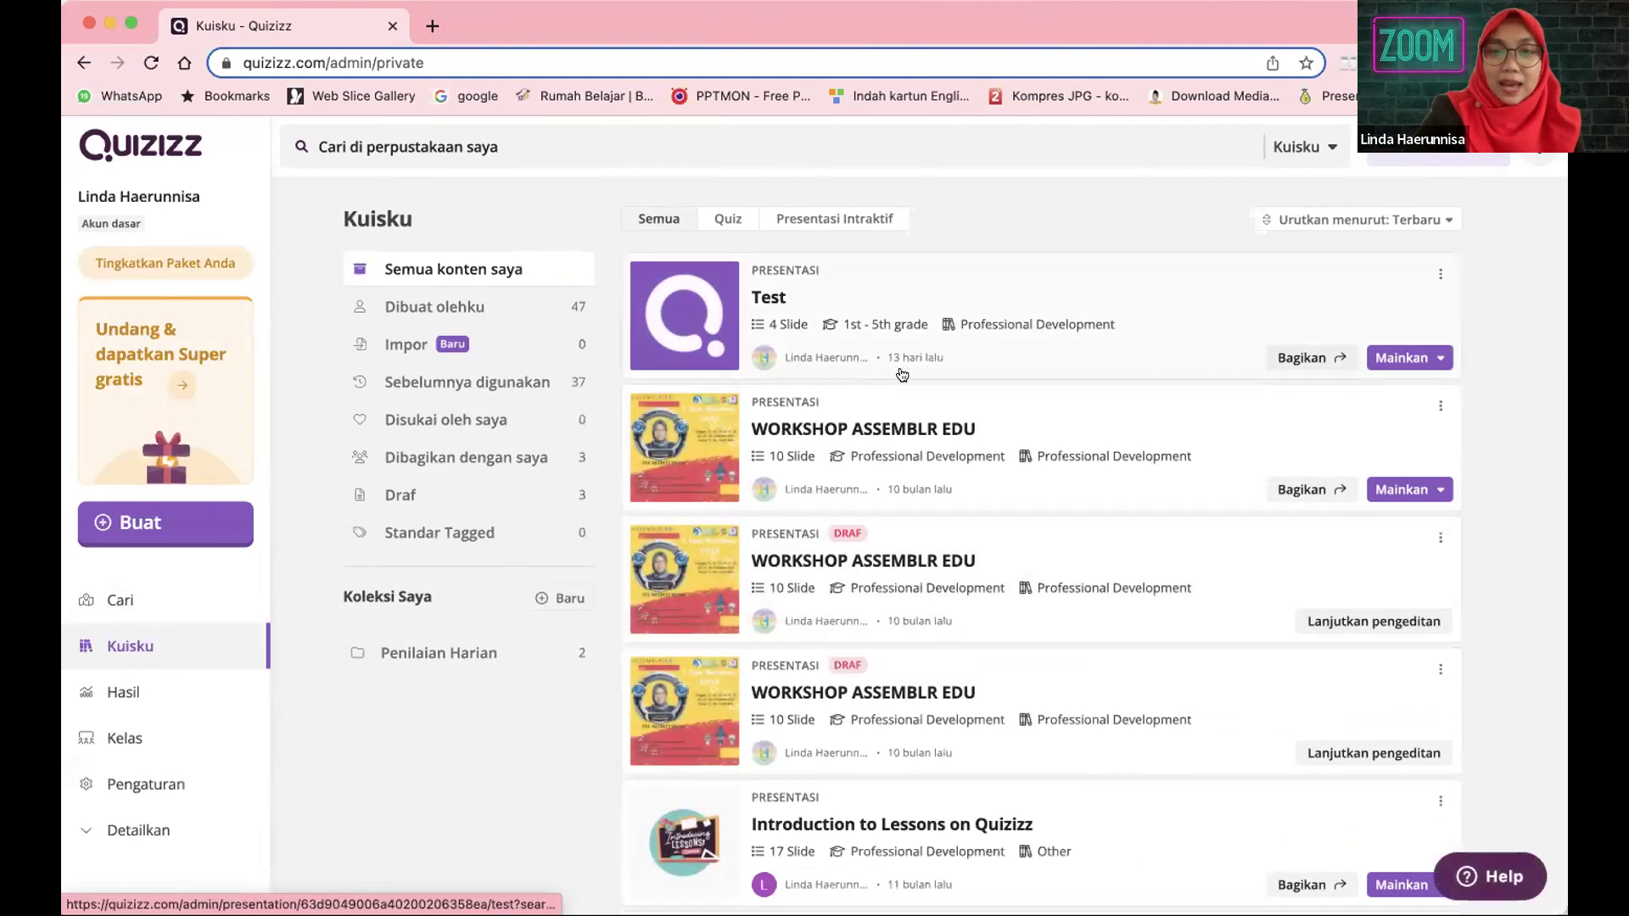
scroll(851, 505, "down", 7)
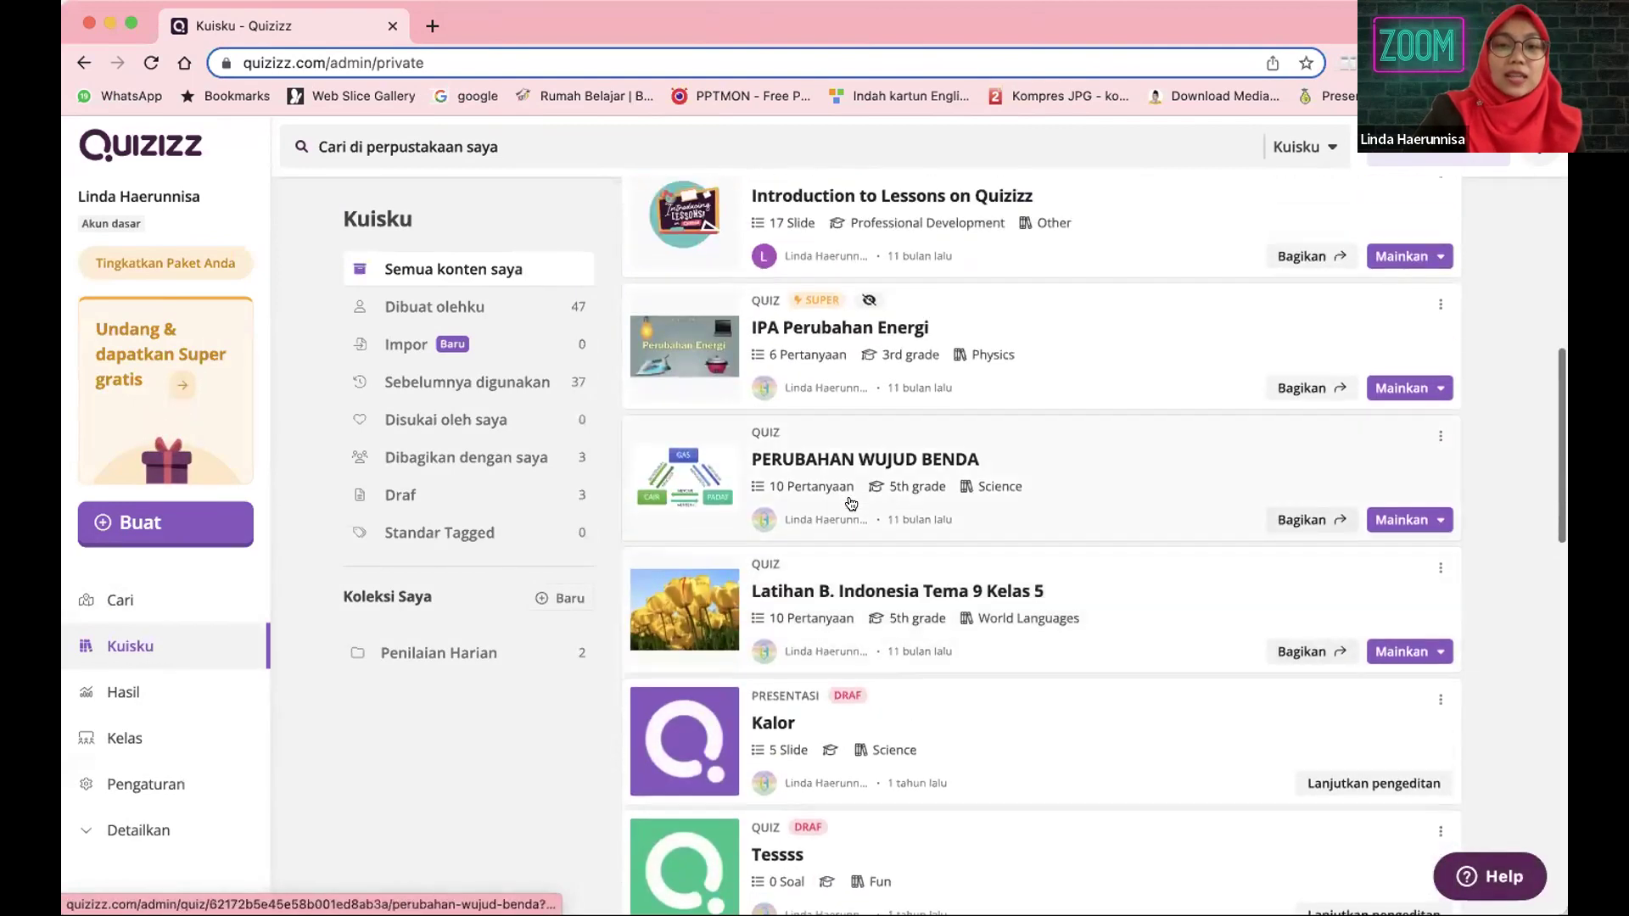
left_click(848, 488)
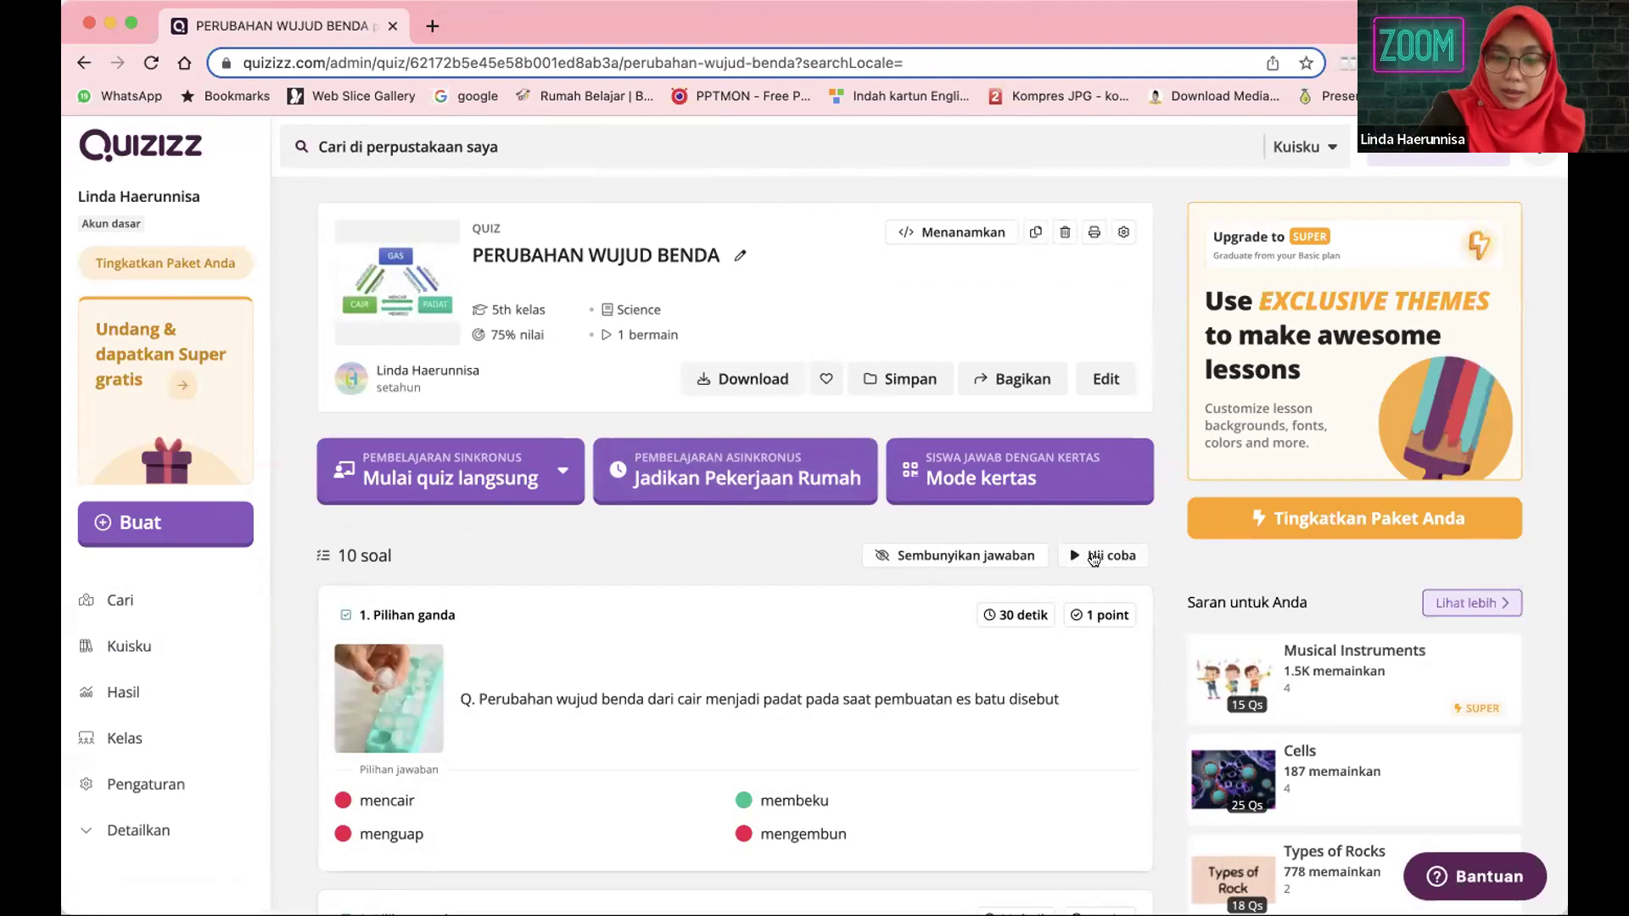
left_click(1094, 557)
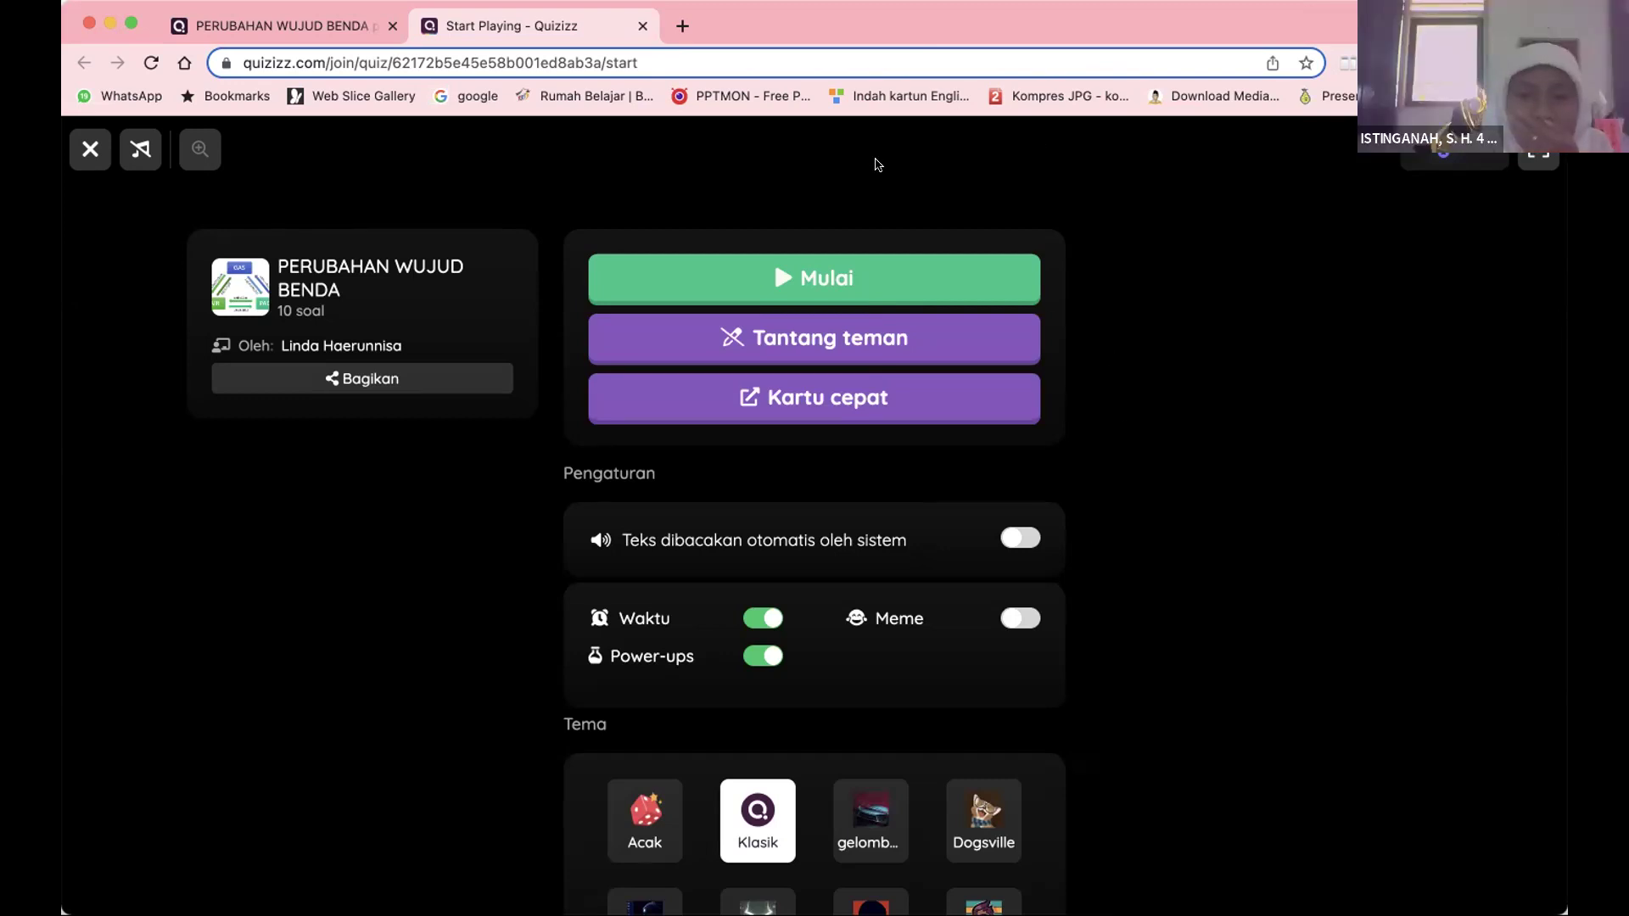
- Look over the trial game's settings and themes, and start it with the Klasik theme, Waktu and Power-ups on
scroll(1187, 584, "down", 2)
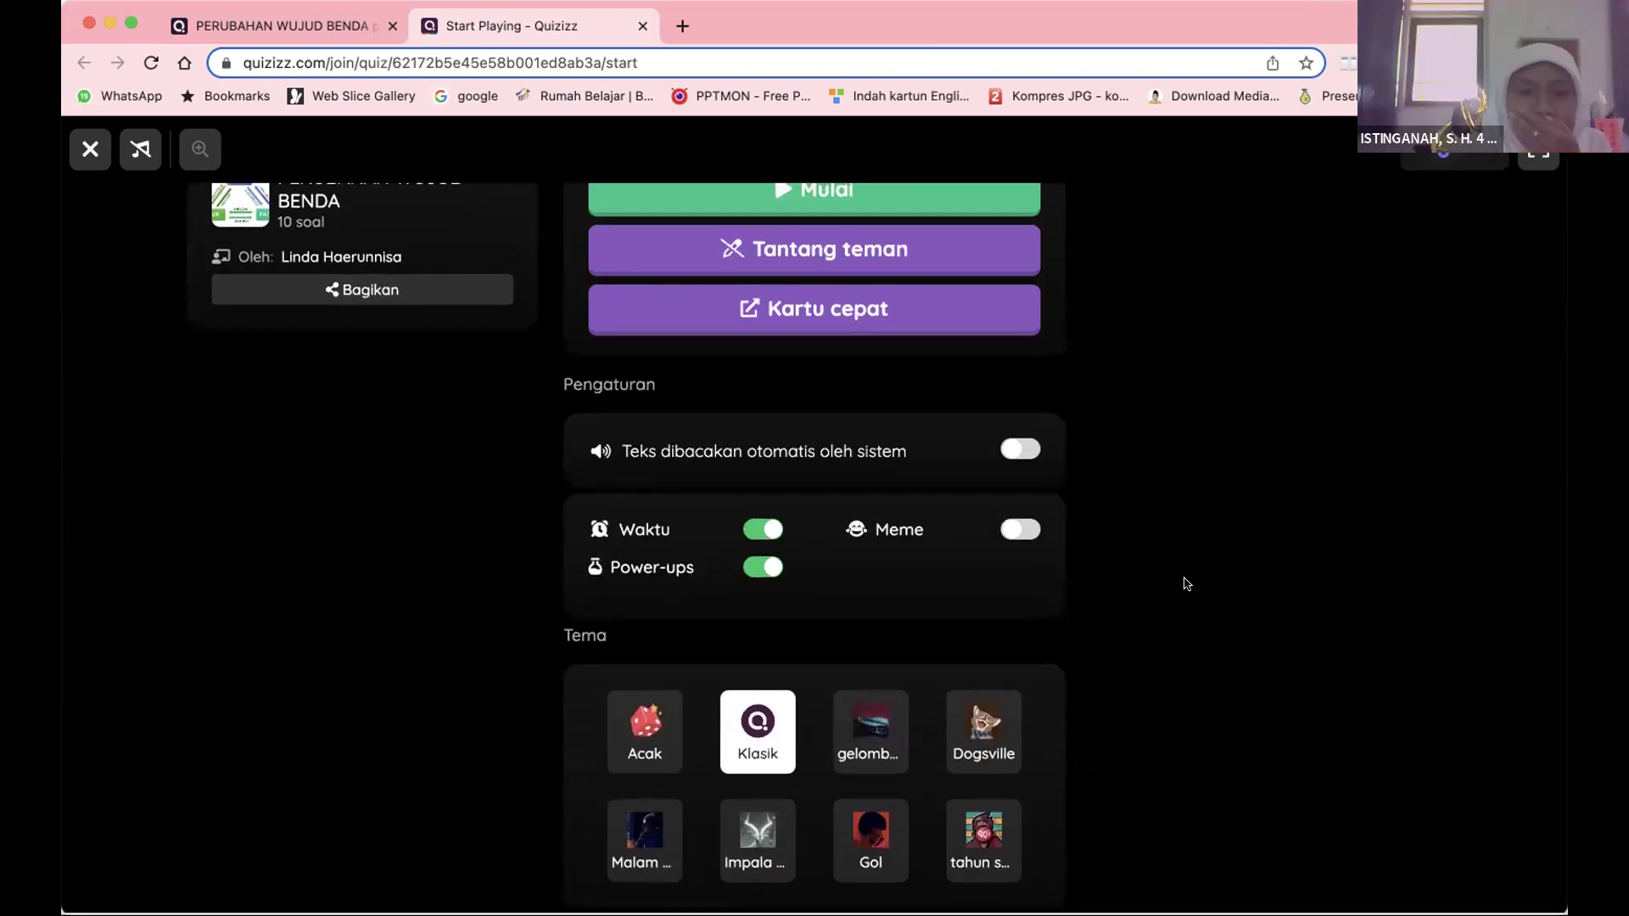
scroll(1186, 583, "up", 2)
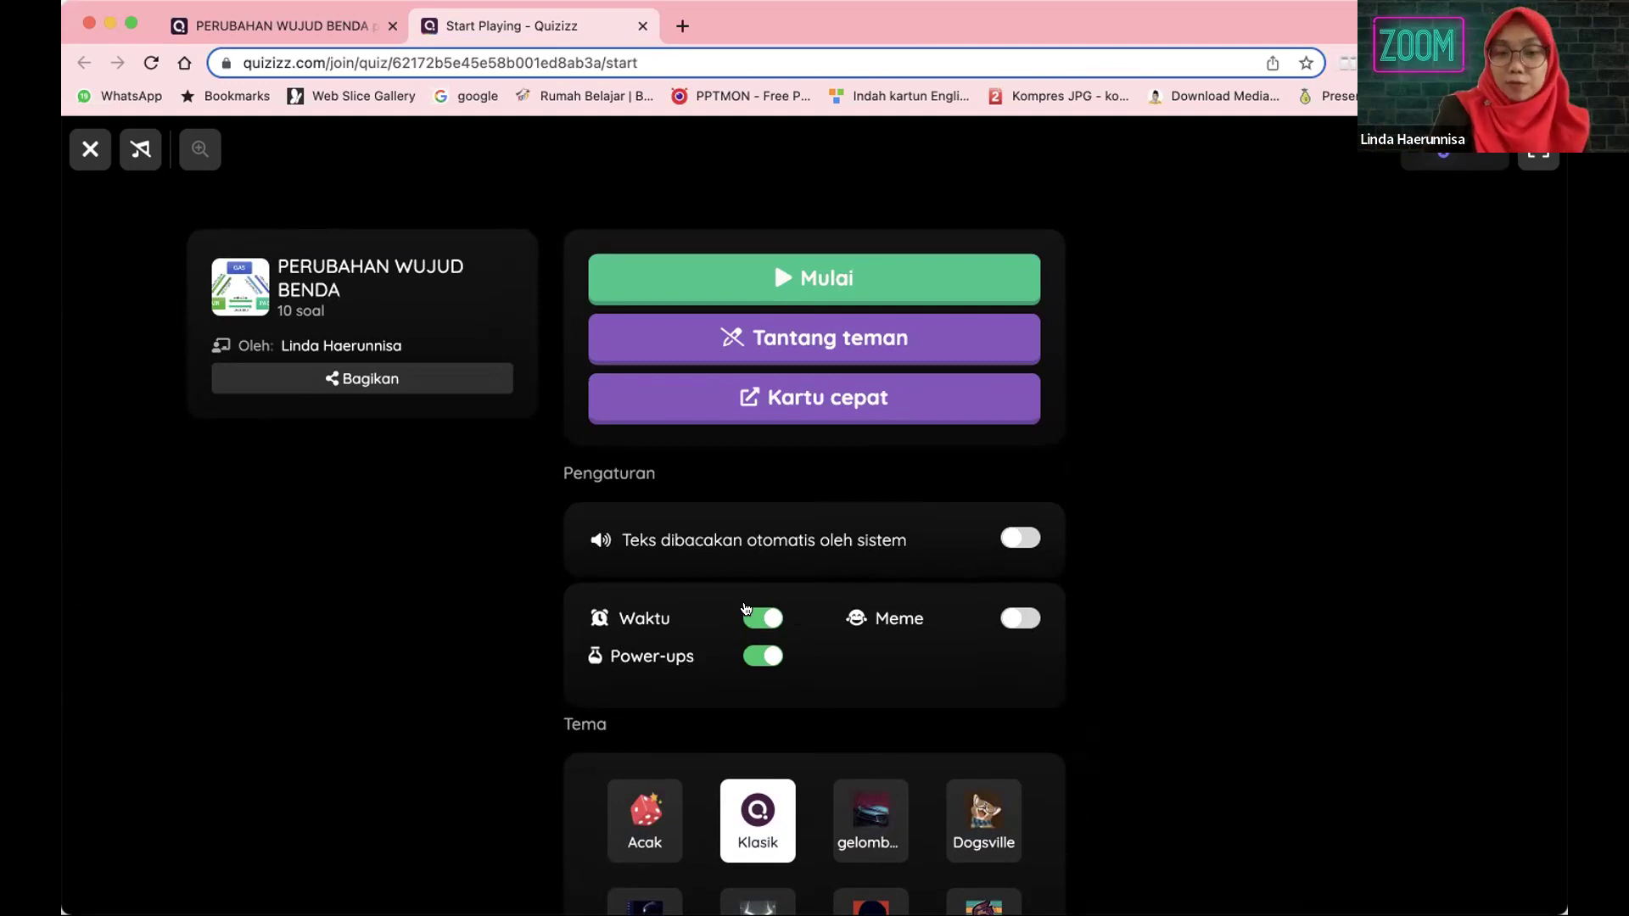
scroll(729, 636, "down", 2)
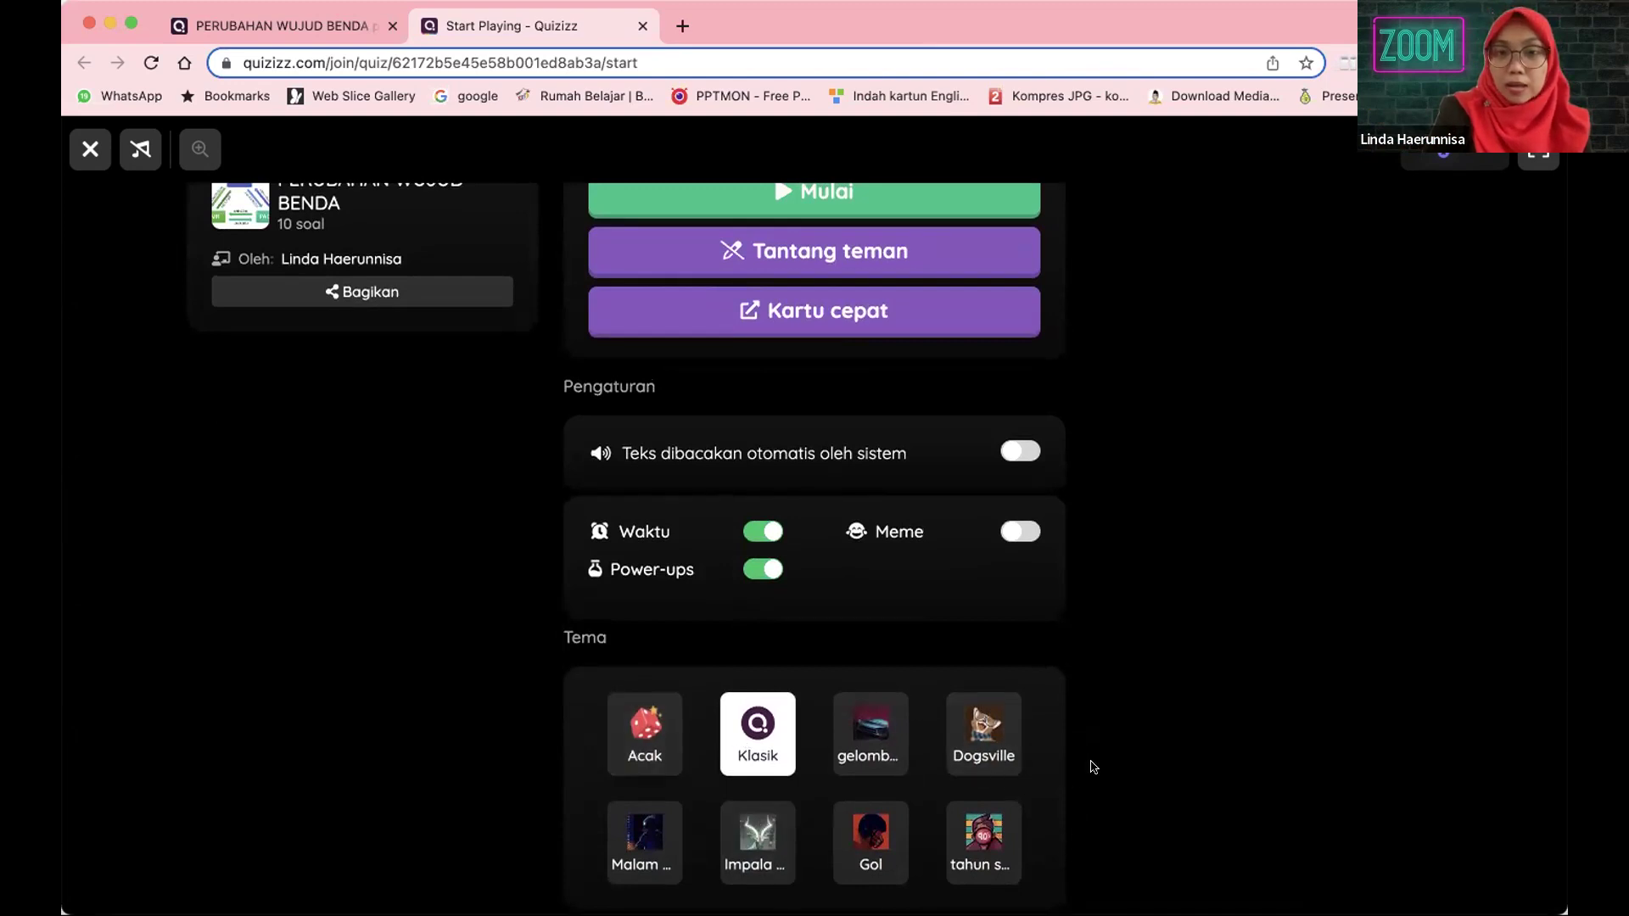
scroll(1093, 767, "up", 2)
left_click(867, 276)
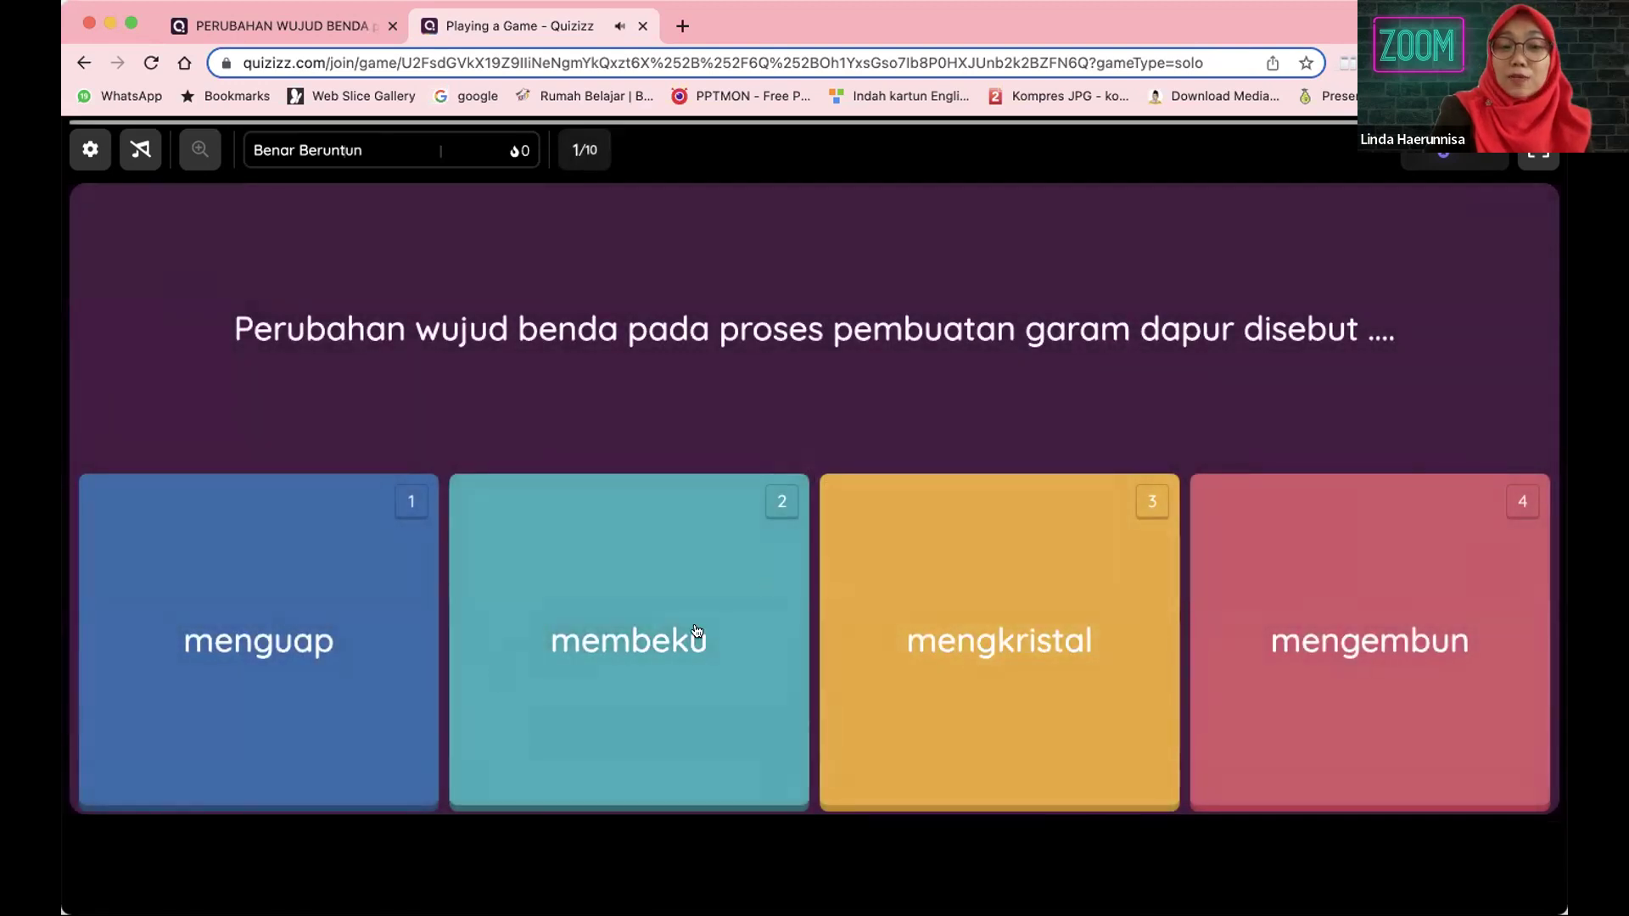
- Answer the trial game's first question with membeku, pass the power-up and ranking screens, and answer the second question with mengembun
left_click(683, 635)
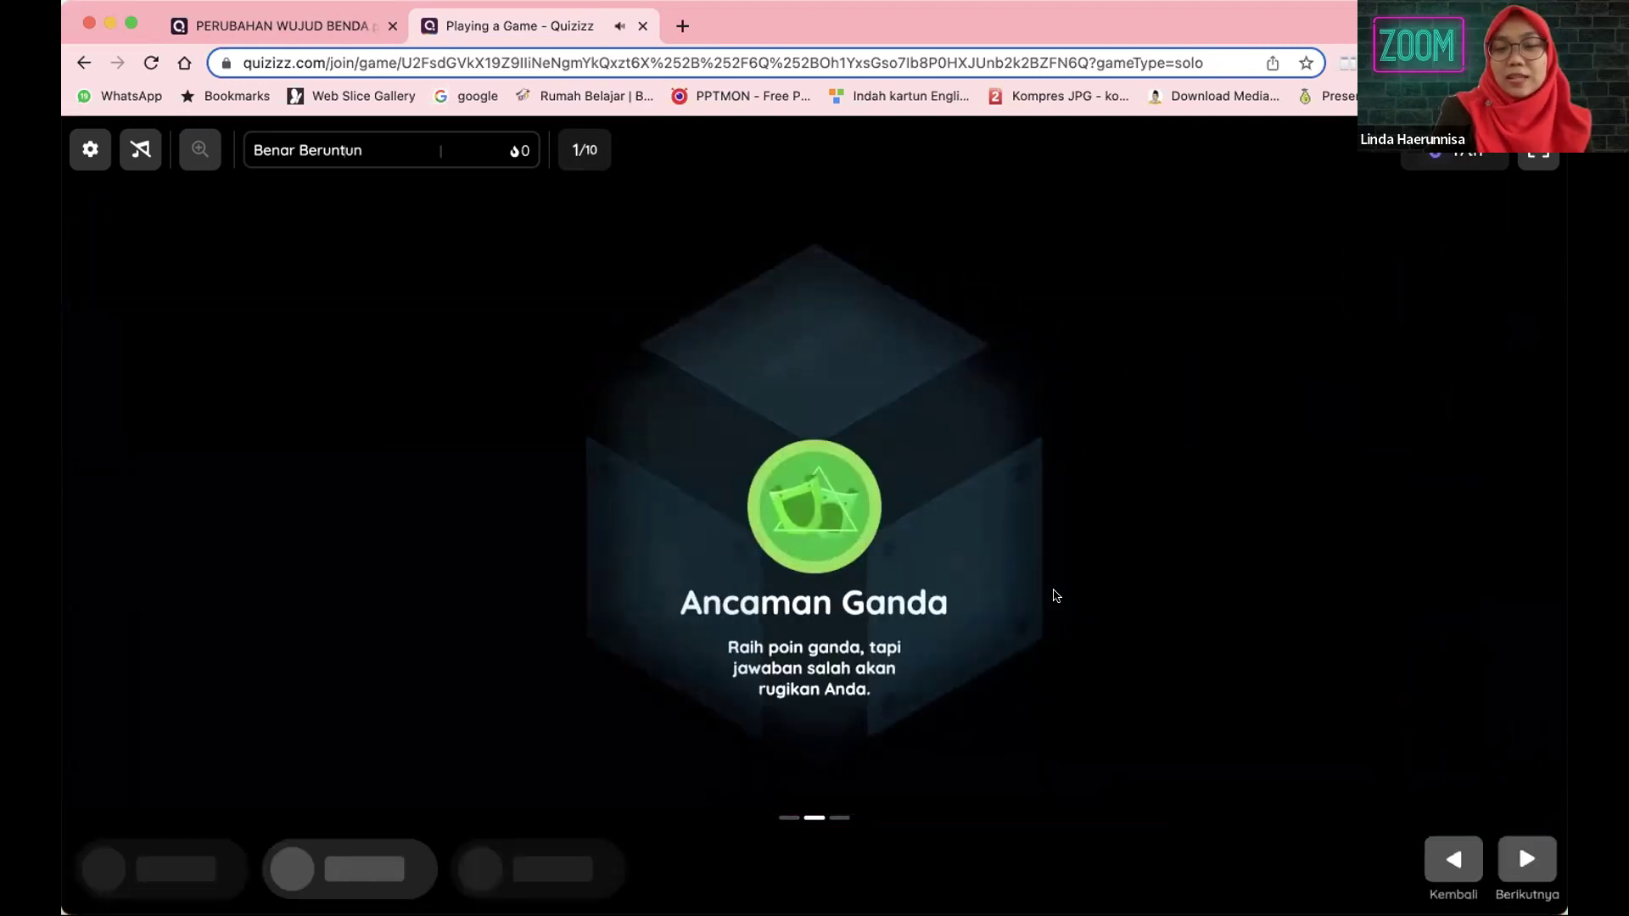
left_click(1524, 866)
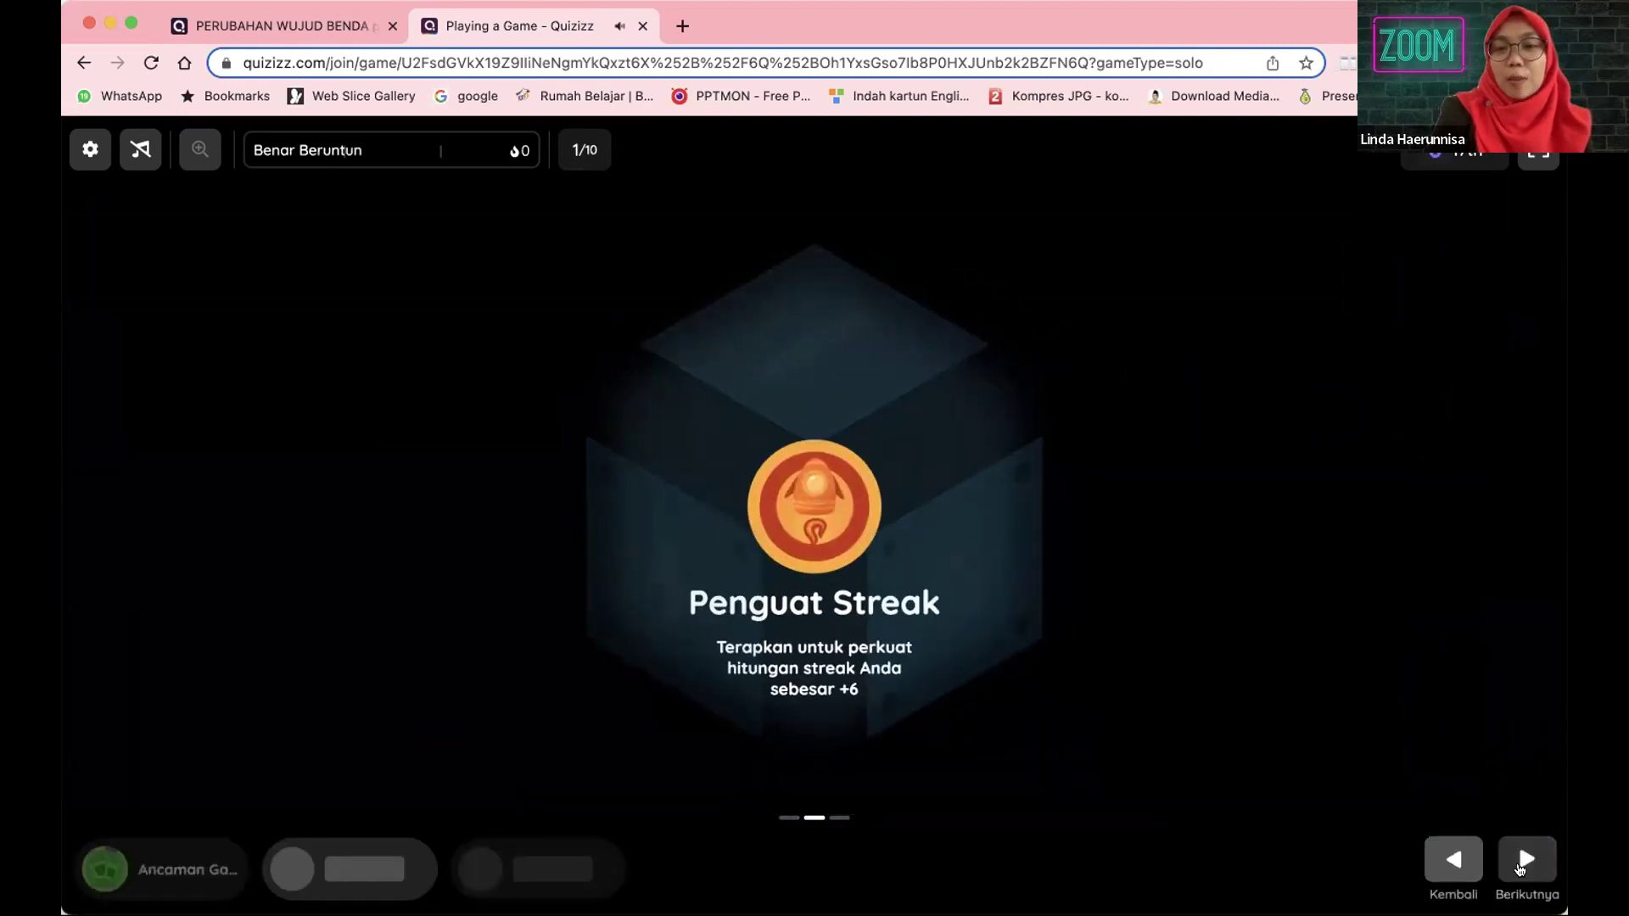
left_click(1520, 865)
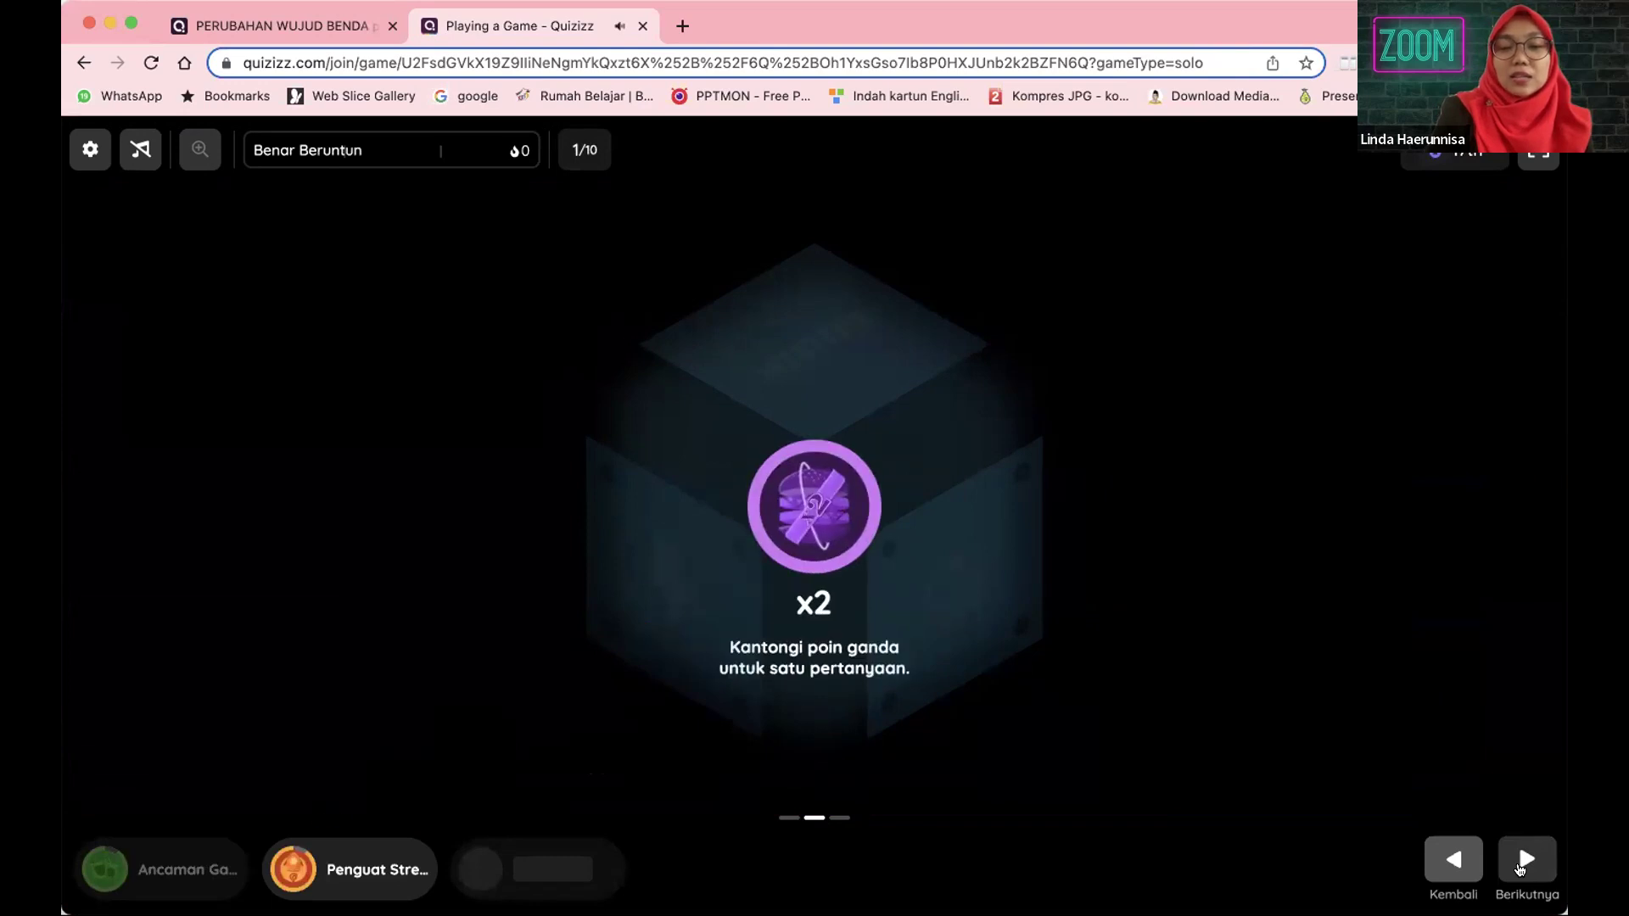
left_click(1520, 866)
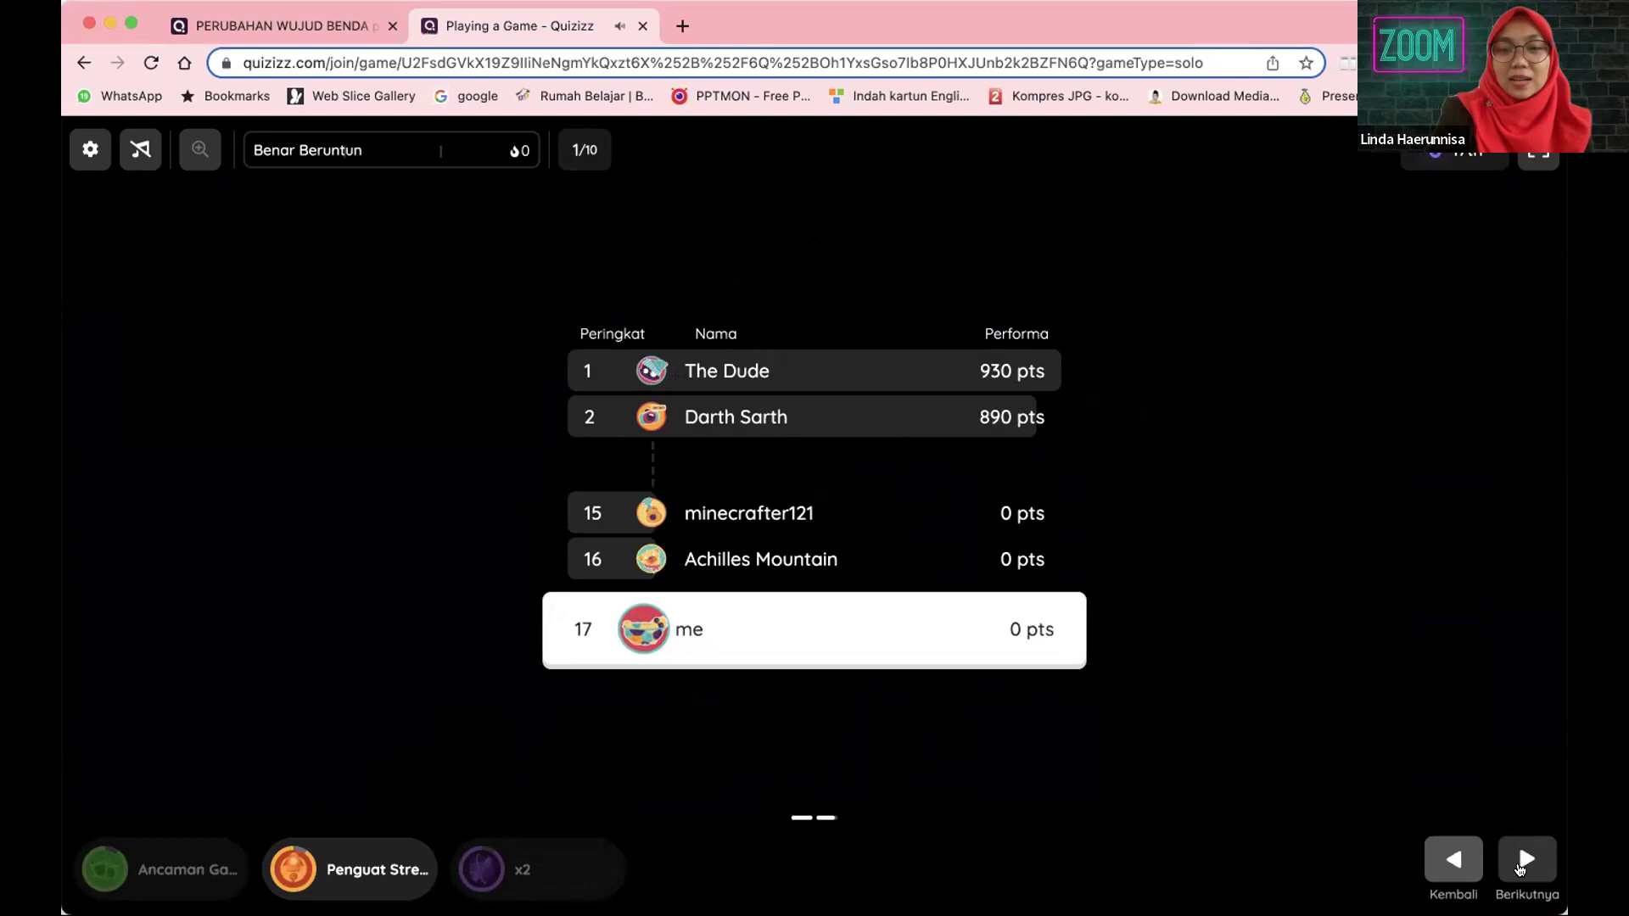
left_click(1520, 866)
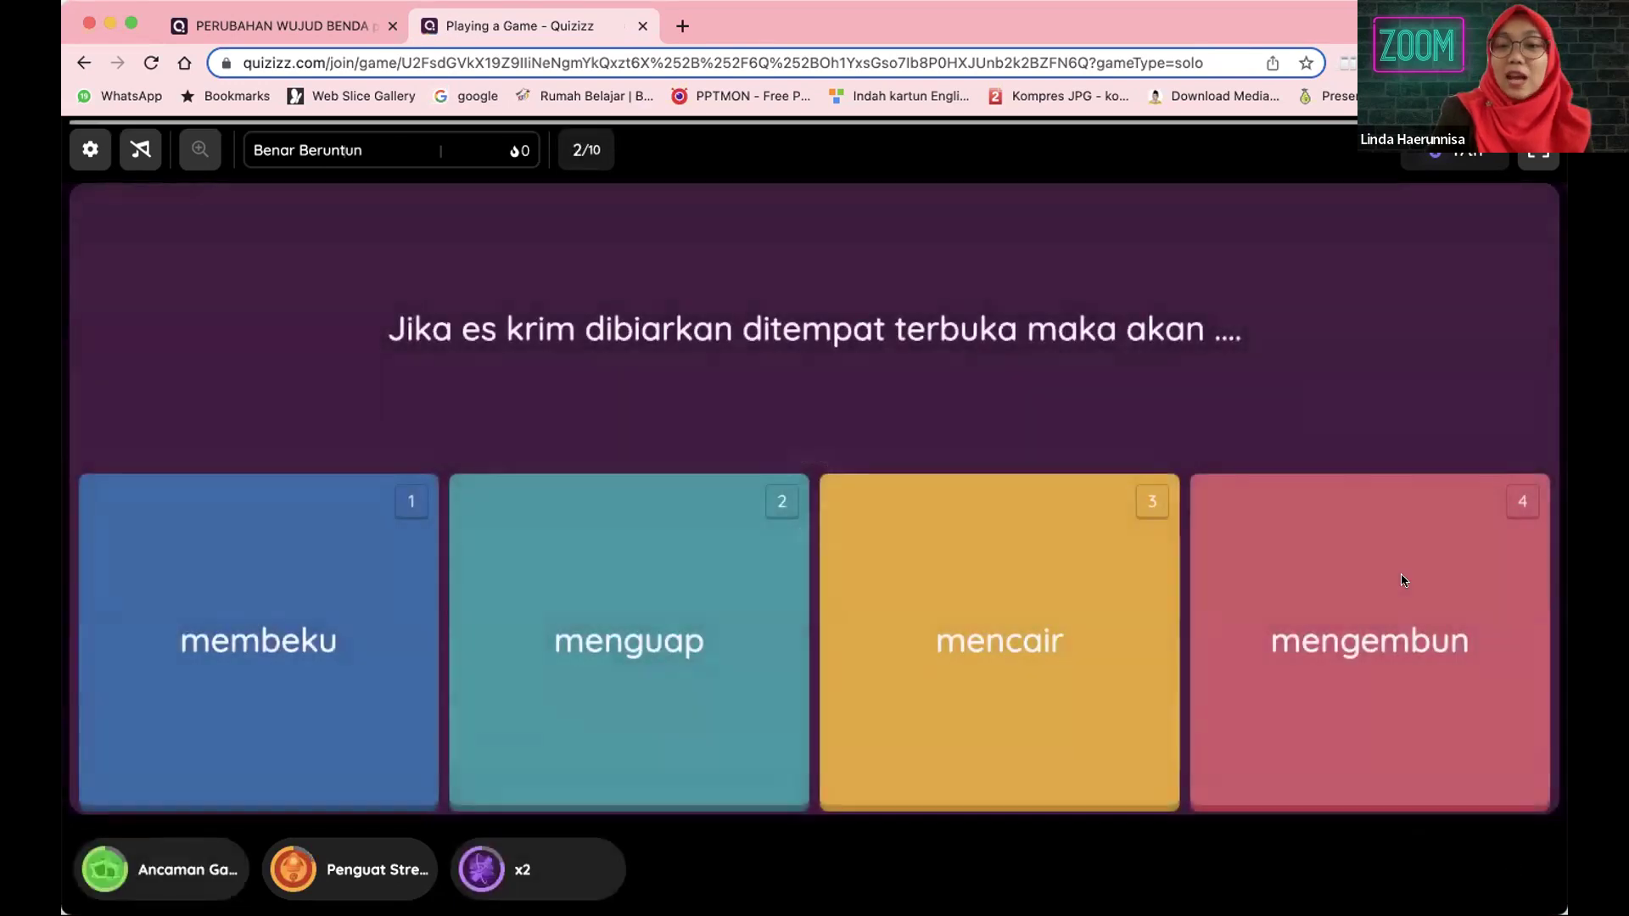
left_click(1401, 575)
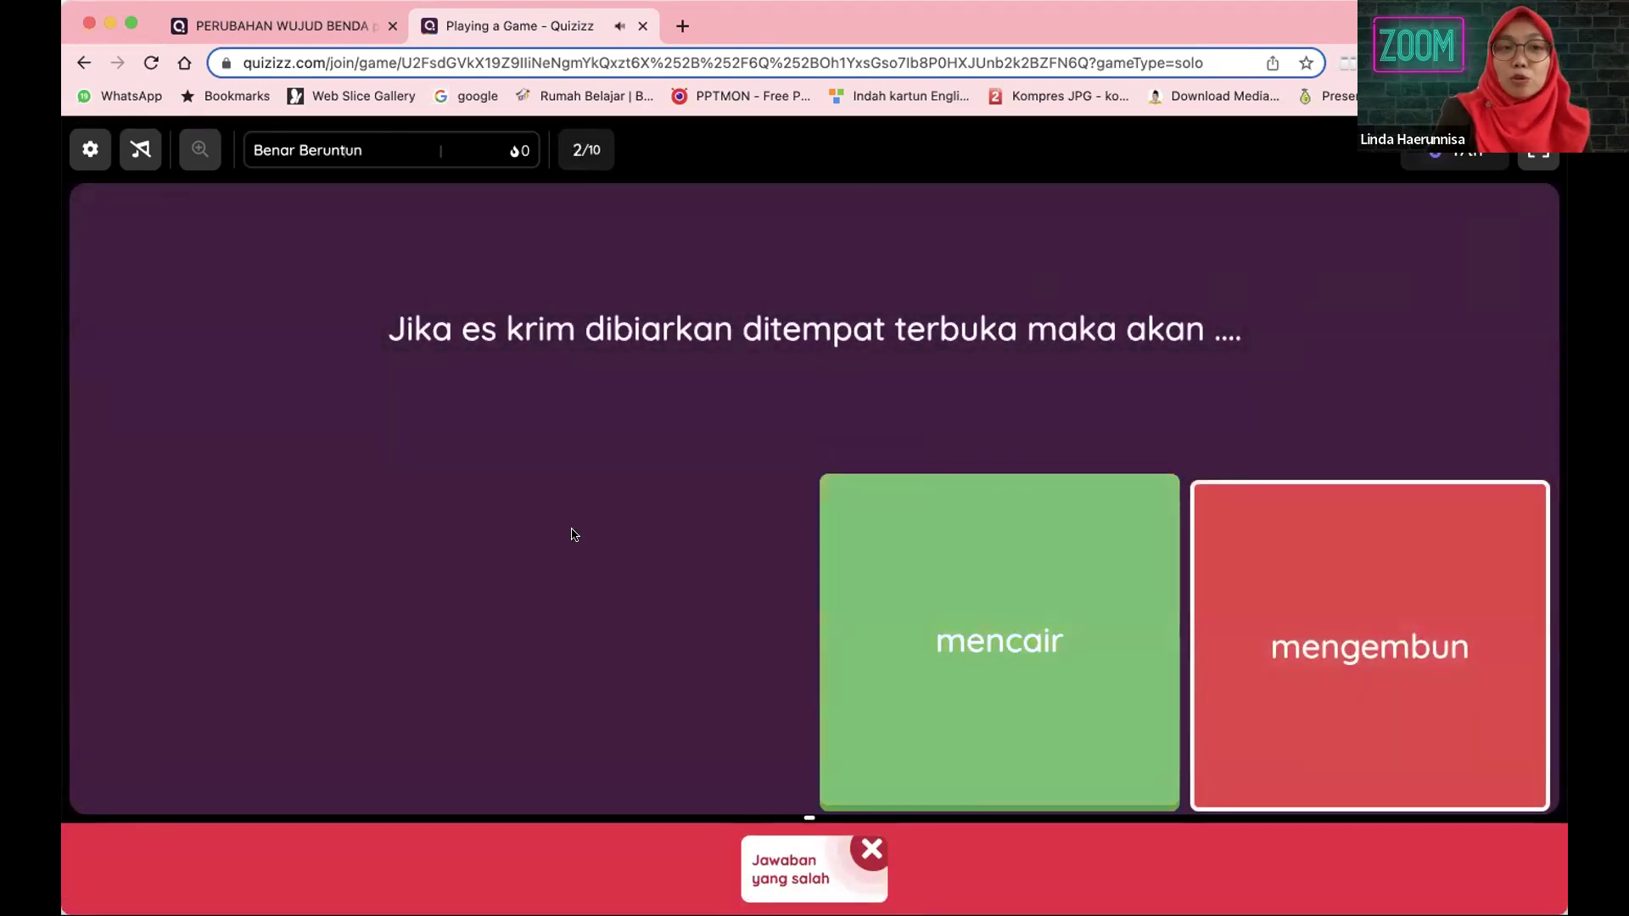
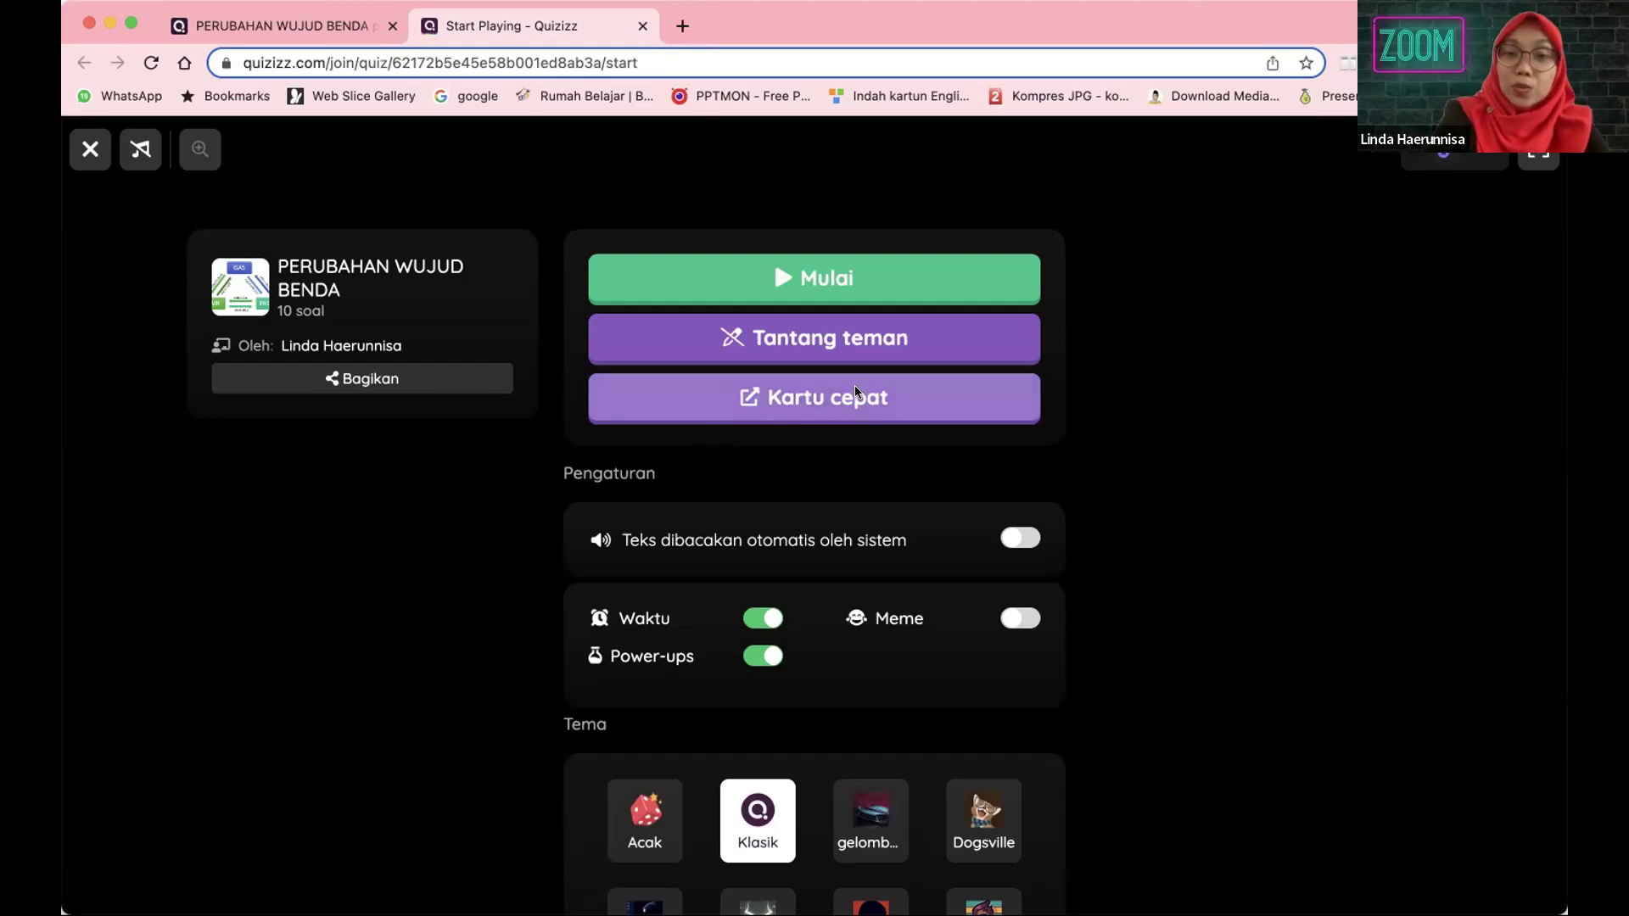
- Start the quiz's flashcards (Kartu cepat), flip the first card, go on to the second card and flip it too
left_click(761, 396)
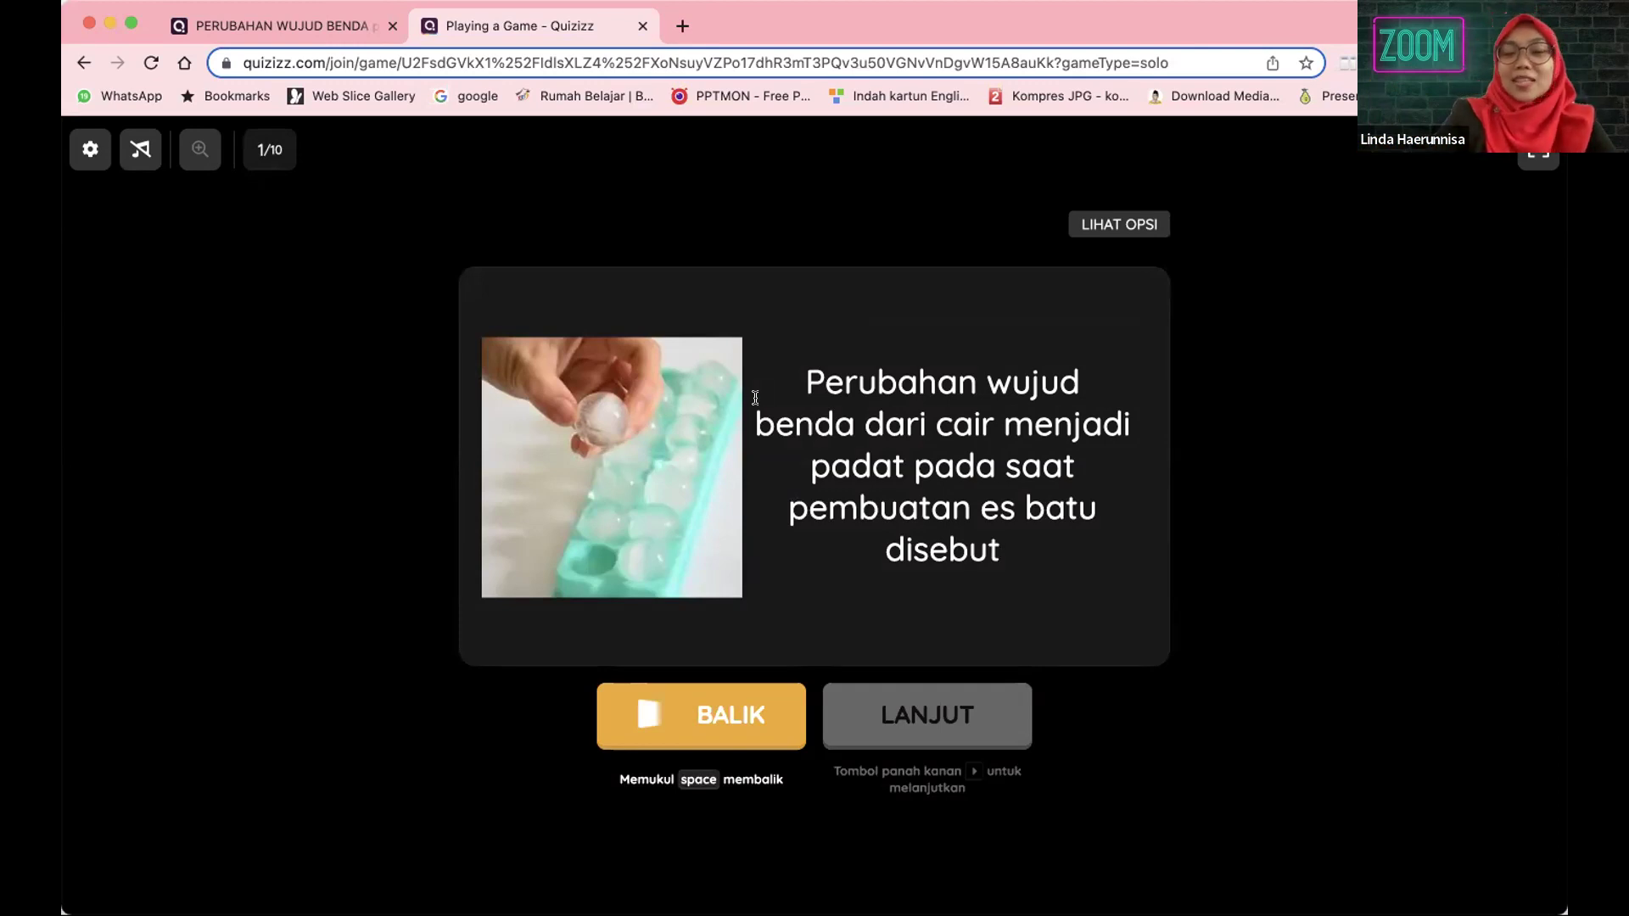
left_click(711, 723)
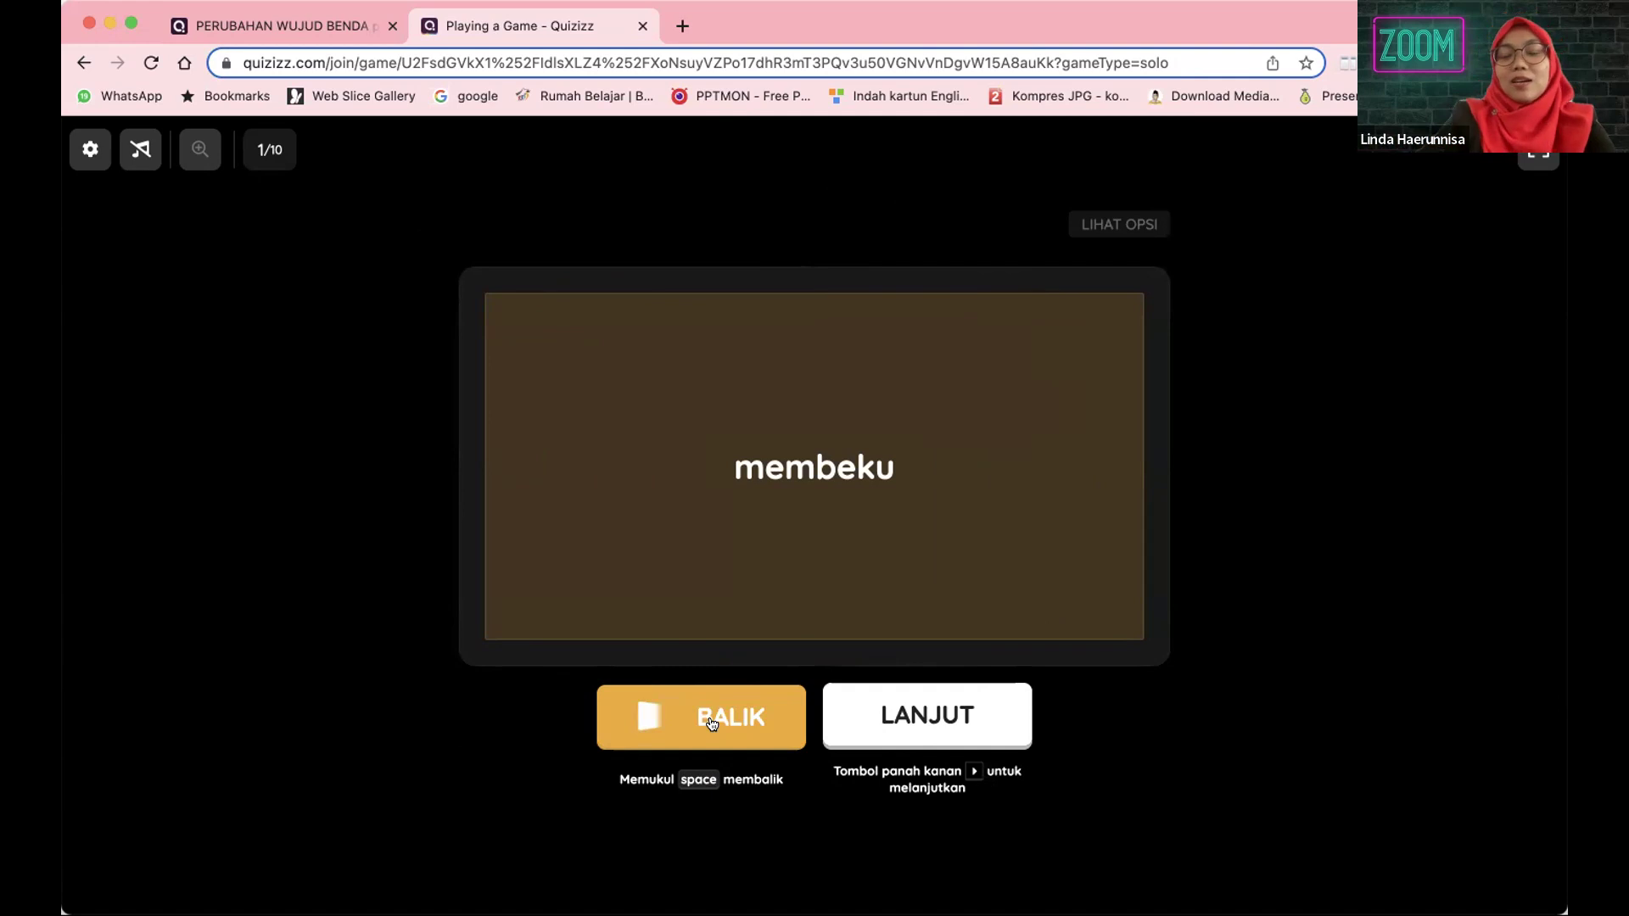
left_click(860, 724)
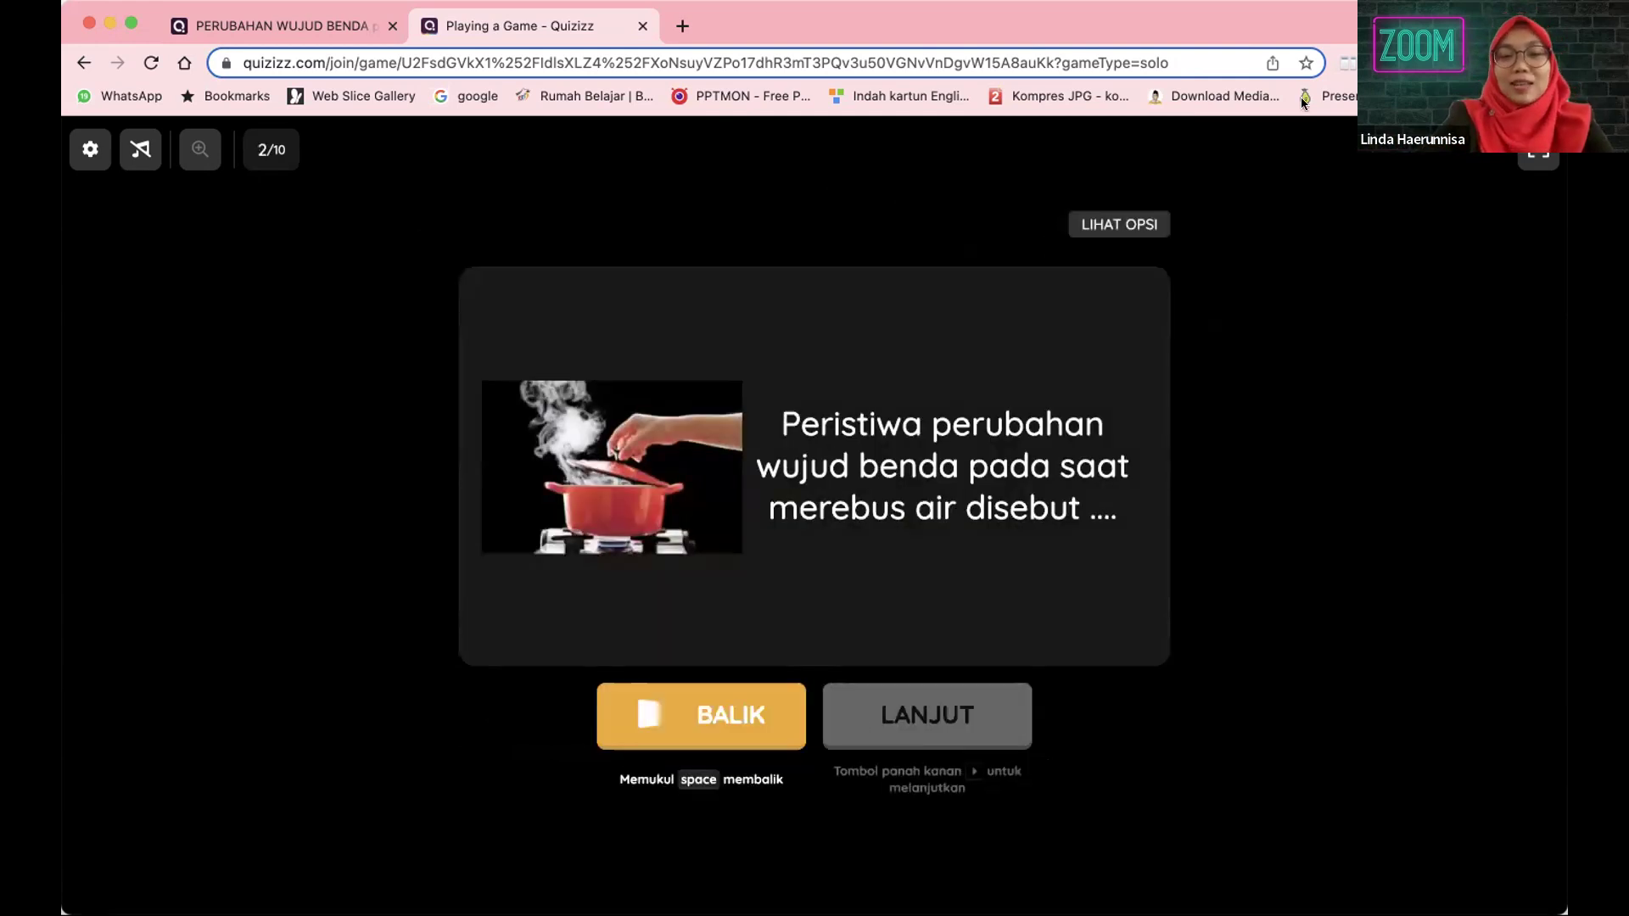
left_click(746, 724)
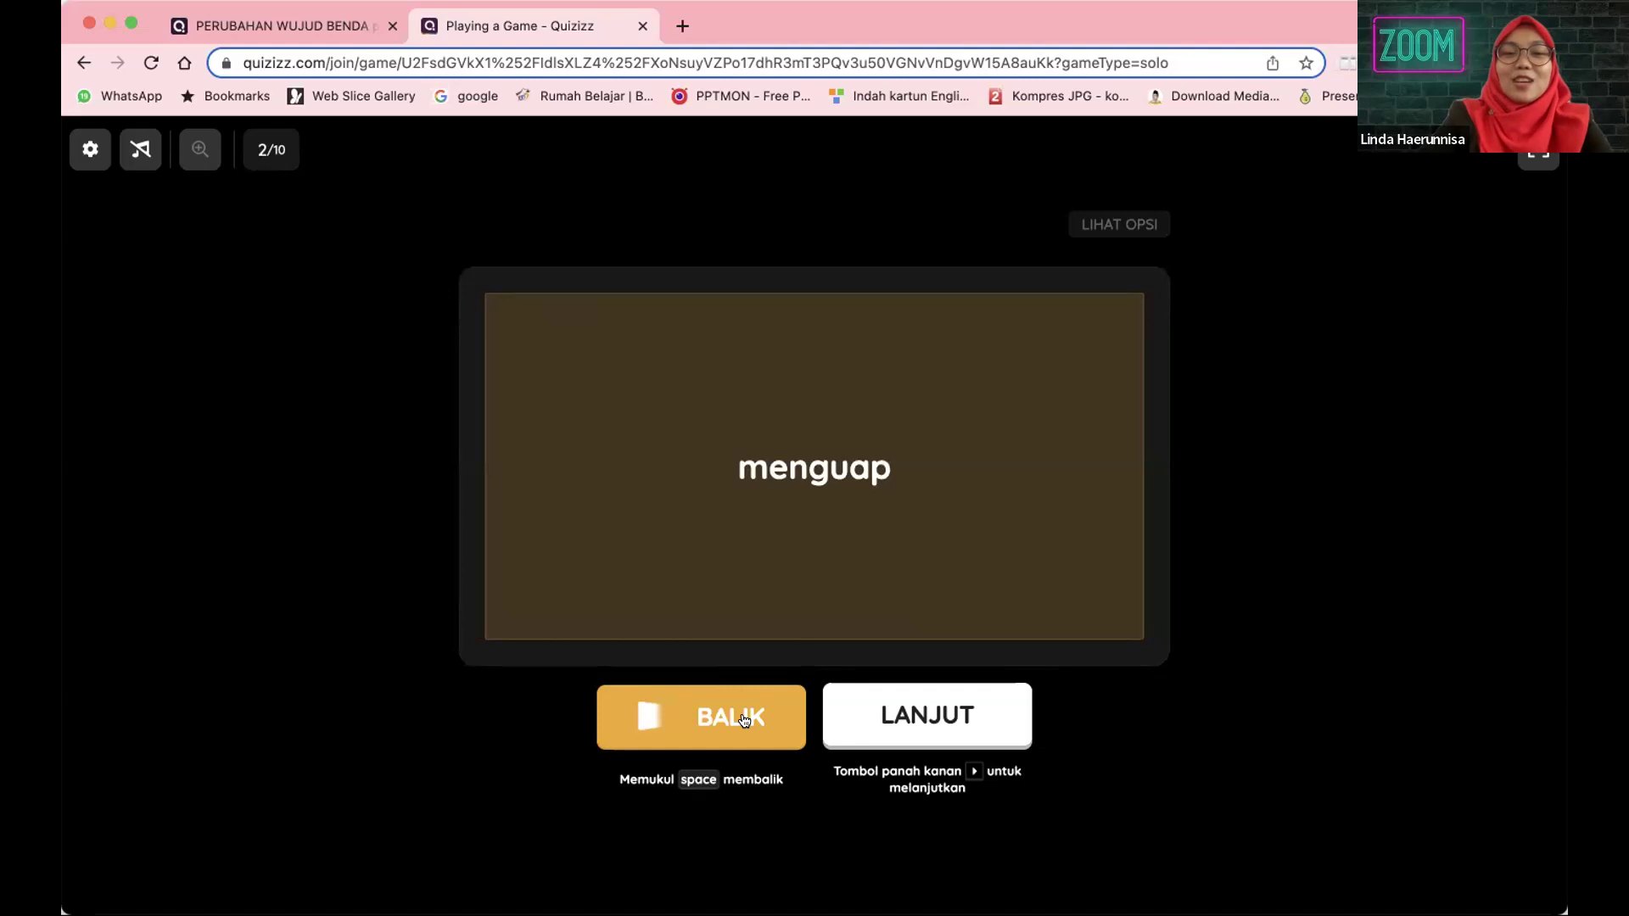
- Save and exit the flashcard session, and close its browser tab
left_click(108, 25)
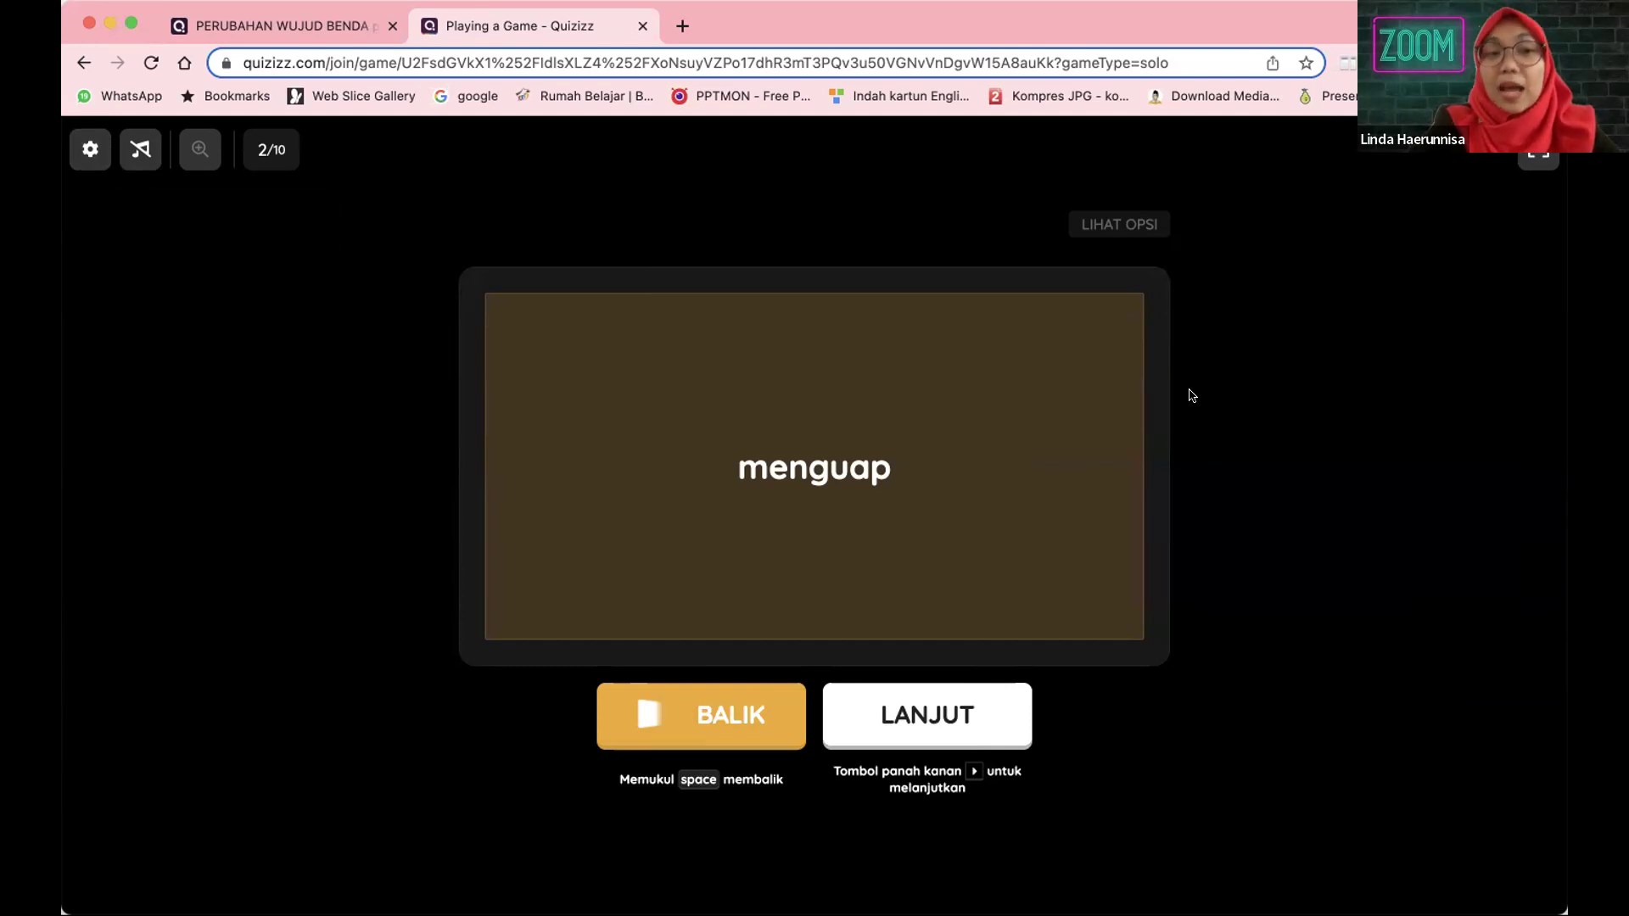
left_click(80, 149)
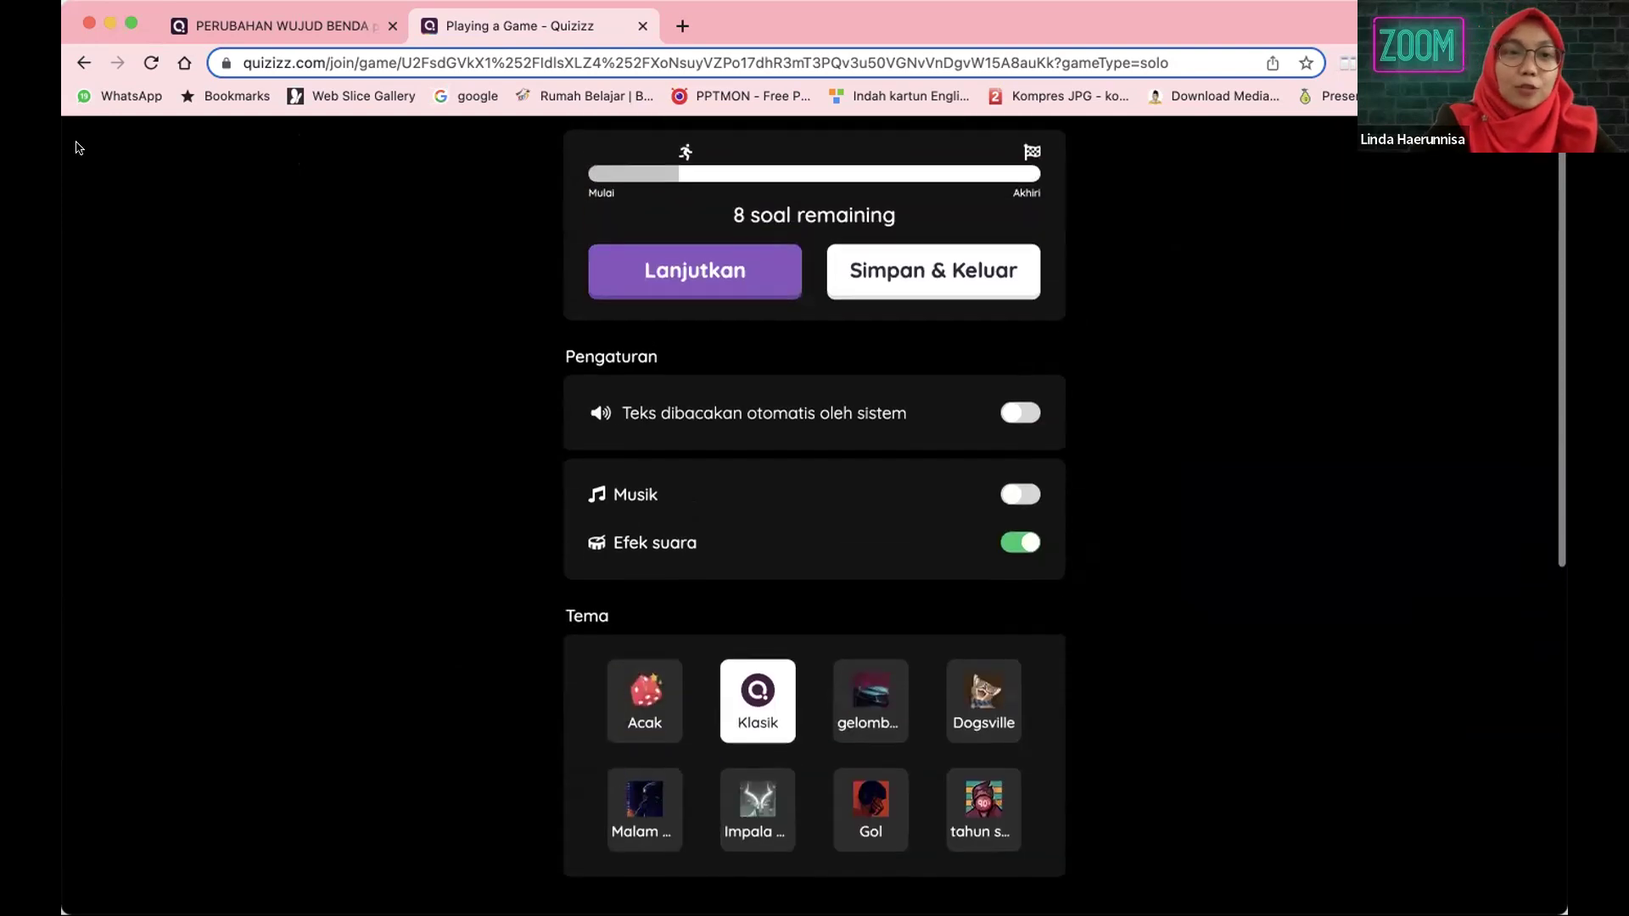
left_click(899, 289)
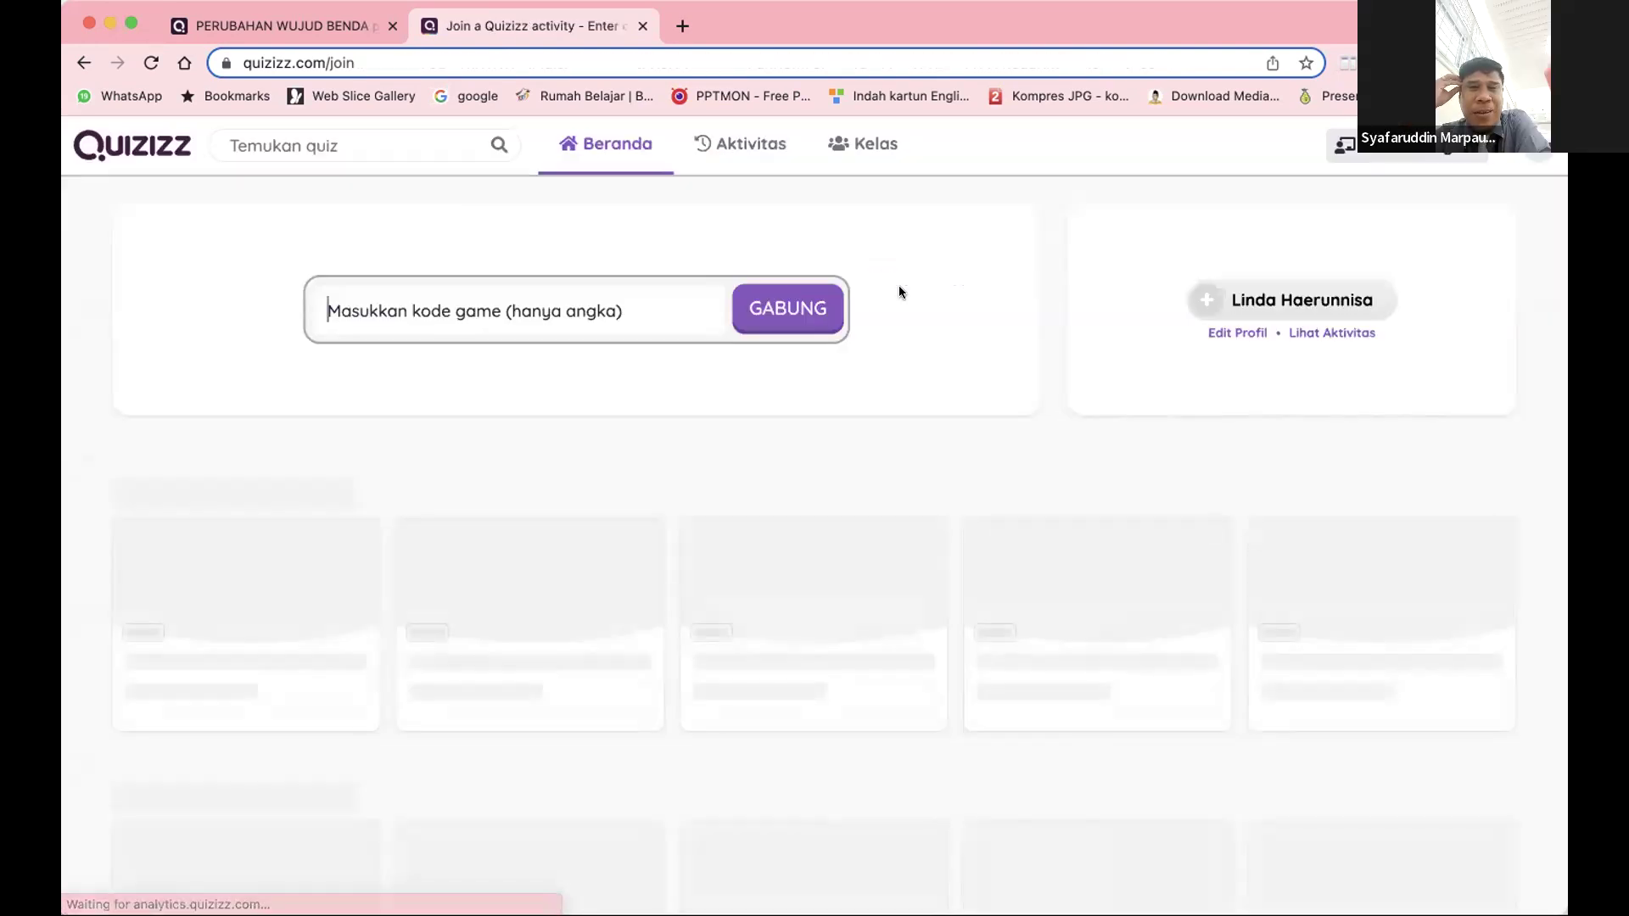
left_click(643, 26)
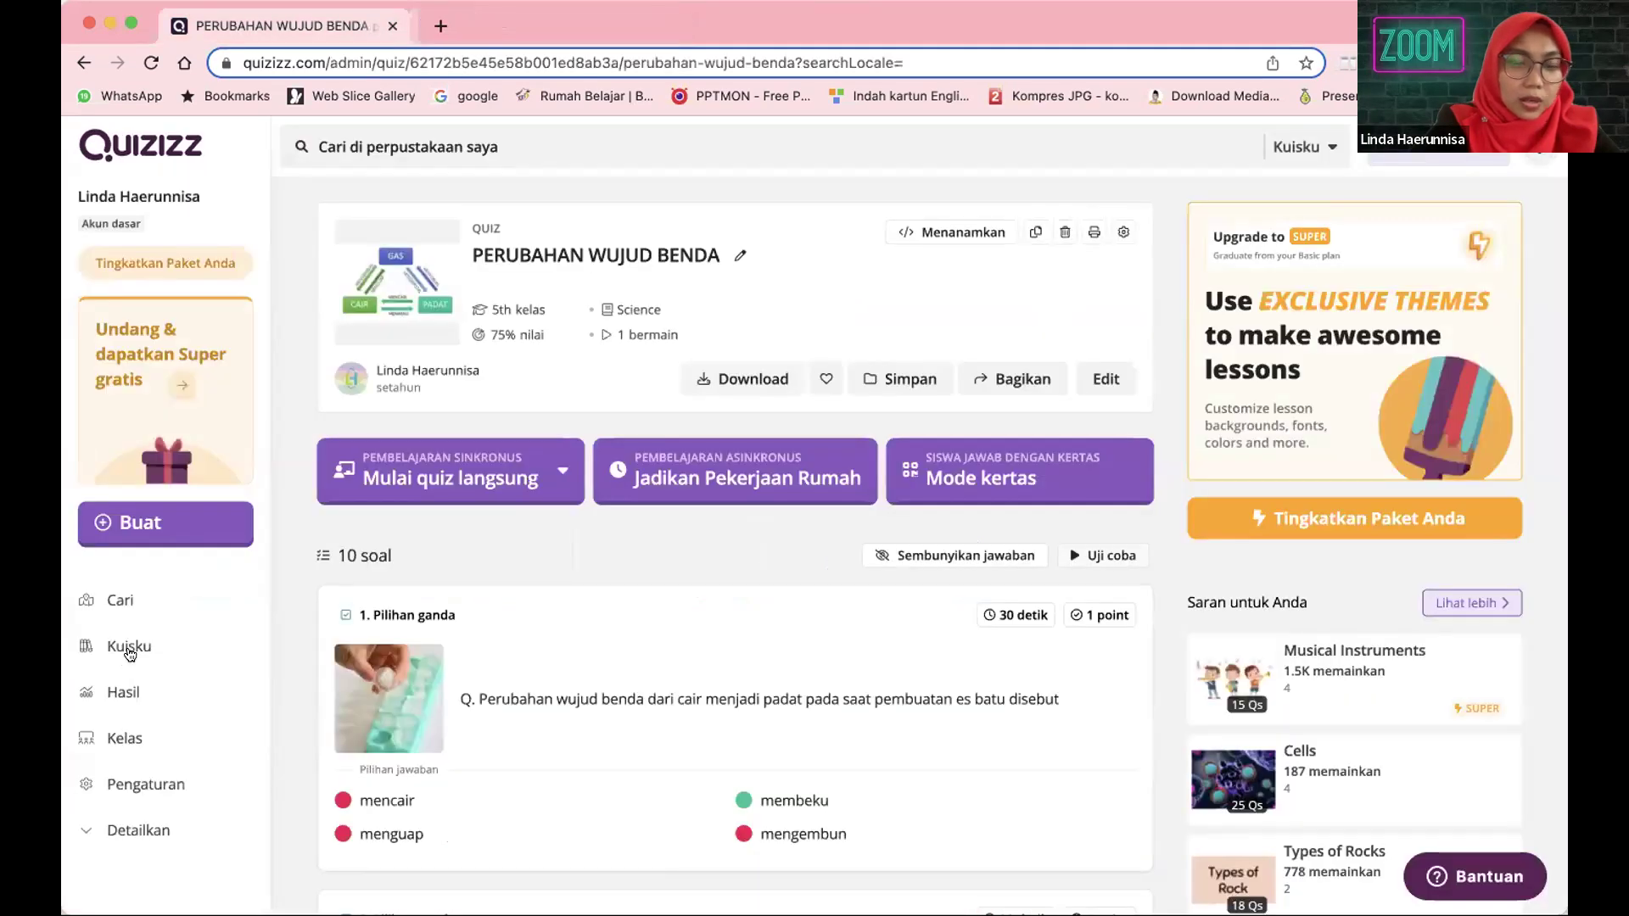
- Open the IPA Perubahan Energi quiz from the Kuisku library and look through its questions and their types
left_click(129, 651)
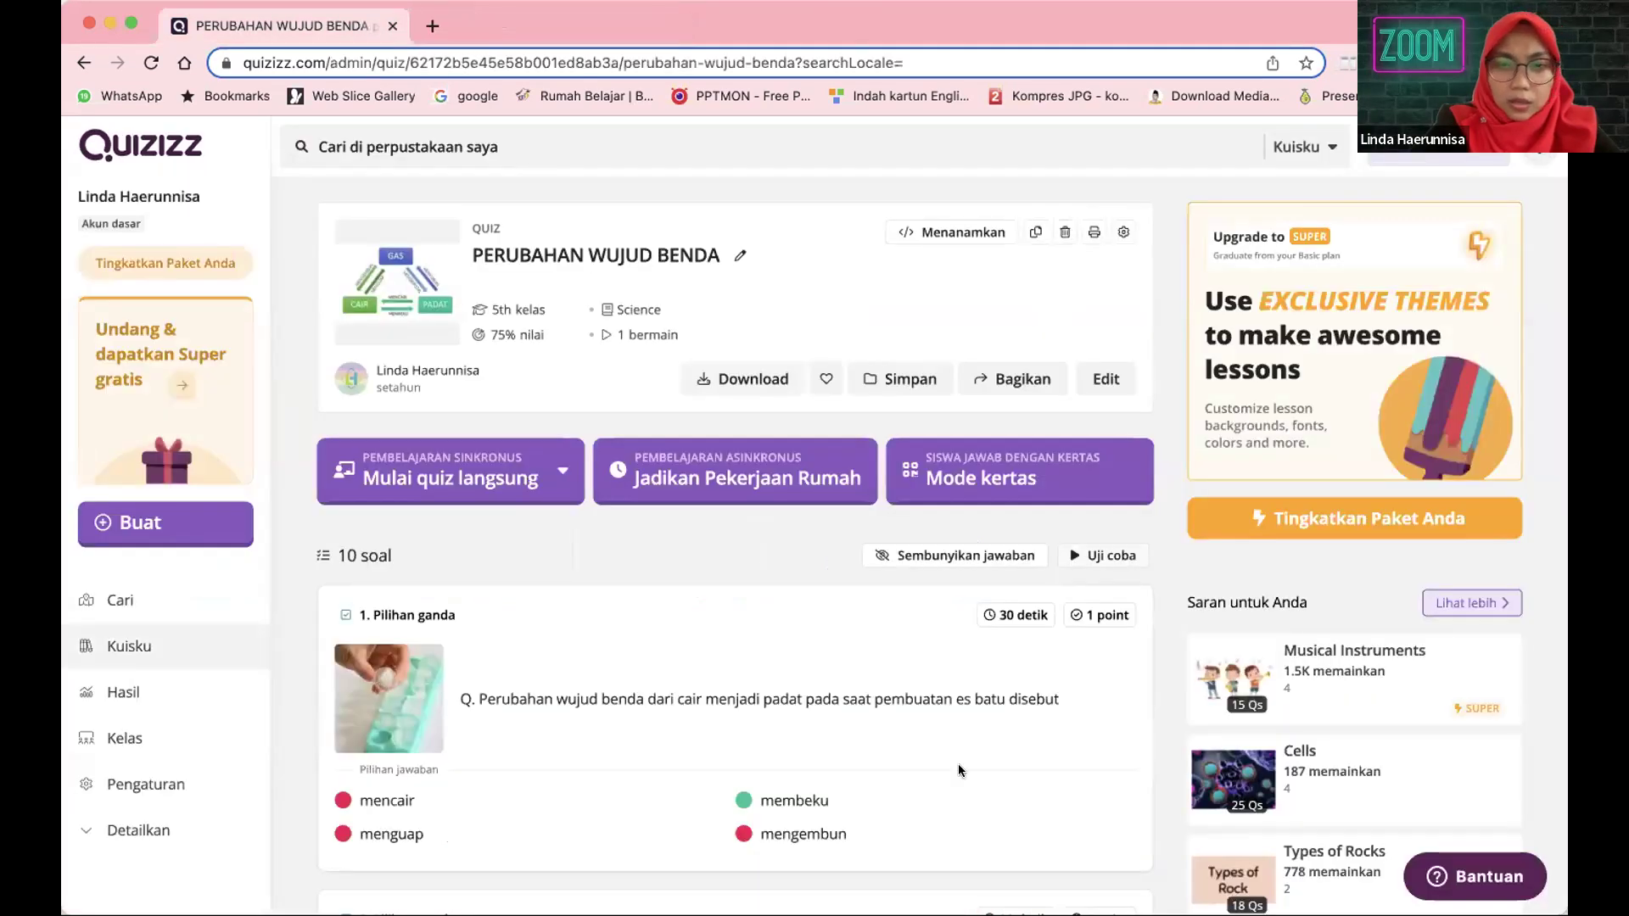
scroll(961, 770, "down", 4)
scroll(961, 771, "down", 5)
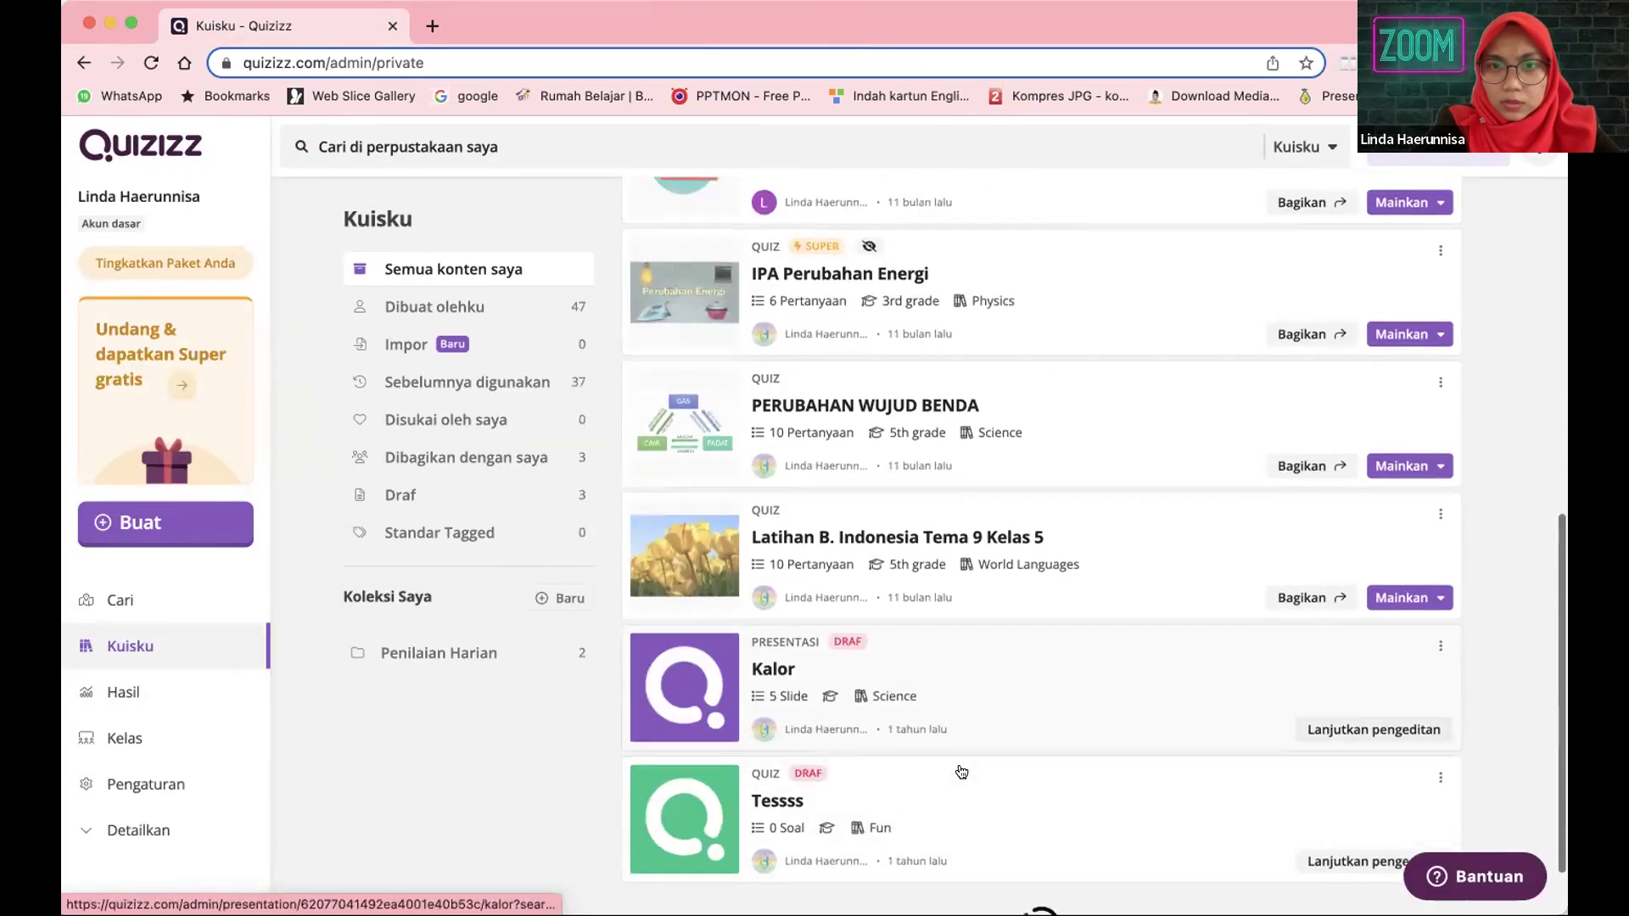
scroll(1001, 424, "up", 2)
left_click(1021, 369)
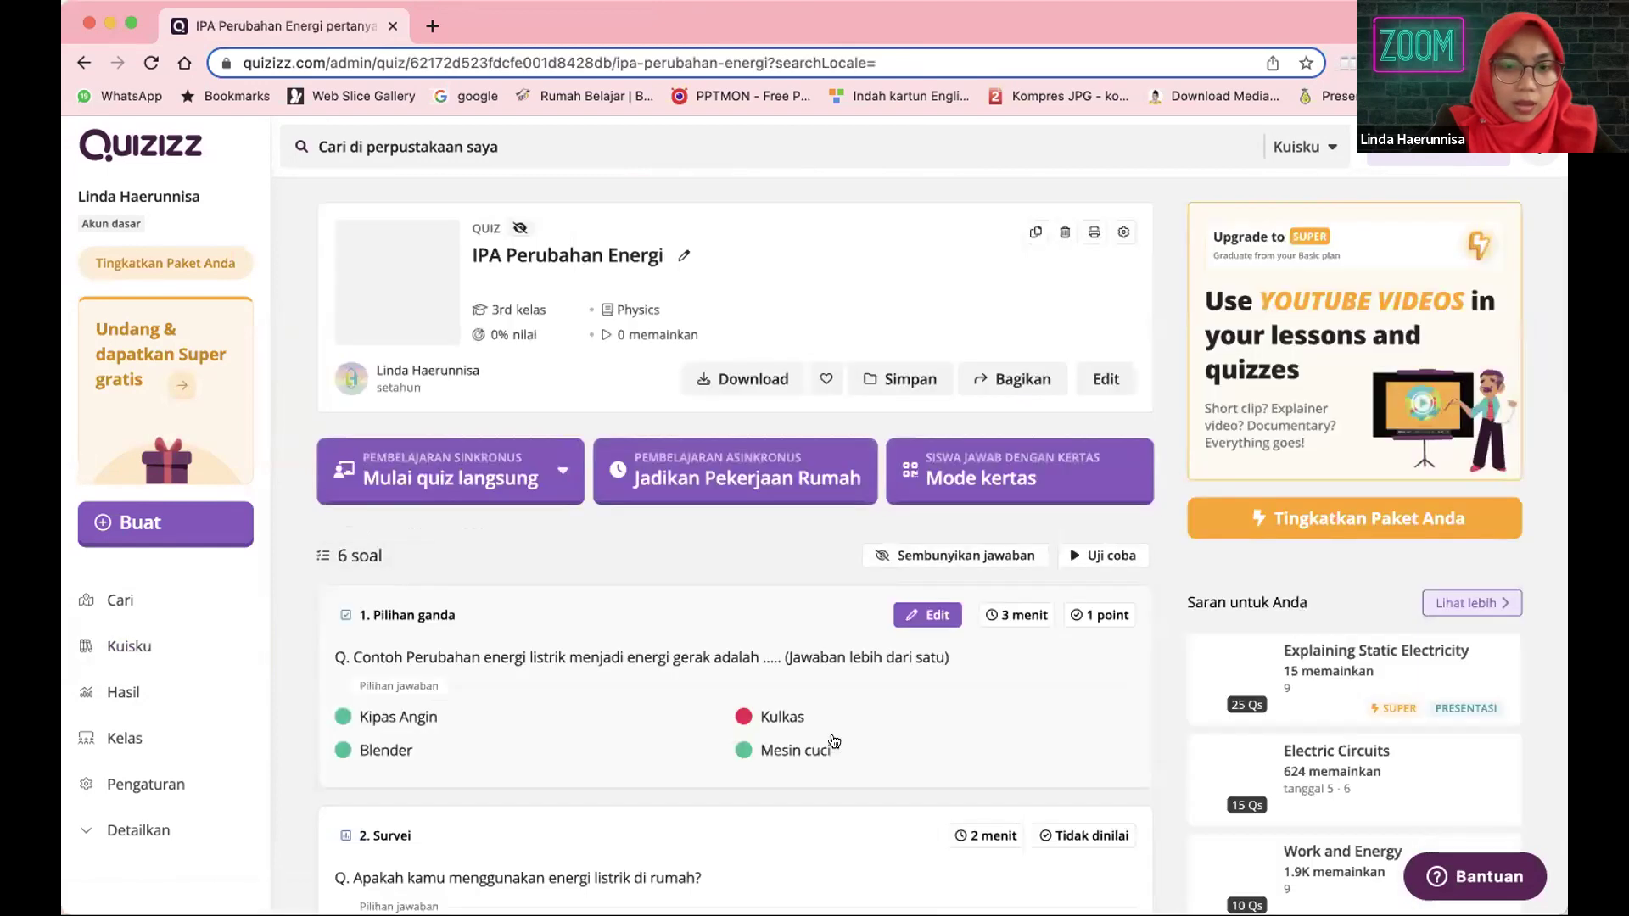
scroll(835, 742, "down", 10)
scroll(835, 742, "down", 6)
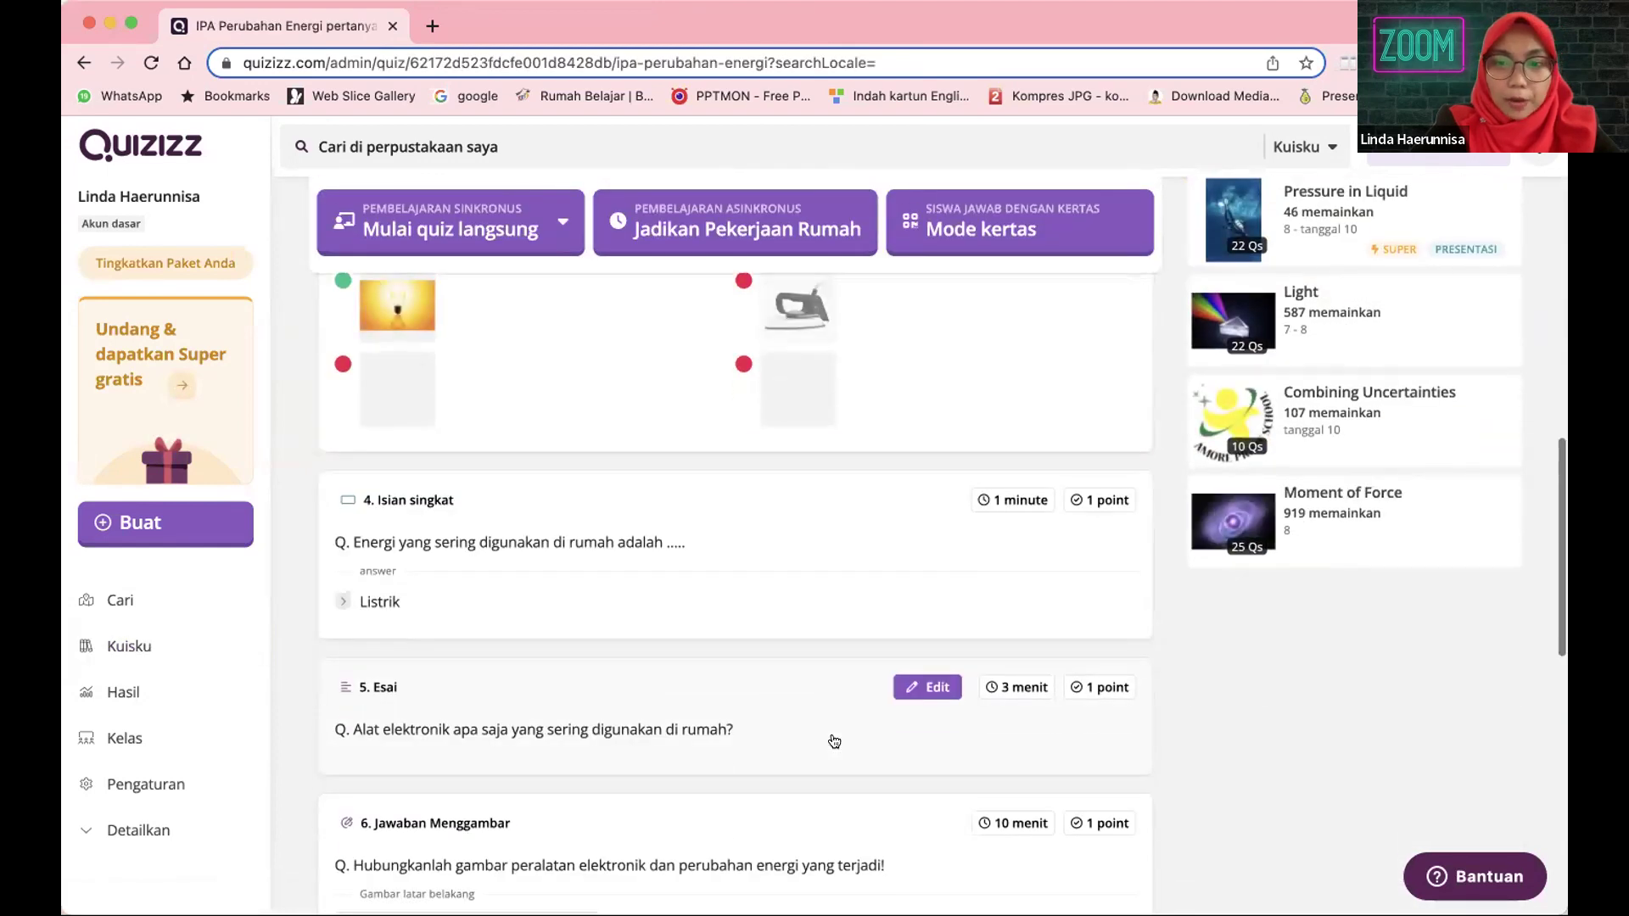
scroll(835, 742, "up", 2)
scroll(835, 742, "up", 14)
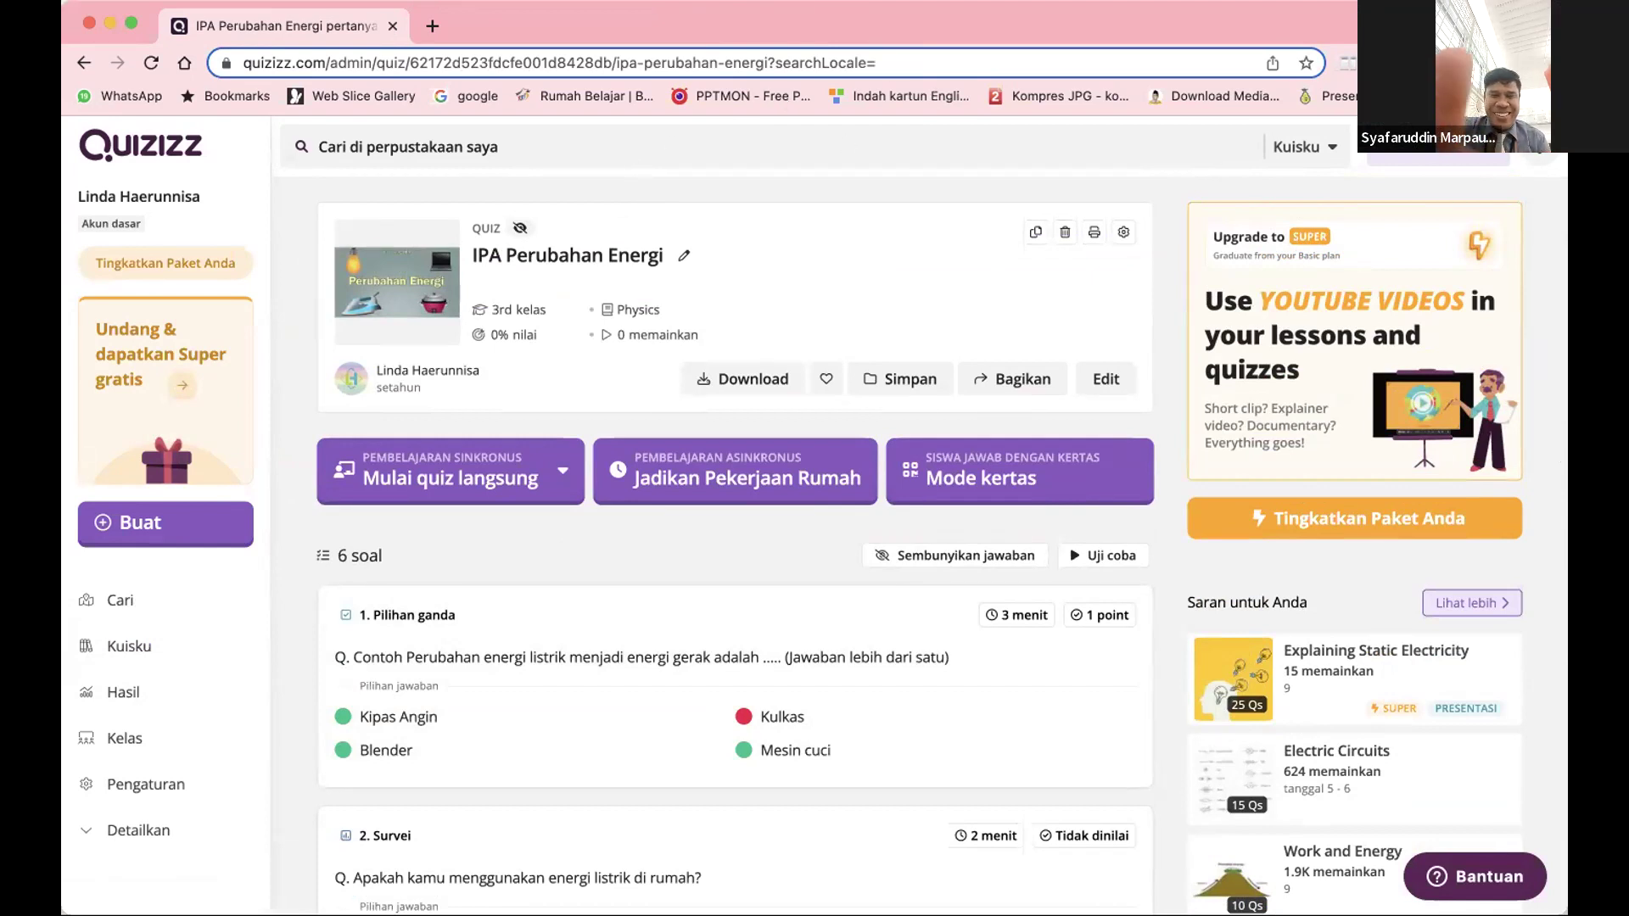
left_click(109, 25)
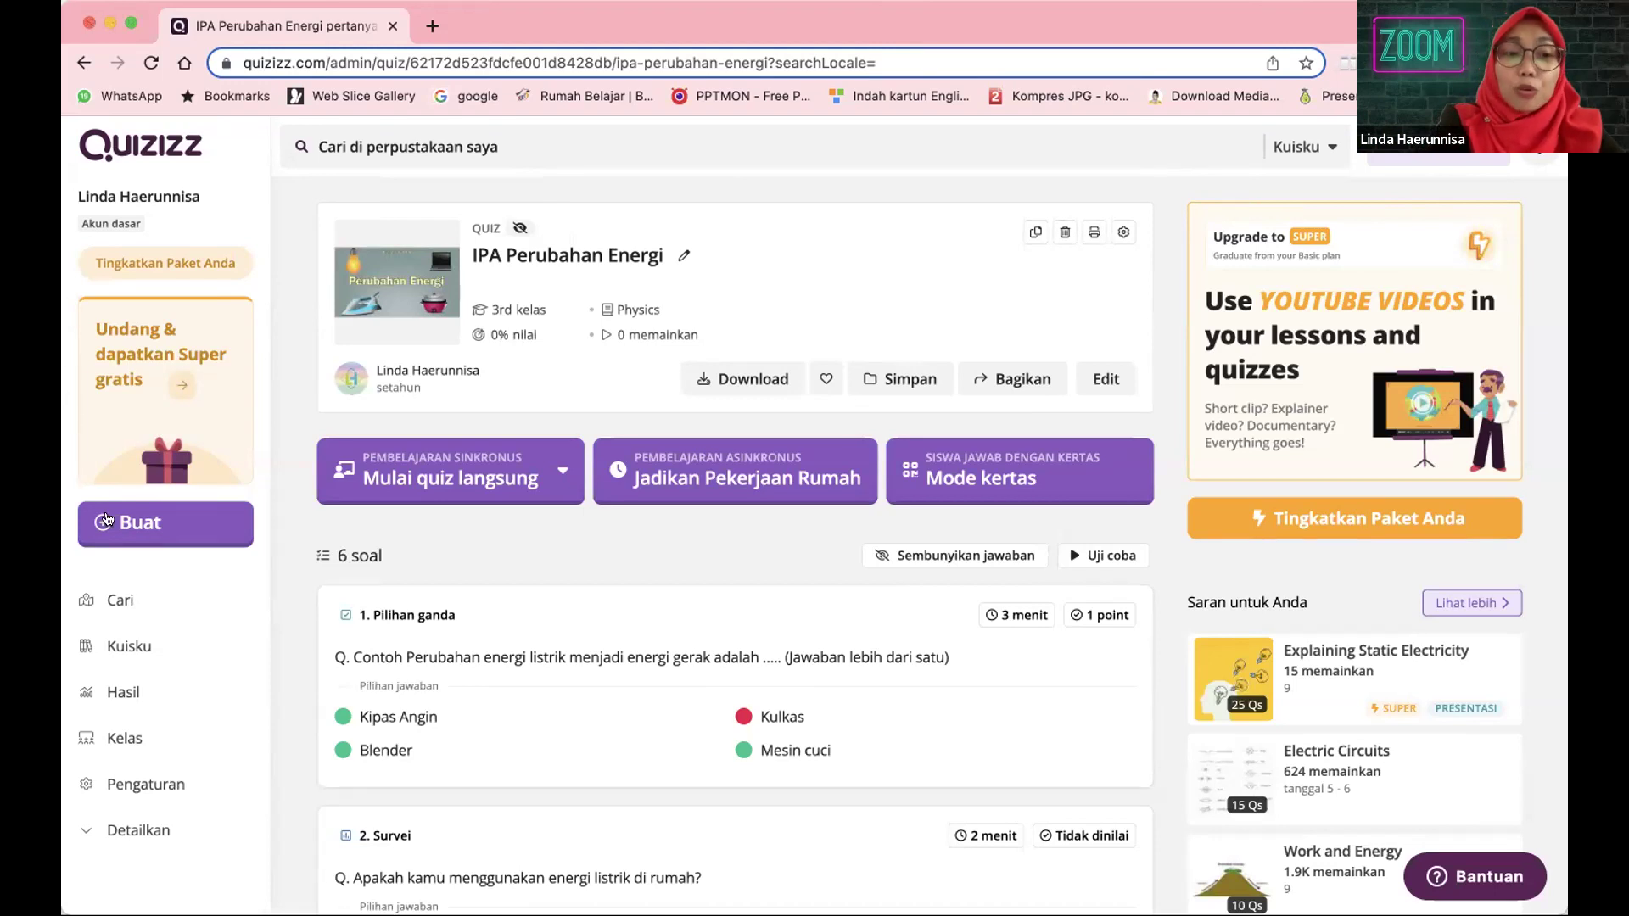
- Create a new quiz by importing the PTS IPA KELAS 5 form from Google Forms
left_click(156, 518)
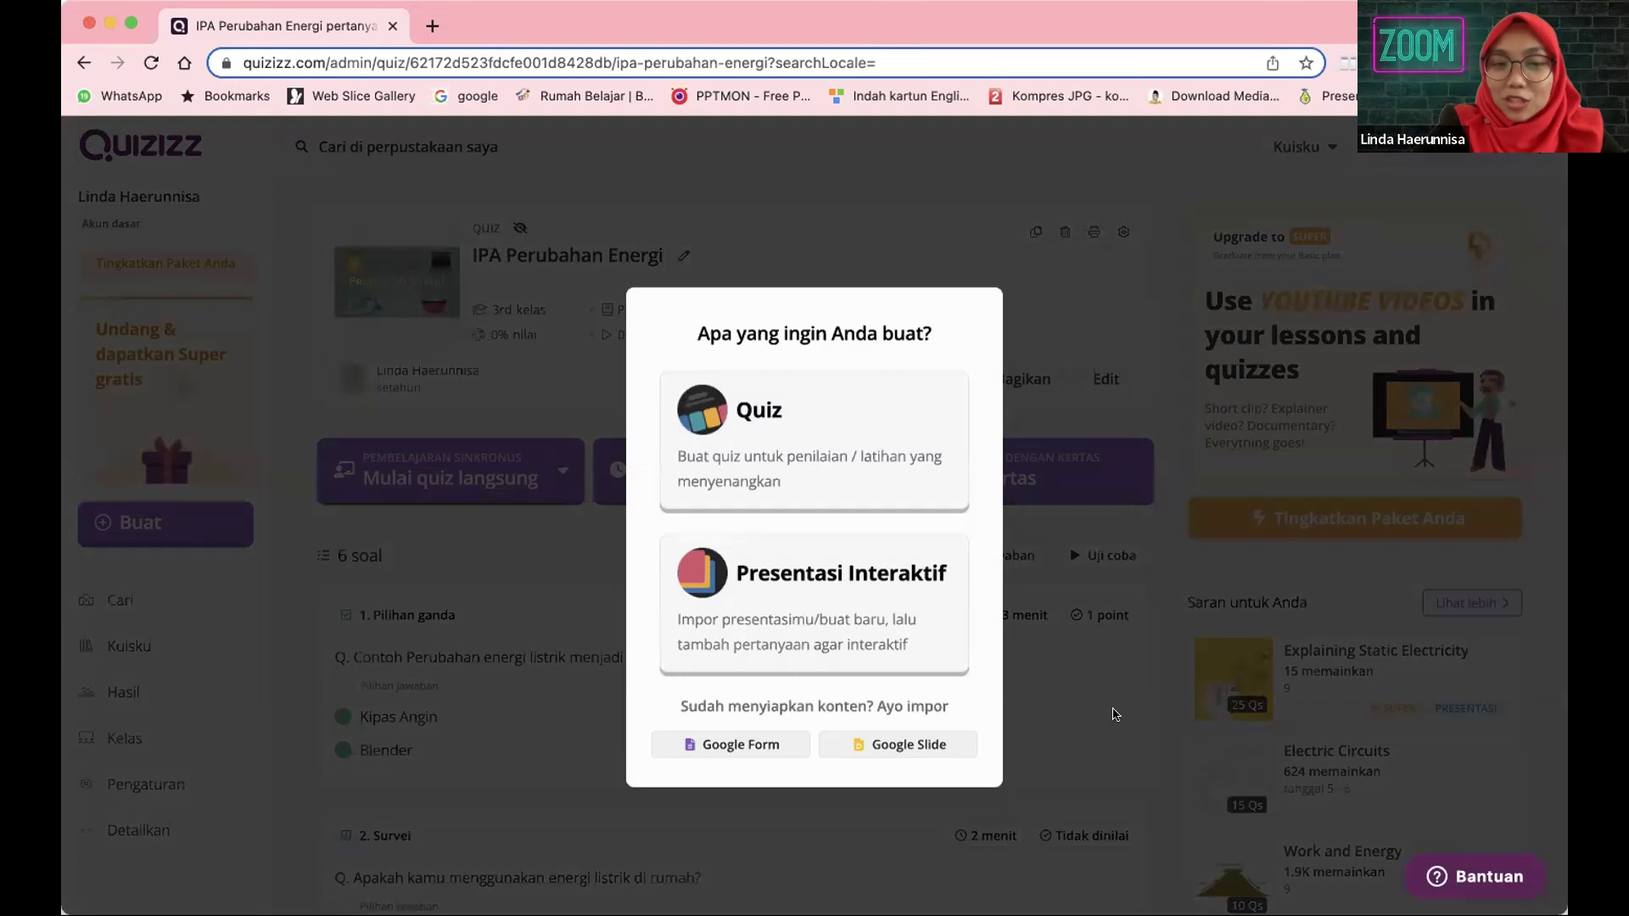
mouse_move(779, 619)
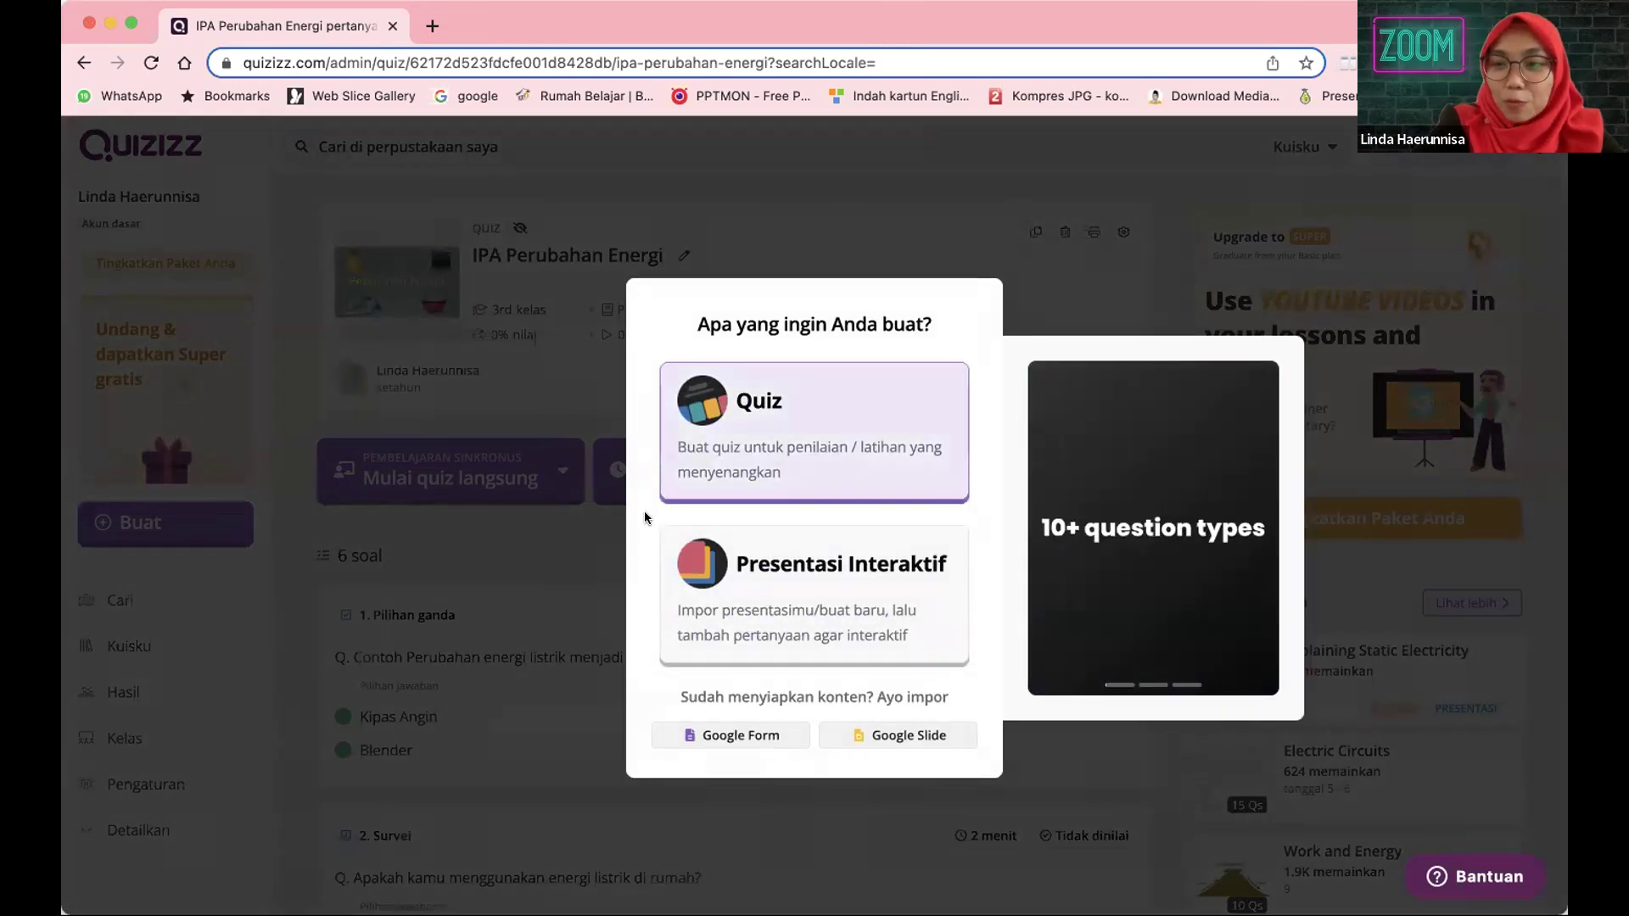
left_click(727, 737)
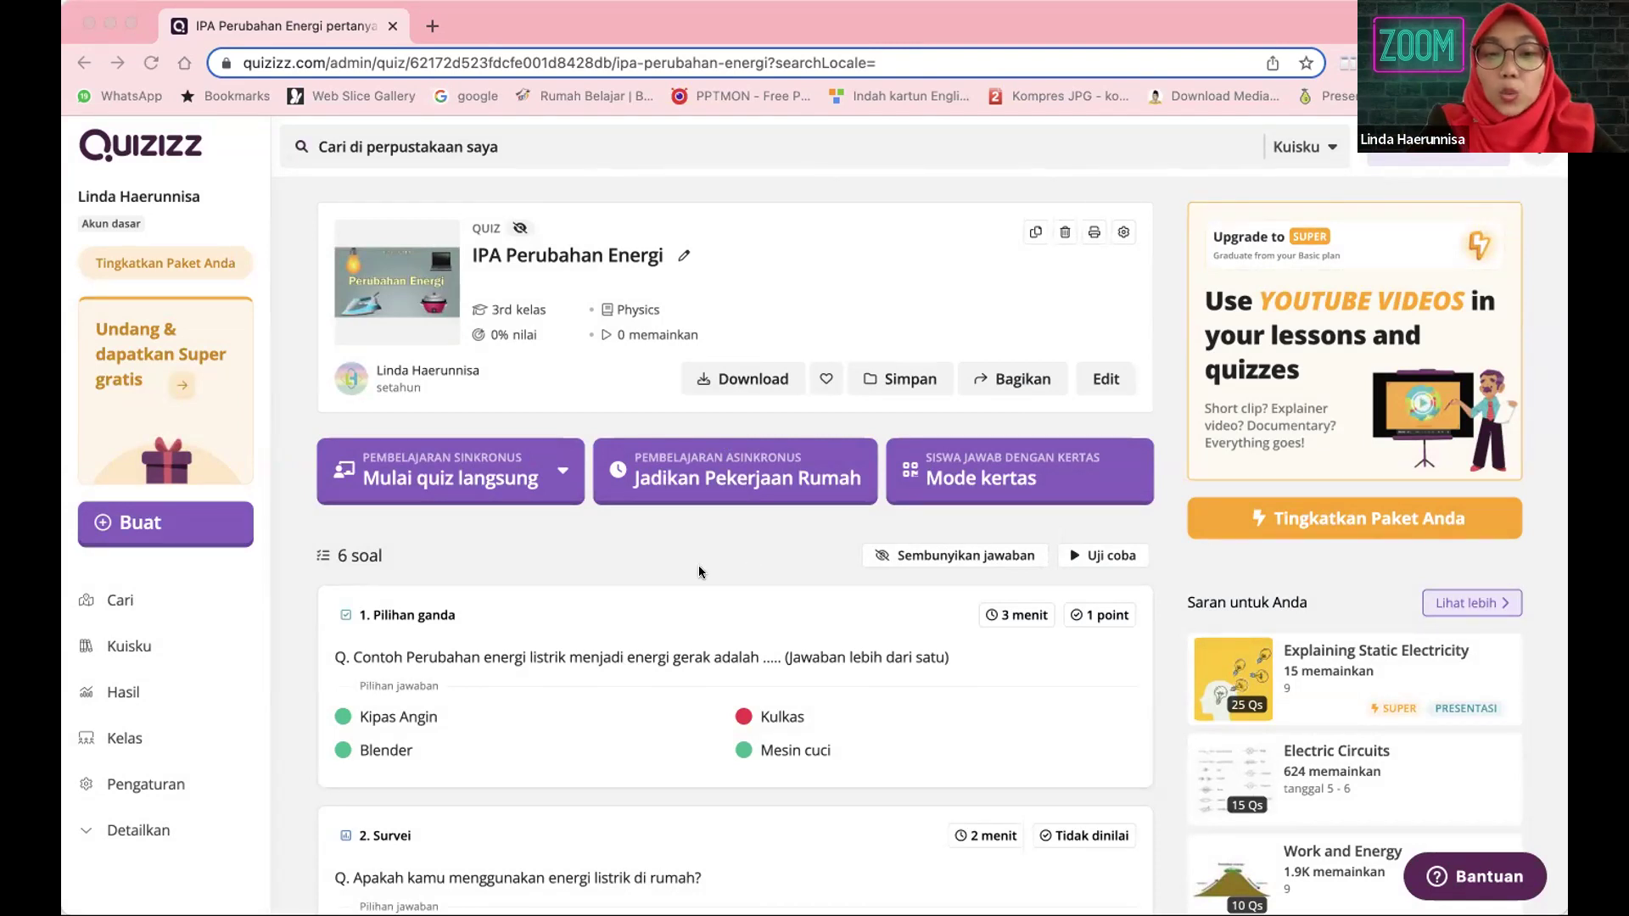
left_click(1020, 623)
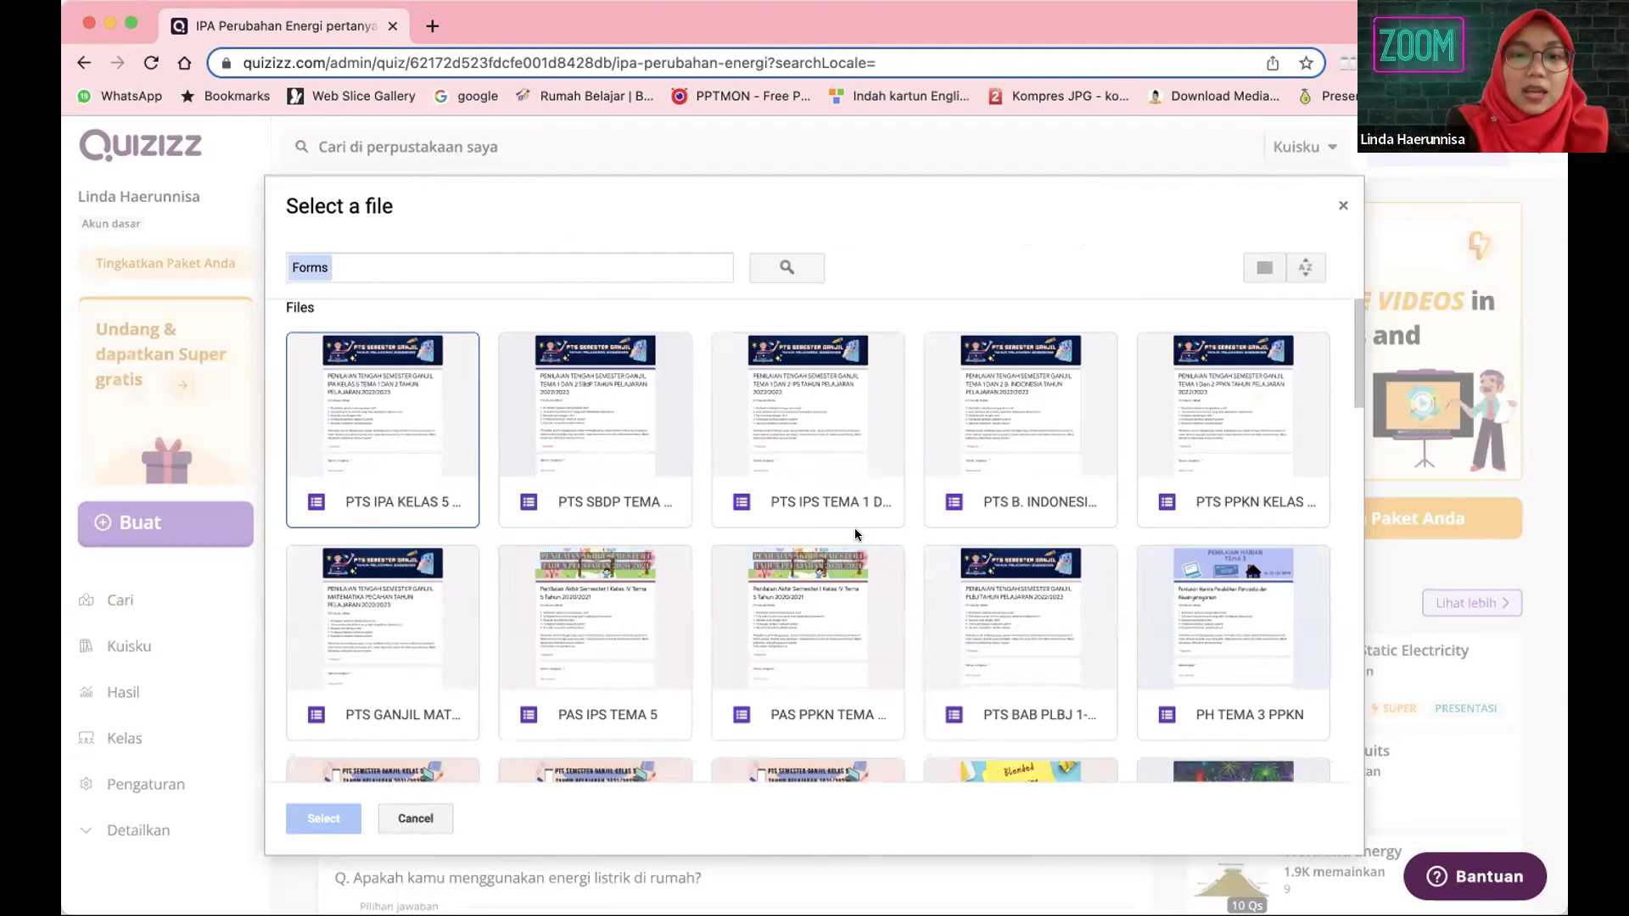
scroll(721, 666, "down", 6)
scroll(720, 663, "down", 3)
scroll(721, 667, "up", 8)
scroll(721, 670, "down", 1)
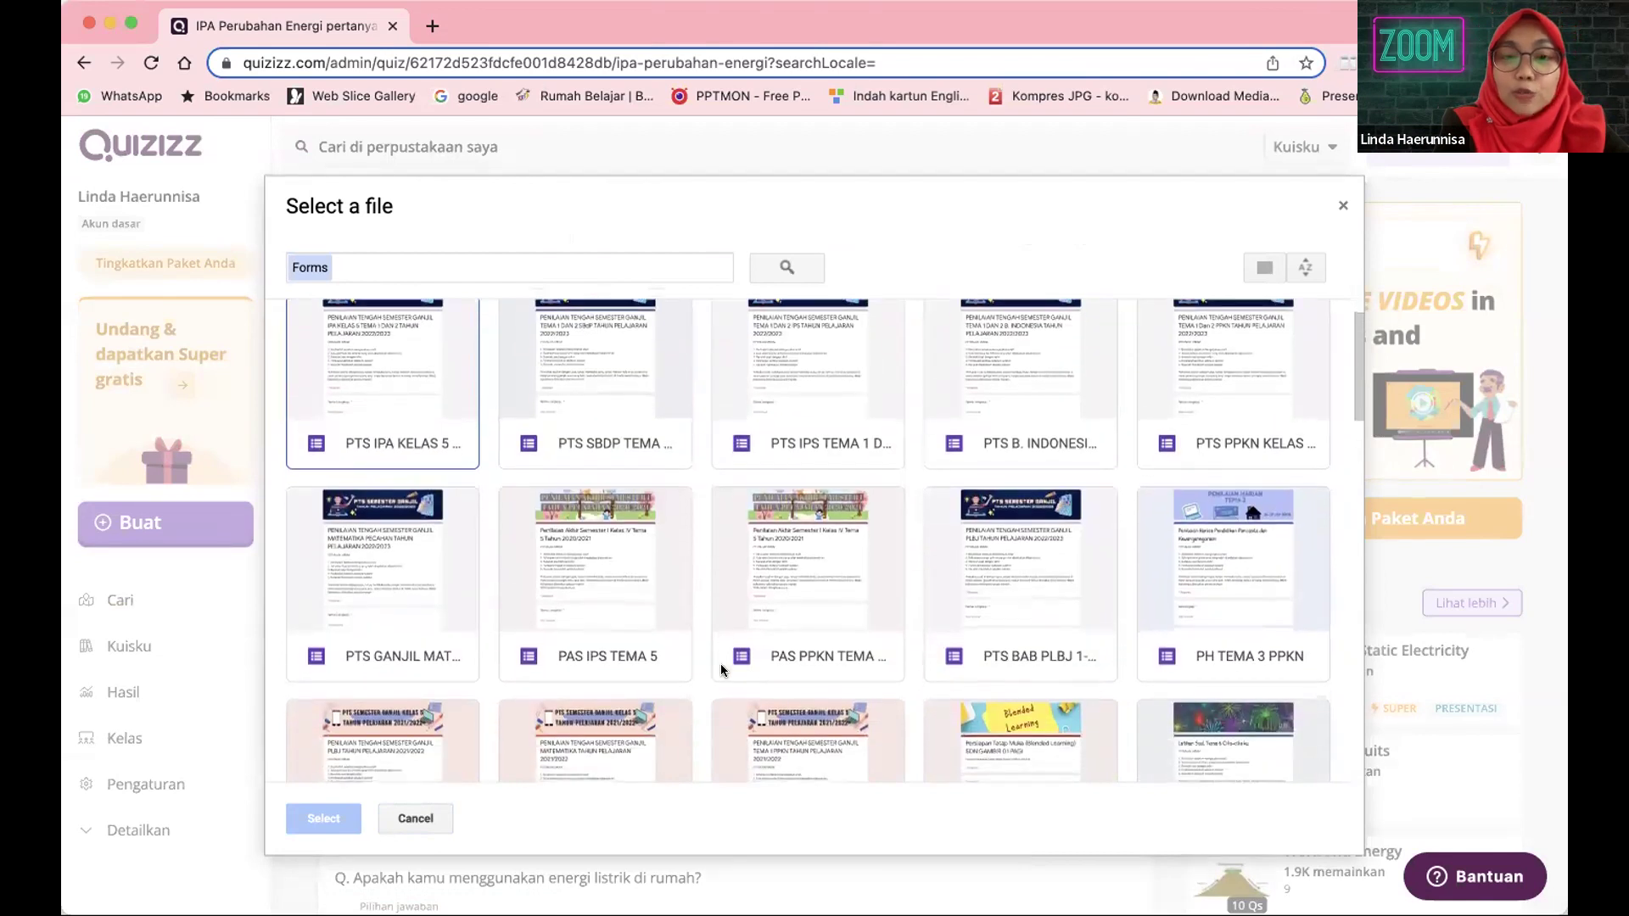
scroll(721, 671, "up", 2)
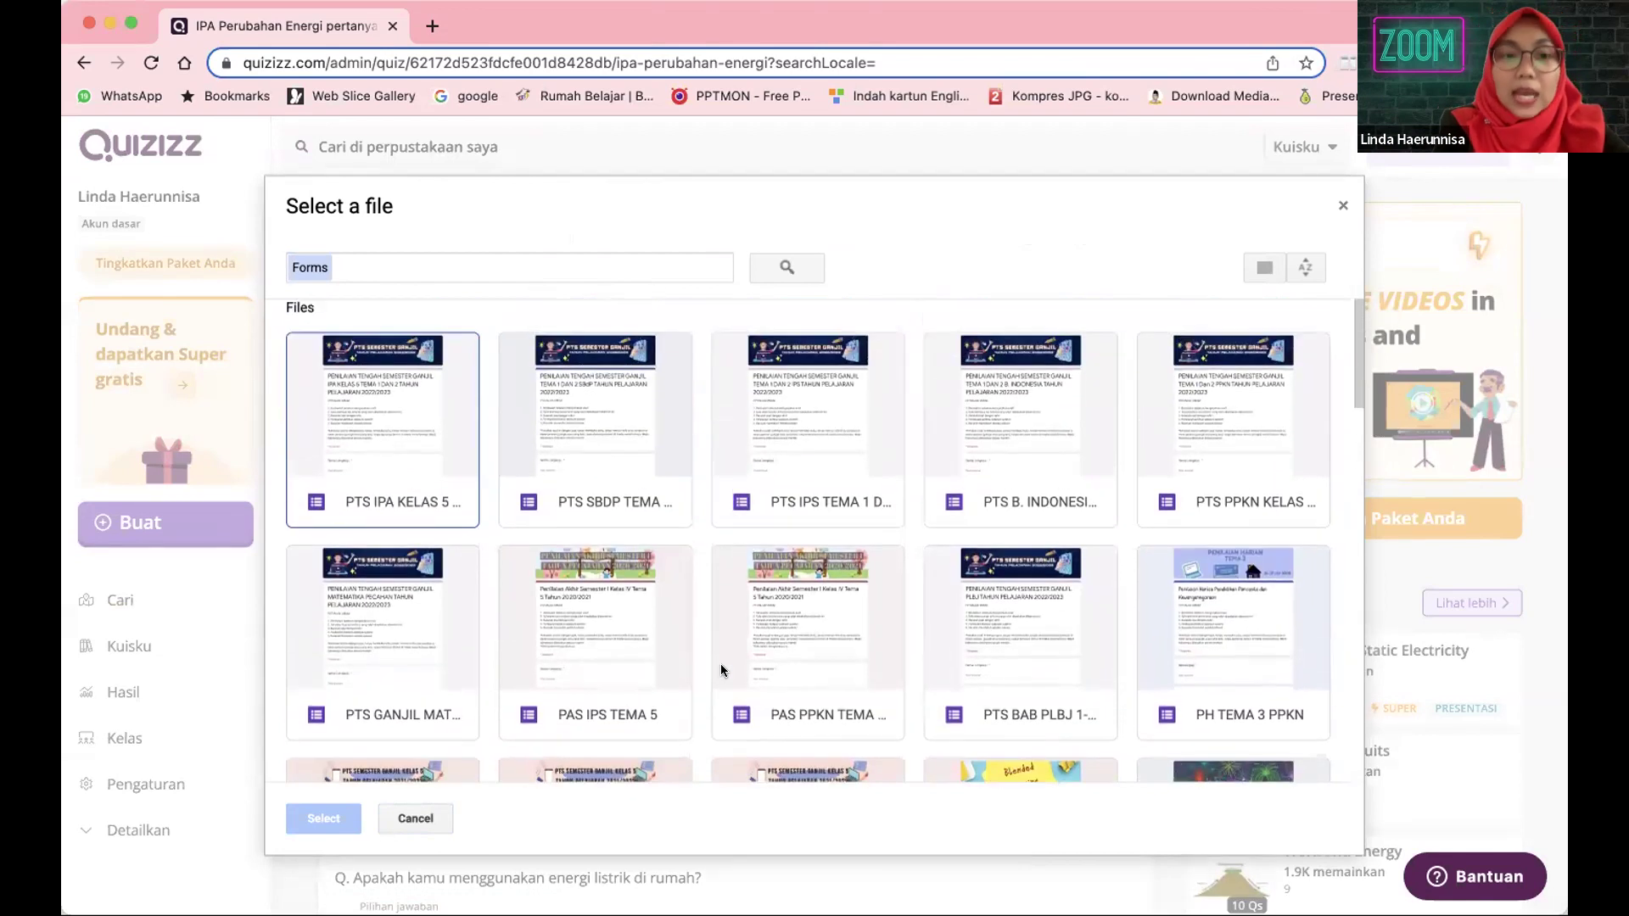
left_click(399, 447)
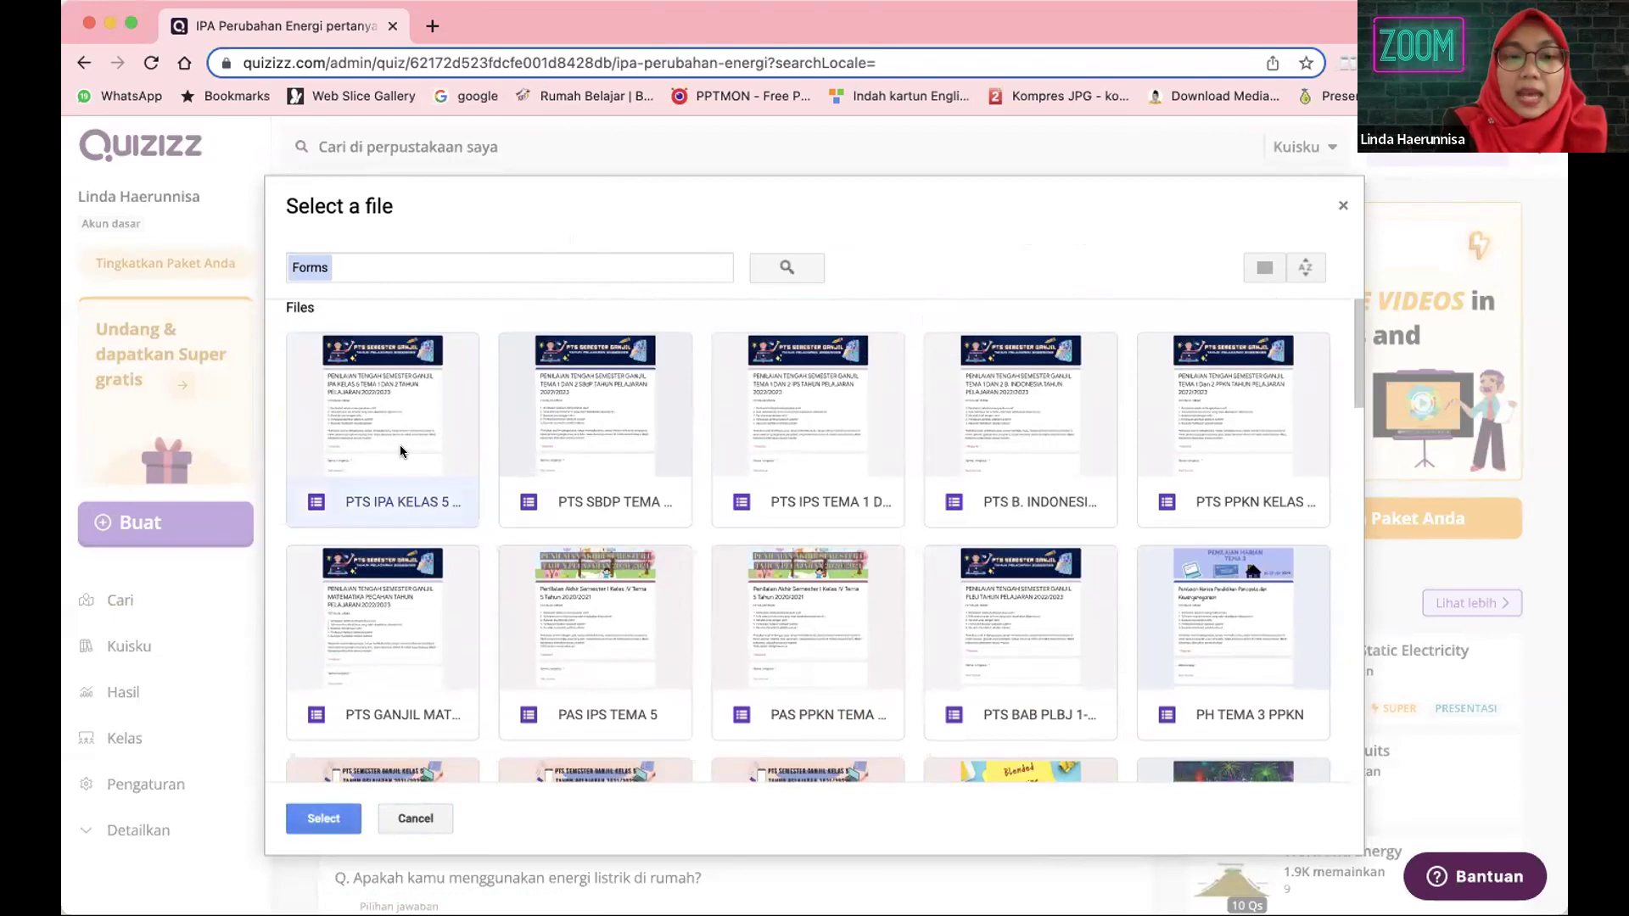
left_click(321, 819)
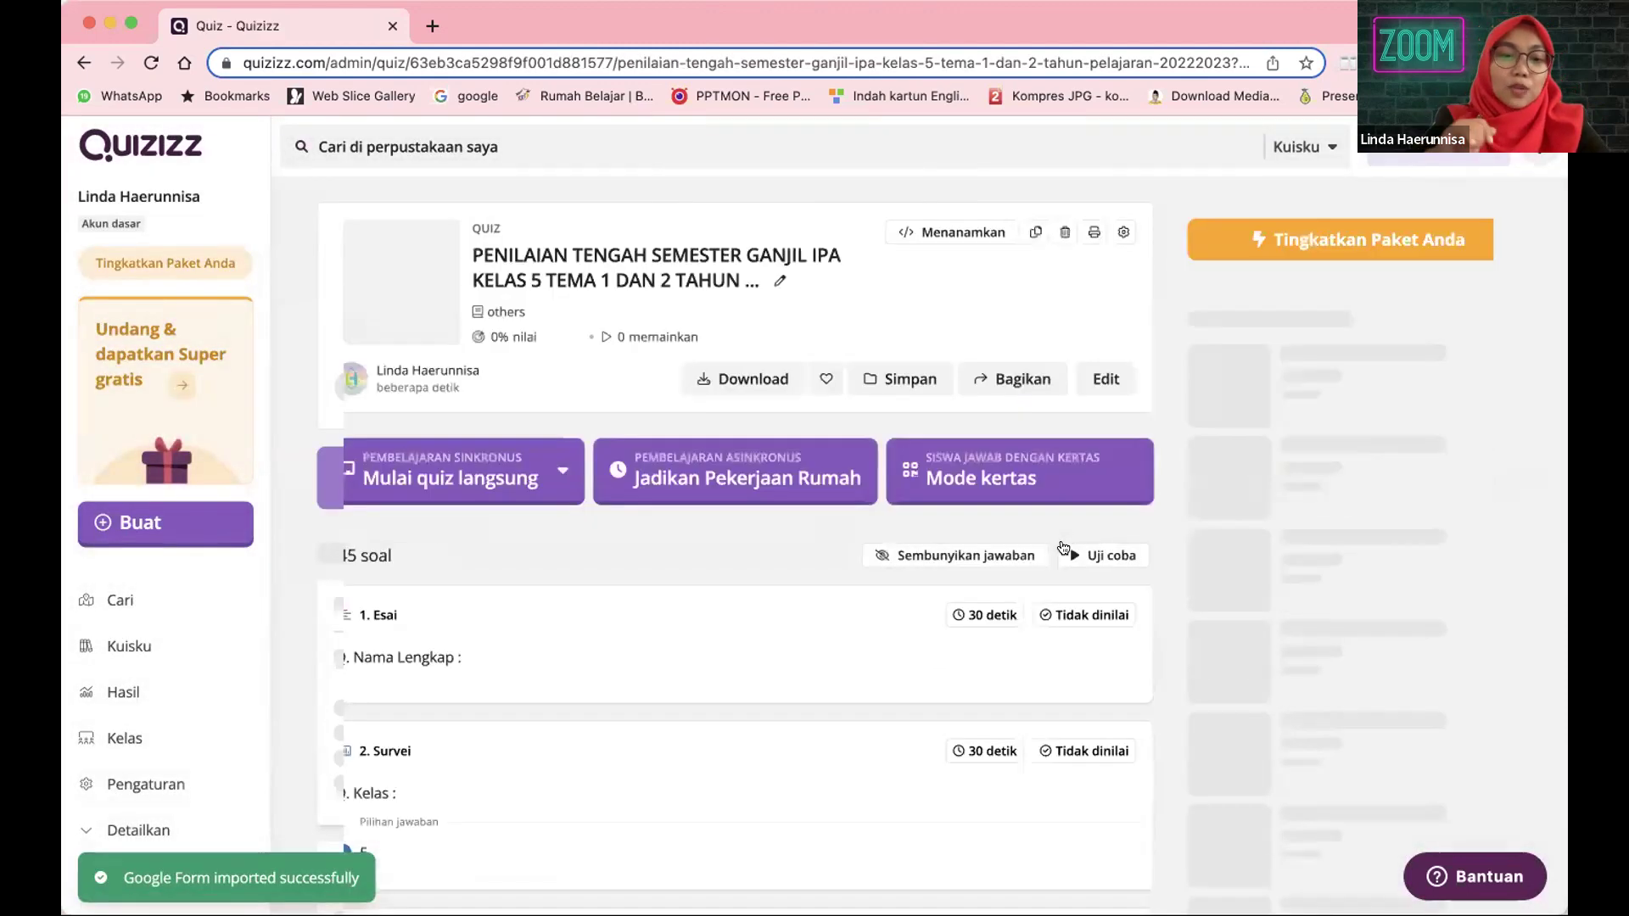
- Look through all questions of the quiz imported from Google Forms, checking their types, answer options and points
scroll(631, 806, "down", 1)
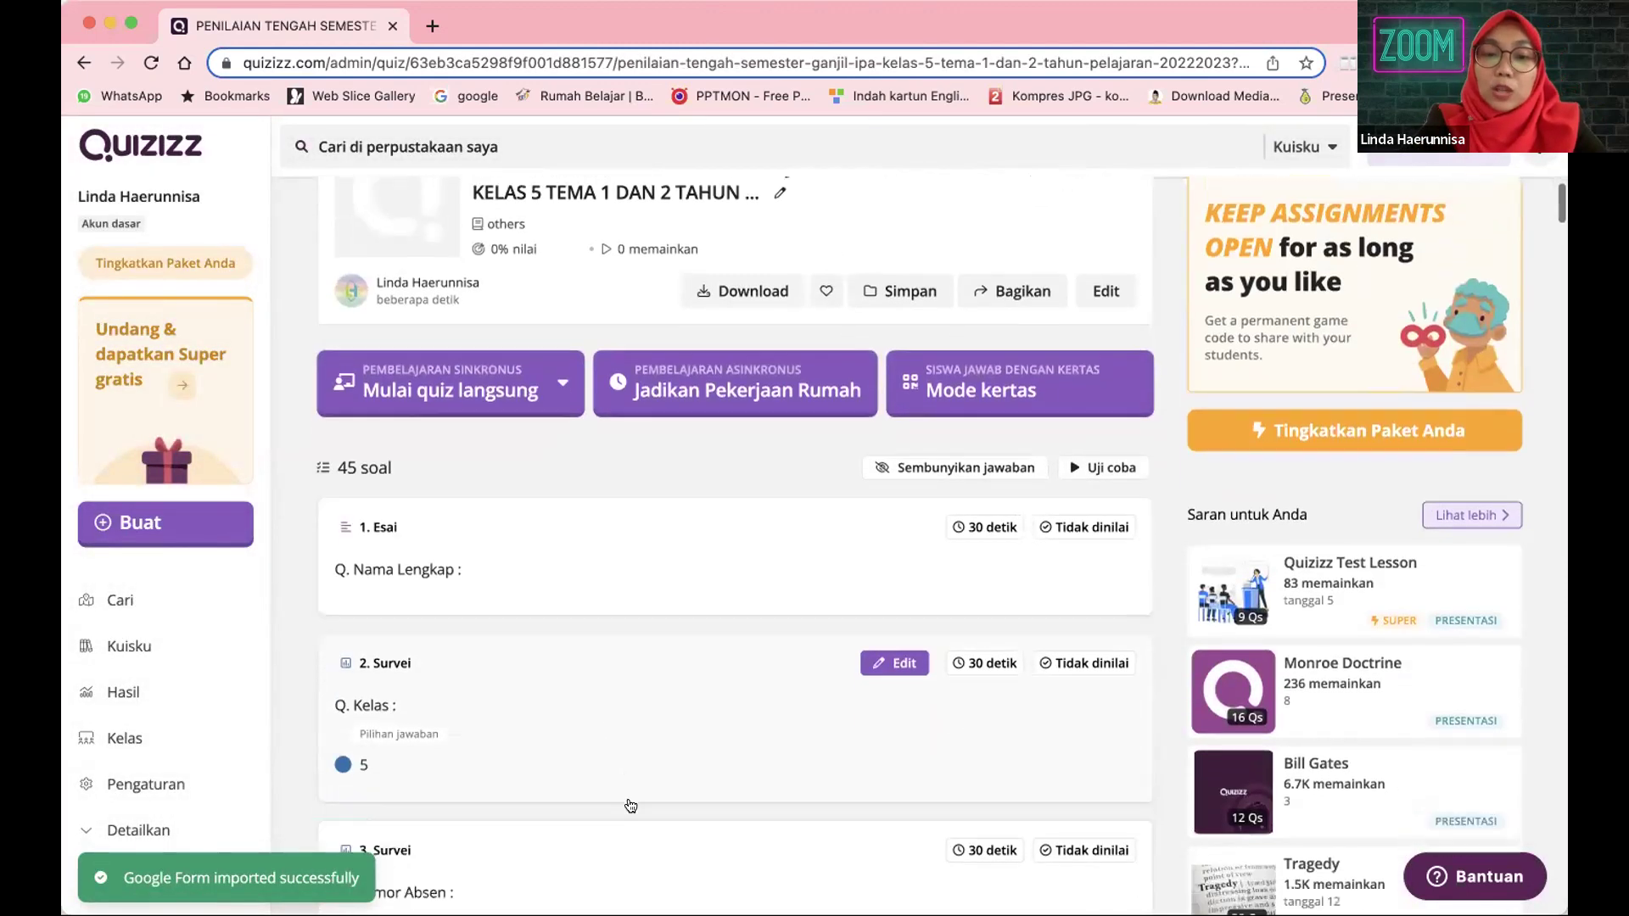
scroll(631, 806, "down", 20)
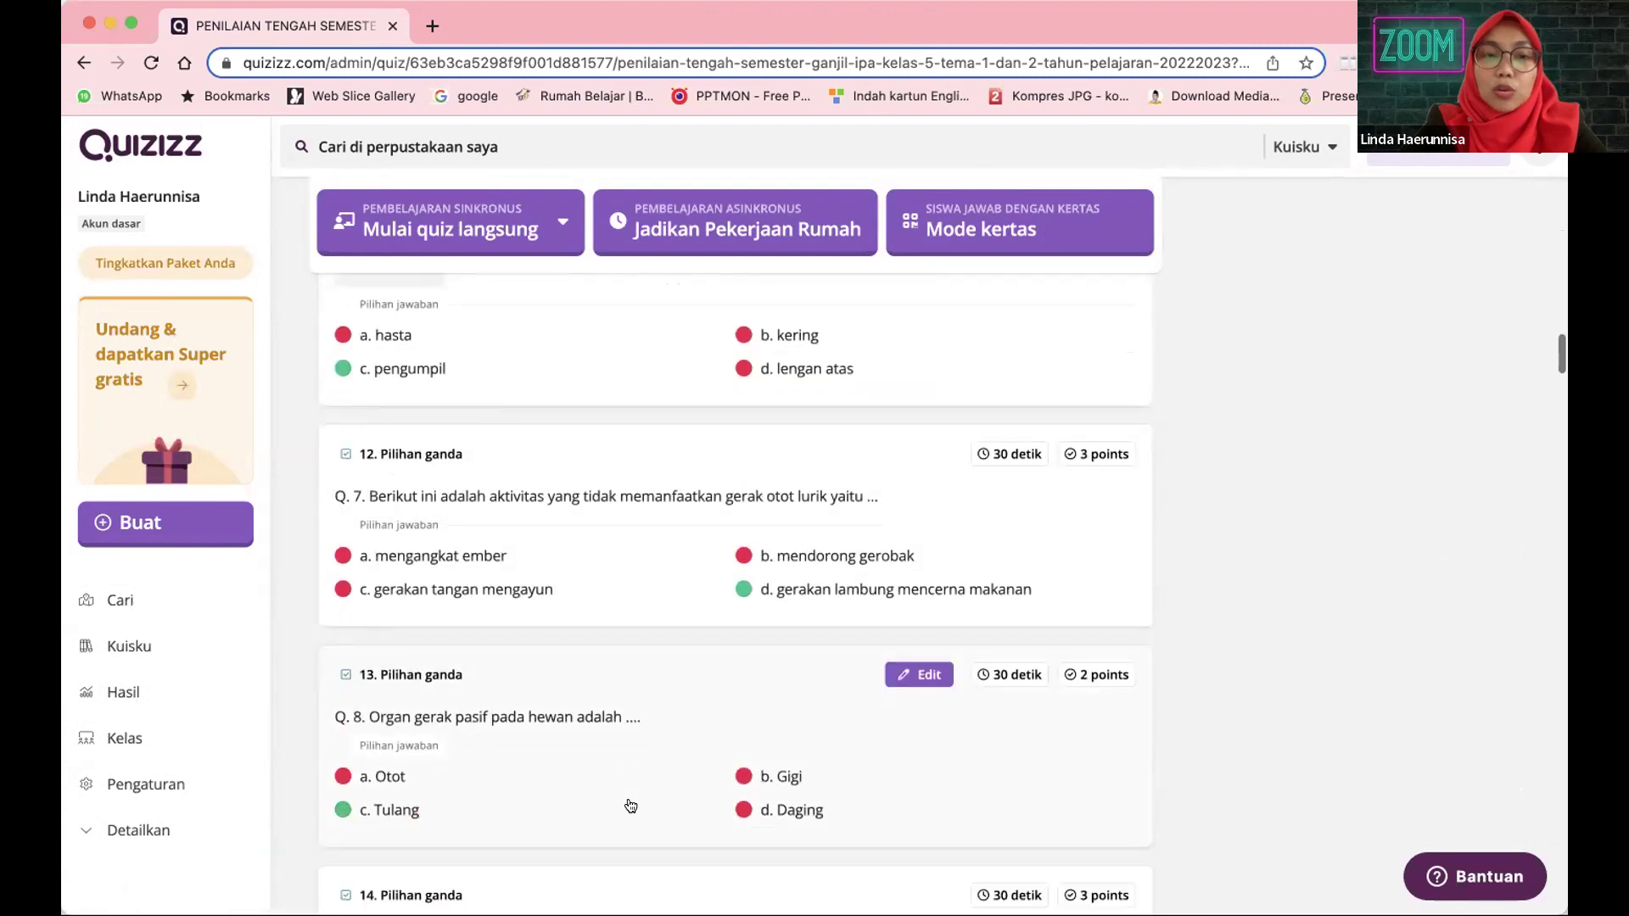
scroll(630, 806, "down", 1)
scroll(631, 806, "down", 14)
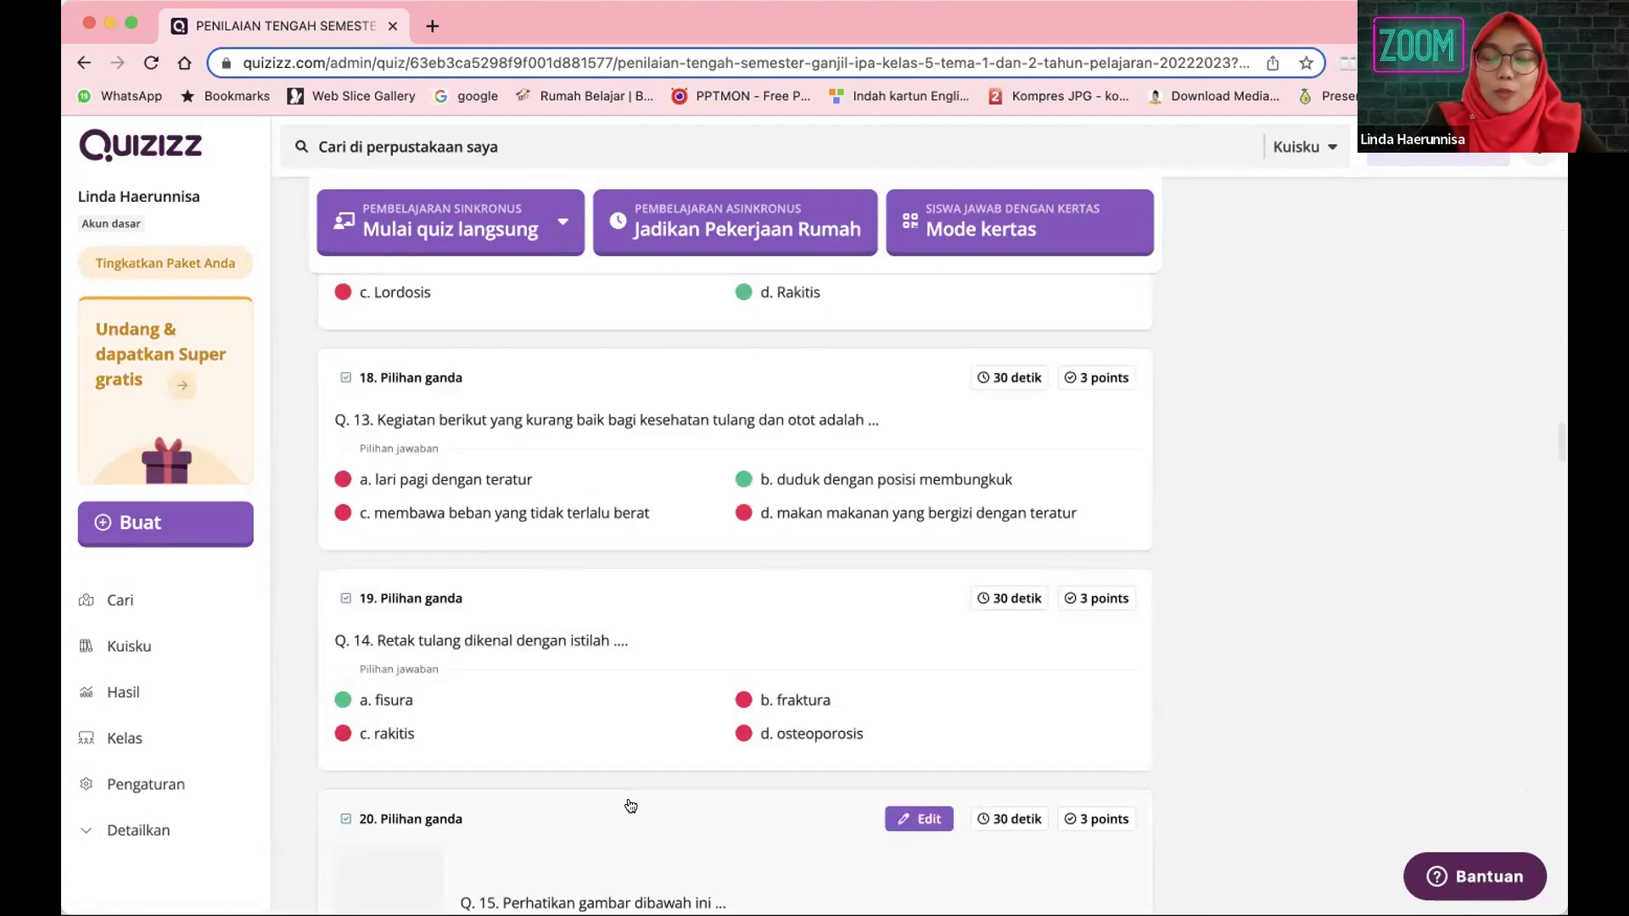
scroll(630, 806, "down", 12)
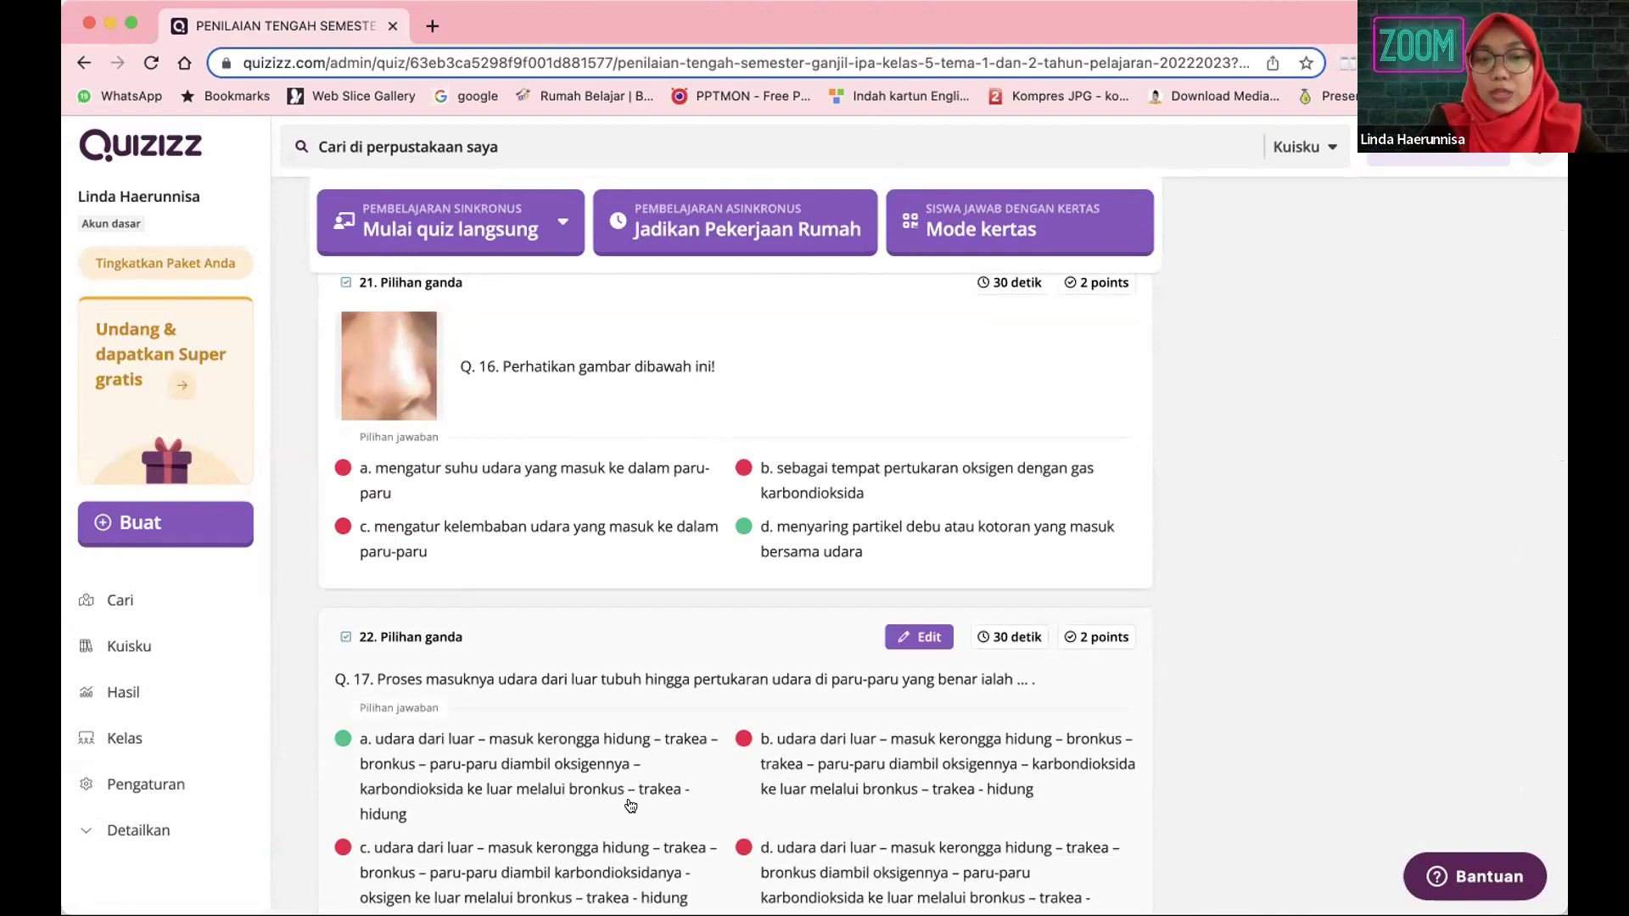
scroll(630, 806, "down", 15)
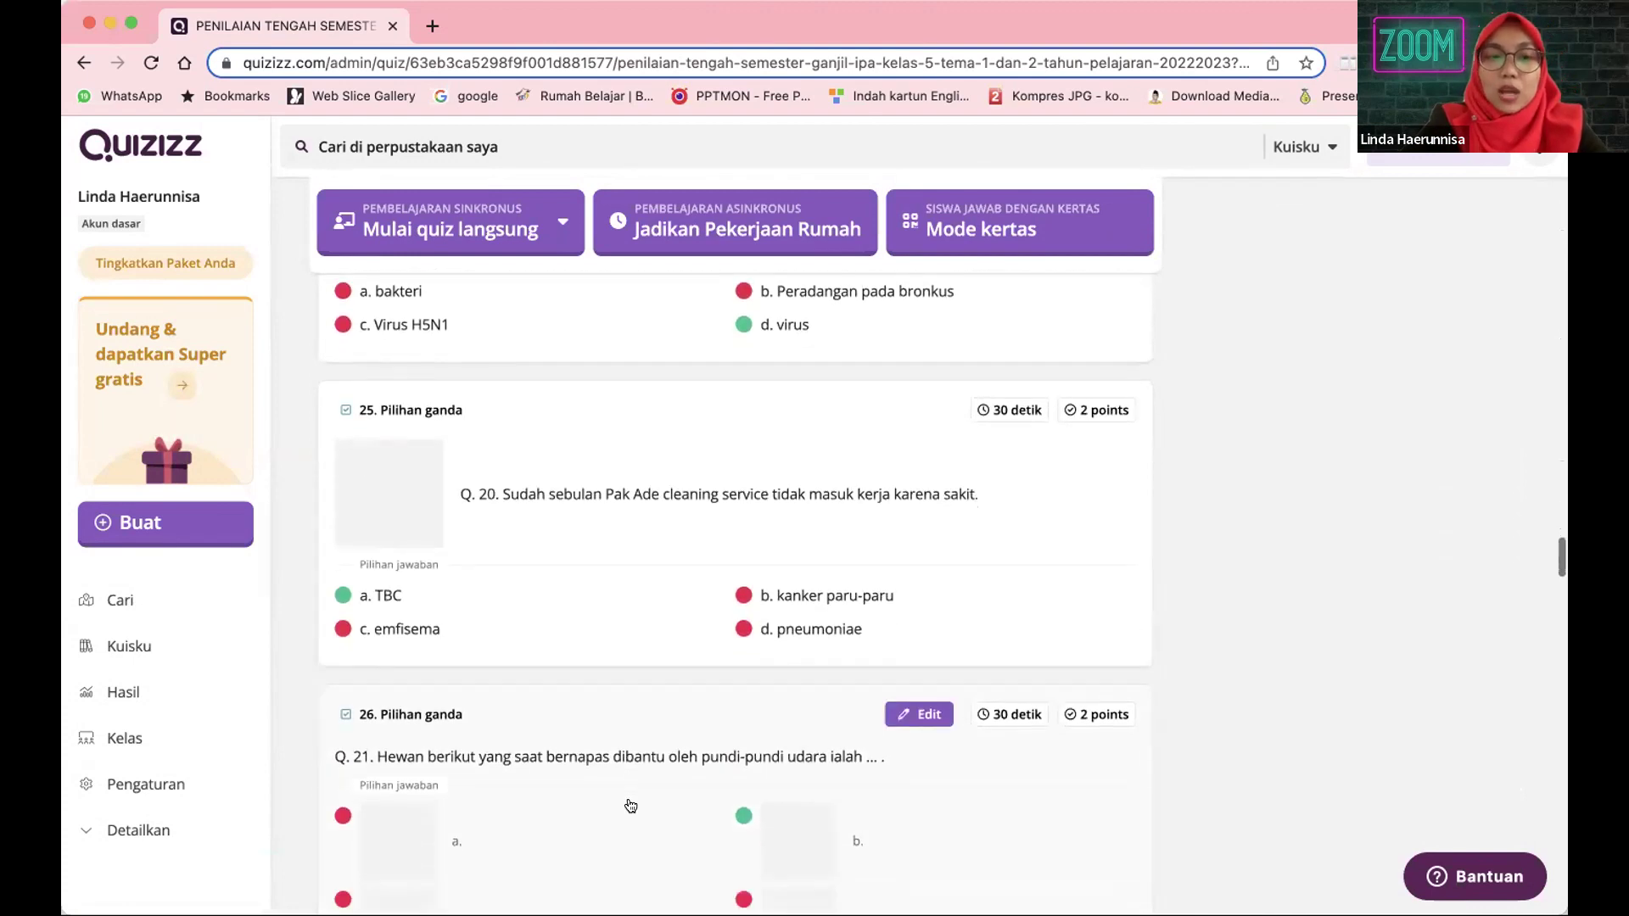
scroll(631, 807, "down", 15)
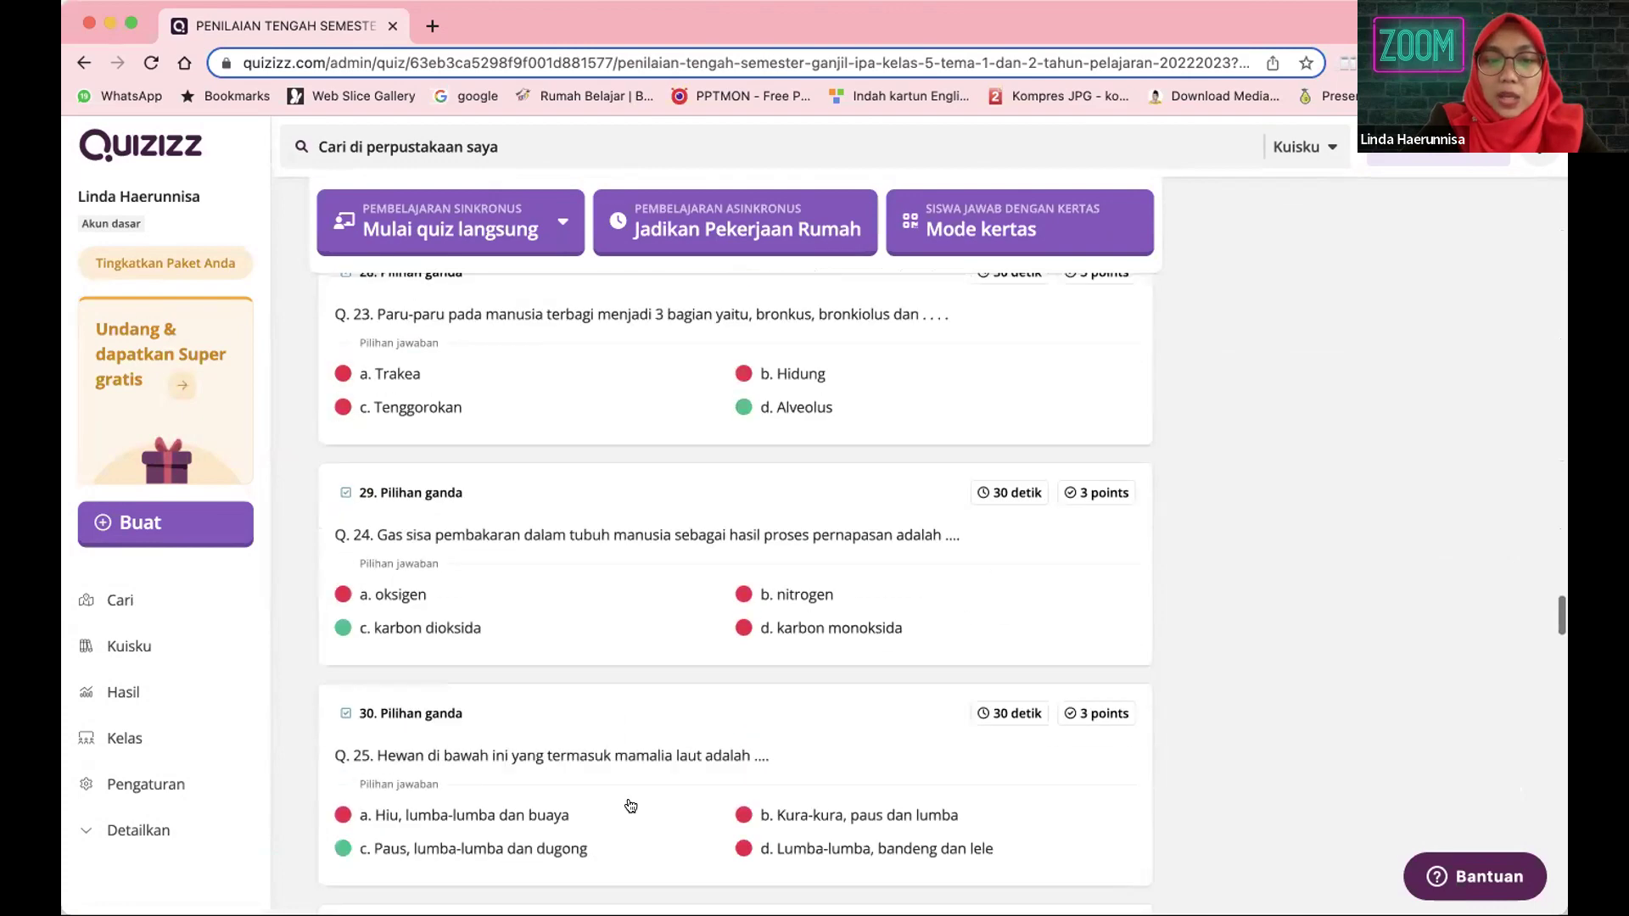
scroll(630, 806, "down", 20)
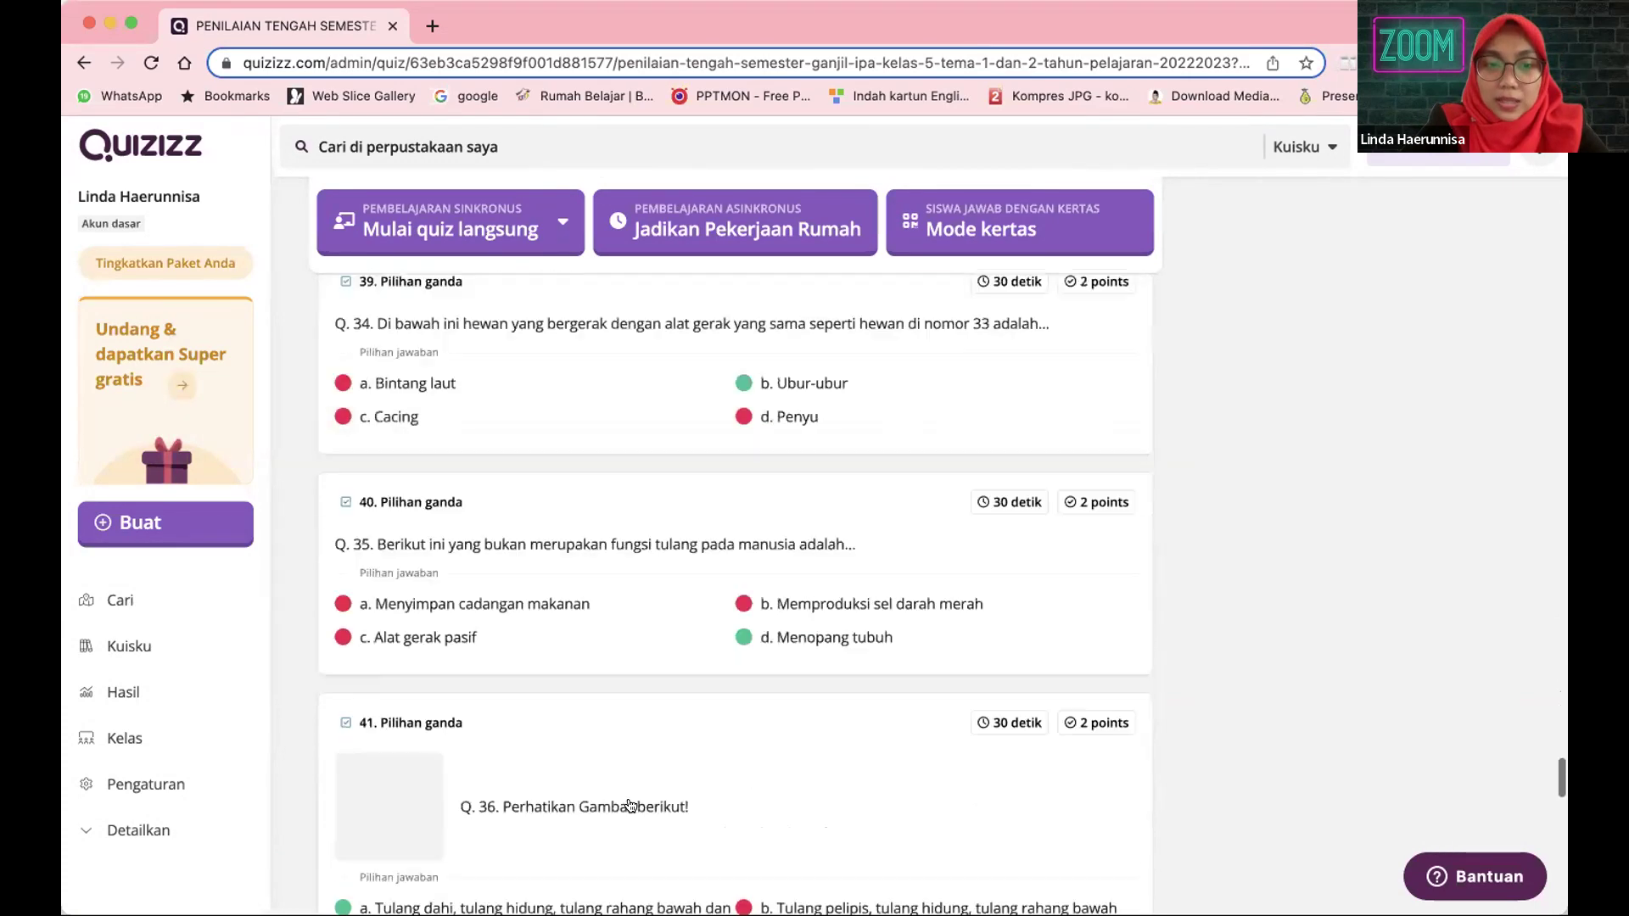
scroll(633, 804, "down", 10)
scroll(632, 806, "up", 8)
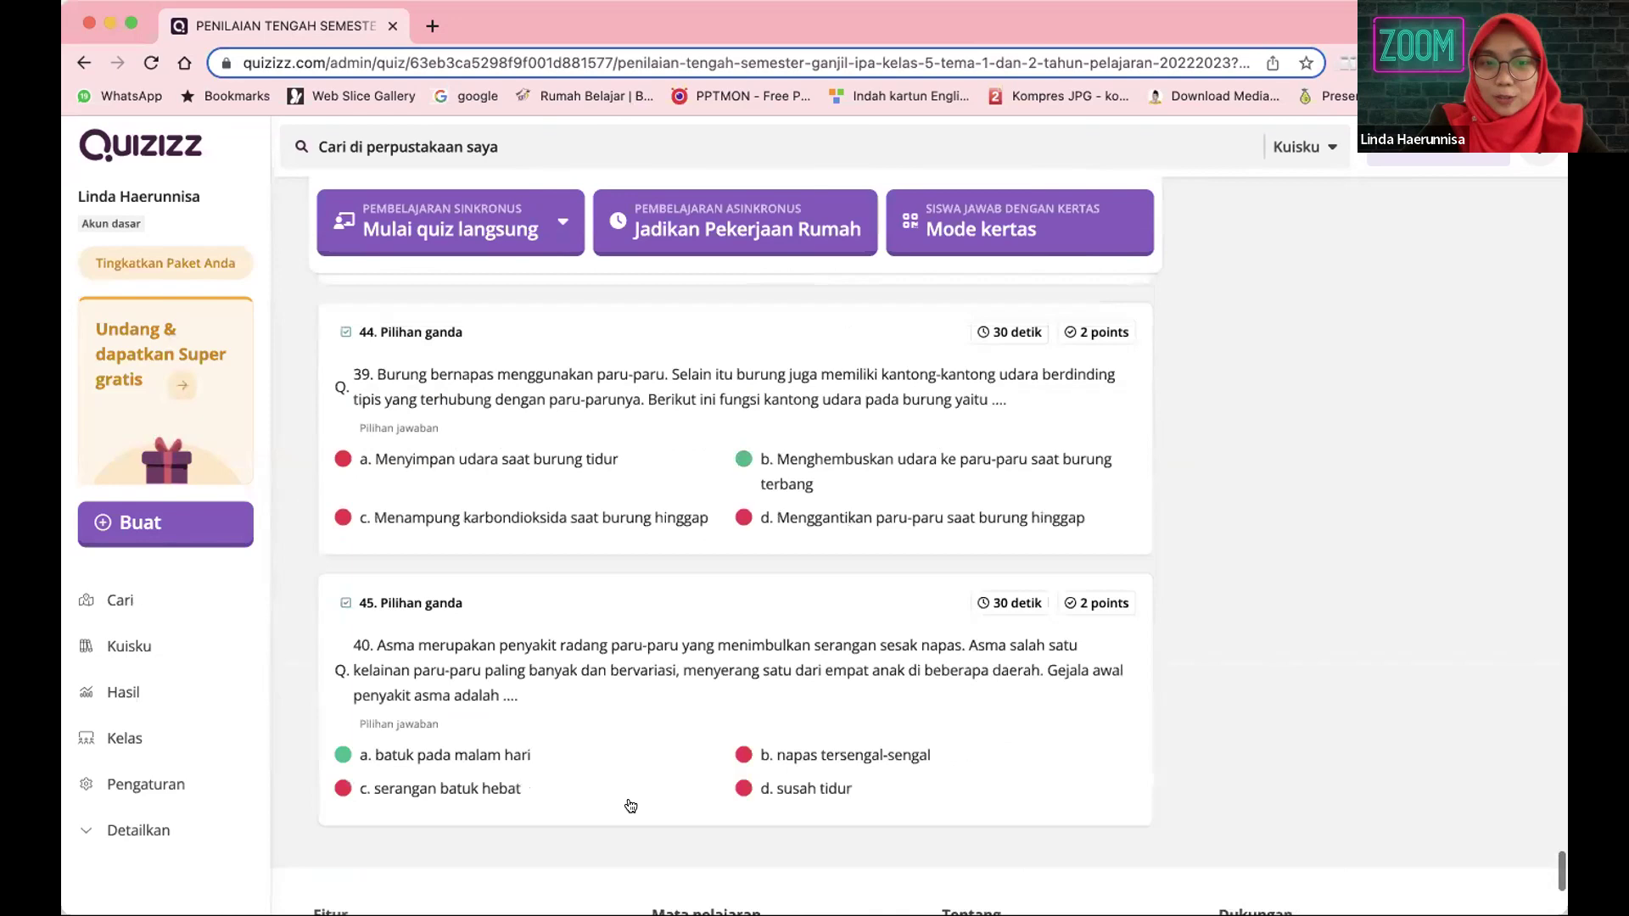
scroll(630, 806, "up", 20)
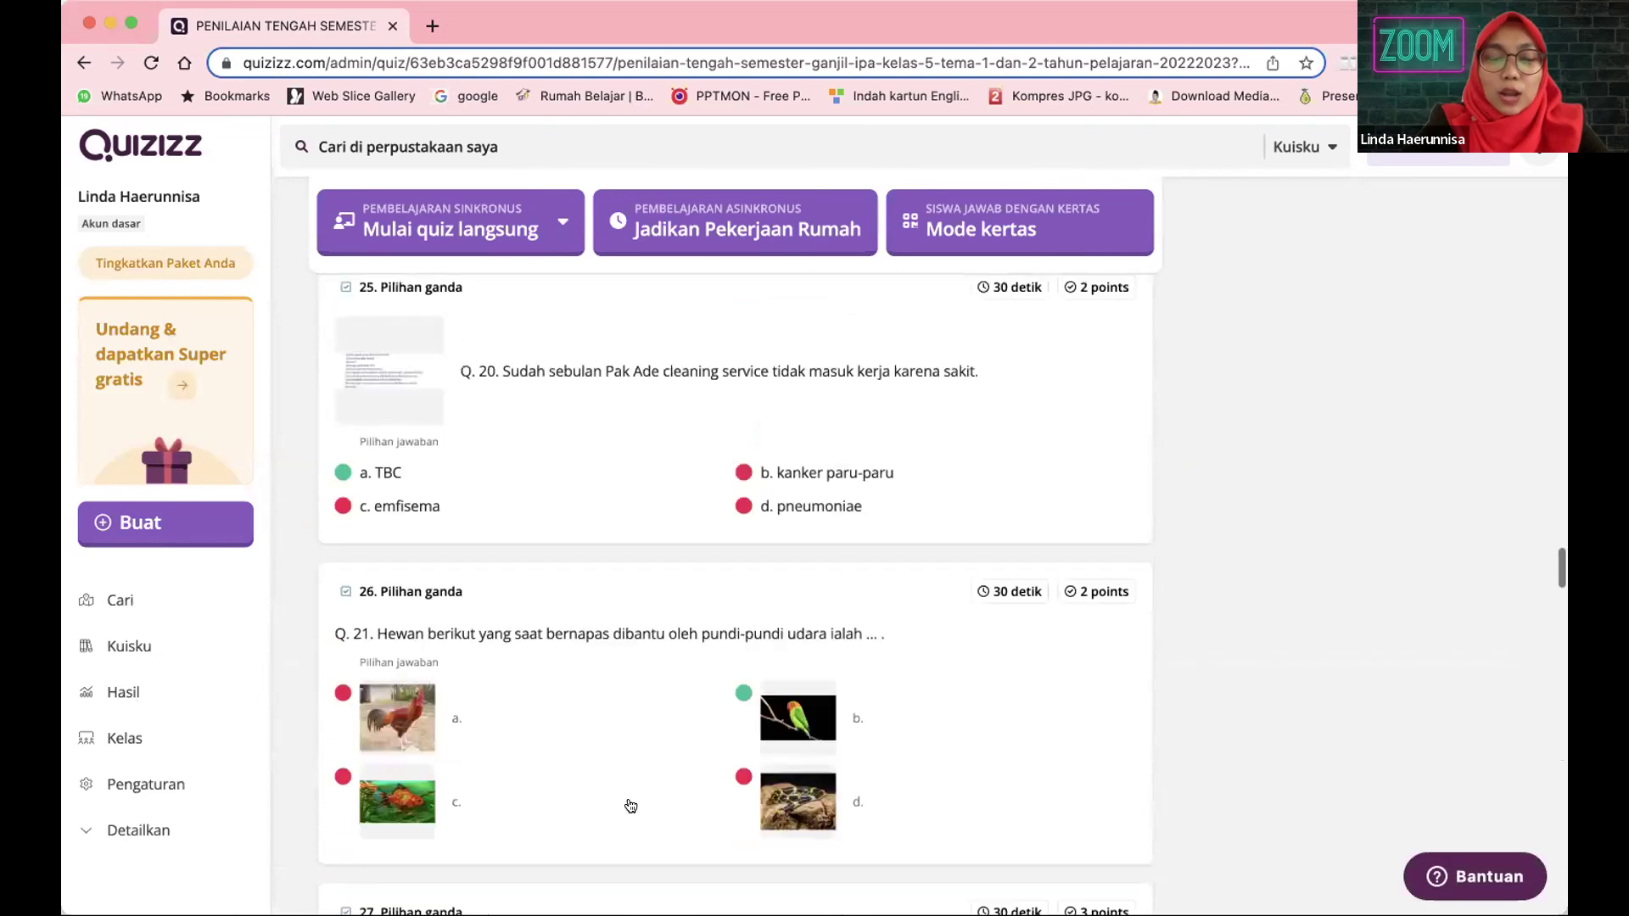
scroll(630, 806, "up", 20)
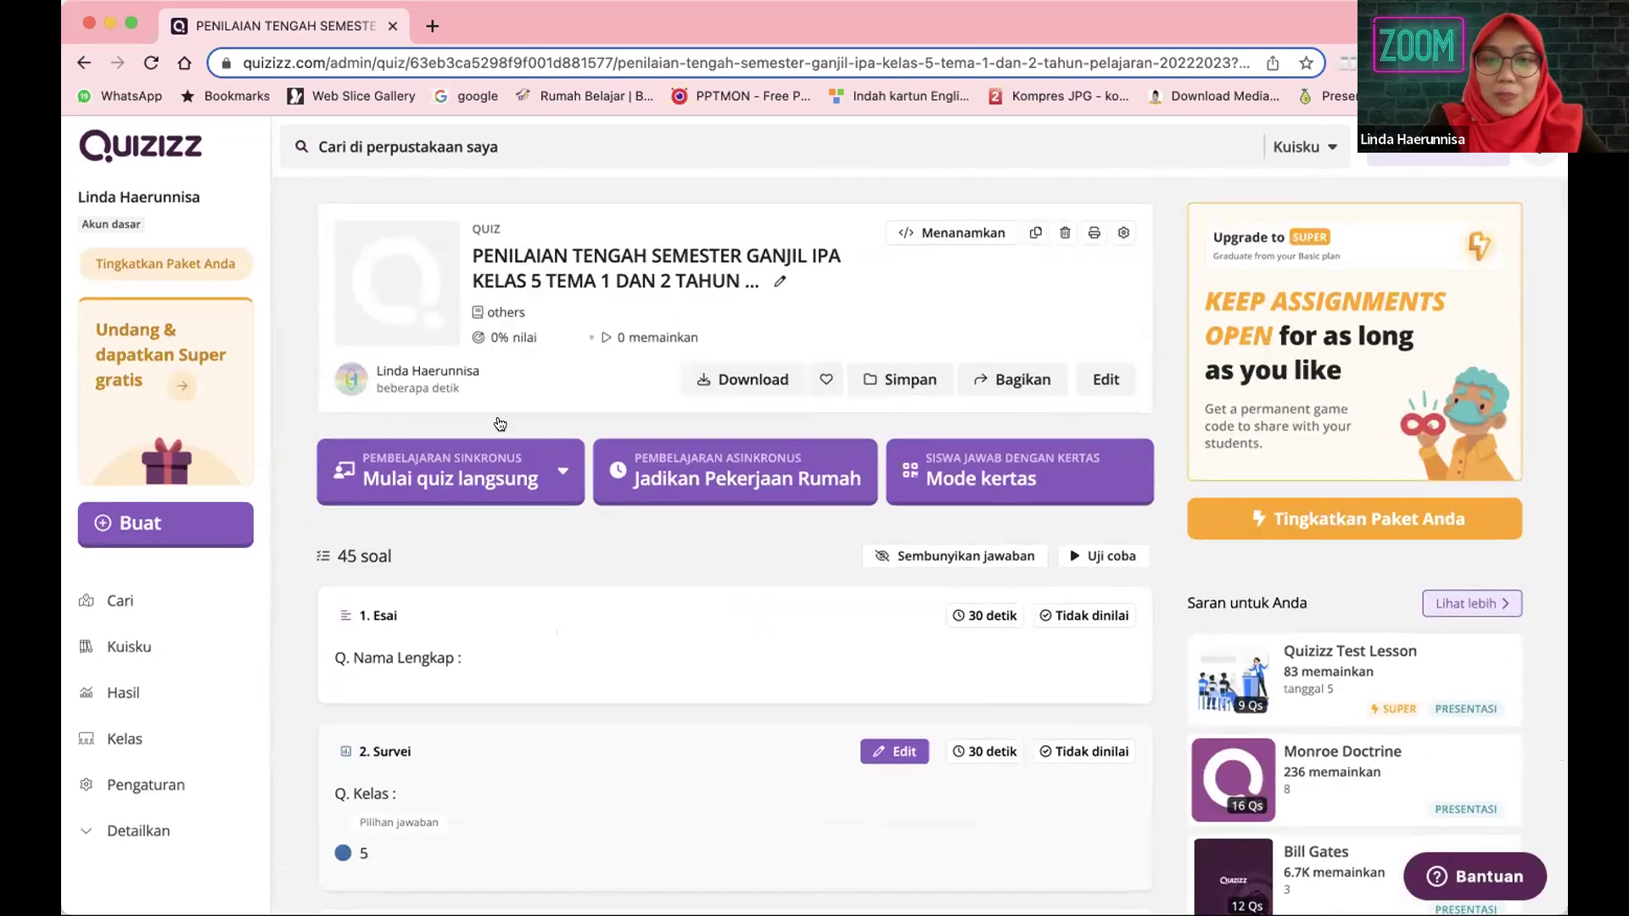
scroll(604, 414, "down", 3)
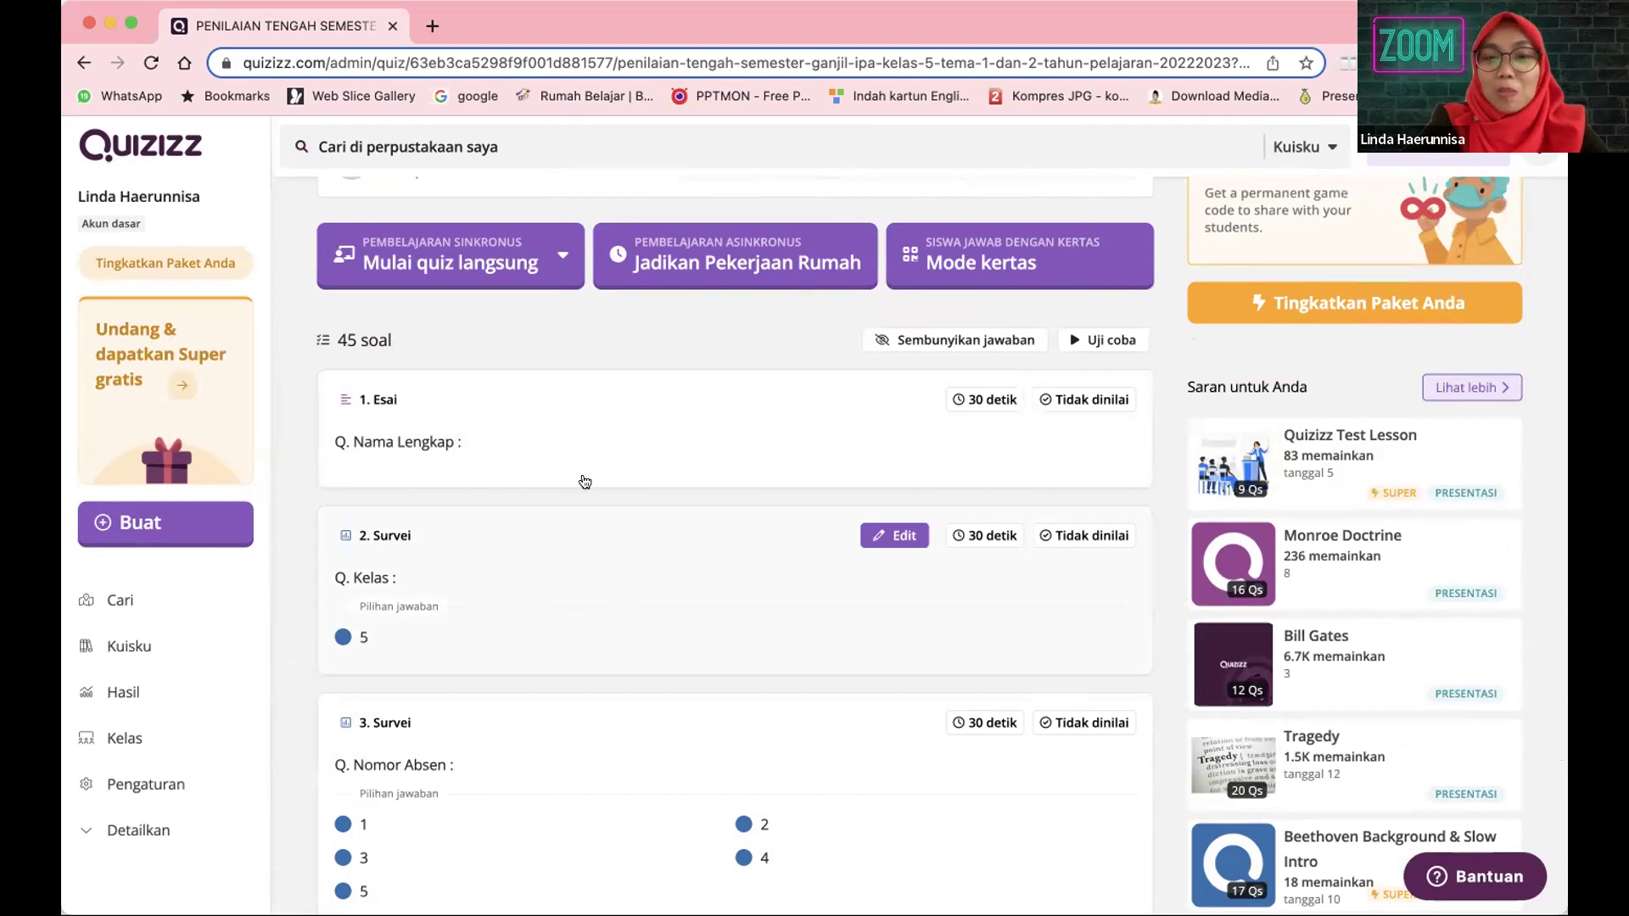
scroll(578, 457, "up", 3)
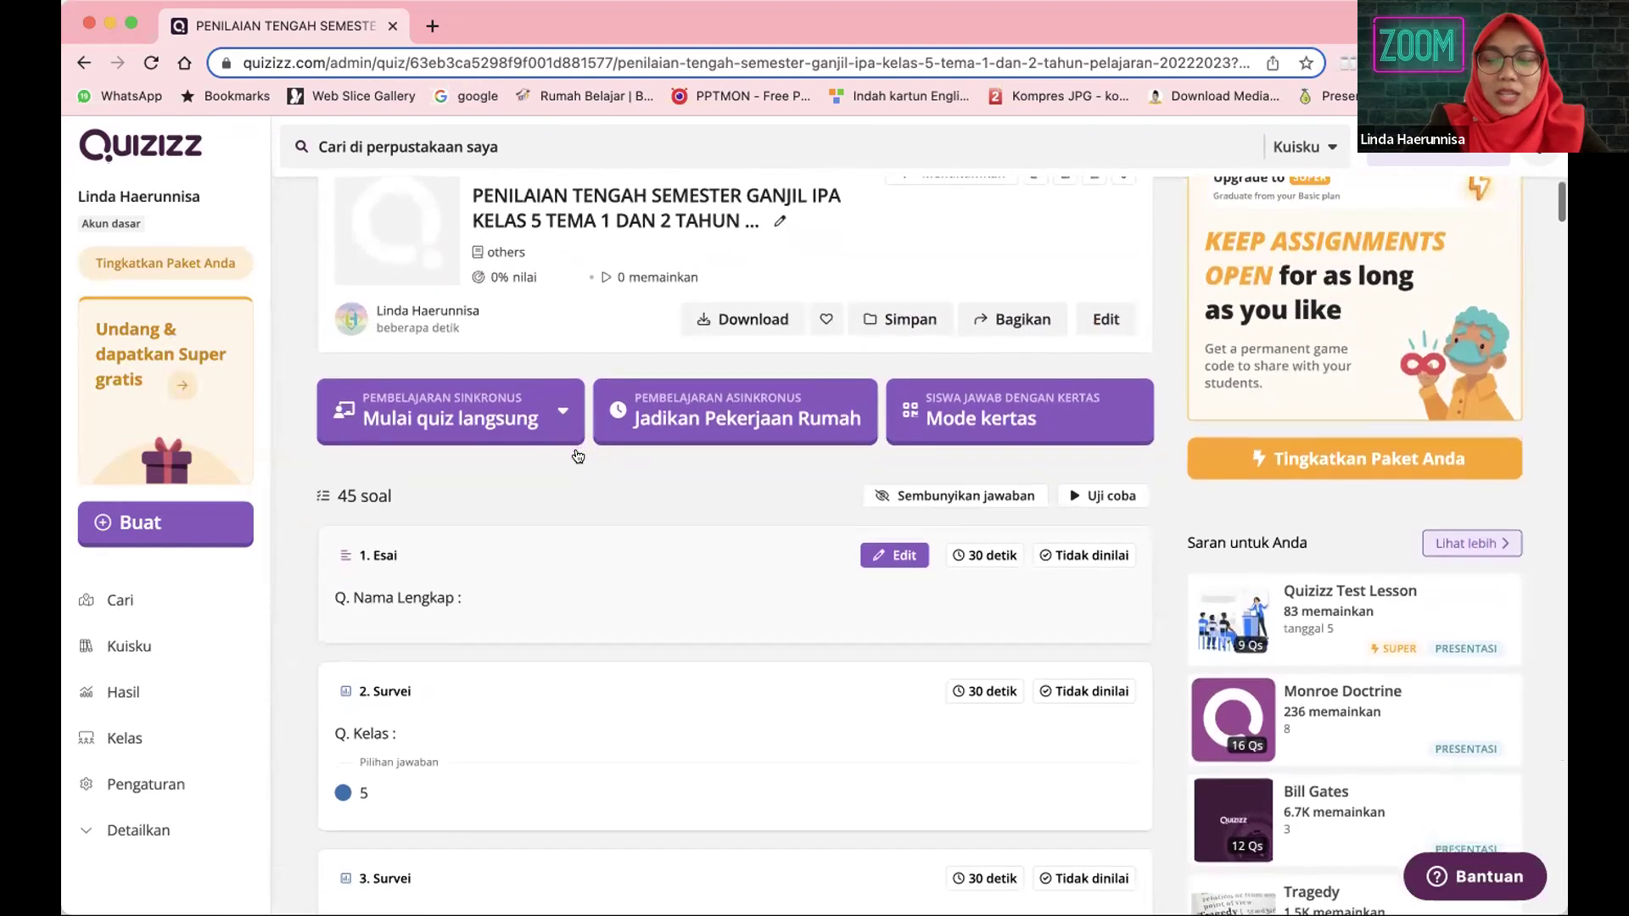
- Open the participant preview of the imported quiz at its first question, and close it
scroll(576, 457, "down", 2)
left_click(576, 455)
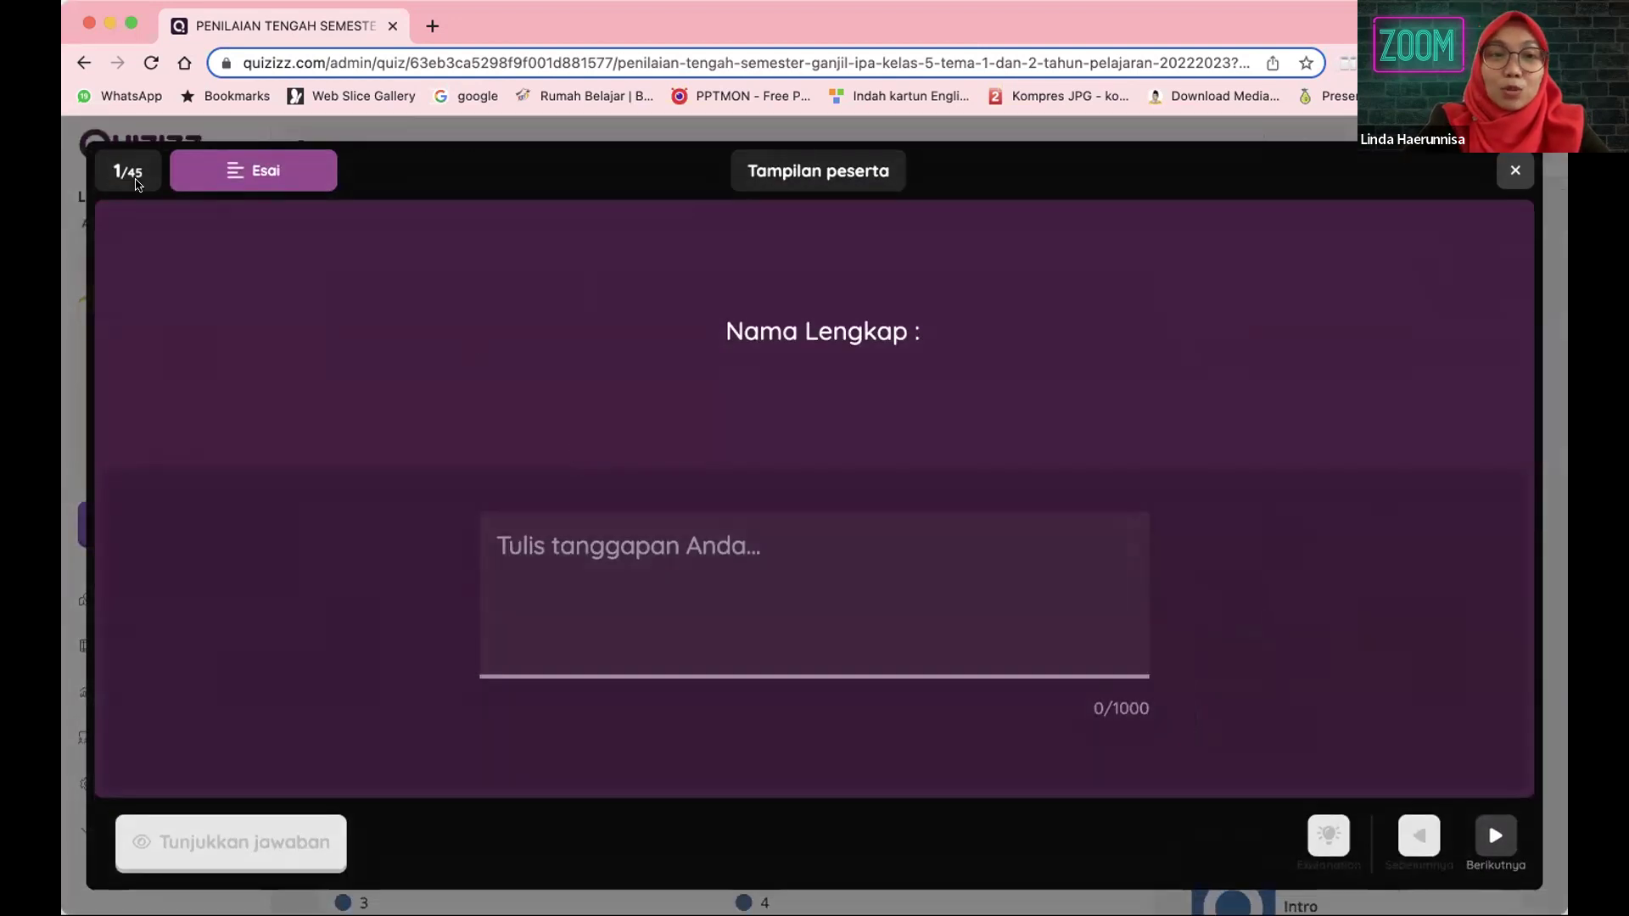
left_click(1516, 171)
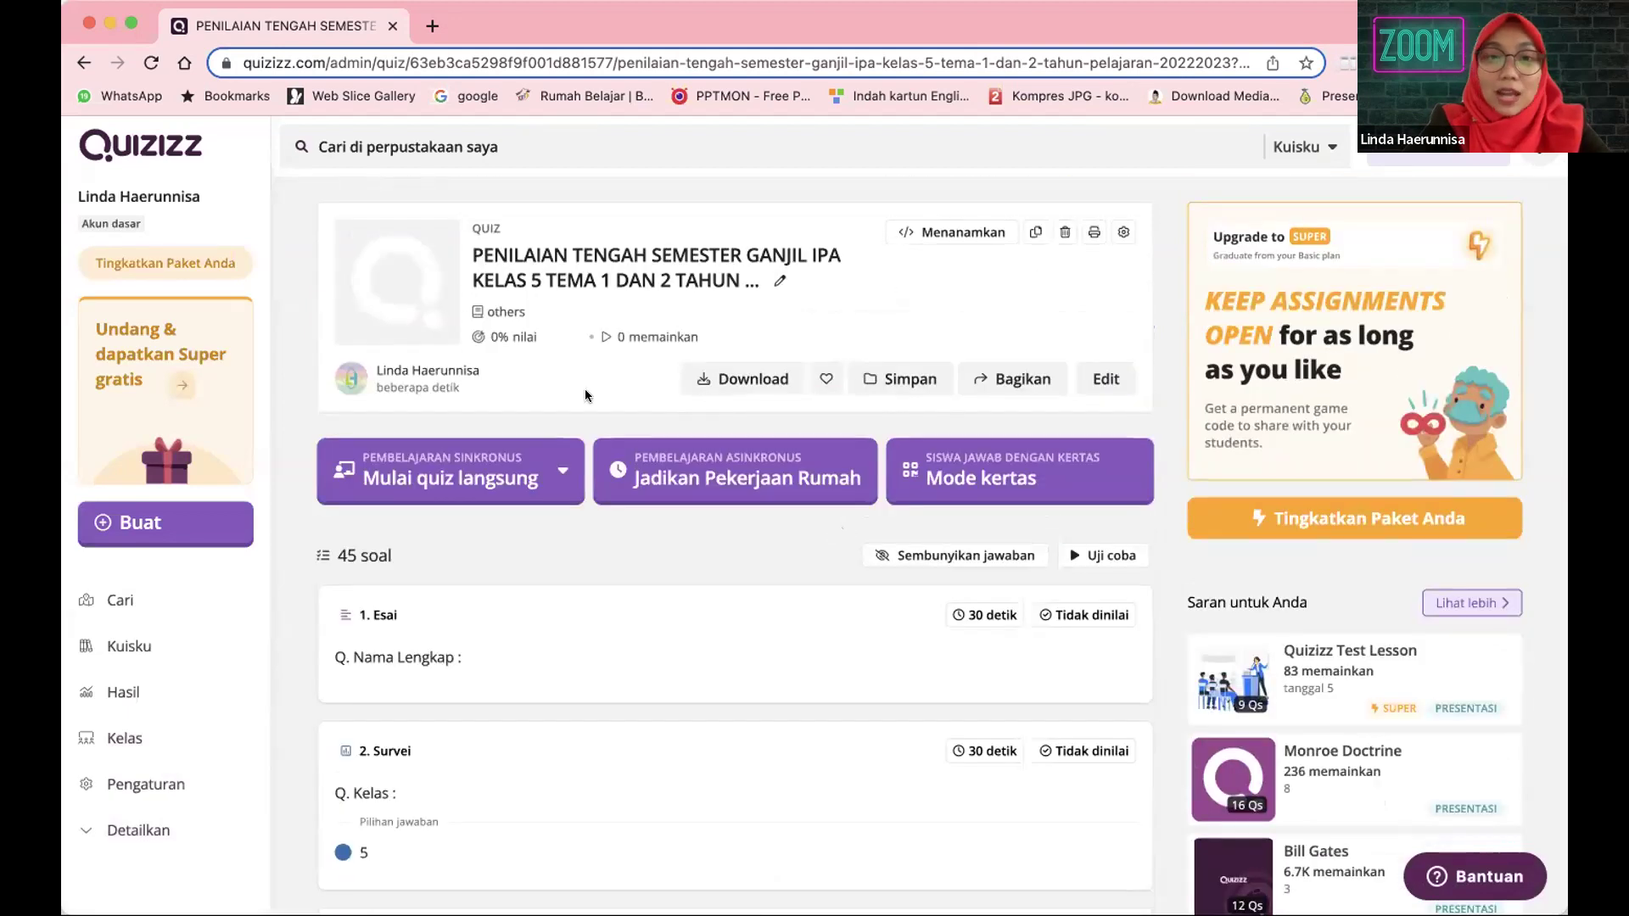
- Open the PENILAIAN TENGAH SEMESTER GANJIL IPA KELAS 5 quiz from the Kuisku library for editing
left_click(166, 649)
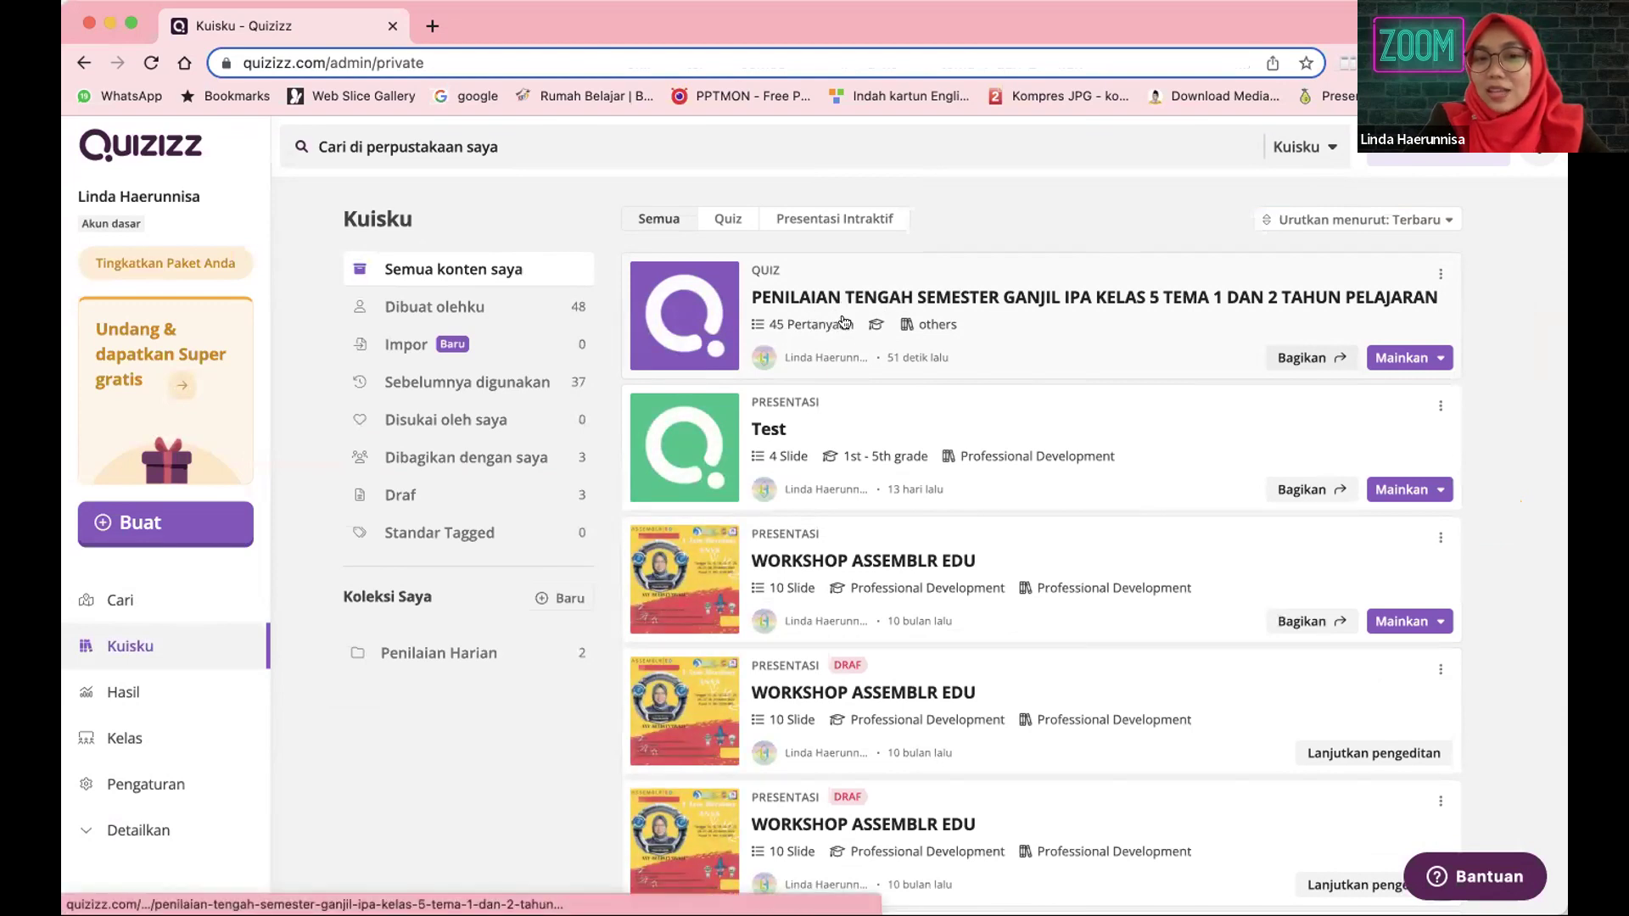
left_click(1021, 330)
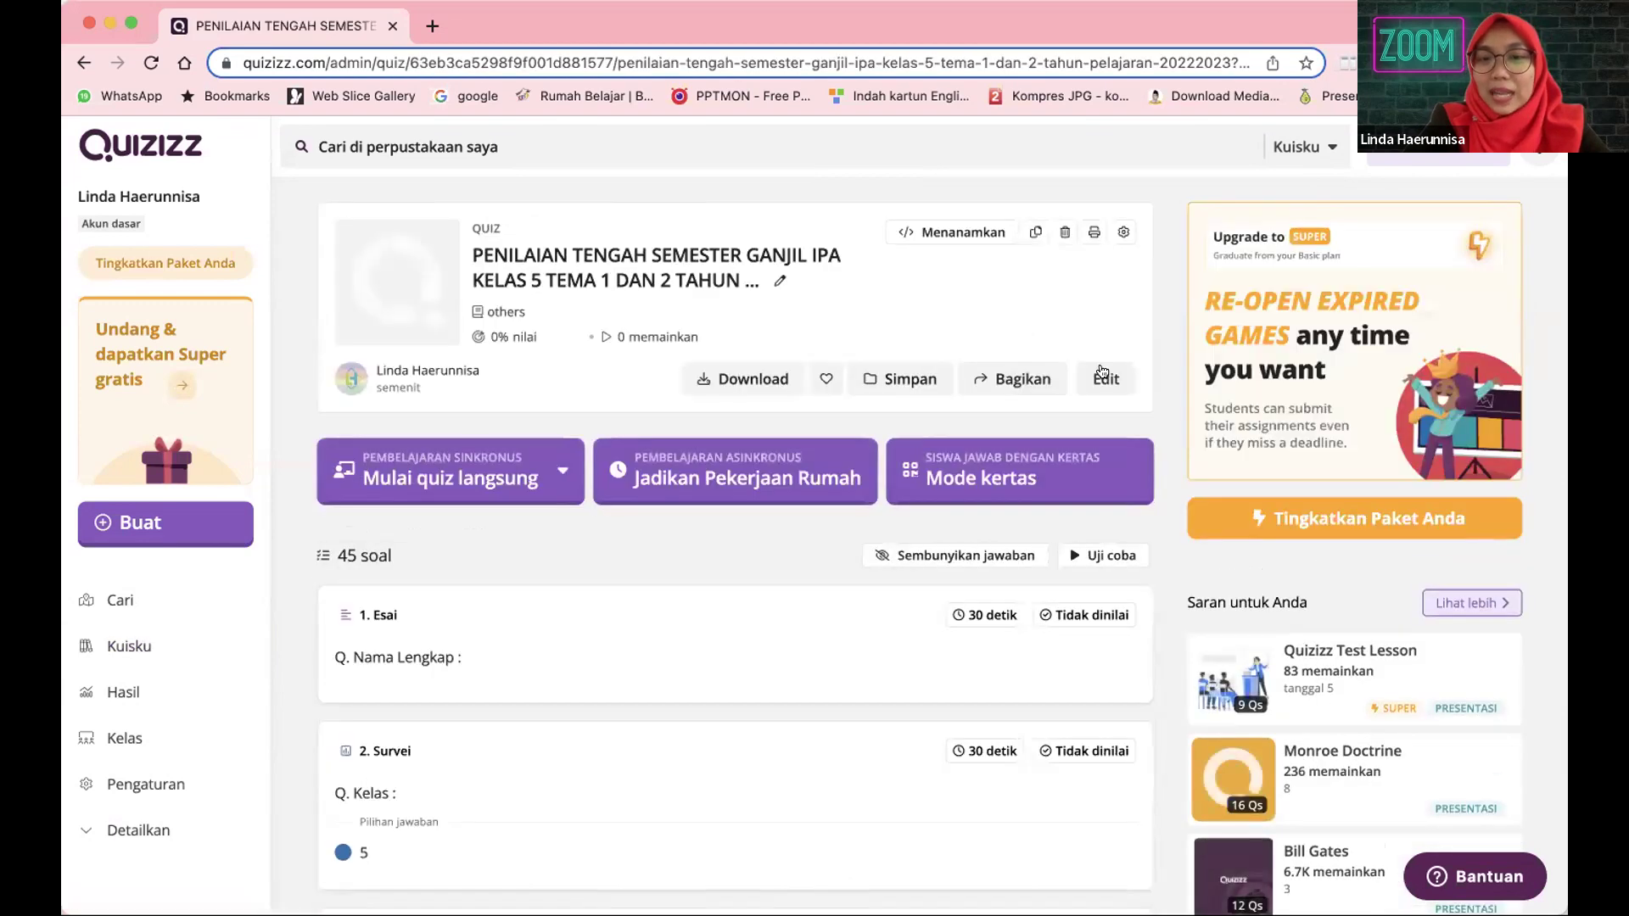
left_click(1104, 374)
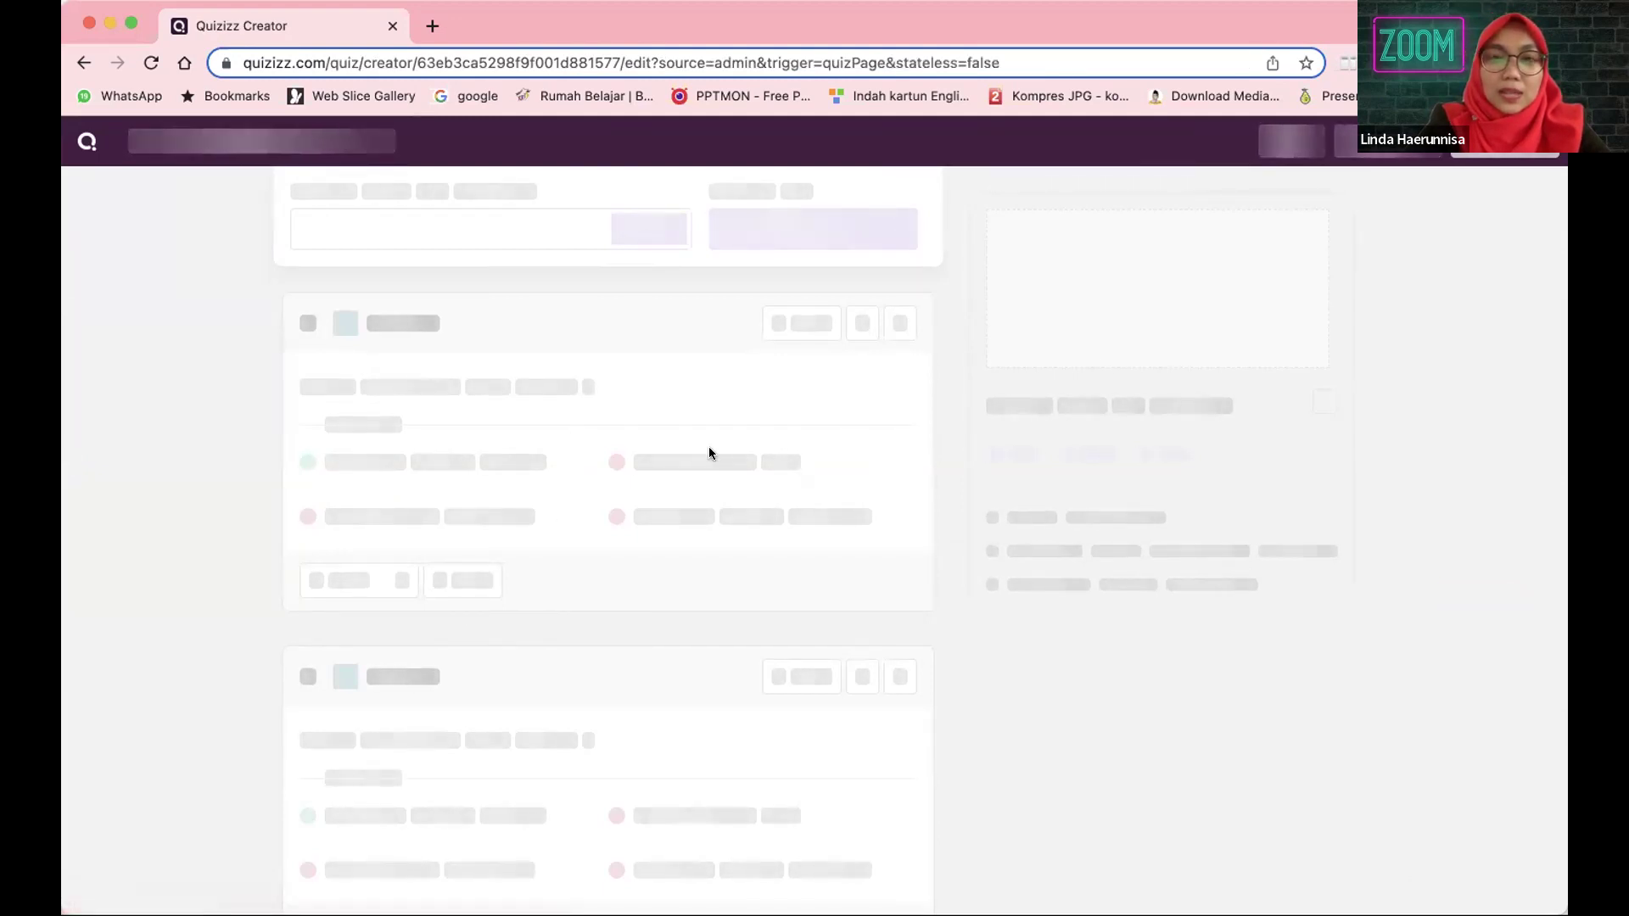
- Delete the identity questions Nama Lengkap, Kelas, Nomor Absen, Hari / tanggal mengerjakan and Mata Pelajaran, and save the quiz
scroll(710, 453, "down", 3)
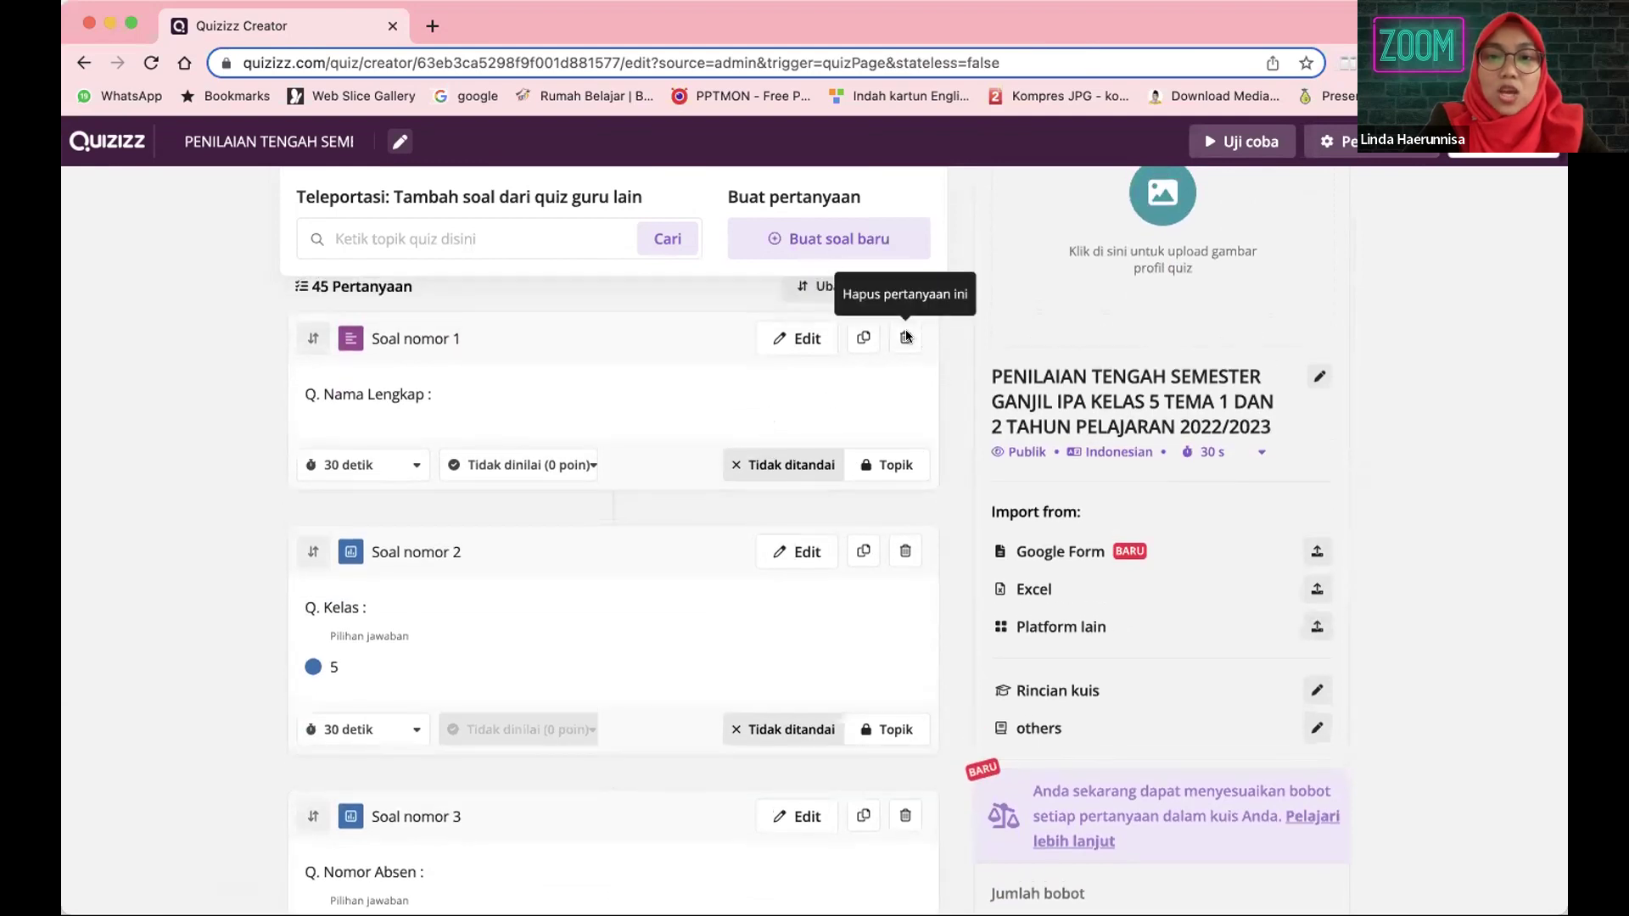
left_click(905, 338)
left_click(1035, 291)
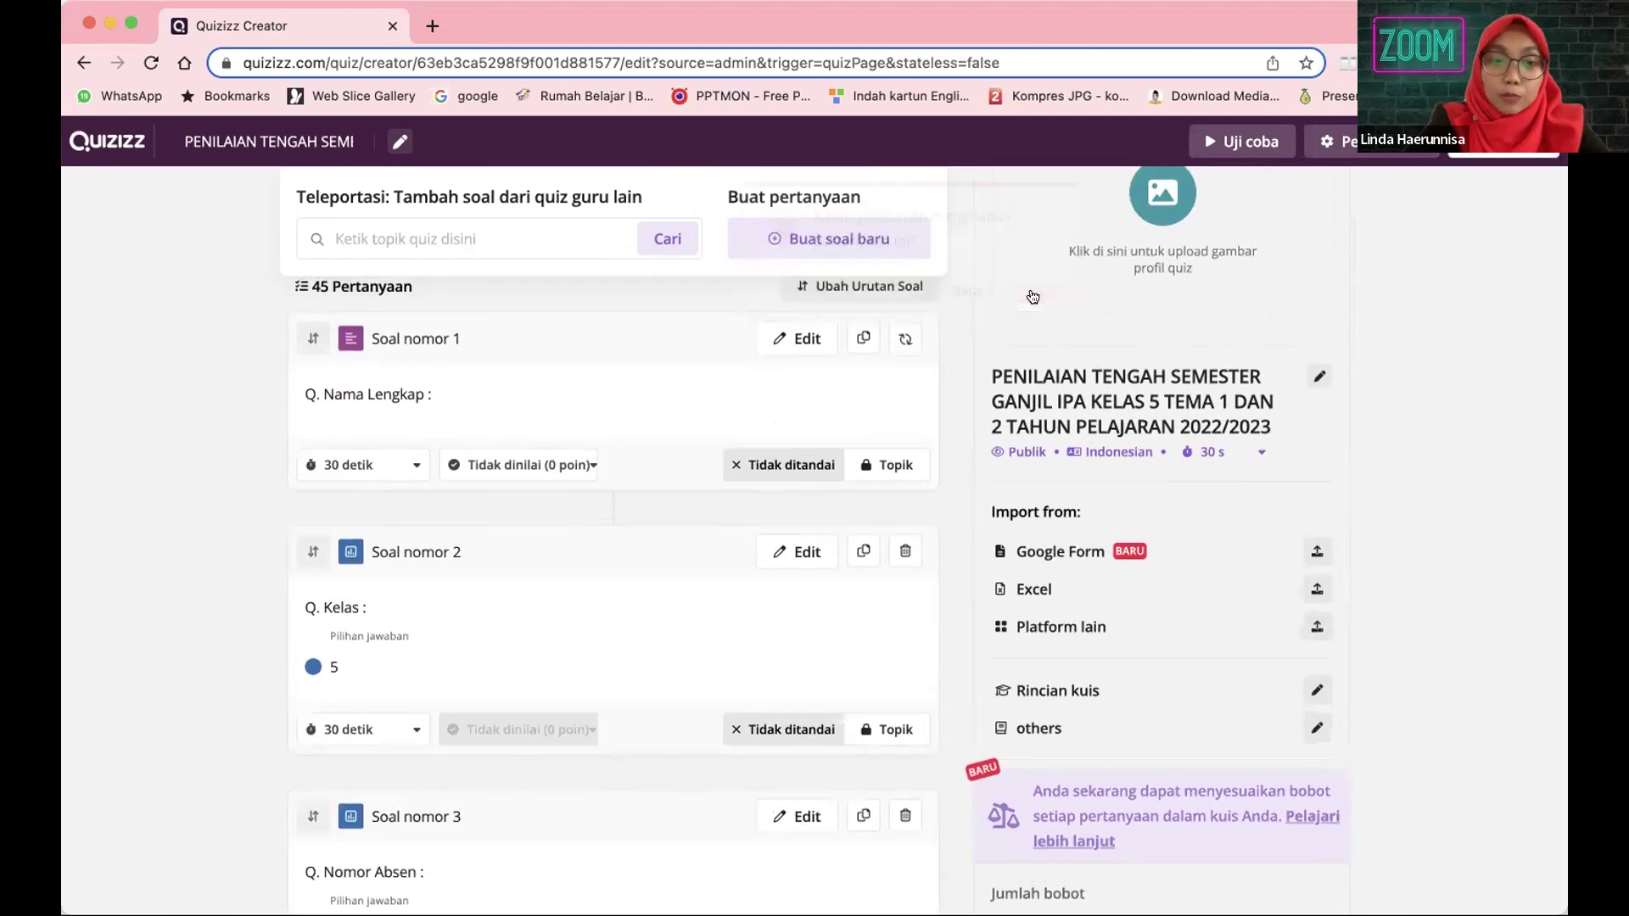
left_click(903, 341)
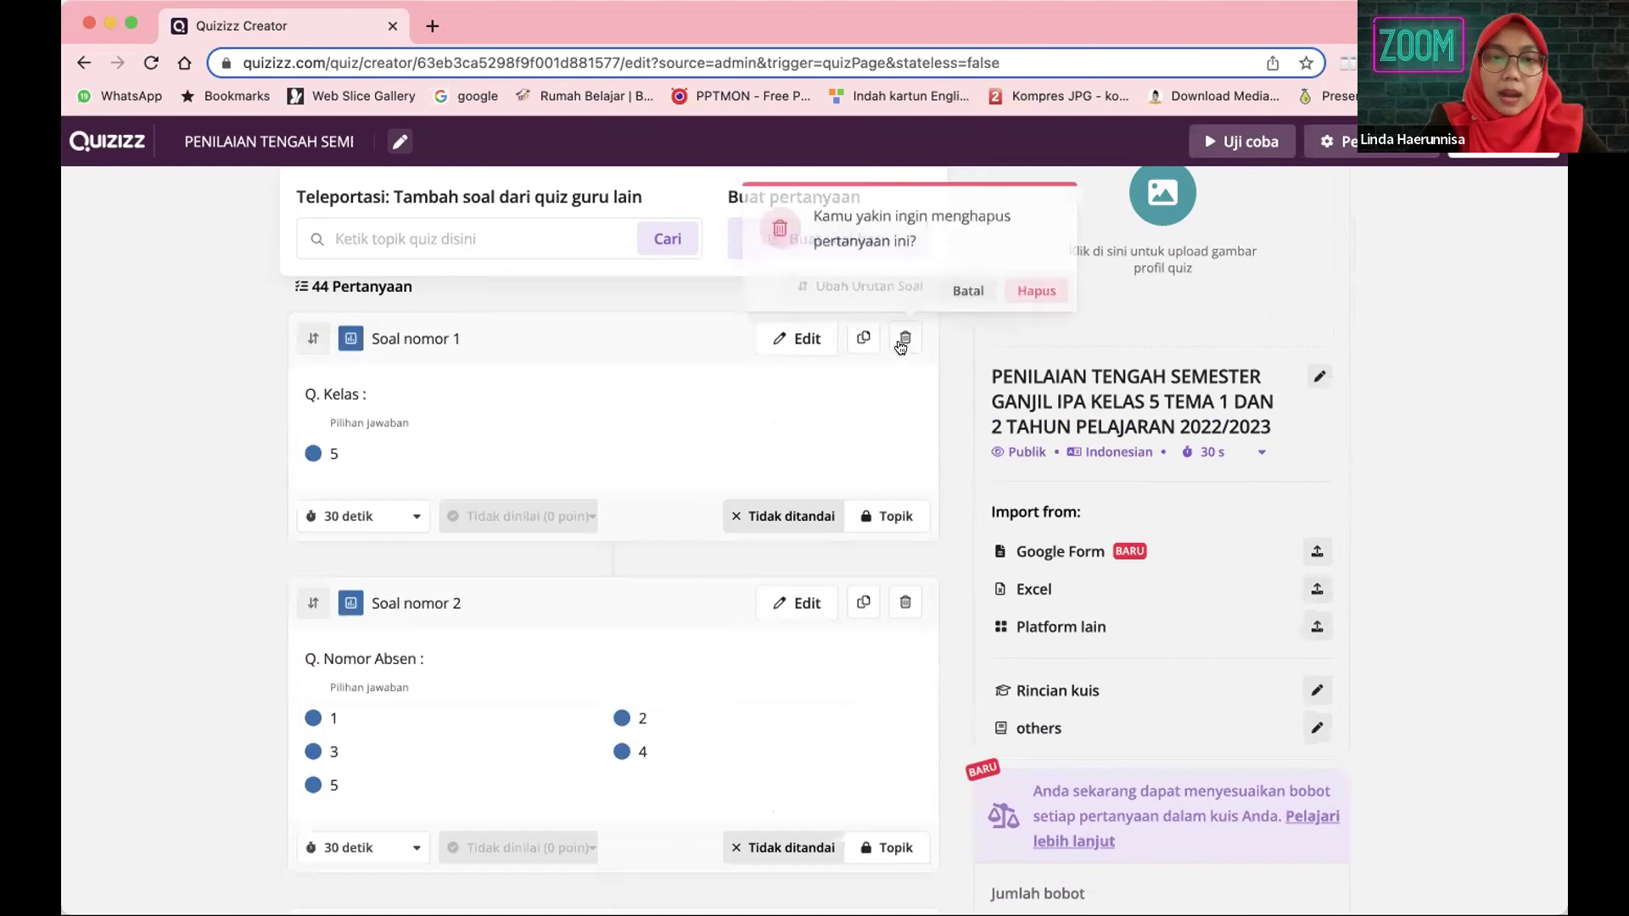
left_click(1036, 291)
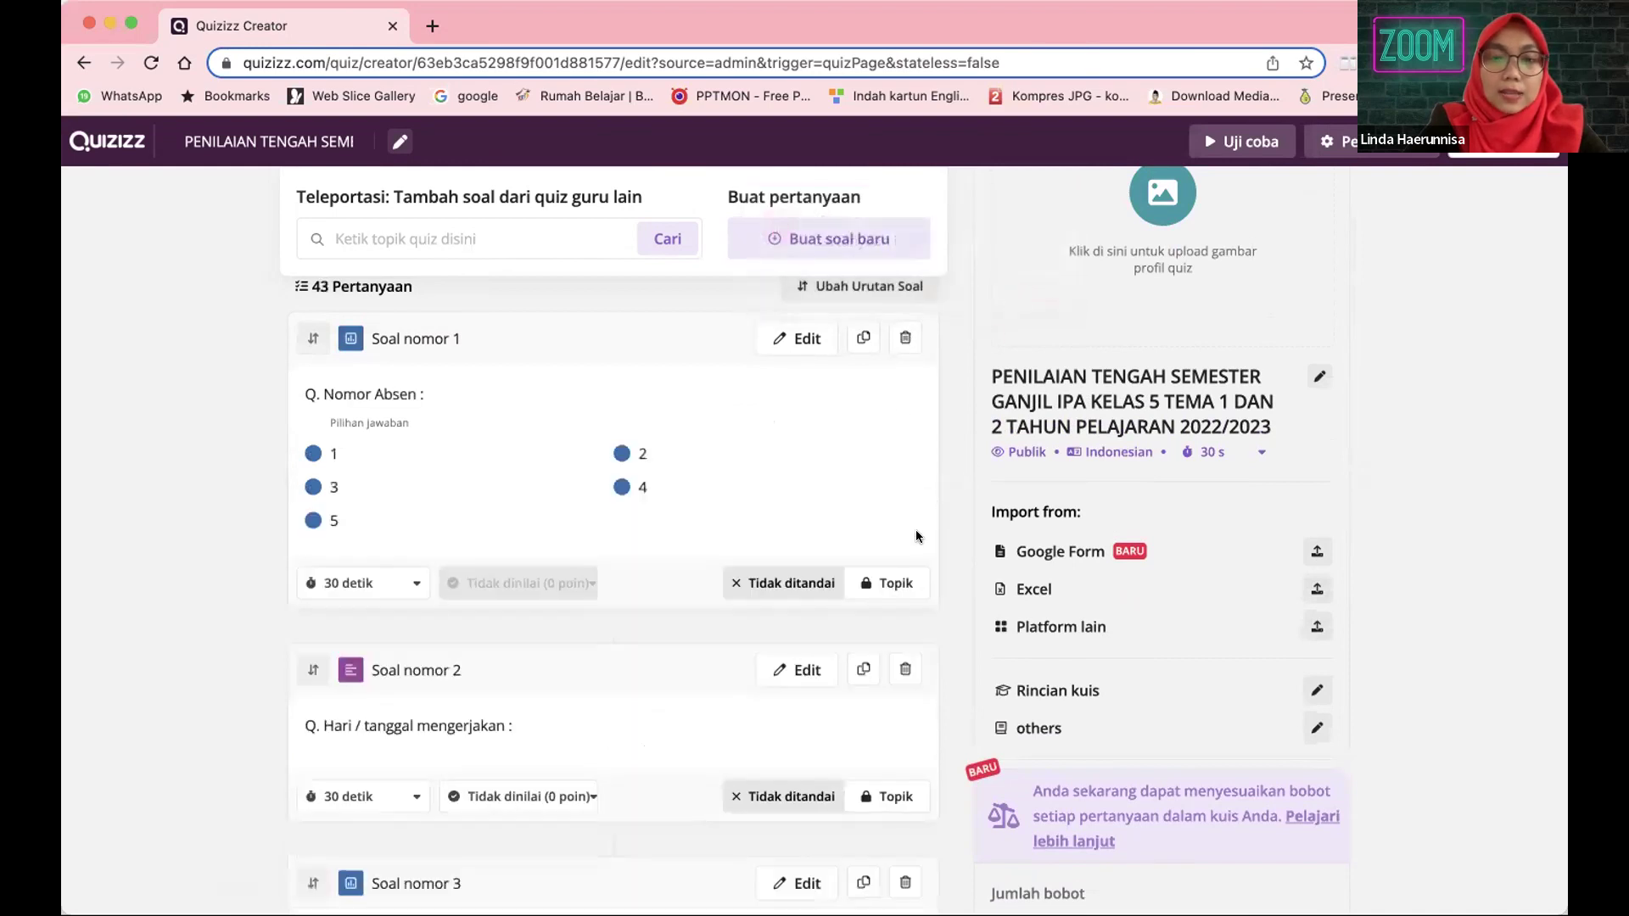
left_click(905, 338)
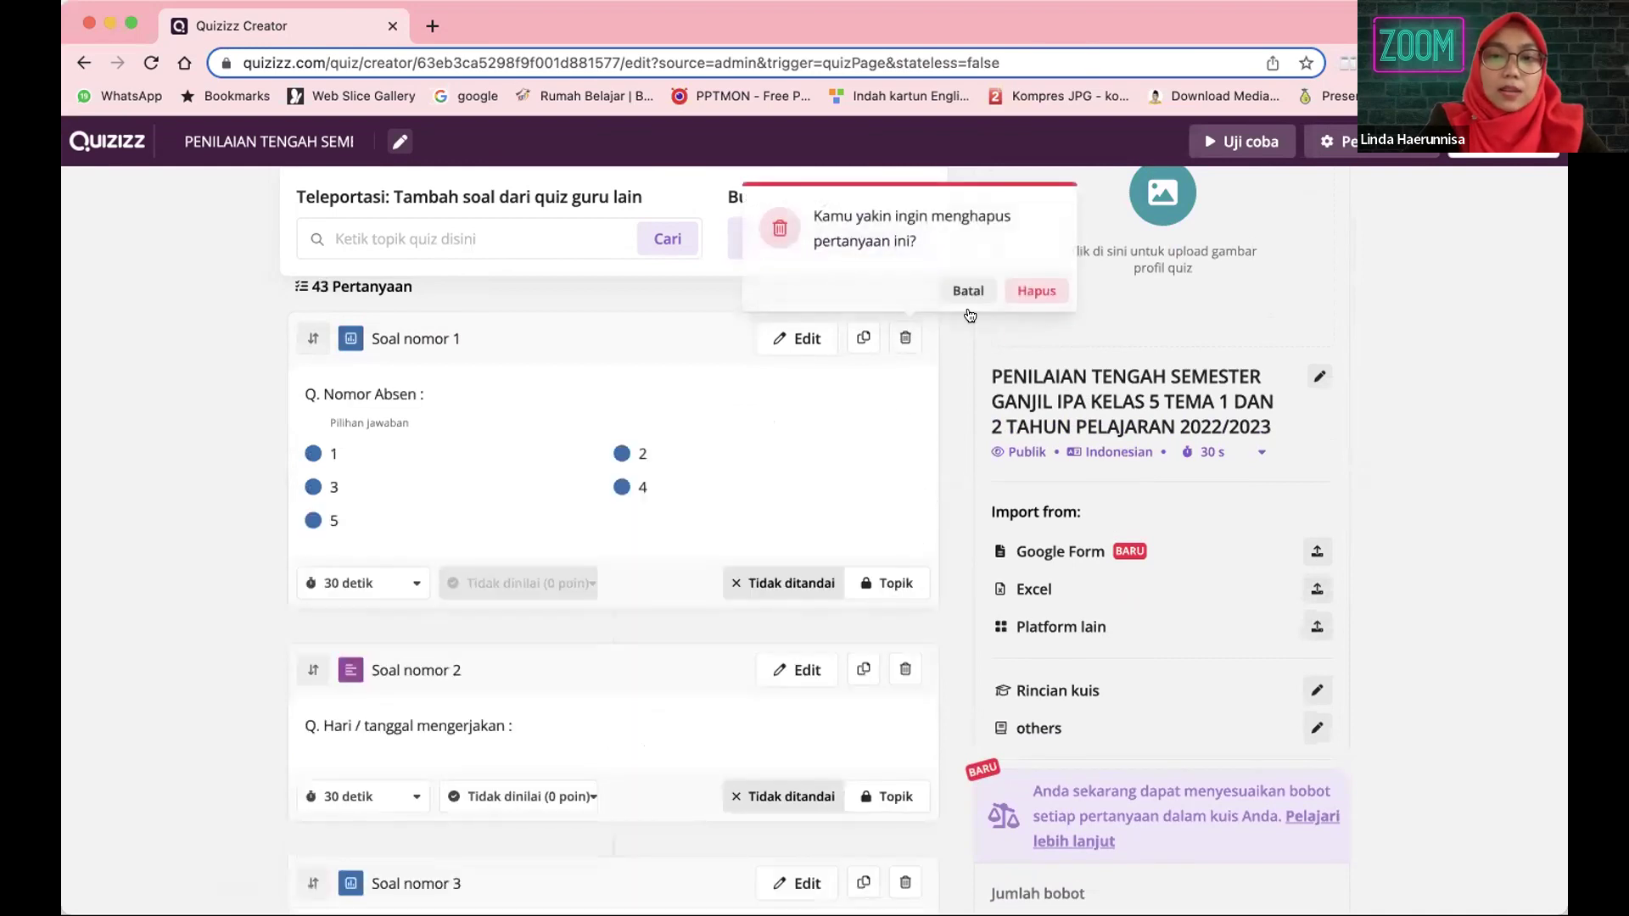
left_click(1037, 291)
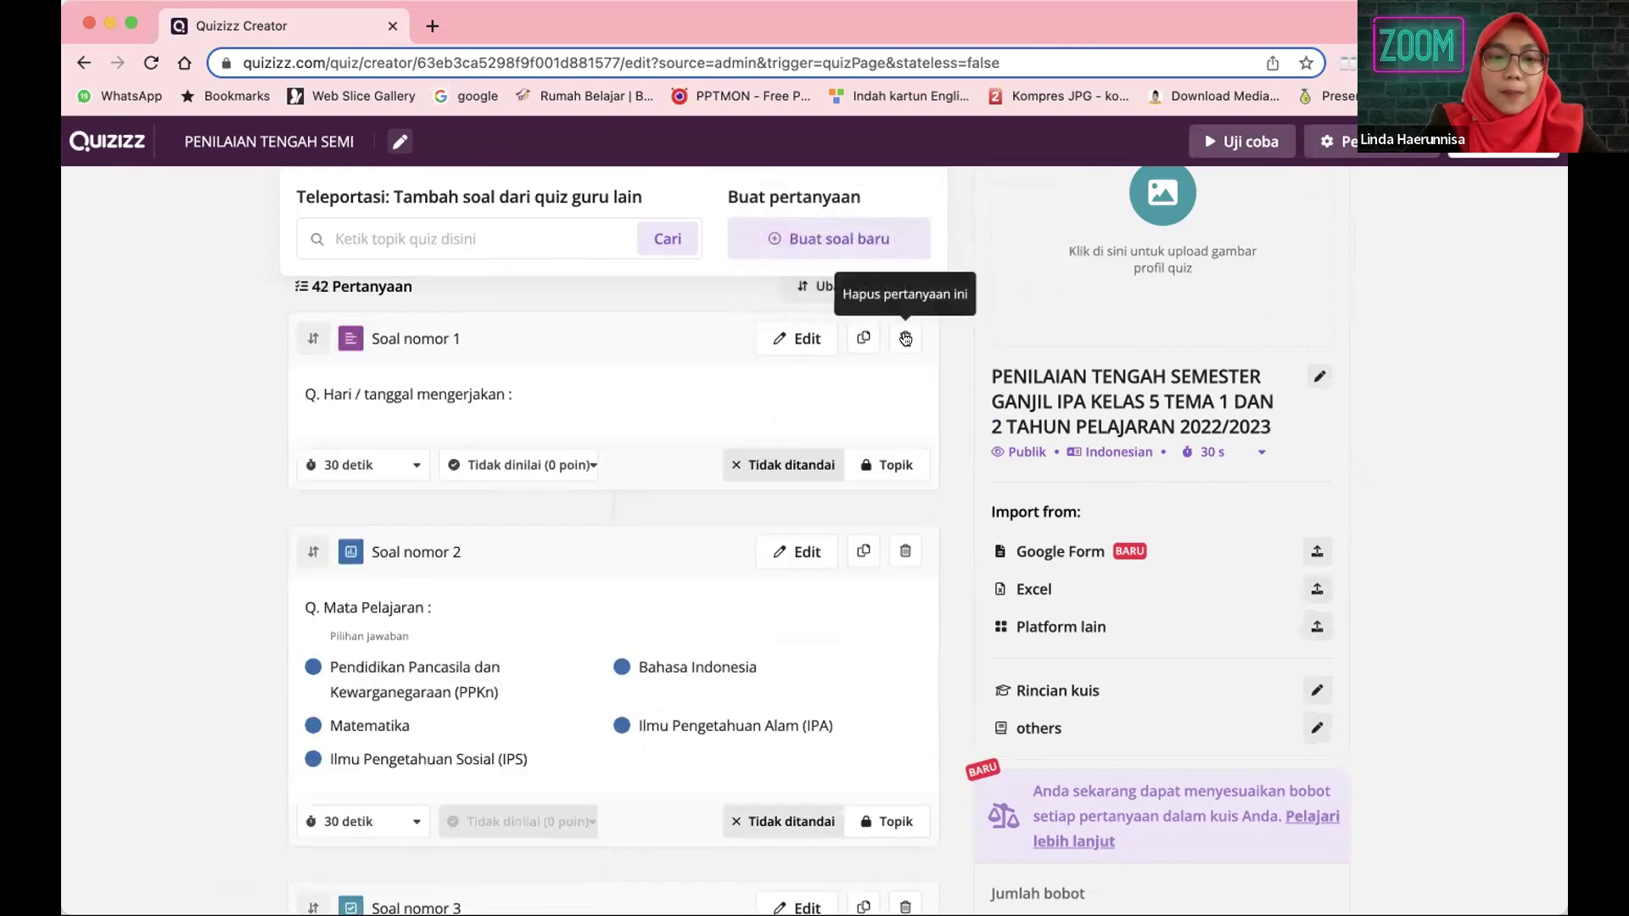
left_click(905, 339)
left_click(1037, 291)
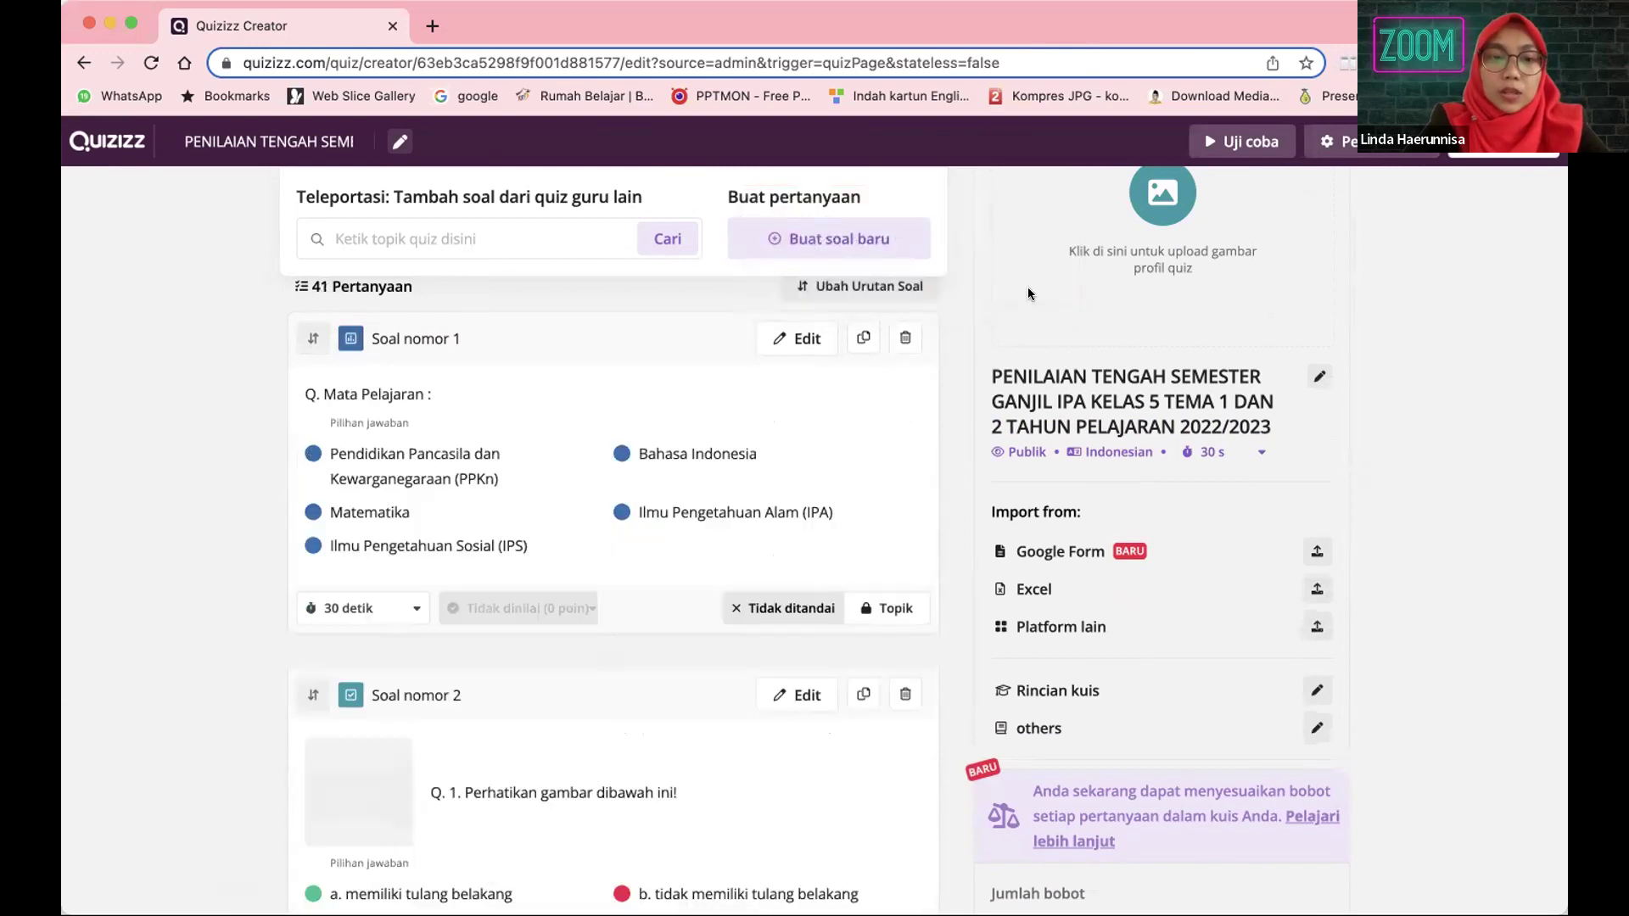
left_click(905, 337)
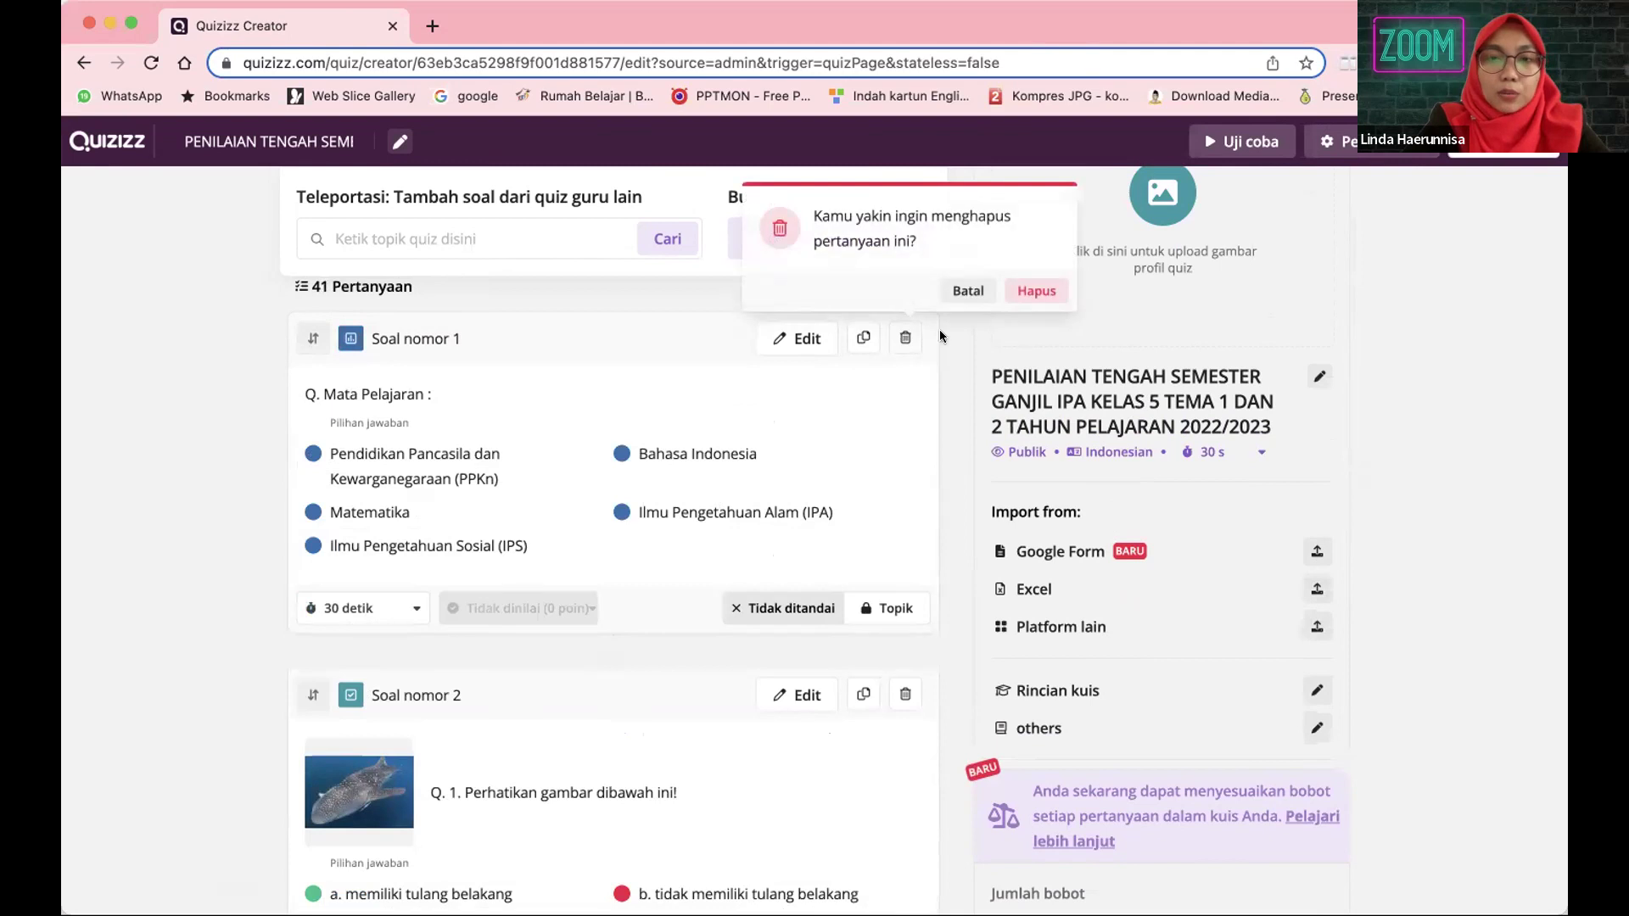
left_click(1043, 291)
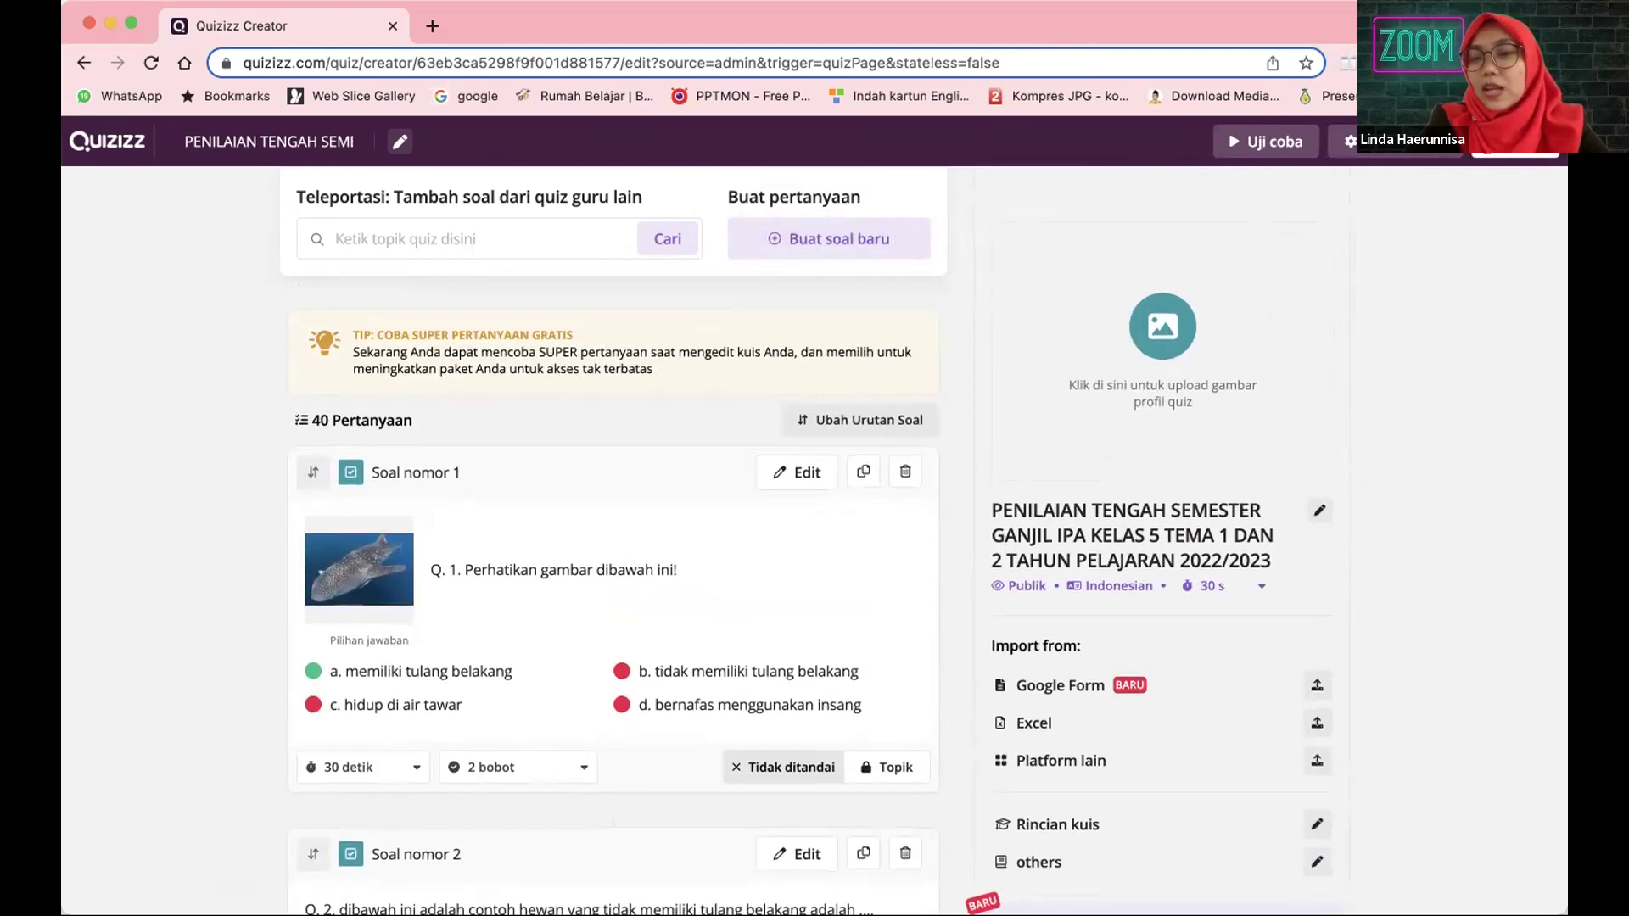
left_click(1516, 141)
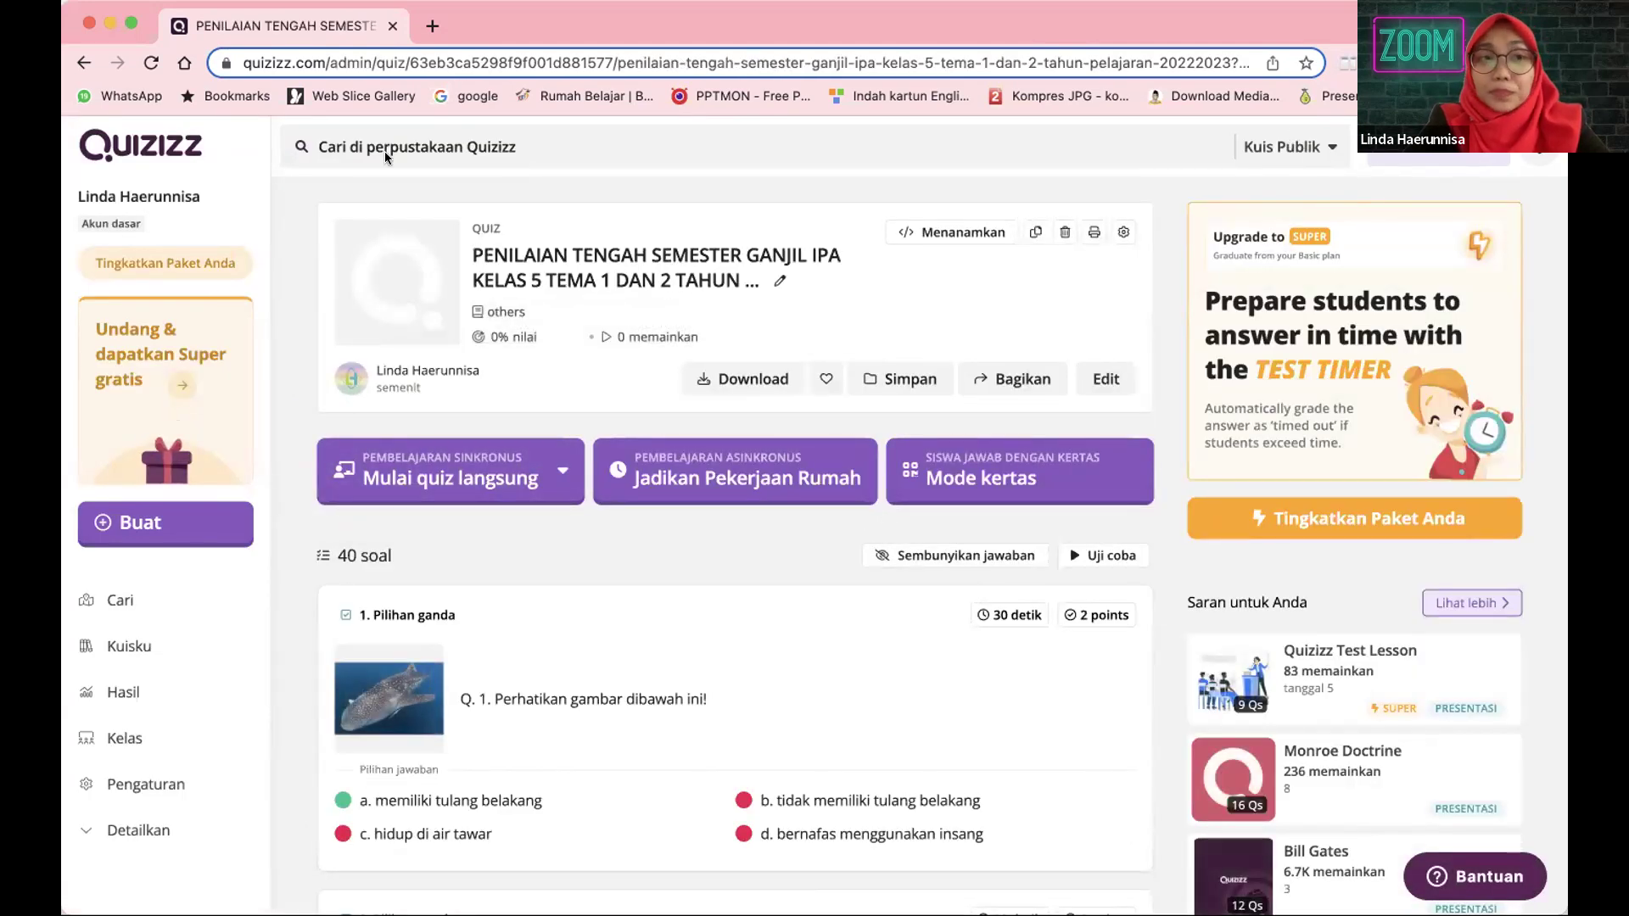
left_click(107, 23)
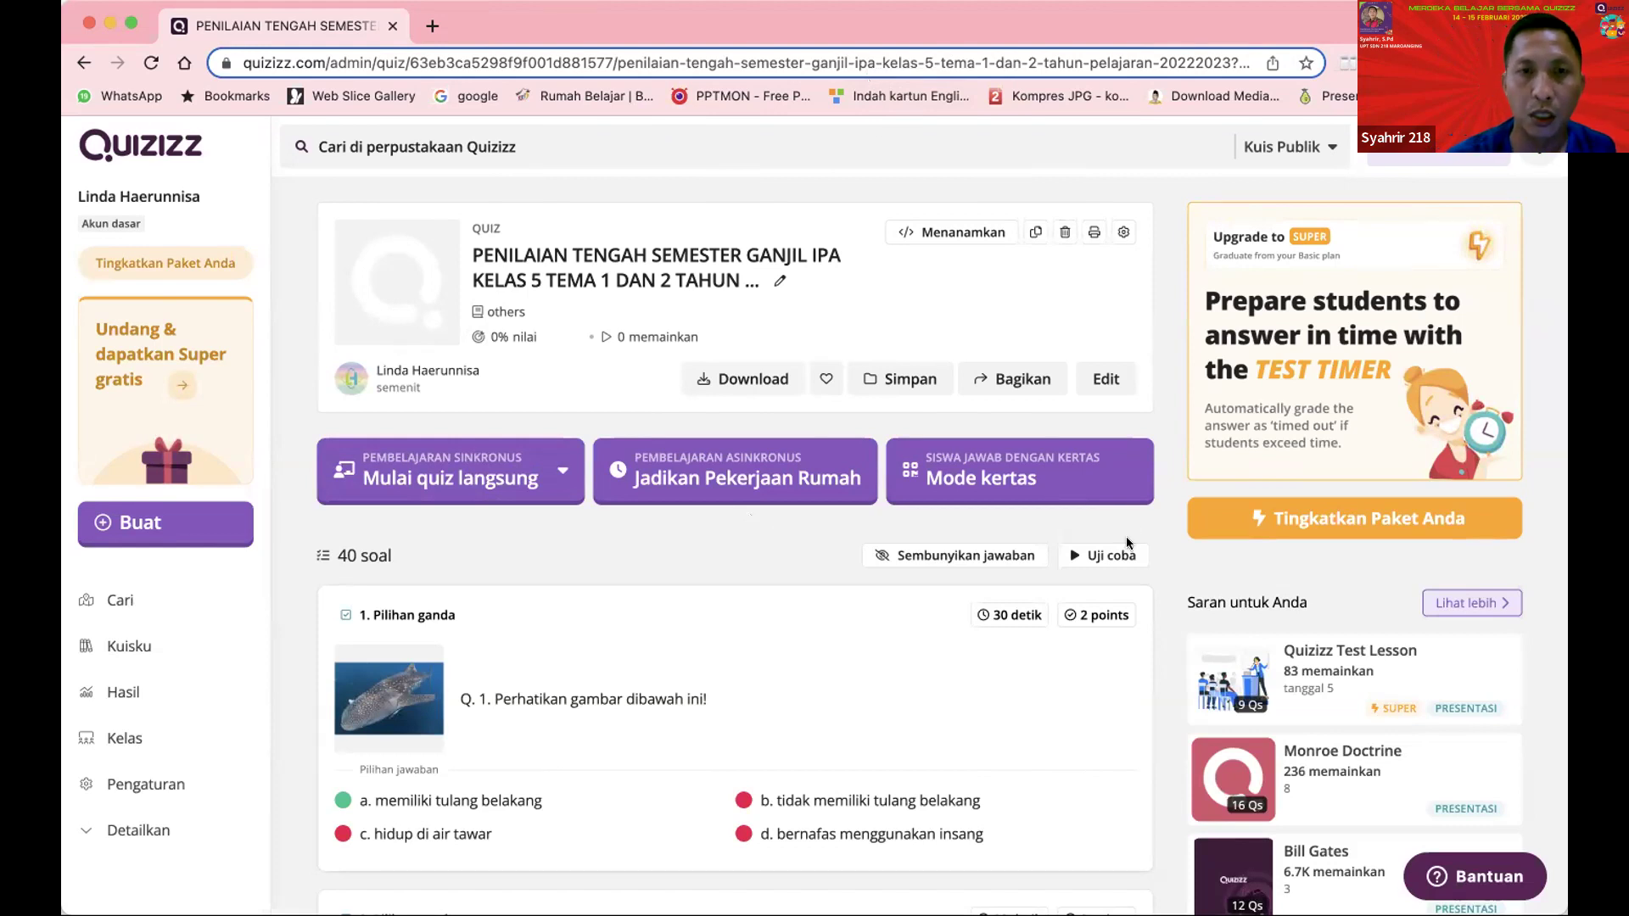
- Reopen the quiz for editing, set question 1's timer to 15 menit, apply it to all questions, and save the quiz
left_click(1103, 379)
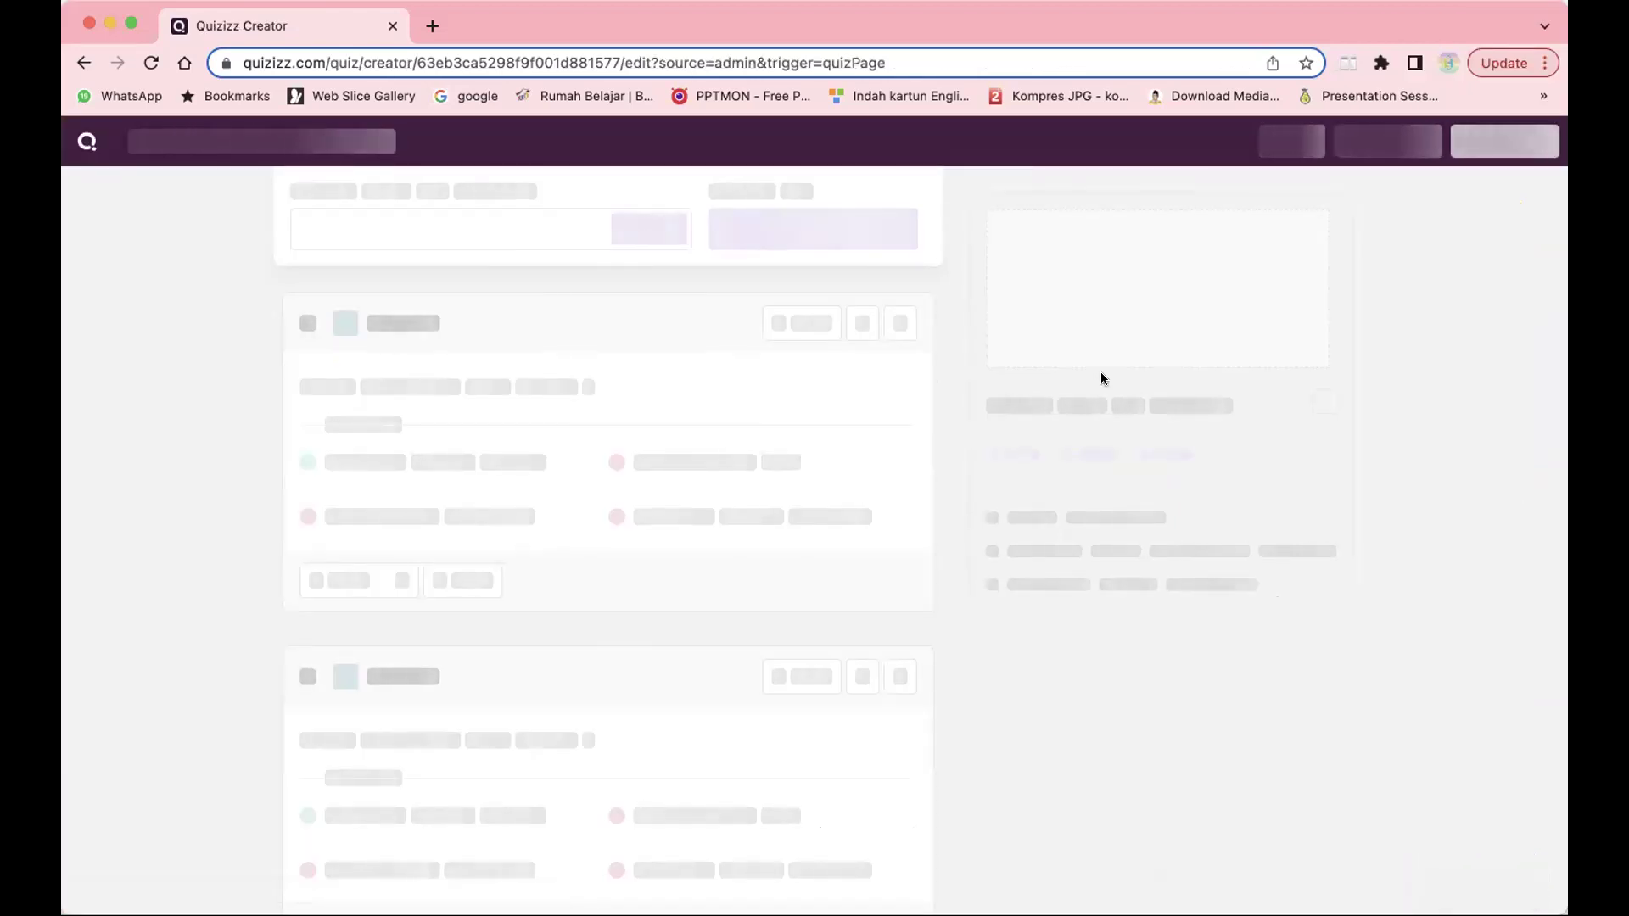
scroll(587, 467, "down", 6)
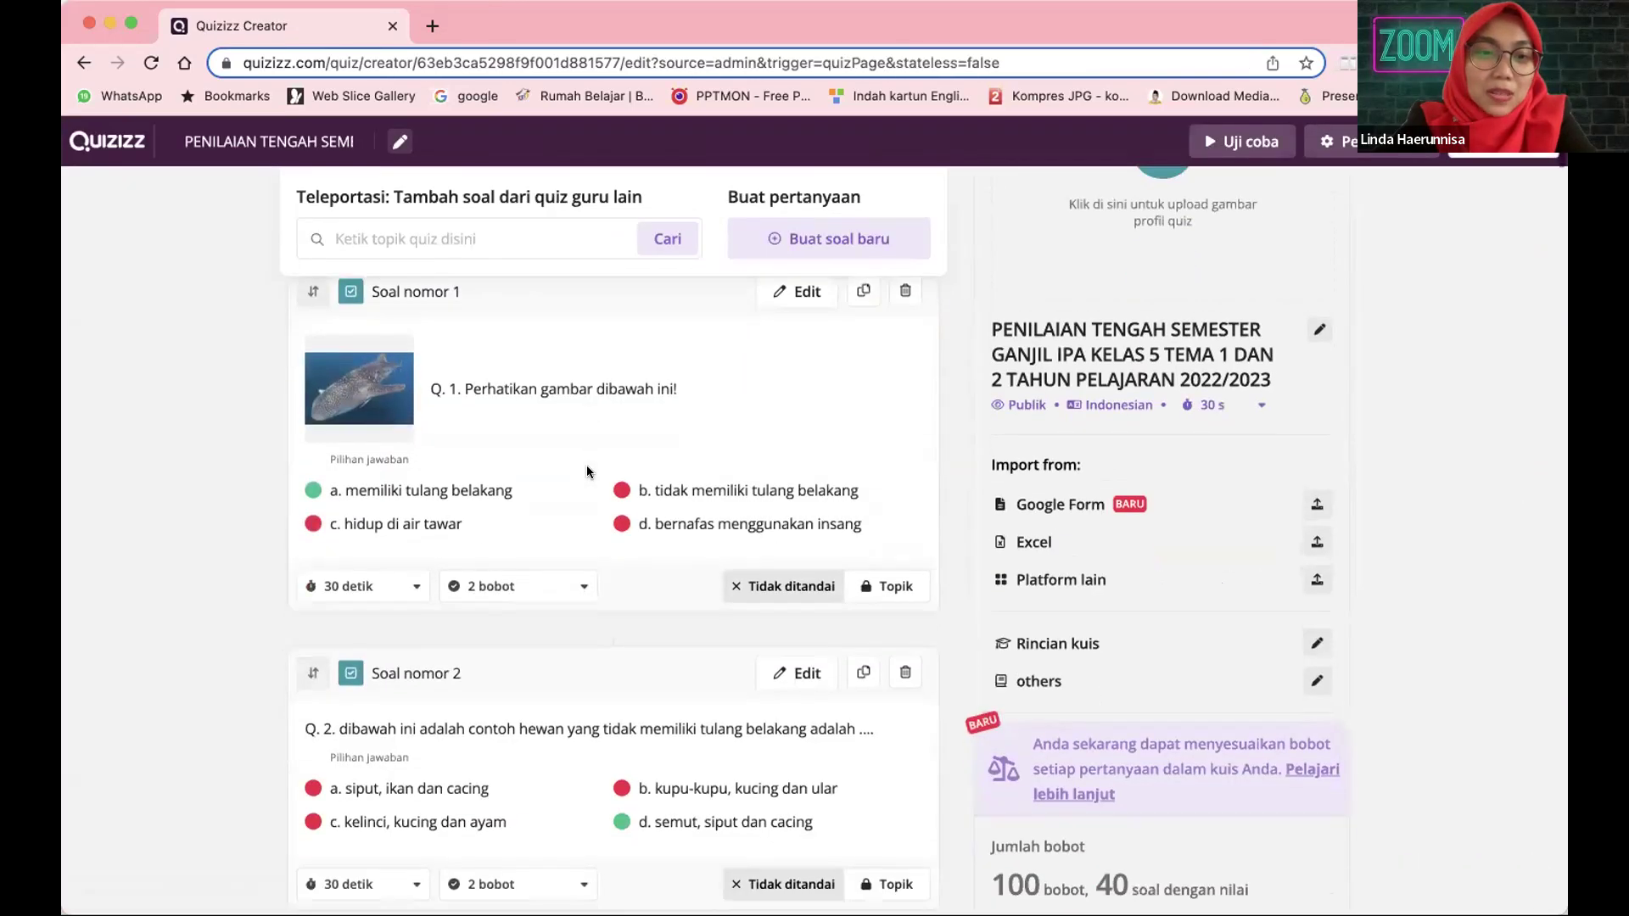
scroll(587, 467, "up", 3)
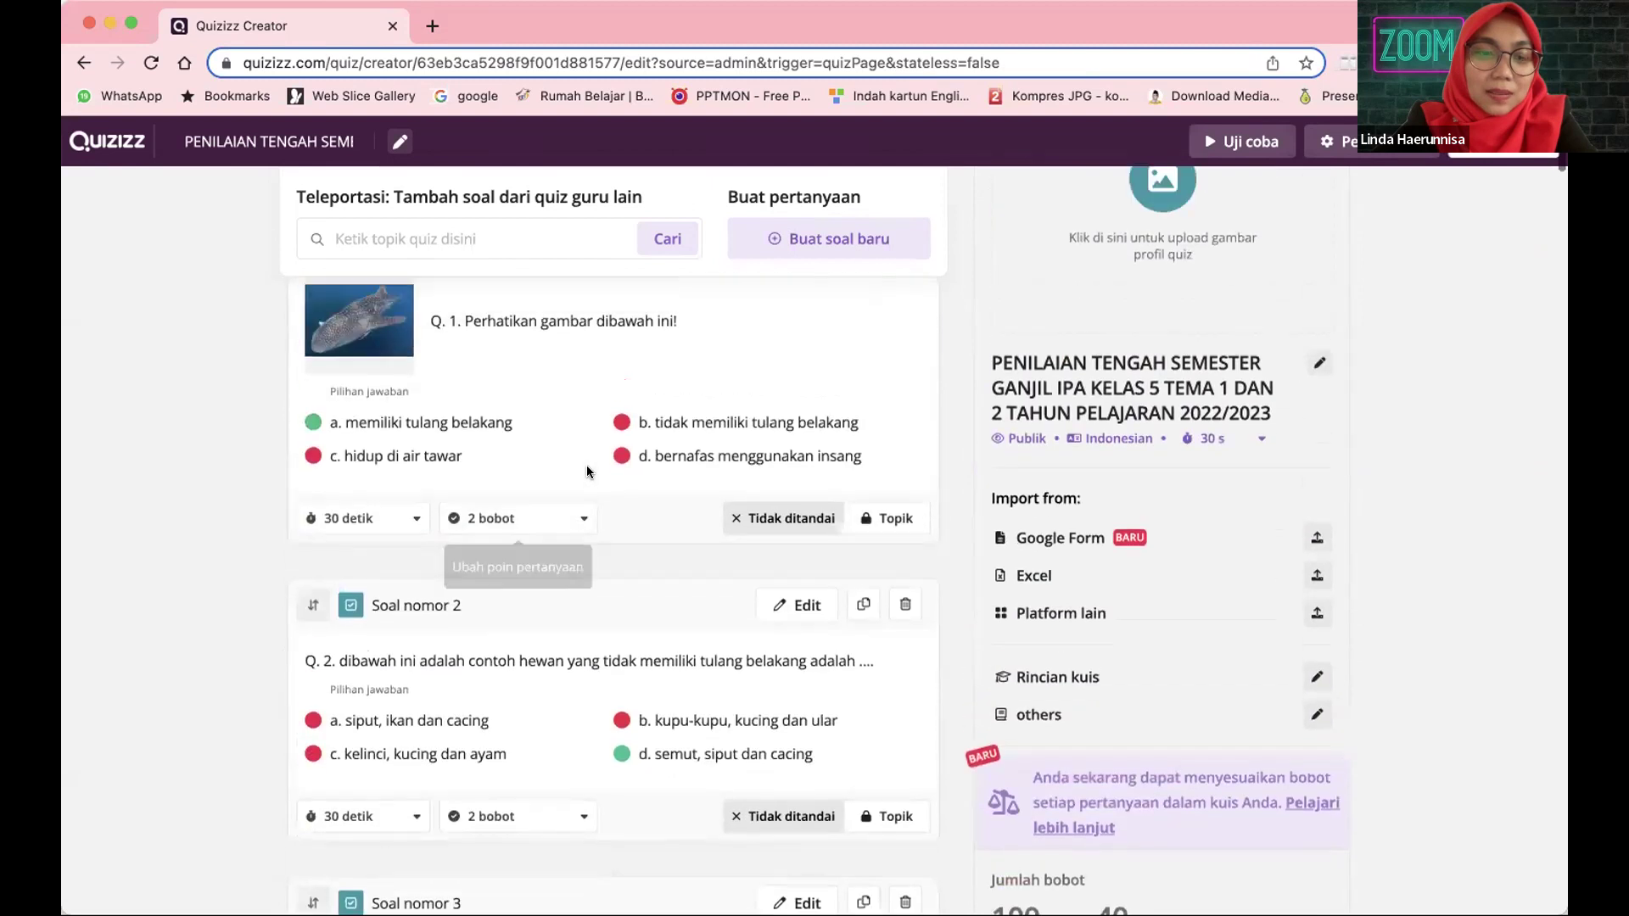
left_click(365, 518)
scroll(363, 458, "down", 3)
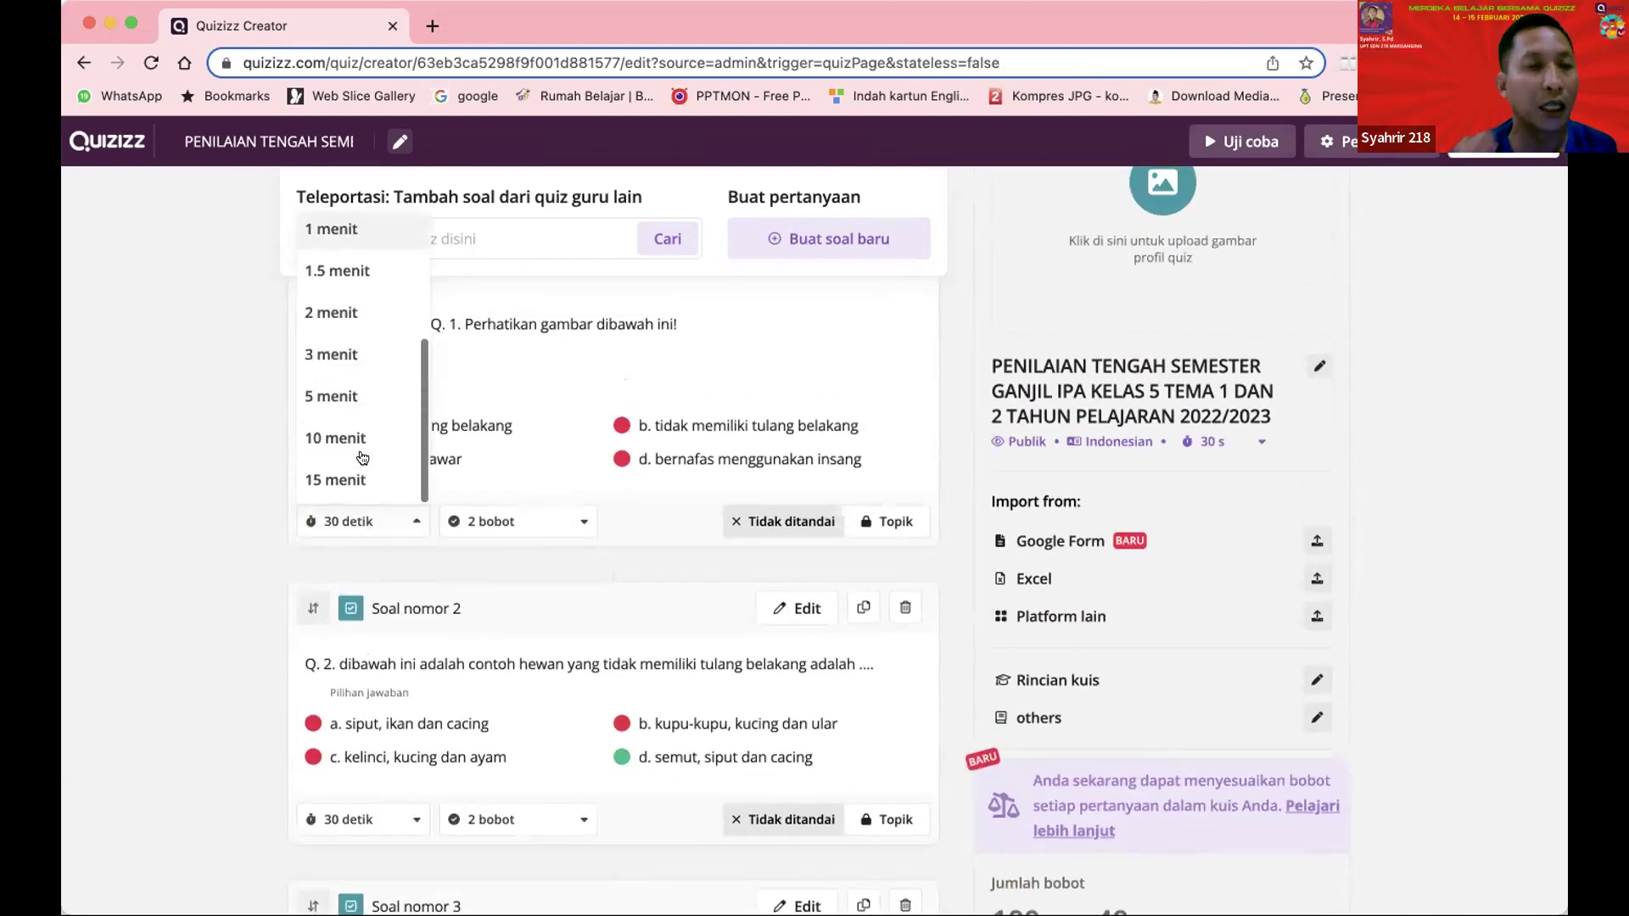
left_click(325, 481)
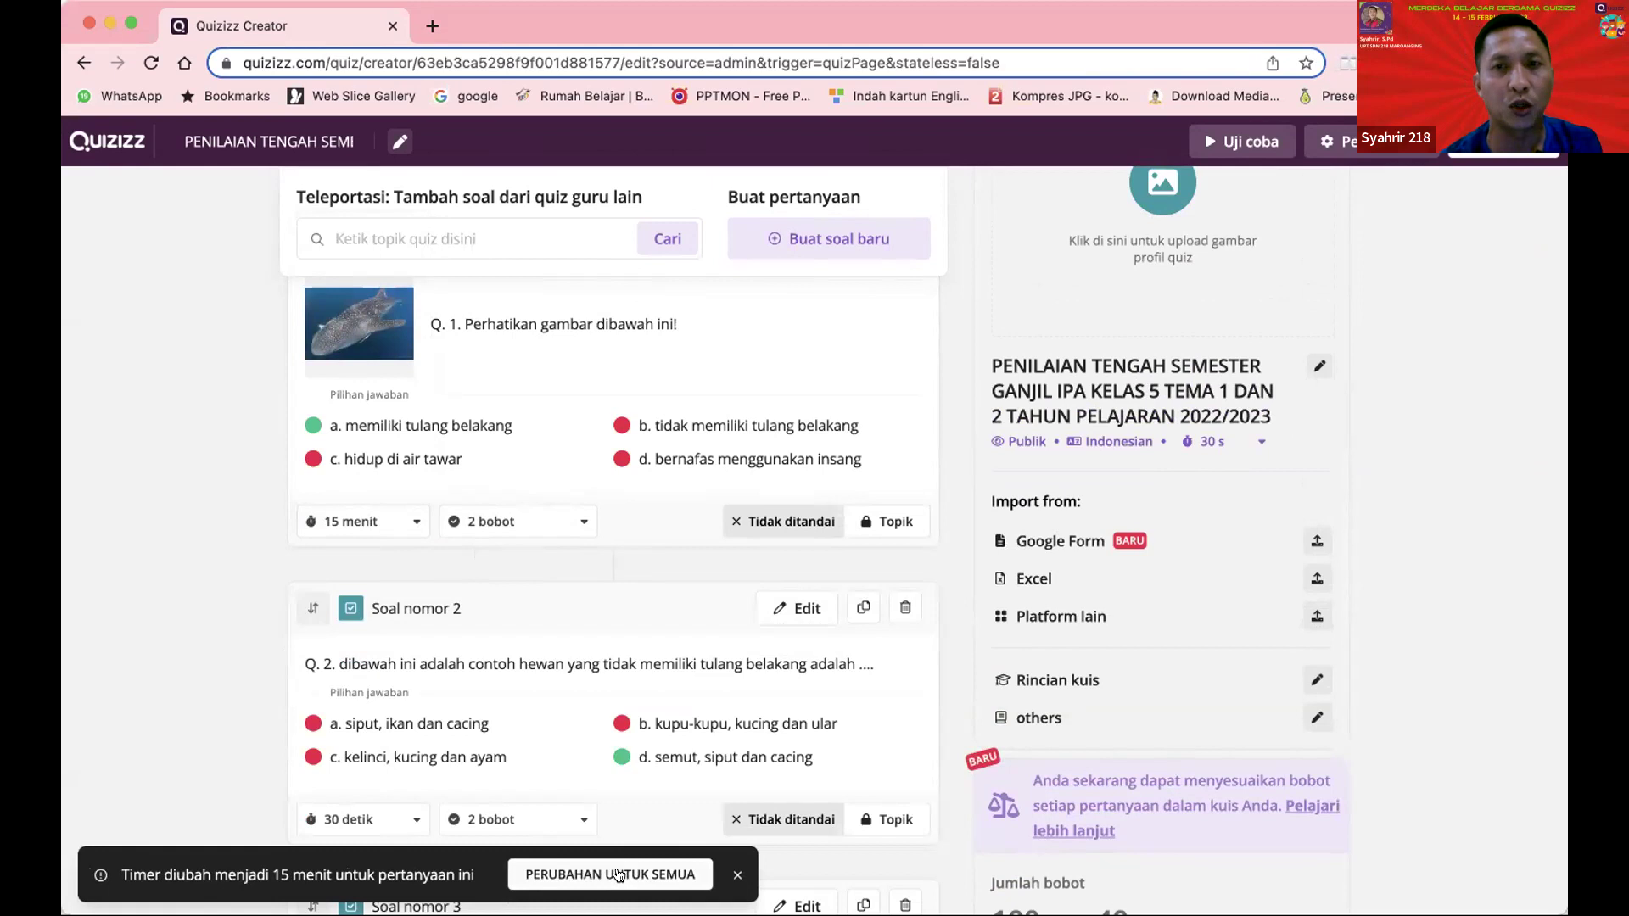
left_click(618, 875)
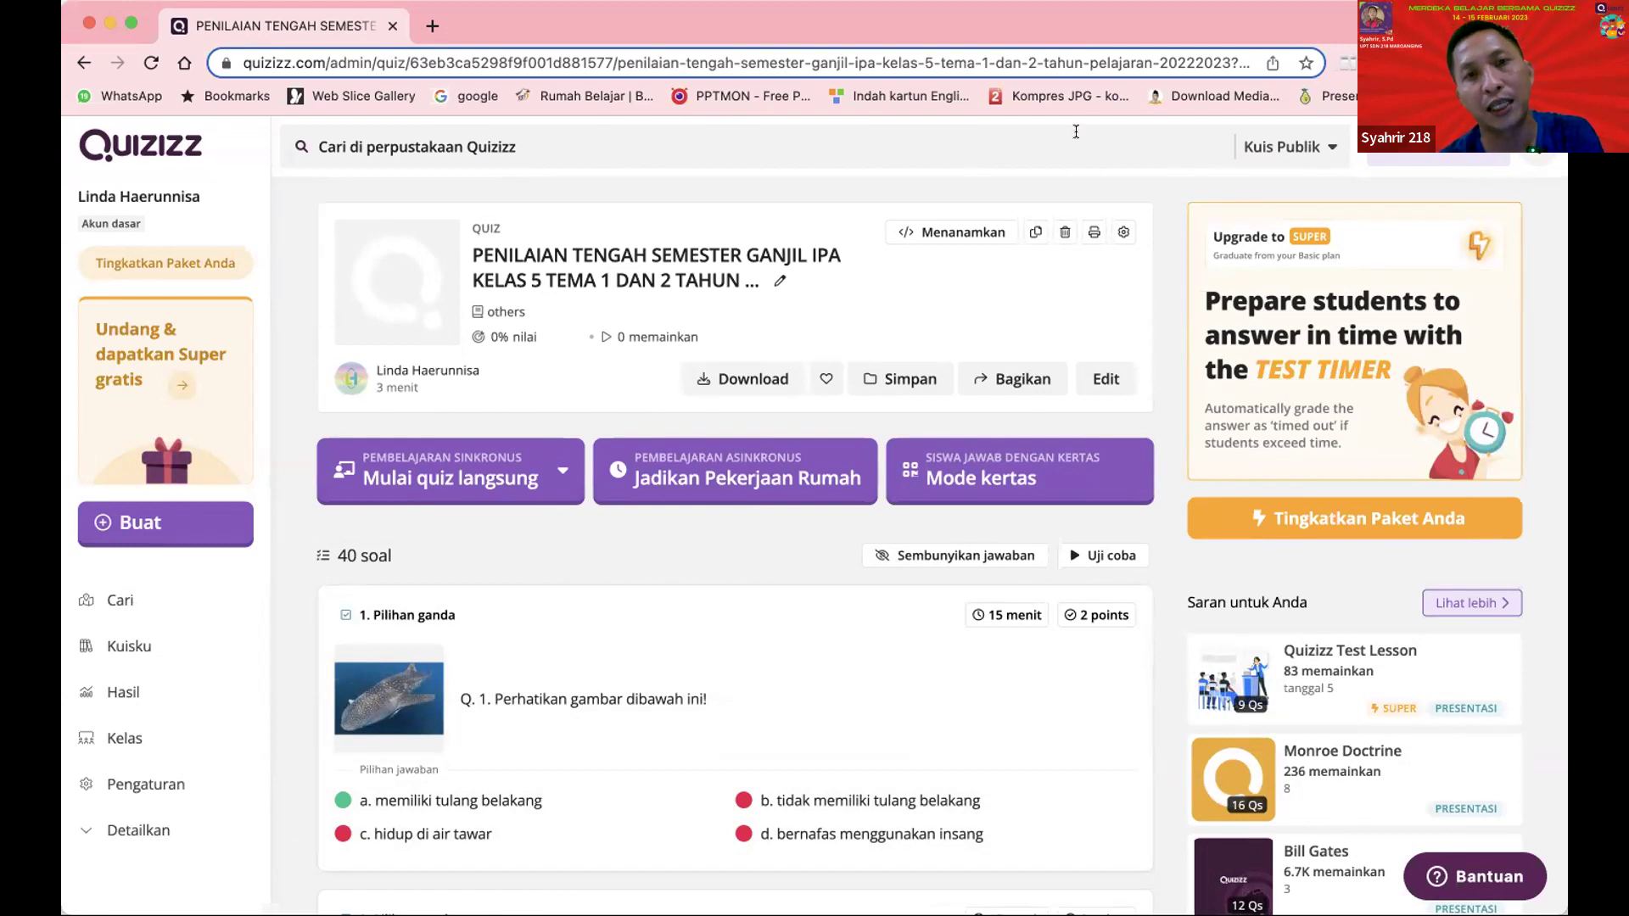
- View the content types and import options offered for creating new content, and close the dialog
left_click(169, 526)
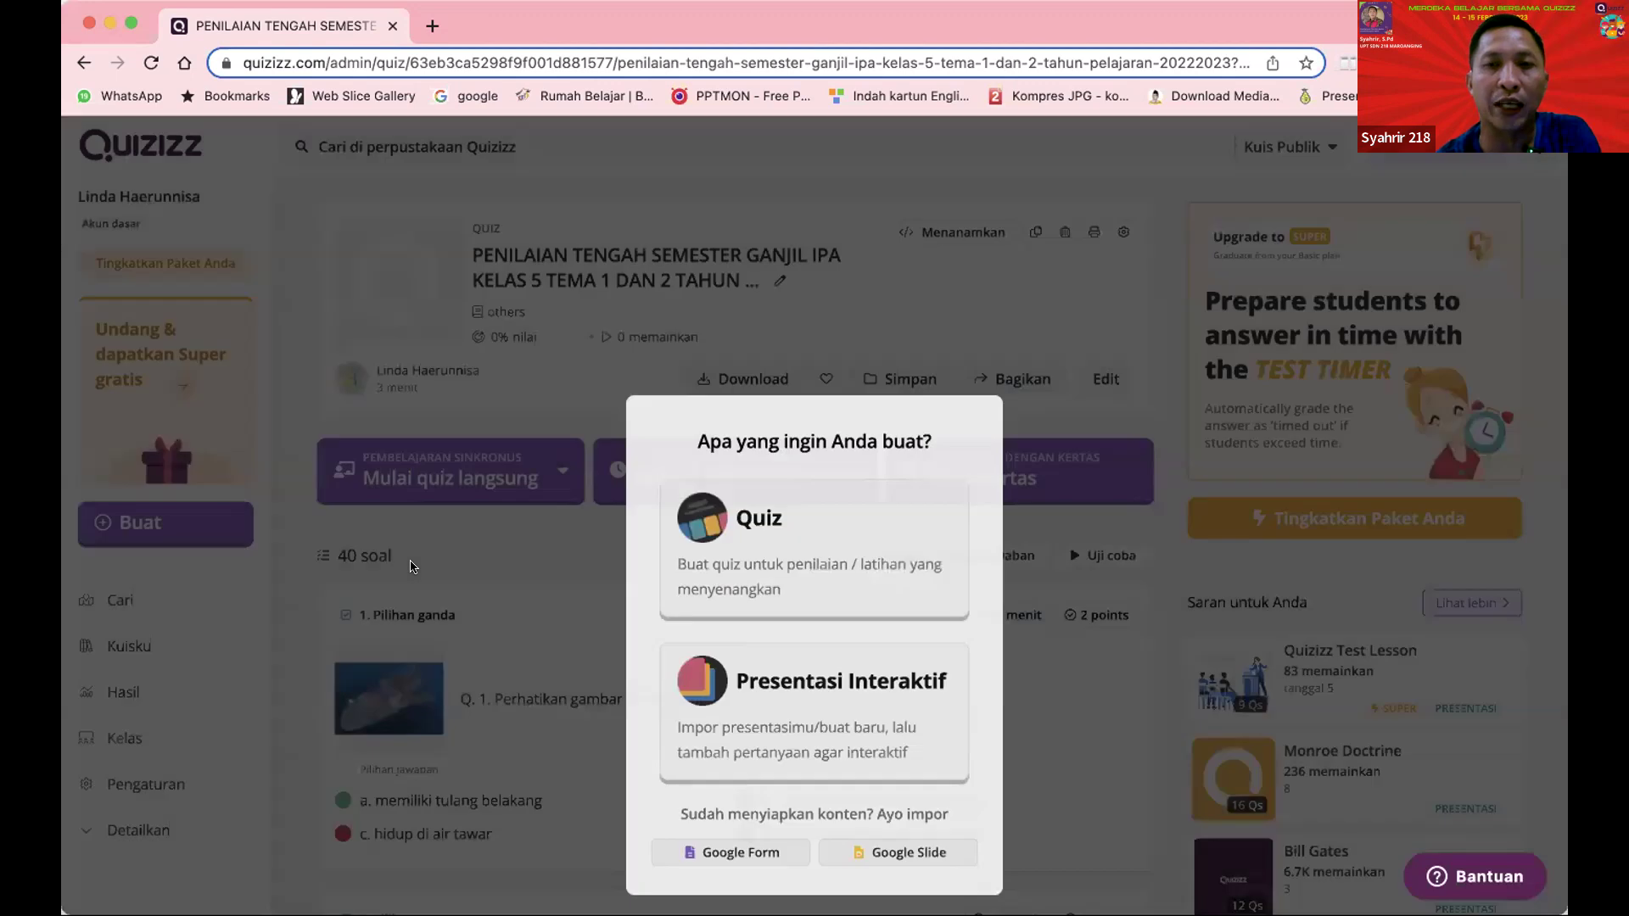
left_click(413, 567)
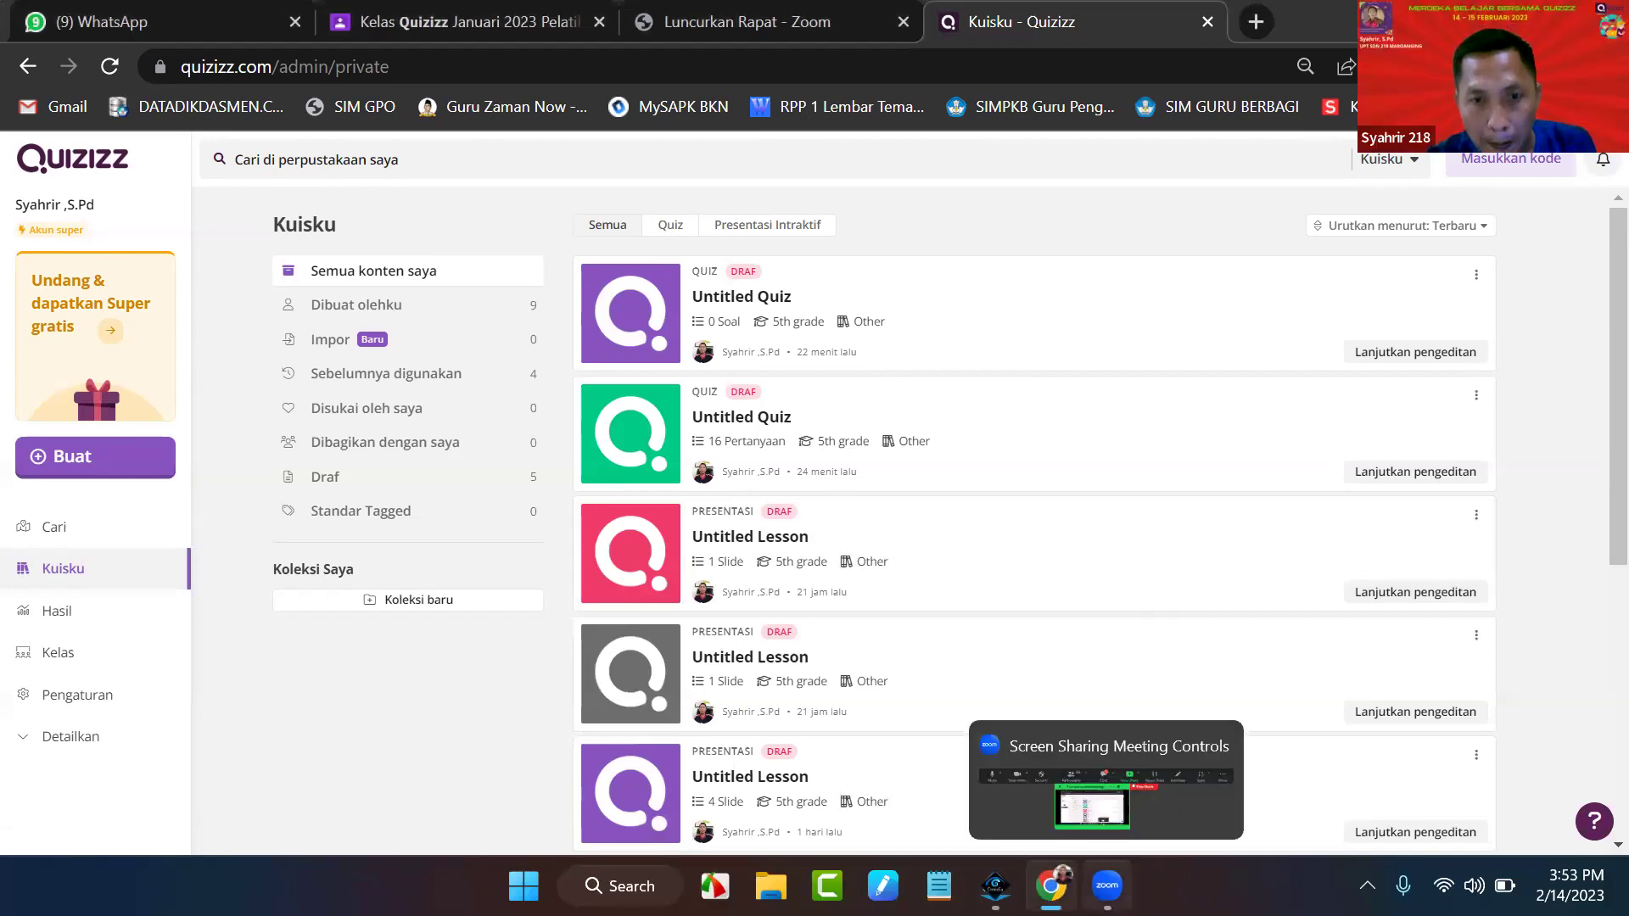
- Open the draft quiz TEMA 6 ST 2 from the library list
key("super+d")
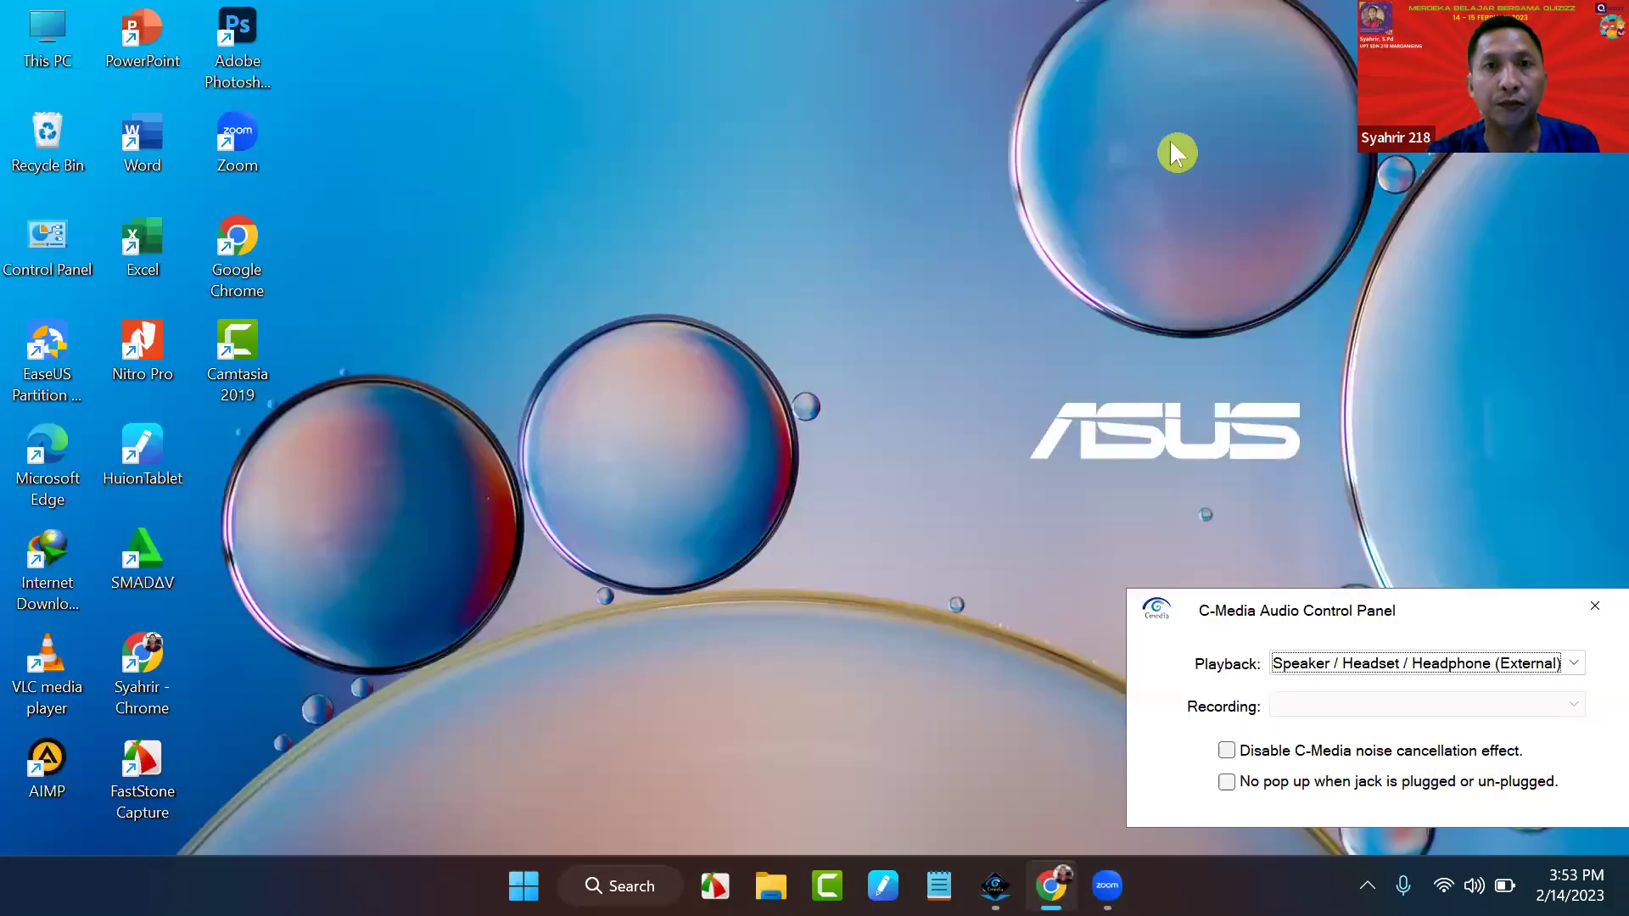
left_click(1032, 858)
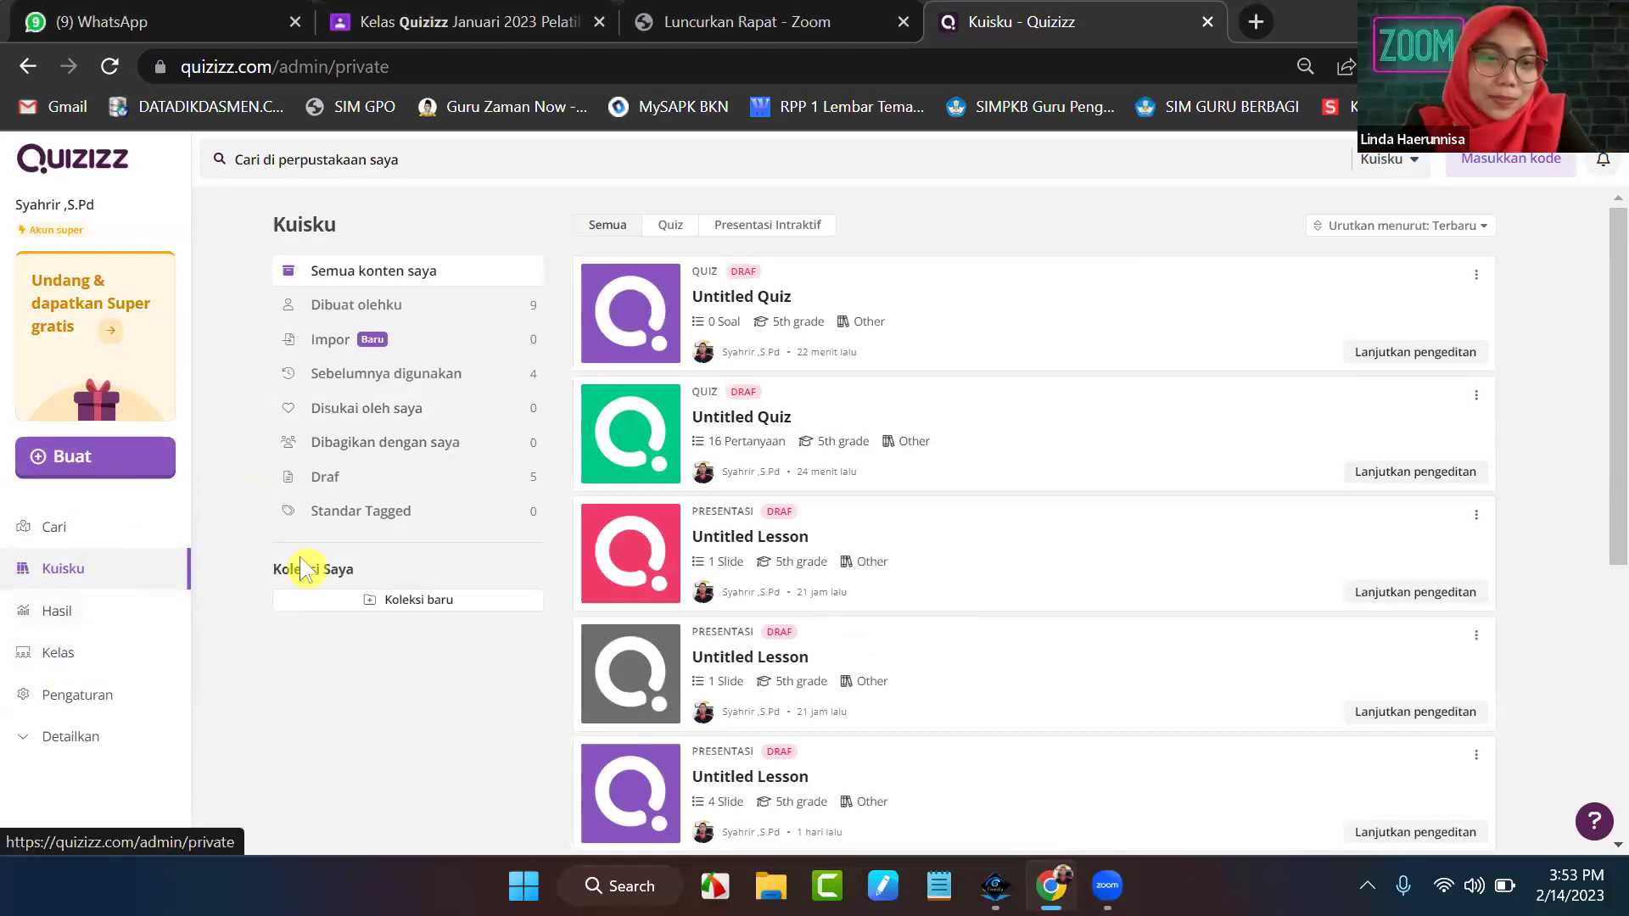
scroll(738, 564, "down", 4)
scroll(774, 541, "up", 1)
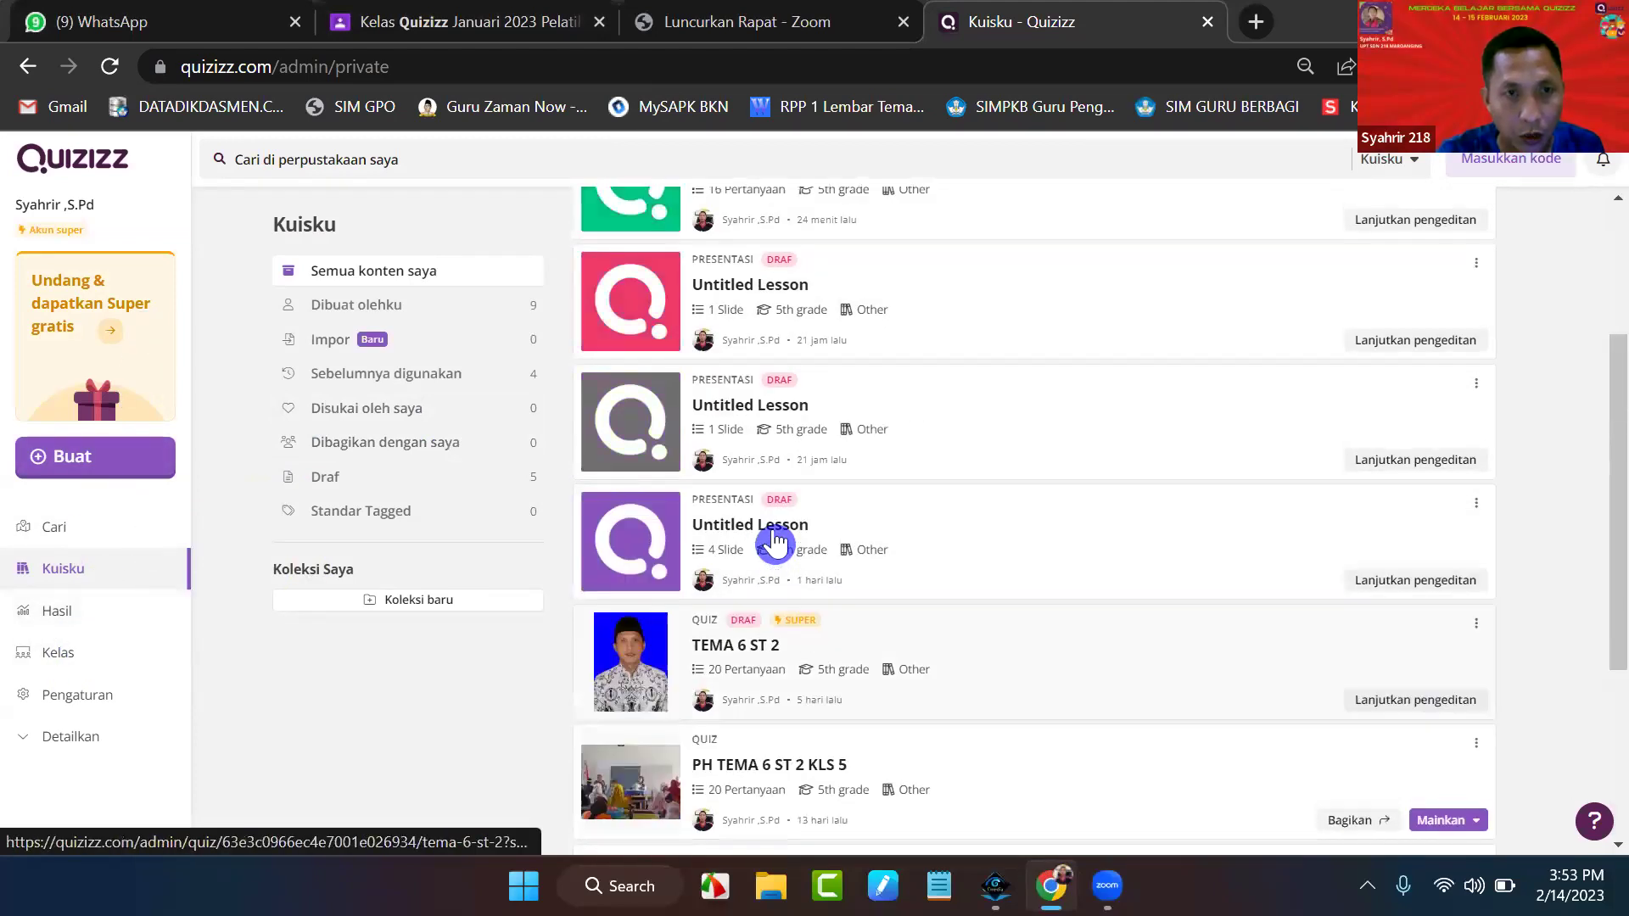
scroll(775, 541, "down", 3)
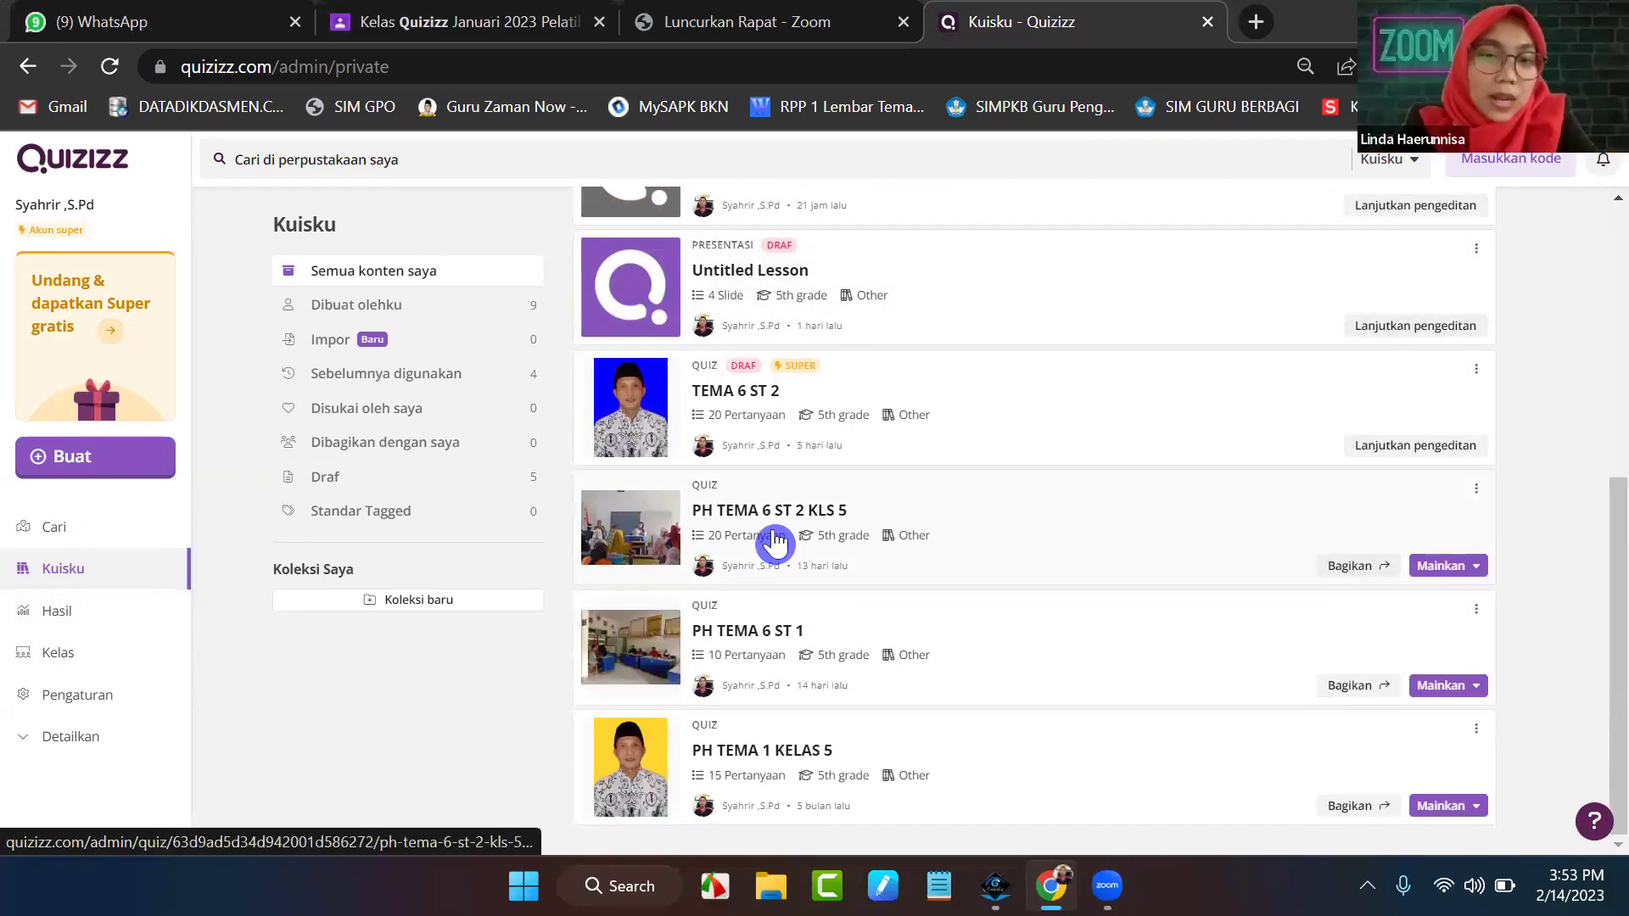
left_click(768, 416)
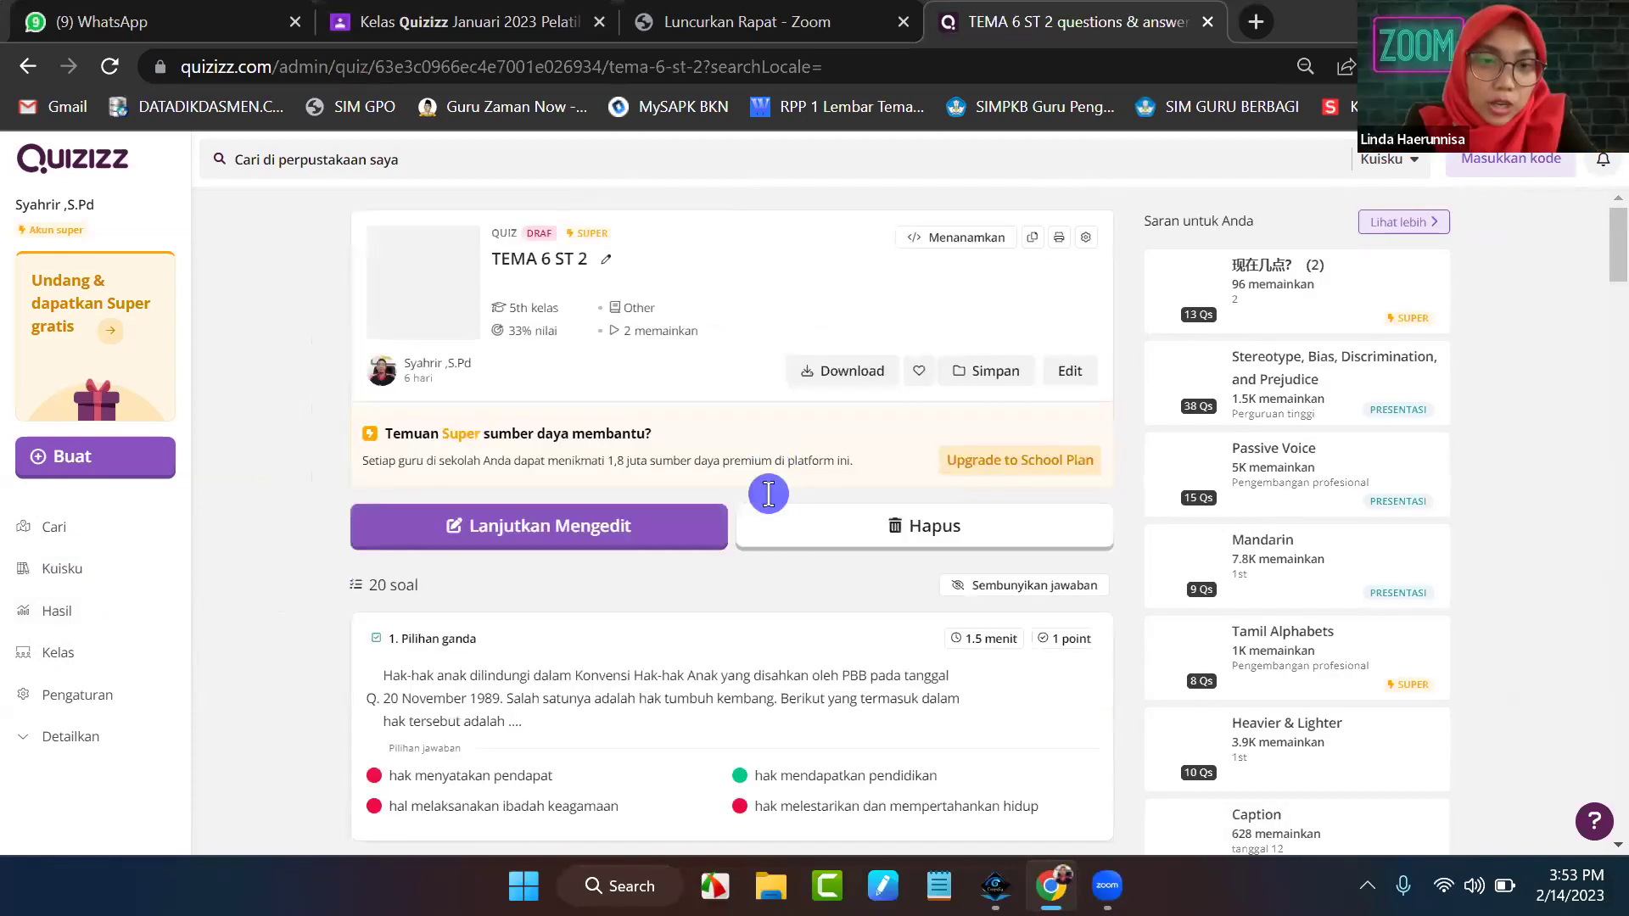
- Open the TEMA 6 ST 2 quiz for editing from its overview page
left_click(782, 517)
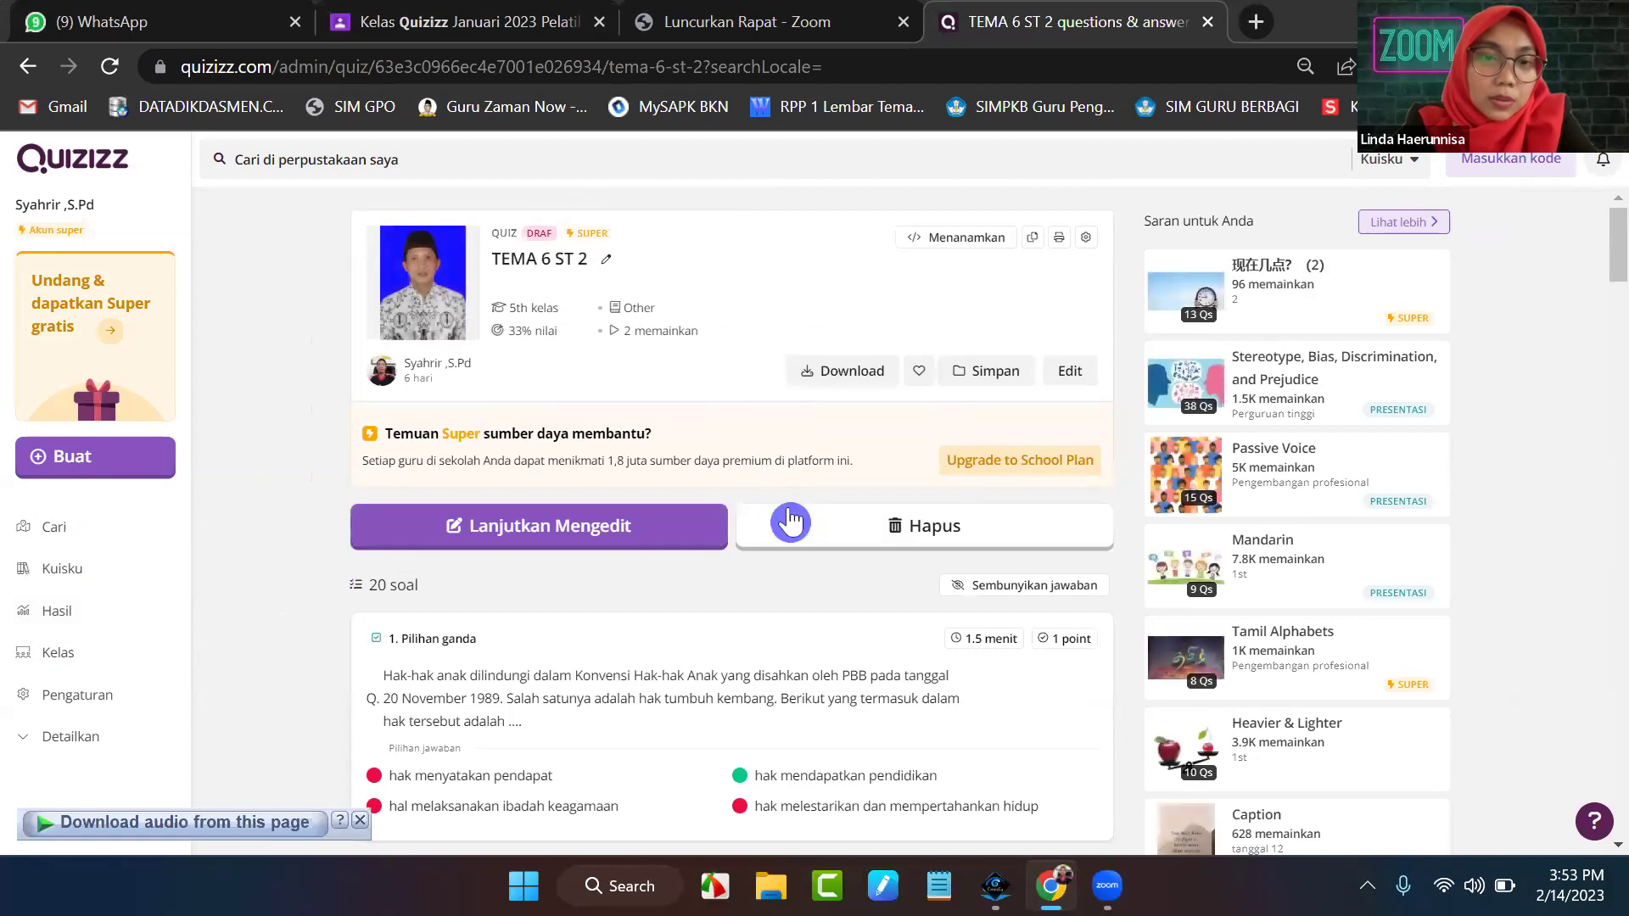
key("ctrl+minus")
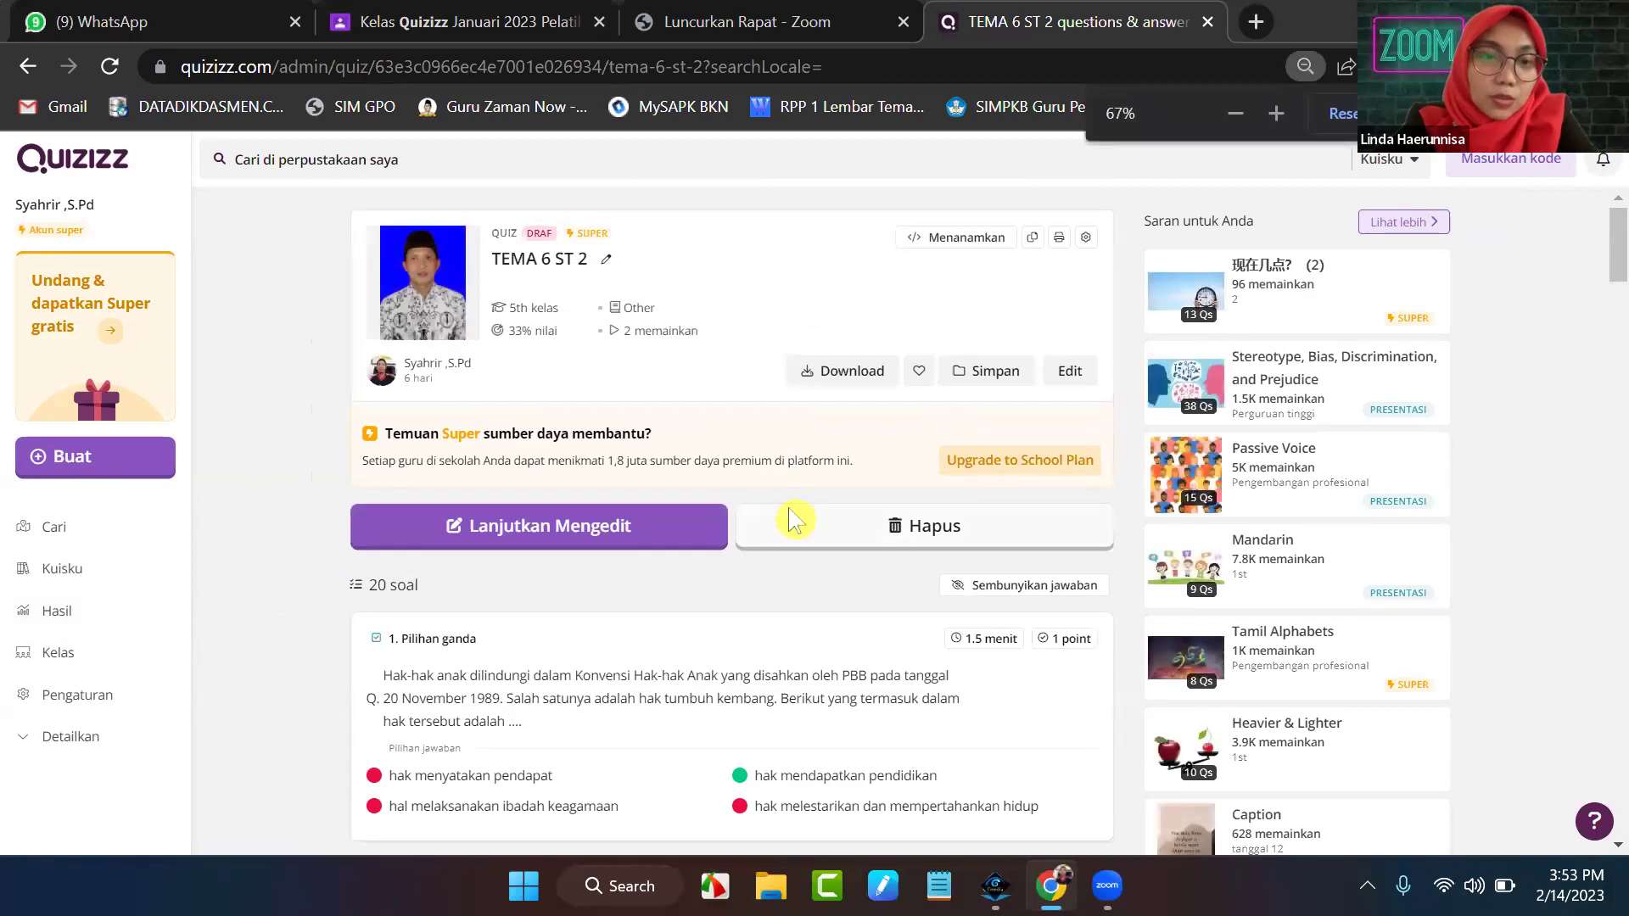
key("ctrl+minus")
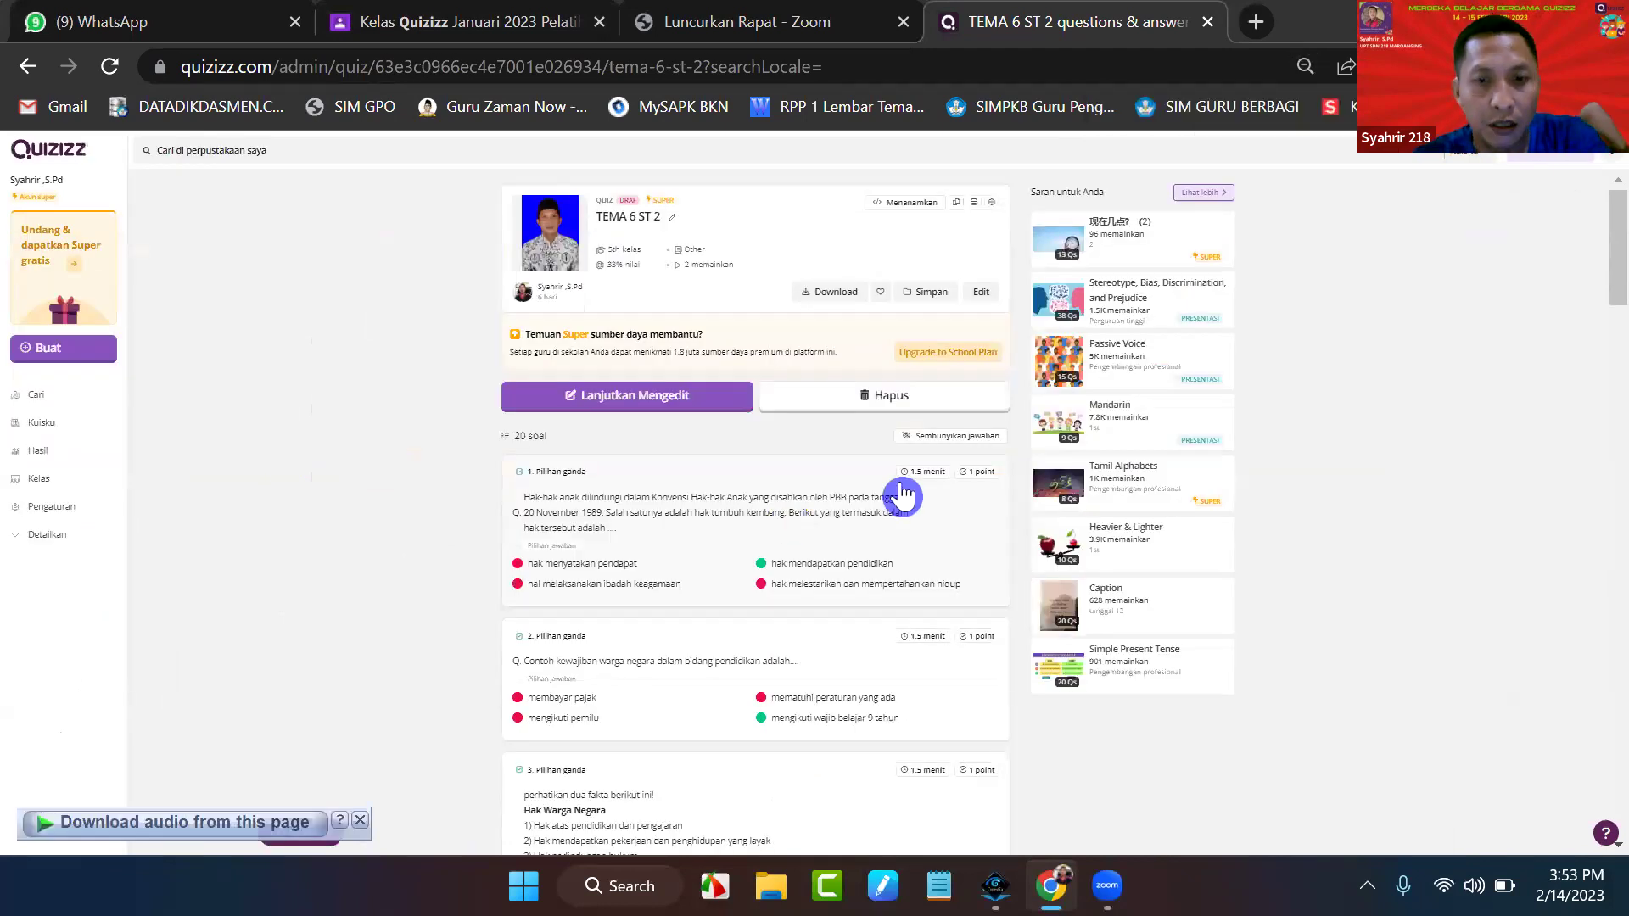
key("ctrl+plus")
key("ctrl+plus")
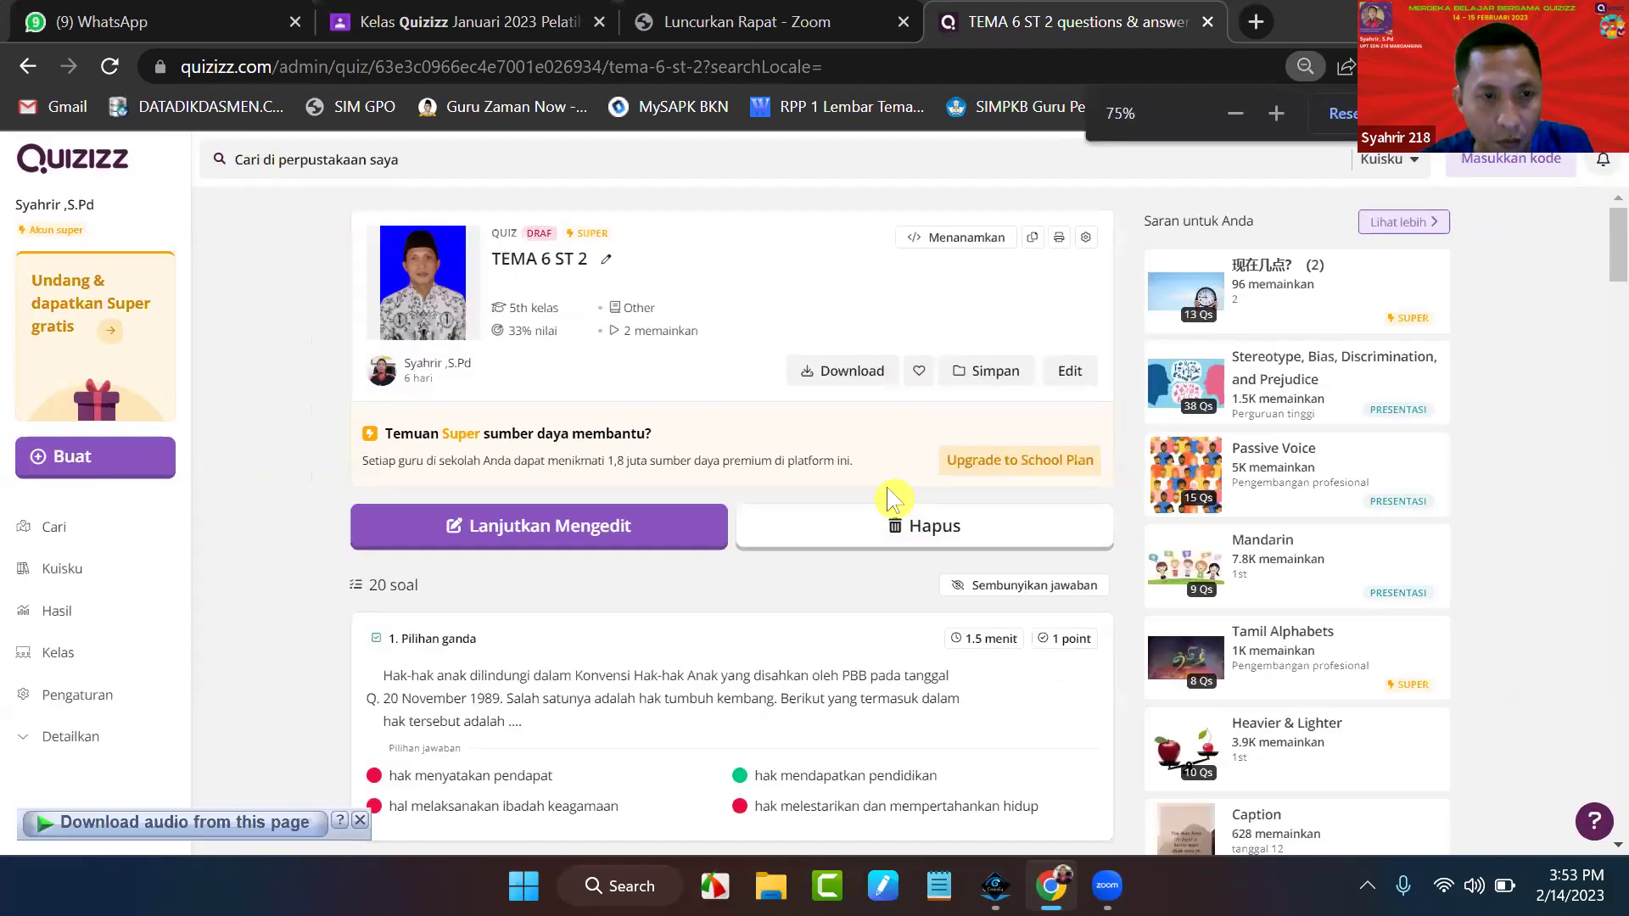
scroll(526, 645, "down", 3)
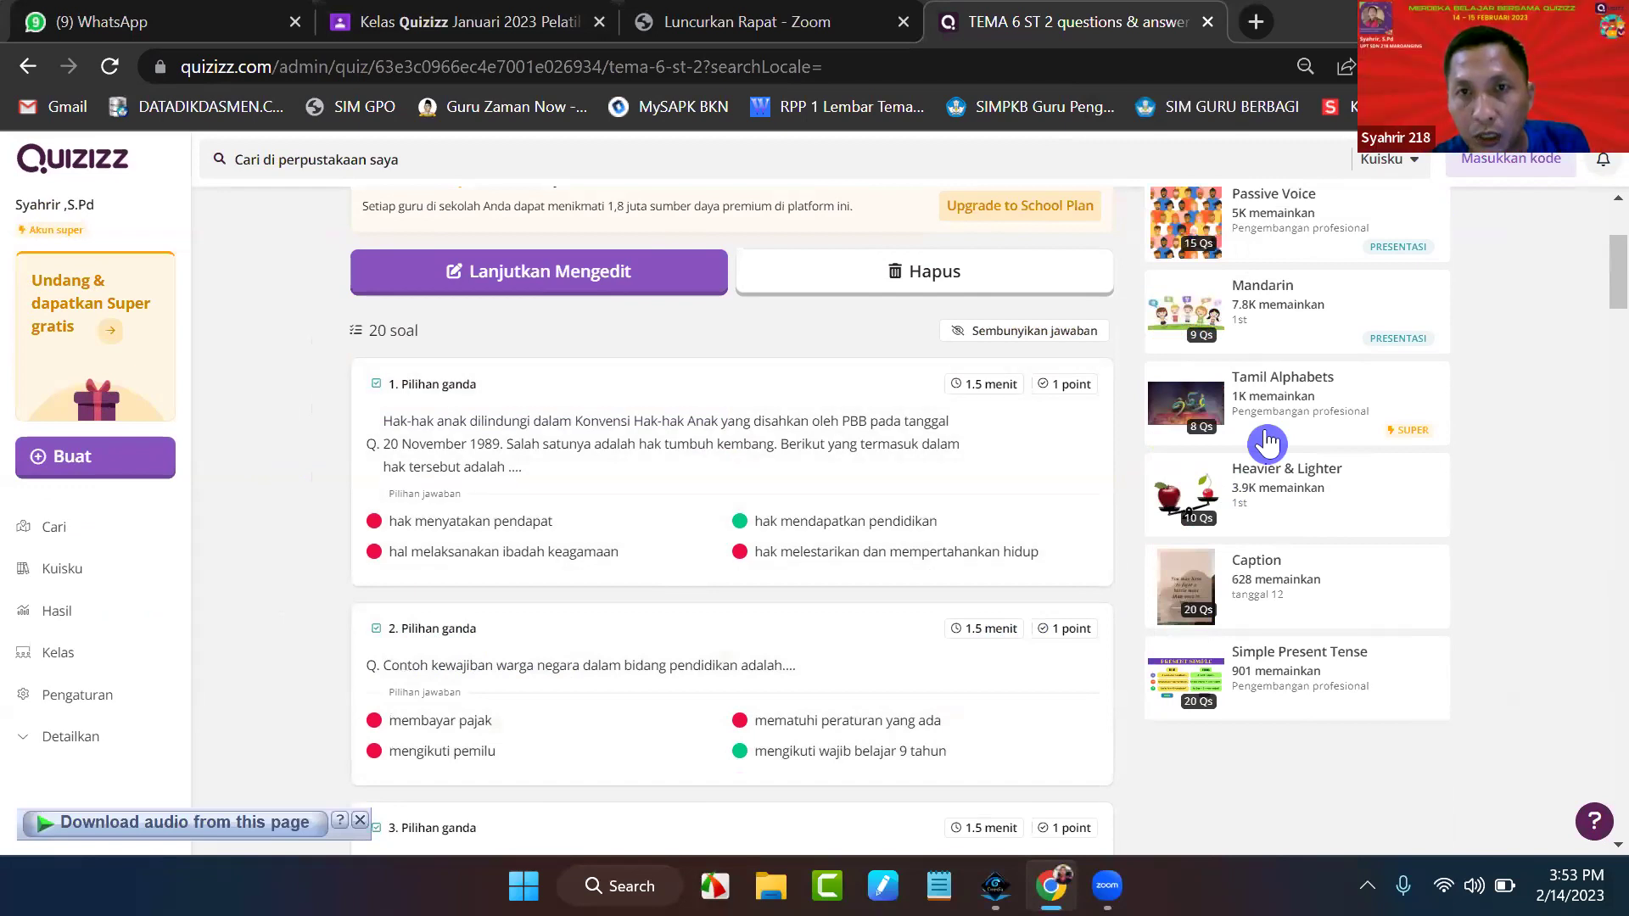
scroll(1103, 534, "up", 3)
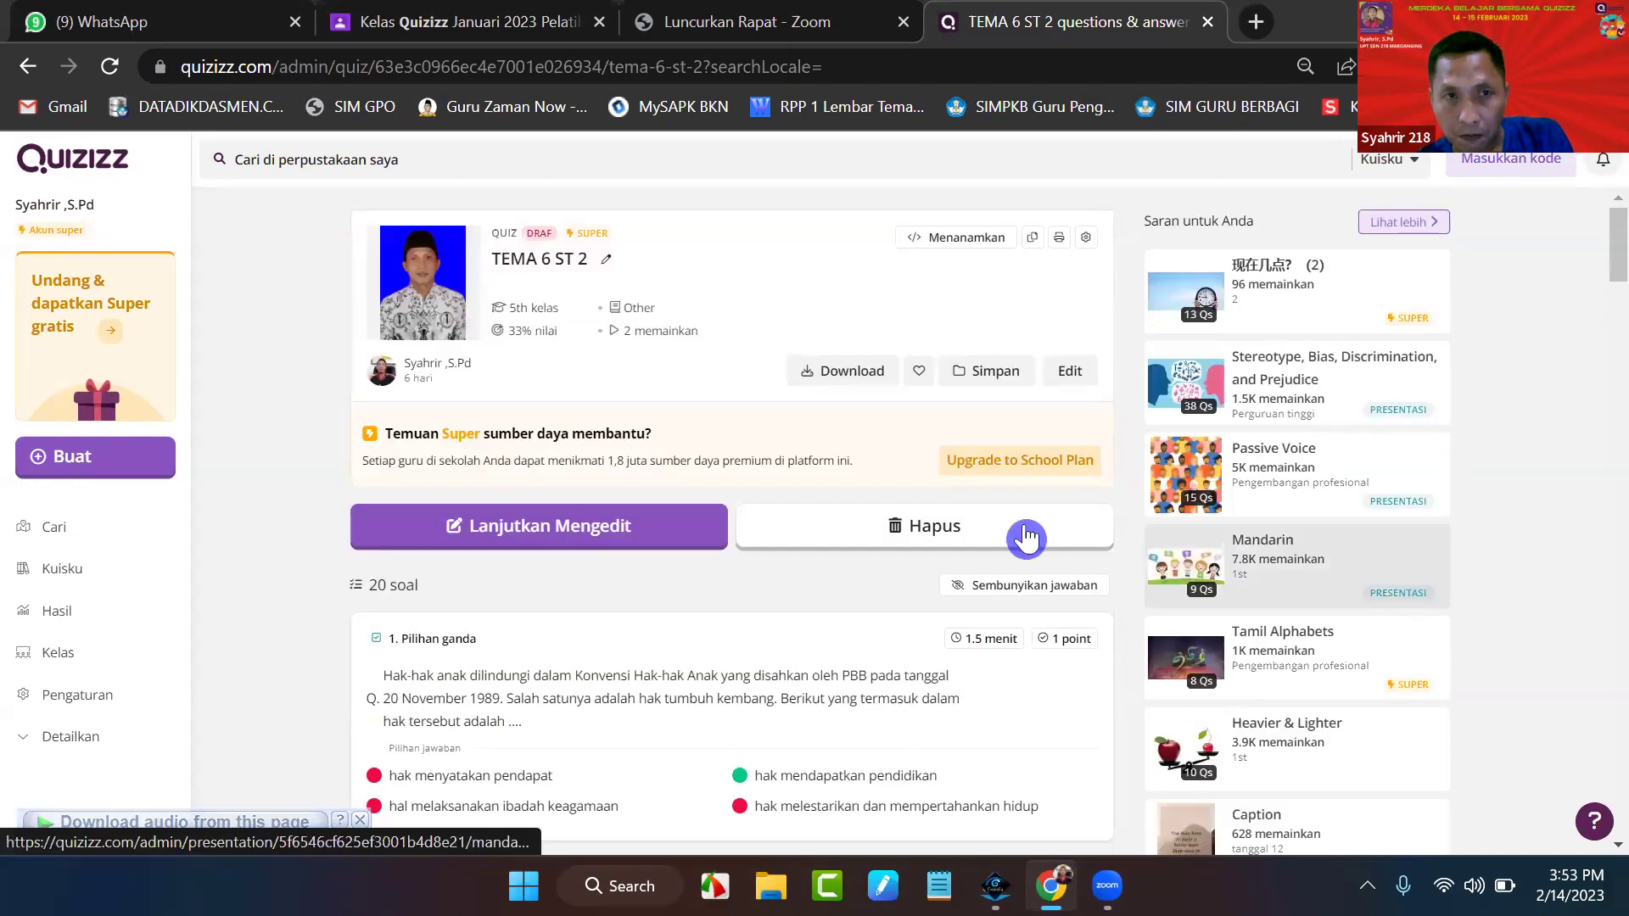
left_click(1072, 376)
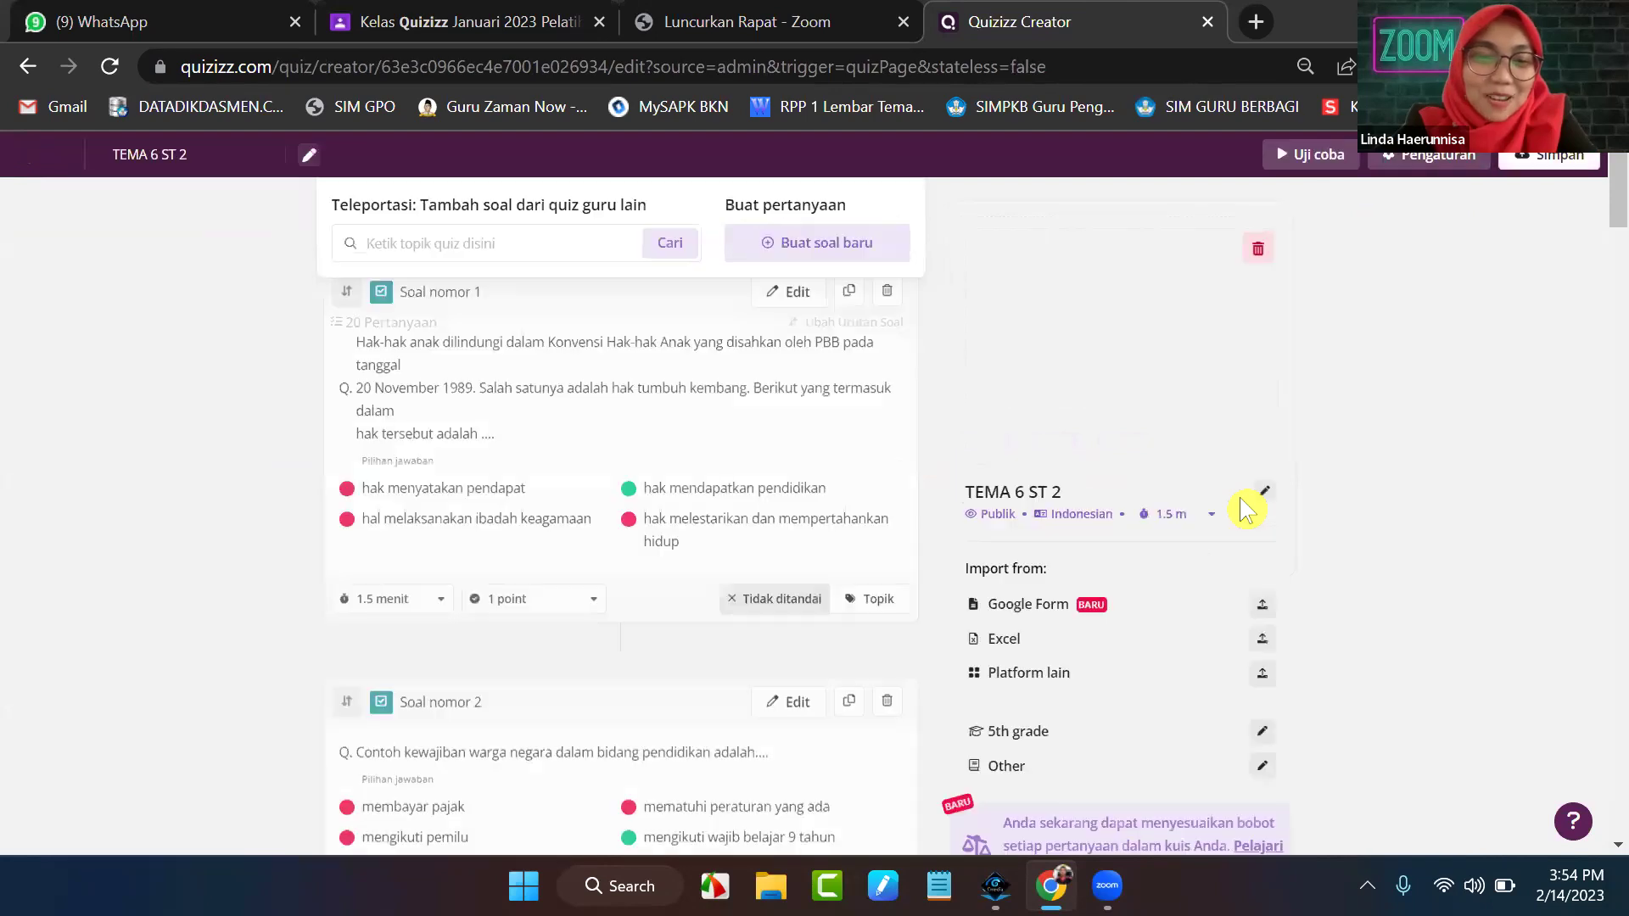
- Try to set the quiz-wide time limit per question to 2 minutes (2 menit)
scroll(1208, 603, "down", 1)
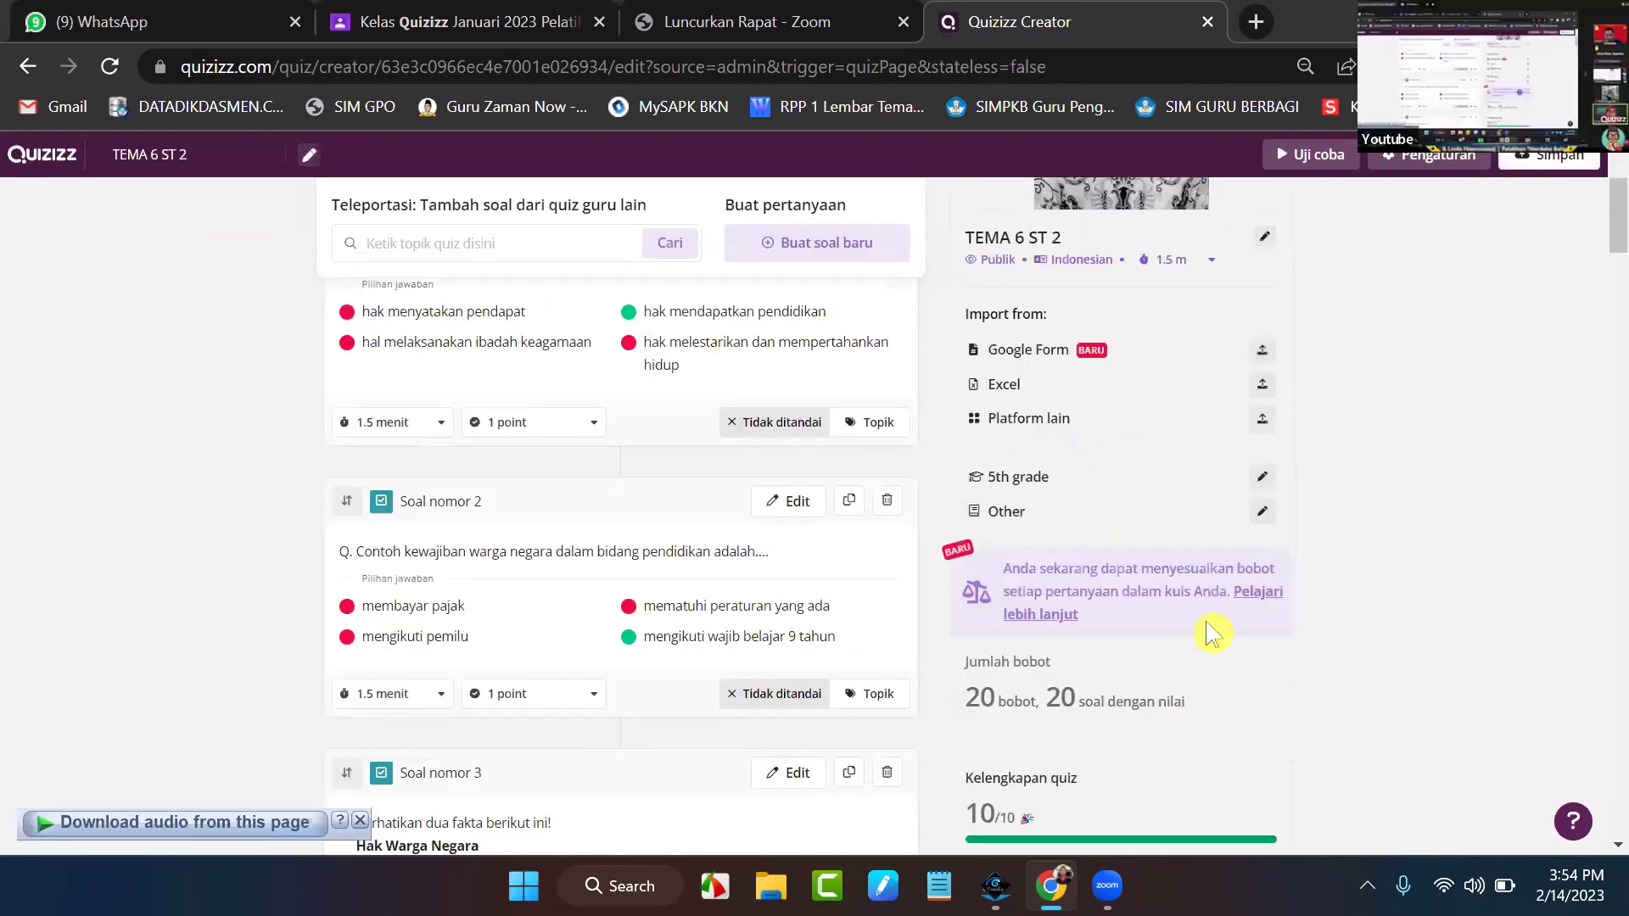
scroll(1163, 611, "up", 2)
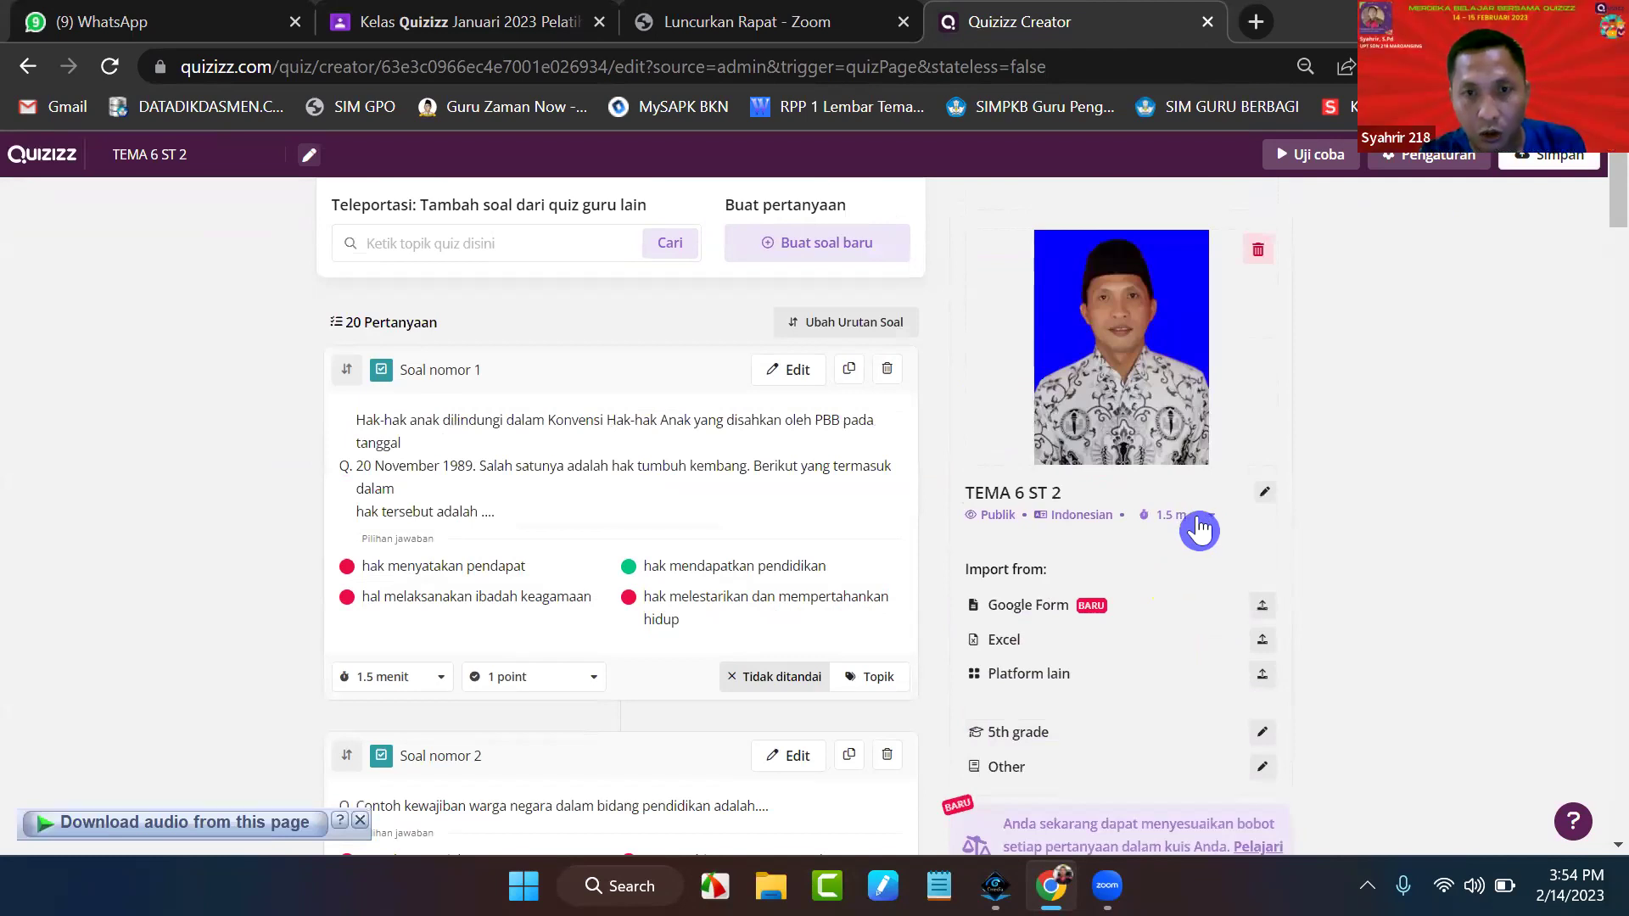
left_click(1202, 526)
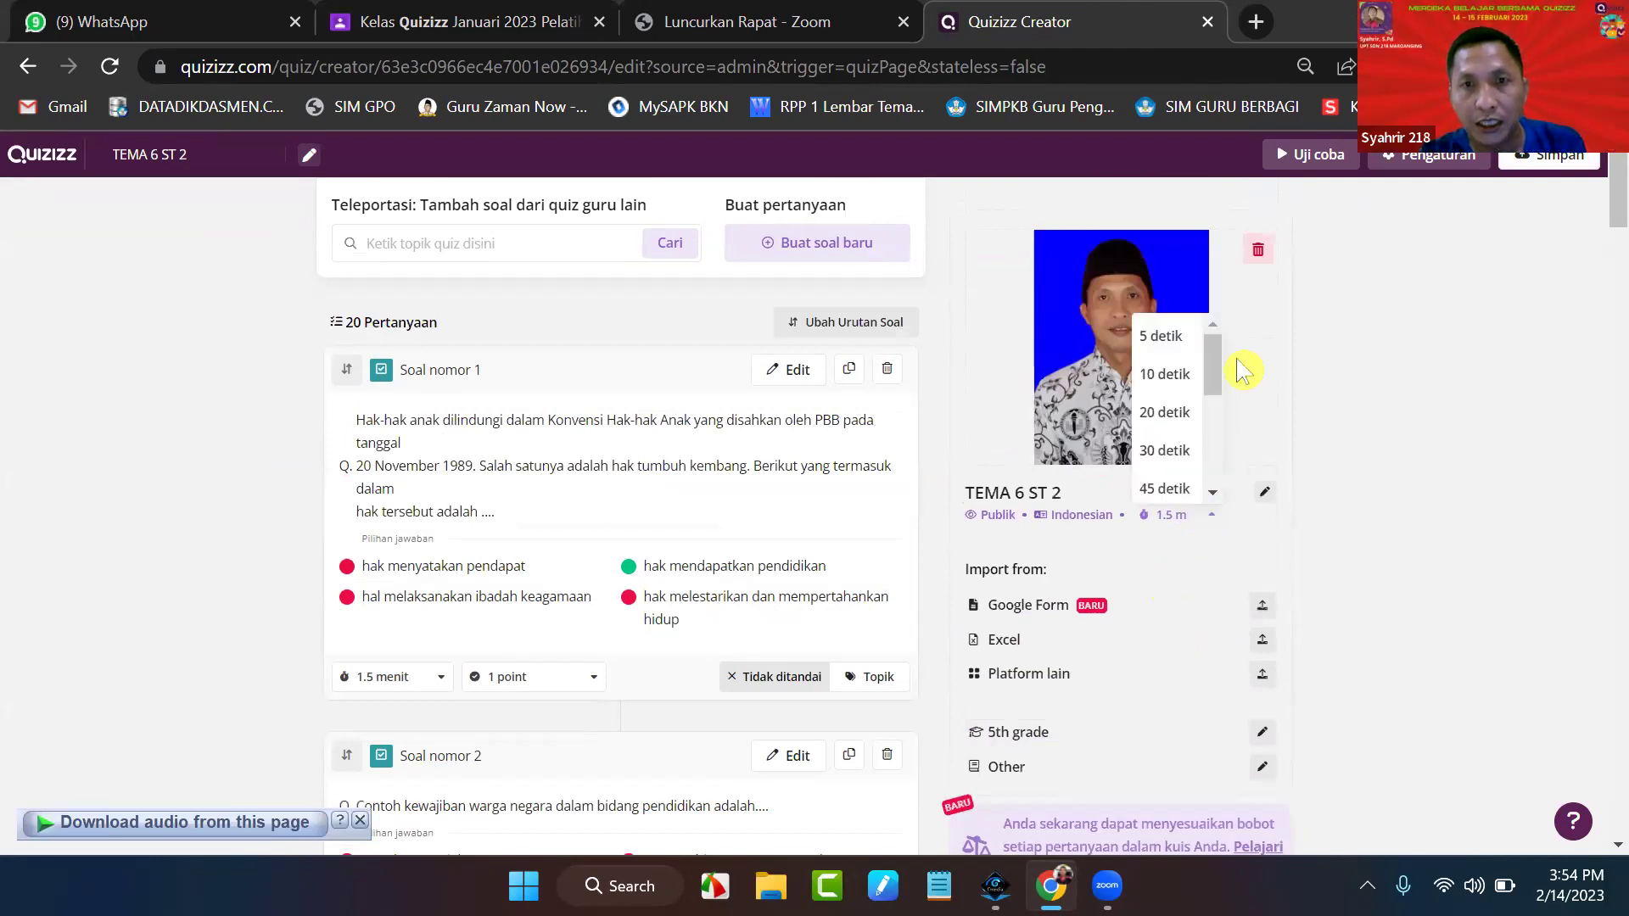
scroll(1218, 411, "down", 4)
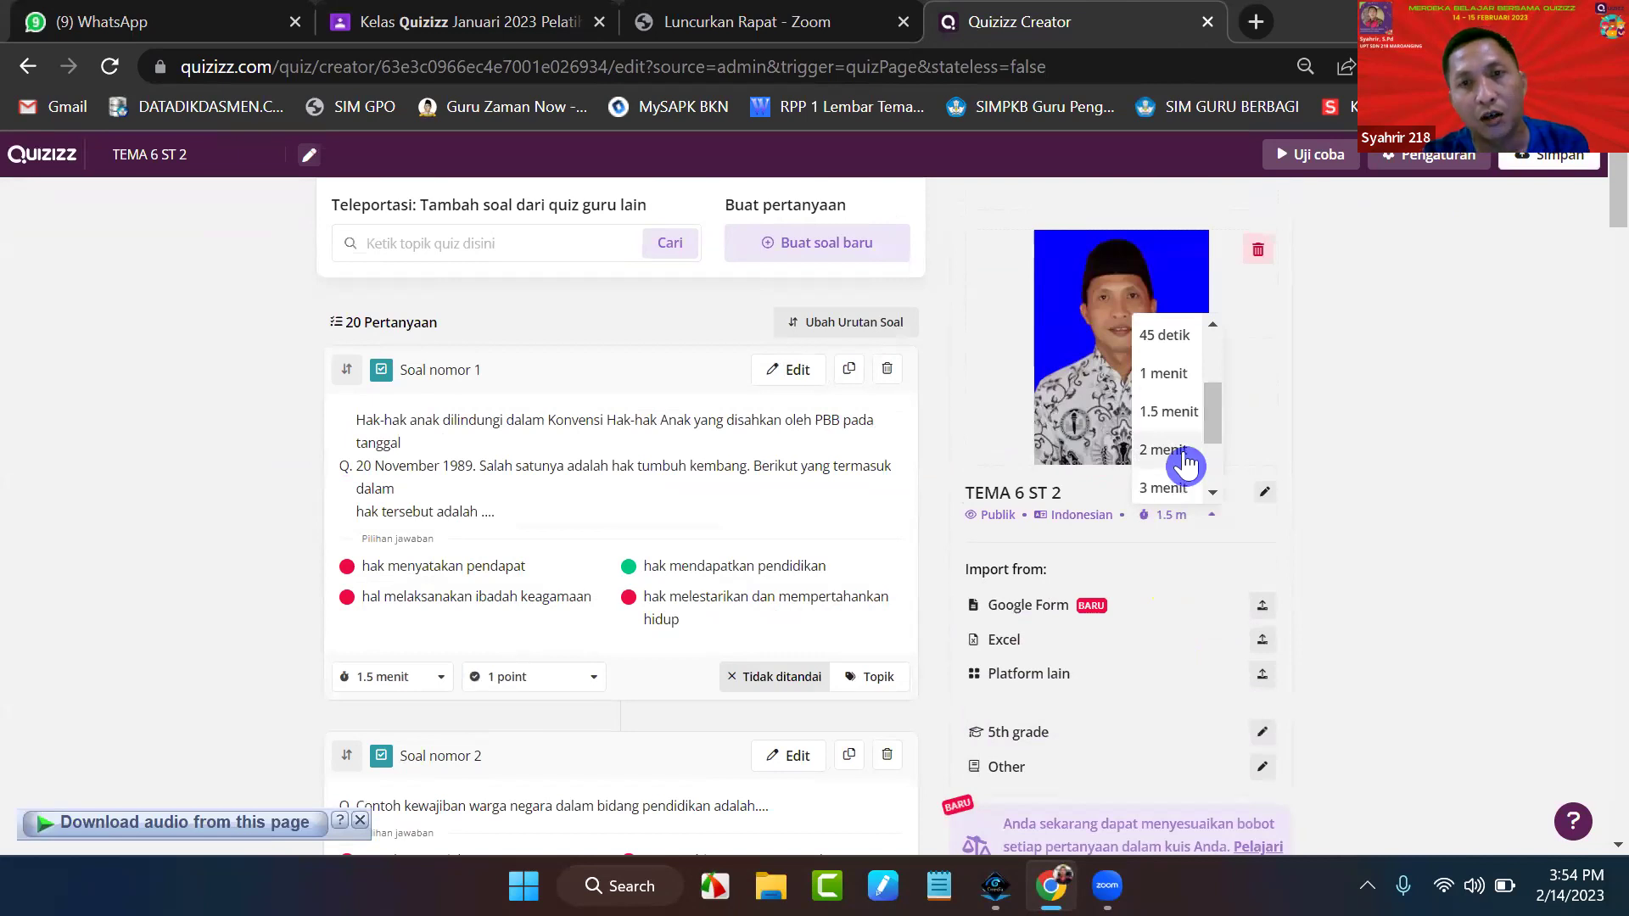
left_click(1175, 458)
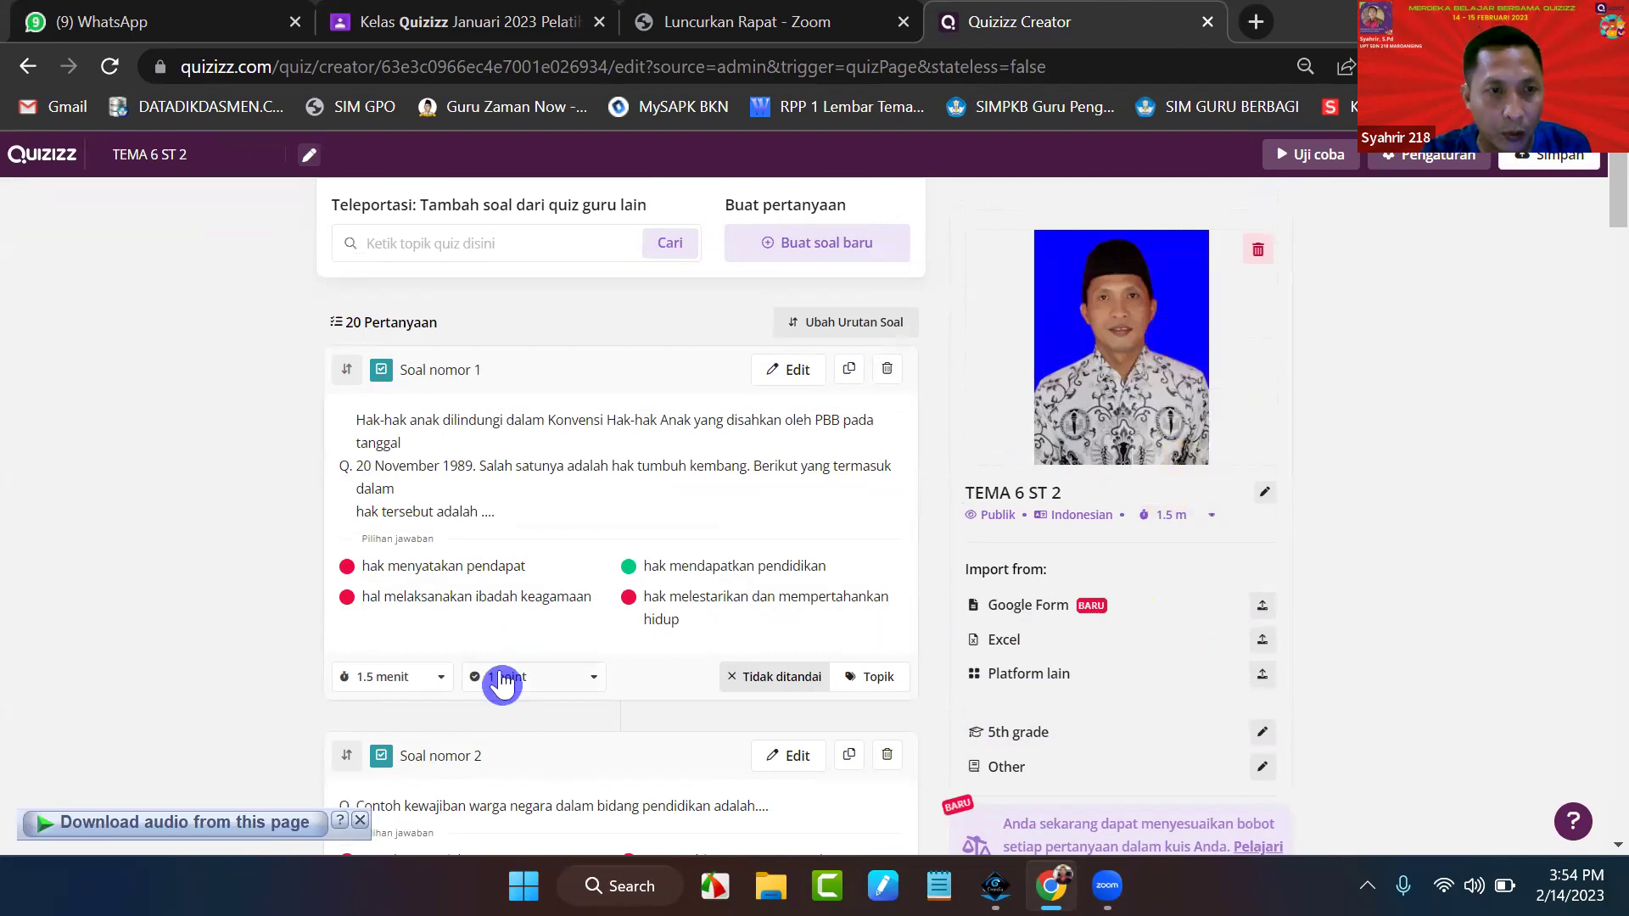
- Try to set the time limit of question 1 to 2 minutes (2 menit)
scroll(502, 684, "down", 1)
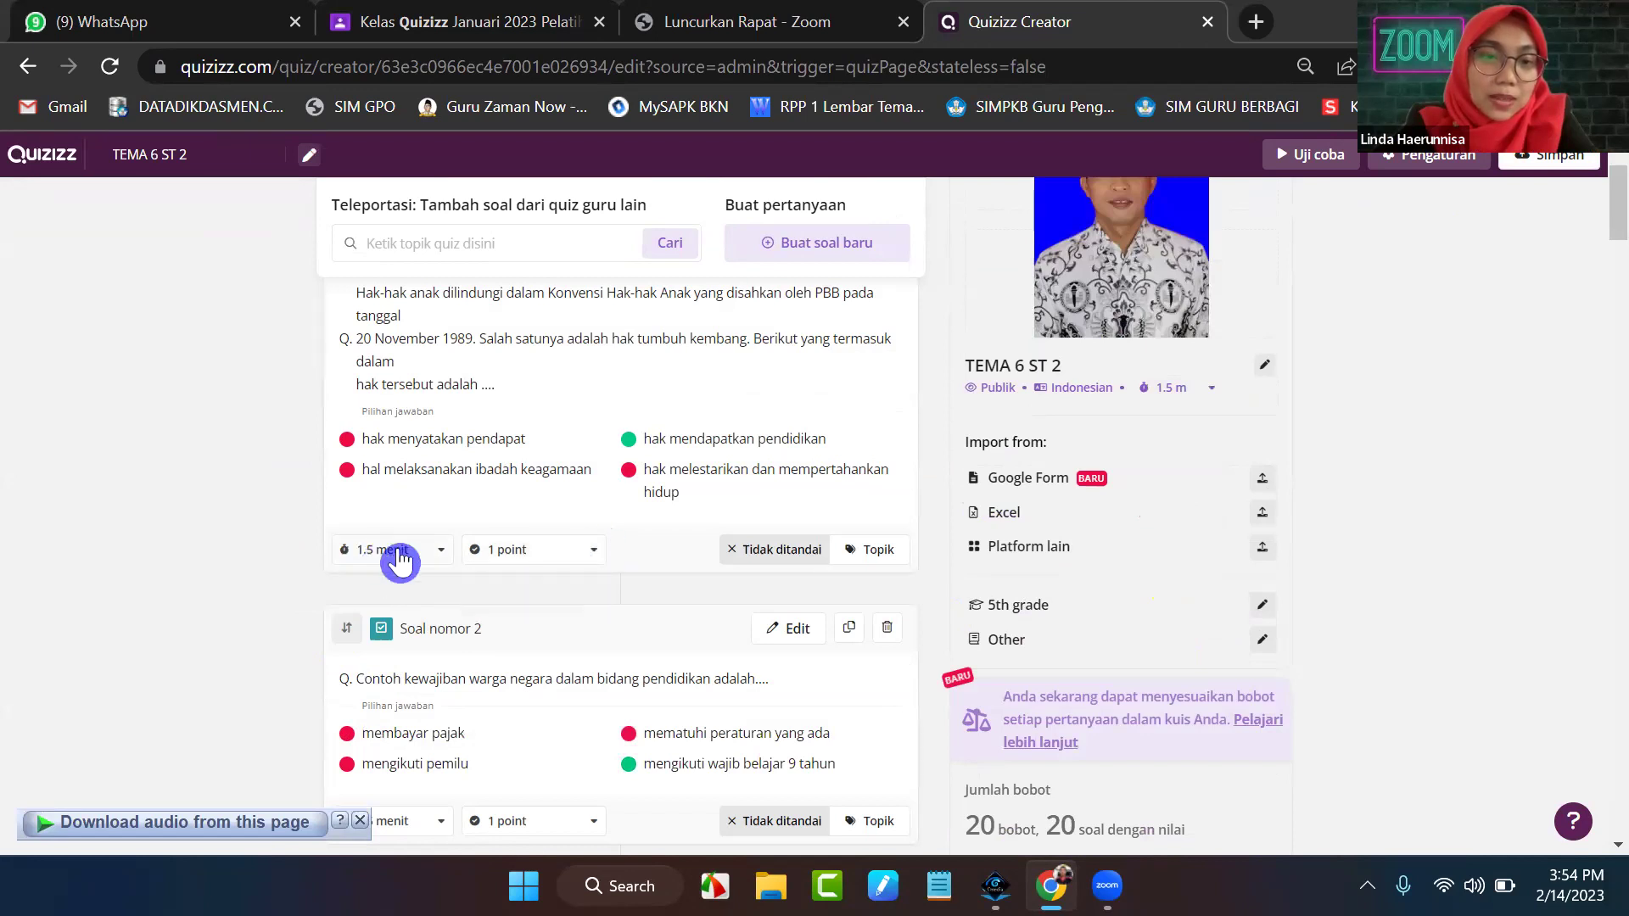
left_click(441, 554)
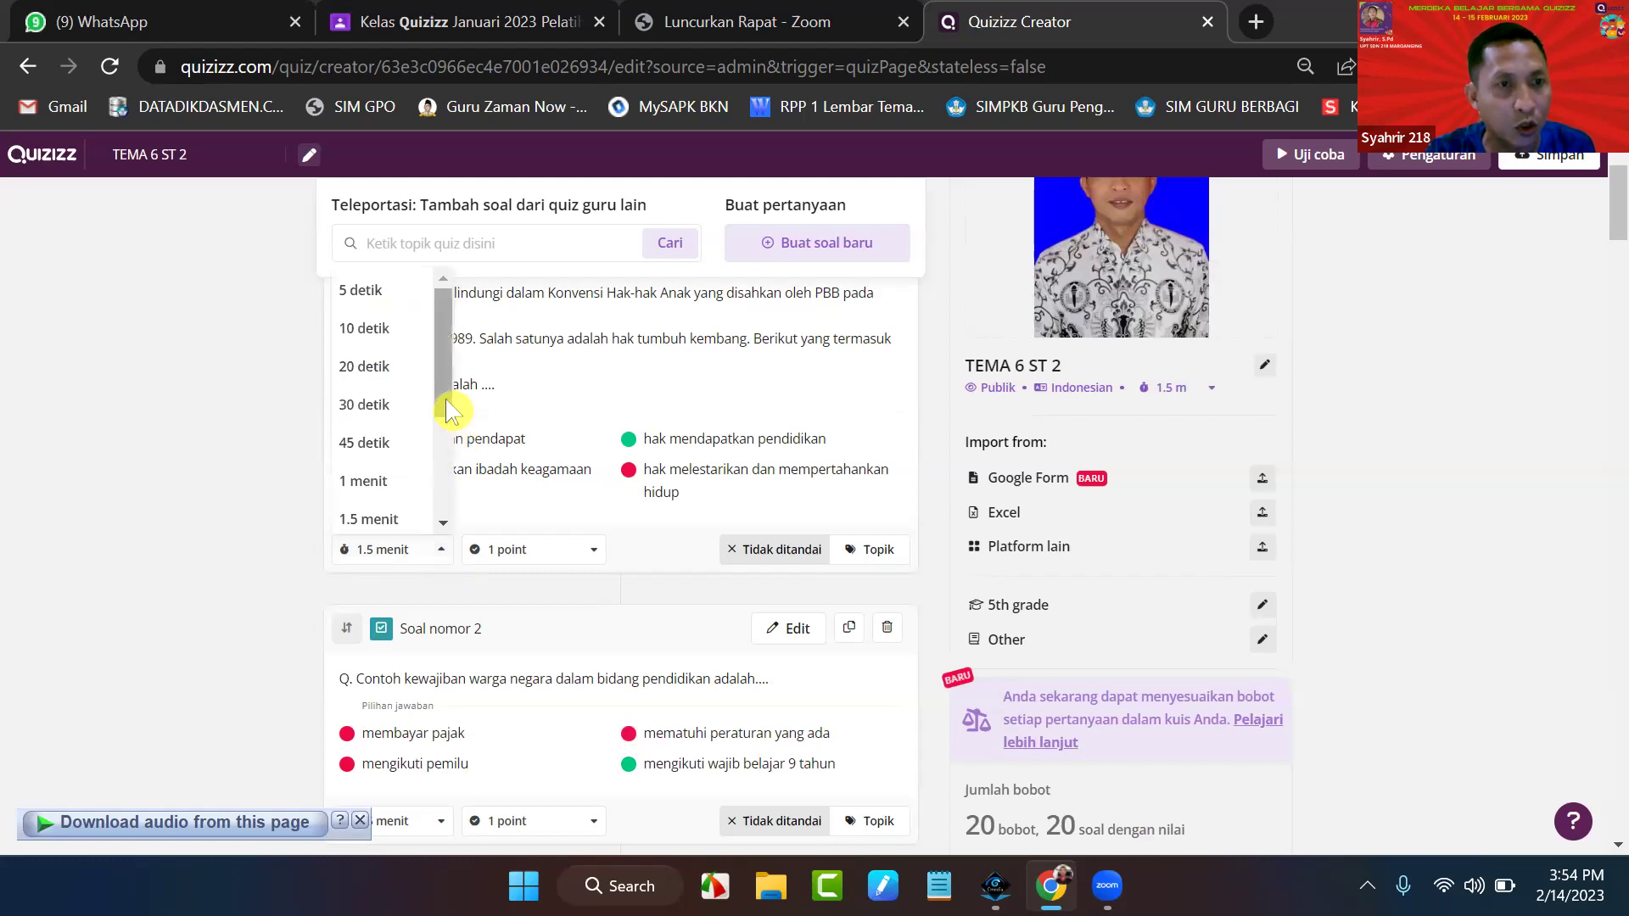
scroll(448, 425, "down", 1)
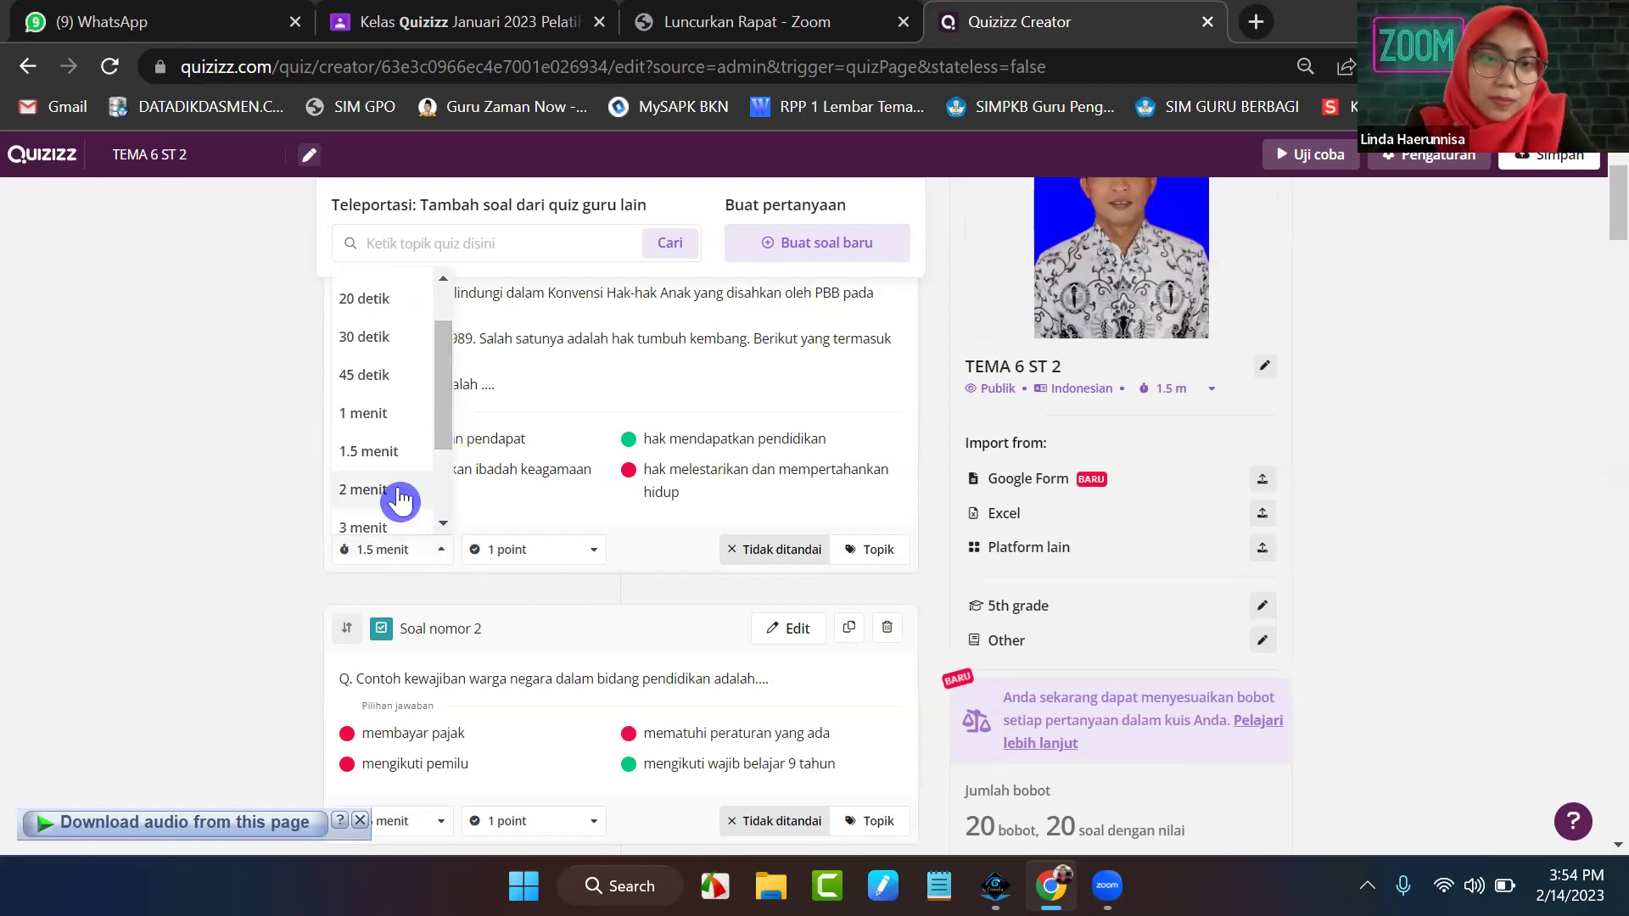
left_click(389, 492)
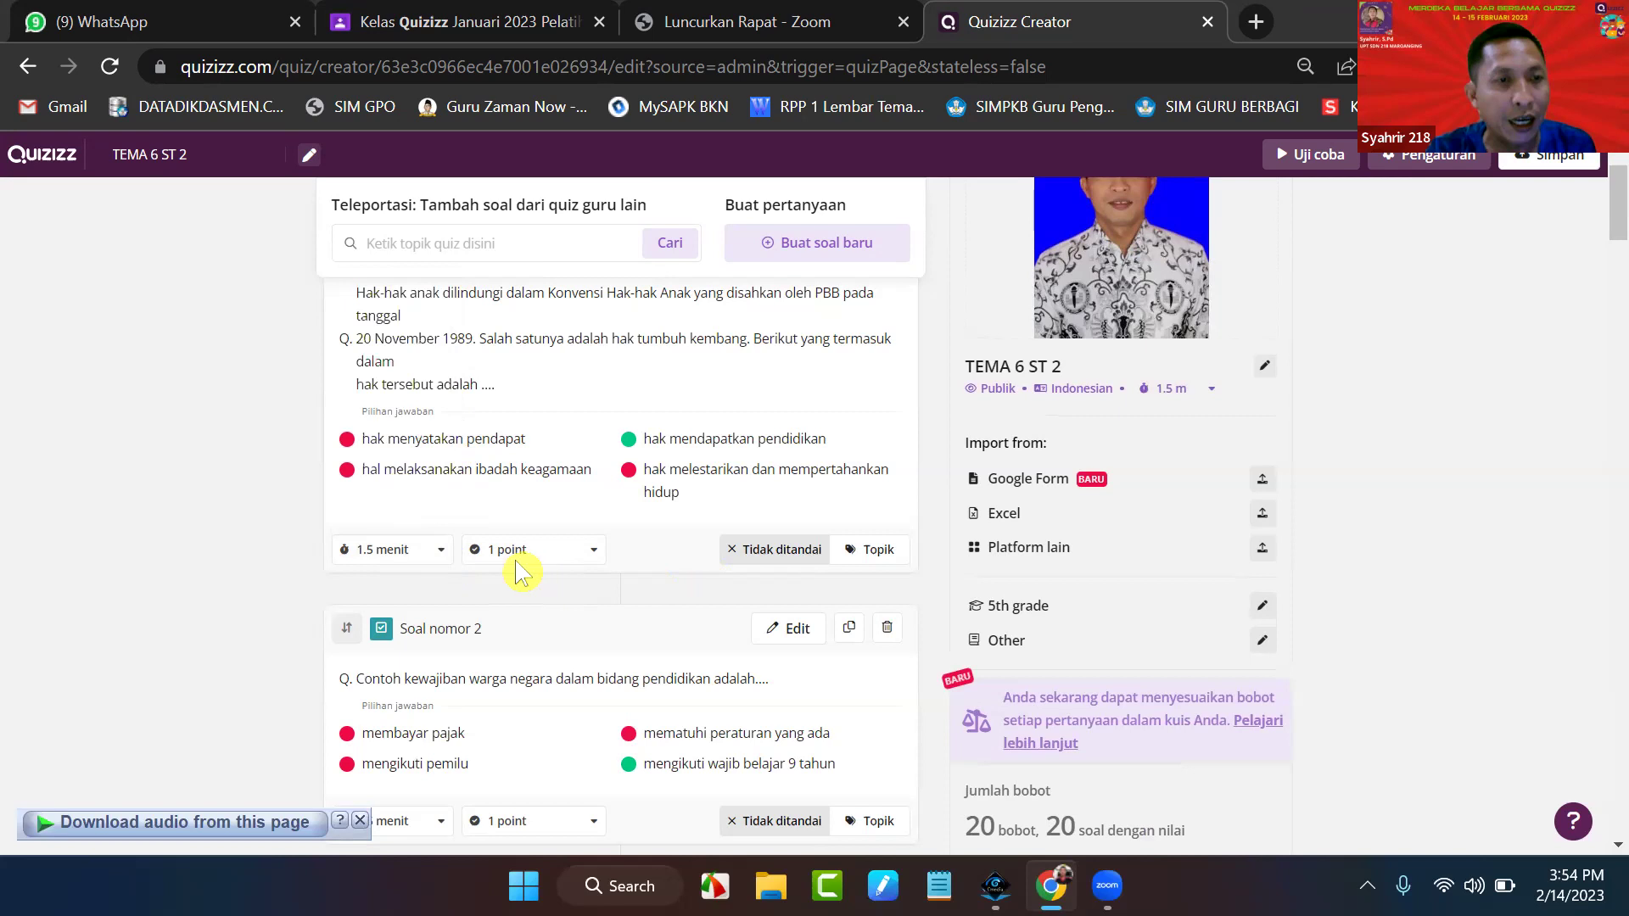
- Set question 1's time limit to 1 minute and apply the change to all questions
left_click(442, 551)
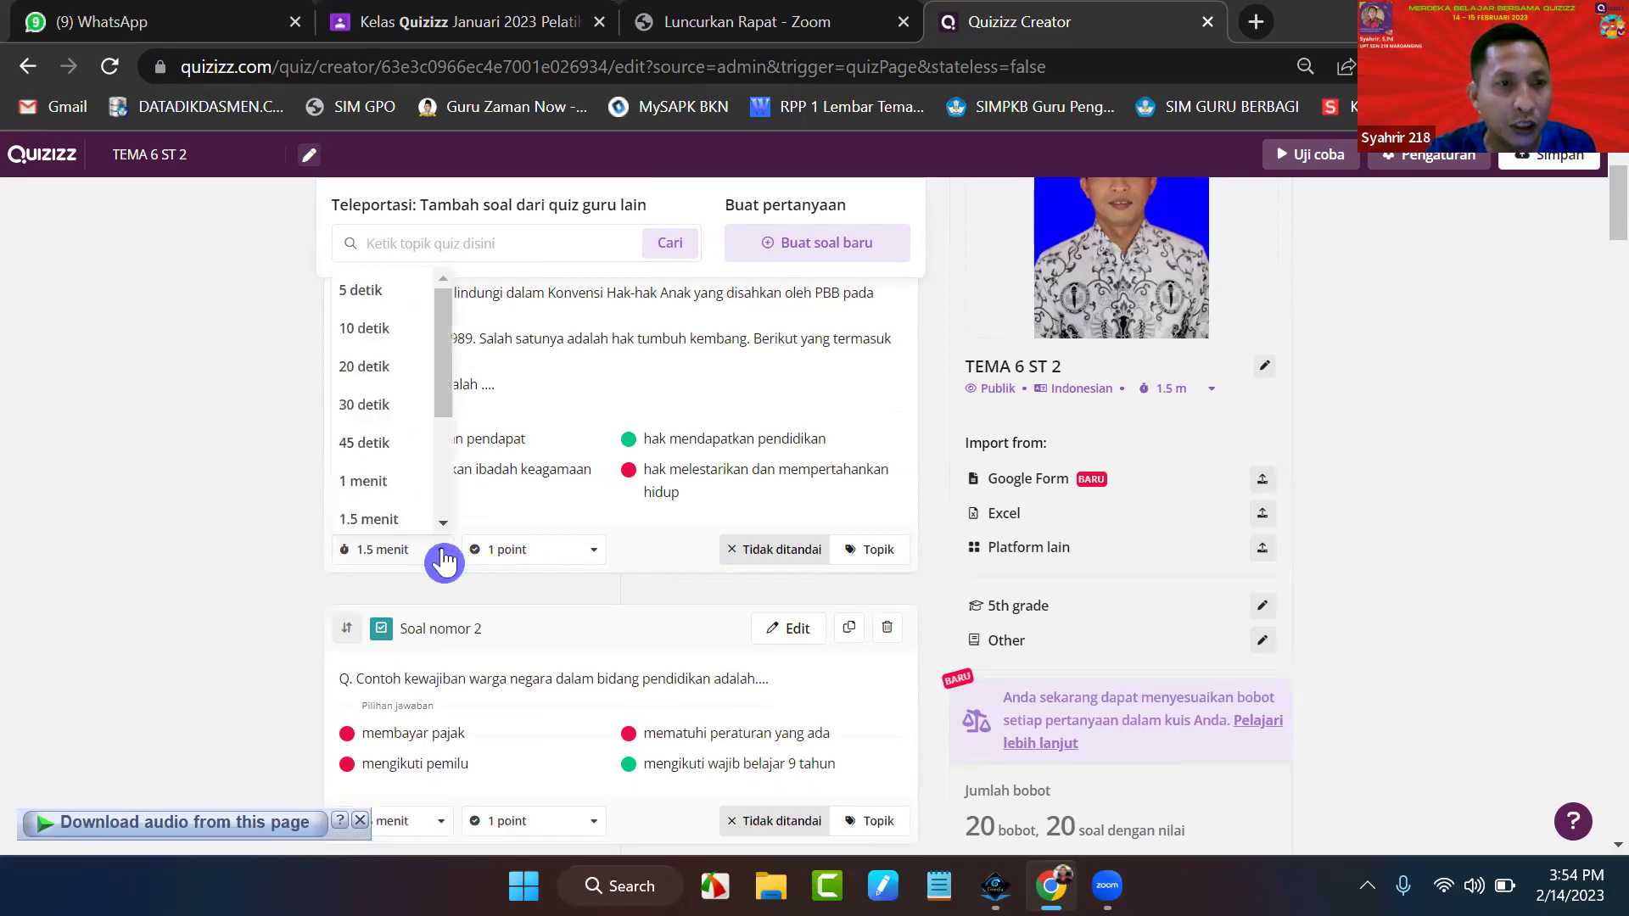
left_click(389, 492)
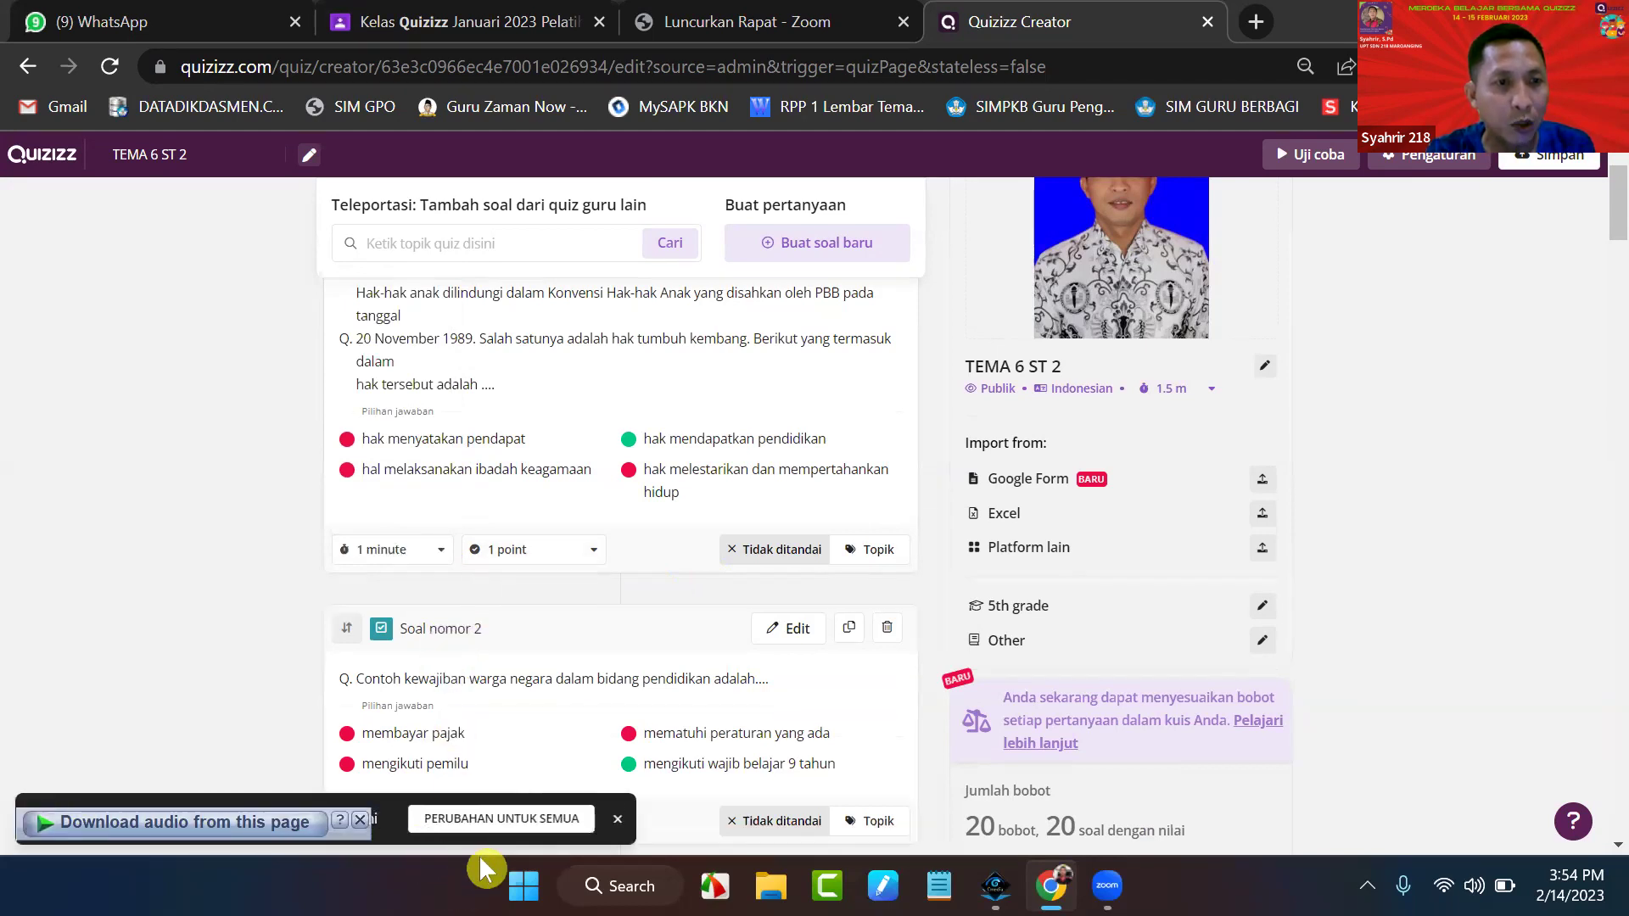
left_click(495, 823)
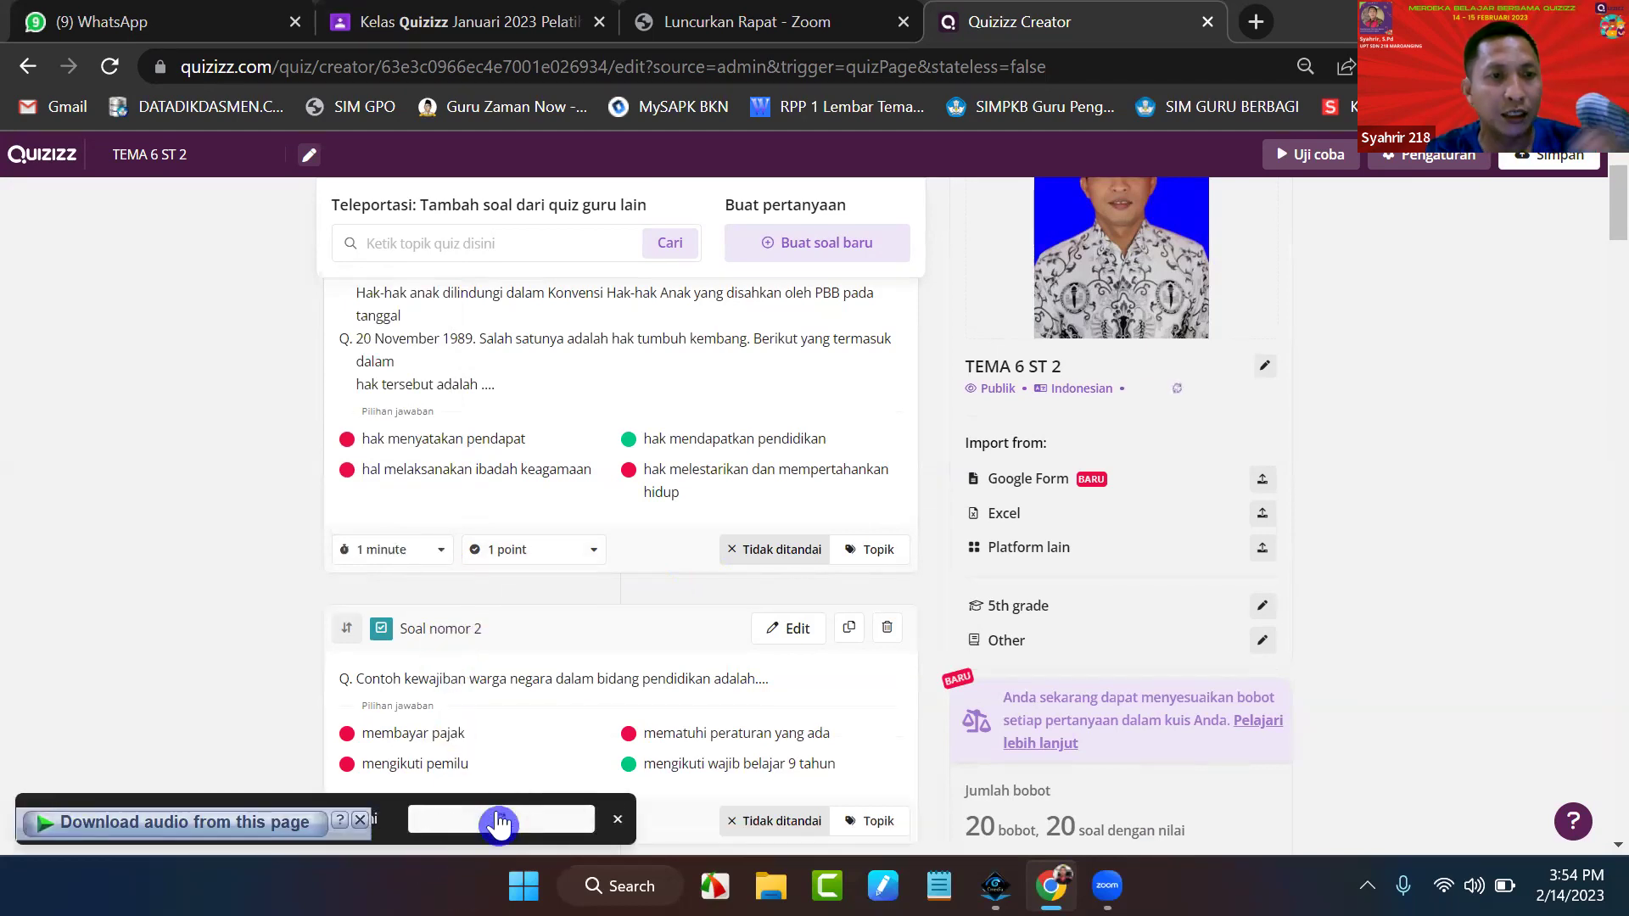
- Look through question 1's time options, set its limit to 1.5 minutes and apply it to all questions
left_click(442, 551)
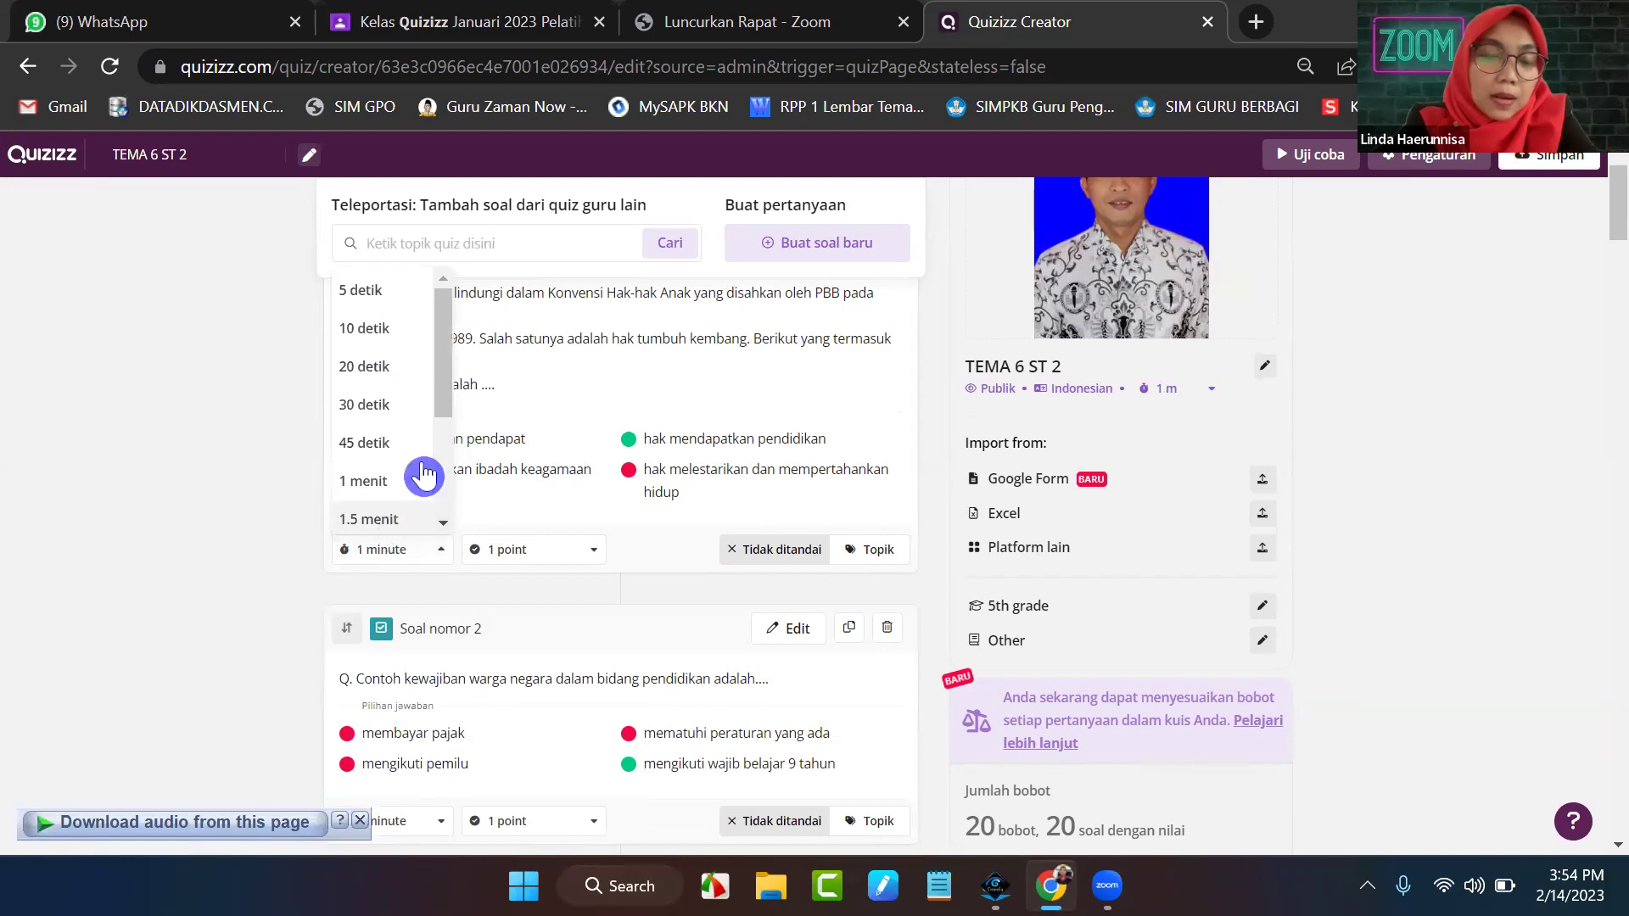
left_click_drag(443, 397, 440, 531)
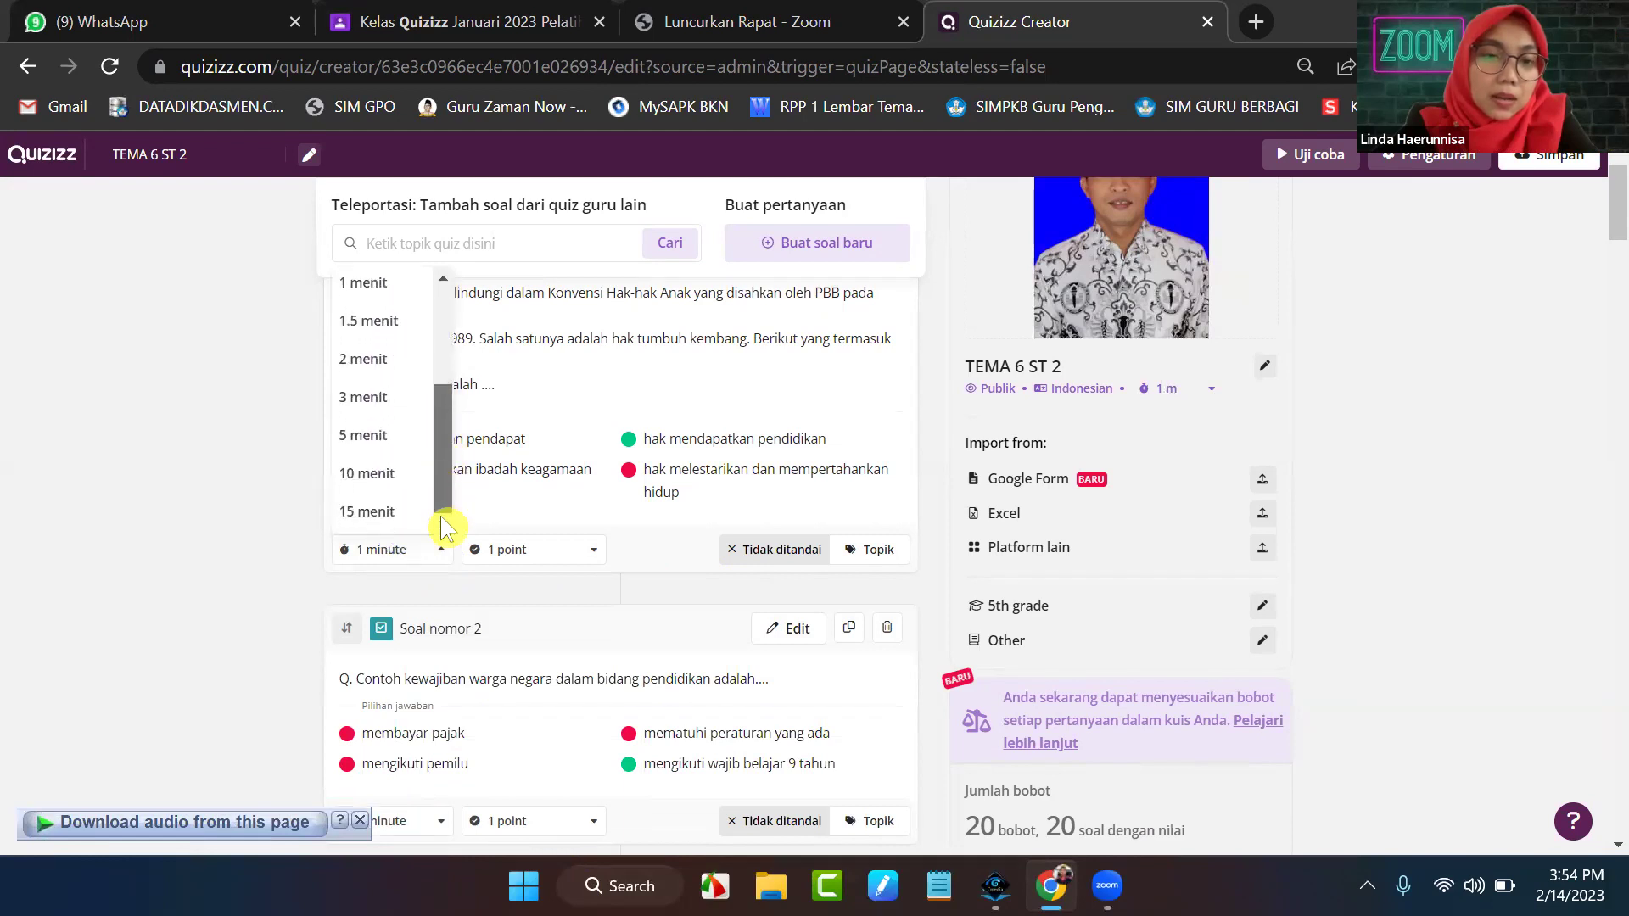
left_click(462, 531)
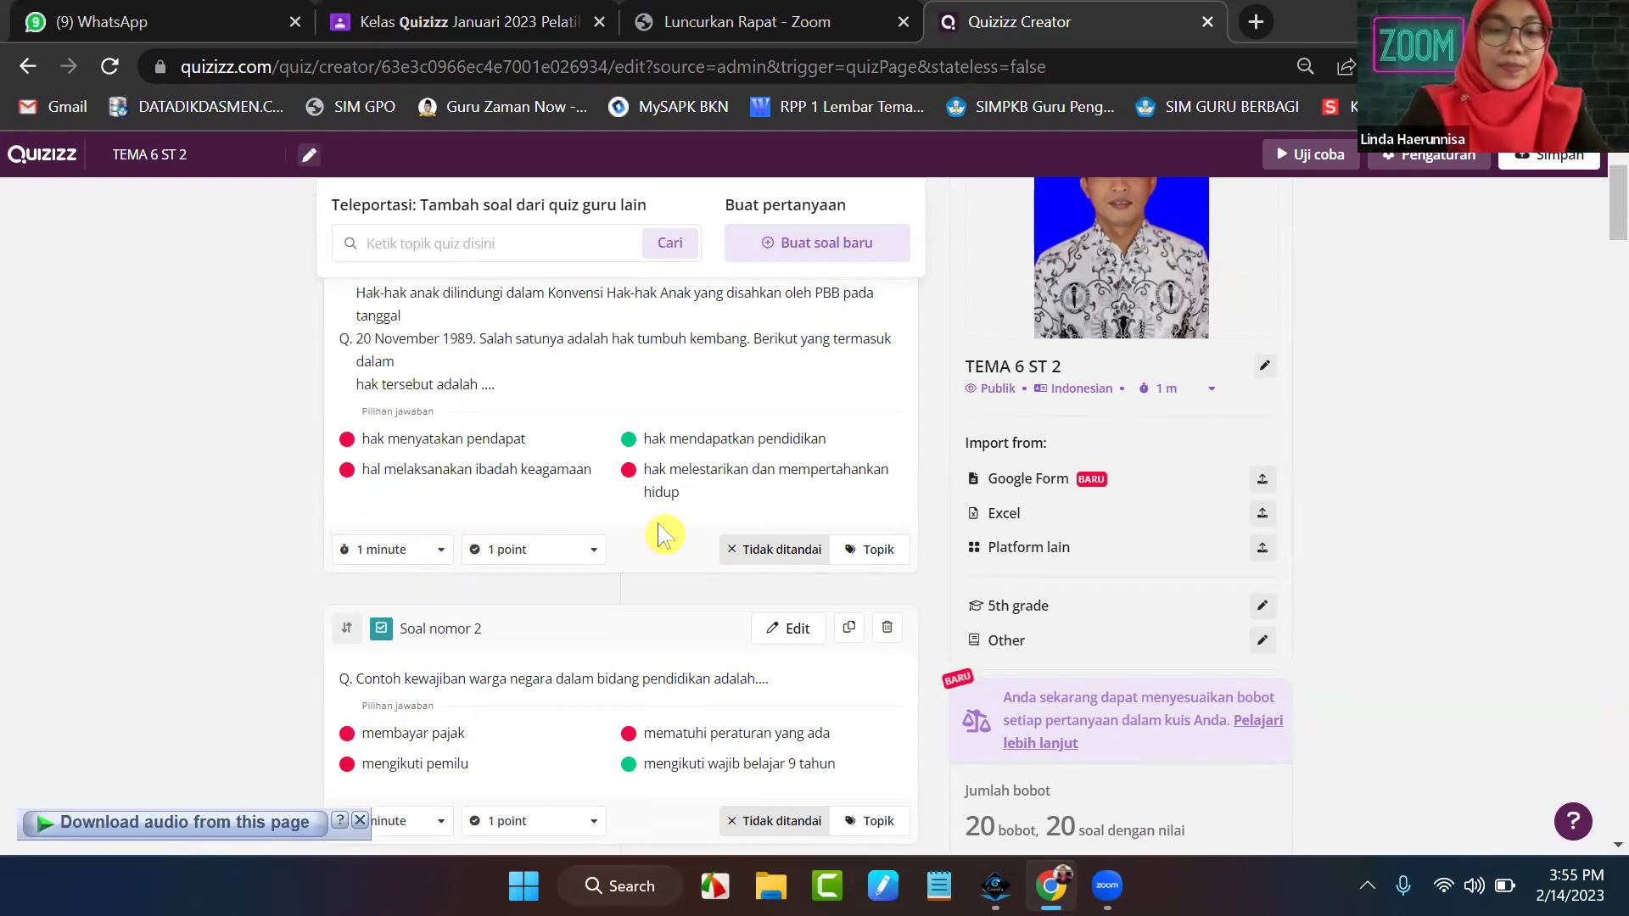
left_click(441, 562)
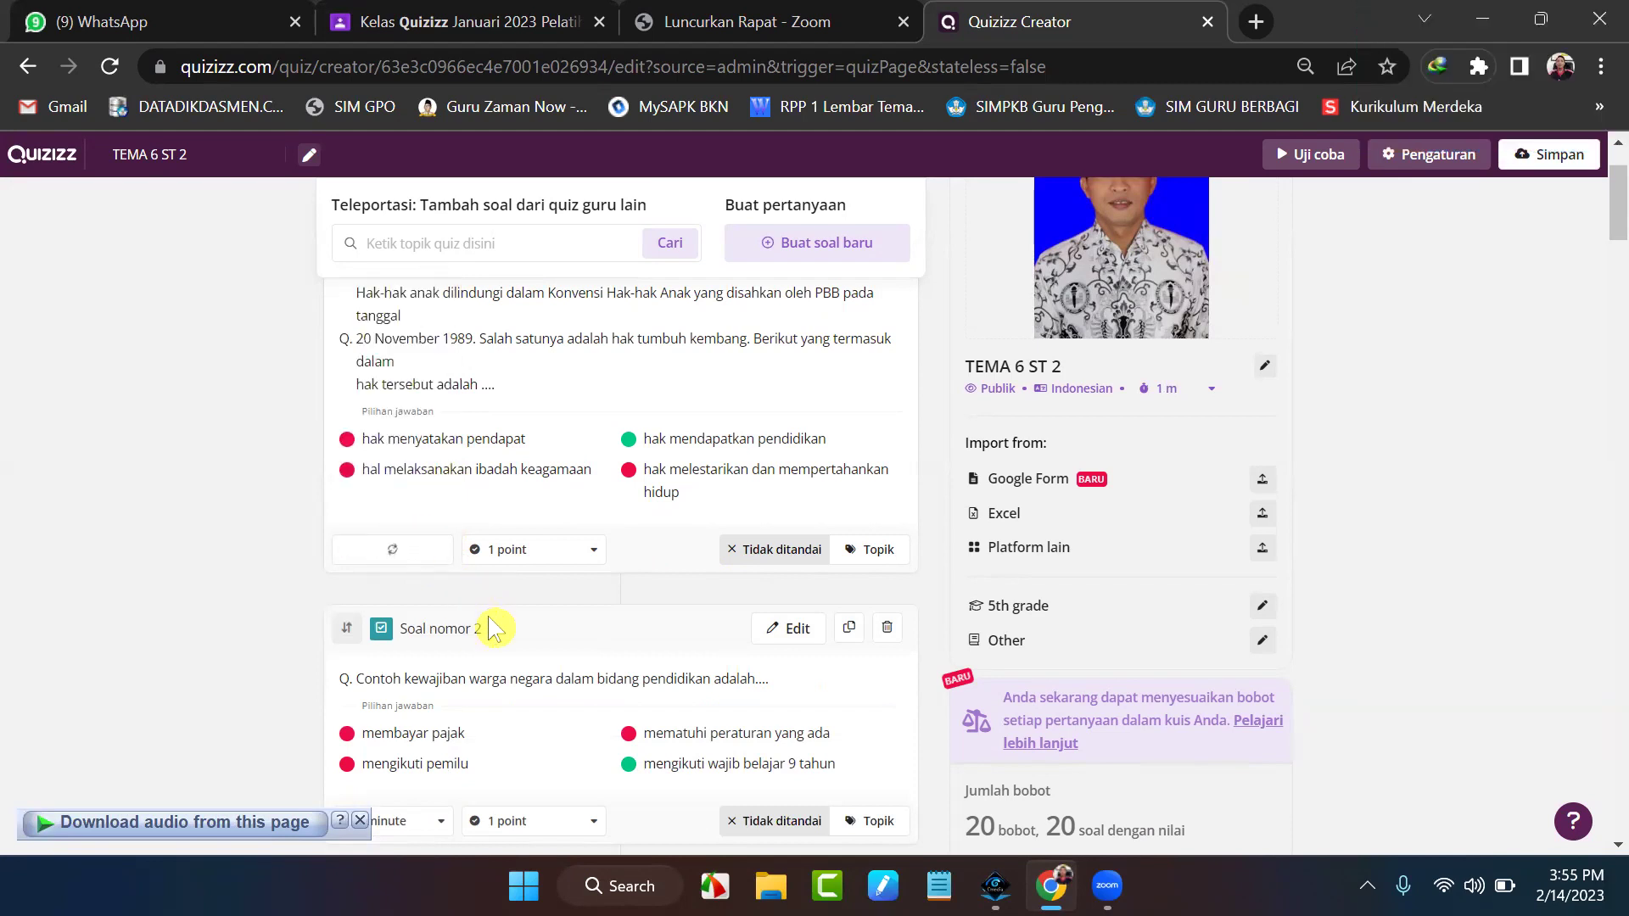
left_click(503, 821)
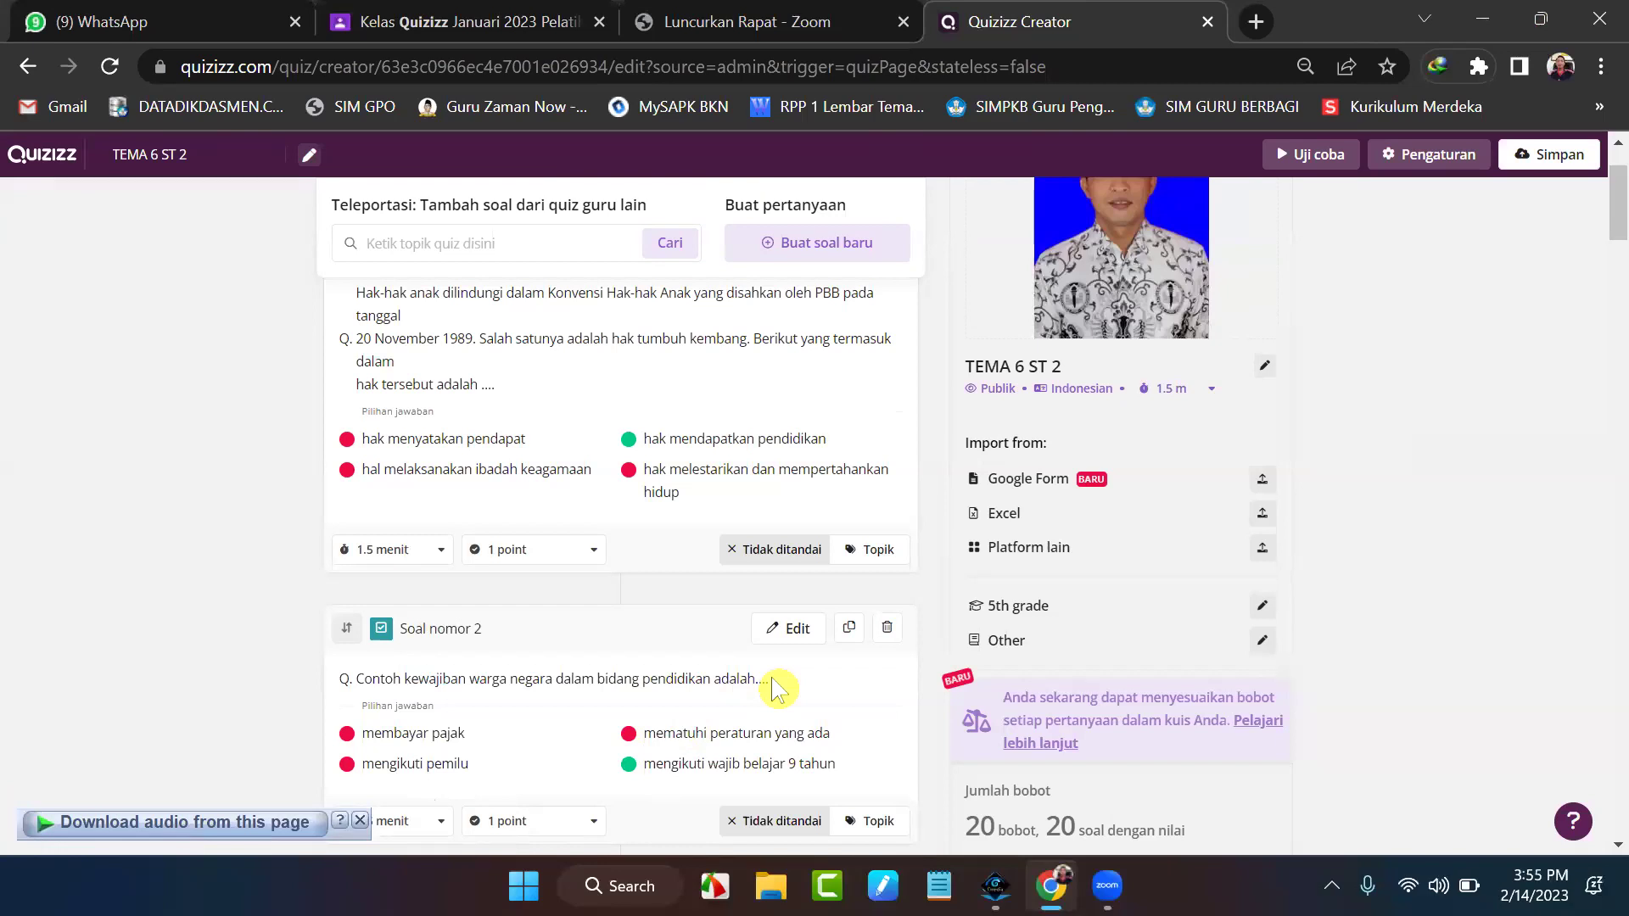
- Set question 1's time limit to 30 seconds (30 detik) and apply the change to all questions
scroll(849, 658, "up", 2)
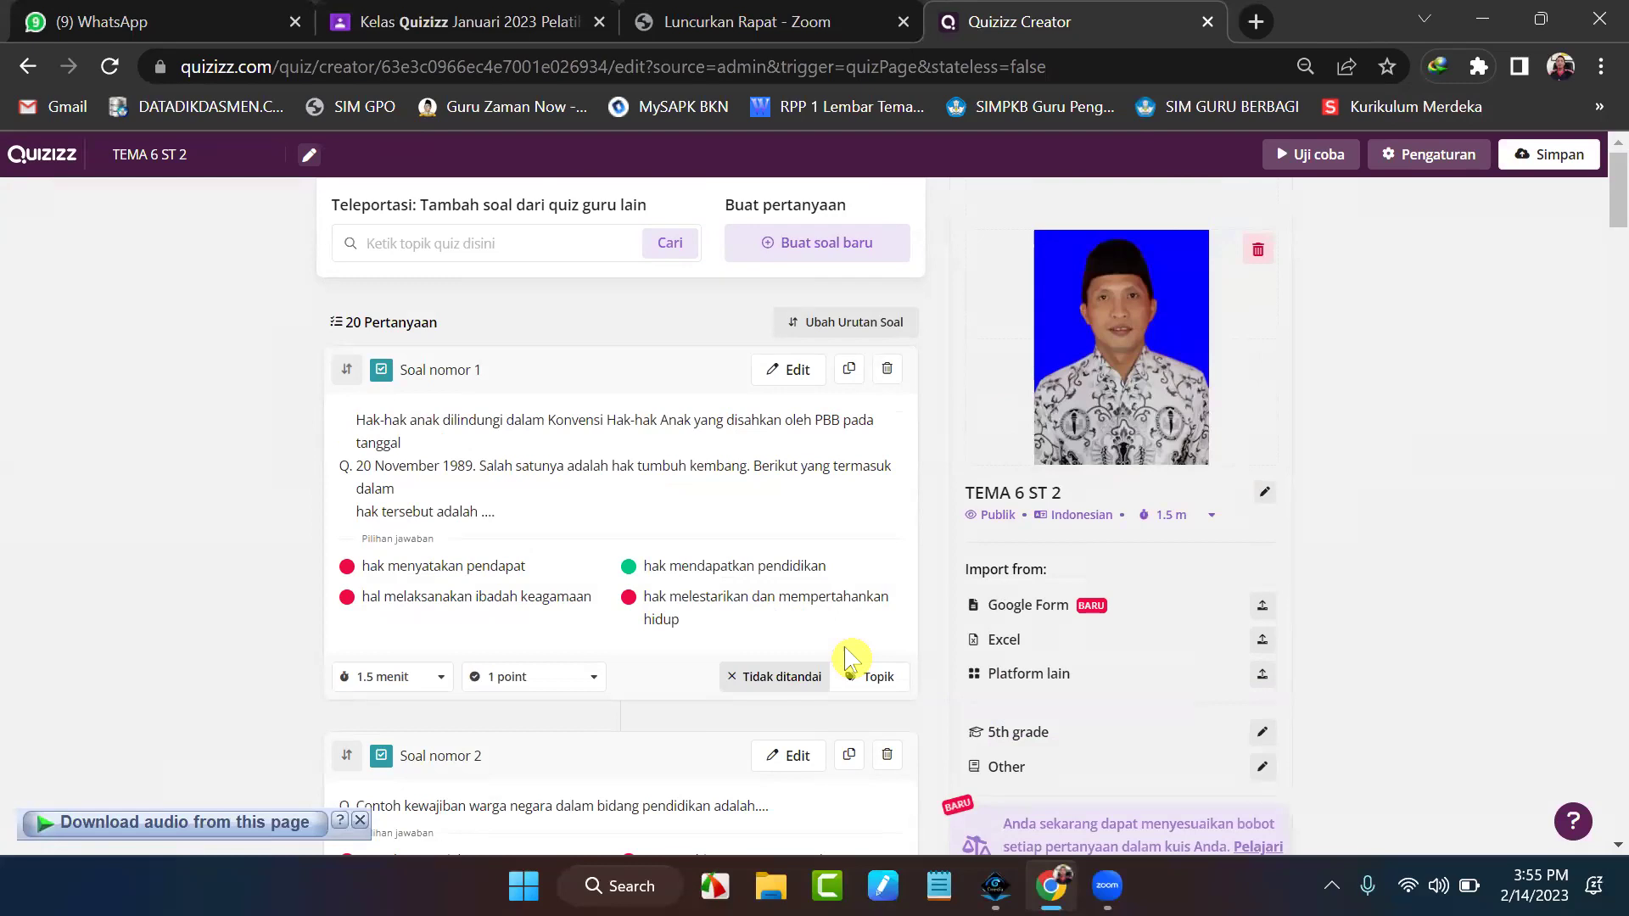
left_click(437, 680)
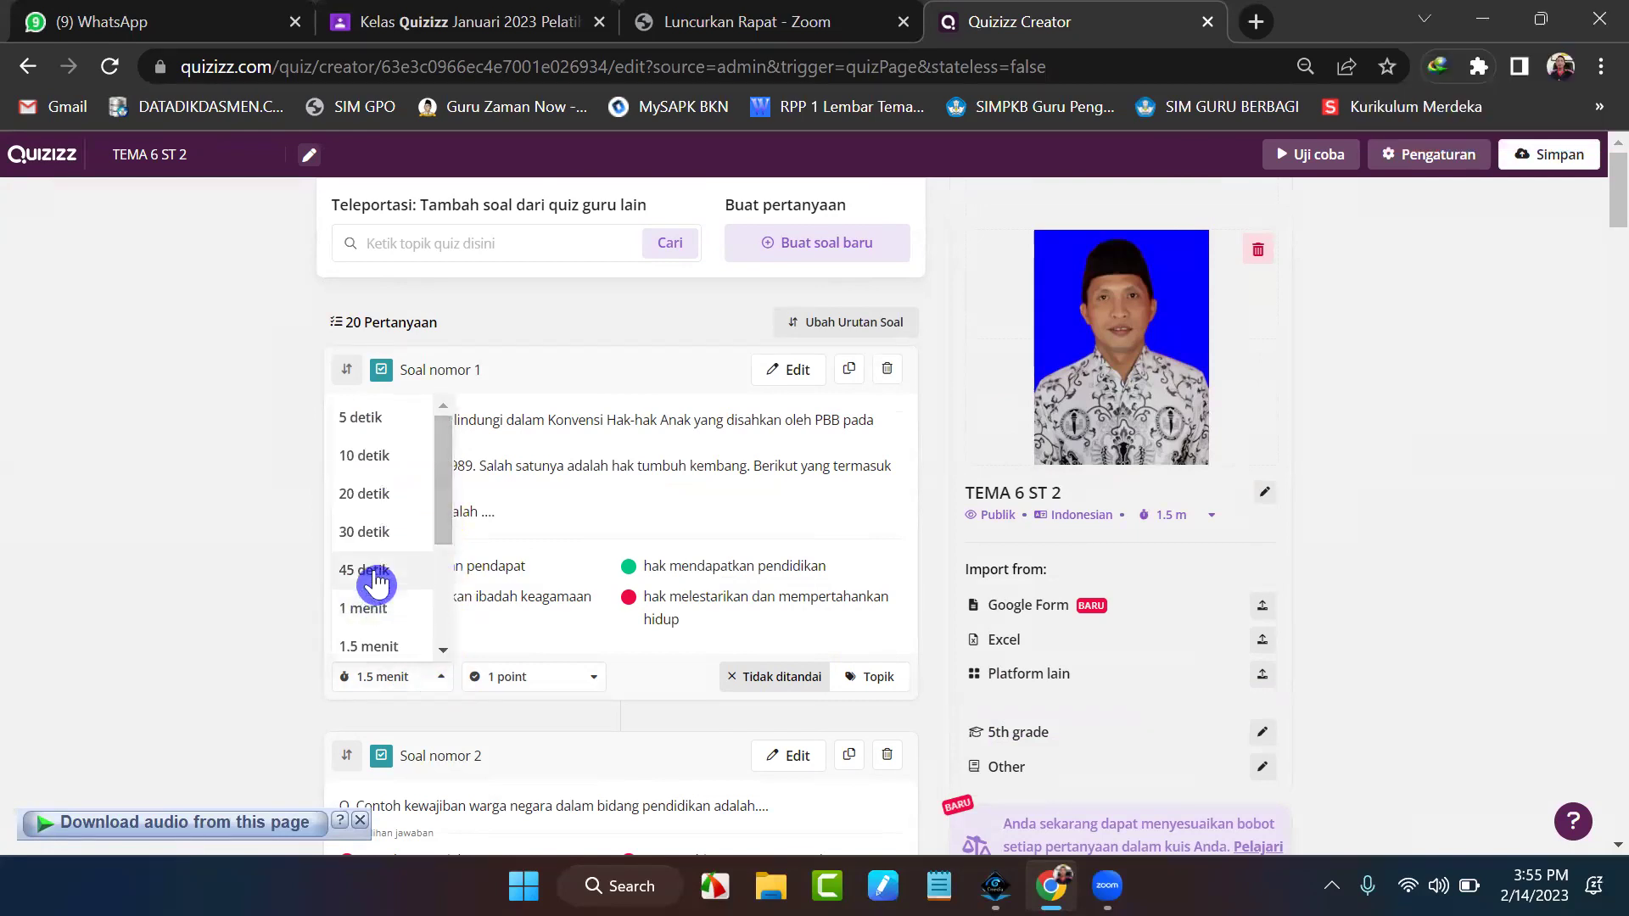
left_click(372, 533)
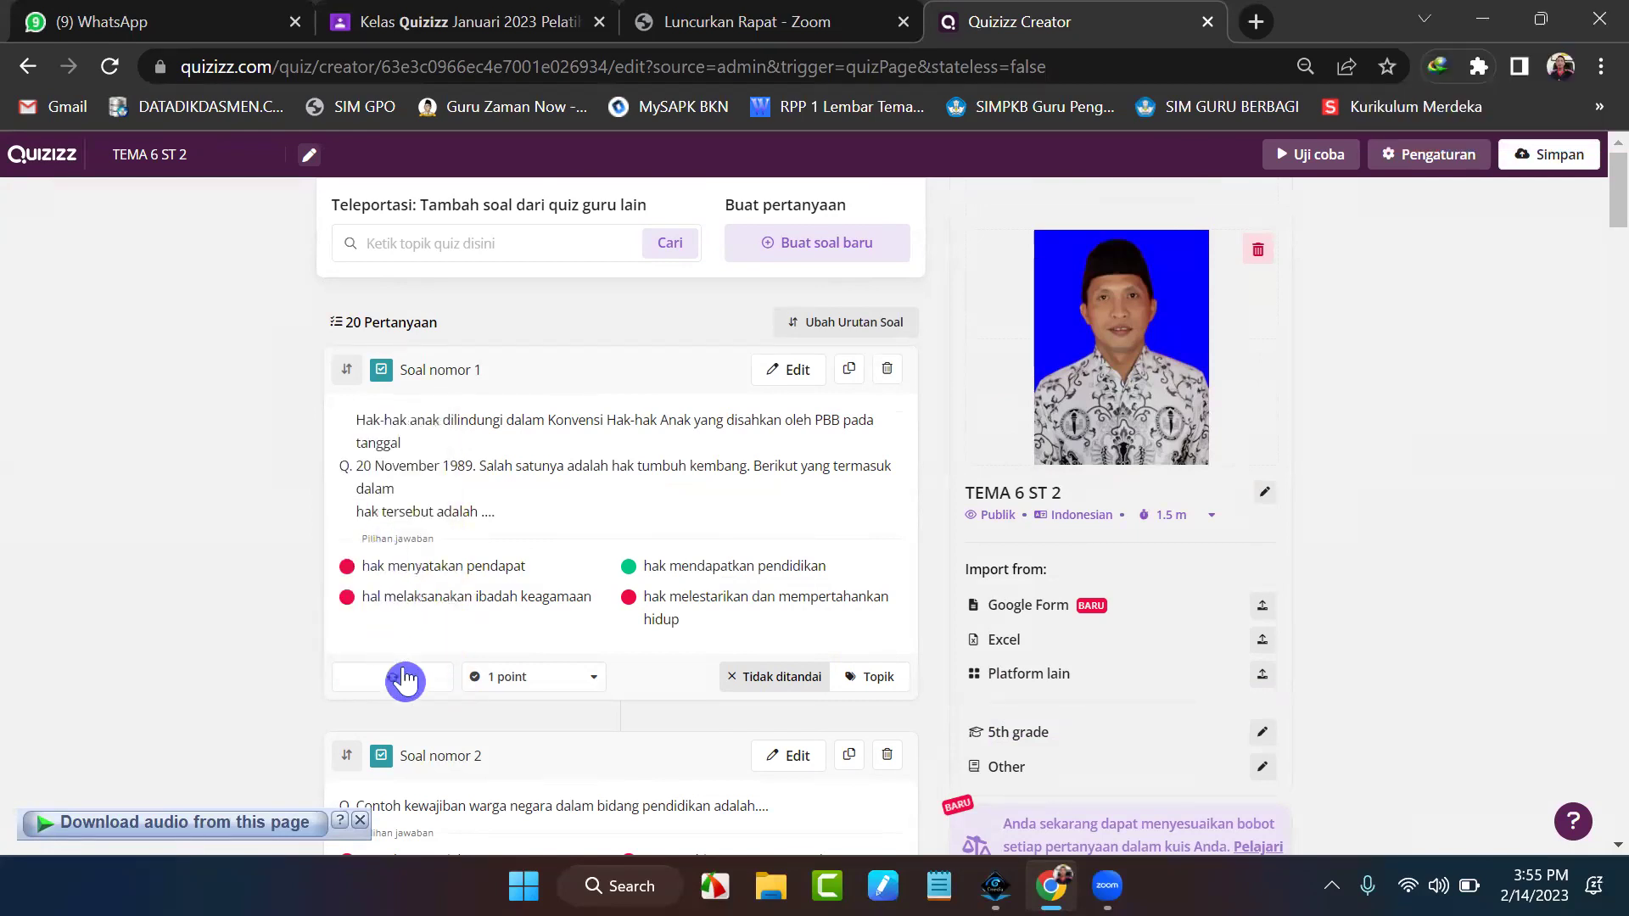
left_click(447, 820)
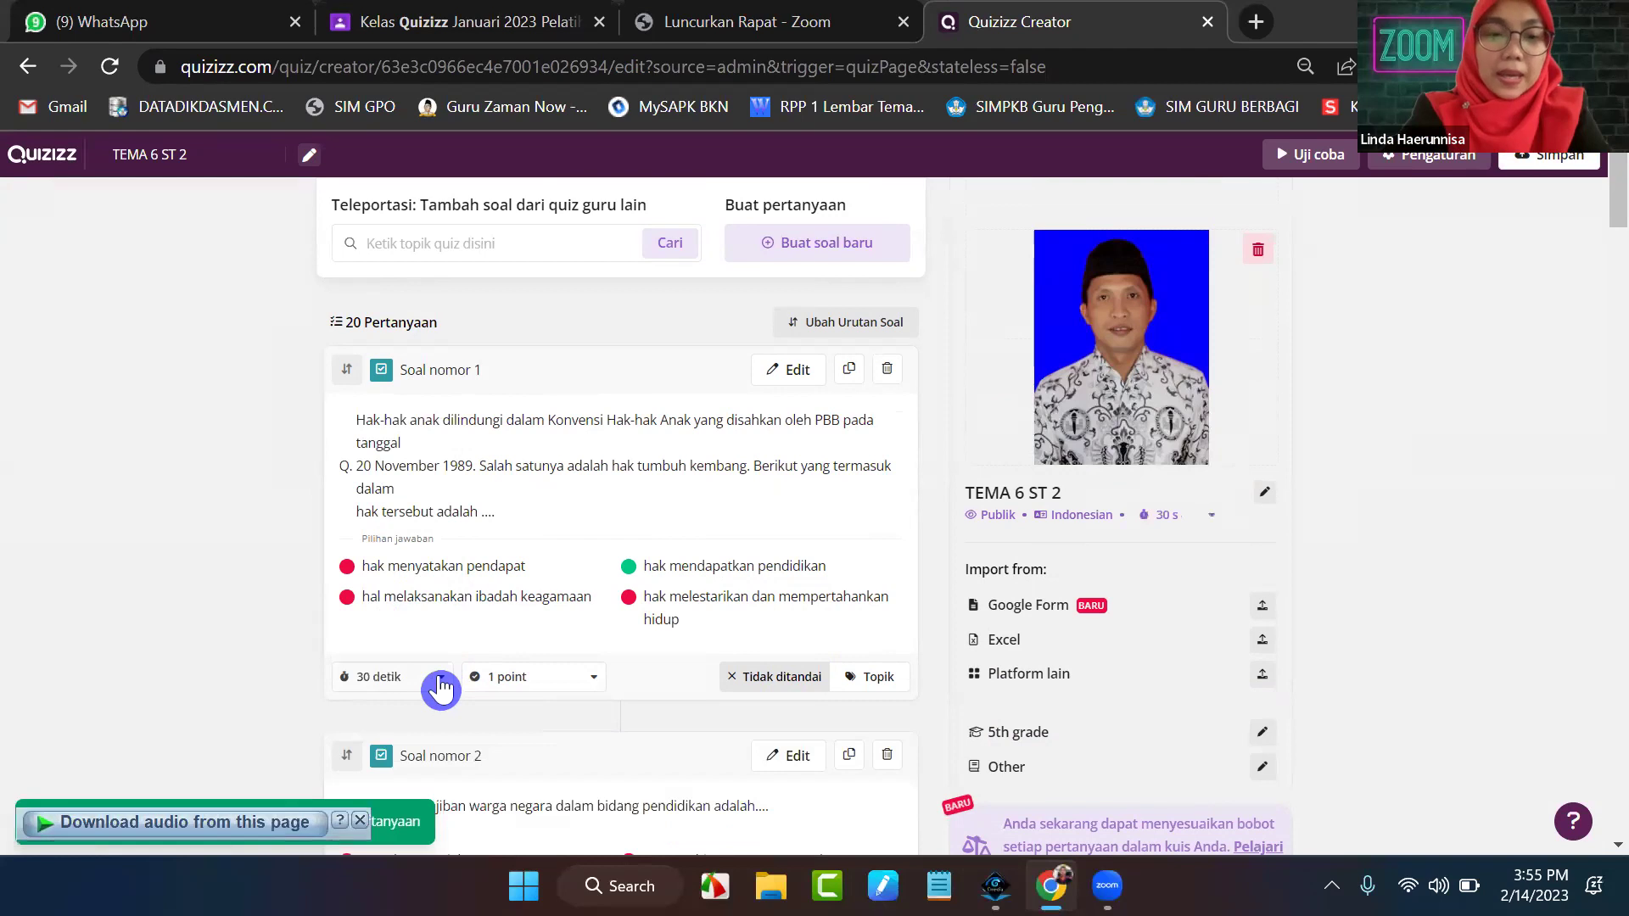
- Set the time limit of question 1 alone to 1.5 minutes (1.5 menit), and switch to Zoom
left_click(441, 683)
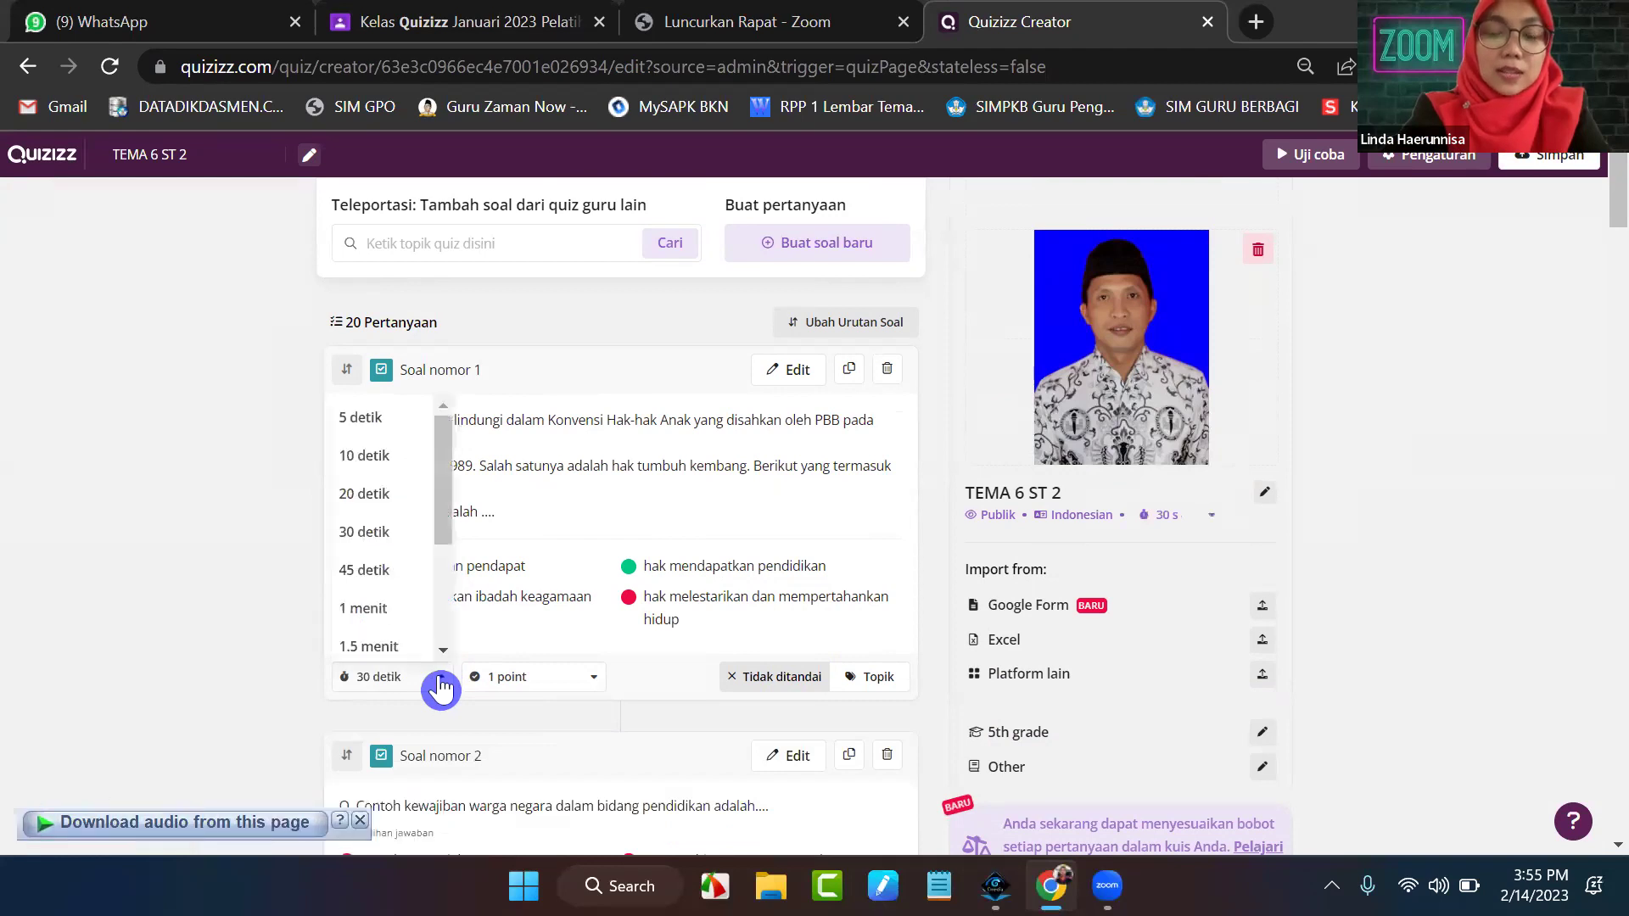
left_click(392, 649)
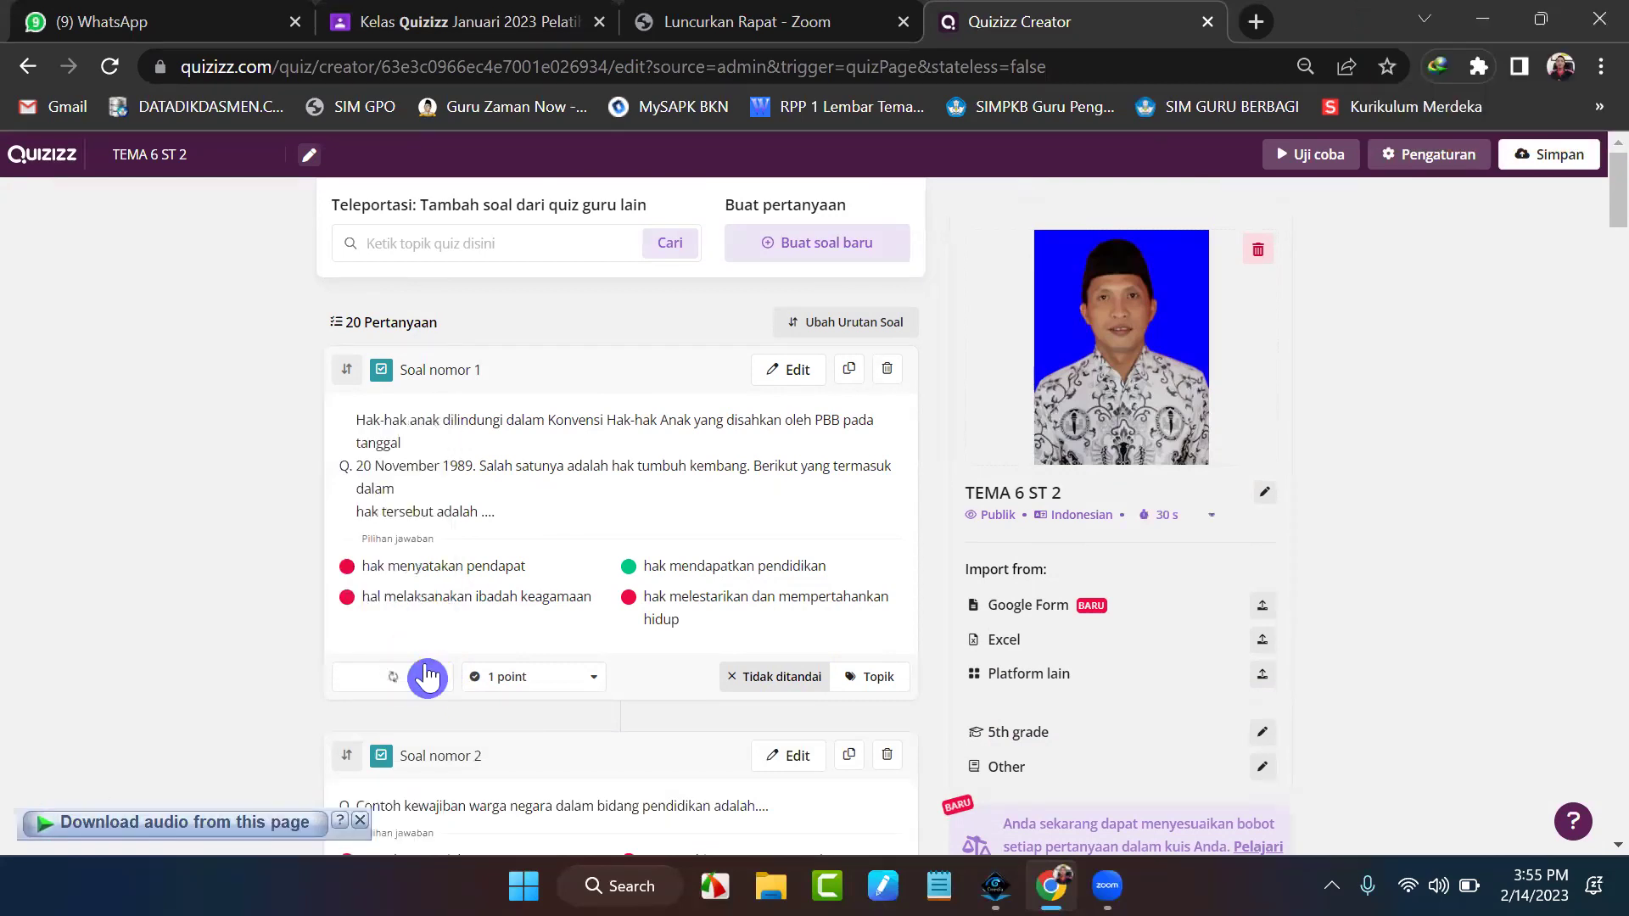
mouse_move(439, 714)
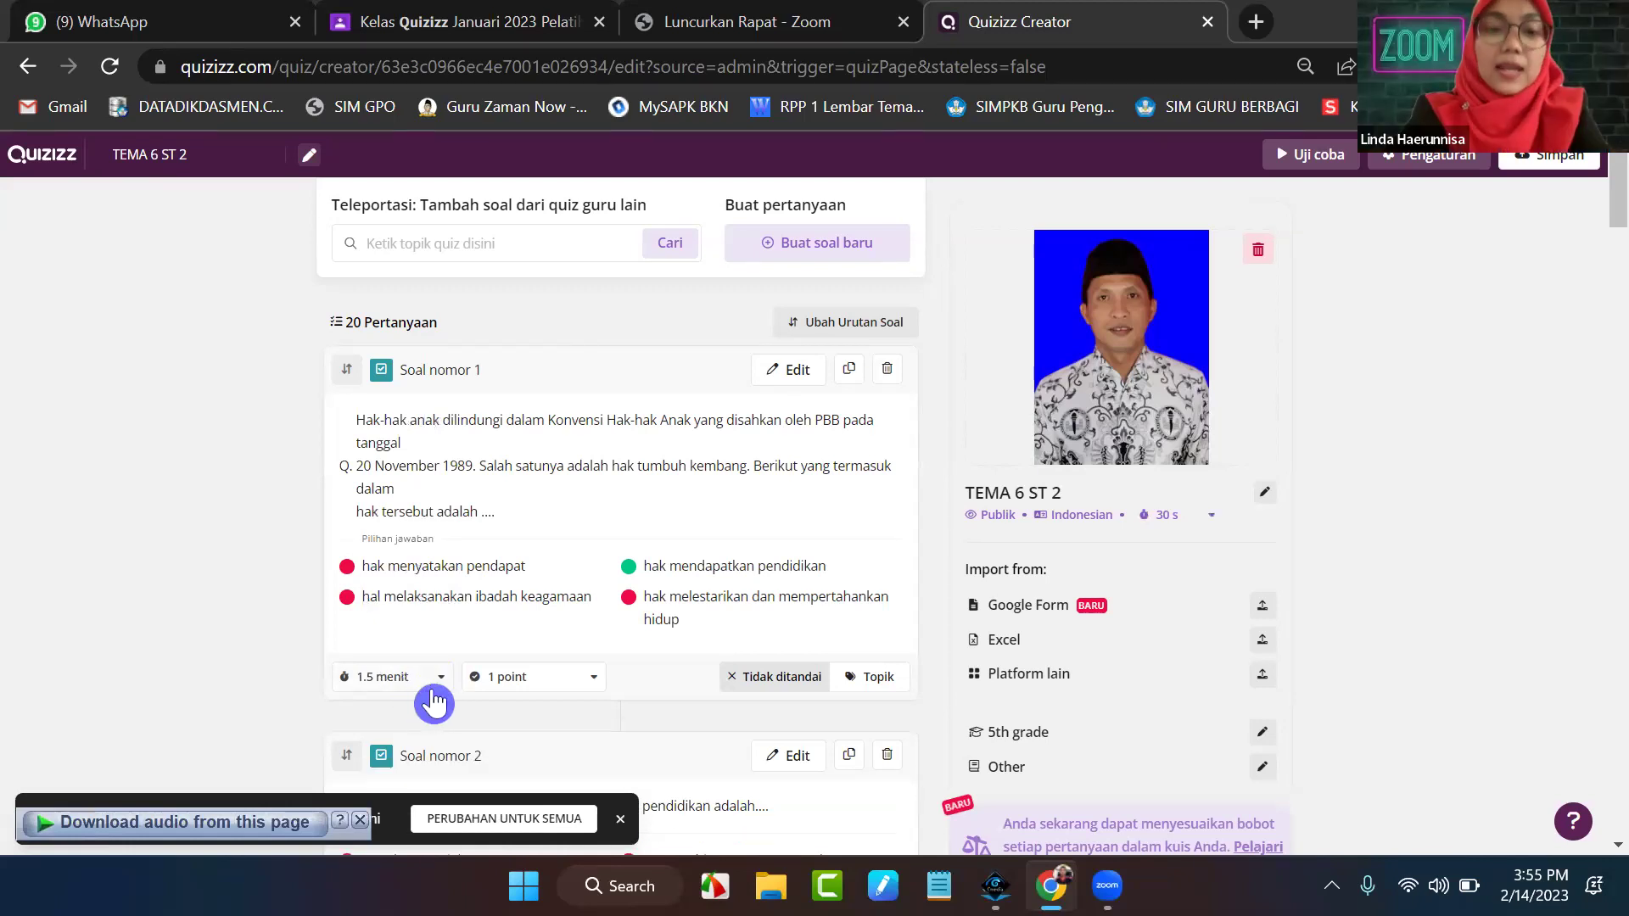
scroll(910, 747, "down", 2)
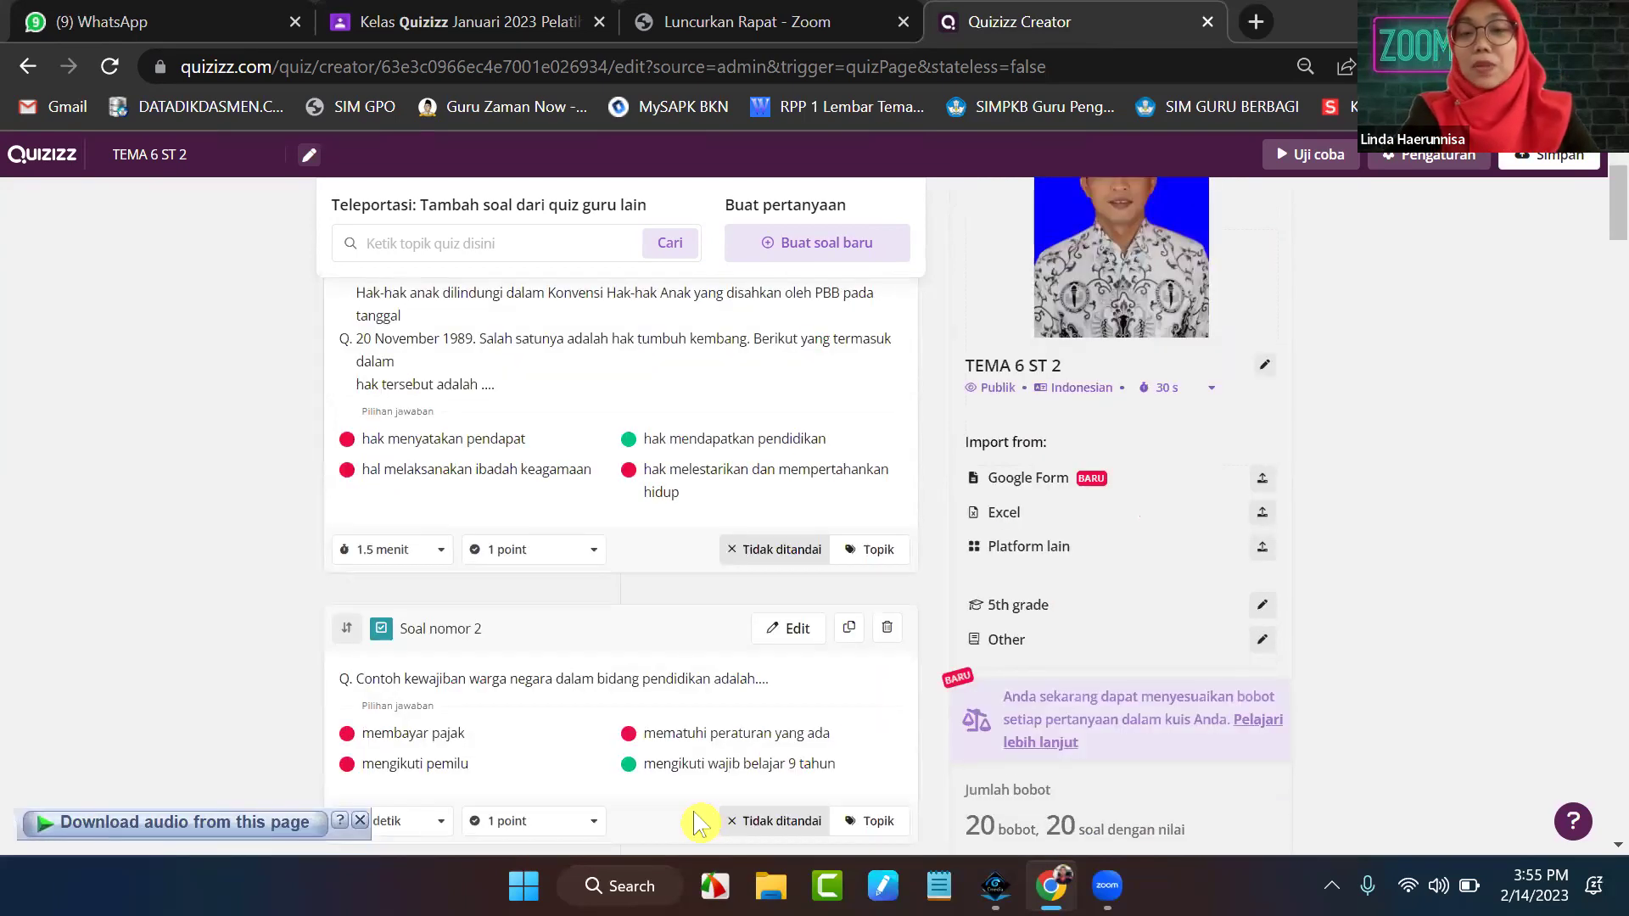
scroll(724, 775, "up", 3)
scroll(724, 775, "down", 3)
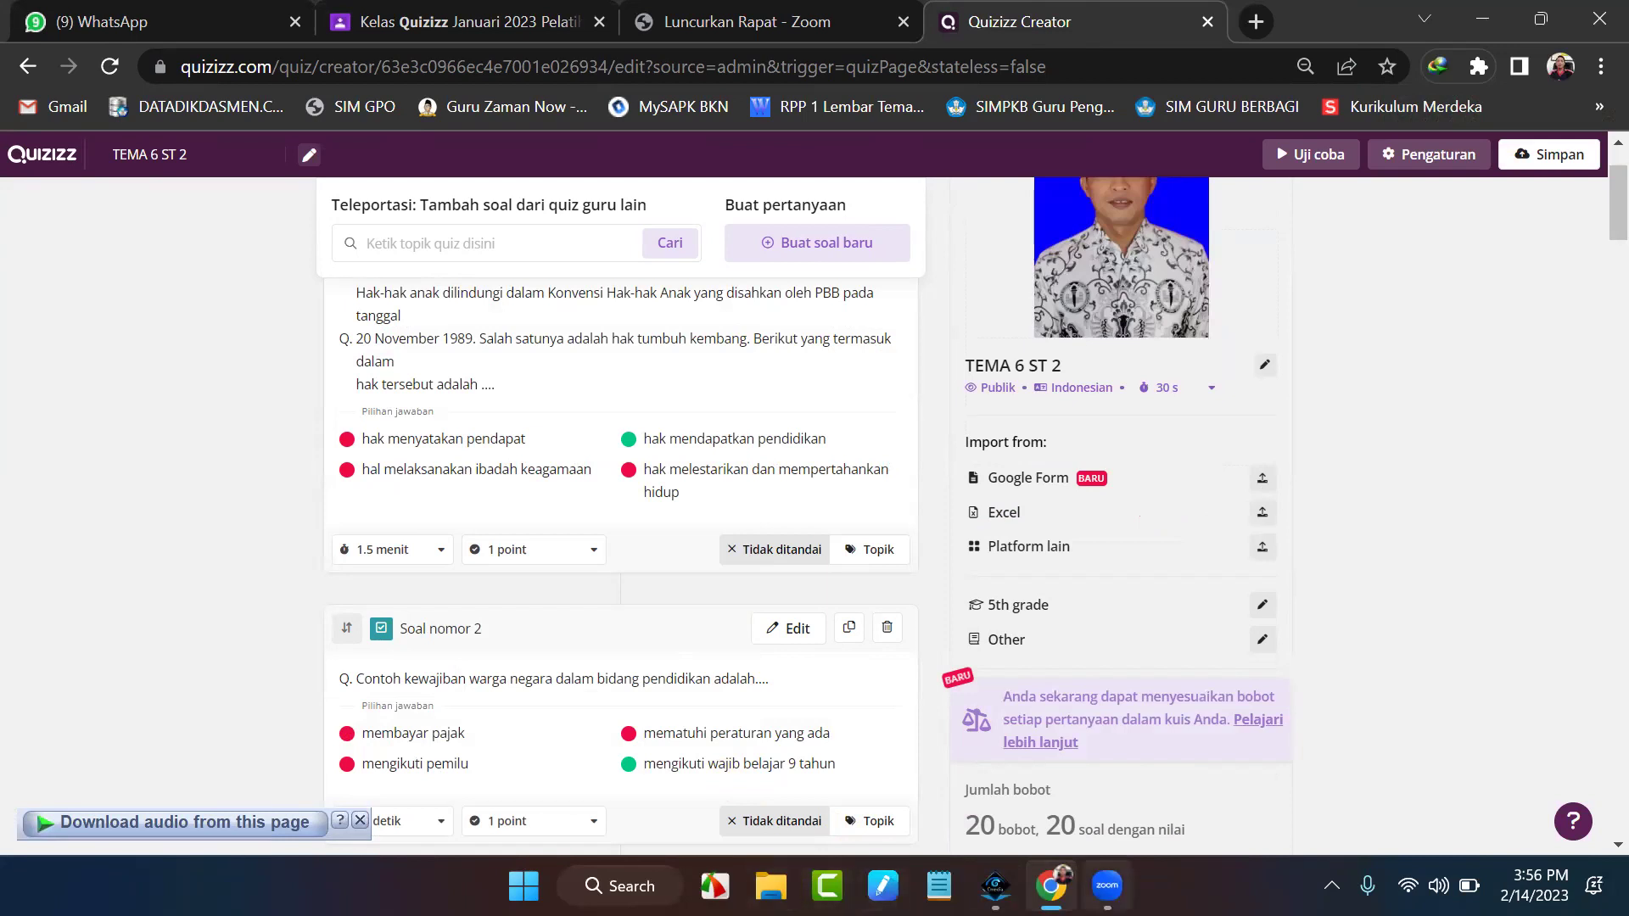
left_click(1107, 886)
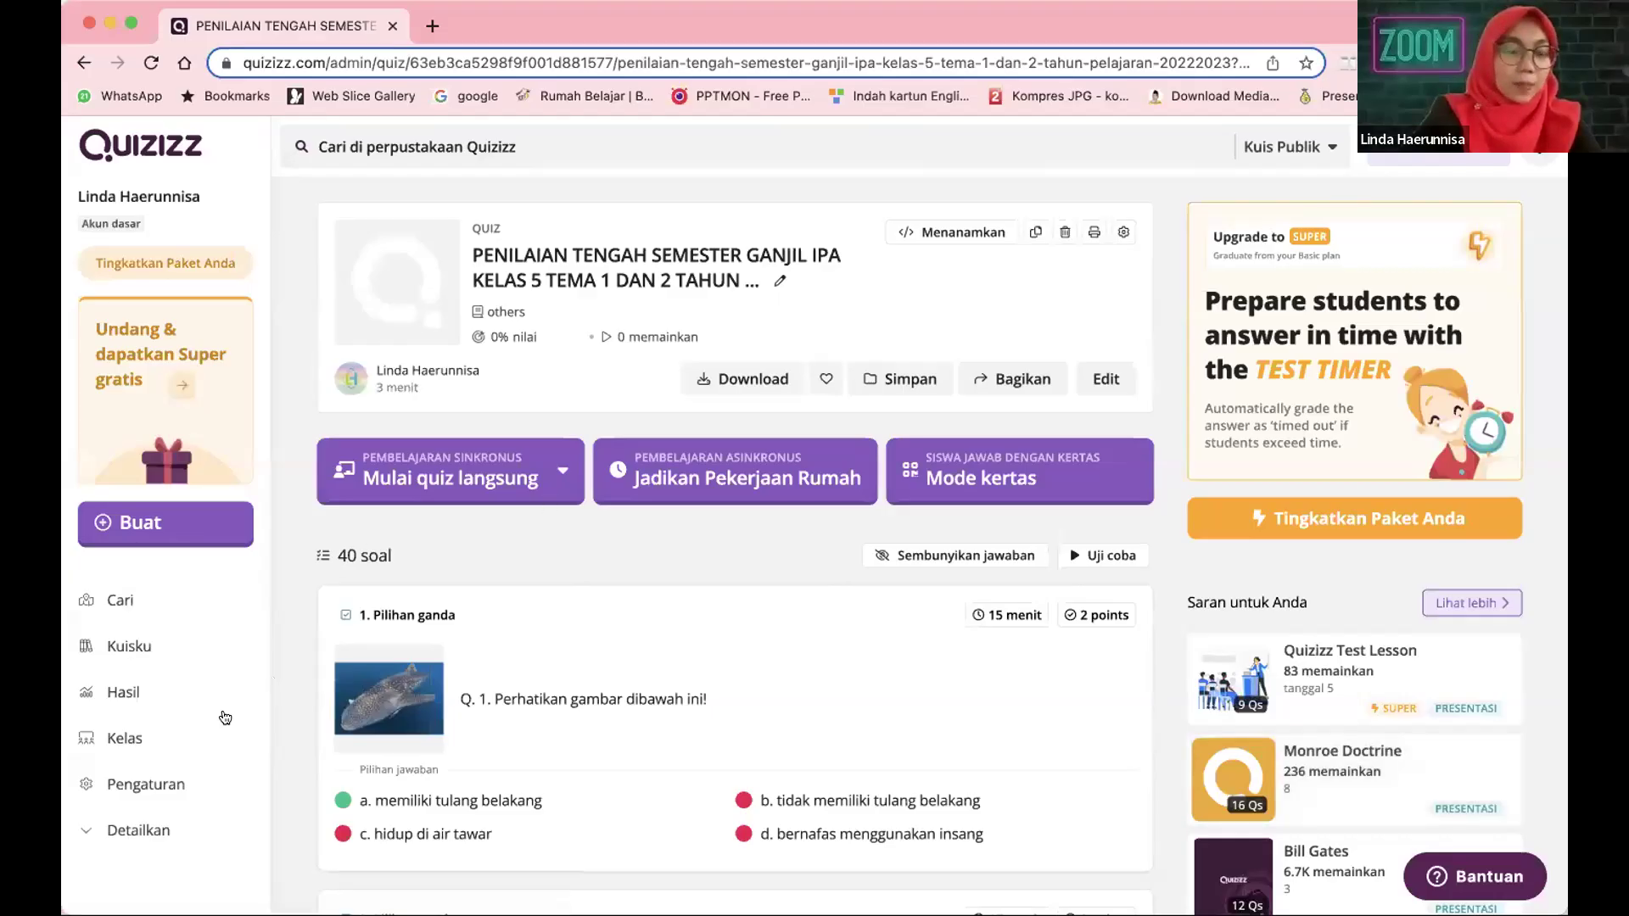
- Log out of the current Quizizz account and log back in through Google with the teacher's guru.sd.belajar.id account
left_click(129, 830)
scroll(128, 835, "down", 2)
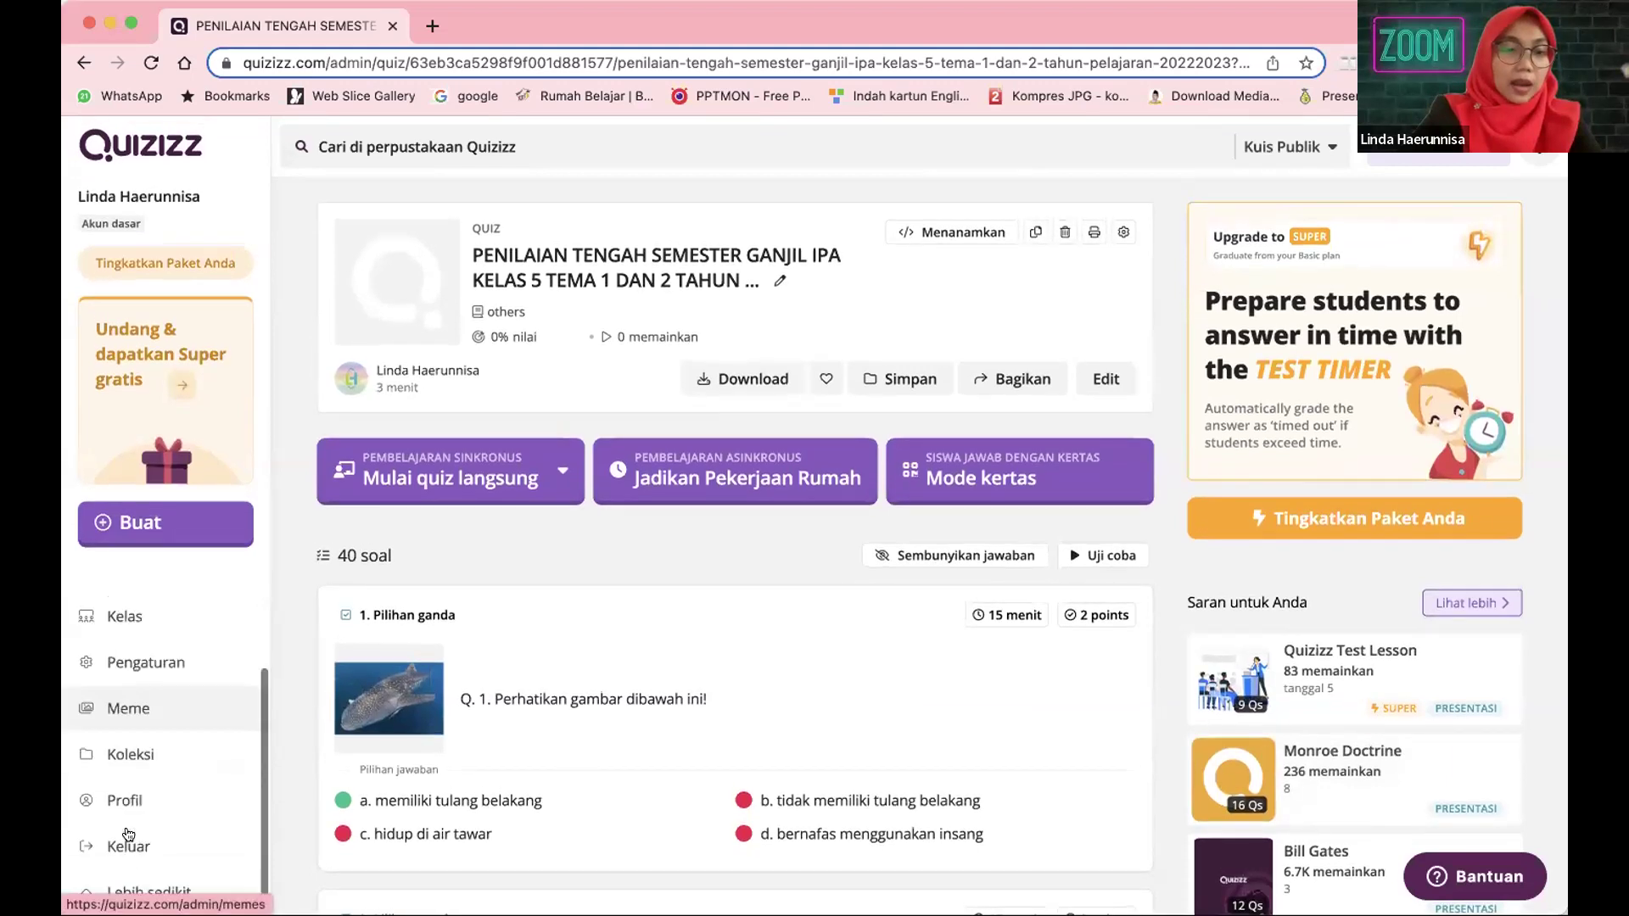
left_click(149, 842)
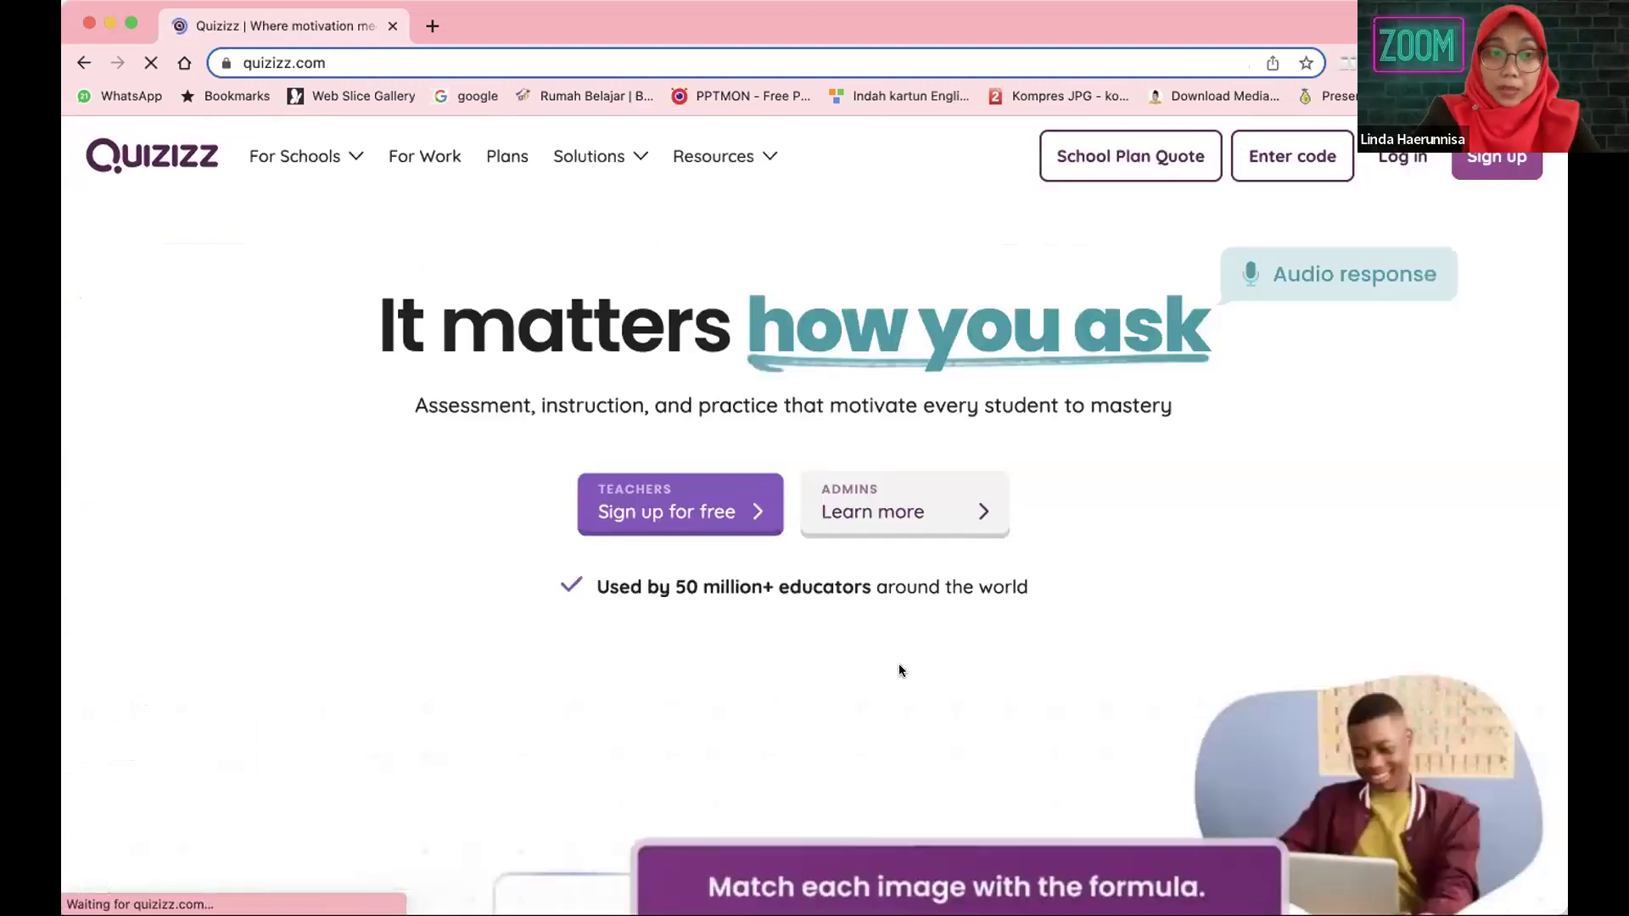
left_click(1403, 157)
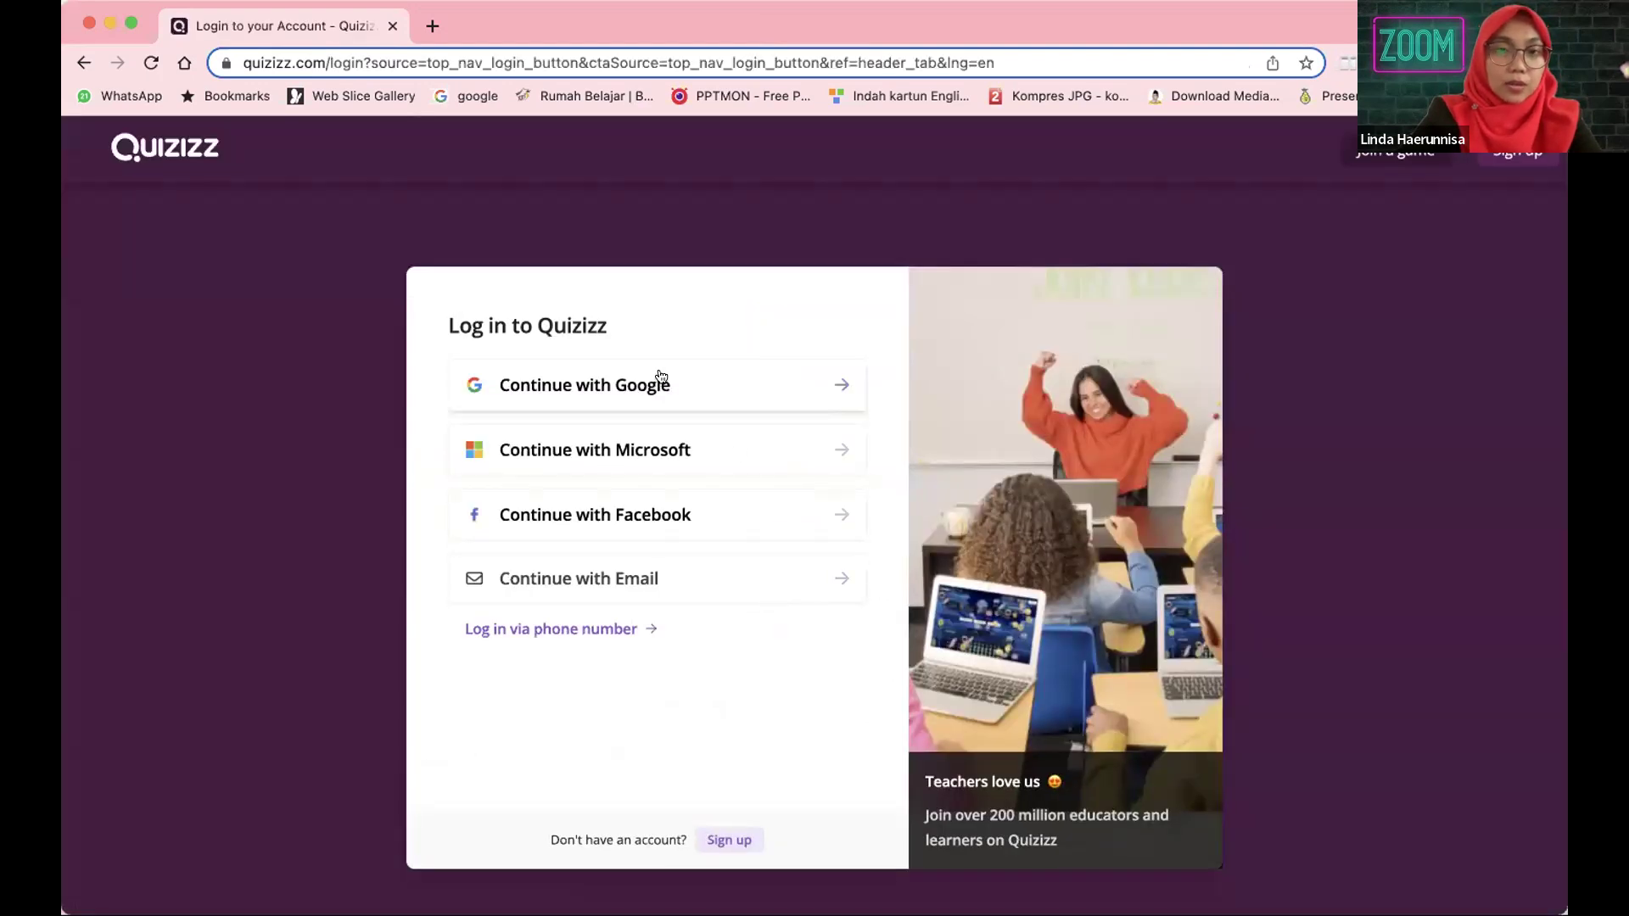
left_click(661, 376)
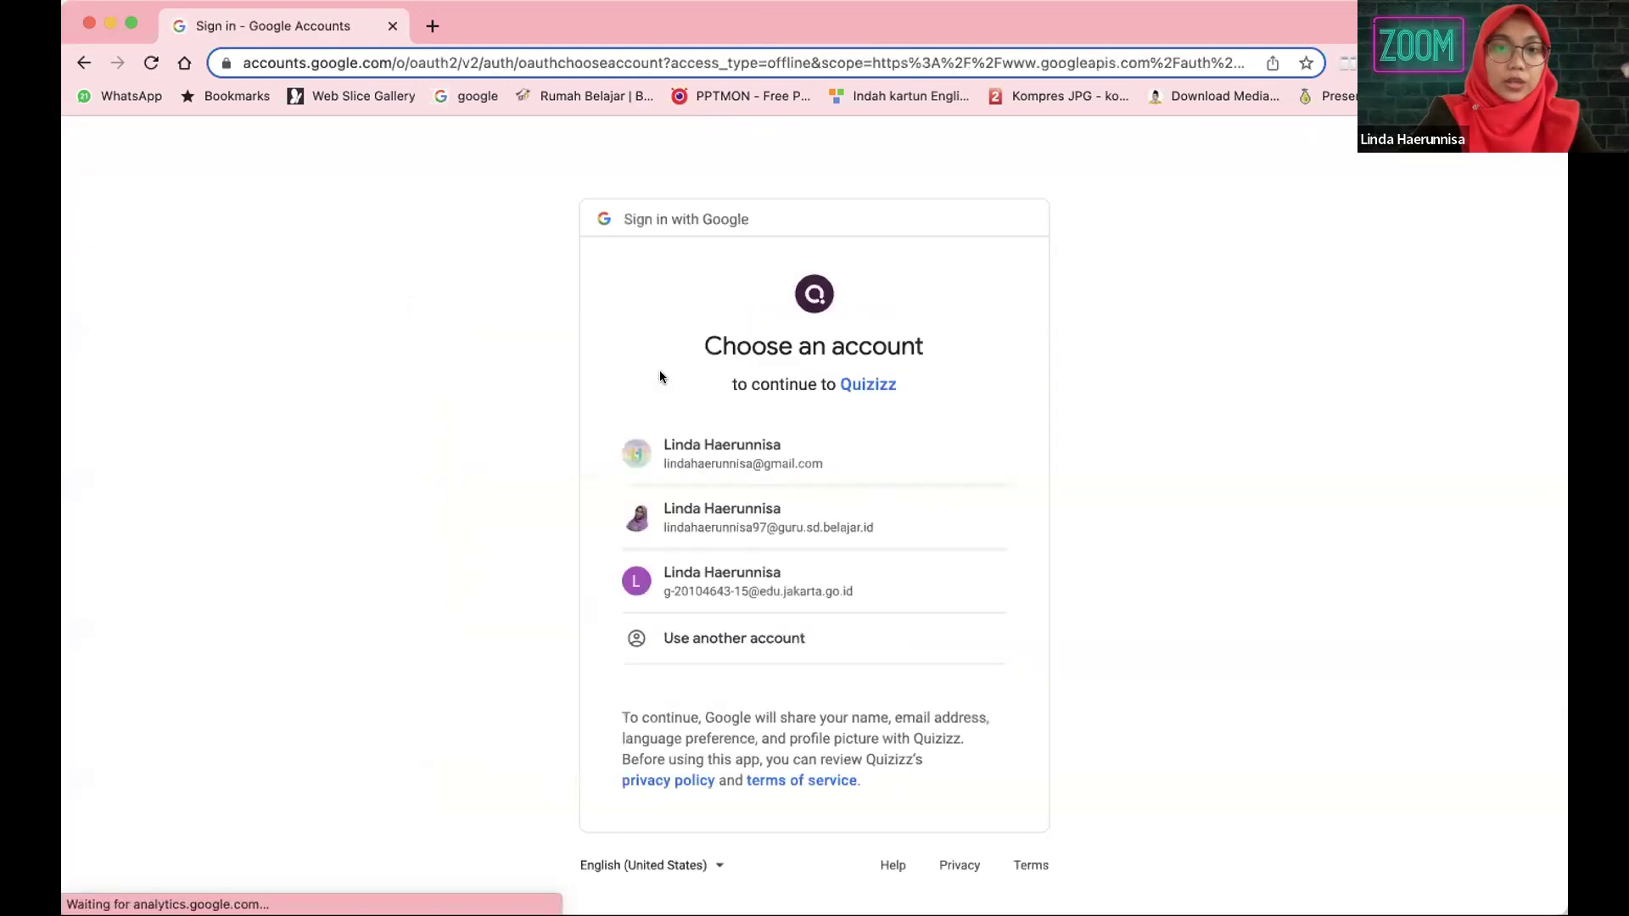
left_click(722, 532)
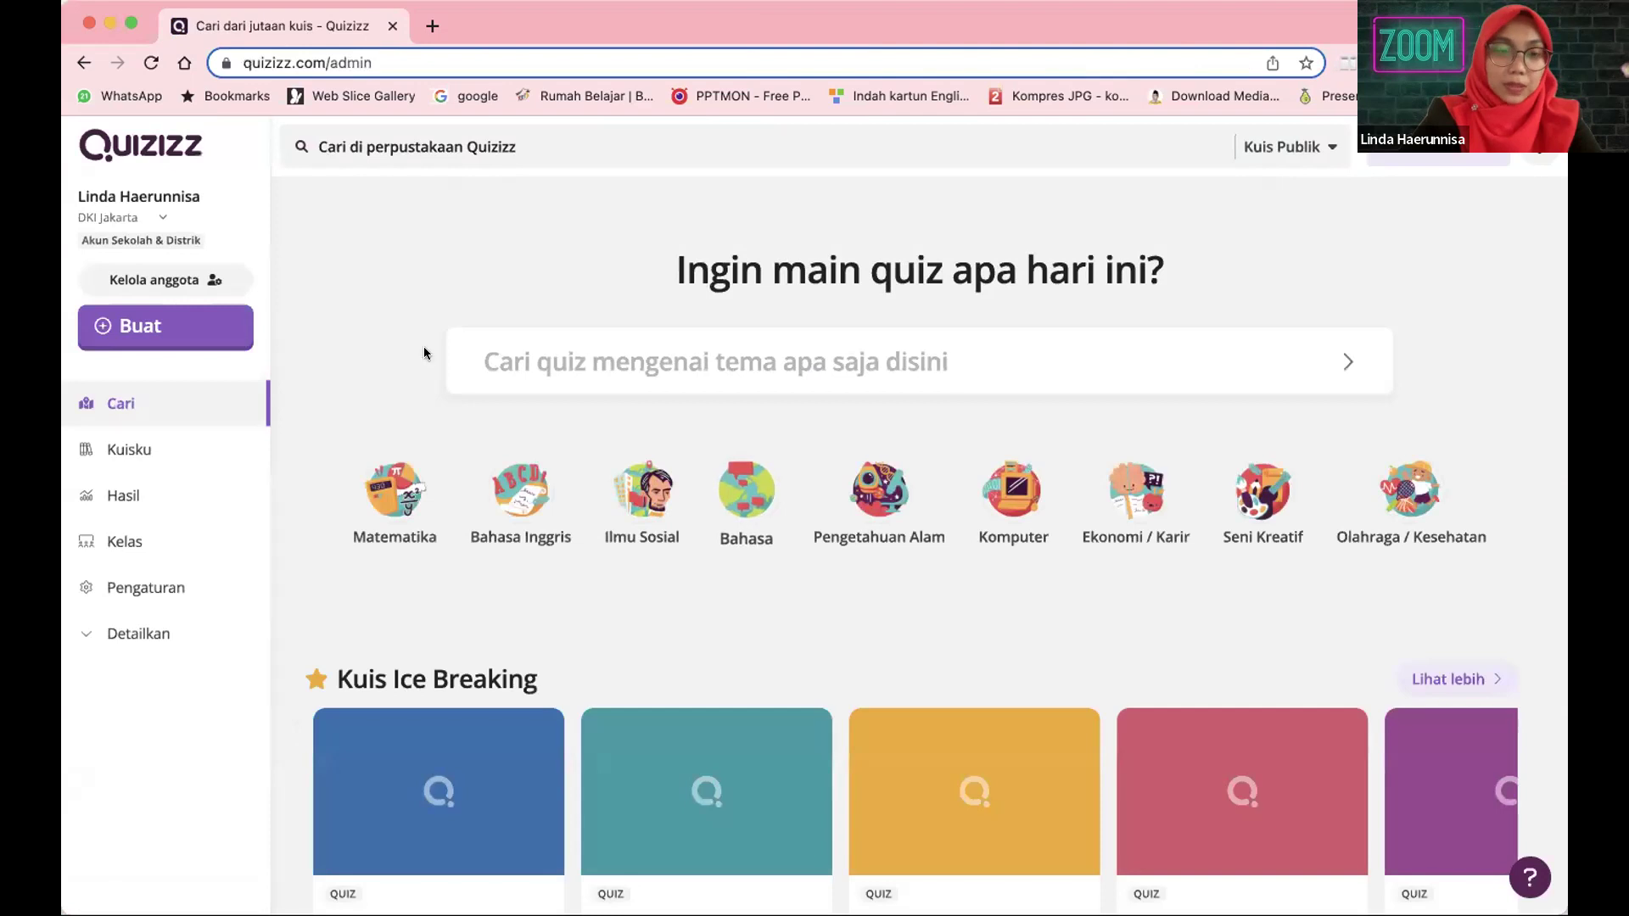
- Open the PH PLBJ KELAS 5 quiz from the account's own quizzes and look through its questions
left_click(145, 449)
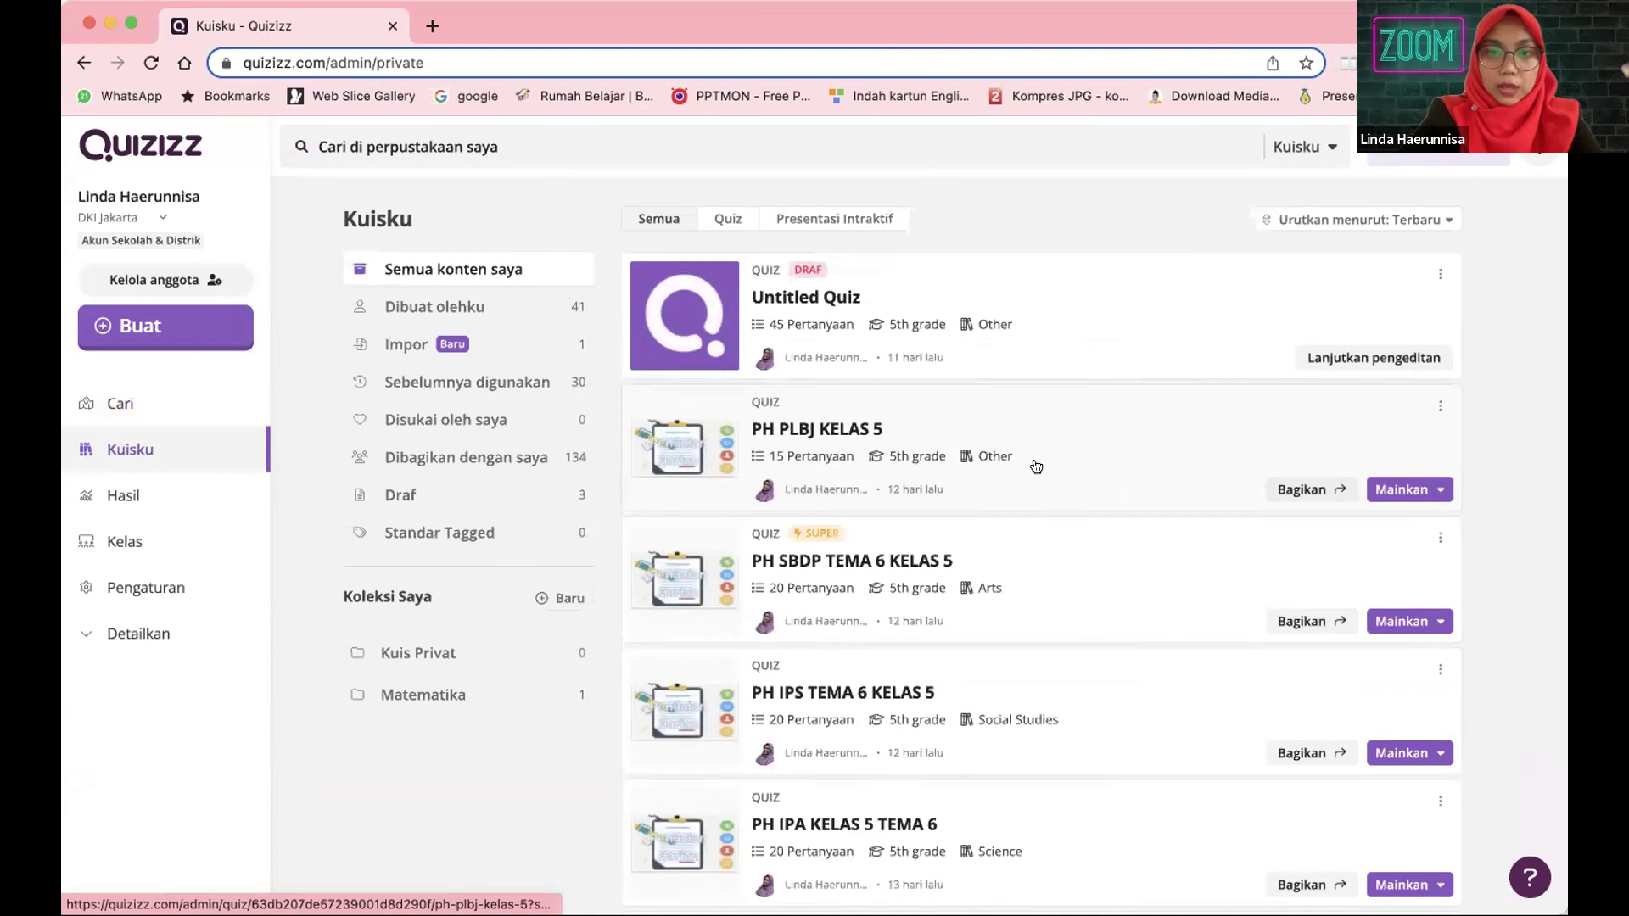
left_click(1050, 431)
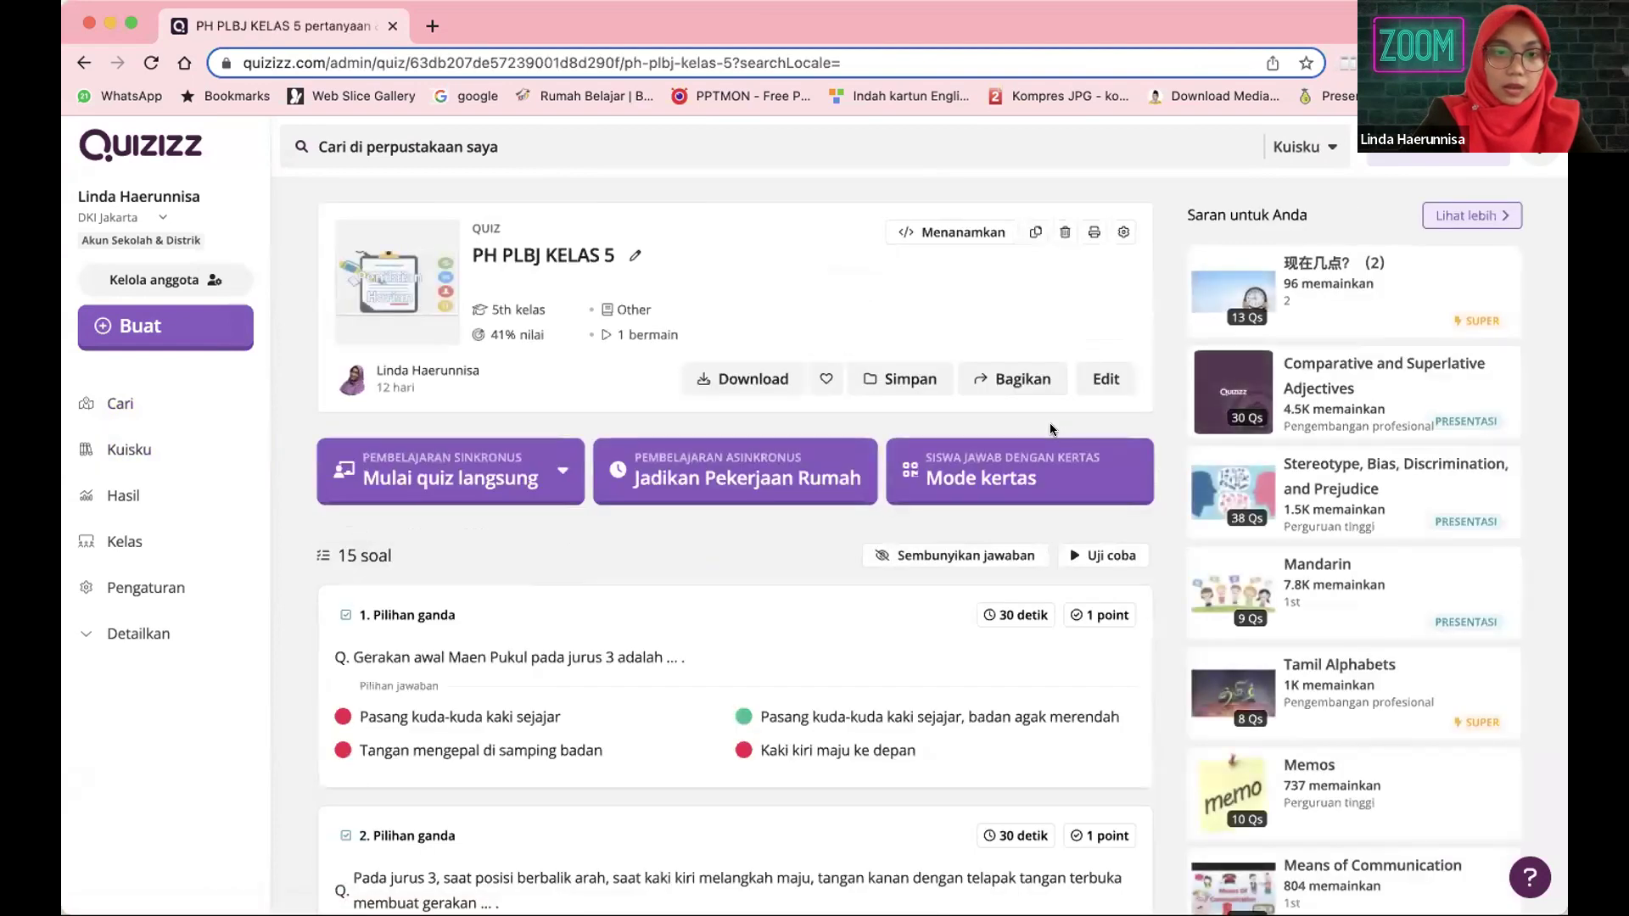
scroll(1050, 431, "down", 10)
scroll(1001, 415, "down", 3)
- Create a new quiz and start a multiple-choice (Pilihan ganda) question in it
left_click(140, 331)
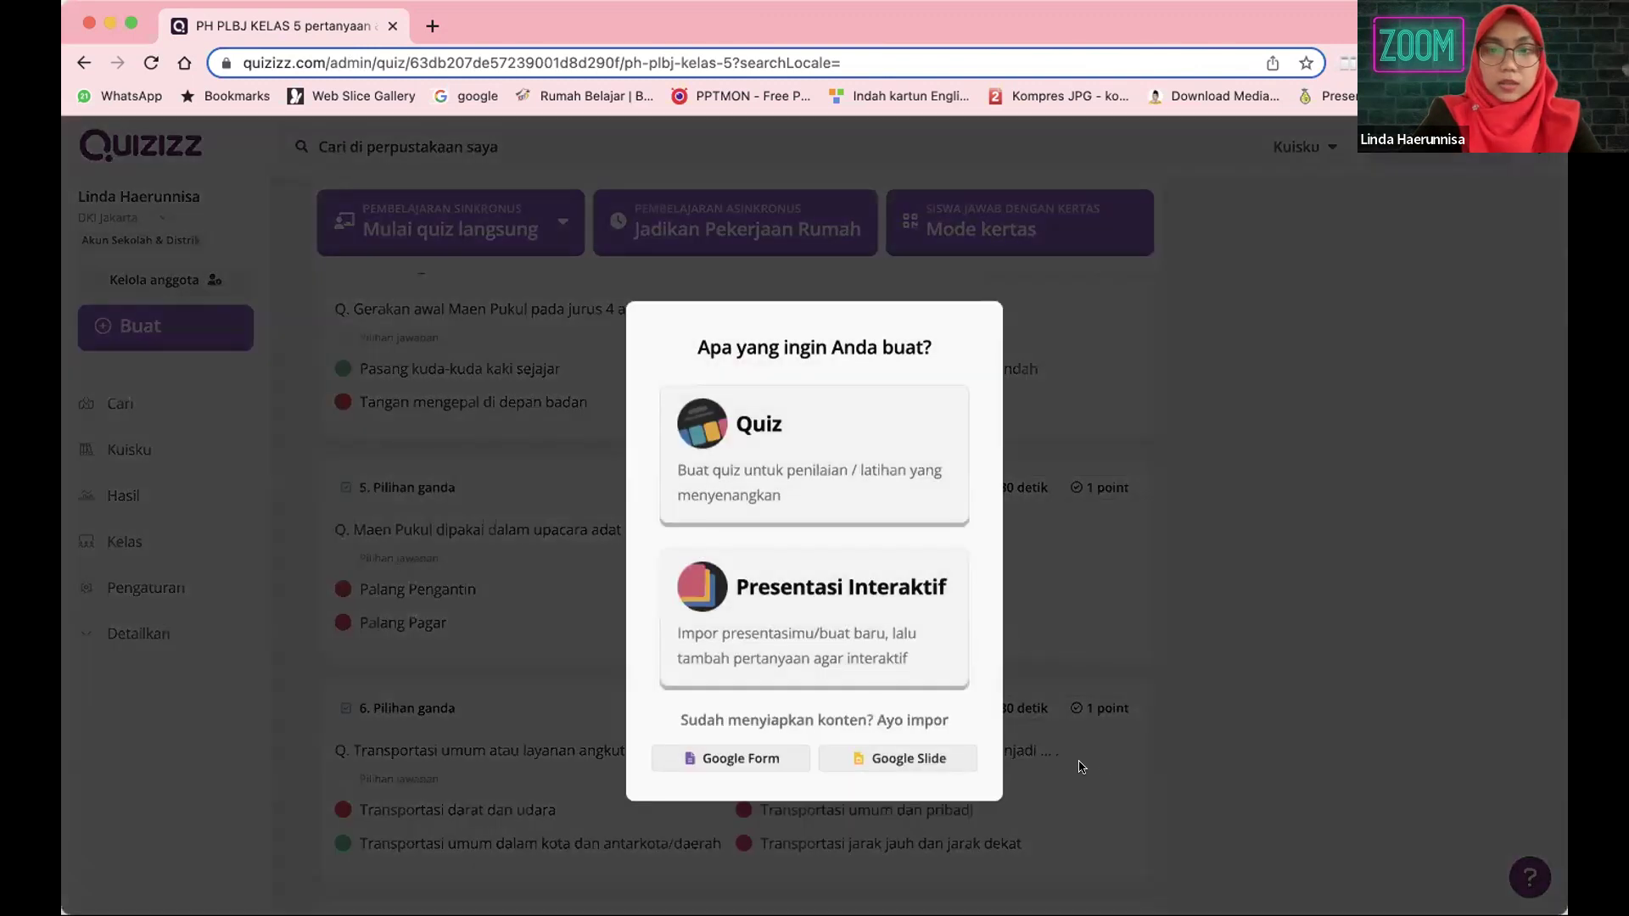
left_click(716, 490)
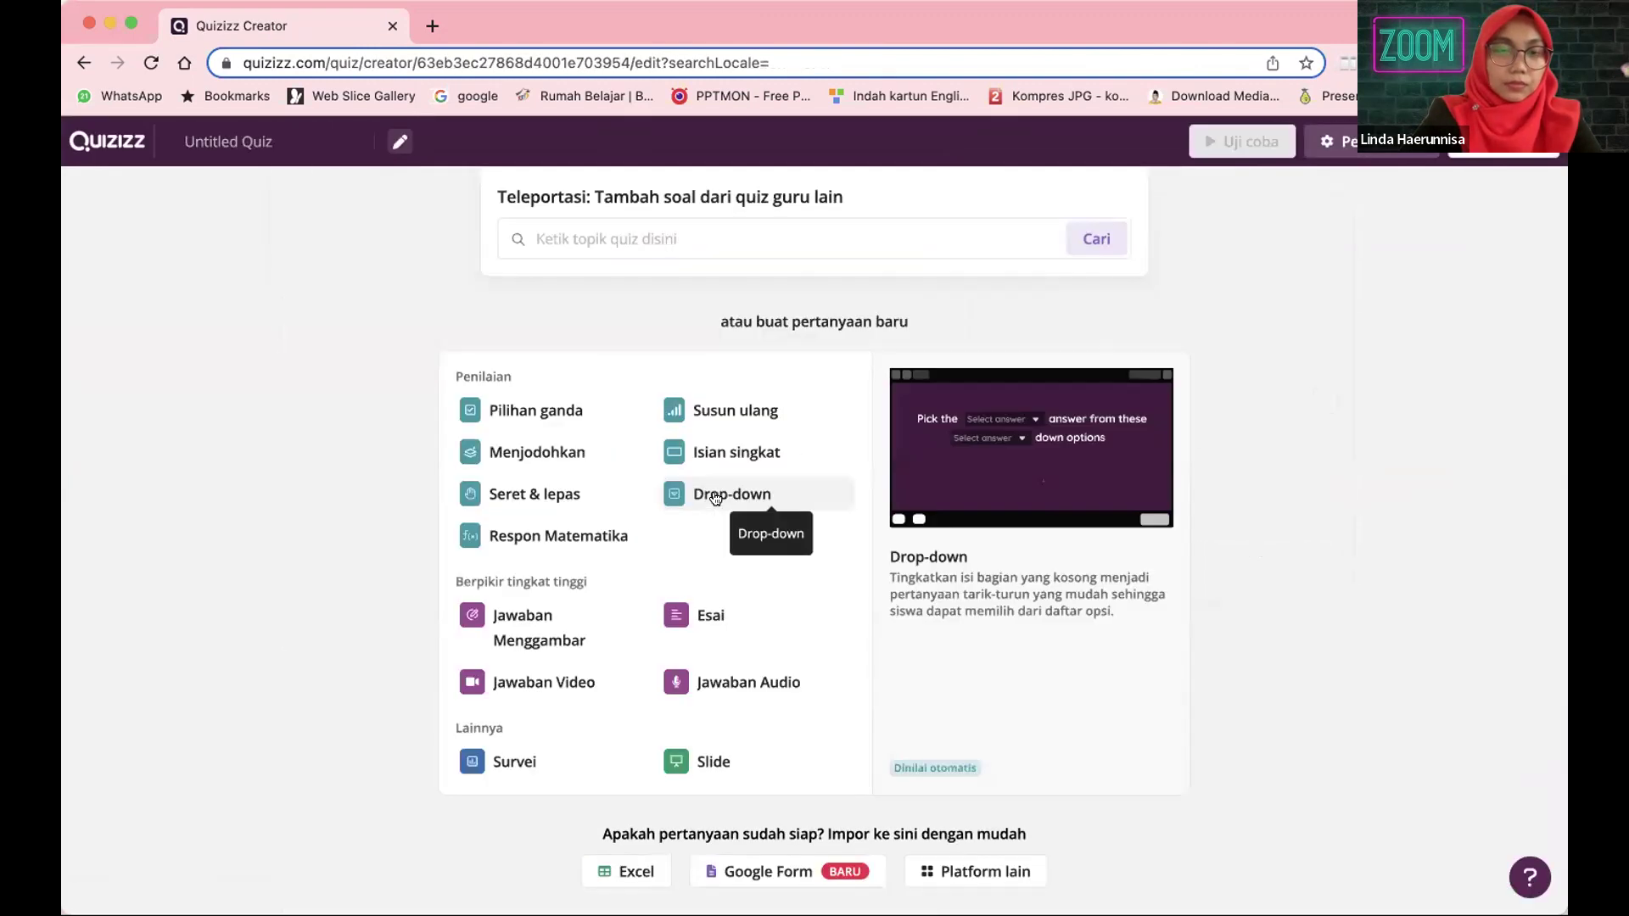
left_click(543, 407)
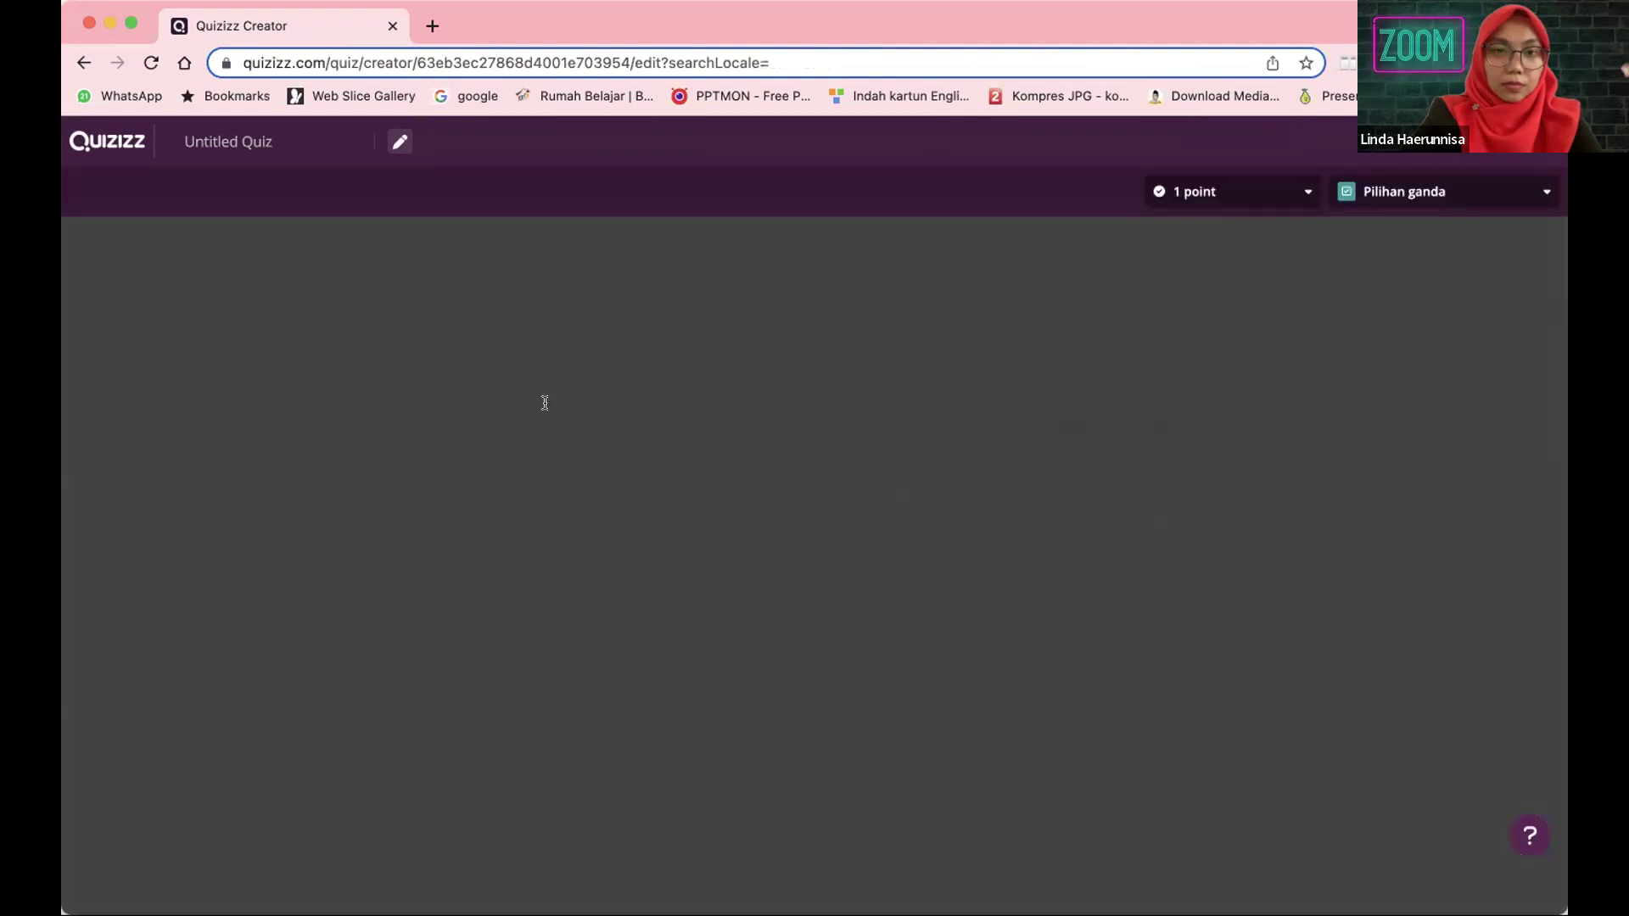
- Search for a "quizizz" image and insert the Quizizz cartoon picture into the question
left_click(330, 344)
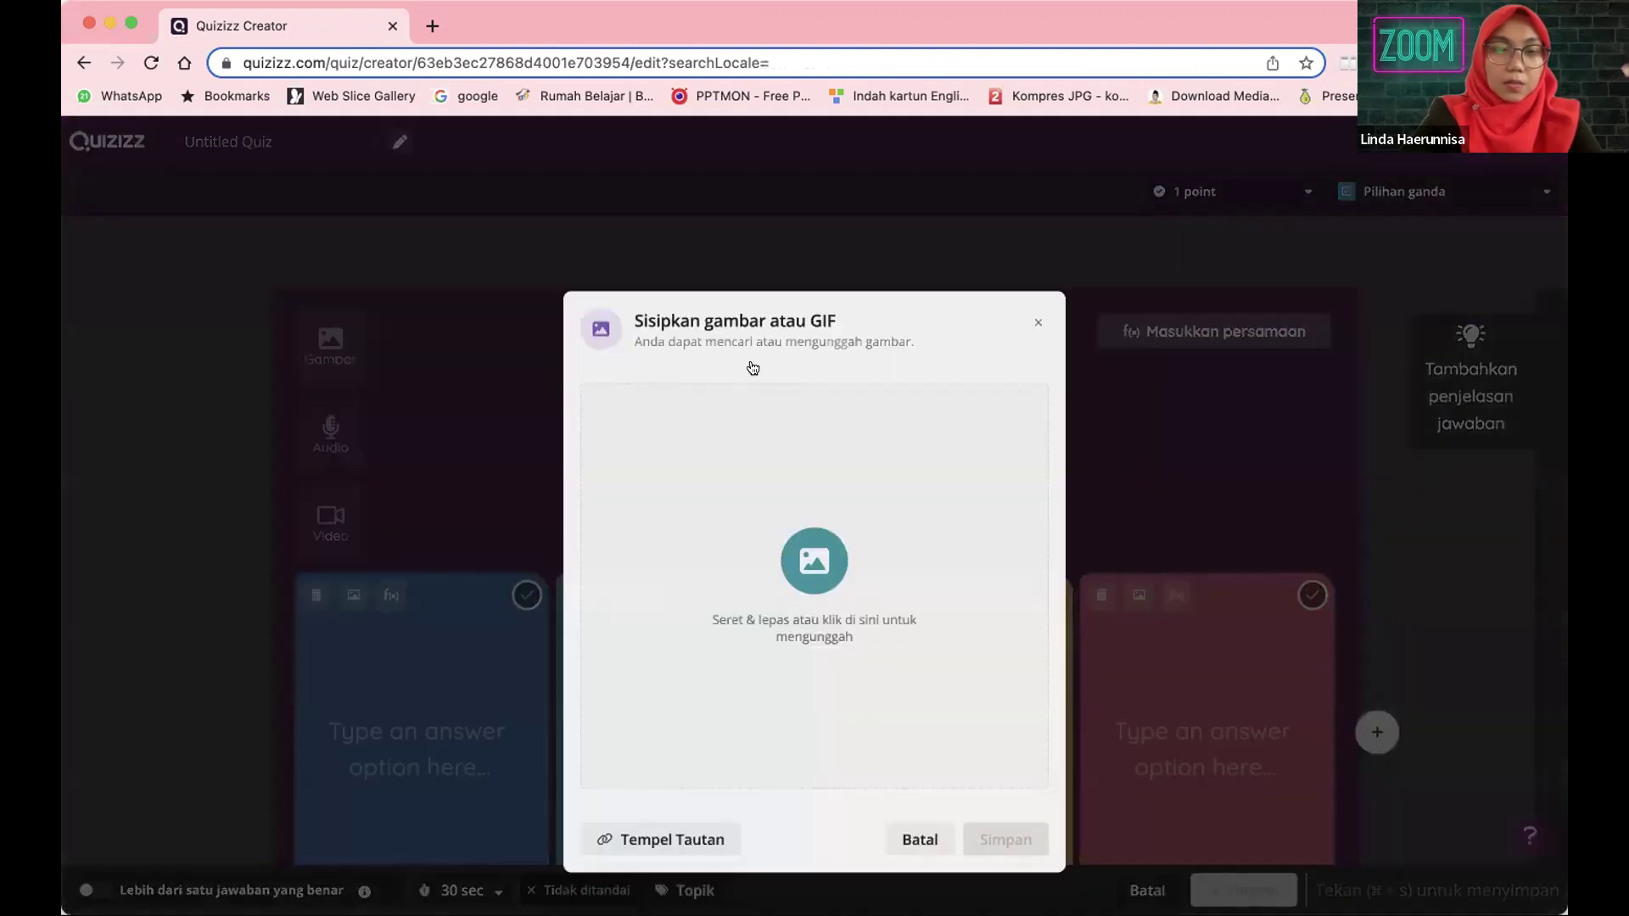
left_click(723, 315)
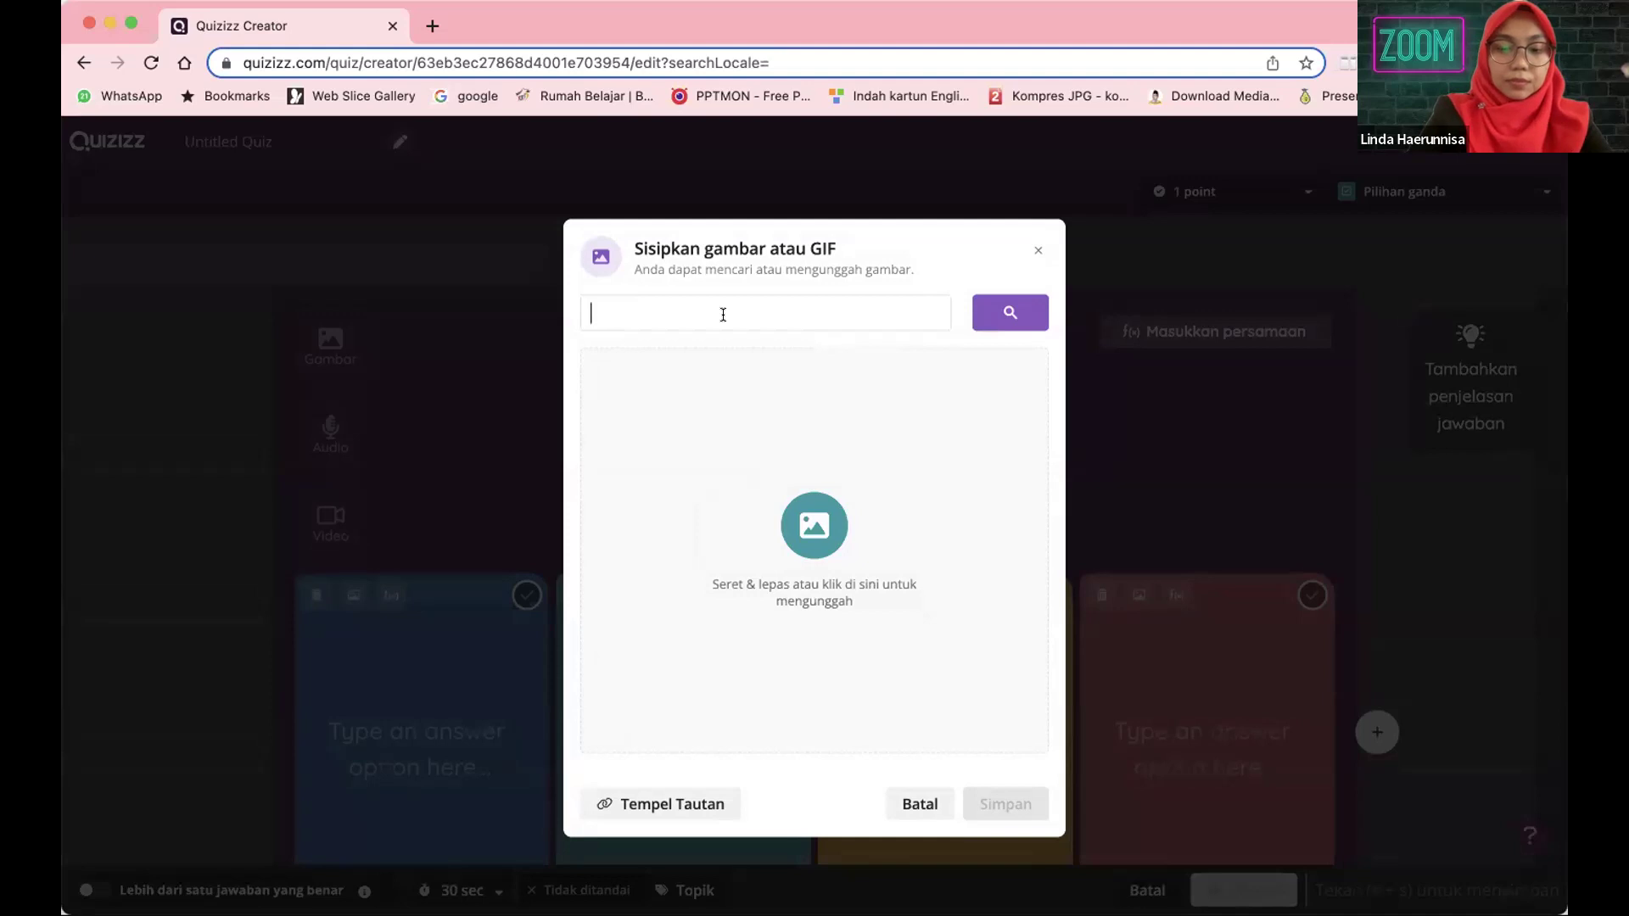
type("quizizz")
key("Return")
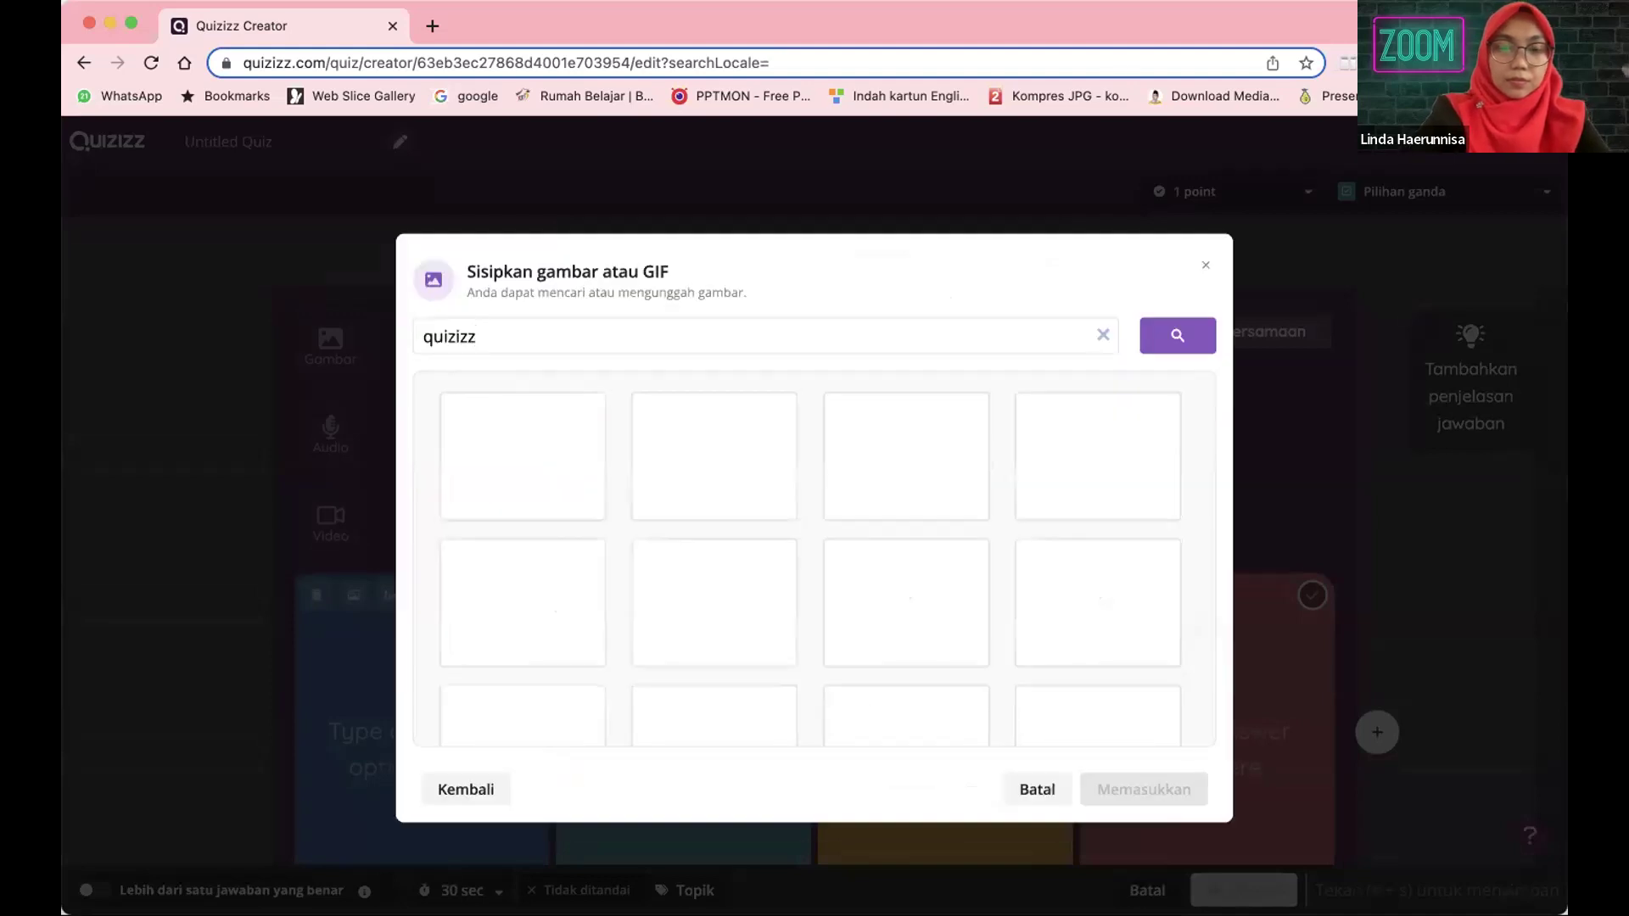
left_click(729, 448)
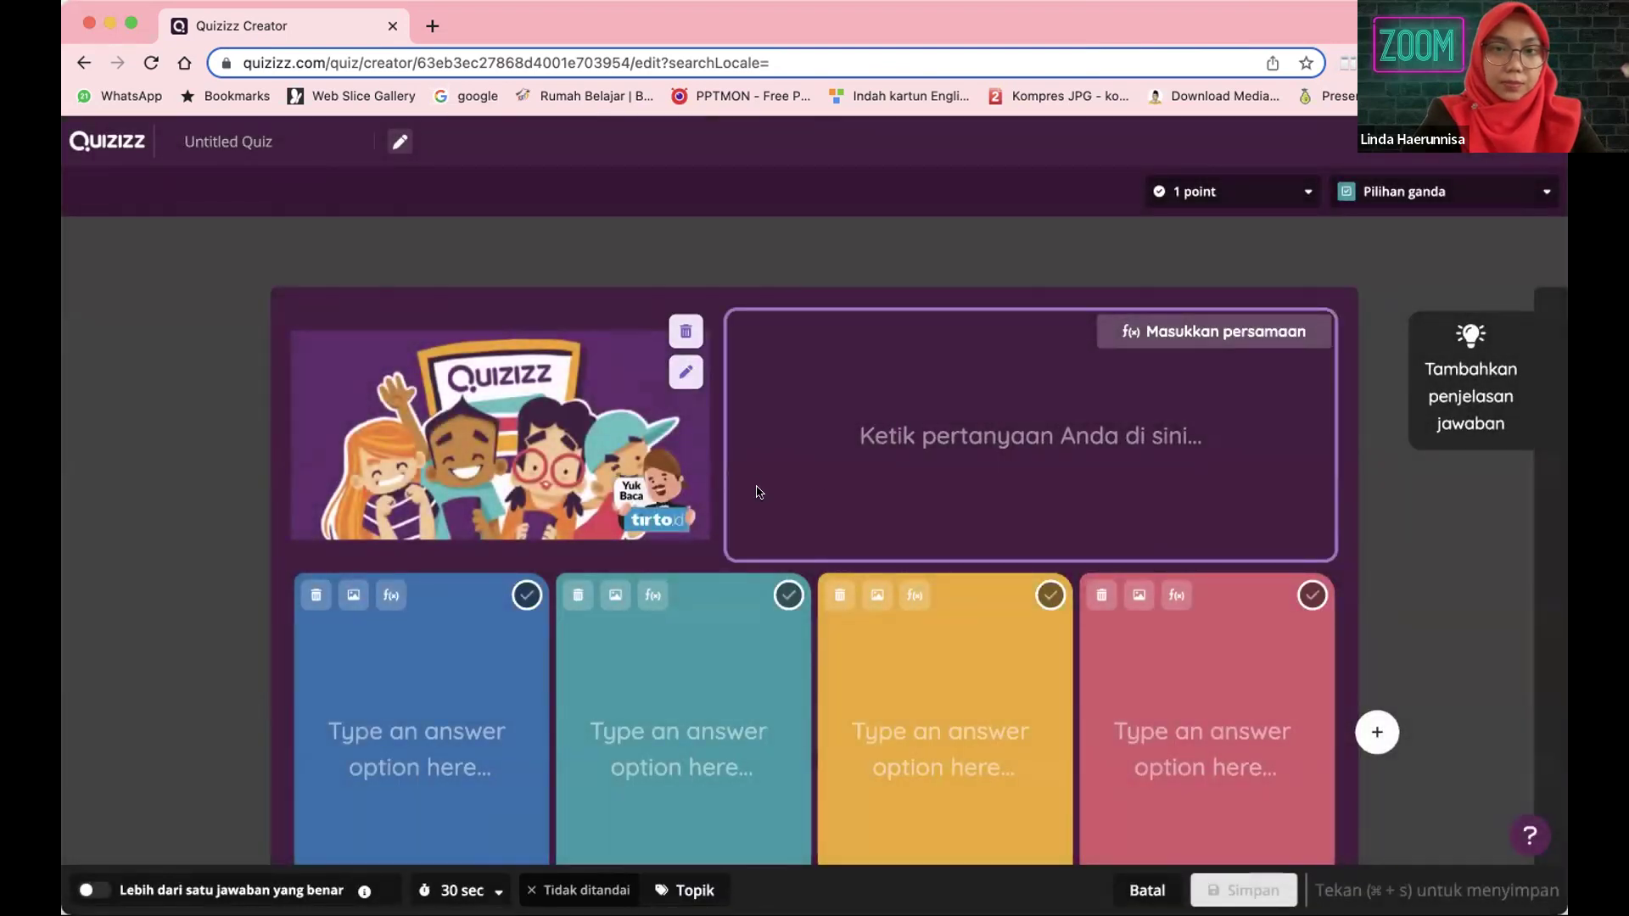
- Check the image options for the first answer and the question picture without changing them, and leave the quiz editor
left_click(349, 592)
left_click(1033, 258)
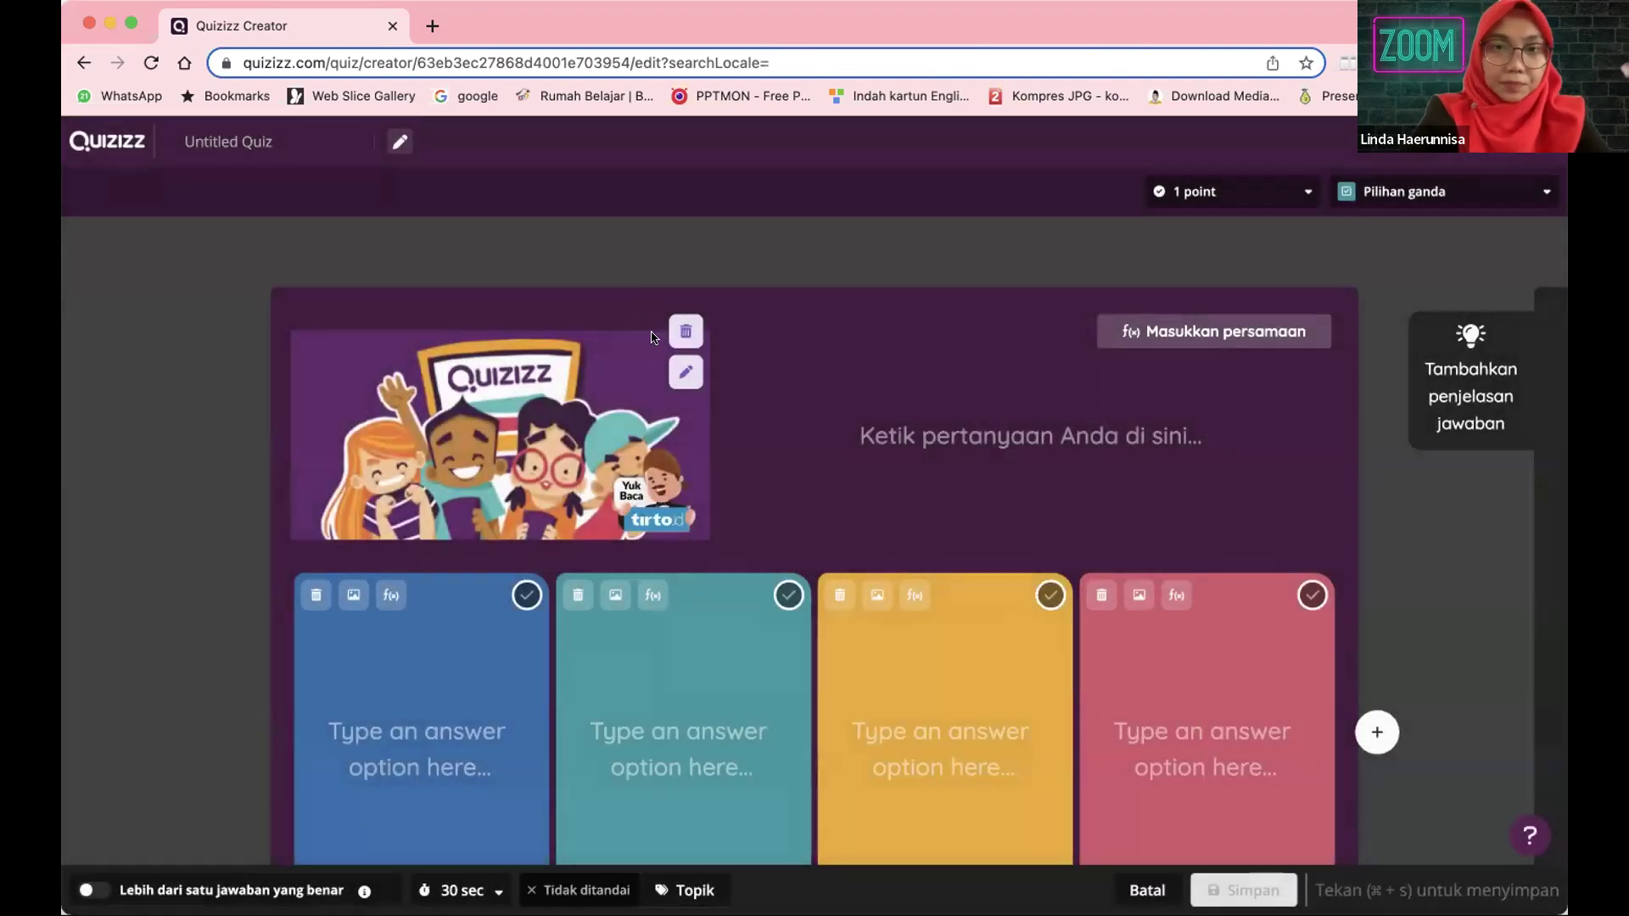
scroll(901, 488, "down", 2)
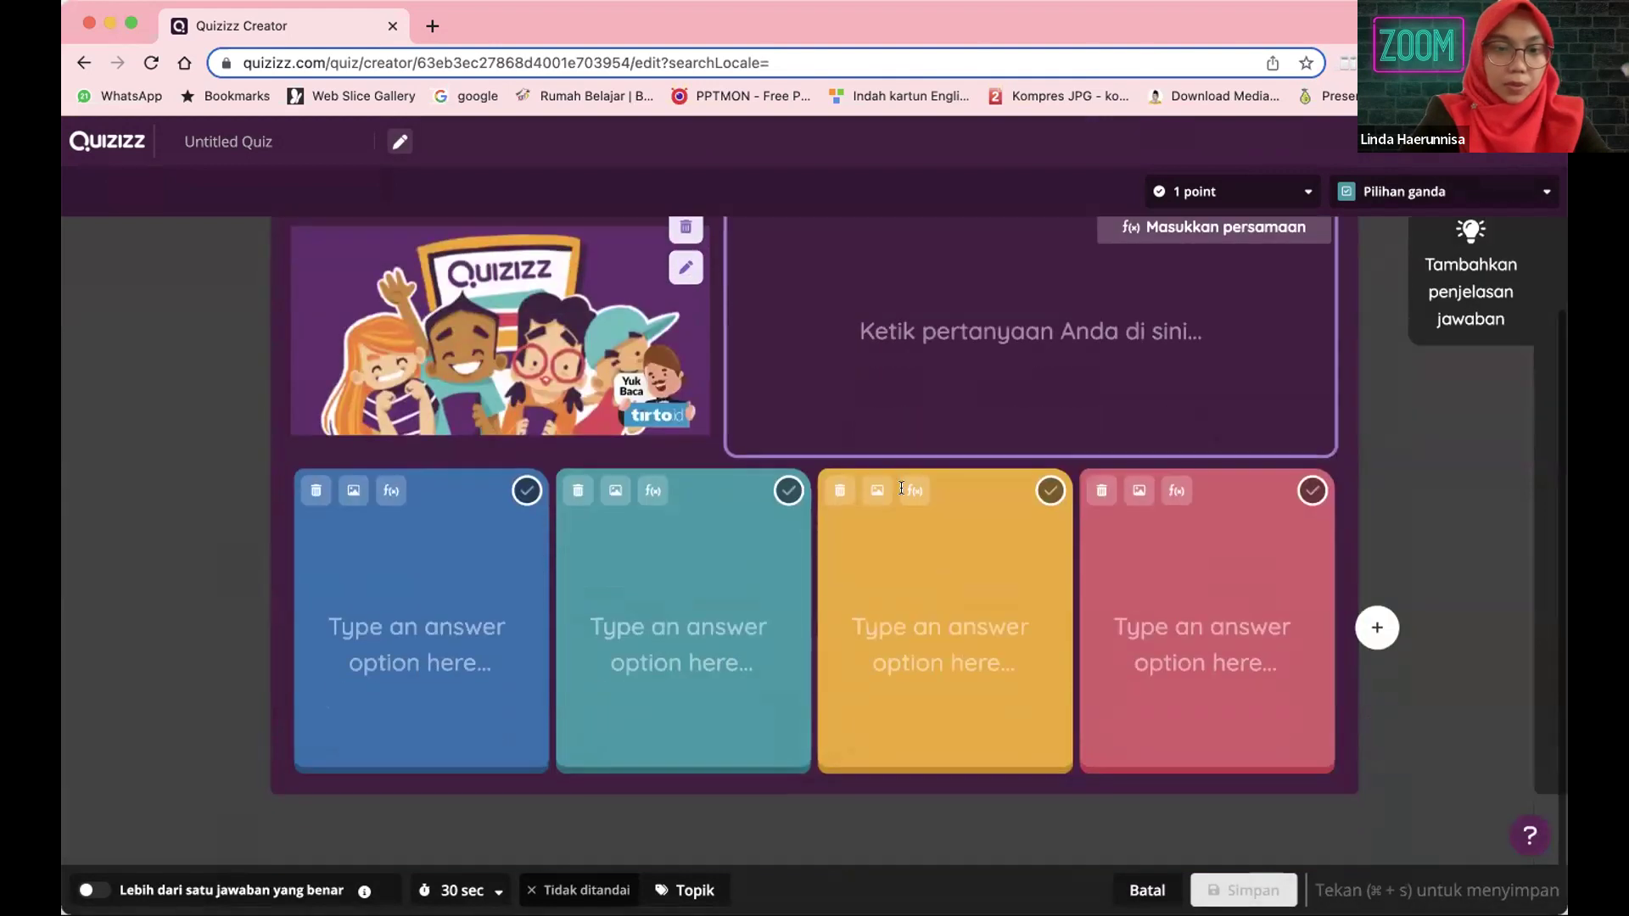
scroll(901, 488, "up", 2)
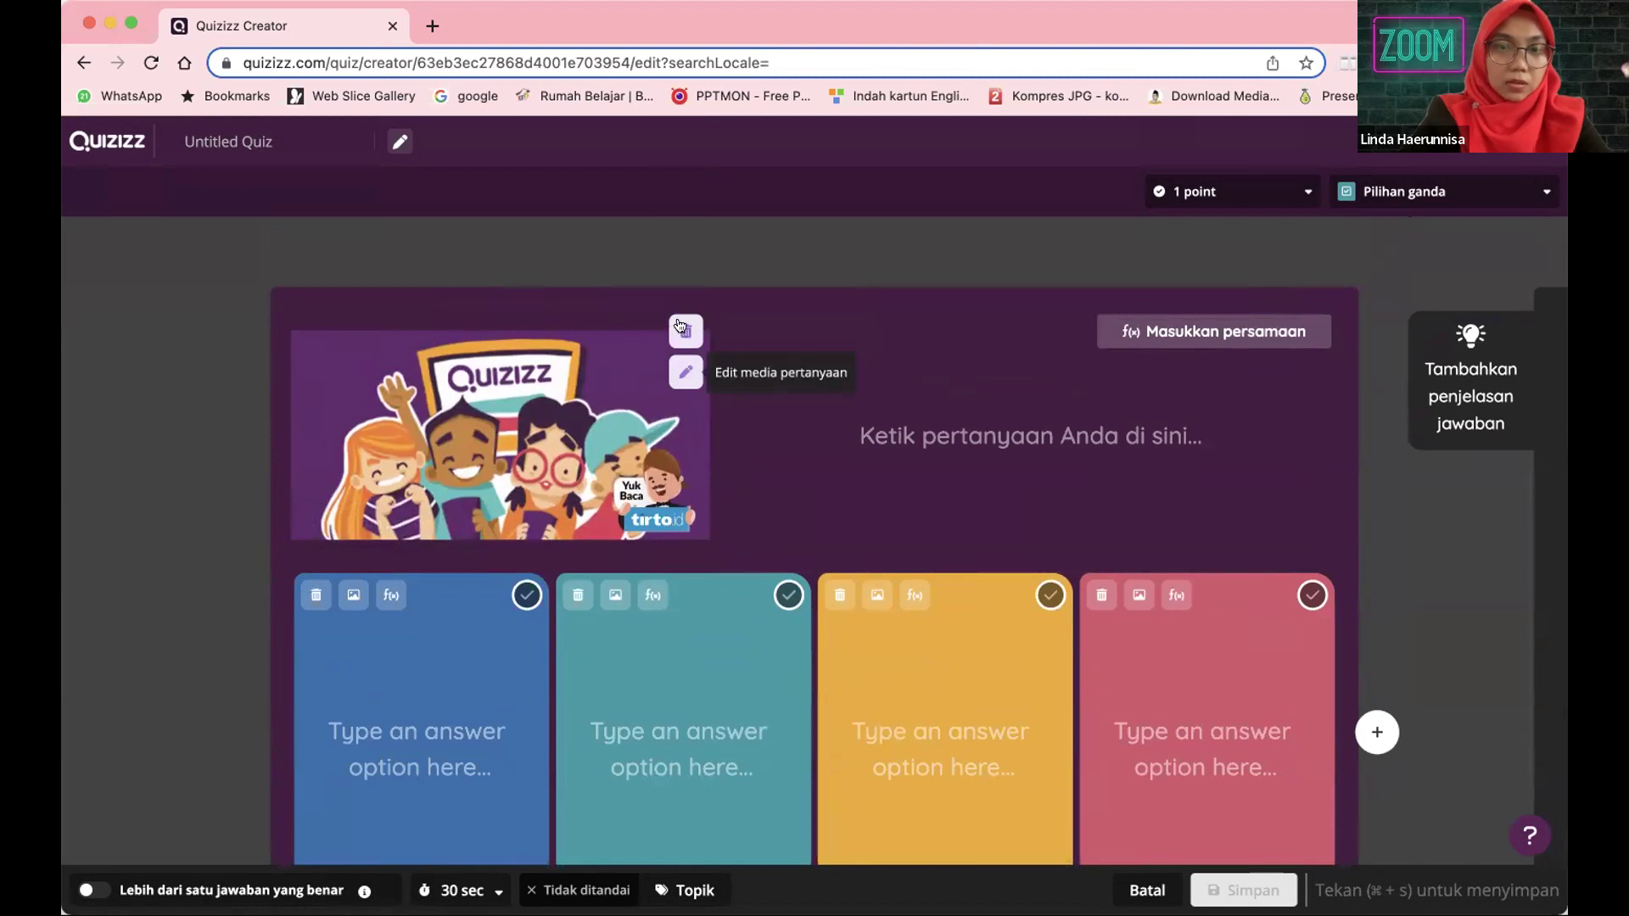
left_click(685, 369)
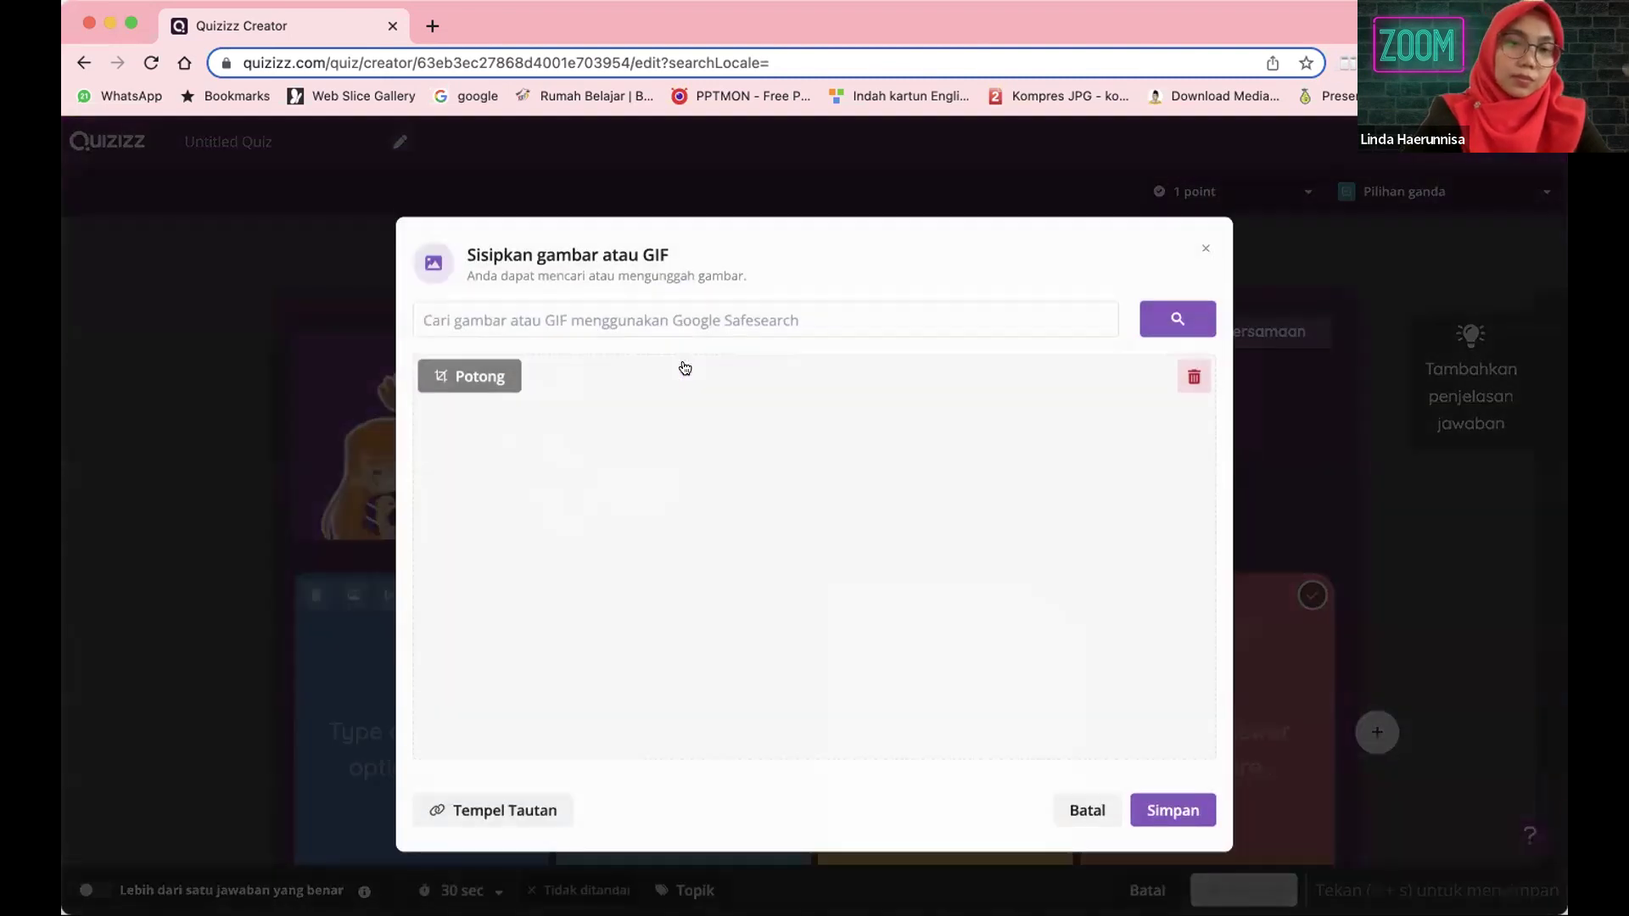
left_click(1201, 241)
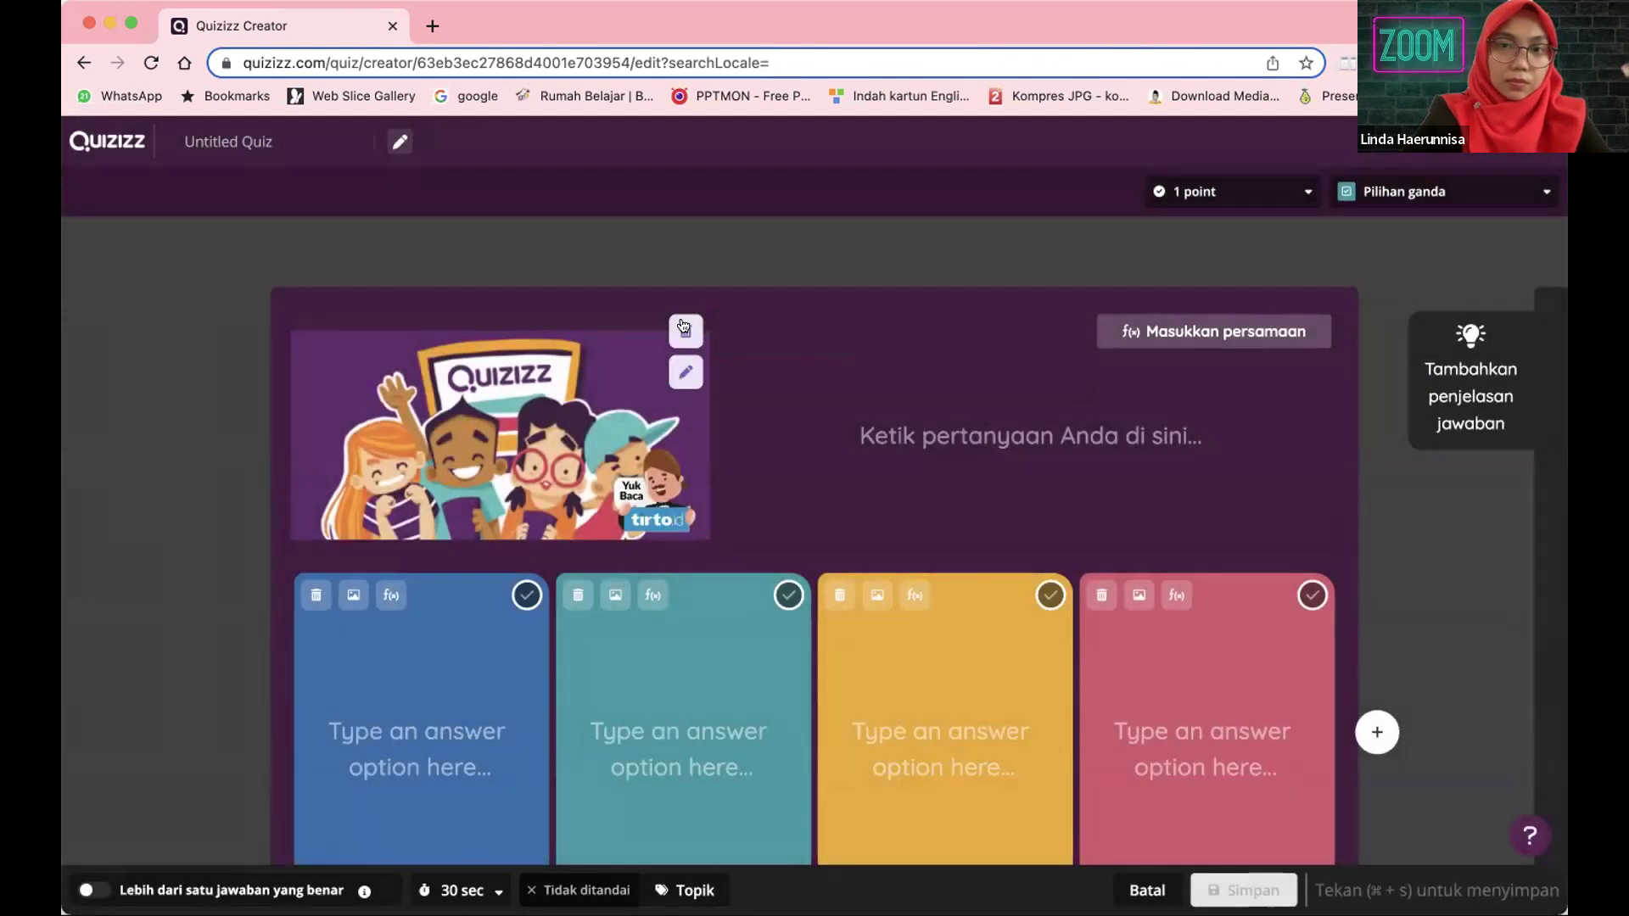
left_click(88, 60)
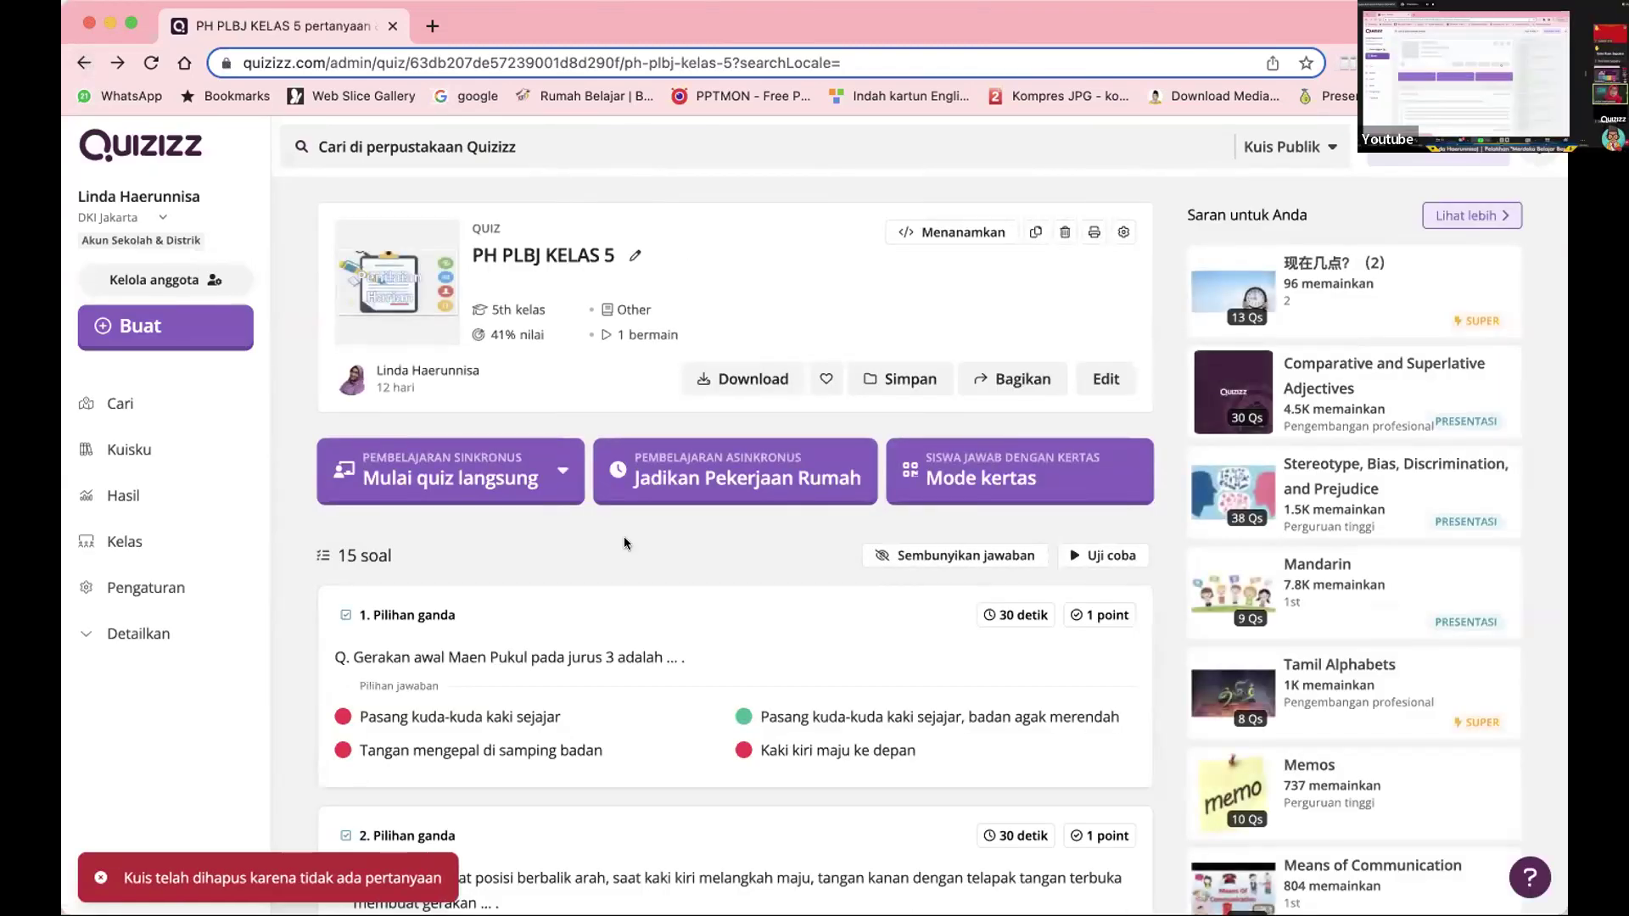
- Create another new quiz and add a multiple-choice (Pilihan ganda) question
left_click(140, 336)
left_click(787, 427)
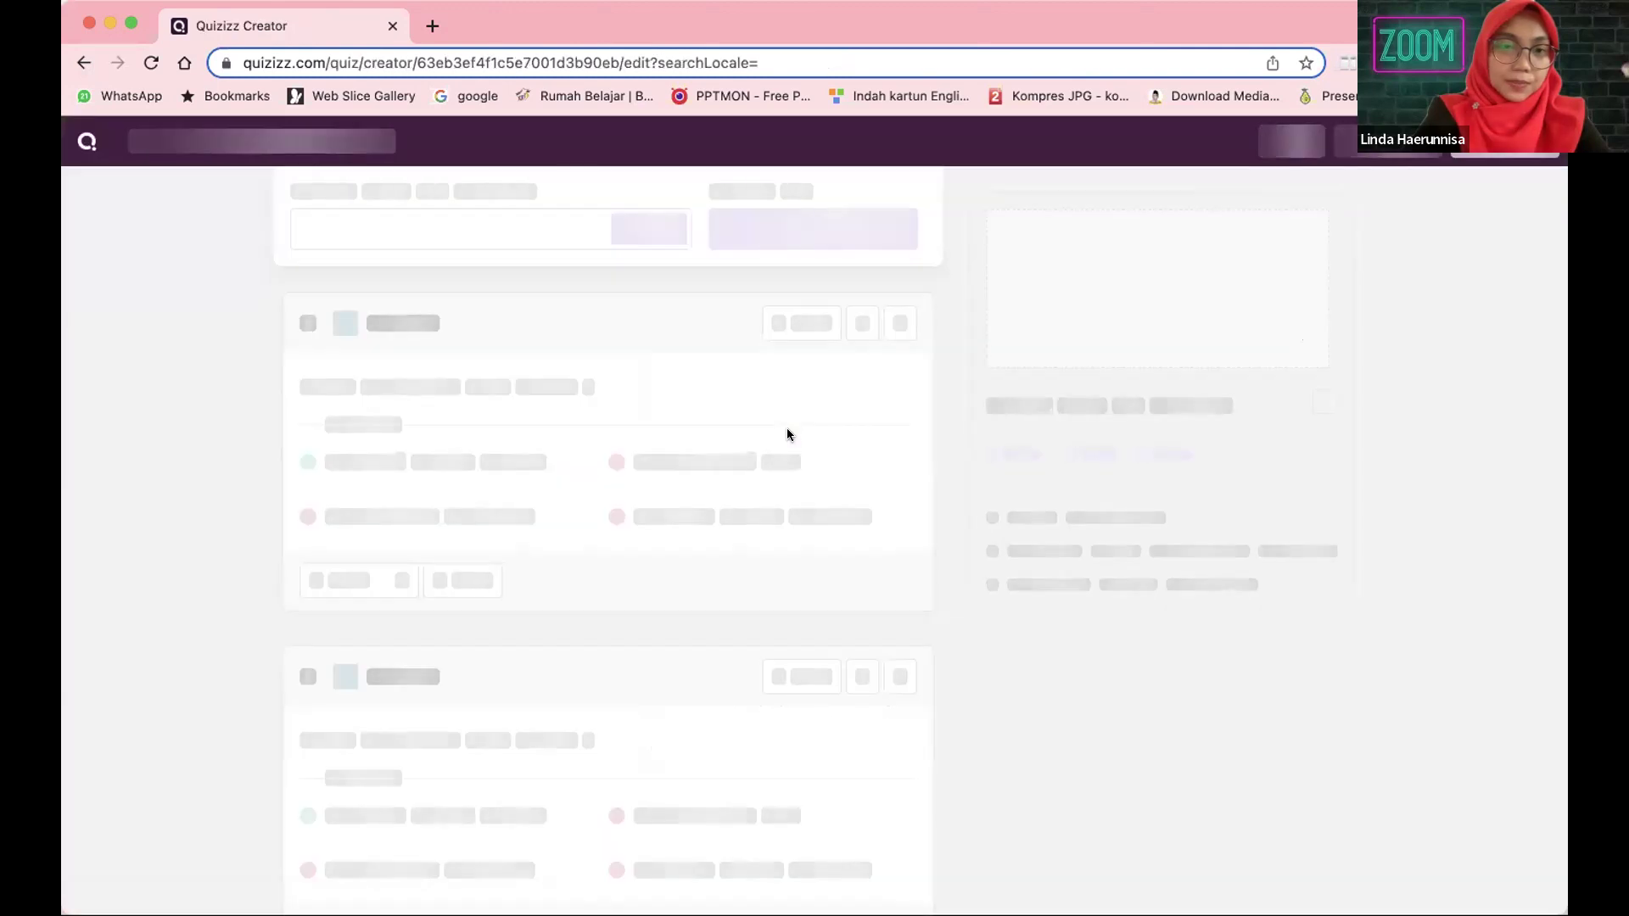
left_click(545, 412)
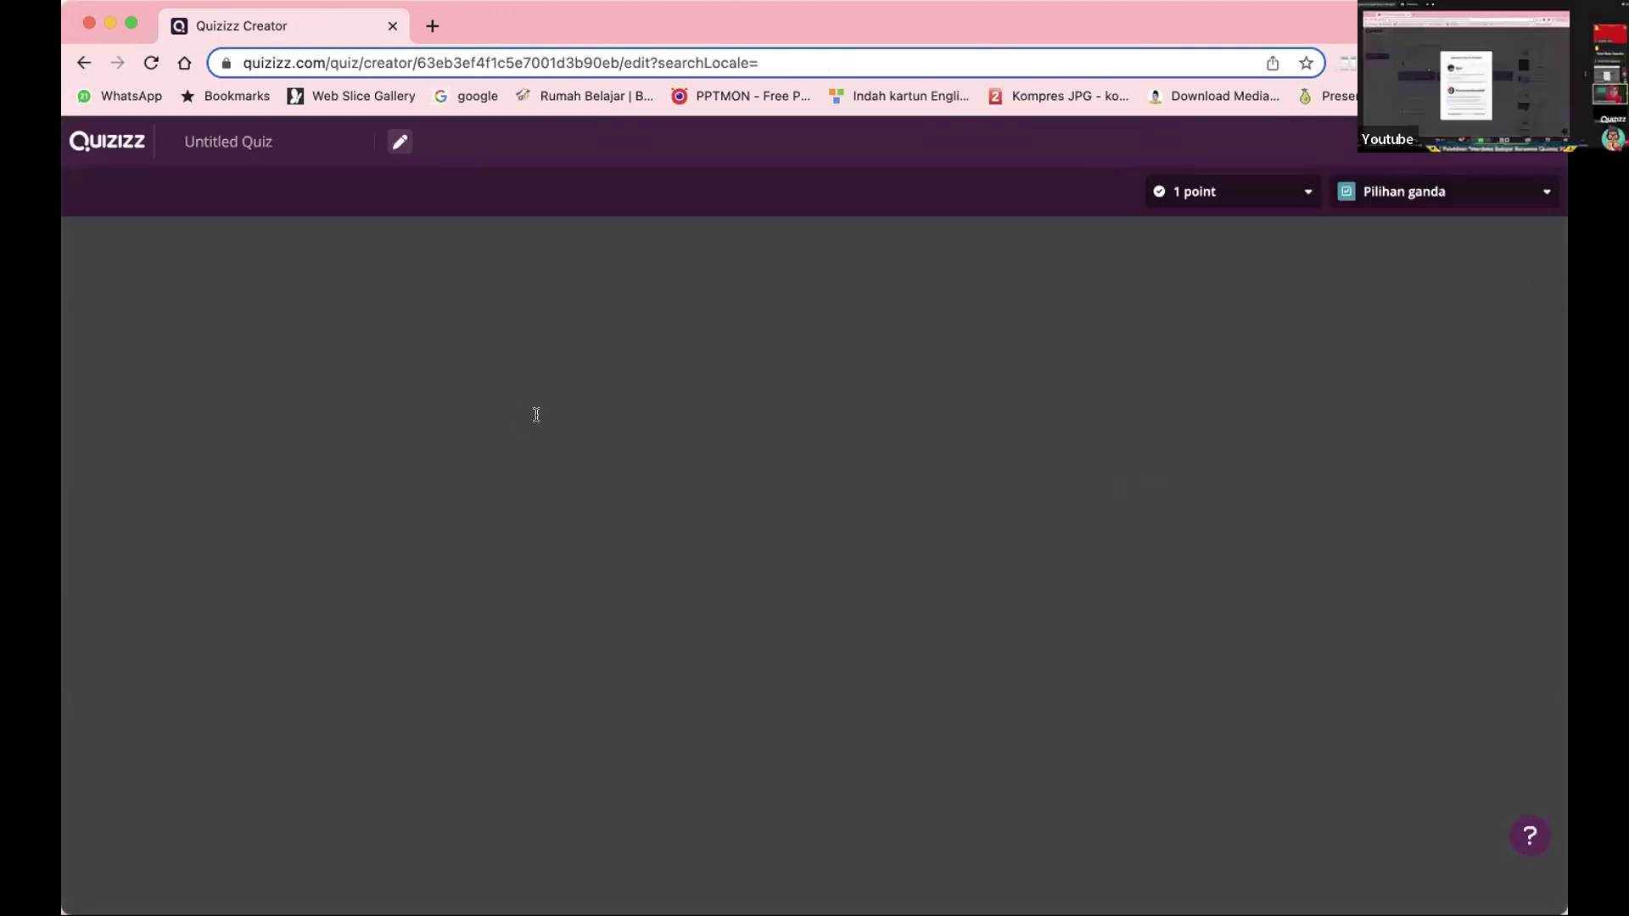
- Record an audio clip of about 4 seconds and insert it into the question
left_click(323, 450)
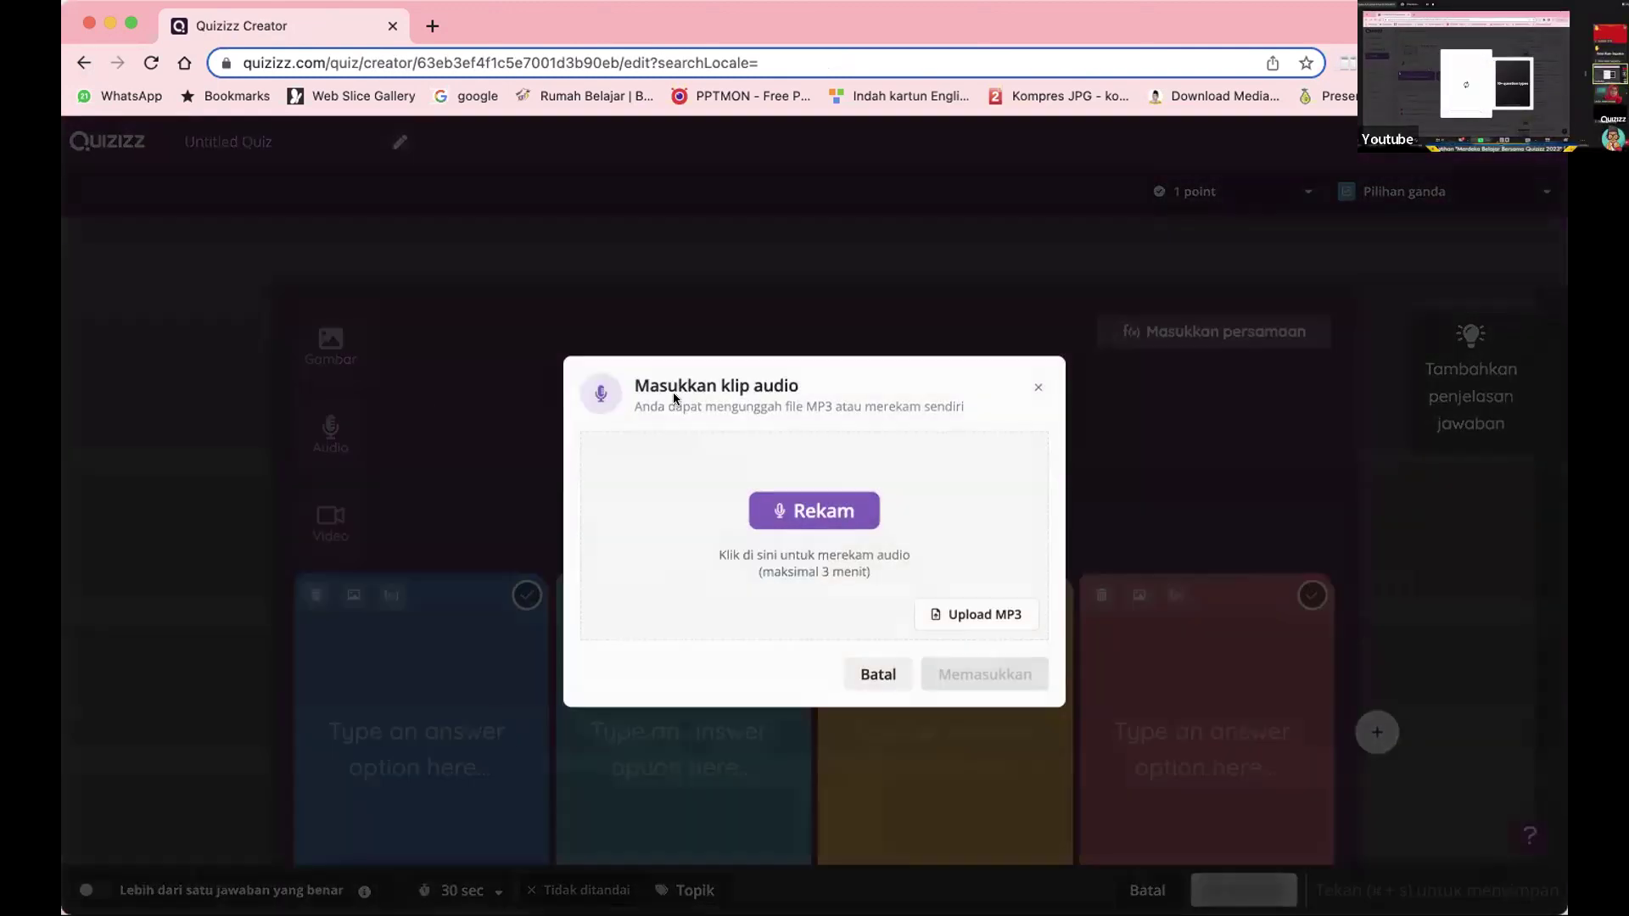
left_click(821, 515)
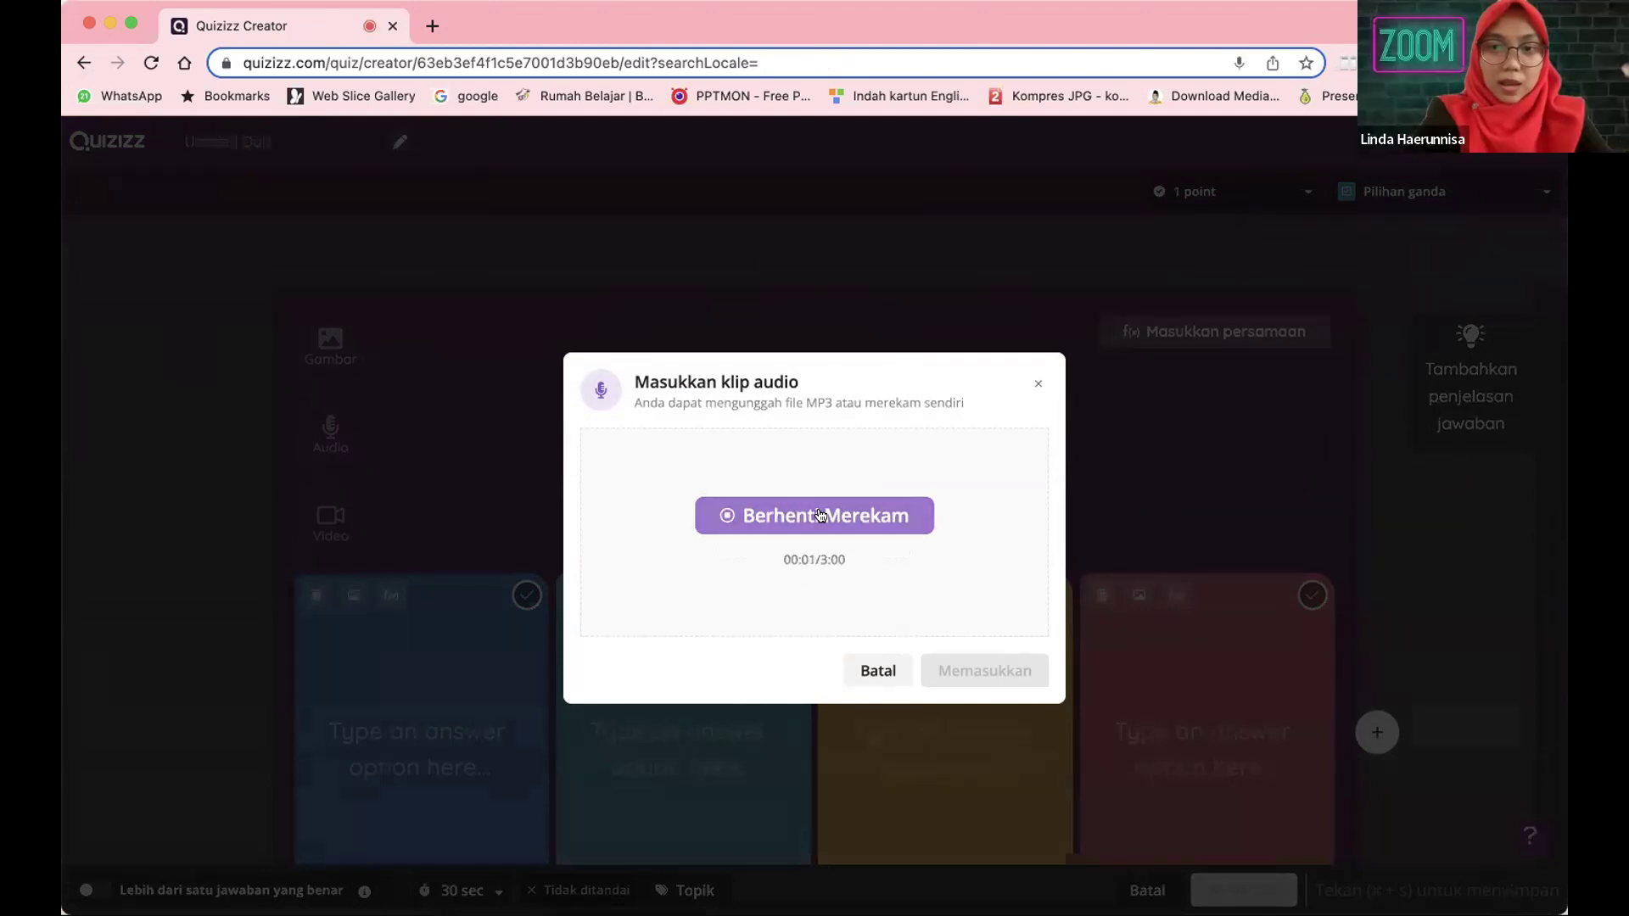
left_click(862, 514)
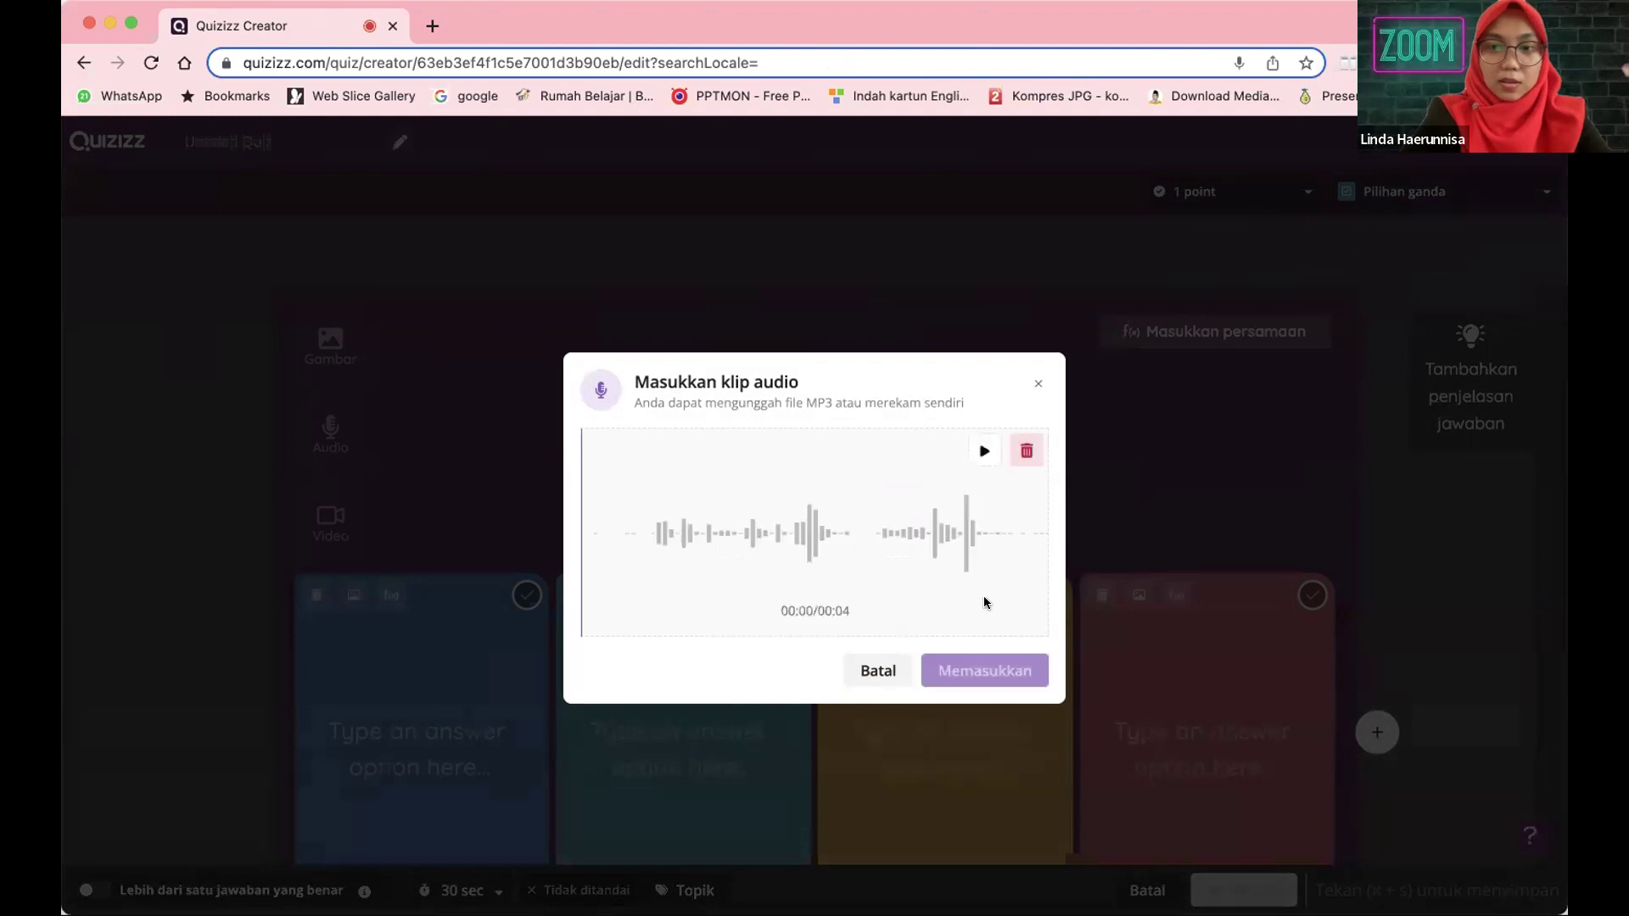
left_click(961, 669)
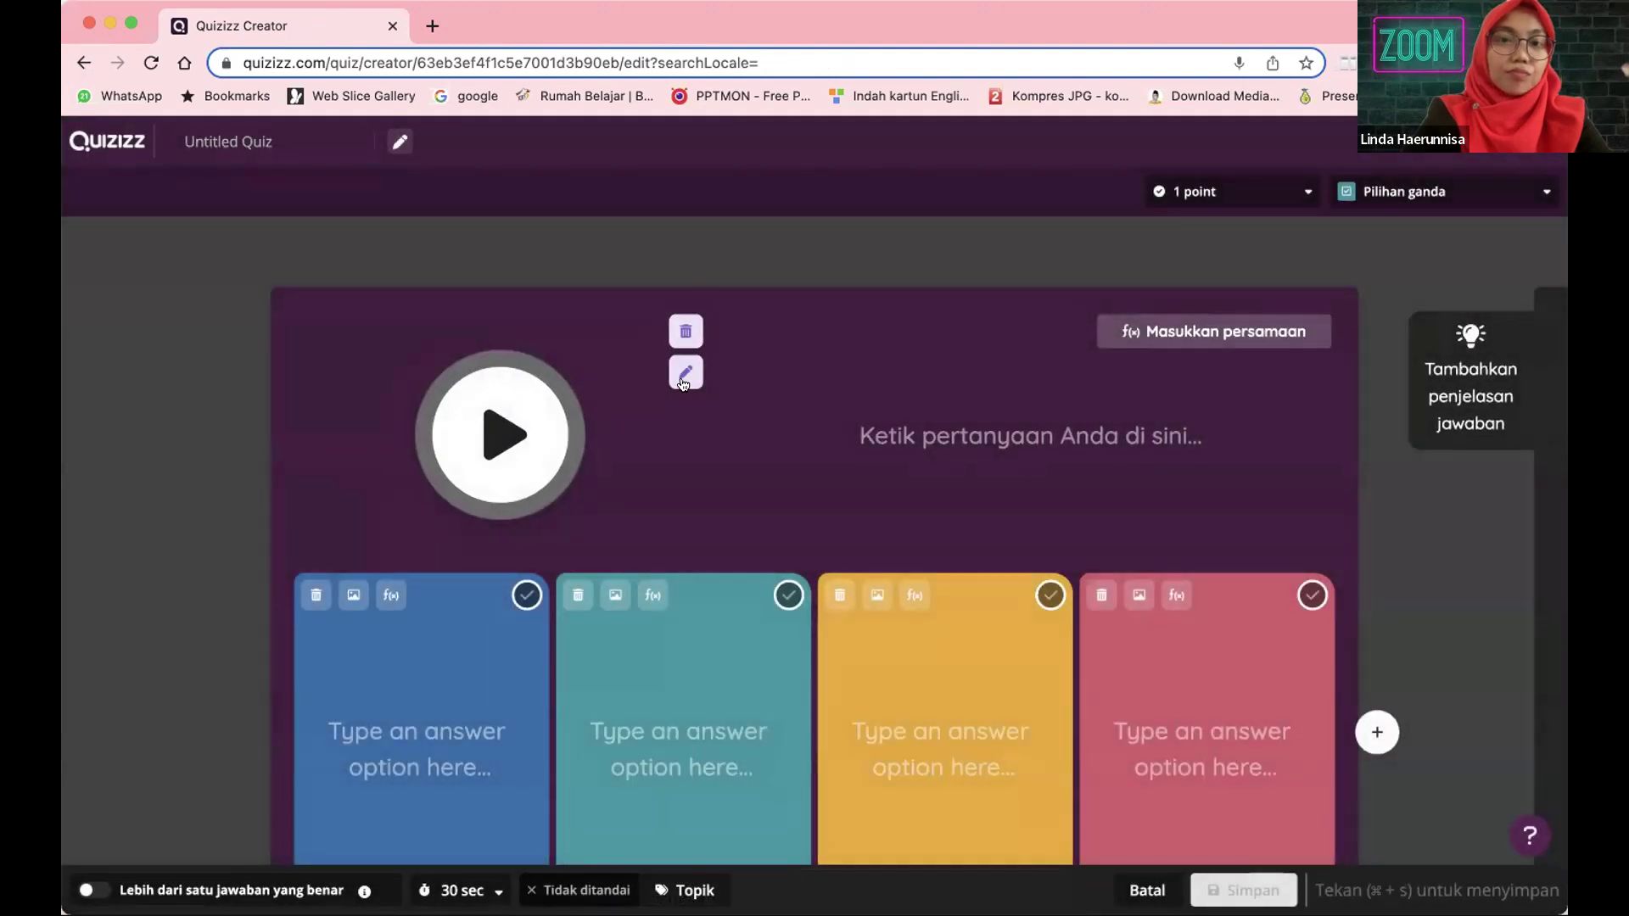
- Check the editing options for the inserted audio clip and the image option for the first answer, and leave the quiz editor
left_click(683, 382)
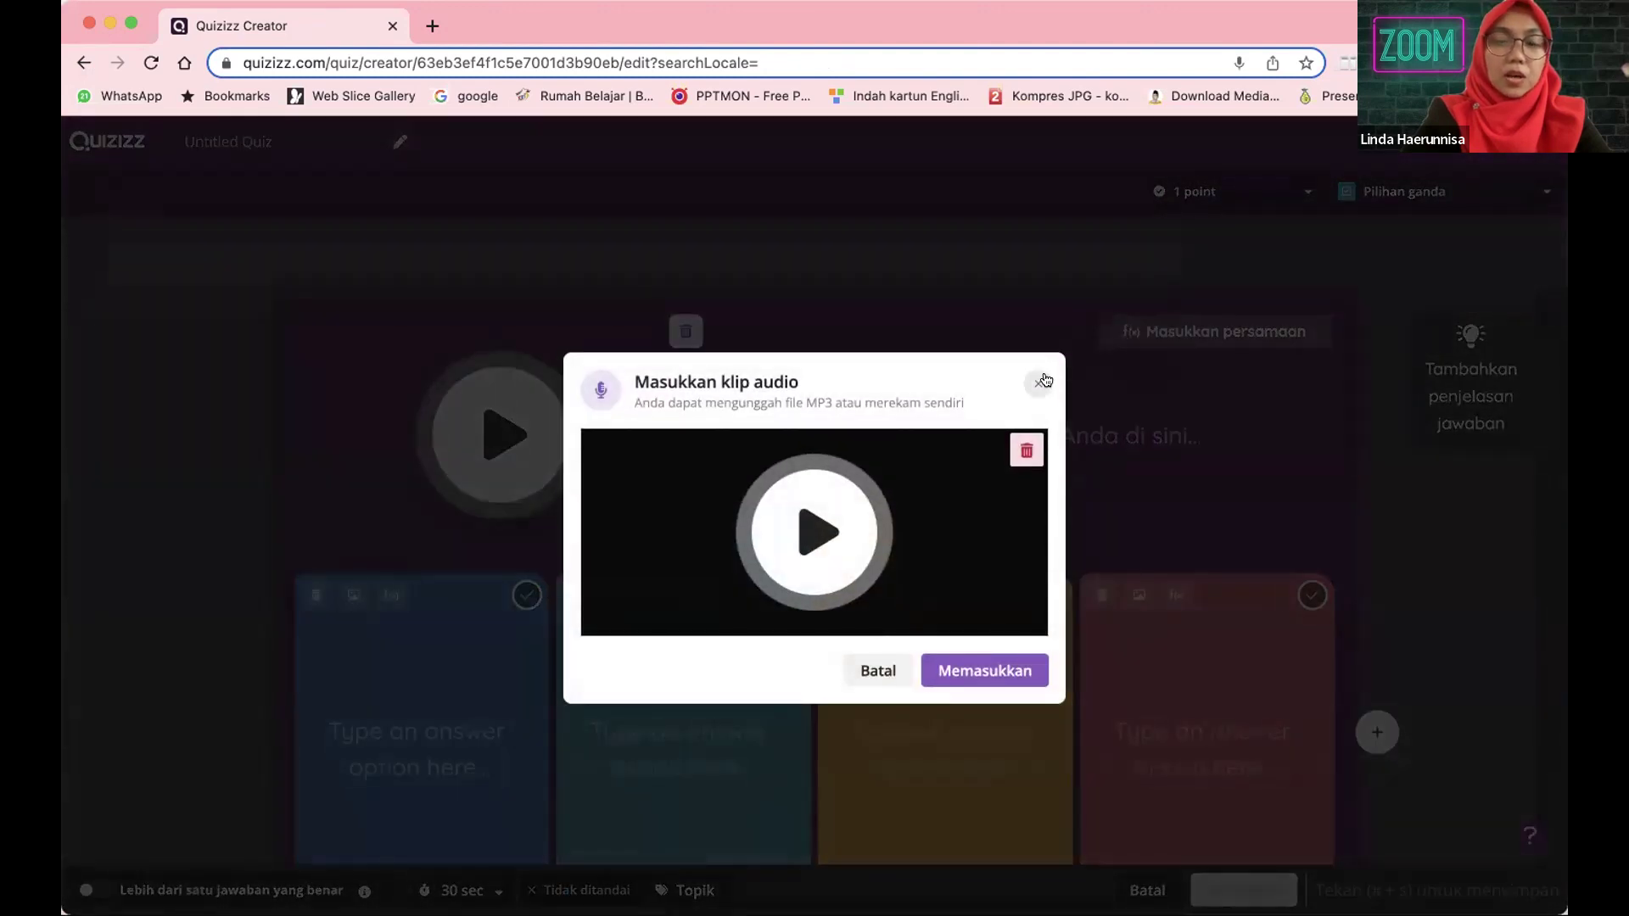
left_click(1042, 382)
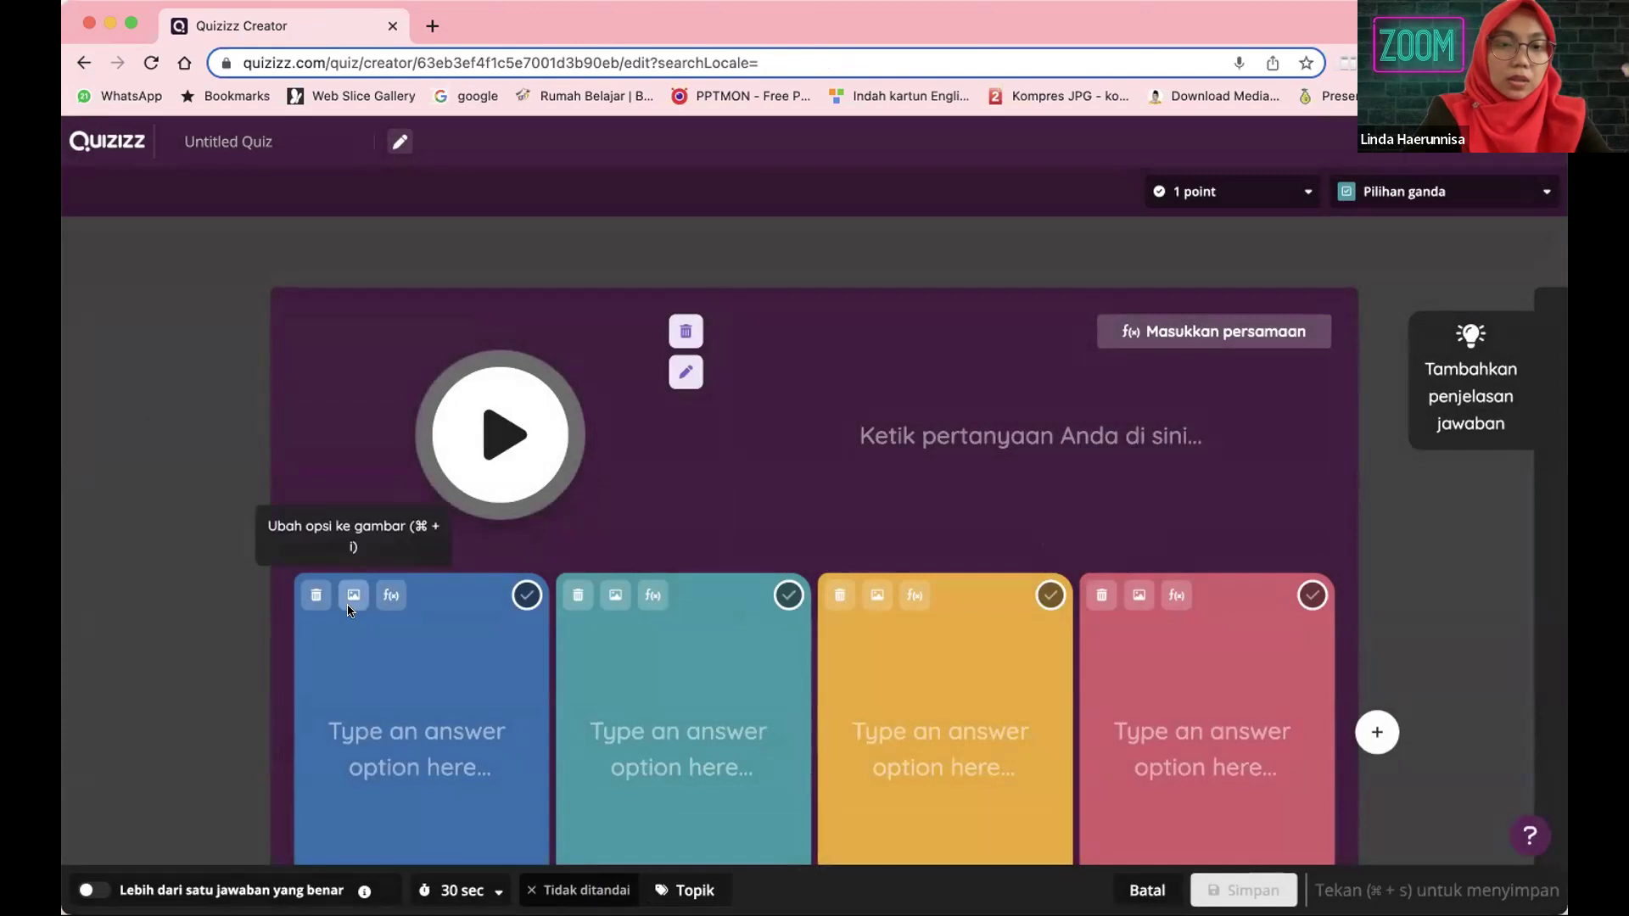
left_click(354, 596)
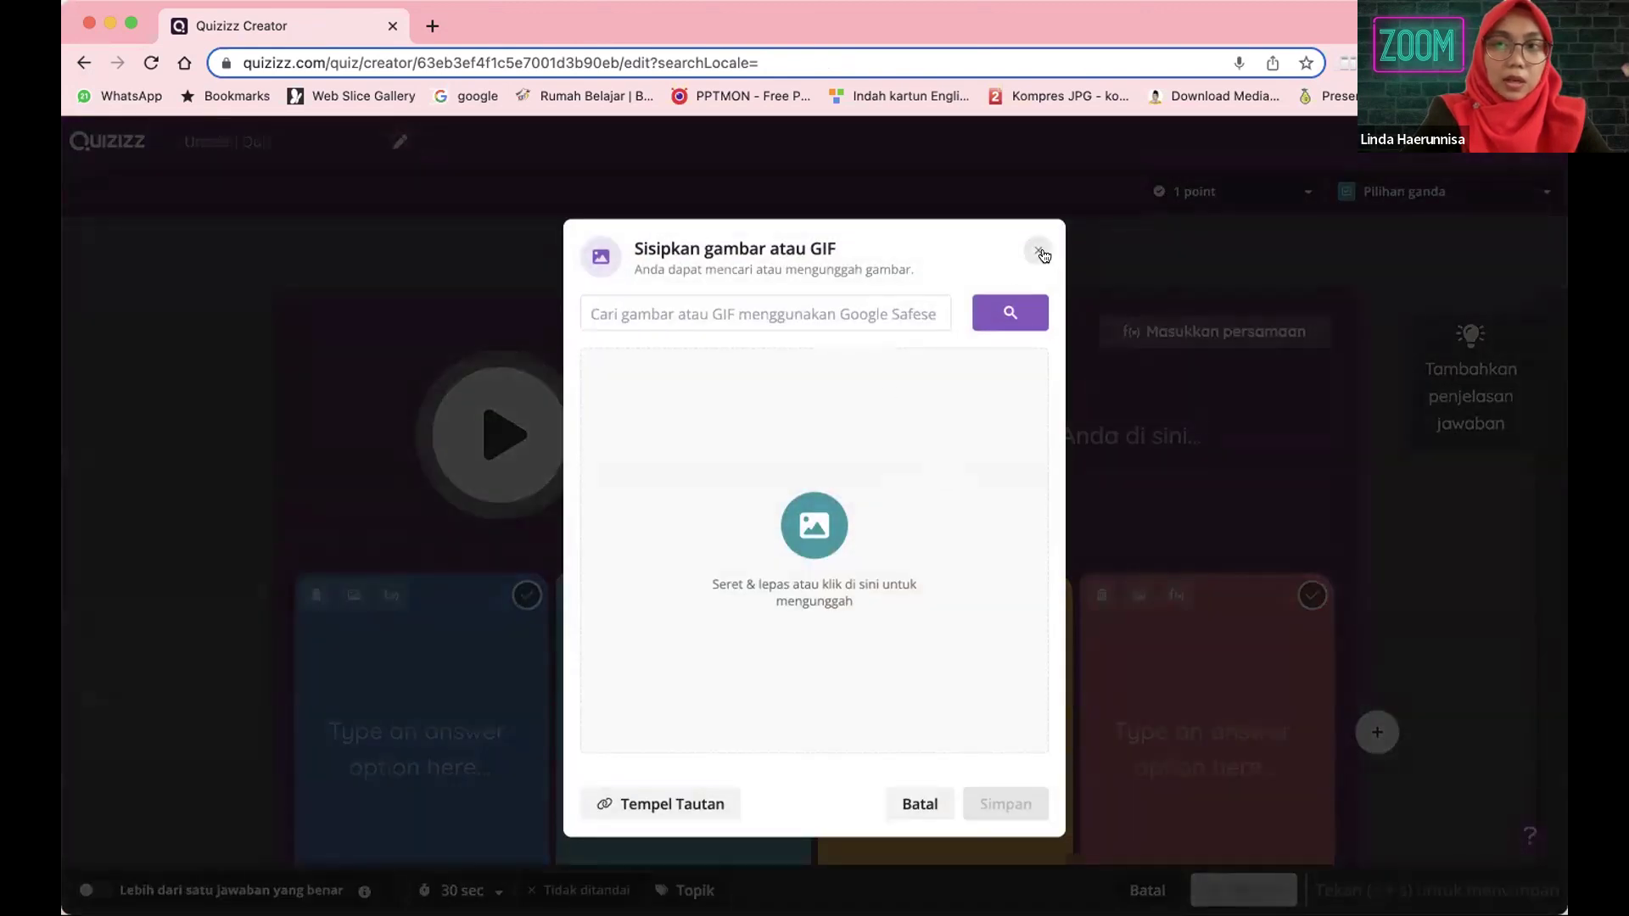
left_click(1040, 253)
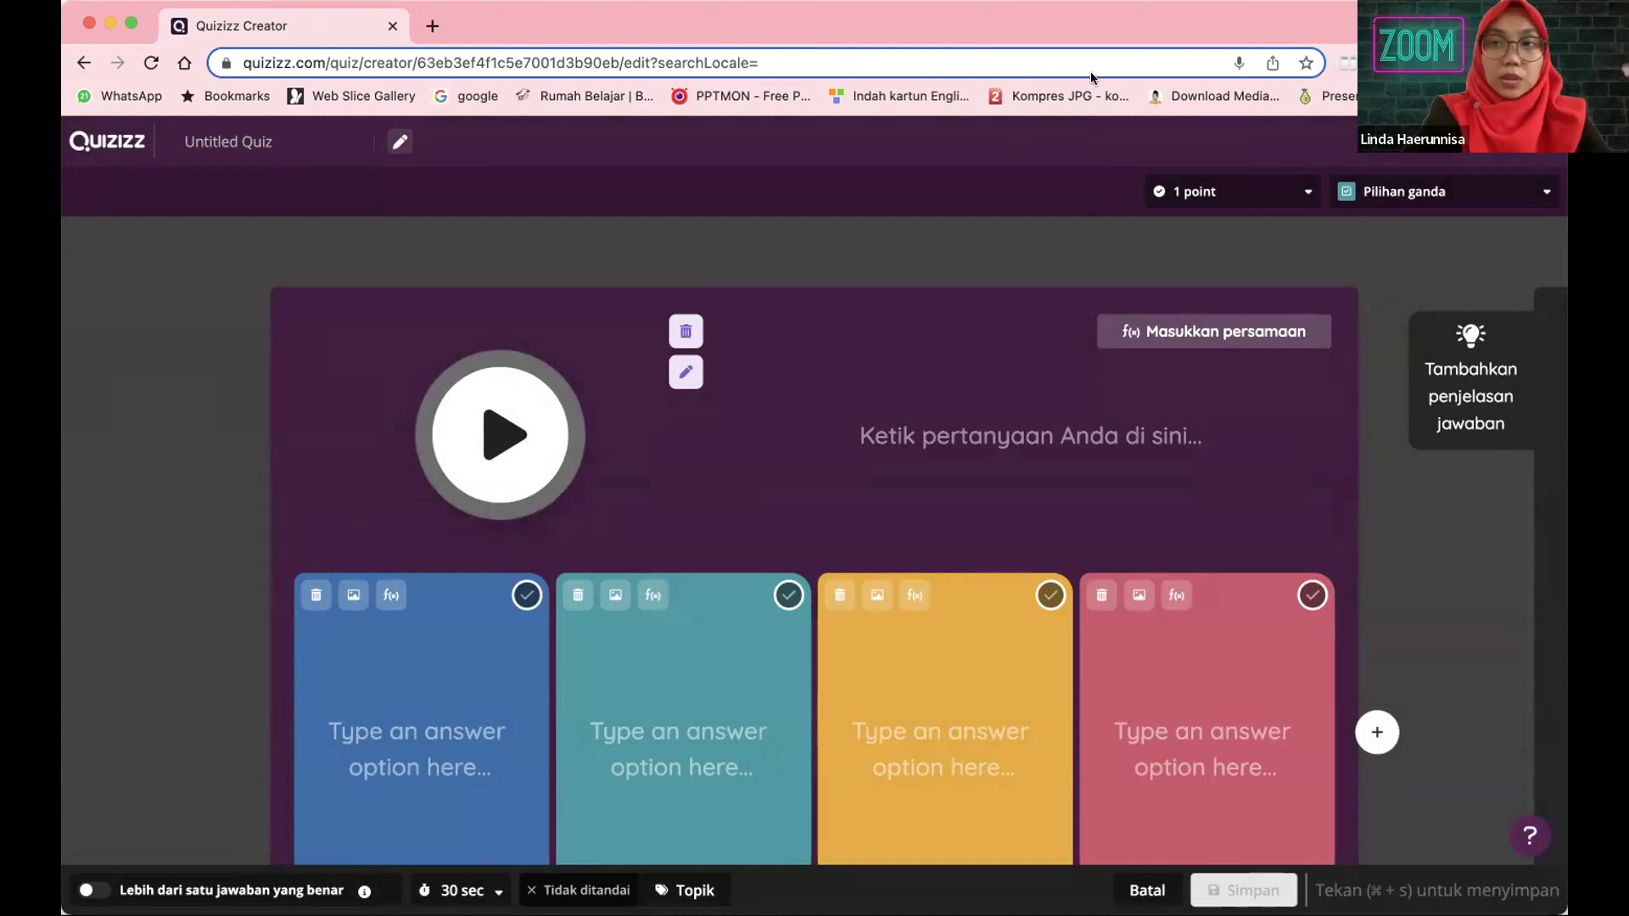
left_click(82, 62)
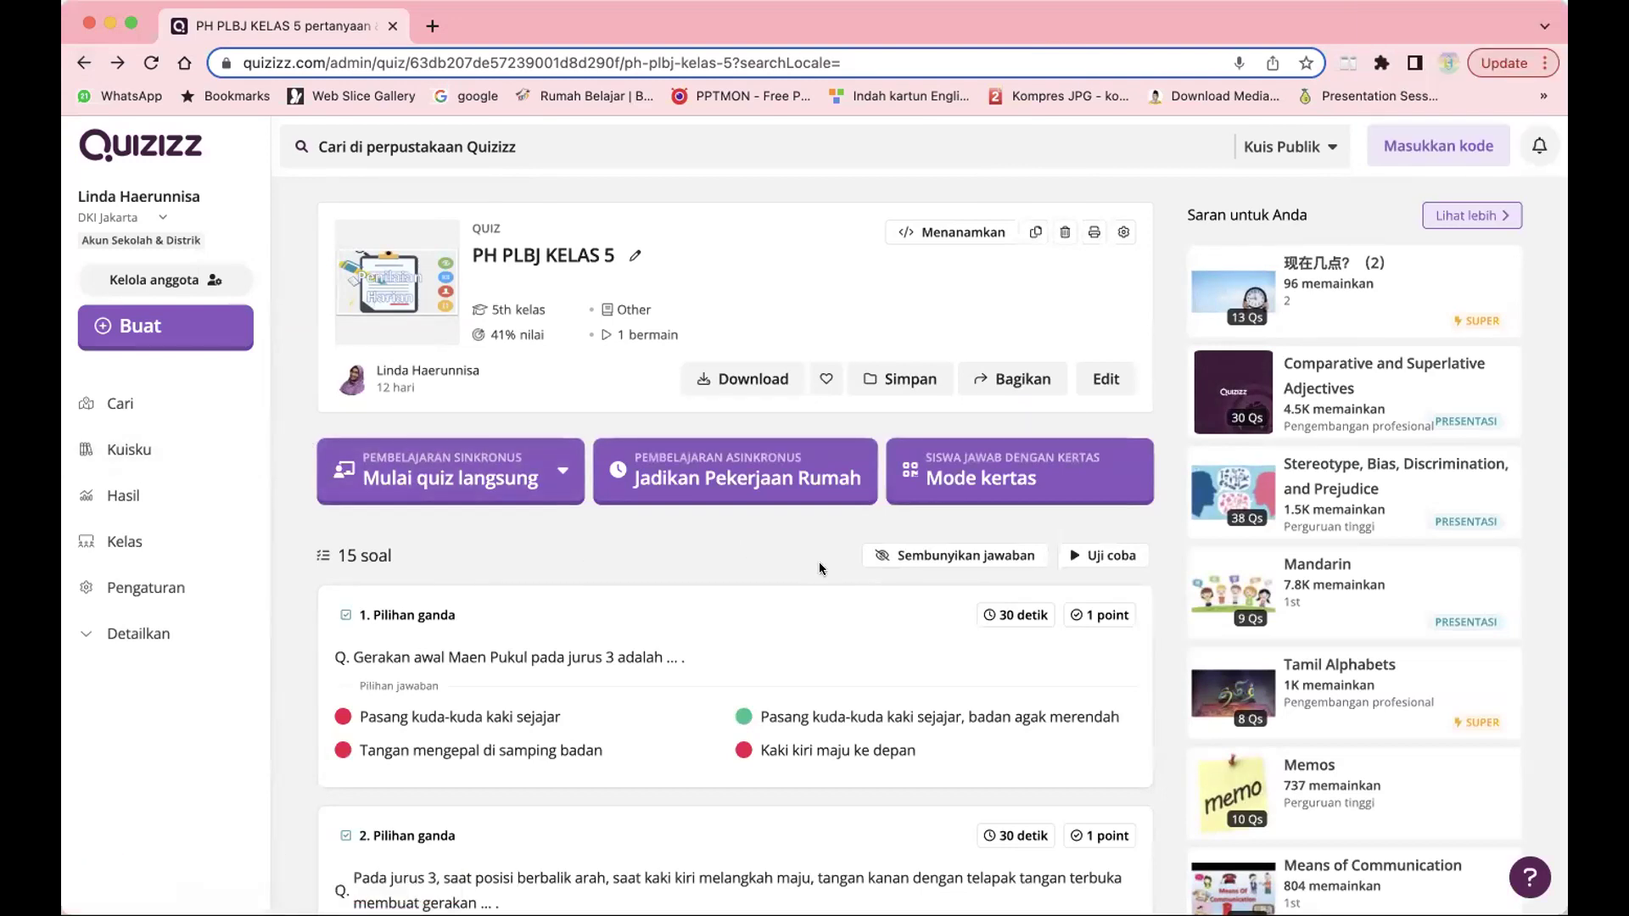
- Create a new untitled quiz and add a multiple-choice (Pilihan ganda) question to it
scroll(820, 569, "down", 3)
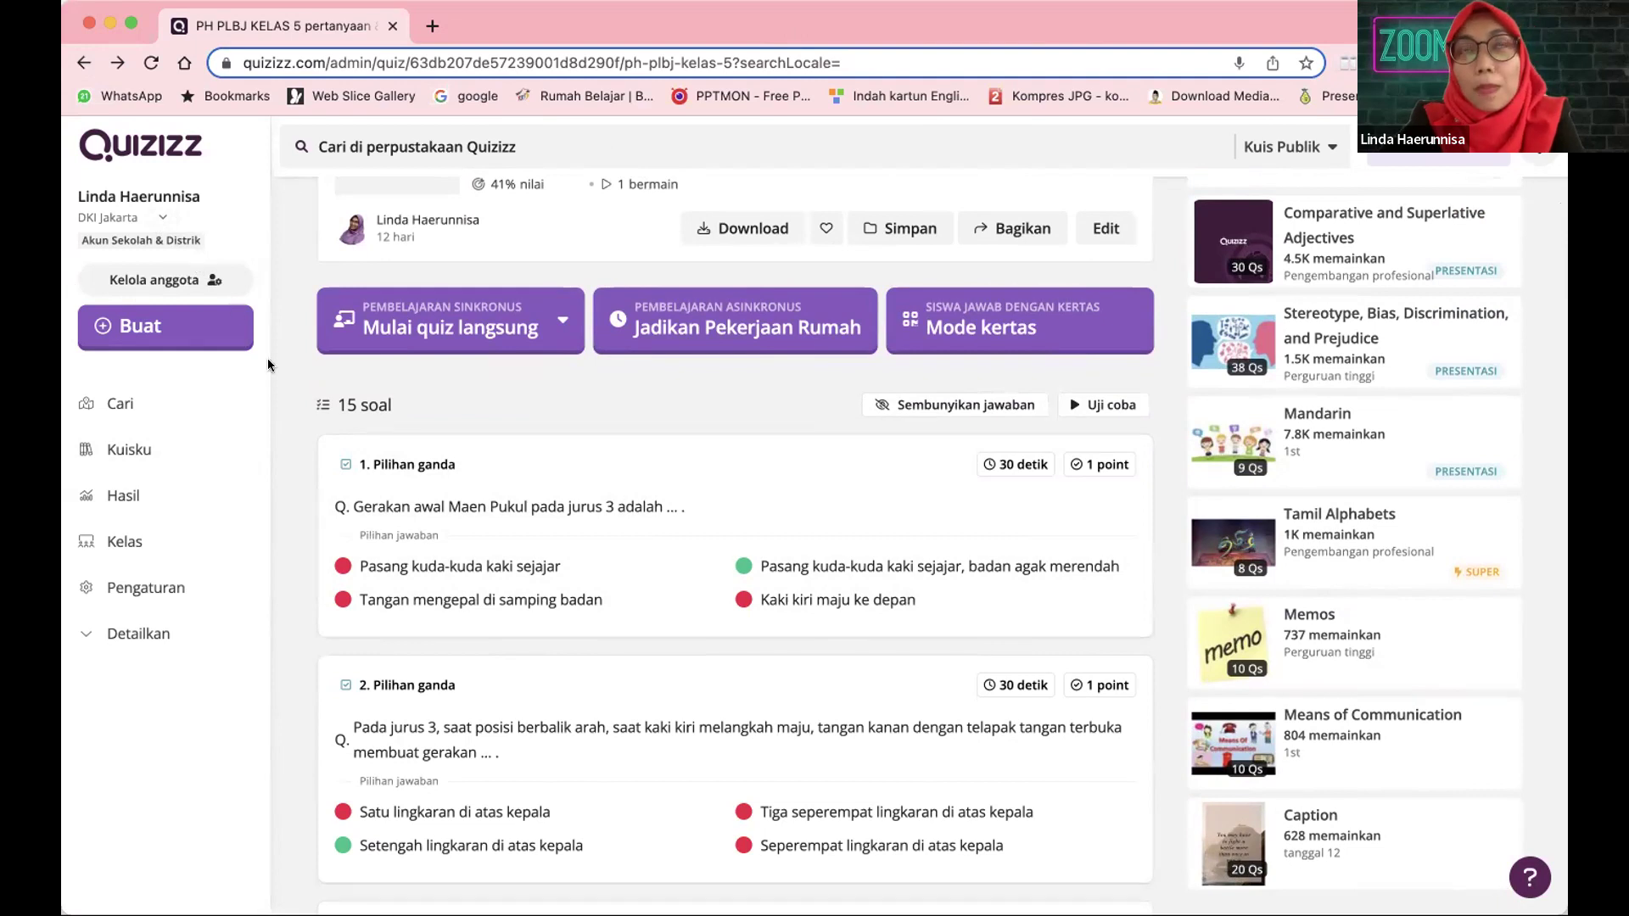
left_click(190, 329)
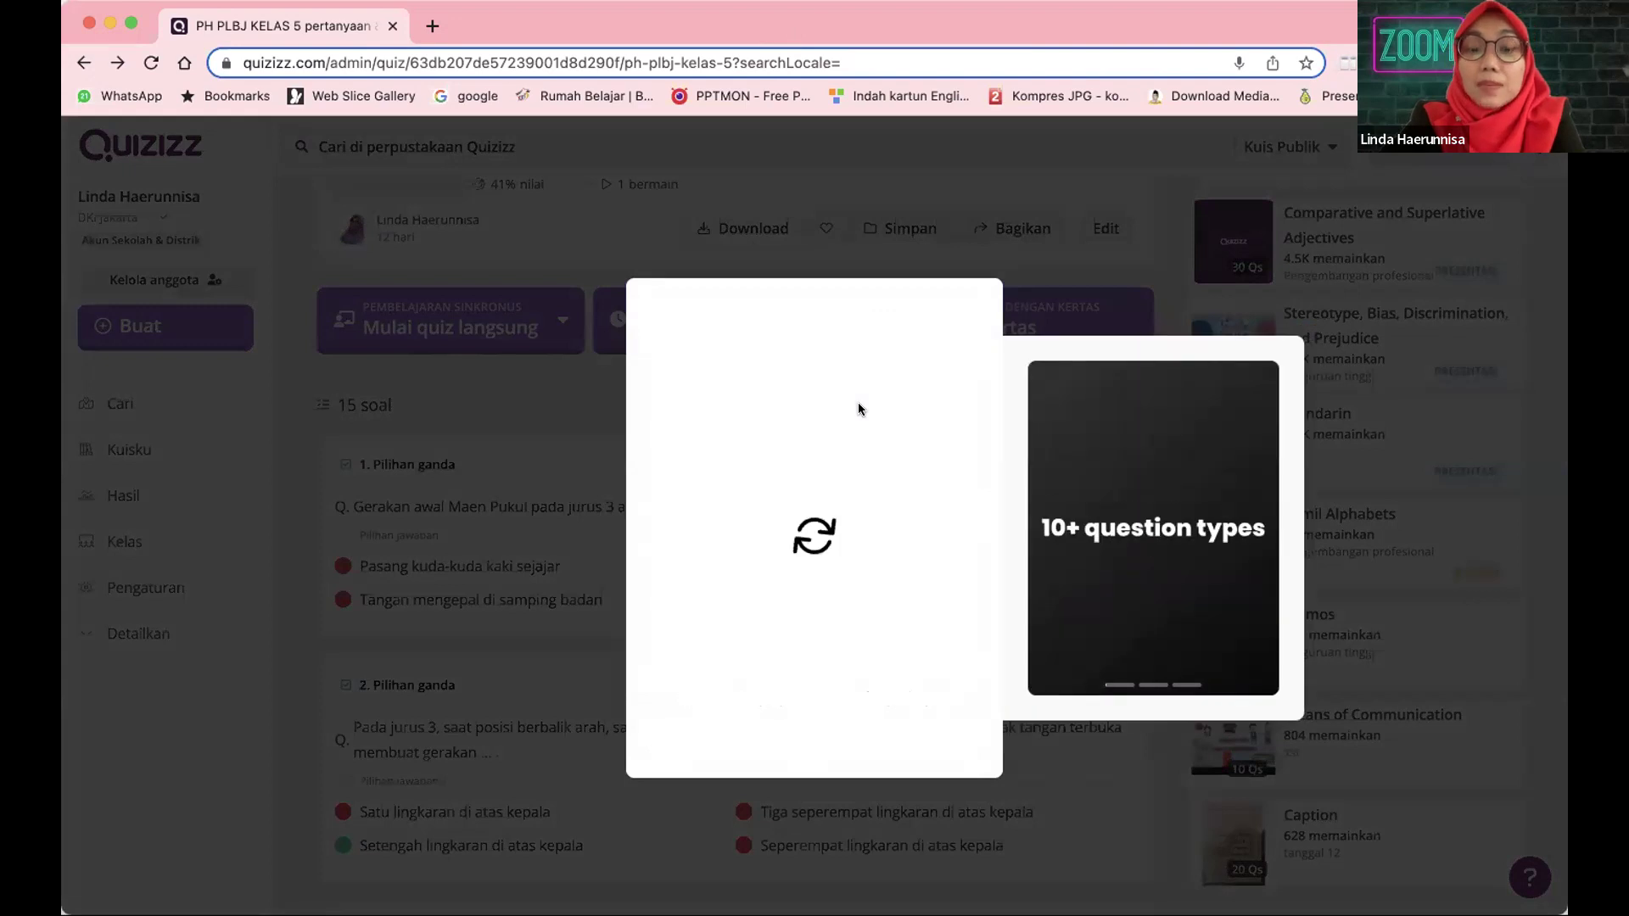
left_click(858, 408)
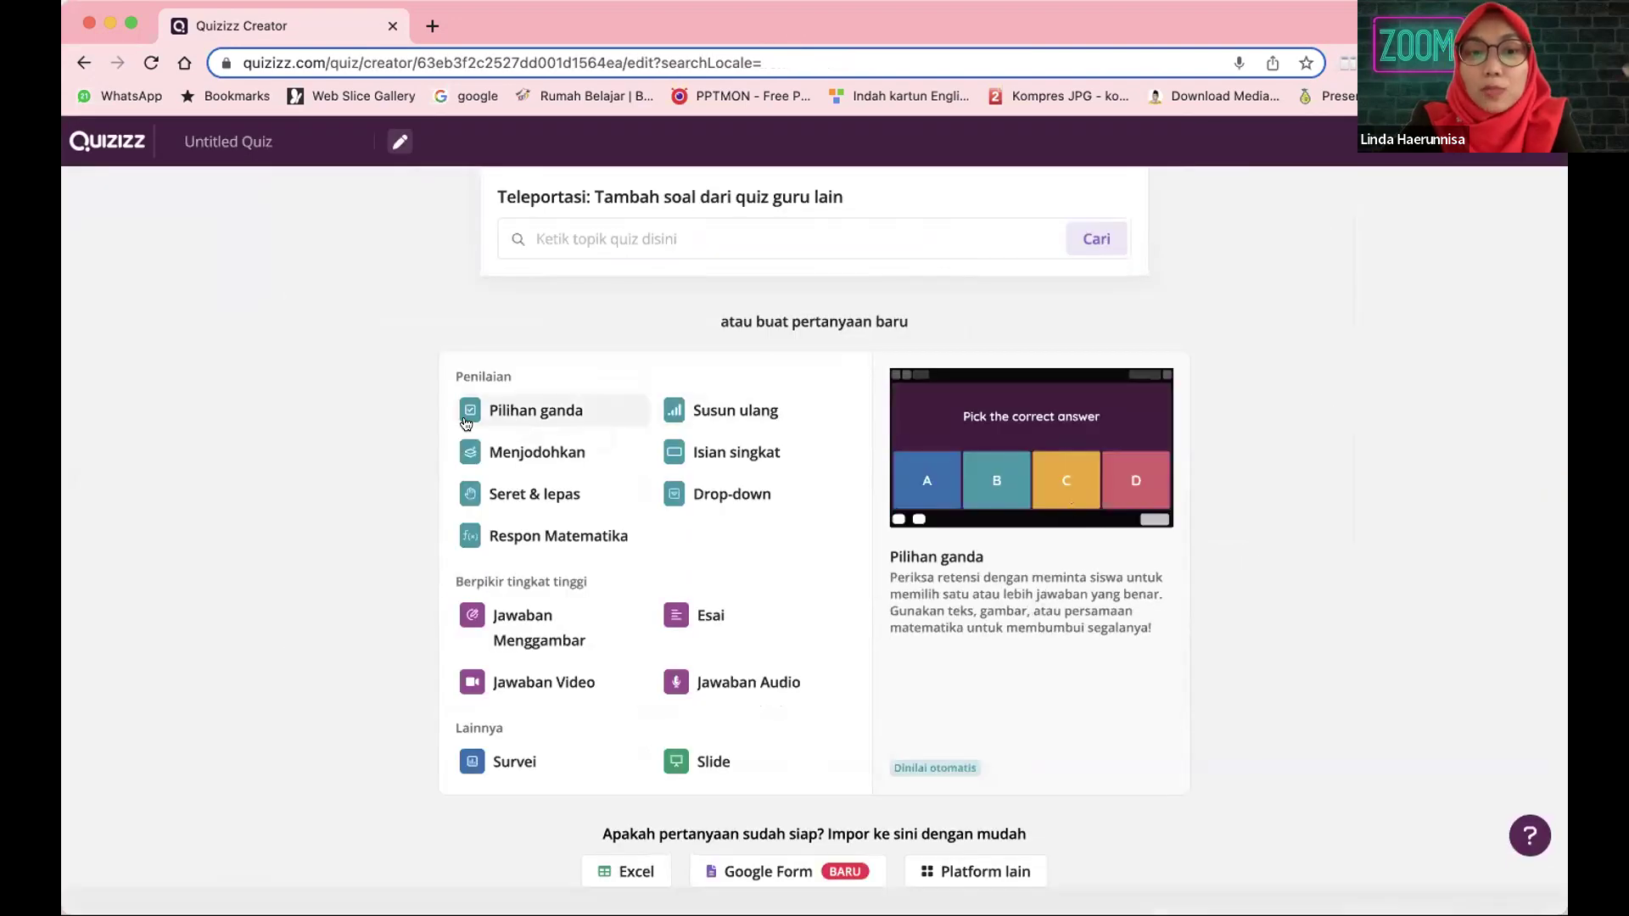
left_click(466, 421)
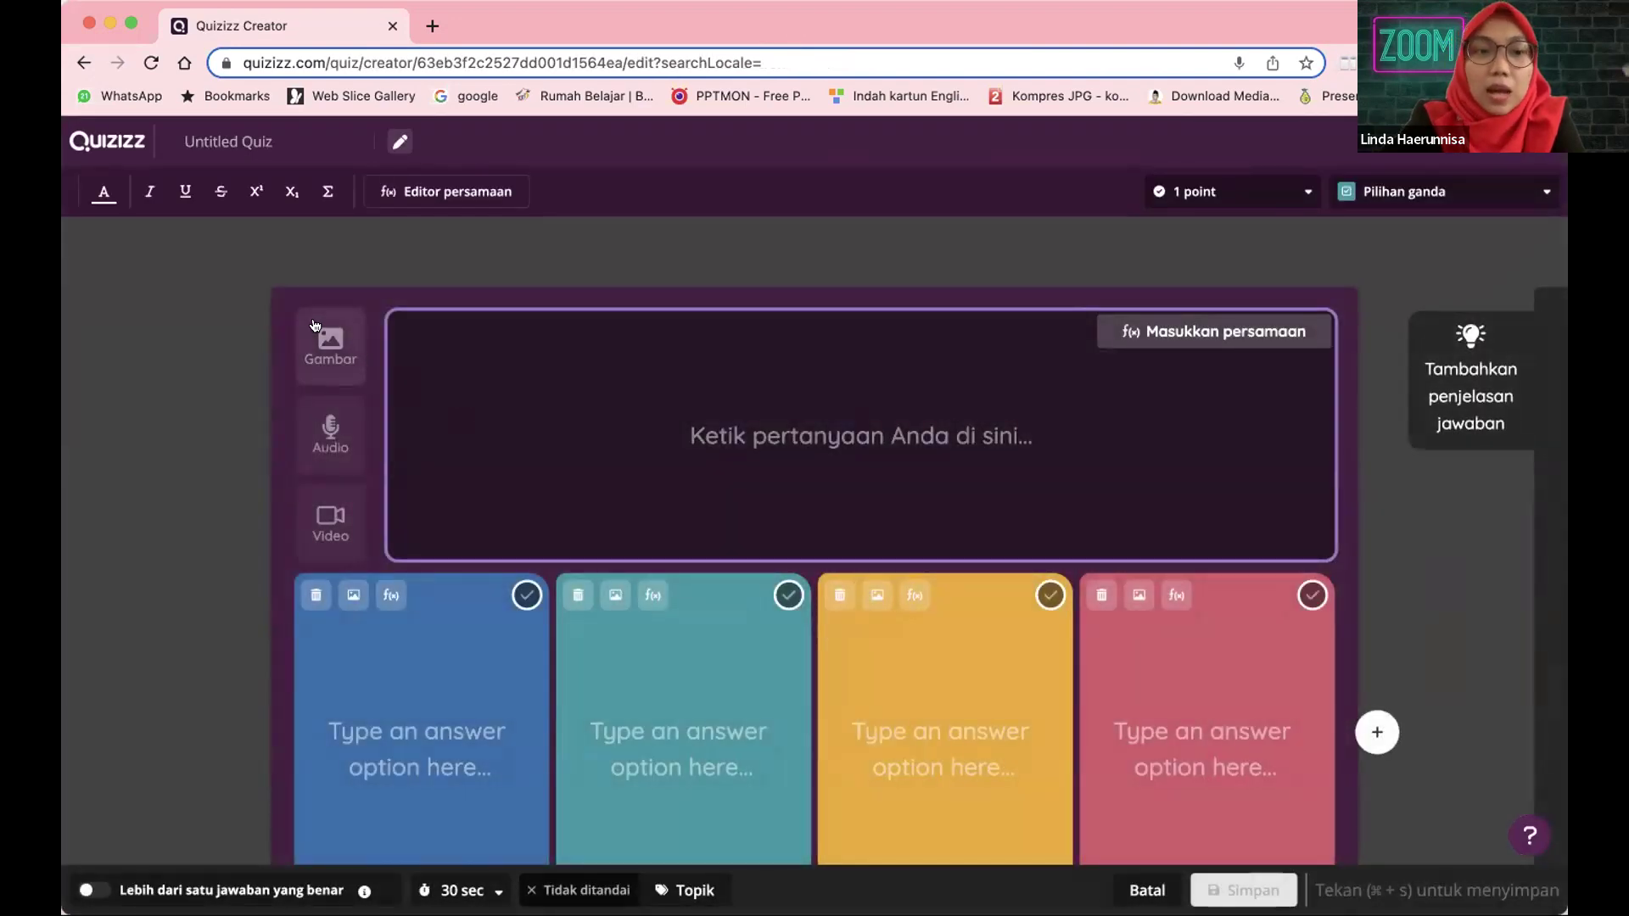
- Examine the options for inserting a video into the question, from YouTube or Google Drive, and leave the quiz editor
left_click(343, 516)
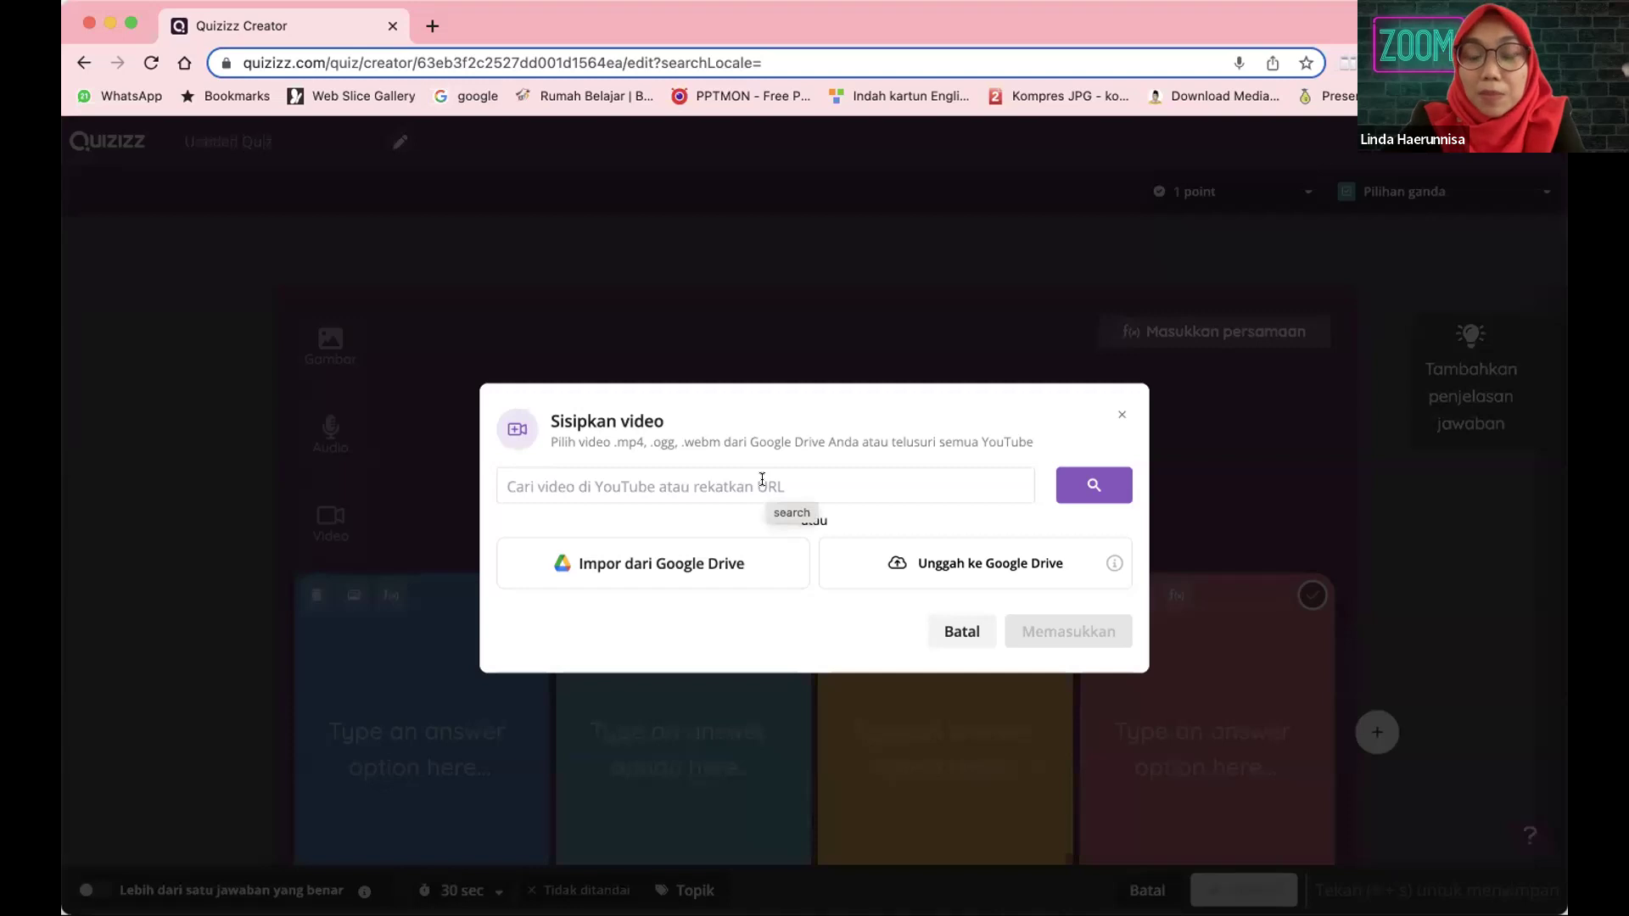
left_click(1123, 417)
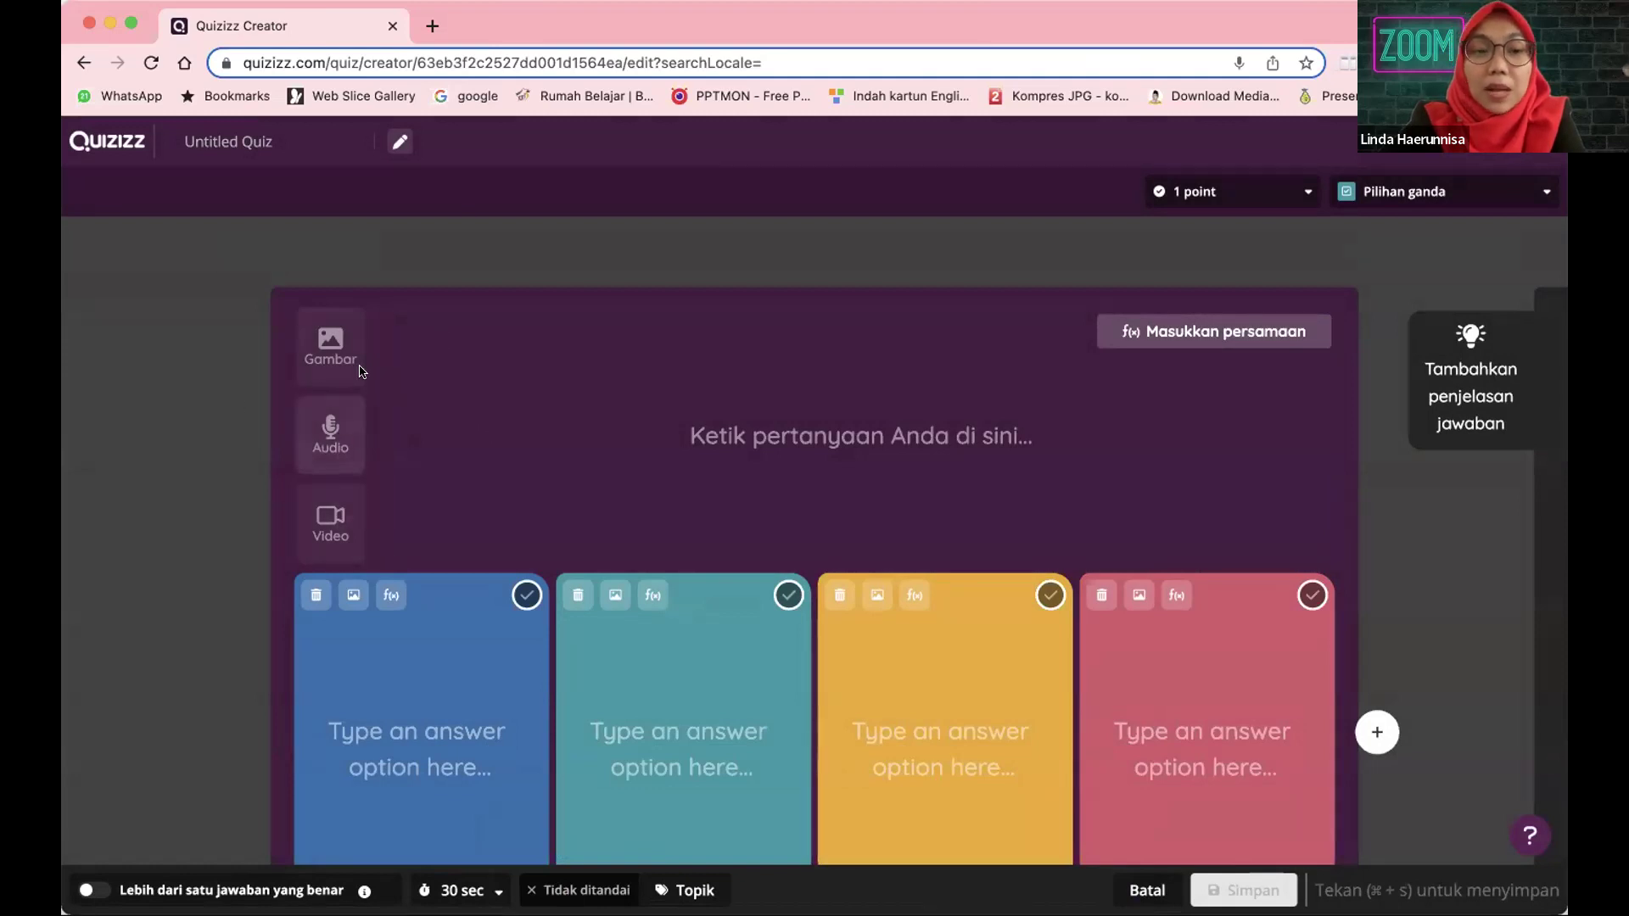
left_click(332, 511)
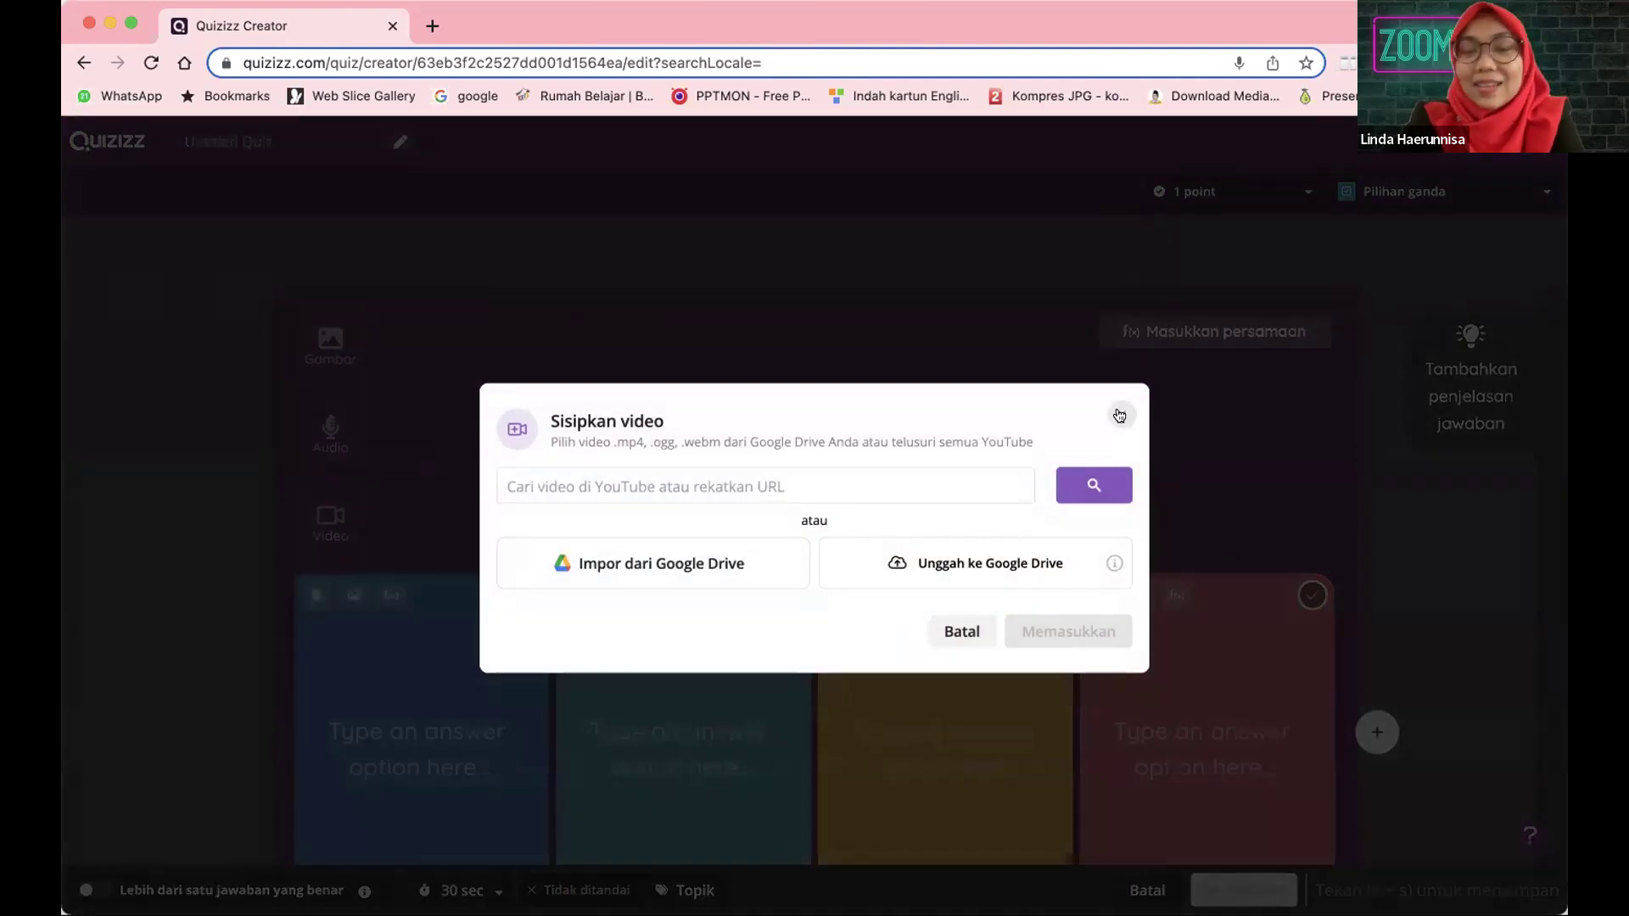
left_click(1120, 416)
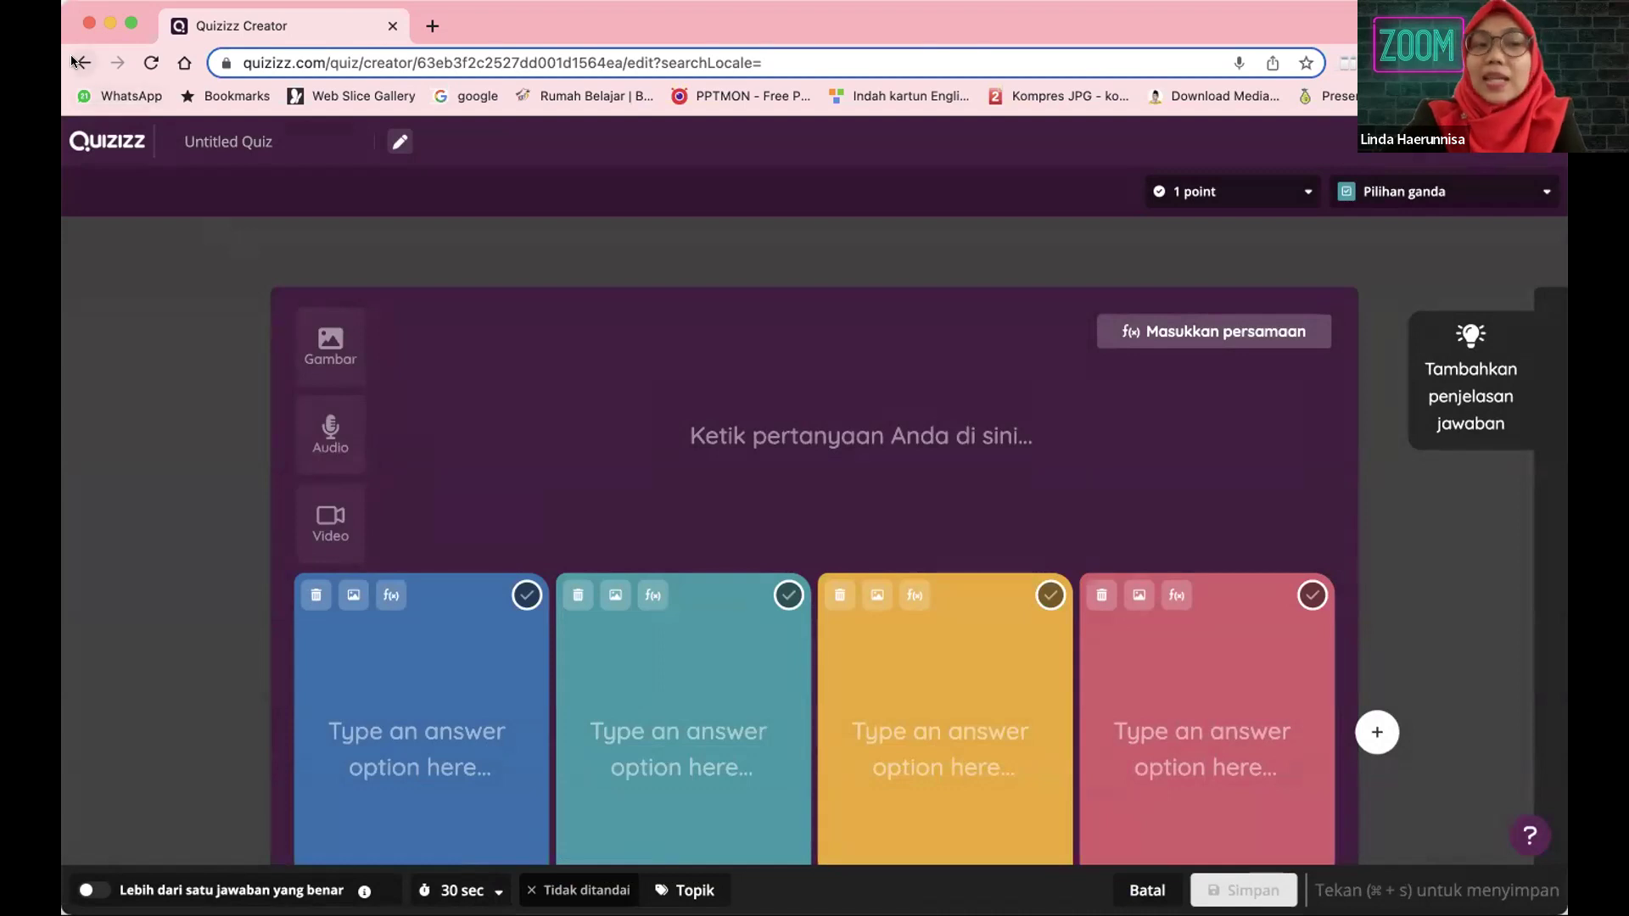
left_click(80, 62)
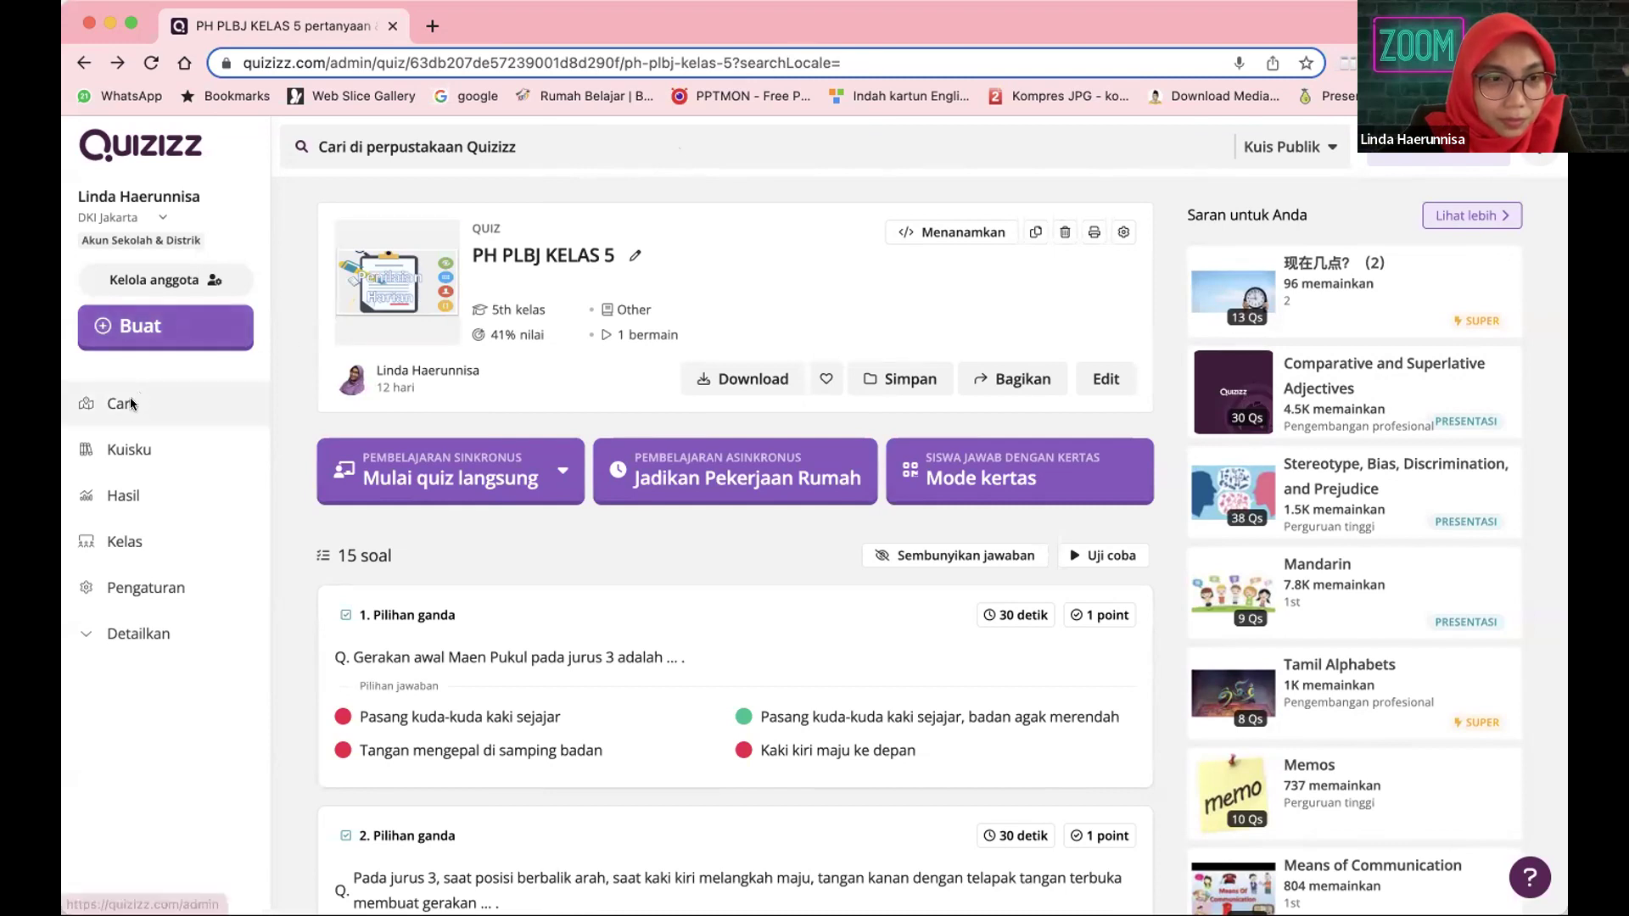
left_click(196, 326)
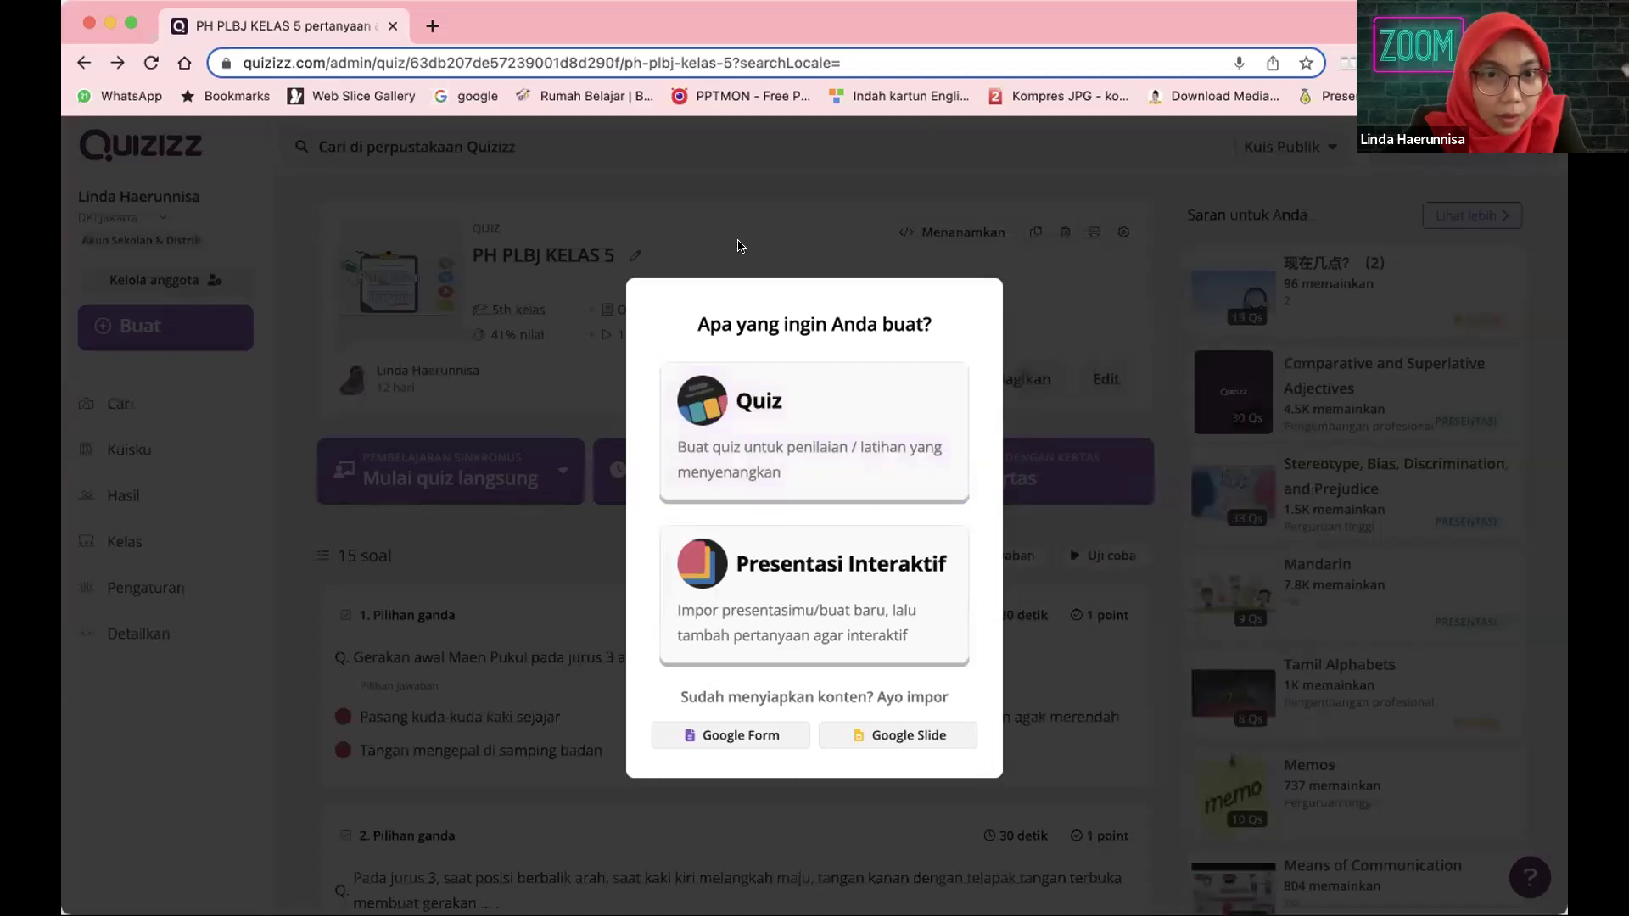
left_click(177, 515)
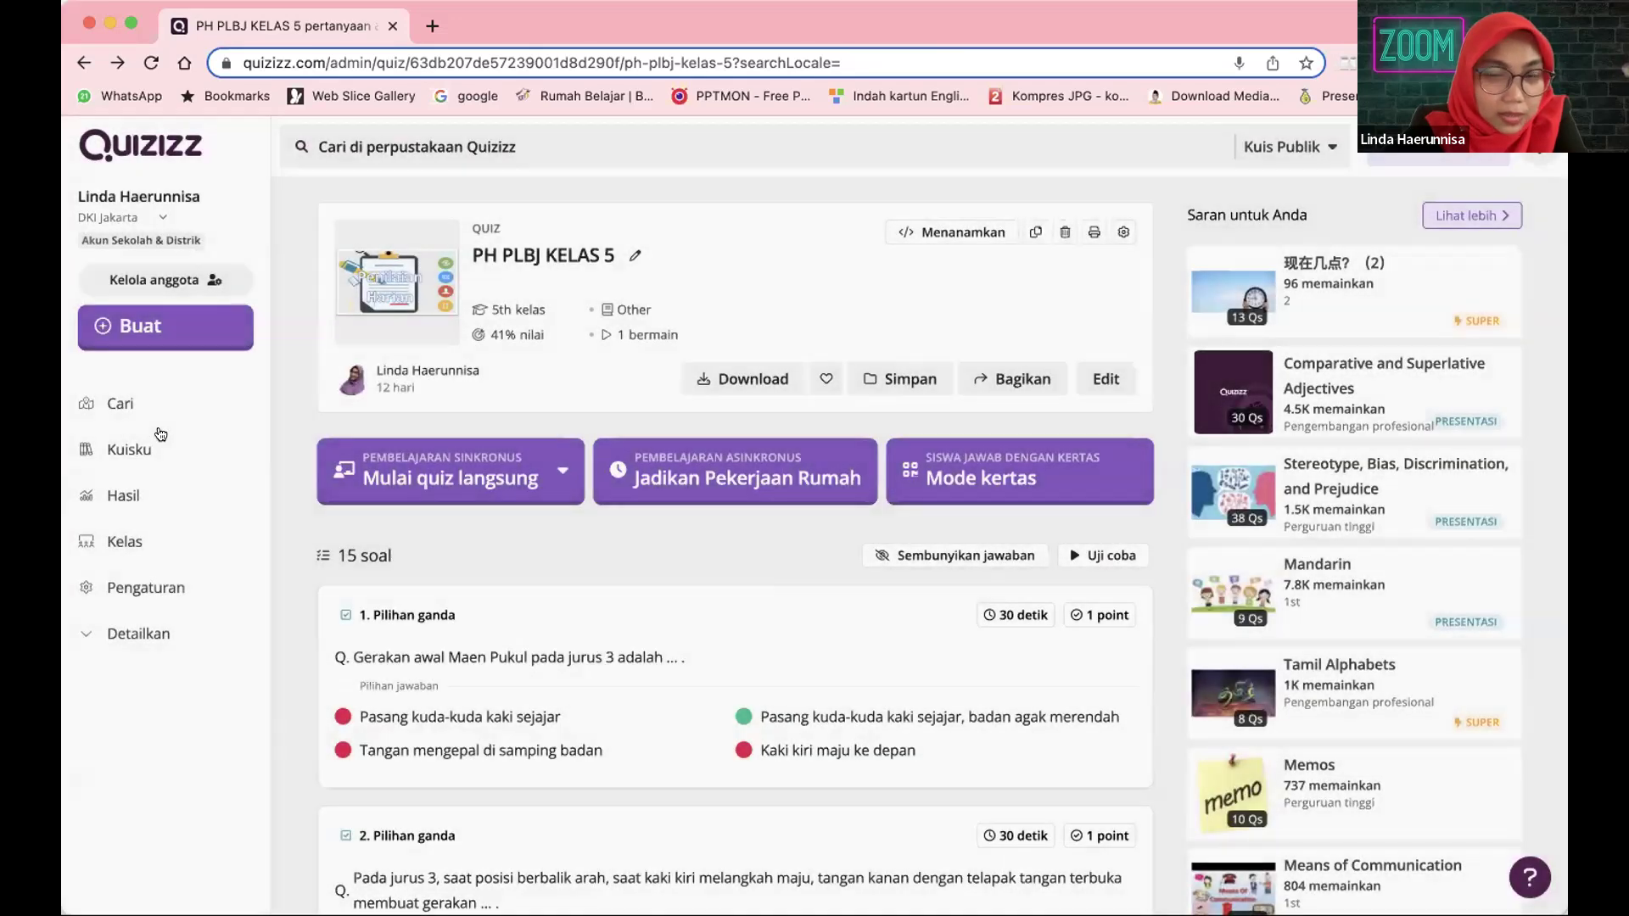
- Start a trial run (Uji coba) of the PH PLBJ KELAS 5 quiz with automatic text read-aloud turned on
left_click(1096, 555)
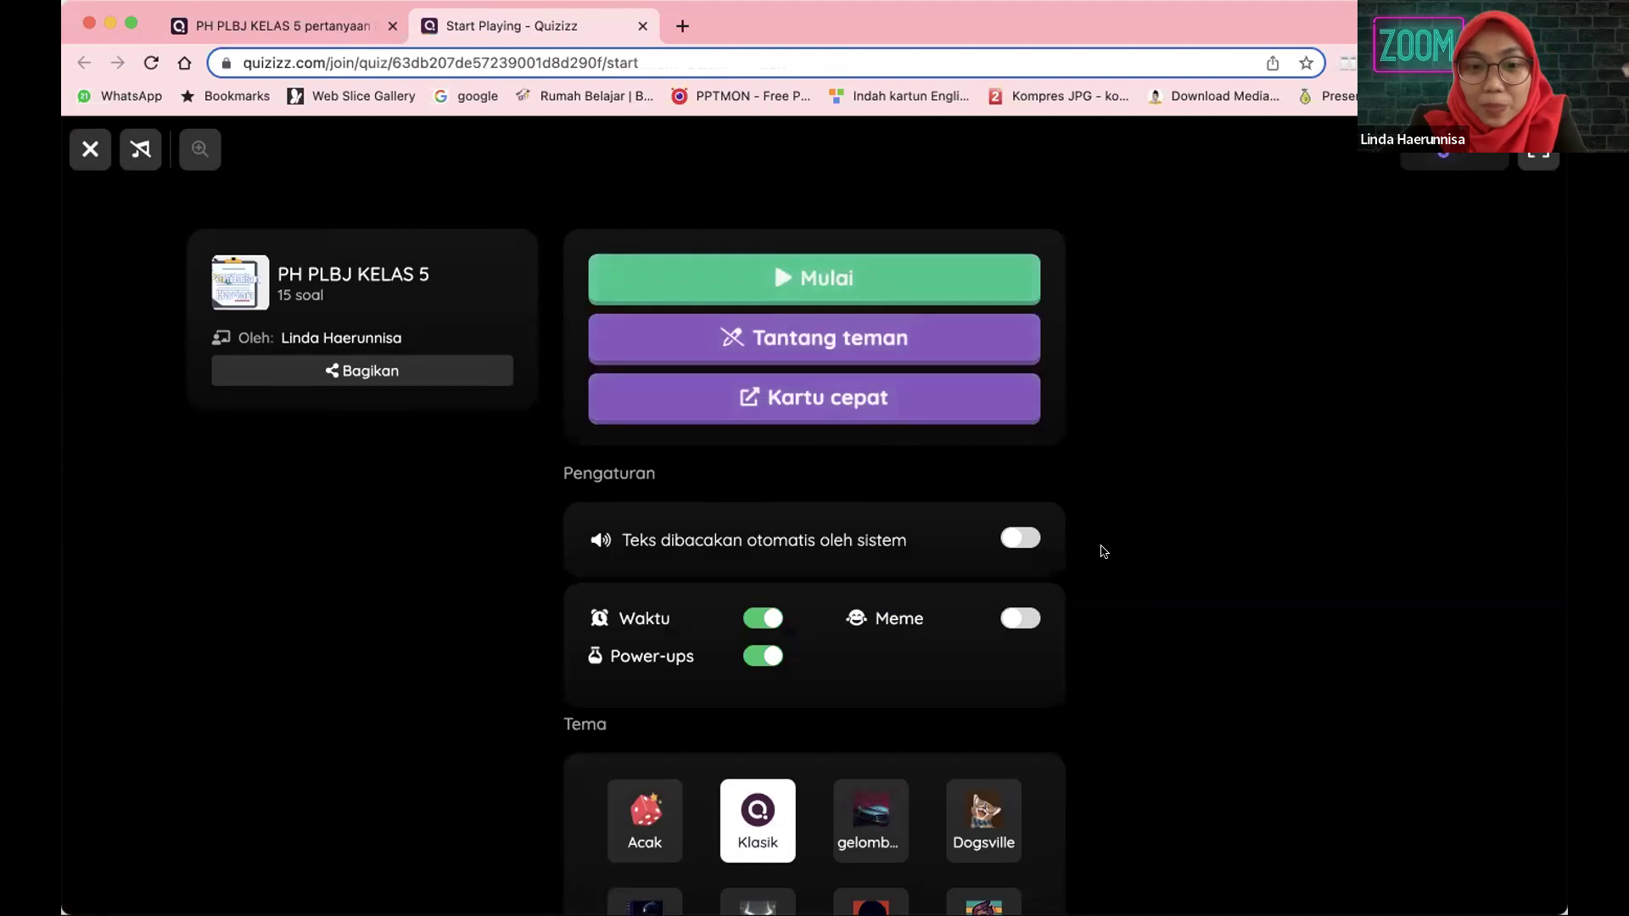
scroll(1102, 552, "down", 1)
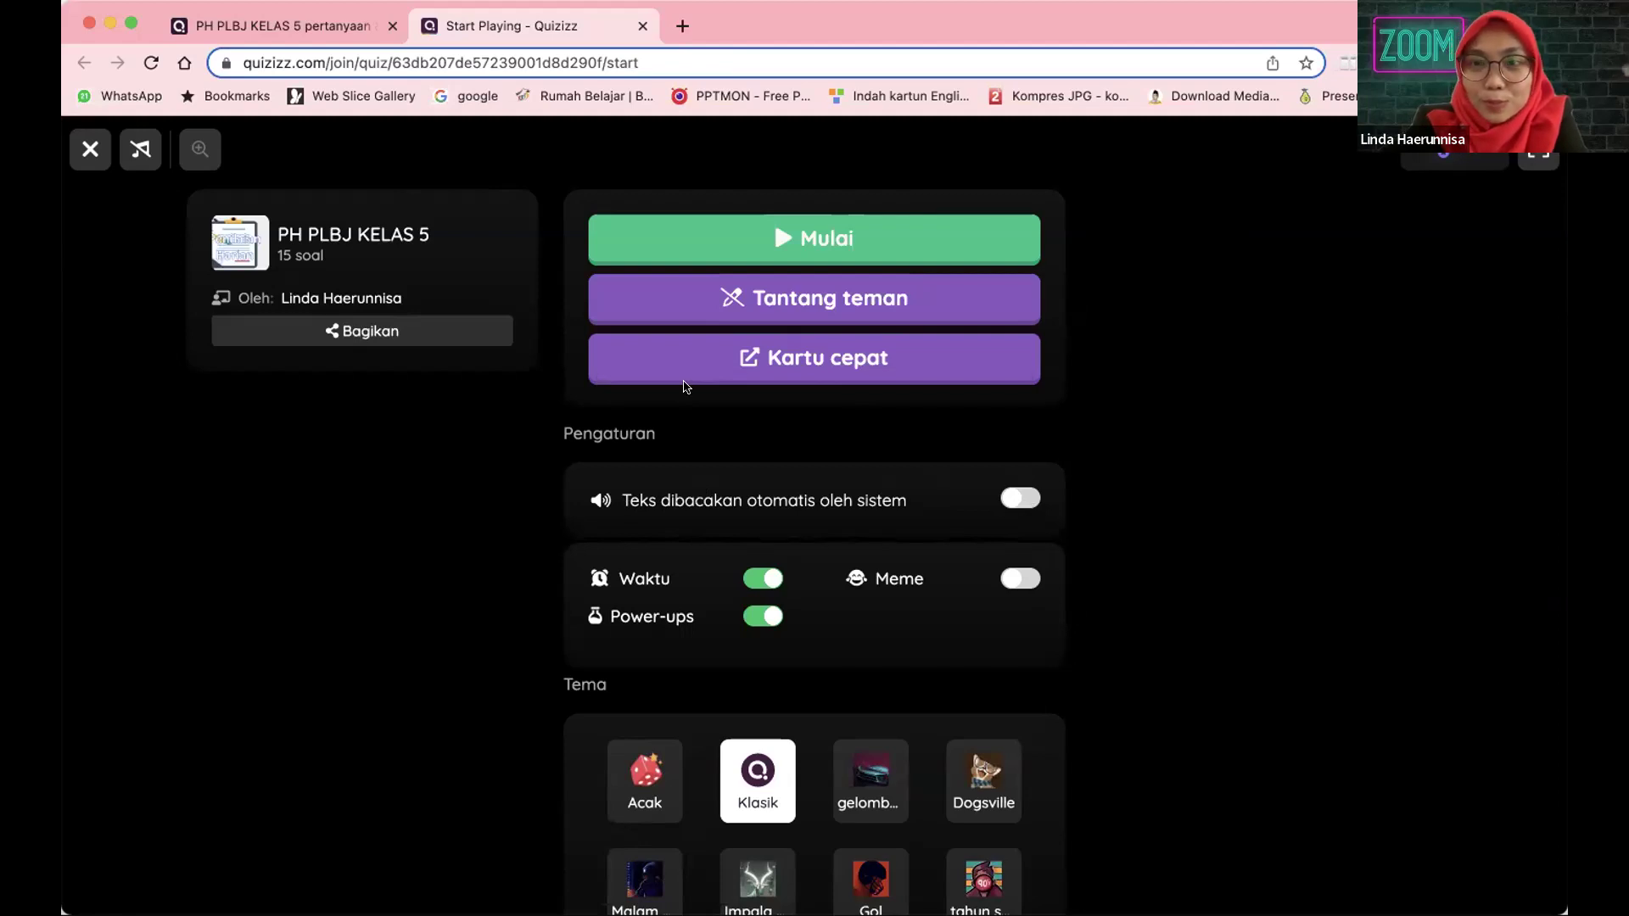
left_click(1018, 500)
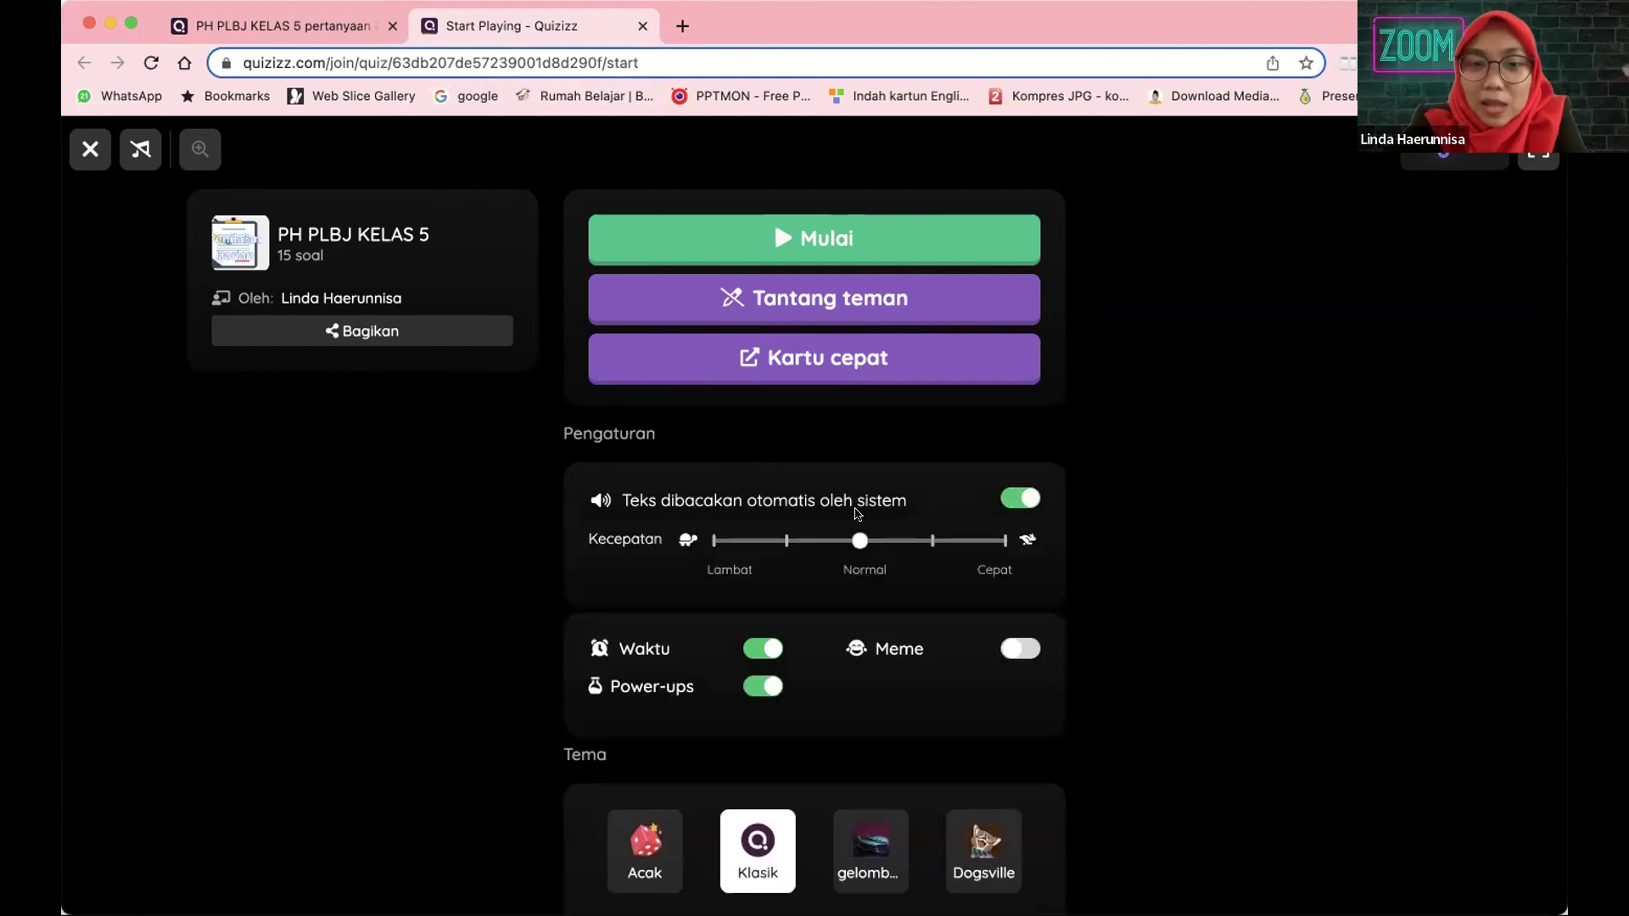
mouse_move(859, 541)
left_mouse_down()
mouse_move(1003, 544)
mouse_move(683, 547)
mouse_move(831, 541)
left_mouse_up()
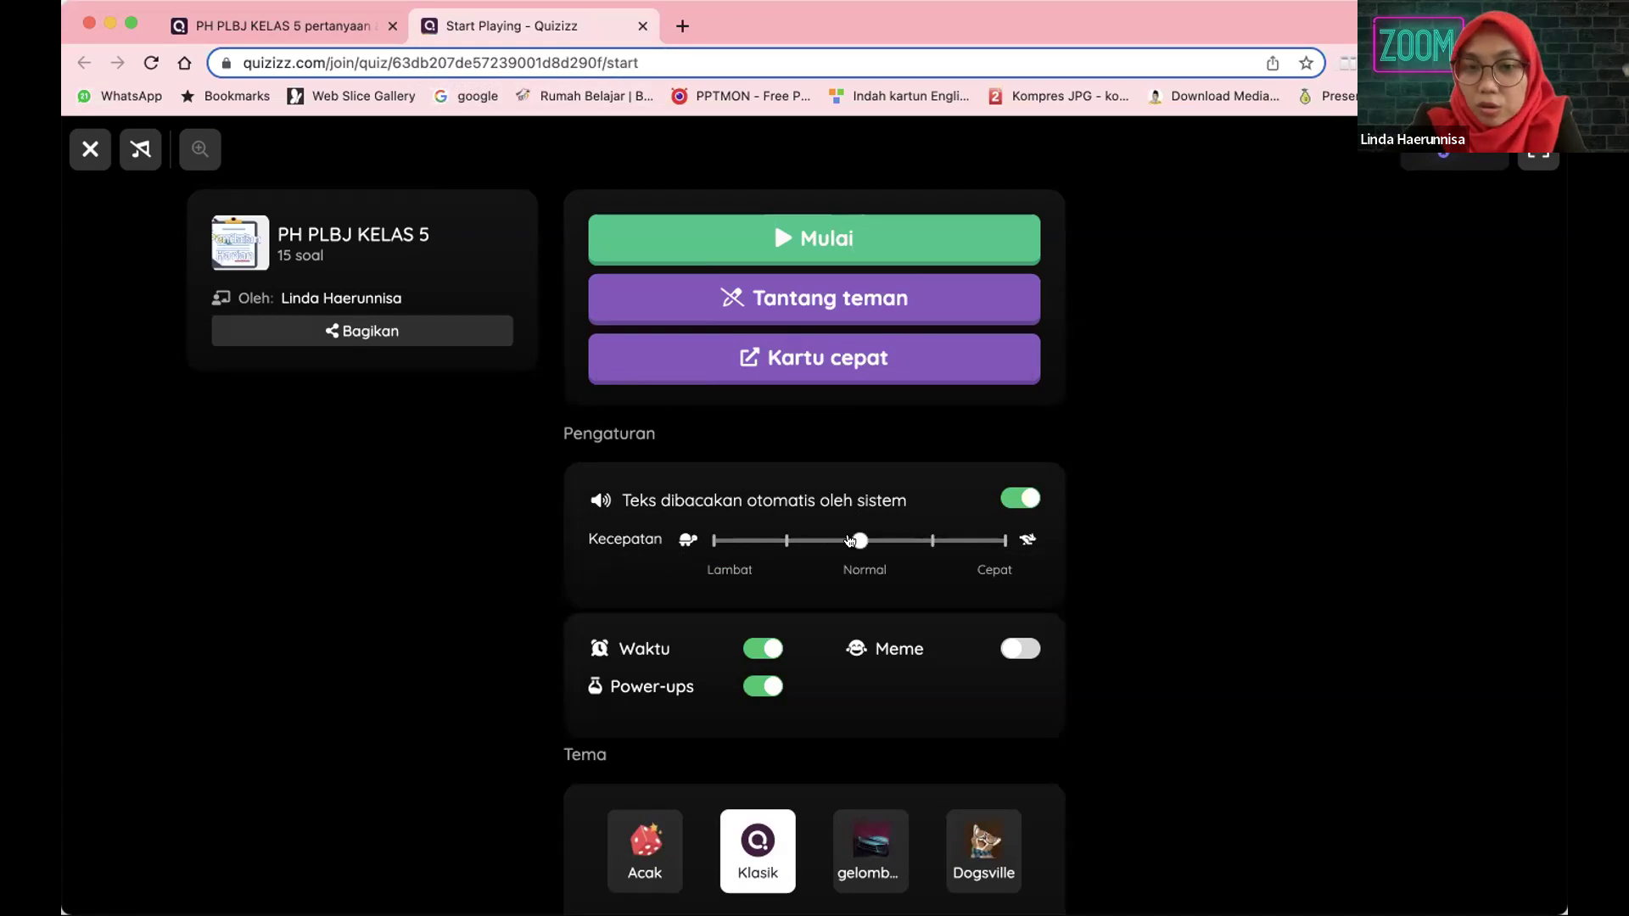
left_click(862, 233)
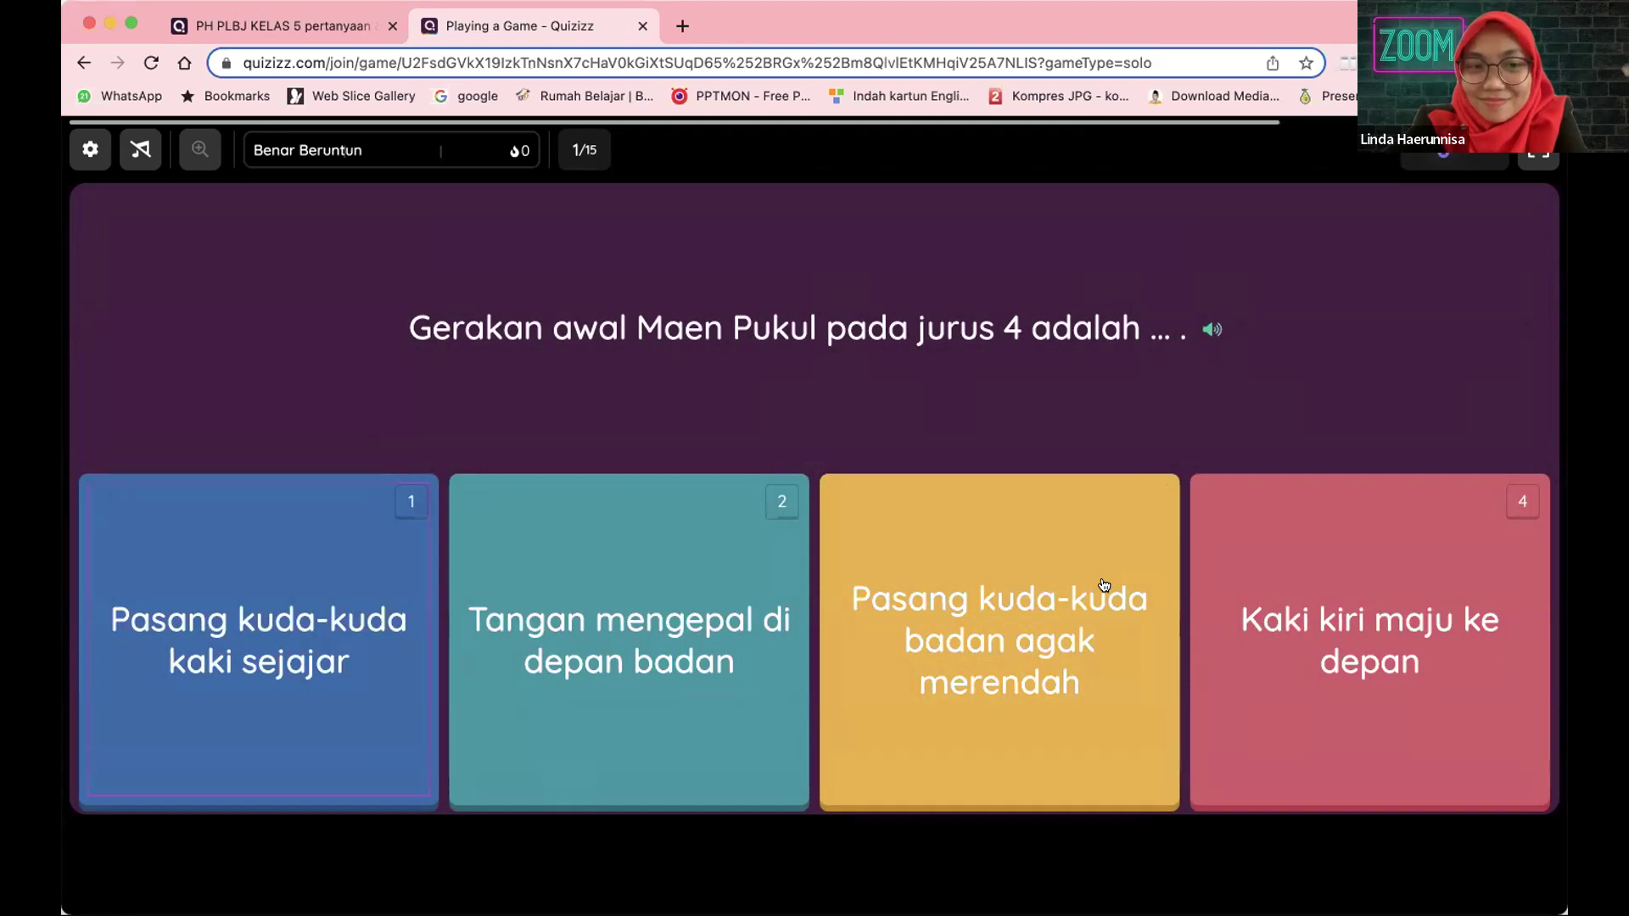
key("Tab")
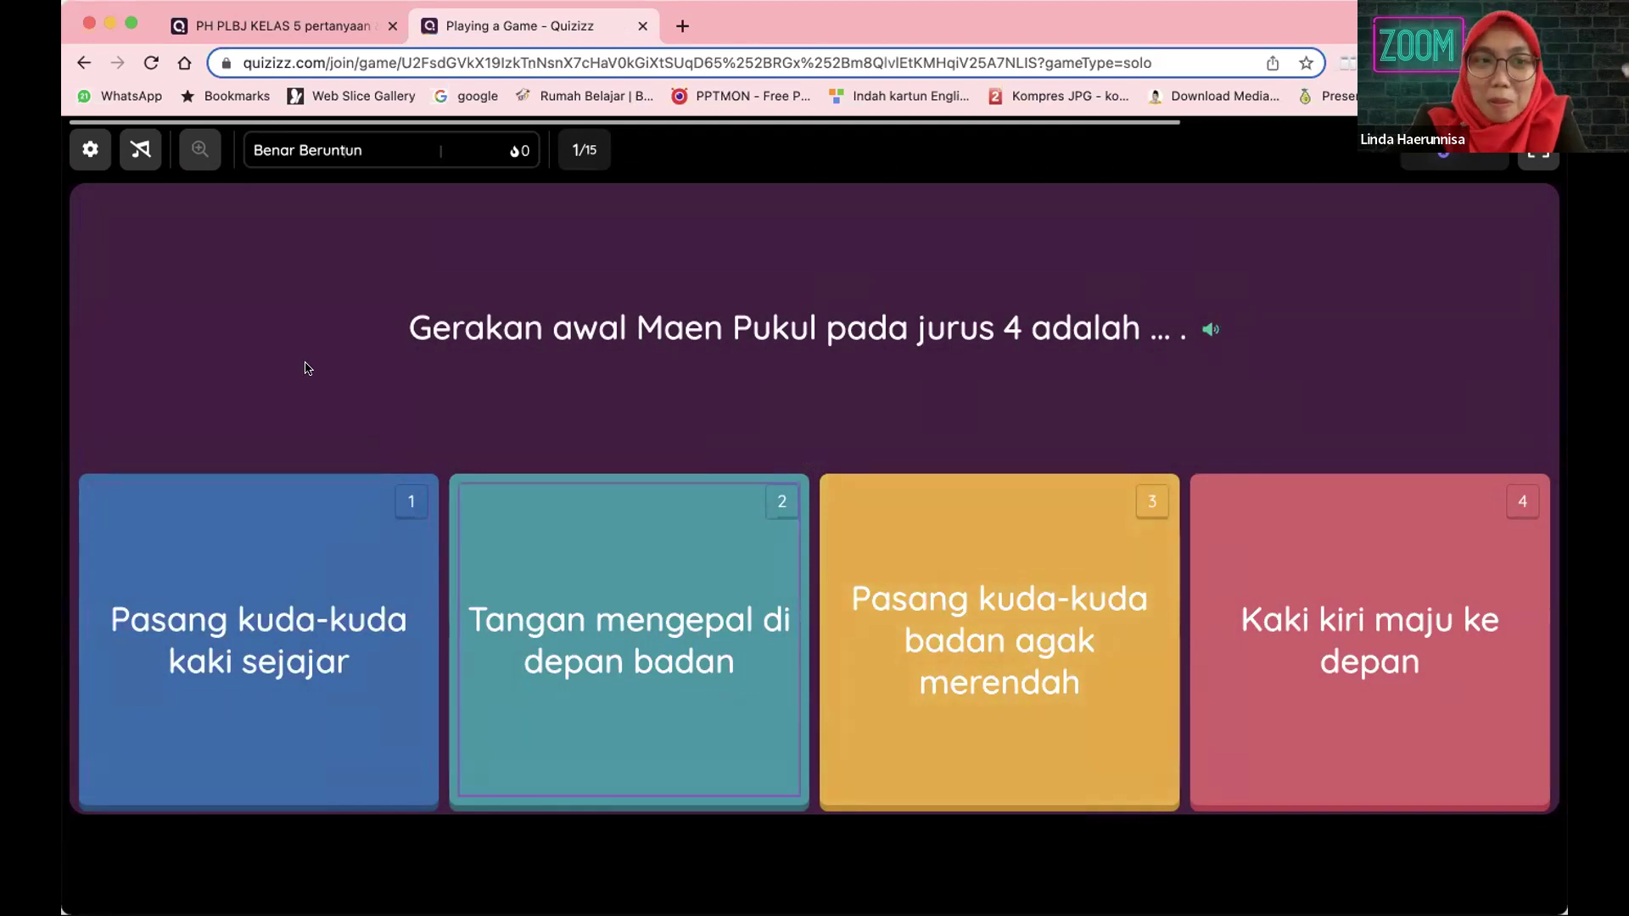
- Review the running game's settings for audio, theme and language, save and exit the trial, and close its browser tab
left_click(89, 161)
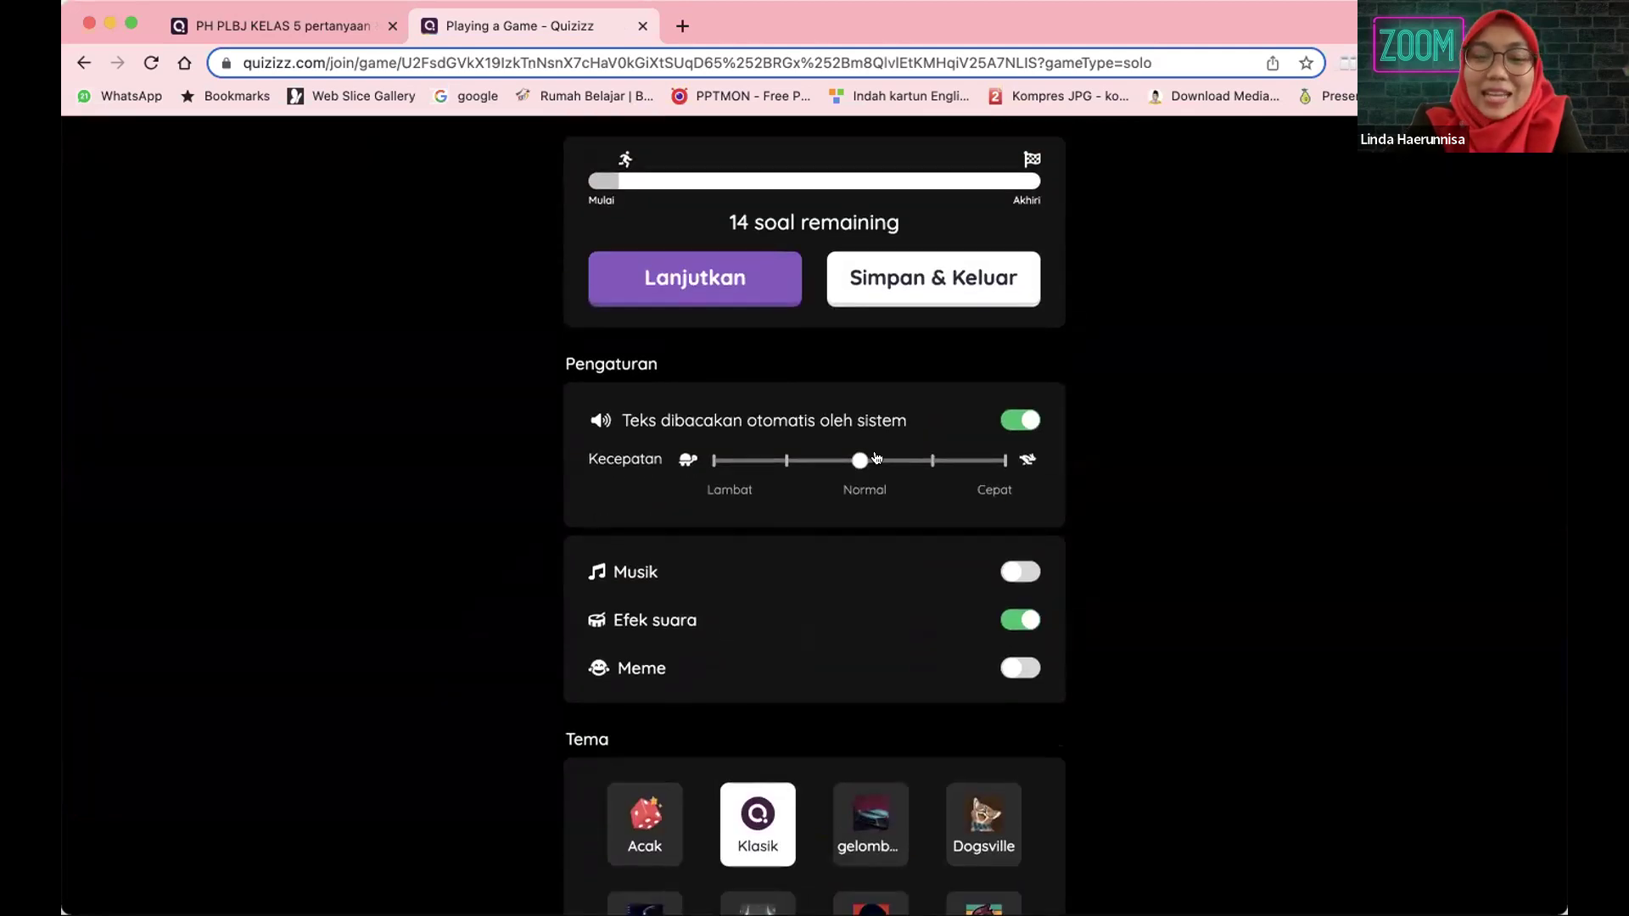
scroll(1086, 601, "down", 4)
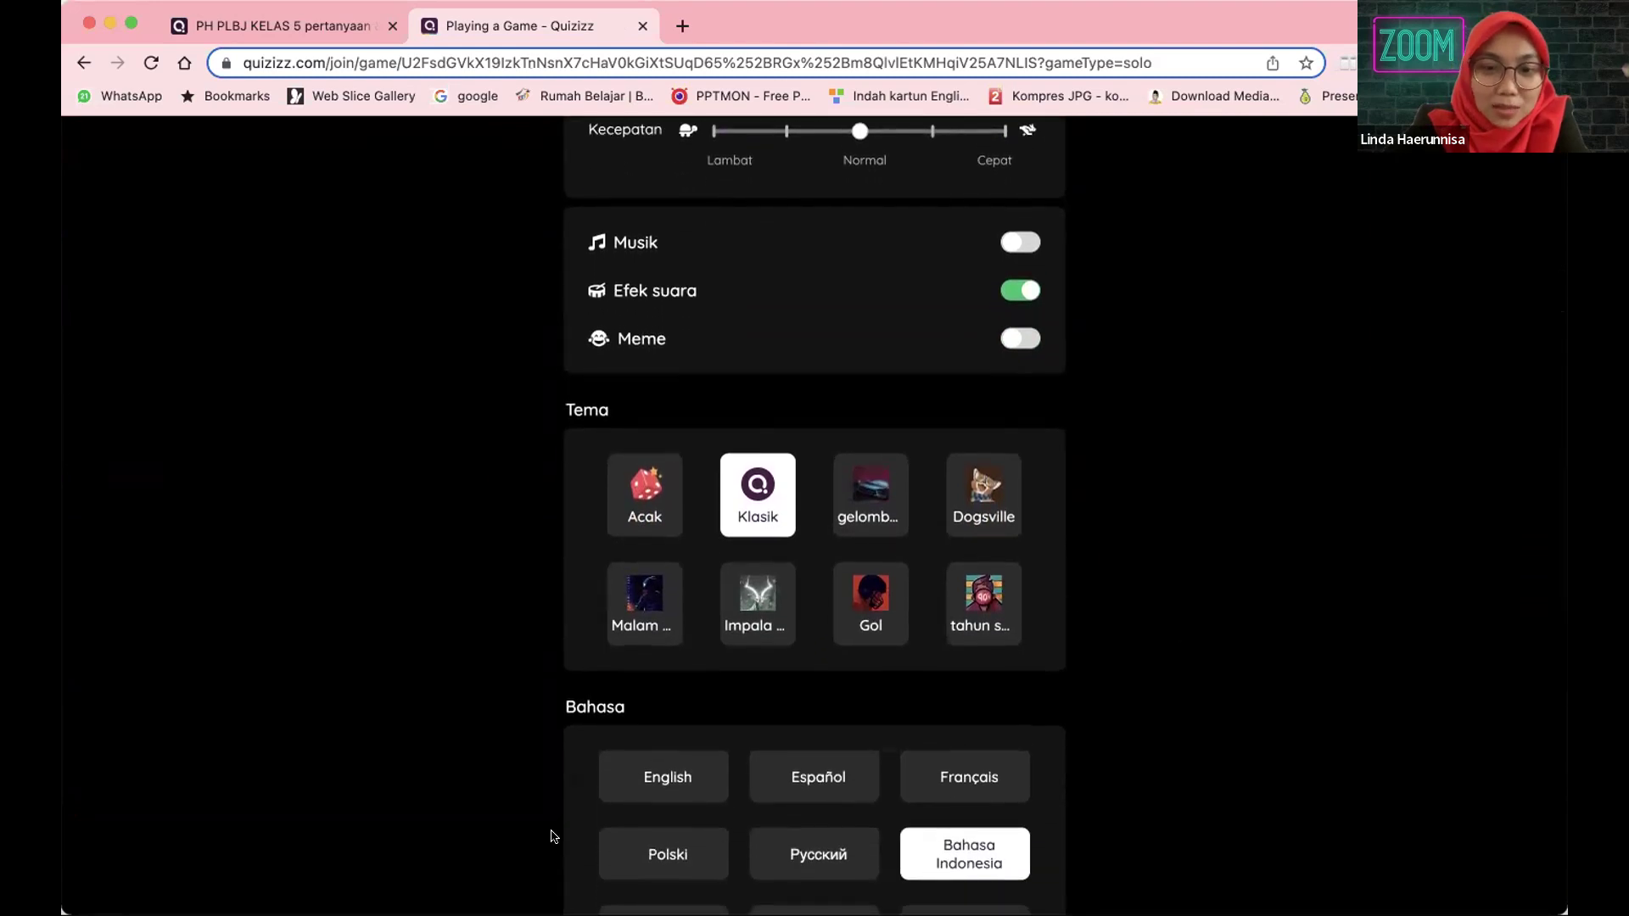
scroll(960, 844, "down", 5)
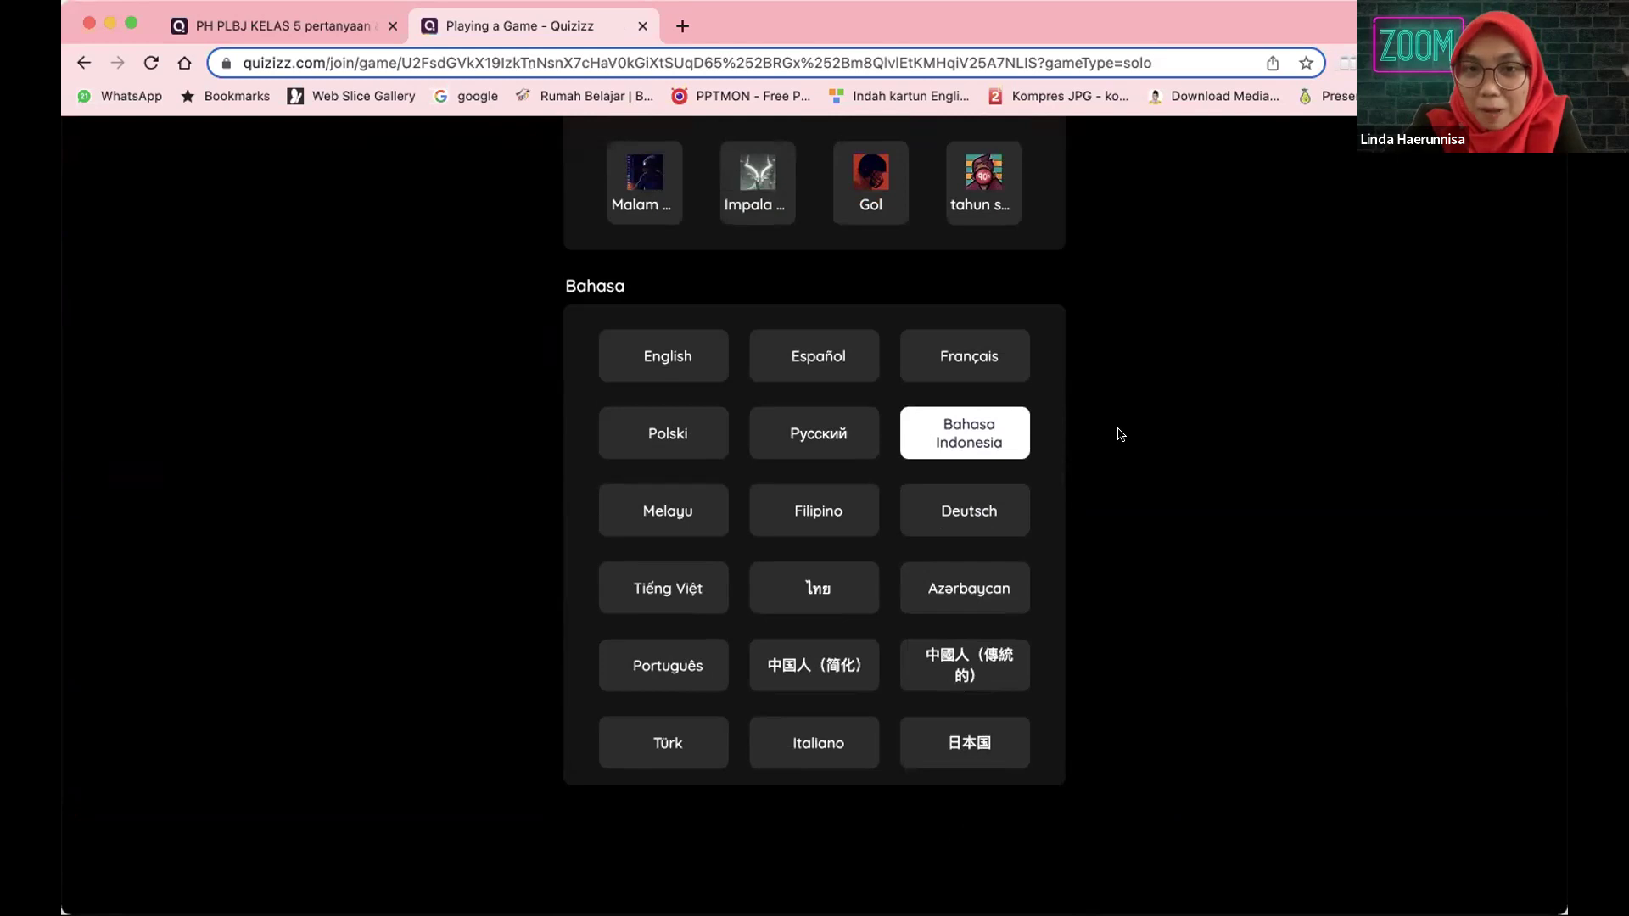
scroll(1119, 433, "up", 8)
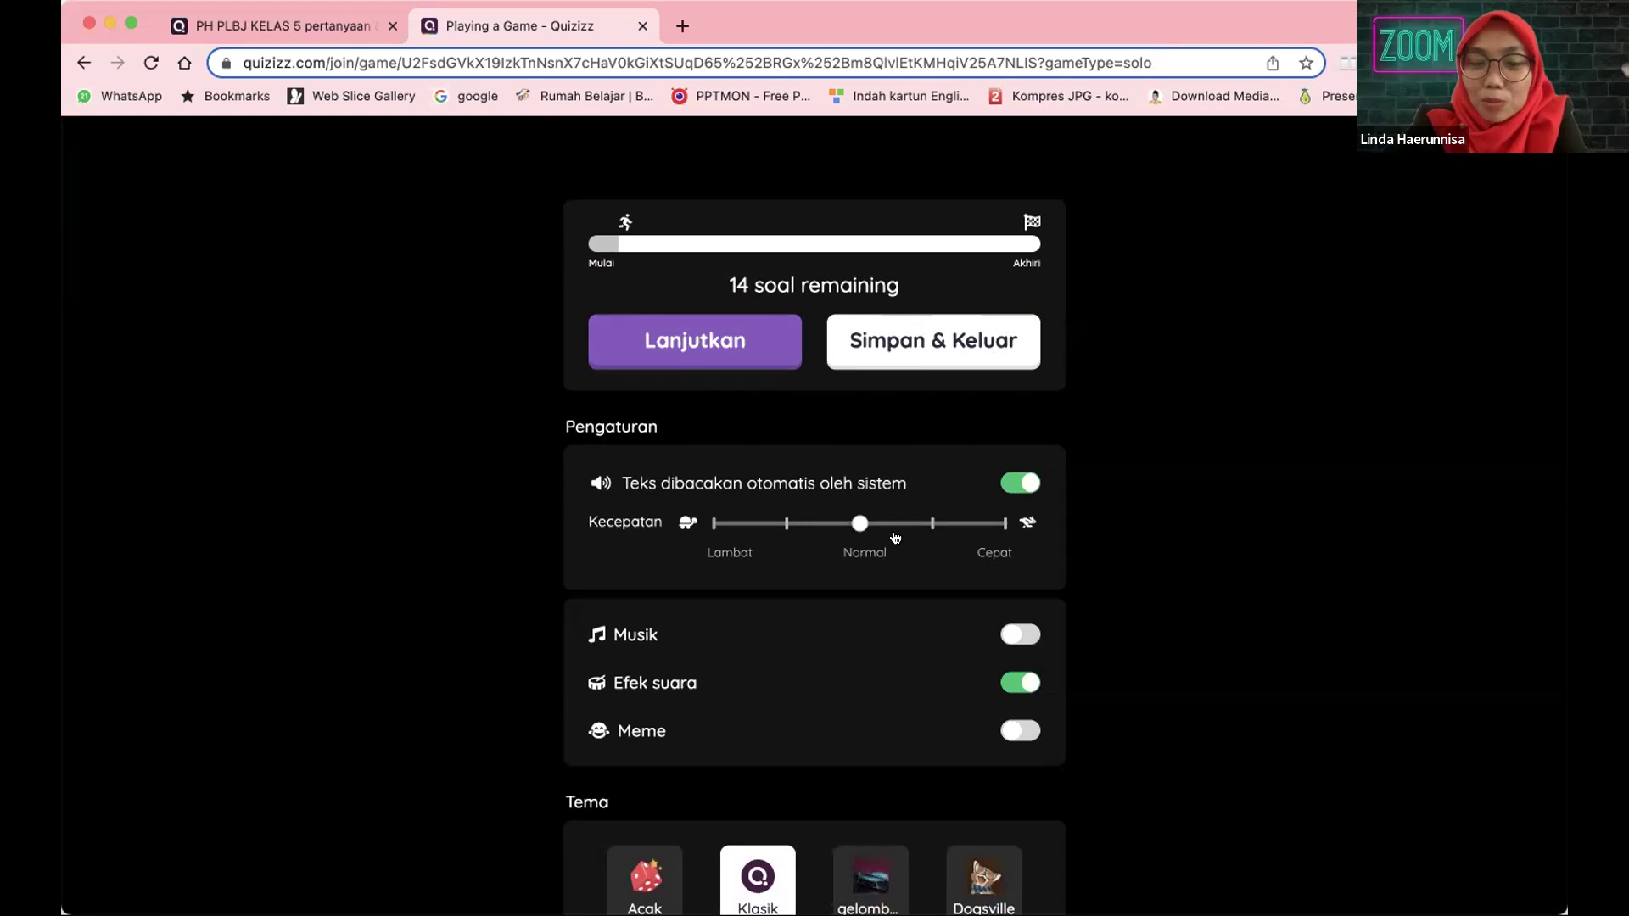
left_click(885, 343)
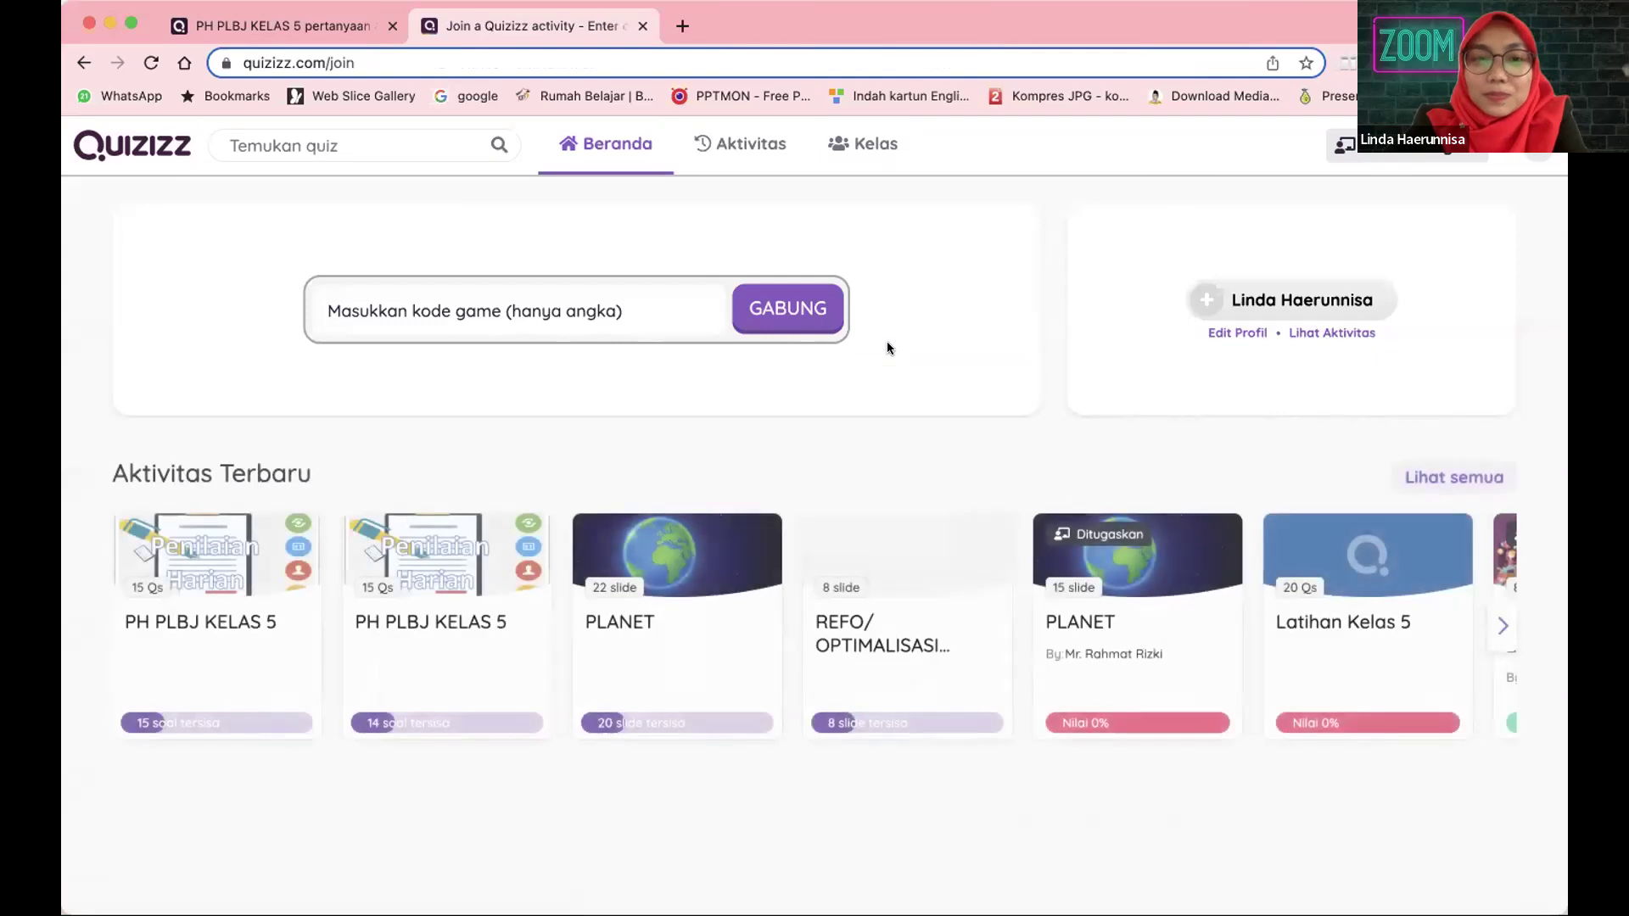
left_click(643, 25)
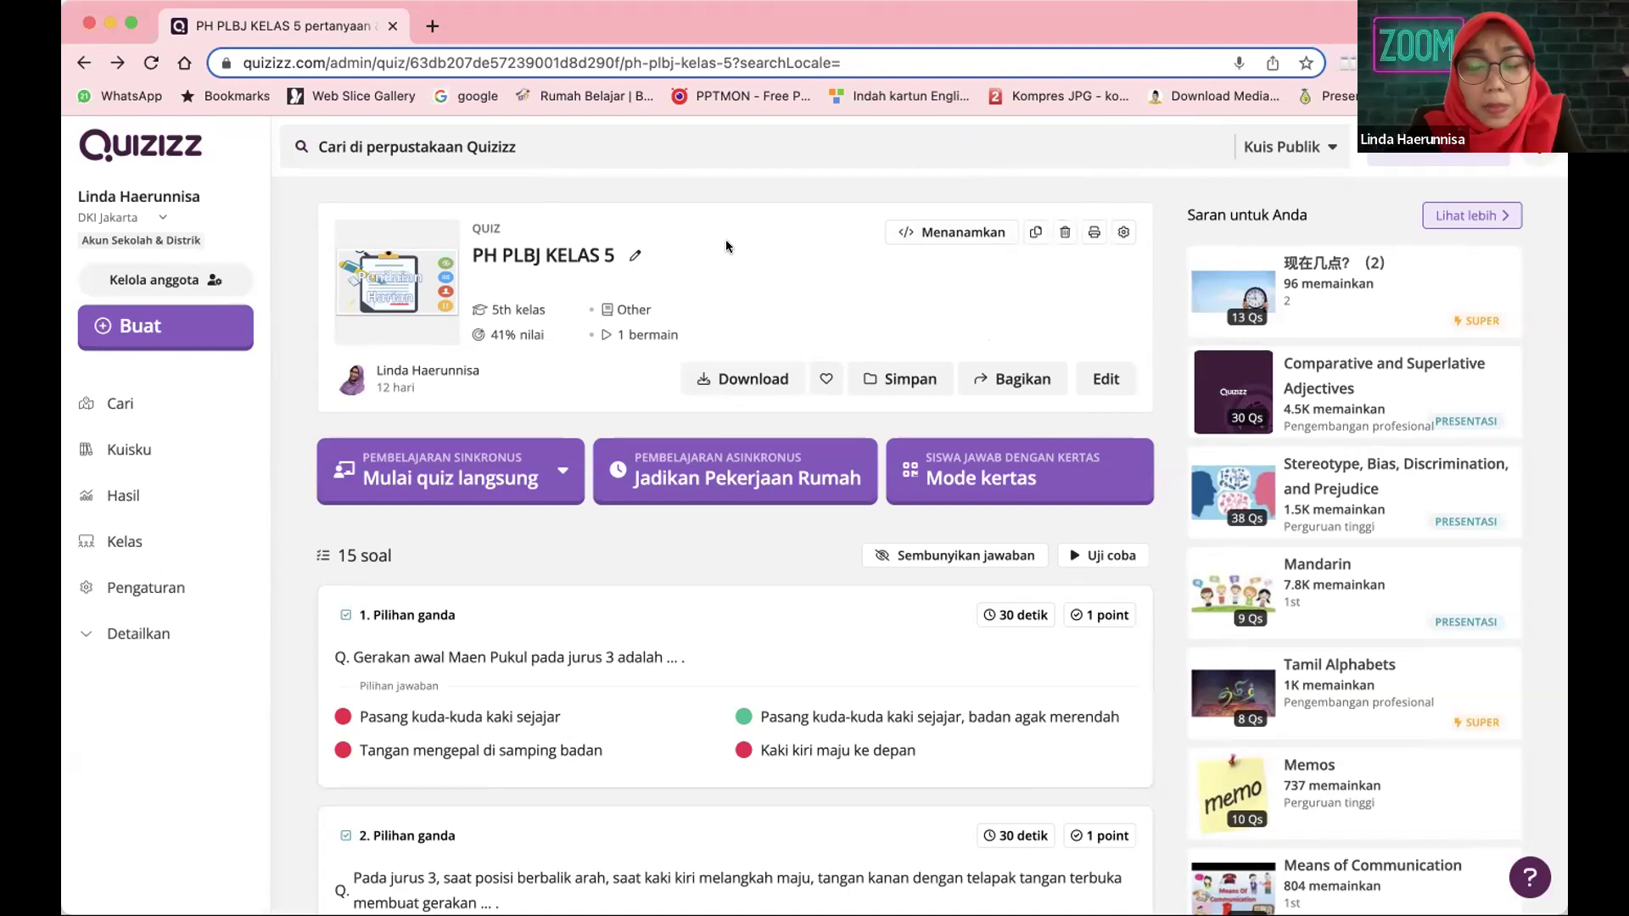
- Log out of the current Quizizz account and log back in with another Google account
left_click(100, 618)
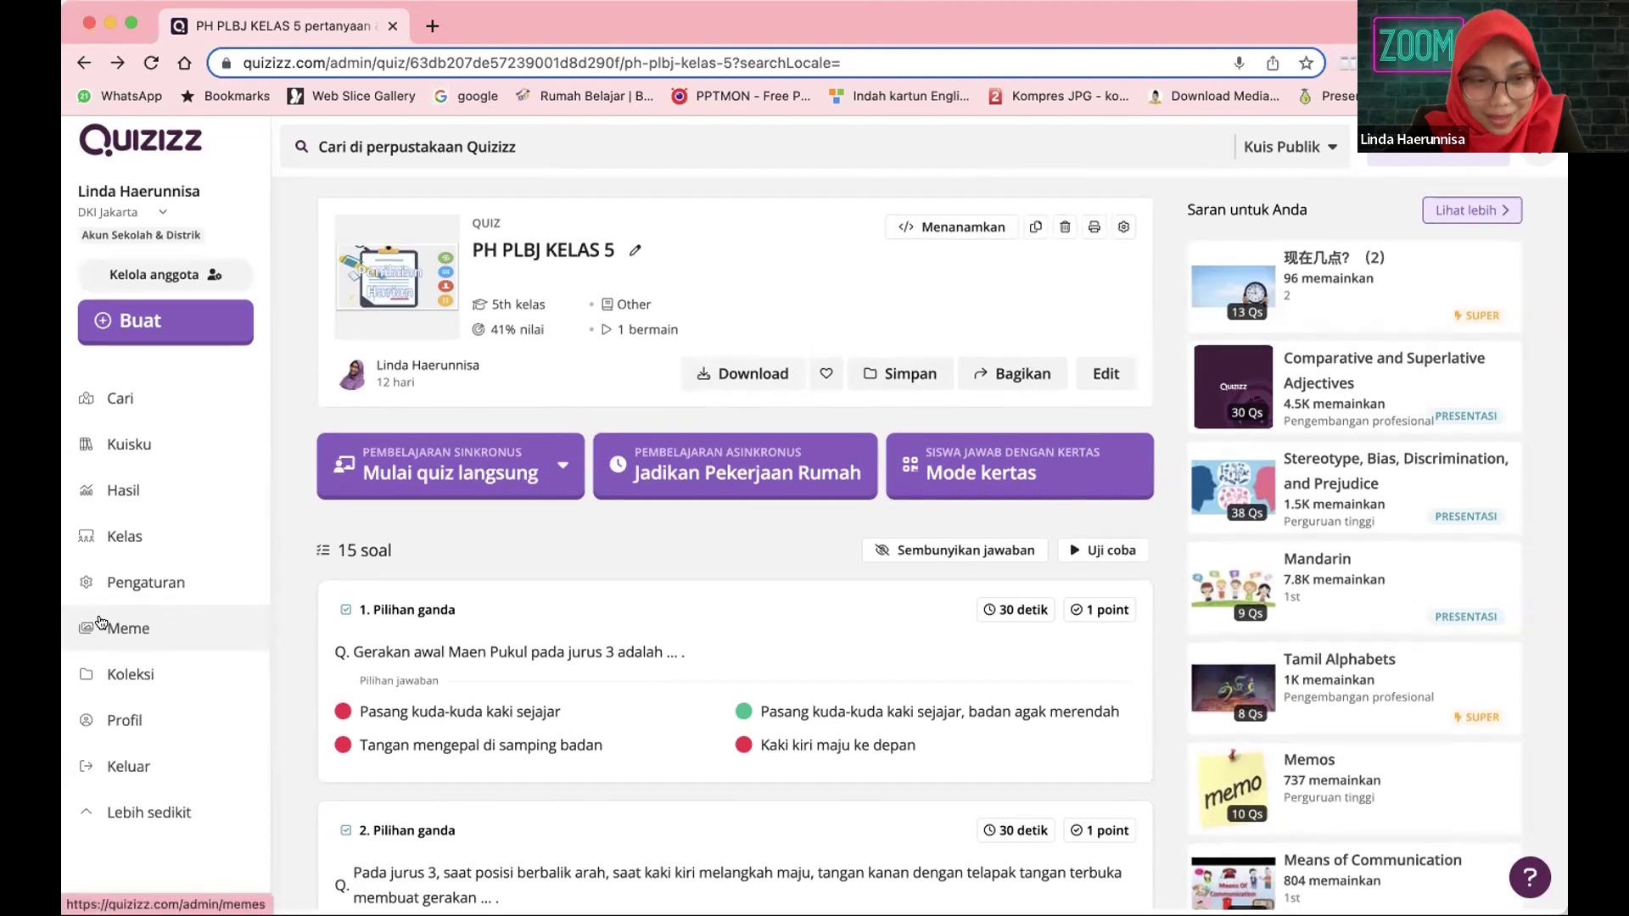
left_click(125, 770)
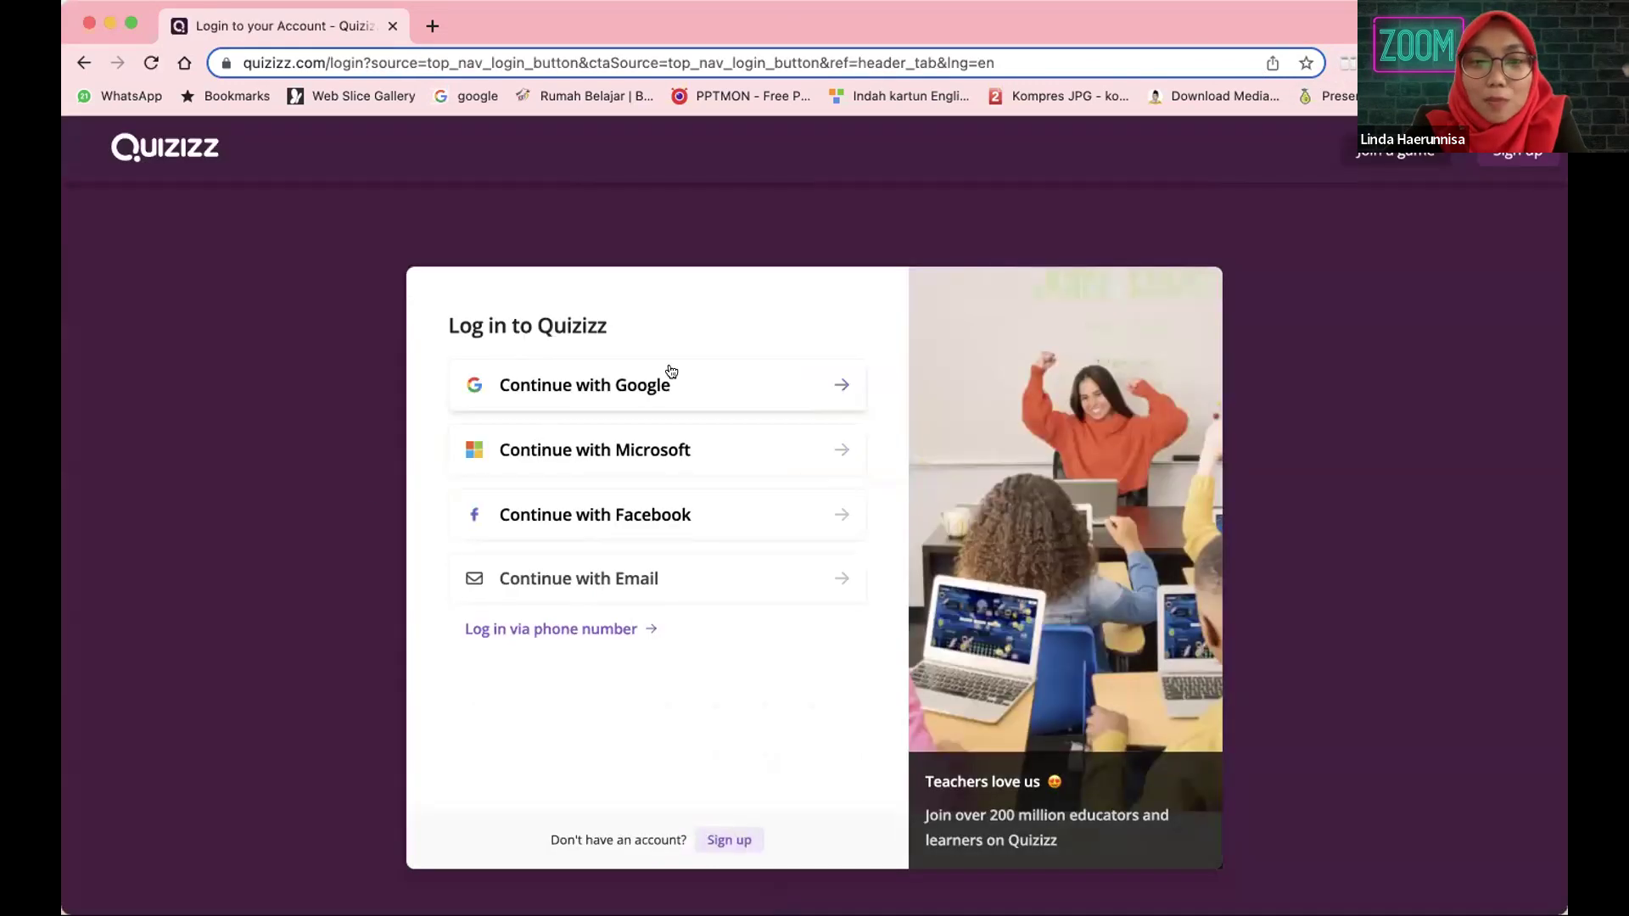
left_click(670, 374)
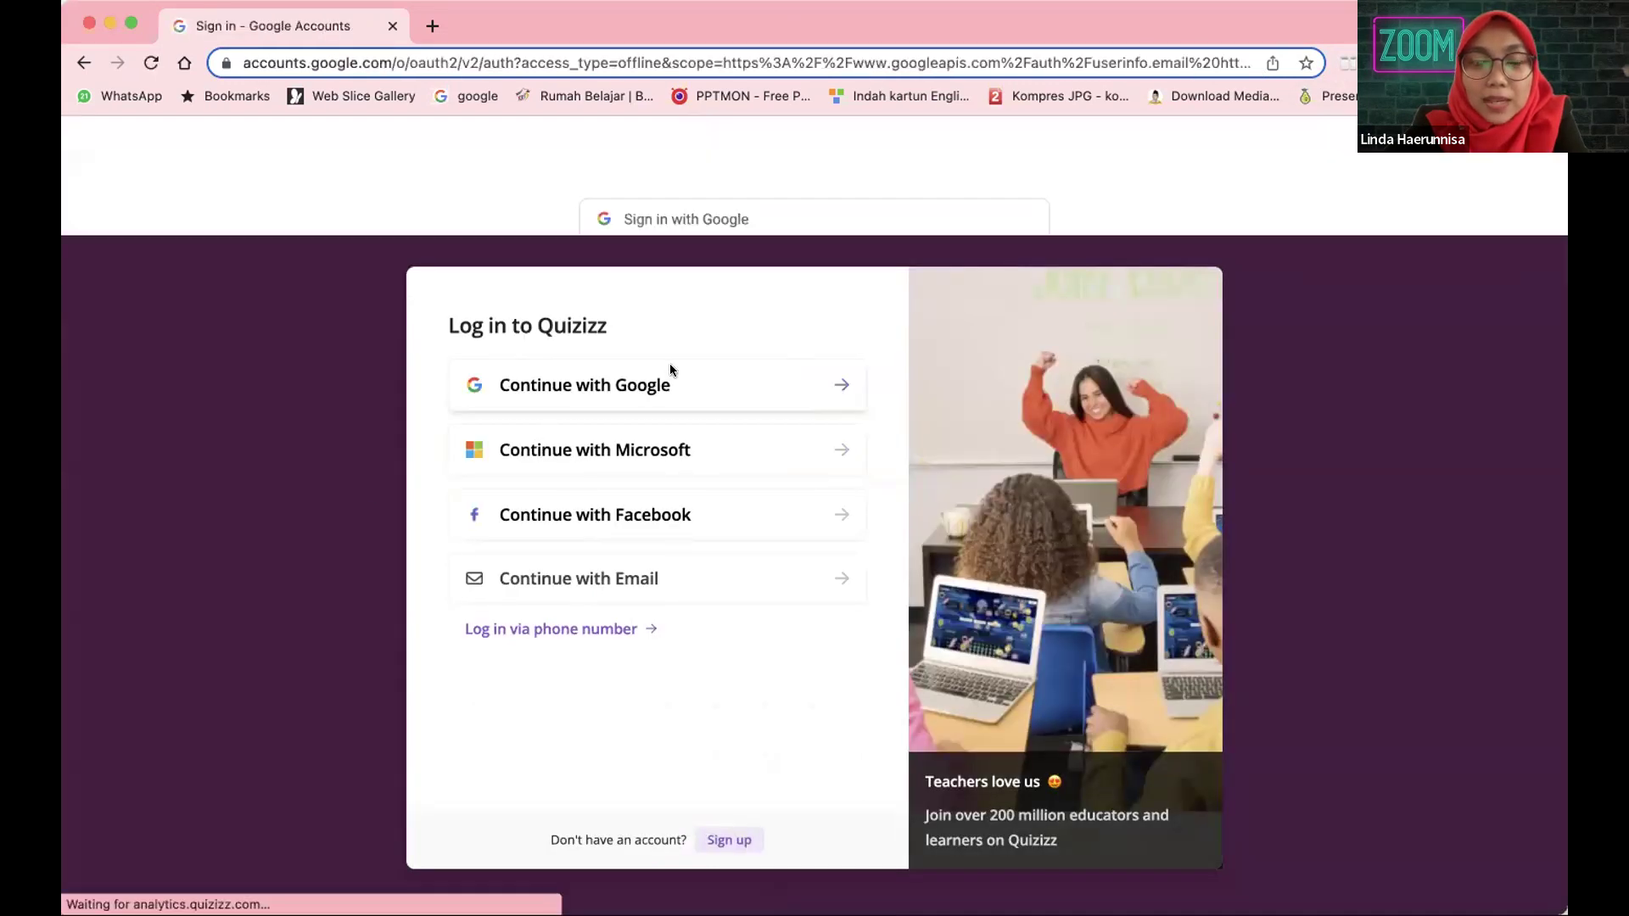
left_click(759, 449)
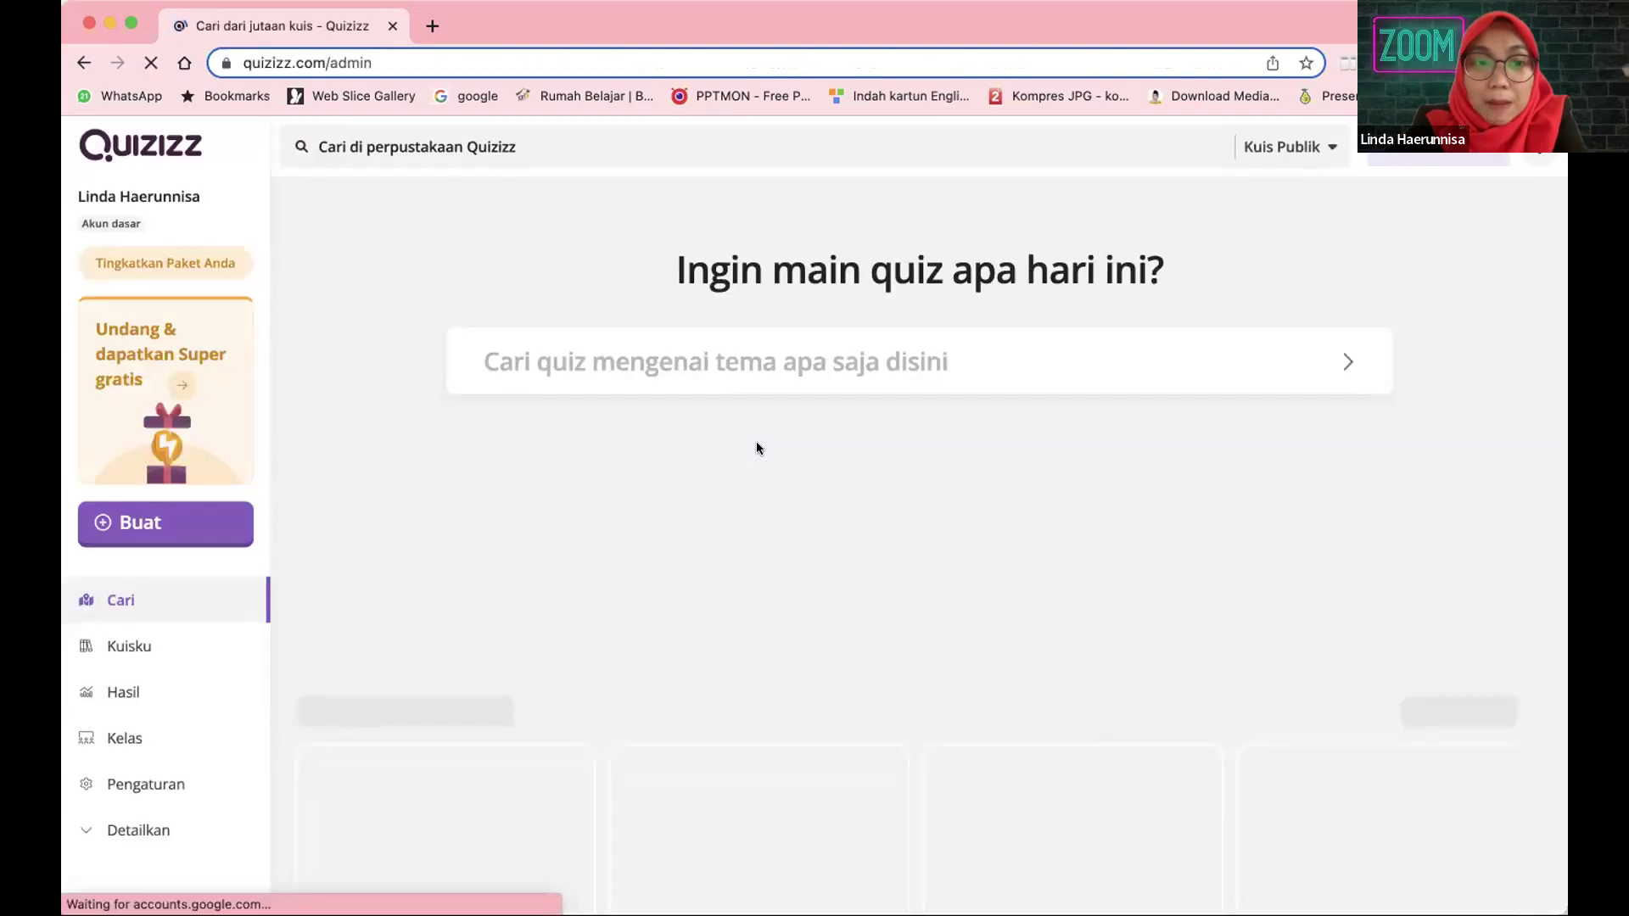
- Open the PENILAIAN TENGAH SEMESTER GANJIL IPA KELAS 5 quiz from the personal quiz library (Kuisku) for editing
left_click(141, 656)
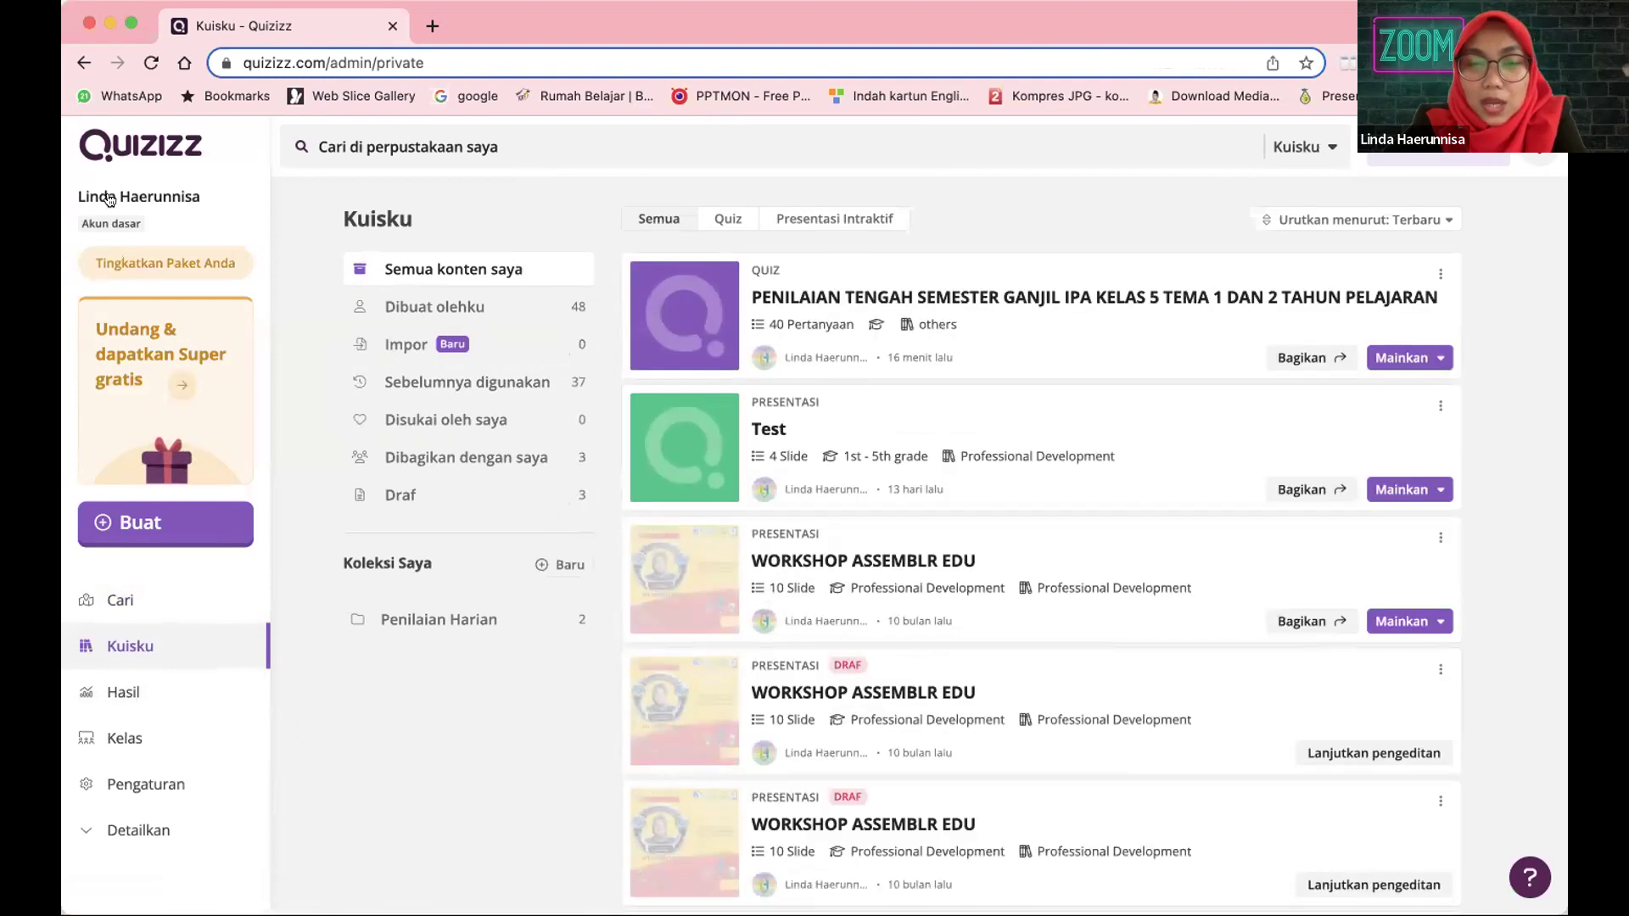
left_click(1031, 278)
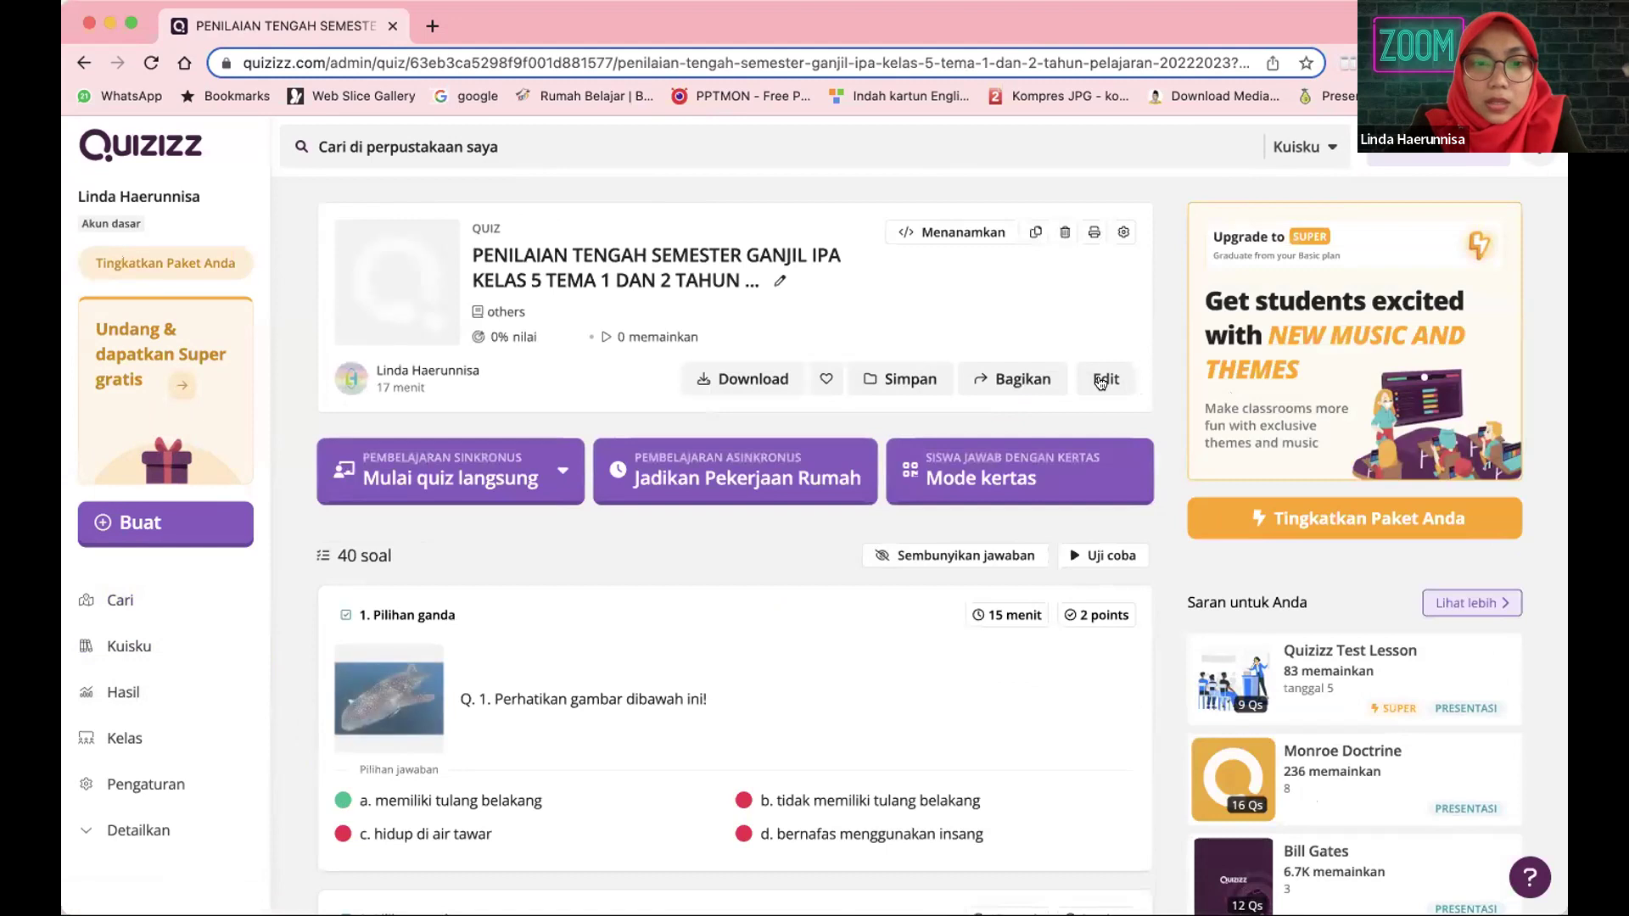
left_click(1102, 378)
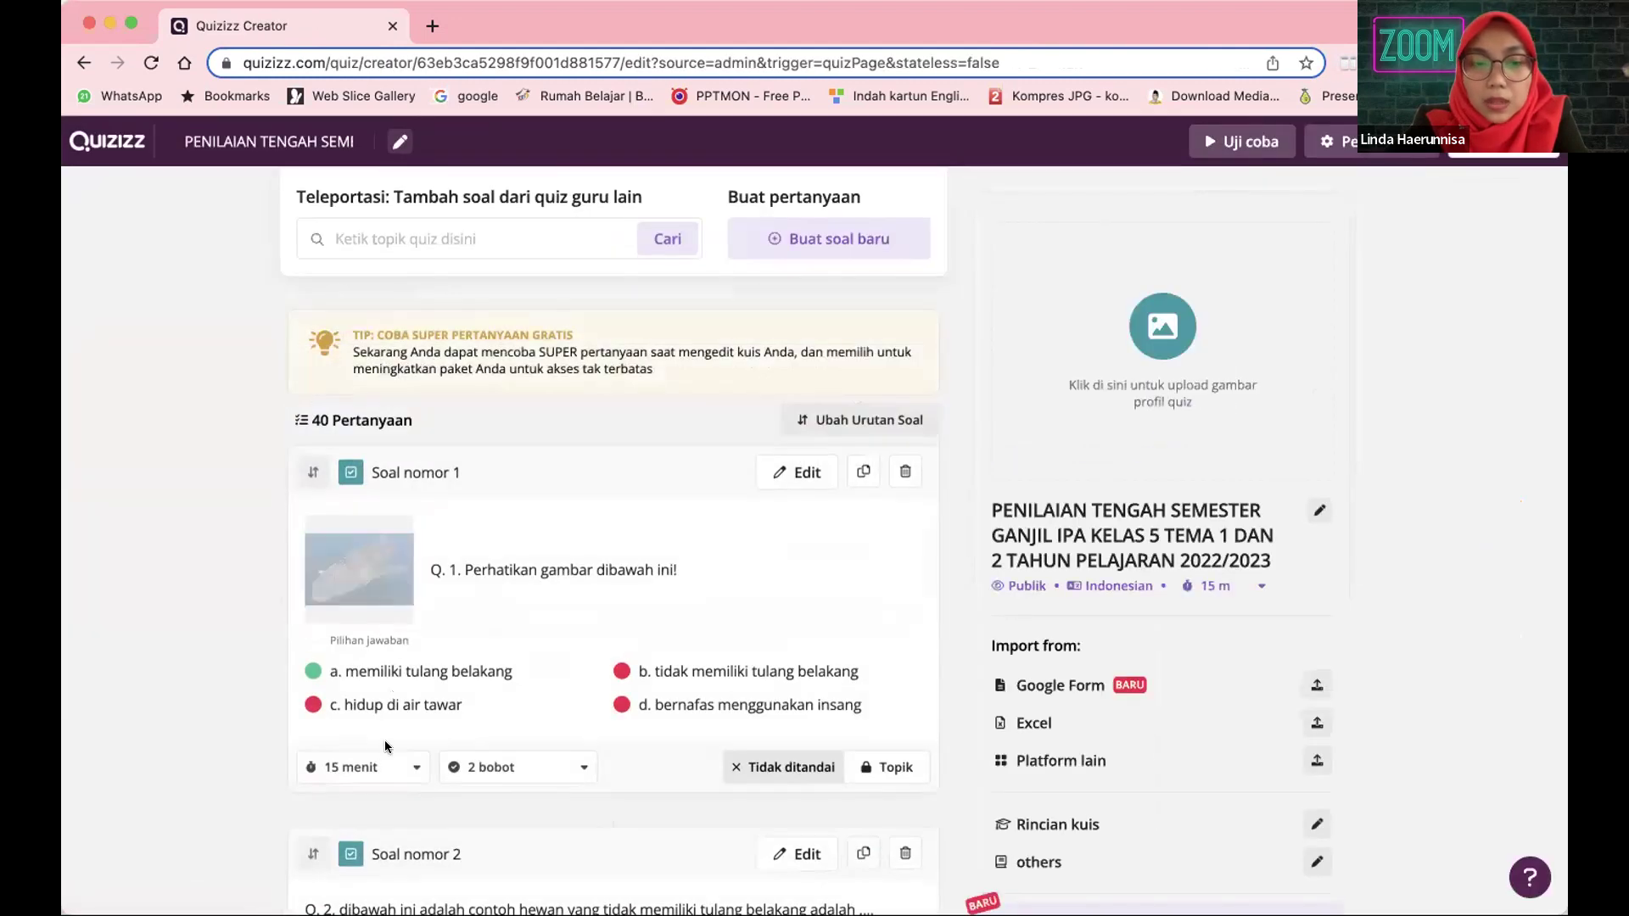
- Look over the first questions of the quiz and go back to its overview page
scroll(370, 776, "down", 2)
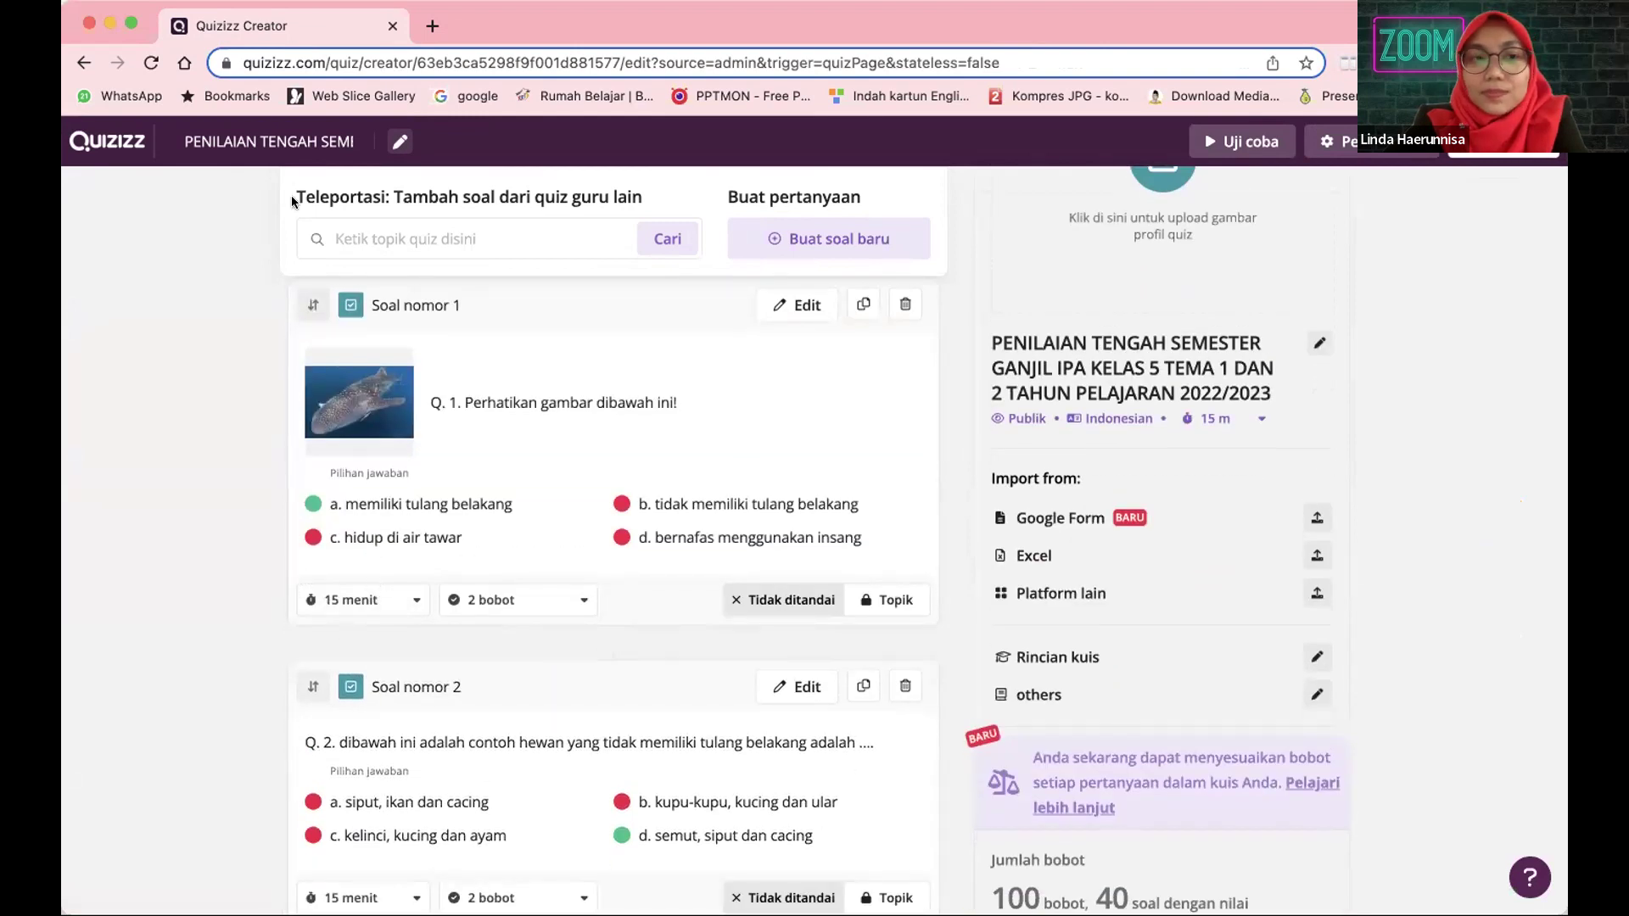
left_click(83, 62)
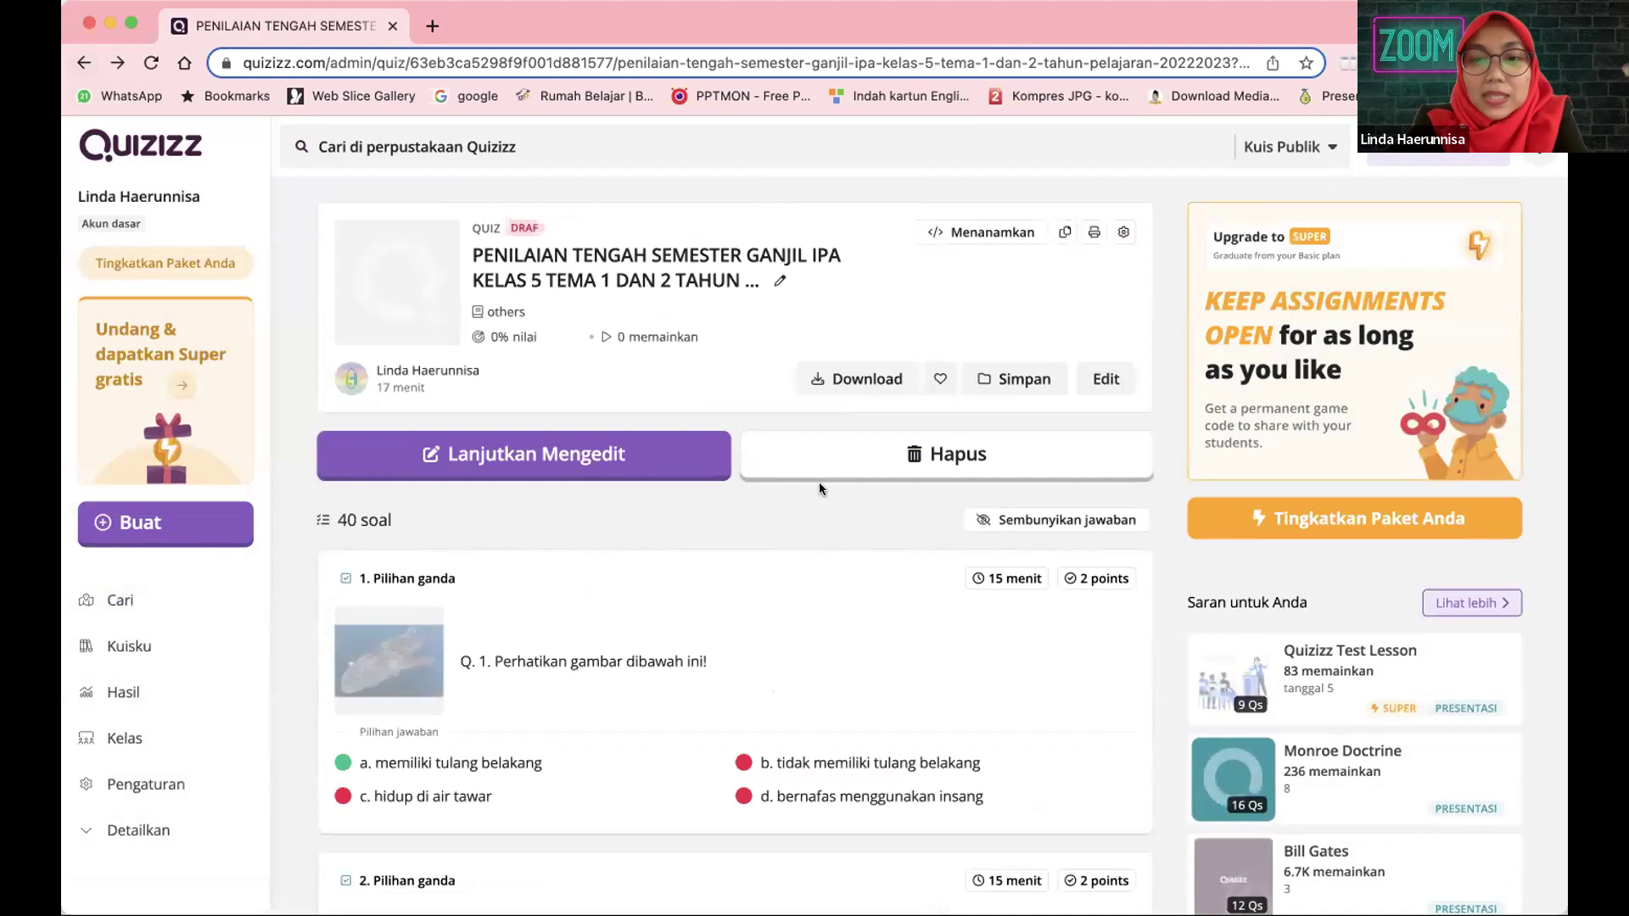
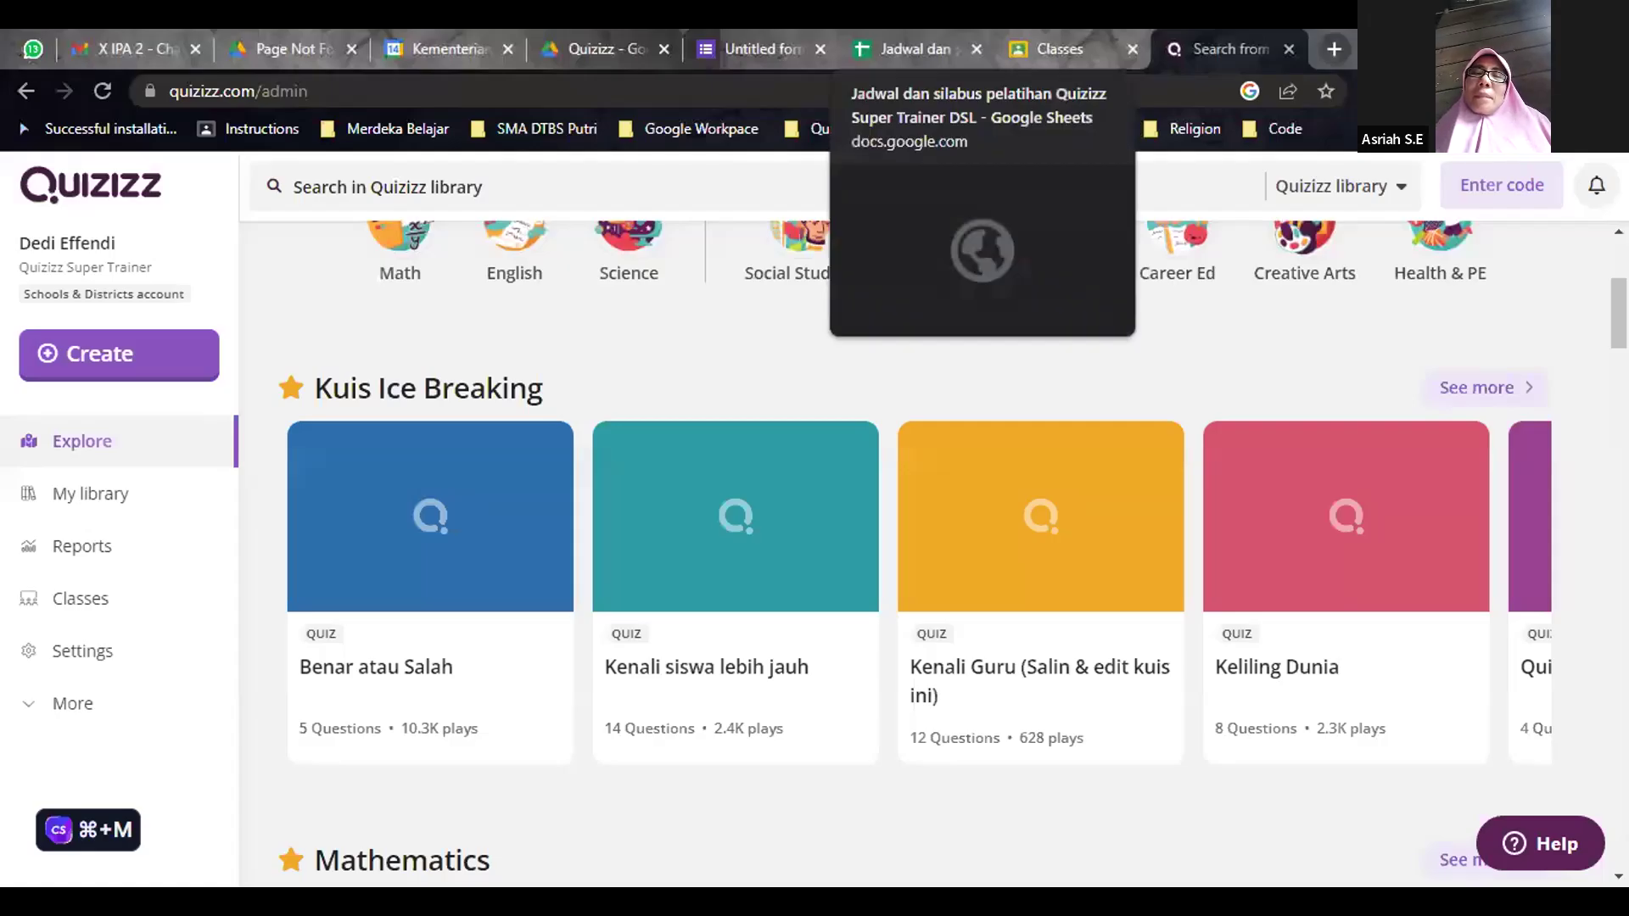
- Switch to the Jadwal dan silabus pelatihan spreadsheet and review the quiz-creation topics from Impor Google Form to Mengatur waktu soal
left_click(867, 29)
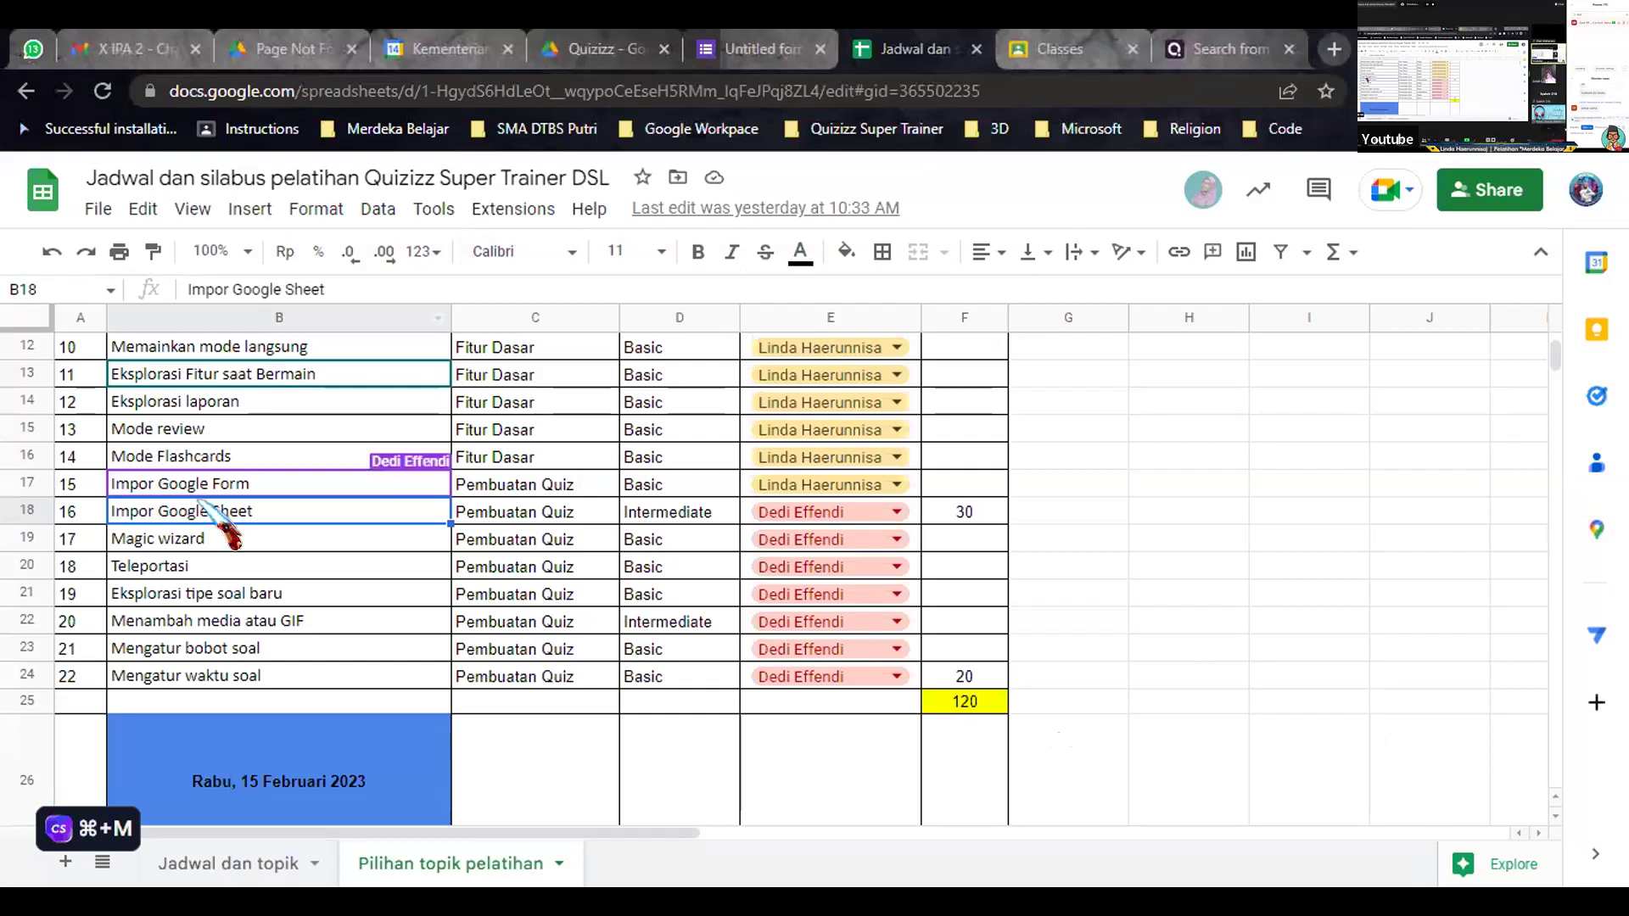
left_click(184, 545)
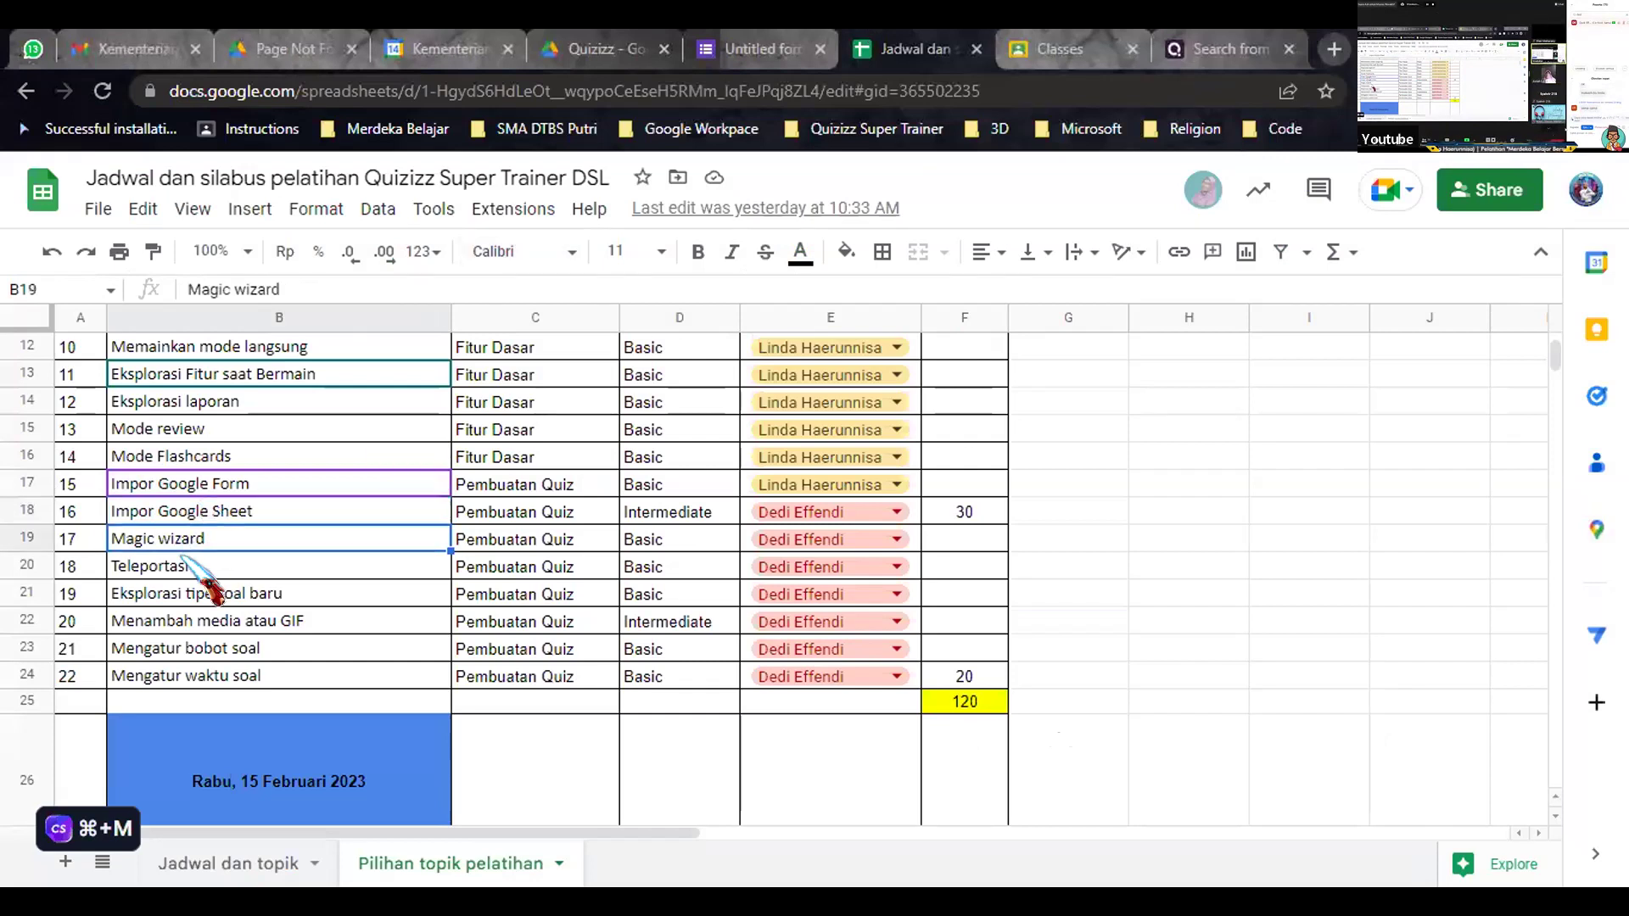
key("Down")
key("Down")
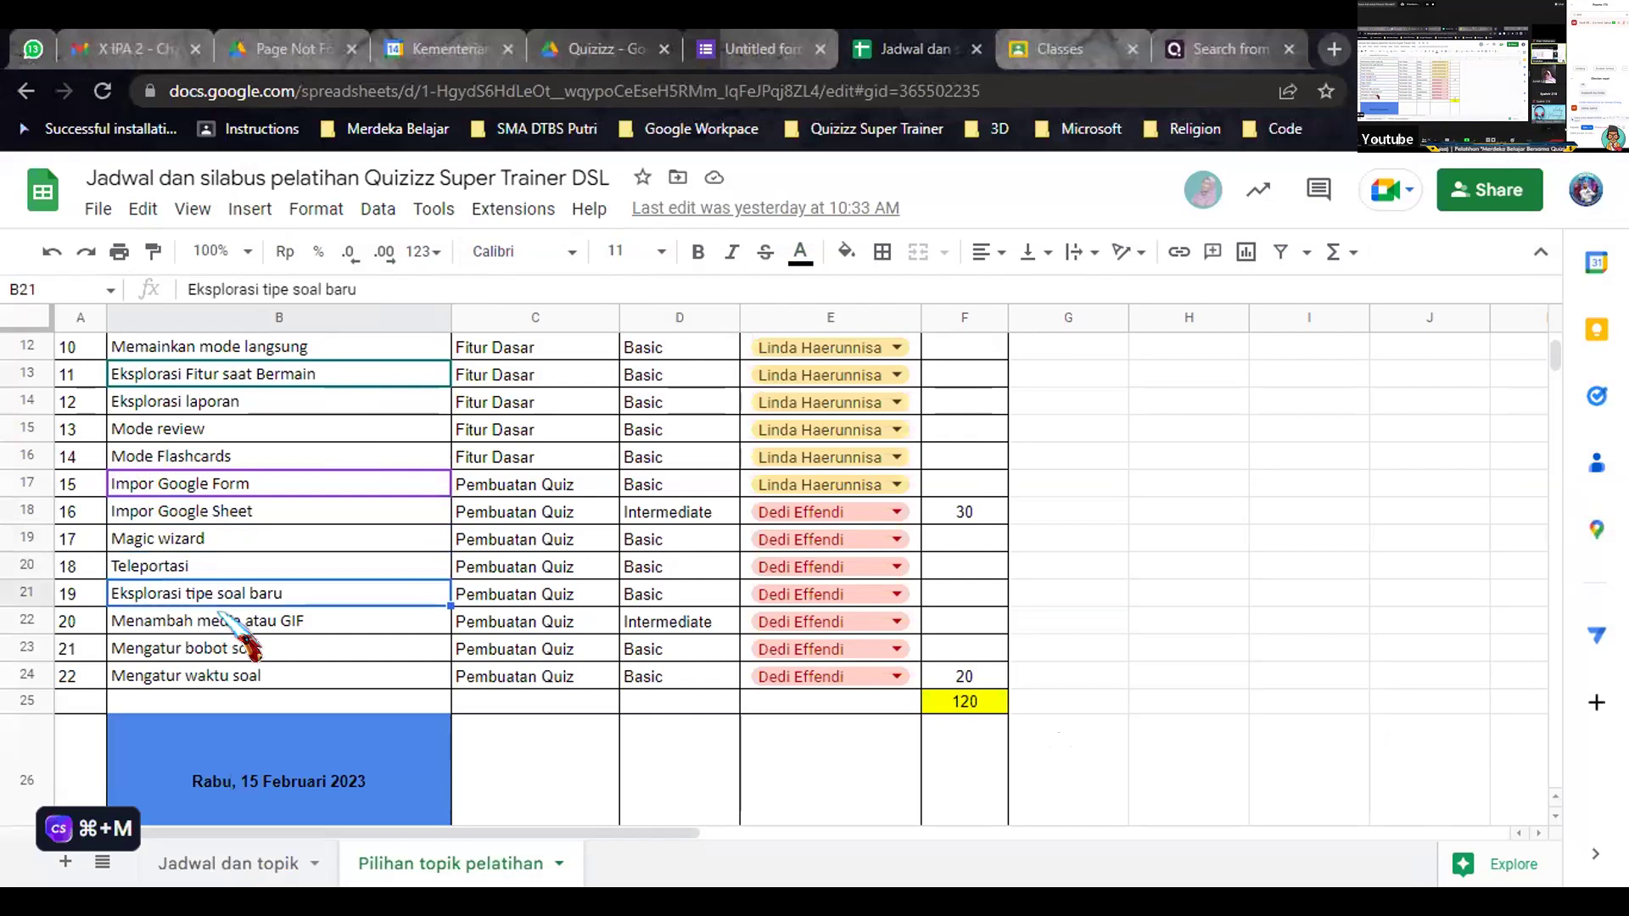
key("Down")
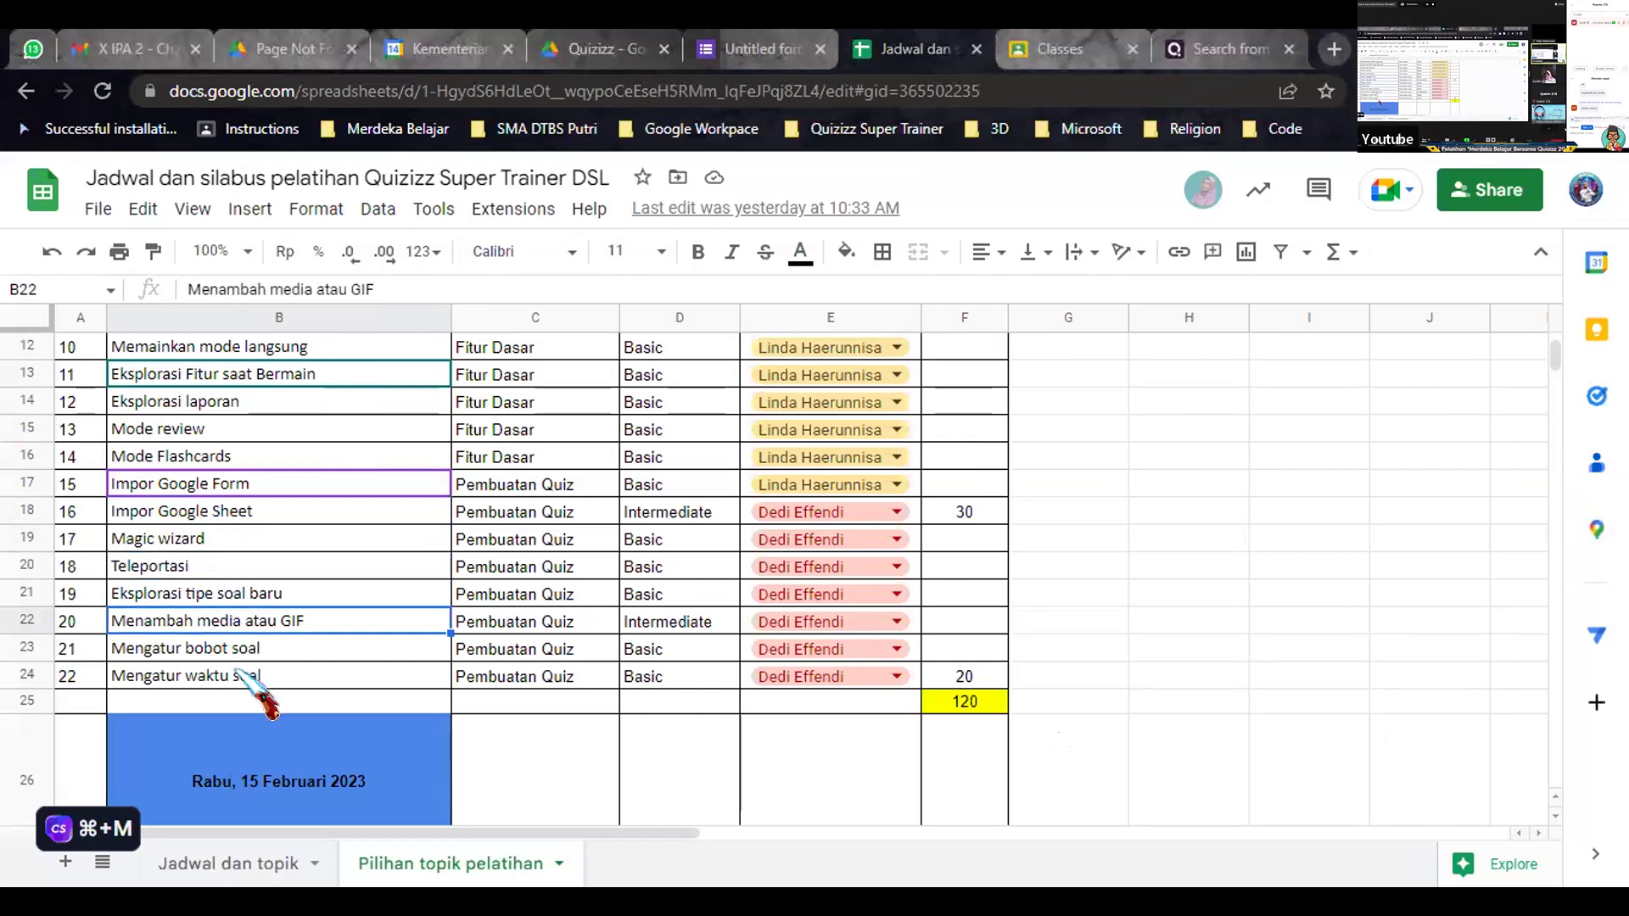
key("Down")
key("Down")
left_click_drag(227, 488, 228, 512)
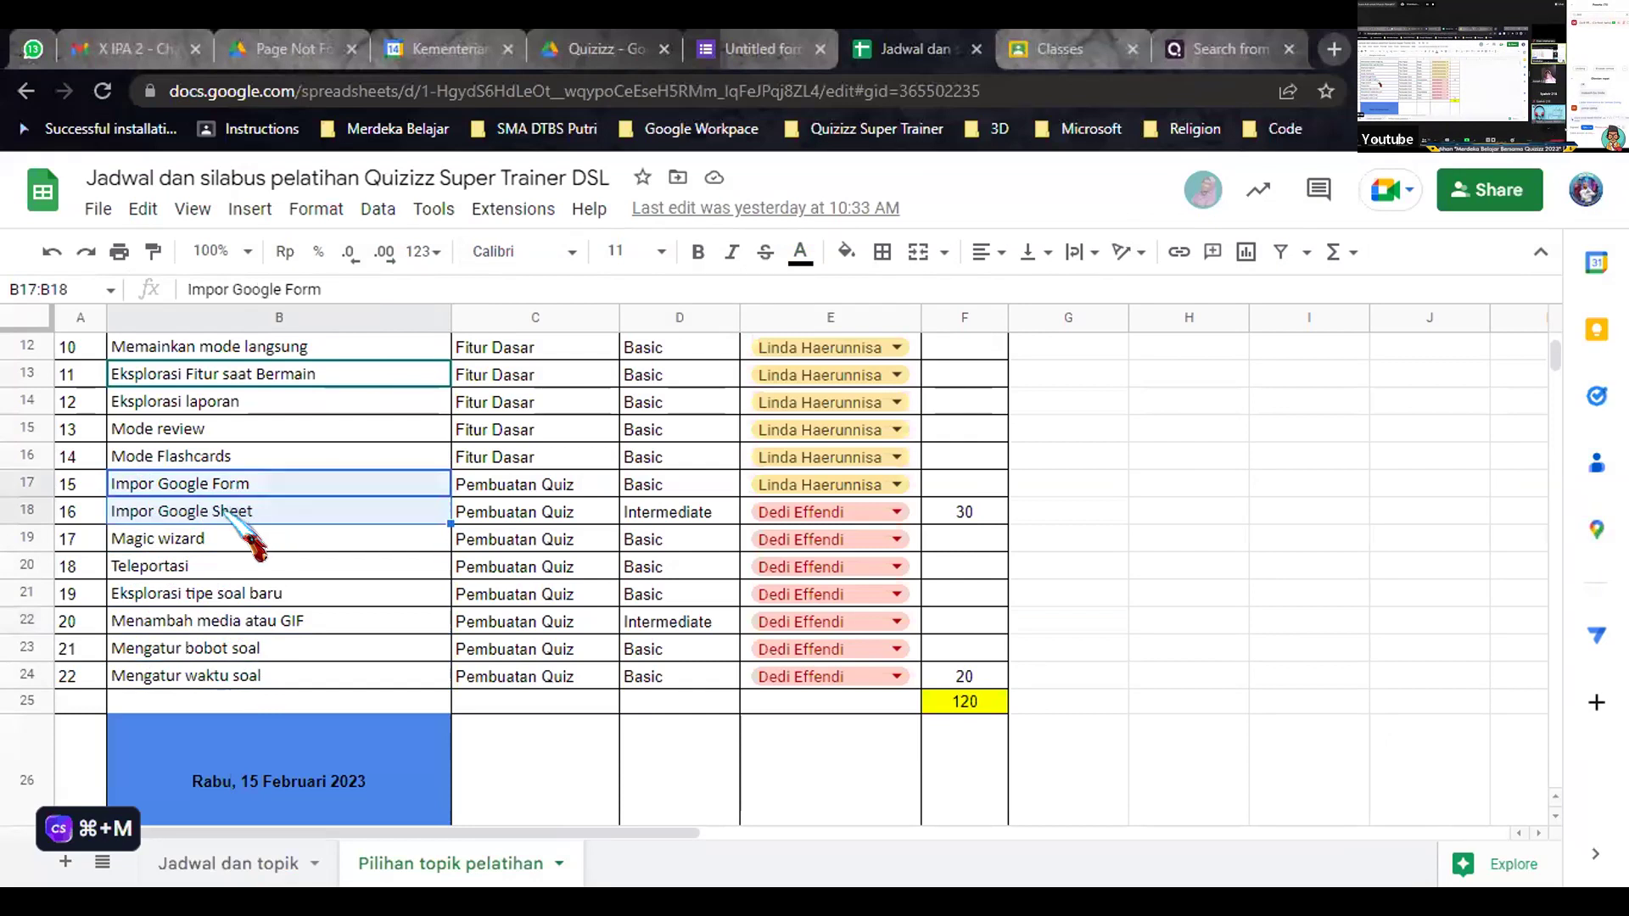
left_click(219, 519)
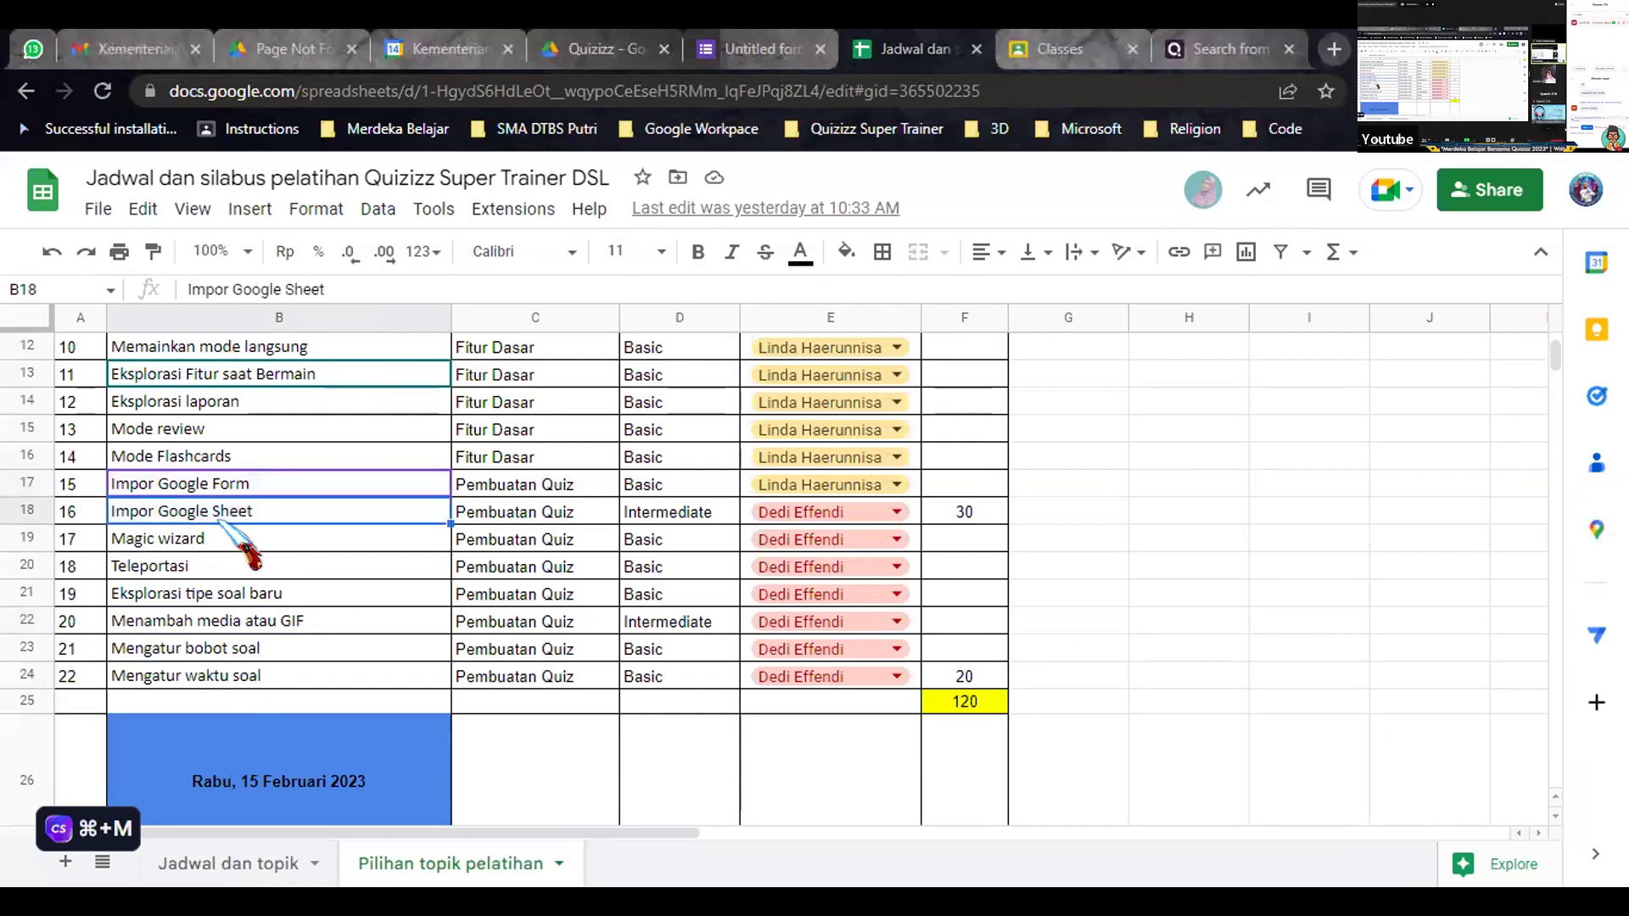
left_click(204, 538)
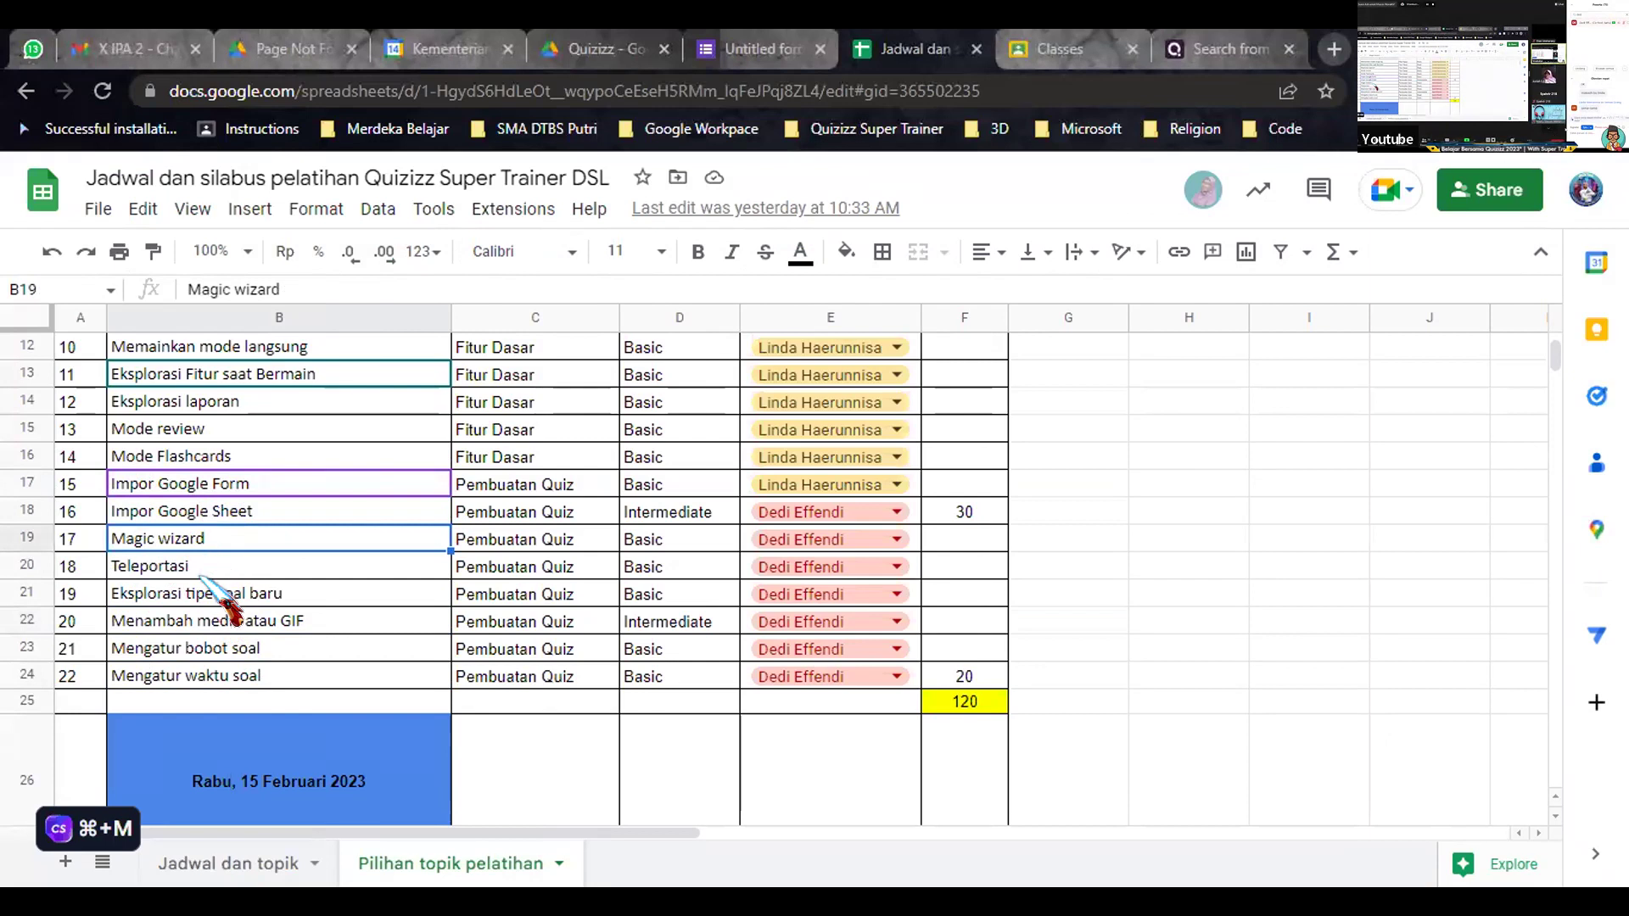
key("Down")
key("Down")
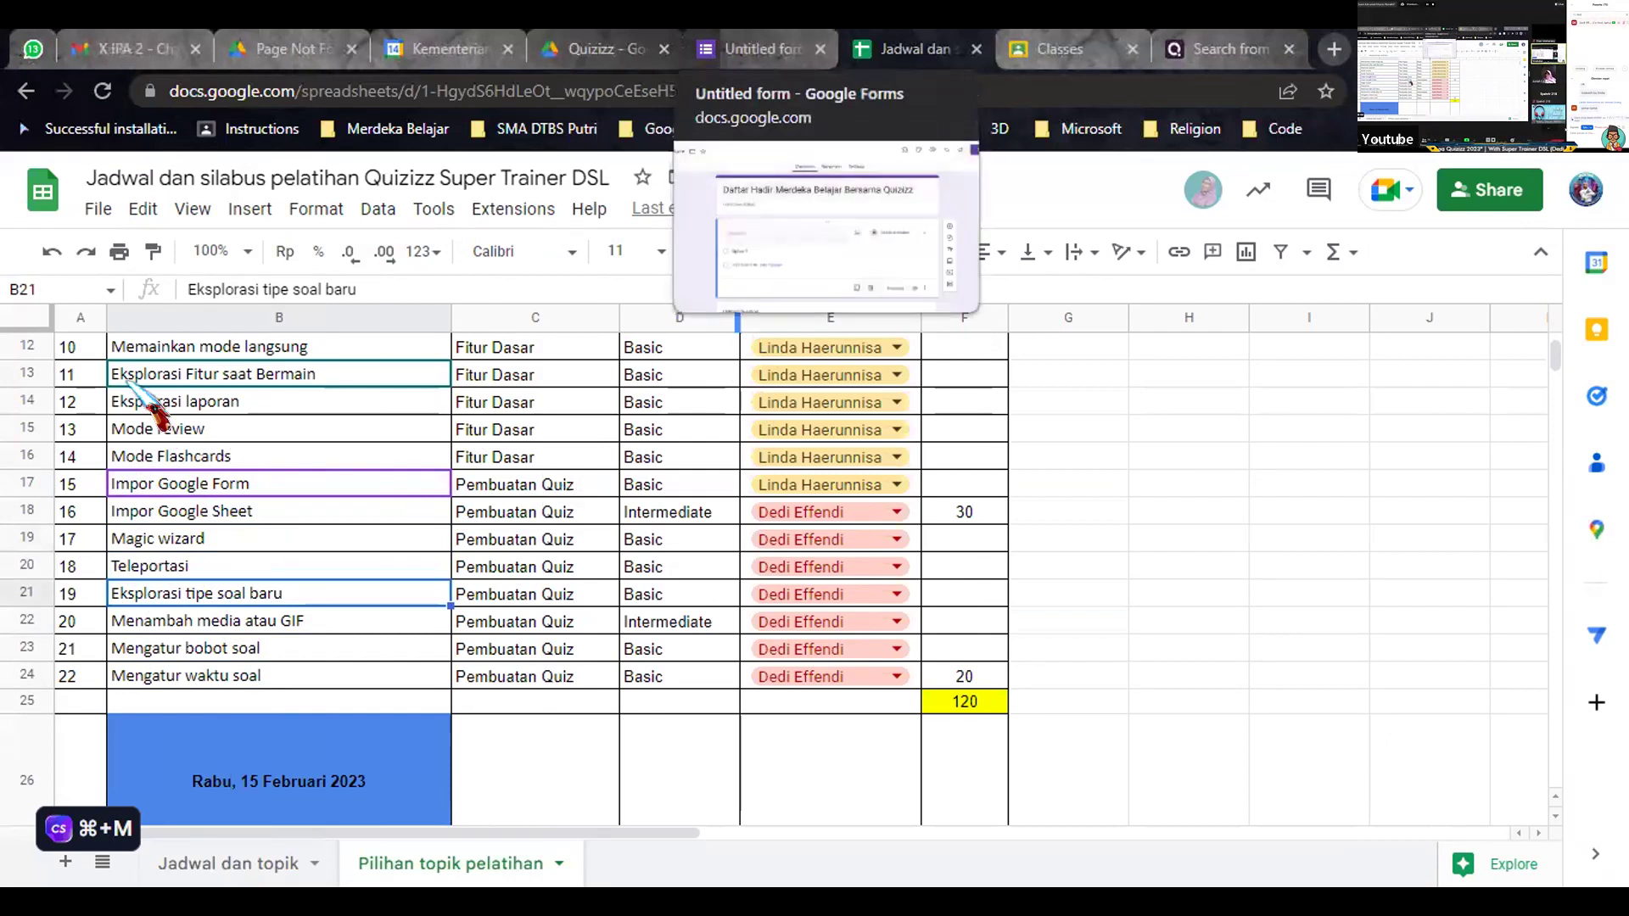
- Switch back to Quizizz and create a new, empty quiz
key("ctrl+9")
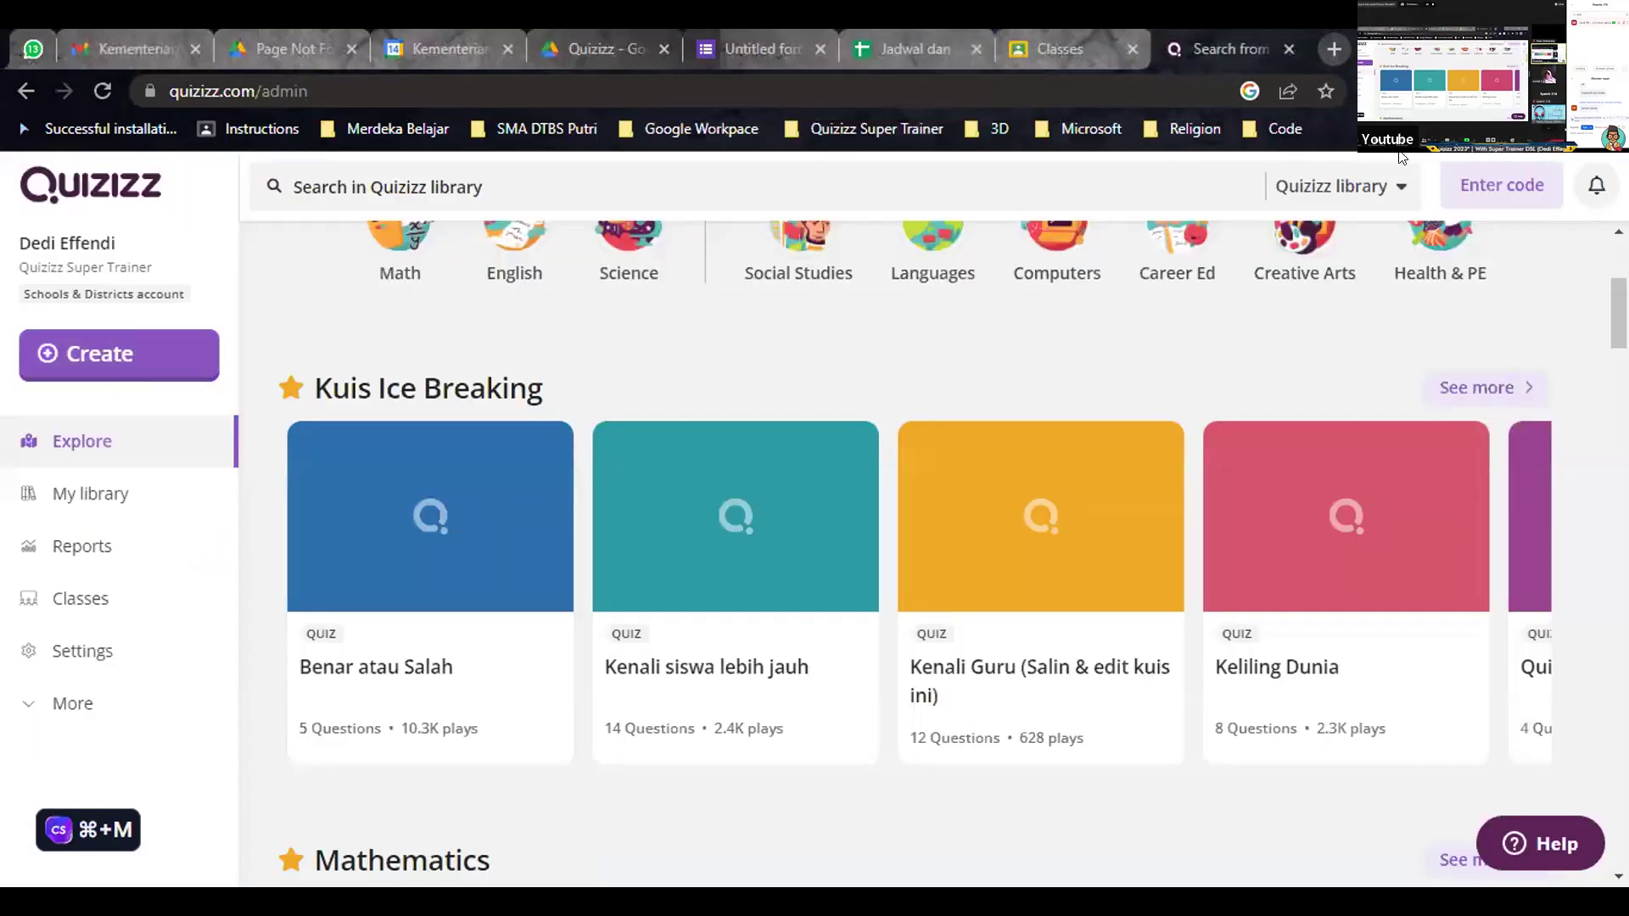
left_click(87, 351)
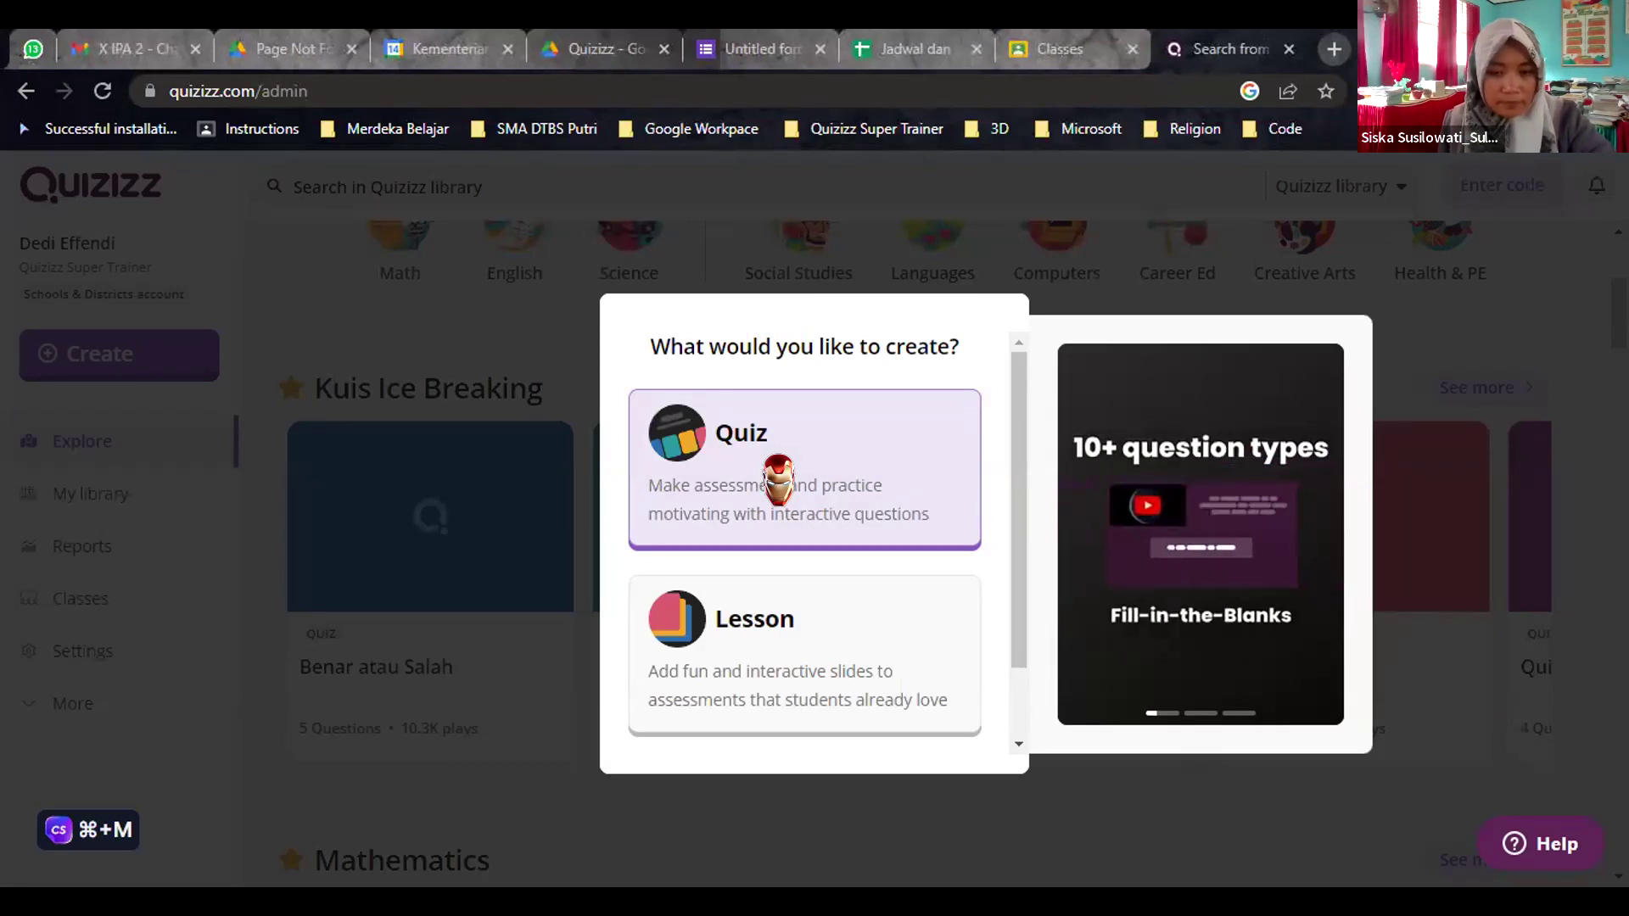
left_click(778, 480)
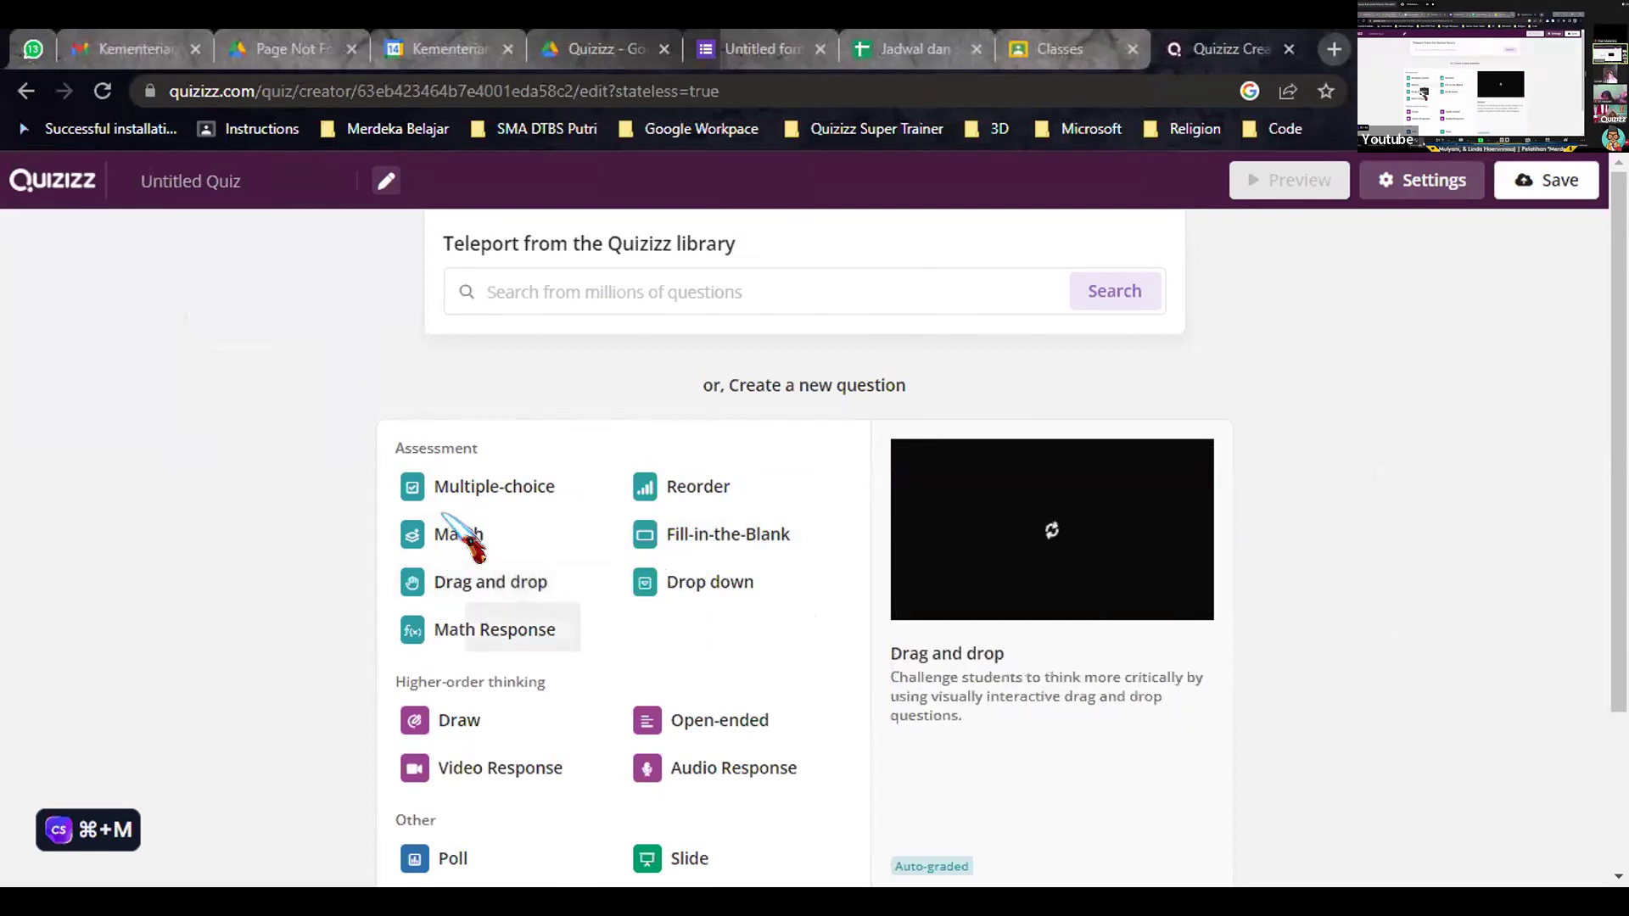
- Add a Reorder question with the text "Susunlah planet terdalam sampai terluar"
scroll(544, 577, "down", 3)
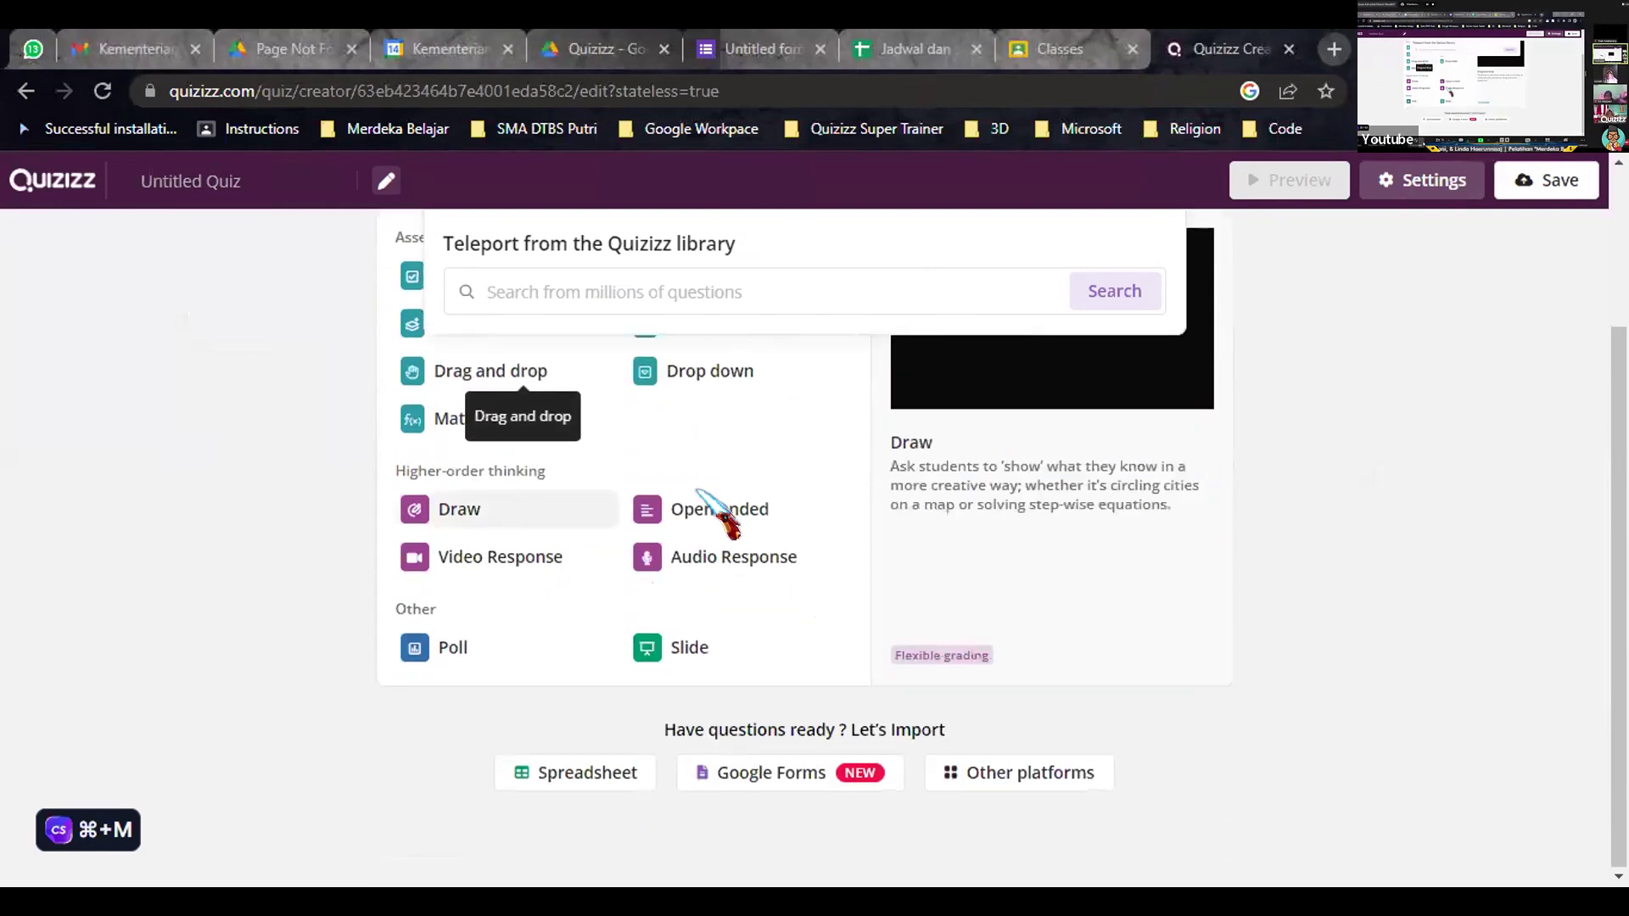
scroll(503, 510, "up", 2)
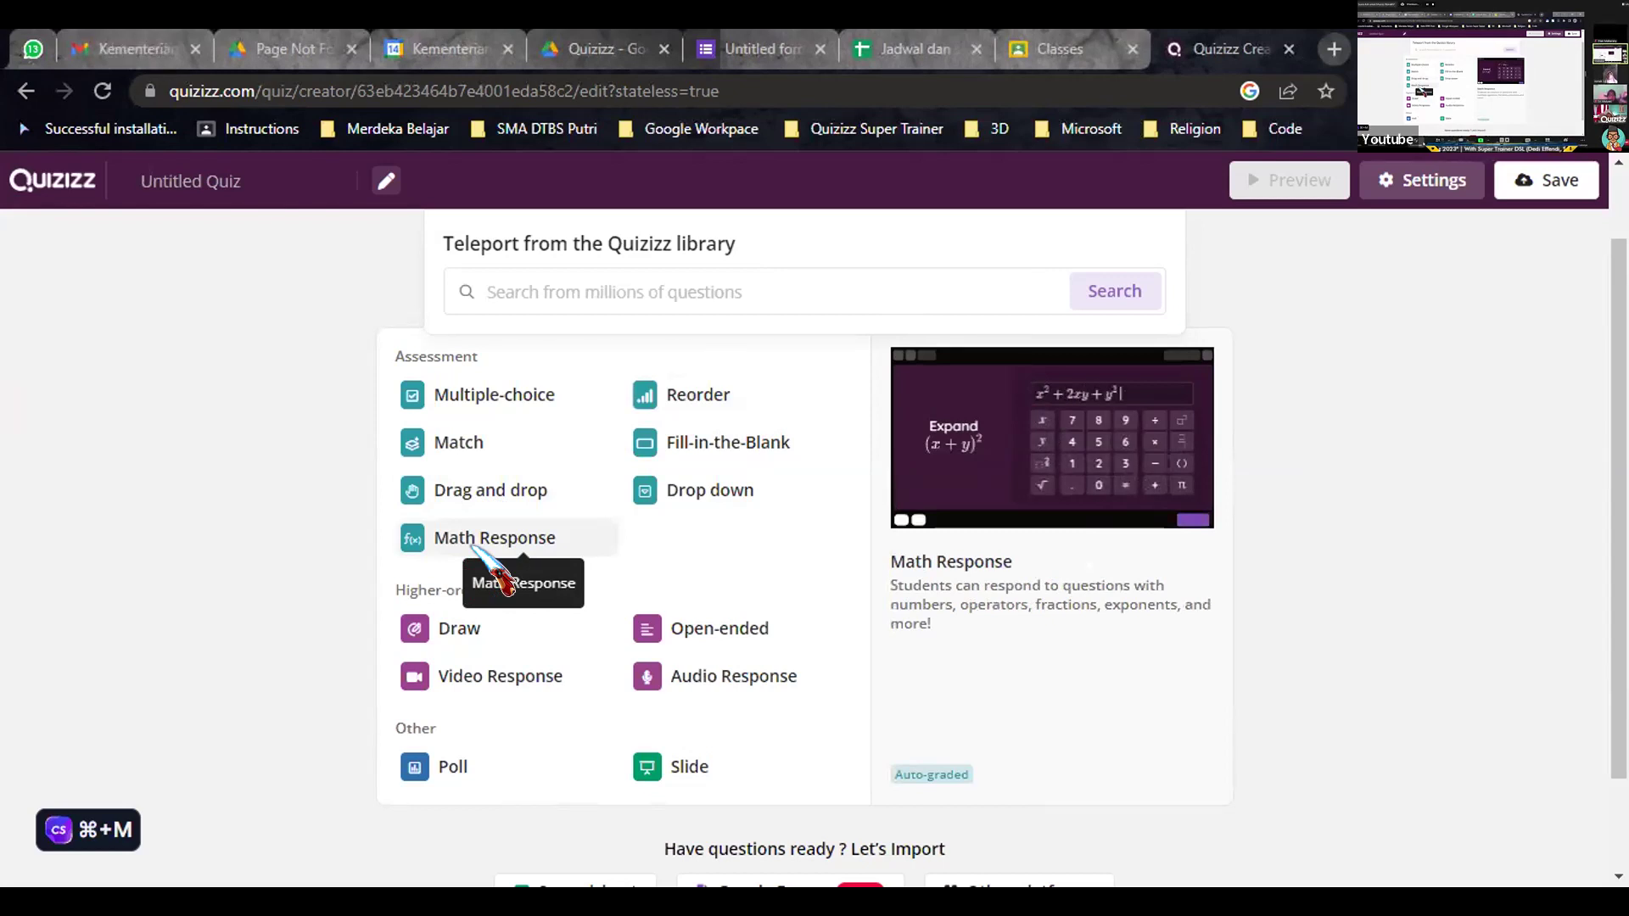
scroll(501, 575, "down", 2)
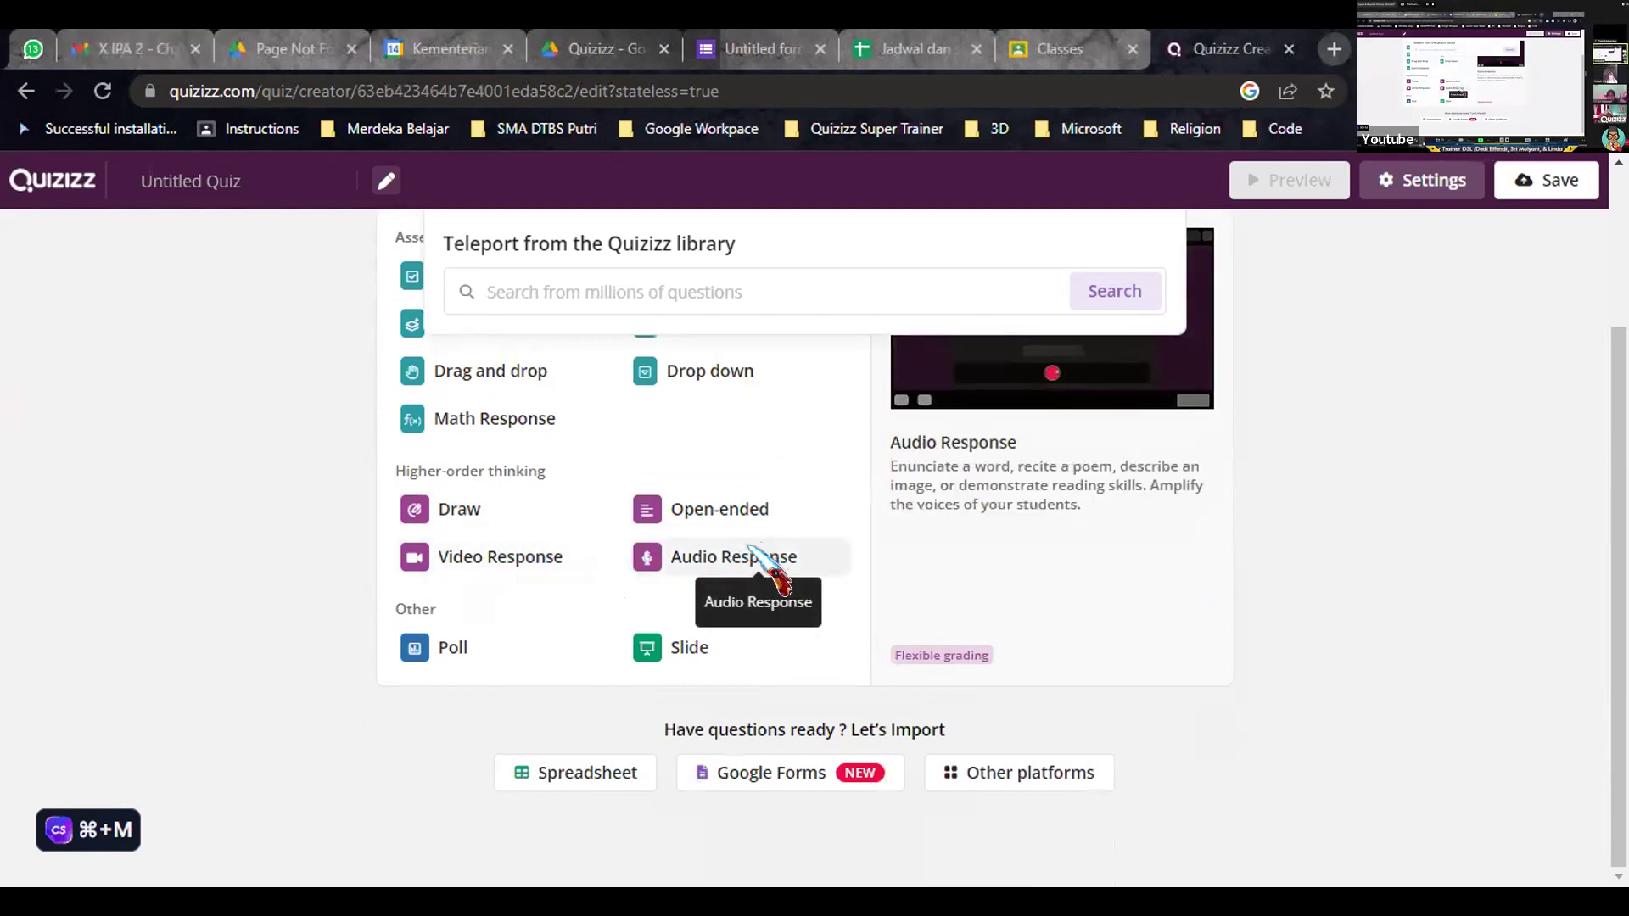
scroll(683, 632, "up", 3)
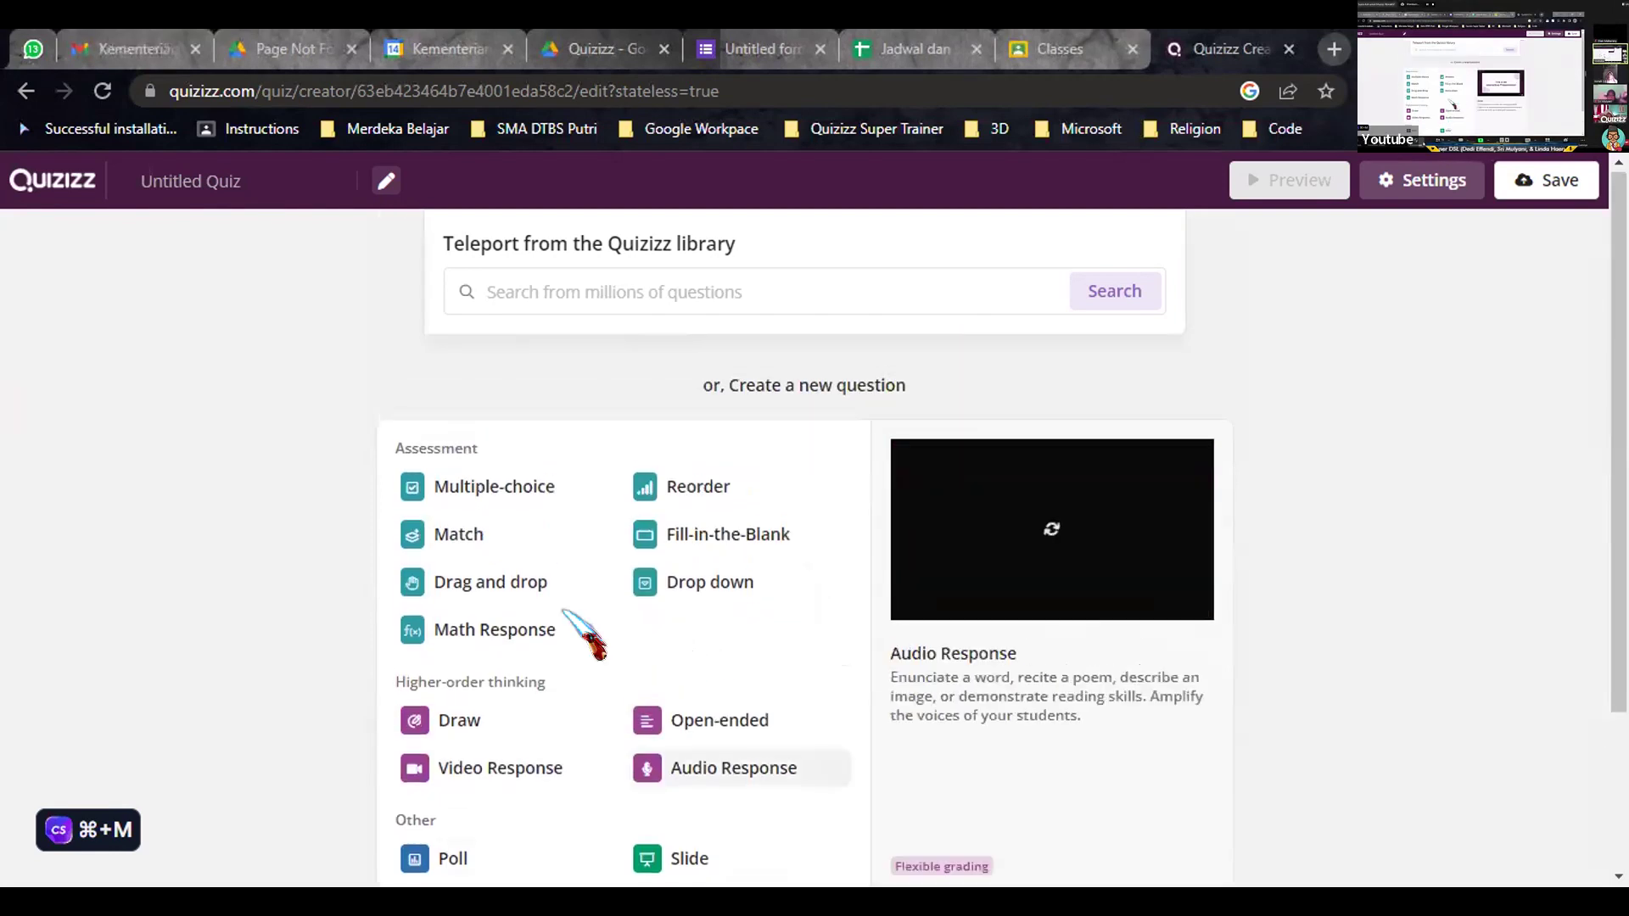
left_click(700, 485)
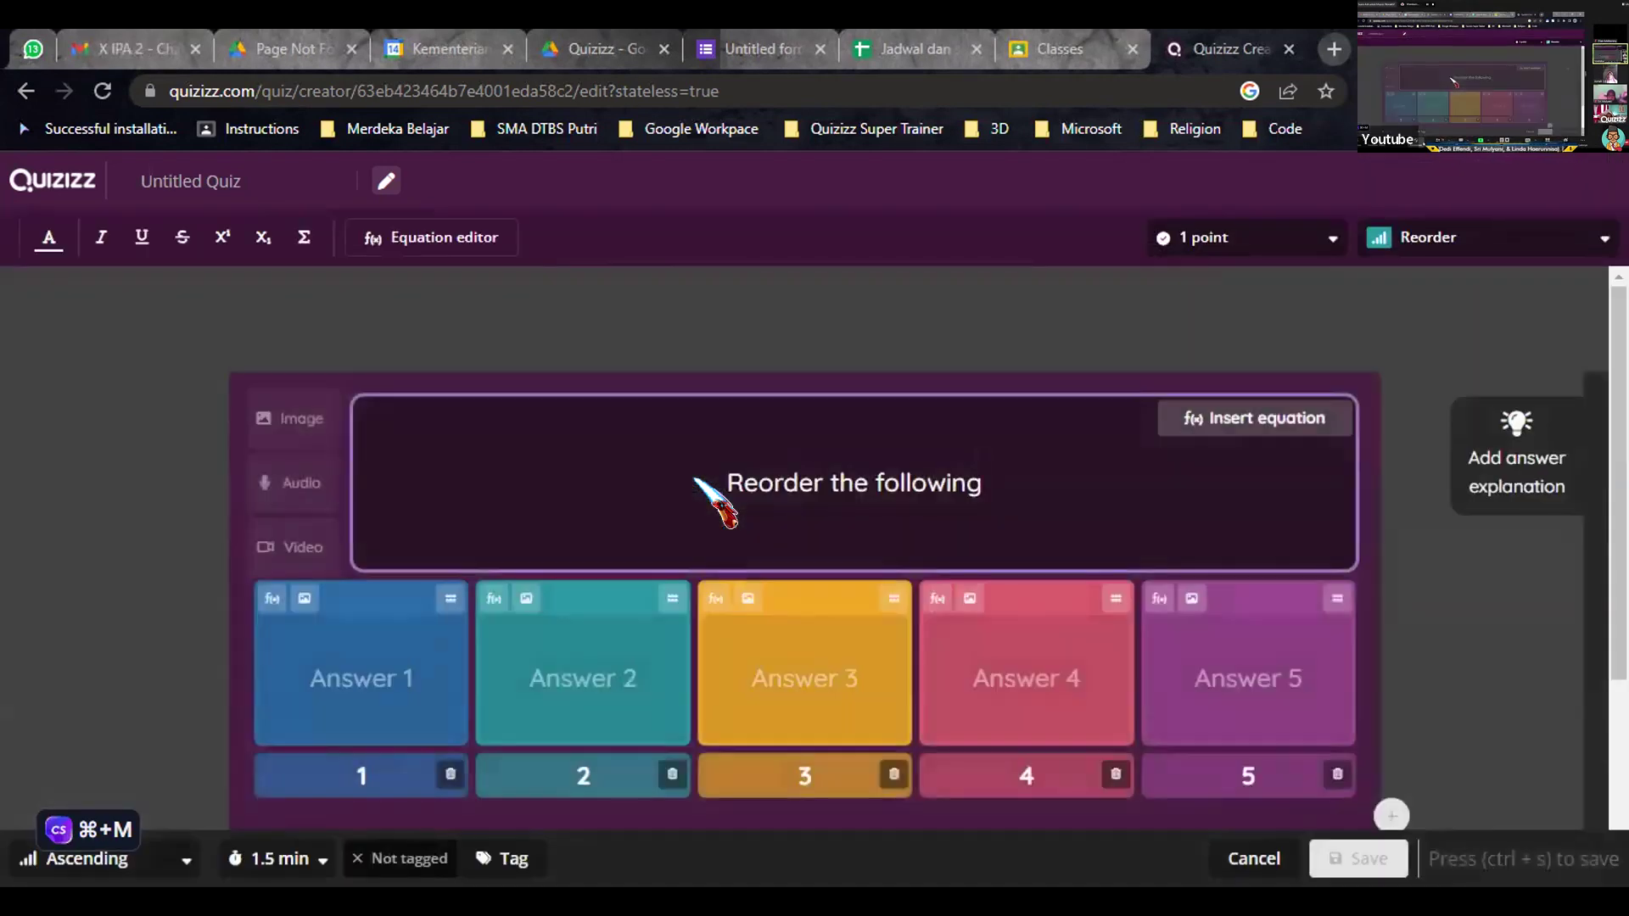
scroll(785, 424, "down", 3)
scroll(891, 424, "up", 3)
left_click(883, 482)
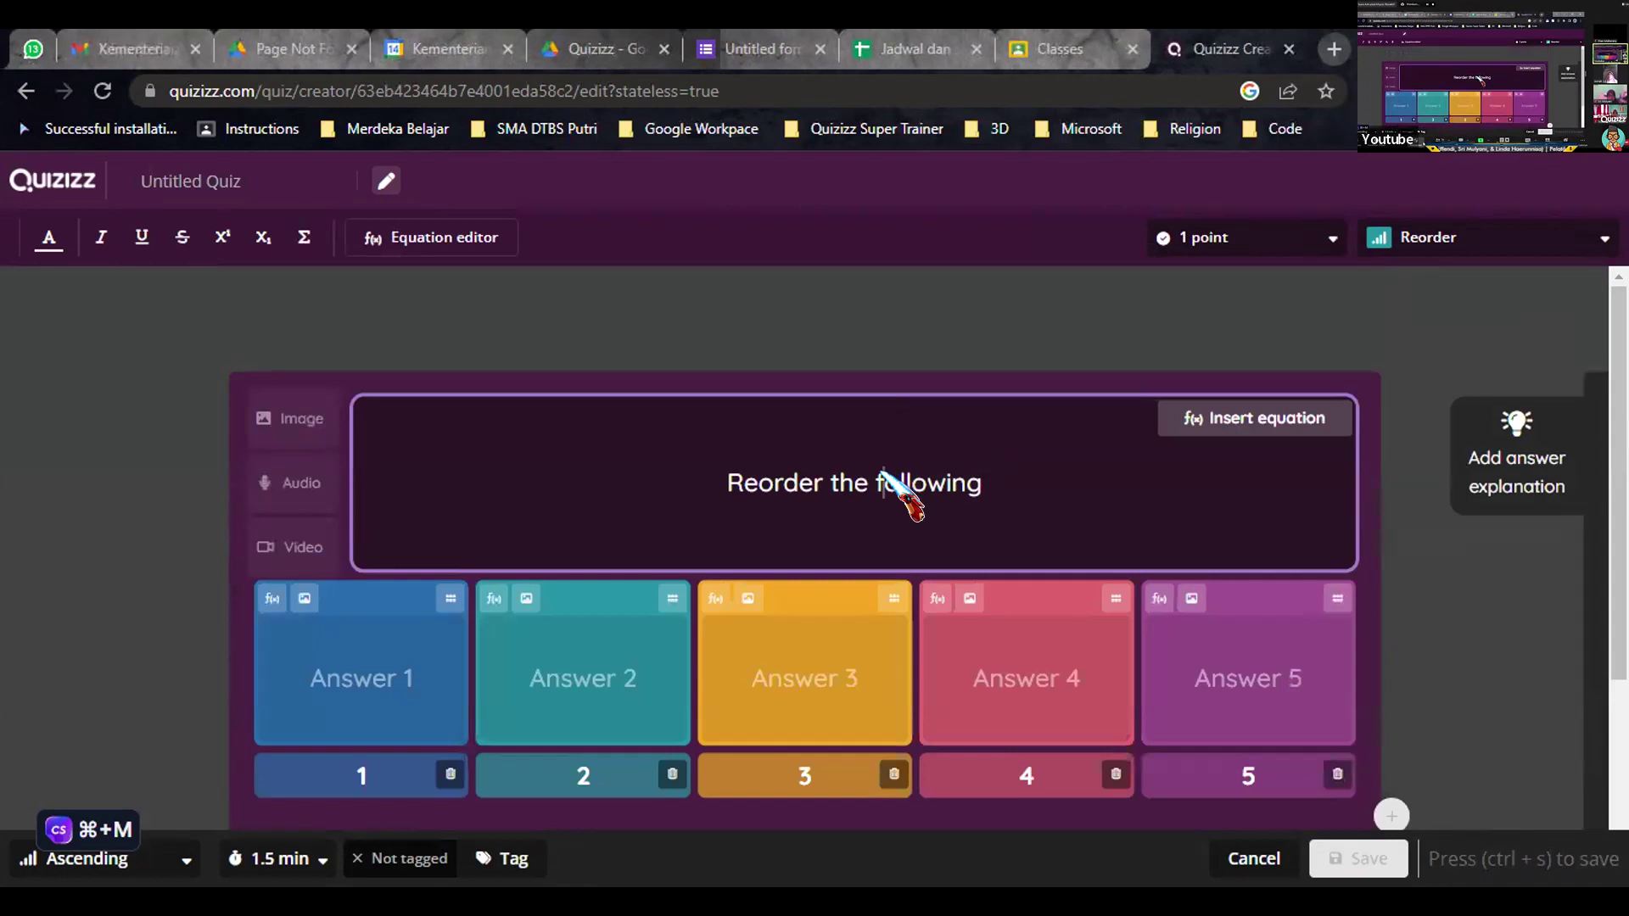
triple_click(882, 477)
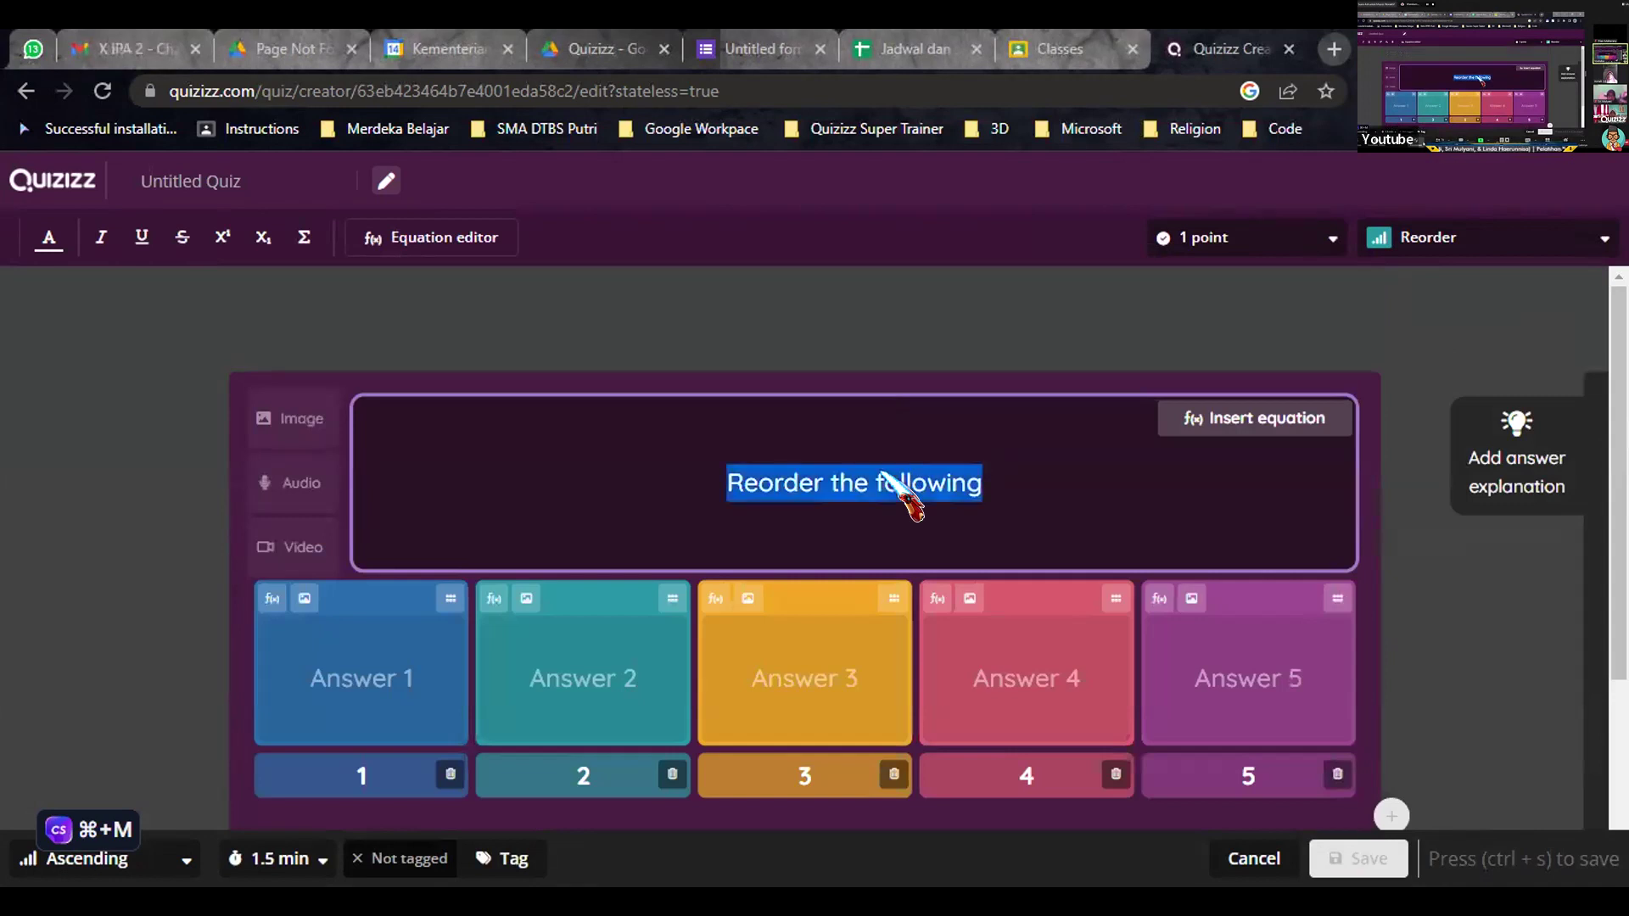
type("Susun")
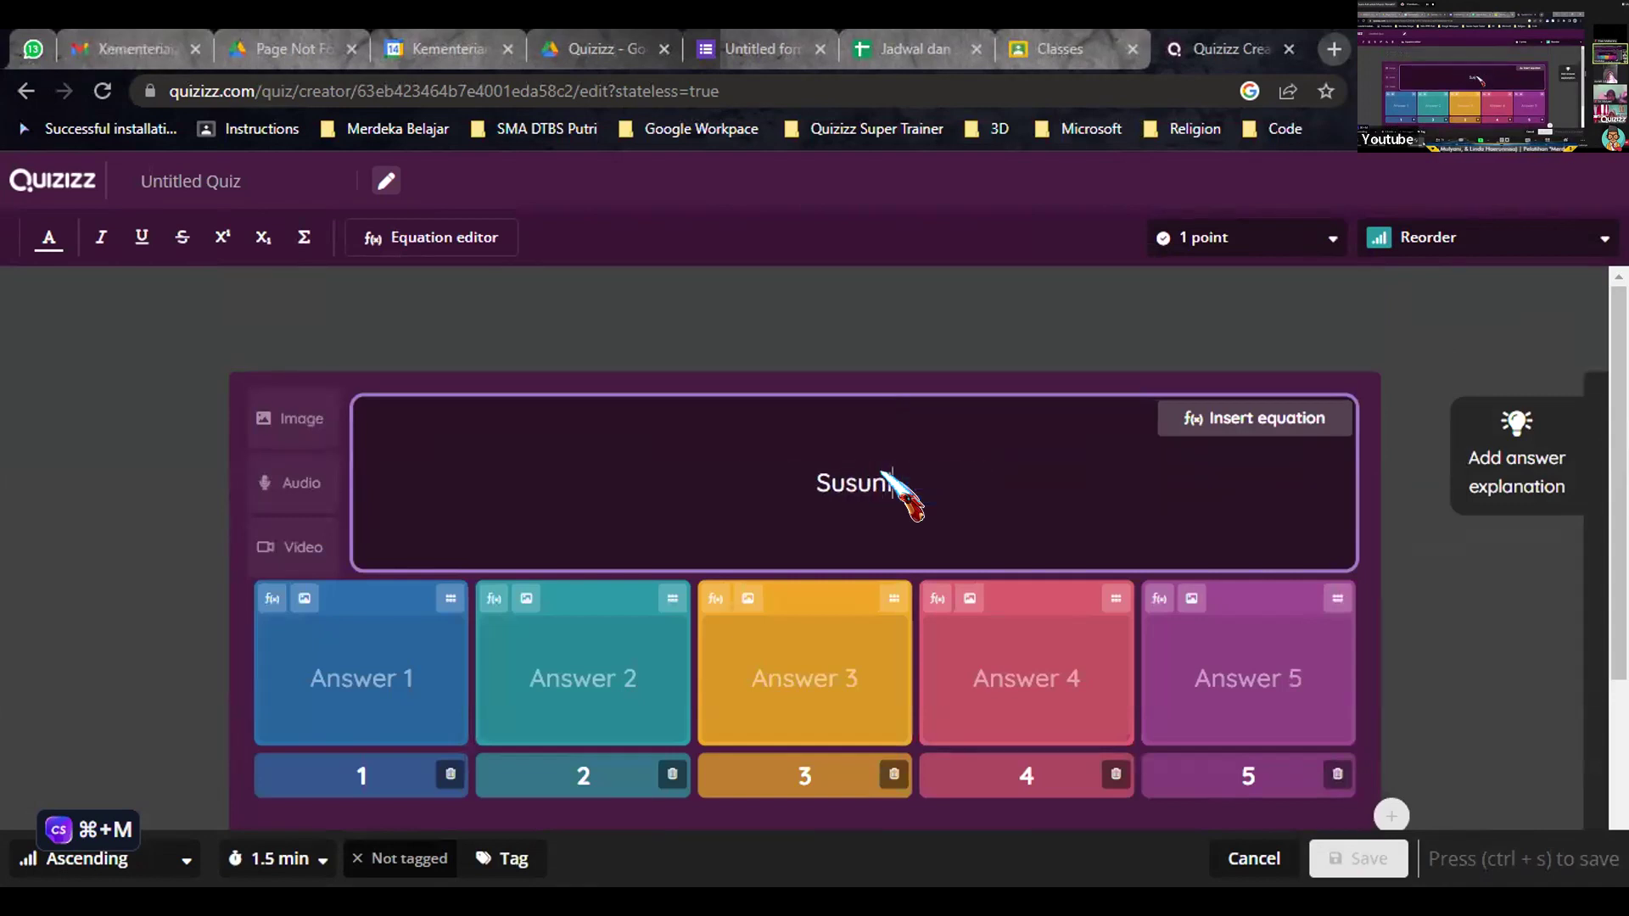
type("lah planet terdalam sampai terluar")
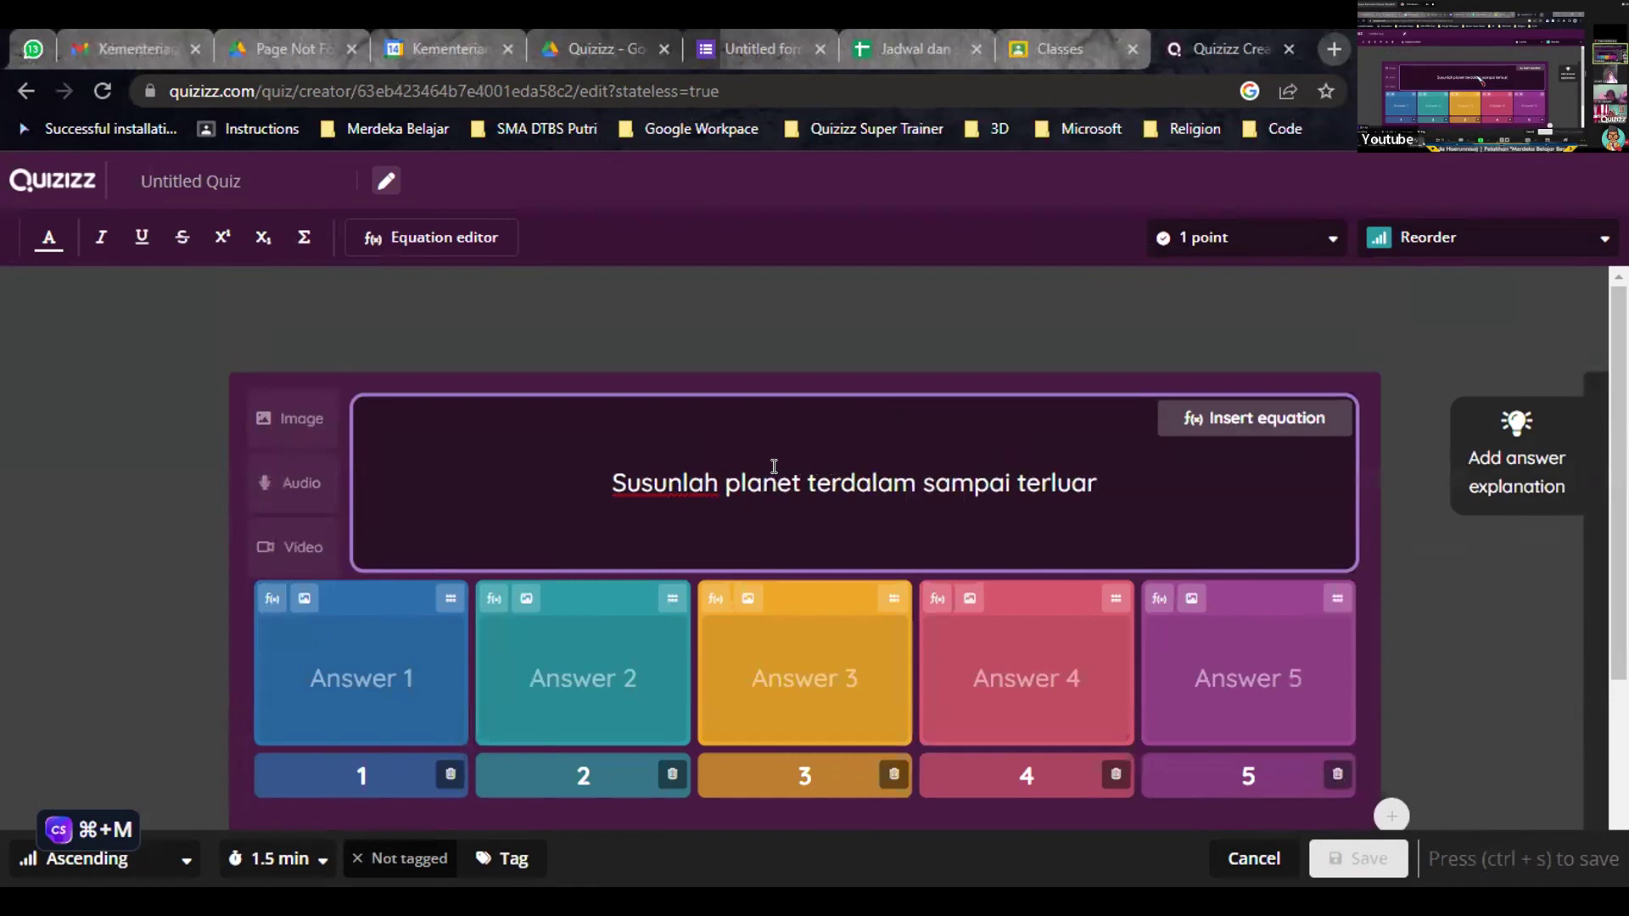
- Fill the five answer options in order with Merkurius, Venus, Bumi, Mars and Jupiter
left_click(316, 692)
type("Merkurius")
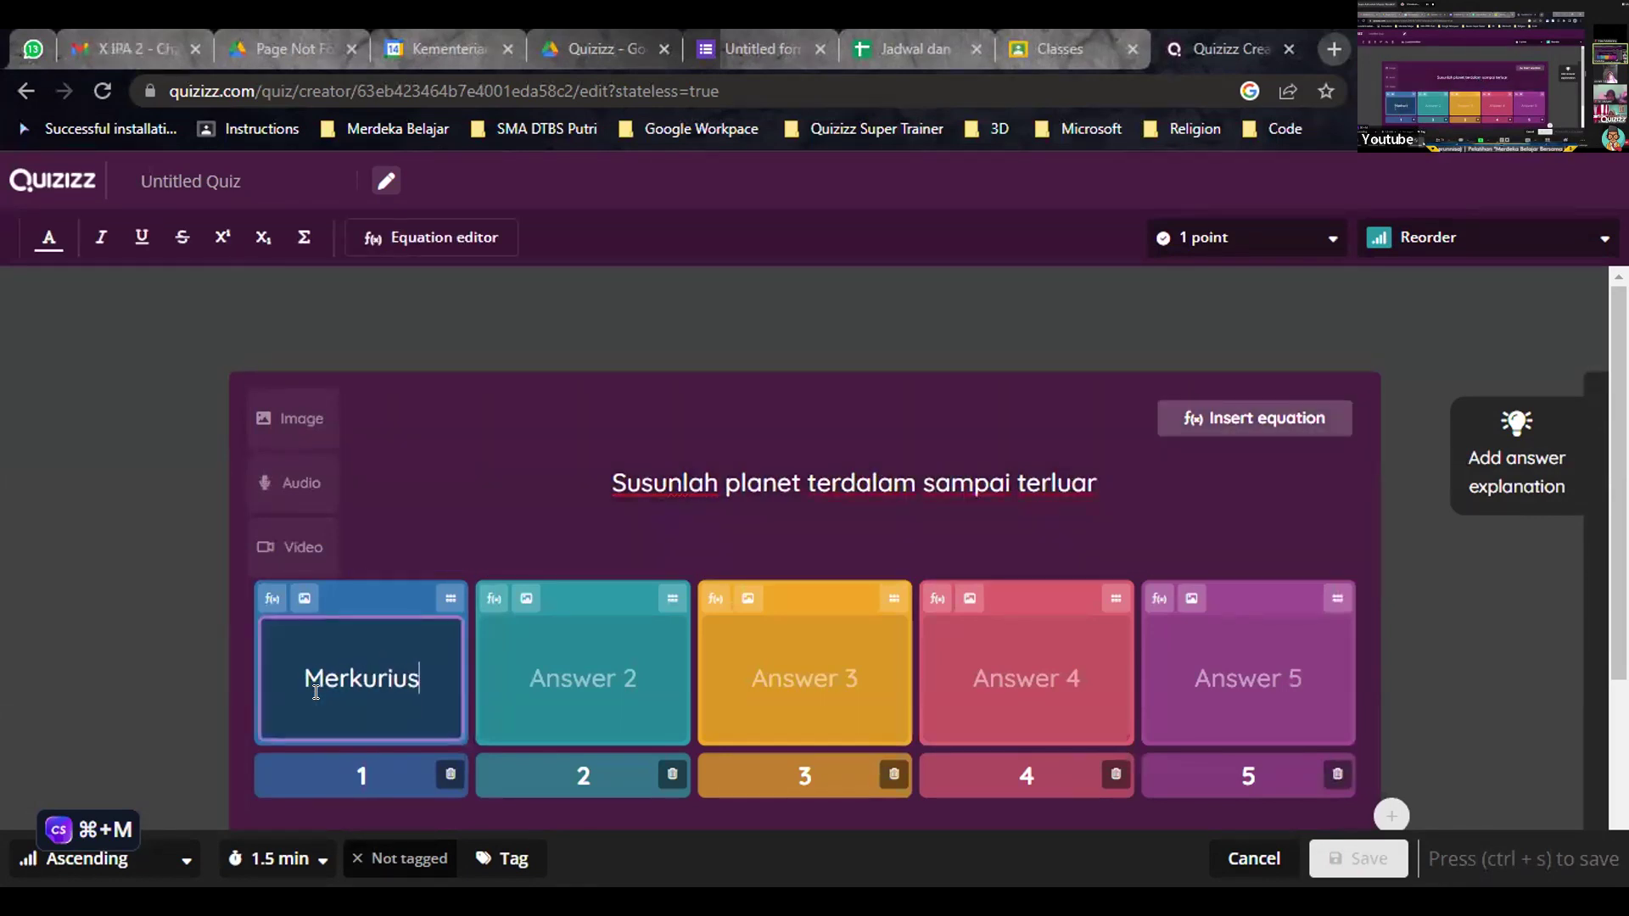
key("Tab")
type("Venus")
key("Tab")
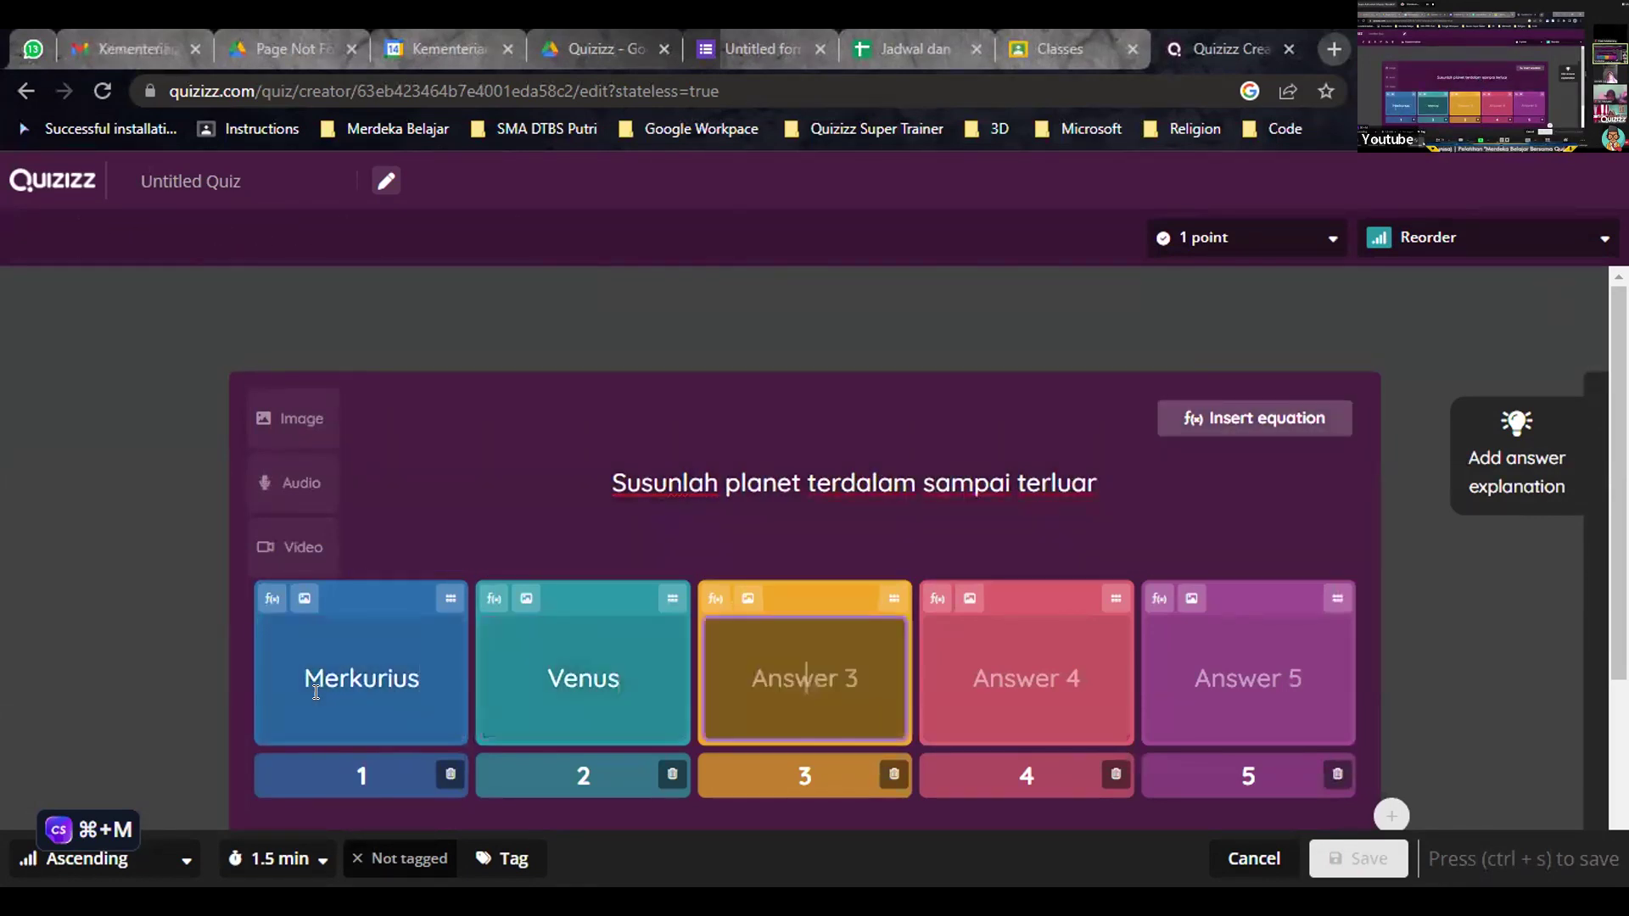
type("Bumi")
key("Tab")
type("Mars")
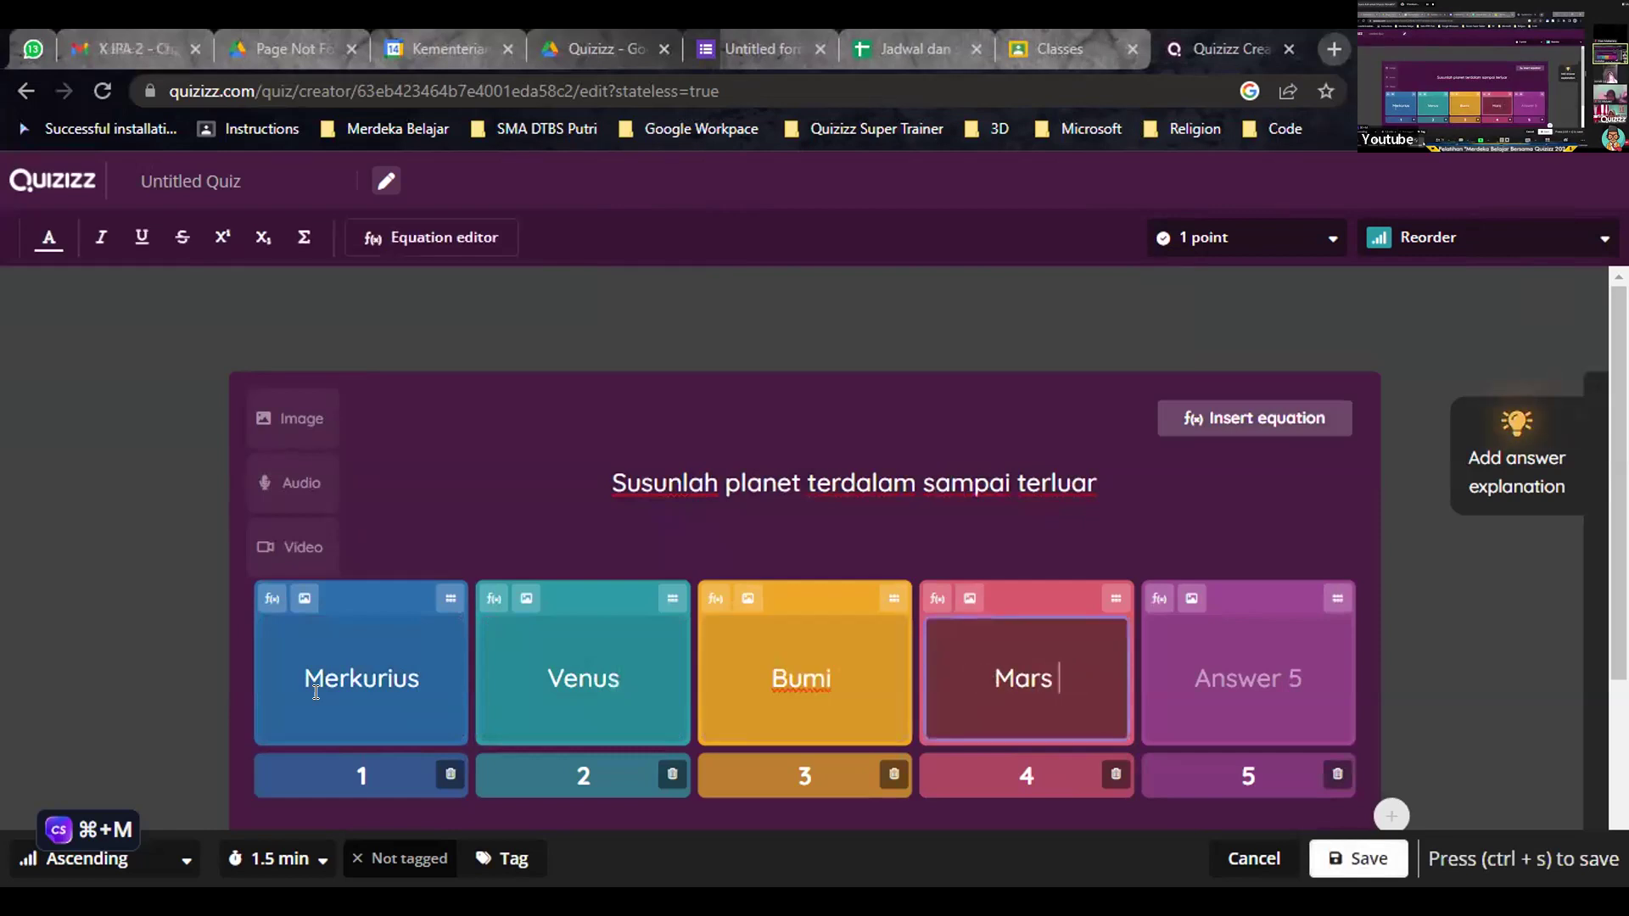
key("Tab")
type("Ju")
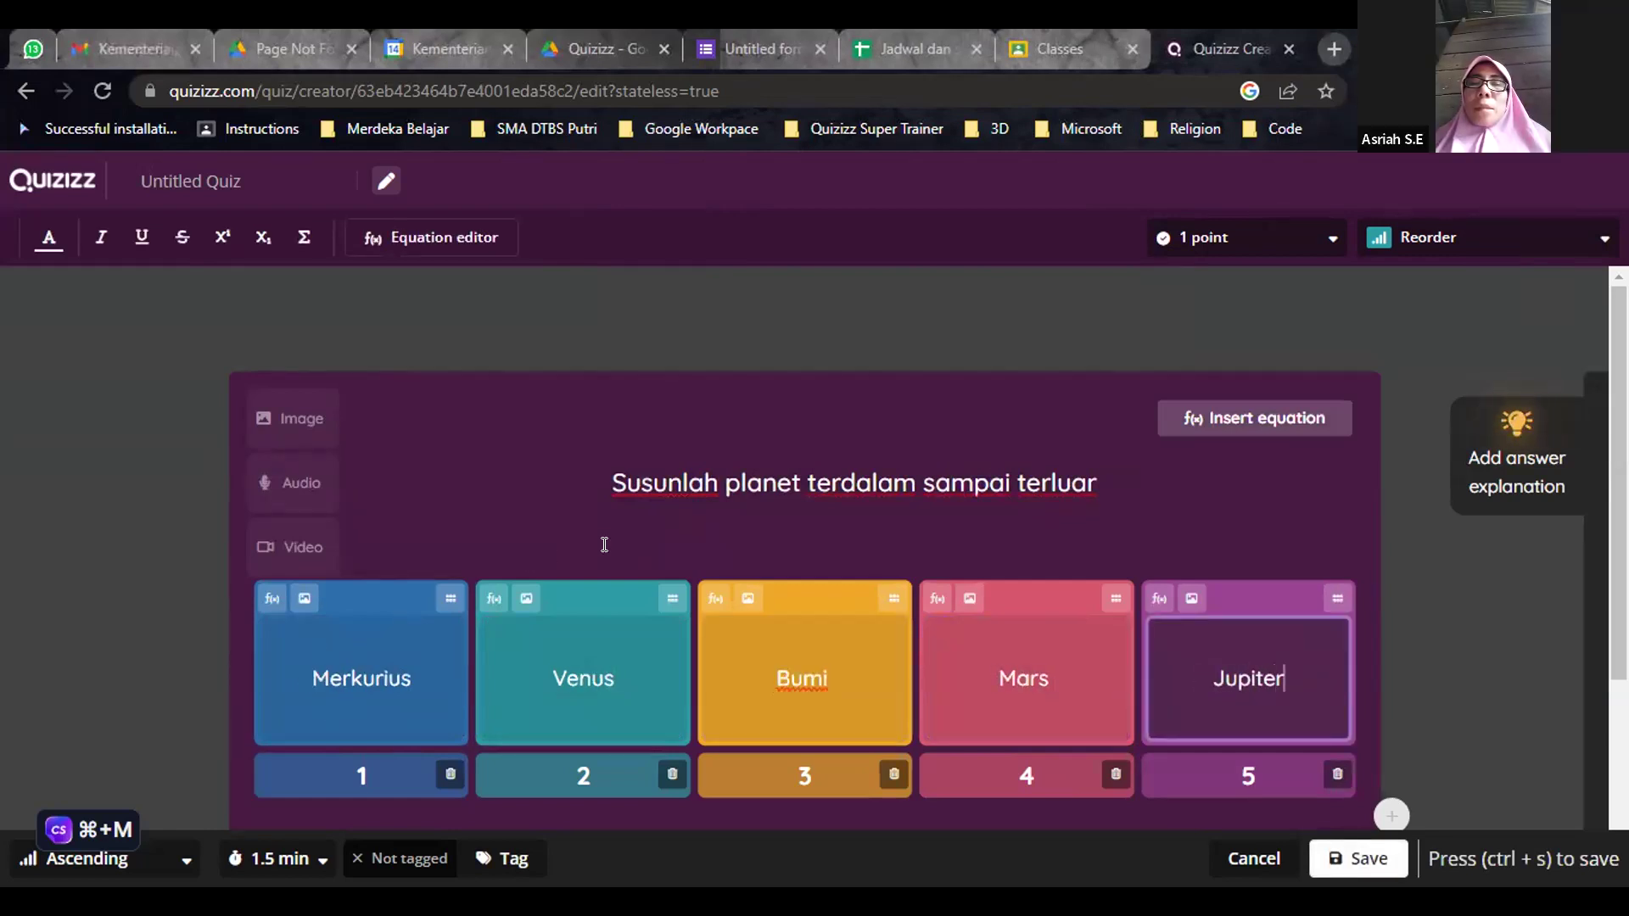
type("piter")
- Search for a "solar system" image and insert the labelled planet size diagram into the Reorder question
scroll(957, 590, "down", 1)
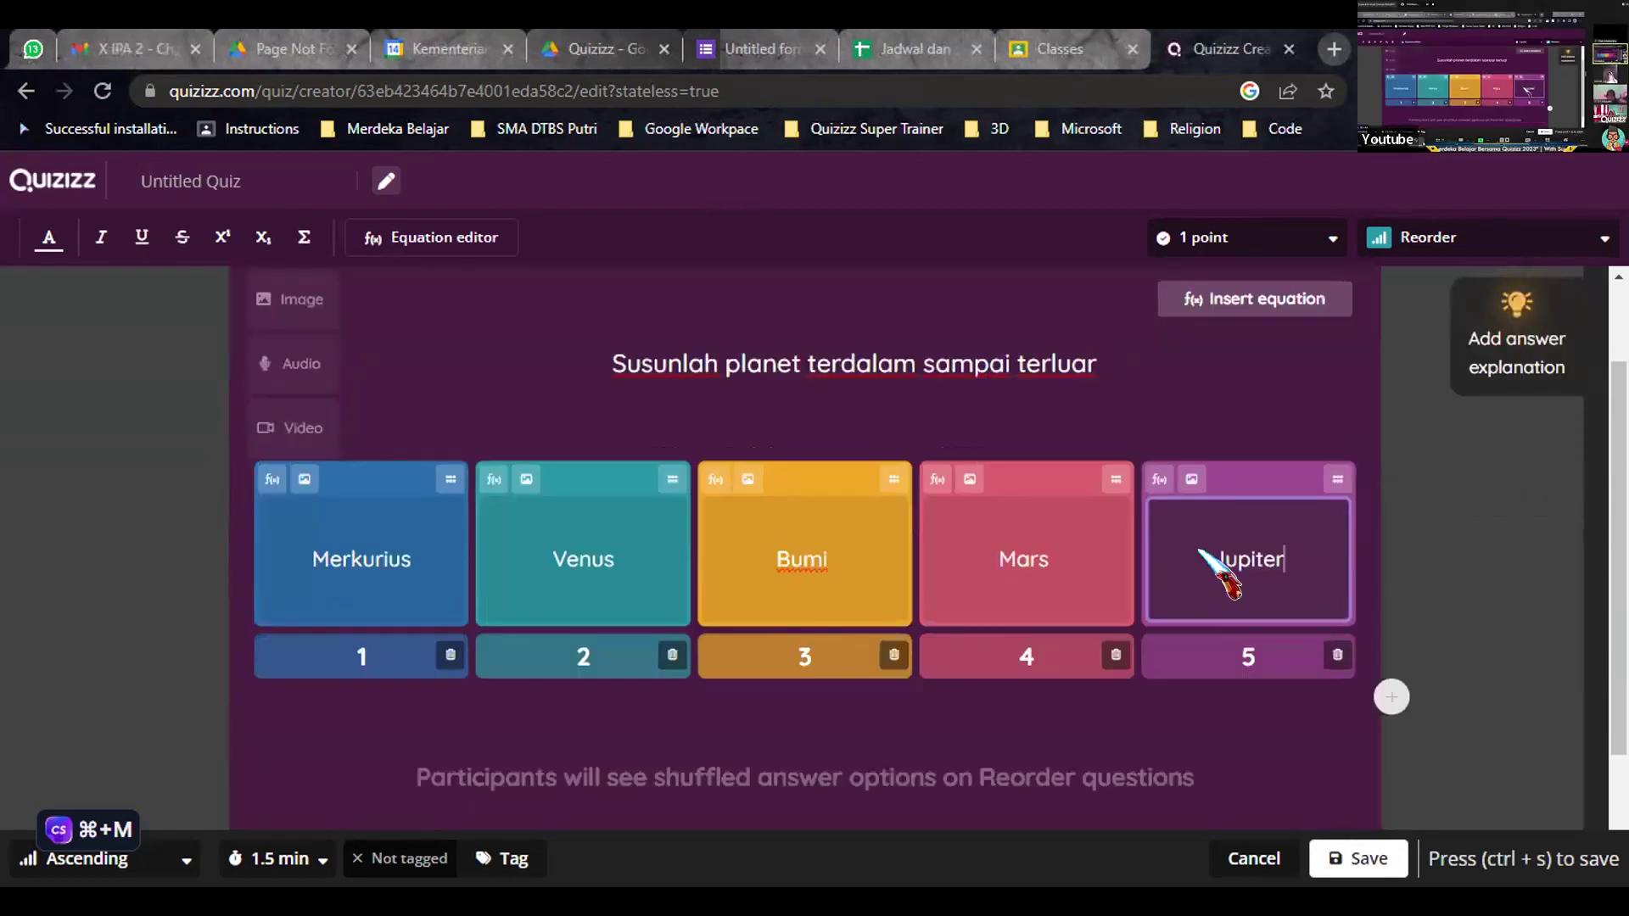
scroll(1205, 547, "down", 2)
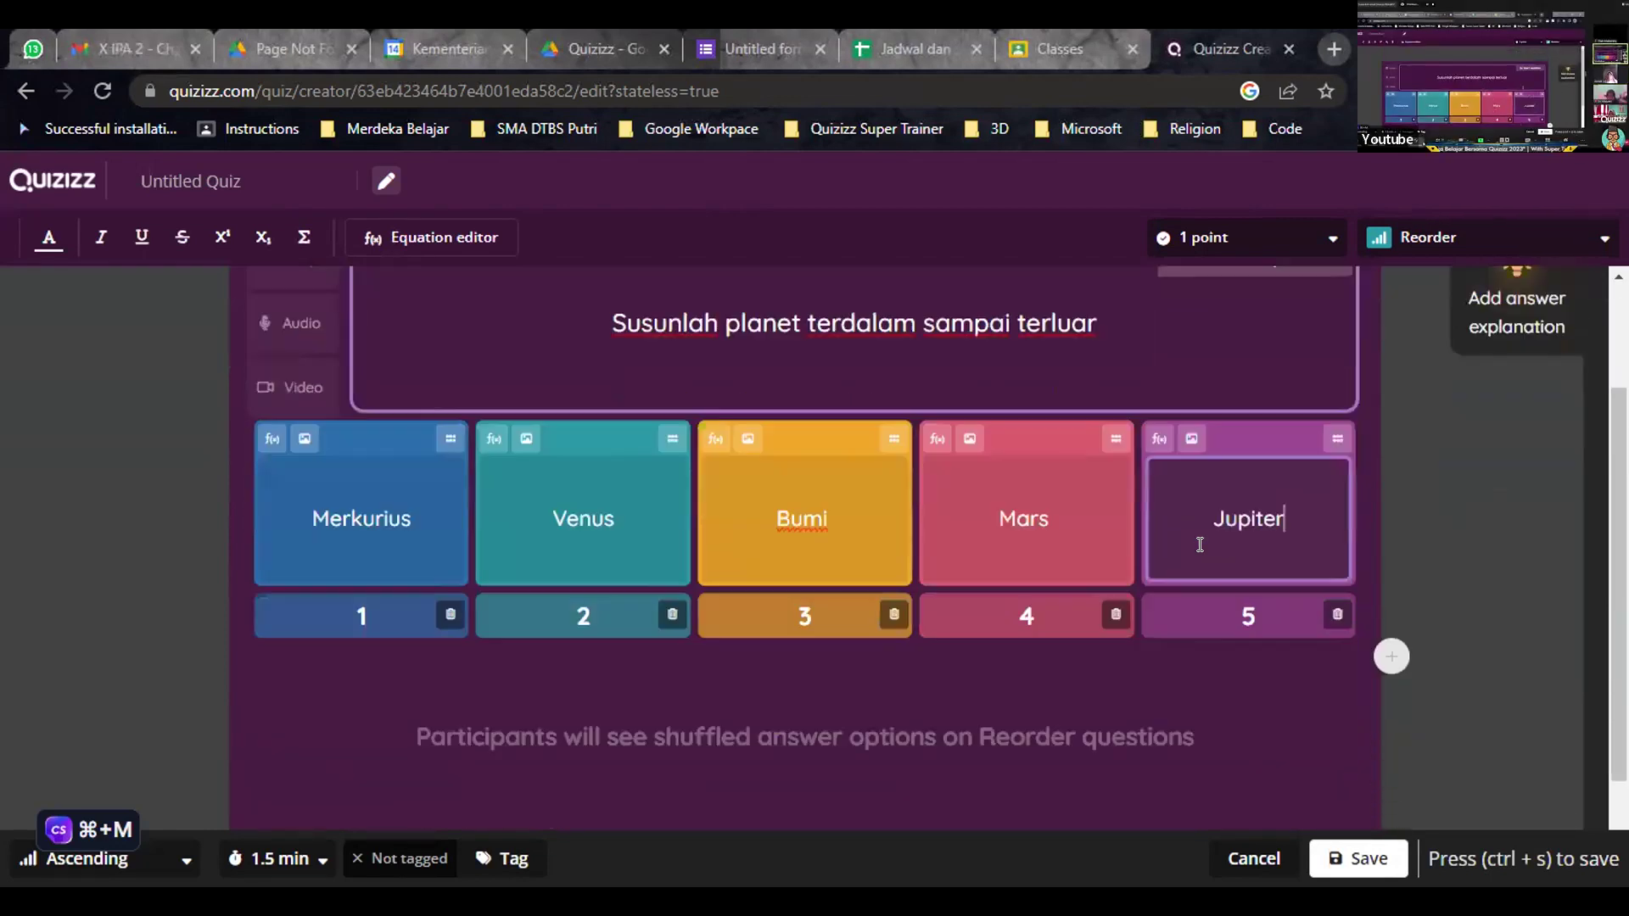
scroll(1247, 458, "up", 2)
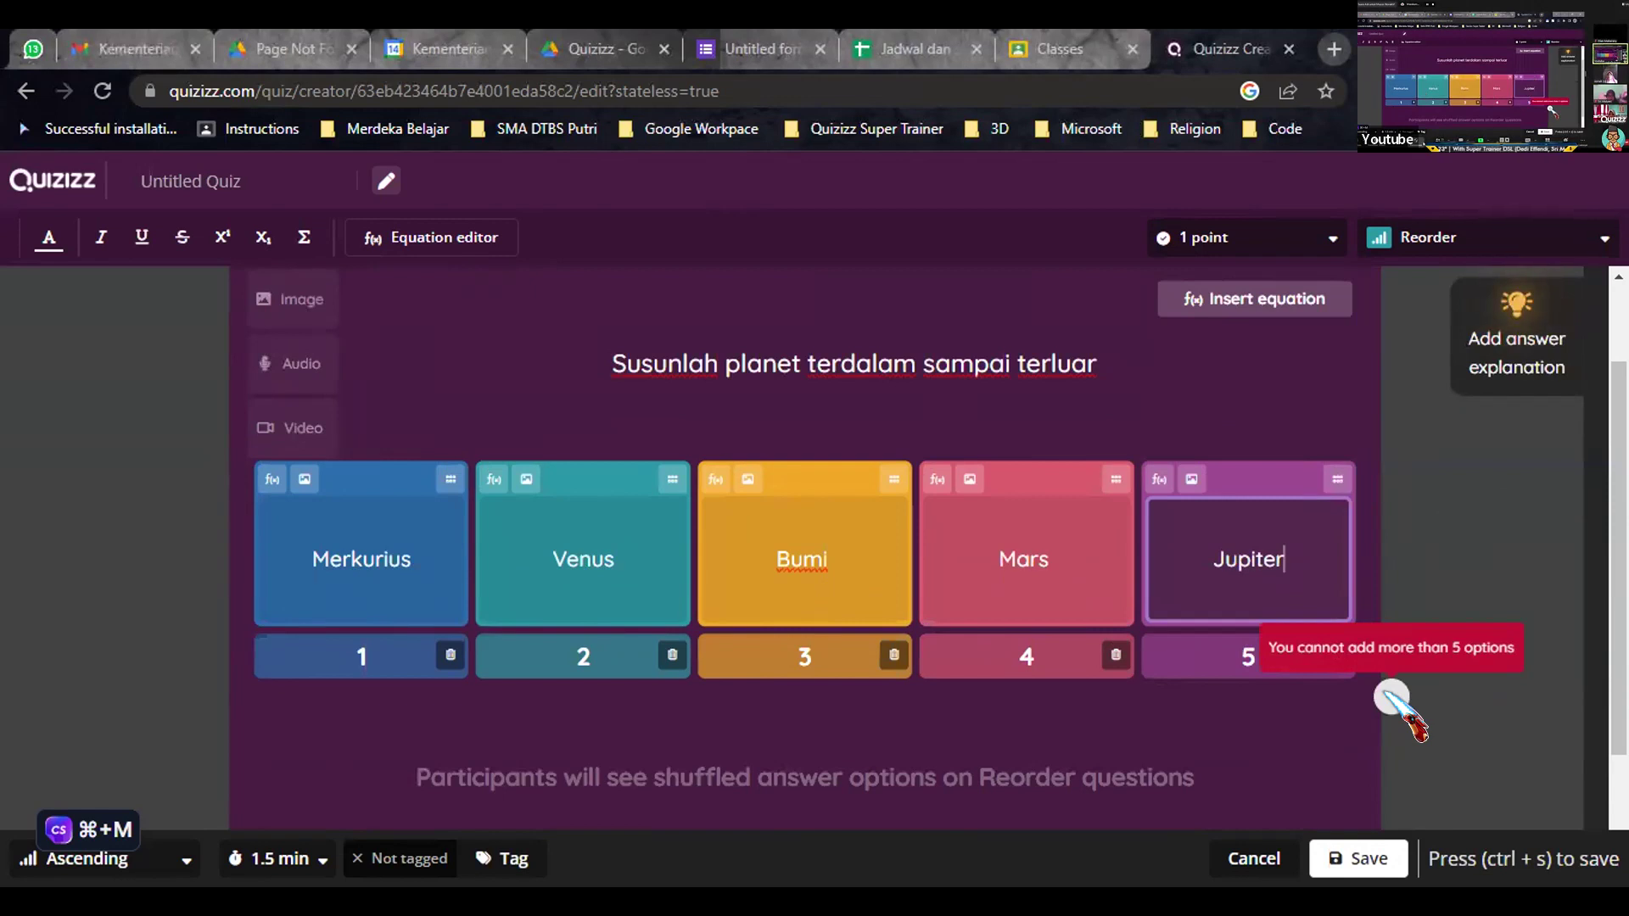
scroll(1392, 729, "up", 2)
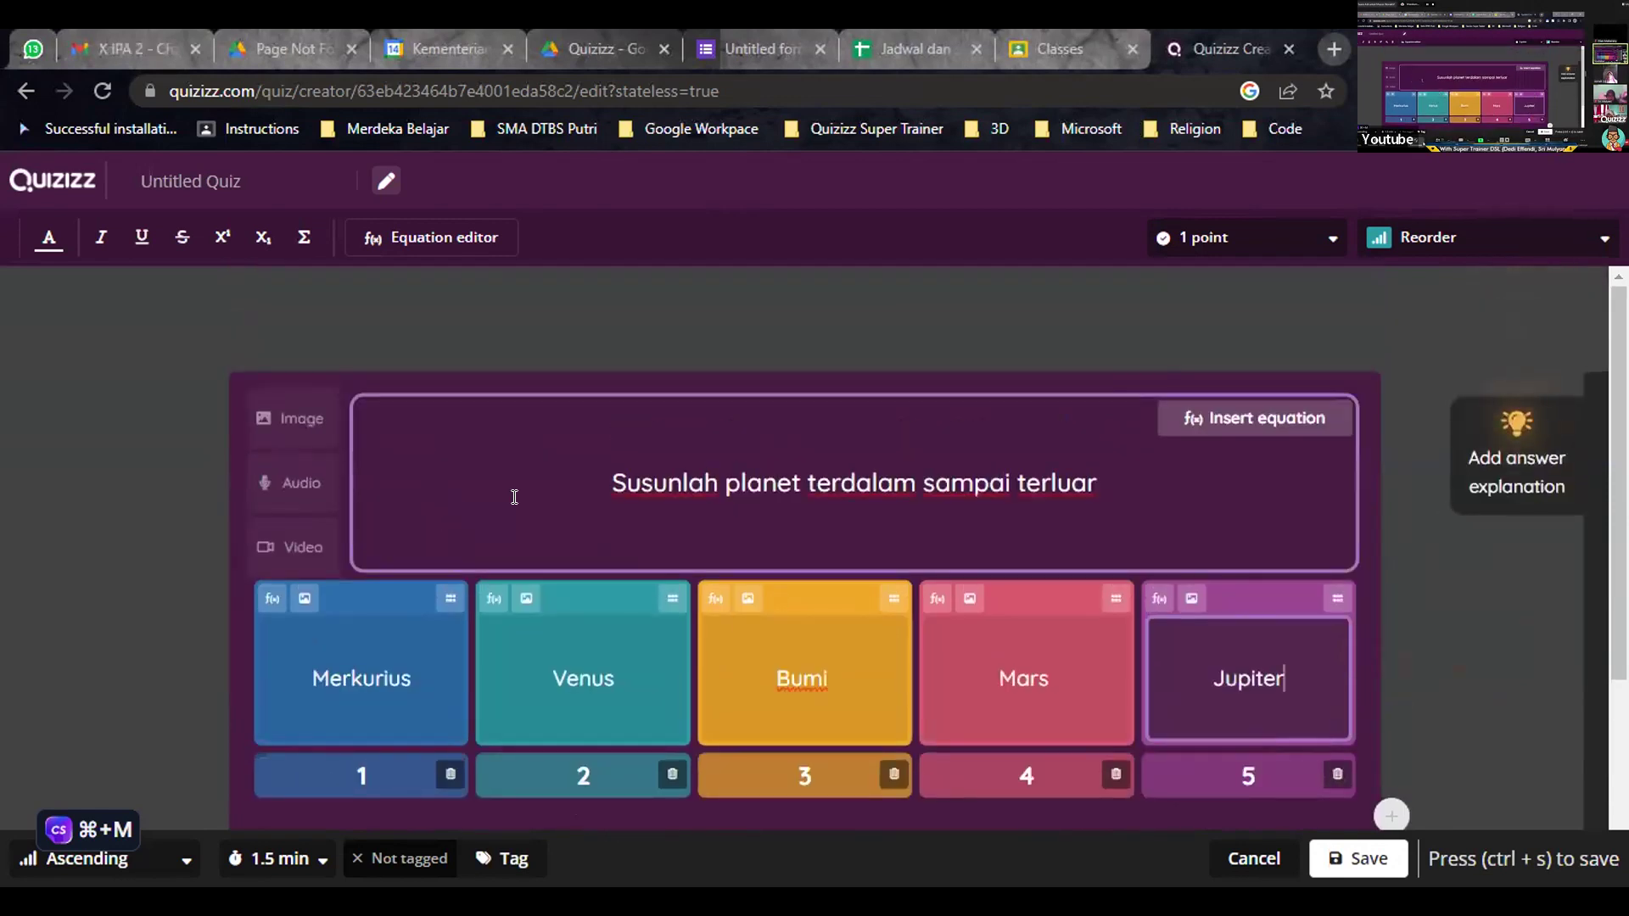
left_click(314, 418)
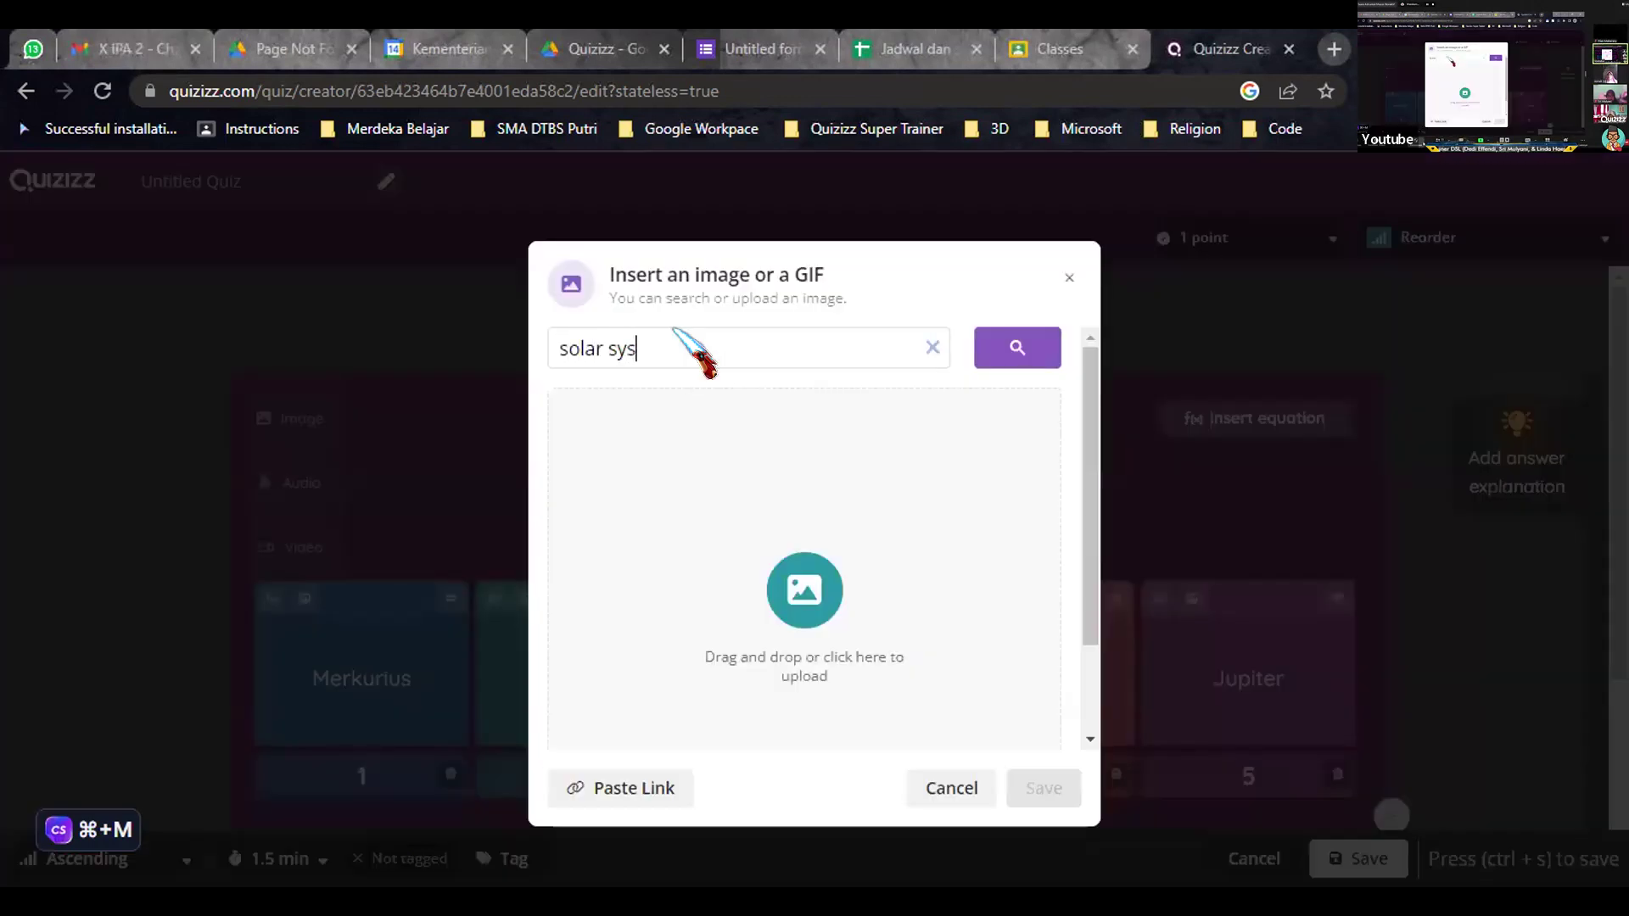
key("Return")
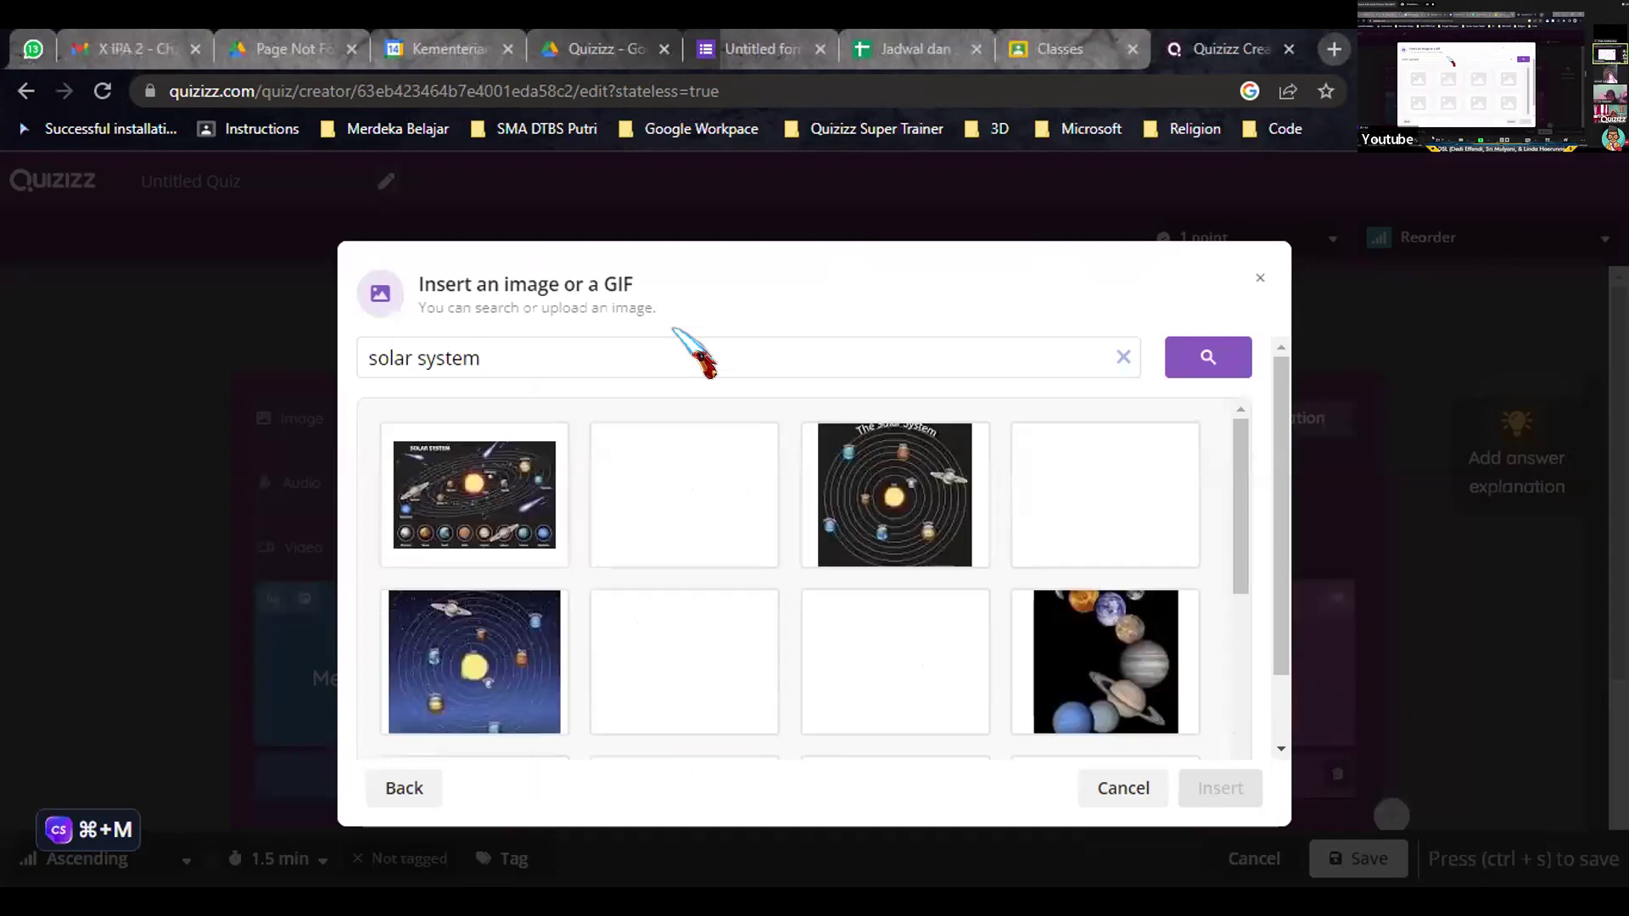
left_click(684, 495)
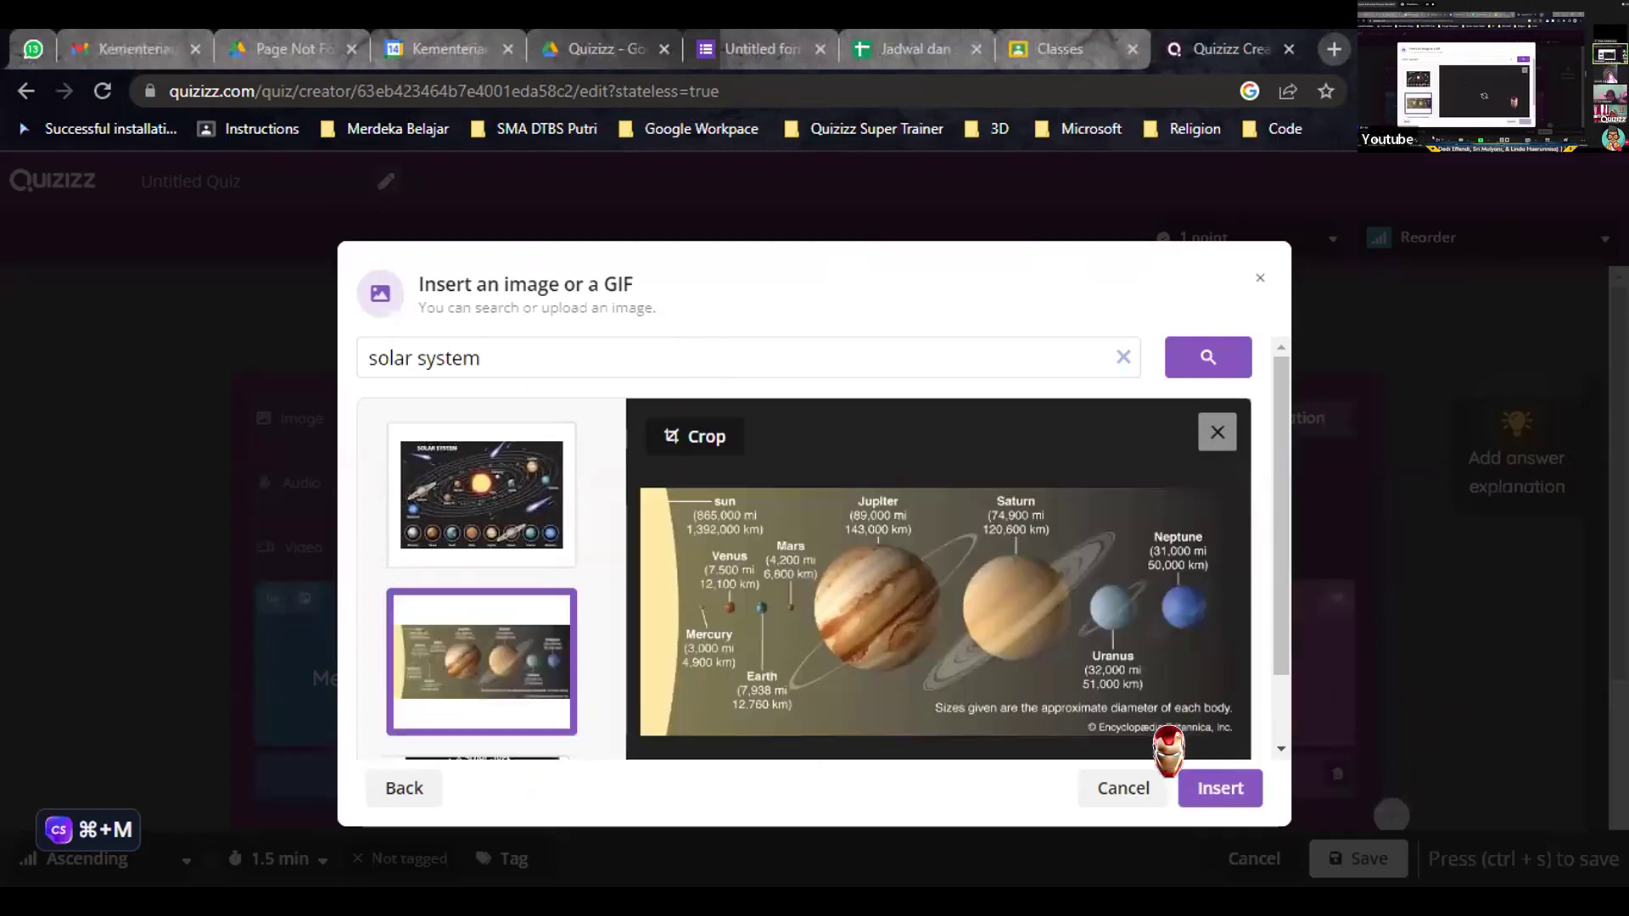
left_click(1222, 791)
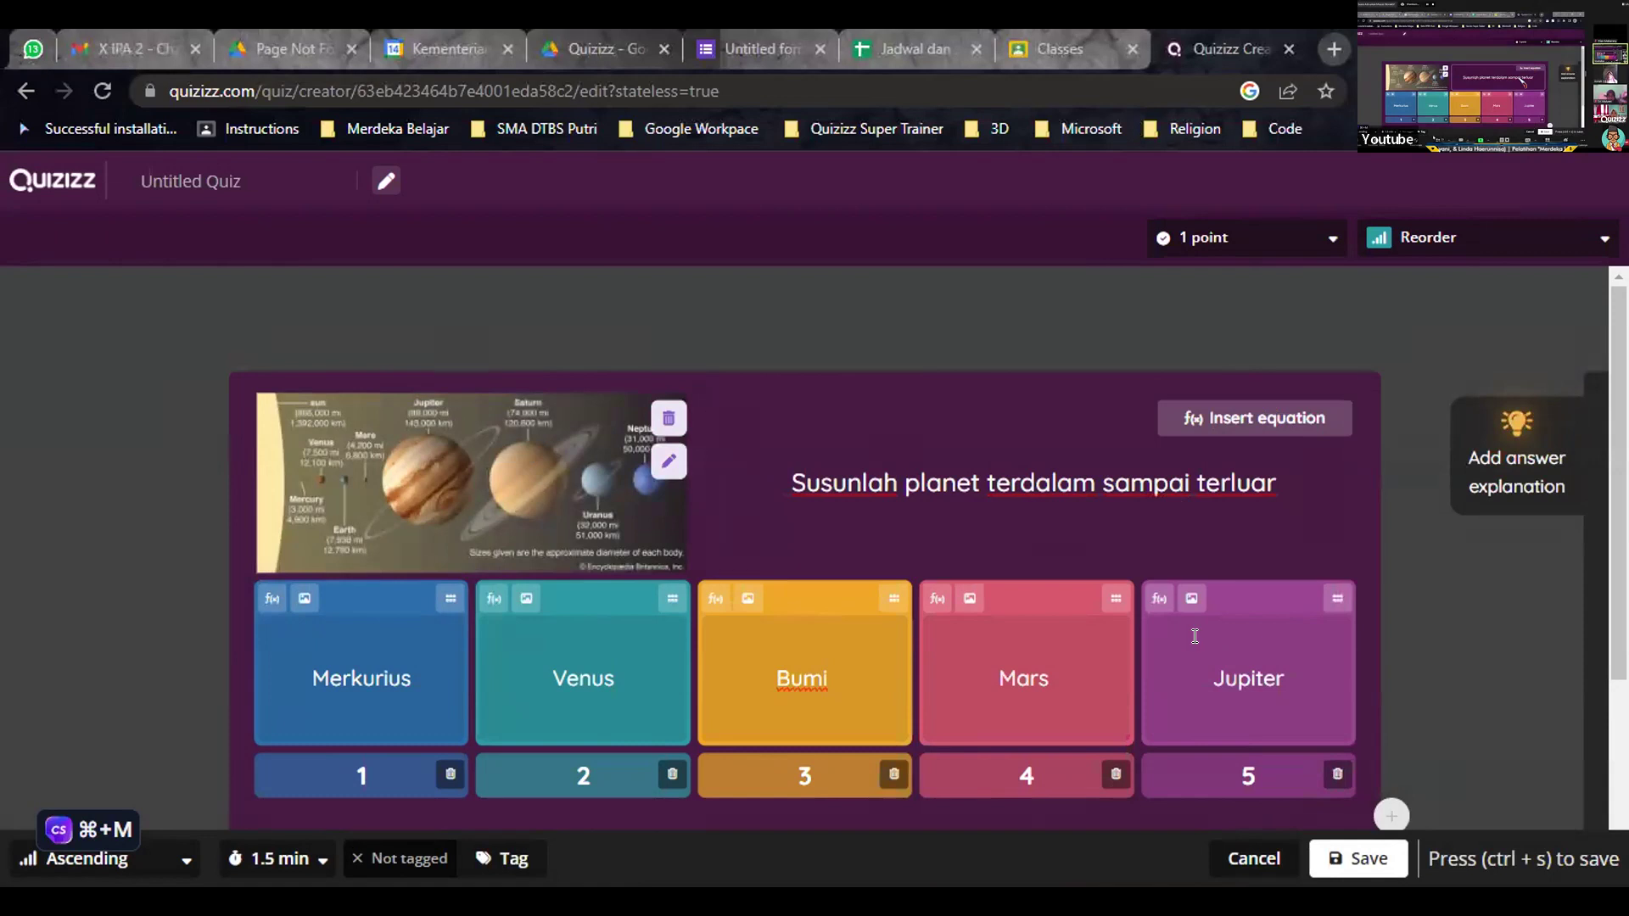
- Save the Reorder question about the planets to the quiz
scroll(1205, 721, "down", 3)
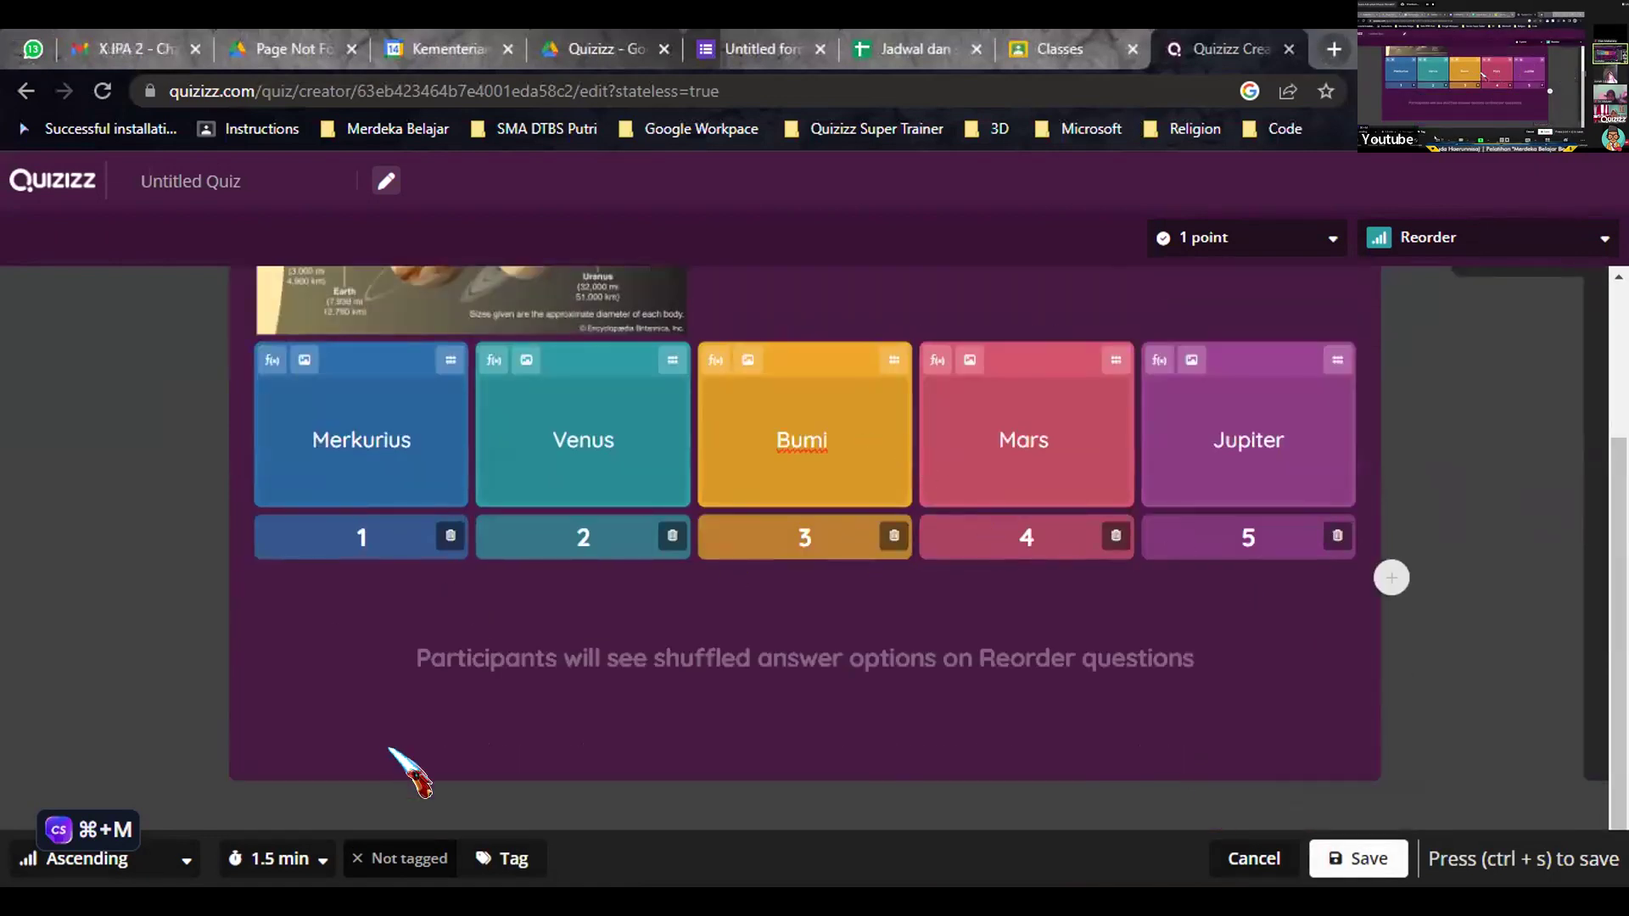
scroll(1303, 654, "up", 3)
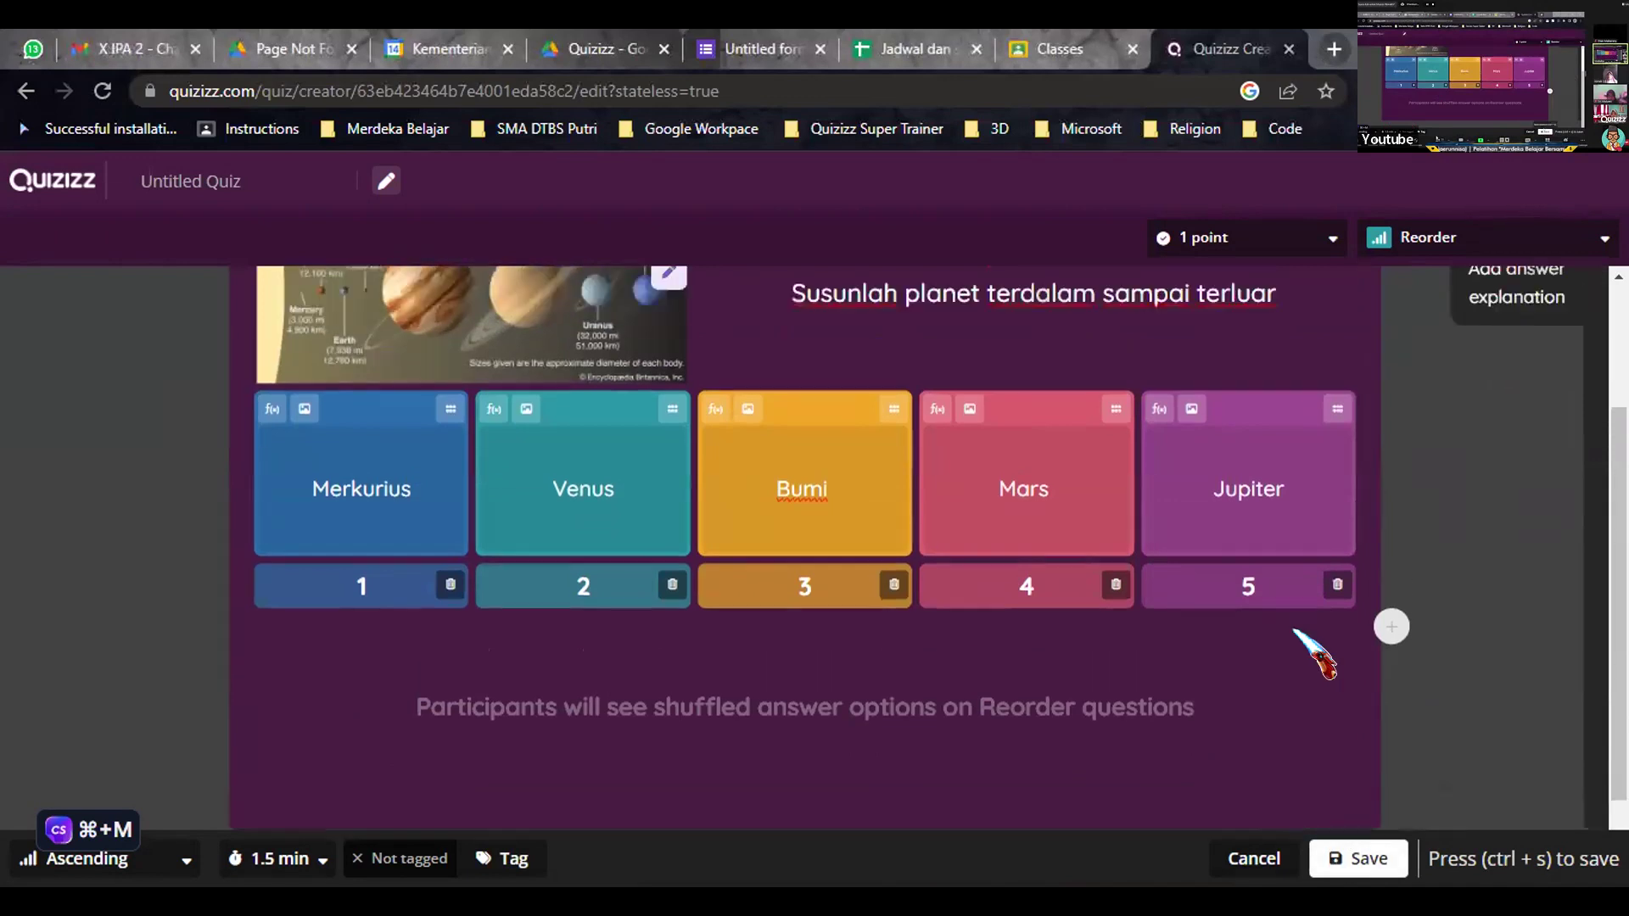
left_click(1383, 861)
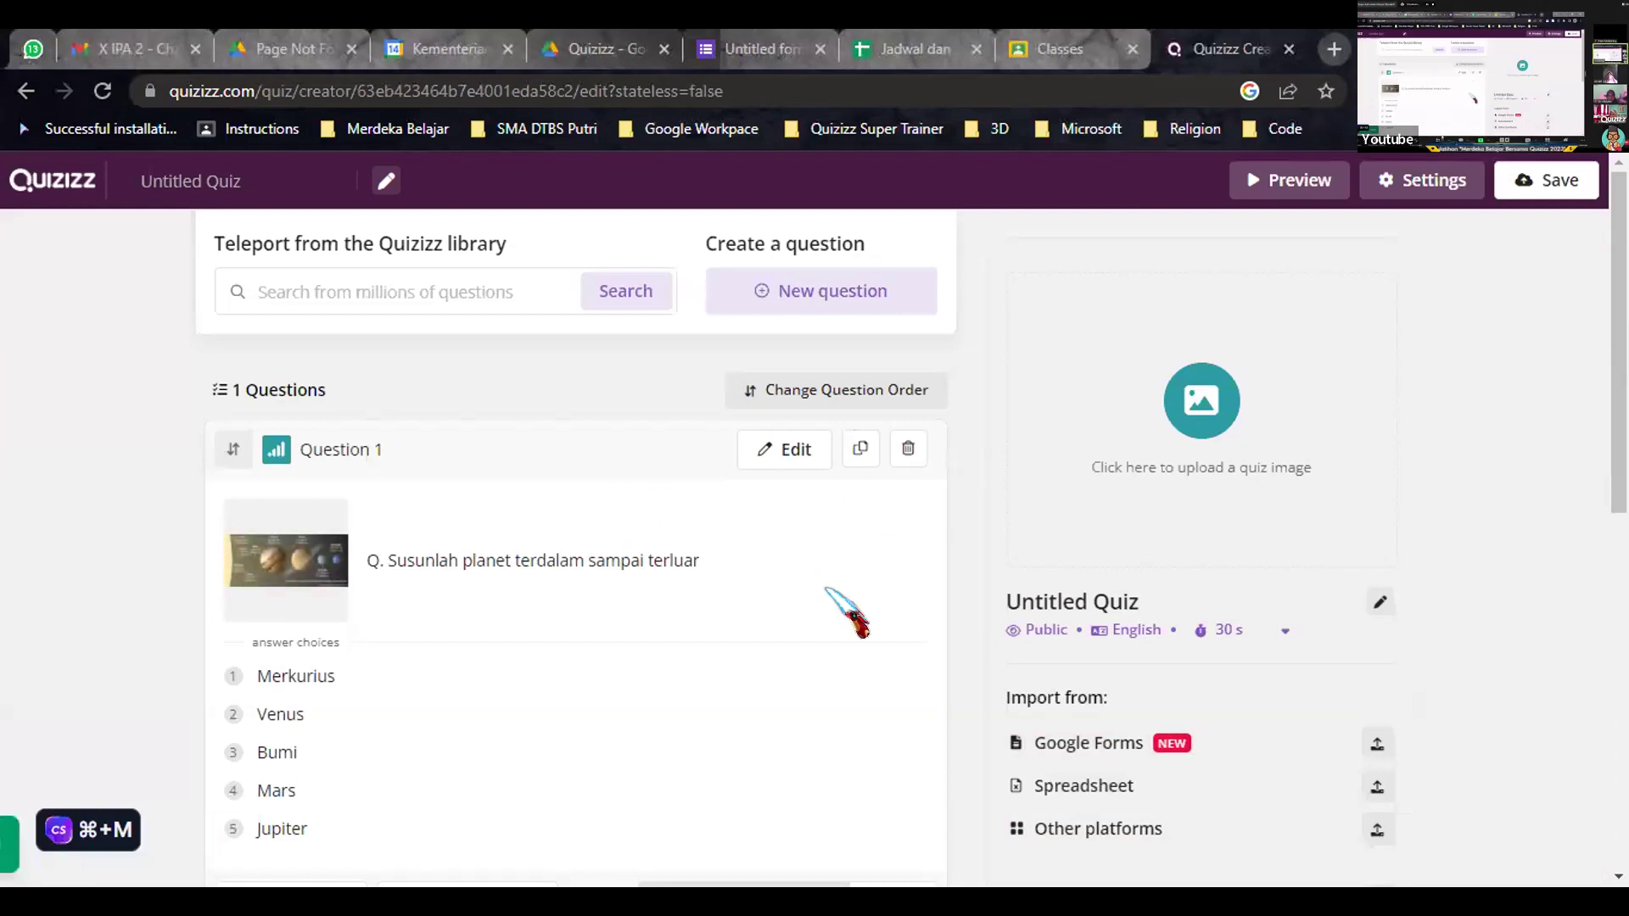
scroll(721, 586, "down", 3)
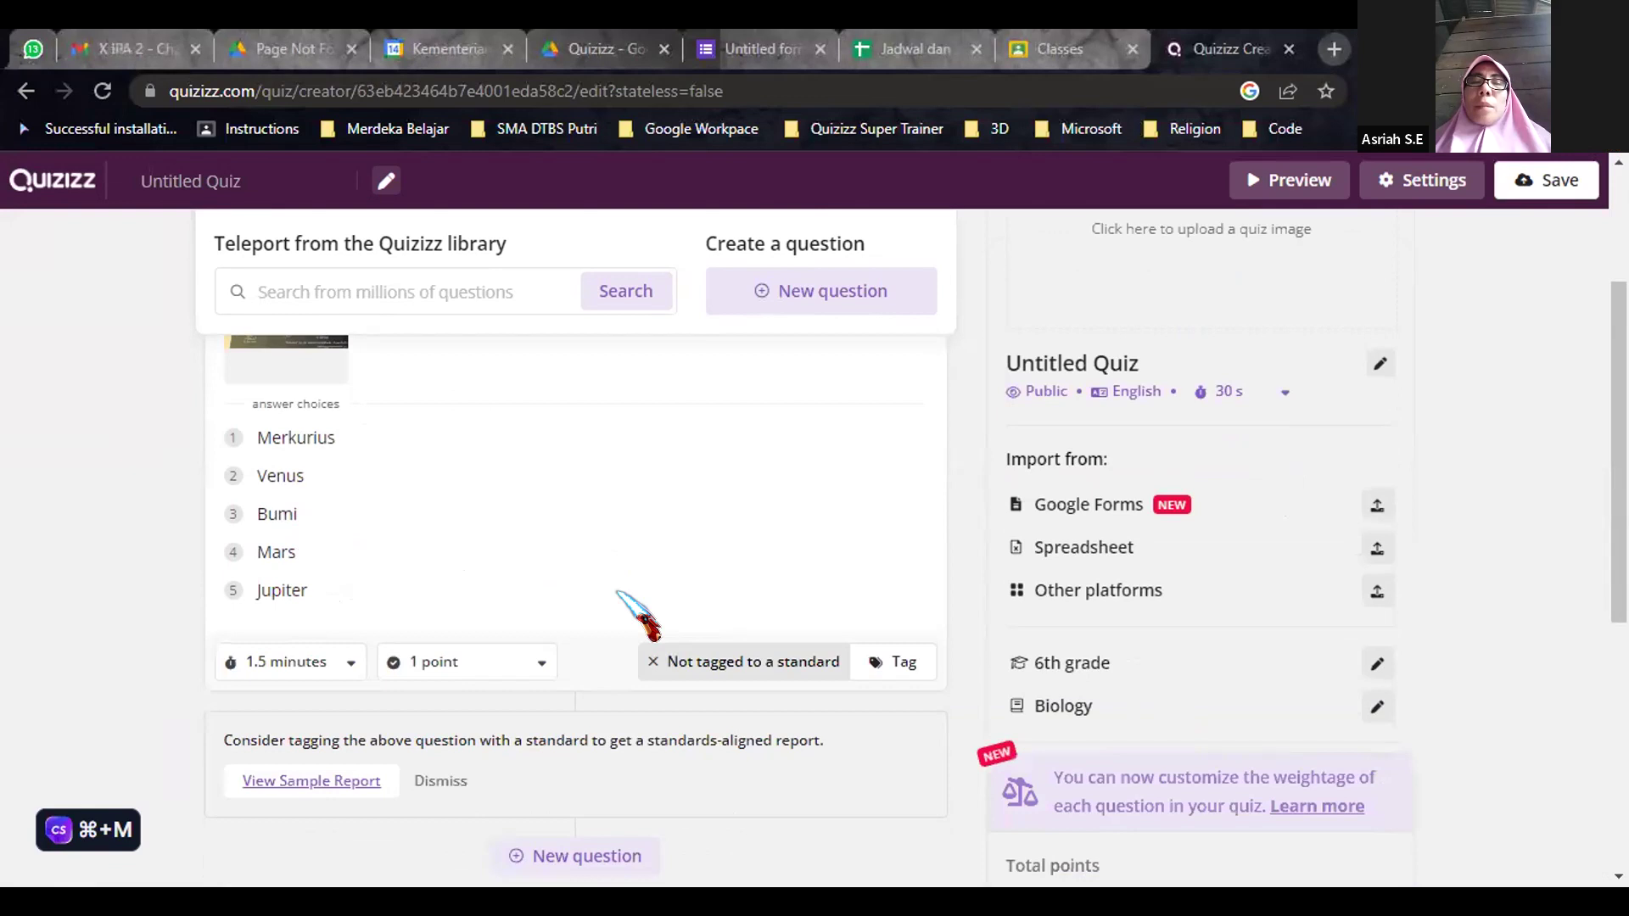
scroll(637, 613, "up", 3)
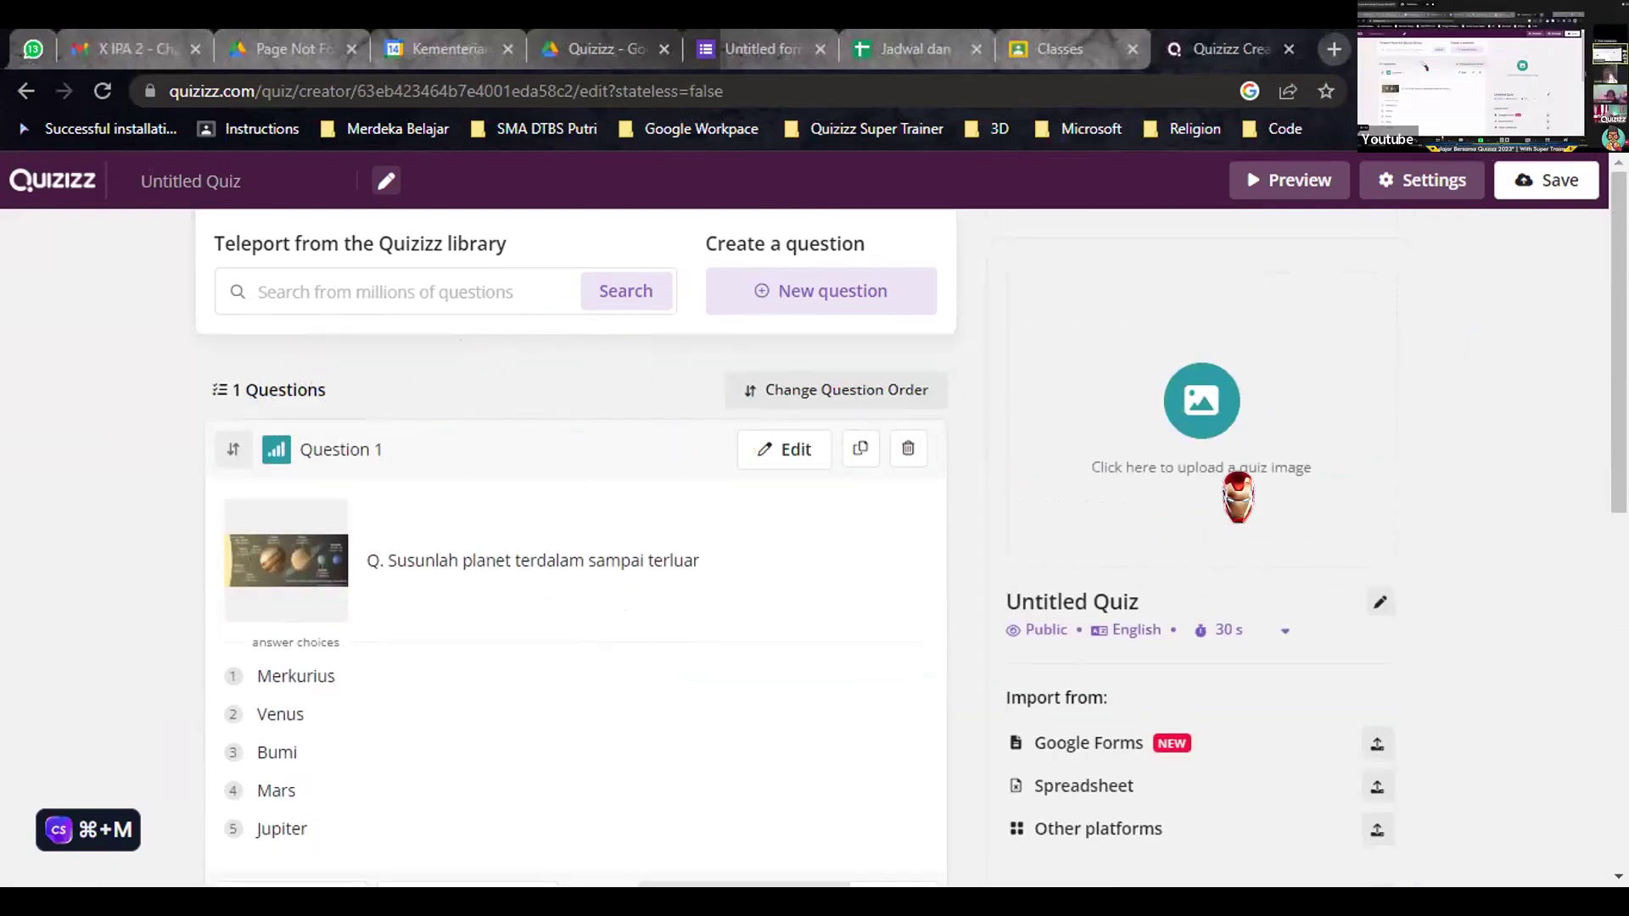
- Name the quiz "Tata Surya" and set its subject to Science
left_click(1379, 600)
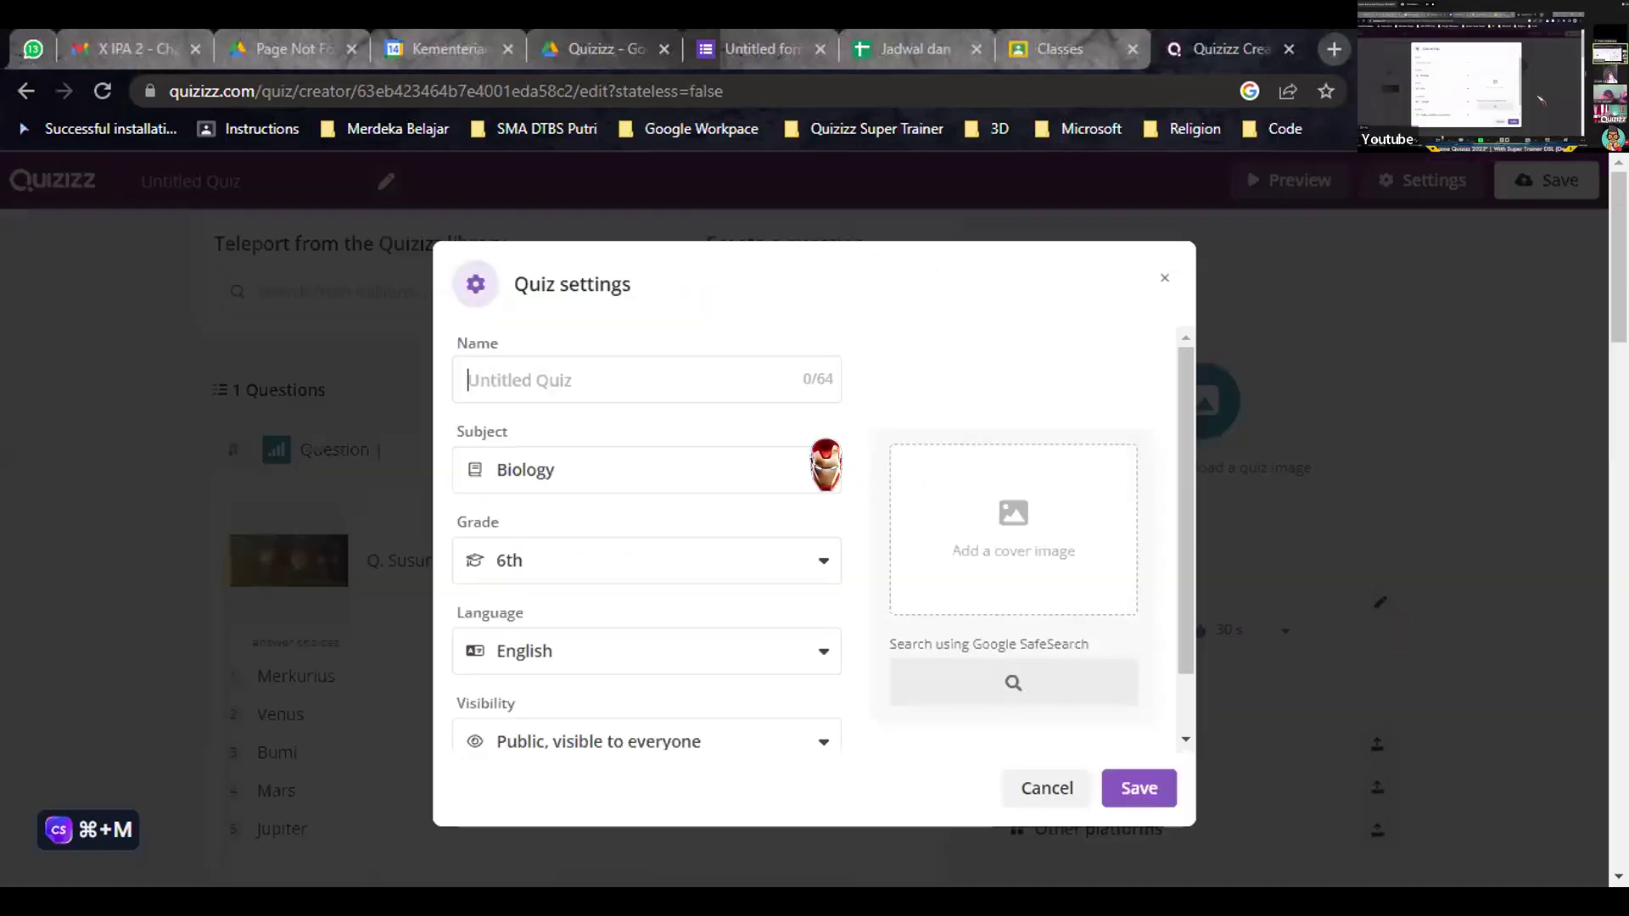
type("Tt")
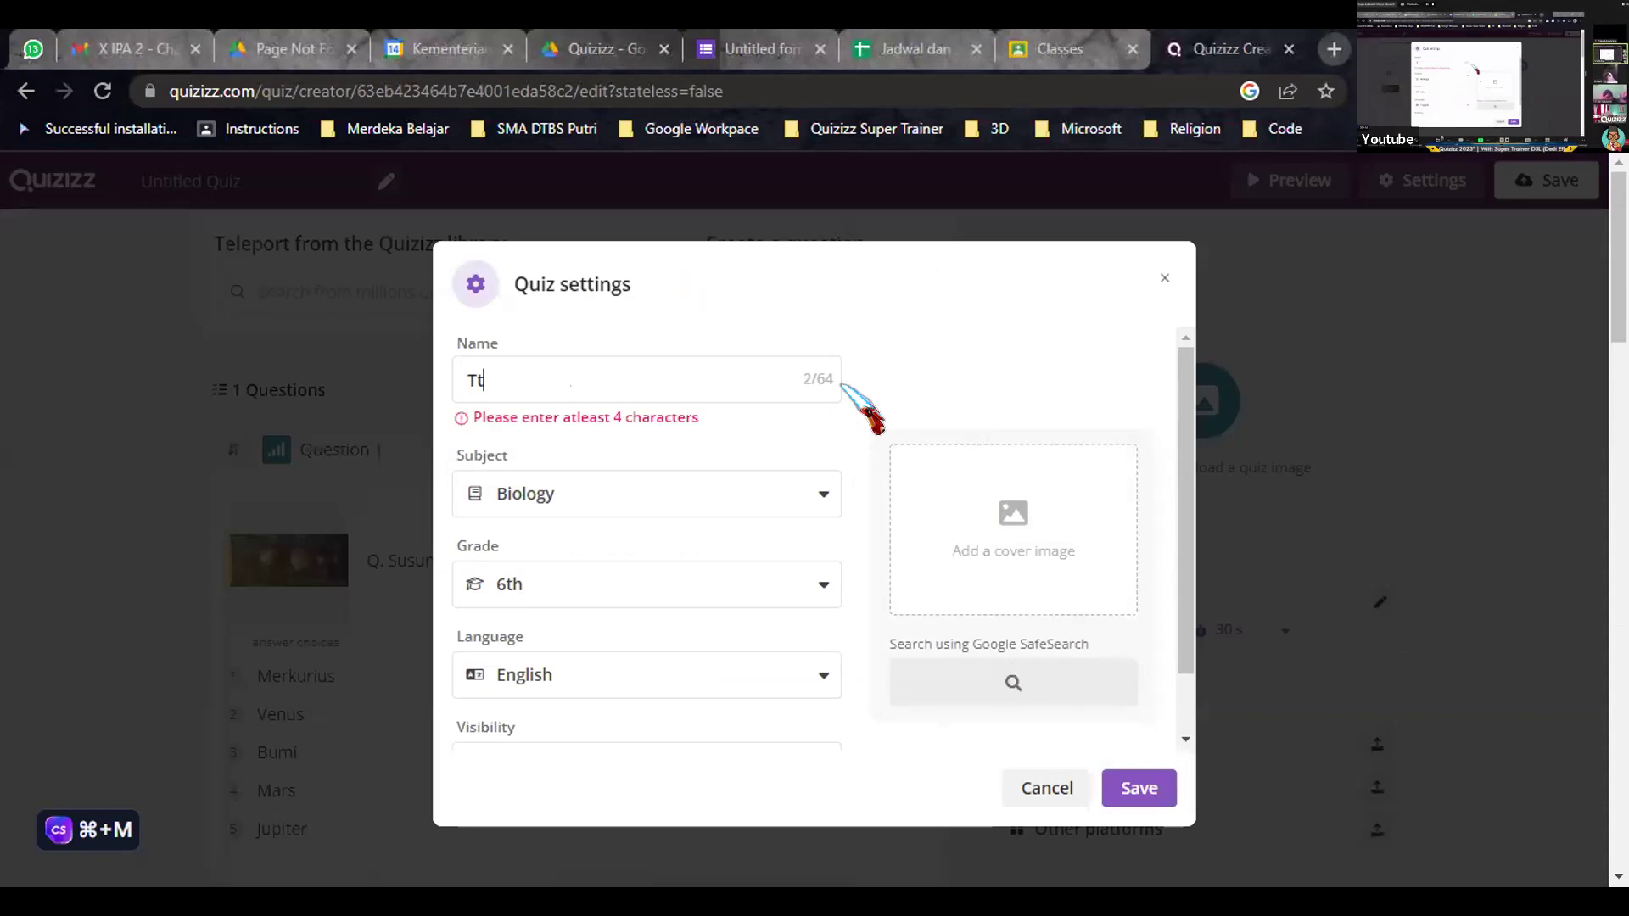
type("ata Surya")
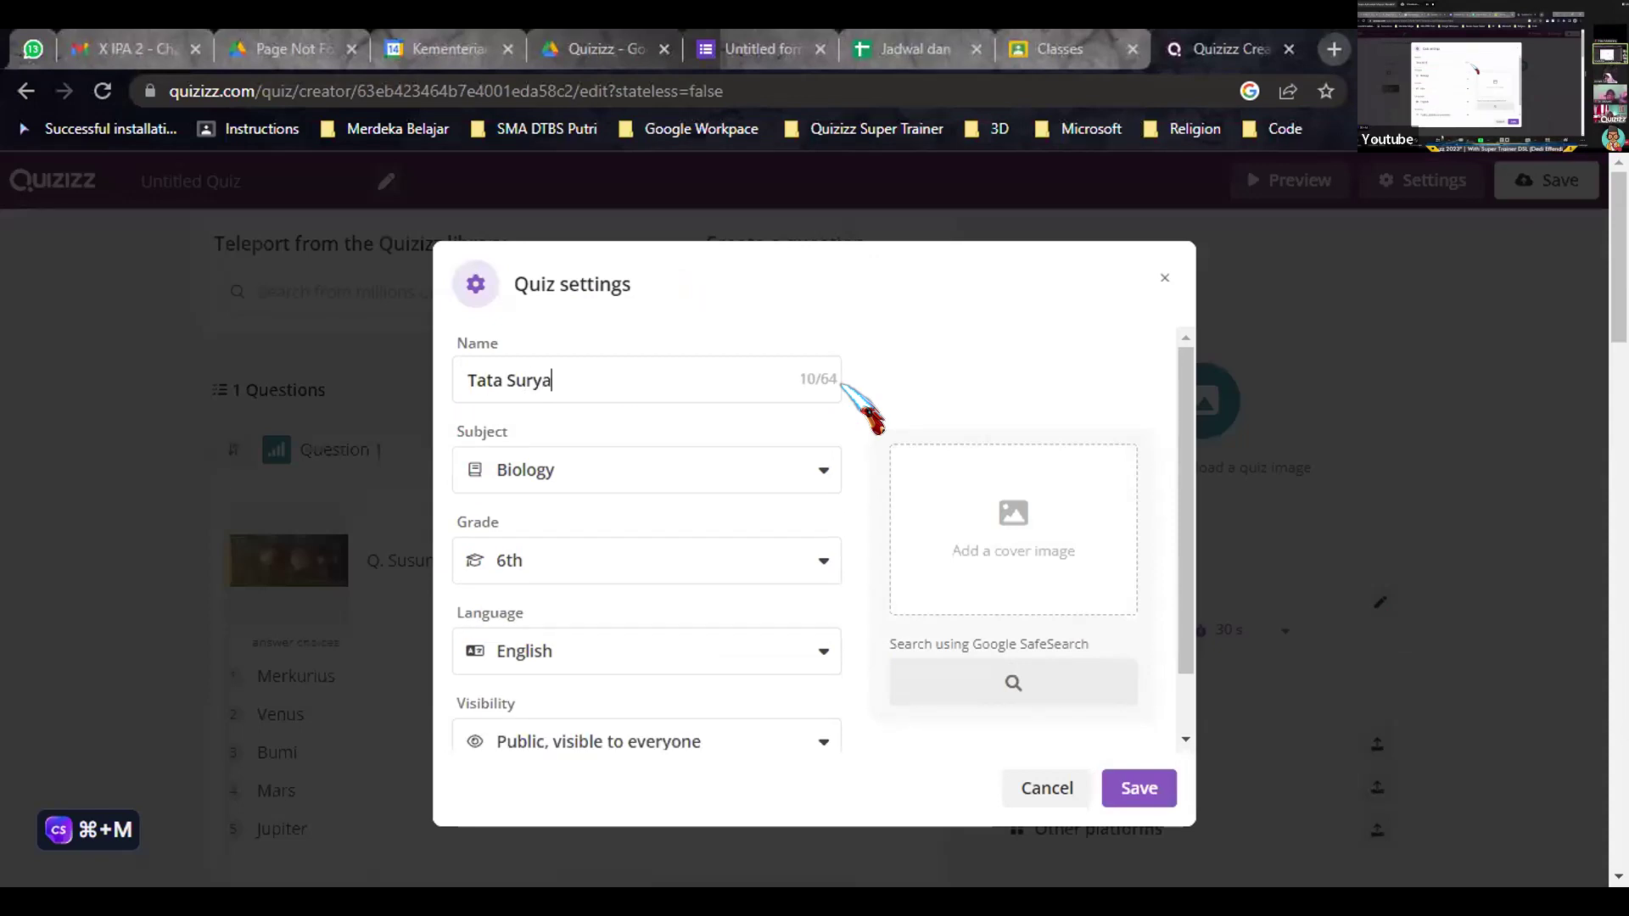
left_click(628, 480)
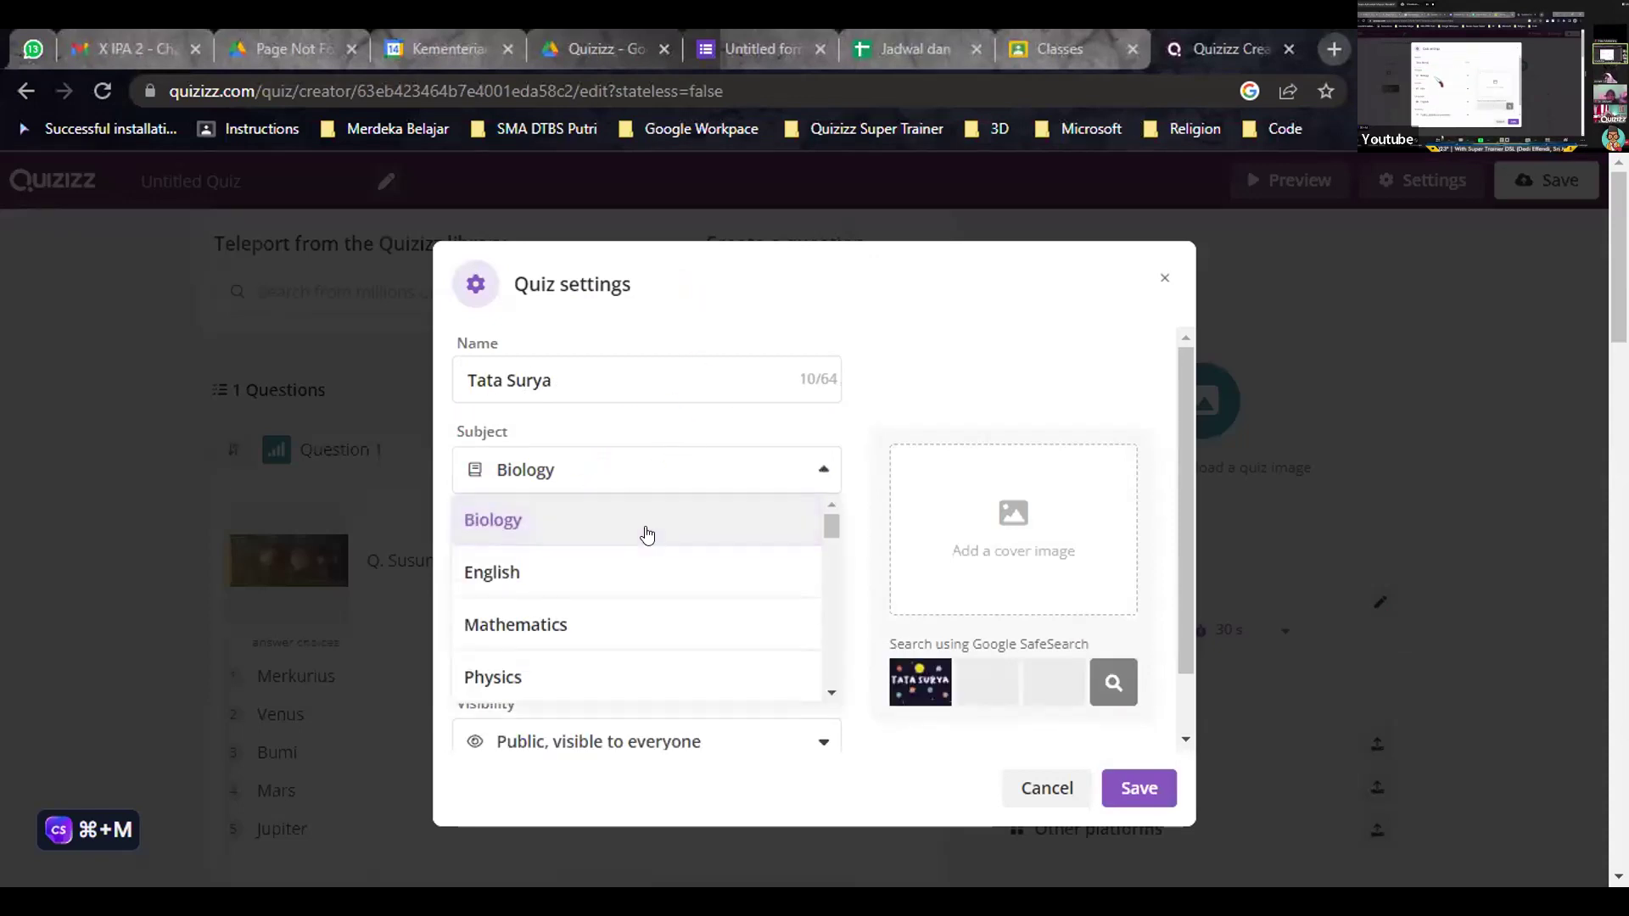
scroll(552, 601, "down", 1)
left_click(532, 612)
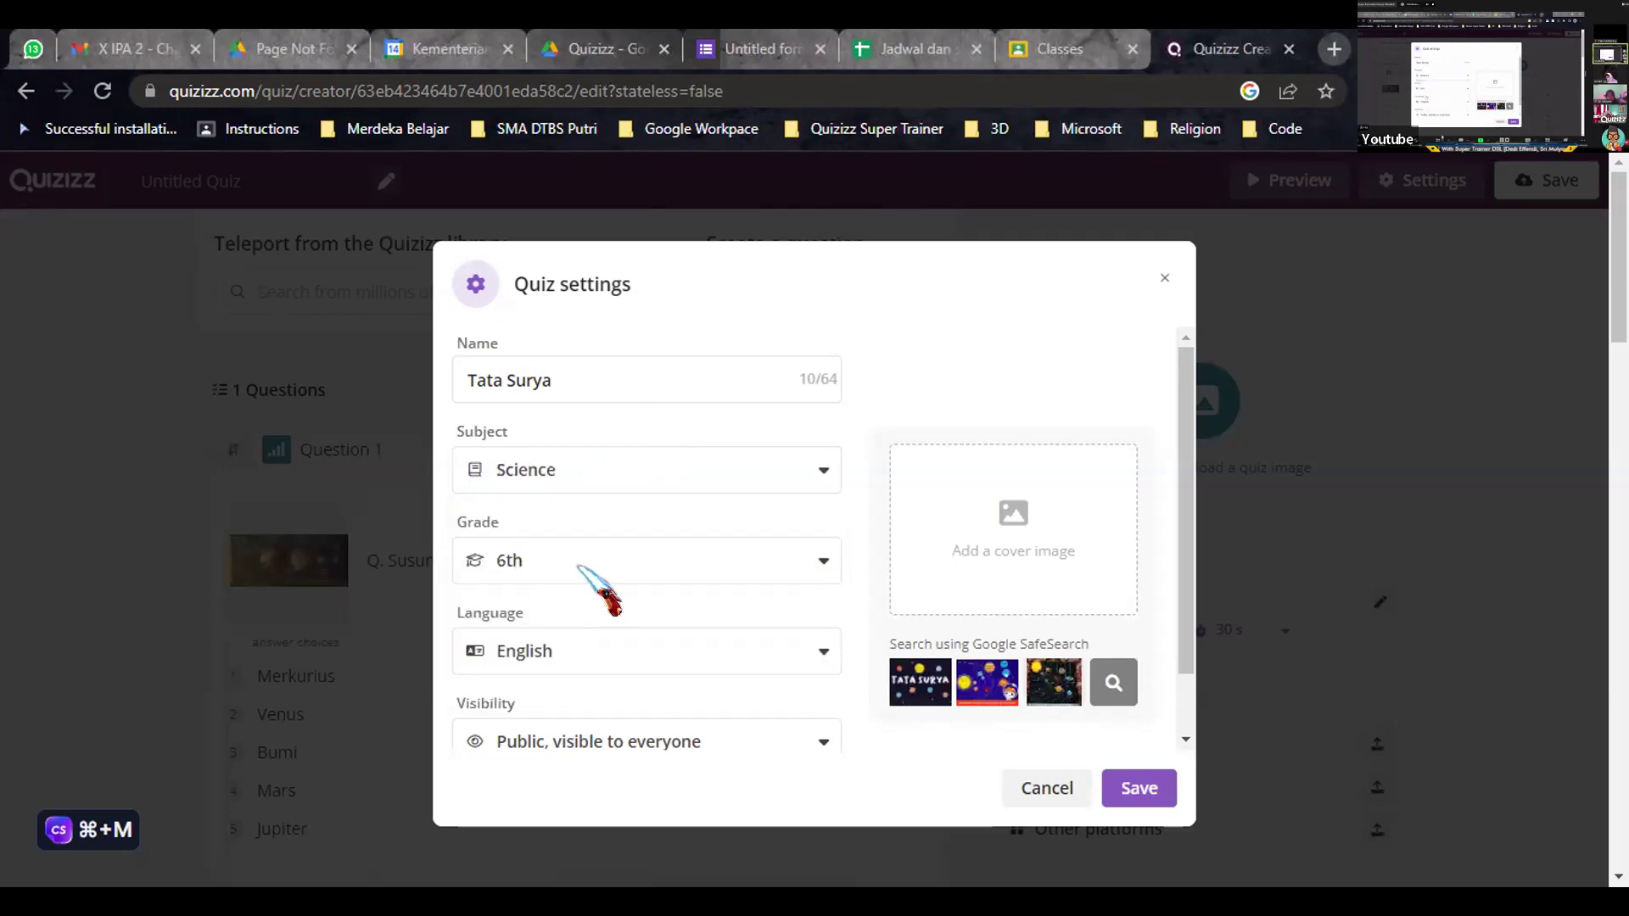
- Use the suggested cartoon solar system picture as cover image, set the language to Indonesian and save the quiz settings
left_click(984, 683)
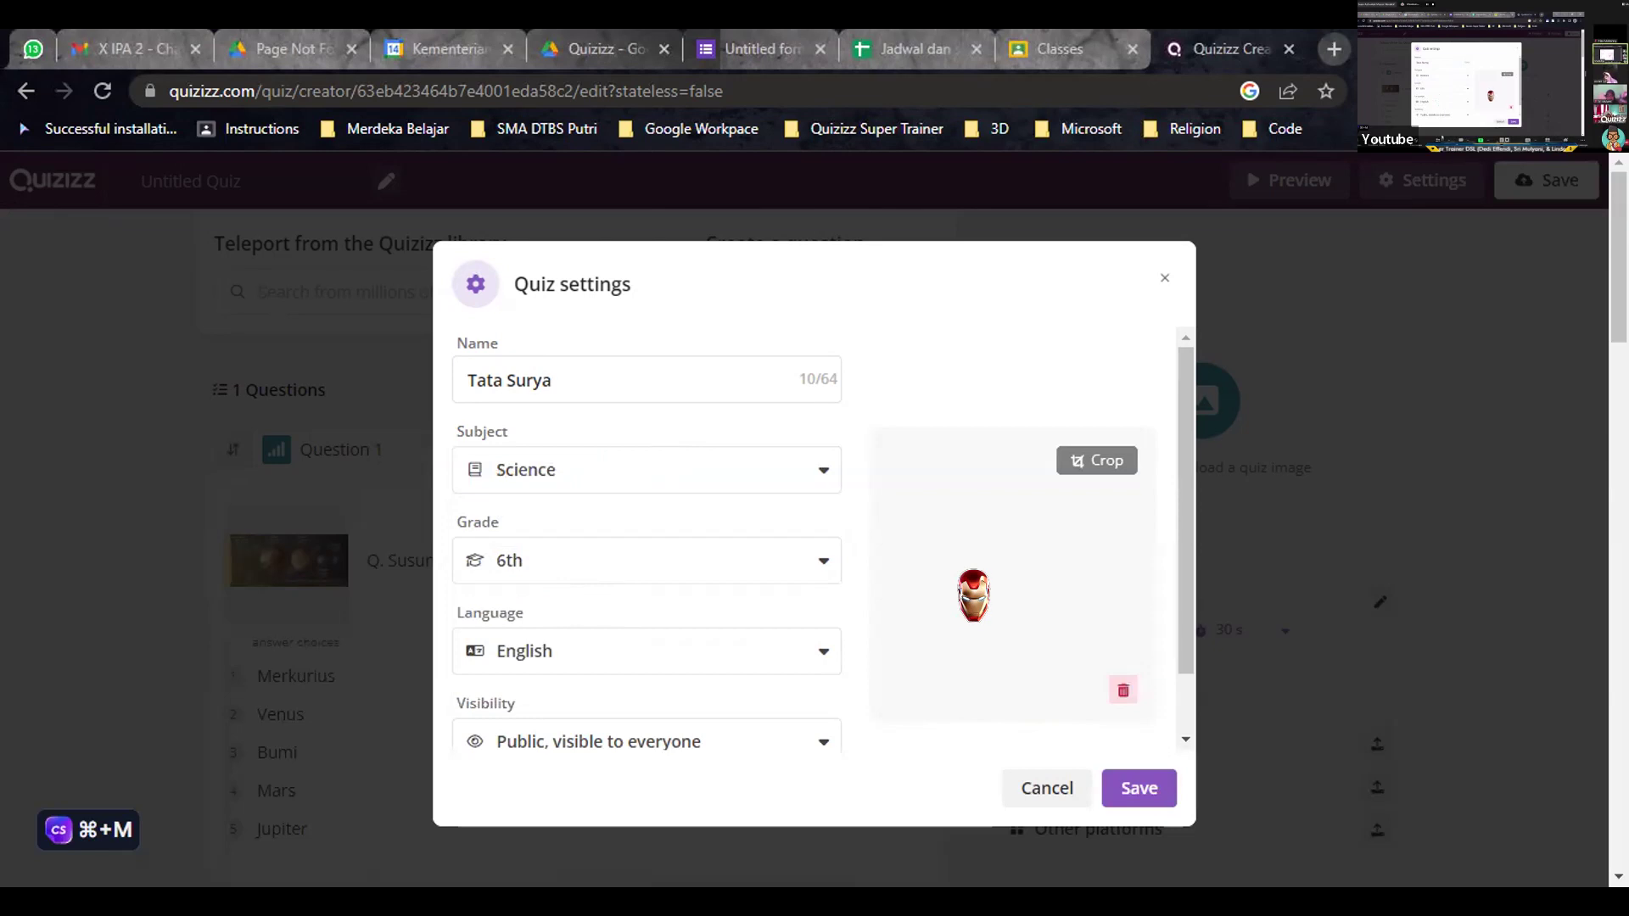
left_click(672, 655)
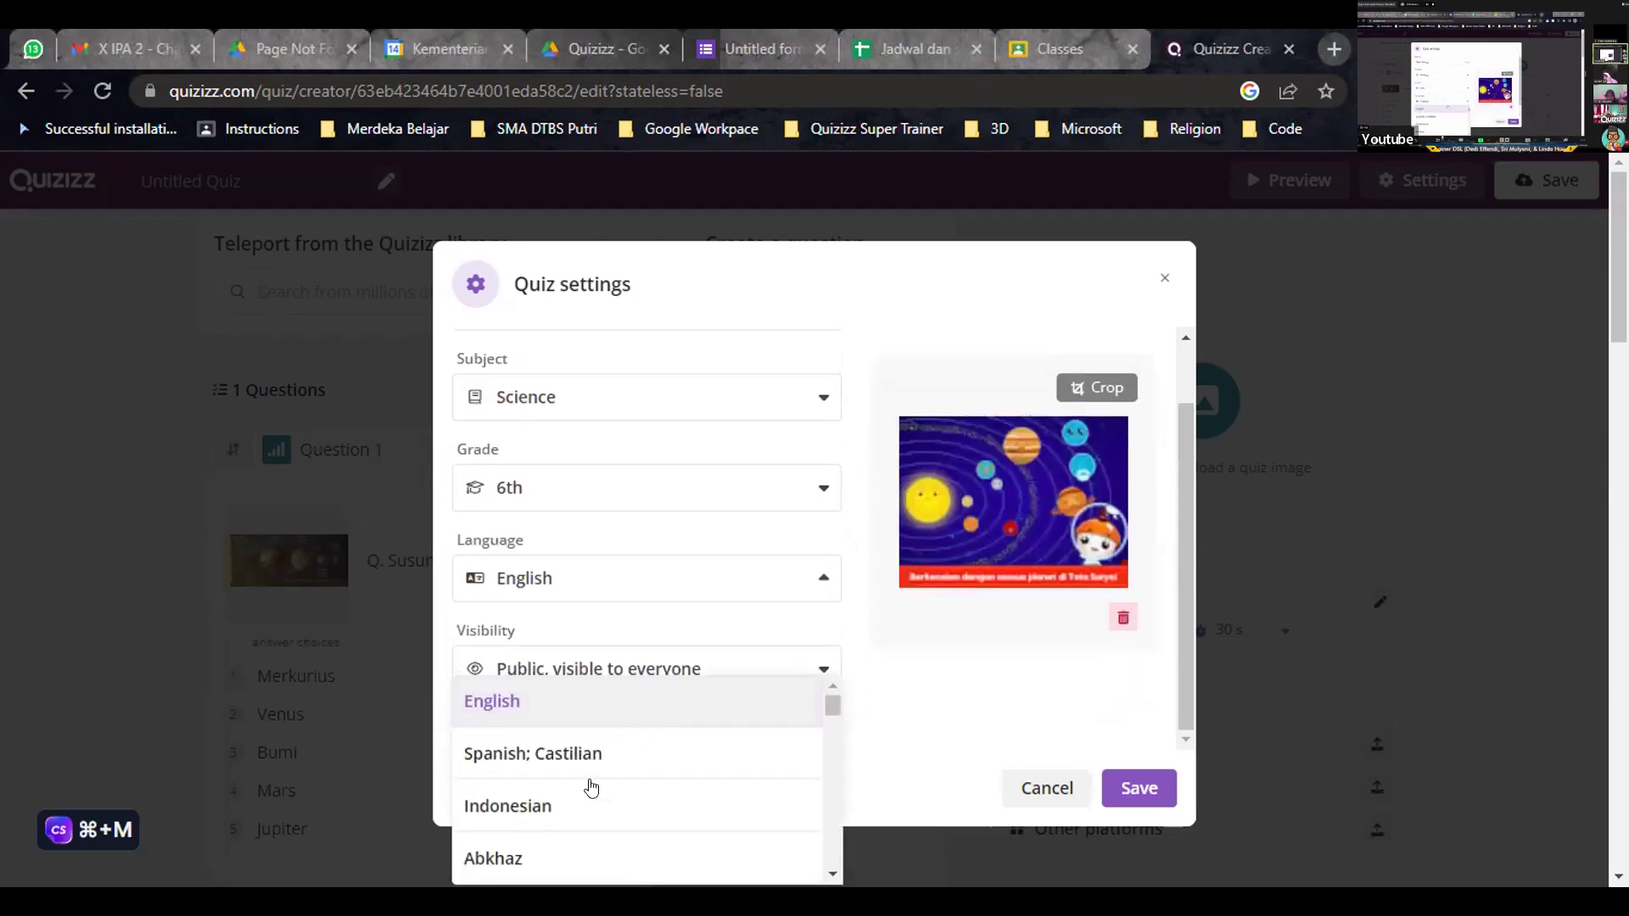
left_click(540, 814)
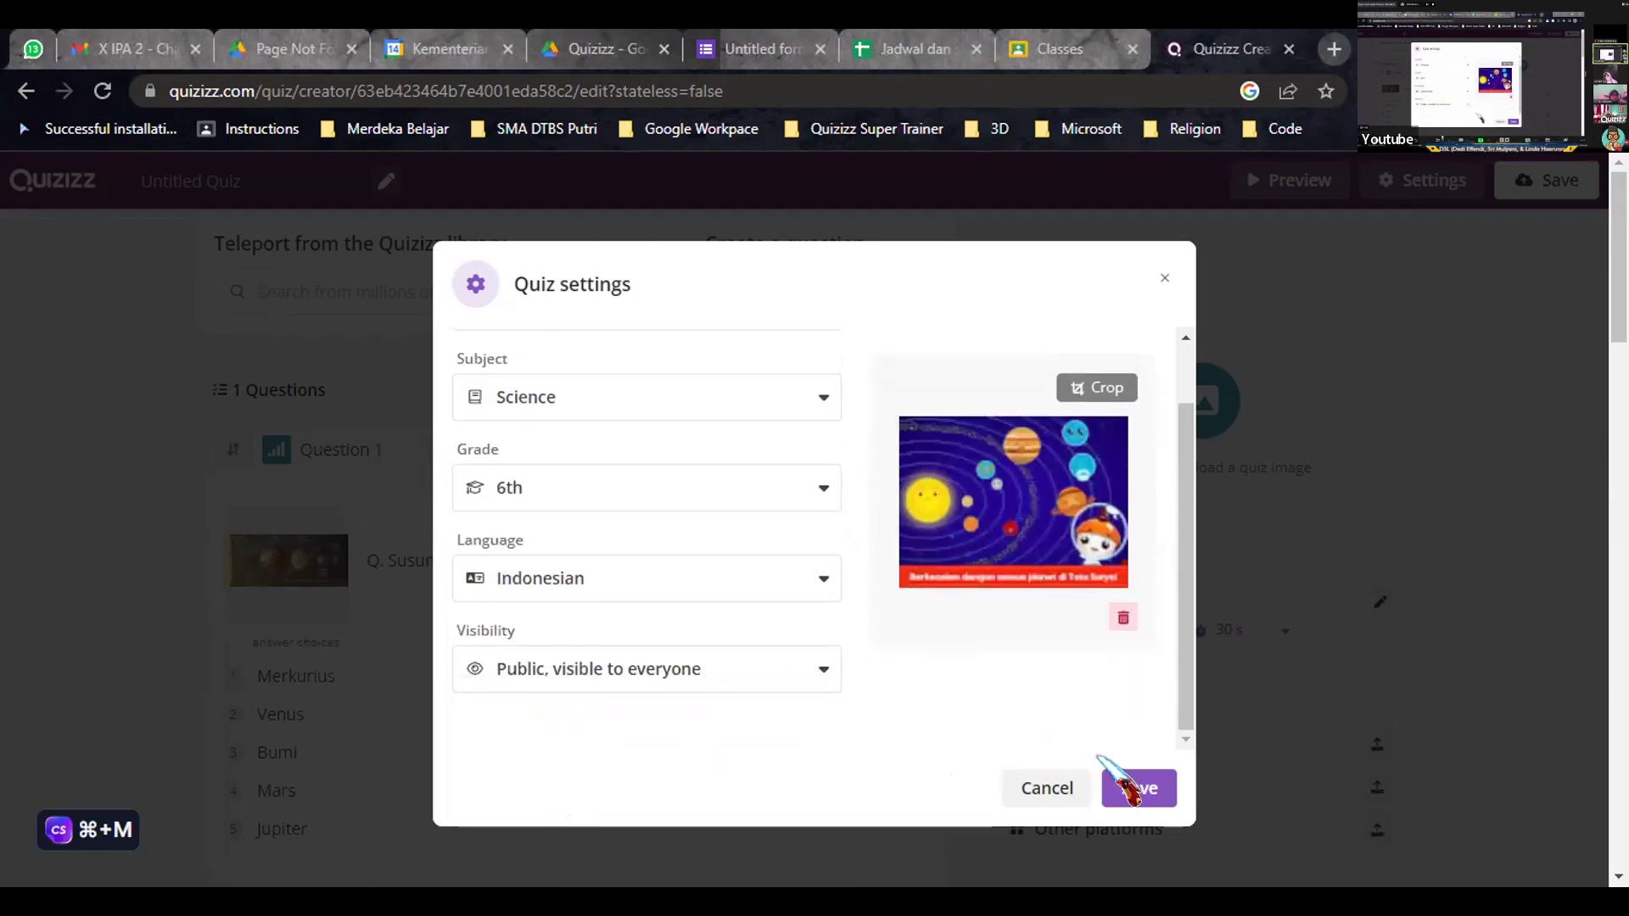
left_click(1126, 789)
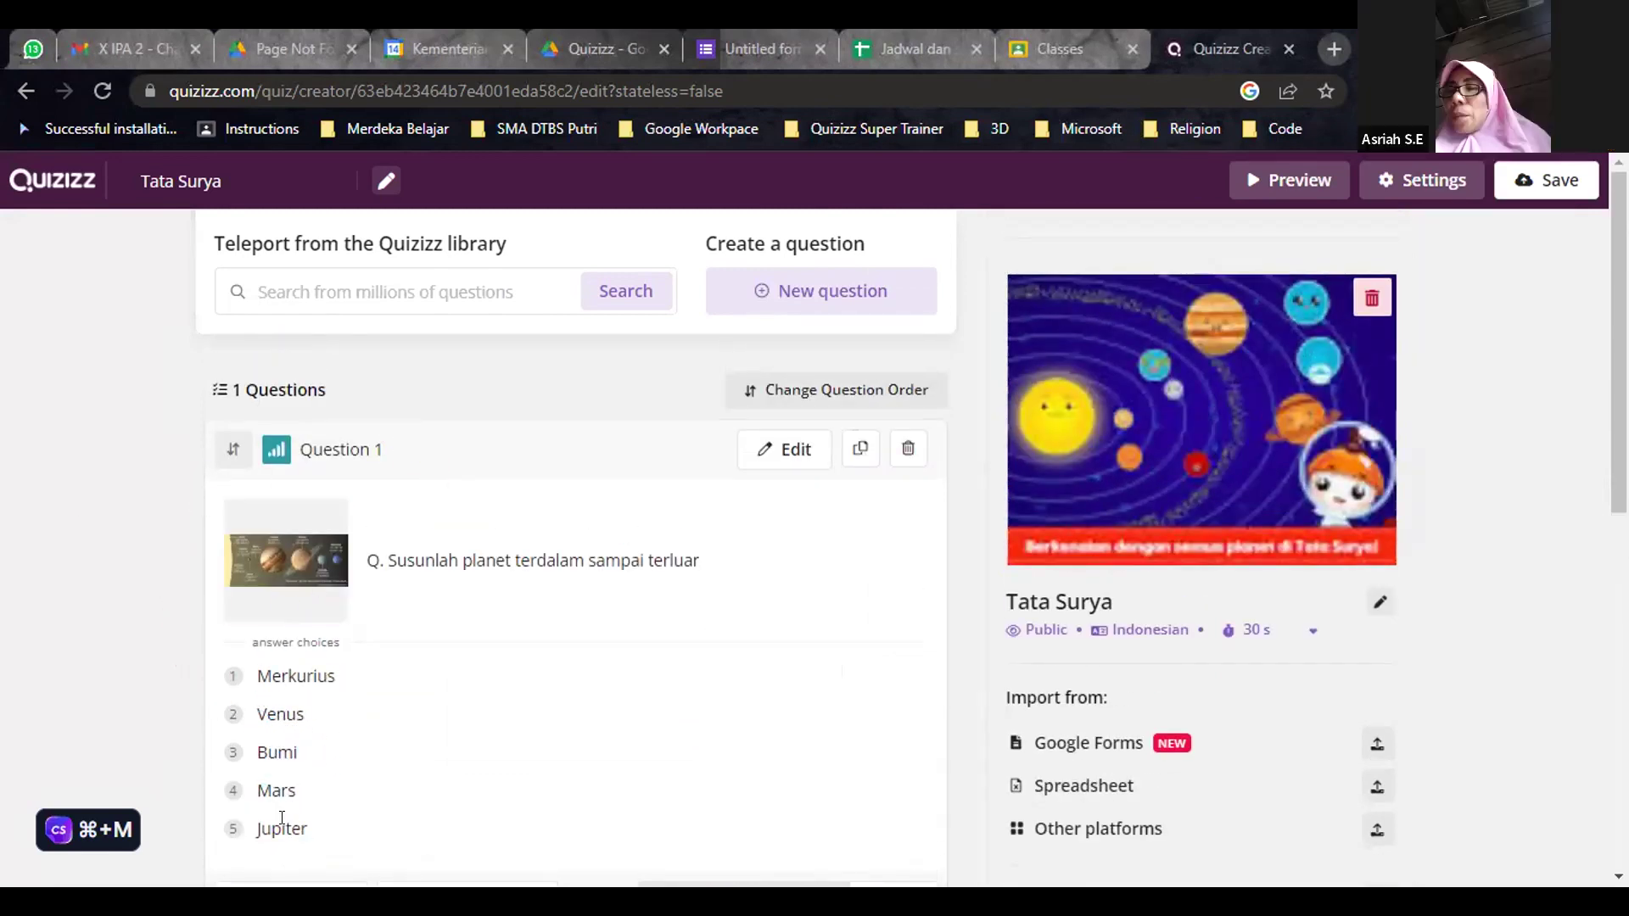
- Add a Match question with the text "Jodohkanlah dengan pasangan yang sesuai" in place of the default wording
left_click(830, 293)
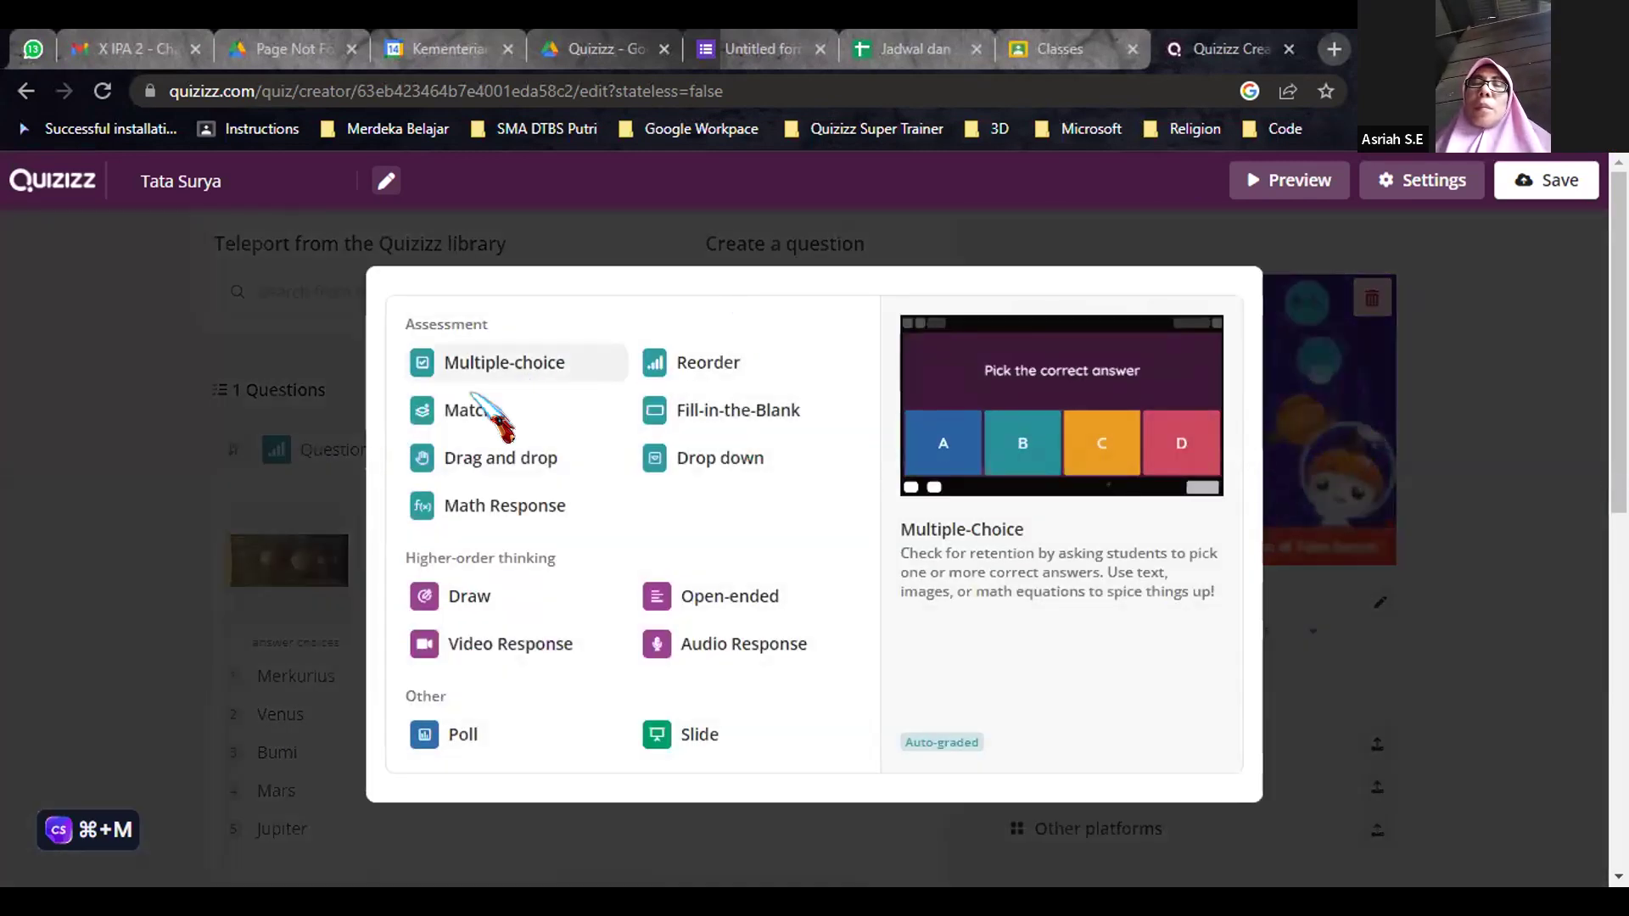
left_click(458, 410)
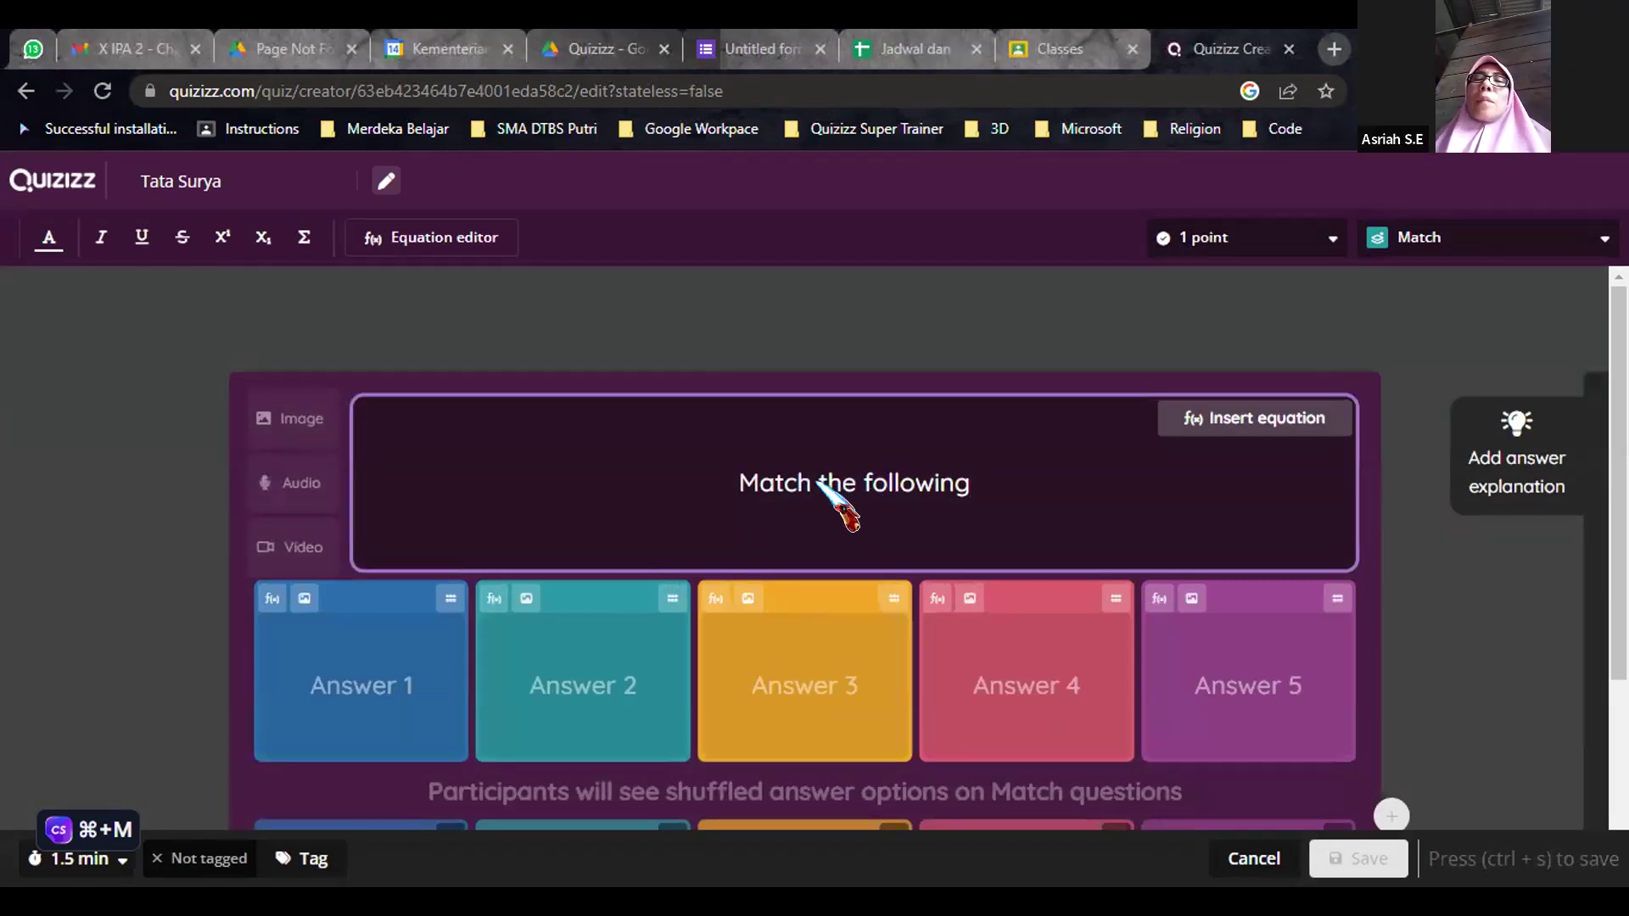
left_click_drag(728, 481, 1084, 466)
scroll(1059, 526, "down", 1)
scroll(1059, 526, "down", 2)
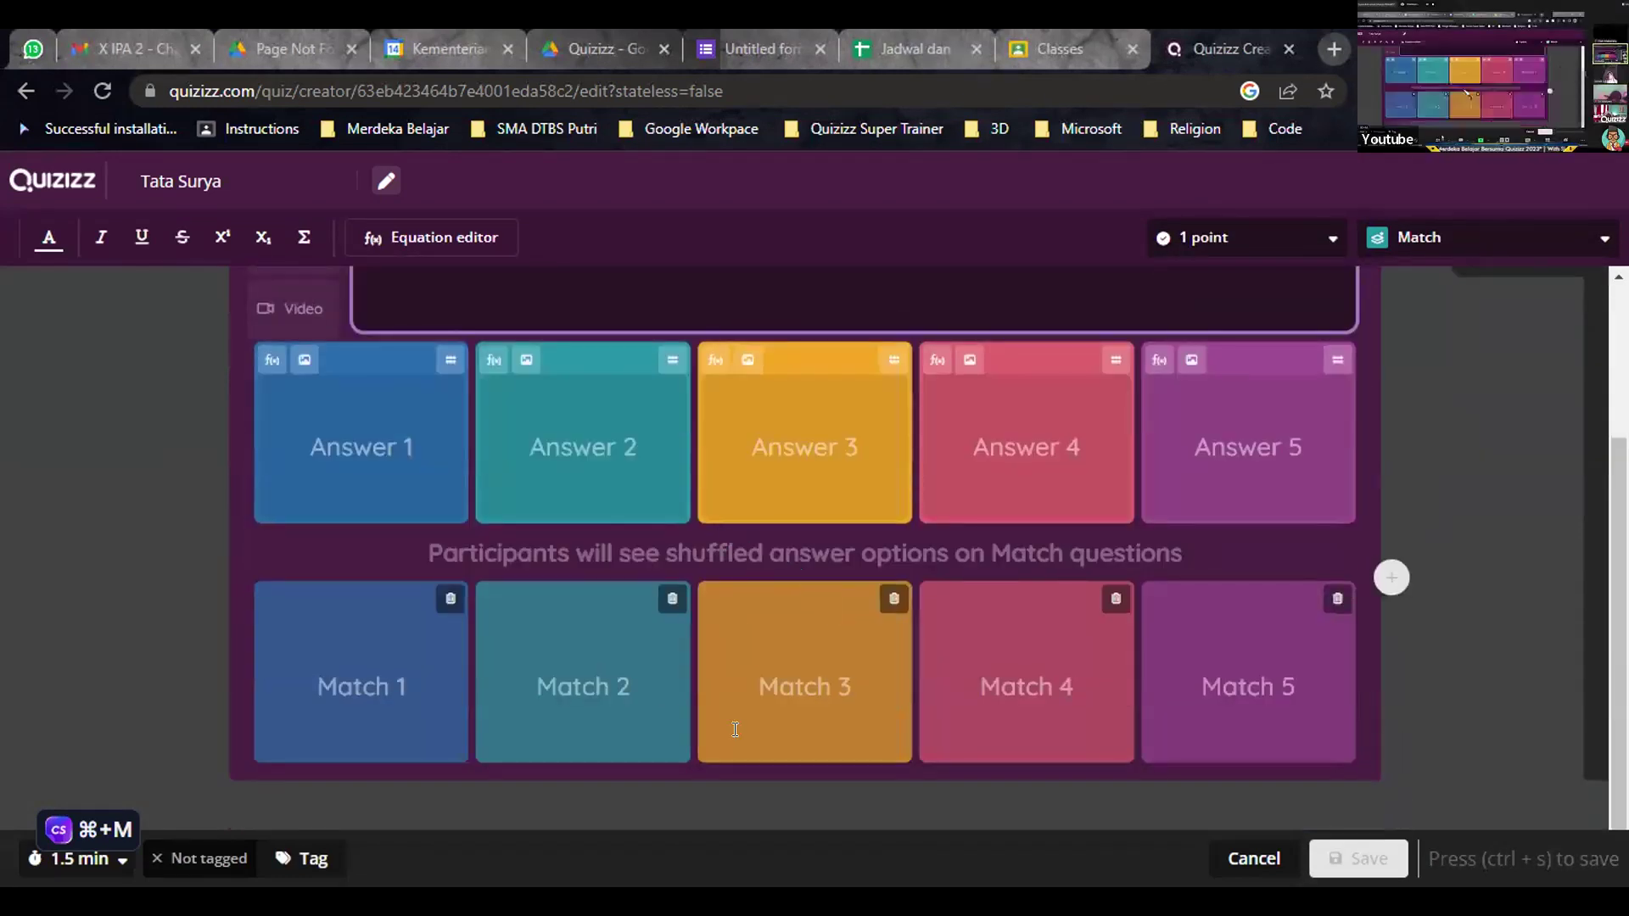
scroll(867, 544, "up", 3)
key("BackSpace")
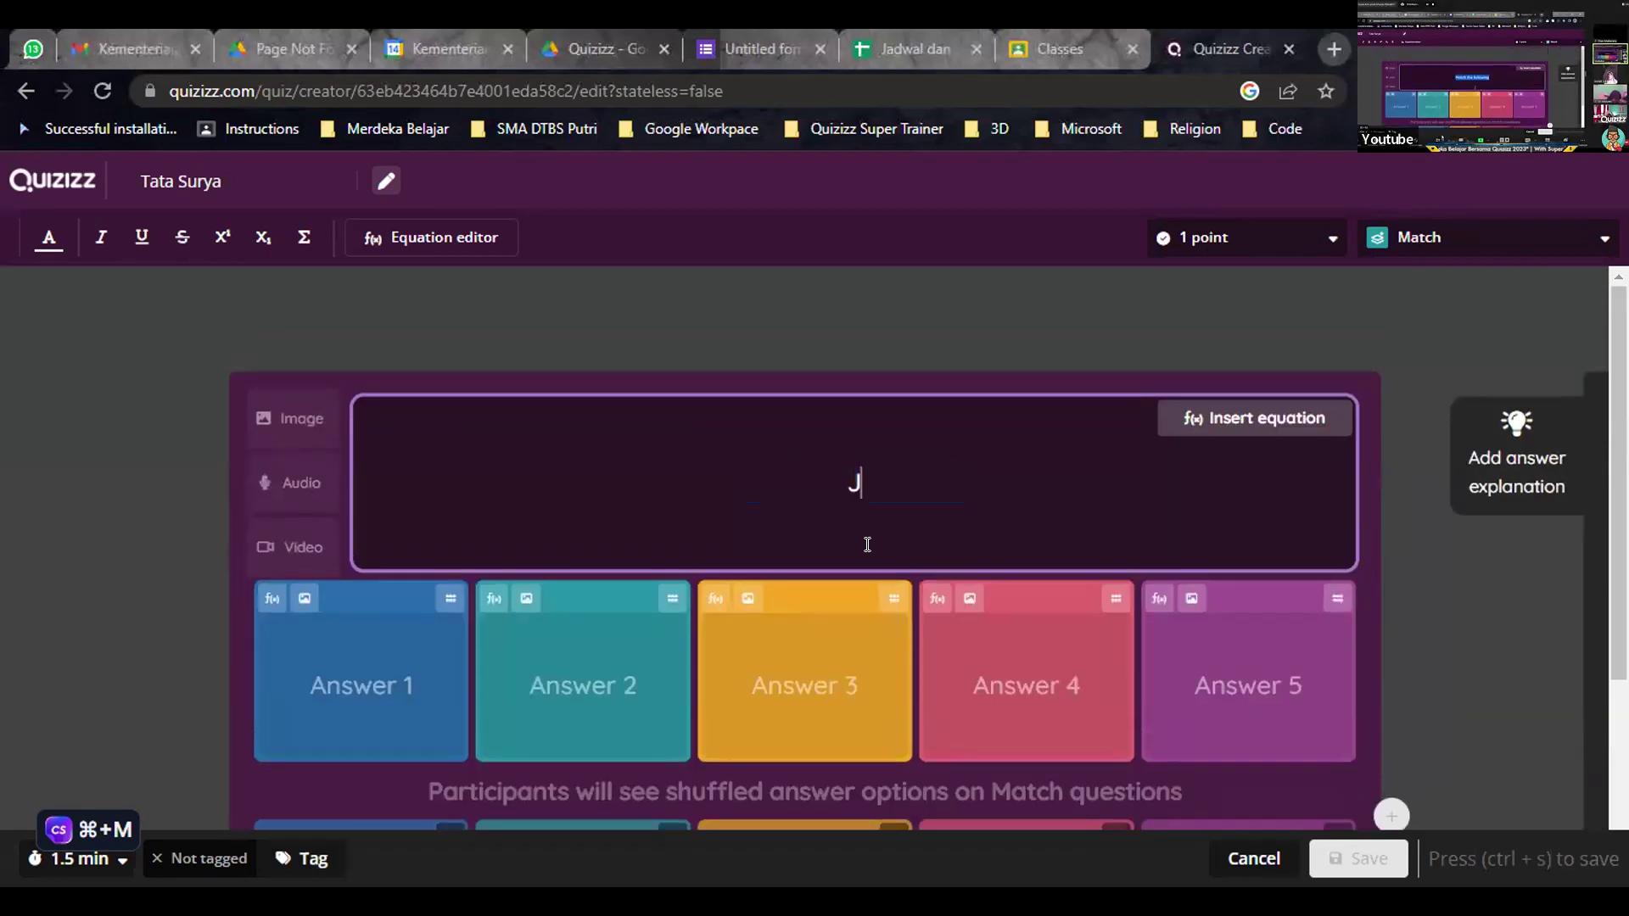
type("Jojdo")
key("BackSpace")
key("BackSpace")
key("BackSpace")
key("BackSpace")
type("odohkanlah")
key("BackSpace")
type("nlah degan pa")
key("BackSpace")
key("BackSpace")
key("BackSpace")
key("BackSpace")
key("BackSpace")
key("BackSpace")
type("ngan pa")
key("BackSpace")
key("BackSpace")
key("BackSpace")
type("n pasangan yang sesuai")
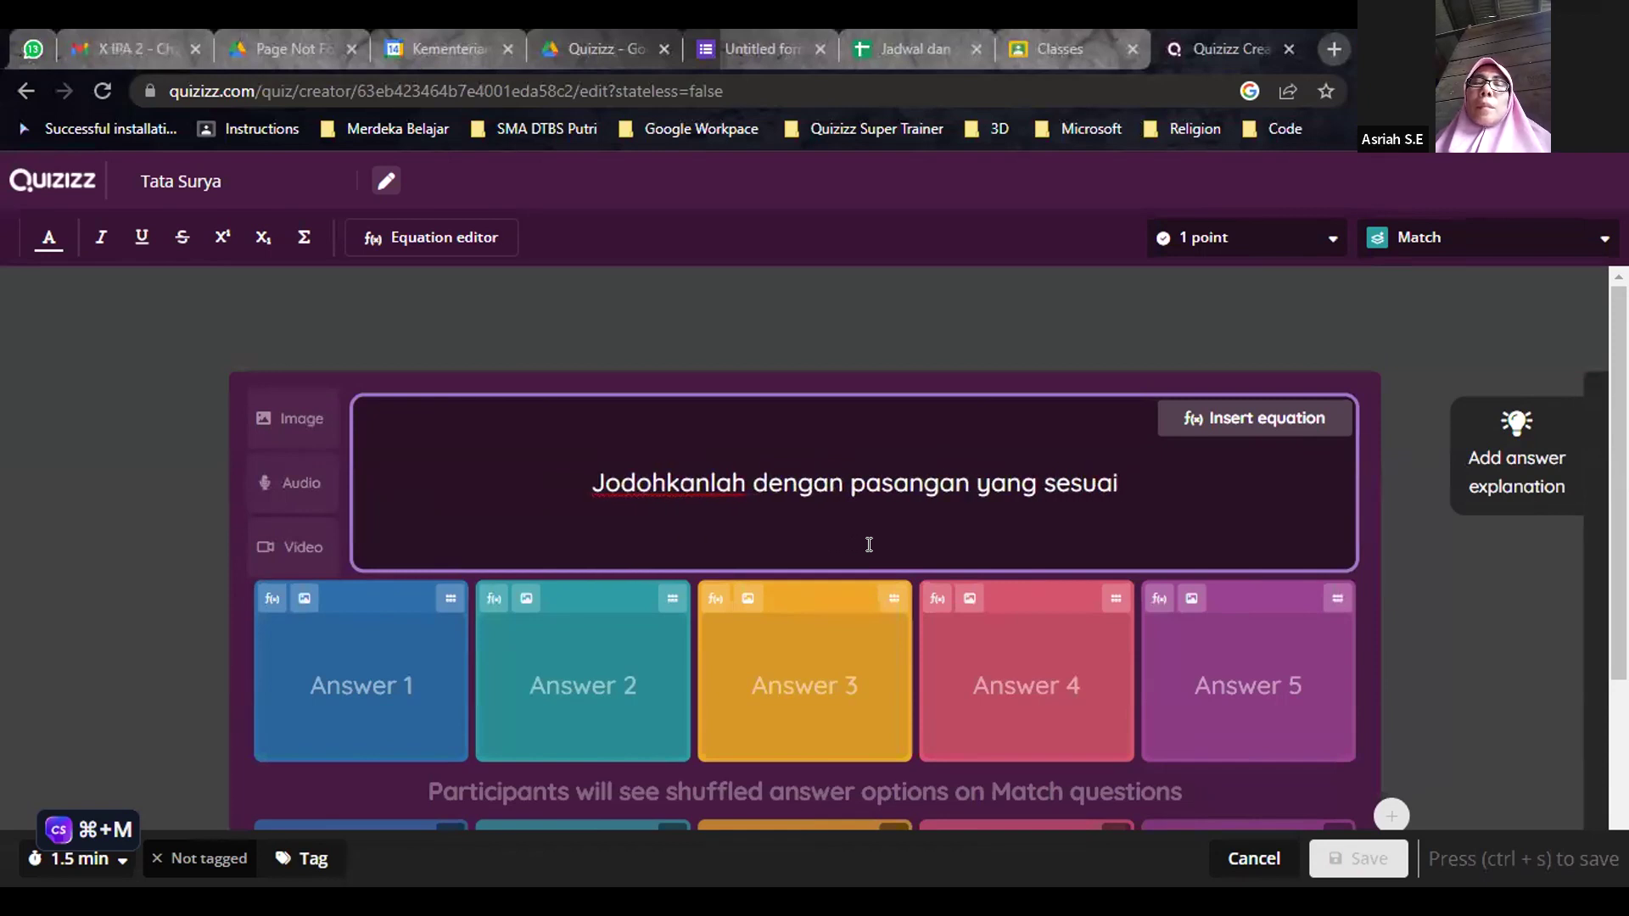
- Fill the Match question's five answers in order with Merkurius, Venus, Bumi, Mars and Jupiter
scroll(746, 564, "down", 2)
left_click(357, 594)
scroll(434, 577, "down", 1)
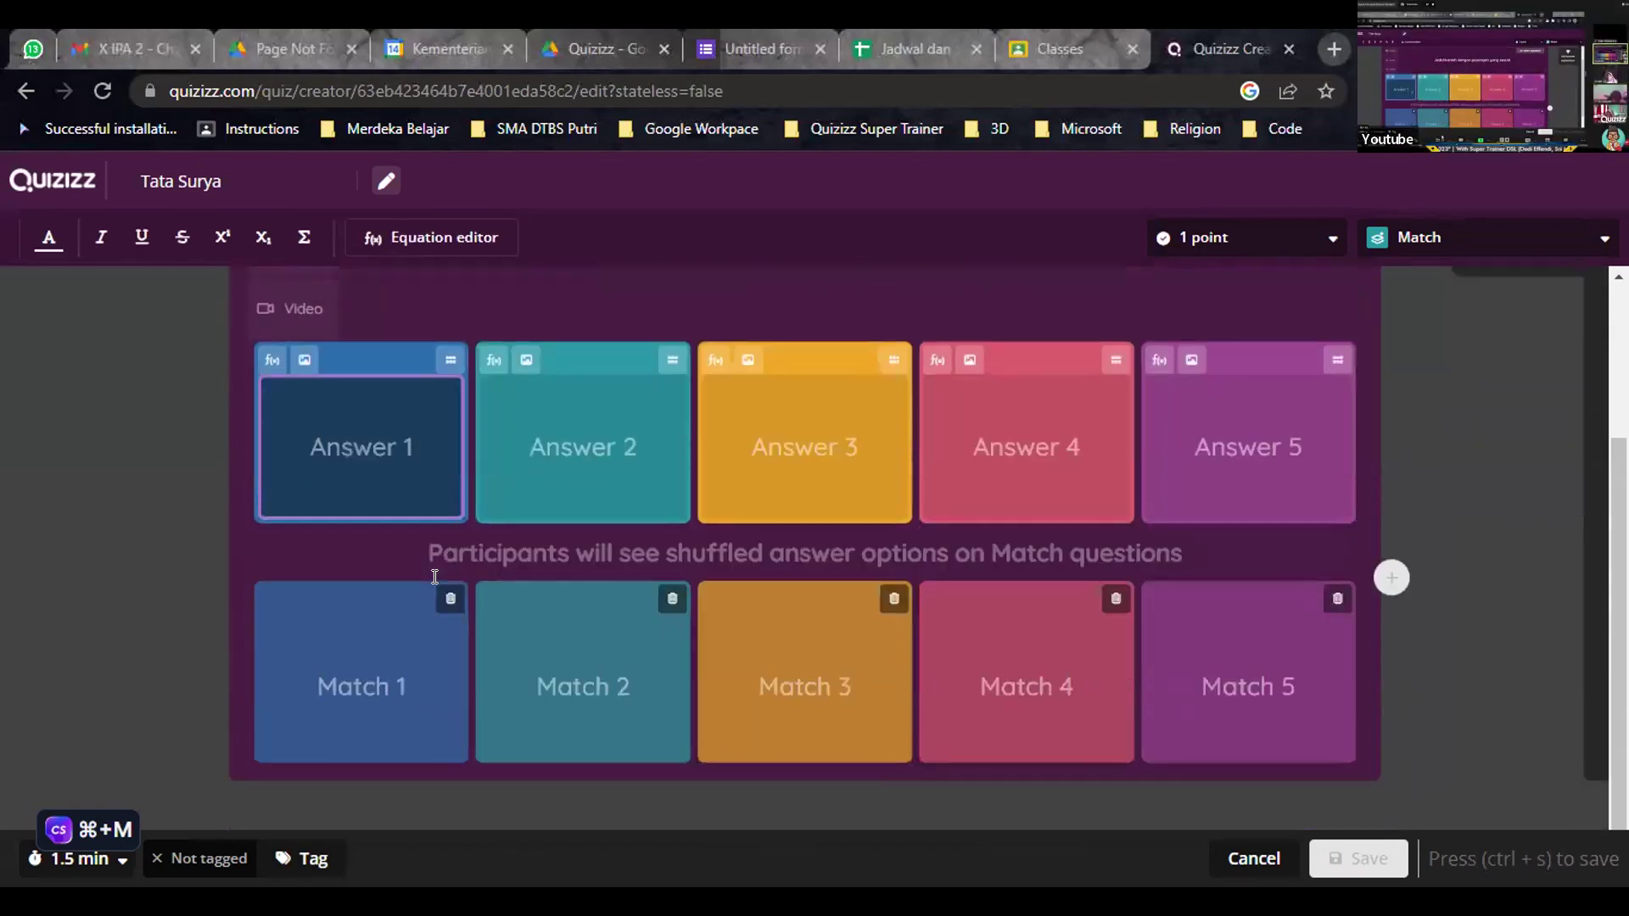
type("Merkurisu")
key("BackSpace")
key("BackSpace")
type("us")
key("Tab")
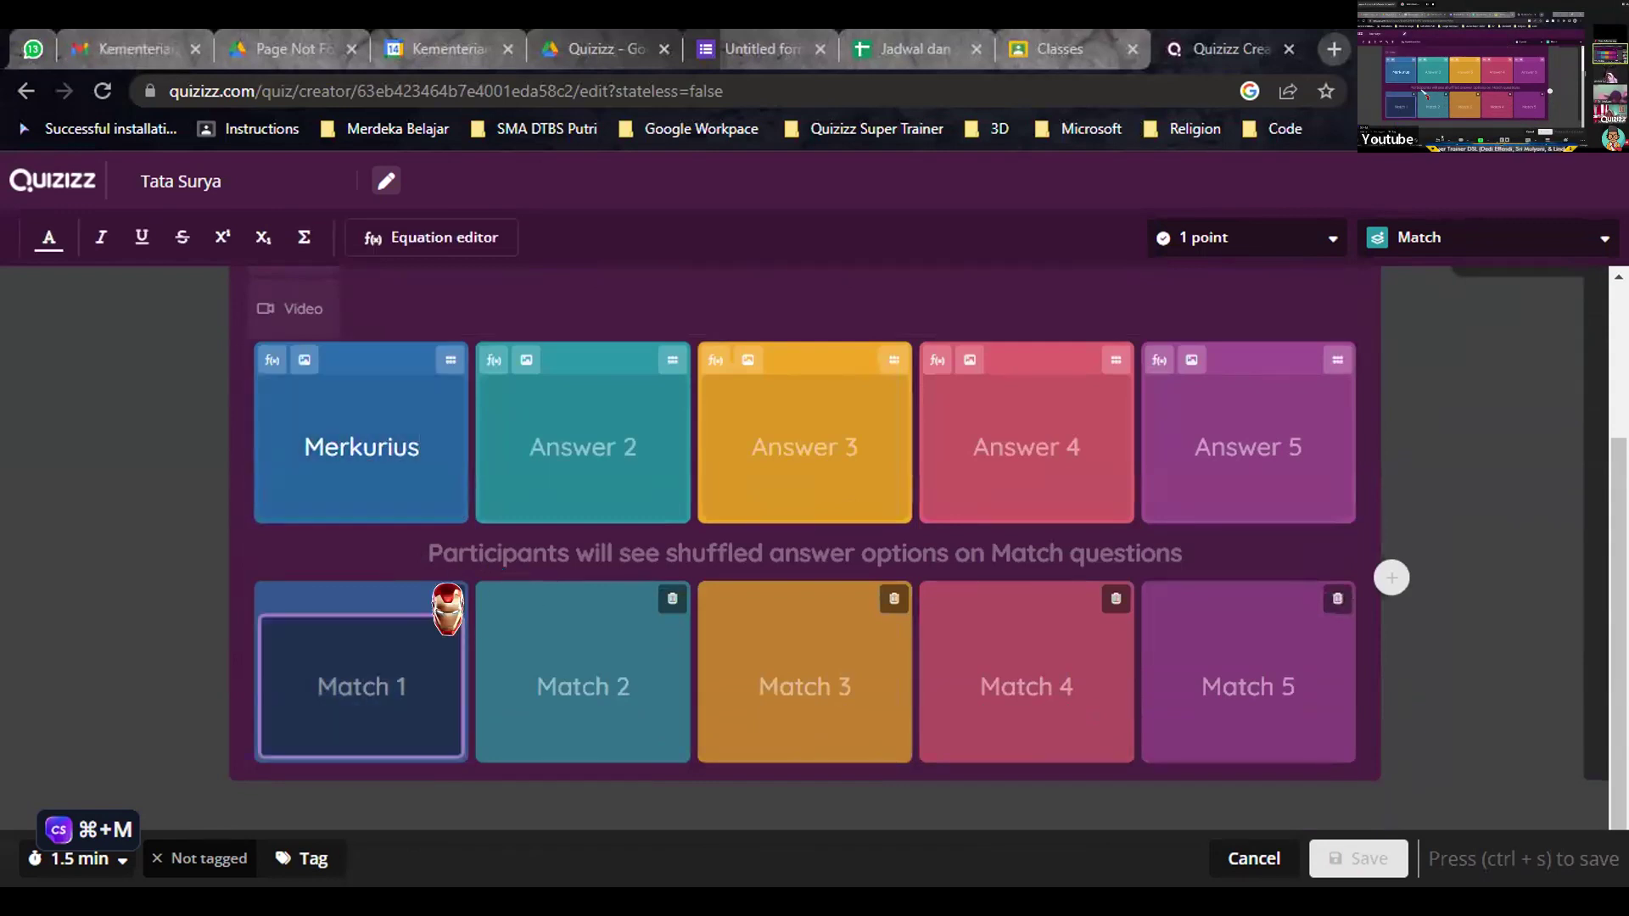
left_click(594, 463)
type("Venur")
key("BackSpace")
type("s")
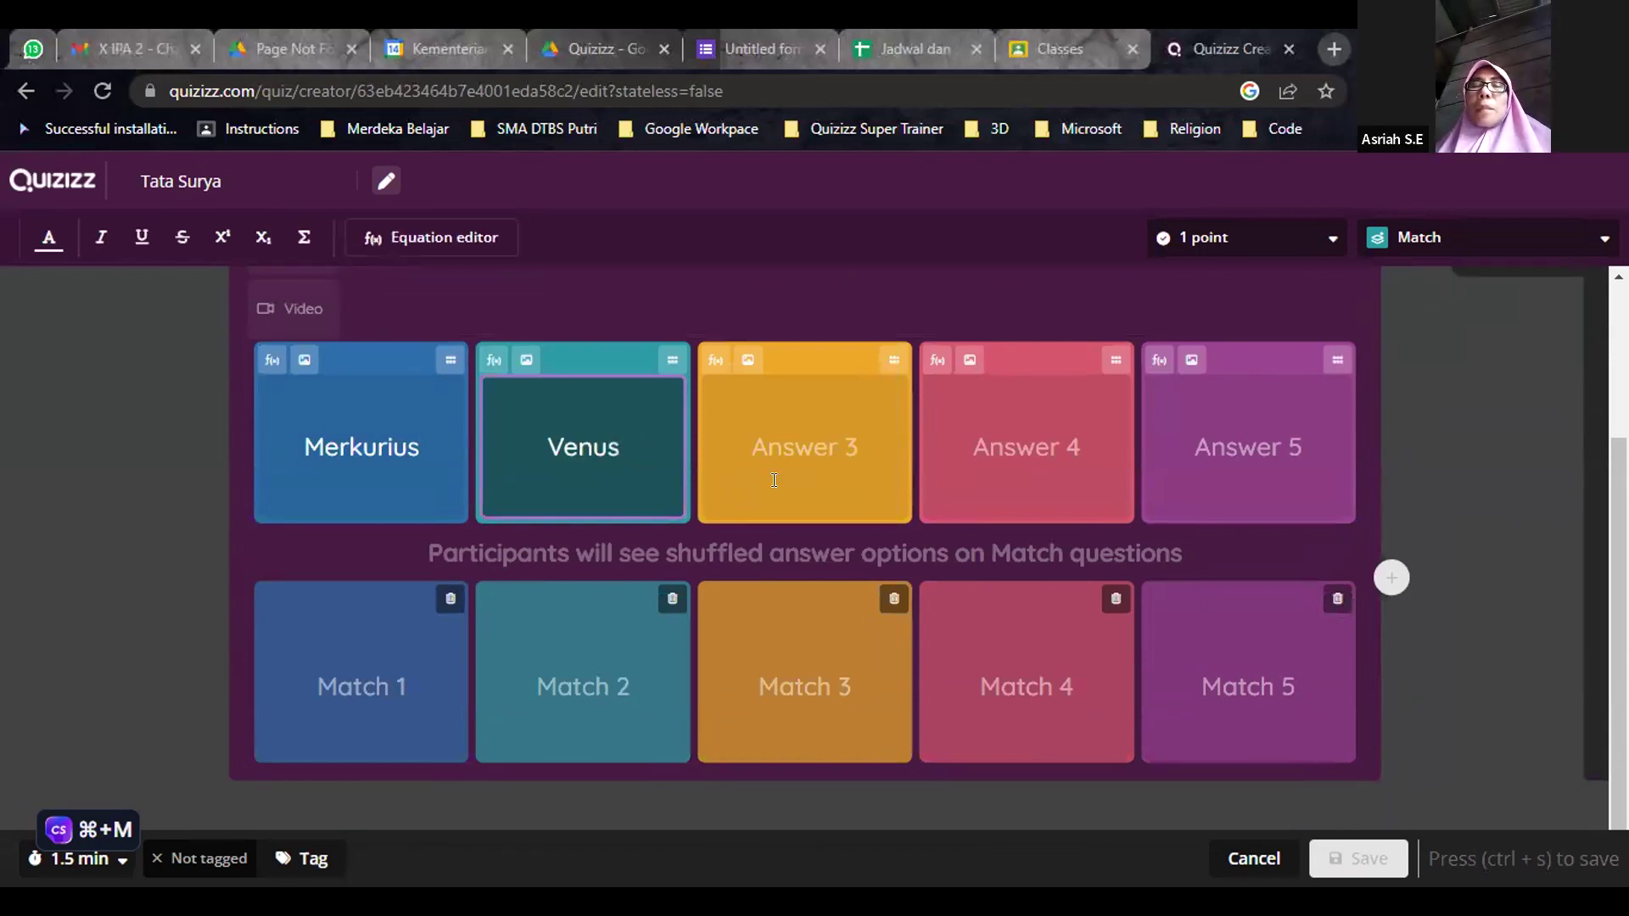
left_click(774, 481)
type("Bumi")
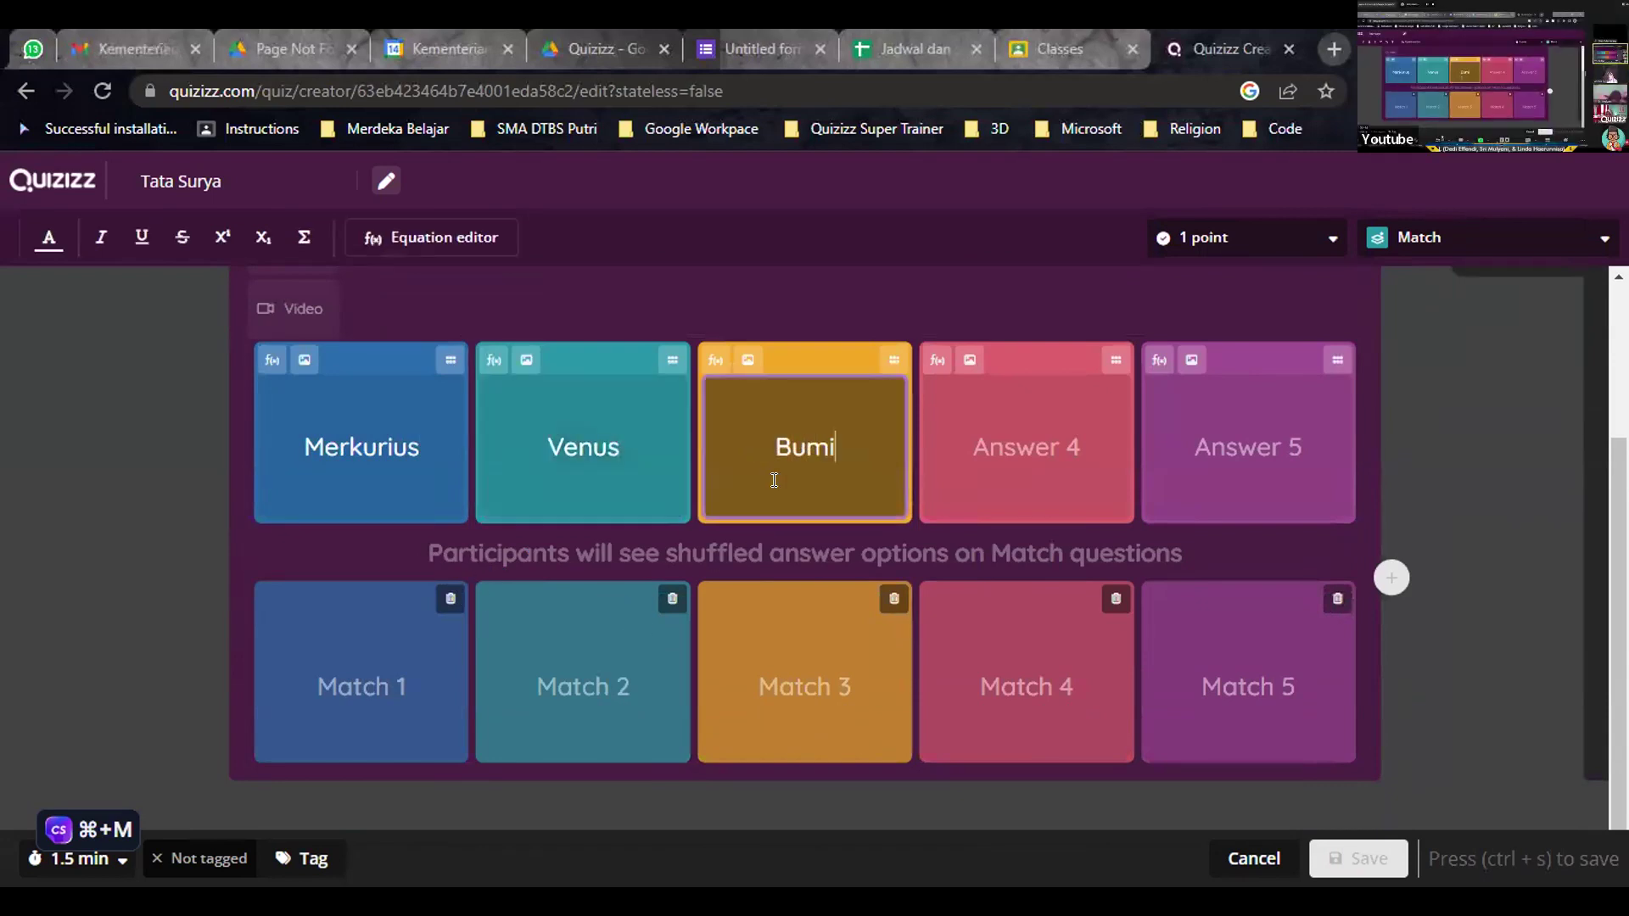
left_click(1015, 459)
type("Mars")
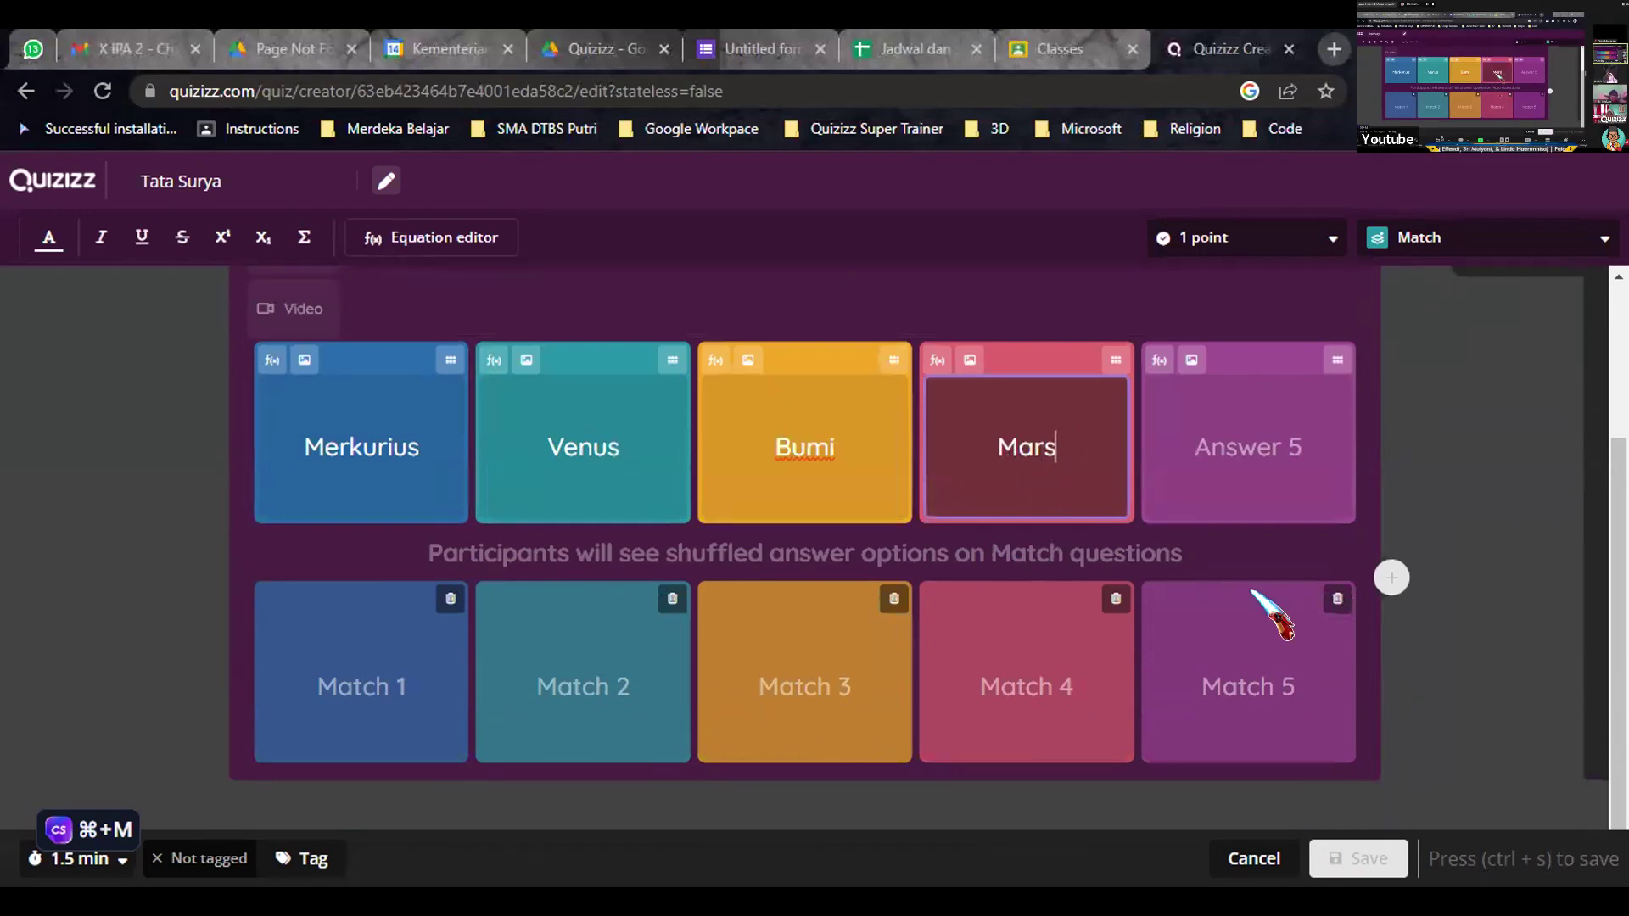
left_click(1239, 456)
type("Jupiter")
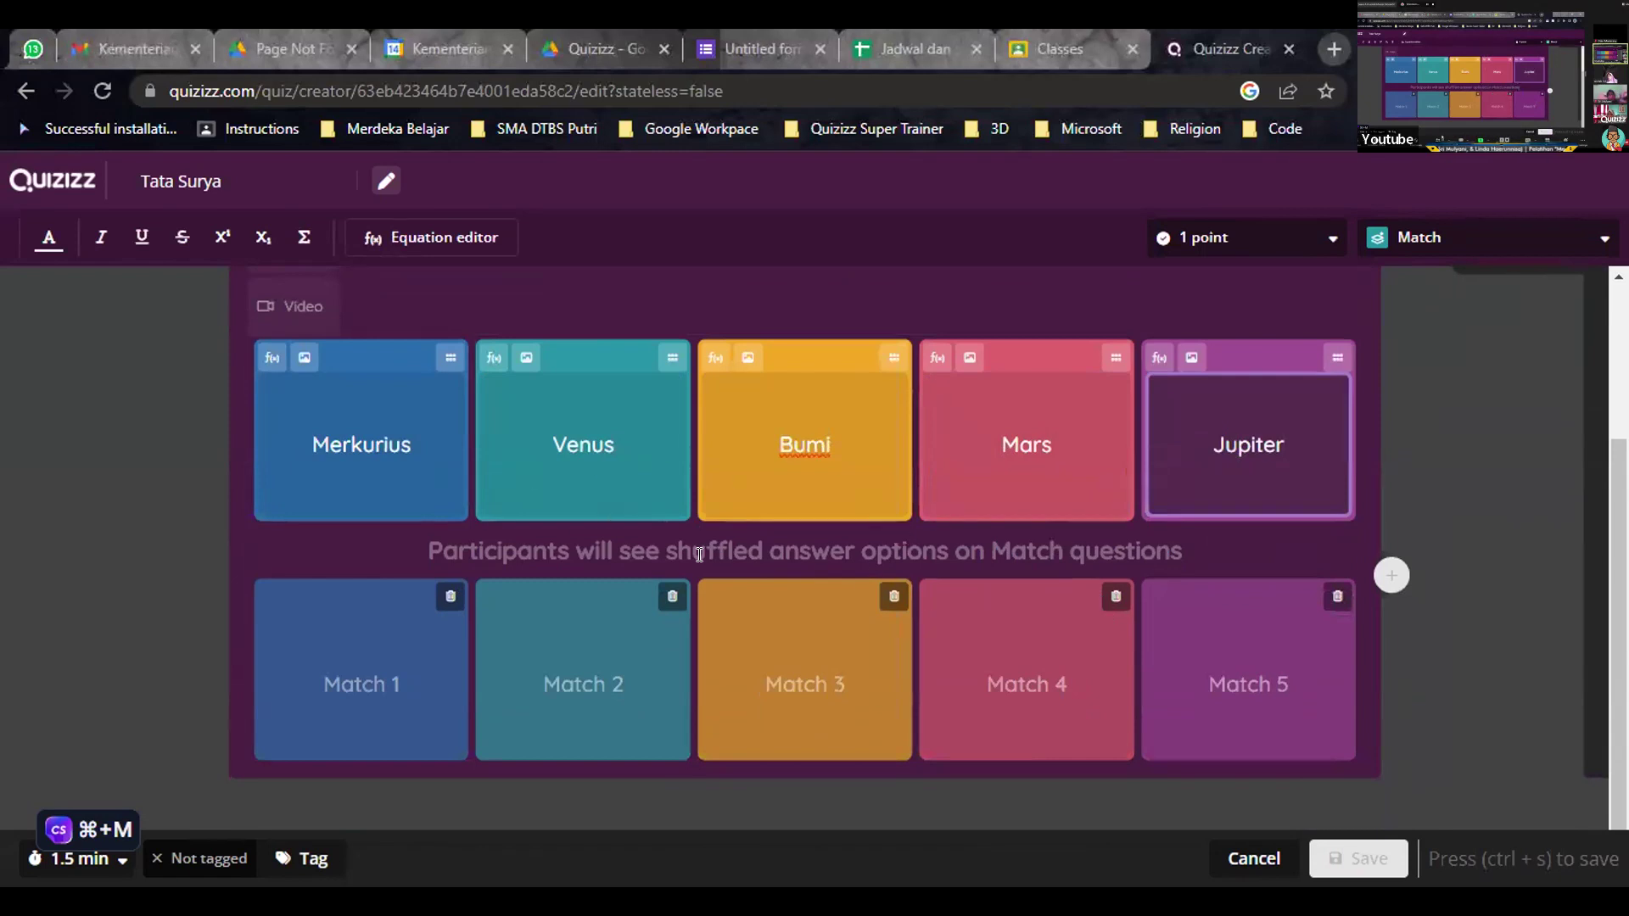
- Enter the matches: 1 for Merkurius, 2 for Venus, Bulan for Bumi, Calisto for Mars and Ganimede for Jupiter
left_click(817, 688)
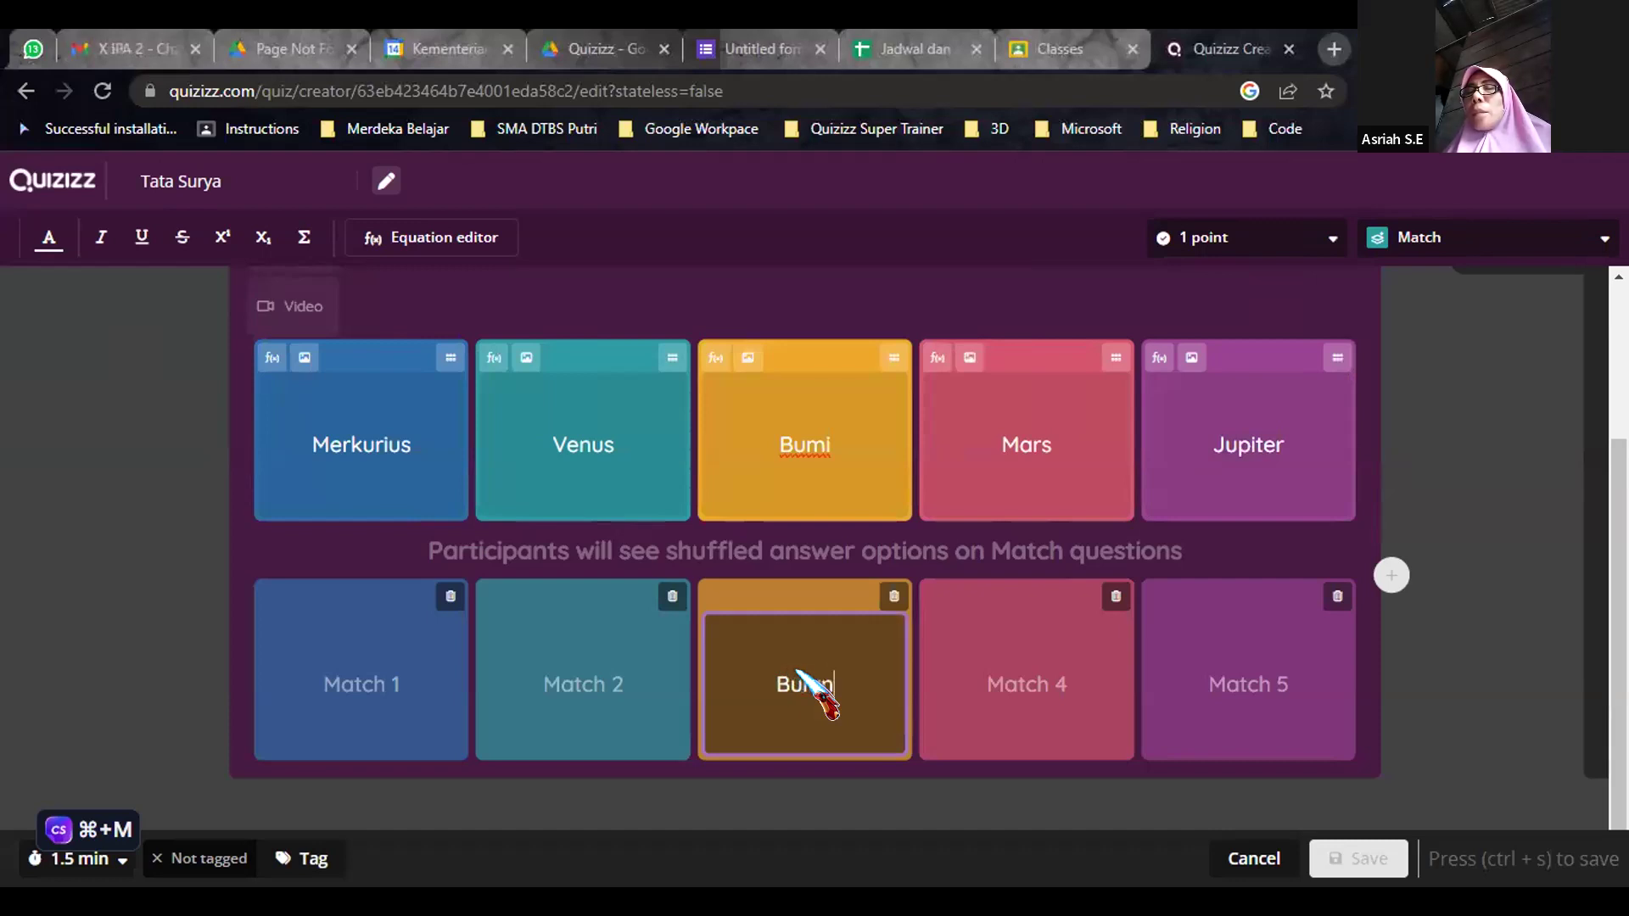
left_click(986, 693)
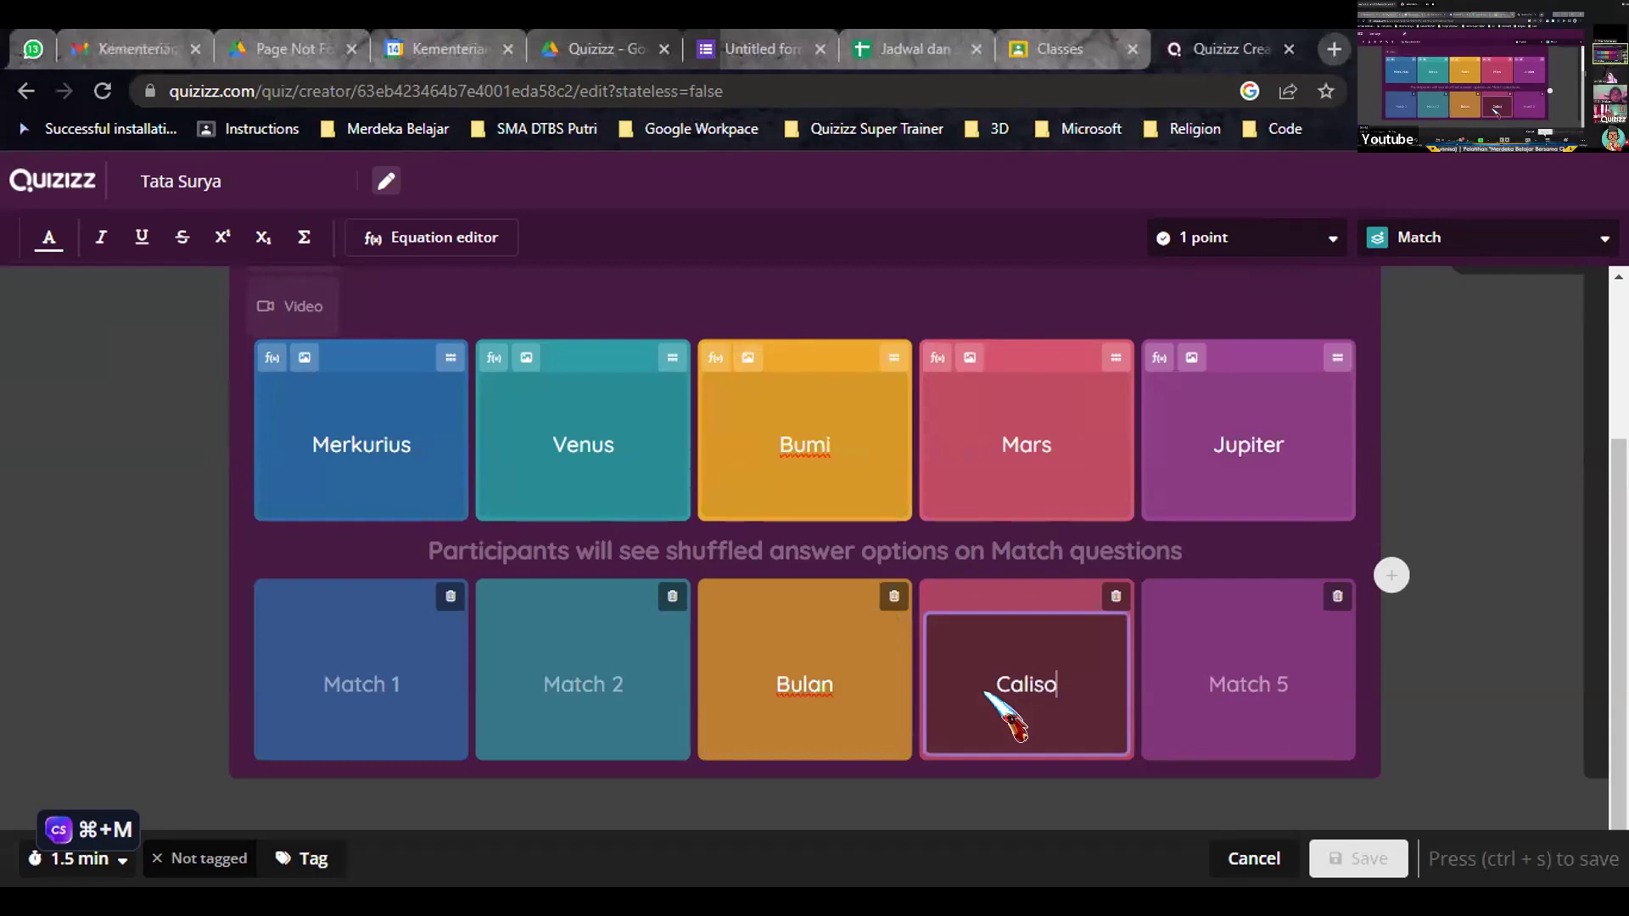
left_click(1218, 710)
type("Ganimed")
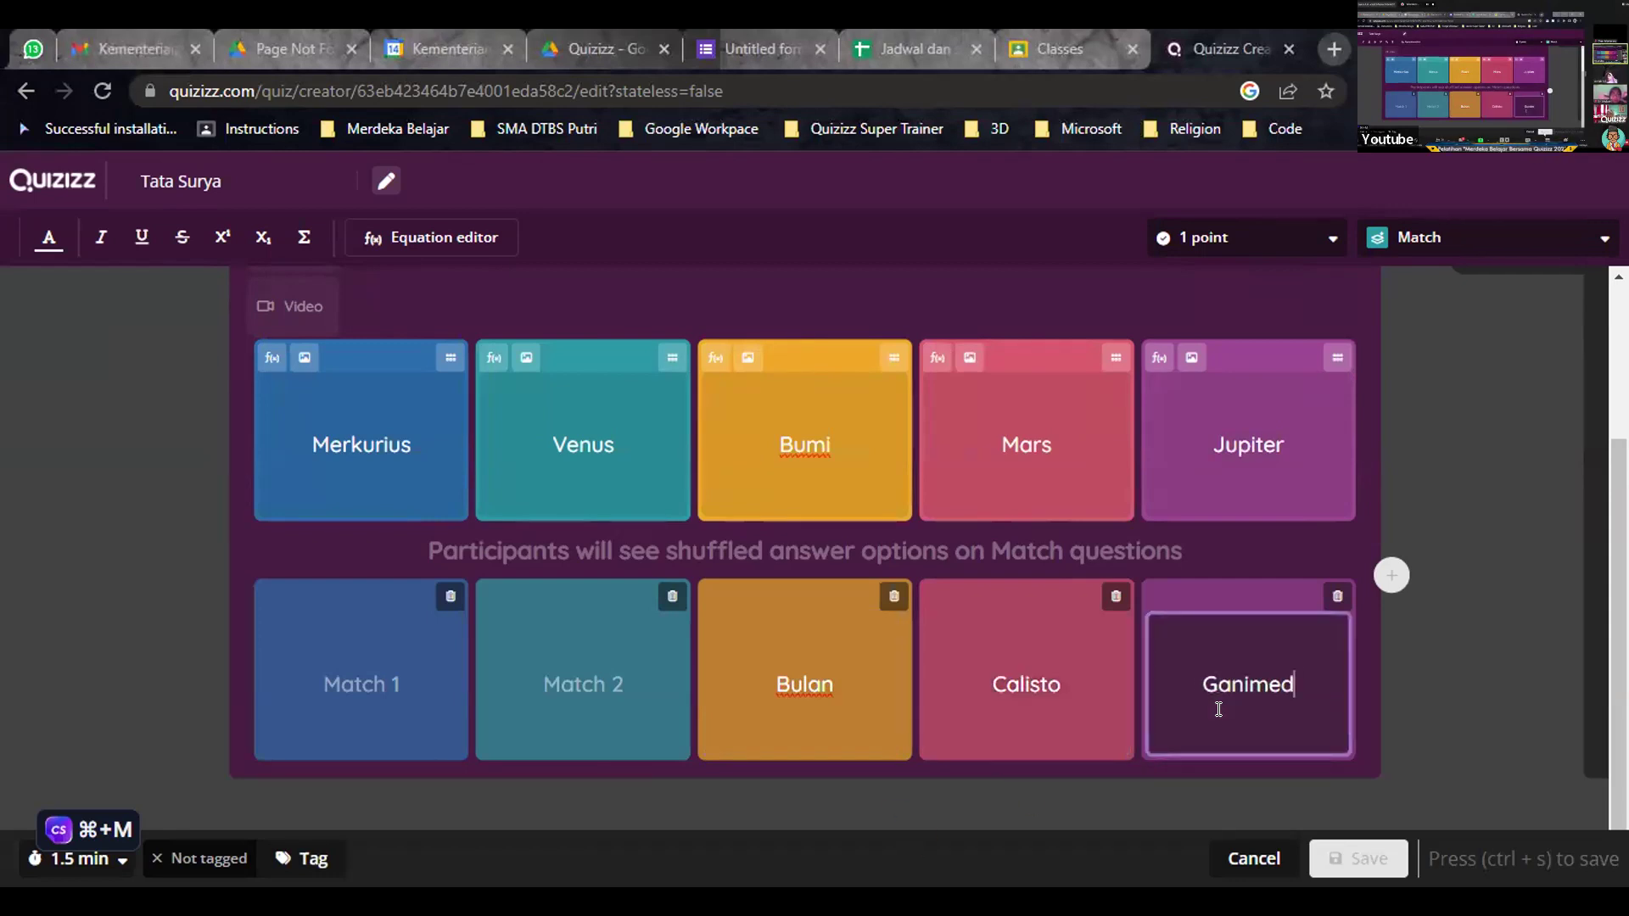
left_click(381, 680)
type("1")
left_click(578, 687)
type("2")
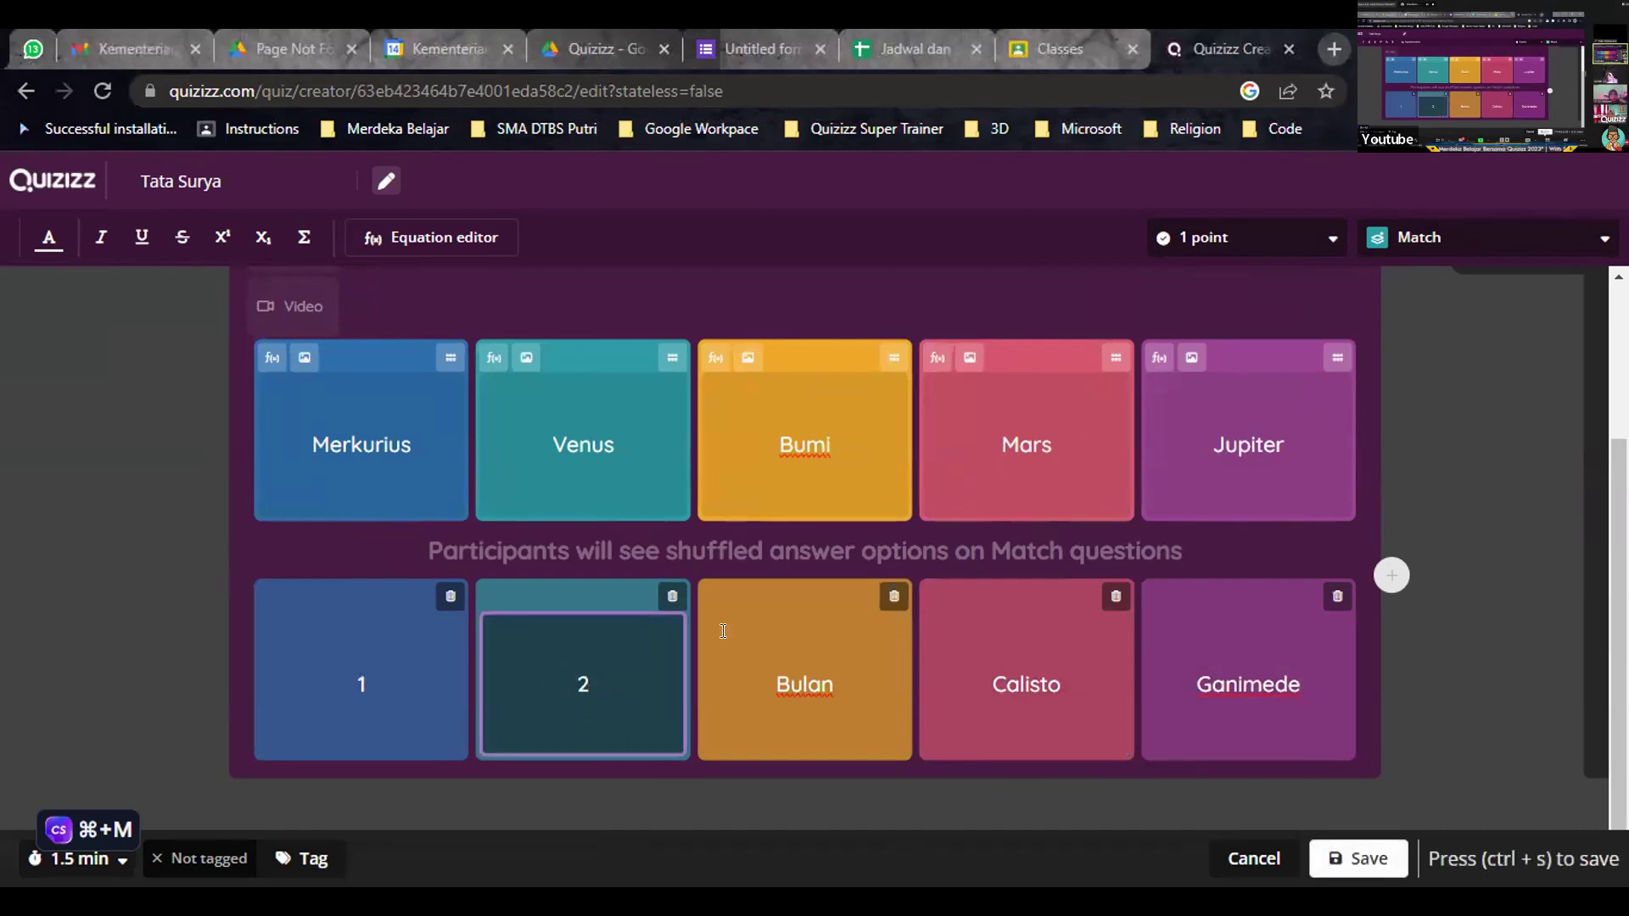
- Check the completed Match question and save it to the quiz
scroll(723, 631, "up", 3)
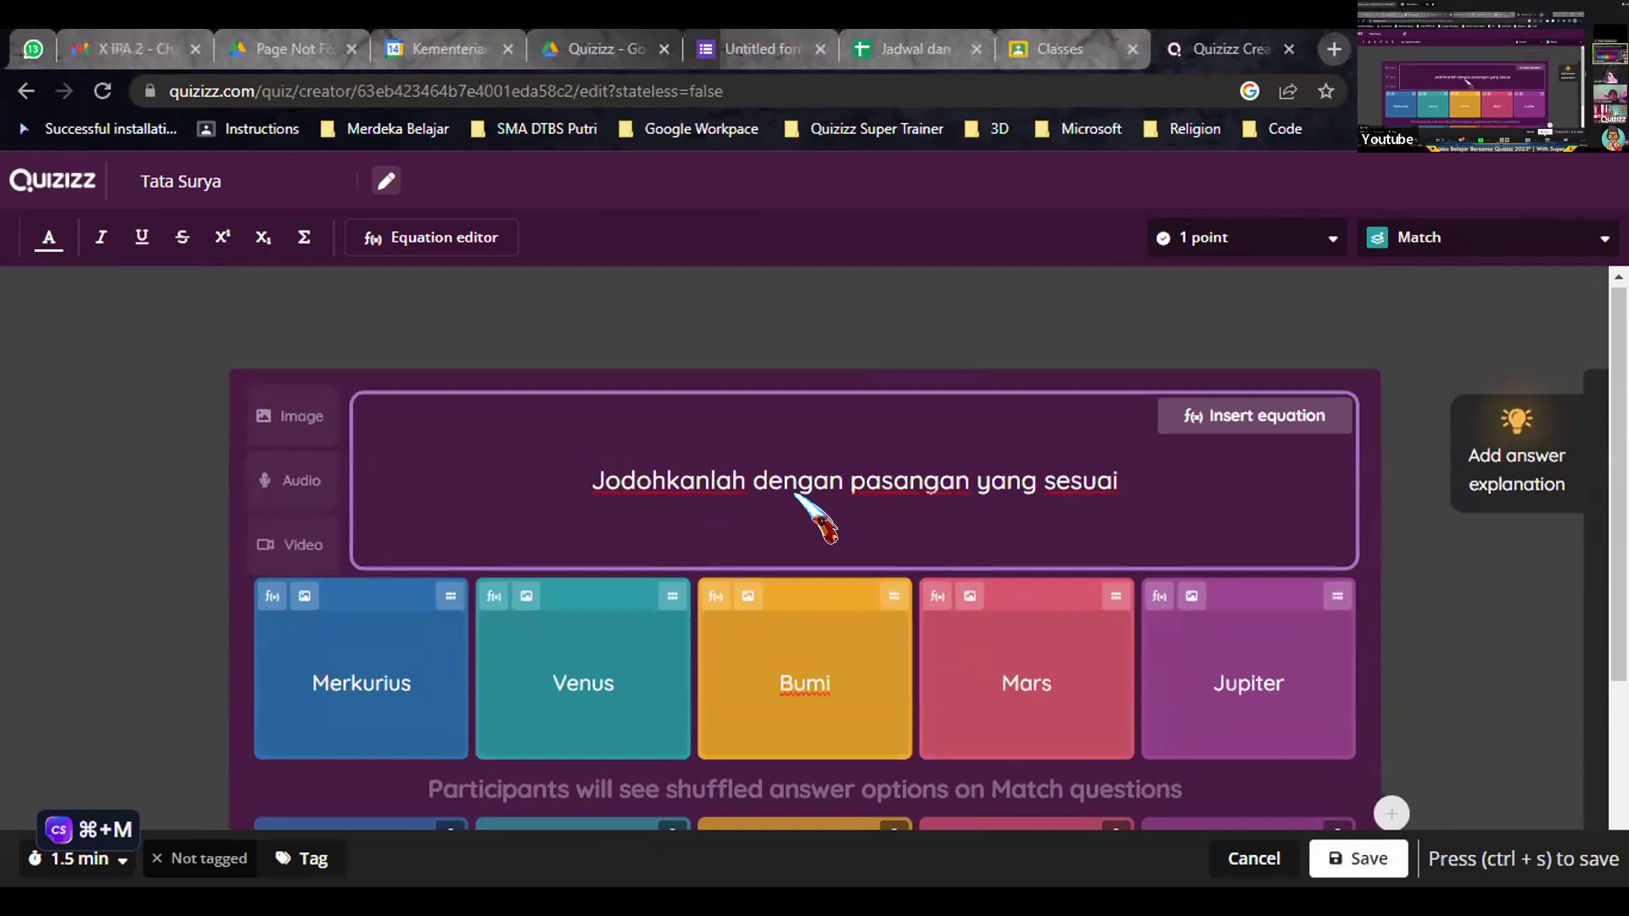
scroll(798, 496, "down", 2)
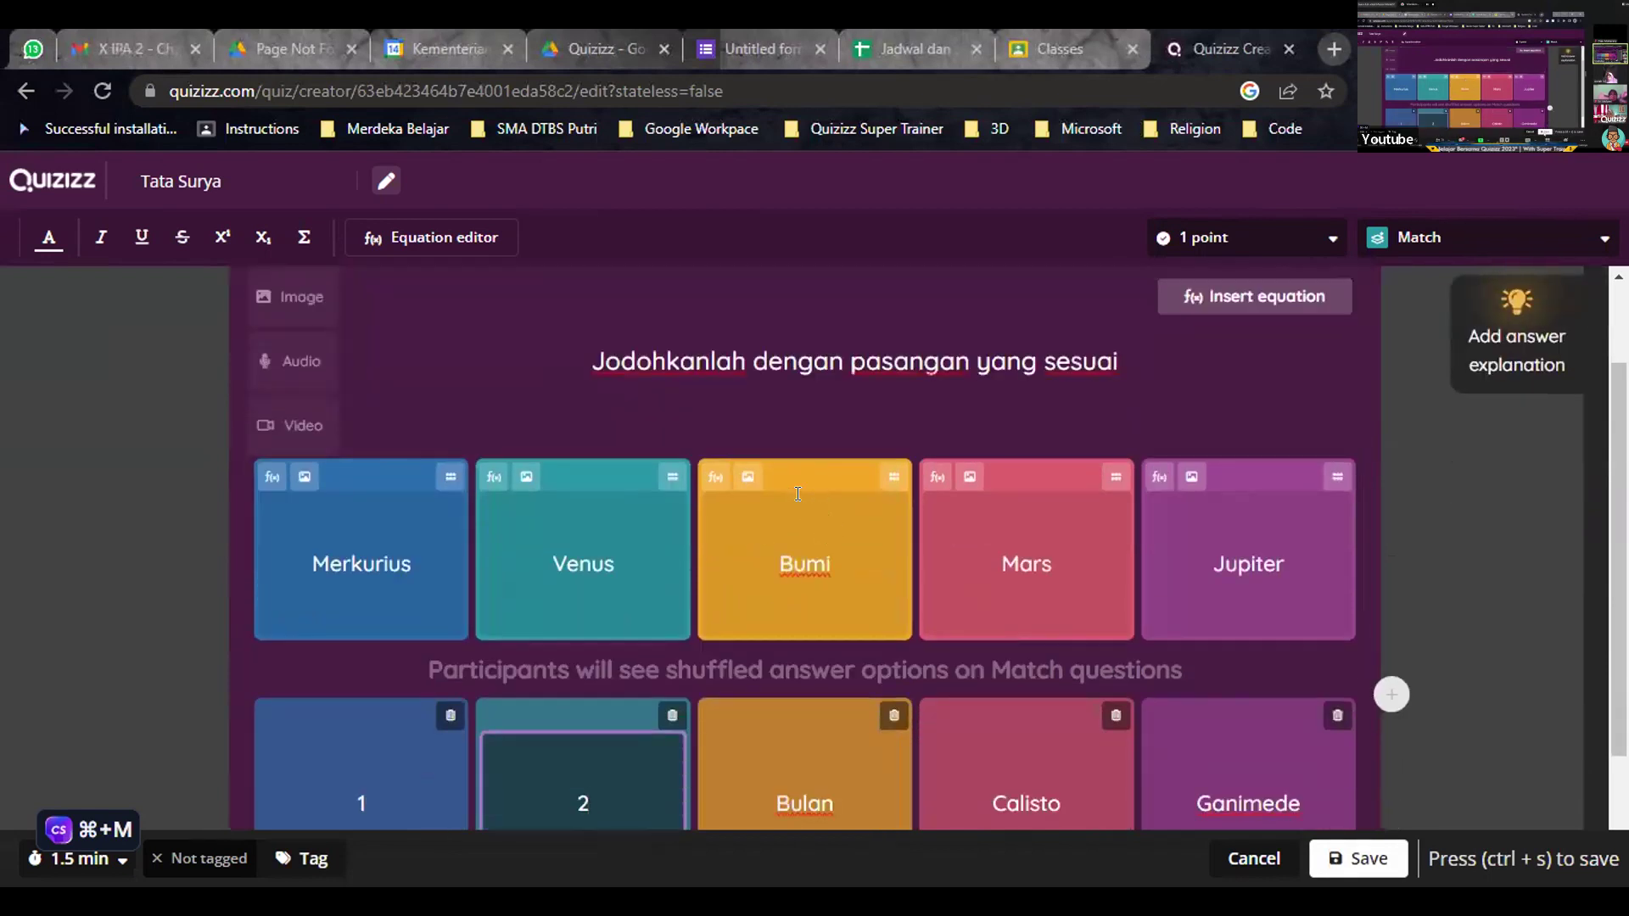
scroll(798, 494, "down", 2)
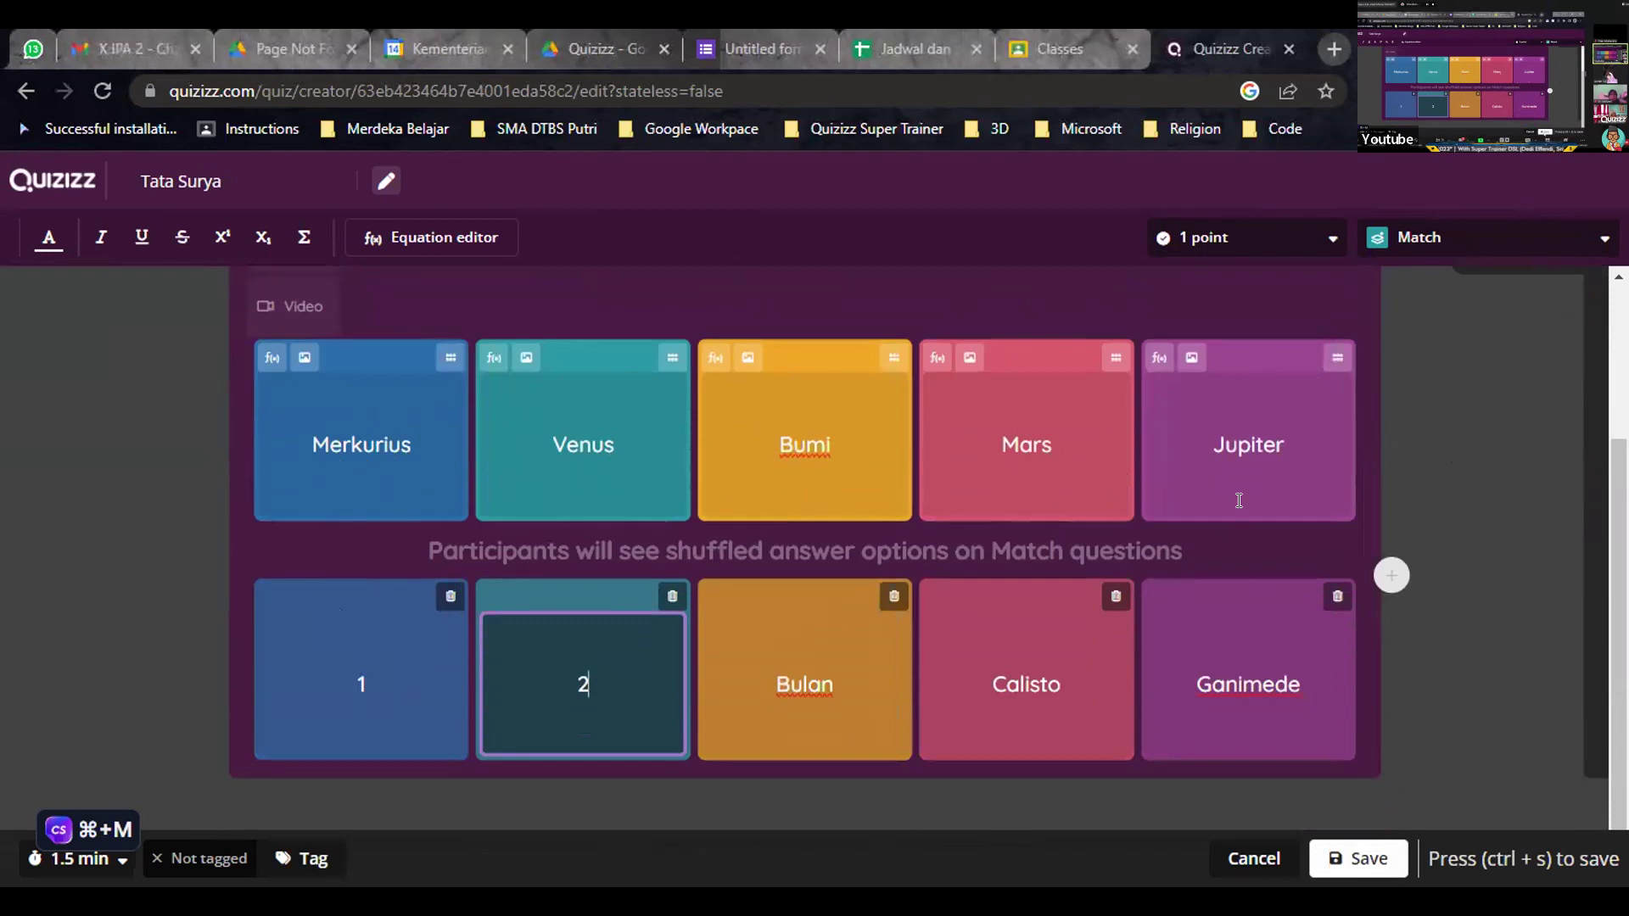
left_click(1375, 861)
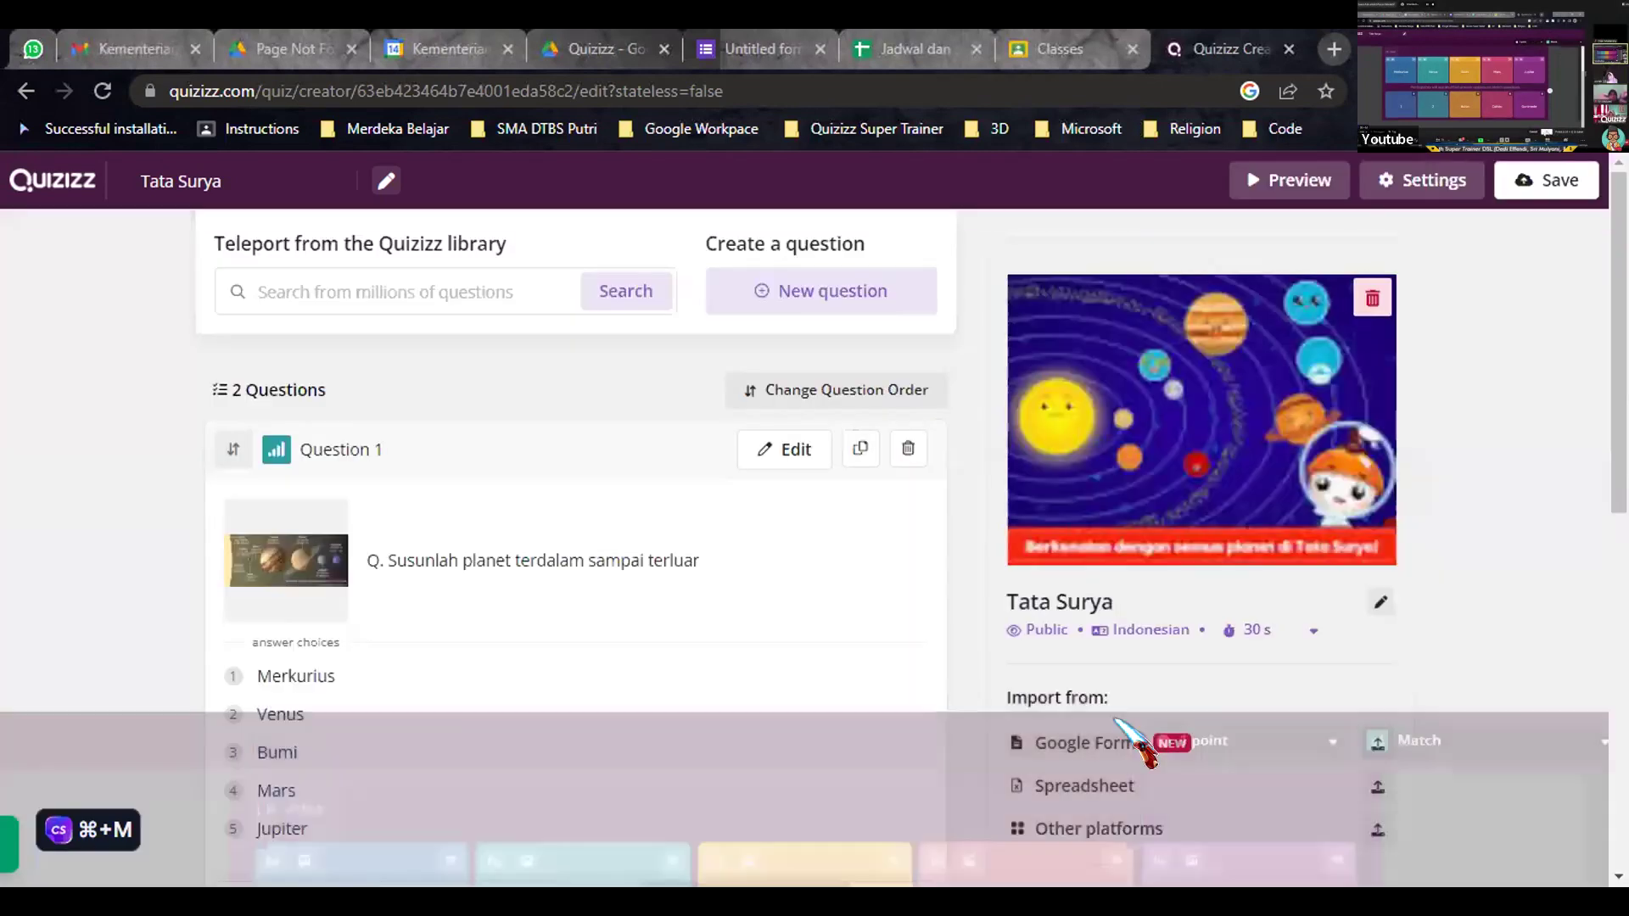
- Add a Fill-in-the-Blank question with the text "Planet terbesar di tata surya kita adalah"
scroll(673, 571, "up", 3)
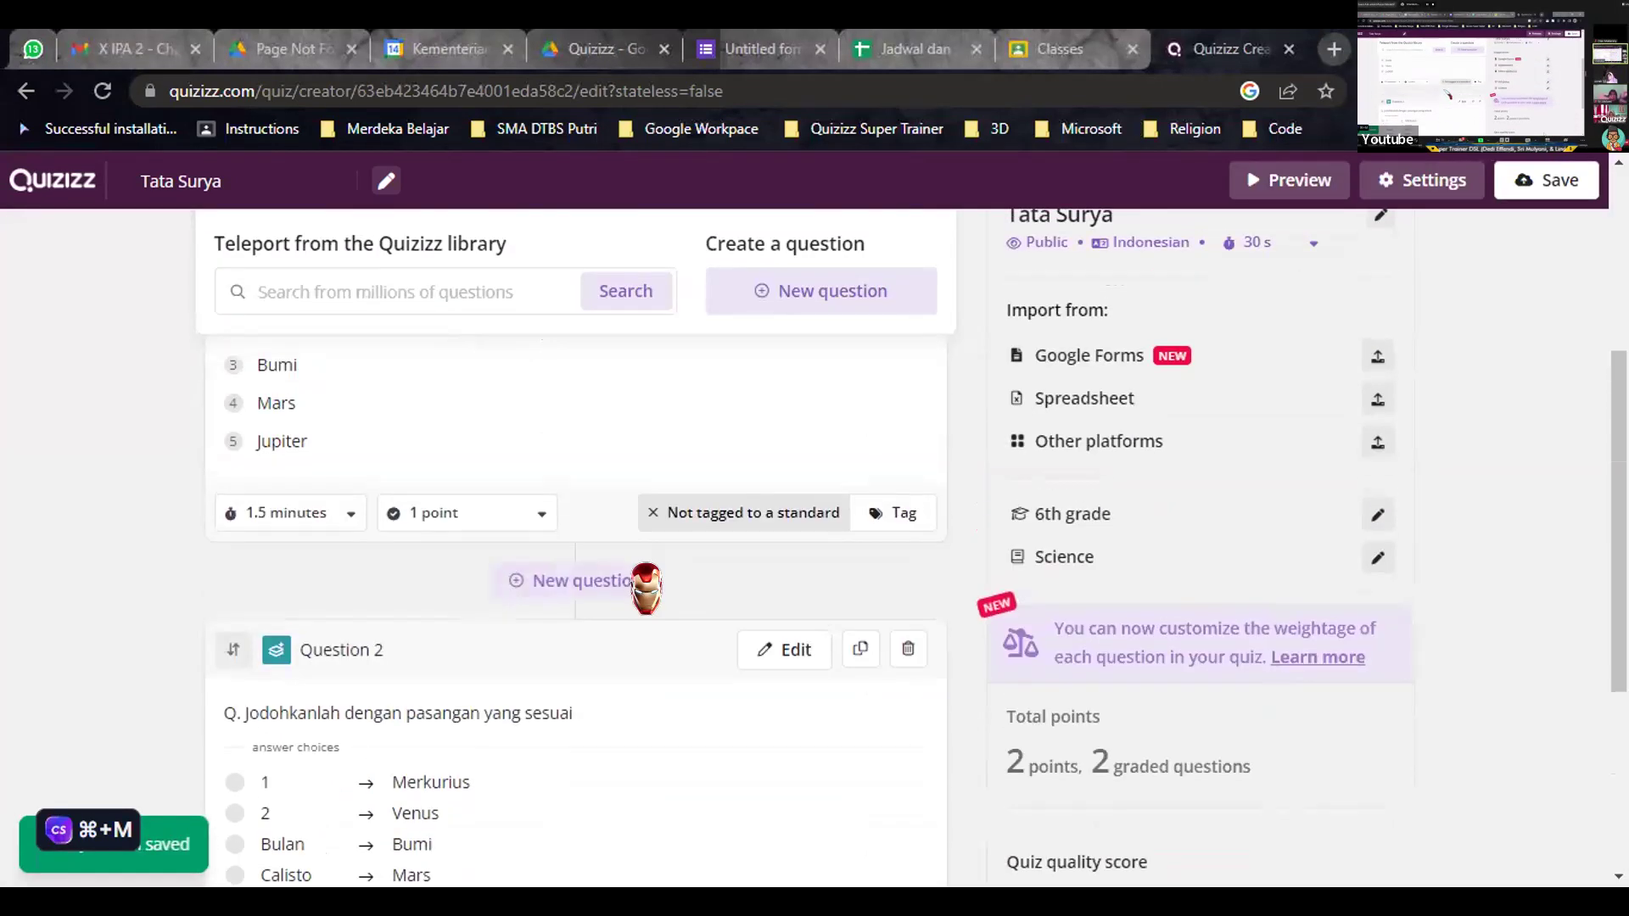
left_click(810, 304)
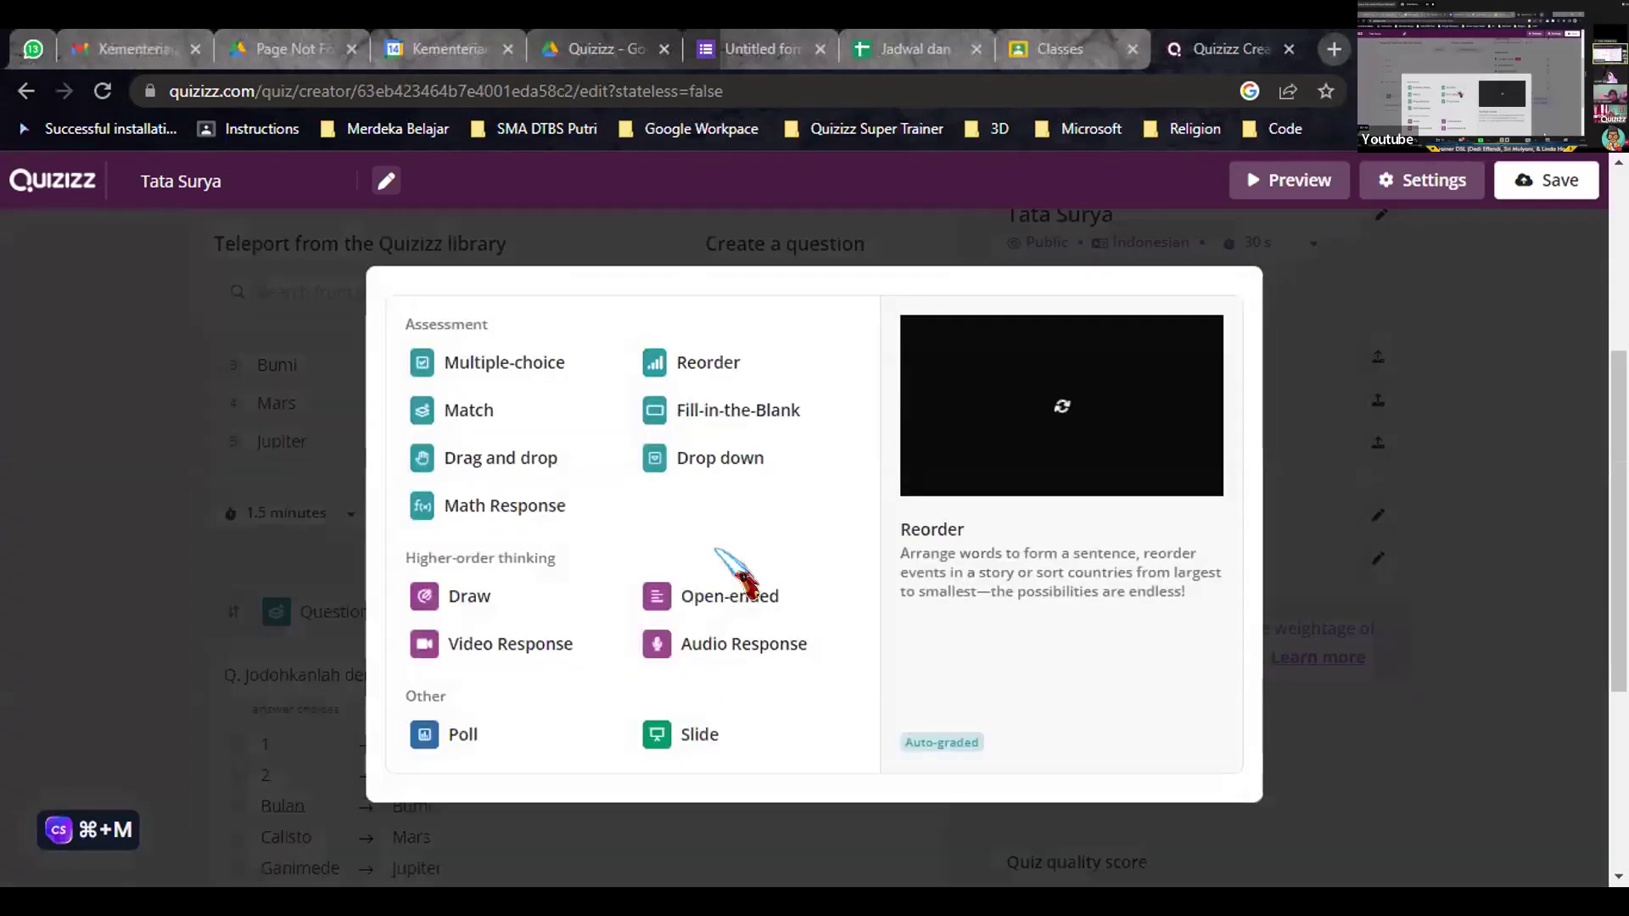
left_click(727, 410)
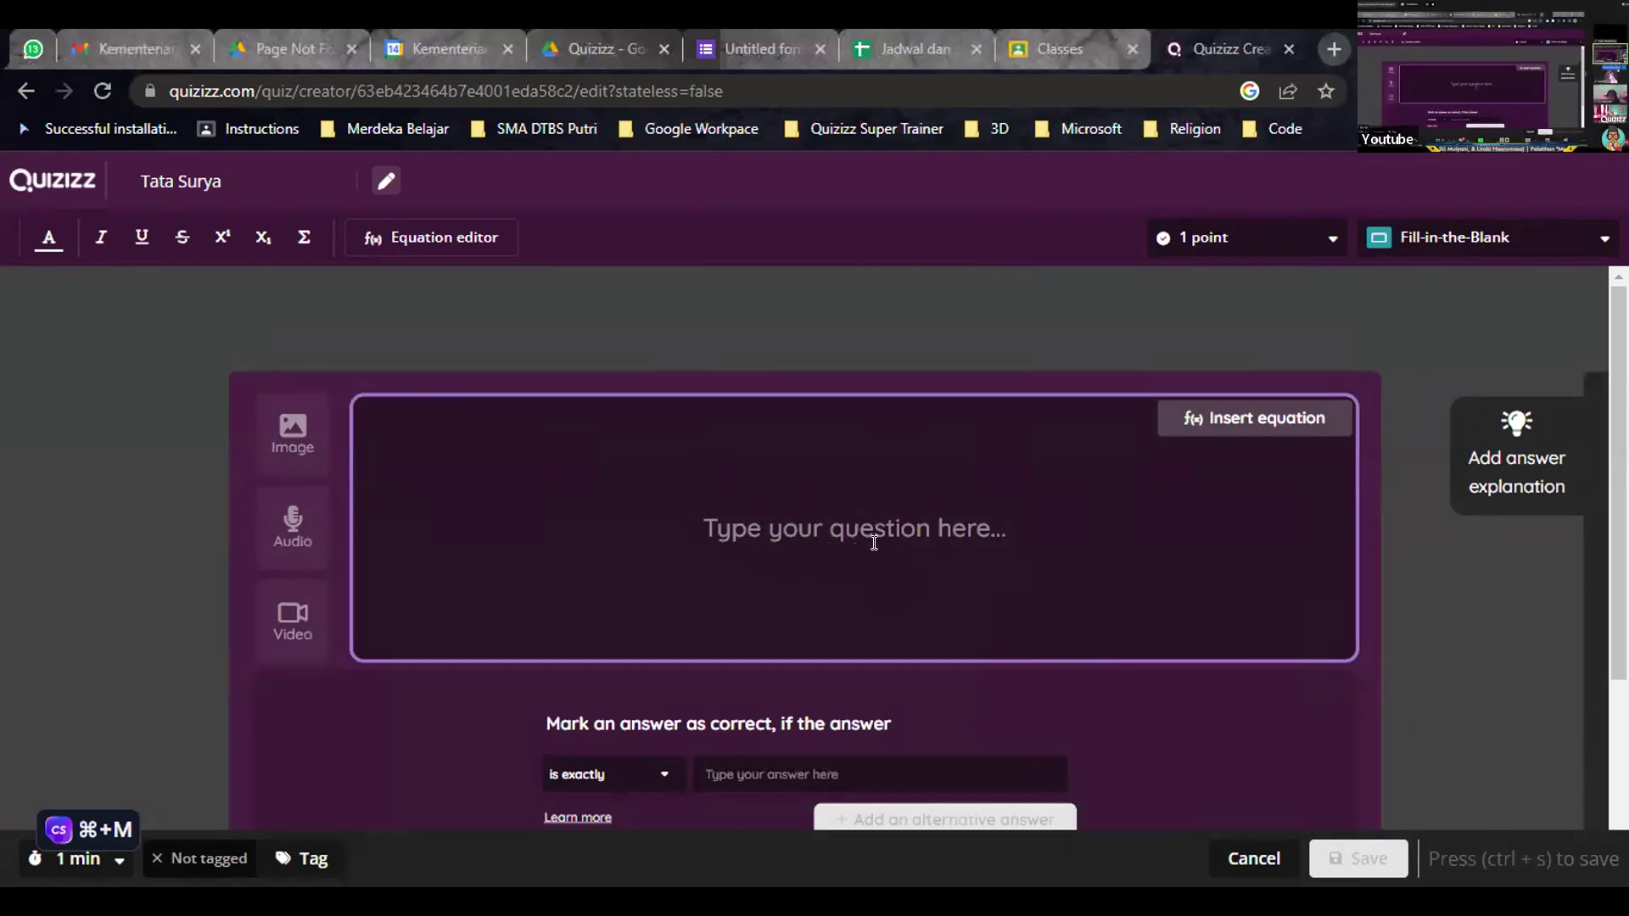
type("Plan")
type("et te")
key("BackSpace")
type("terbesar di tata")
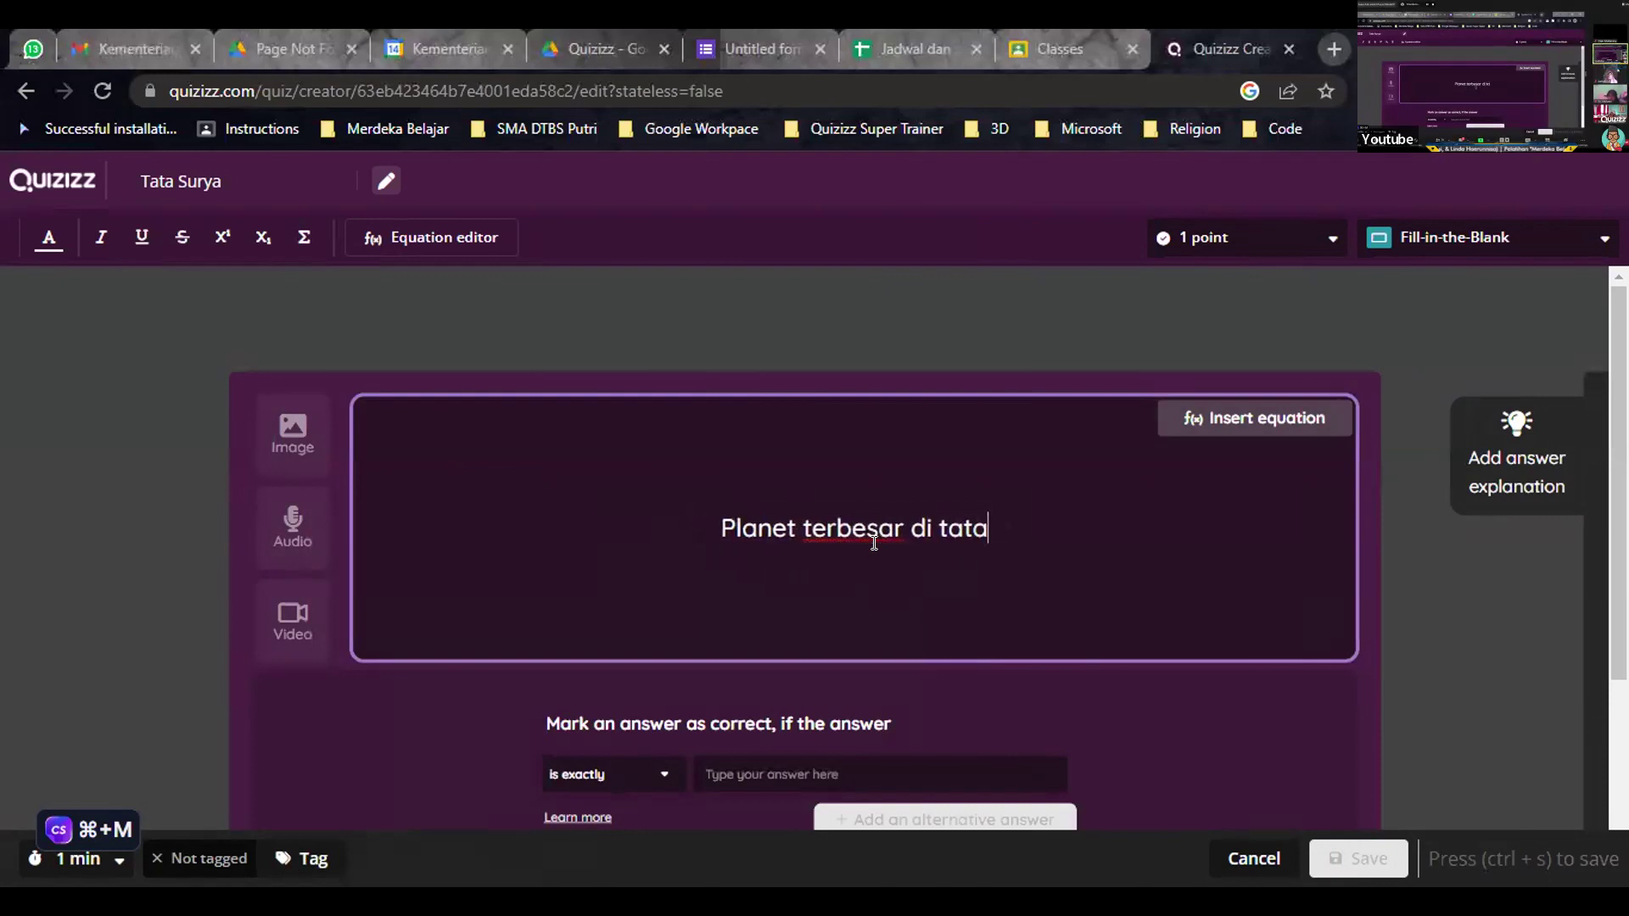
type(" surya kita adalah")
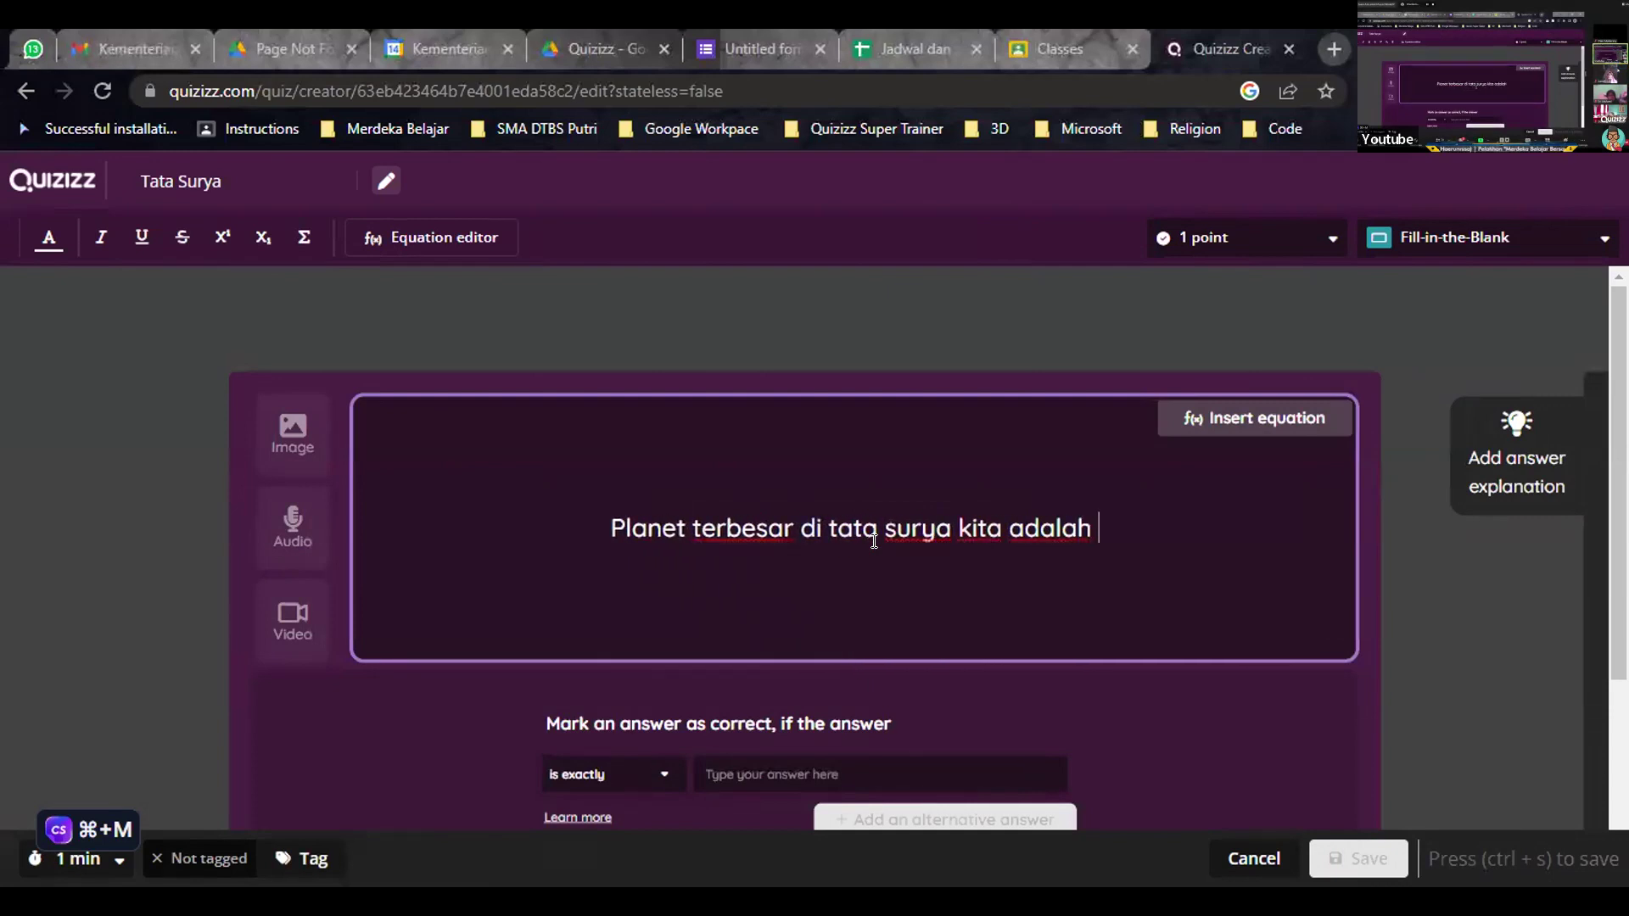
- Set the question's accepted answer to exactly "Jupiter"
scroll(1029, 571, "down", 3)
scroll(916, 637, "up", 1)
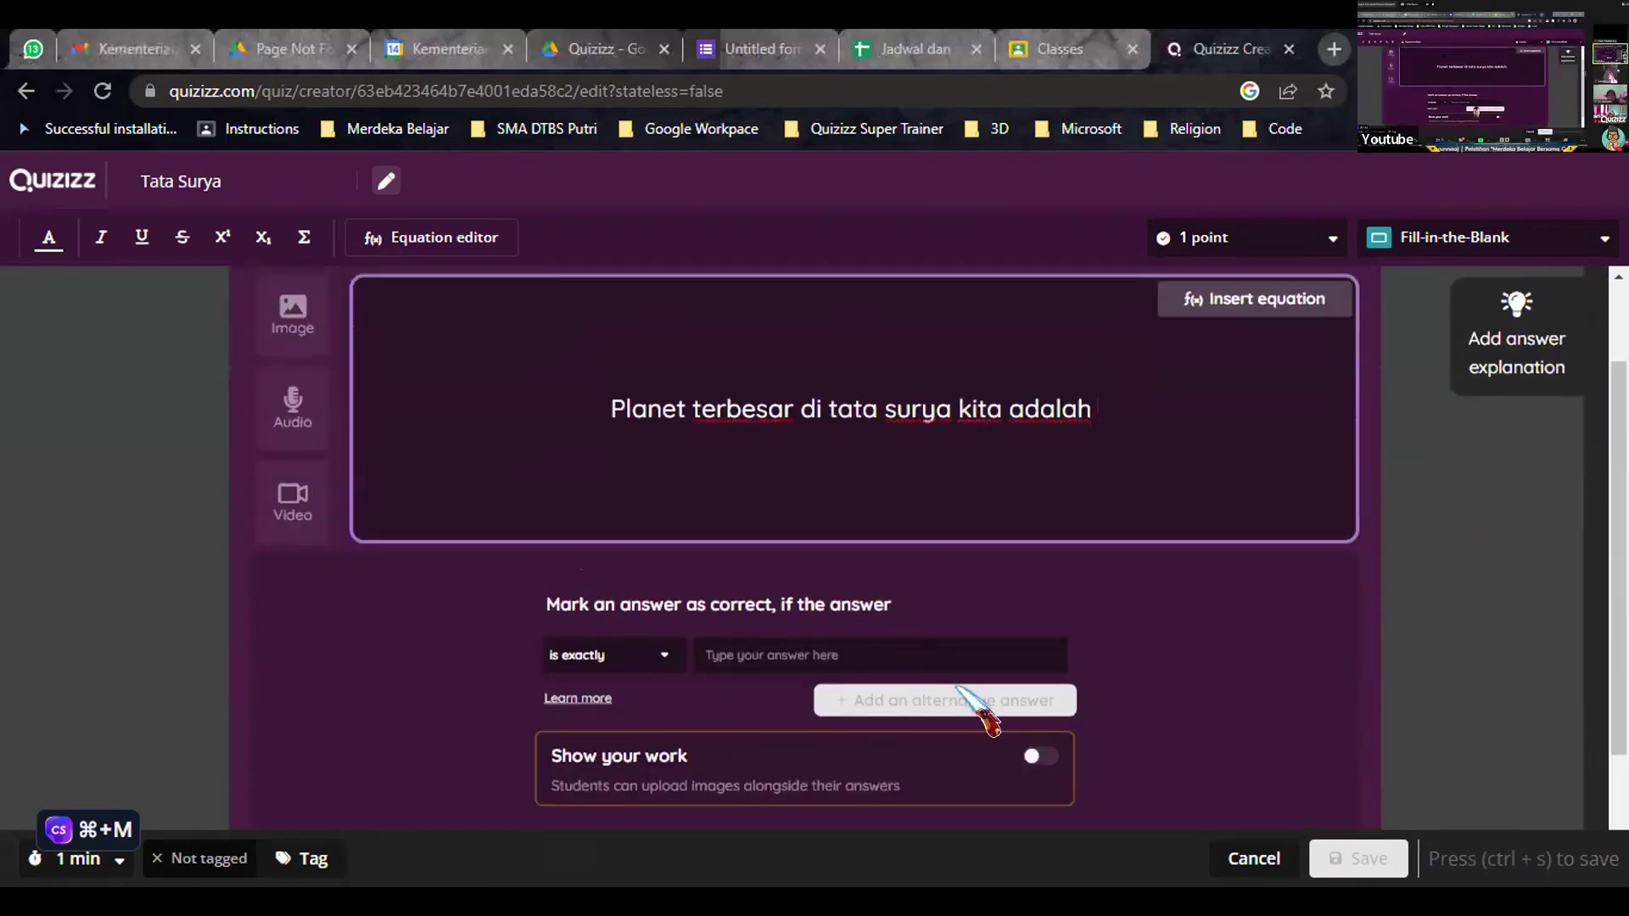
left_click(832, 654)
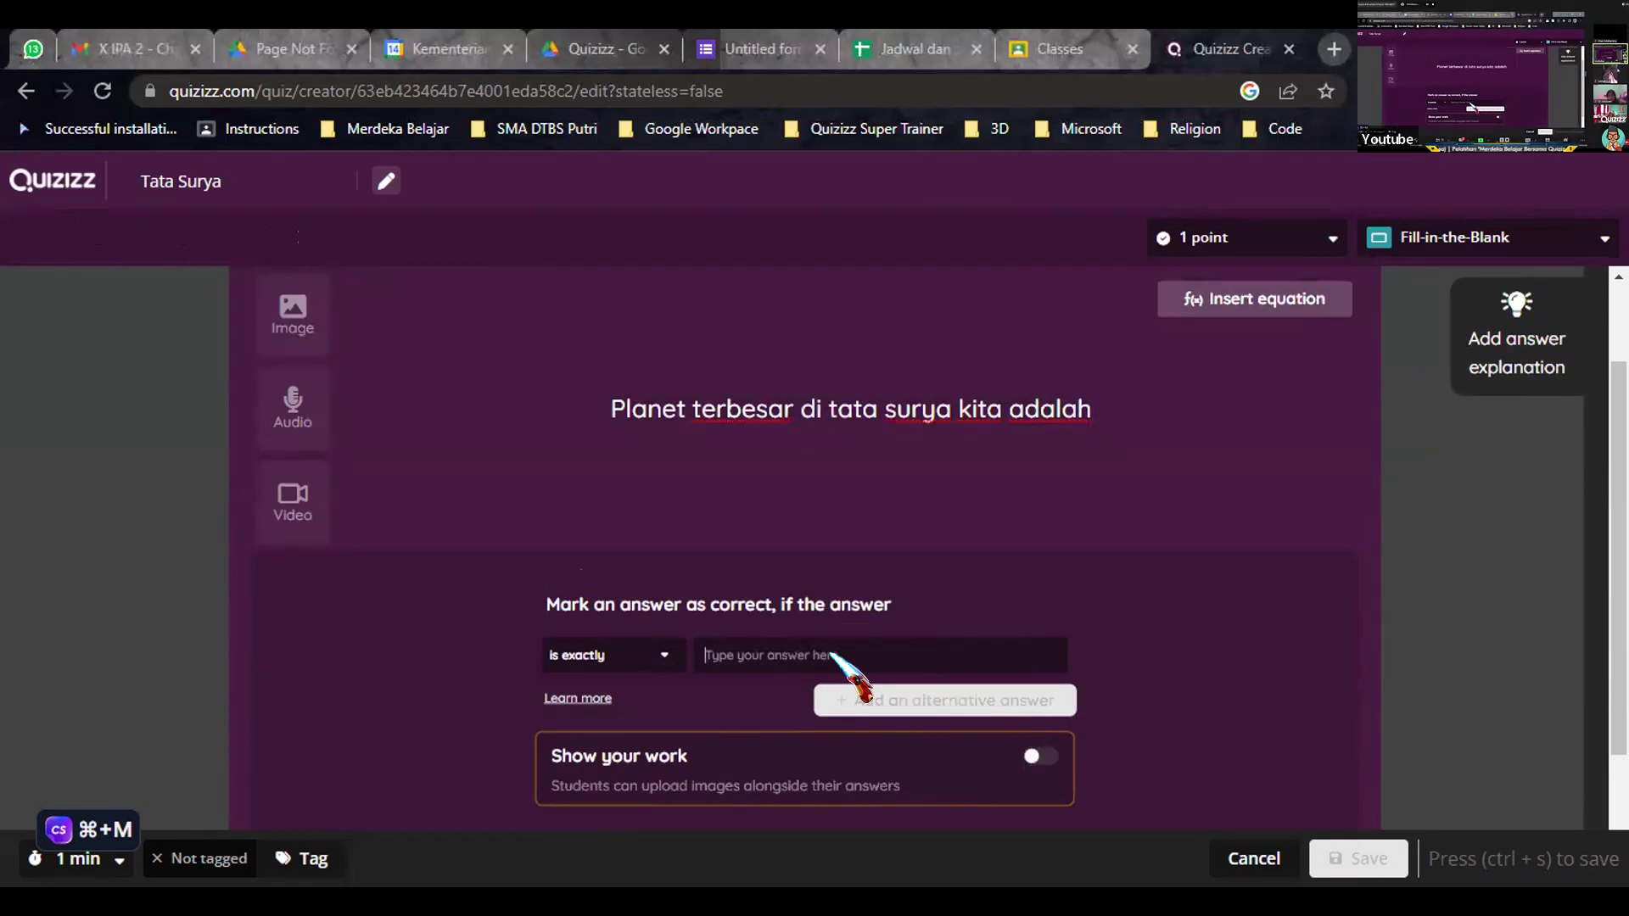
type("Jupiter")
- Append "Jupiter" to the end of the question text to illustrate the completed sentence
left_click(1119, 407)
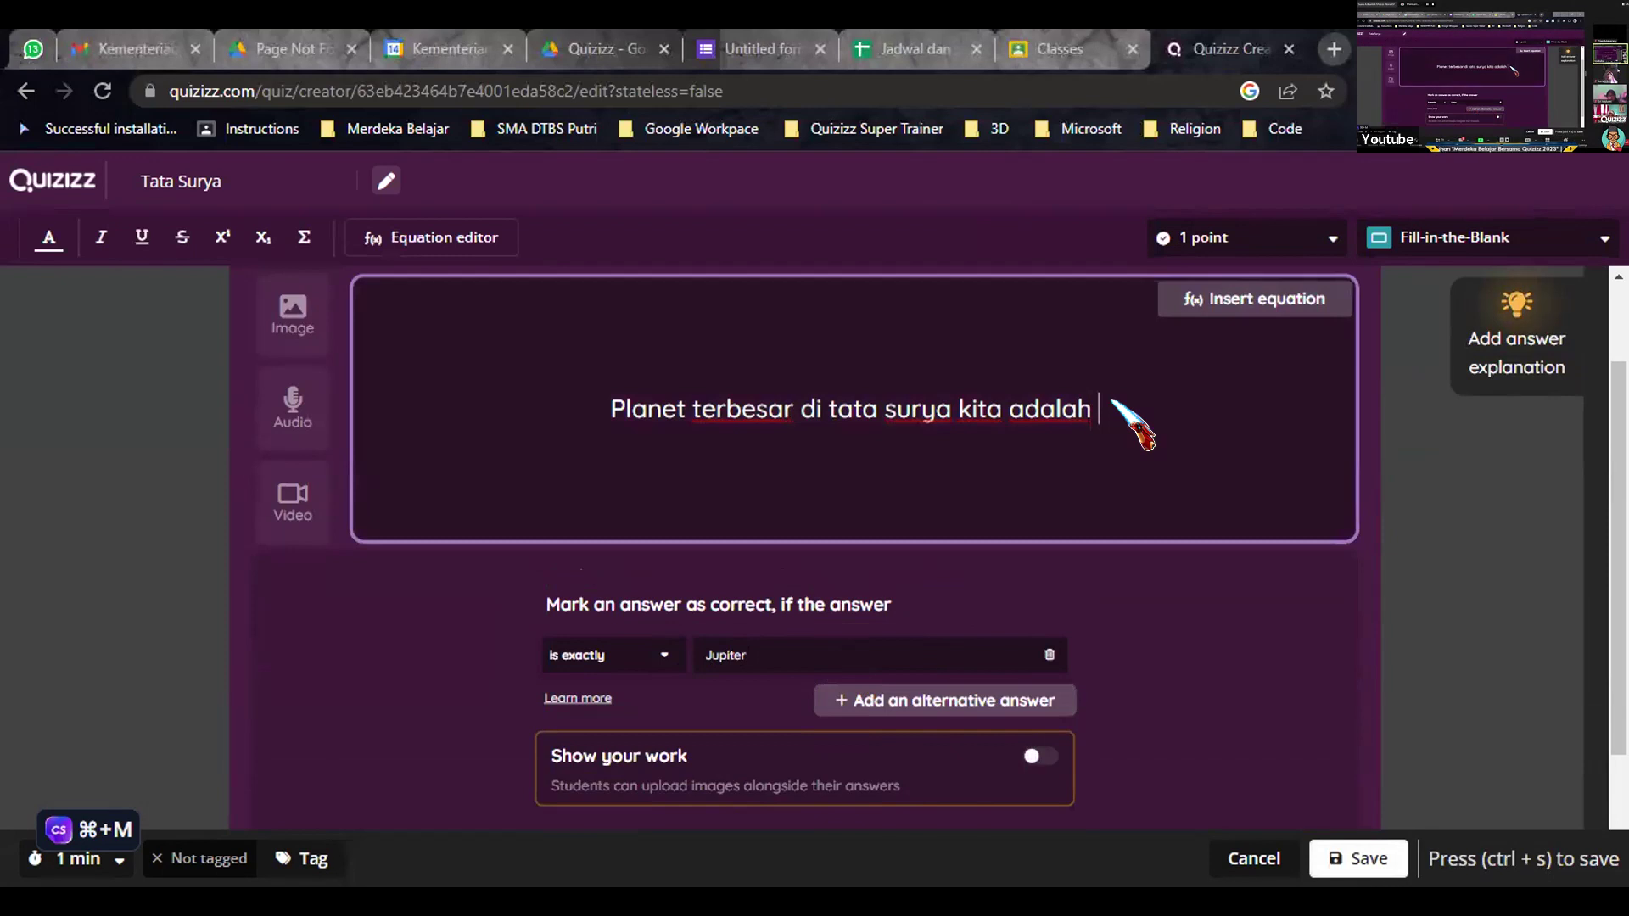
type("Jupiter")
double_click(1104, 407)
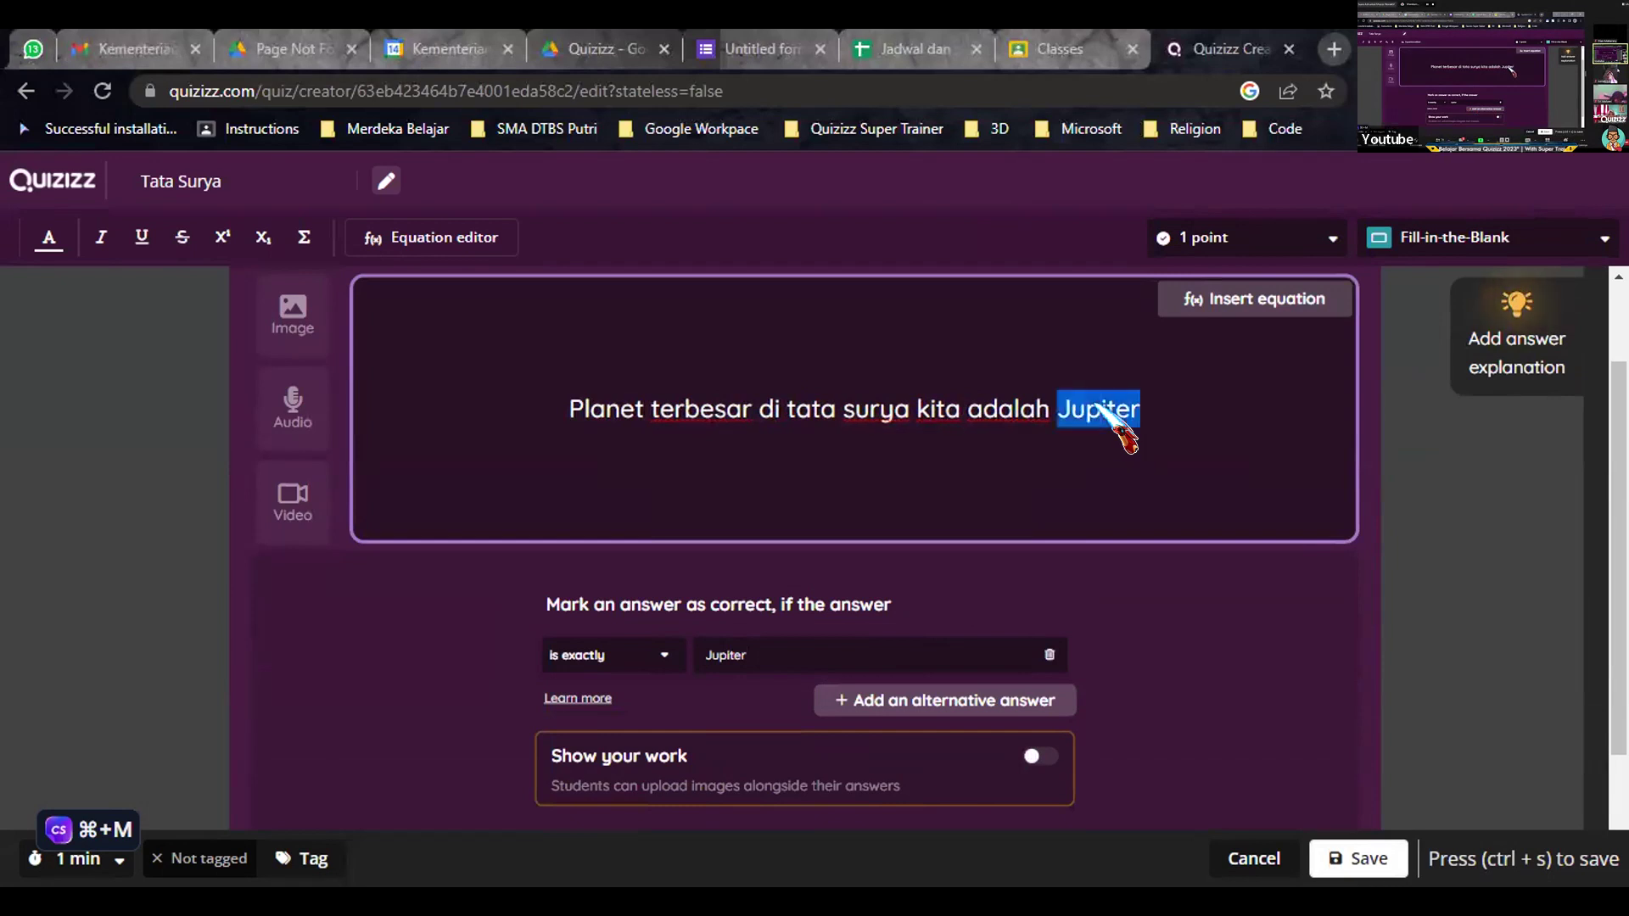
- Add an empty alternative answer row and delete the word "Jupiter" from the question text
left_click(946, 709)
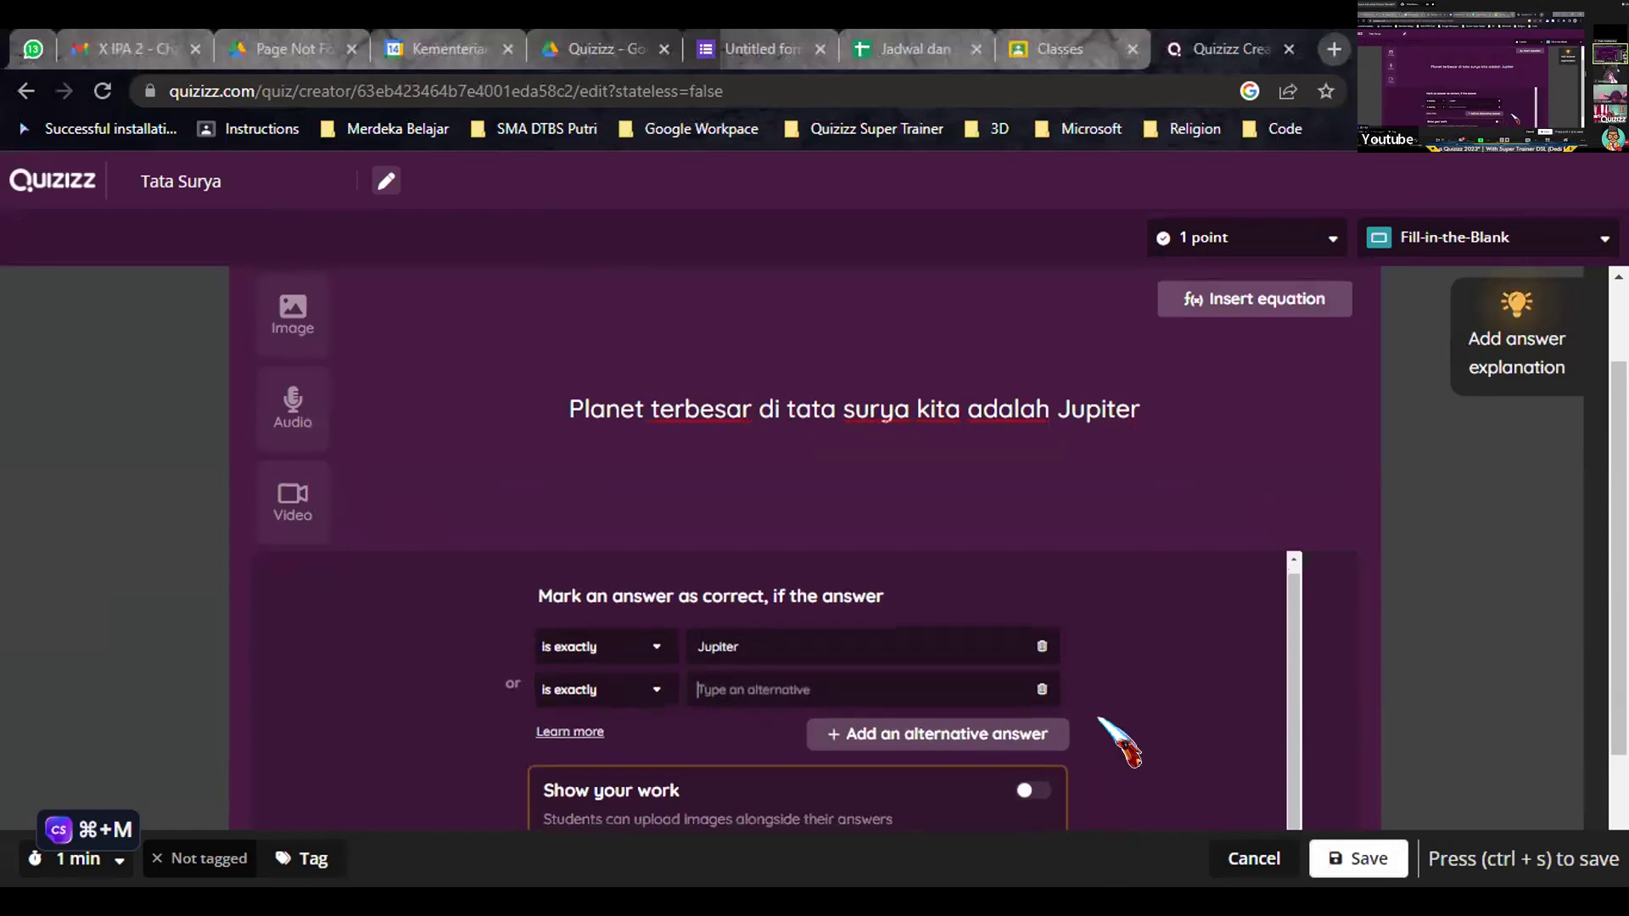
left_click(1105, 410)
double_click(1103, 411)
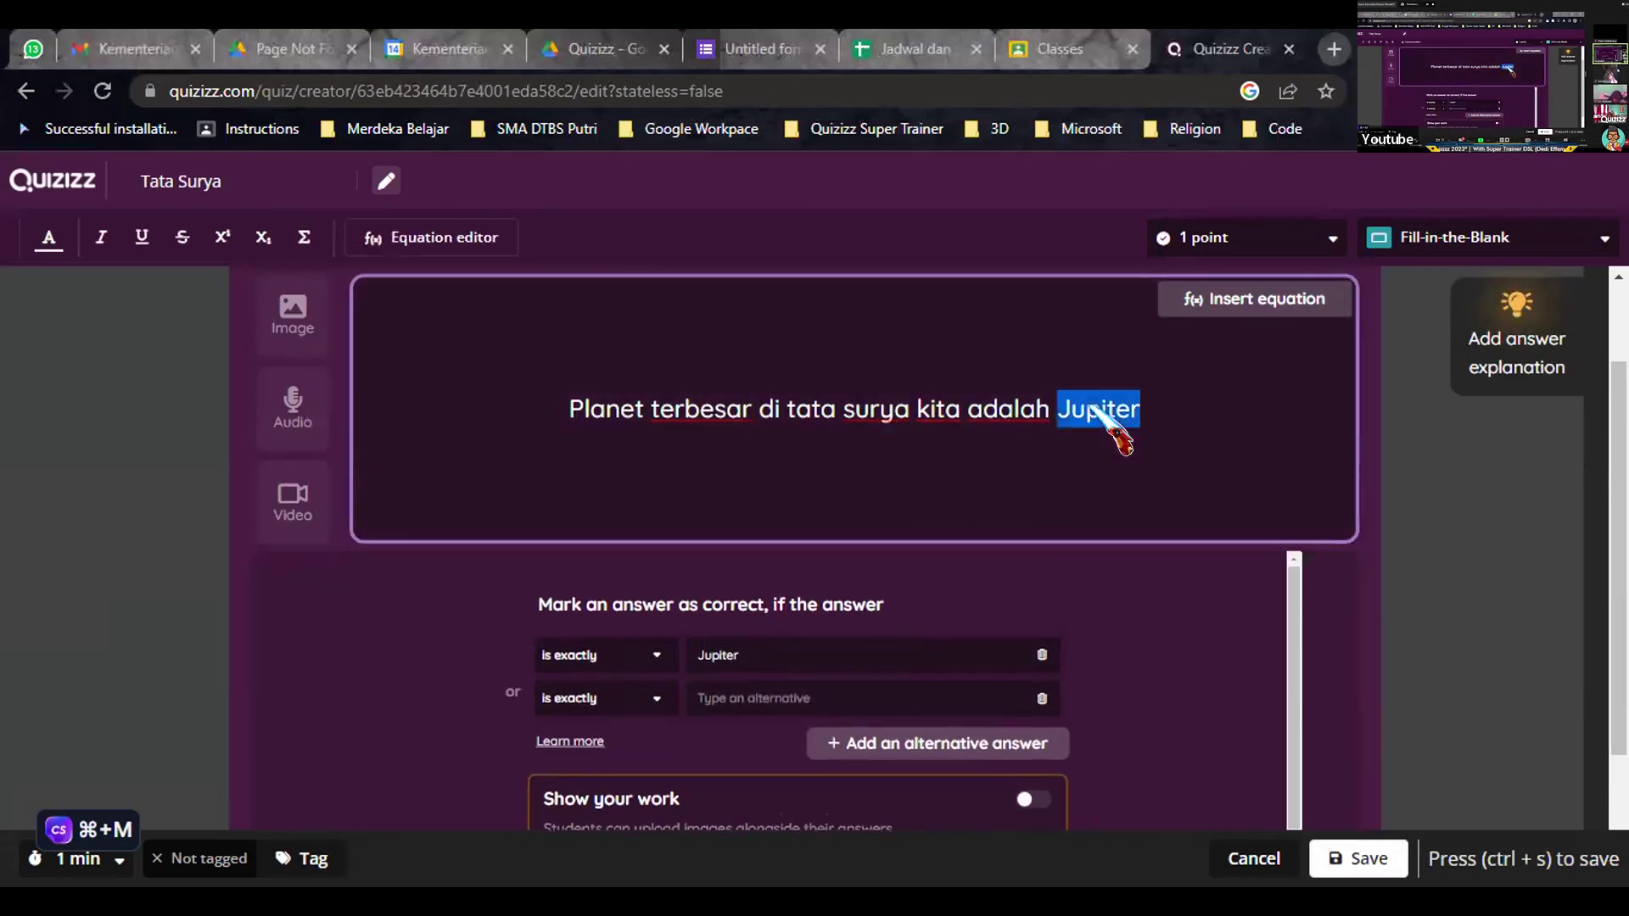
key("BackSpace")
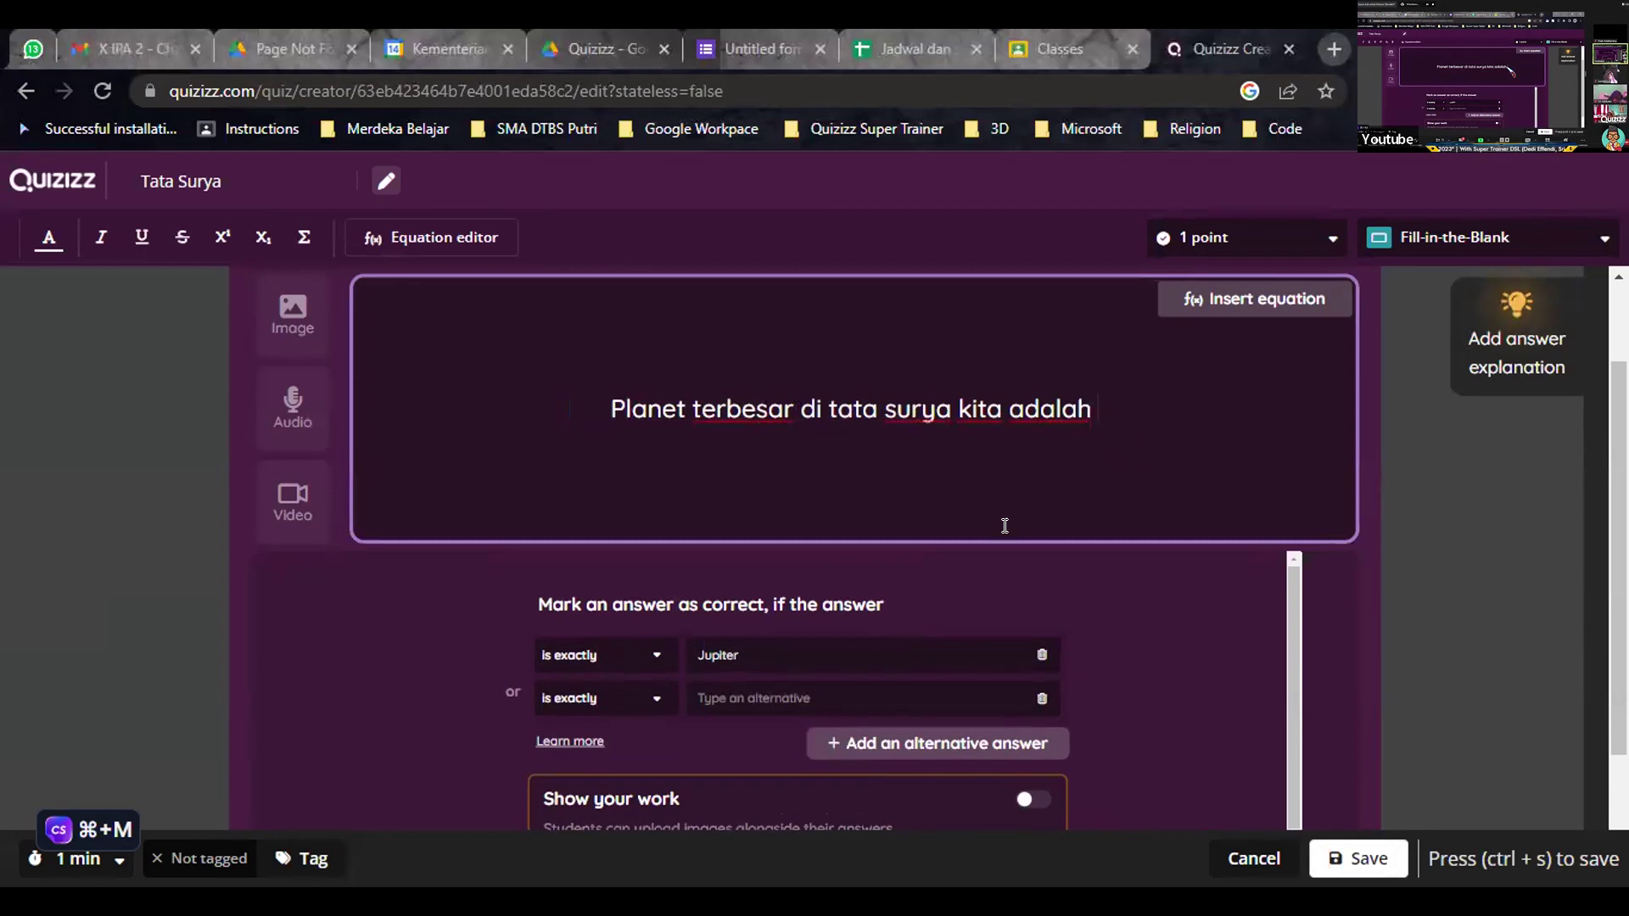
- Complete the question text again with "Jupiter" after "adalah"
left_click(748, 698)
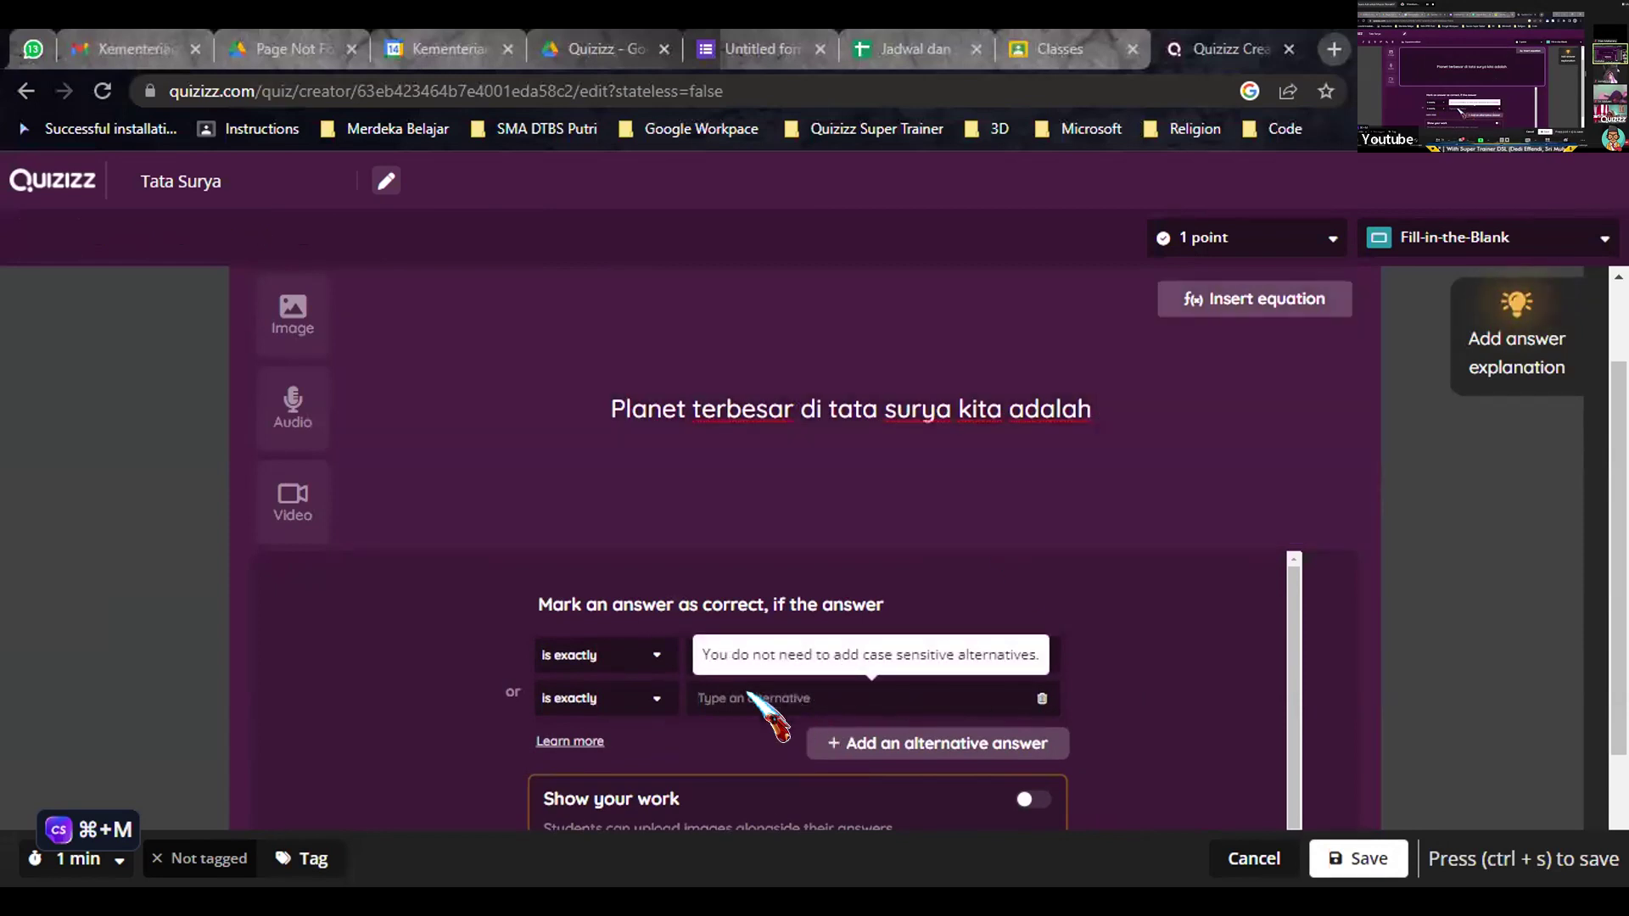
left_click(1101, 407)
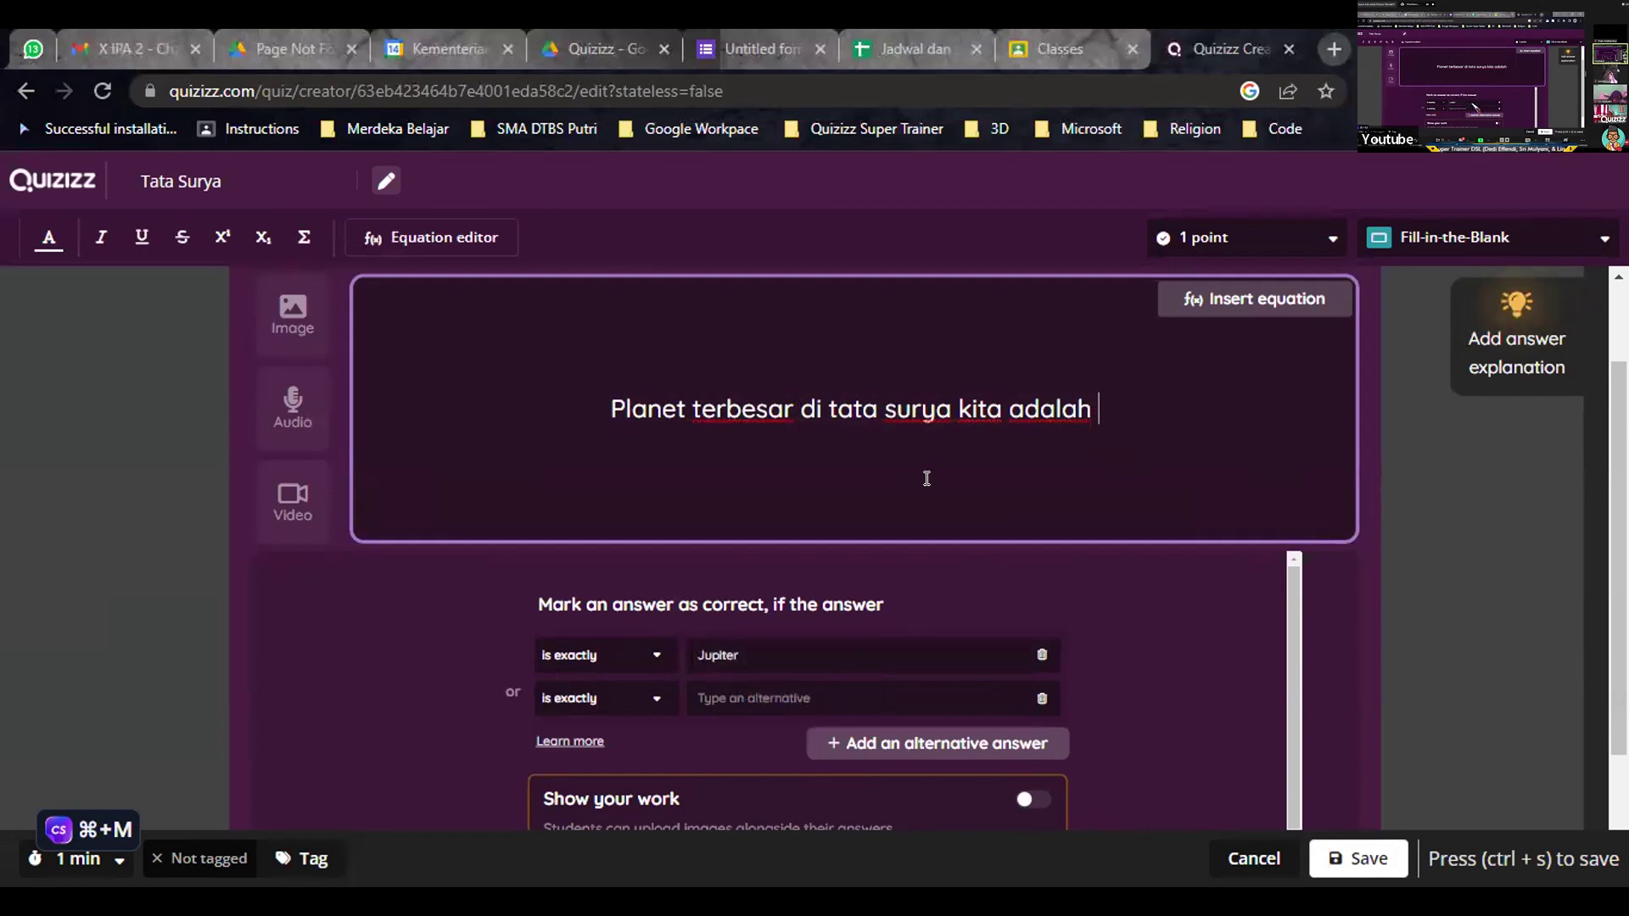
type("JUp")
key("BackSpace")
key("BackSpace")
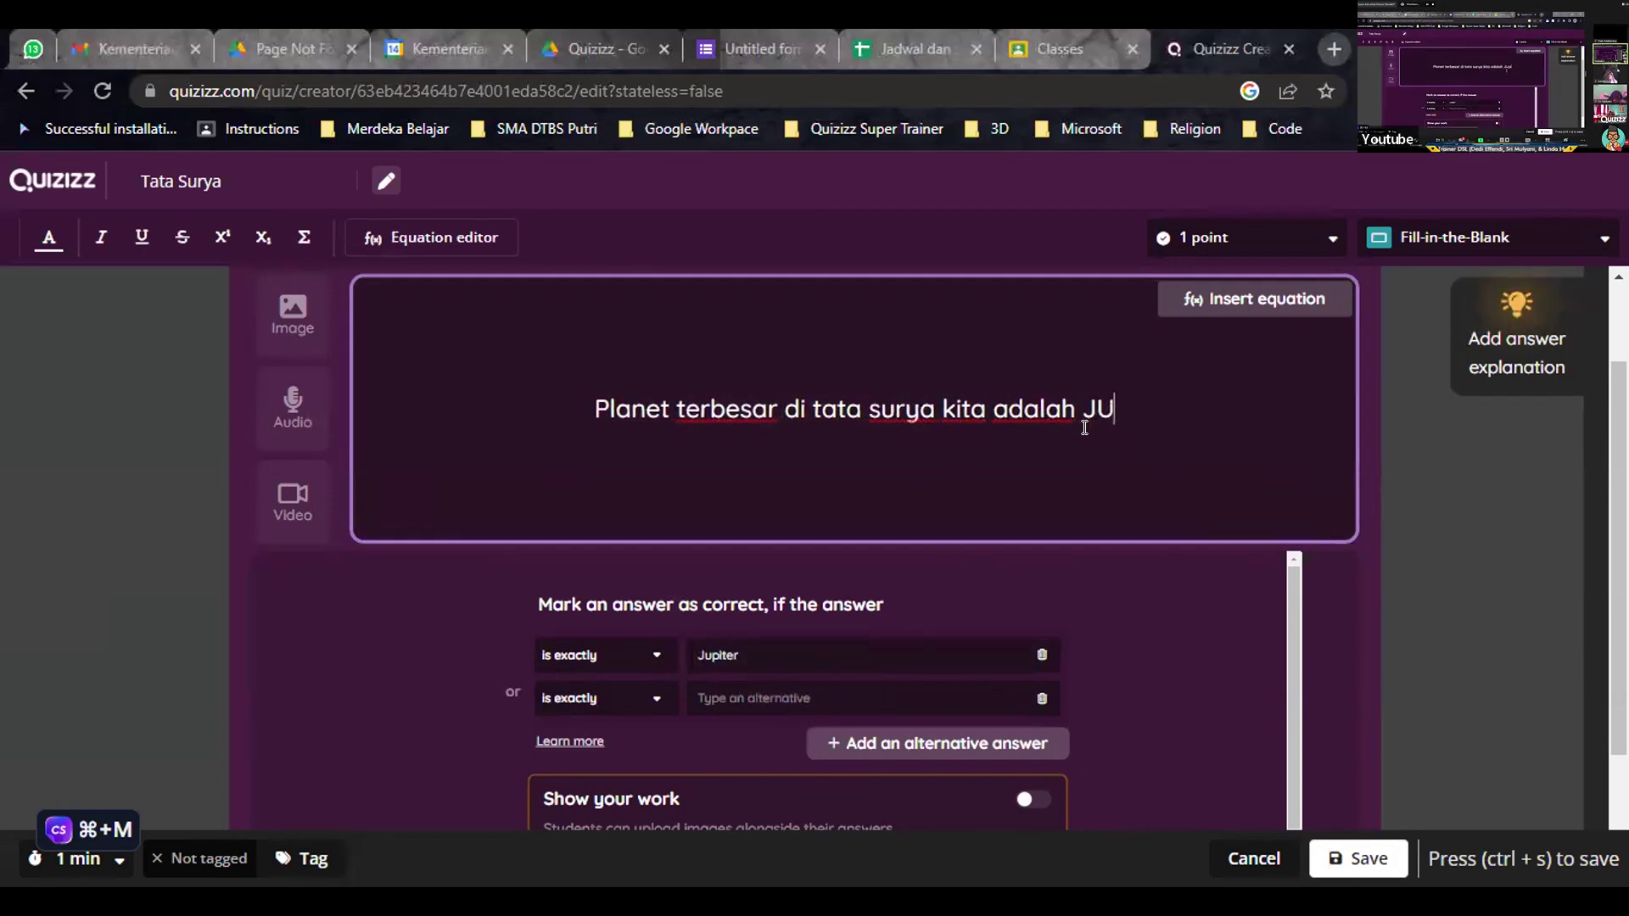
type("upiter")
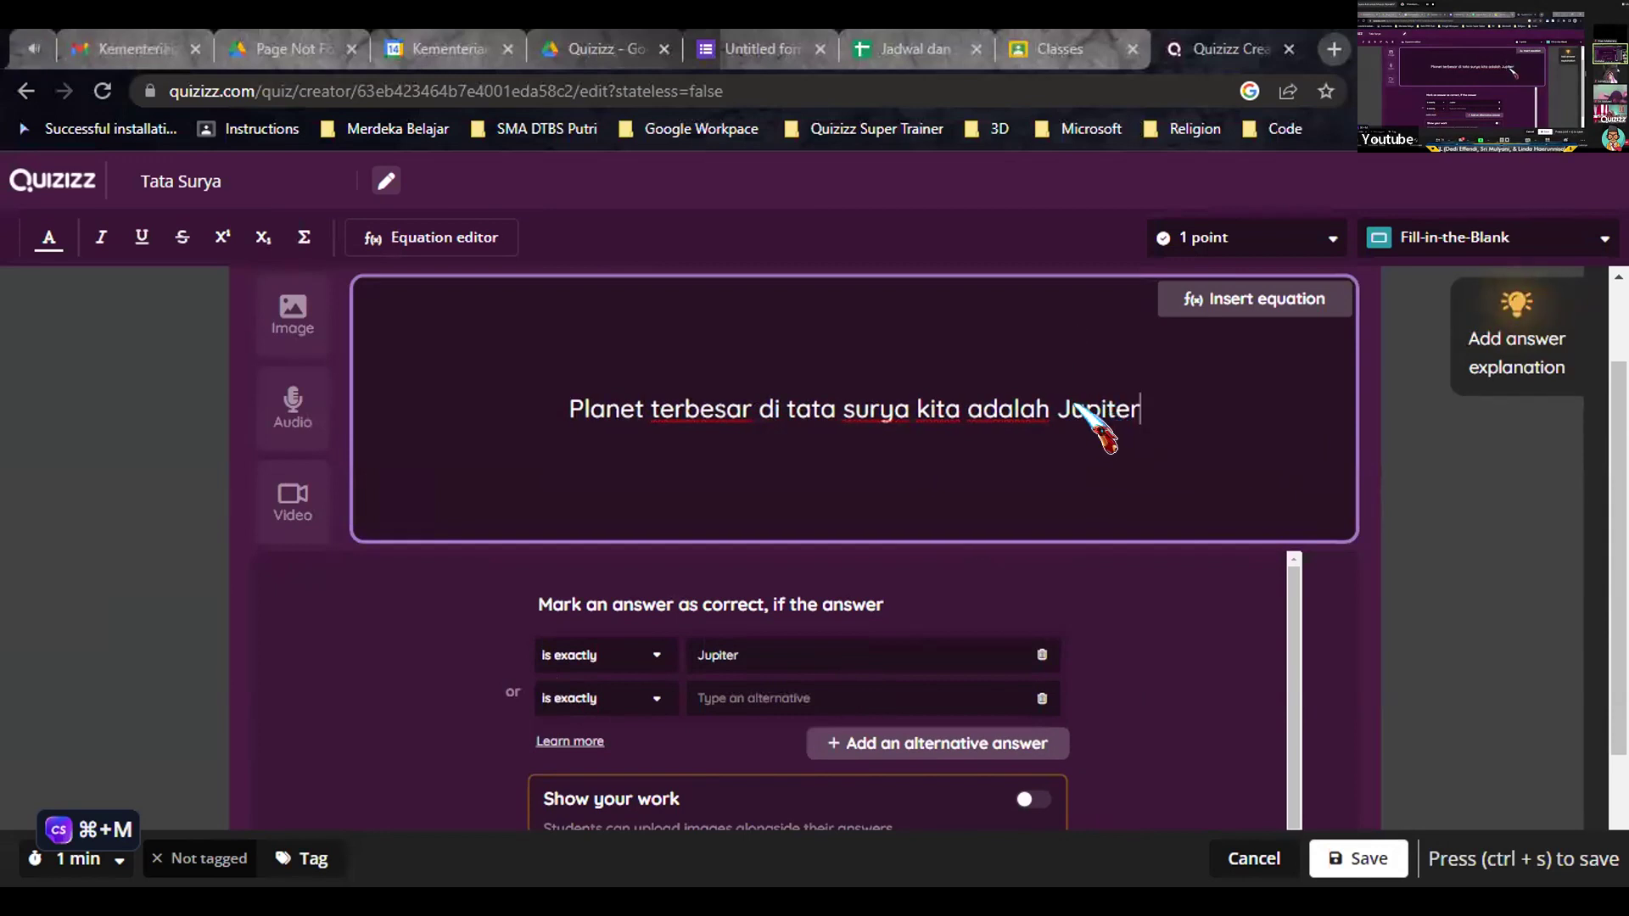
- Enter "jupiter" as the alternative exact answer and save the Fill-in-the-Blank question to the quiz
double_click(1080, 406)
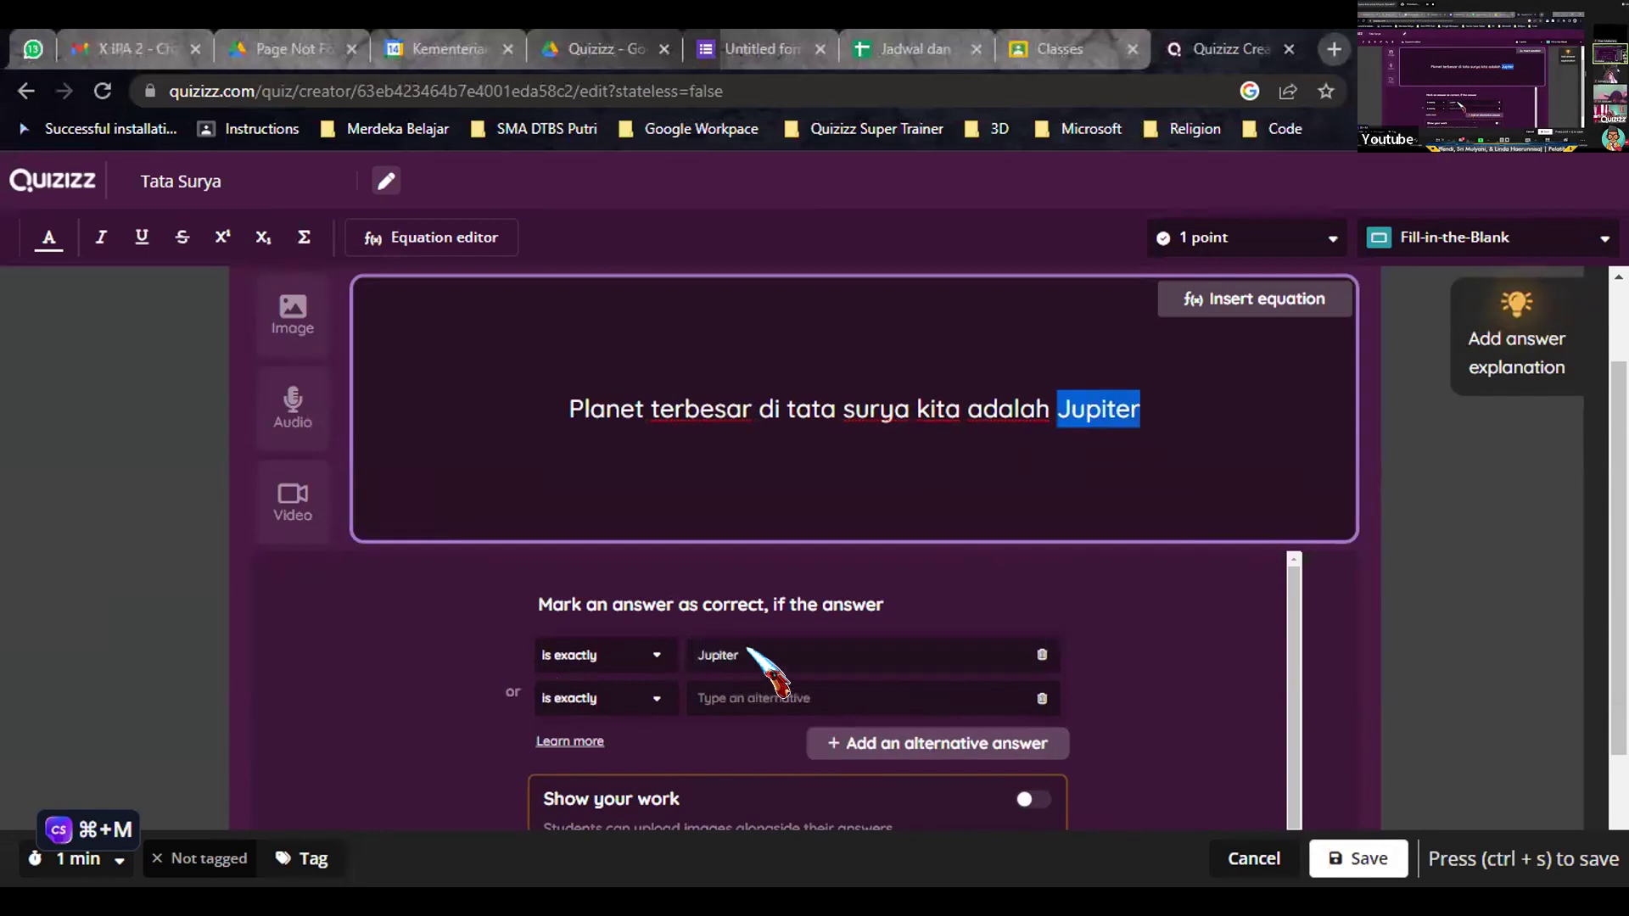
left_click(760, 694)
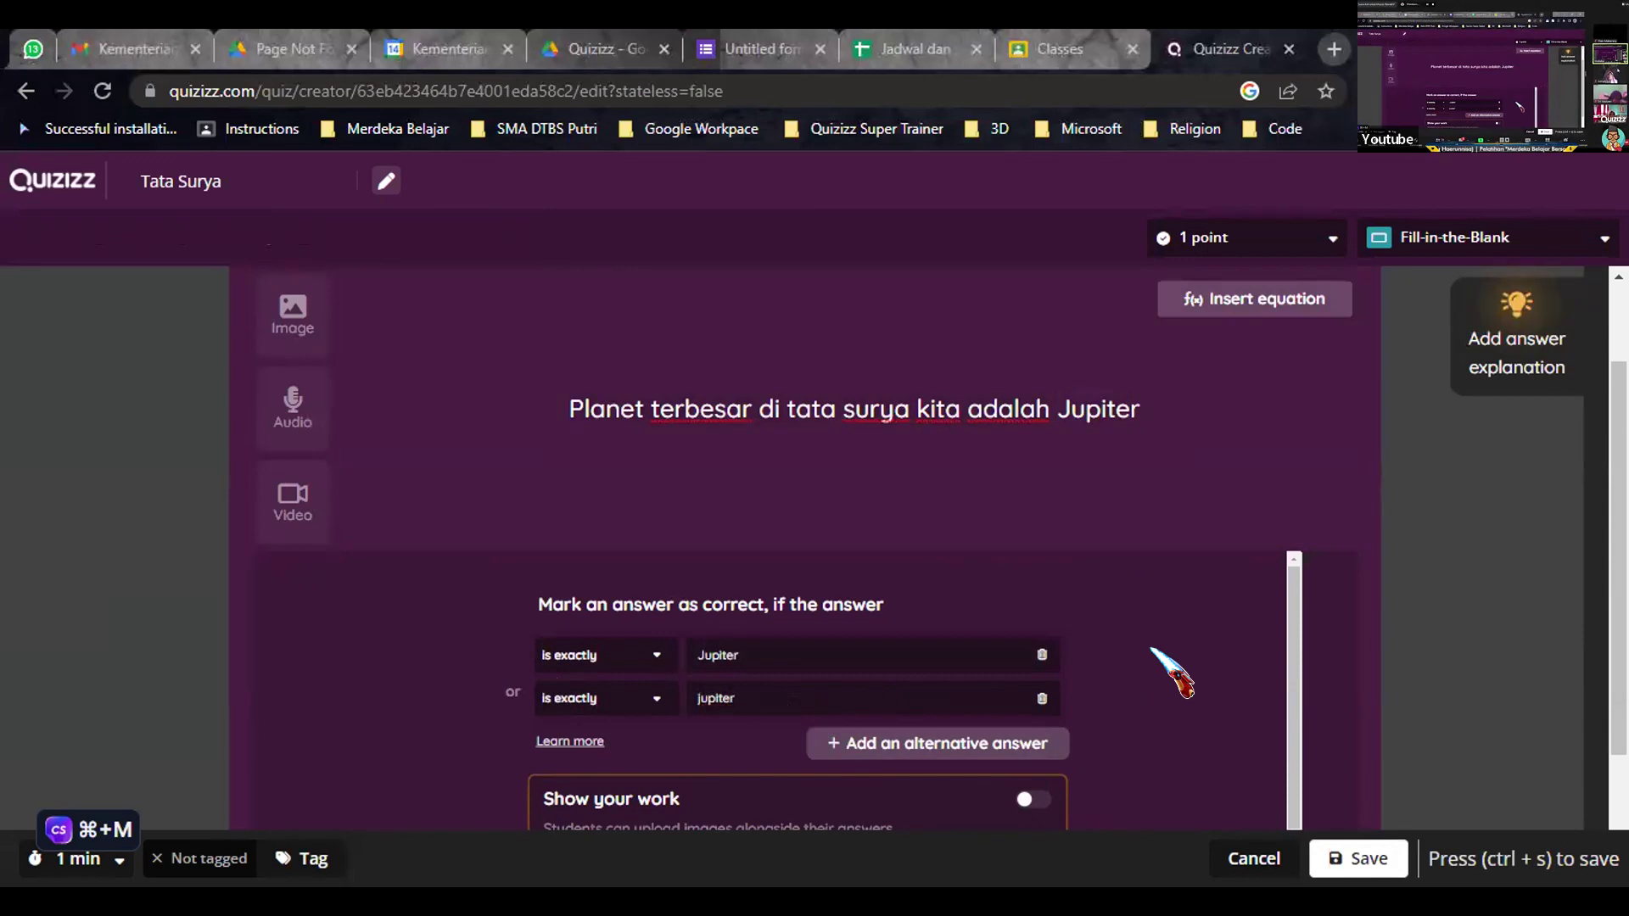
scroll(1152, 649, "down", 1)
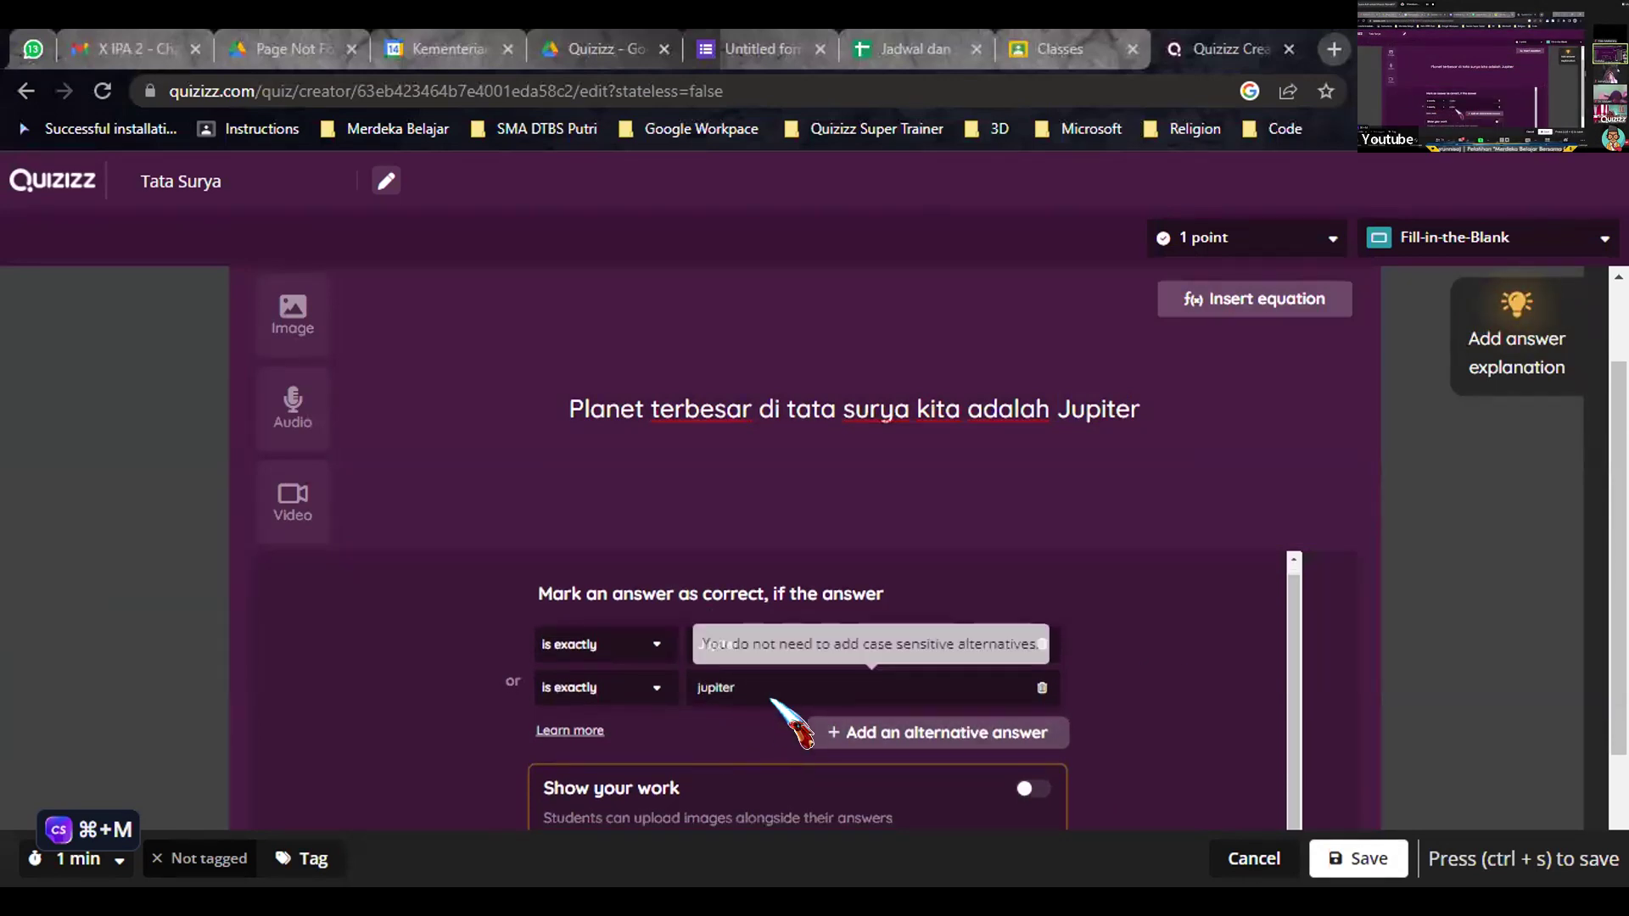
double_click(1093, 411)
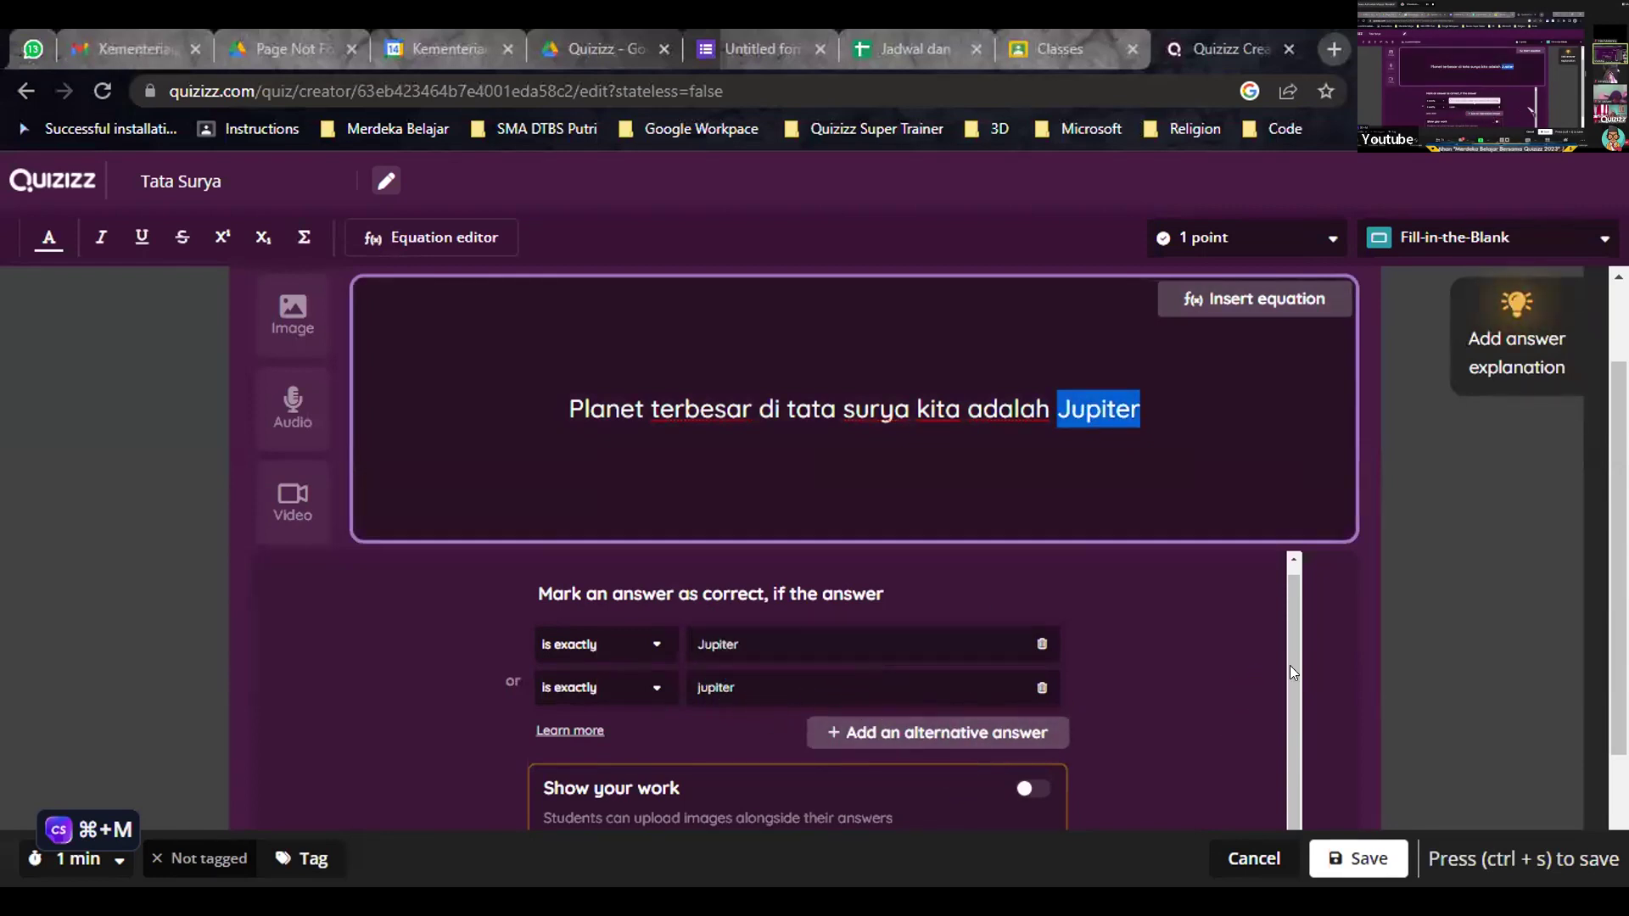
scroll(934, 551, "down", 2)
scroll(318, 312, "up", 1)
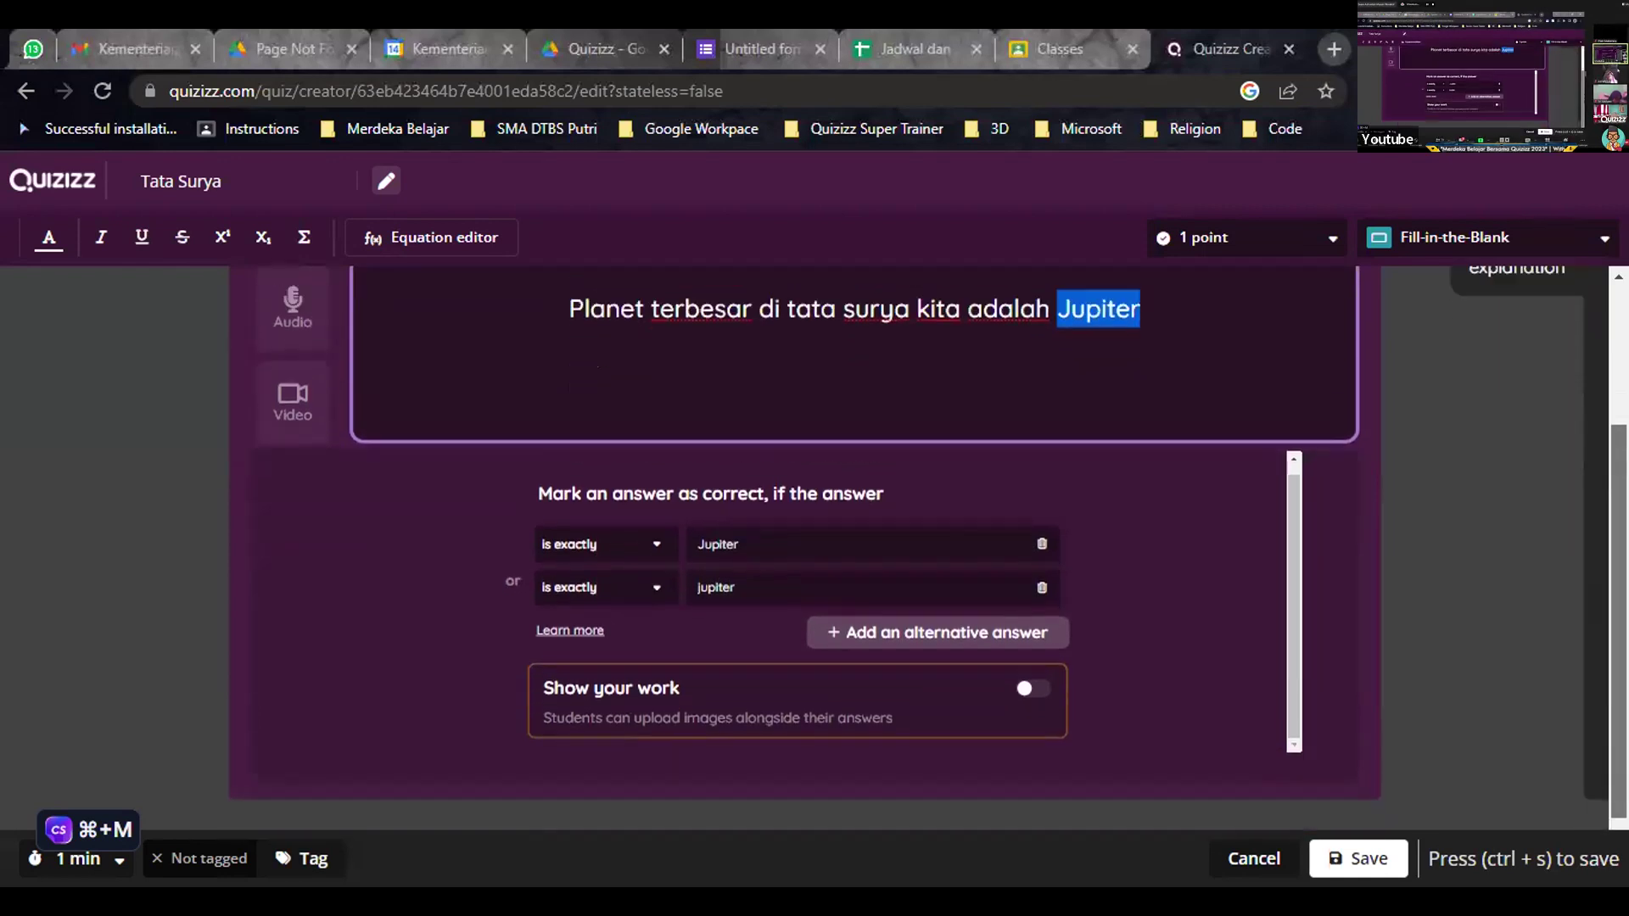
left_click(1358, 861)
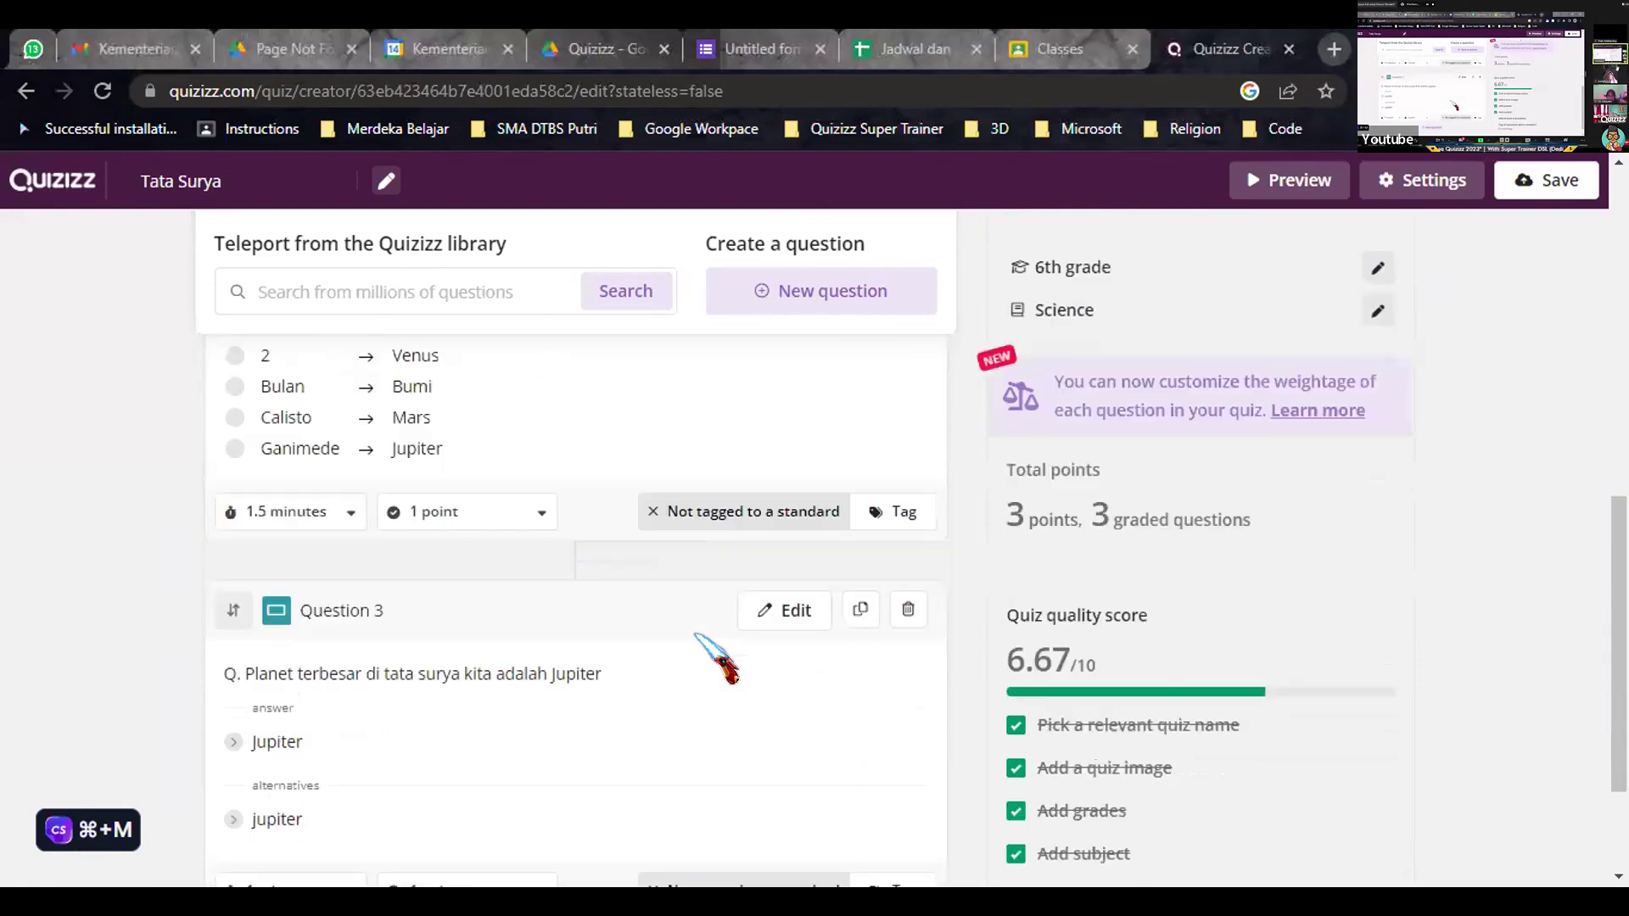
- Start a new Drag and drop question in the quiz
left_click(804, 301)
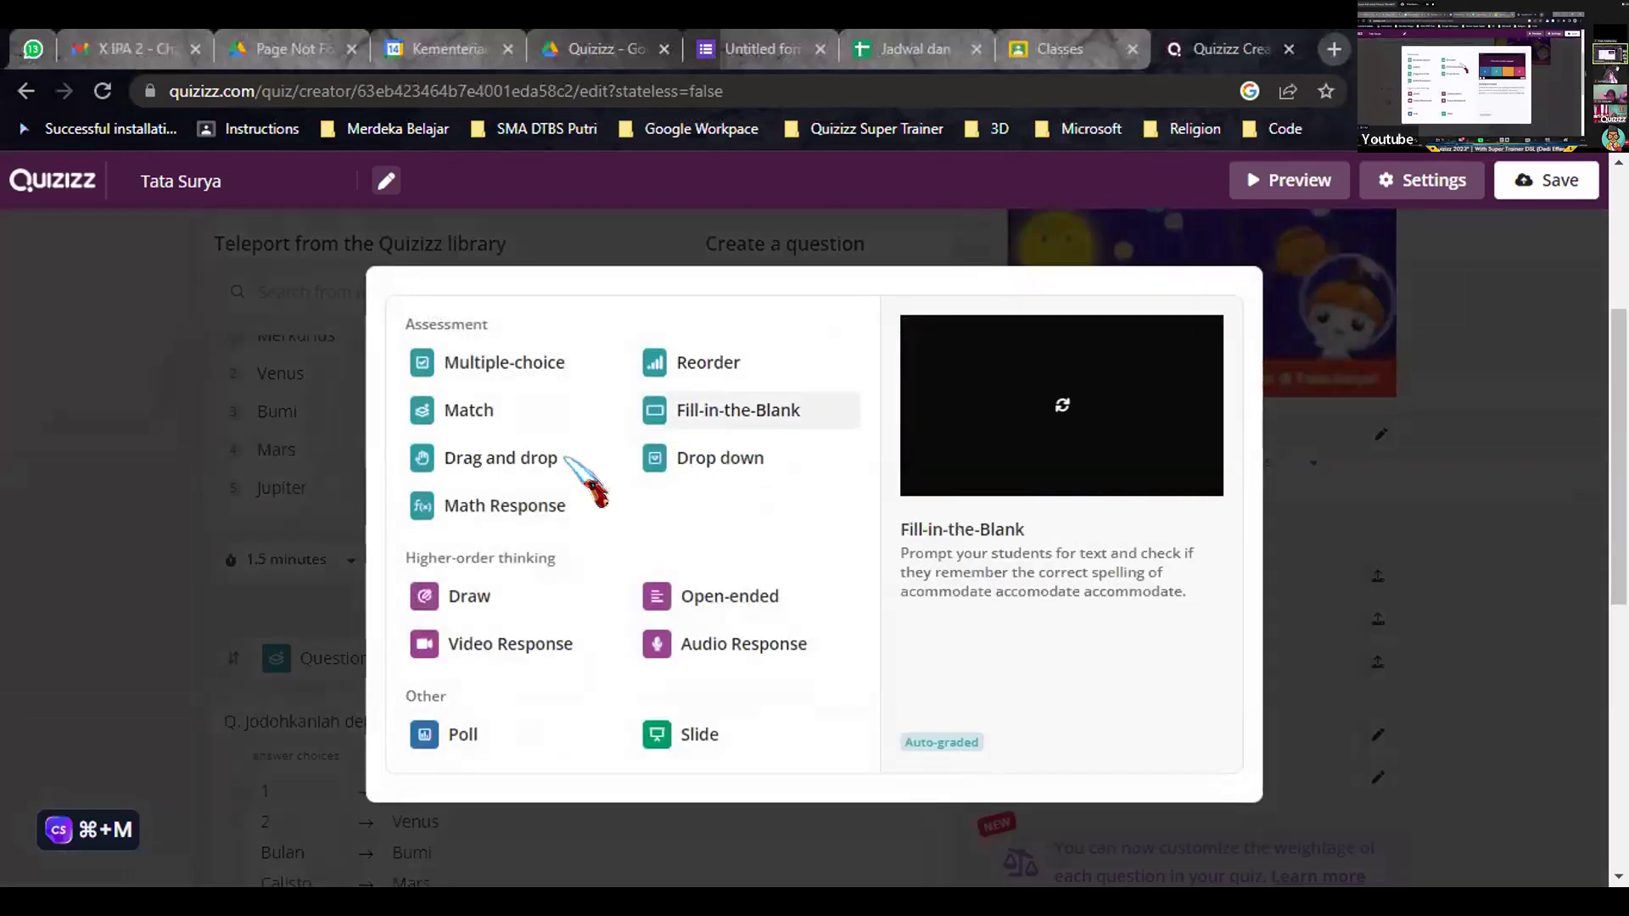
left_click(520, 465)
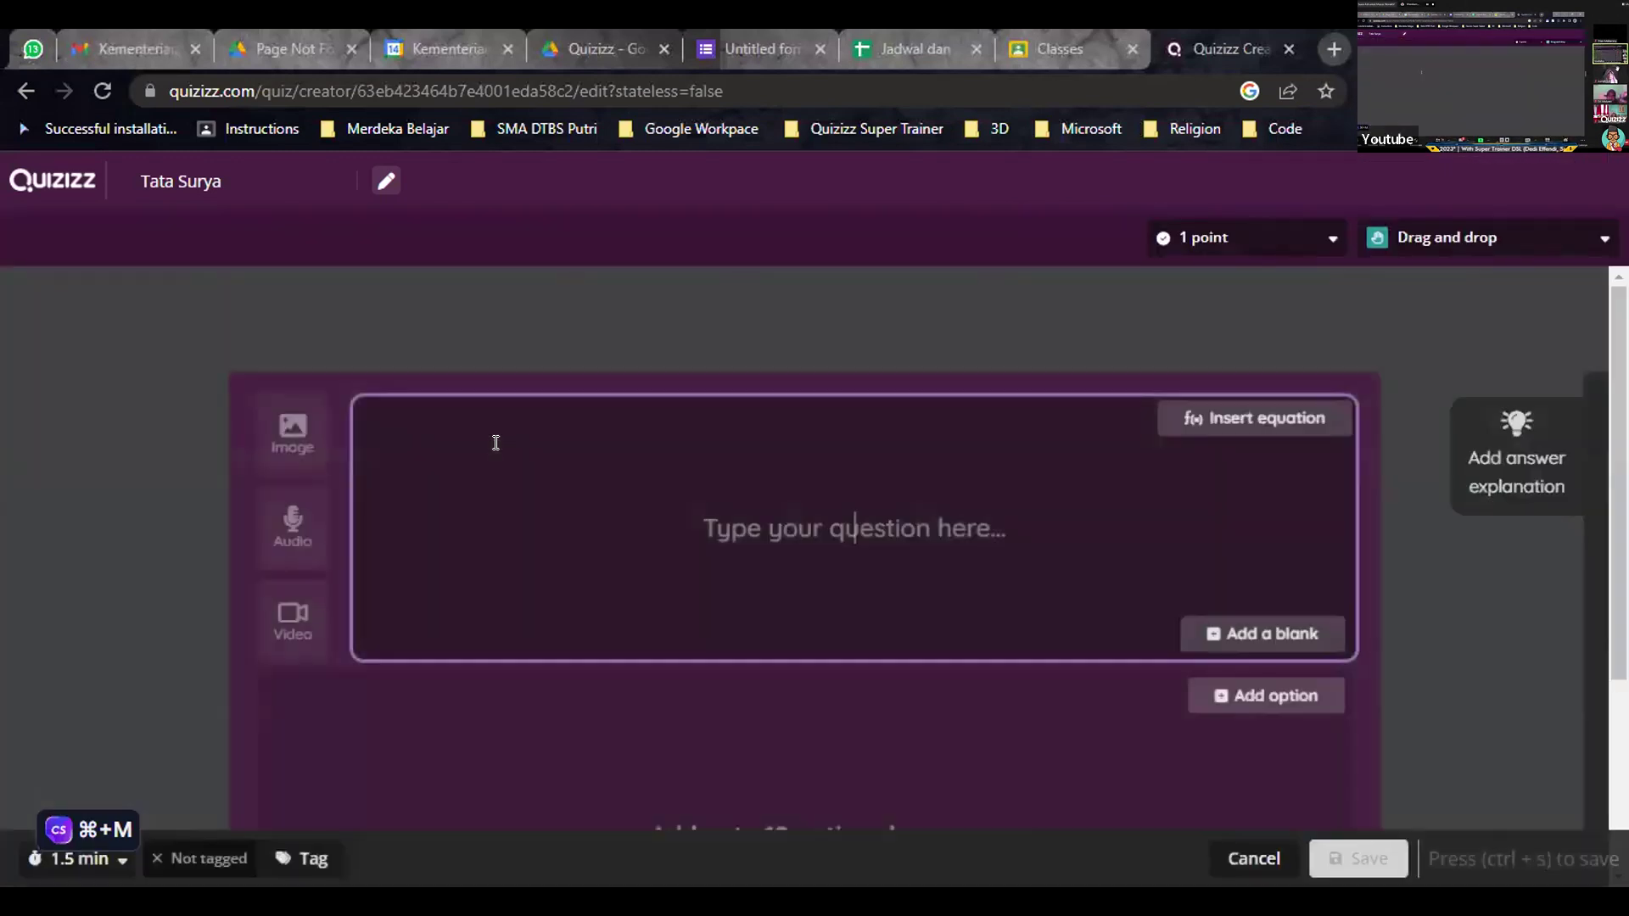
scroll(925, 543, "down", 3)
scroll(937, 564, "up", 2)
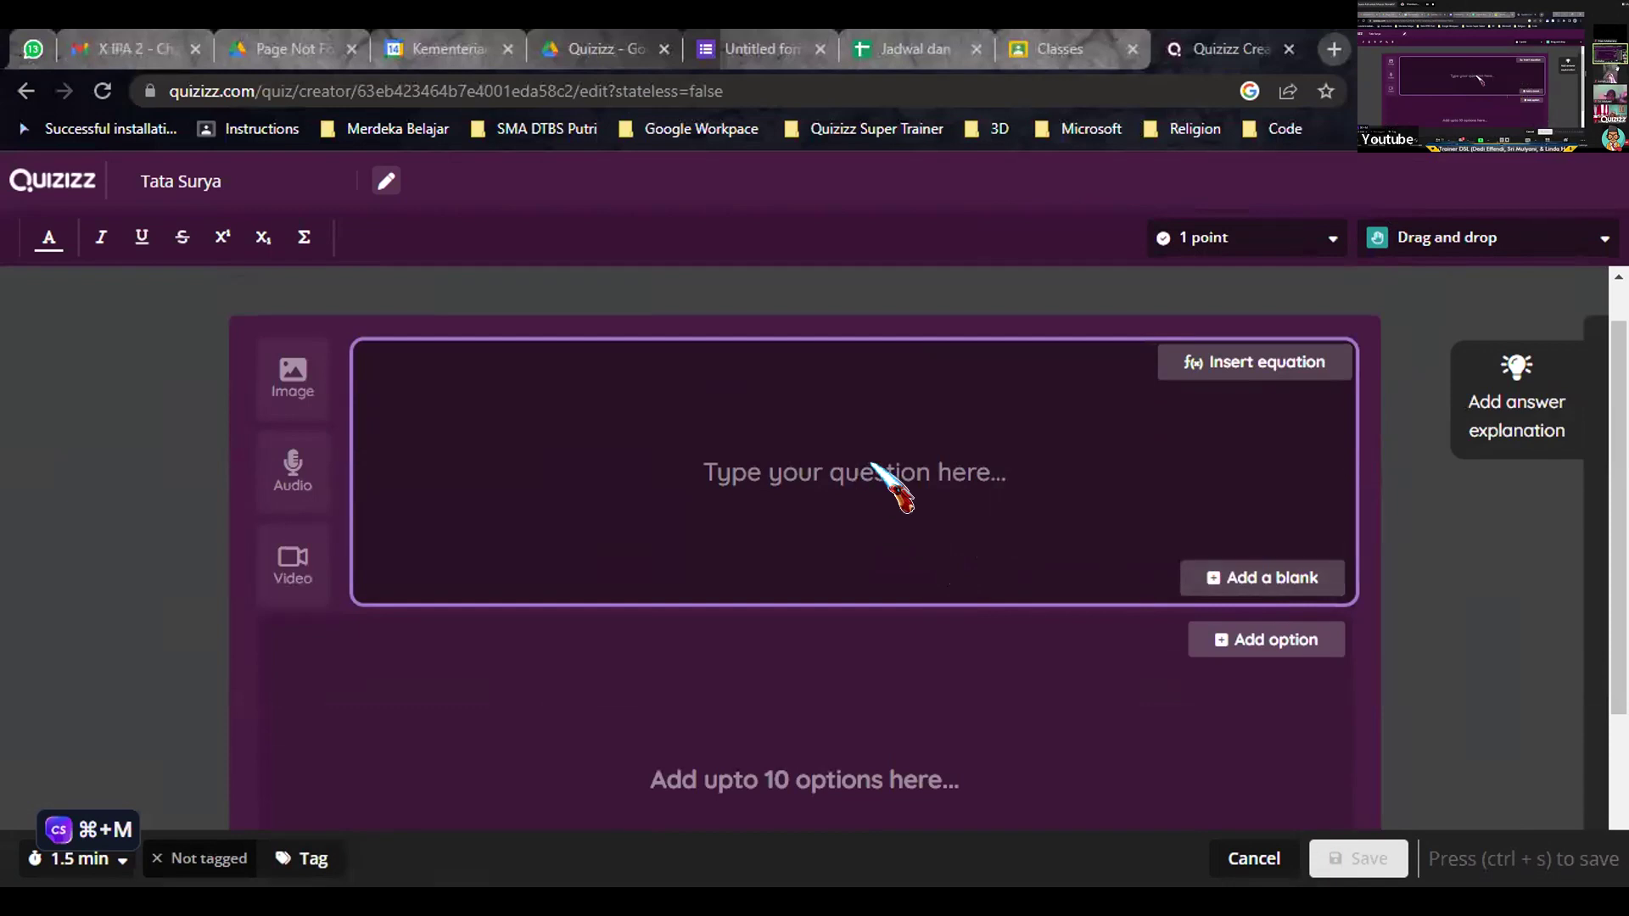
- Enter the question text "Bumi mempunyai bulan yang berfungsi untuk mengendalikan pasang surut" for the Drag and drop question
type("Bu")
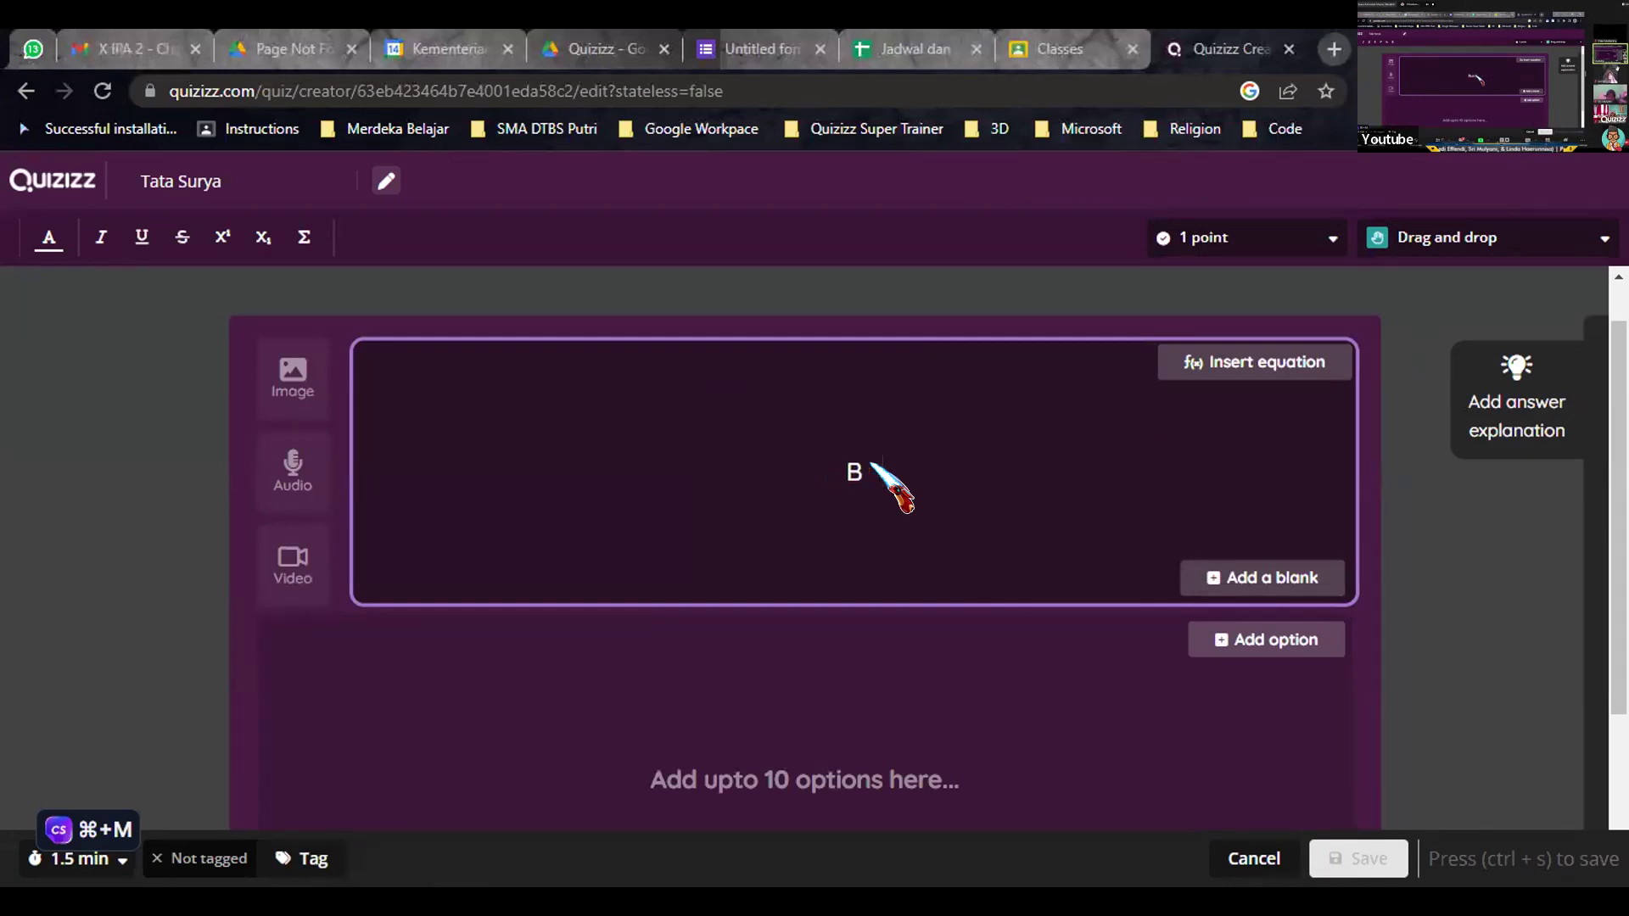
key("BackSpace")
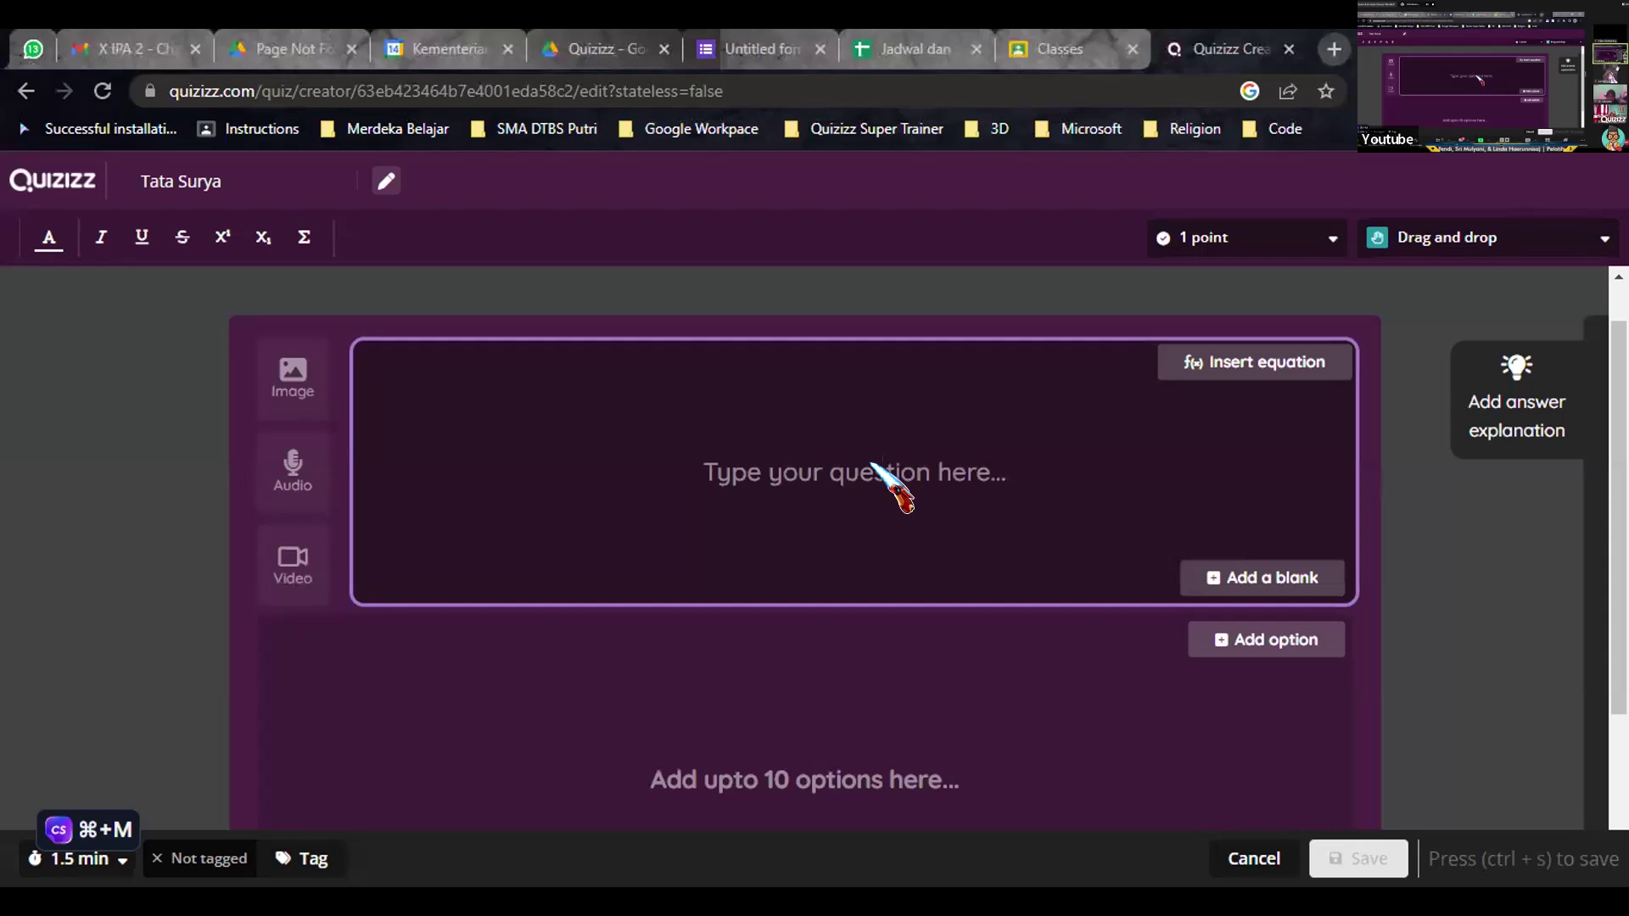
type("Bu")
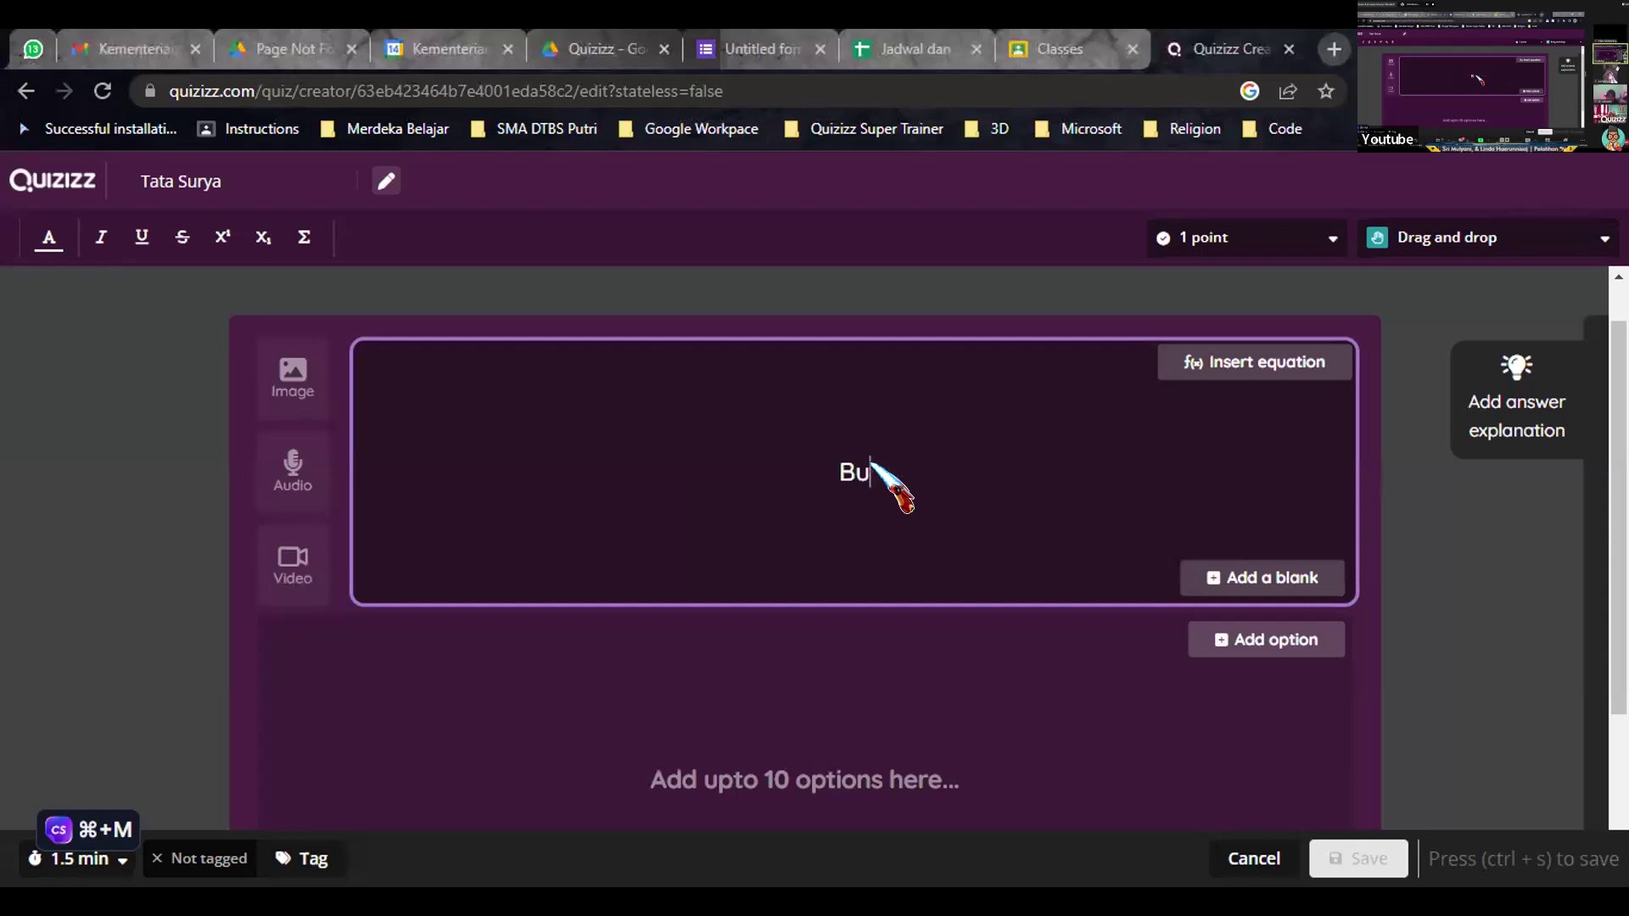
type("mi mempu")
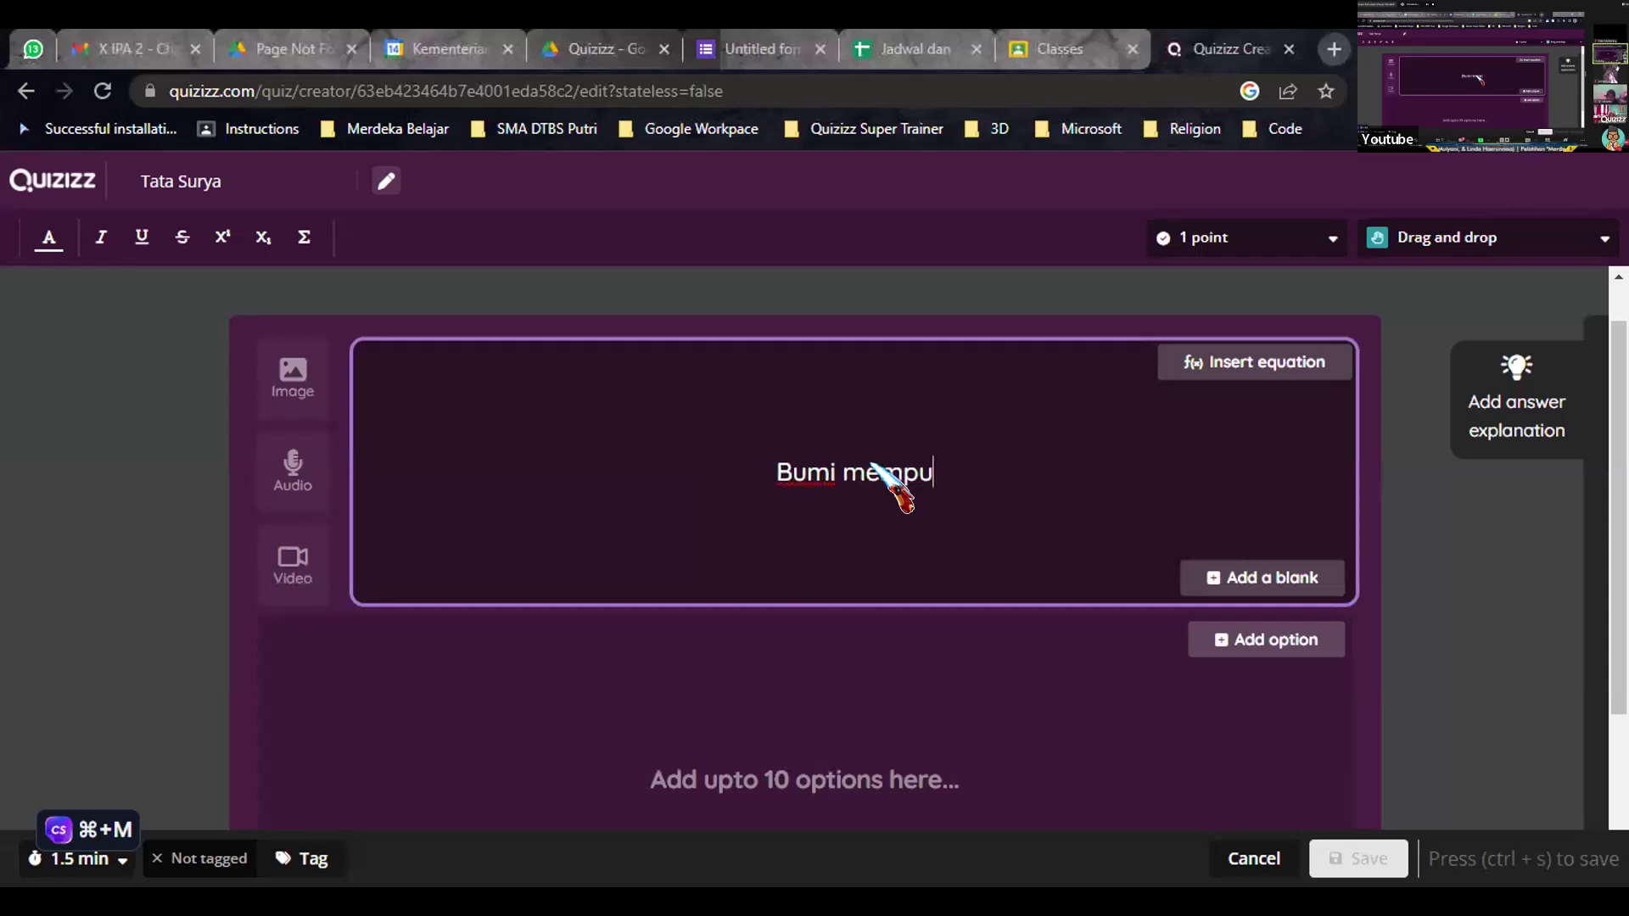
type("nyai bula")
key("BackSpace")
type("an yang ")
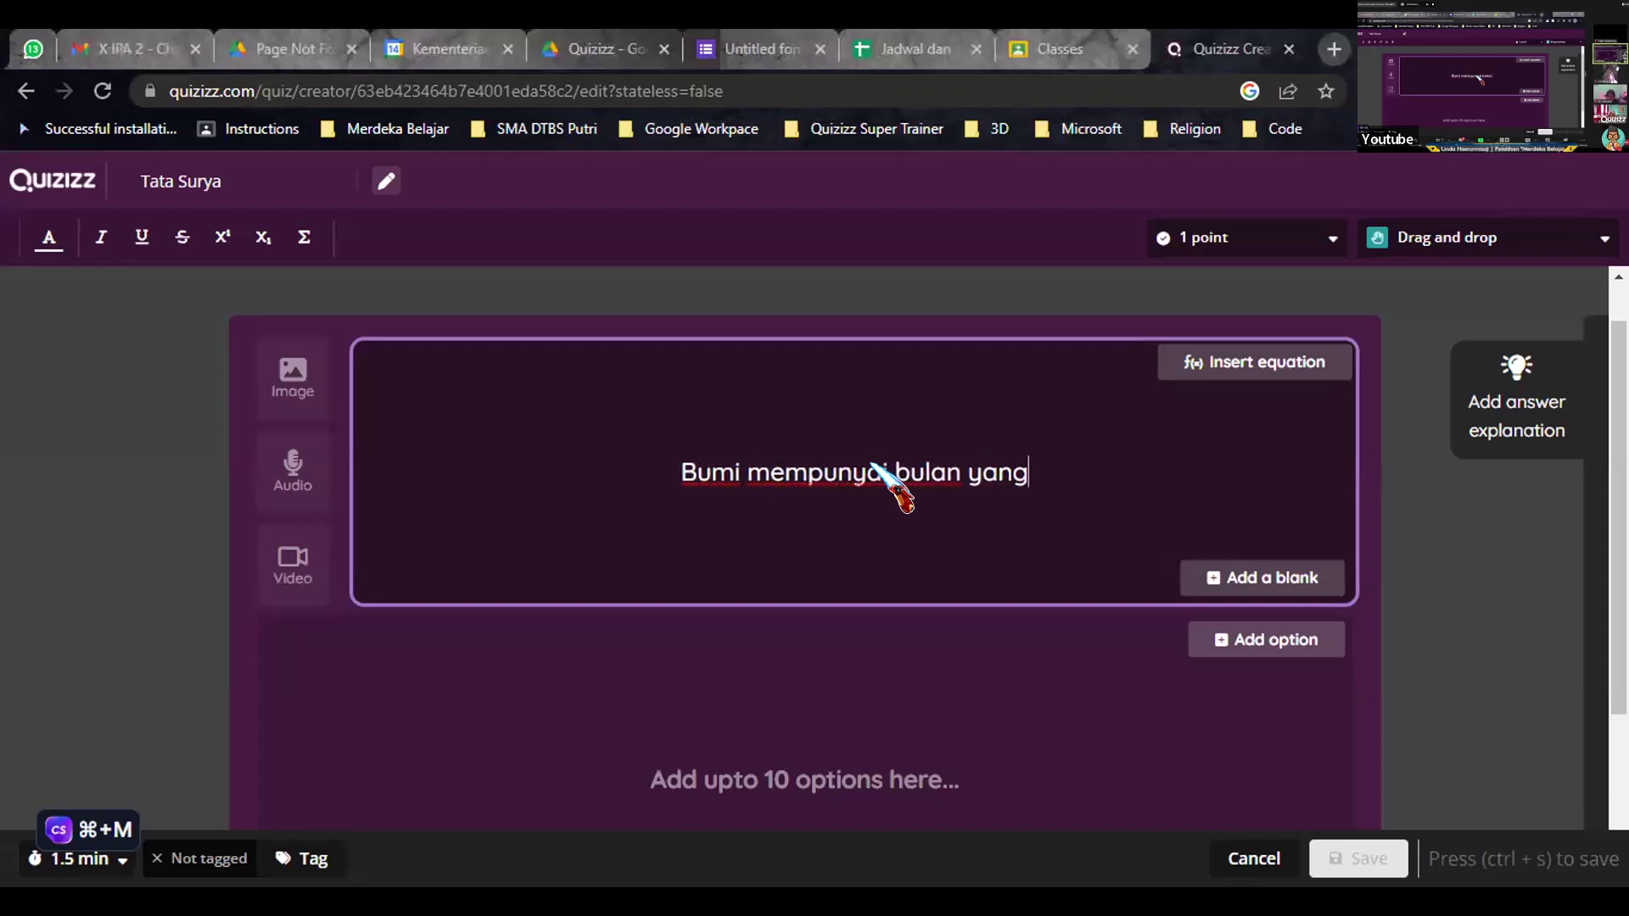
type("berfung")
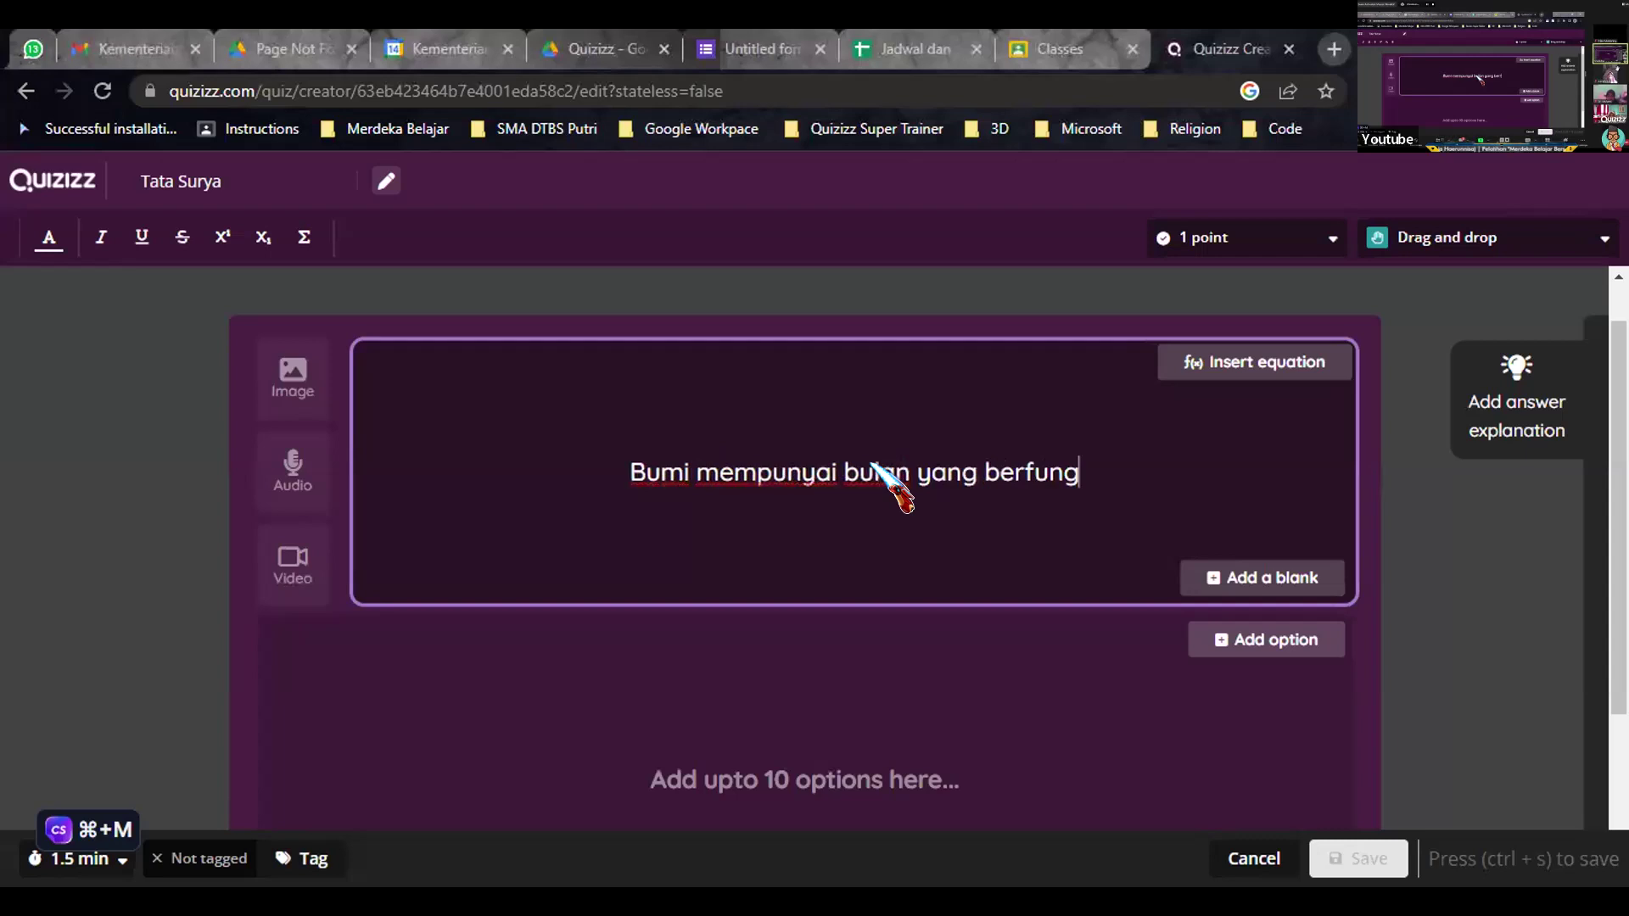
type("si untuk ")
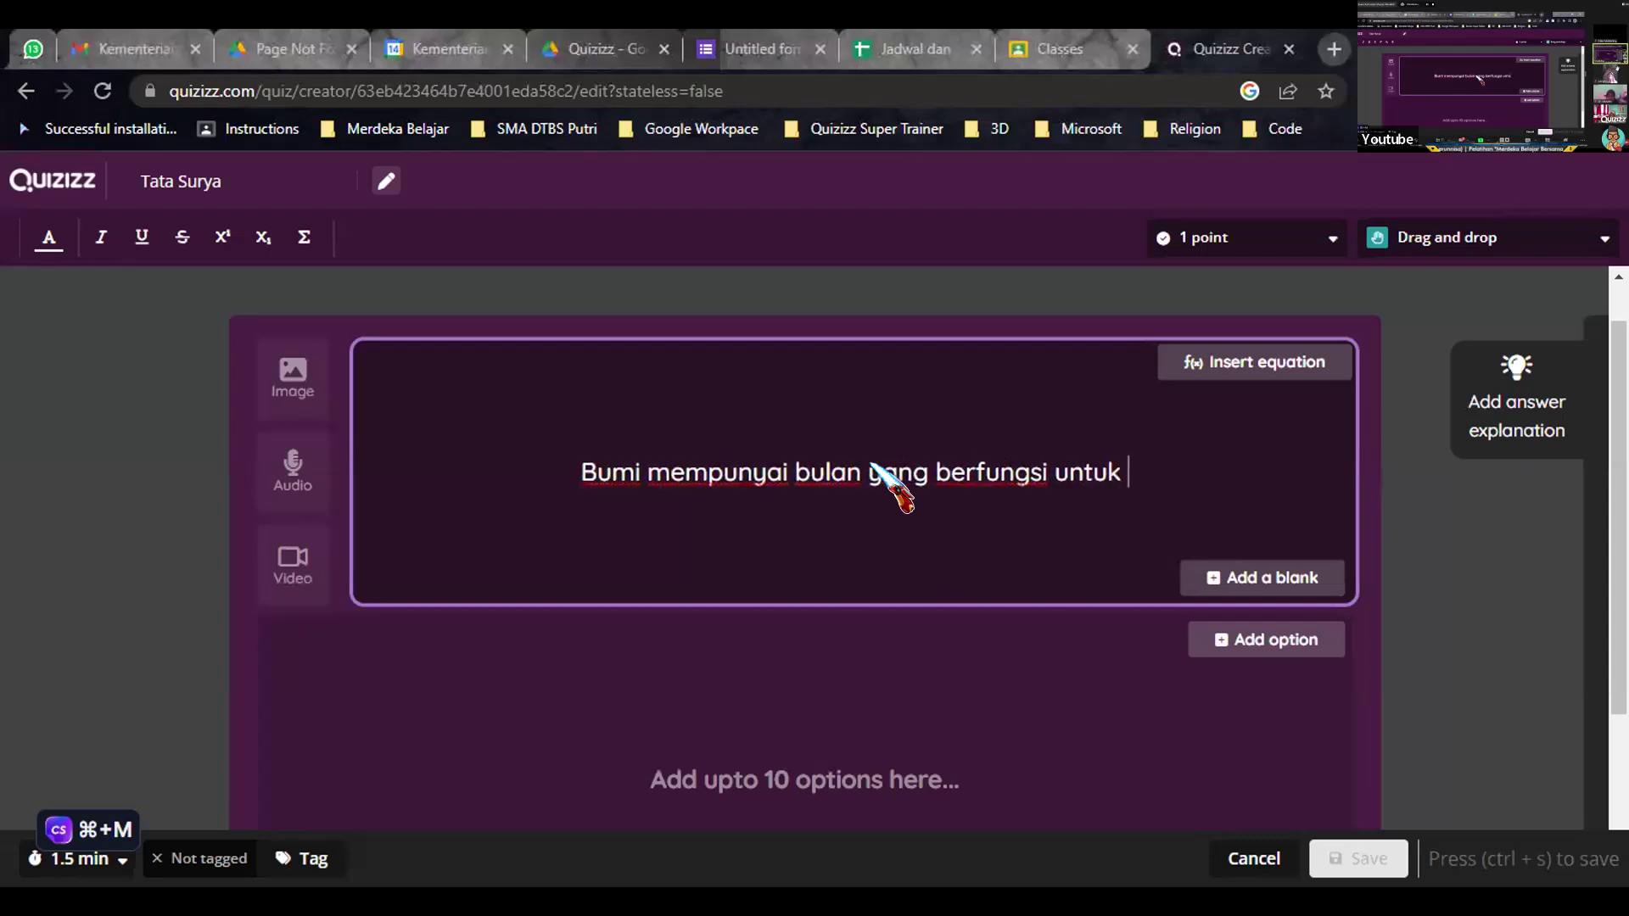
type("mengendalikan ")
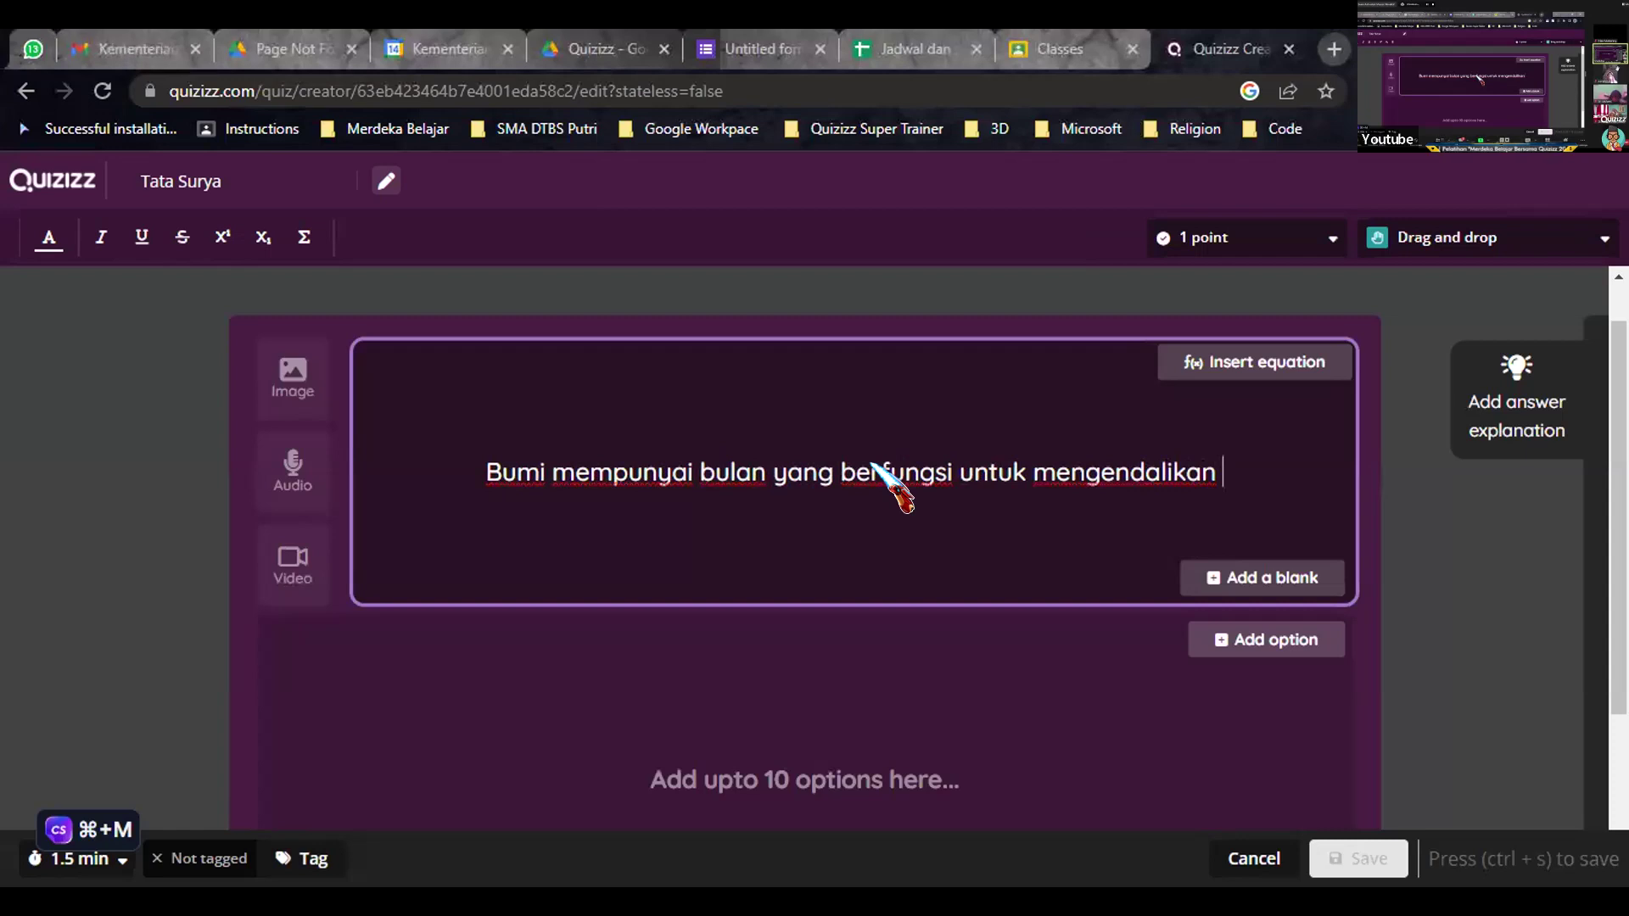
type("pasang surut")
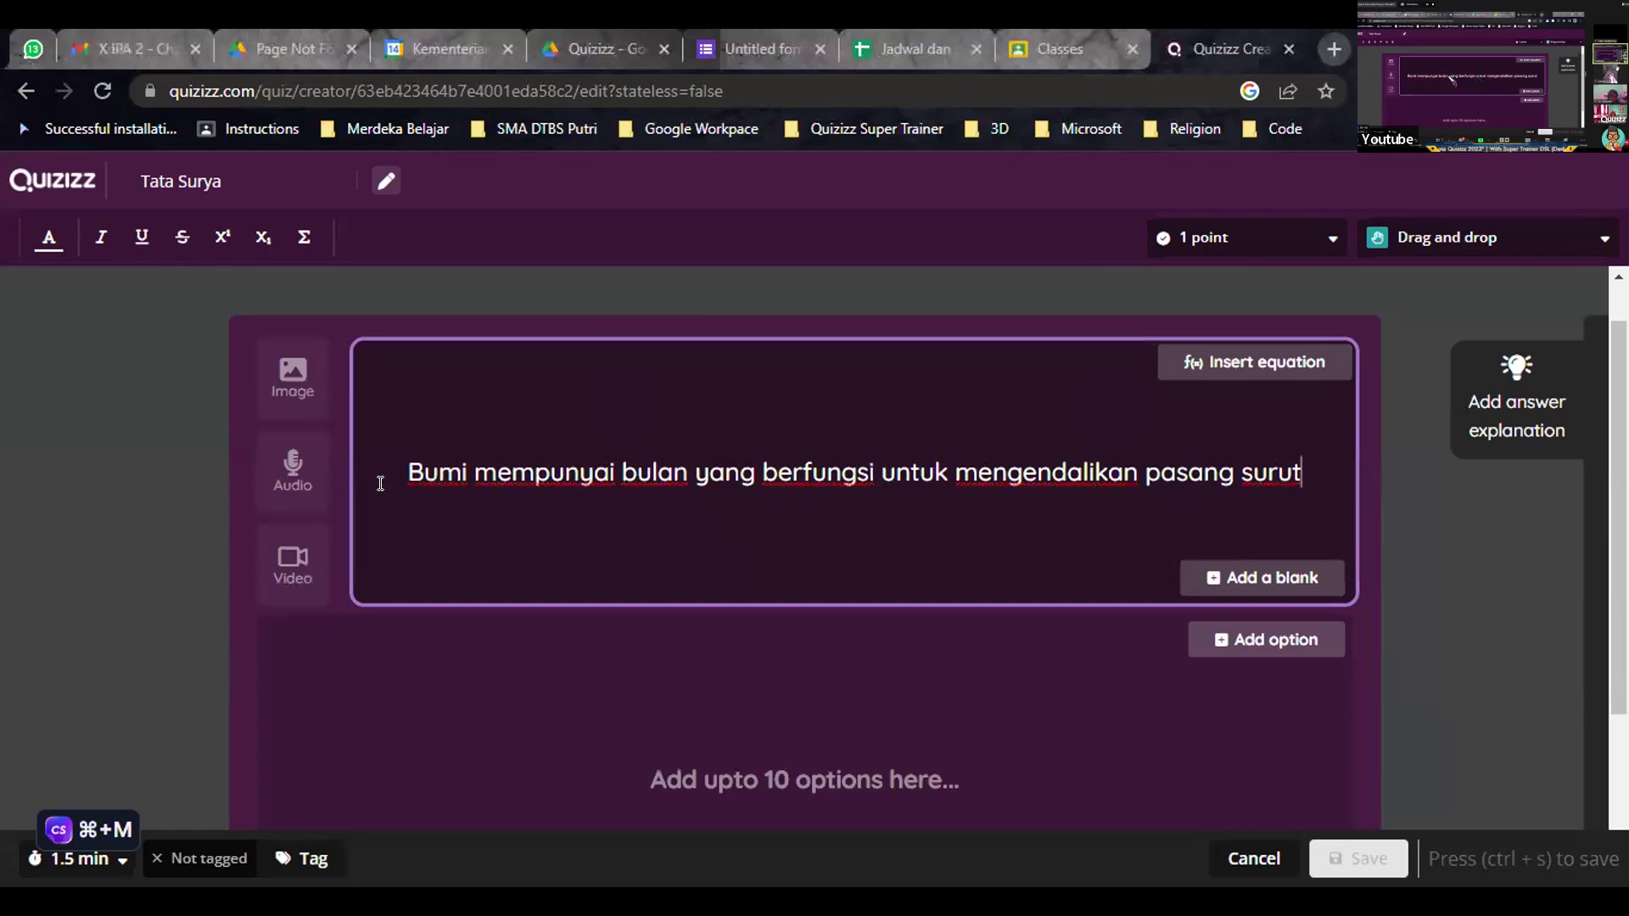
left_click_drag(407, 474, 1309, 465)
left_click(672, 532)
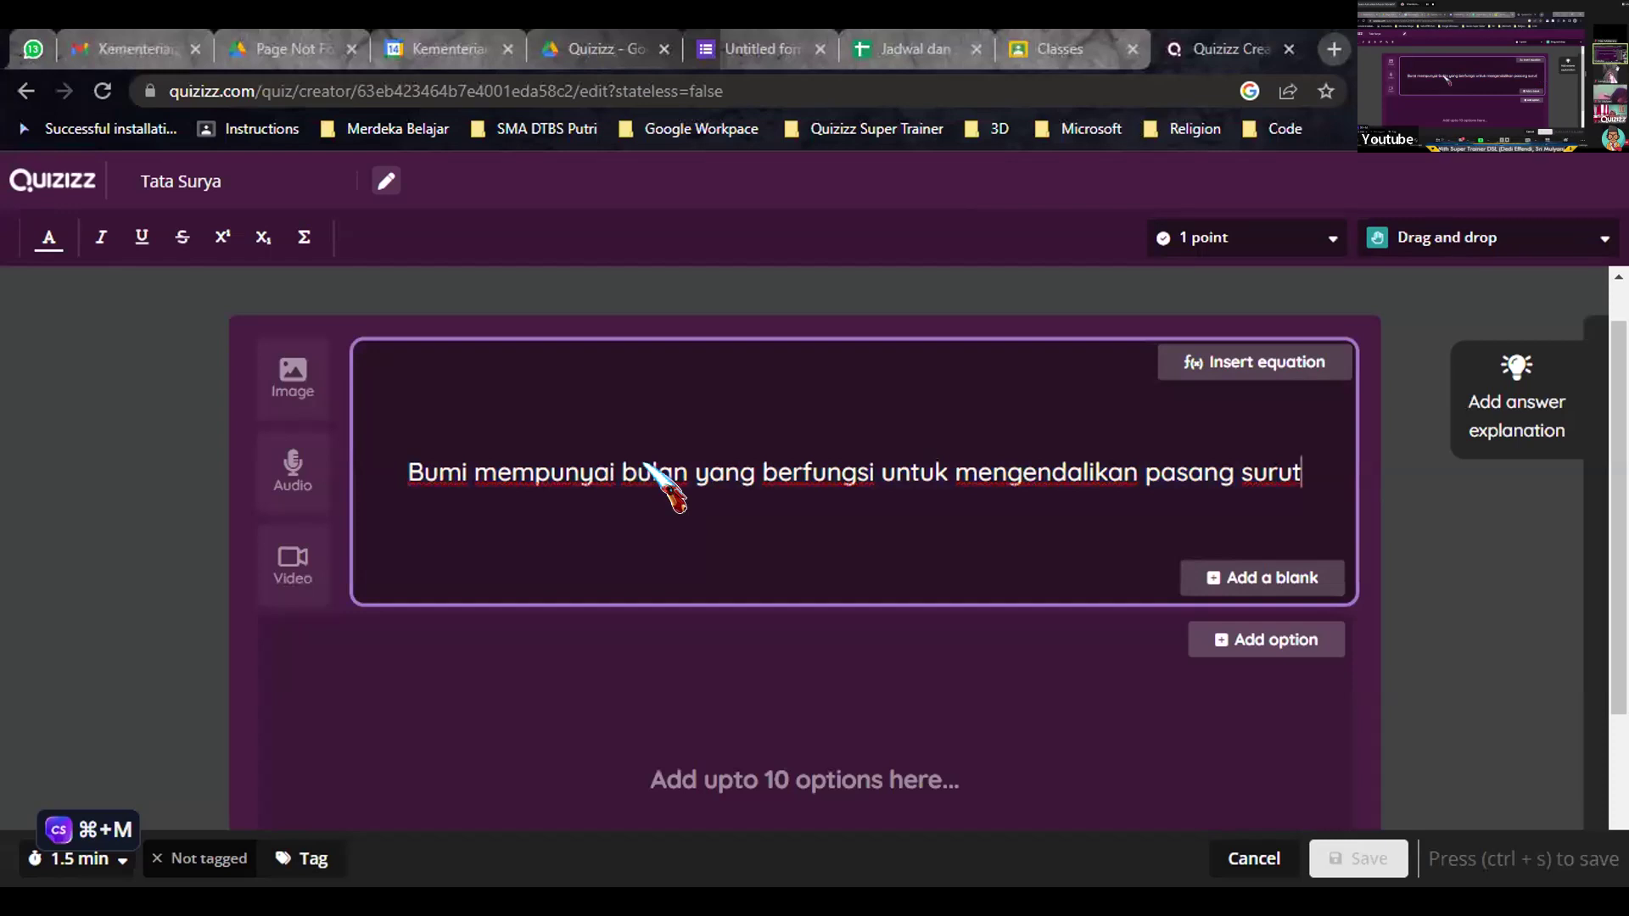
- Turn "bulan" and "pasang surut" into blanks in the Drag and drop question and save it to the quiz
double_click(655, 473)
left_click(1246, 578)
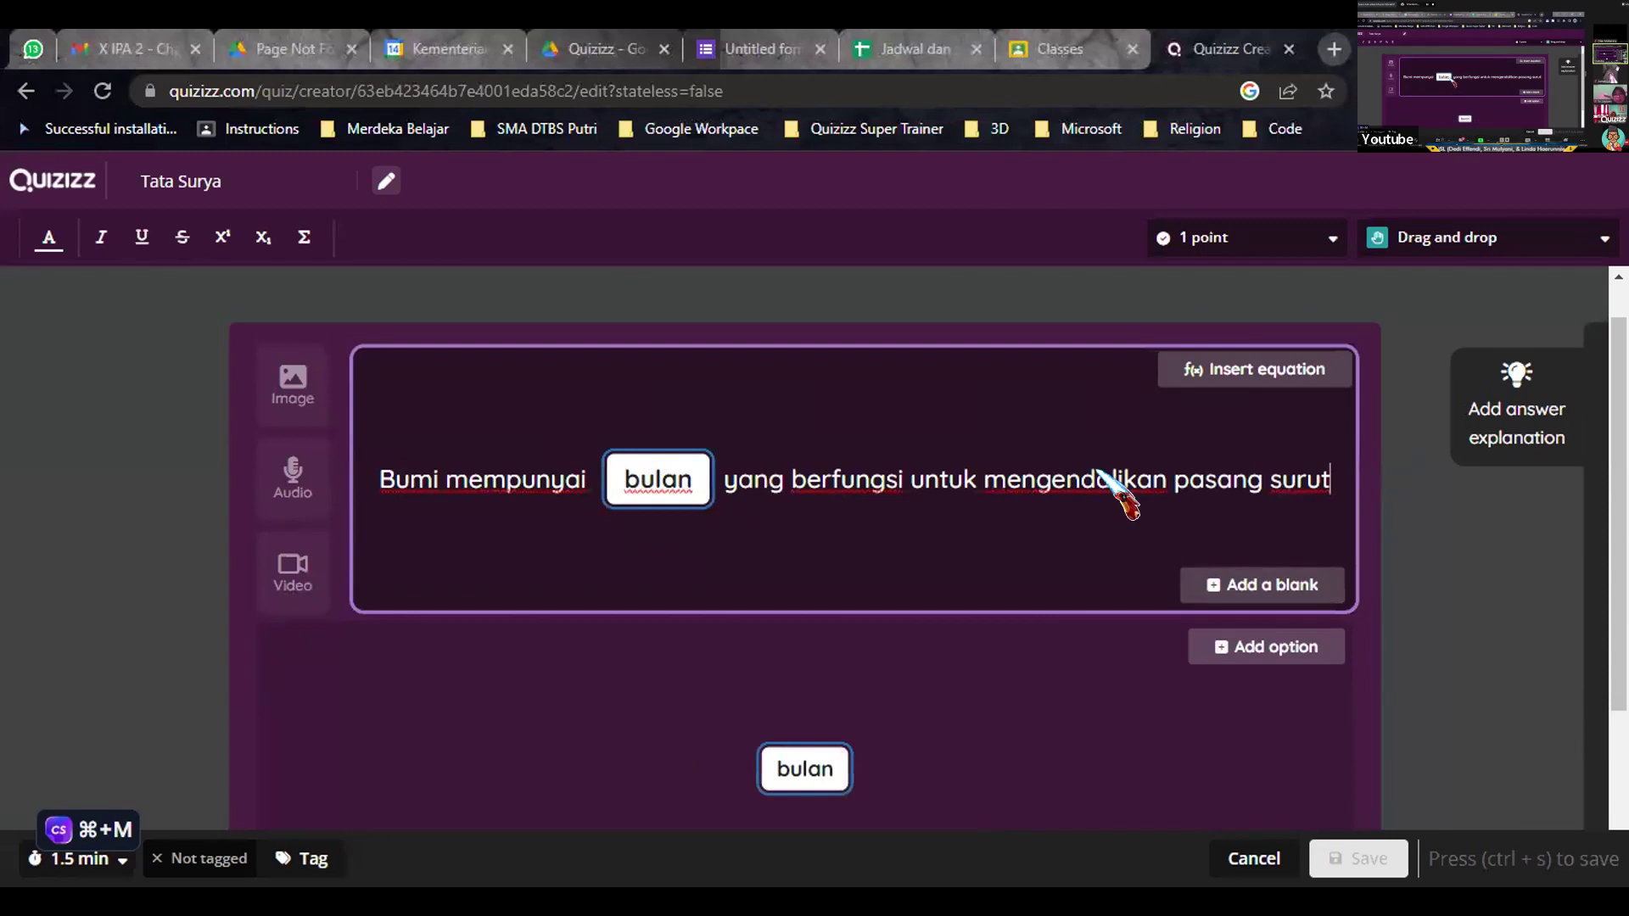
left_click_drag(1175, 480, 1330, 480)
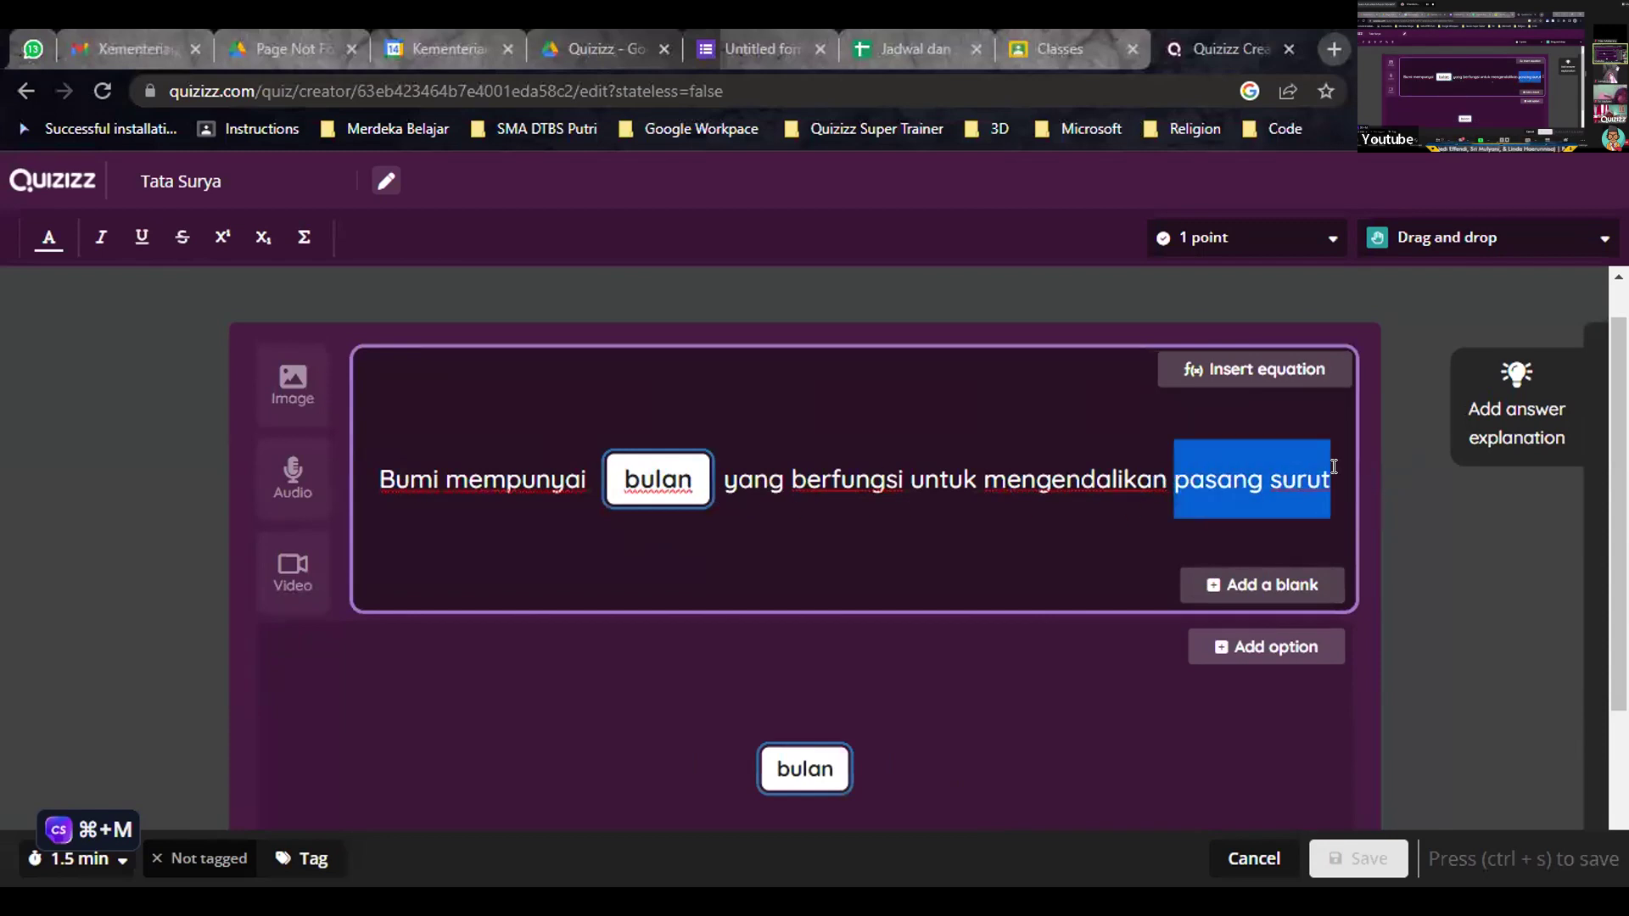
left_click(1248, 586)
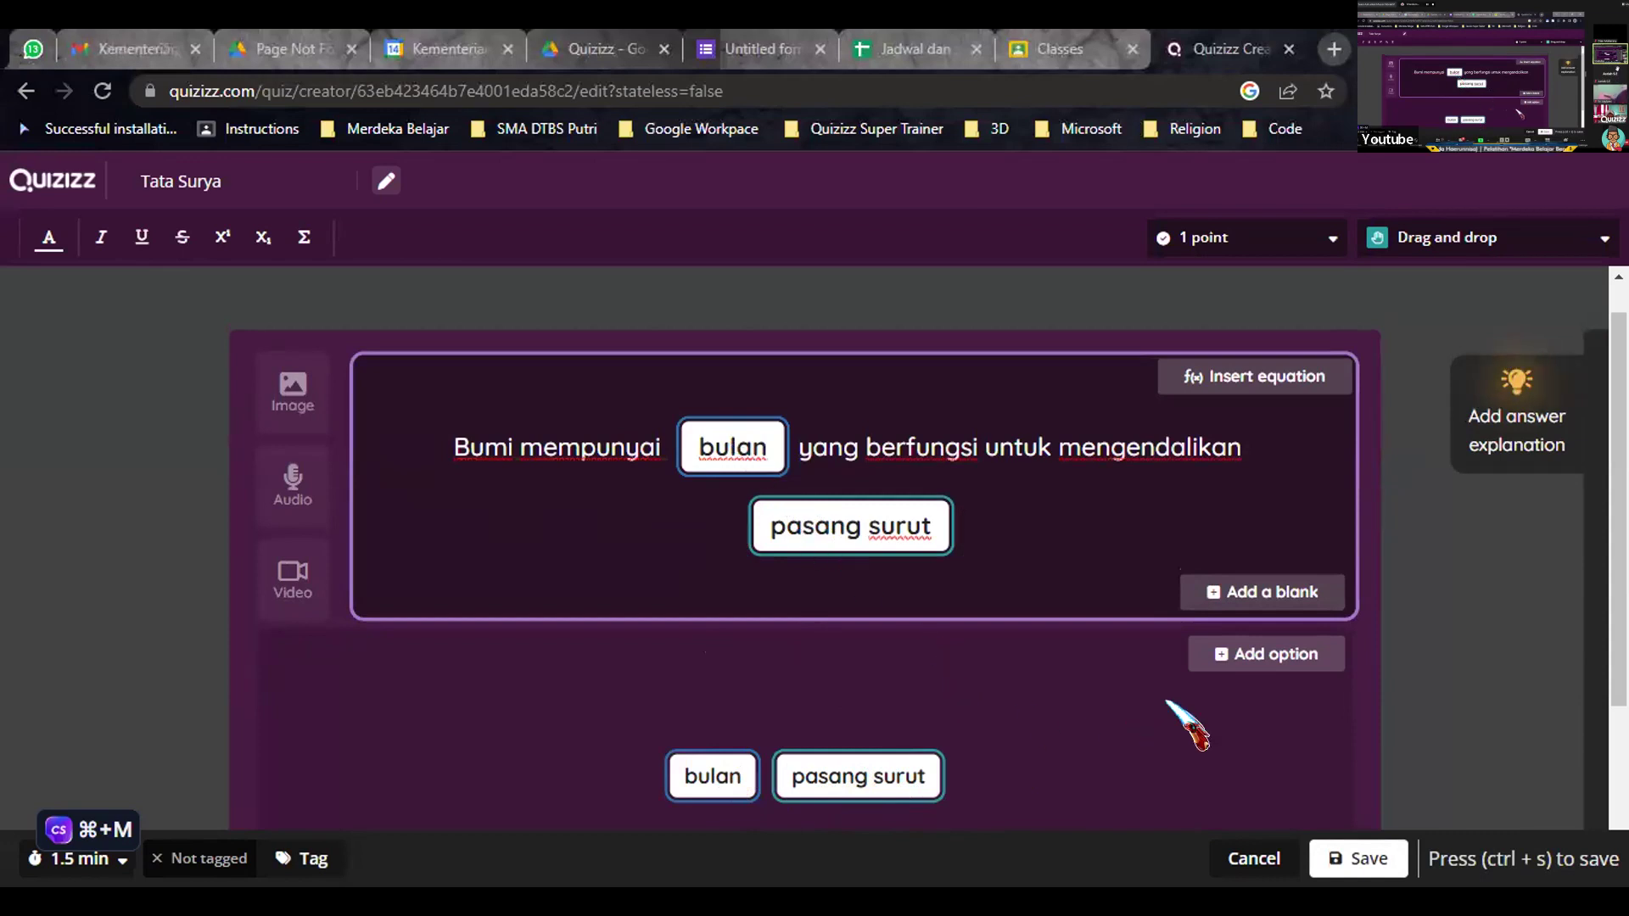
scroll(1189, 721, "down", 1)
scroll(1188, 720, "down", 1)
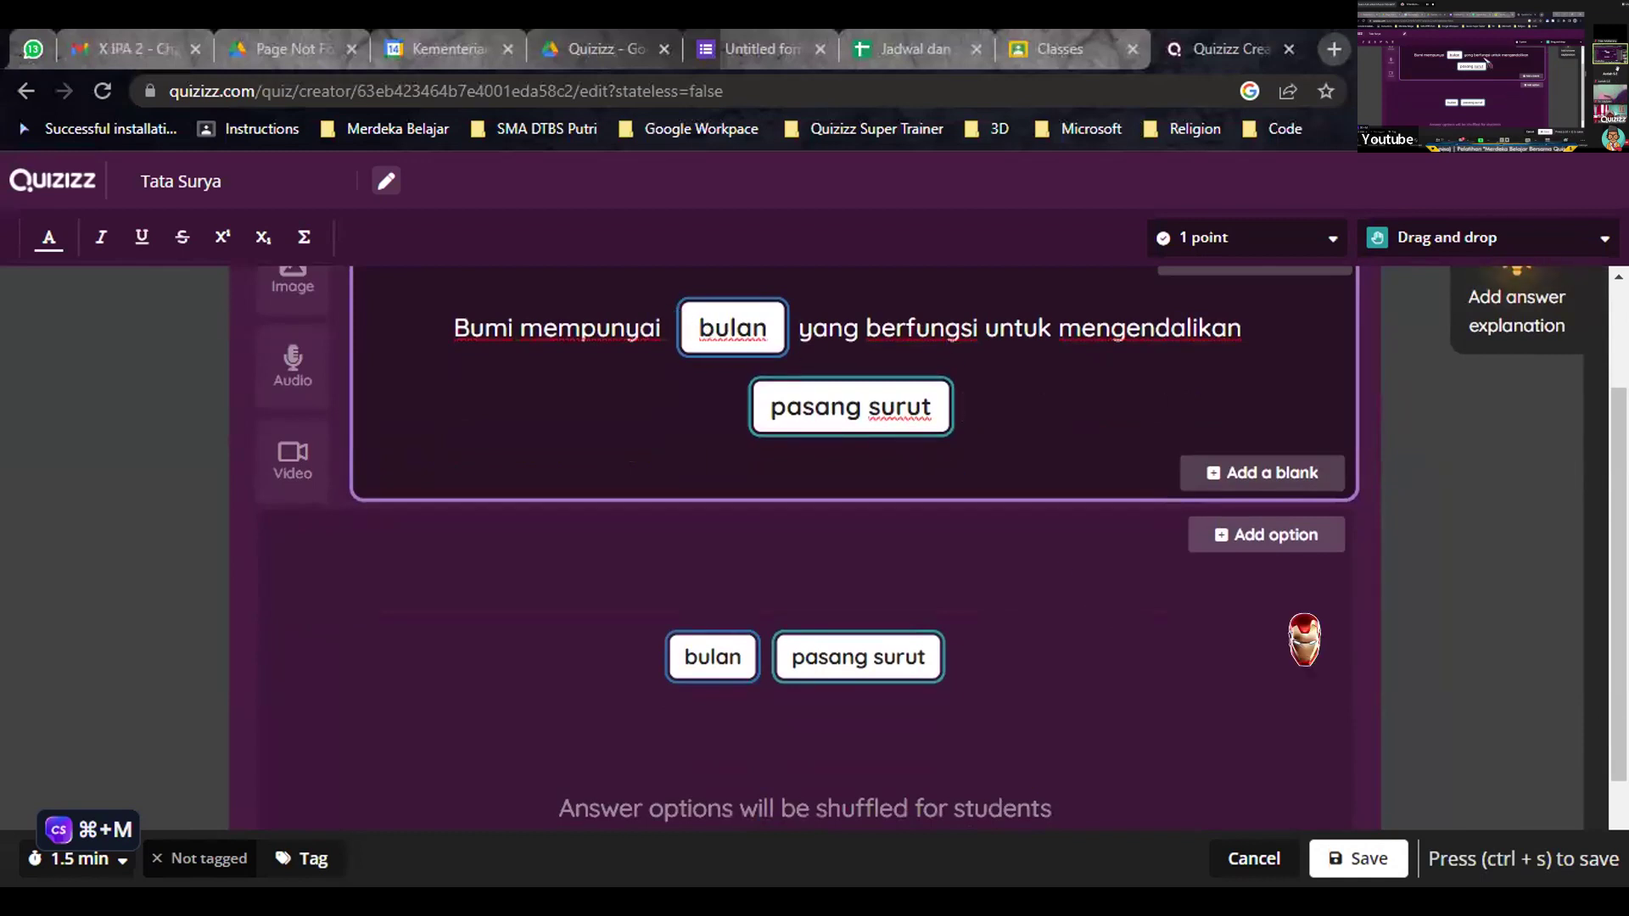
left_click(1345, 859)
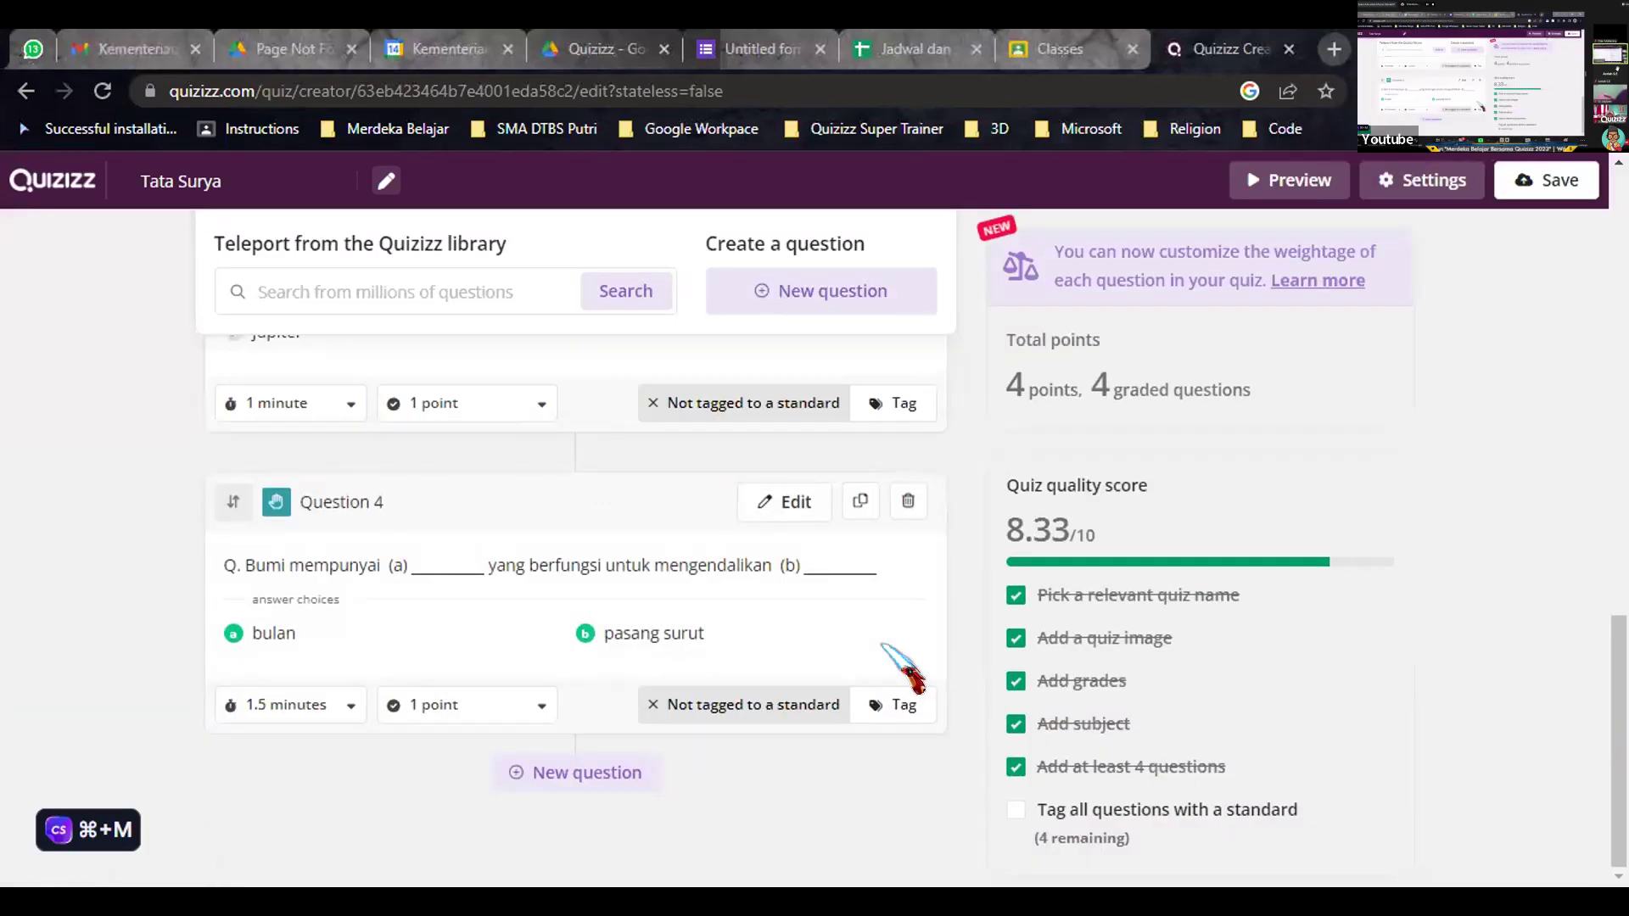
- Start a new Drop down question in the quiz
scroll(887, 657, "up", 3)
left_click(827, 288)
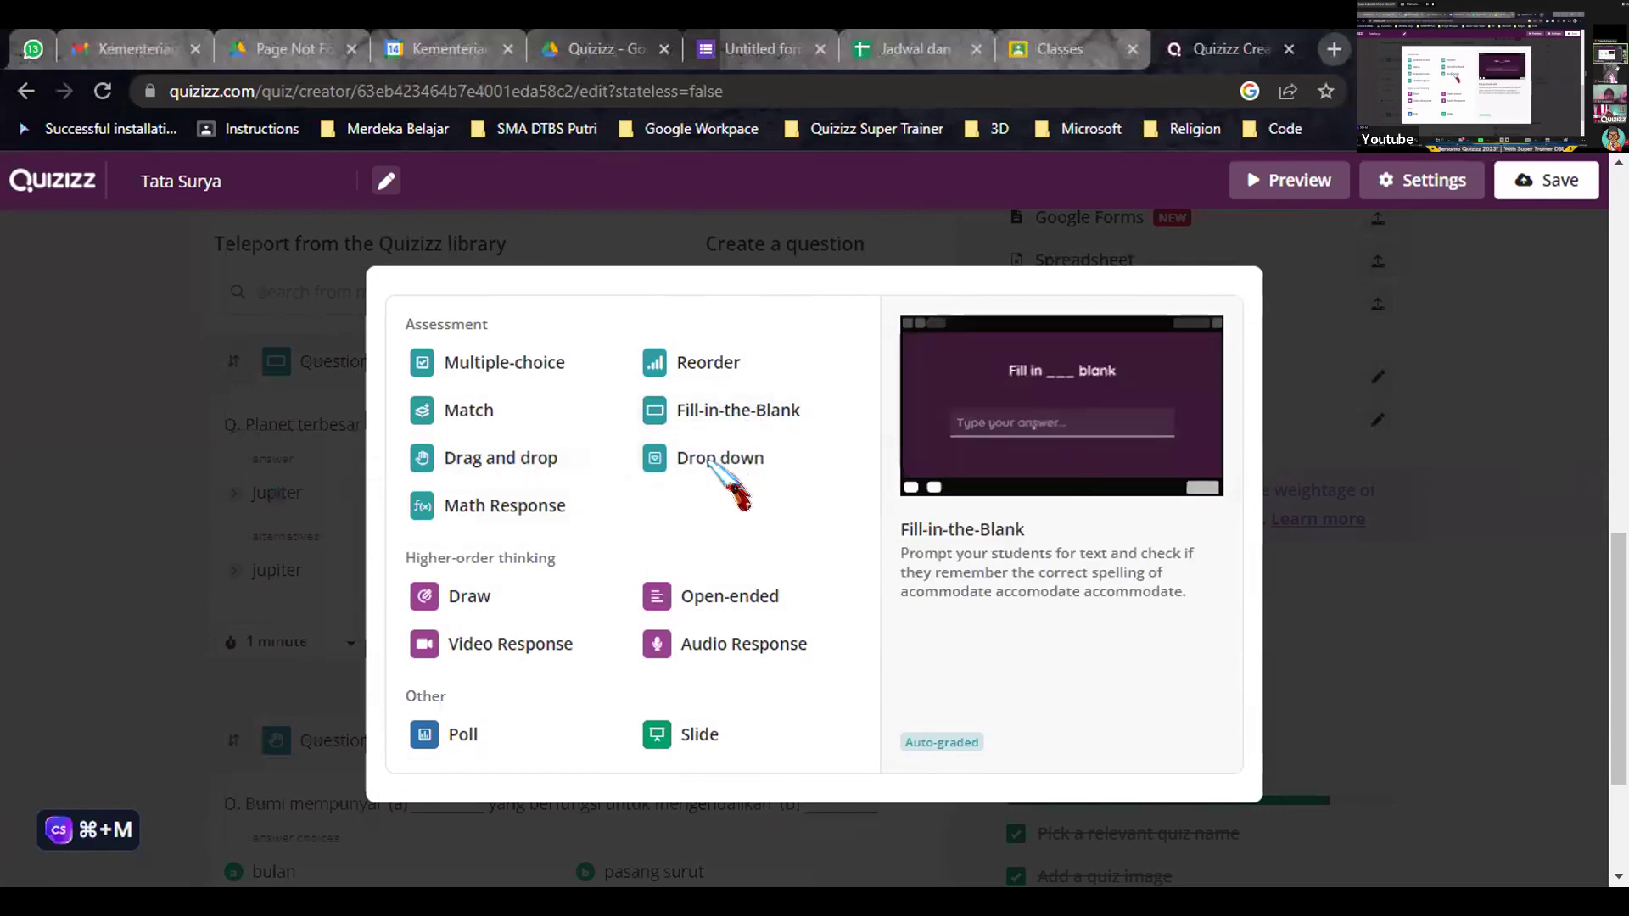
left_click(717, 457)
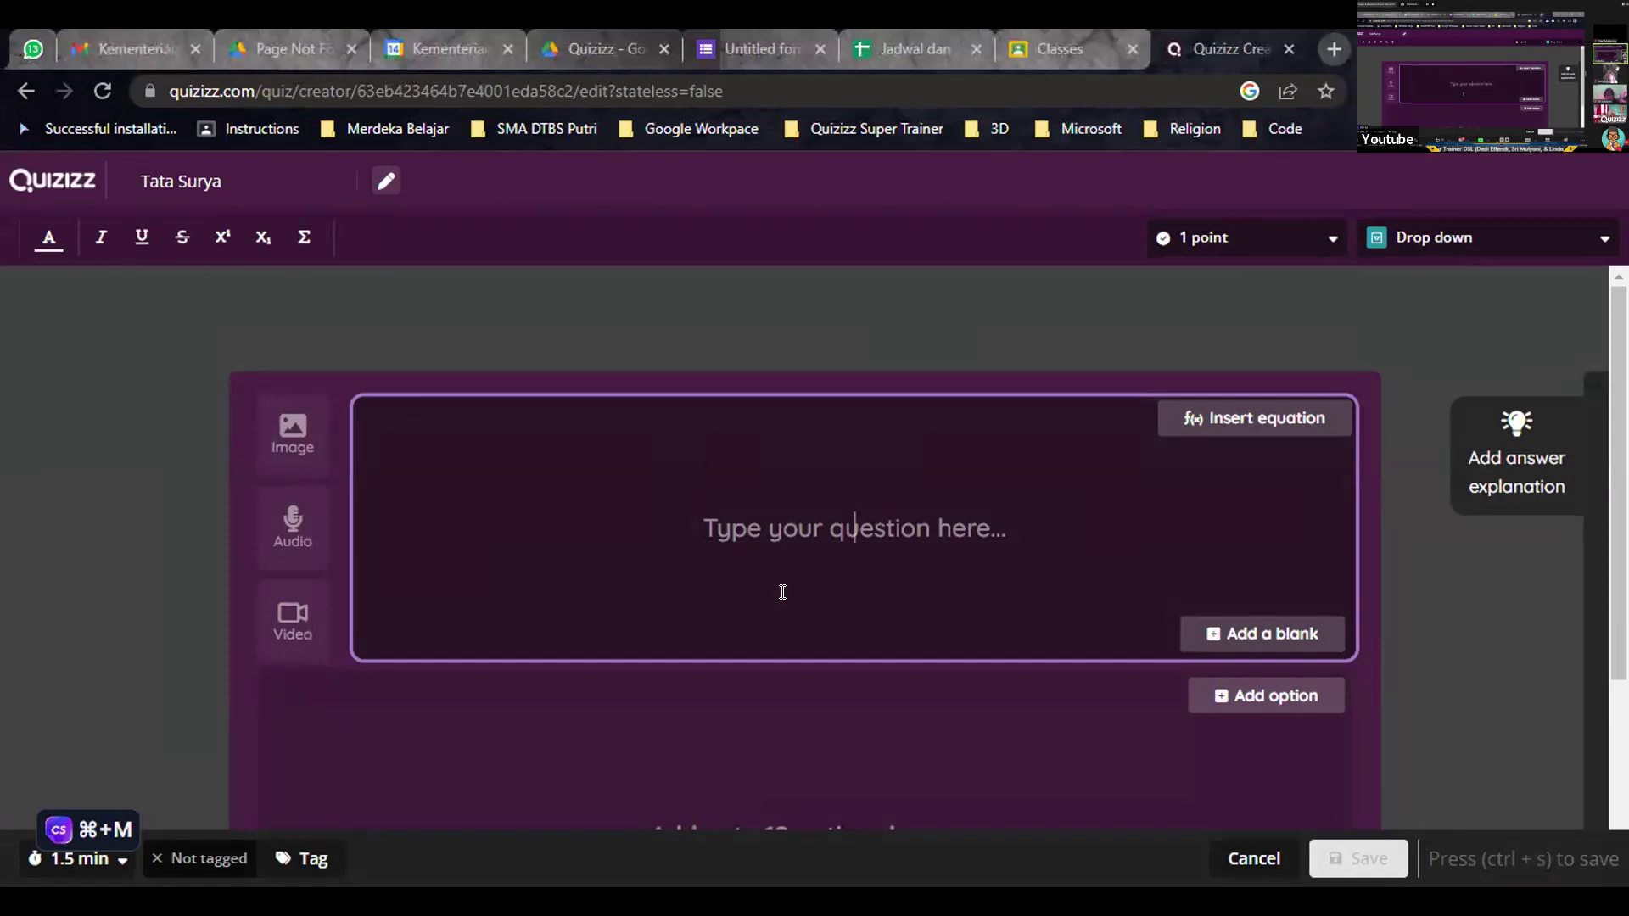
- Enter "Matahari adalah pusat Tata Surya, mempunyai suhu" as the beginning of the Drop down question text
type("Matahari adalah pusat ")
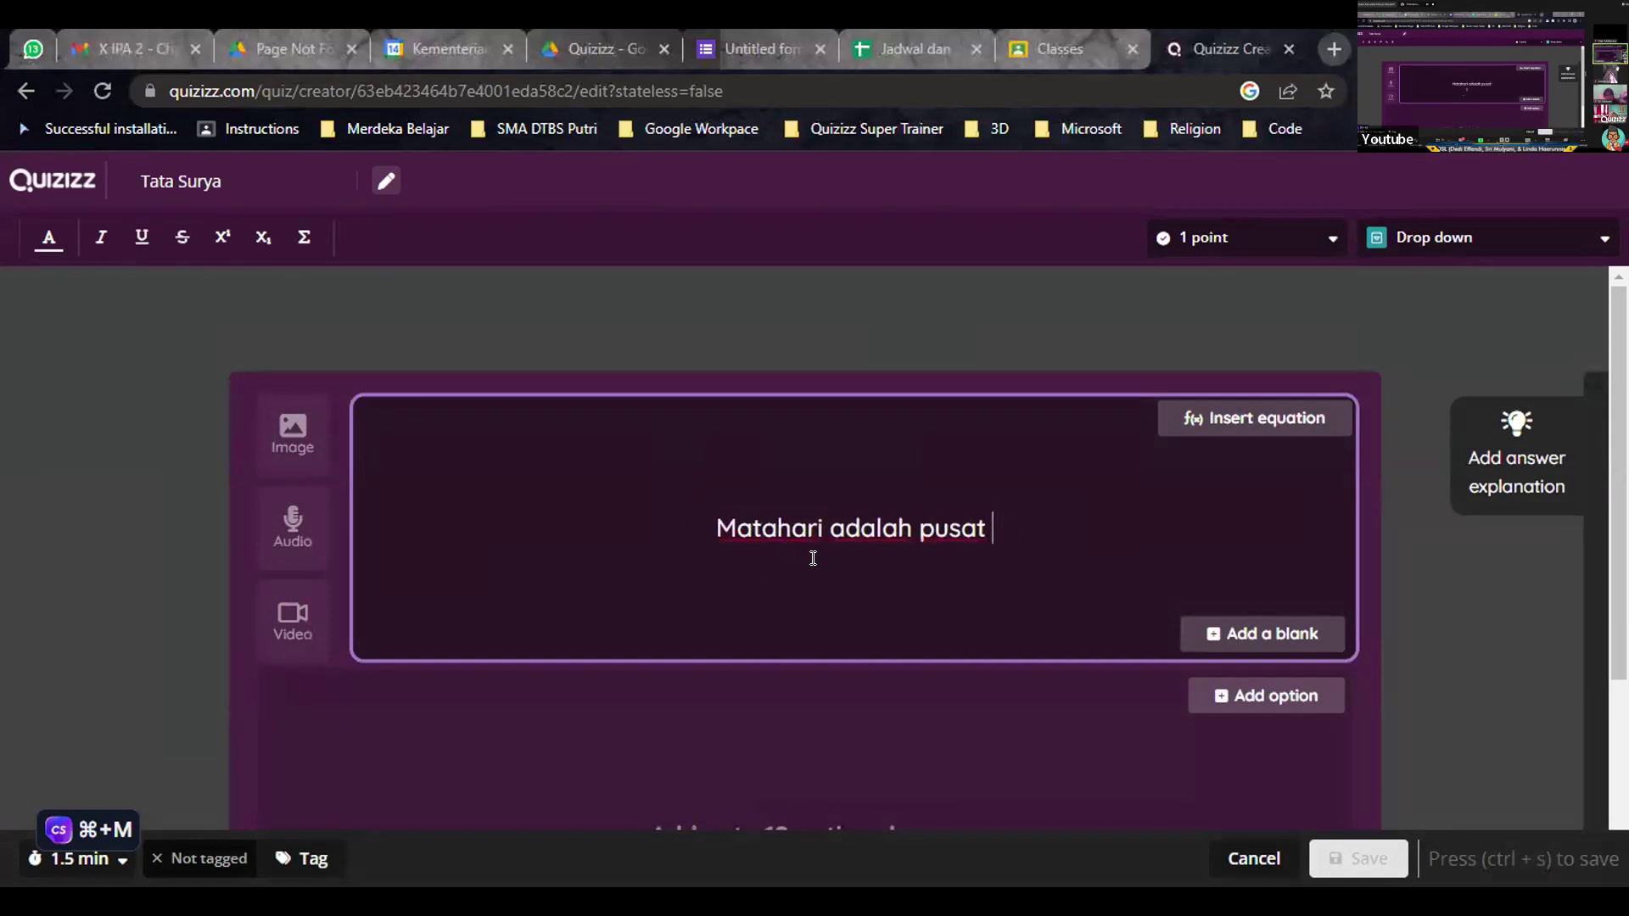
type("Tata Surya")
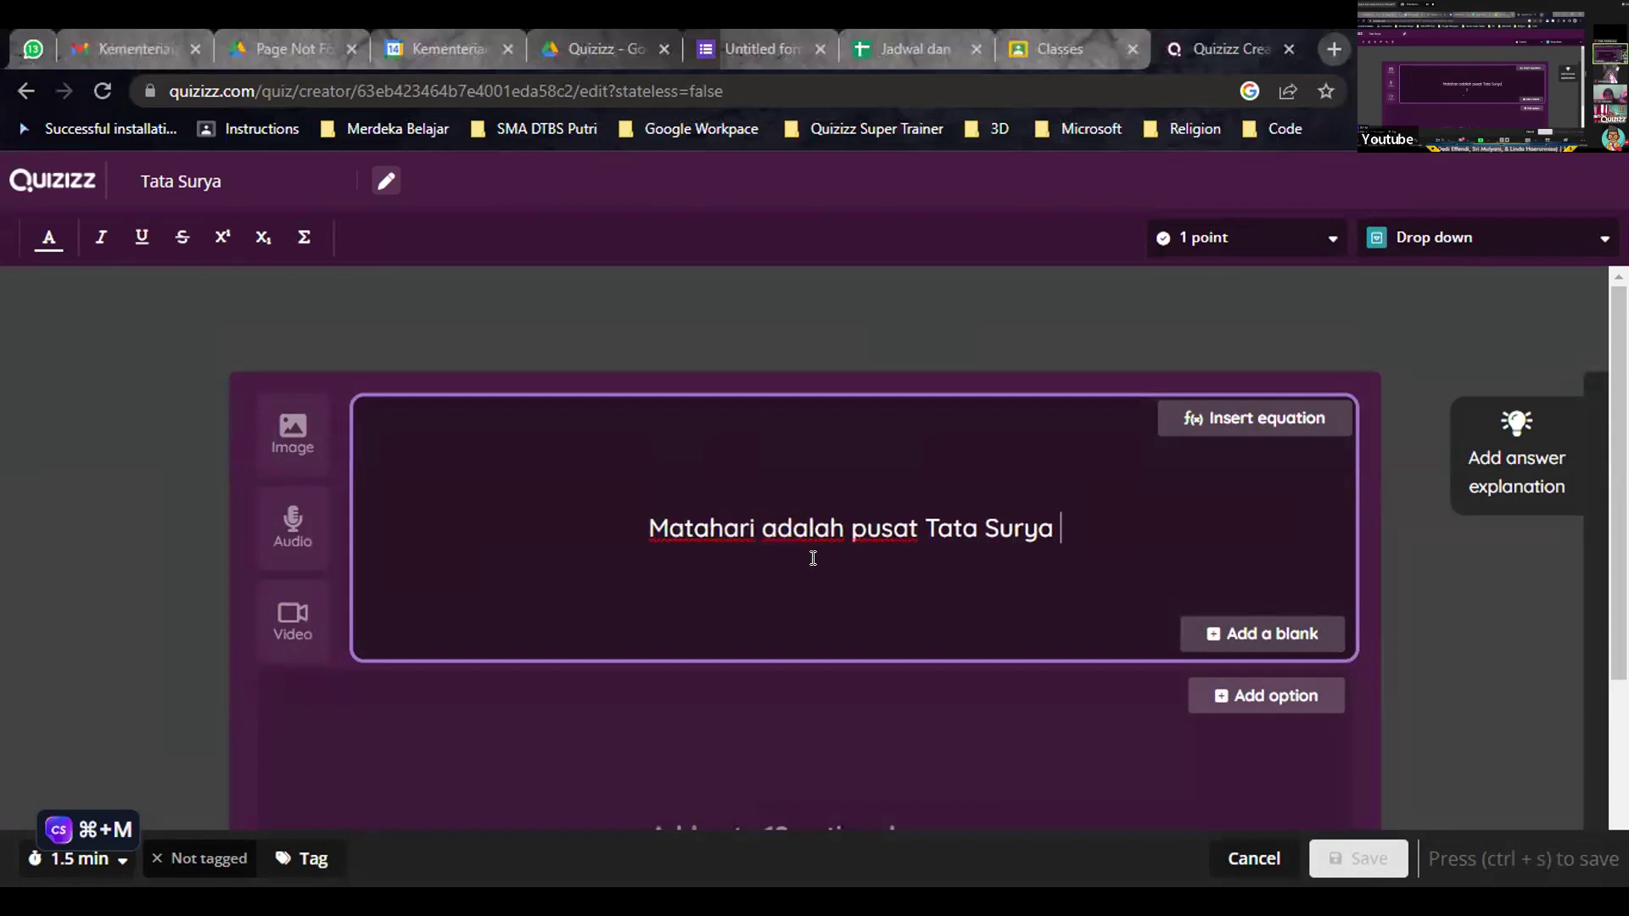
key("BackSpace")
type(", ")
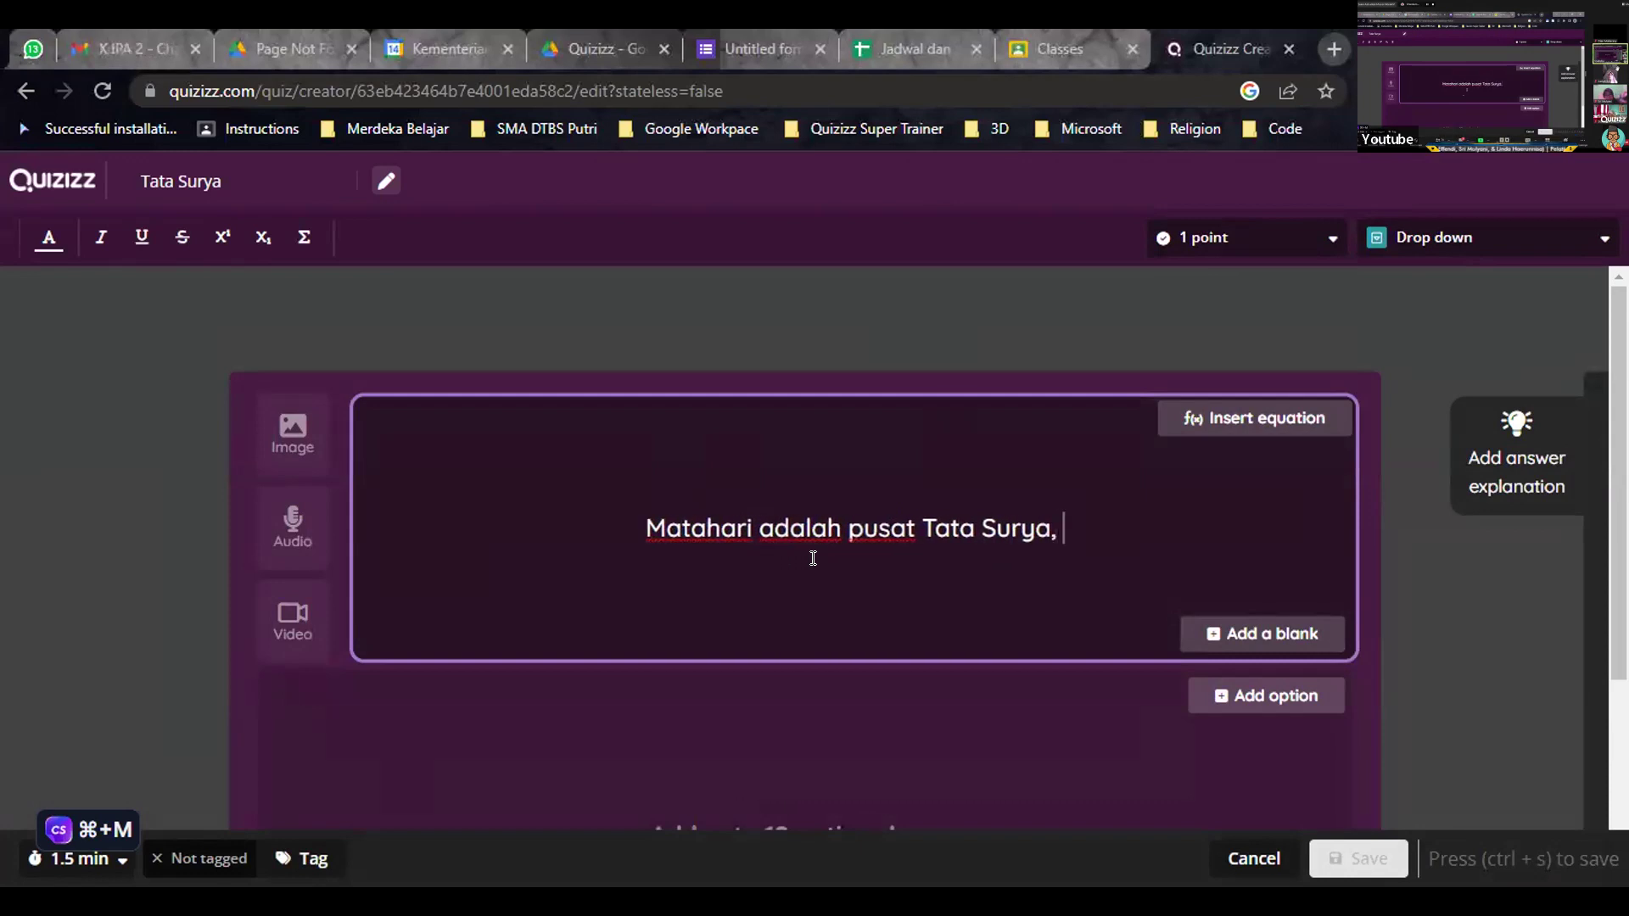
type("mempunnyai")
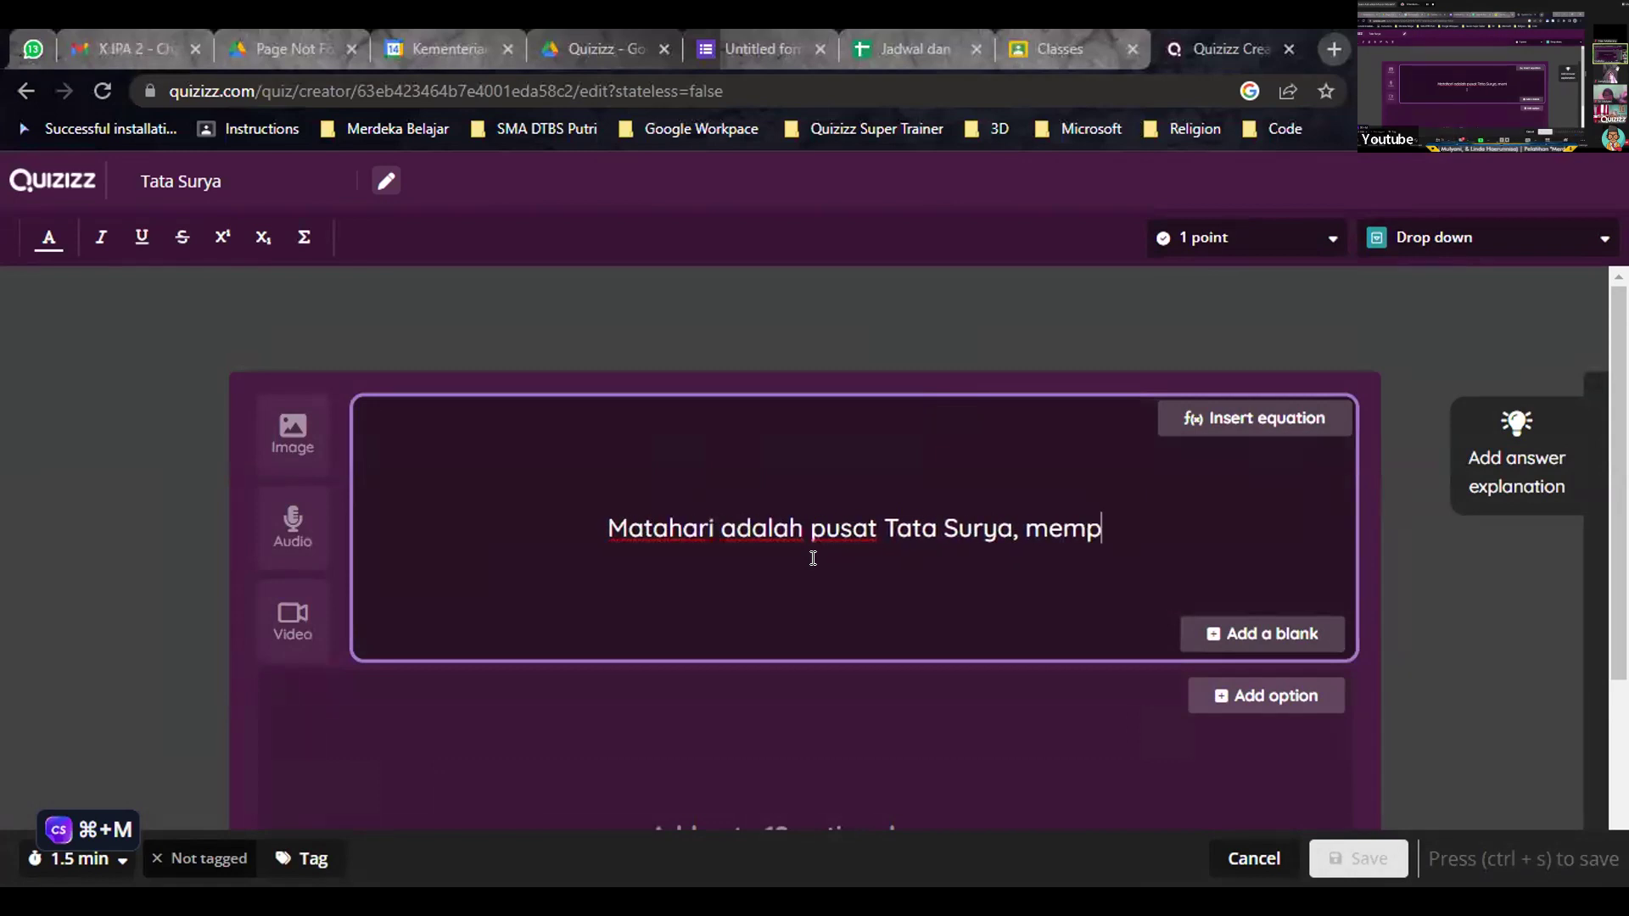
key("BackSpace")
key("BackSpace")
key("BackSpace")
key("BackSpace")
key("BackSpace")
type("ya")
key("BackSpace")
key("BackSpace")
type("nyai suhu ")
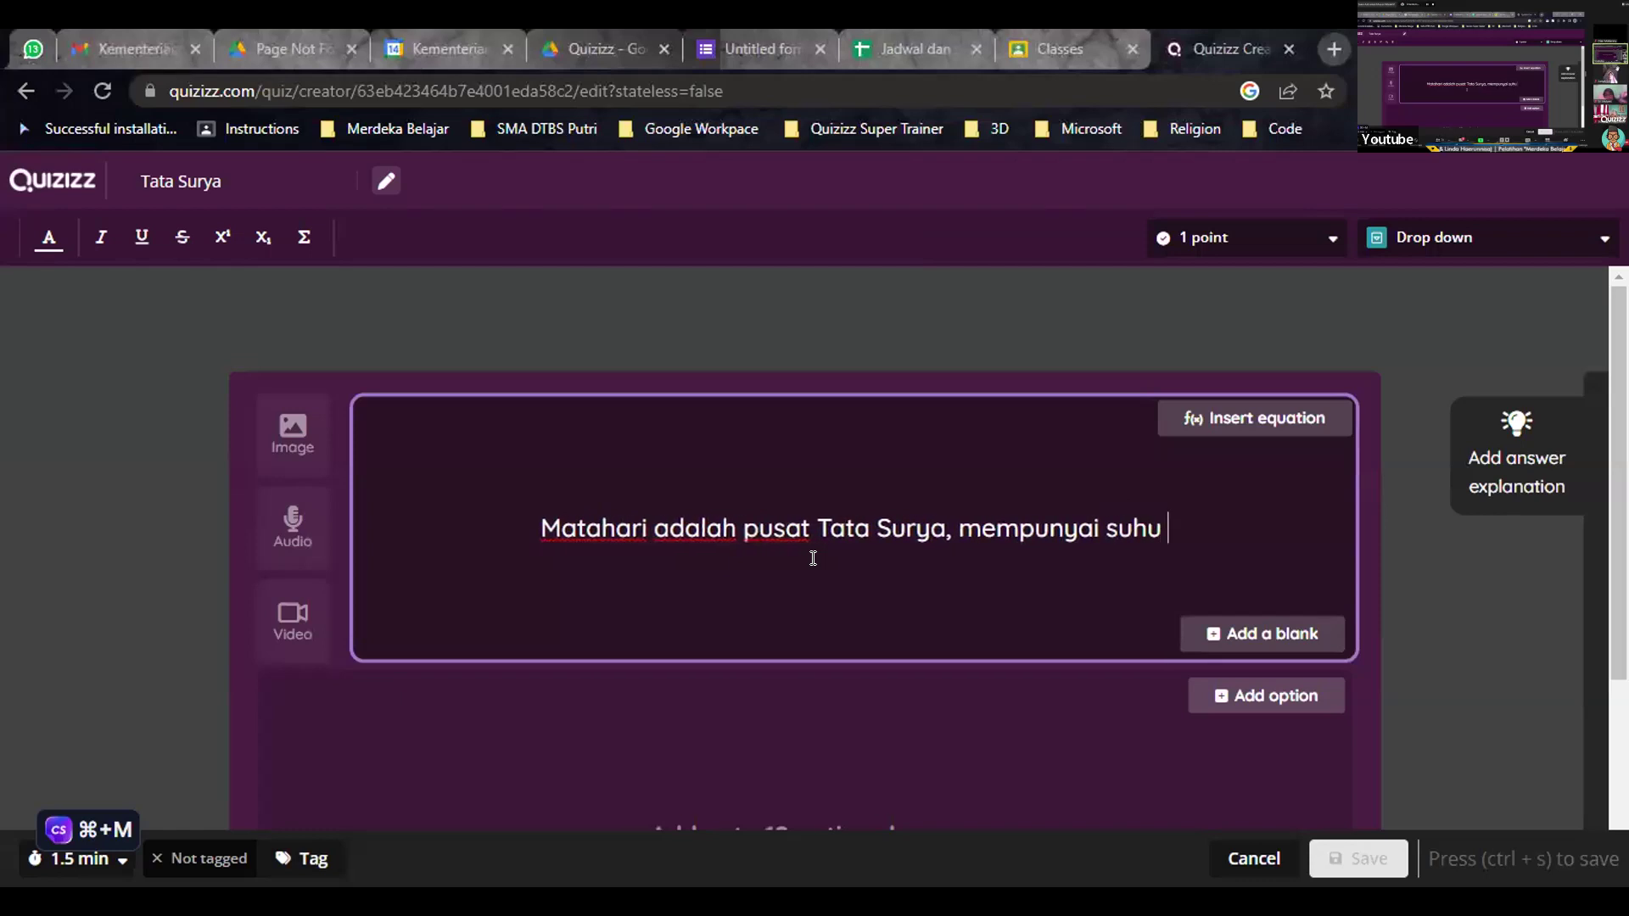
- Complete the Drop down question text with "sekitar 15000 K di intinya"
type("sekitar 1.")
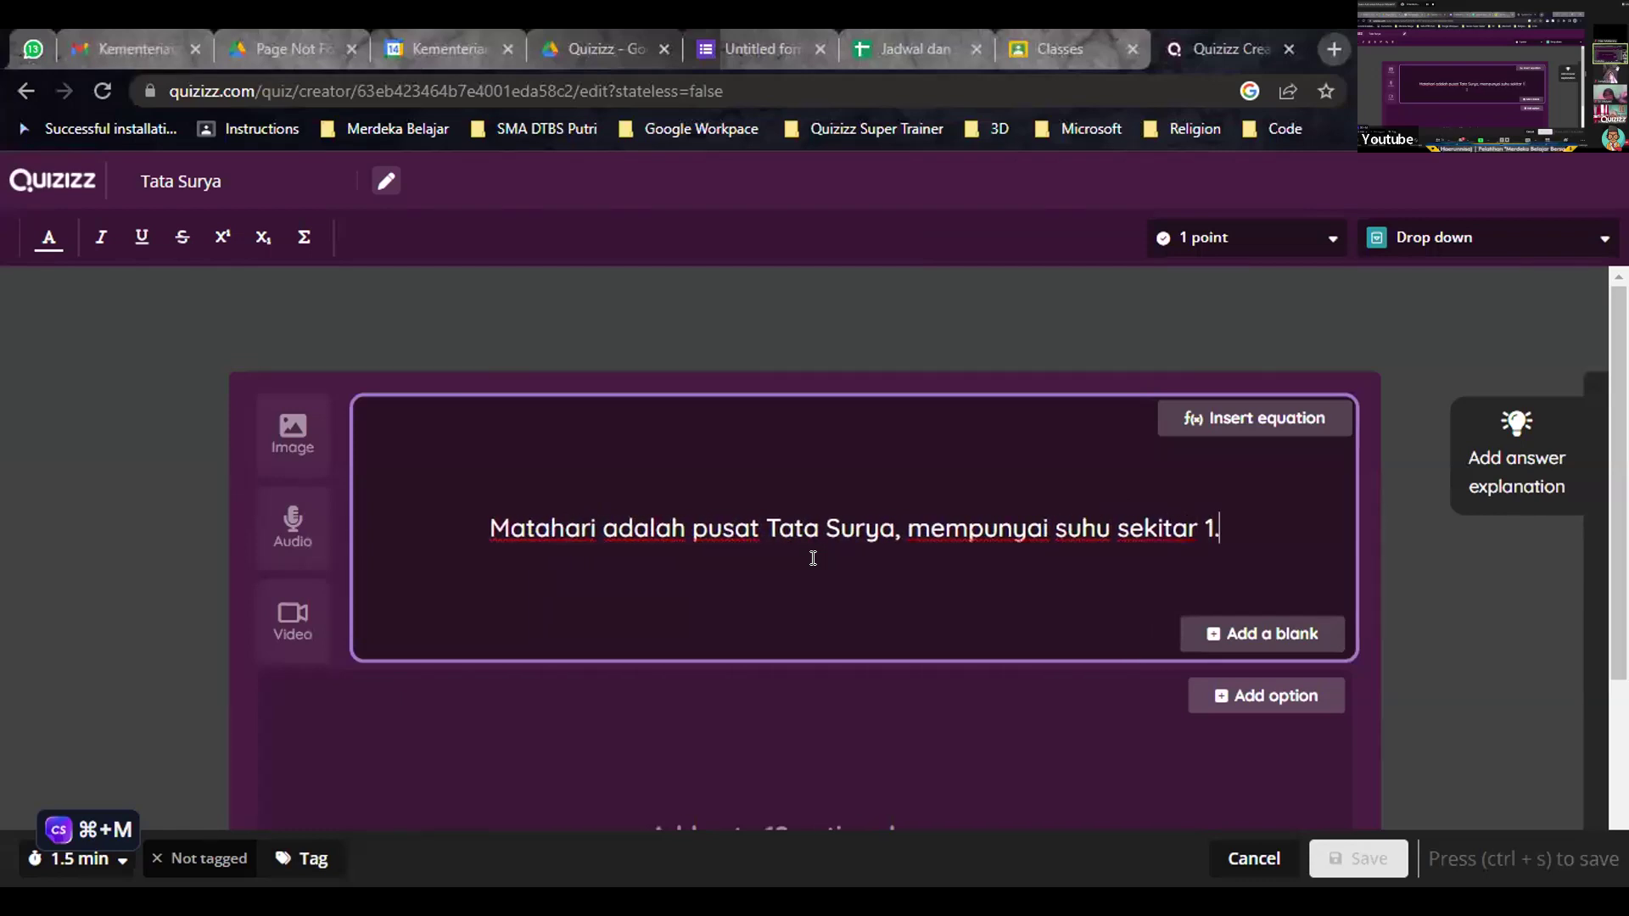
key("BackSpace")
type("5000")
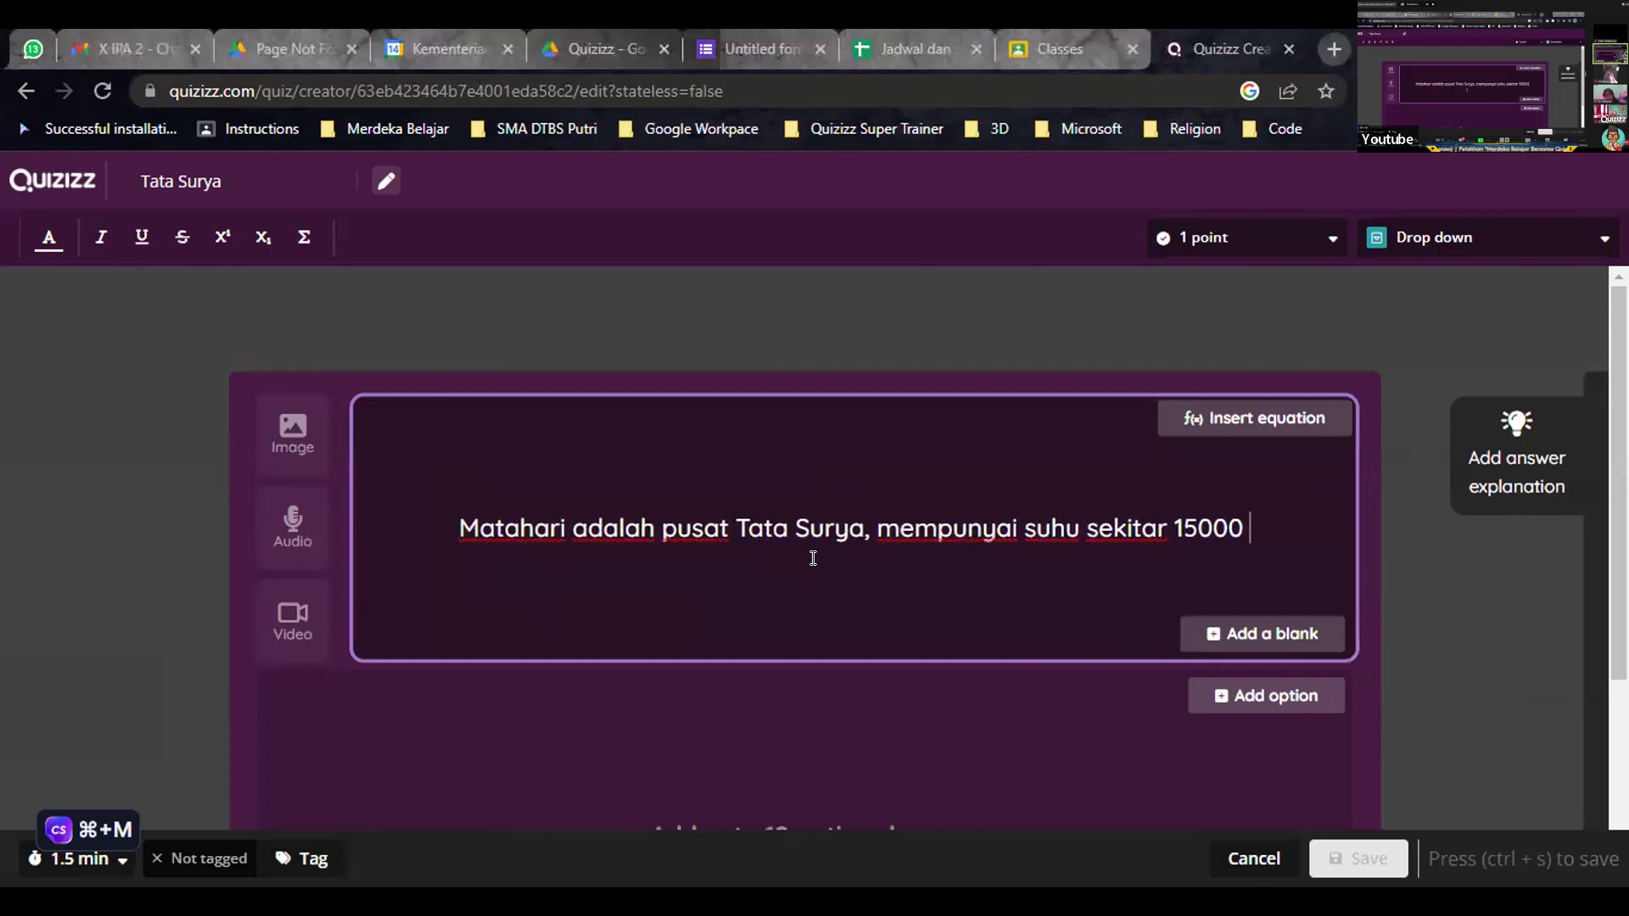
type(" K")
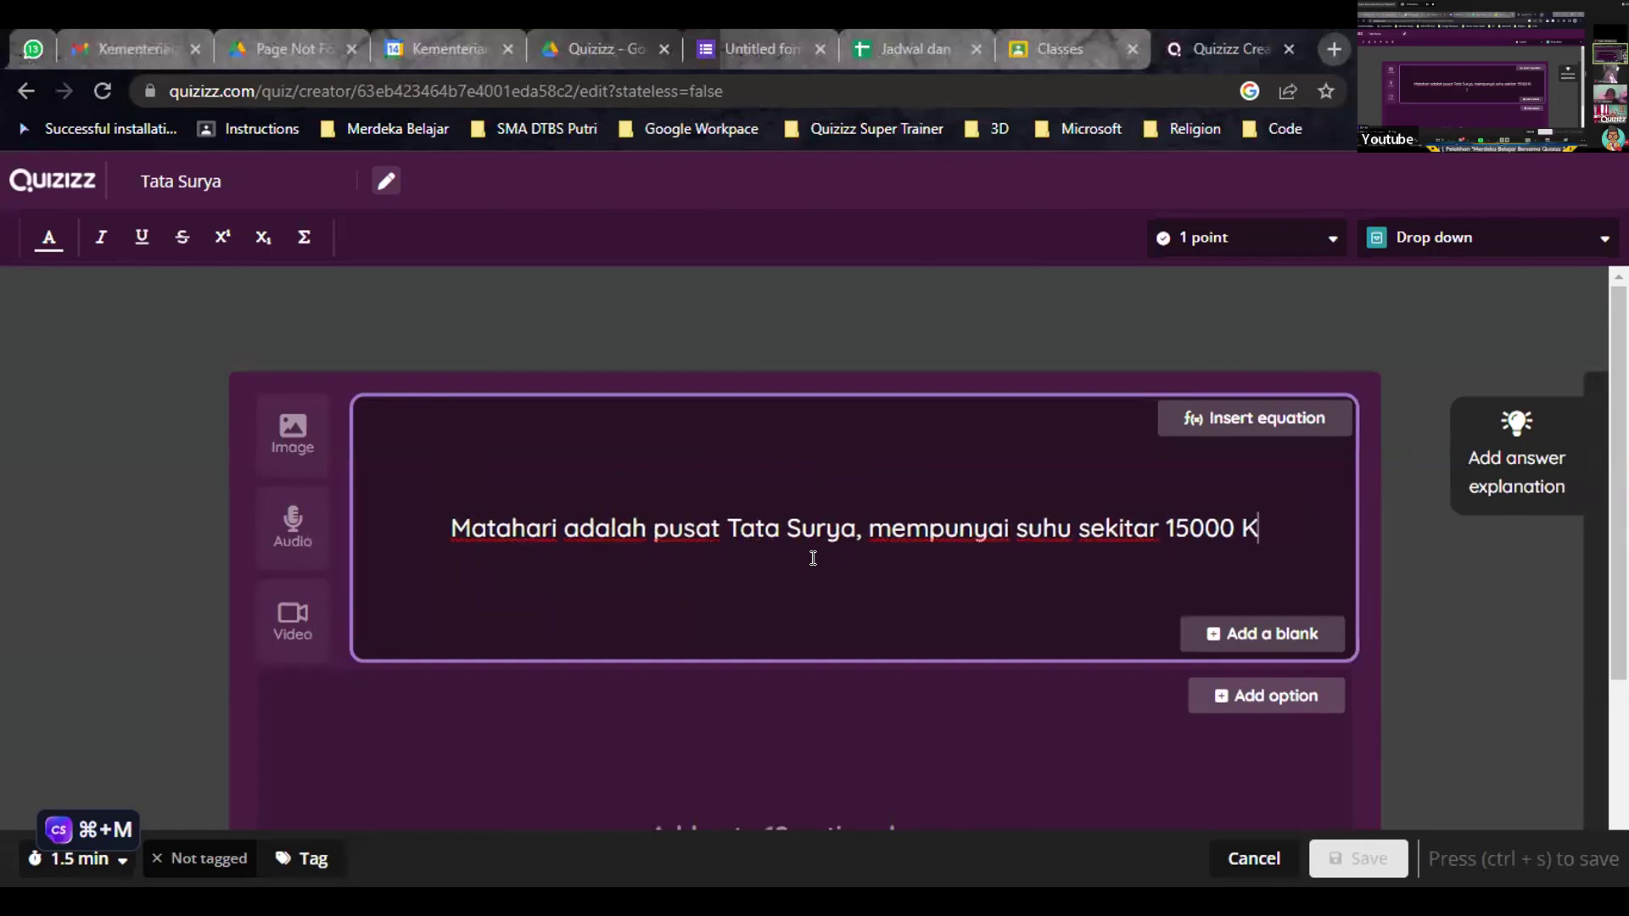
type(" di p")
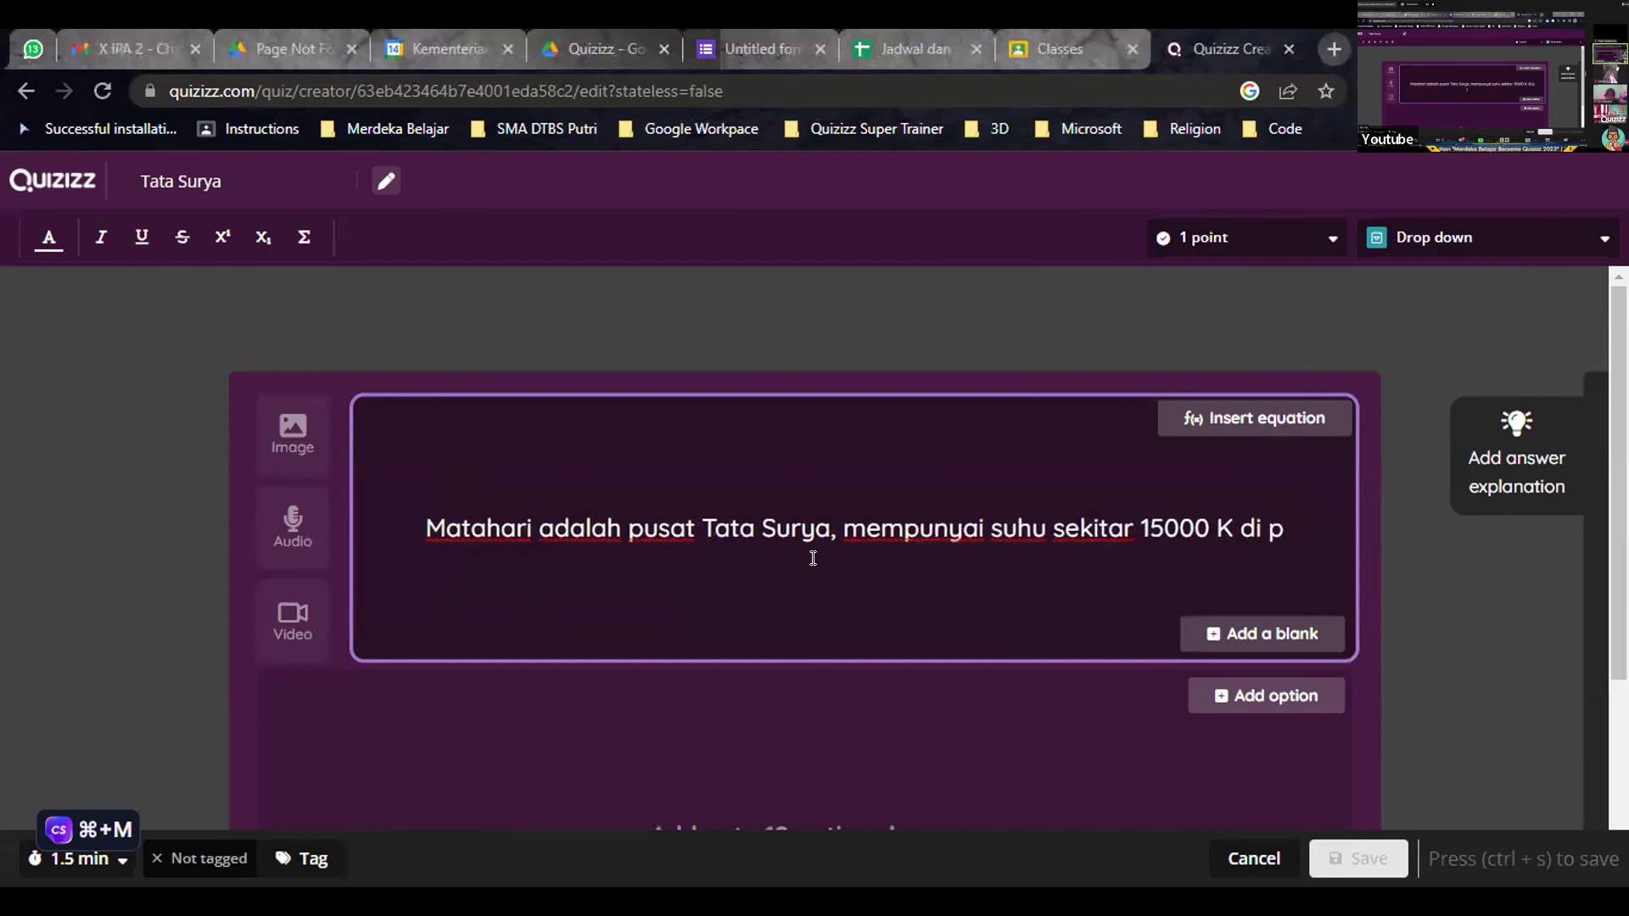
key("BackSpace")
type("int")
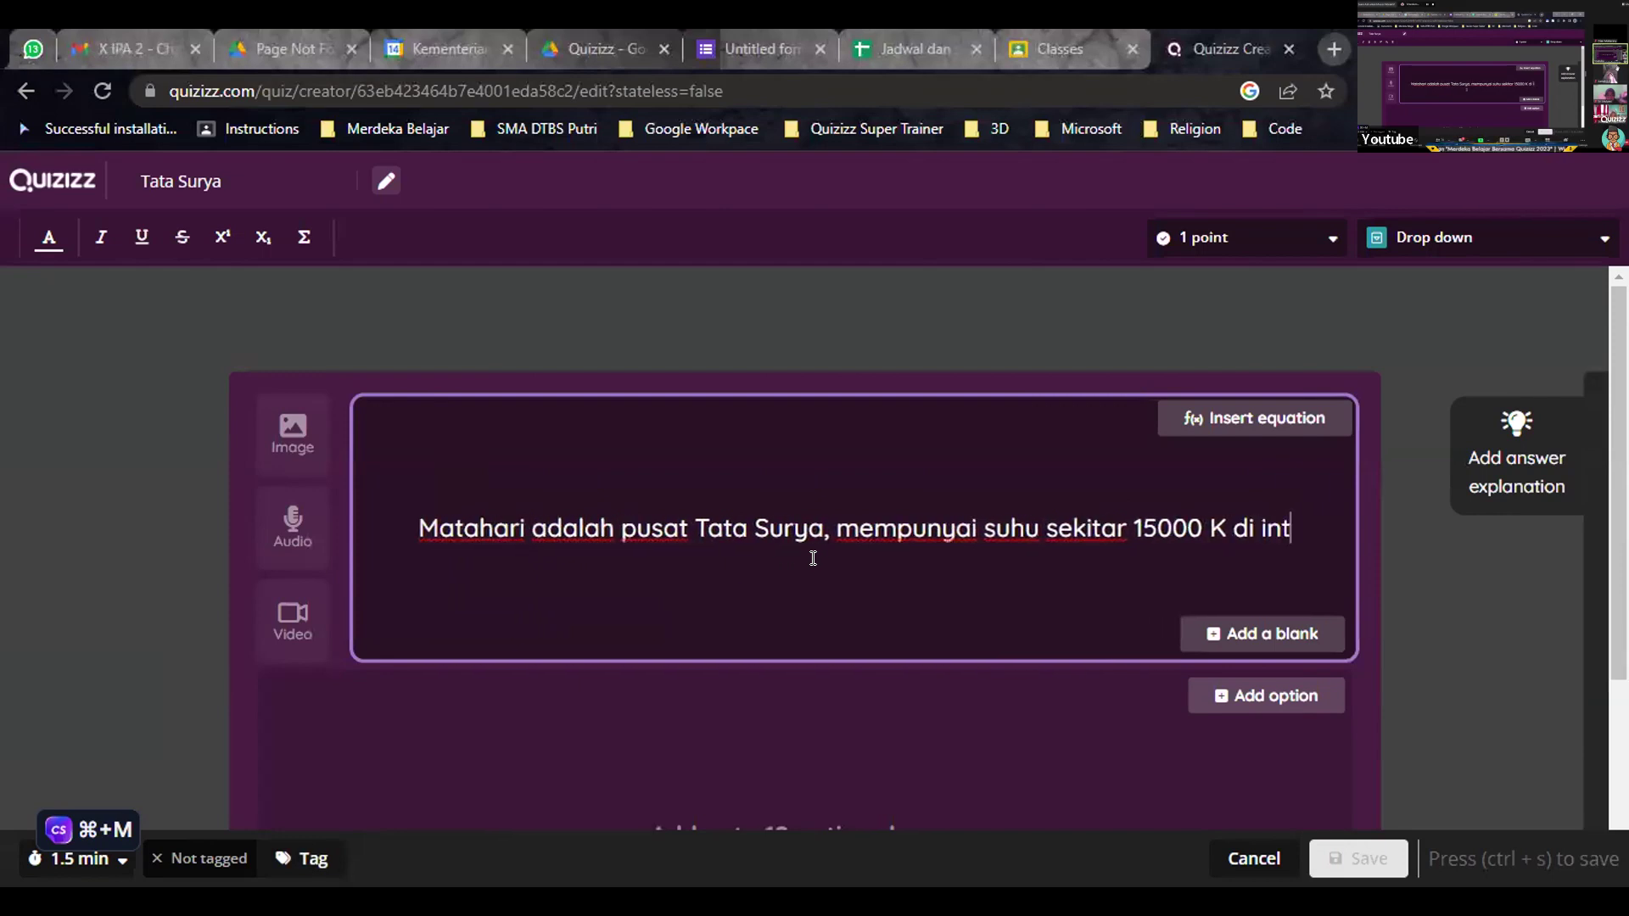
type("inya")
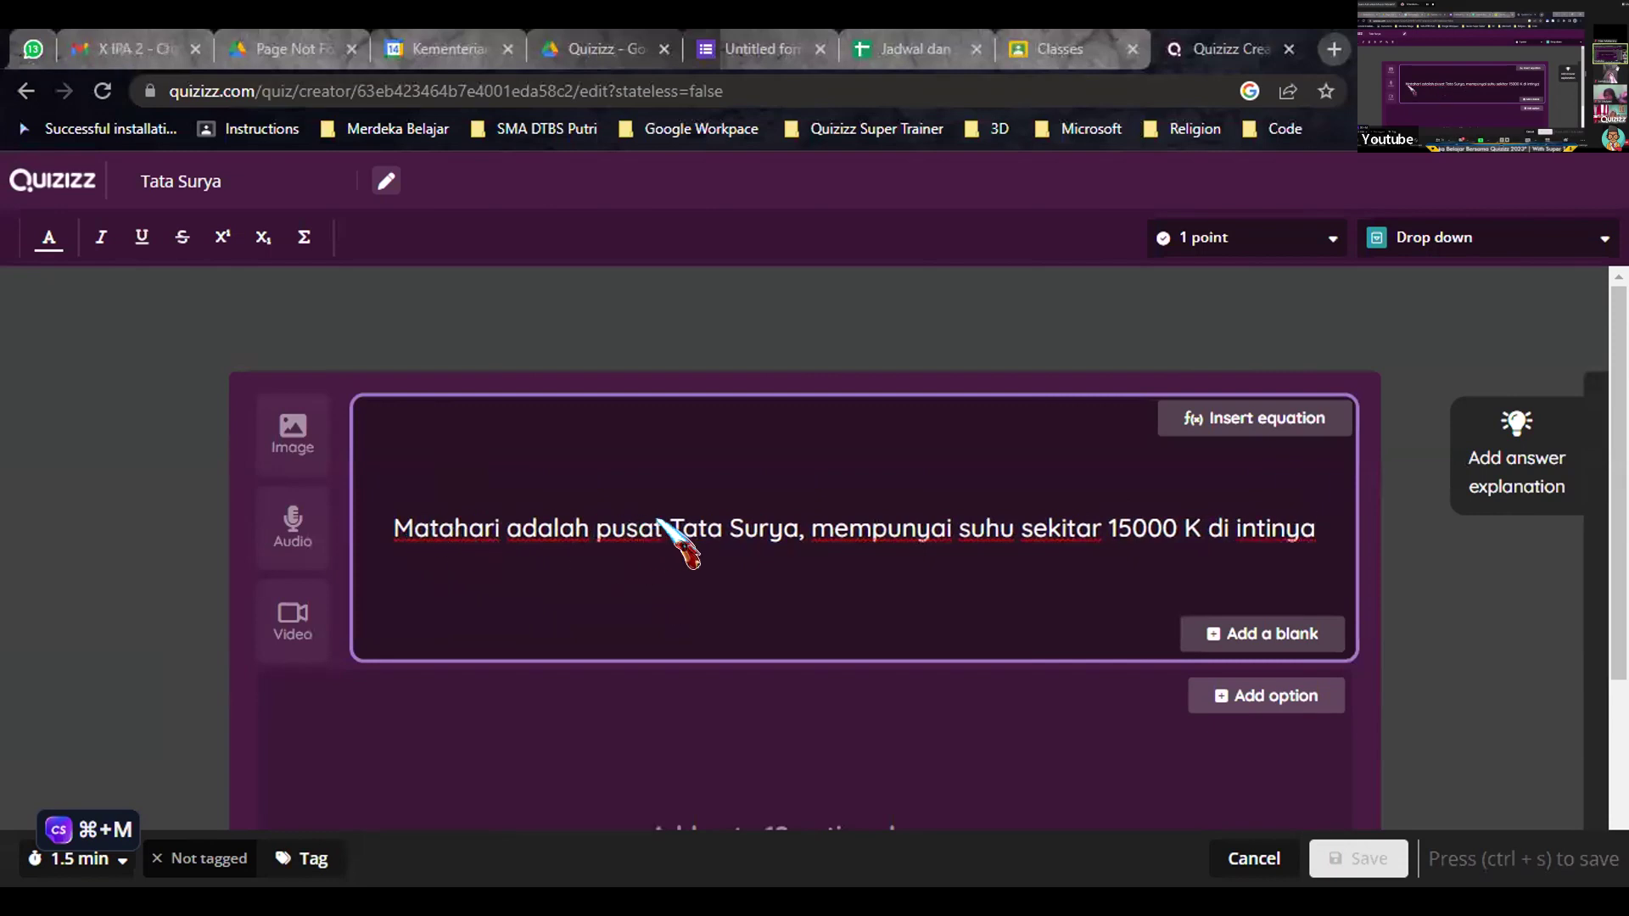
- Turn "Tata Surya" and "15000 K" into blanks in the Drop down question text
double_click(698, 528)
left_click(686, 523)
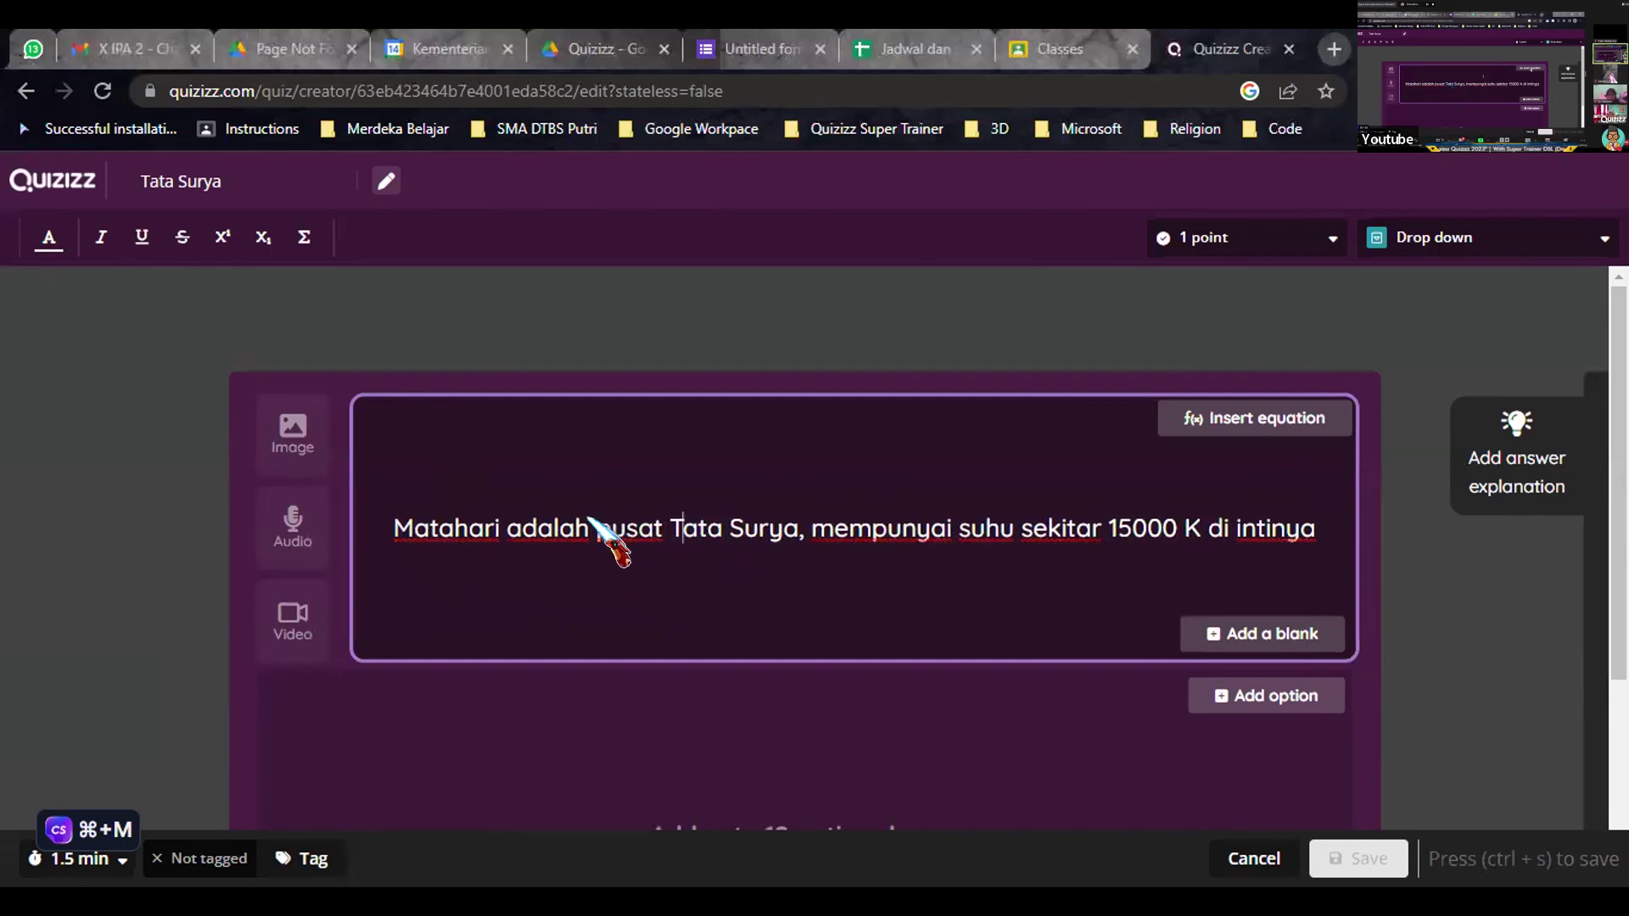
left_click_drag(675, 525, 797, 533)
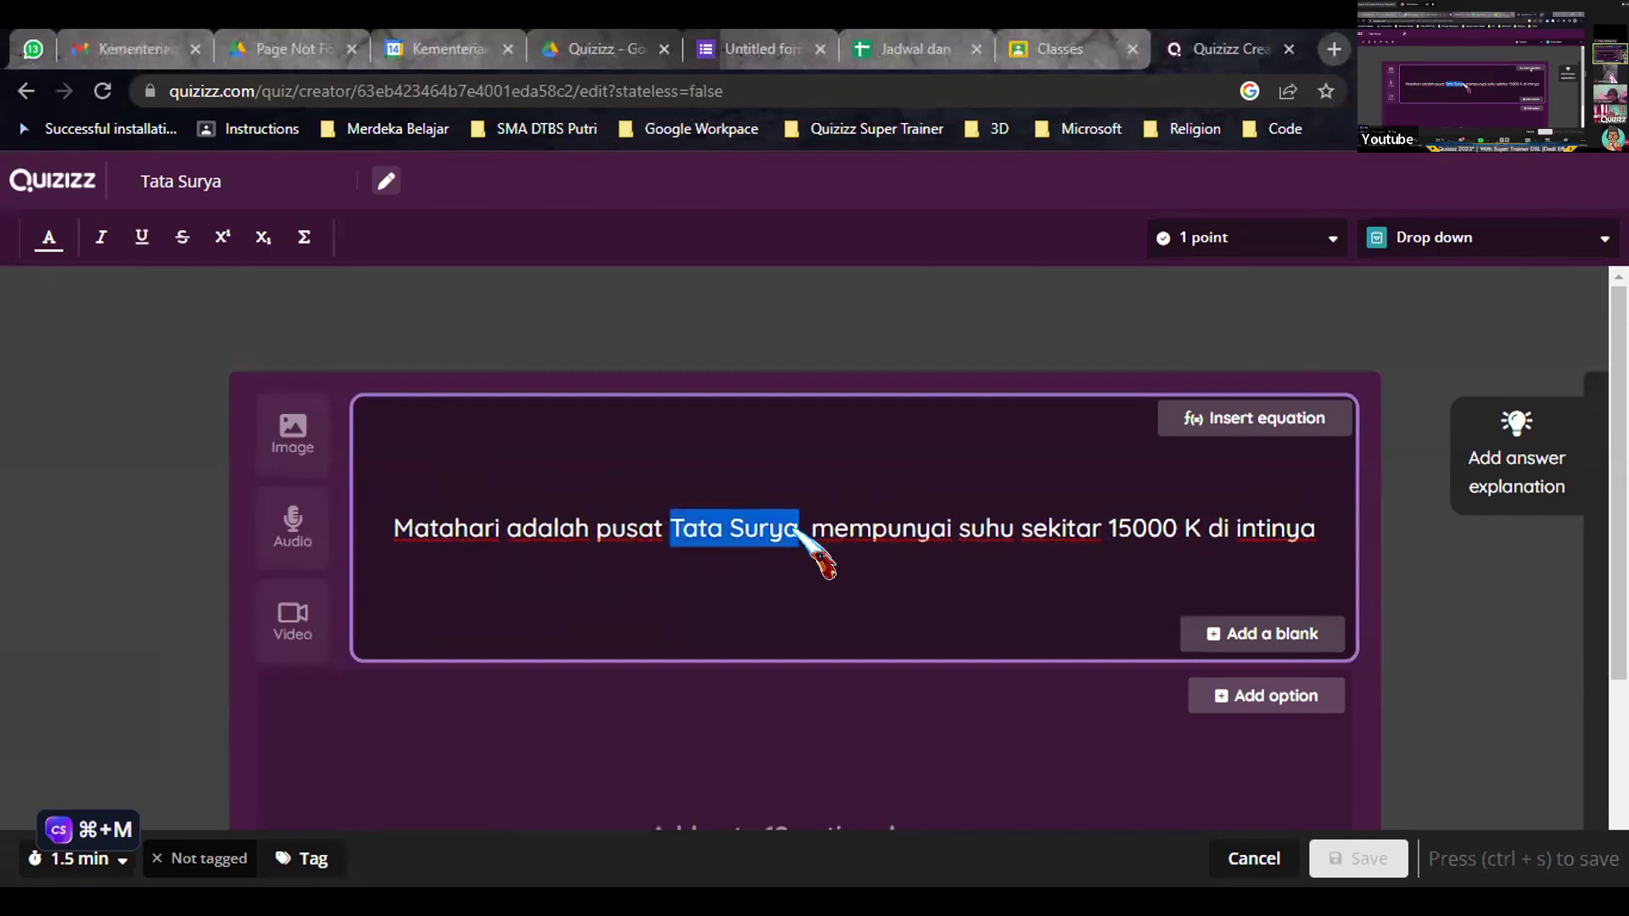
left_click(1215, 635)
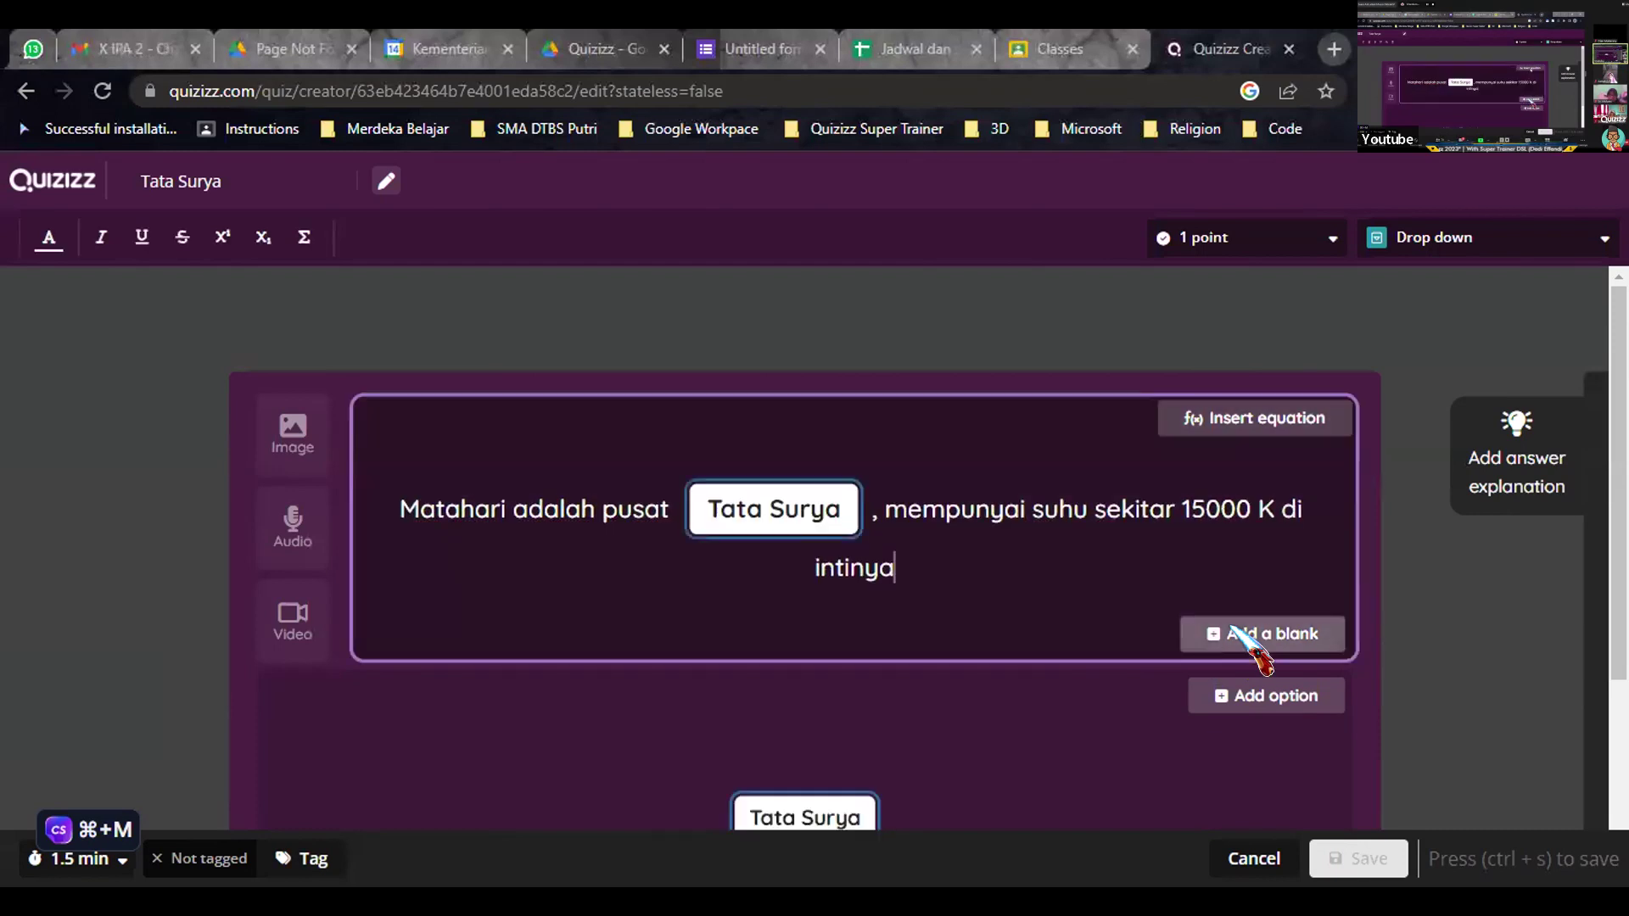
left_click_drag(1179, 514, 1290, 546)
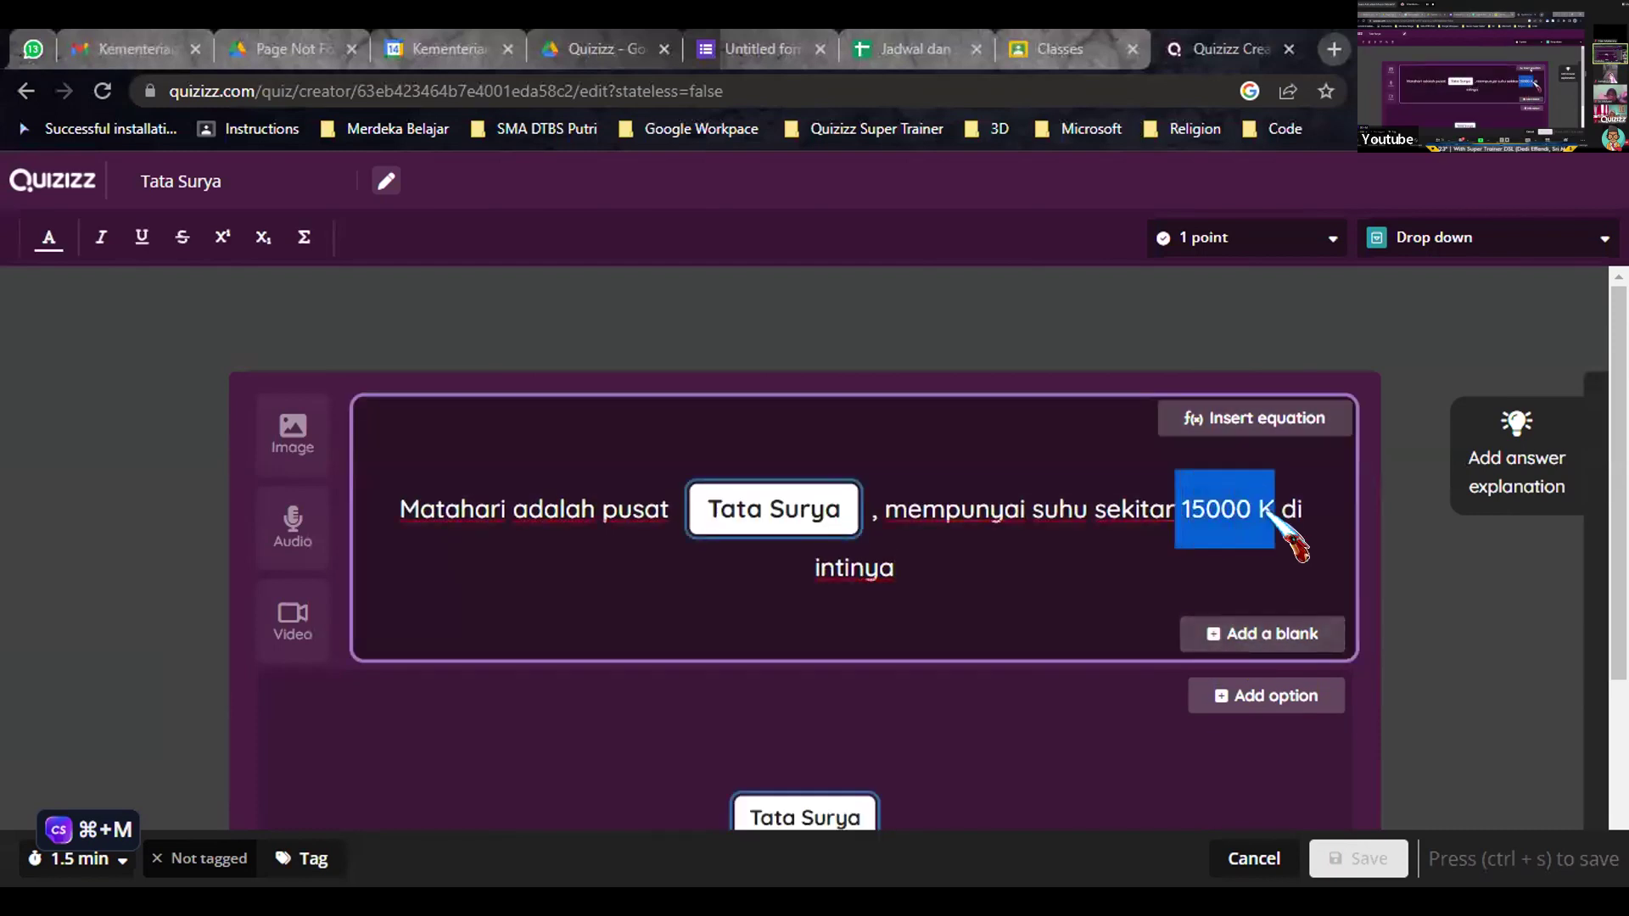
left_click(1251, 635)
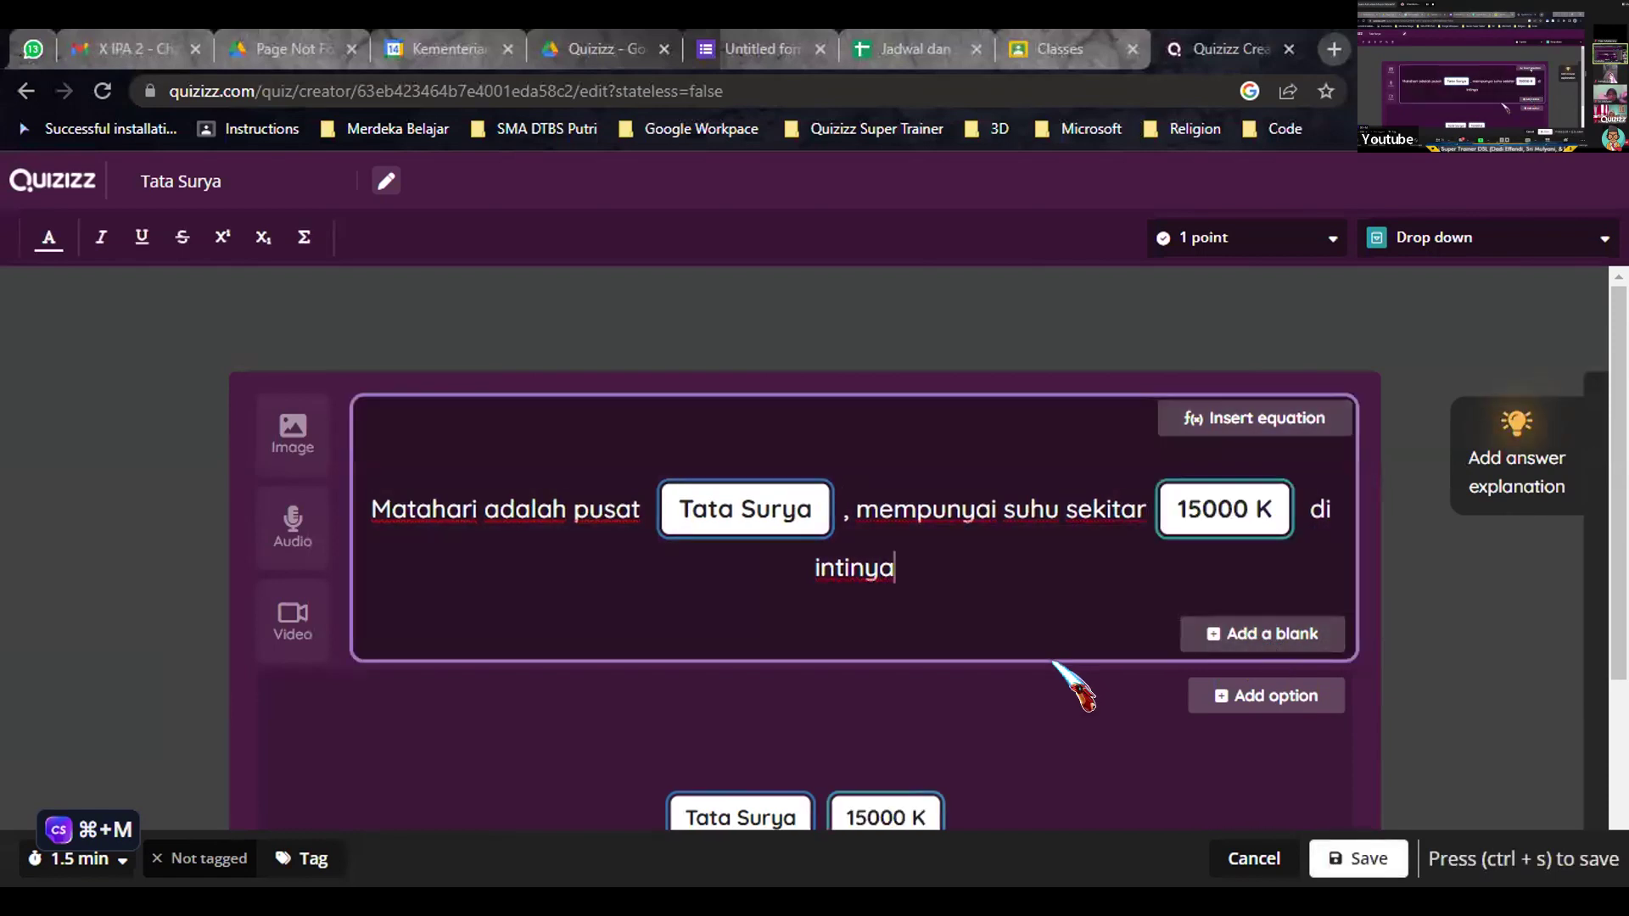
- Add the extra answer options "Merkurius", "Bulan" and "1000 K" and save the Drop down question to the quiz
scroll(1055, 662, "down", 2)
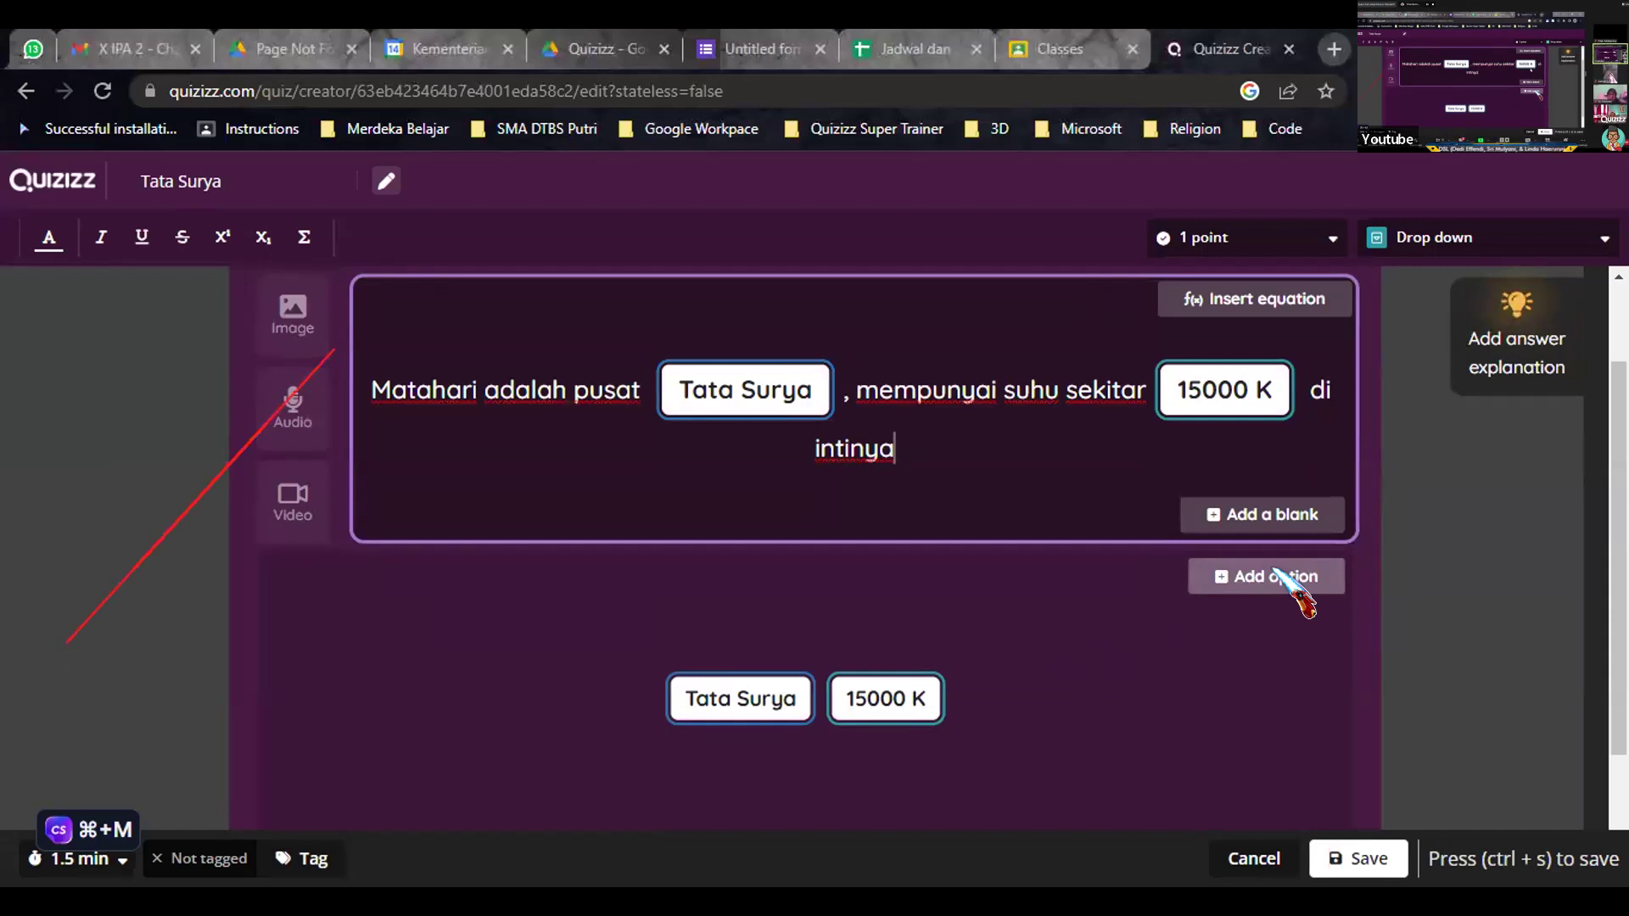
left_click(1271, 581)
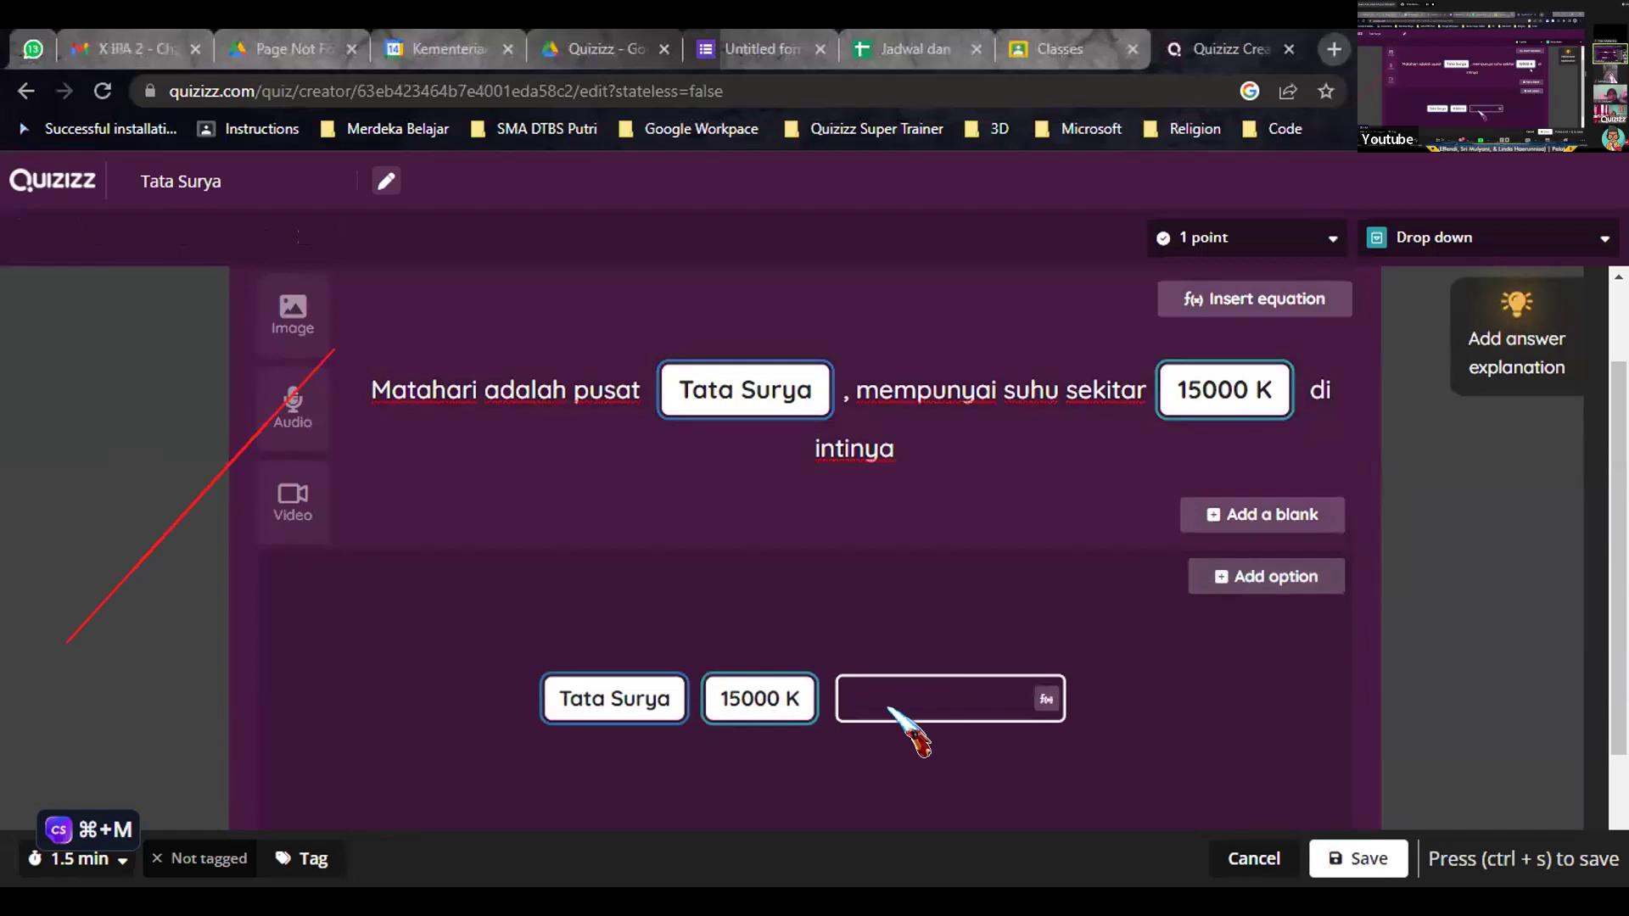
type("Merkurius")
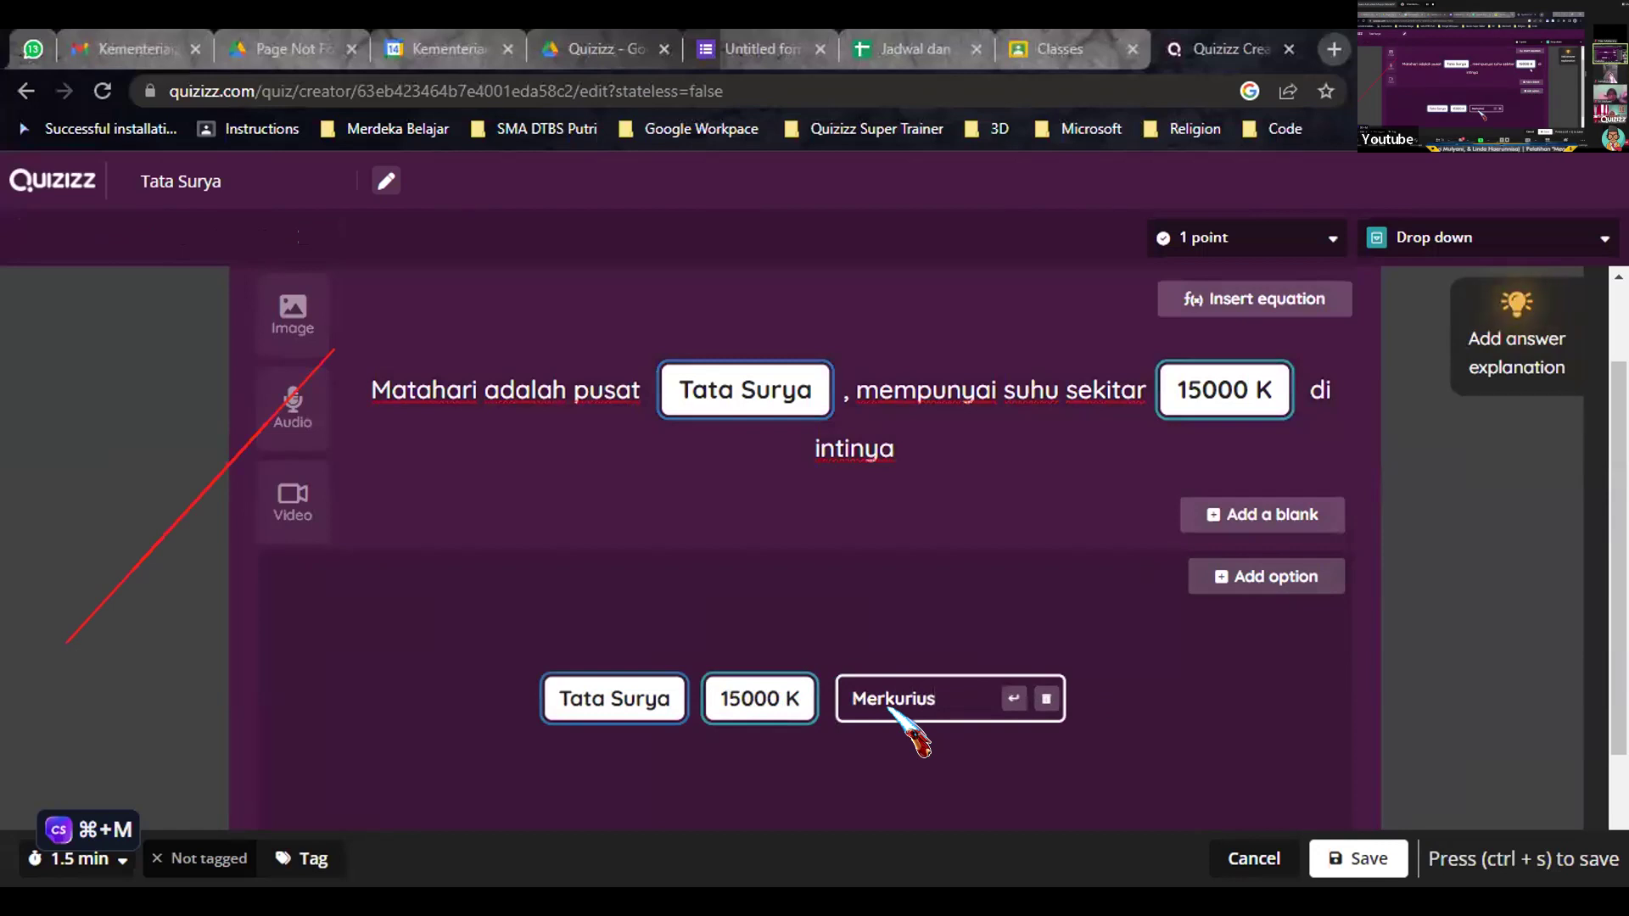
left_click(1281, 582)
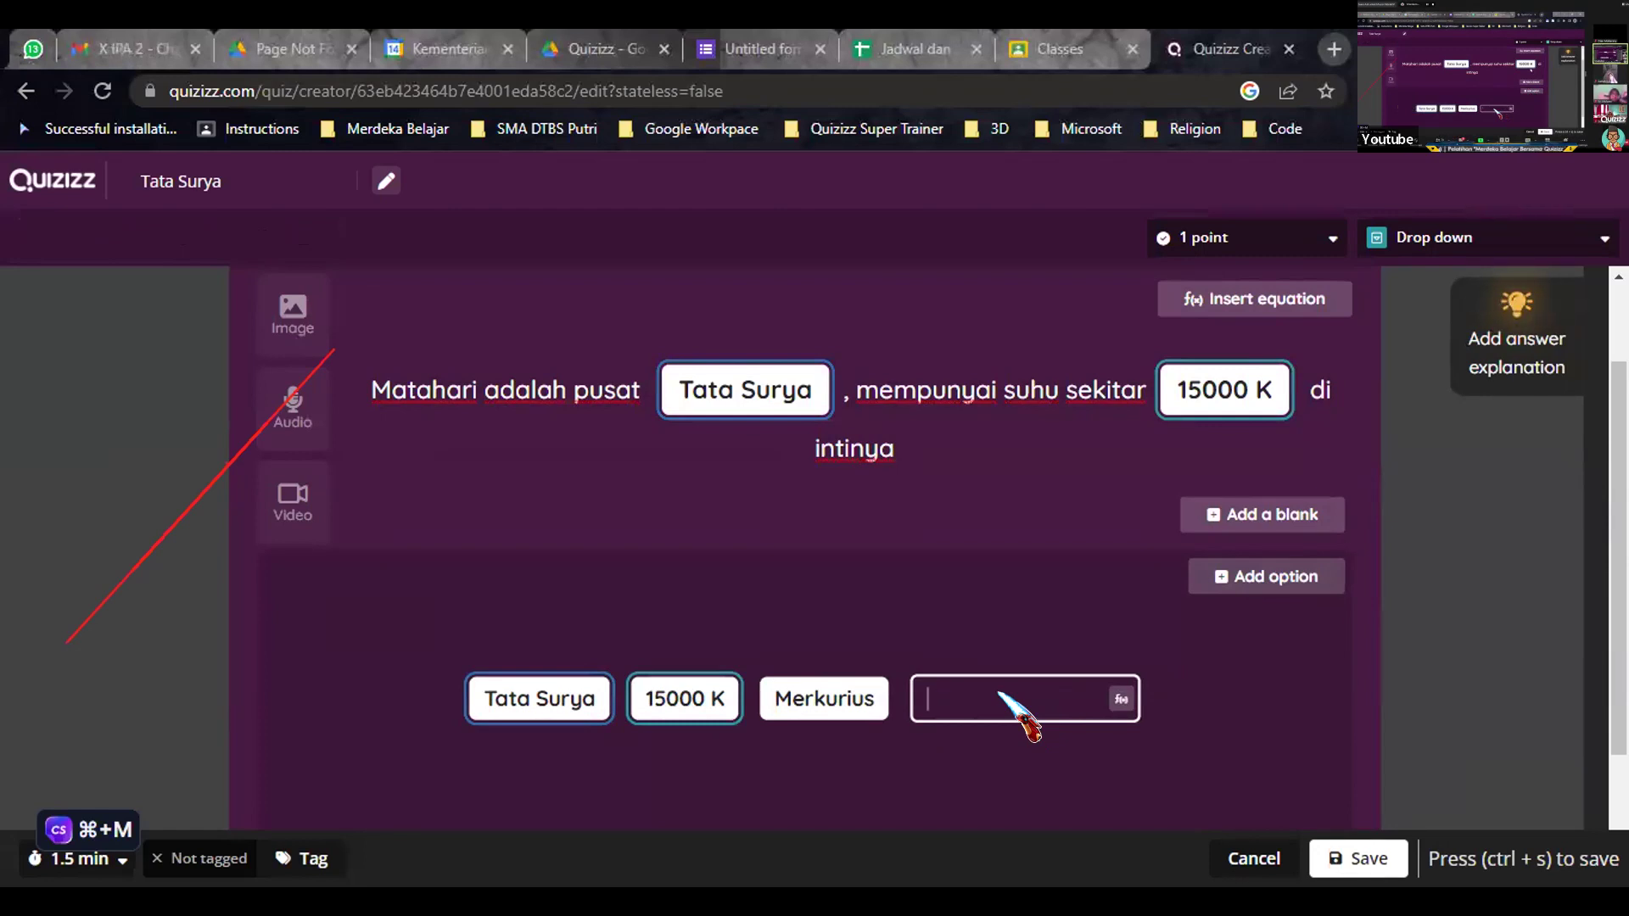
type("Bulan")
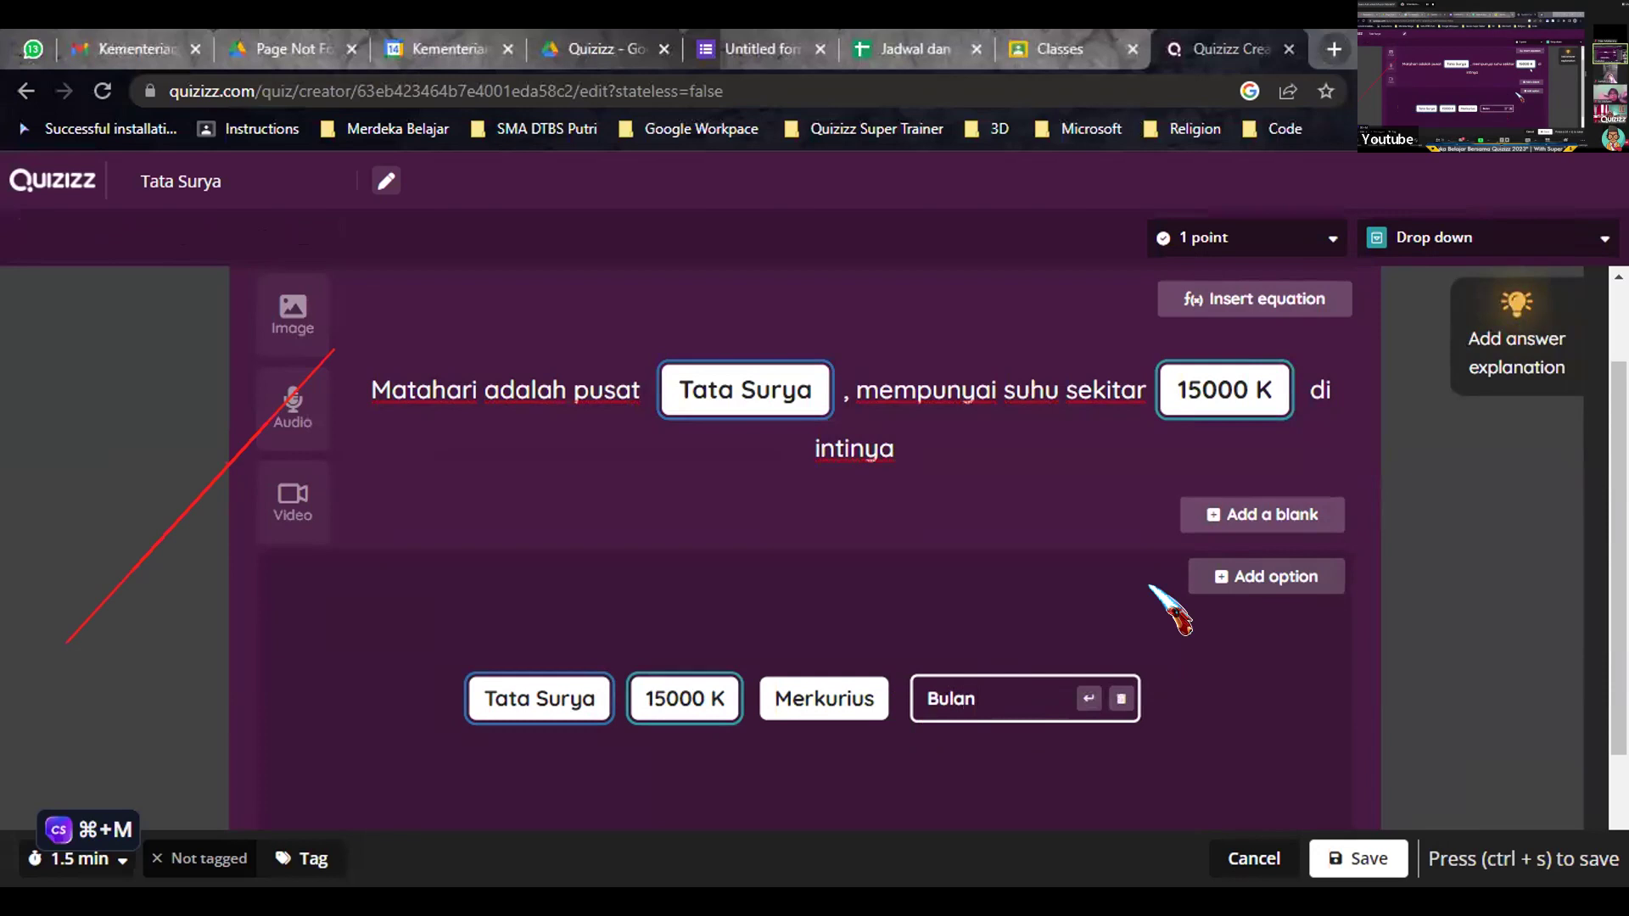
key("Return")
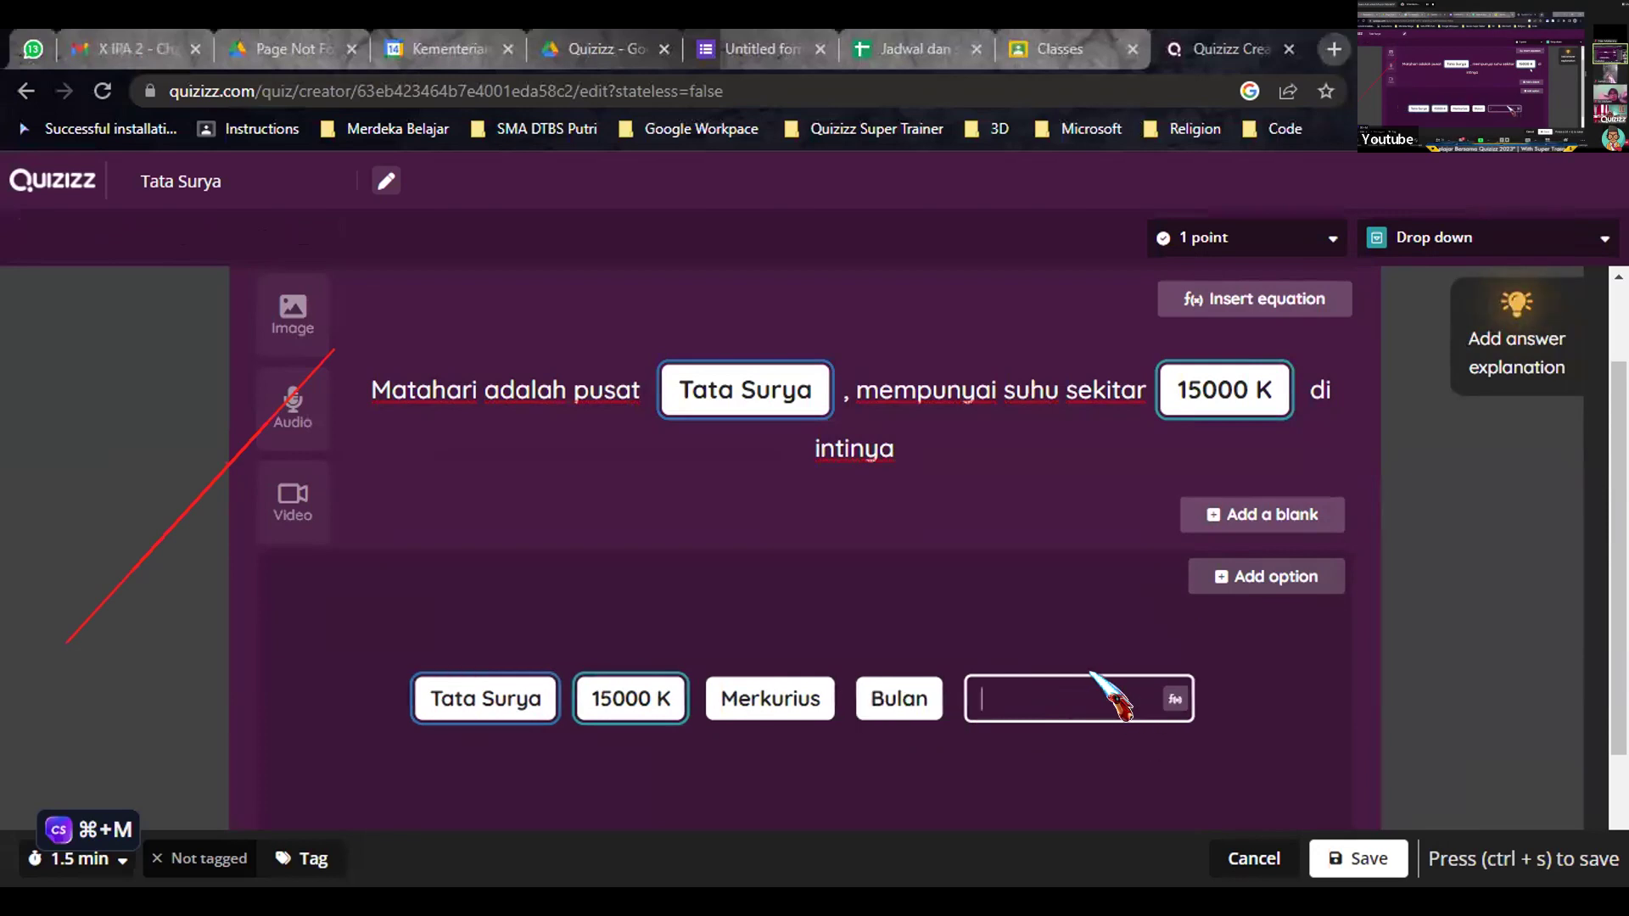
type("1000 K")
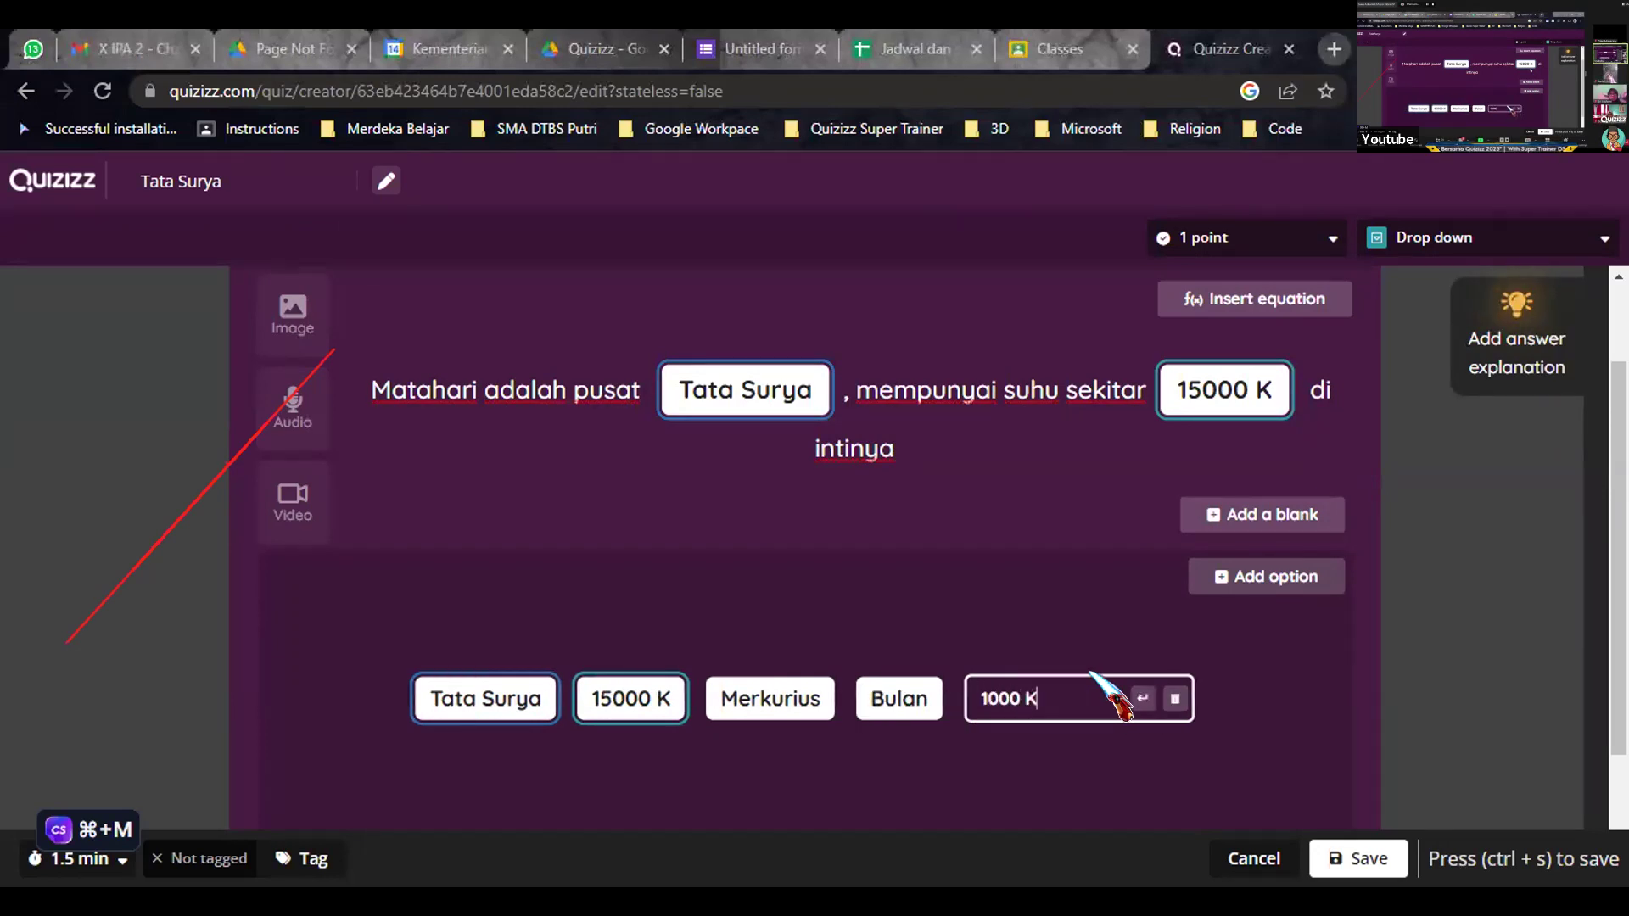
left_click(1362, 857)
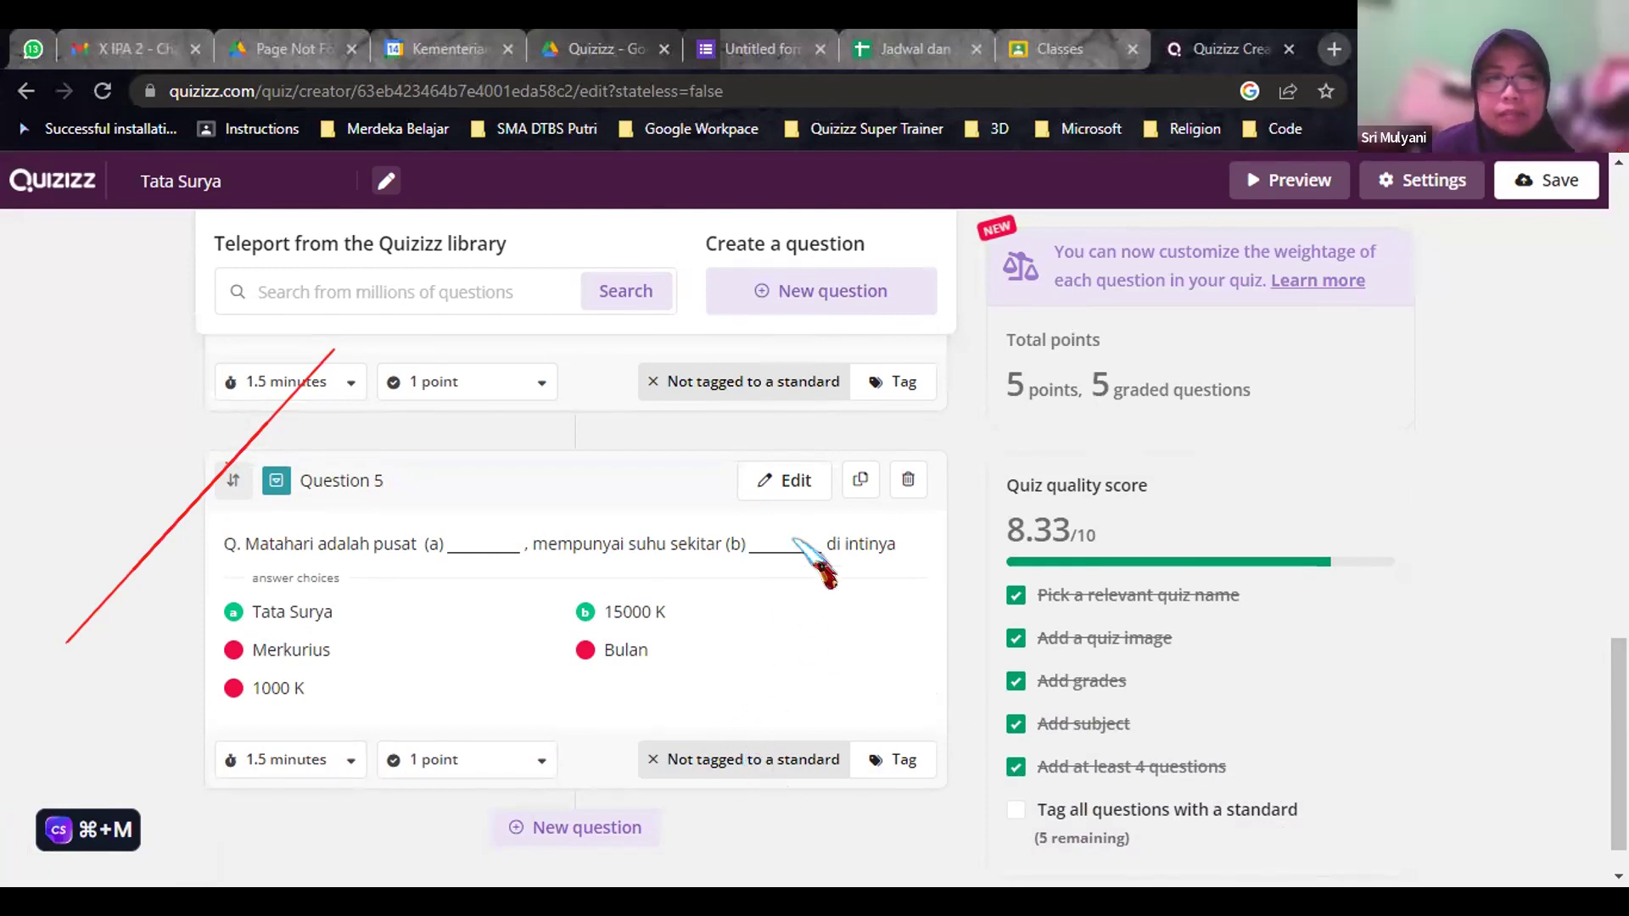
- Add a Draw question with the text "Carilah perbedaan dari dua gambar berikut ini"
scroll(814, 560, "up", 10)
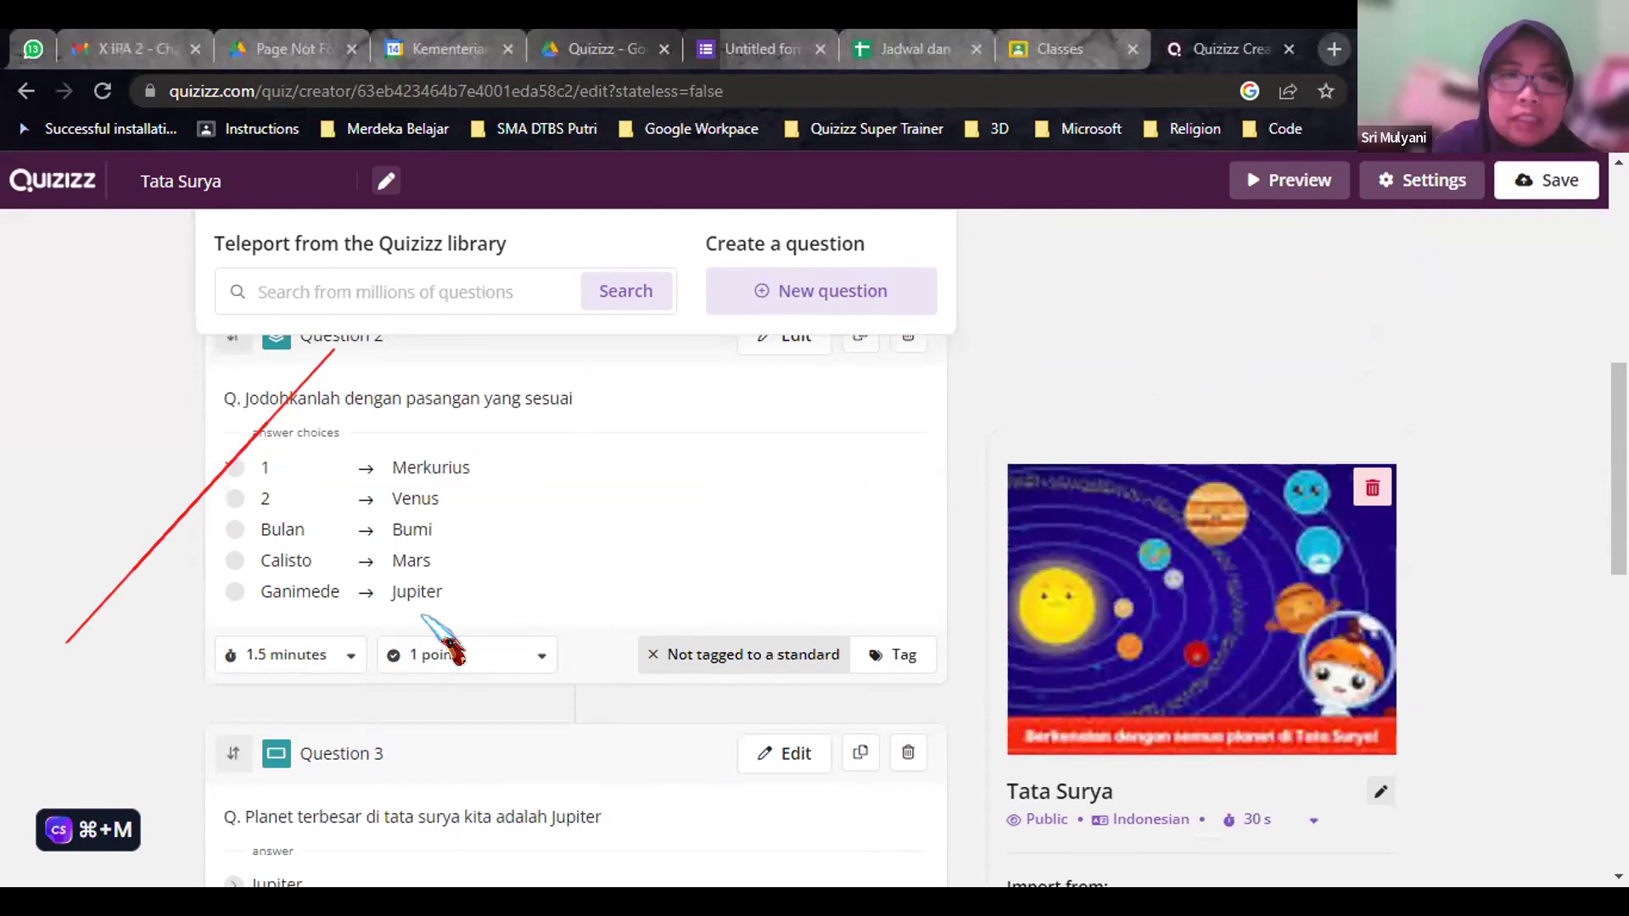
scroll(757, 628, "down", 5)
scroll(768, 628, "down", 7)
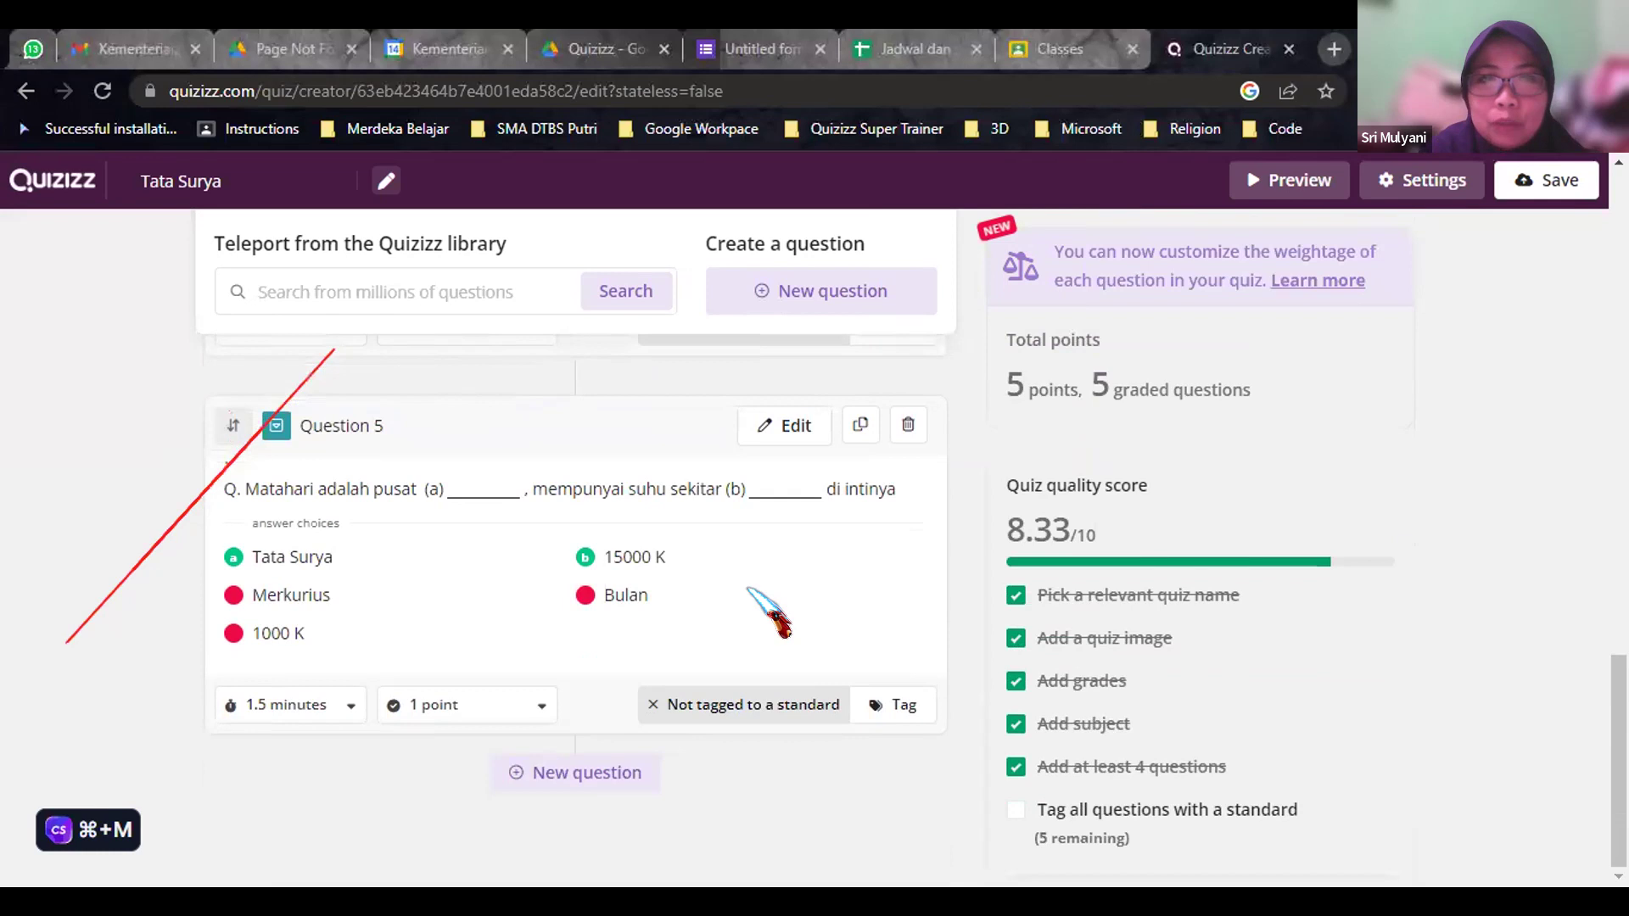
scroll(750, 589, "up", 15)
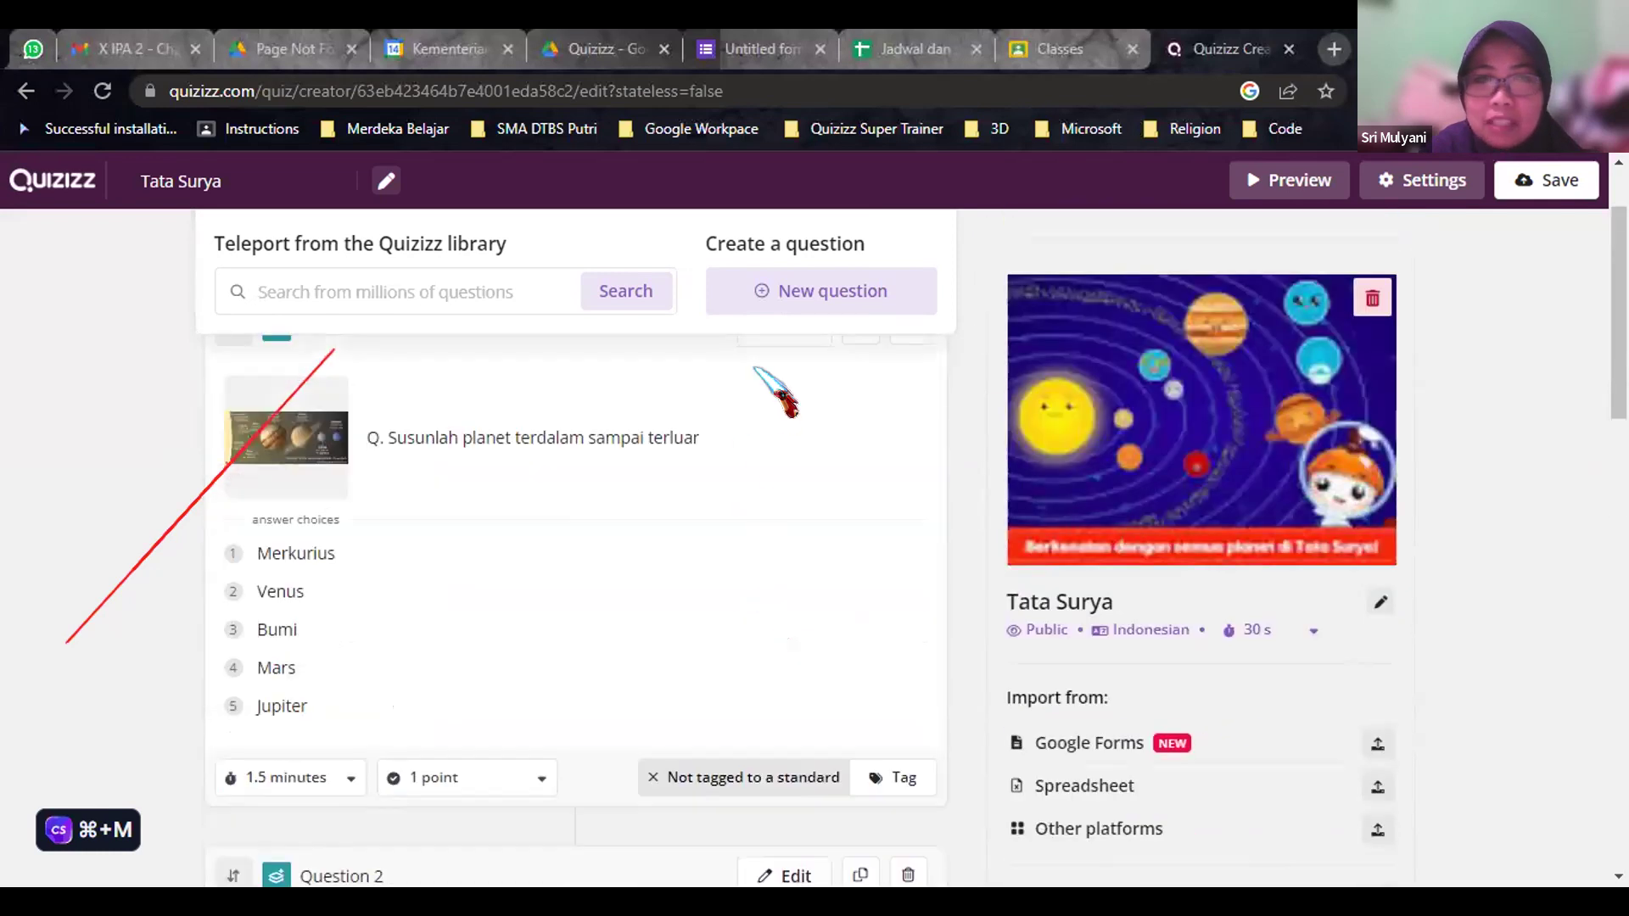
left_click(811, 291)
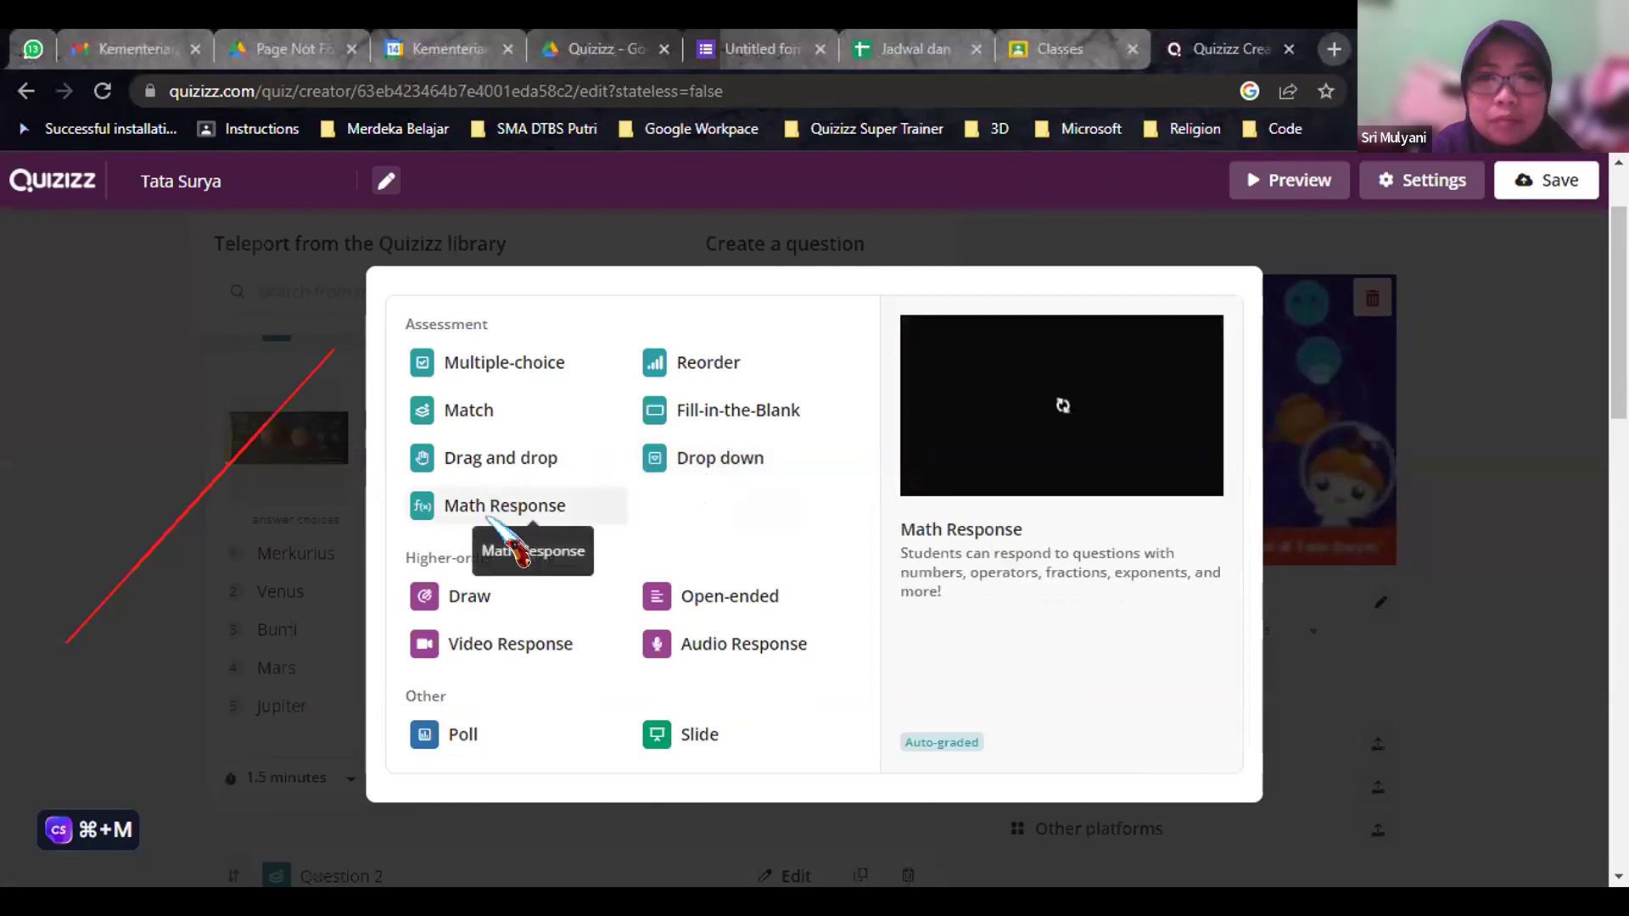
left_click(458, 597)
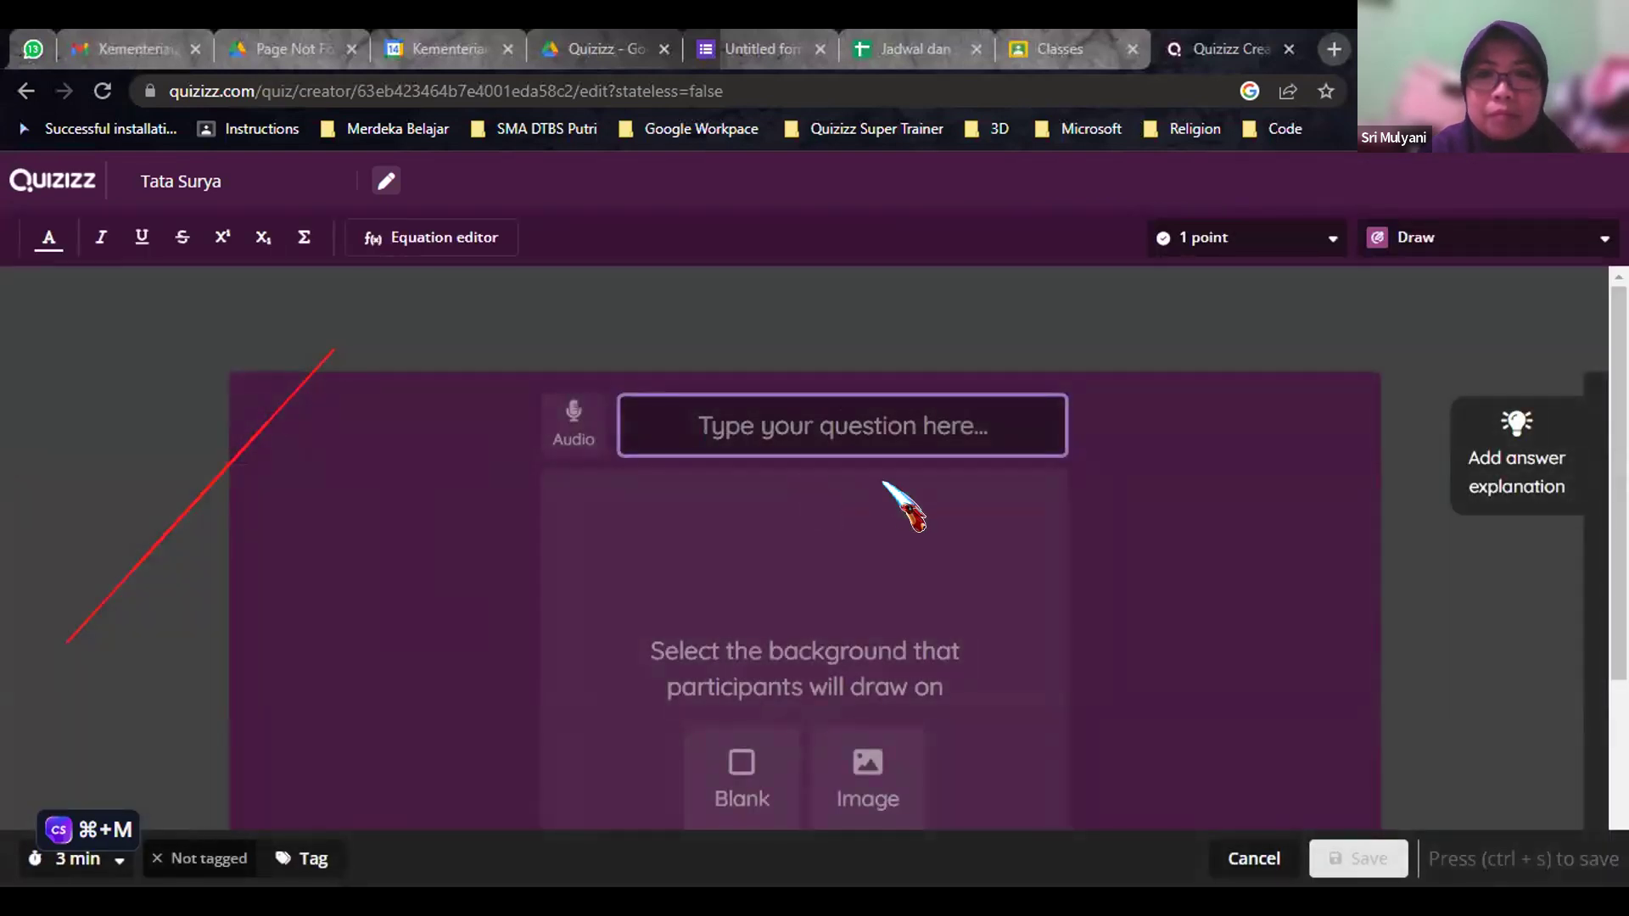
type("BU")
key("BackSpace")
key("BackSpace")
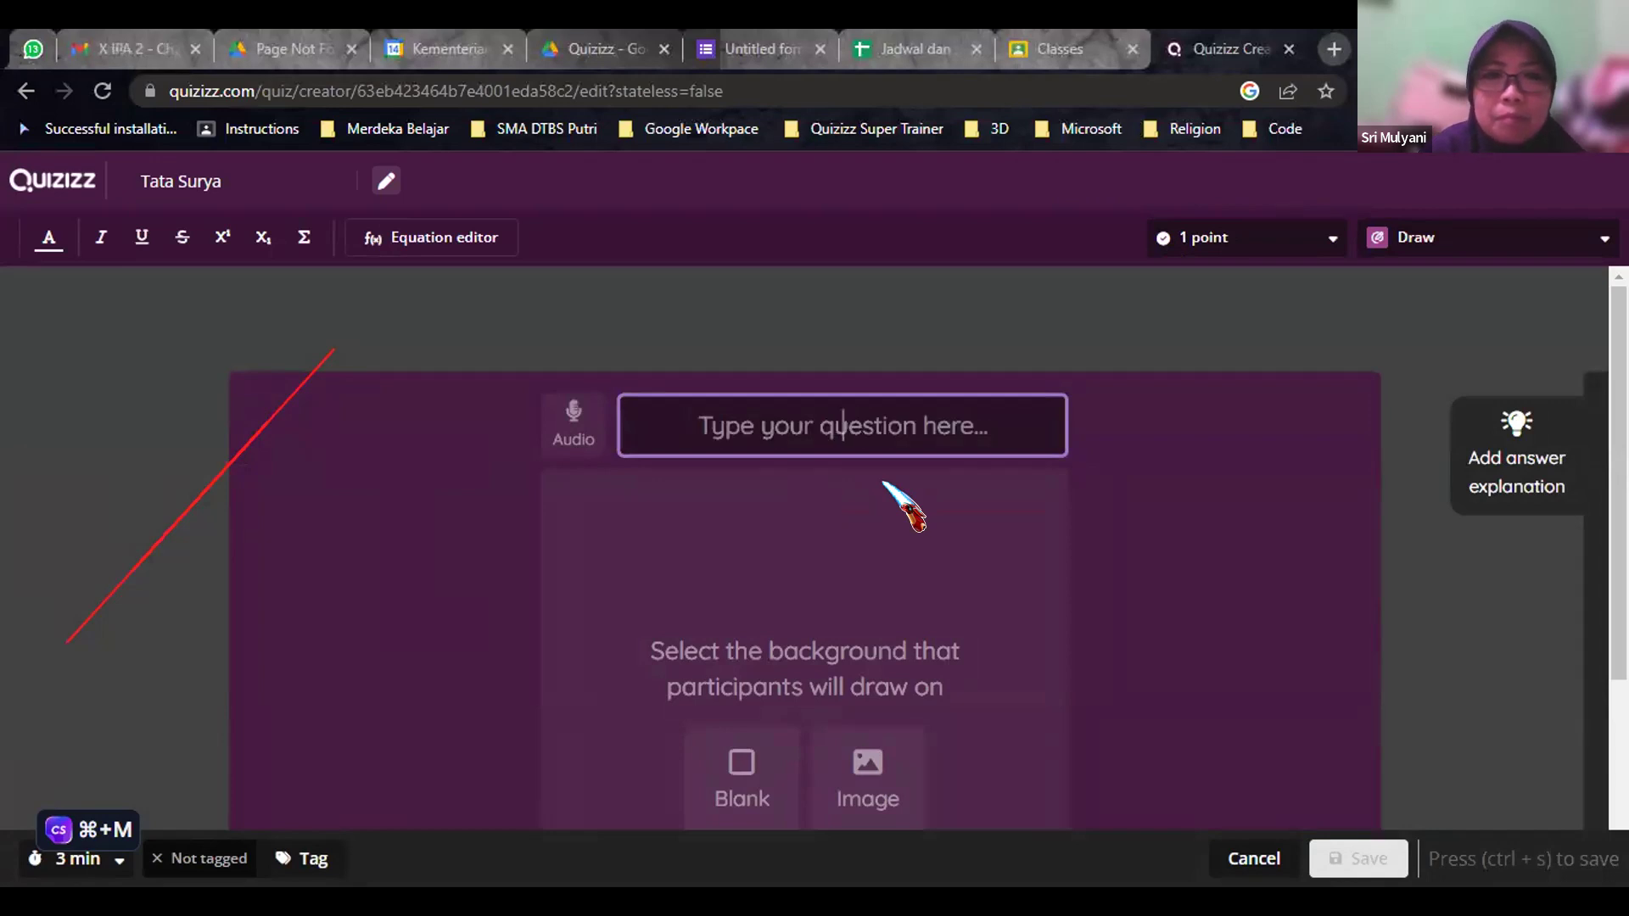
type("Carilah perb")
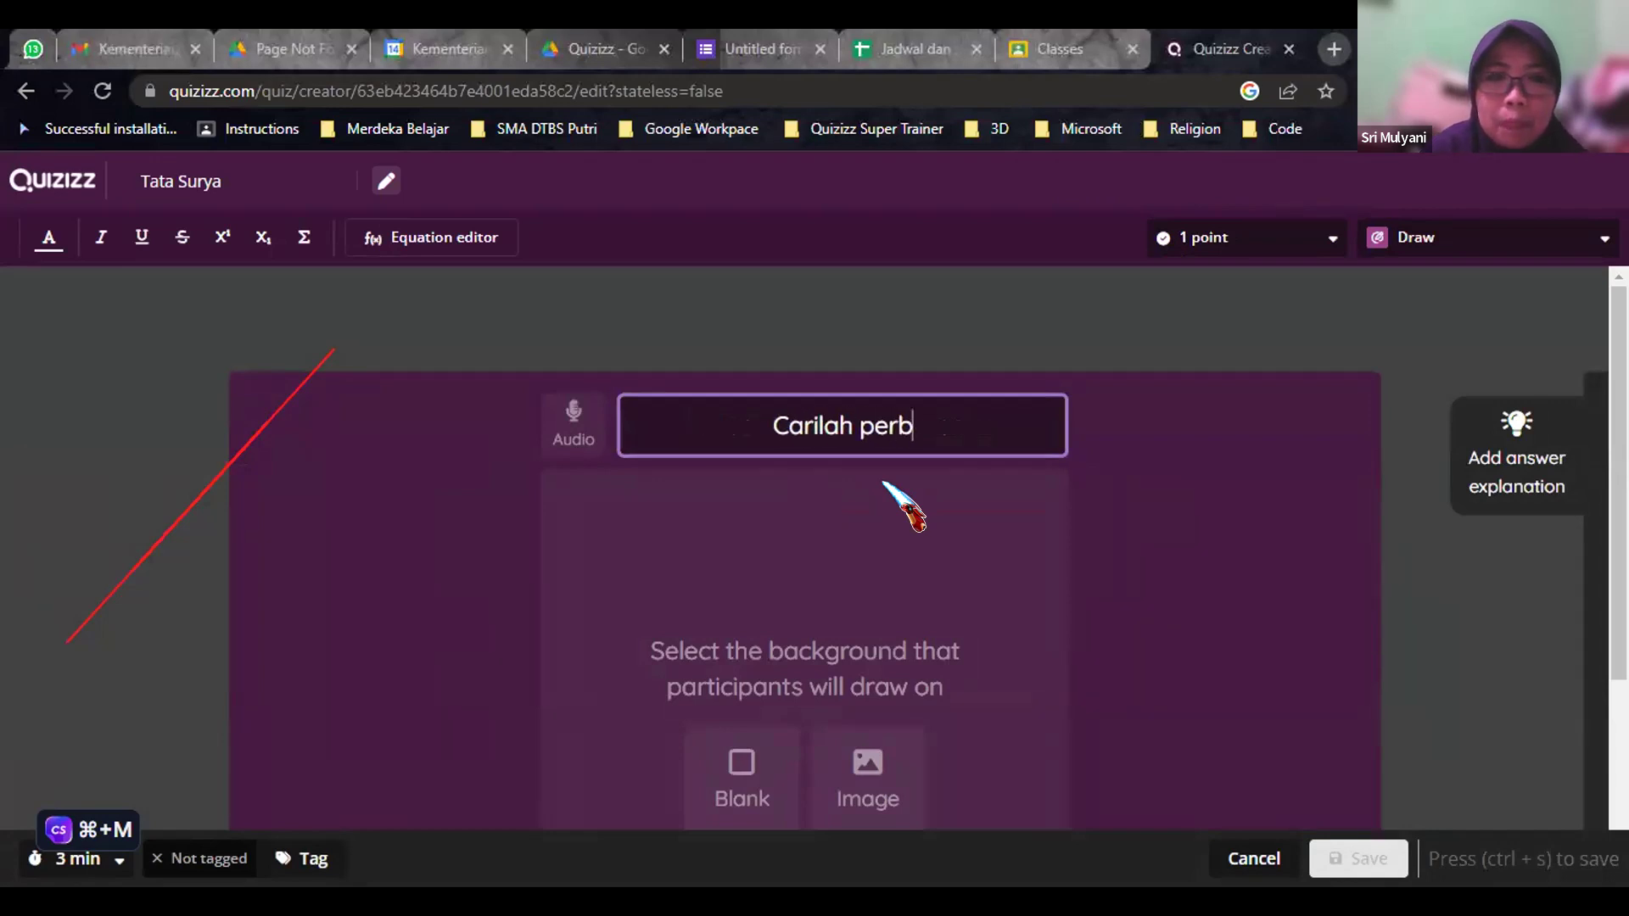
type("edaan dari dua gambar berikut ini")
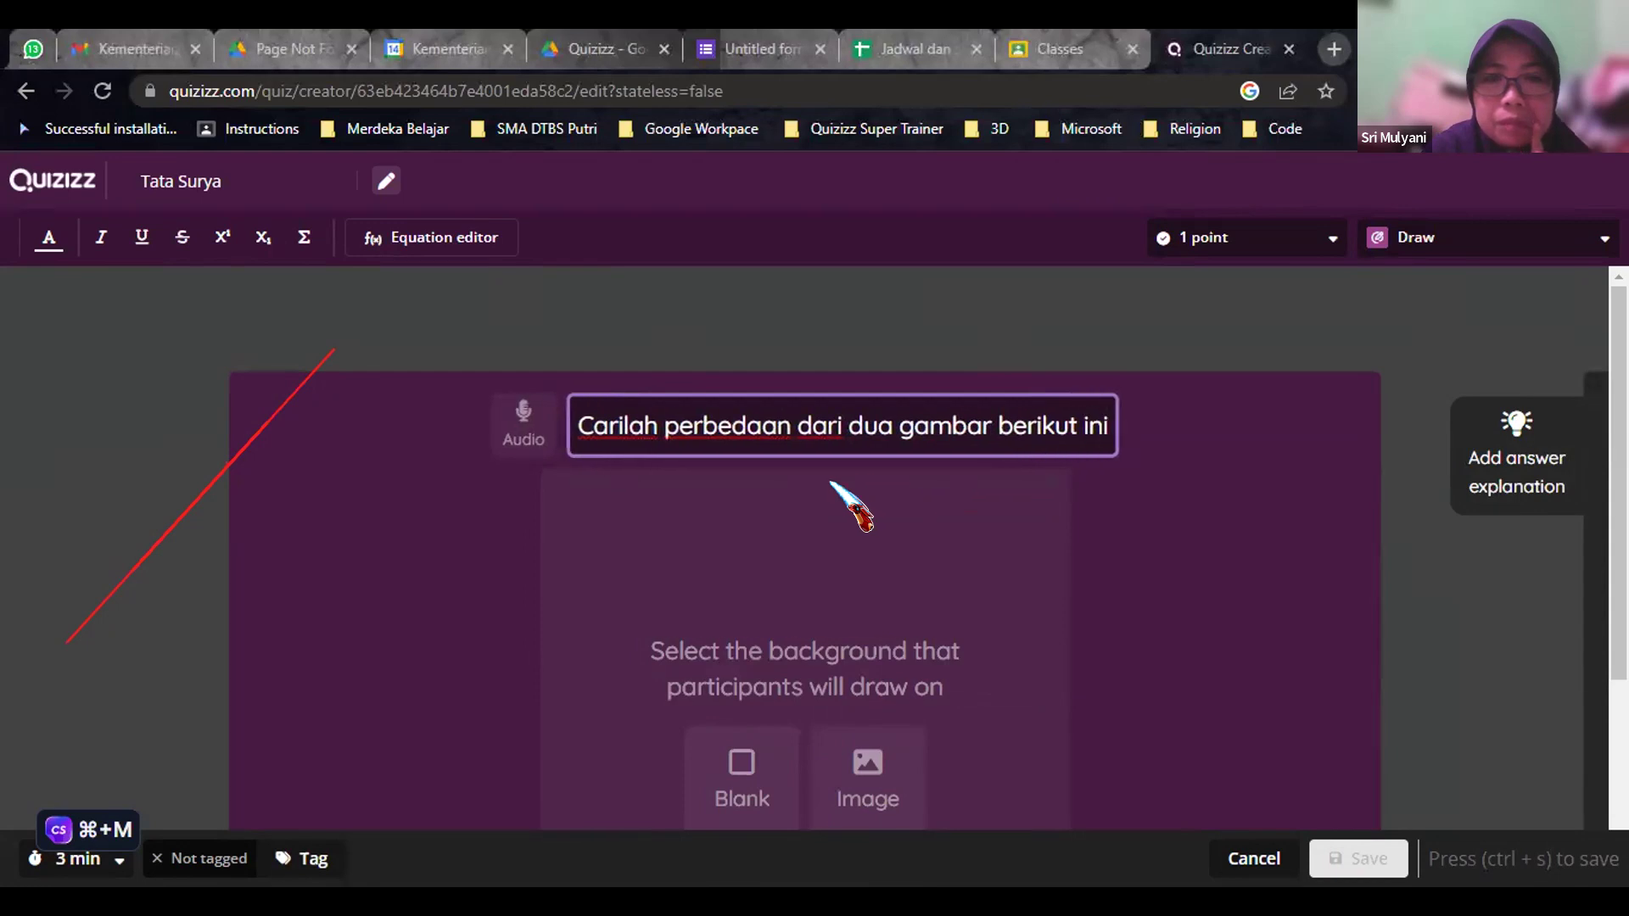
- Search for a background image for the Draw question using "tebak perbedaan dua gambar"
left_click(862, 772)
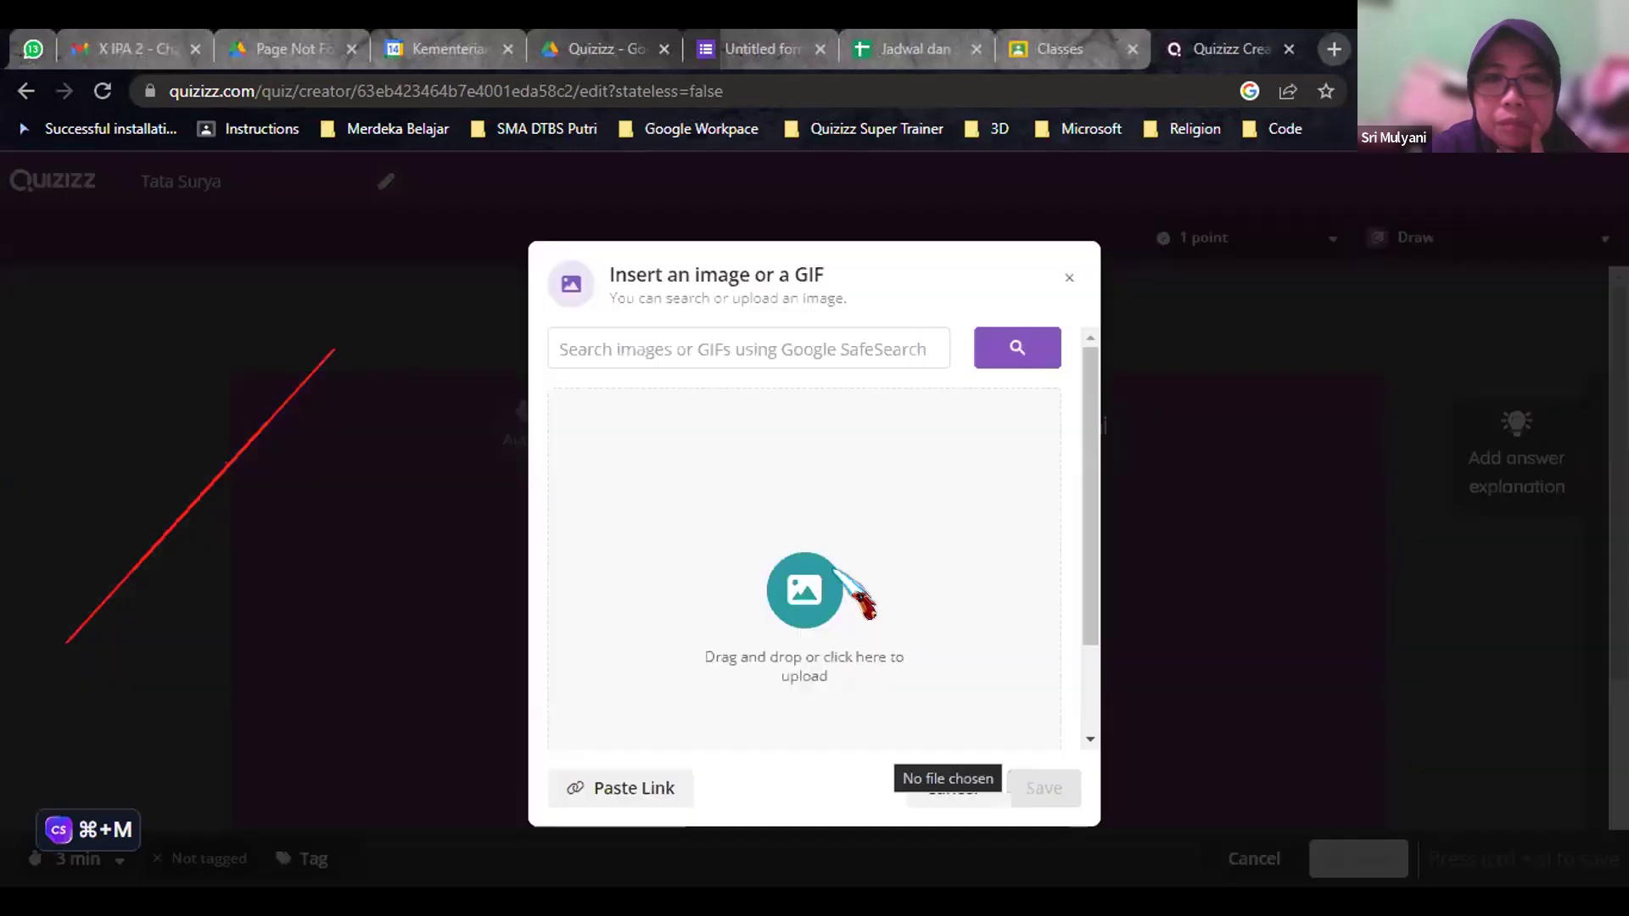
left_click(814, 348)
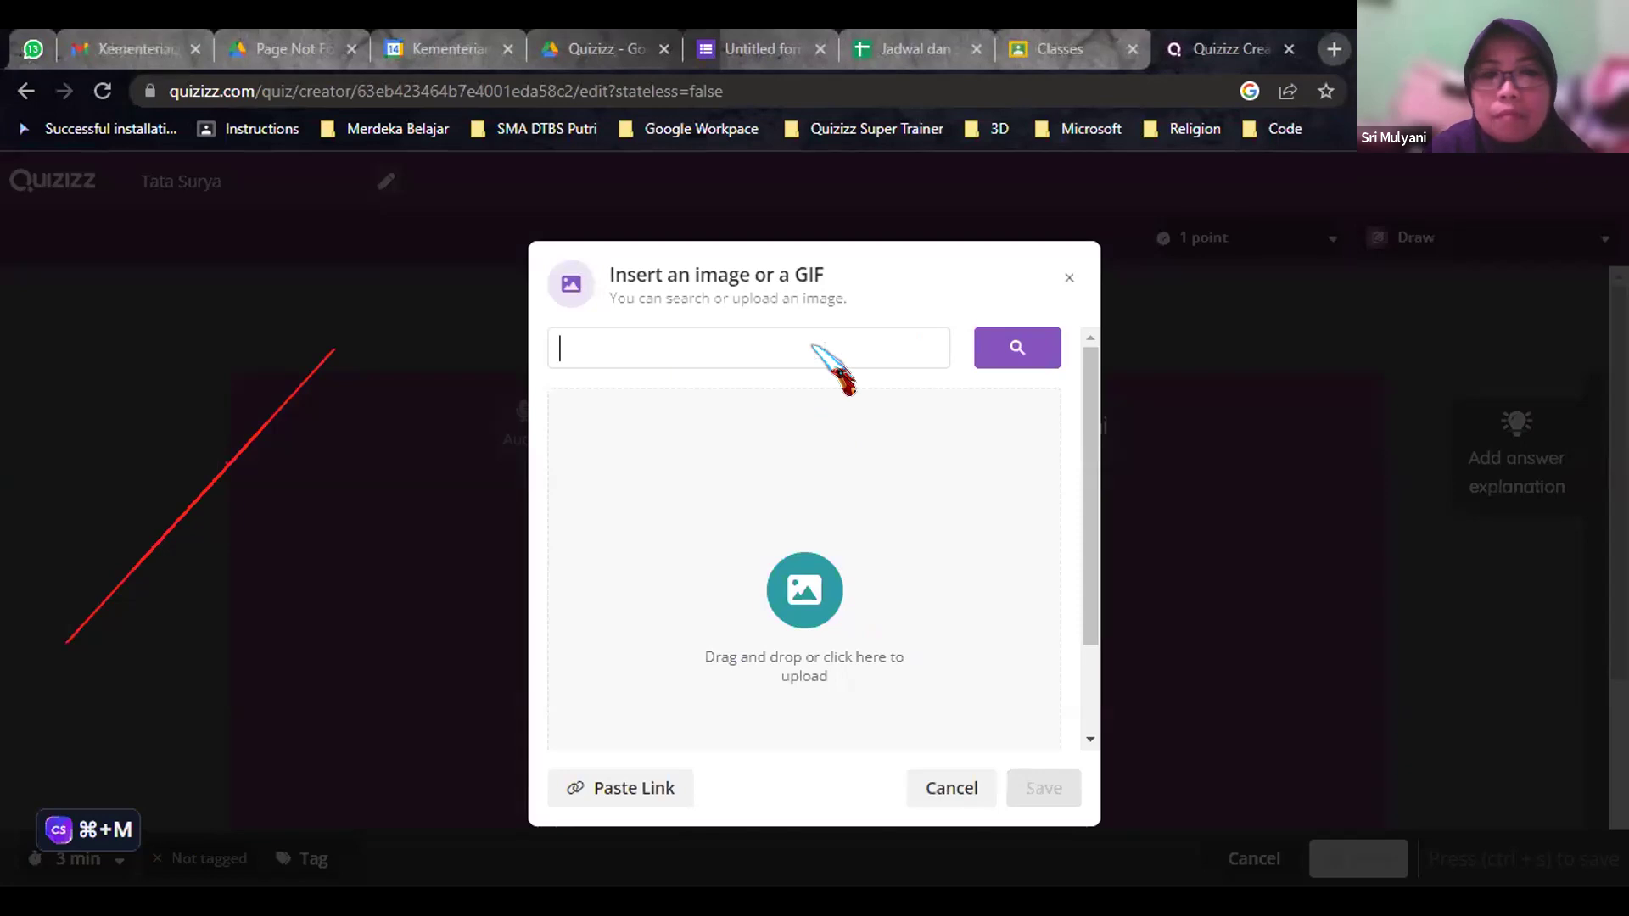
type("tebak pebed")
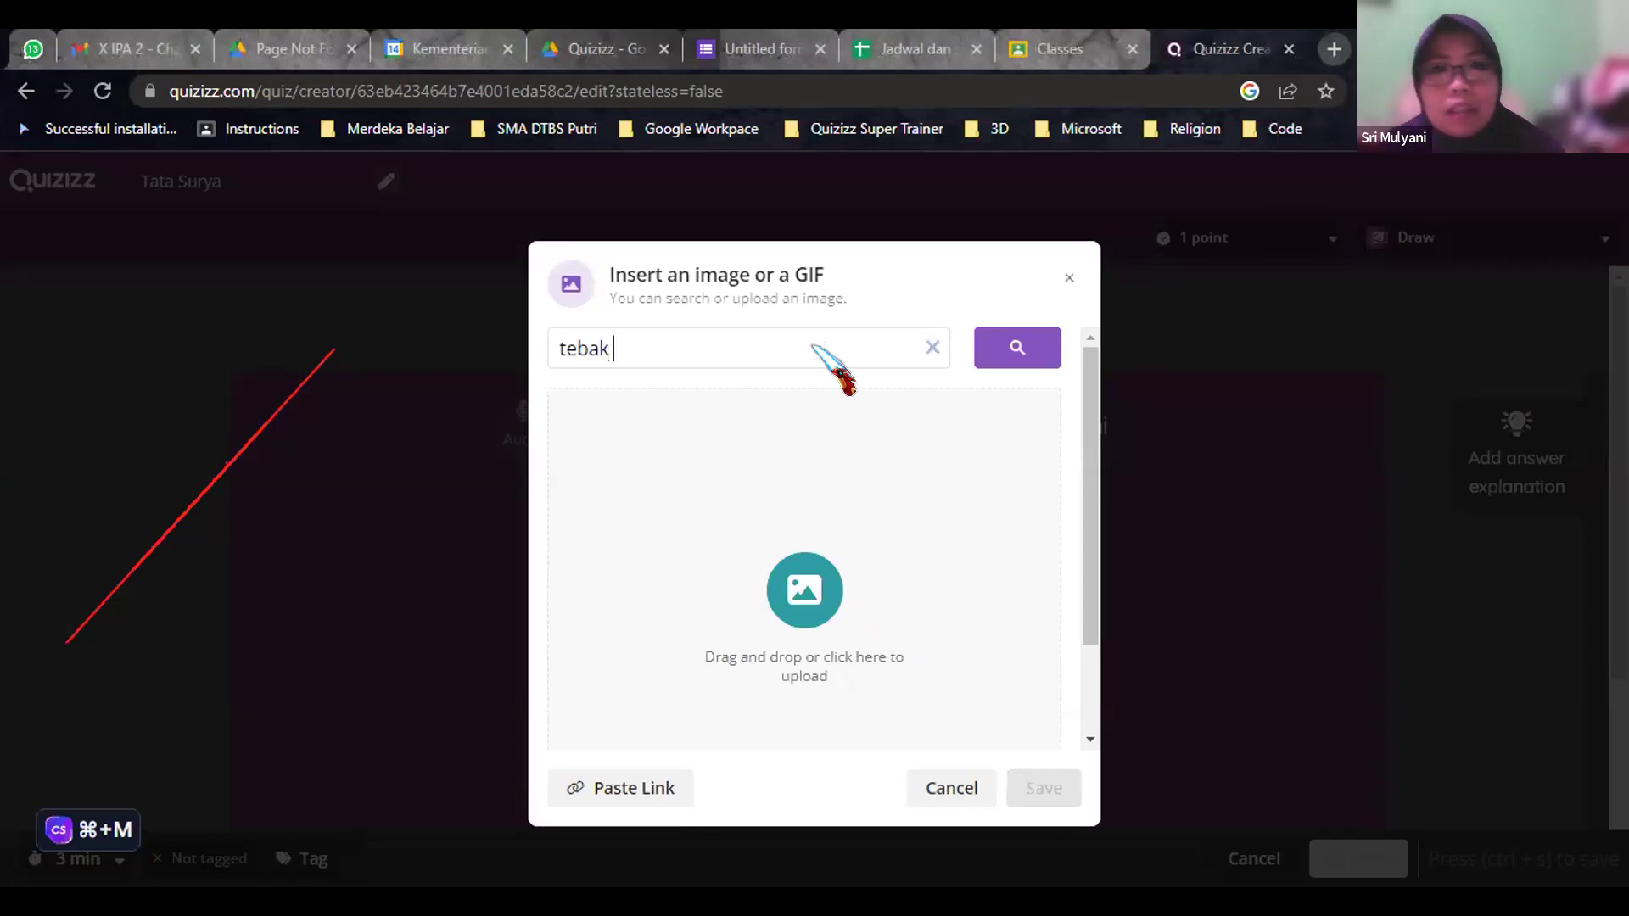
key("BackSpace")
key("BackSpace")
key("BackSpace")
key("BackSpace")
type("rbedaan dua gambar")
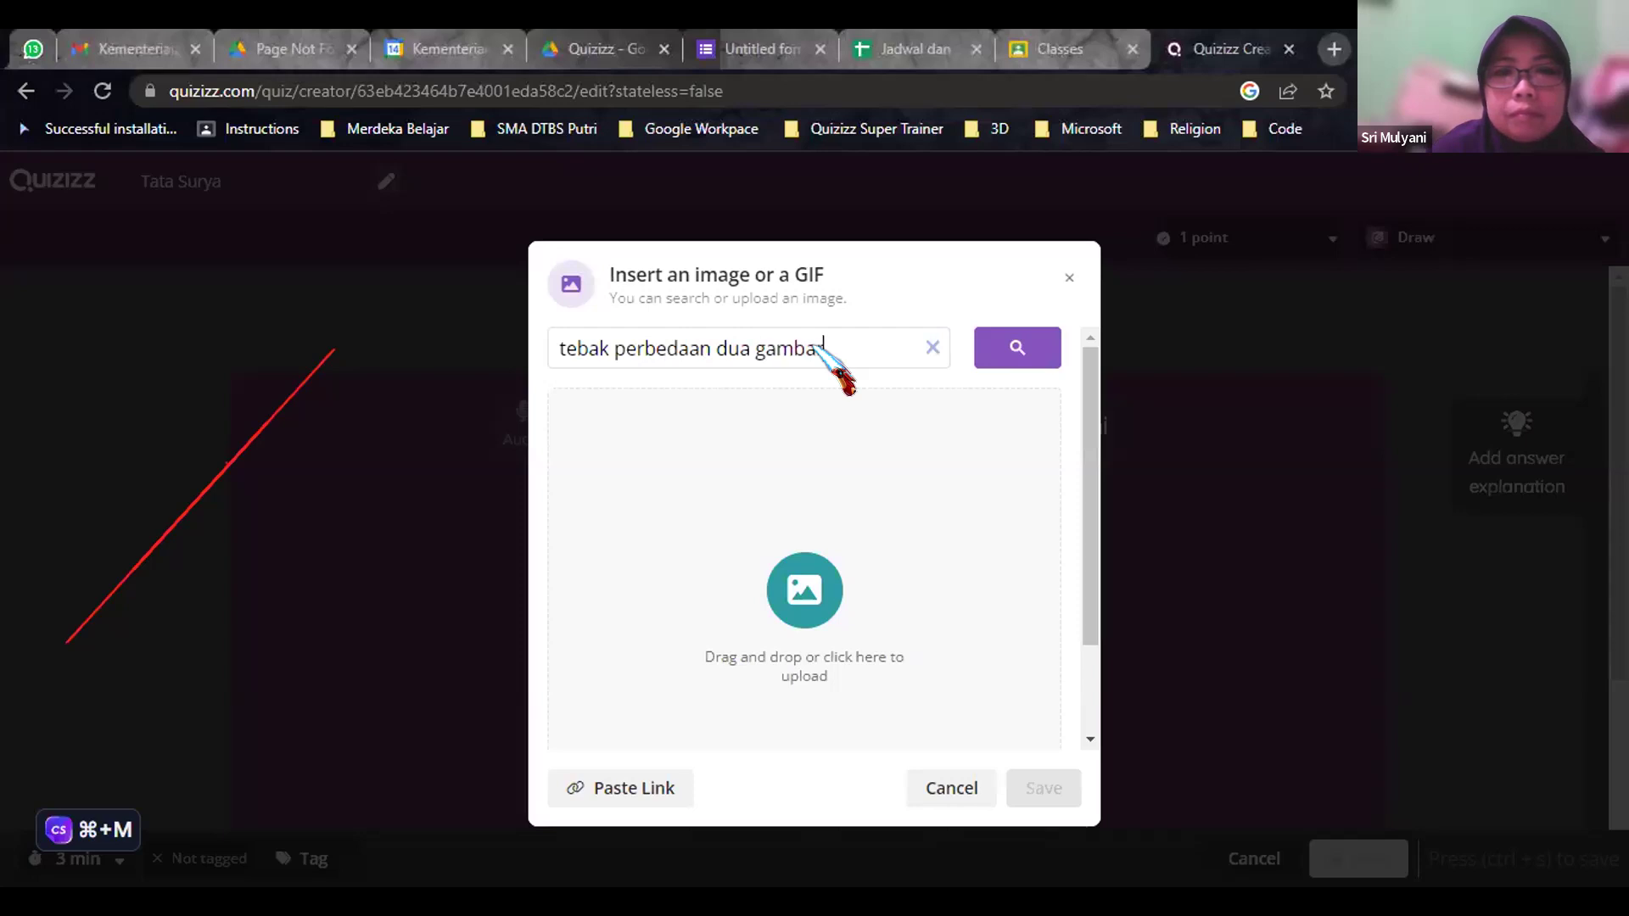
key("Return")
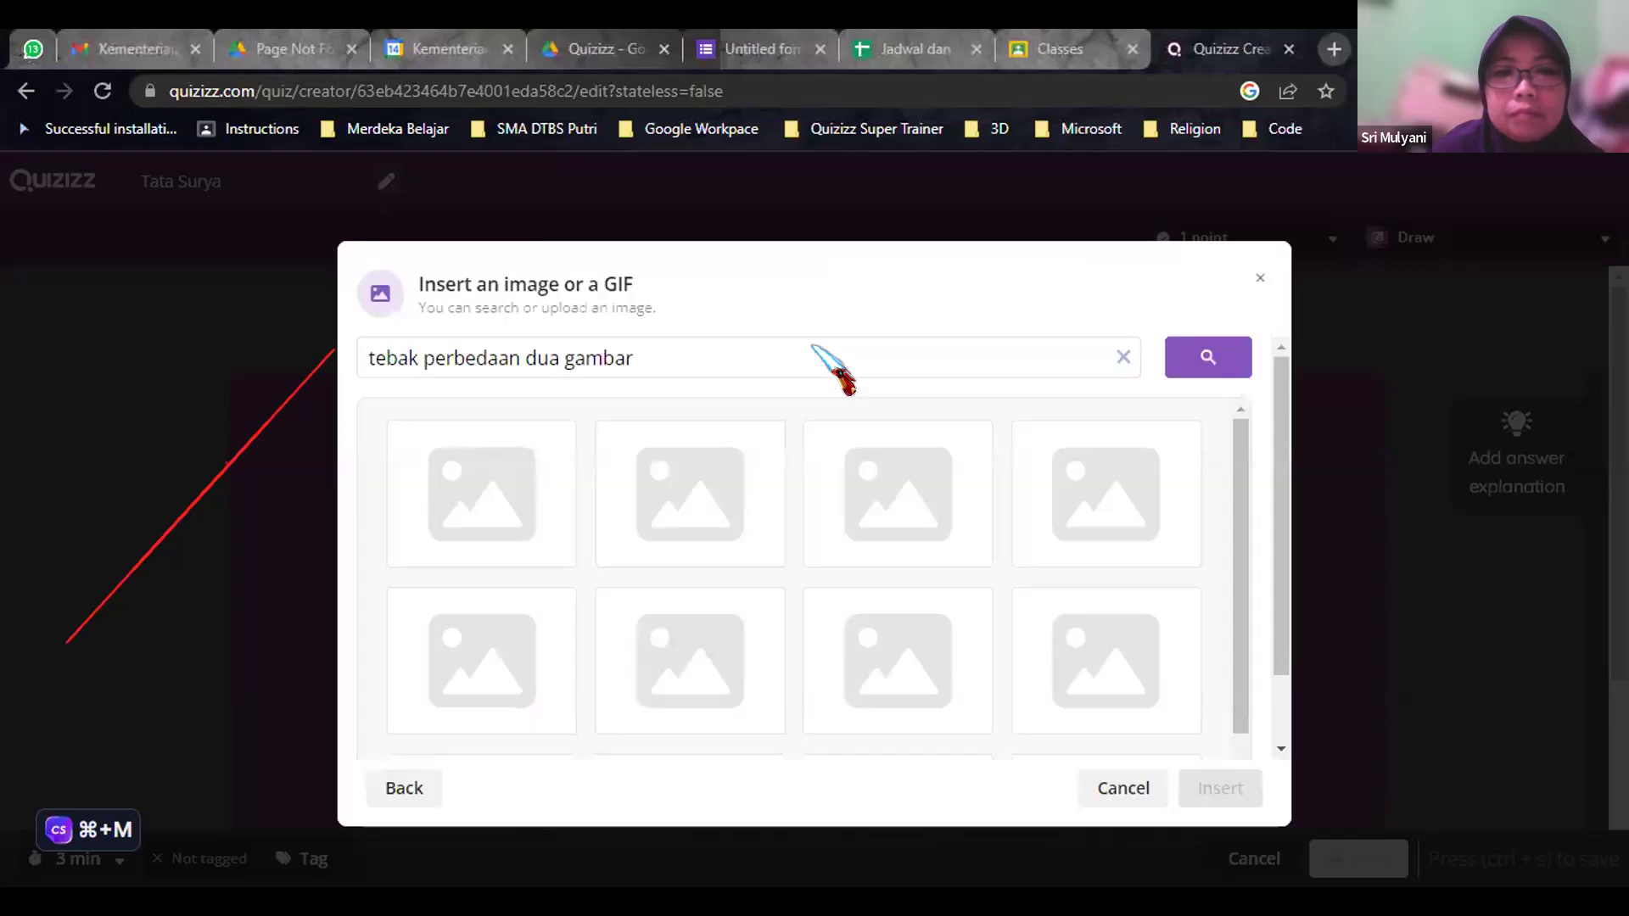
- Insert the spot-the-difference picture of the dogs as the Draw question's background and check both halves
left_click(707, 488)
left_click(1222, 789)
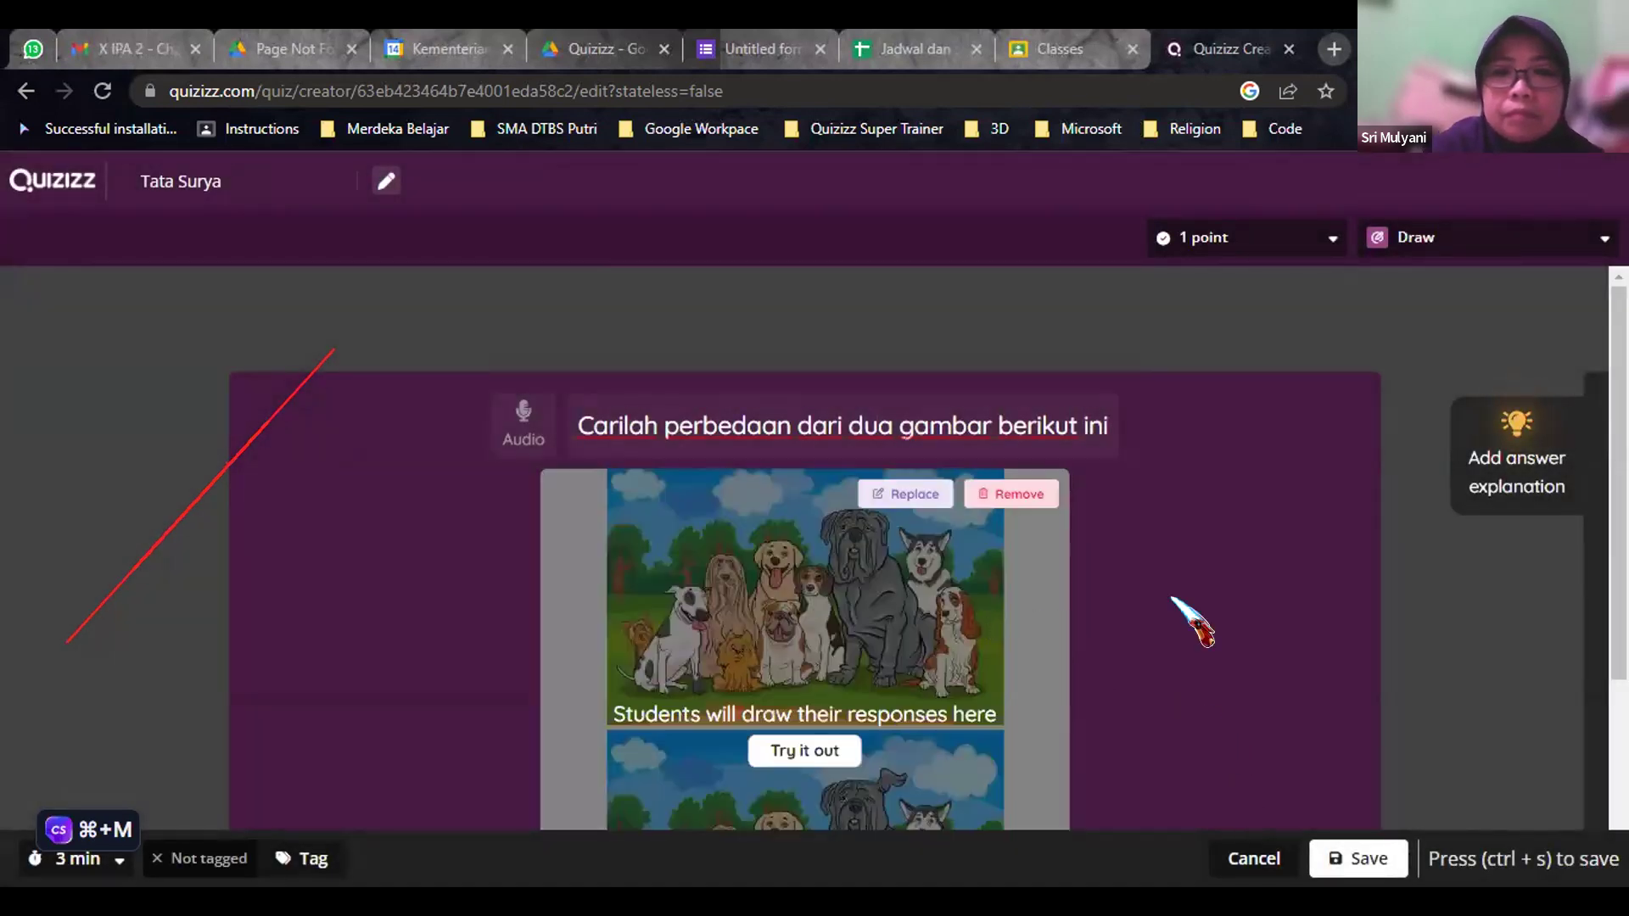
scroll(1260, 621, "down", 3)
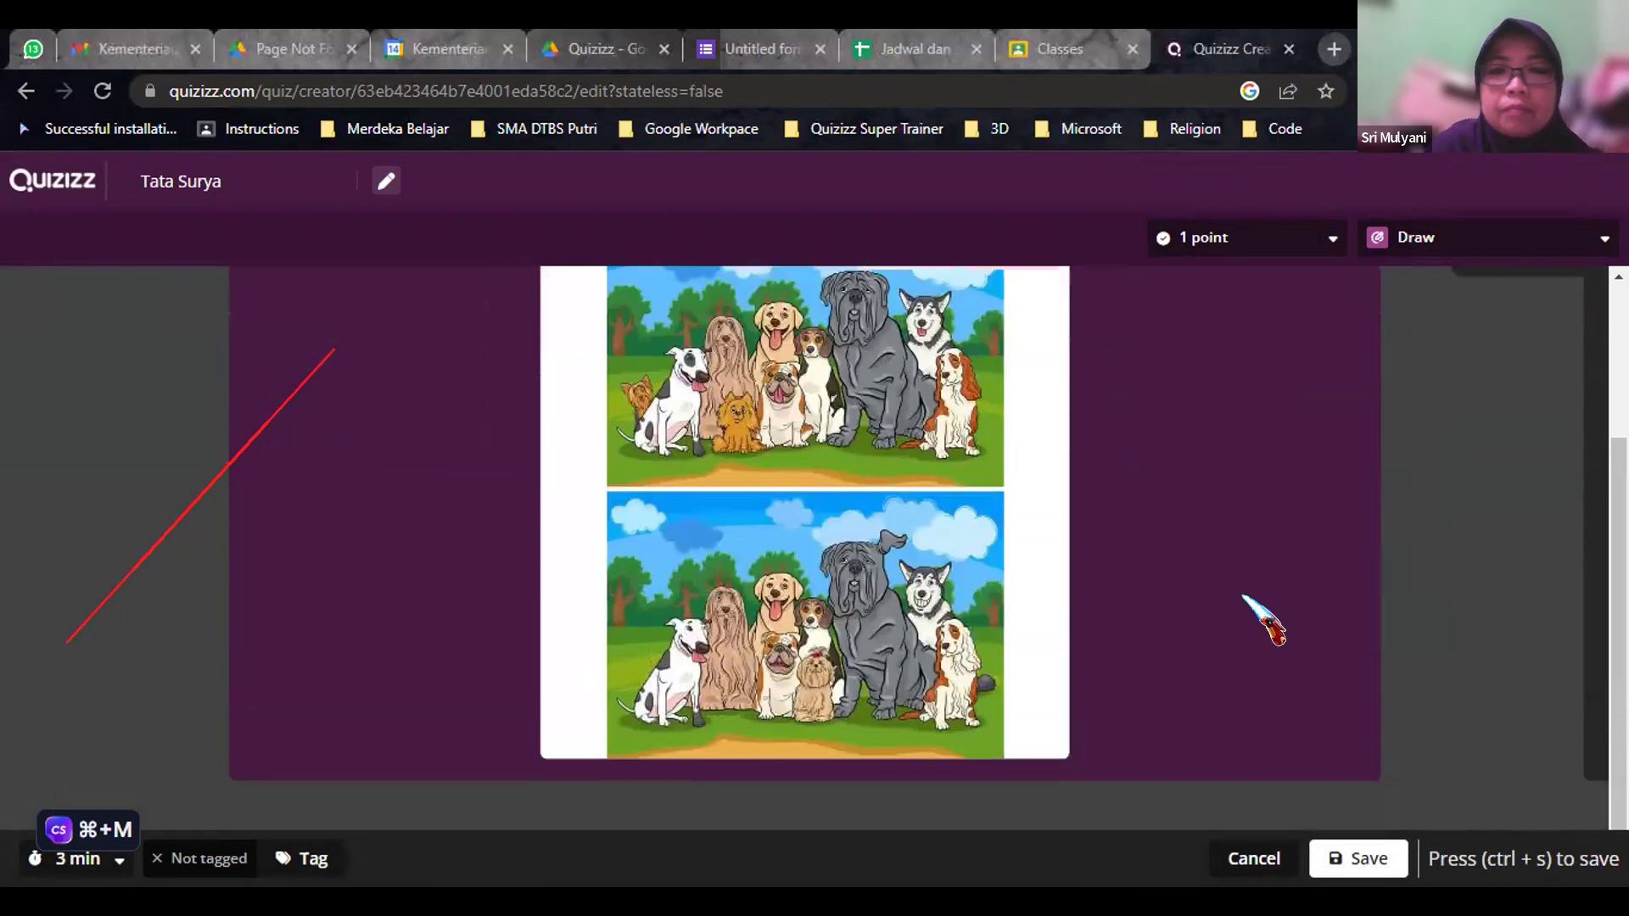
scroll(1261, 621, "up", 2)
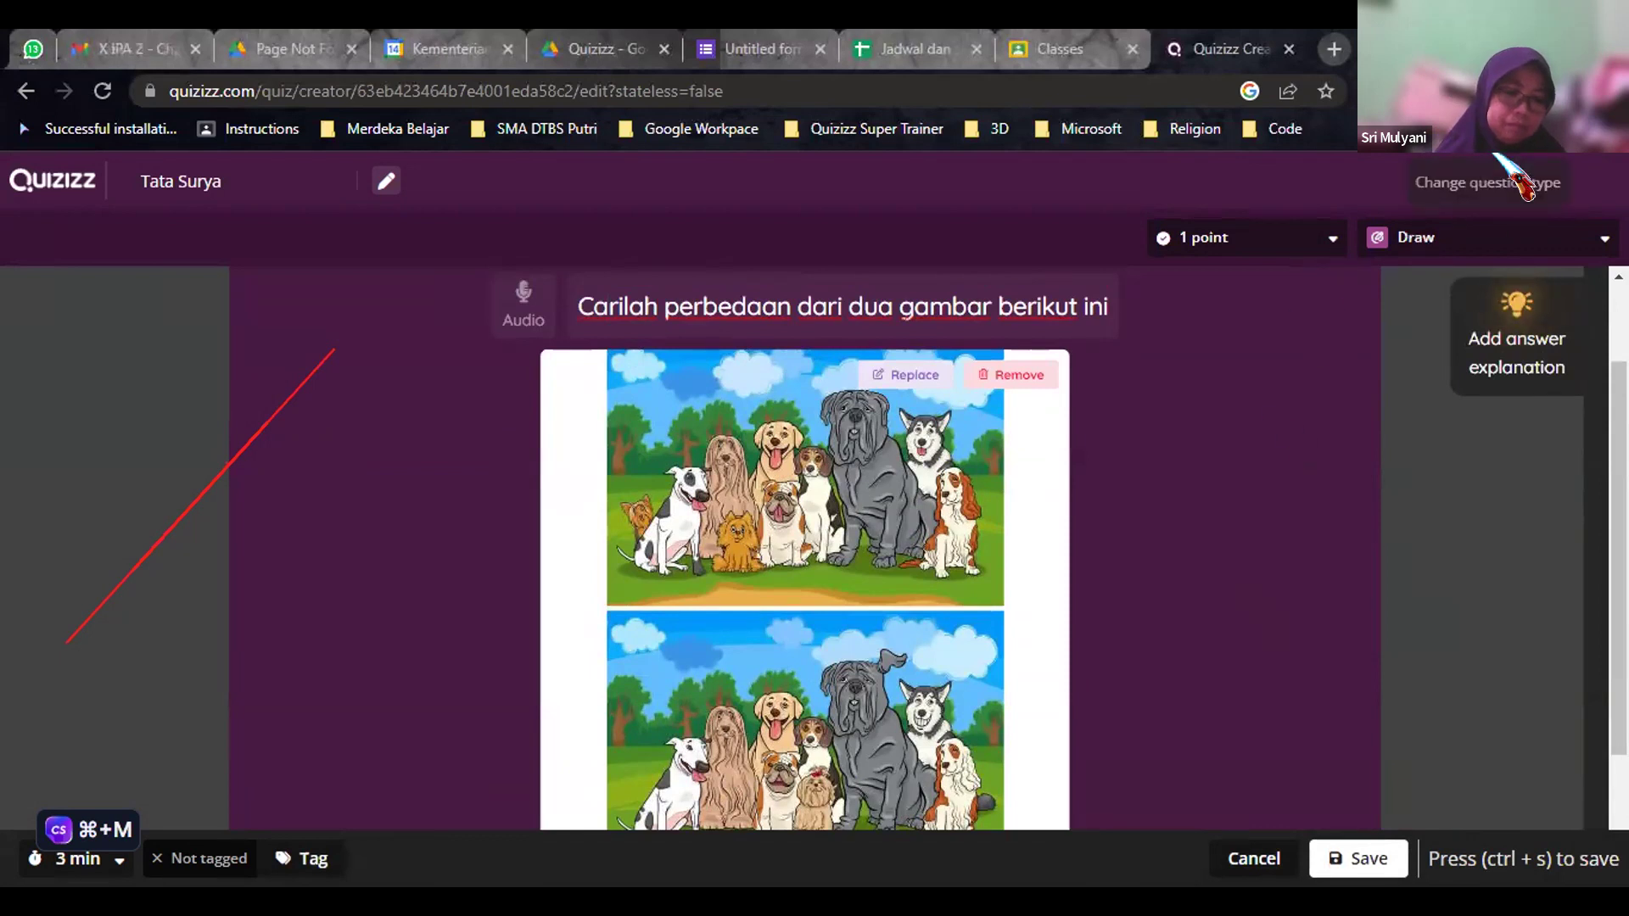
- Hide the browser's bookmarks bar and show the Draw question editor in full screen
right_click(119, 136)
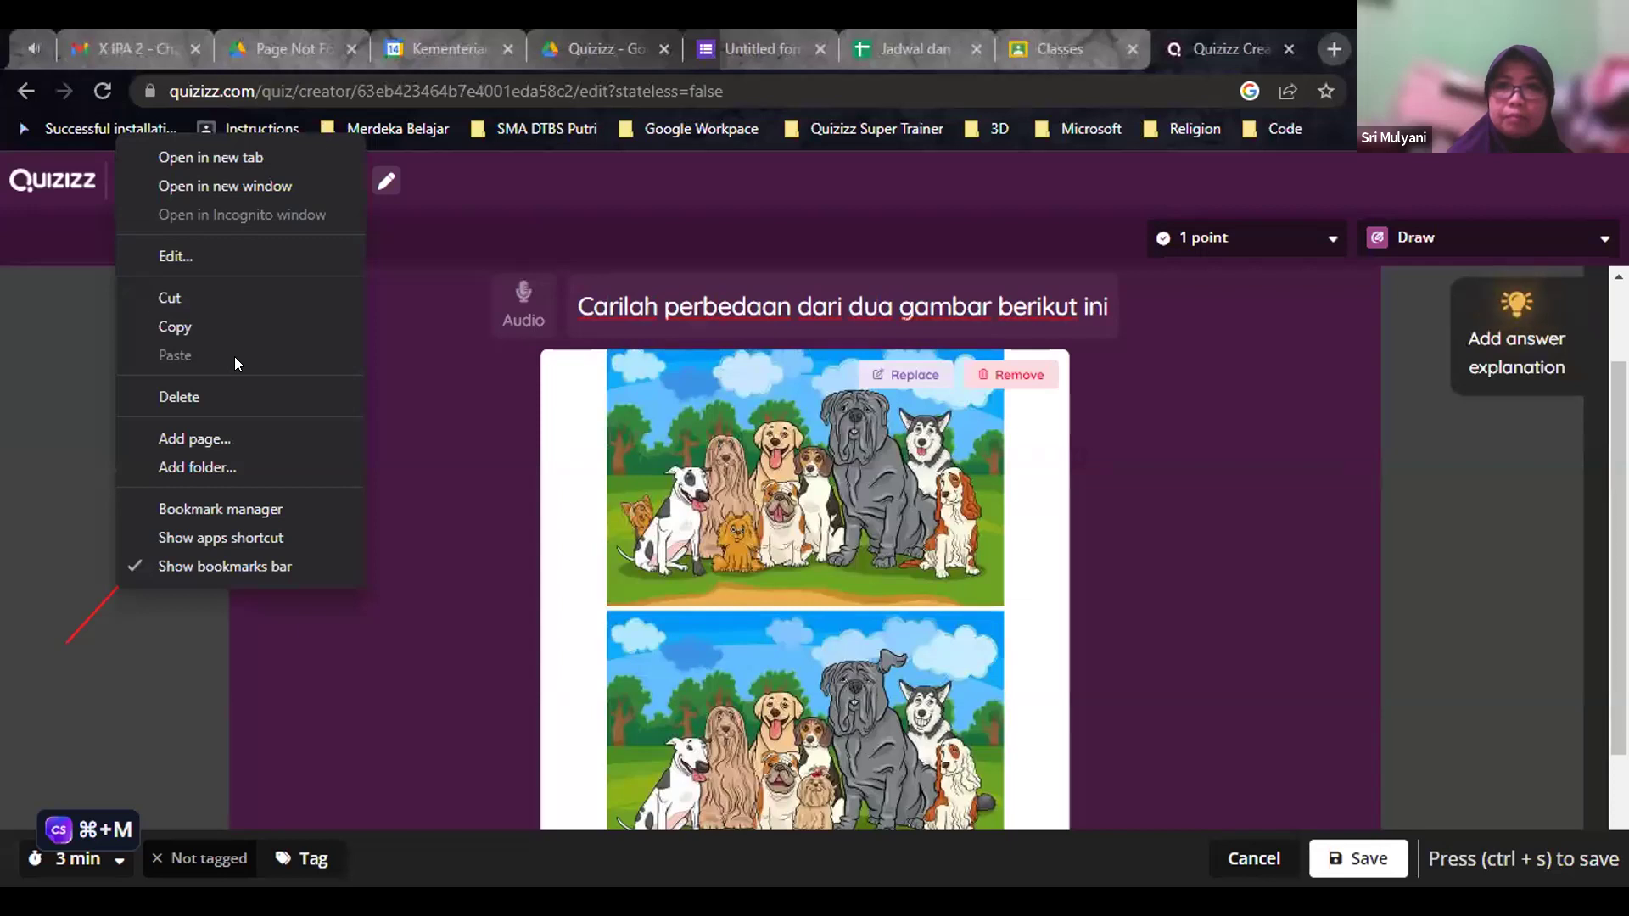
left_click(210, 567)
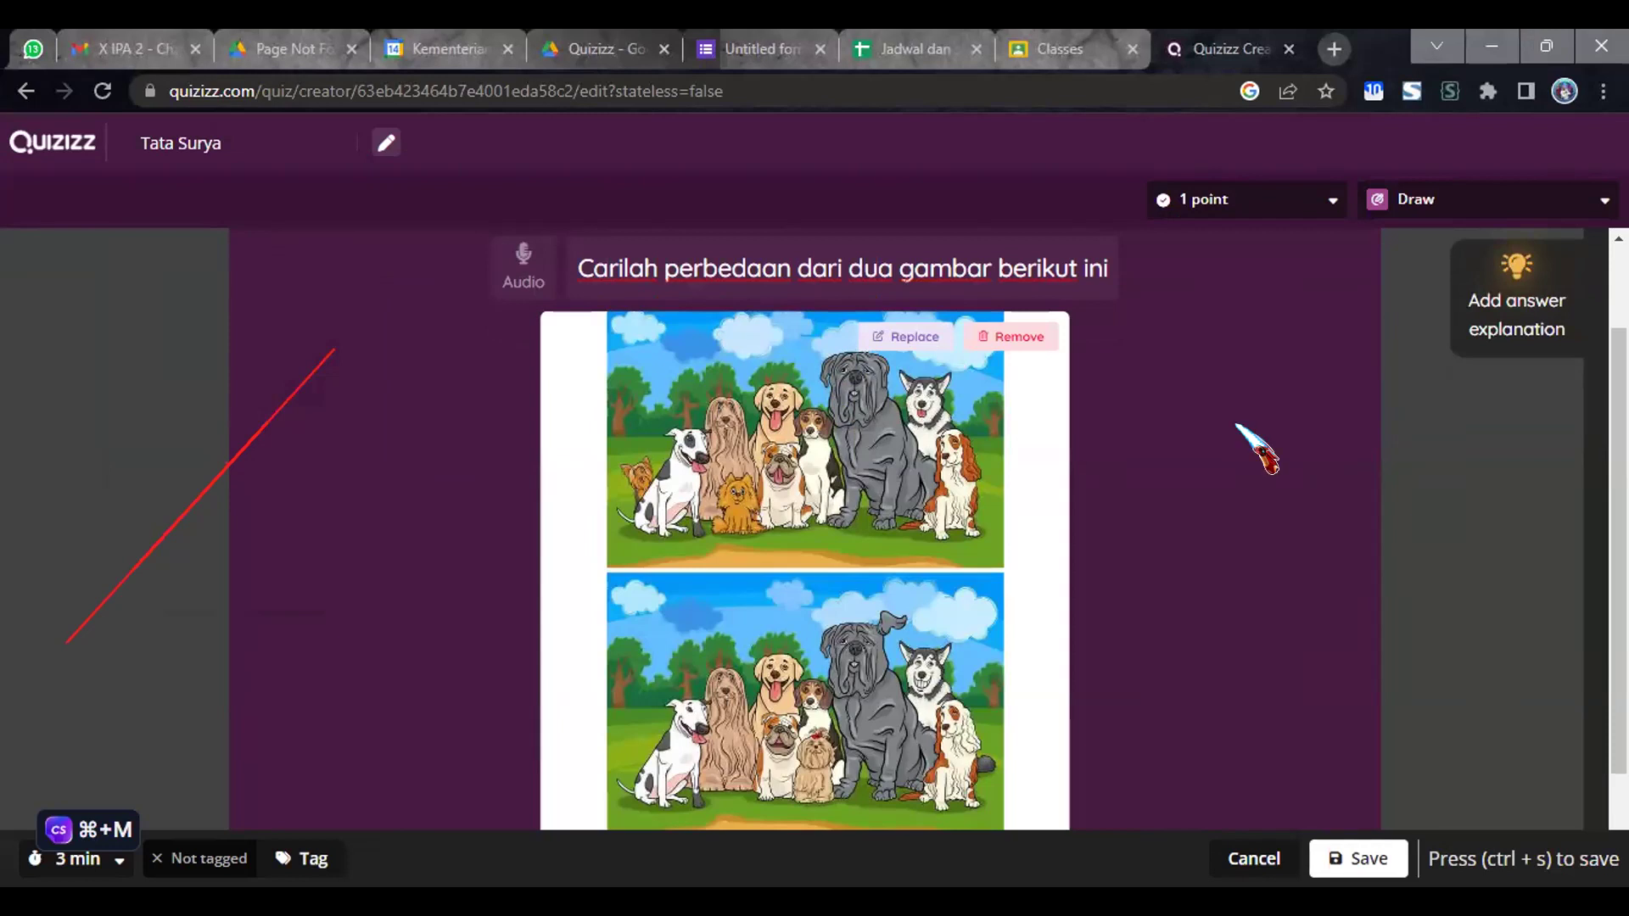
key("F11")
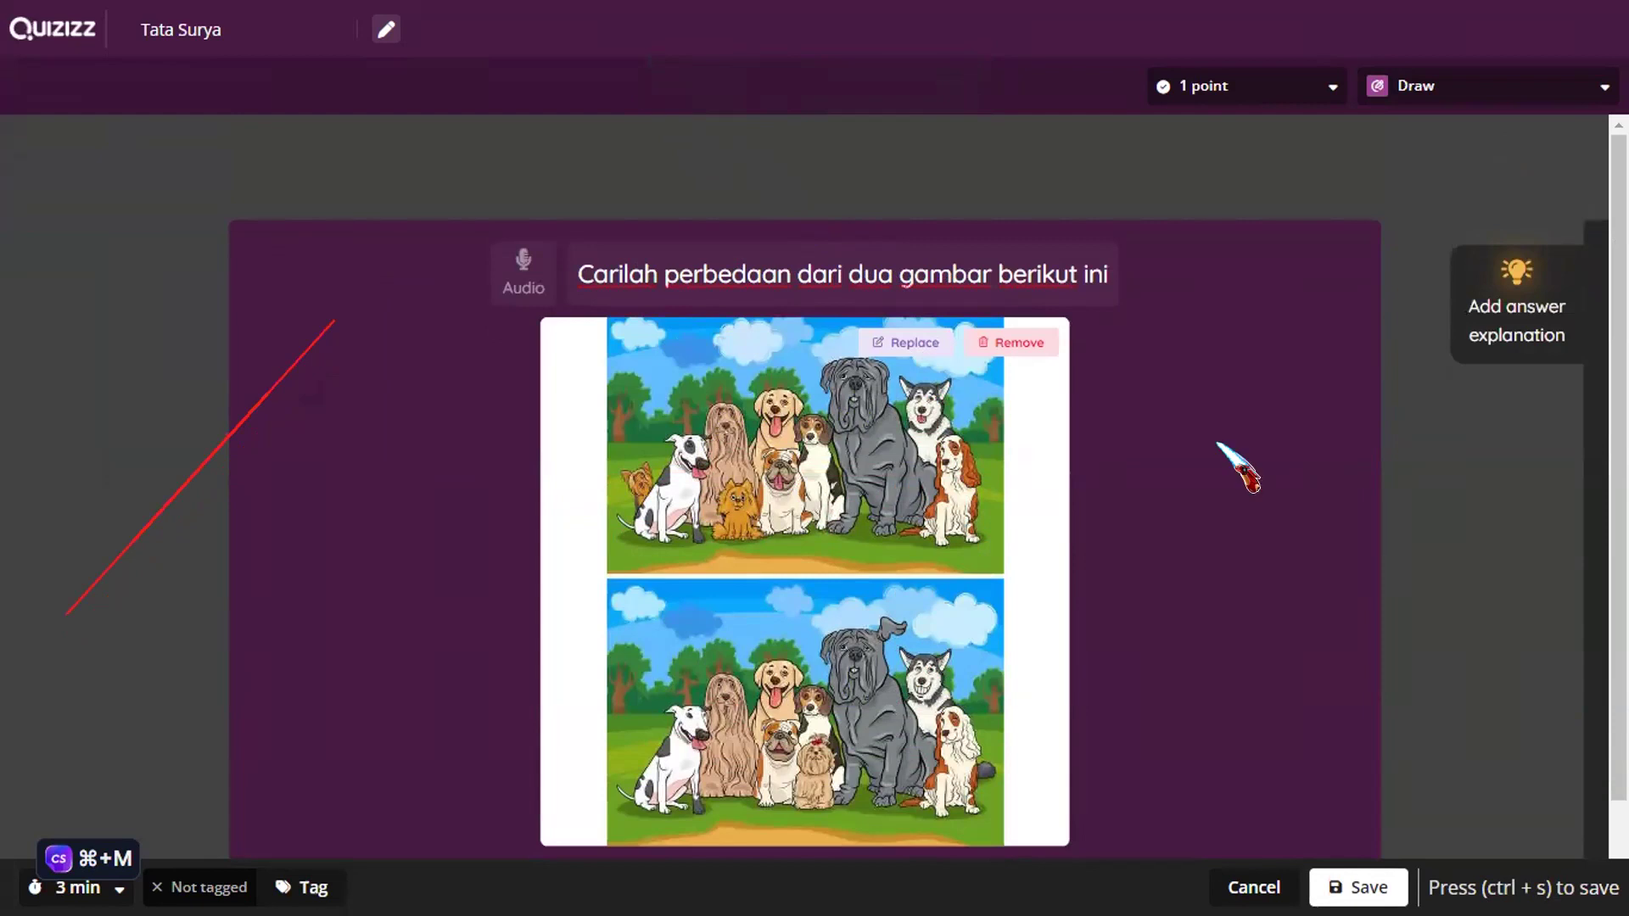
scroll(1220, 444, "down", 2)
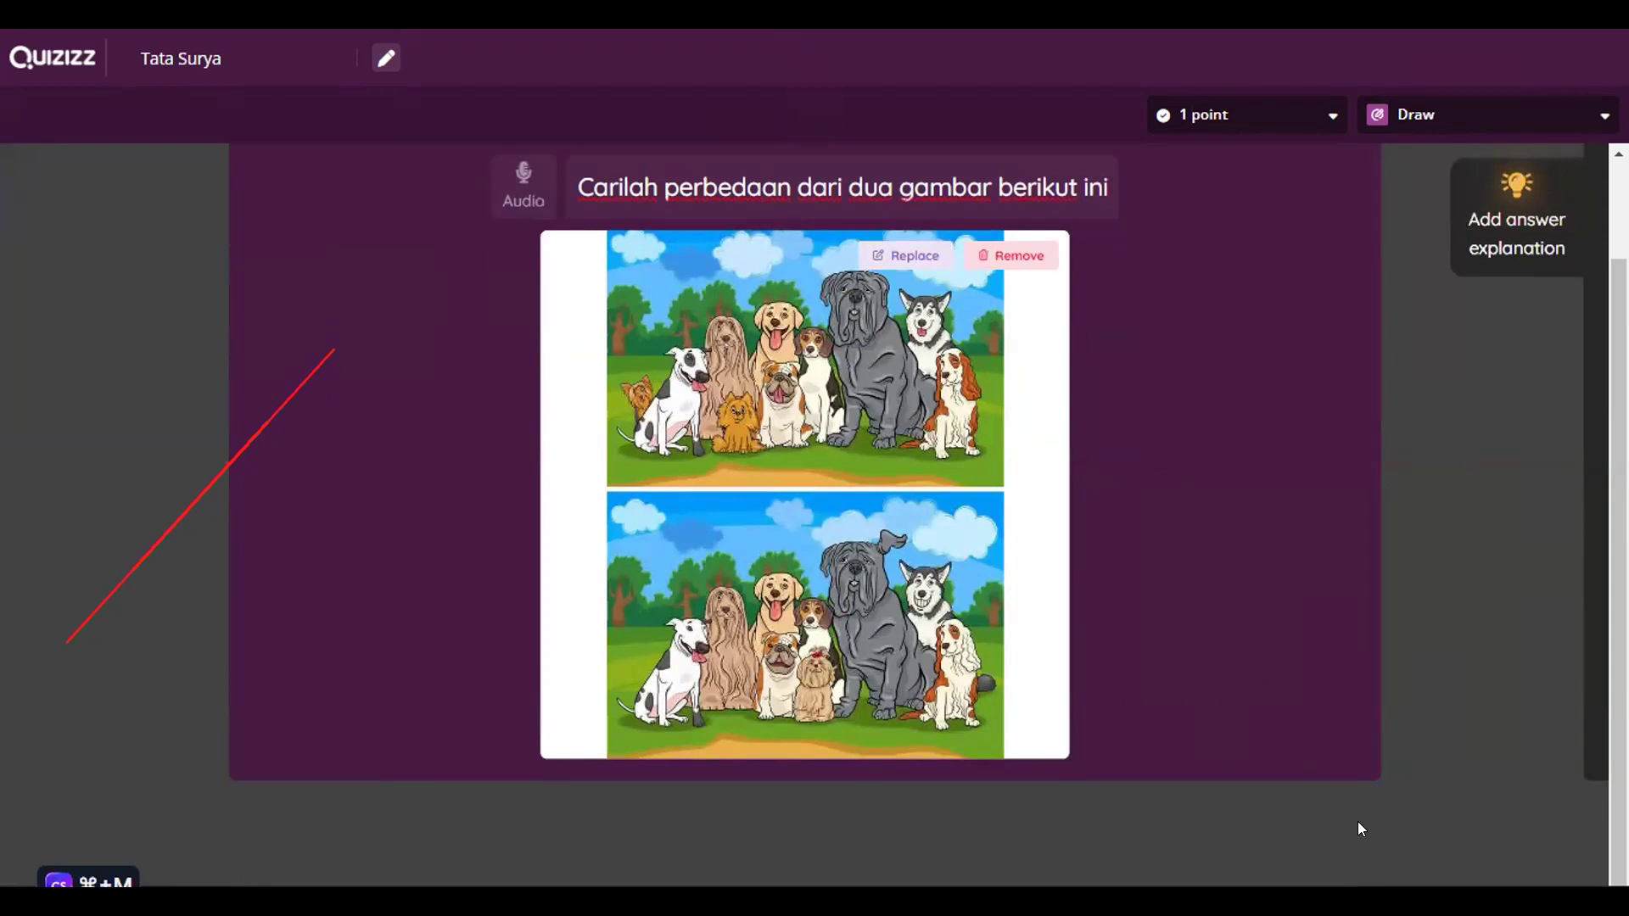
- Leave full-screen view and save the Draw question to the quiz
key("F11")
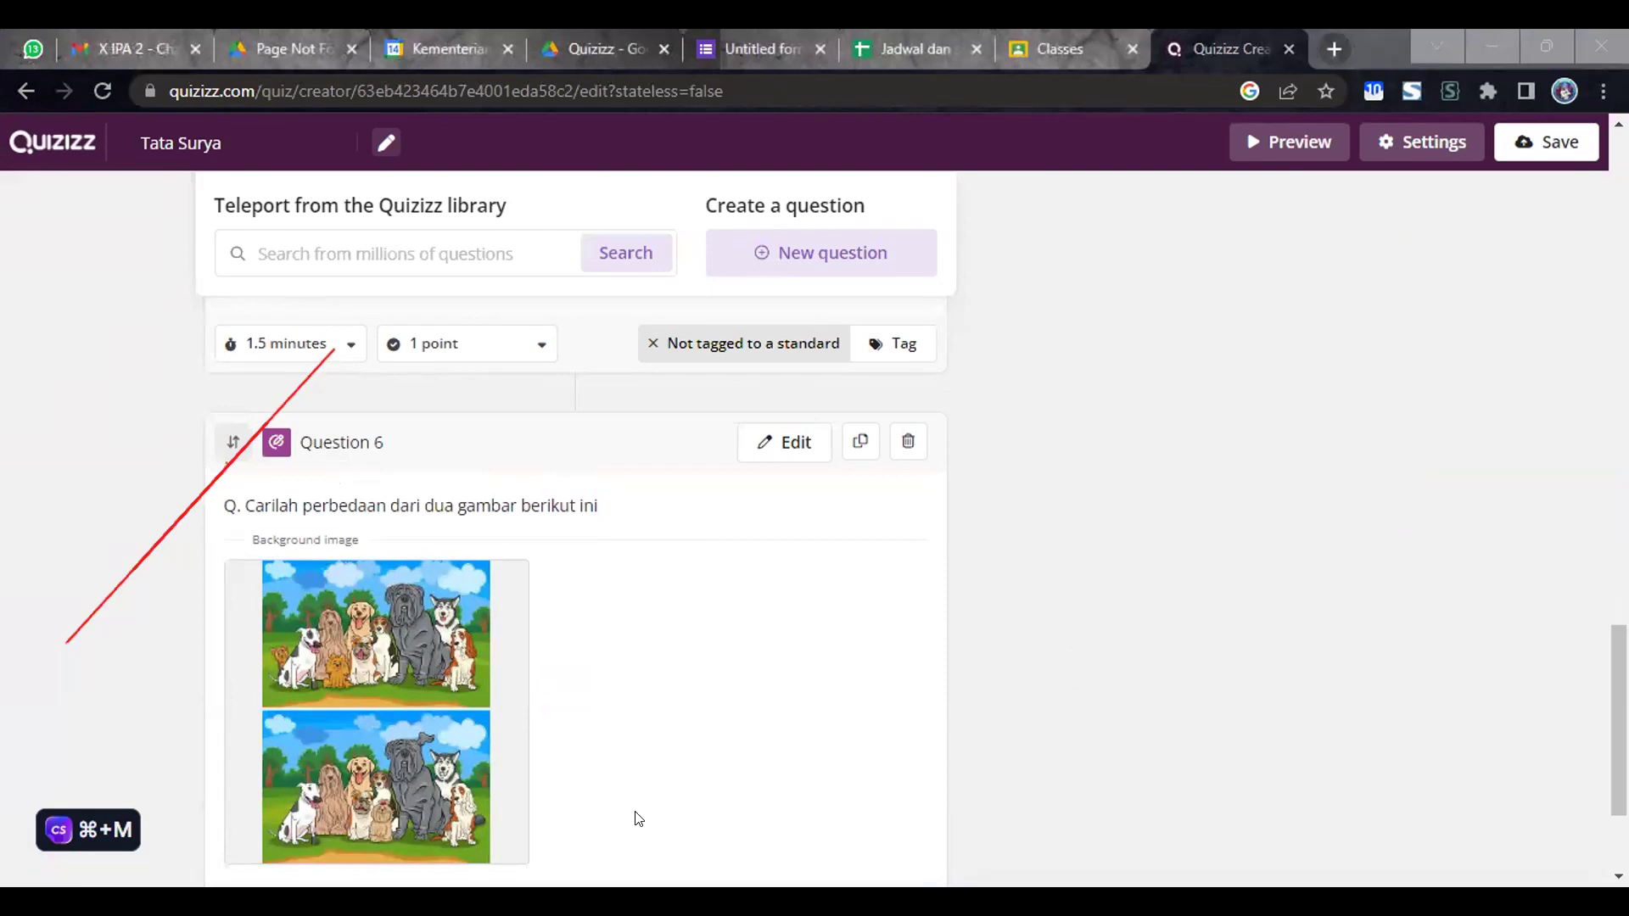
left_click(1237, 782)
scroll(1095, 768, "down", 2)
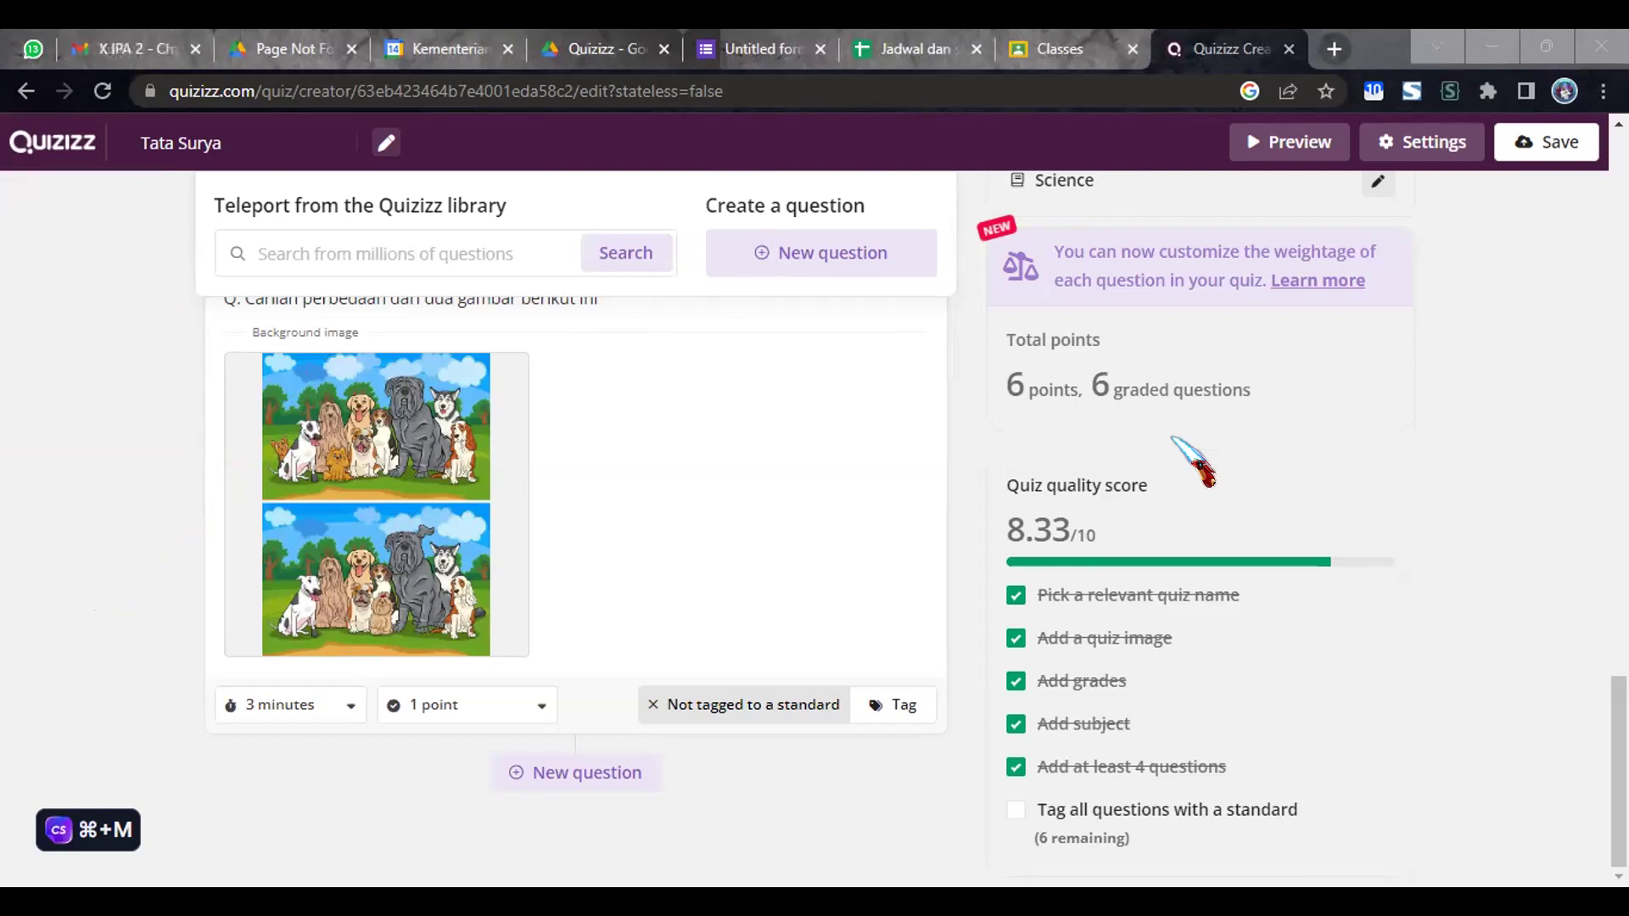
- Review the quiz's Match, Fill-in-the-Blank, Drag and drop, Drop down and Draw questions and their answer choices
scroll(732, 528, "up", 5)
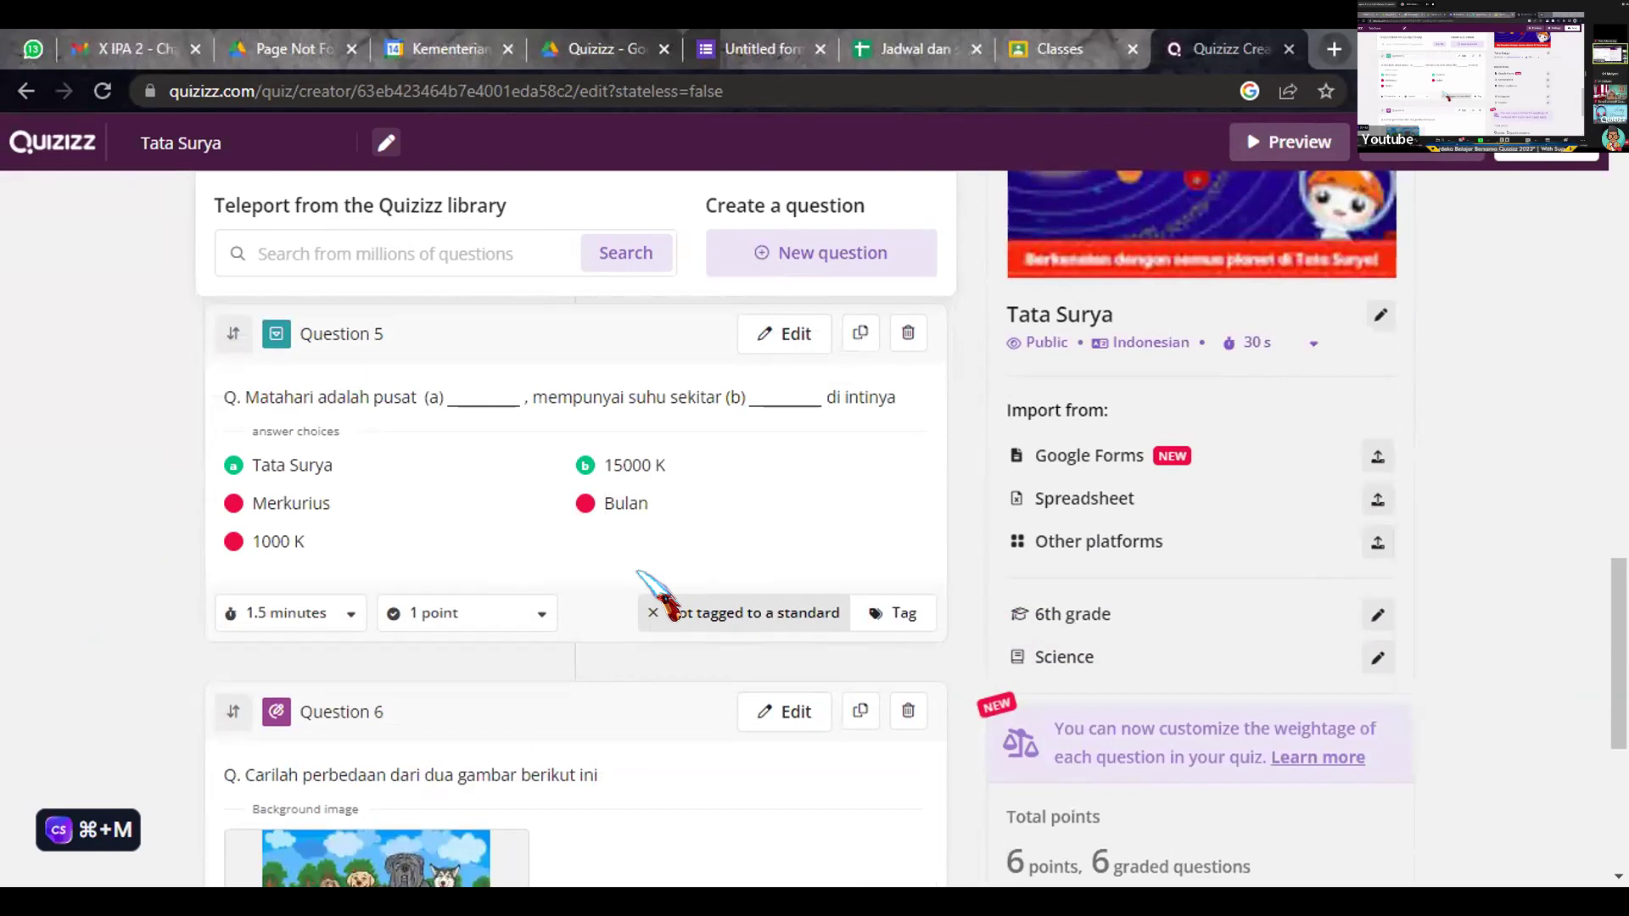
scroll(660, 594, "up", 8)
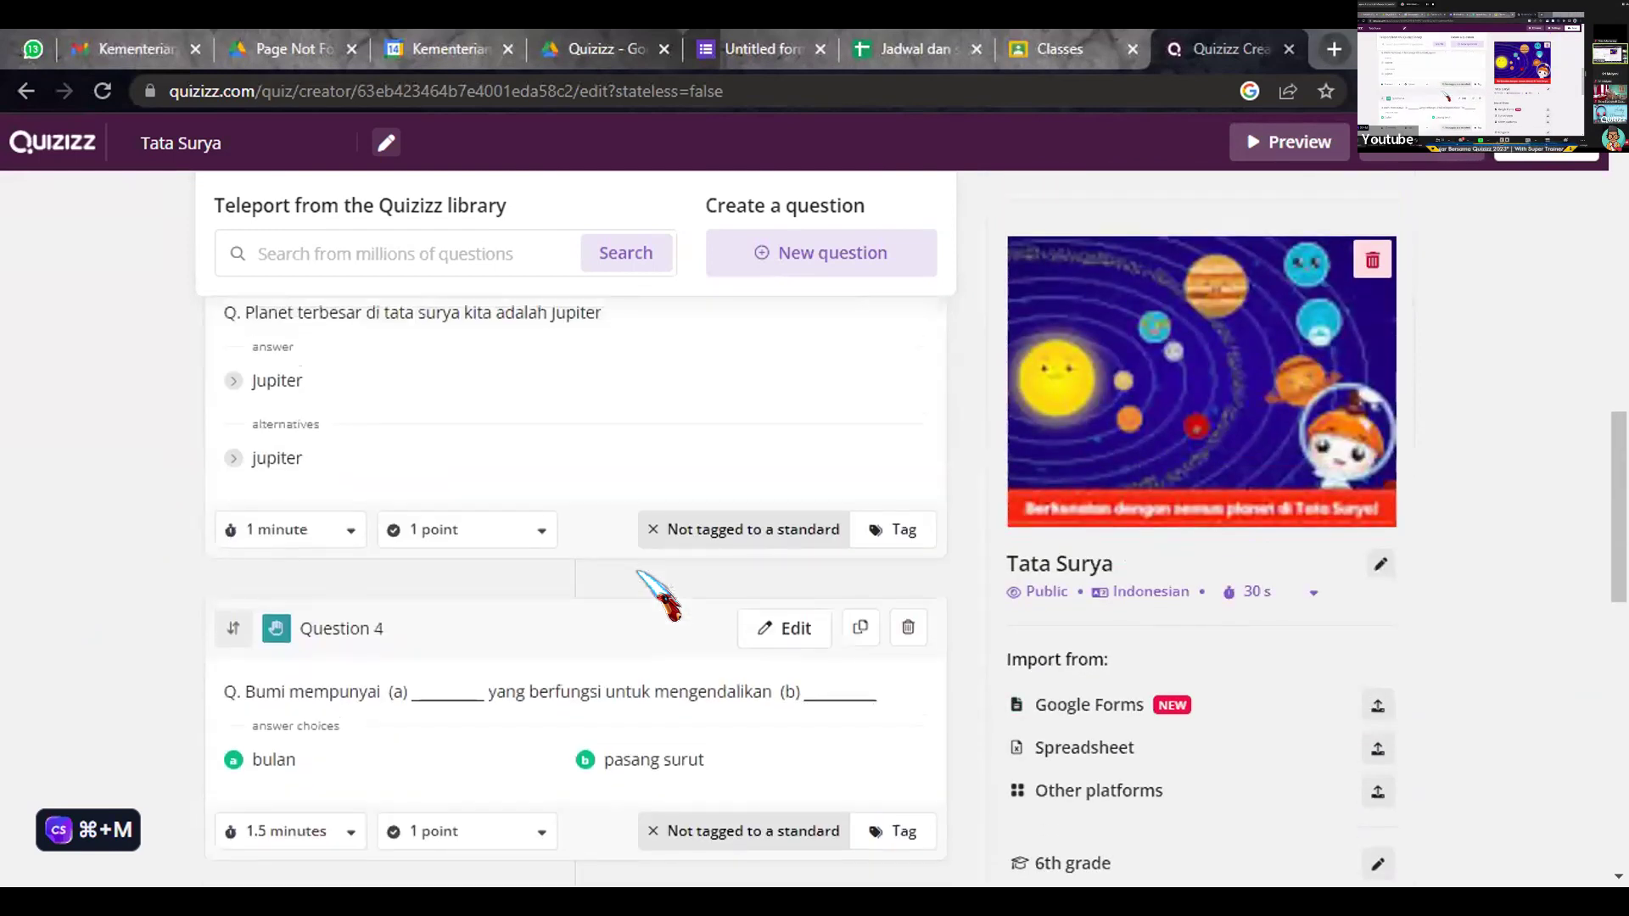
scroll(661, 594, "up", 7)
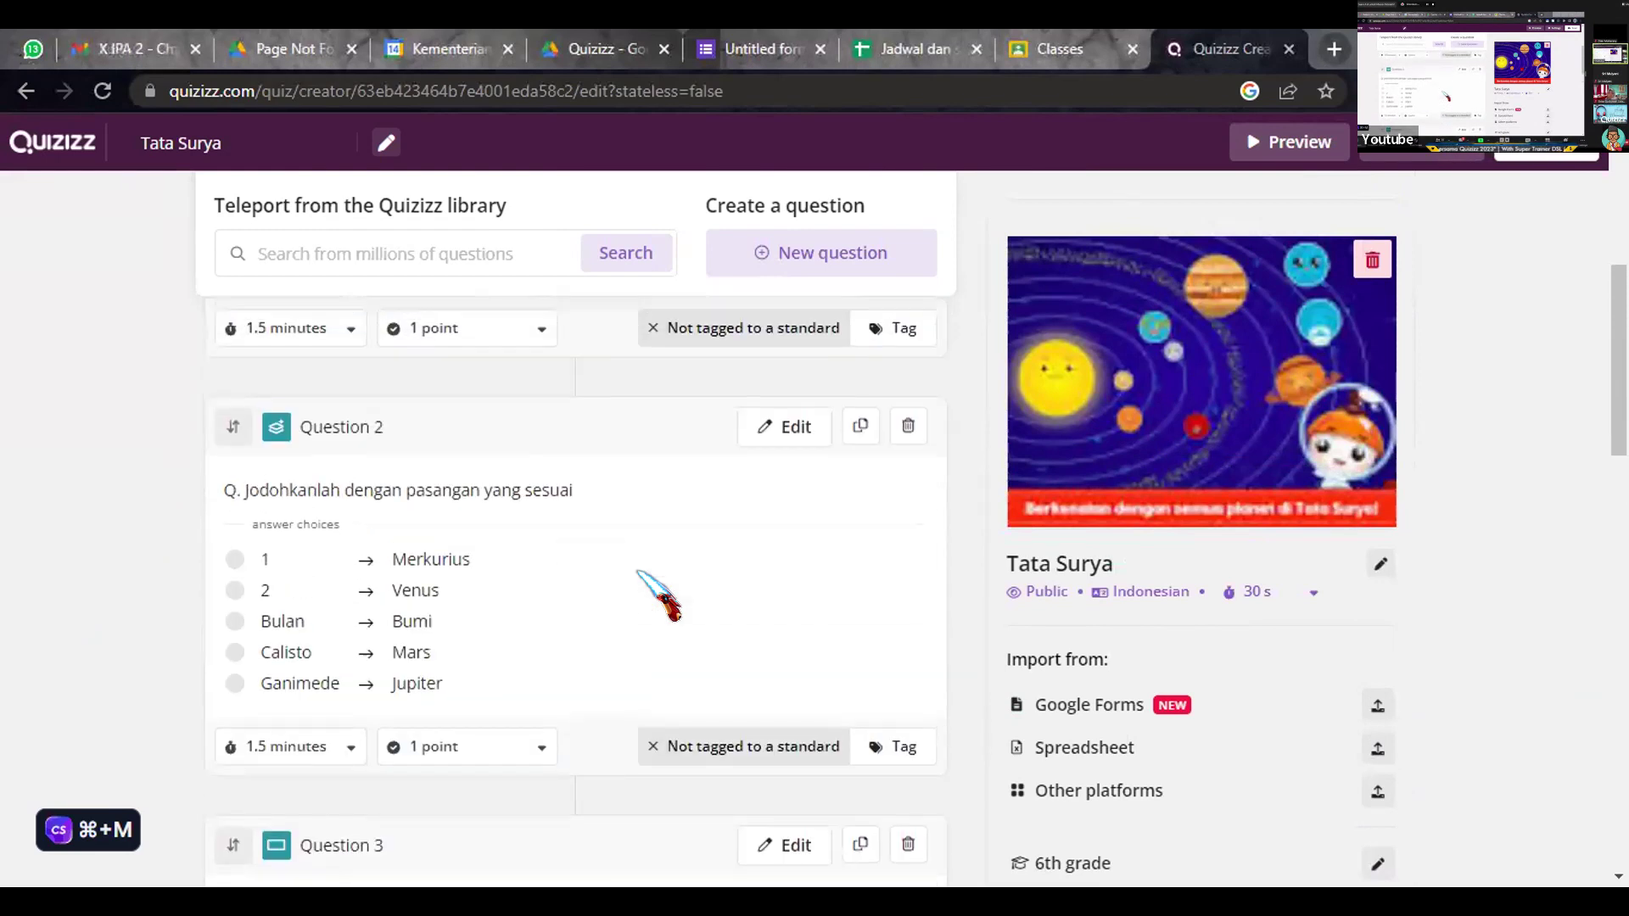
scroll(560, 590, "down", 6)
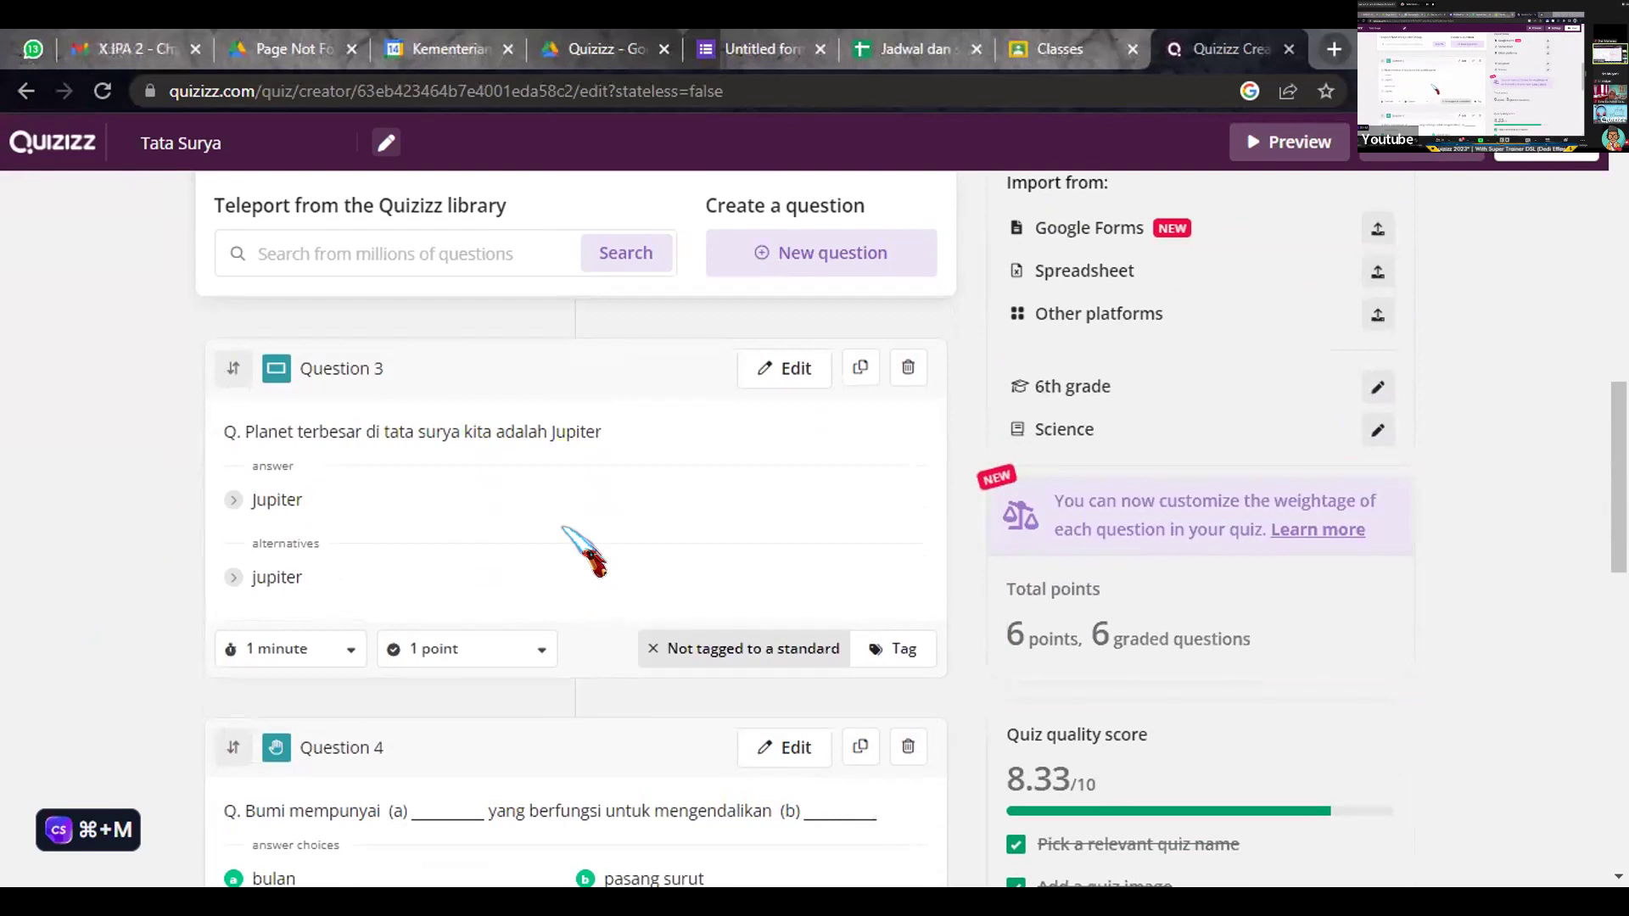
scroll(562, 527, "down", 4)
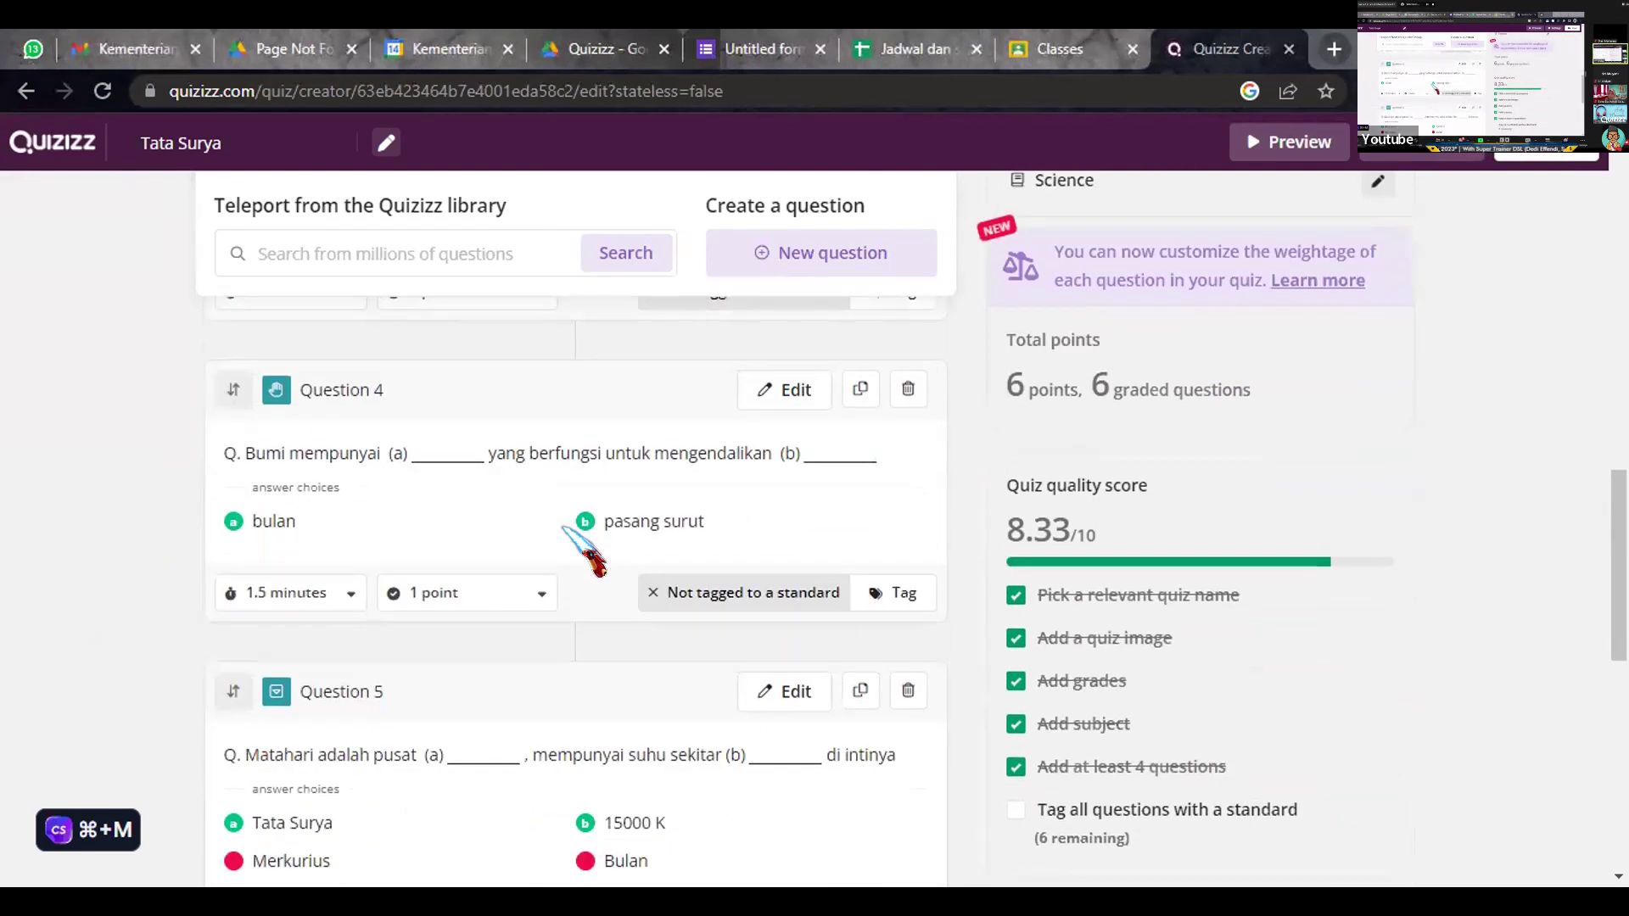
scroll(563, 527, "up", 3)
scroll(546, 527, "down", 3)
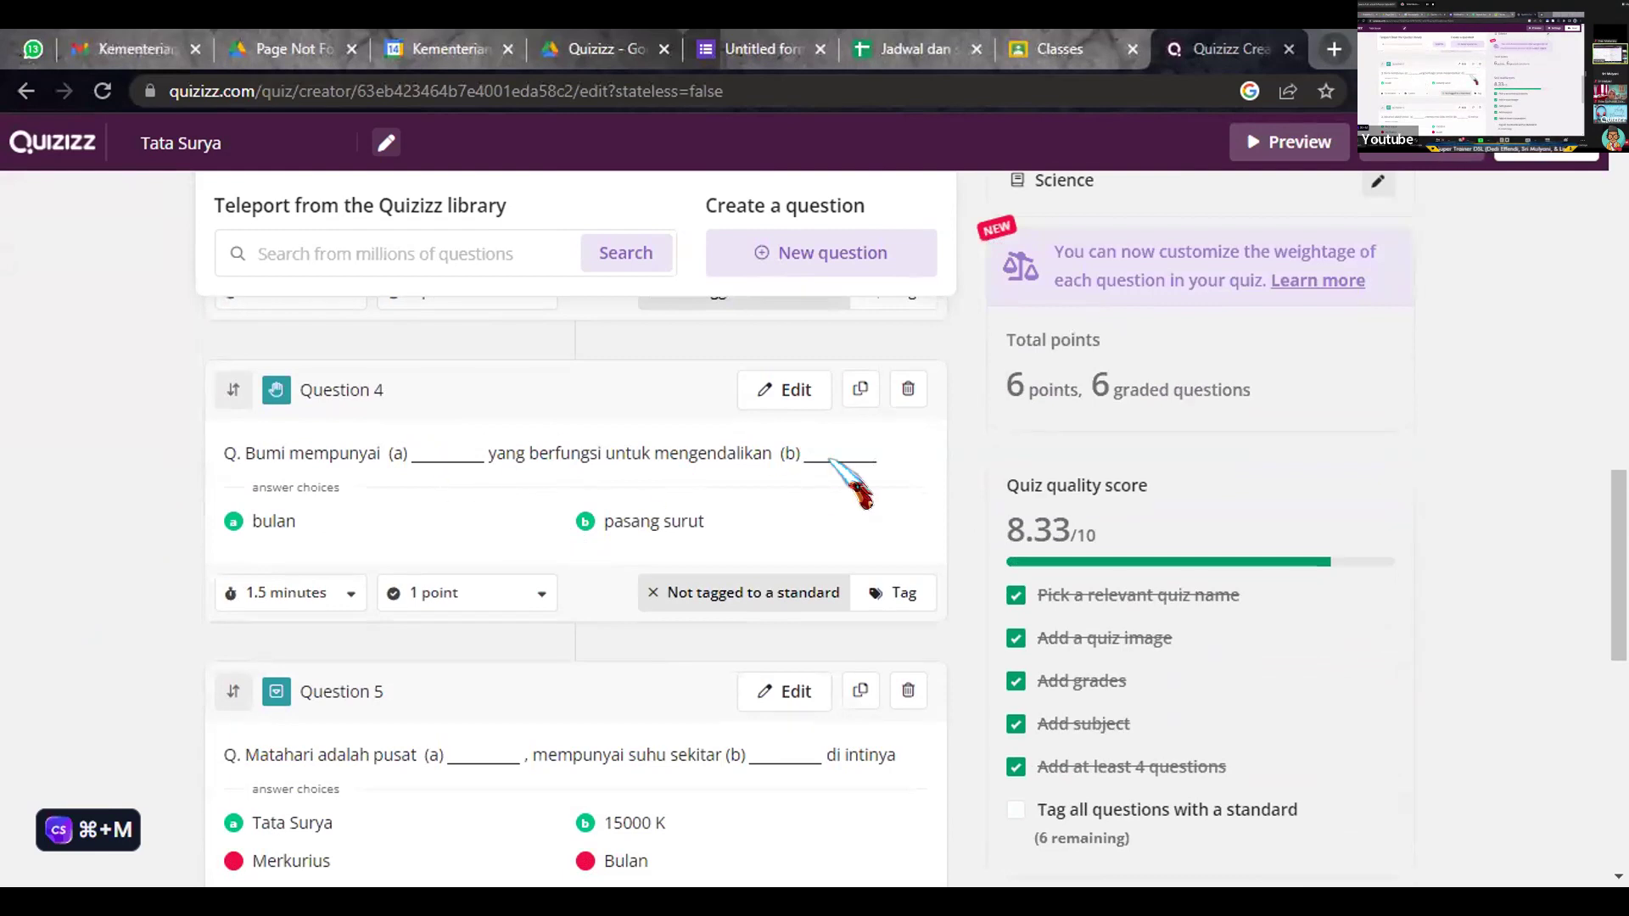
scroll(830, 463, "down", 3)
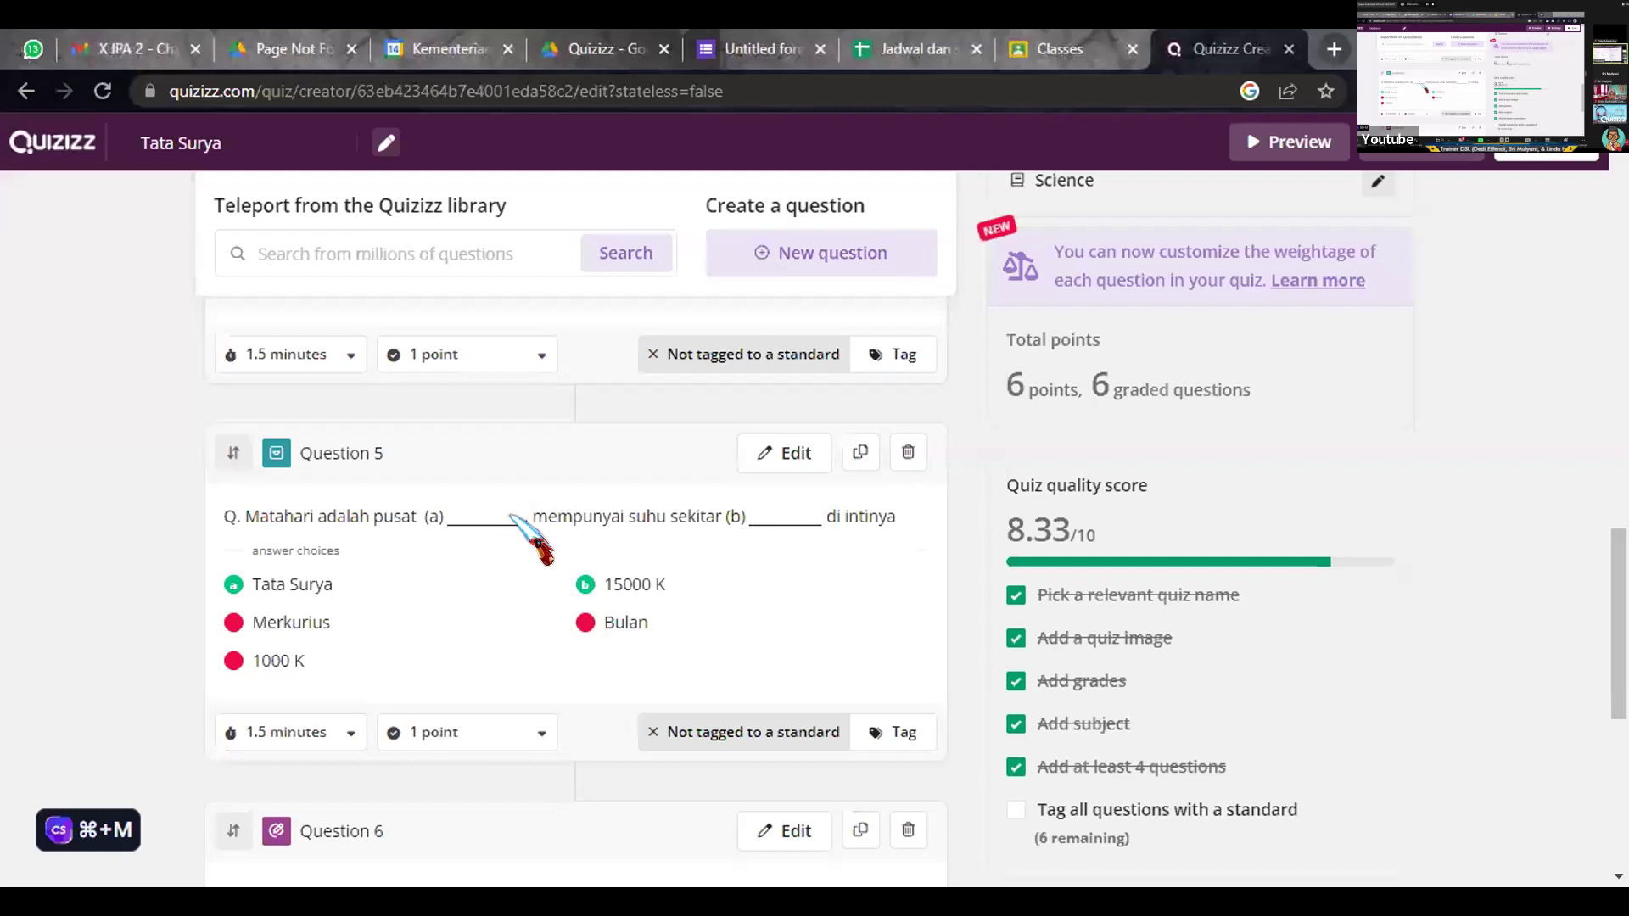
scroll(518, 522, "down", 1)
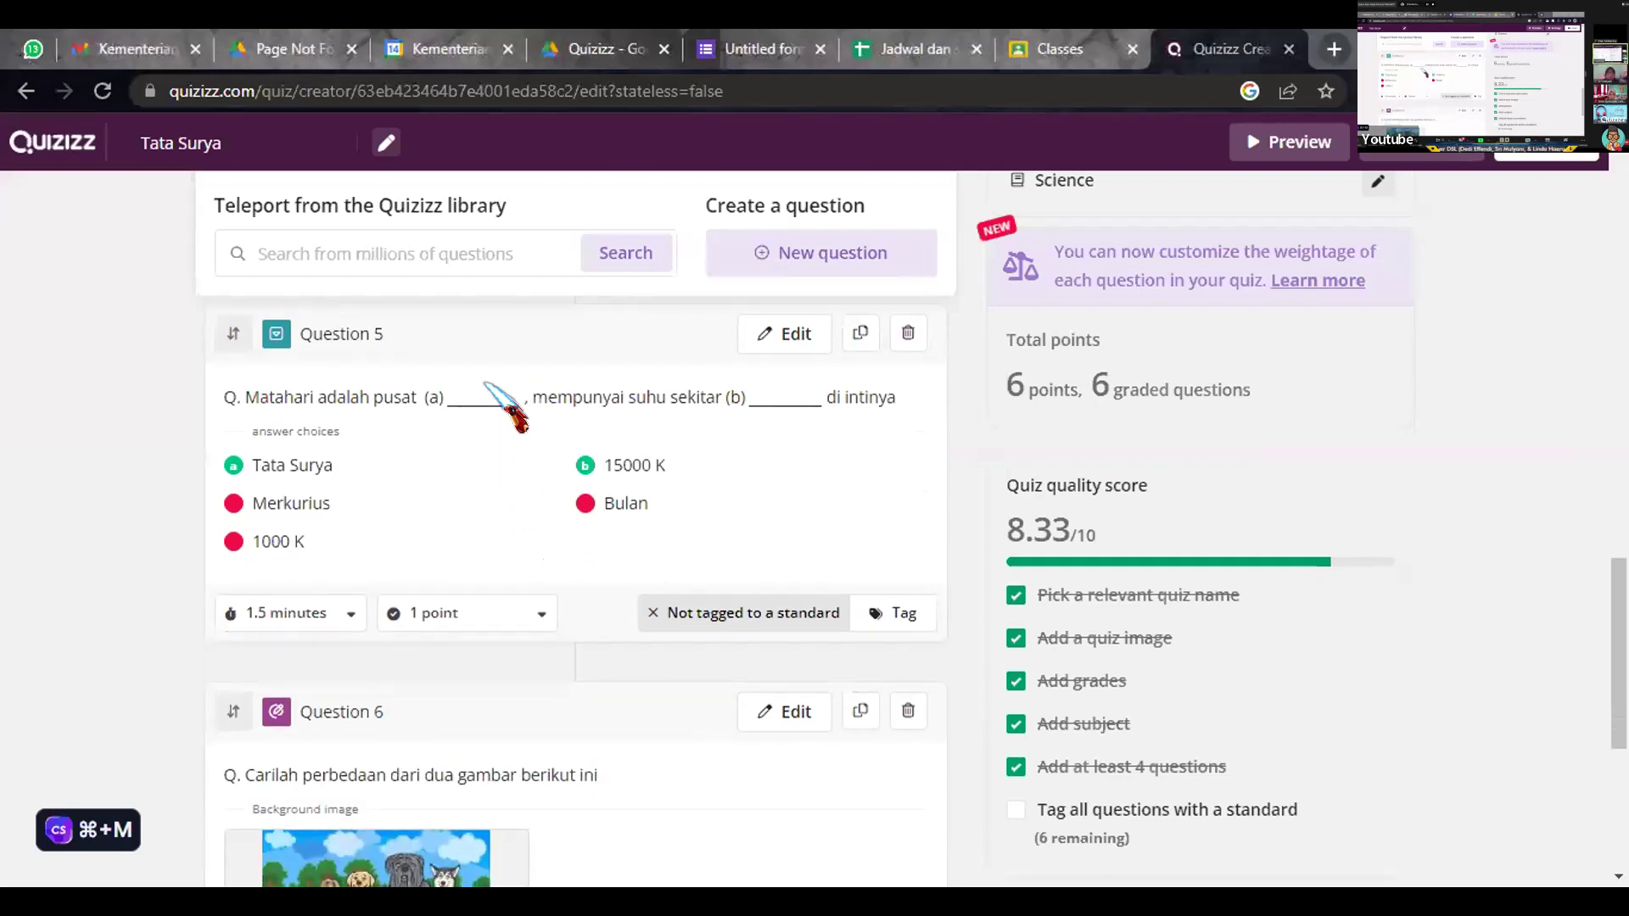
scroll(522, 548, "down", 1)
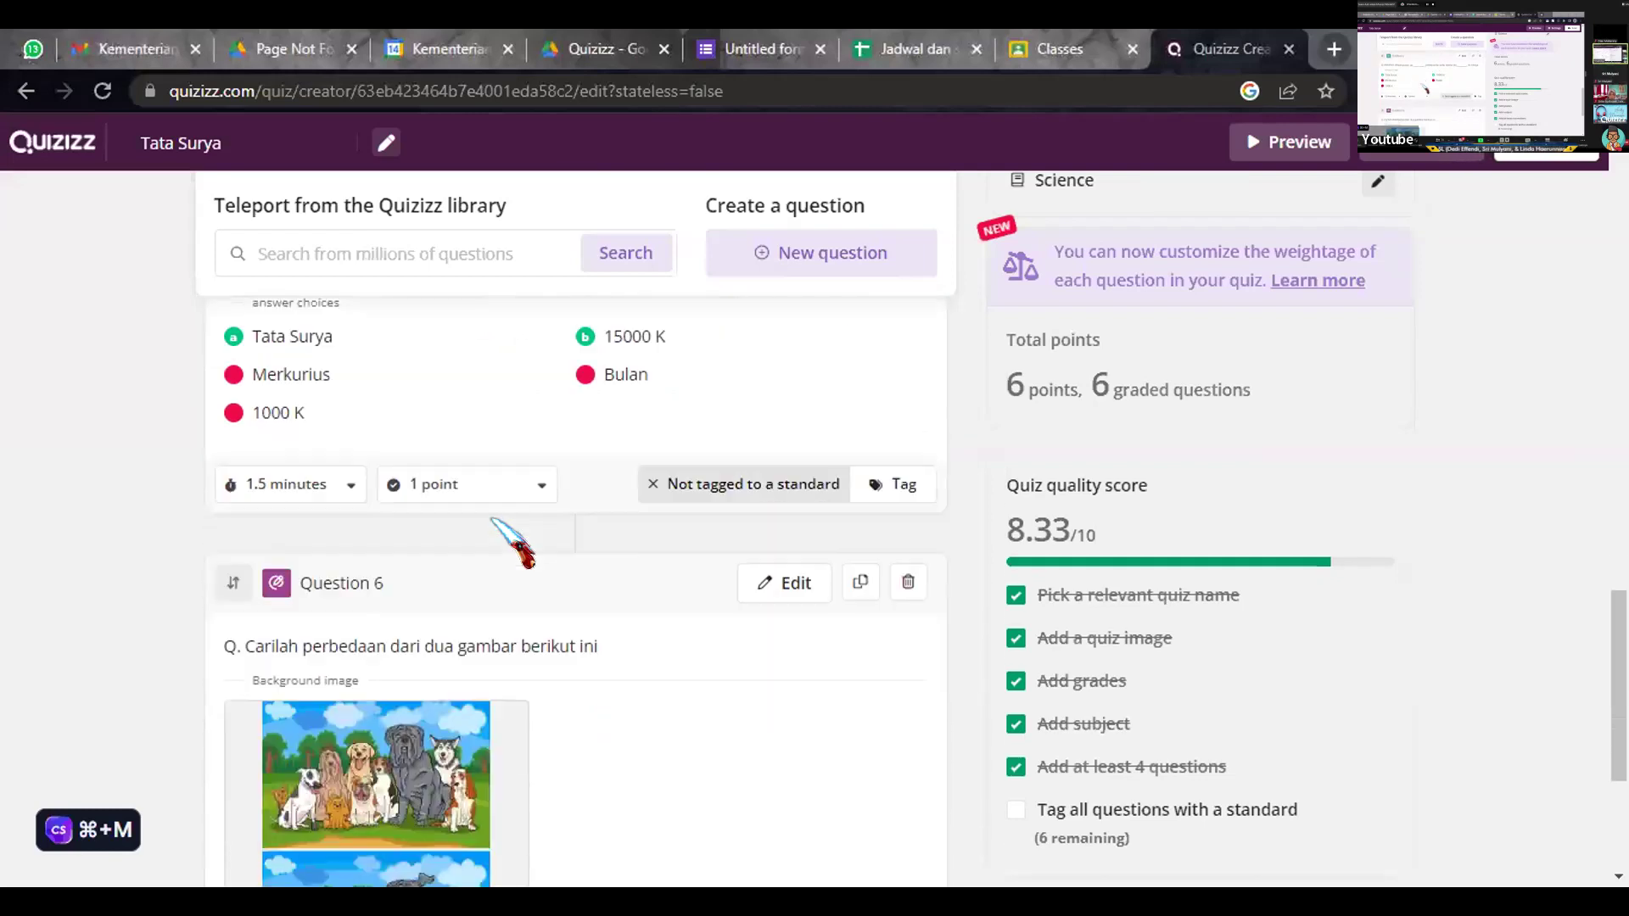
scroll(525, 551, "down", 2)
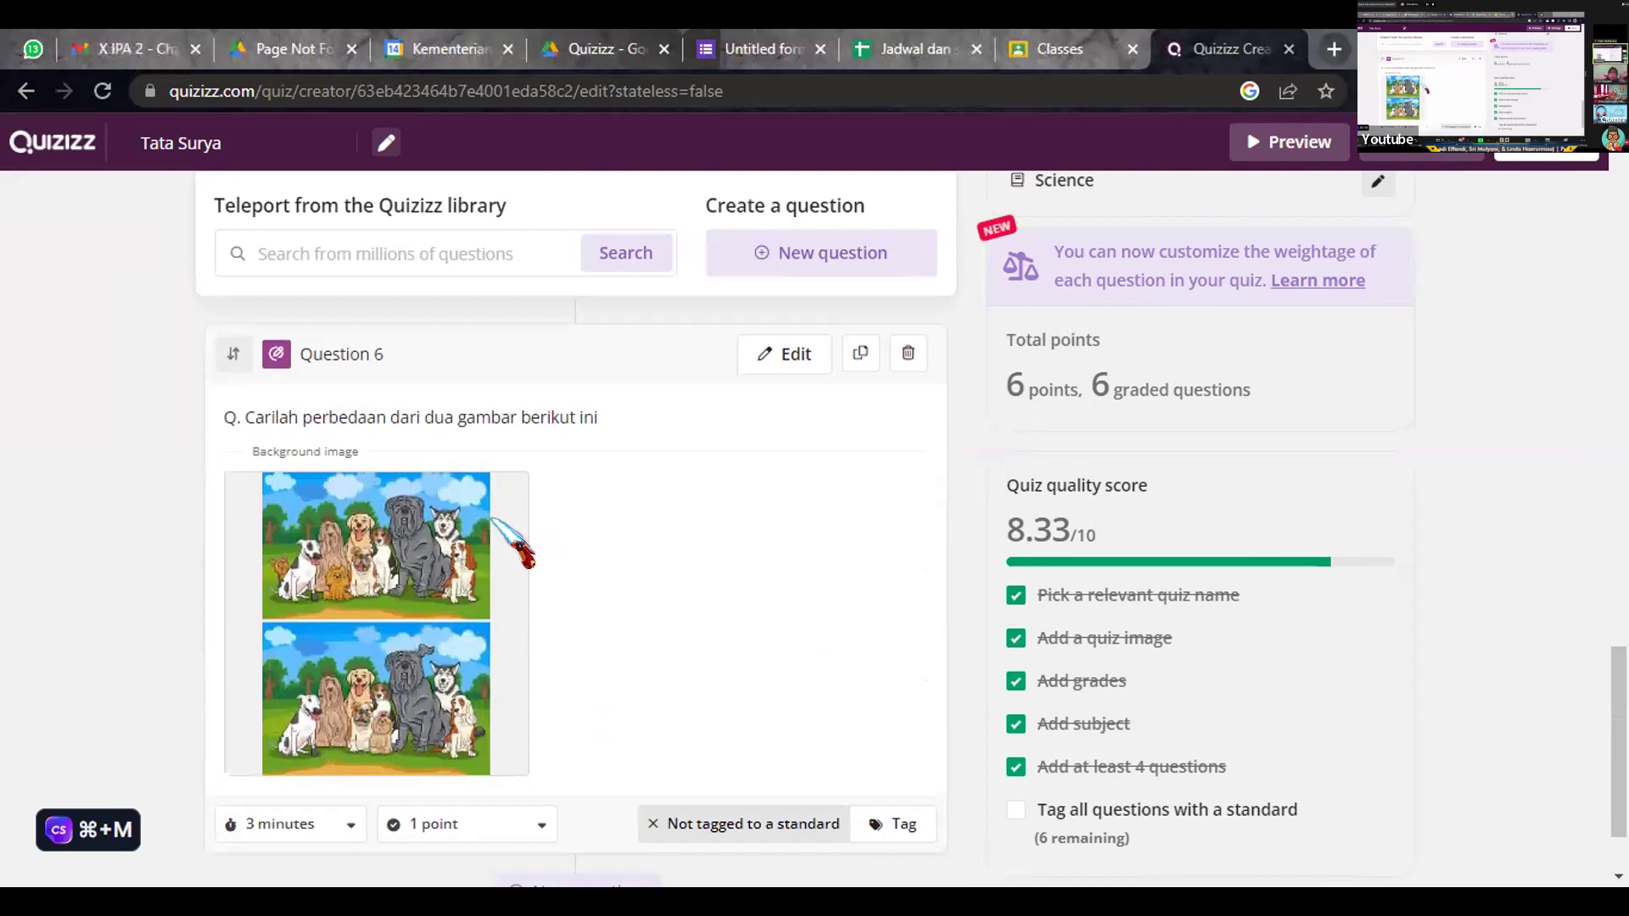
- Add a new Video Response question to the Tata Surya quiz
left_click(814, 257)
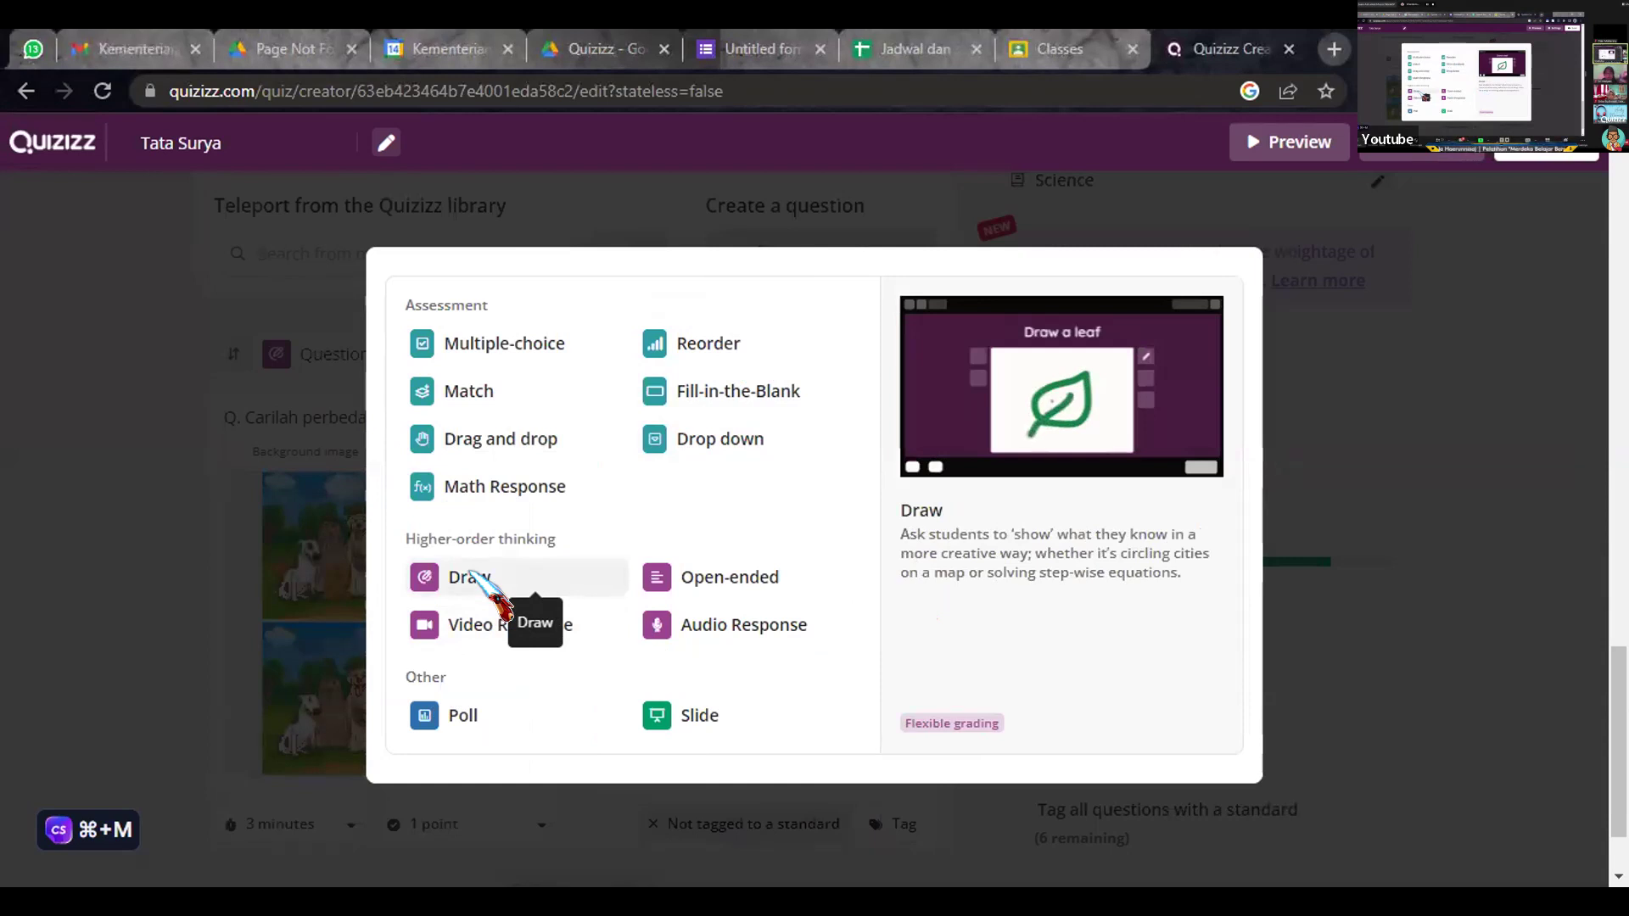
left_click(353, 610)
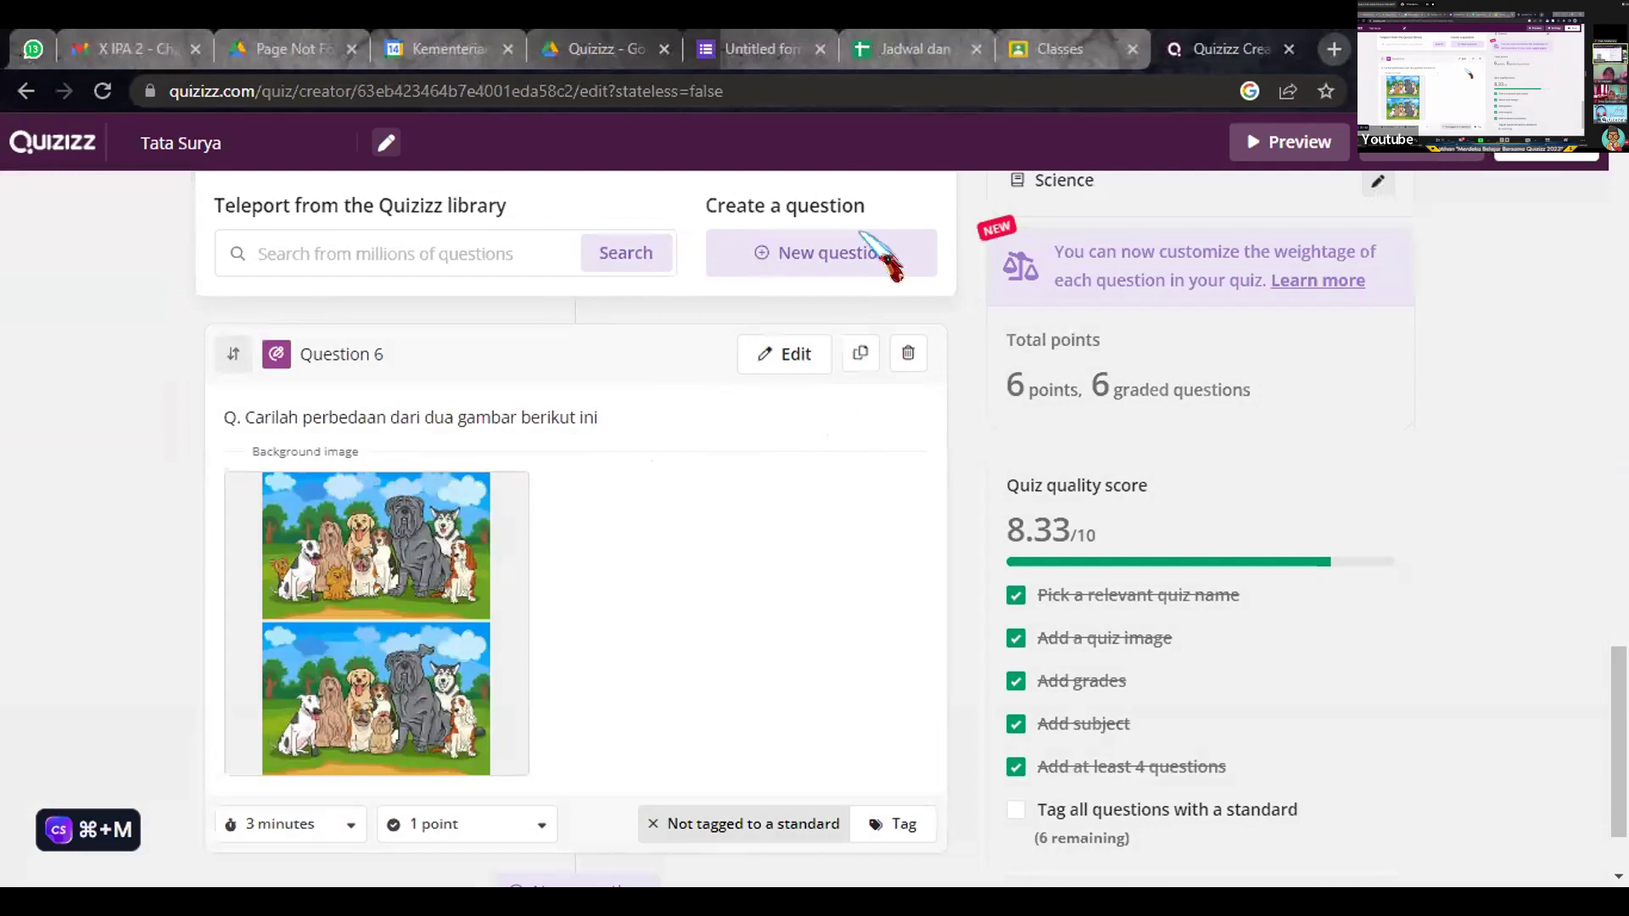
left_click(840, 253)
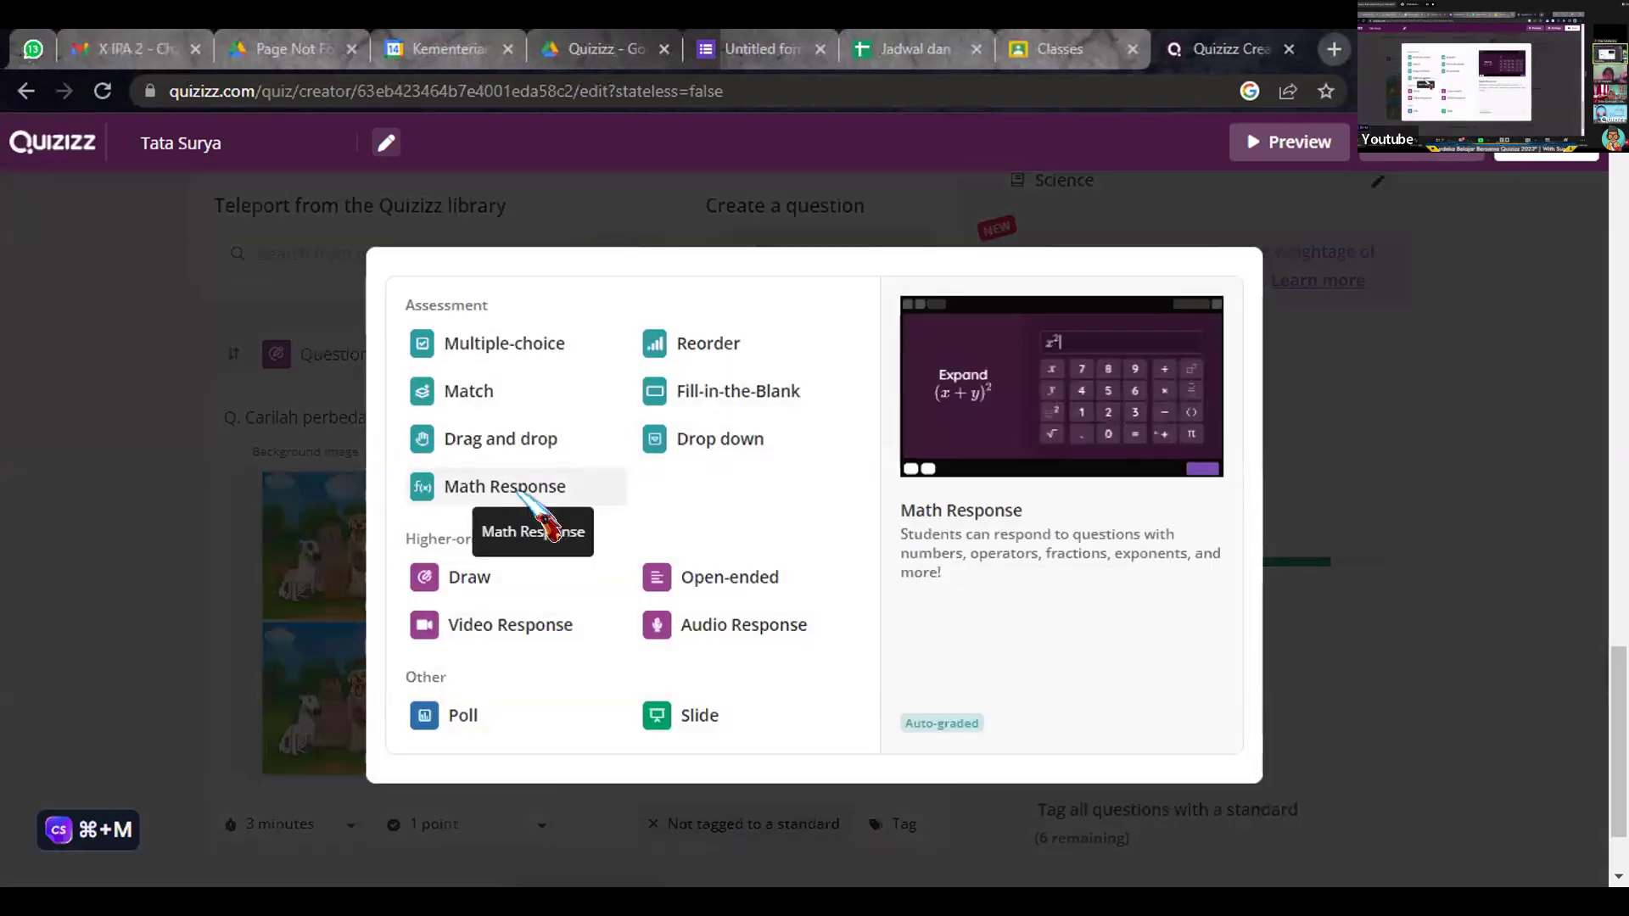
left_click(475, 628)
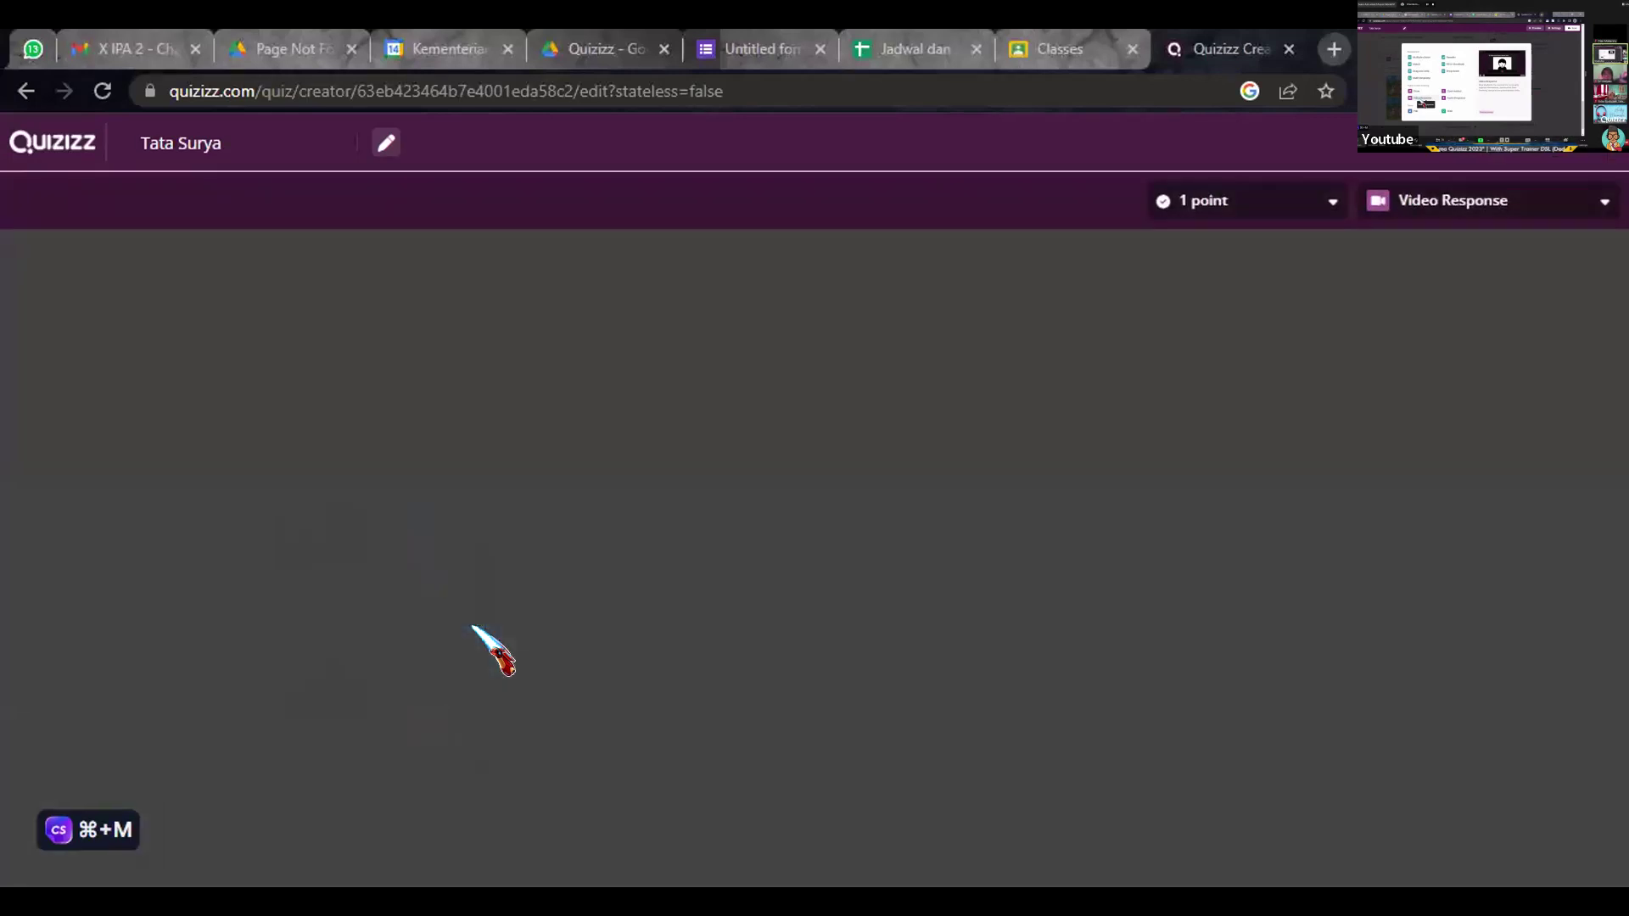
scroll(1019, 522, "down", 3)
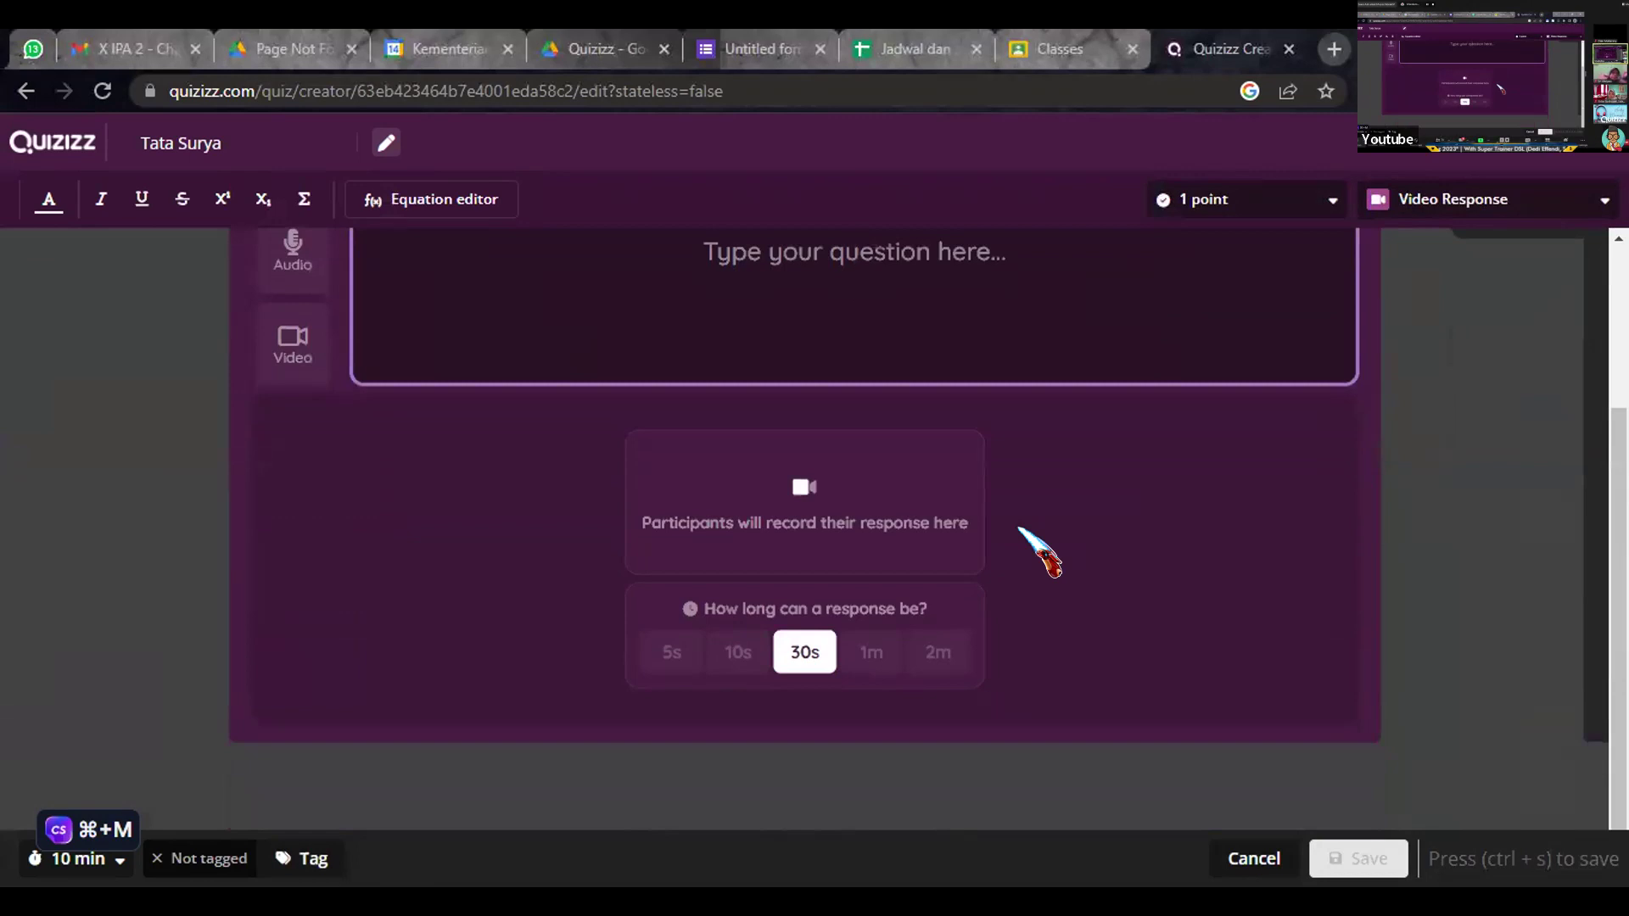
scroll(1040, 551, "up", 1)
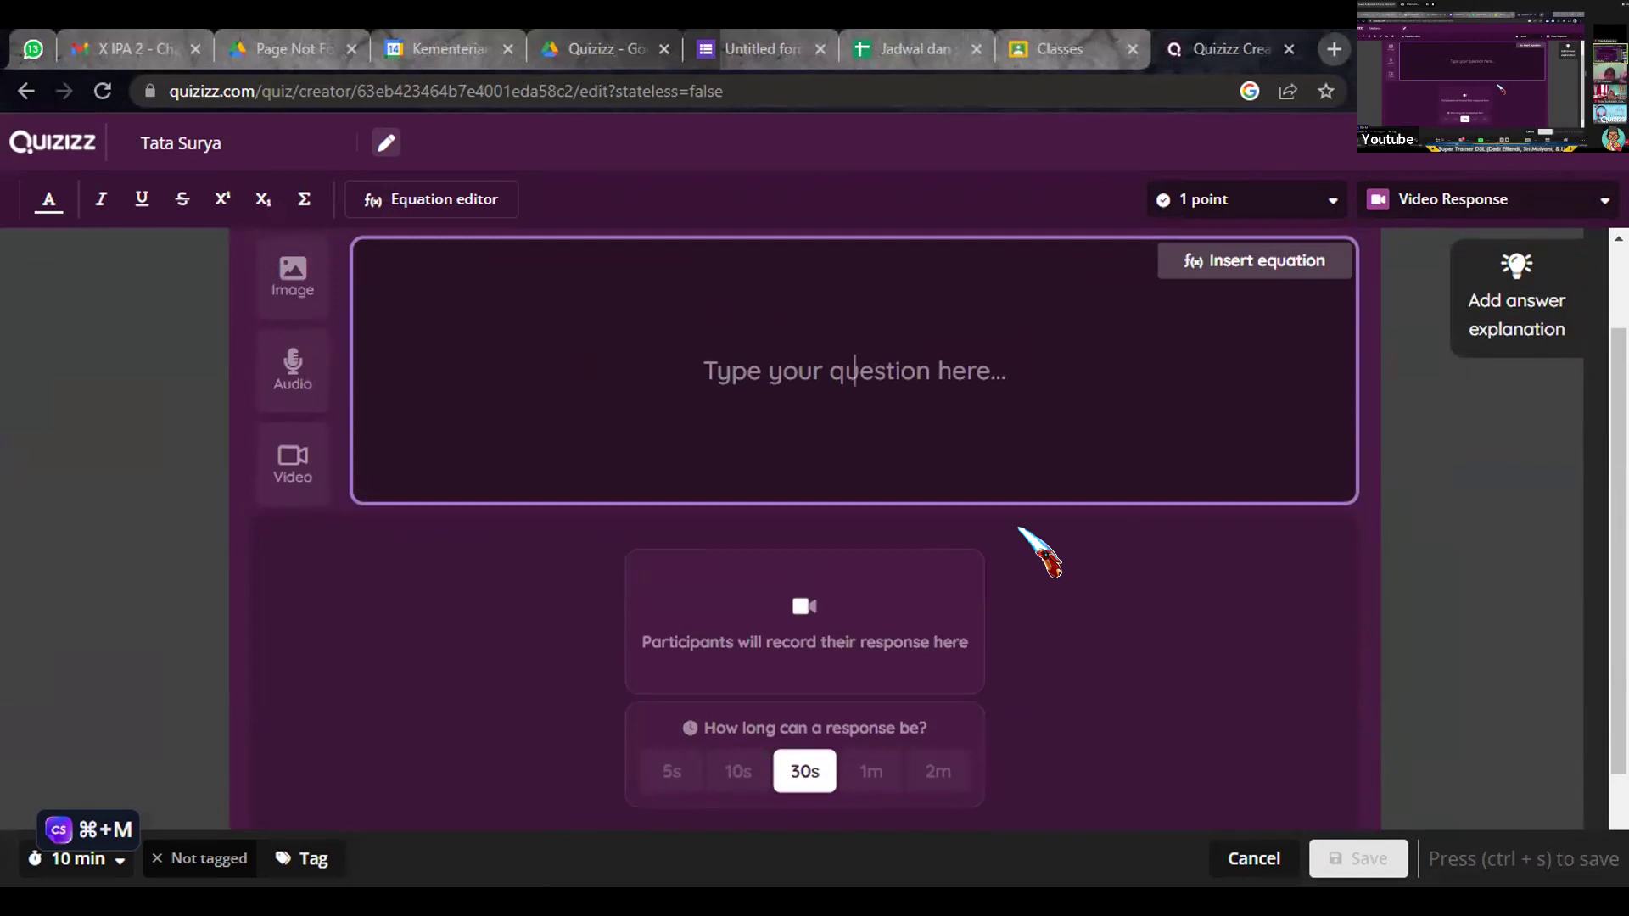
- Enter "Rekam dirimu sedang menjelaskan sistem tata surya selama 1 menit" as the Video Response question text
type("Rekam diri")
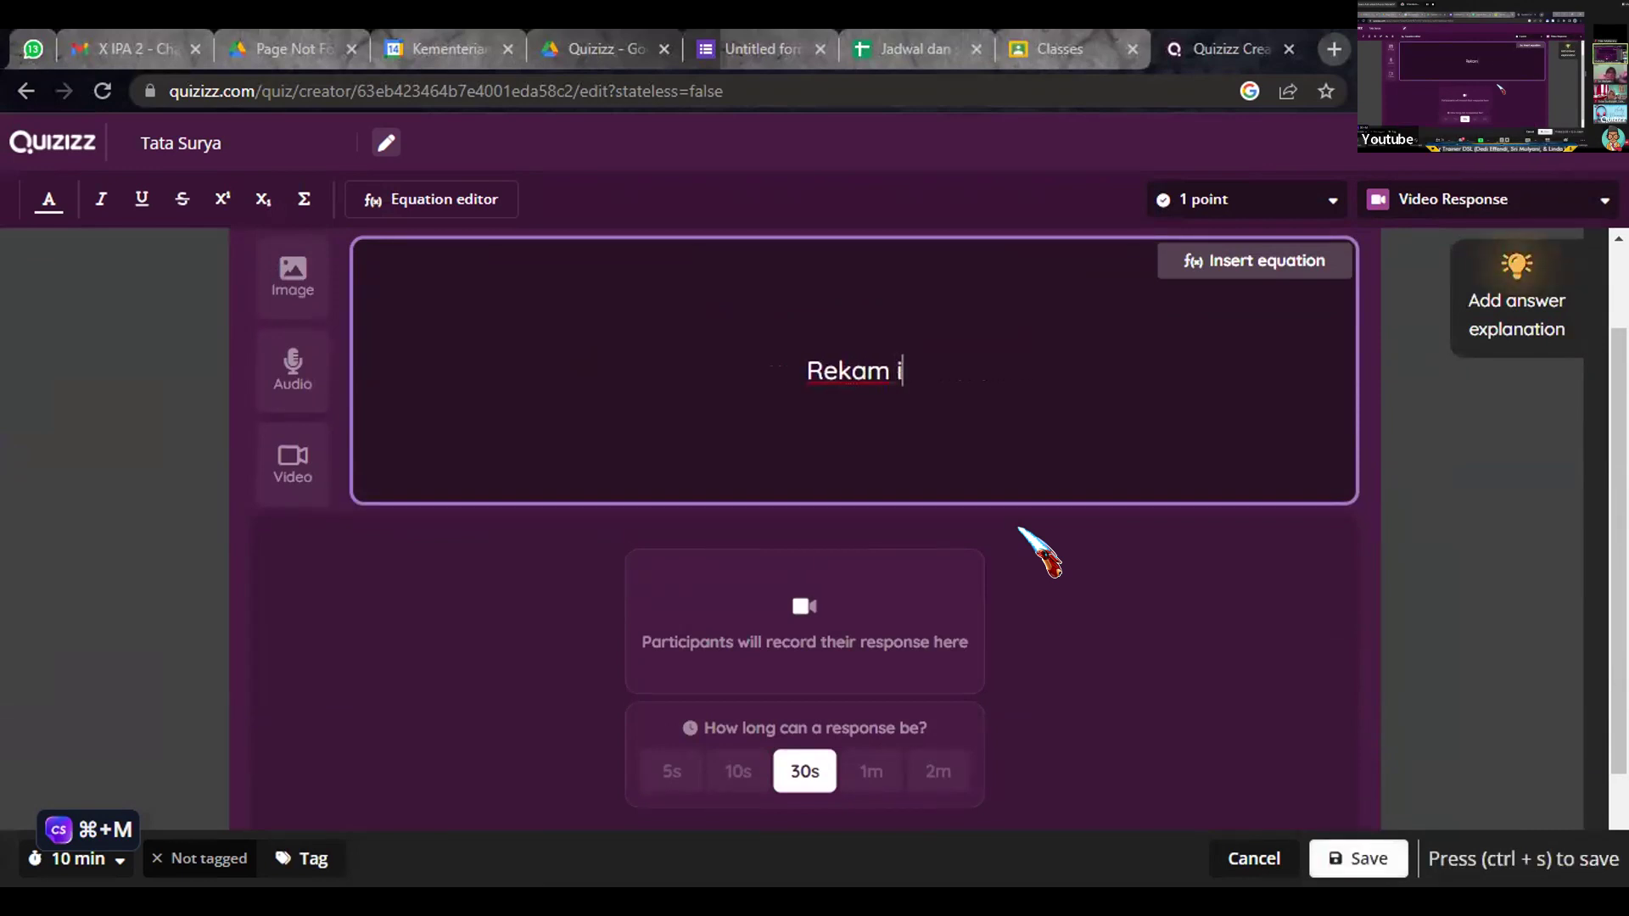
type("mu dse")
key("BackSpace")
key("BackSpace")
key("BackSpace")
key("BackSpace")
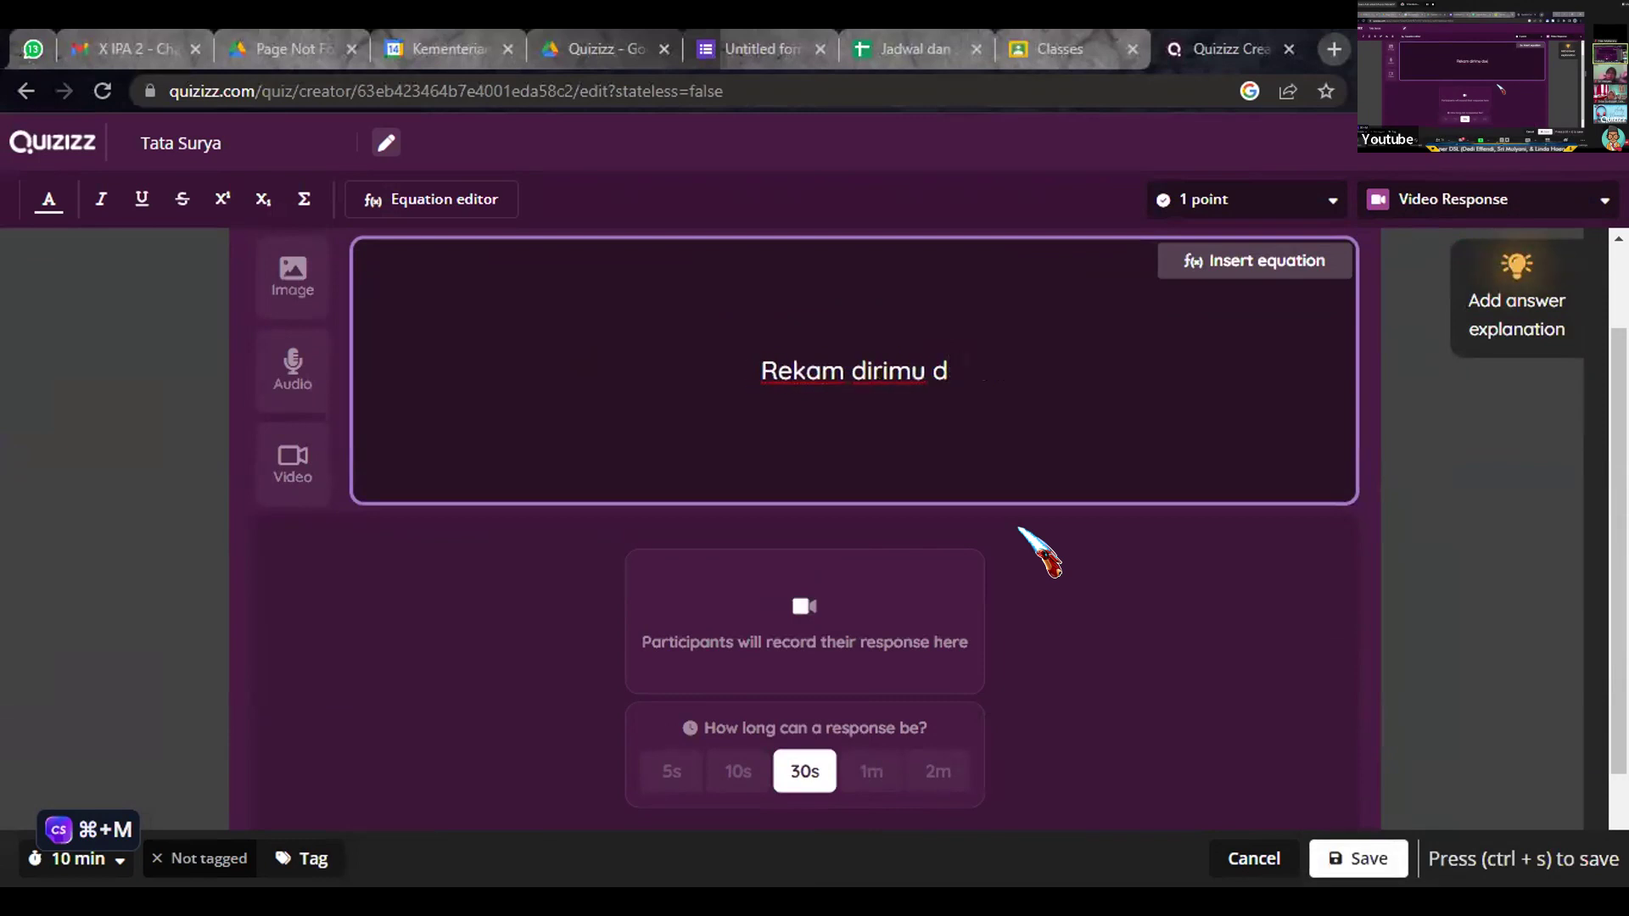
type("seda")
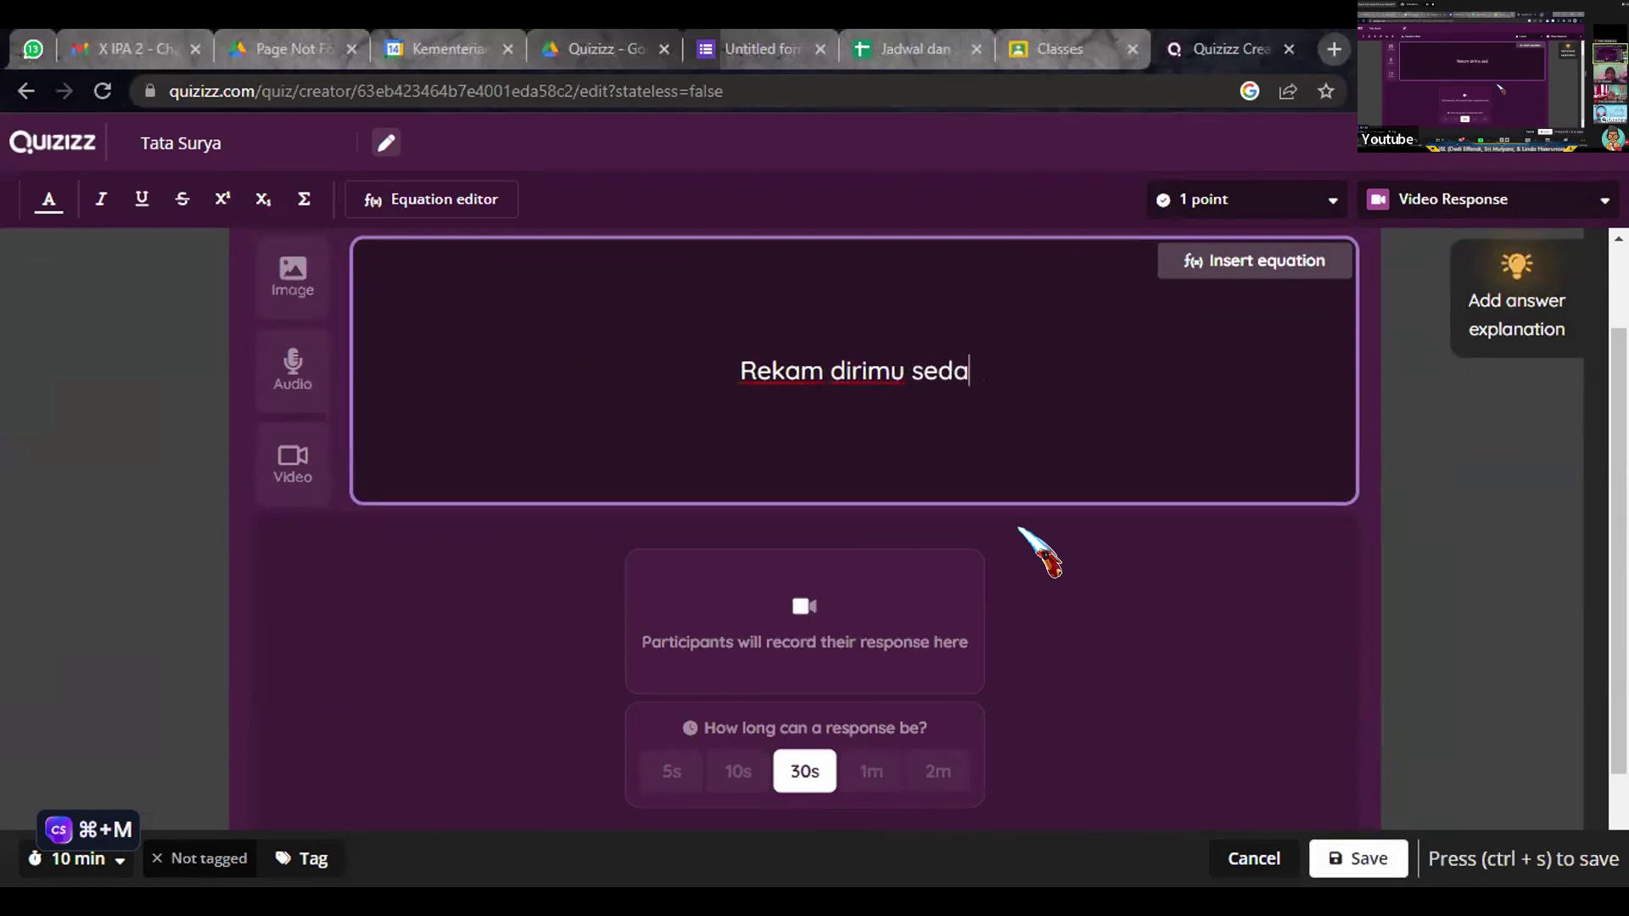
type("ng menjelaska")
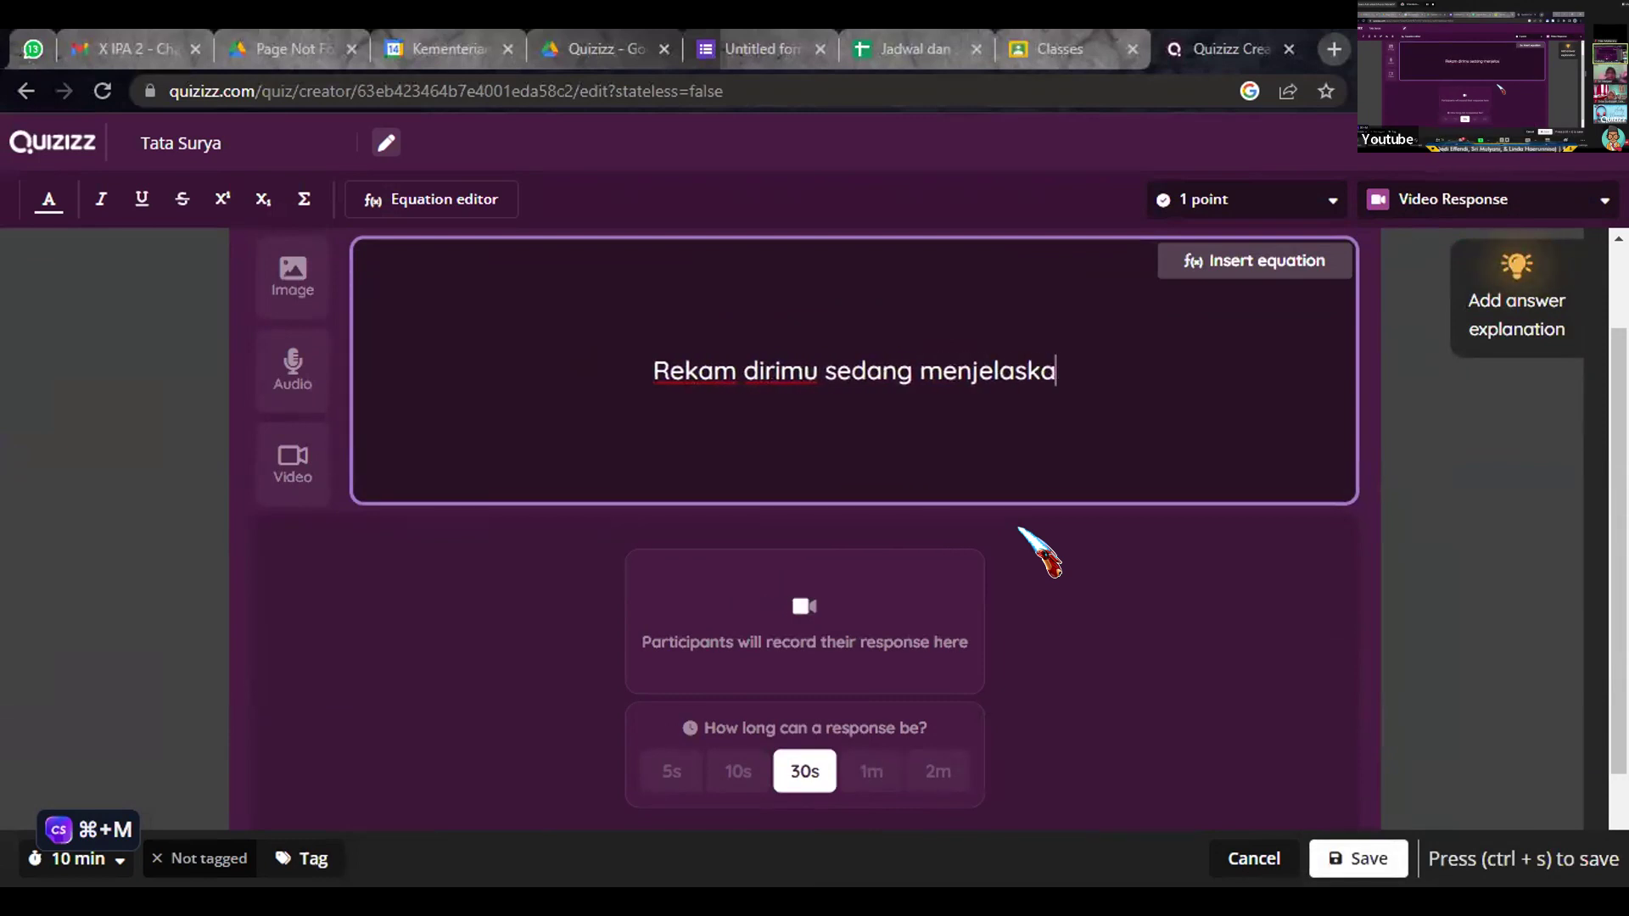
type("n sistem tata su")
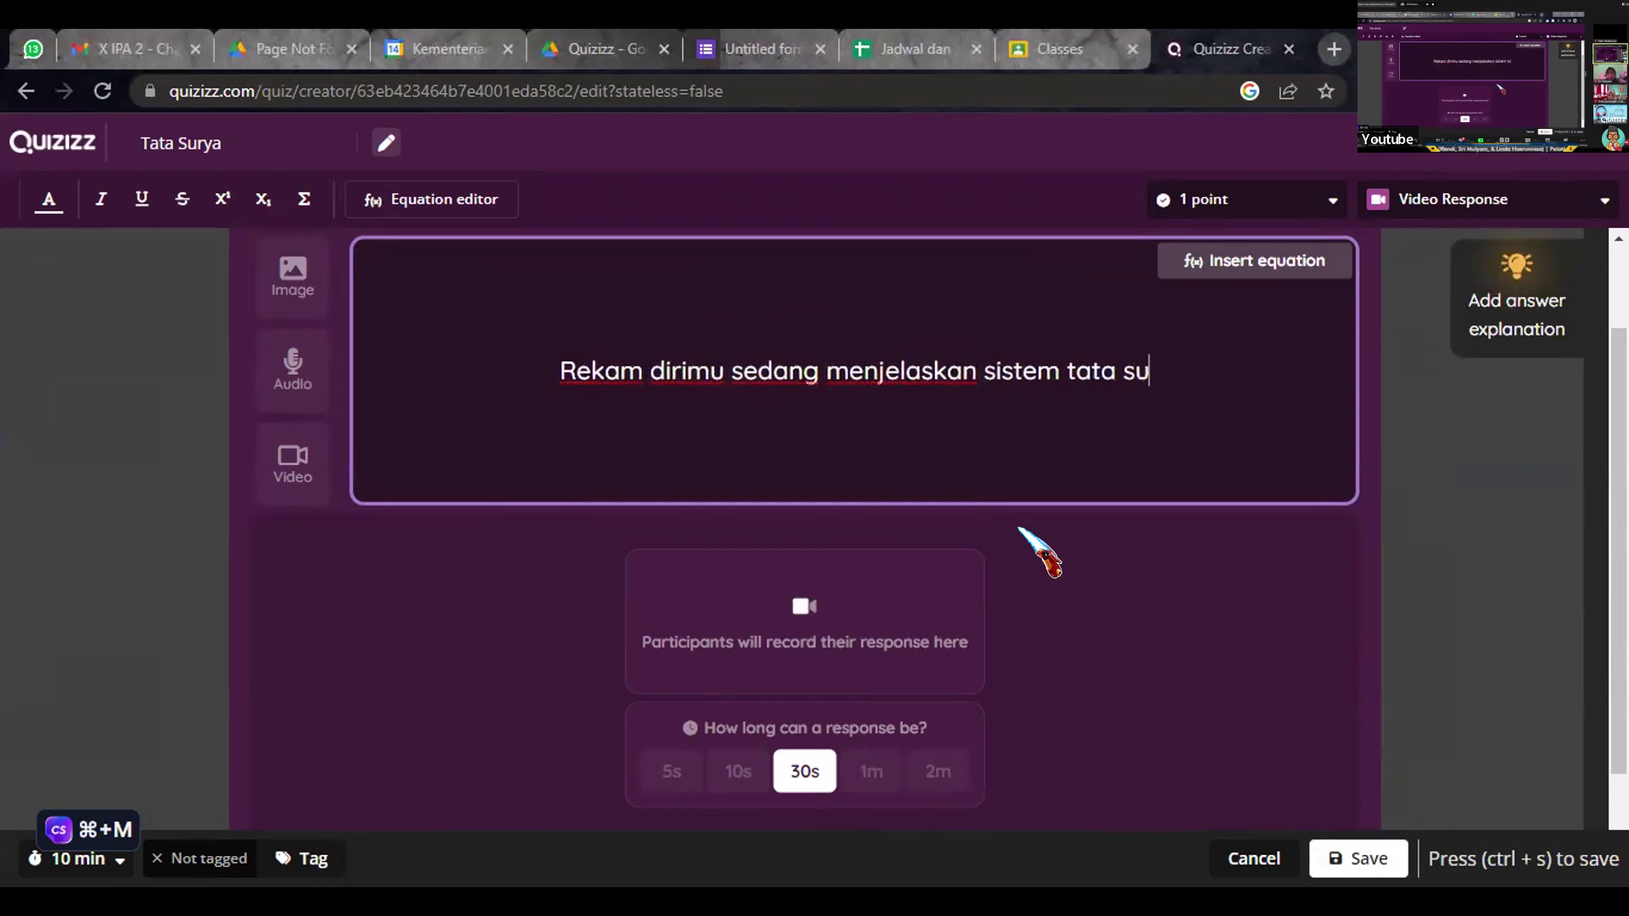
type("rya xdm")
key("BackSpace")
key("BackSpace")
key("BackSpace")
key("BackSpace")
type("selama")
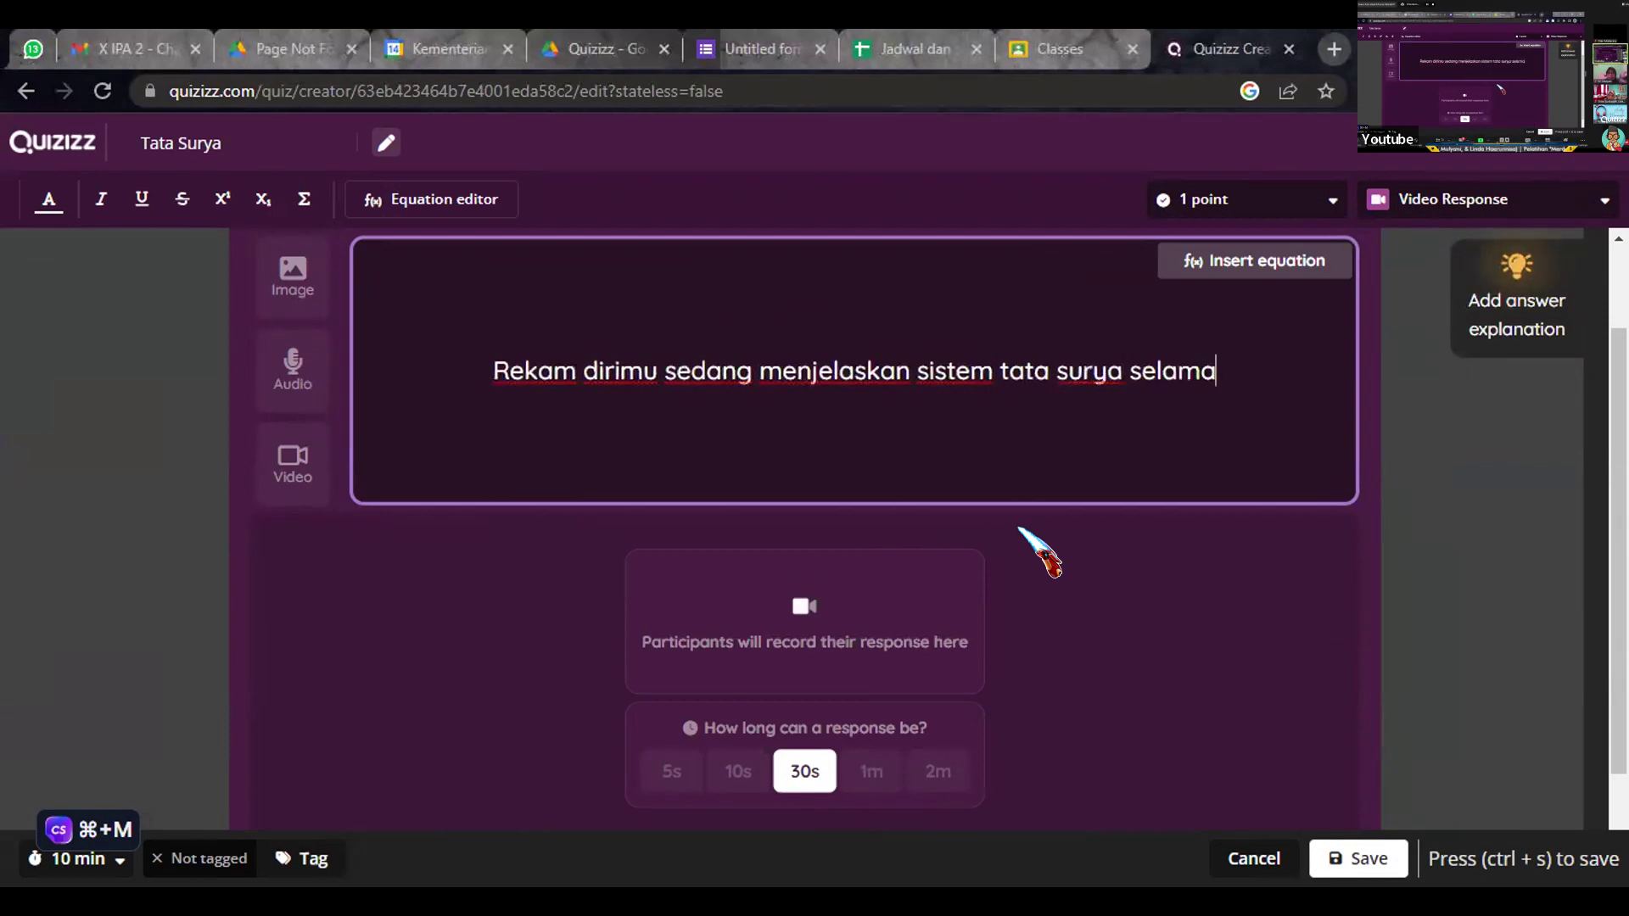
type(" 1 menit")
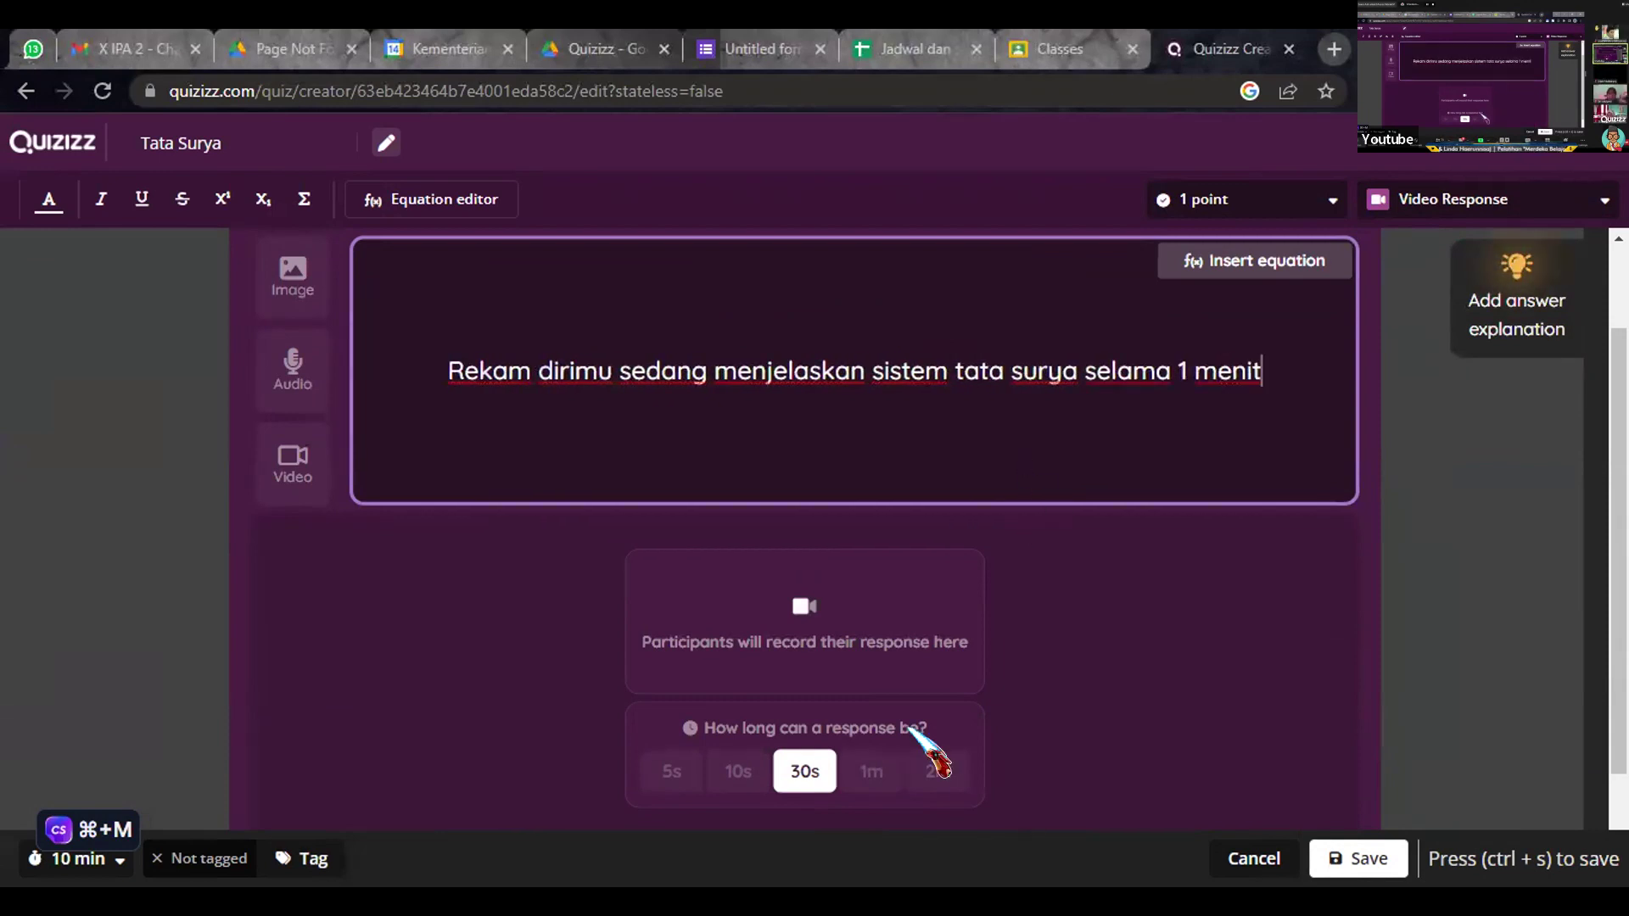
- Set the video response length to 1m and save the question to the quiz
left_click(857, 772)
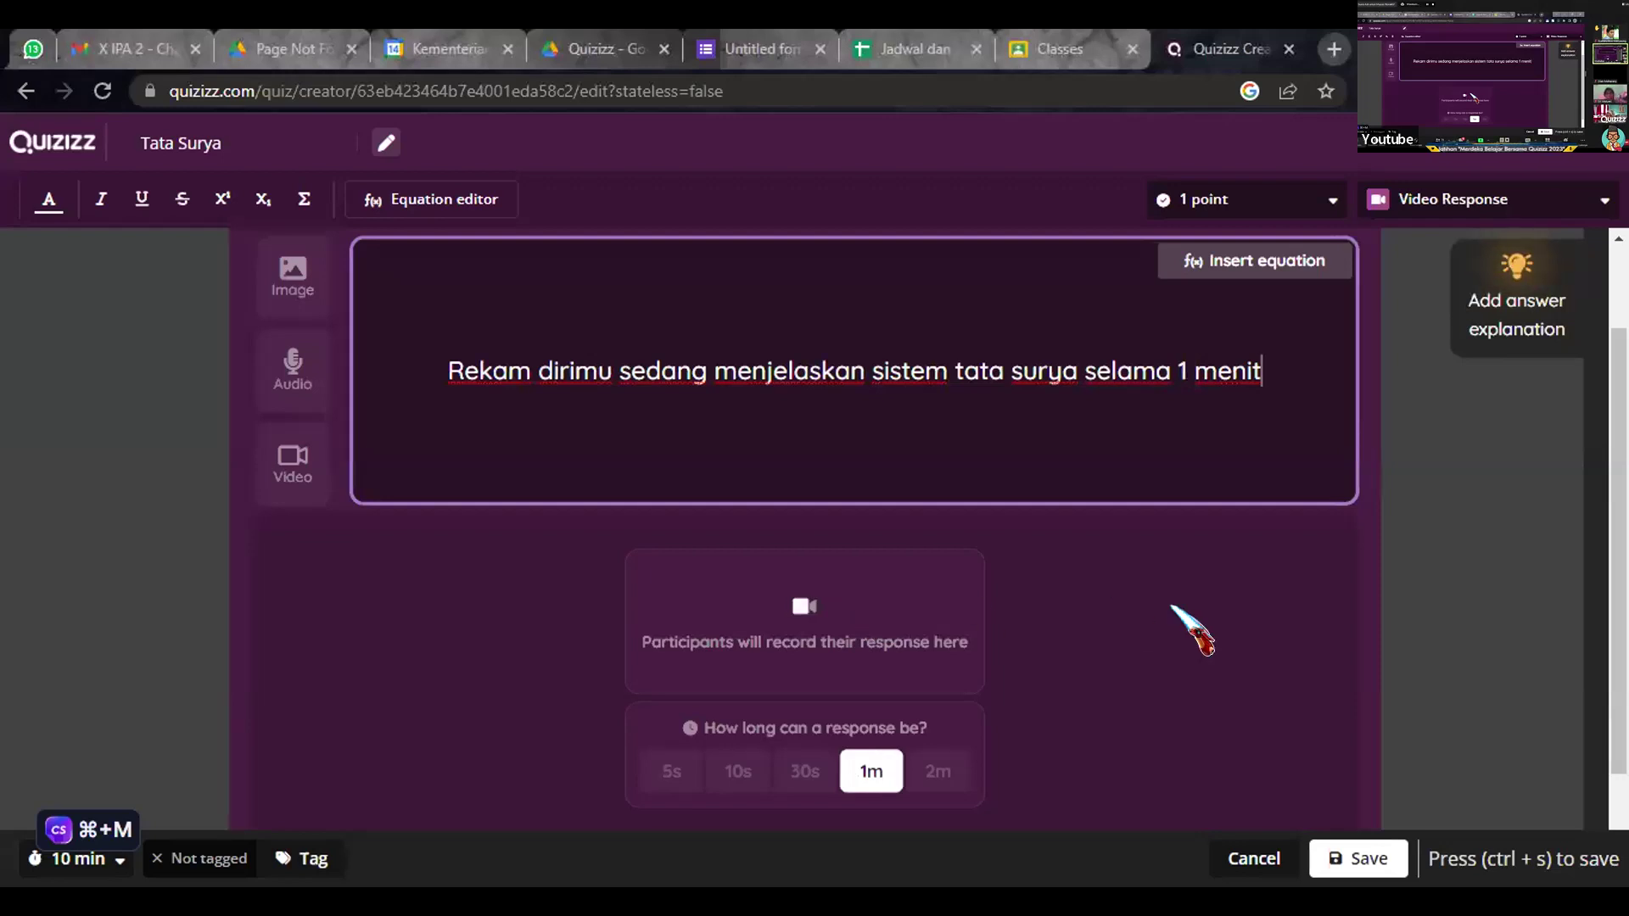
left_click(1359, 860)
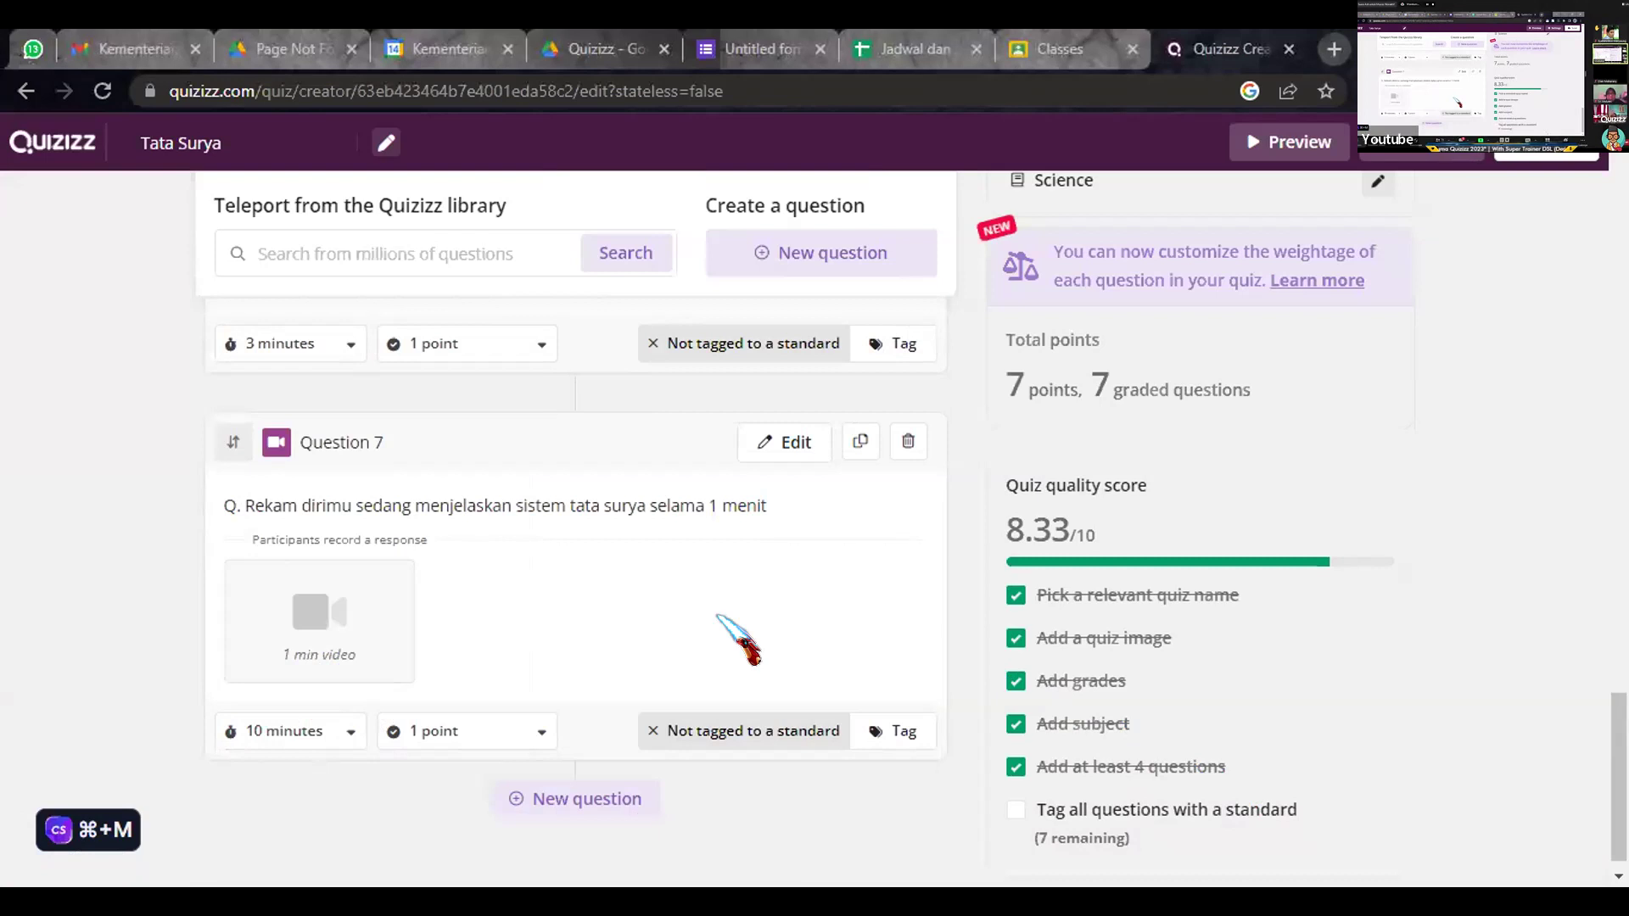
scroll(718, 616, "up", 10)
- Add an Audio Response question with the text "Buatlah podcast pendek tentang sistem tata surya!"
left_click(814, 267)
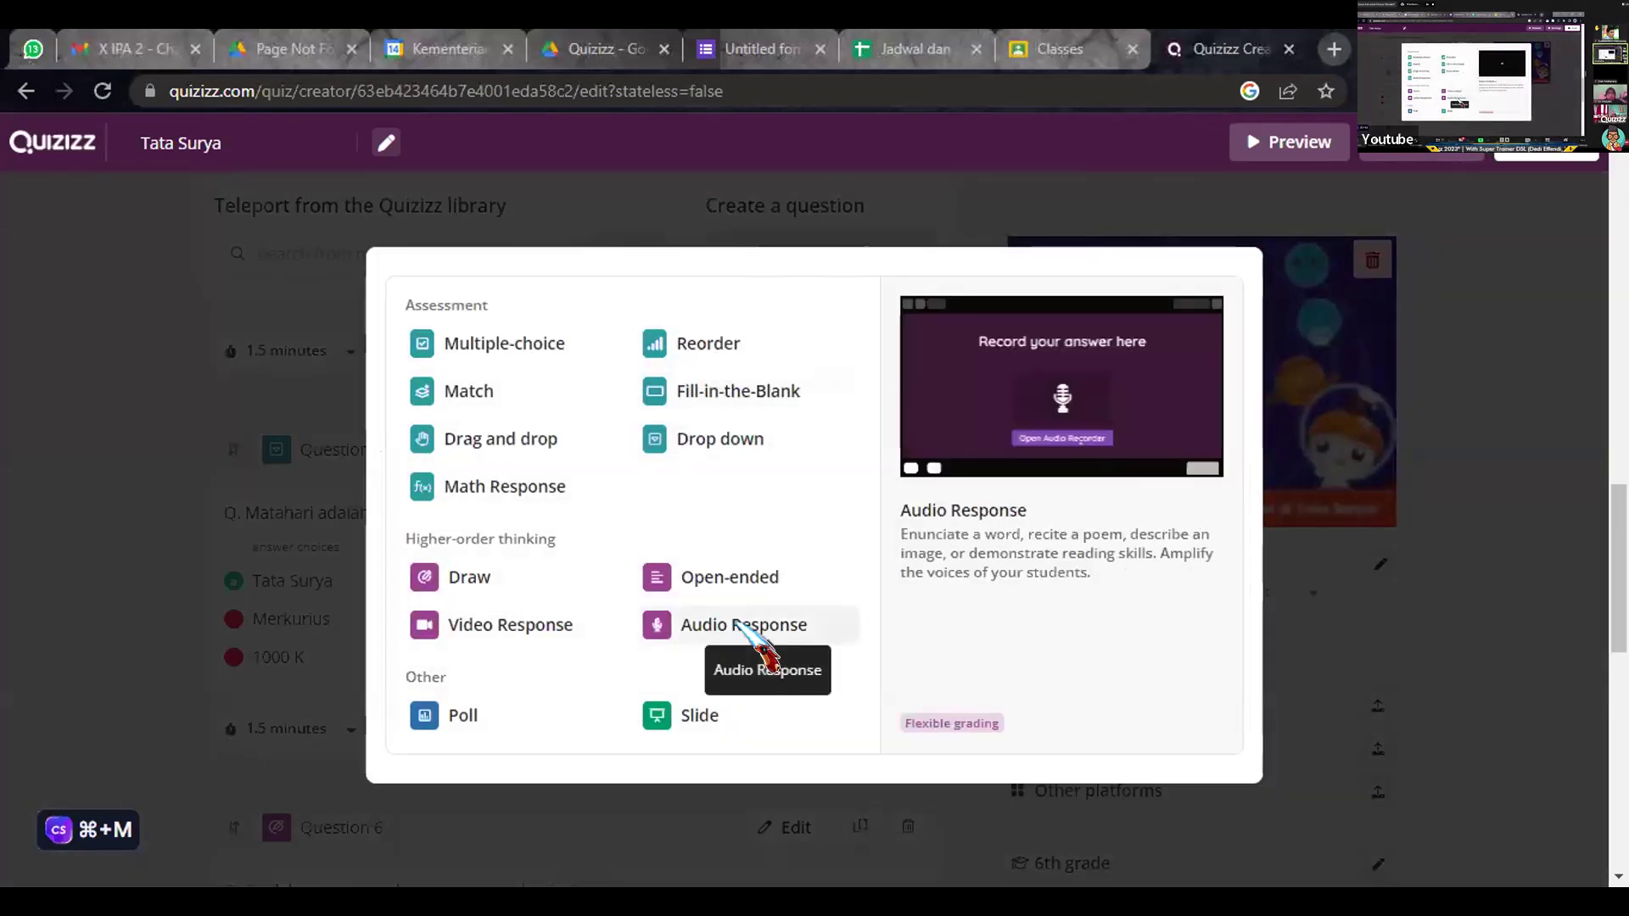
left_click(743, 625)
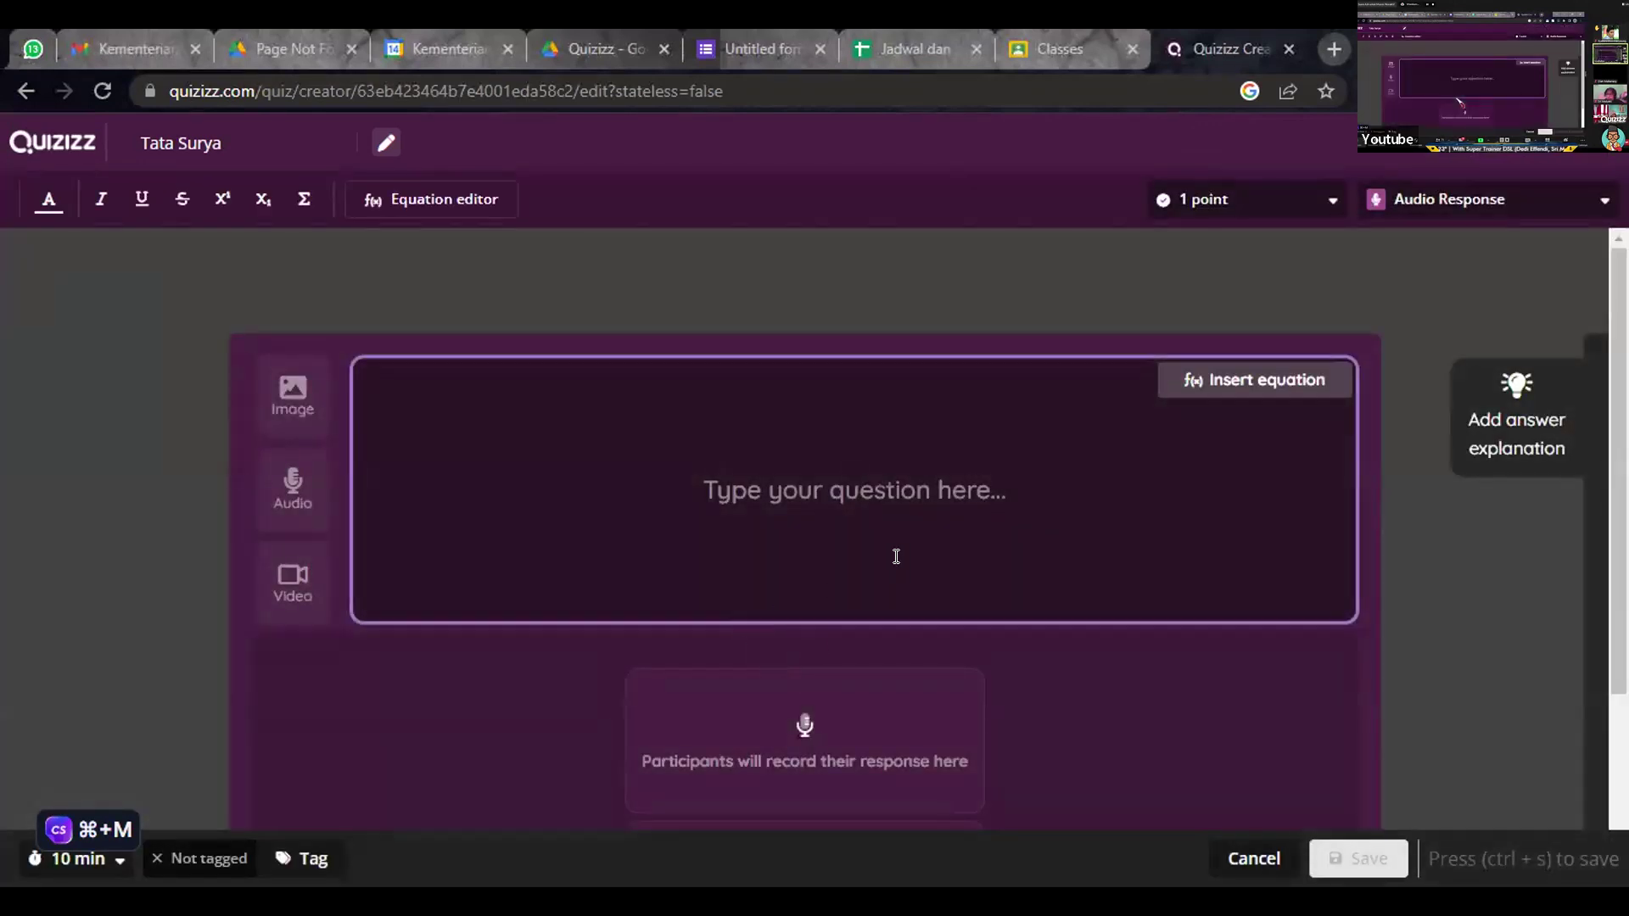
scroll(896, 556, "down", 1)
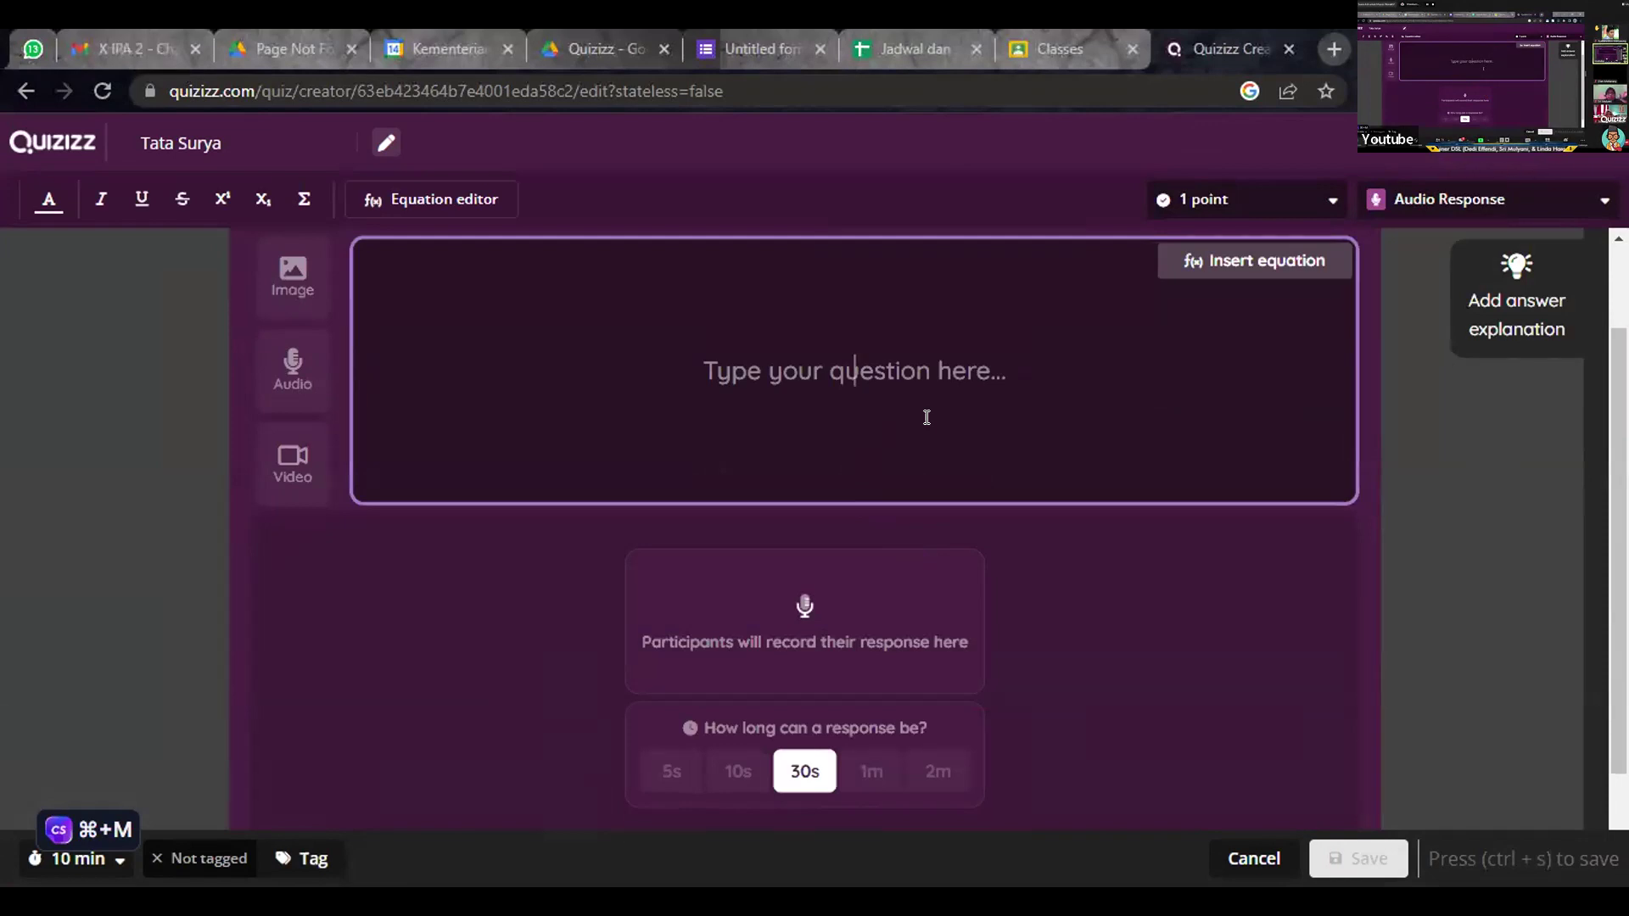
type("Buat")
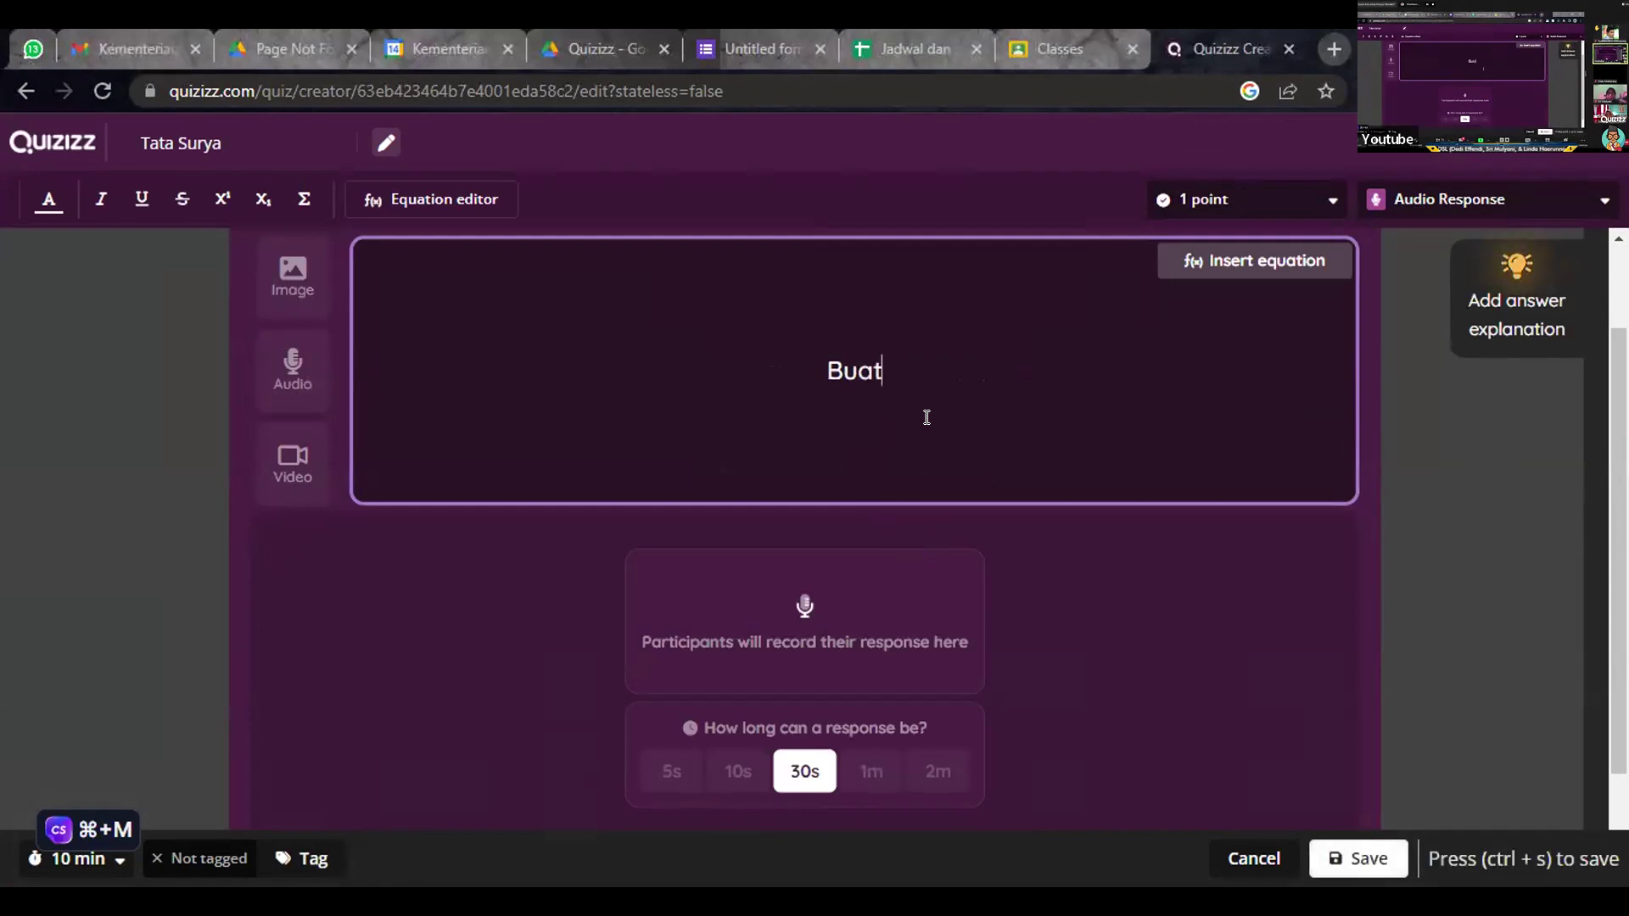
type("lah podcast")
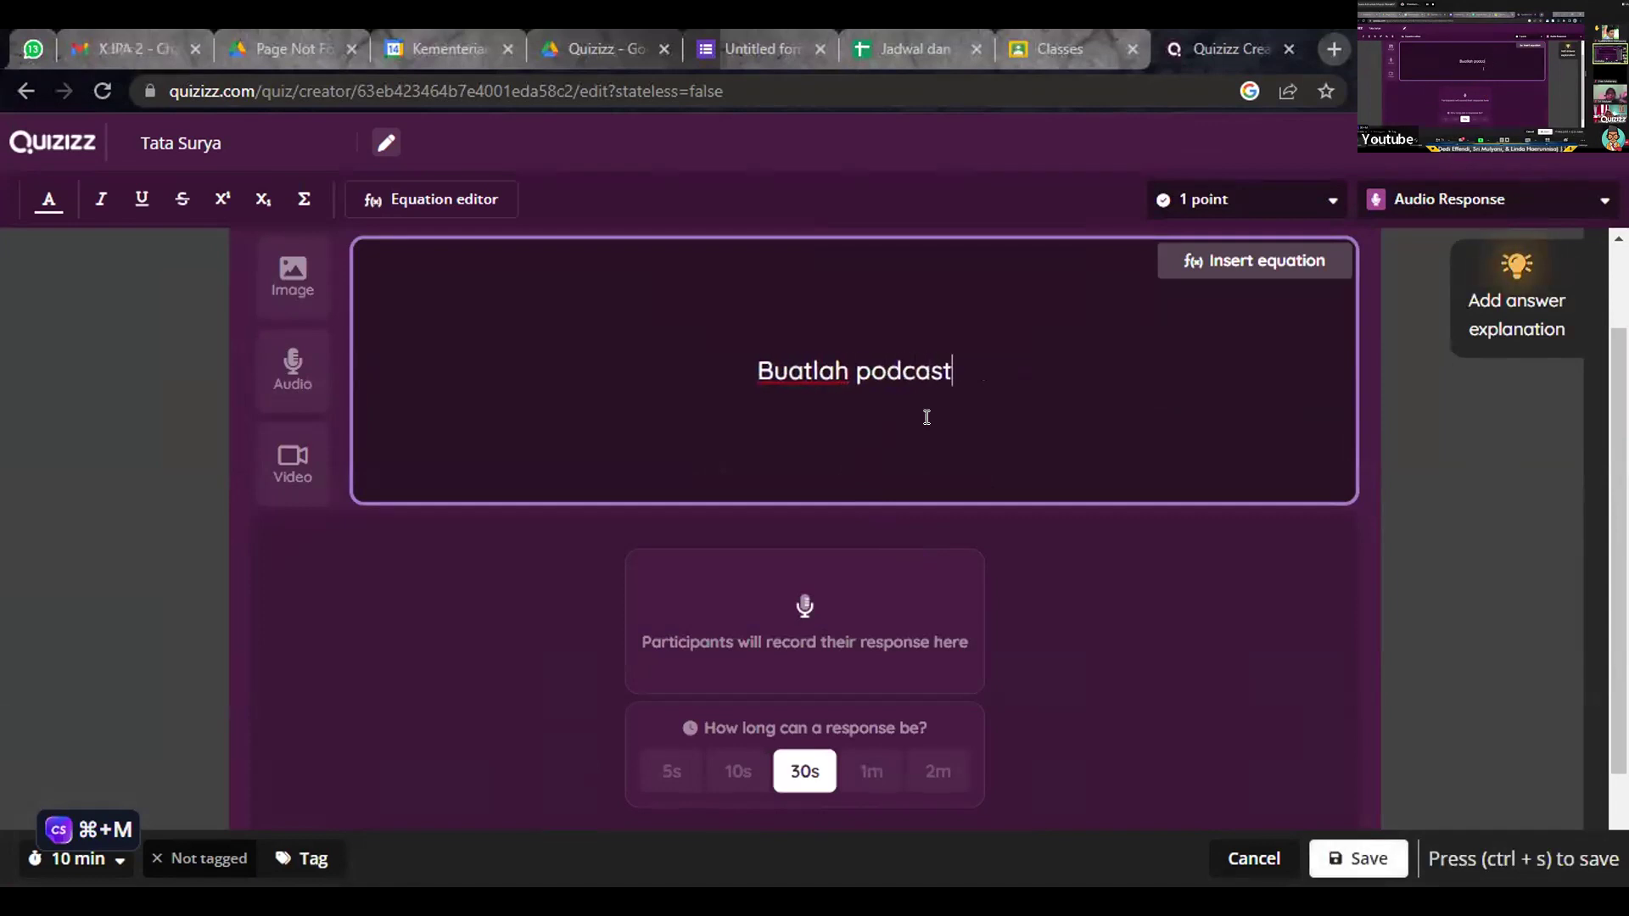
type(" pendek ten")
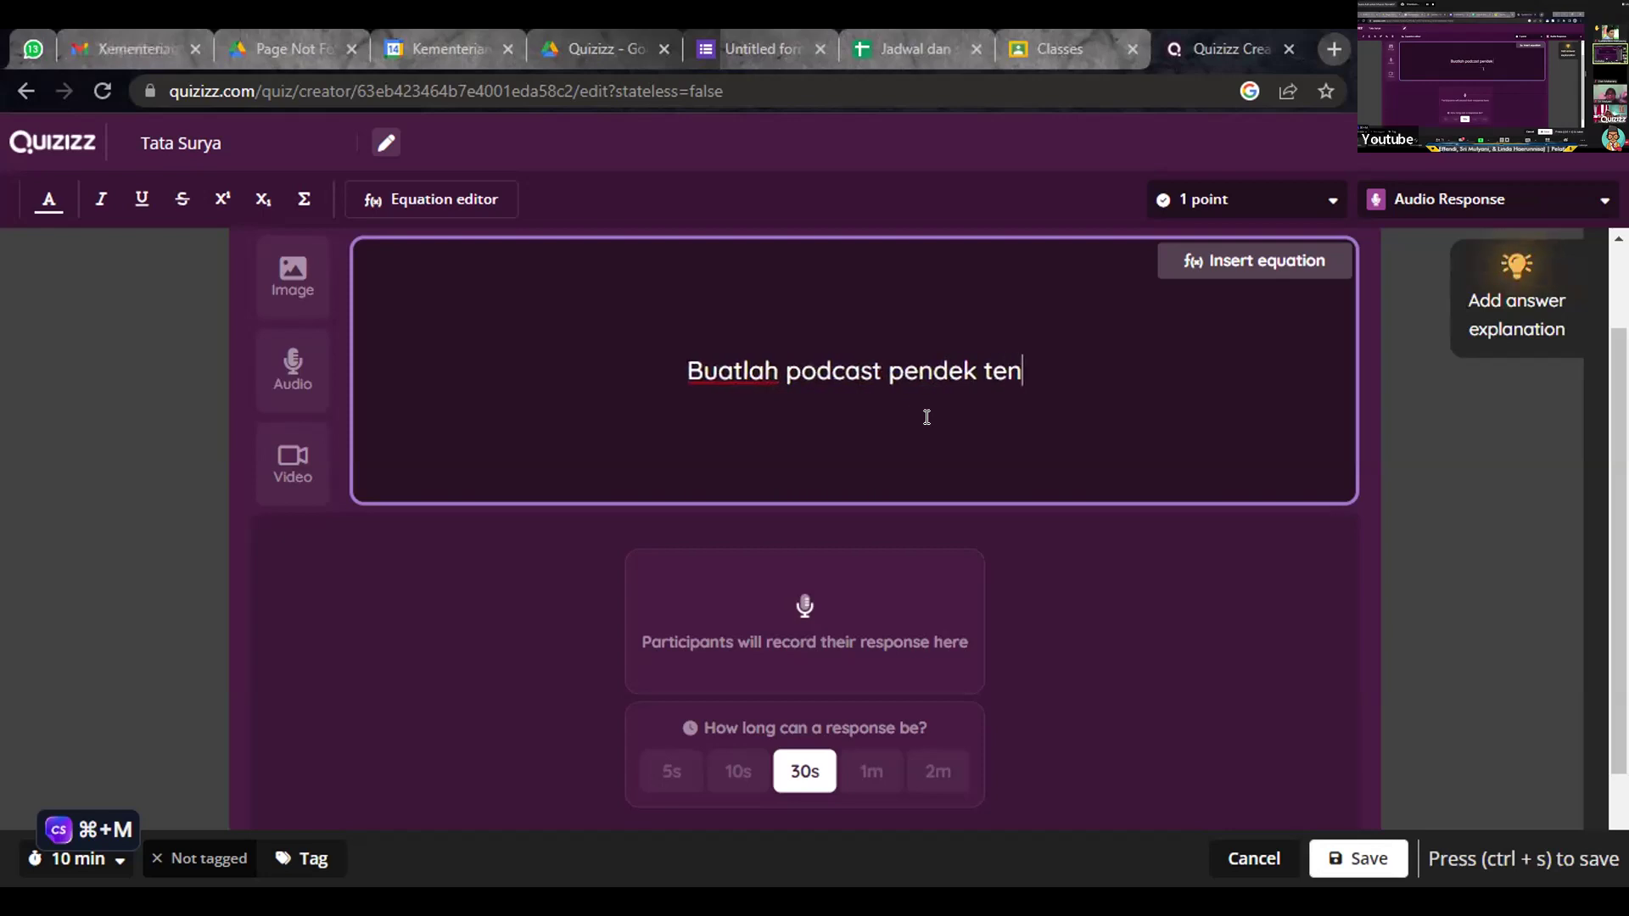
type("tang sistem tata surya")
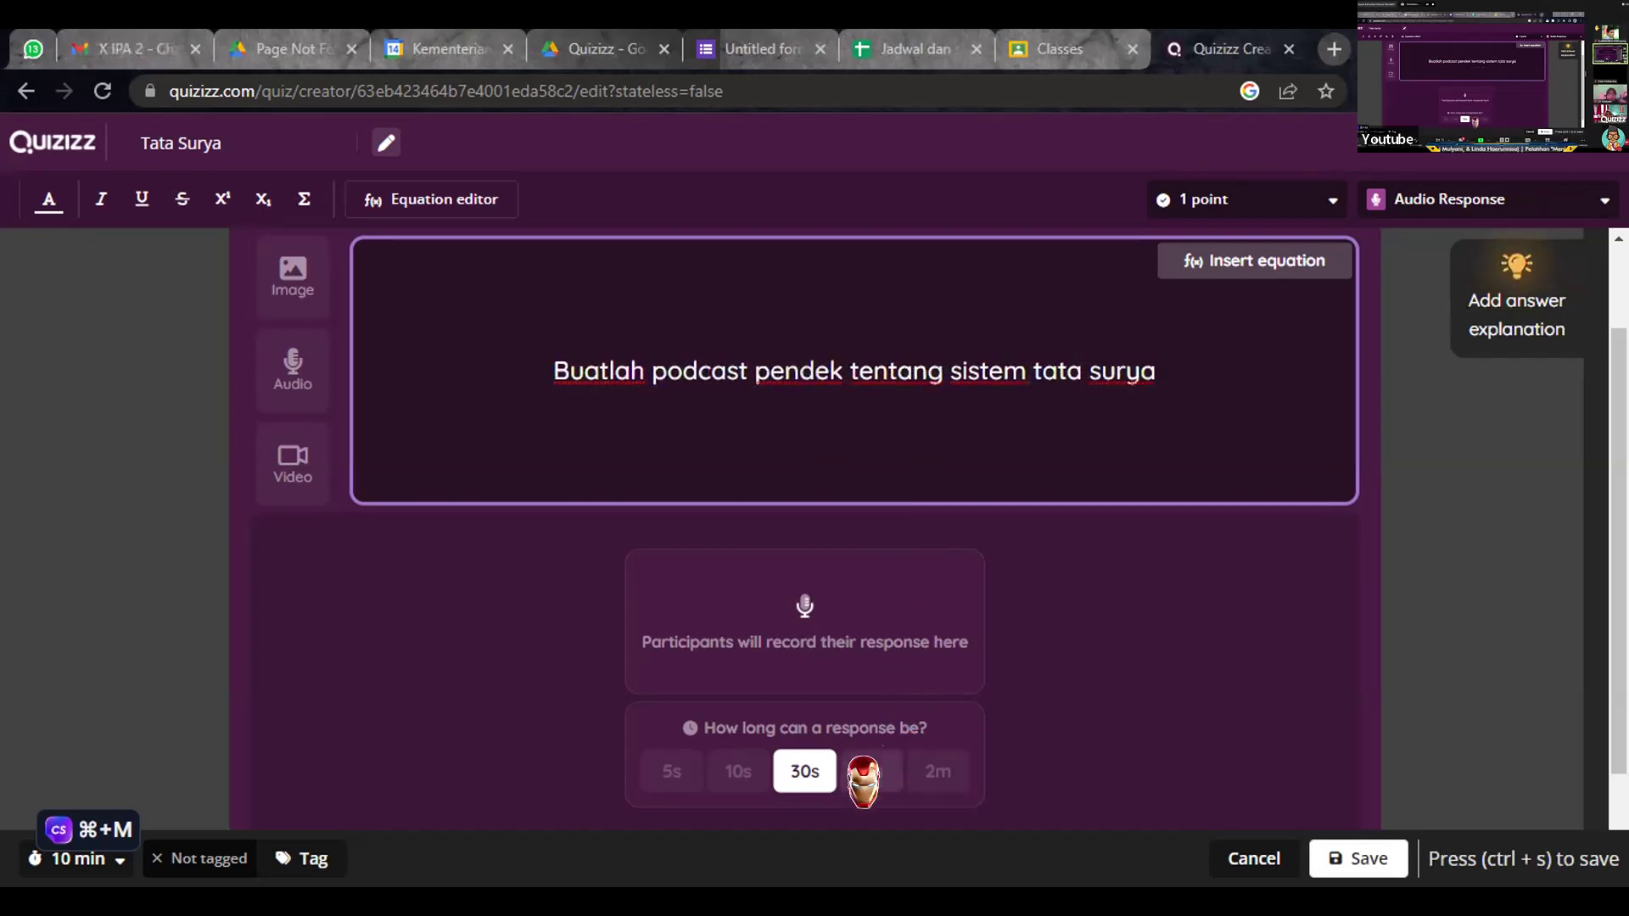
type("!")
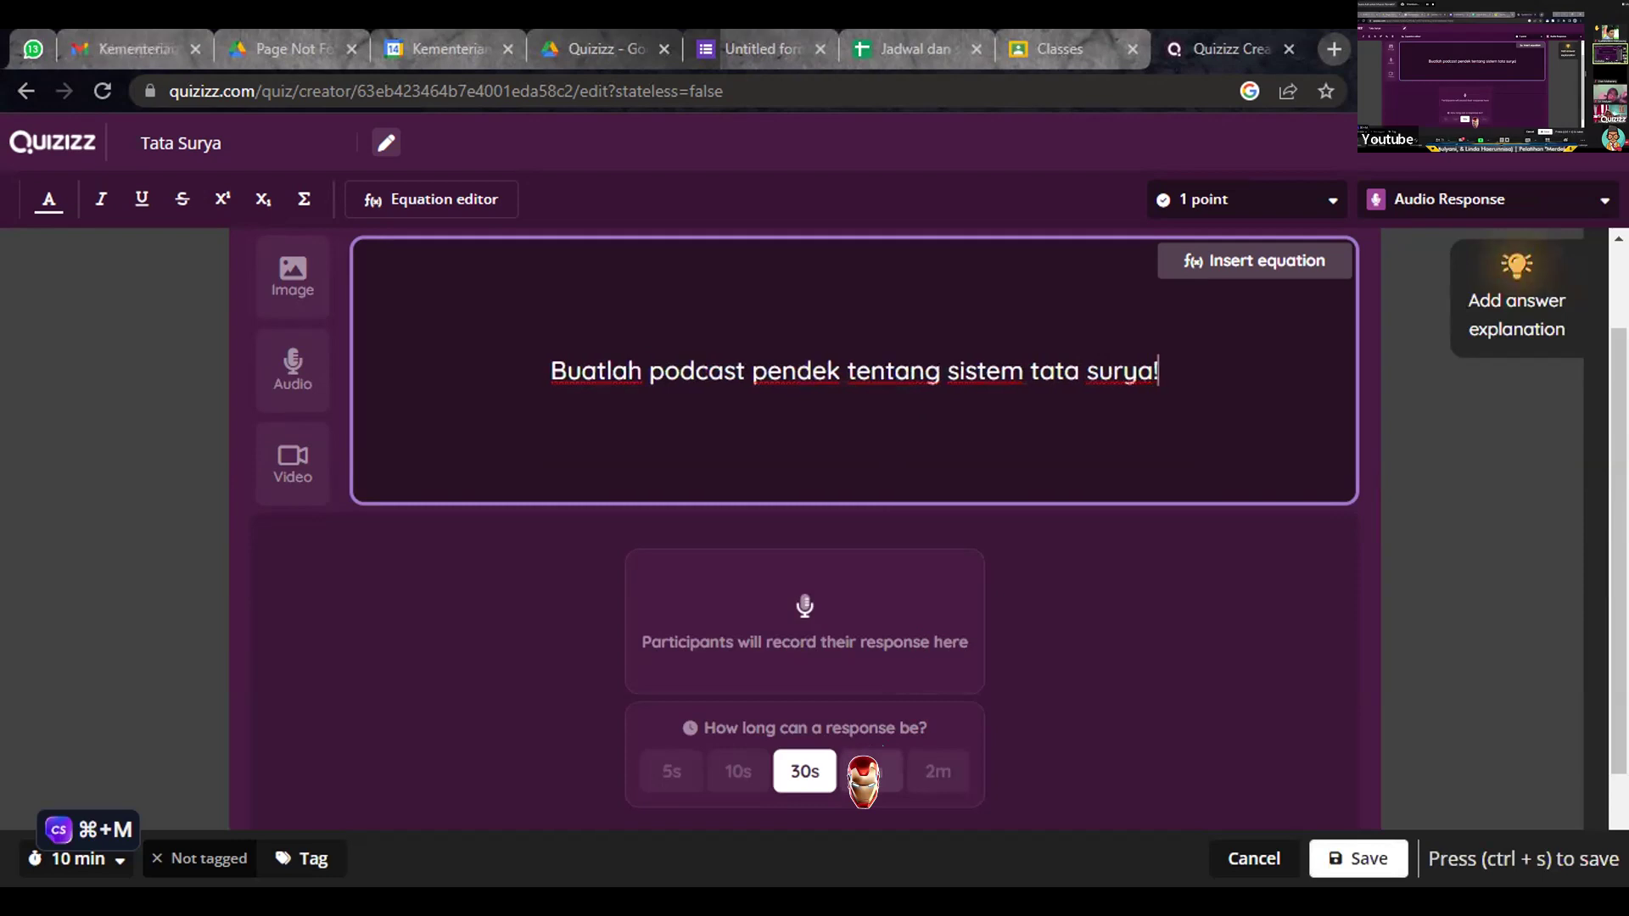
- Set the audio response length to 2m and save the question to the quiz
left_click(912, 770)
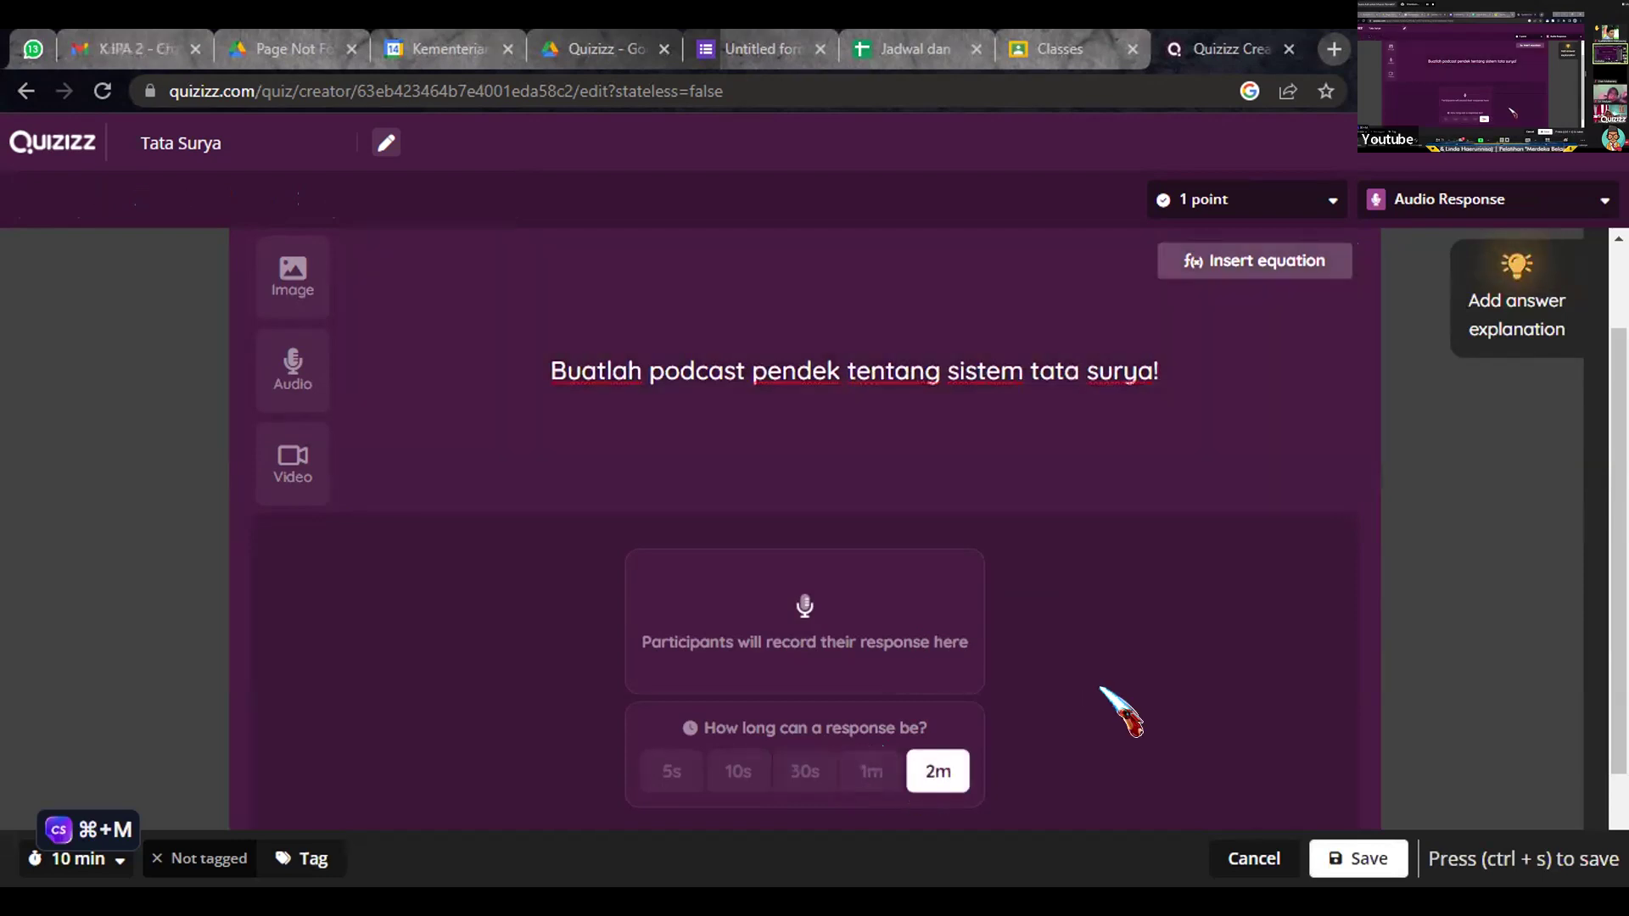
left_click(1350, 858)
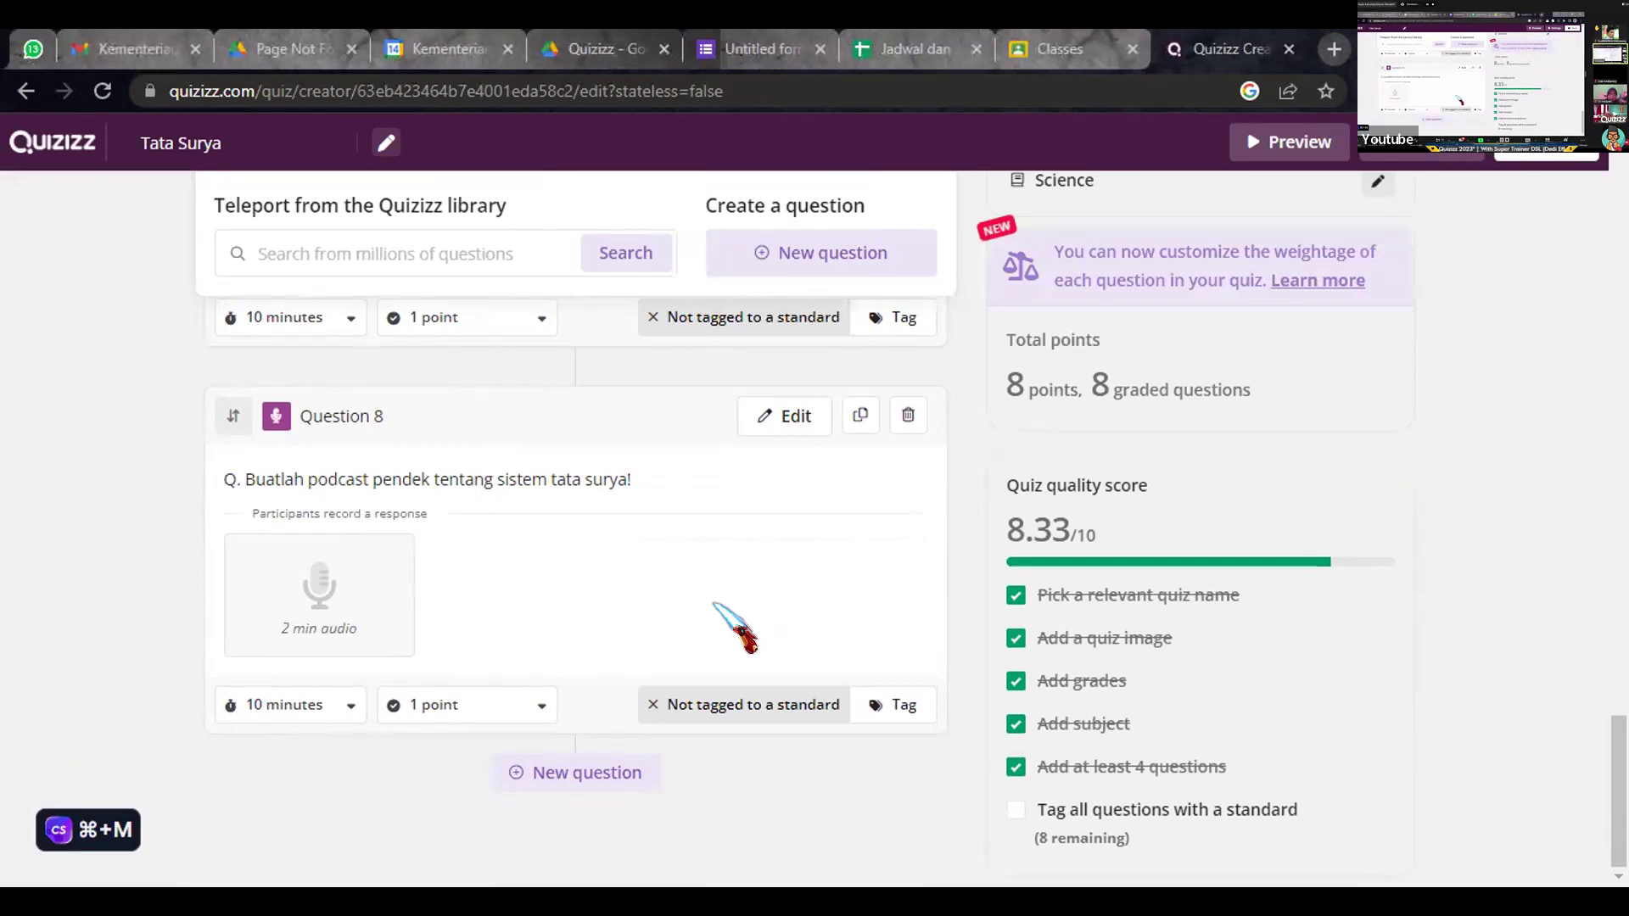
- Set the weight of the first question, the planet Reorder one, to 5 points
scroll(734, 628, "up", 7)
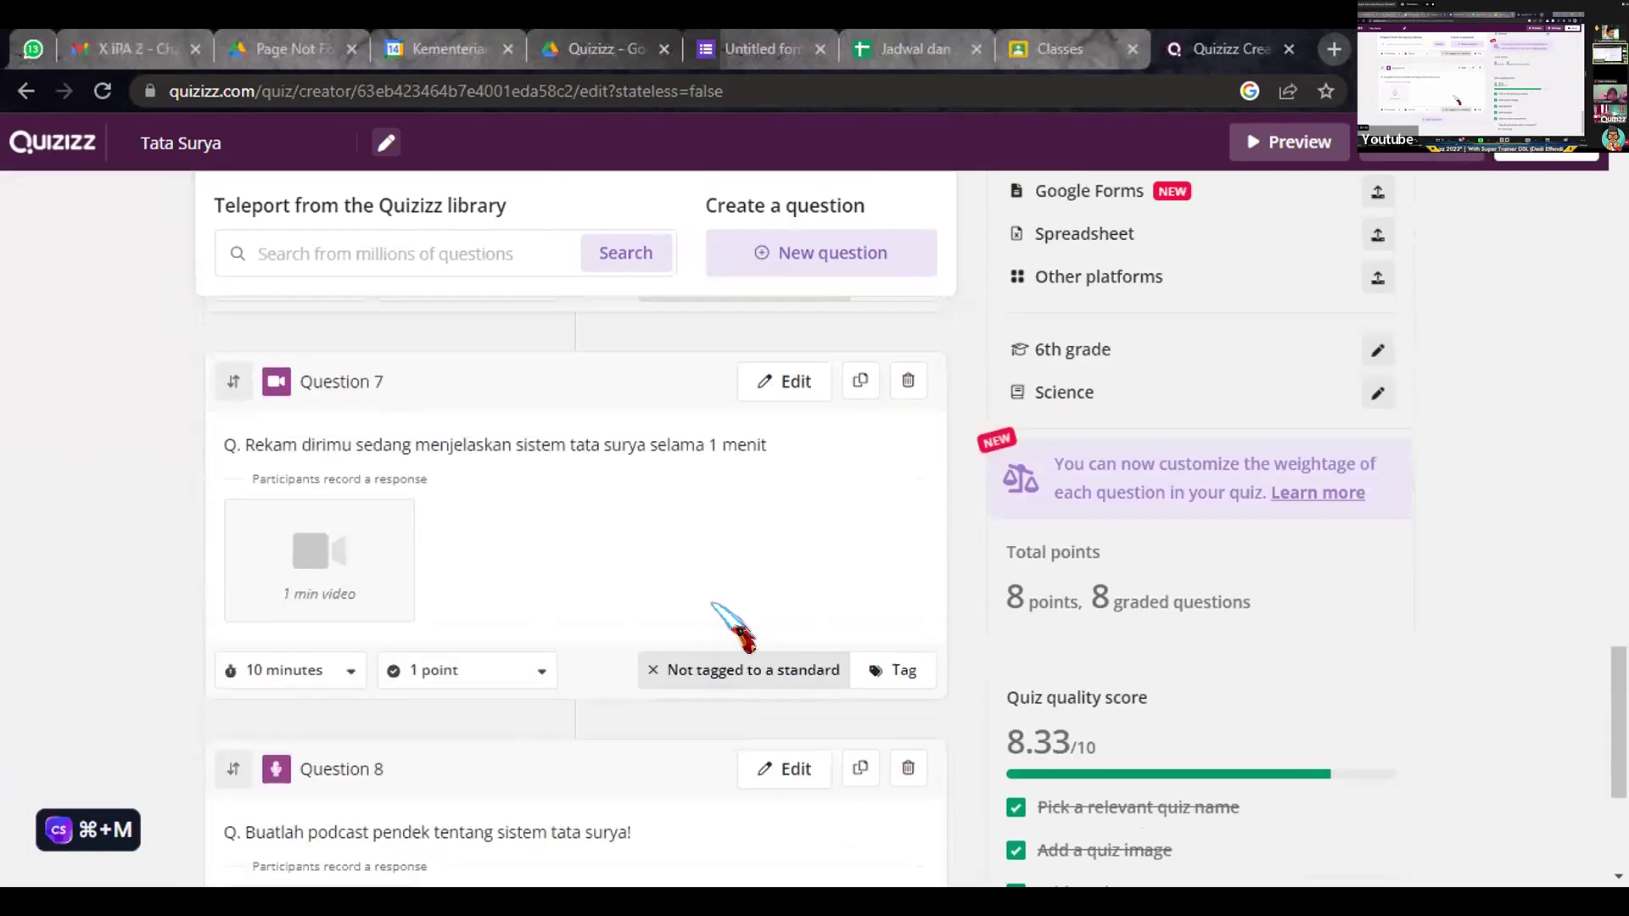
scroll(734, 628, "up", 10)
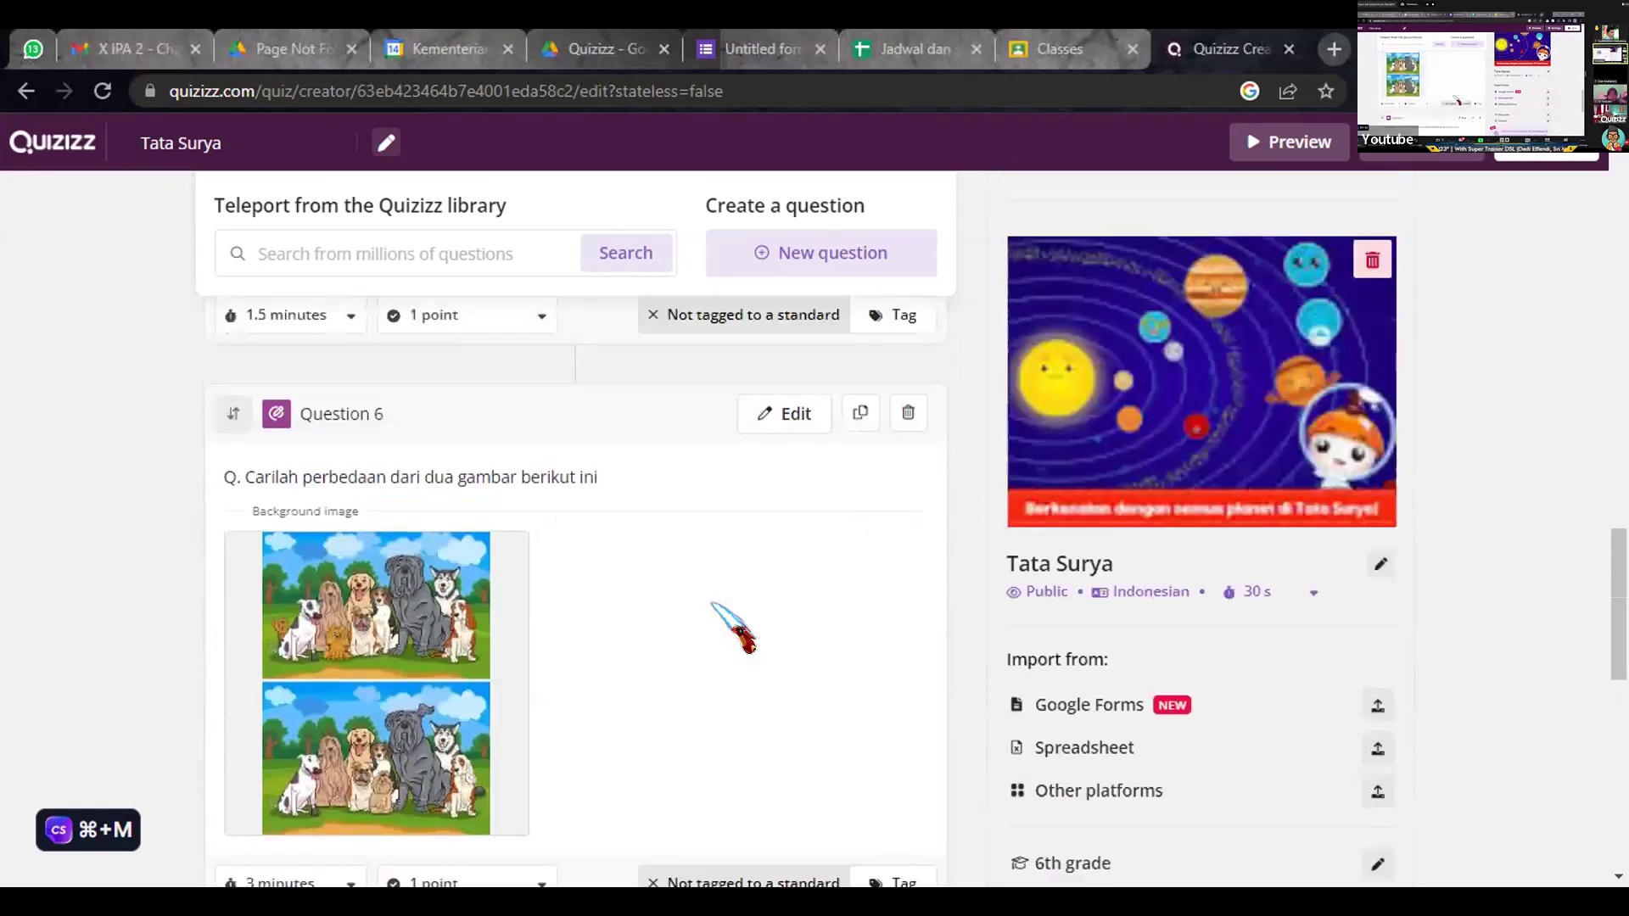
scroll(734, 628, "up", 15)
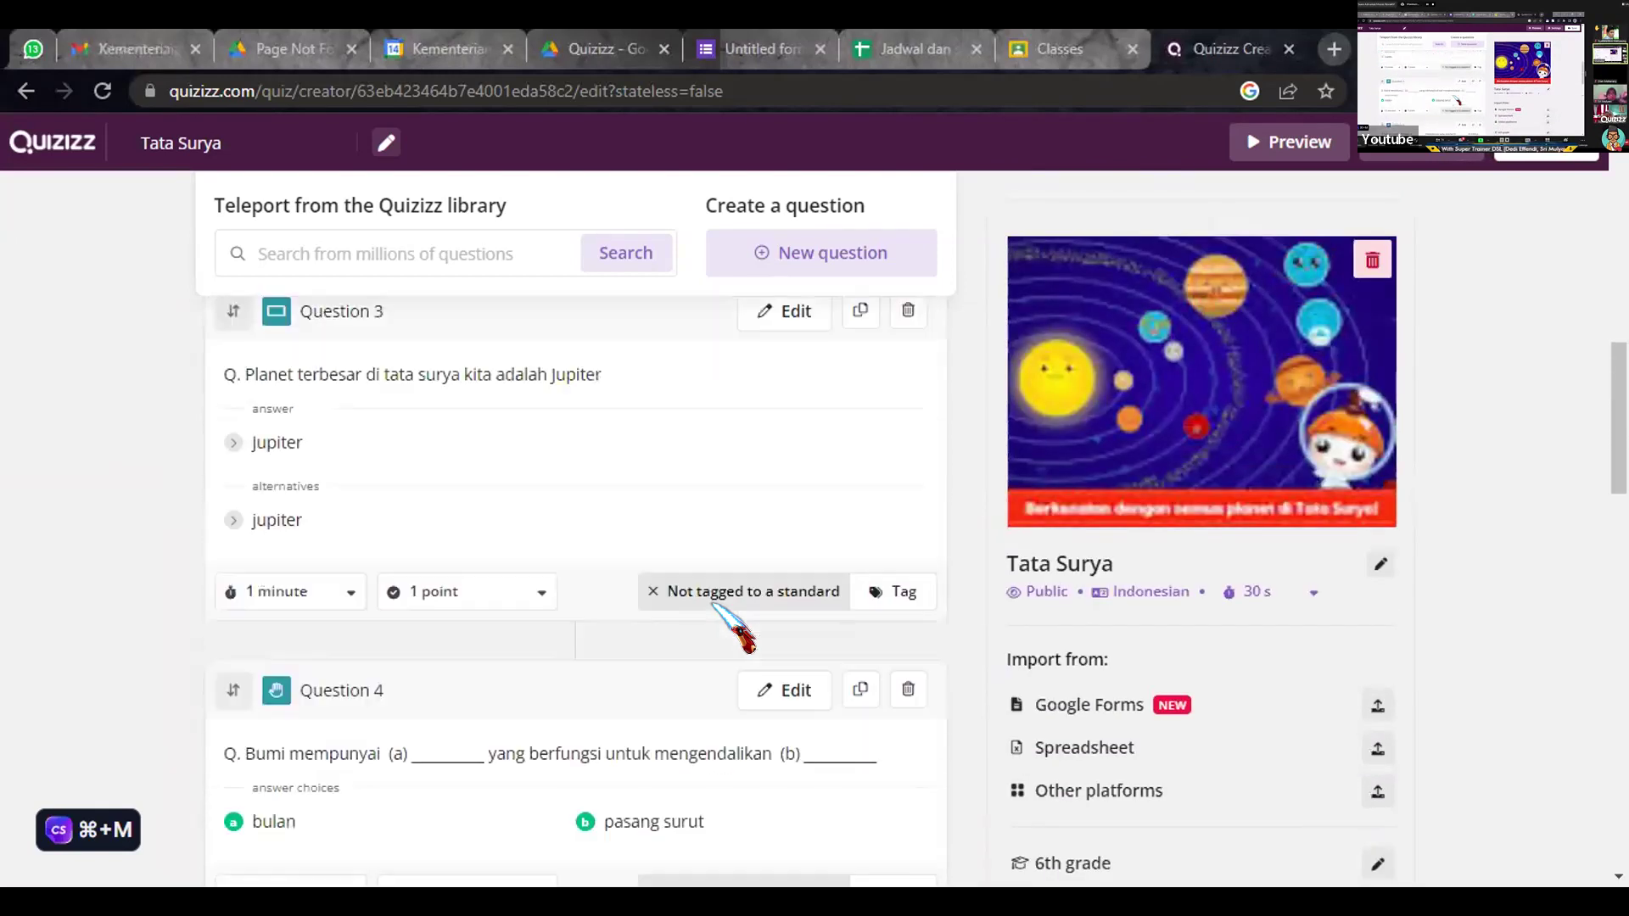
scroll(734, 628, "down", 3)
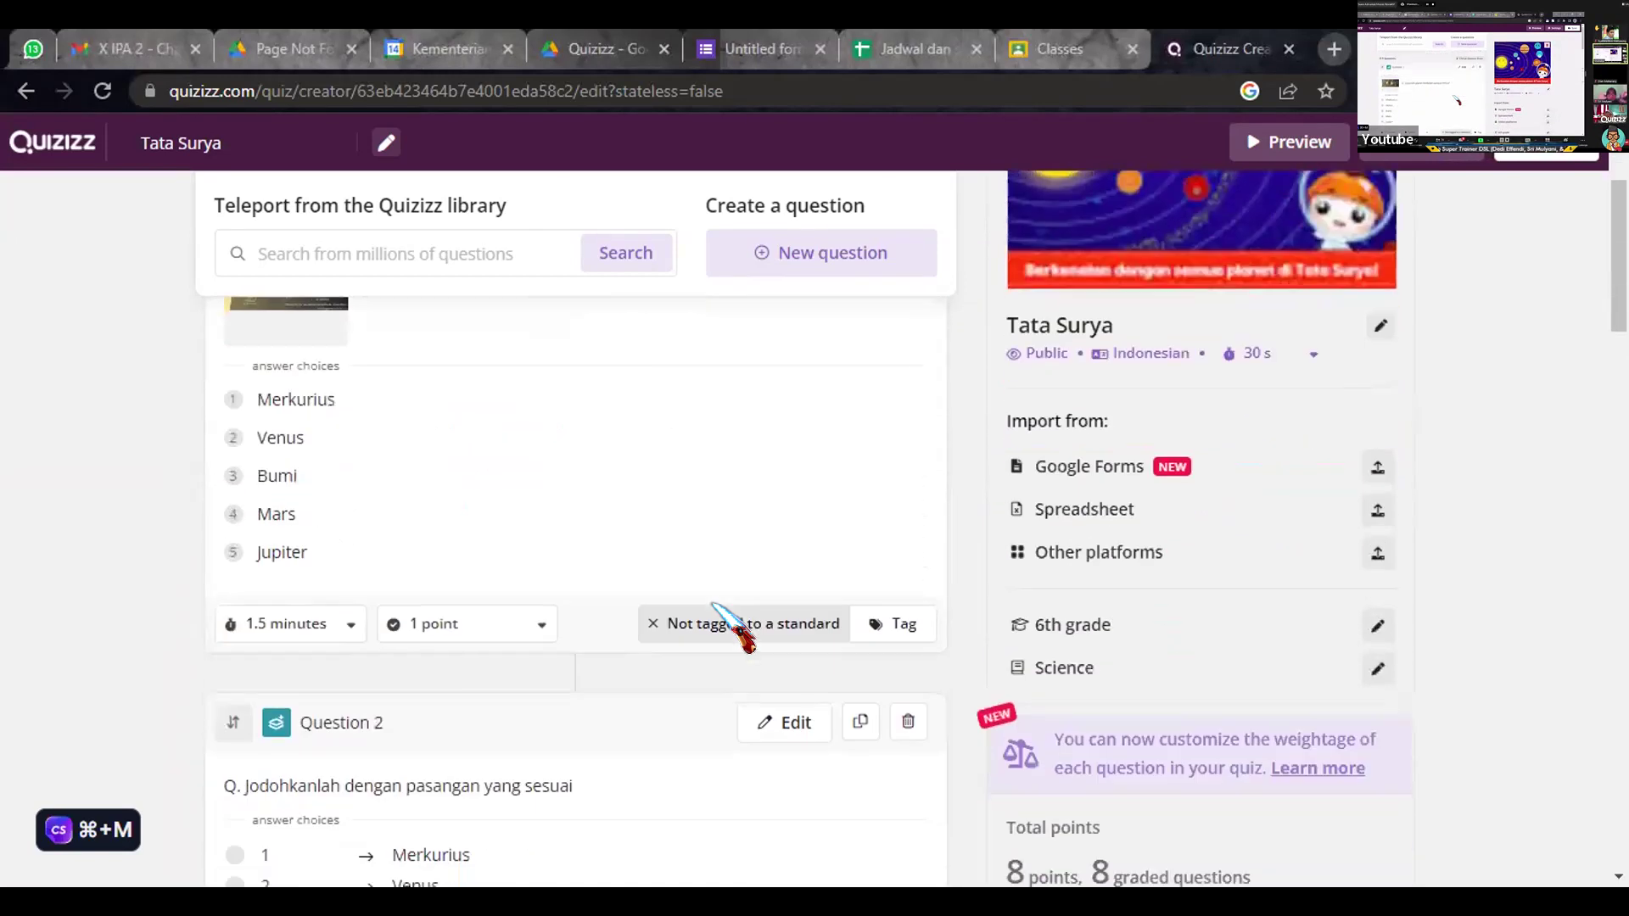
left_click(500, 628)
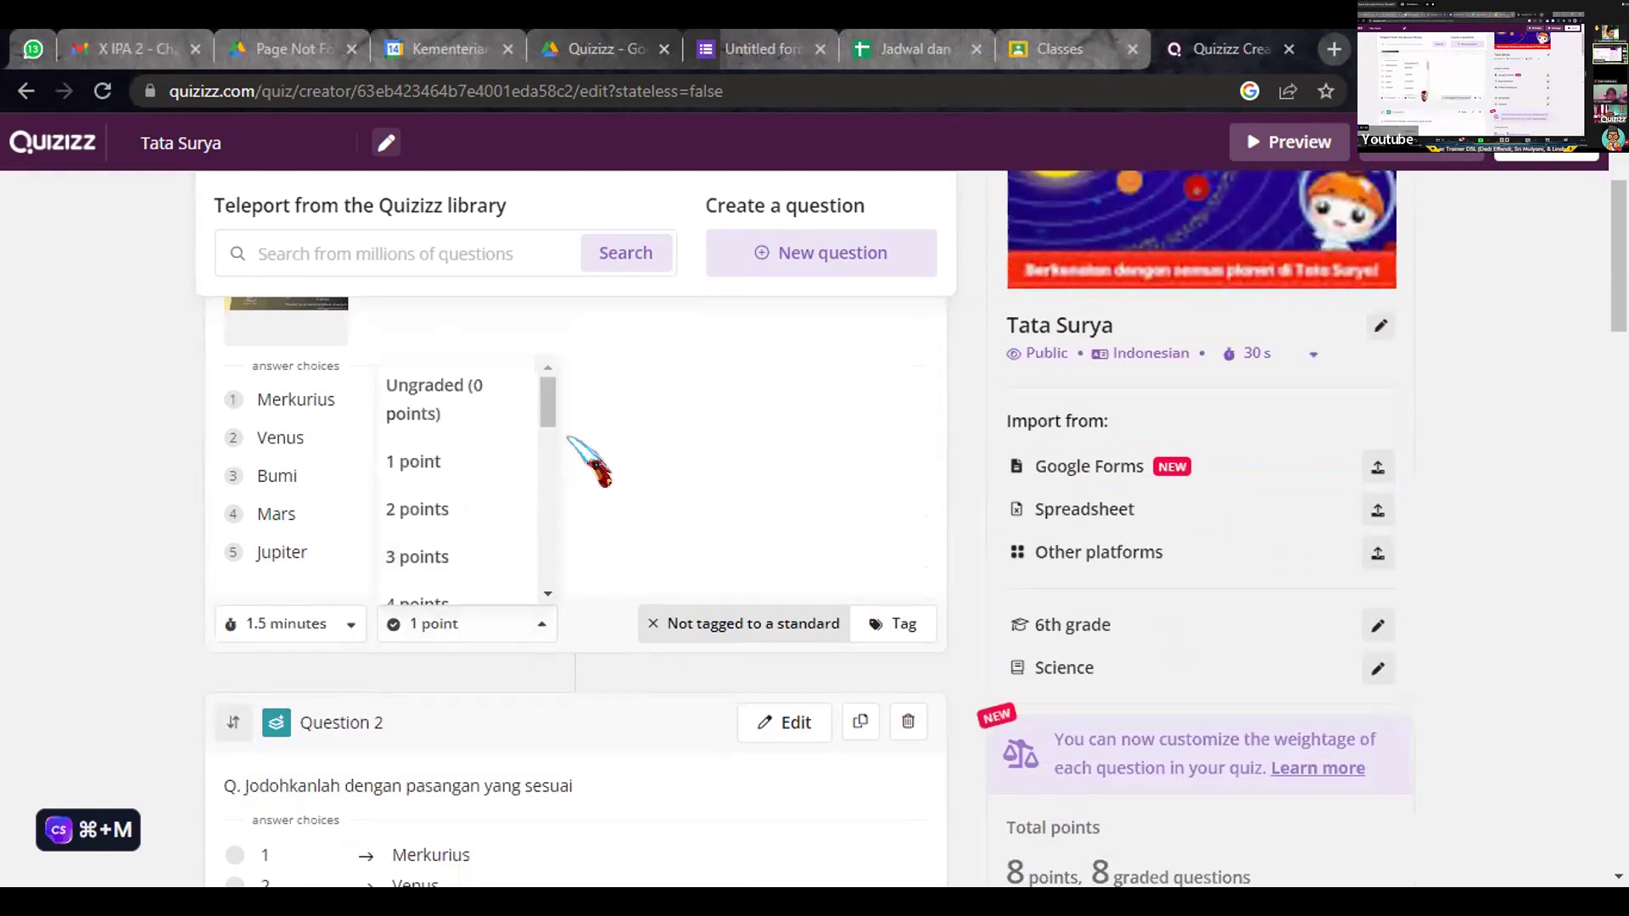
left_click_drag(547, 416, 537, 448)
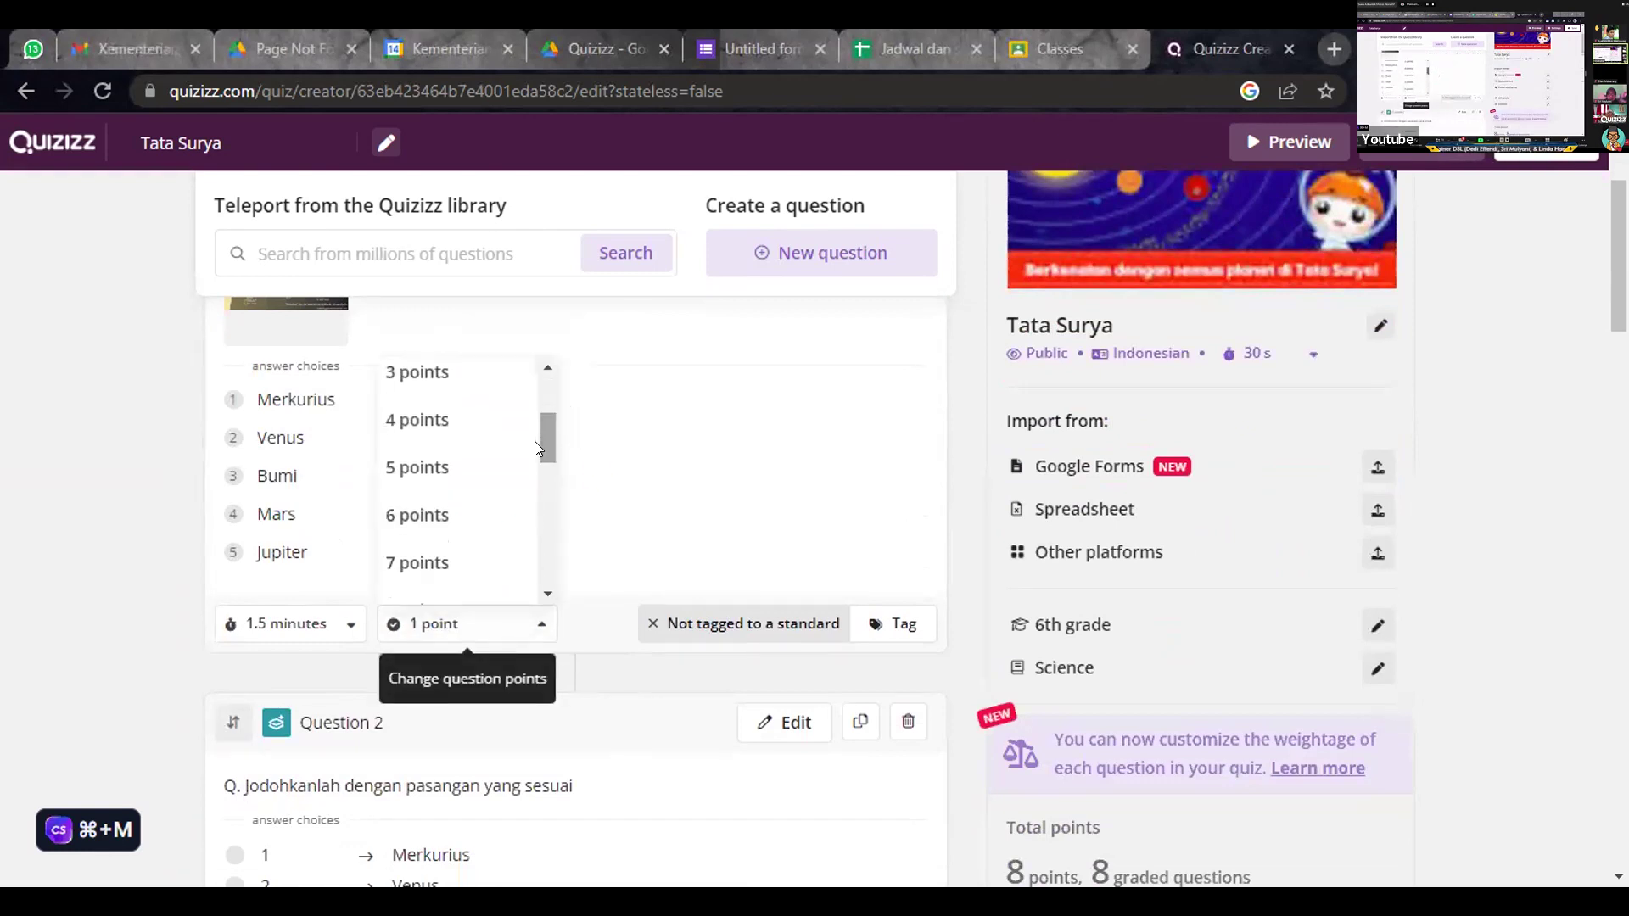
left_click(601, 490)
scroll(594, 492, "down", 2)
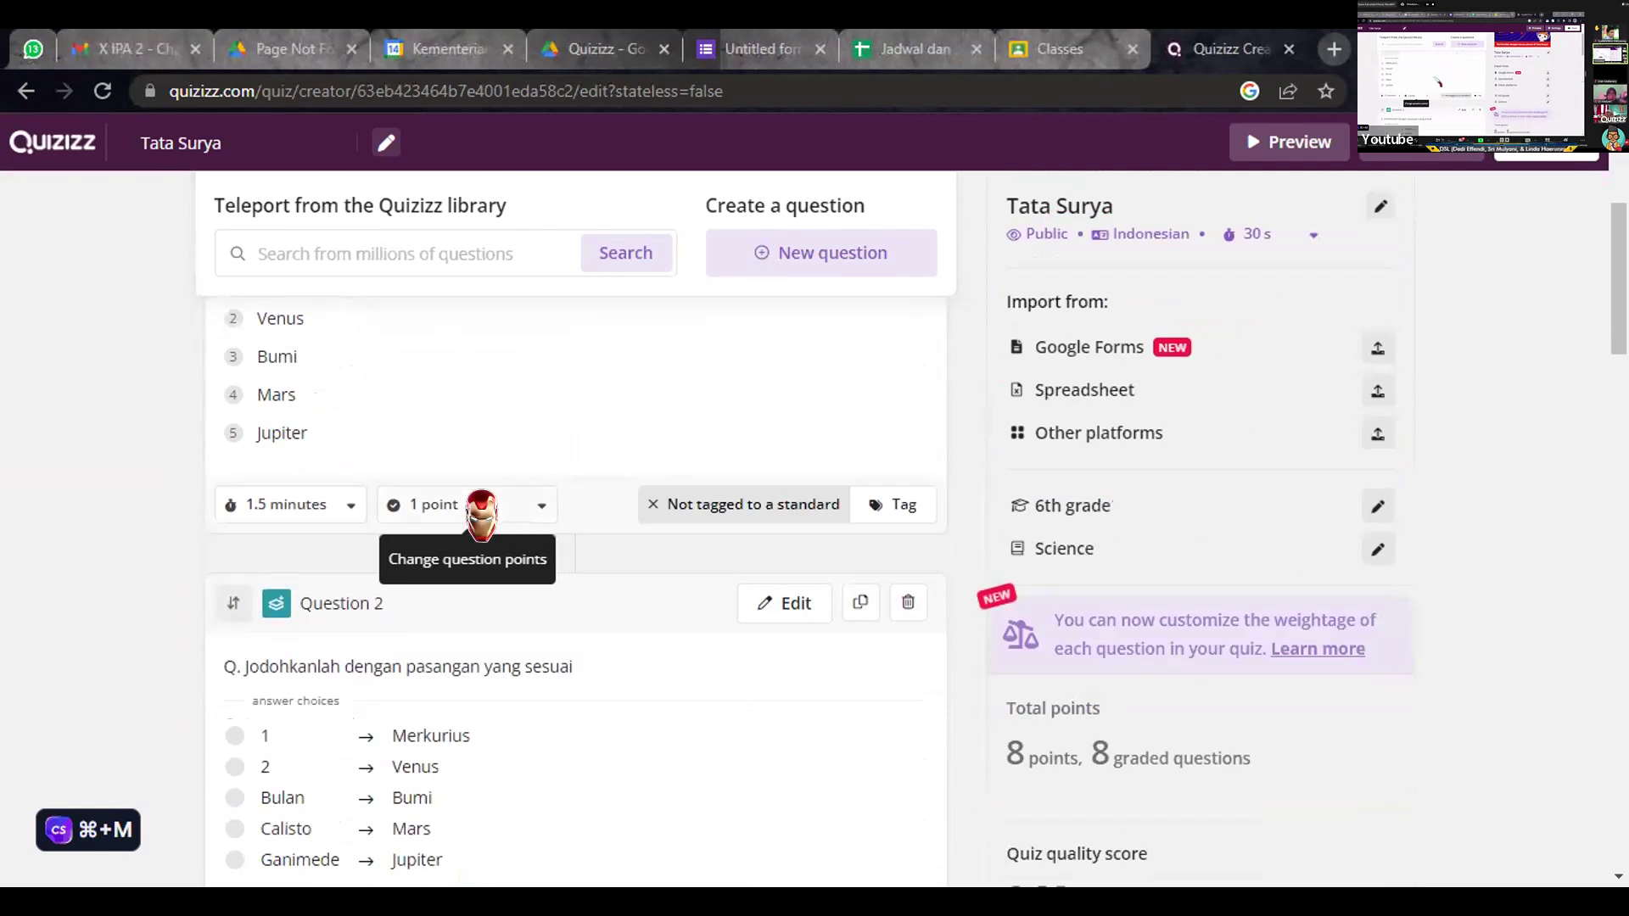
left_click(430, 501)
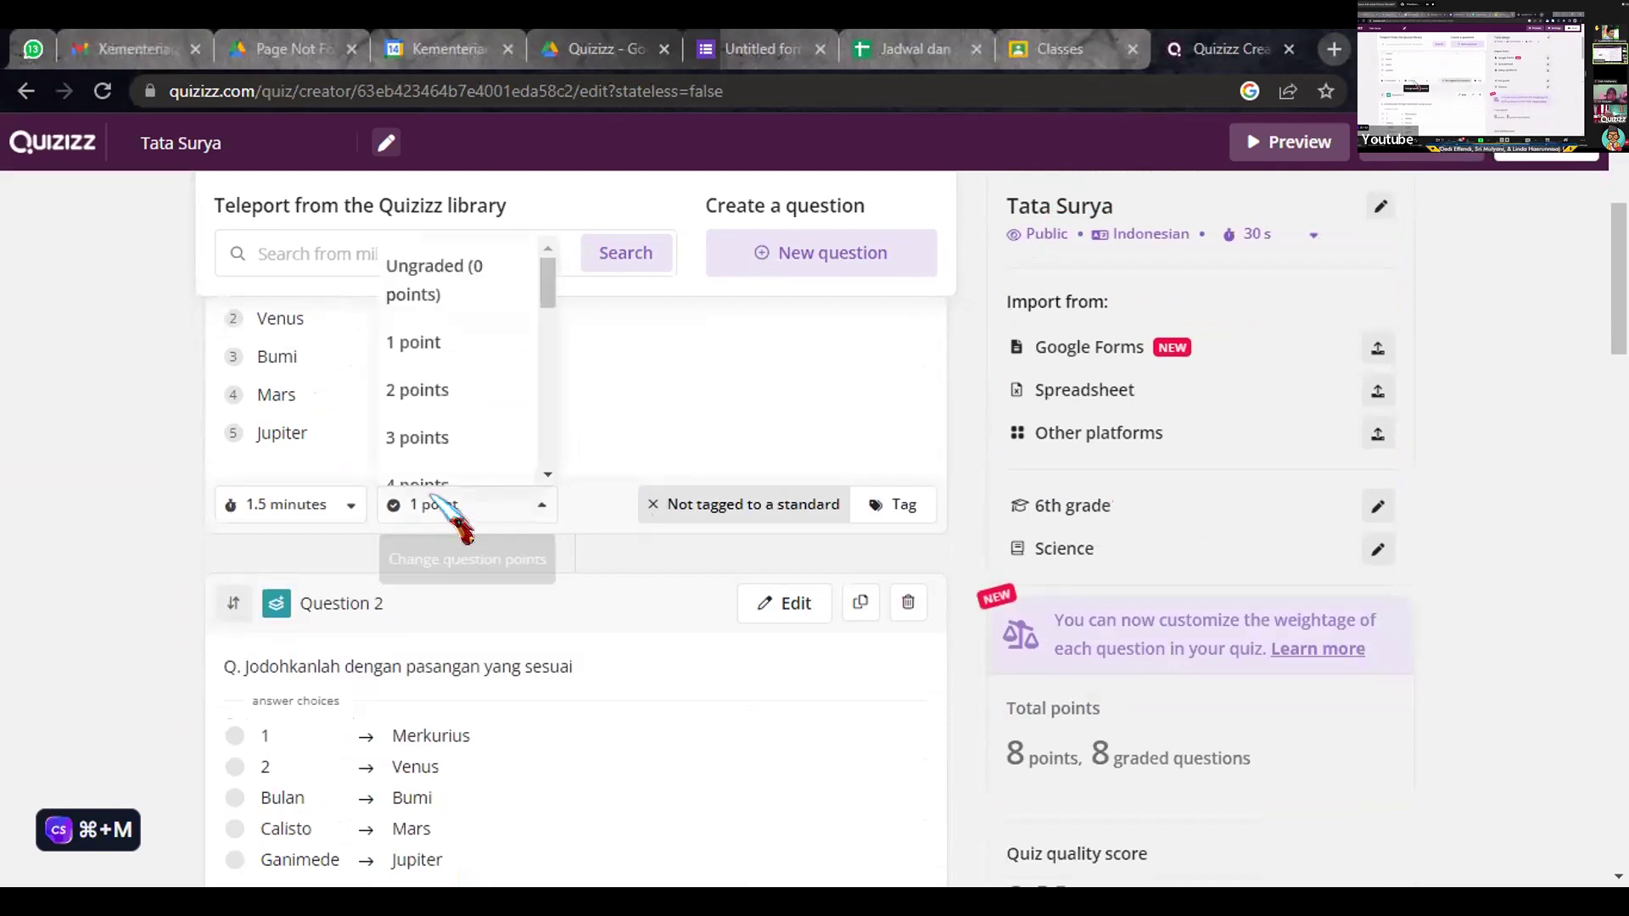
scroll(432, 390, "down", 2)
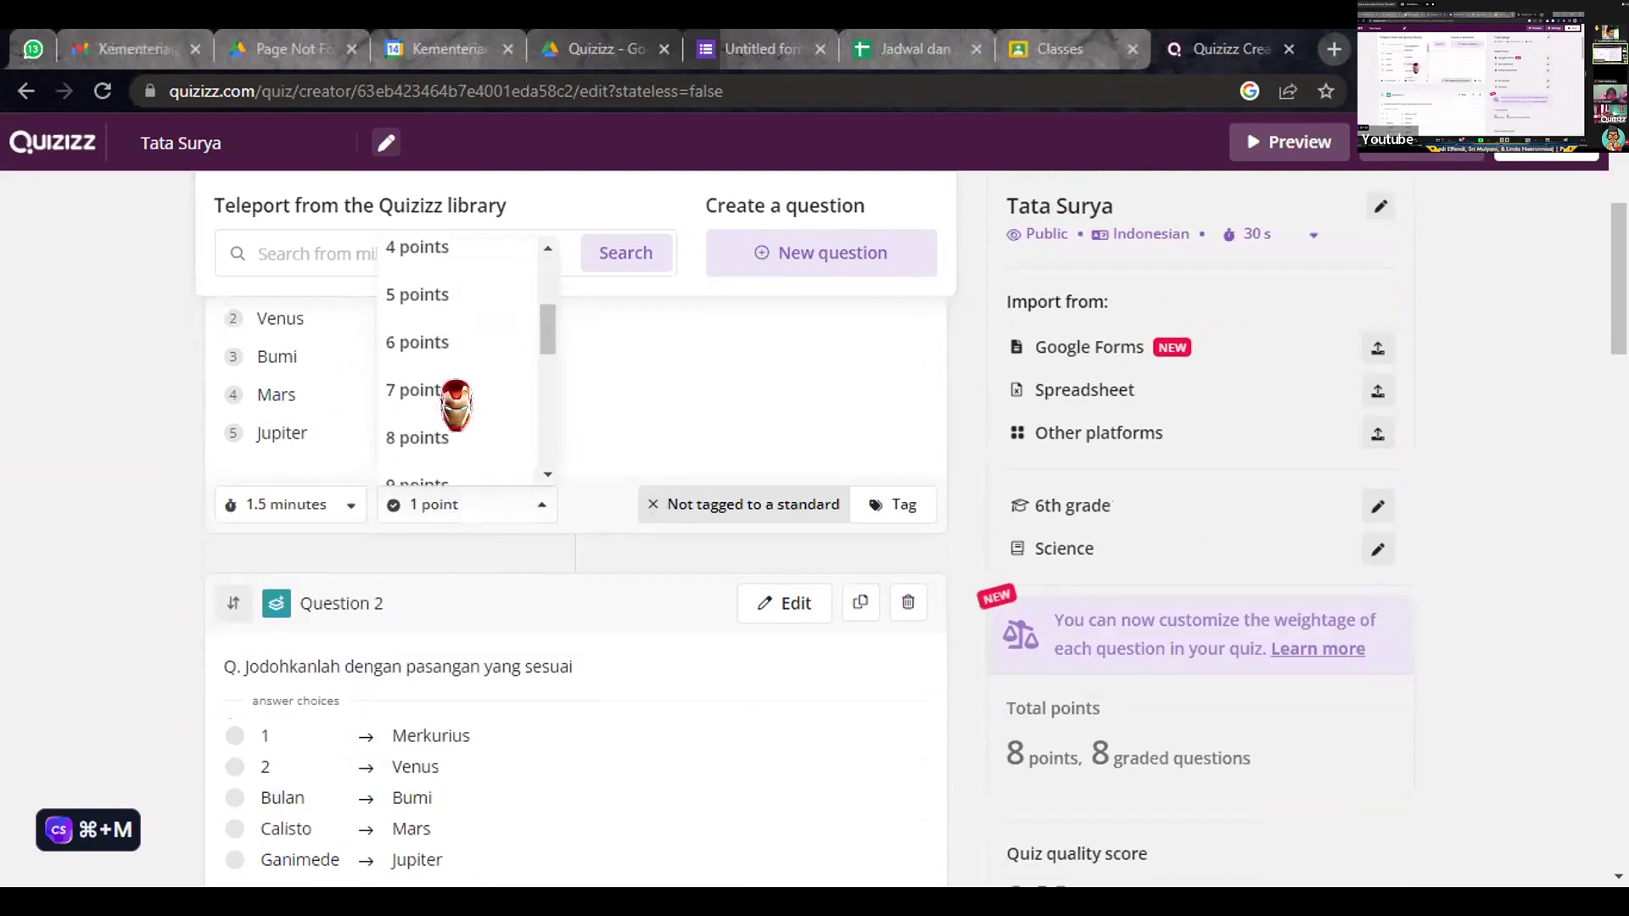
left_click(420, 294)
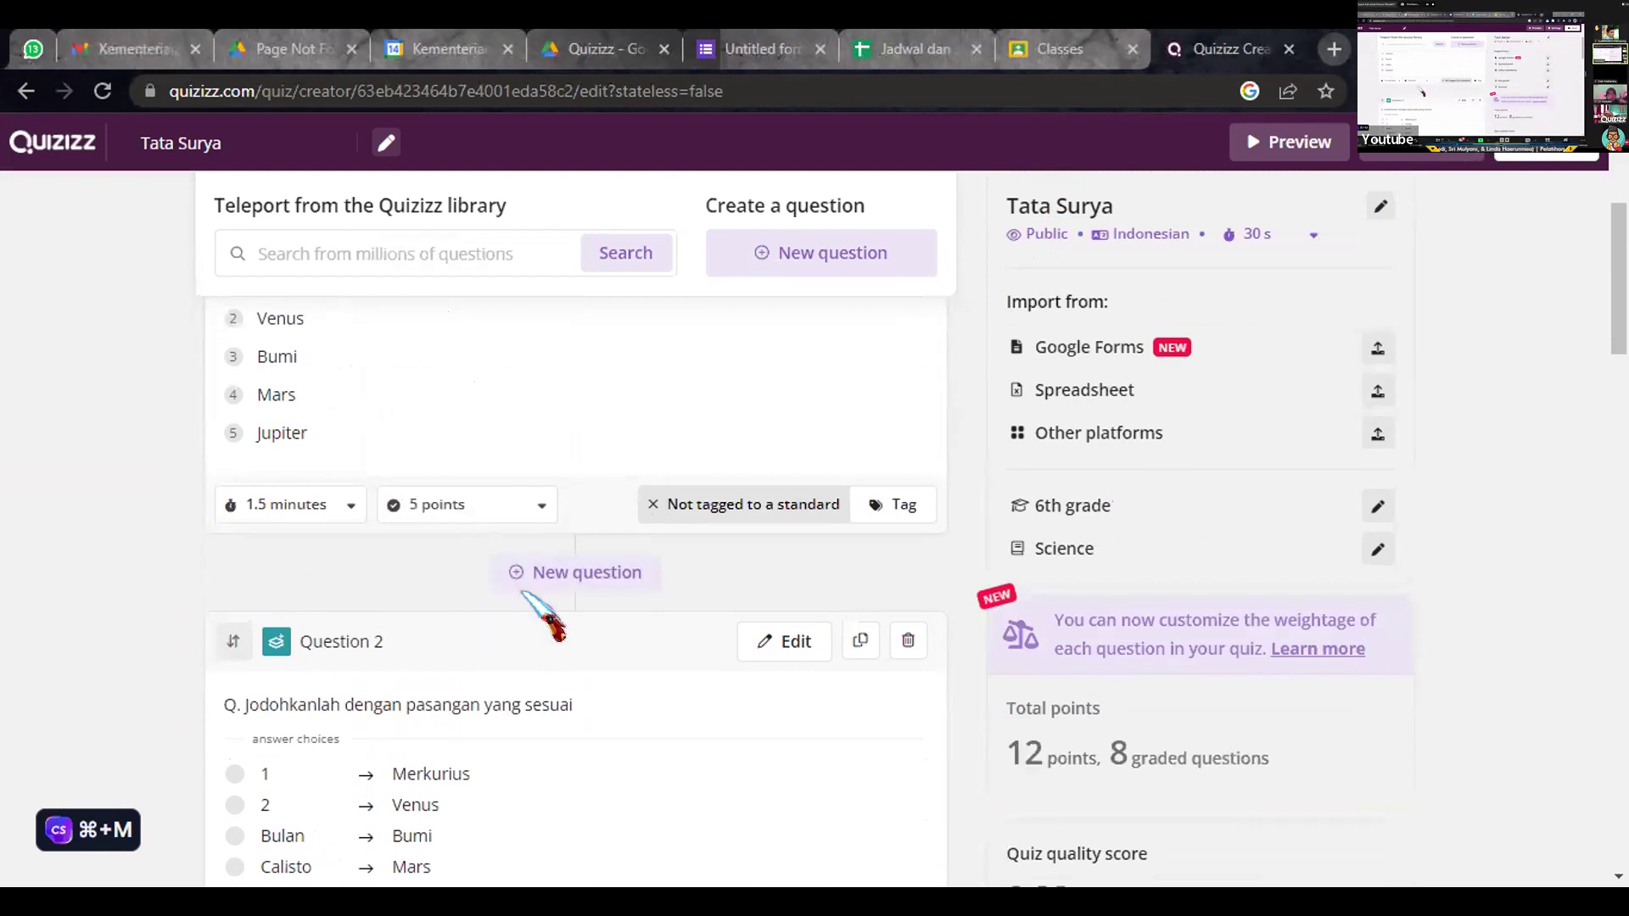
- Set the weight of Question 2, the "Jodohkanlah dengan pasangan yang sesuai" matching question, to 6 points
scroll(522, 607, "down", 3)
left_click(499, 687)
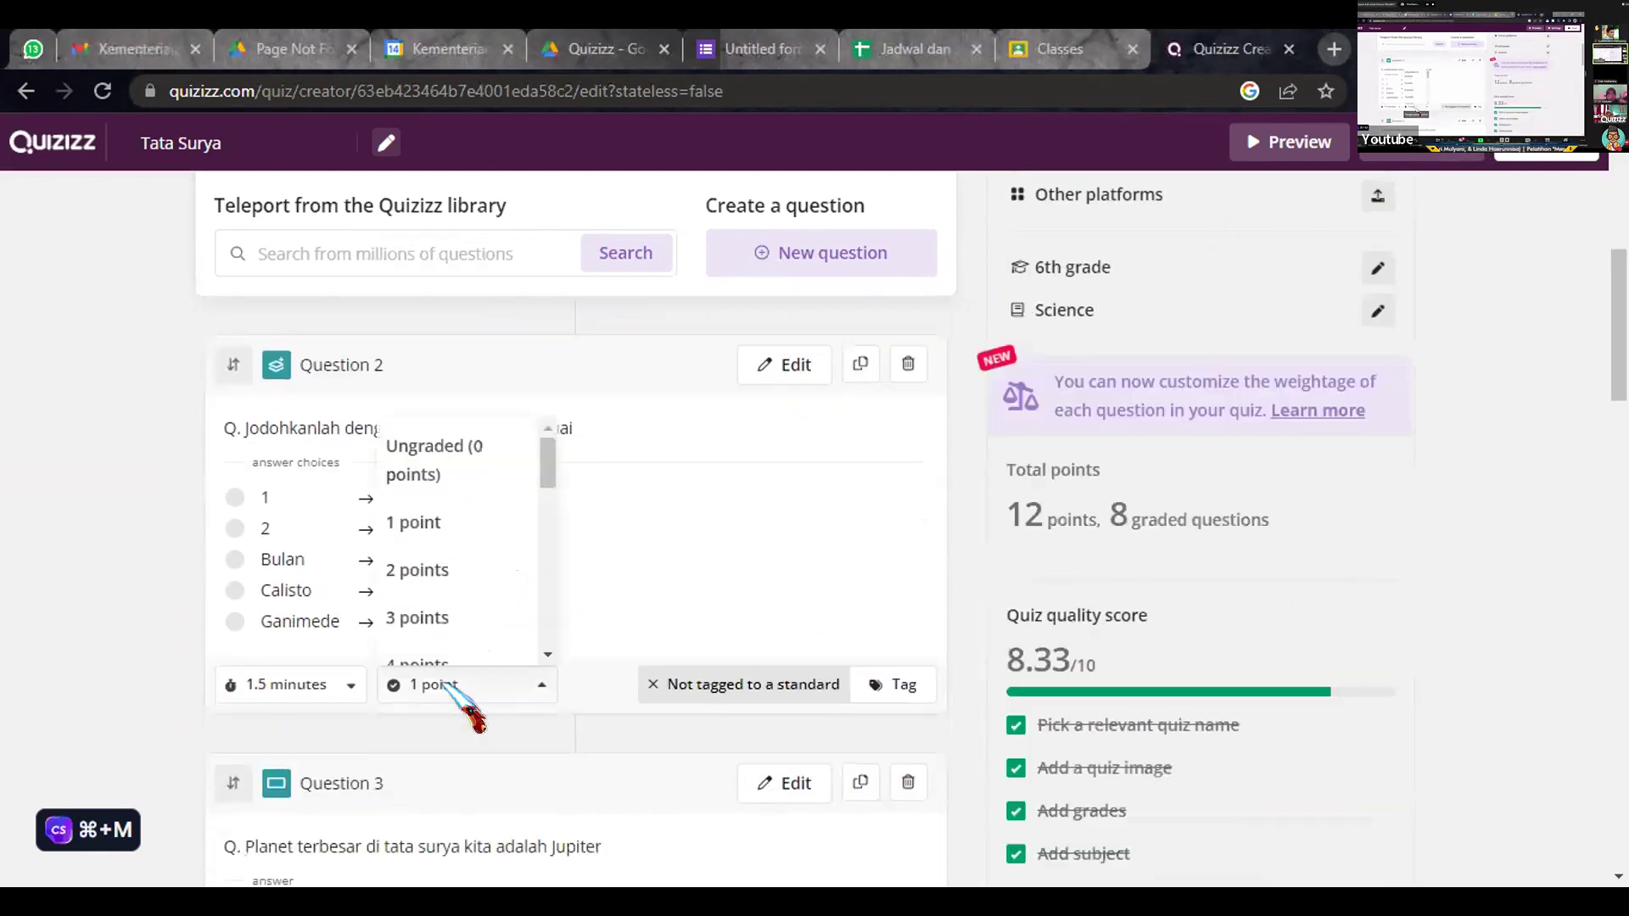
scroll(478, 597, "down", 1)
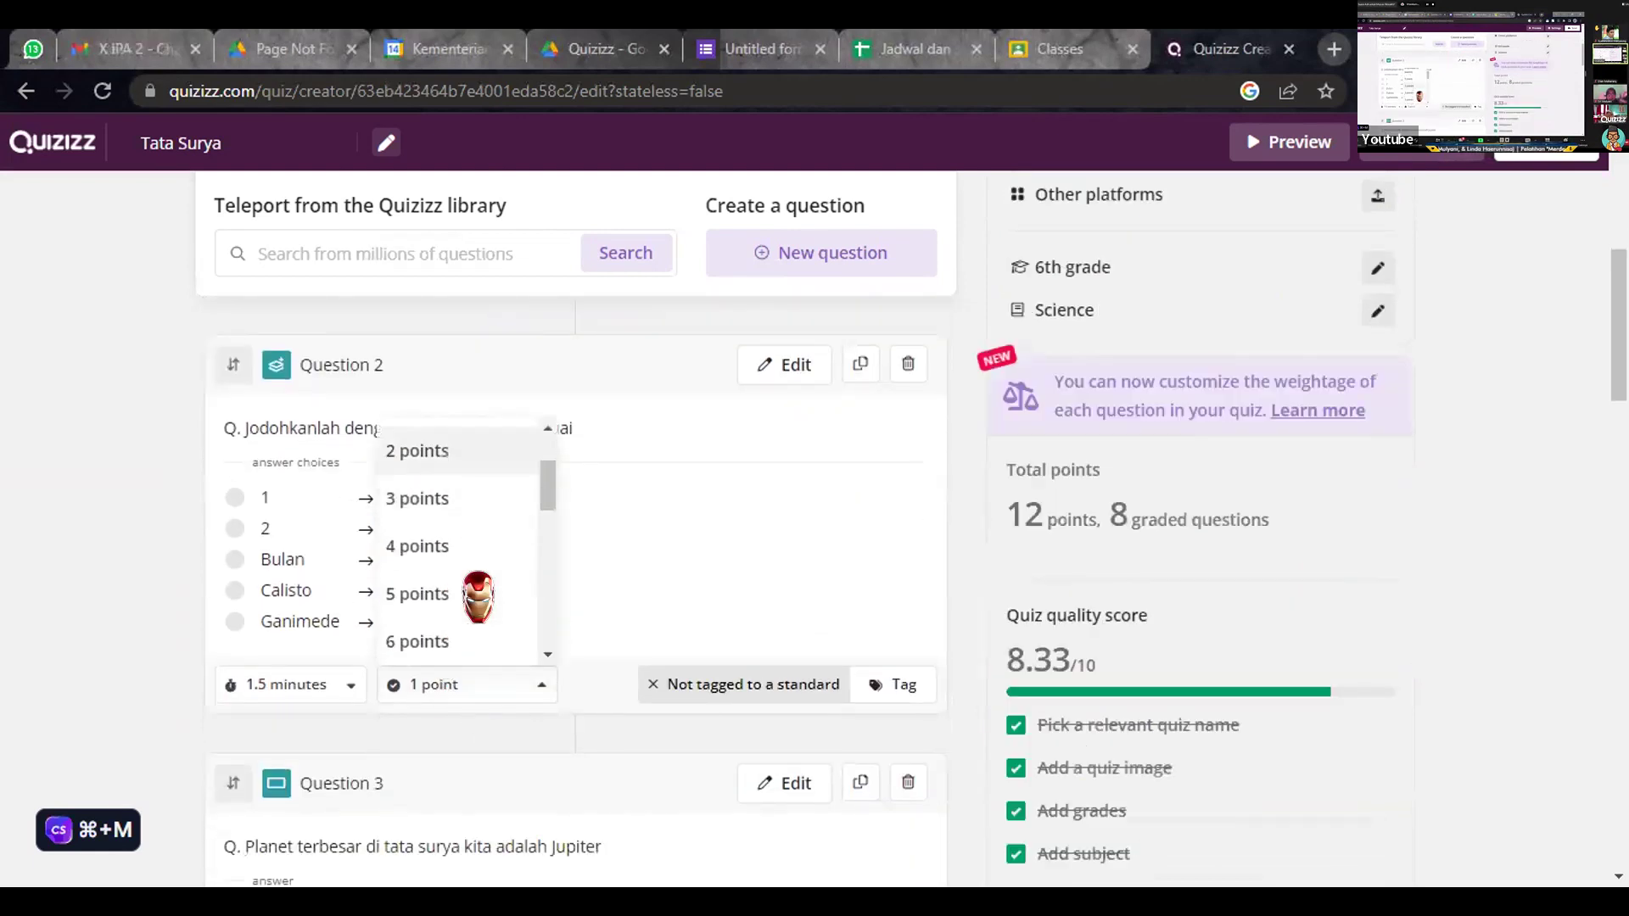
left_click(418, 643)
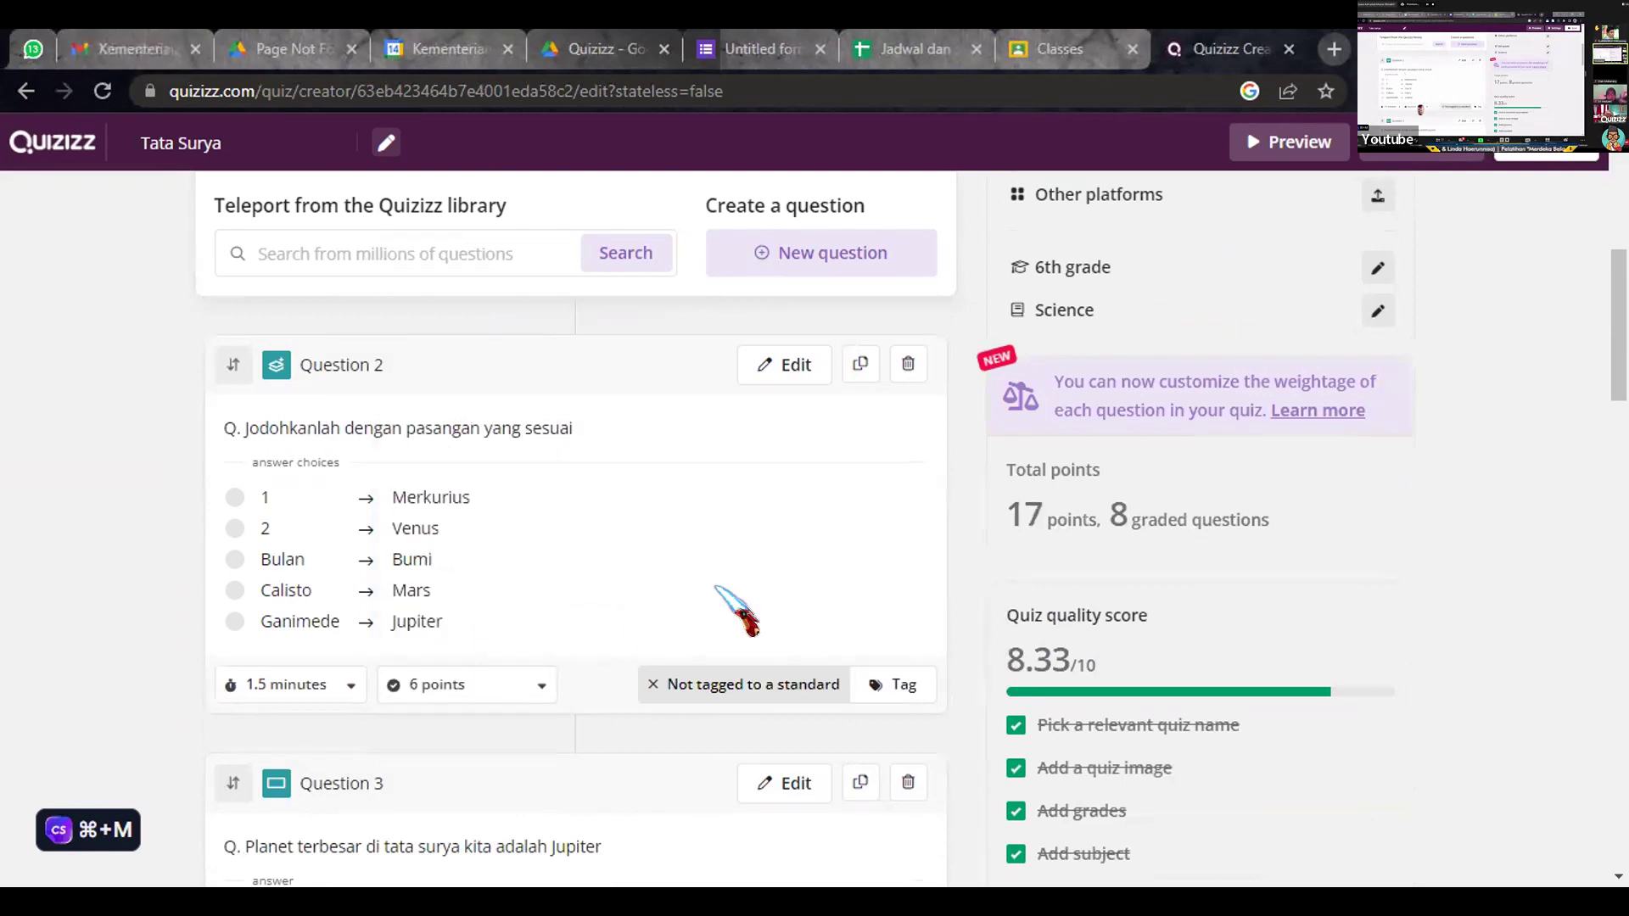
- Set the weights of Question 3 (largest planet) and Question 4 (Bumi fill-in with two blanks) to 3 points each
scroll(717, 587, "down", 5)
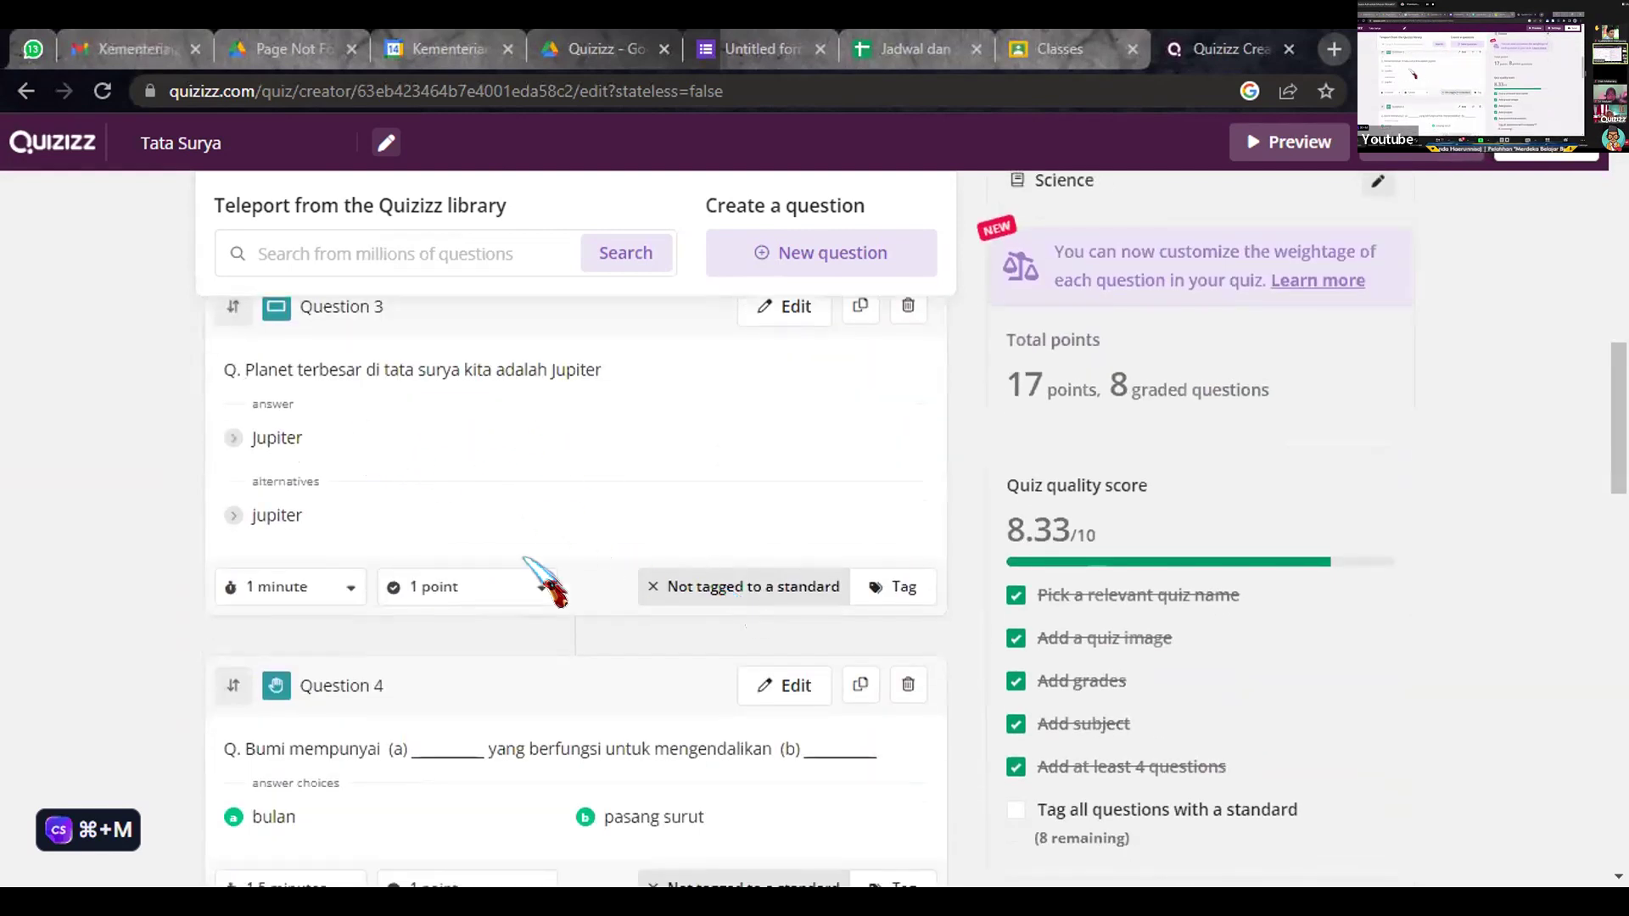
left_click(452, 584)
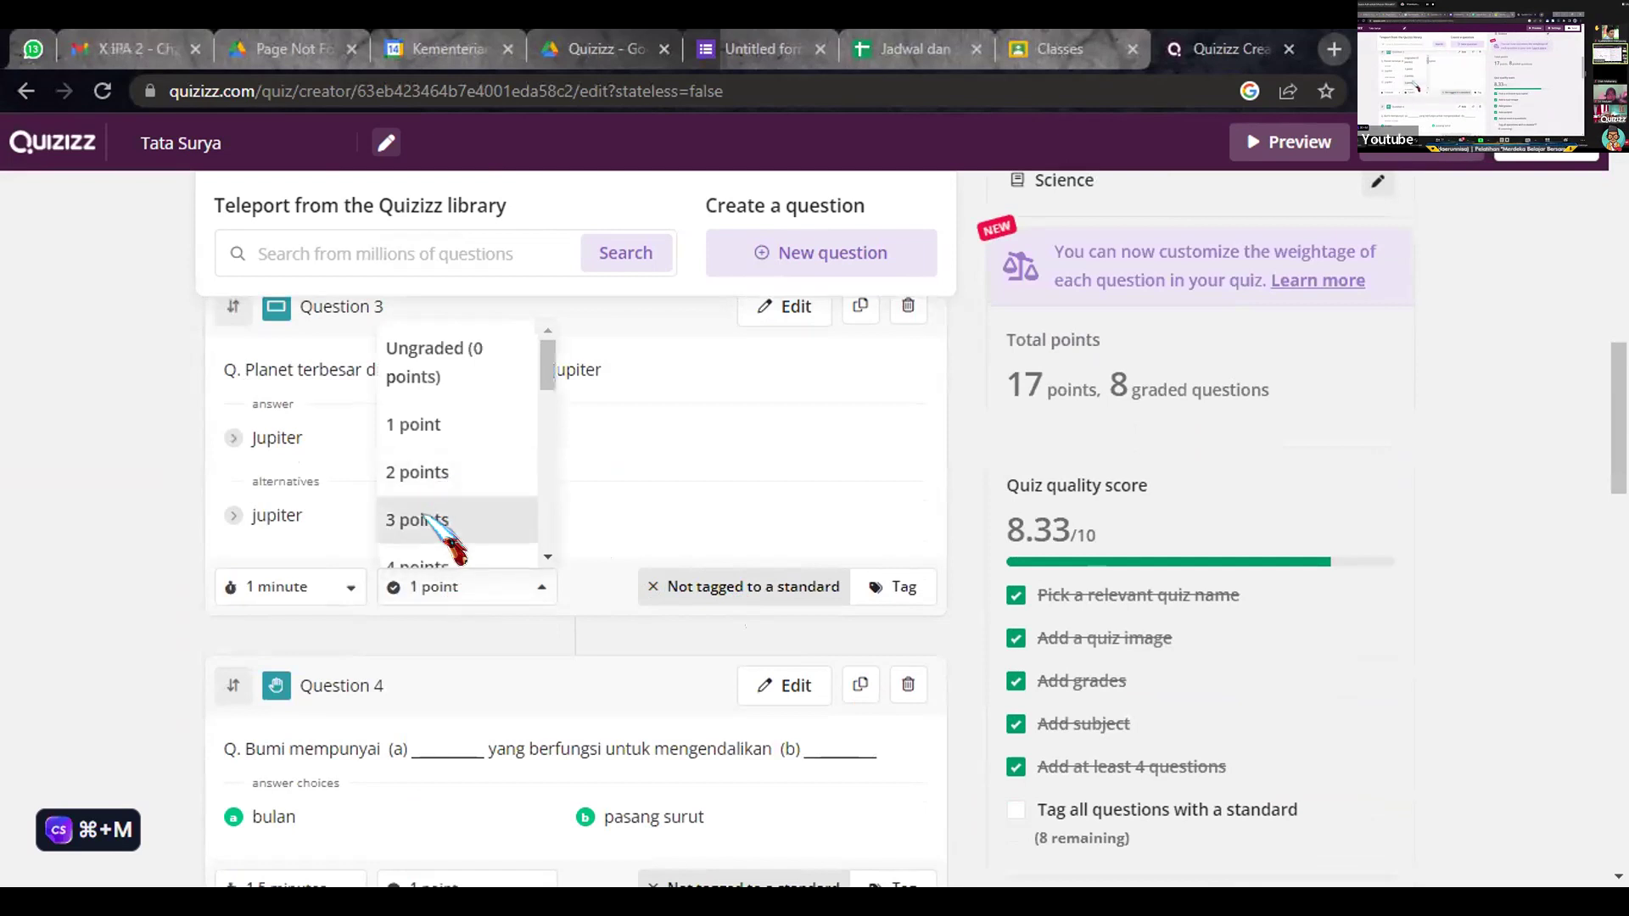
left_click(426, 518)
scroll(600, 645, "down", 4)
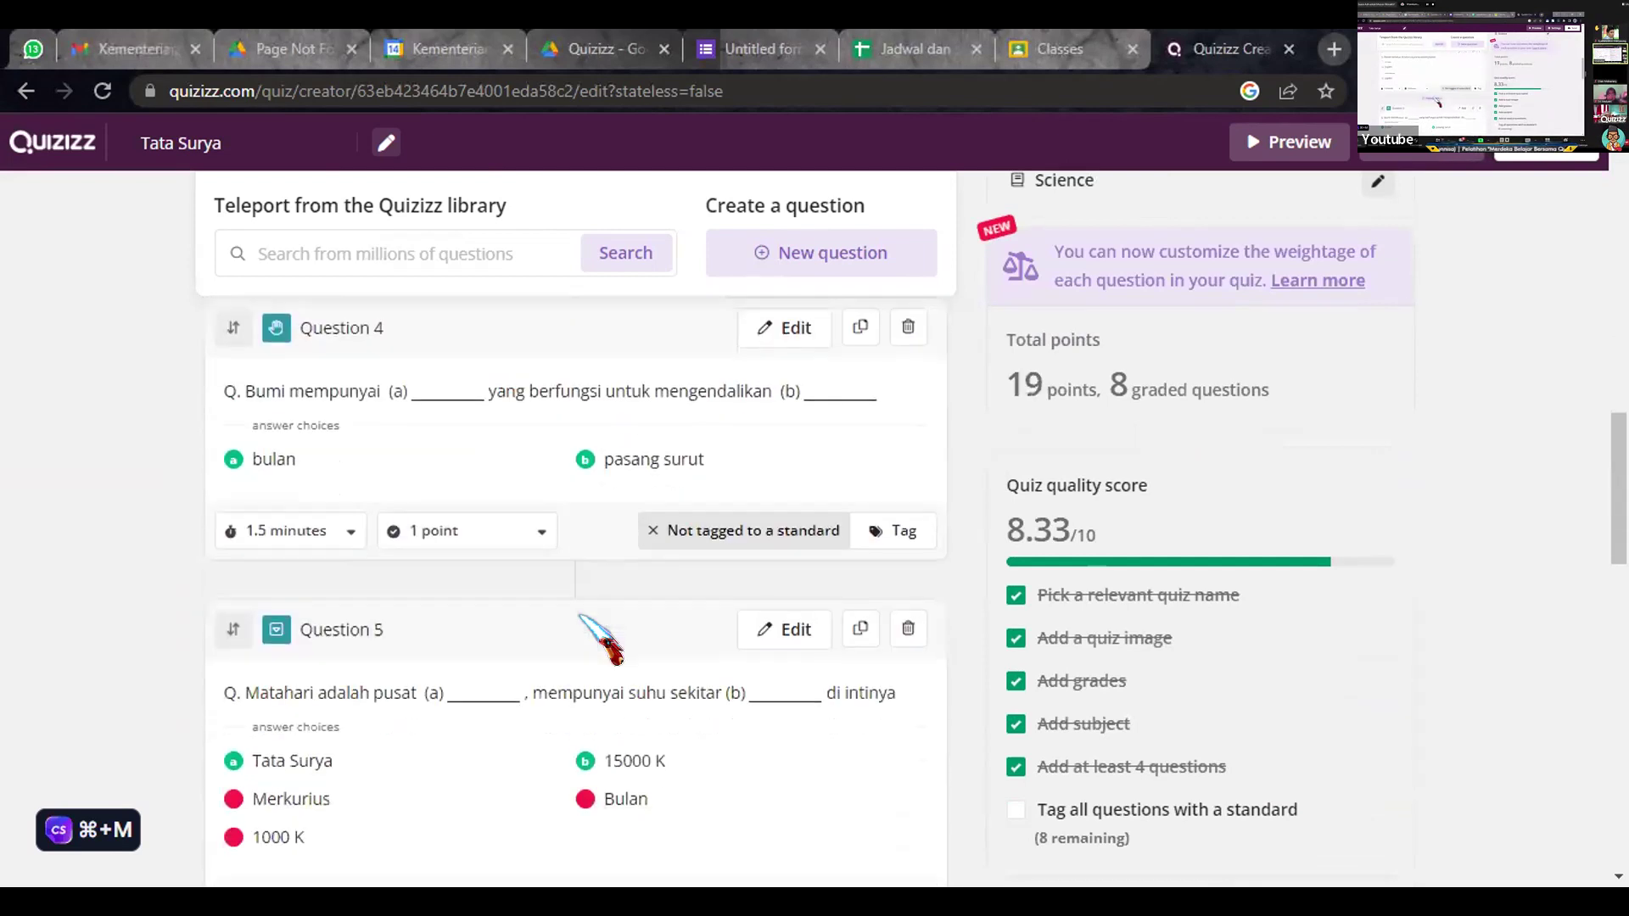
left_click(441, 532)
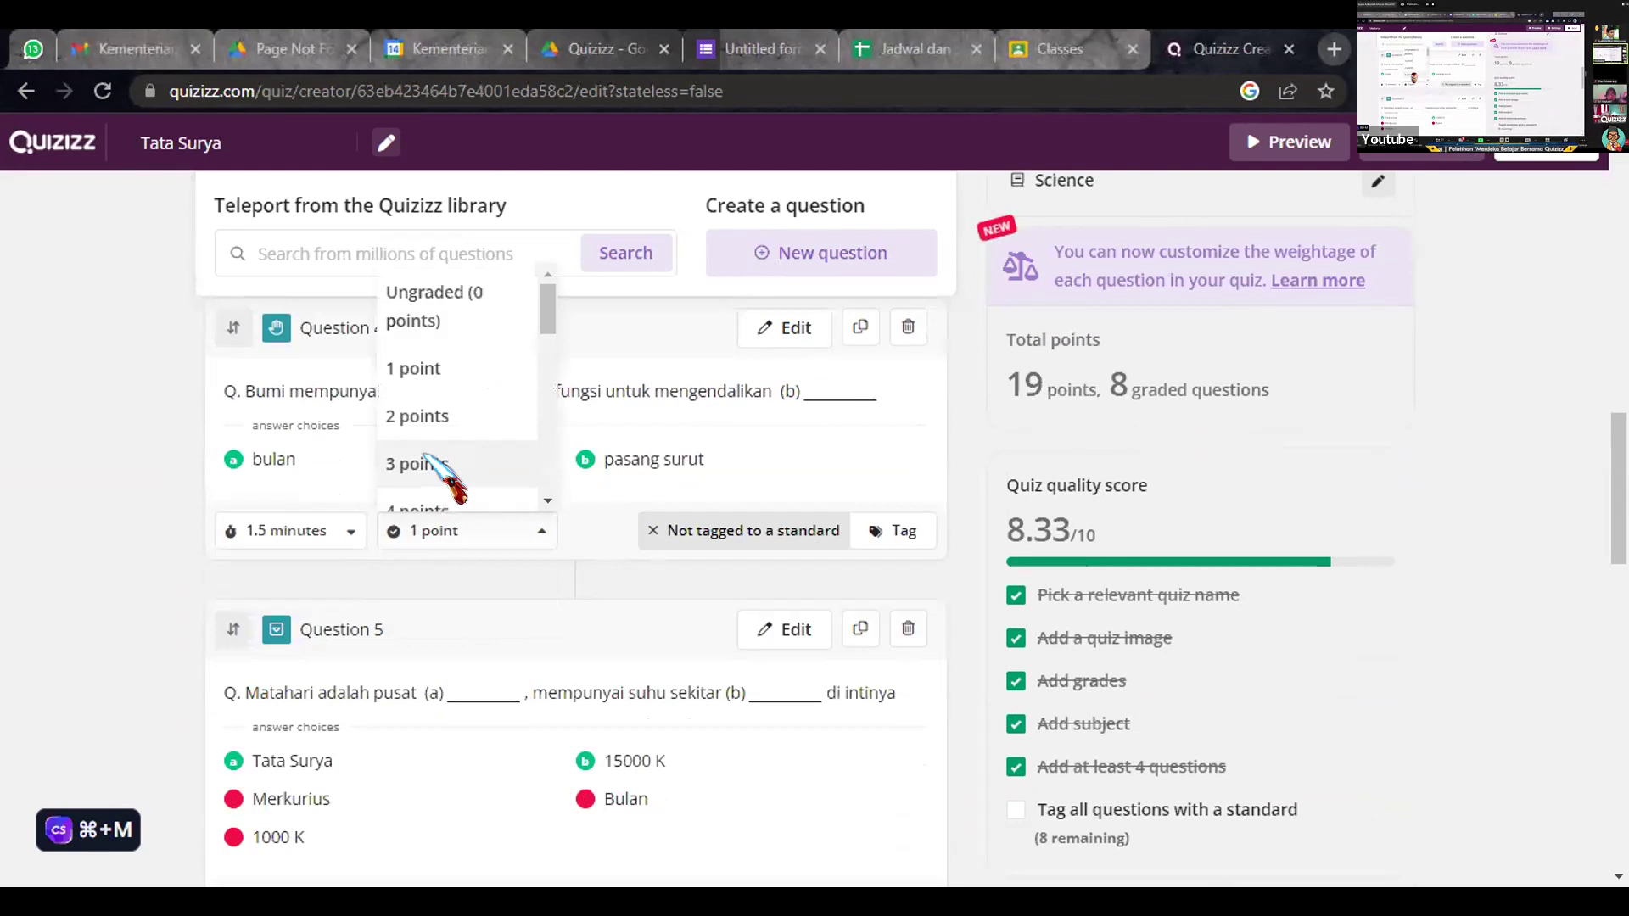
left_click(424, 463)
- Set the weight of Question 5, the "Matahari adalah pusat" question with two blanks, to 6 points
scroll(565, 633, "down", 3)
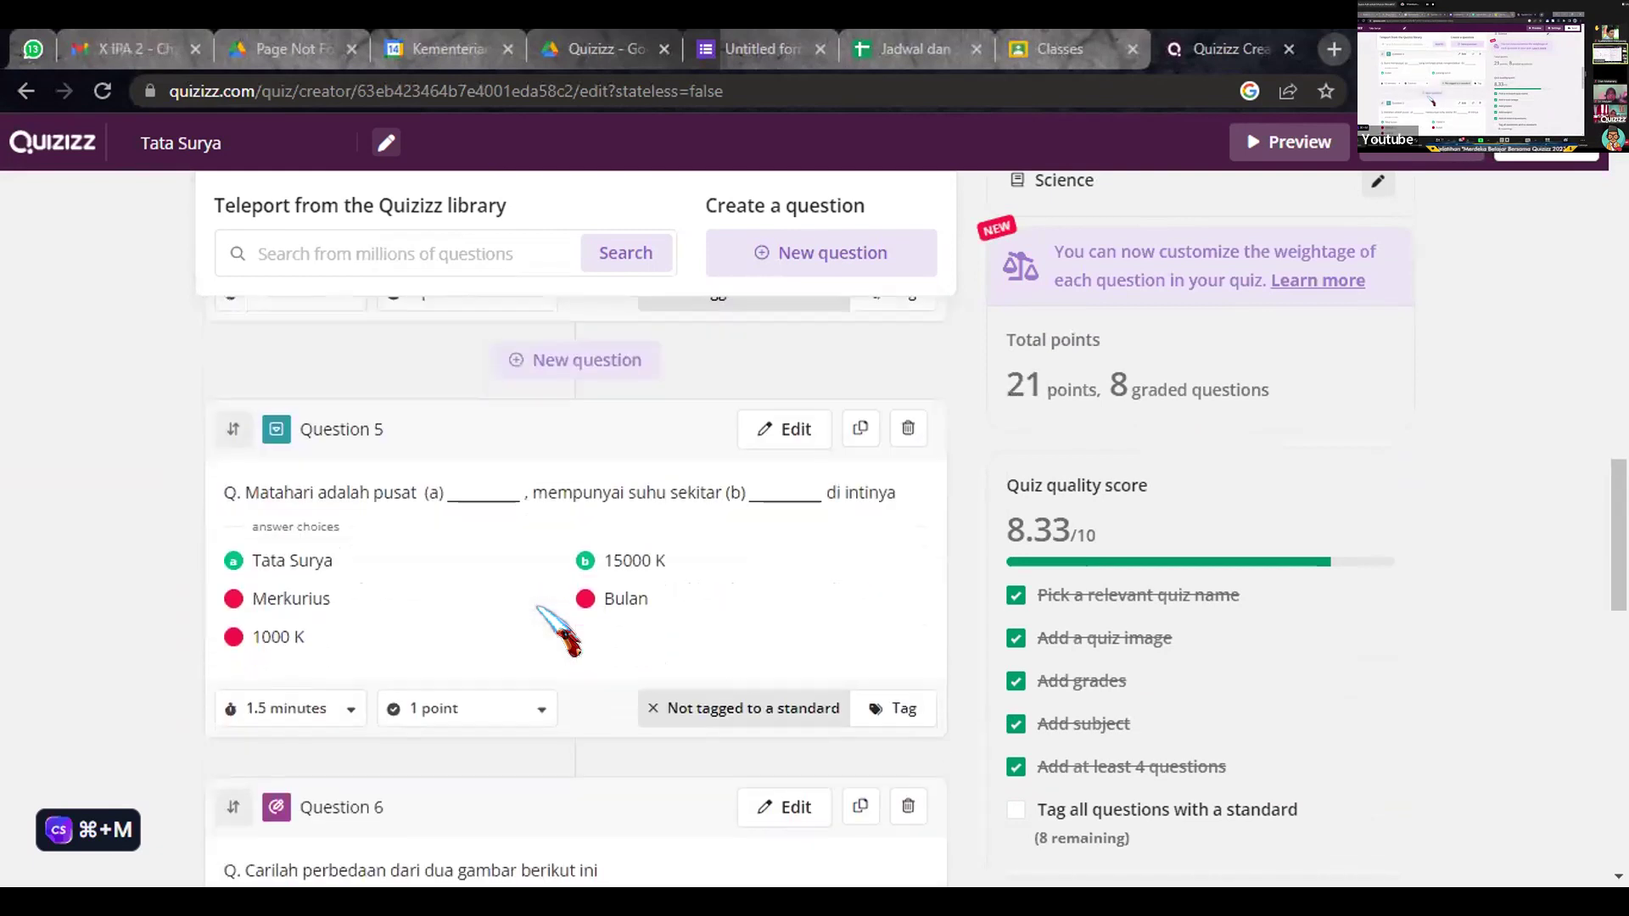
scroll(565, 632, "down", 1)
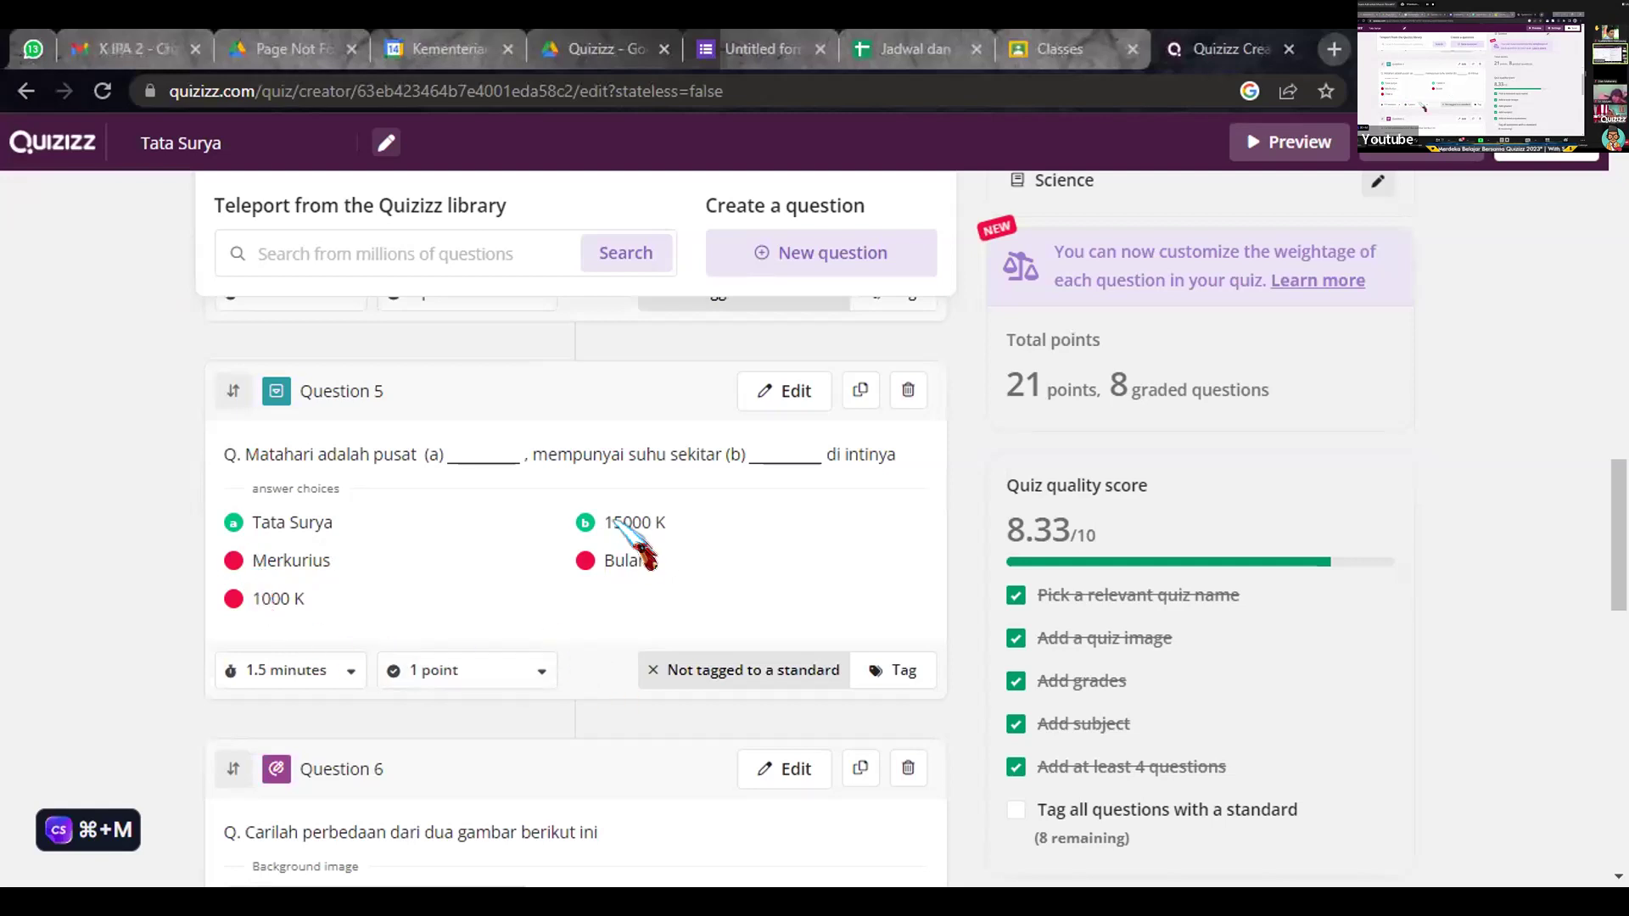
left_click(463, 668)
scroll(484, 585, "down", 3)
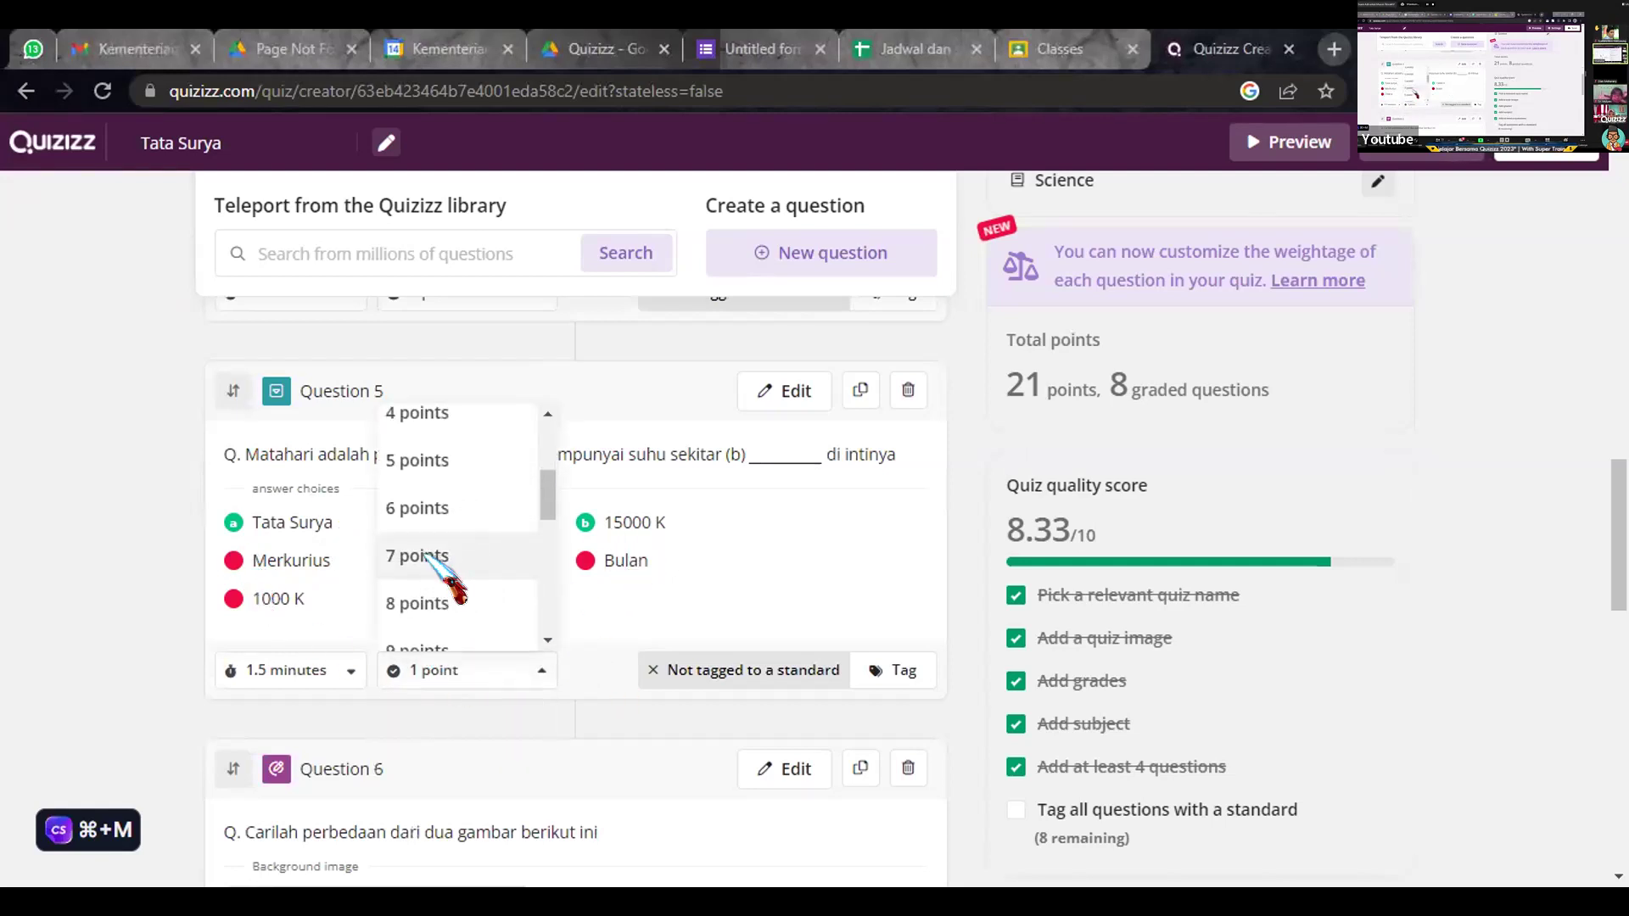
left_click(421, 509)
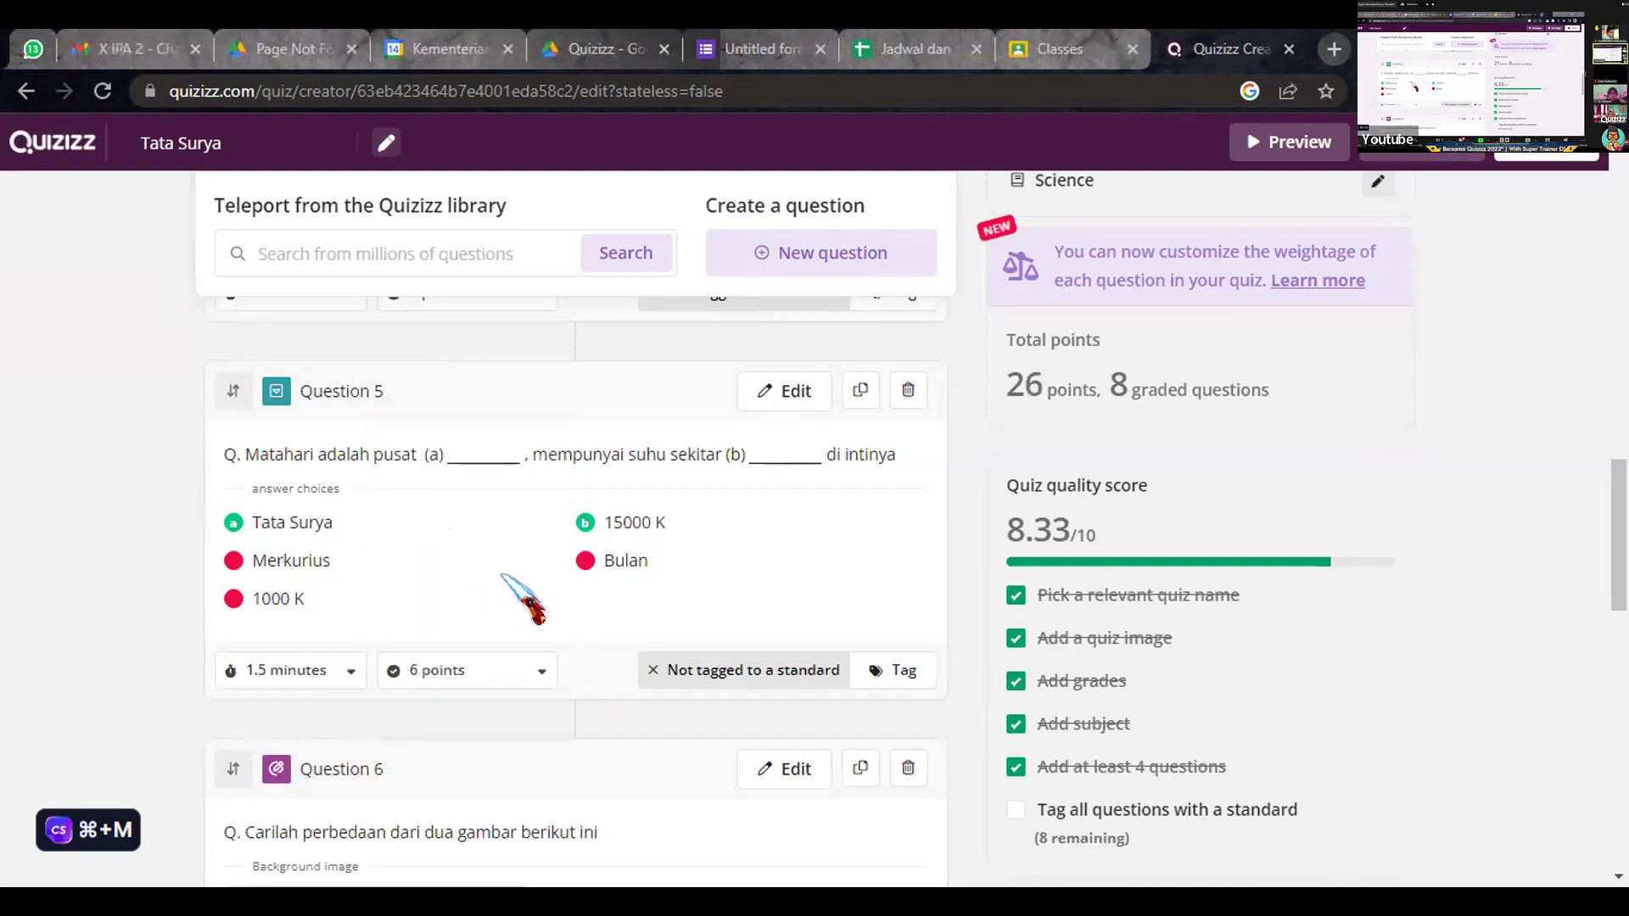
- Set the weight of Question 6, the Draw question about differences between two pictures, to 5 points
scroll(513, 582, "down", 3)
scroll(520, 598, "down", 5)
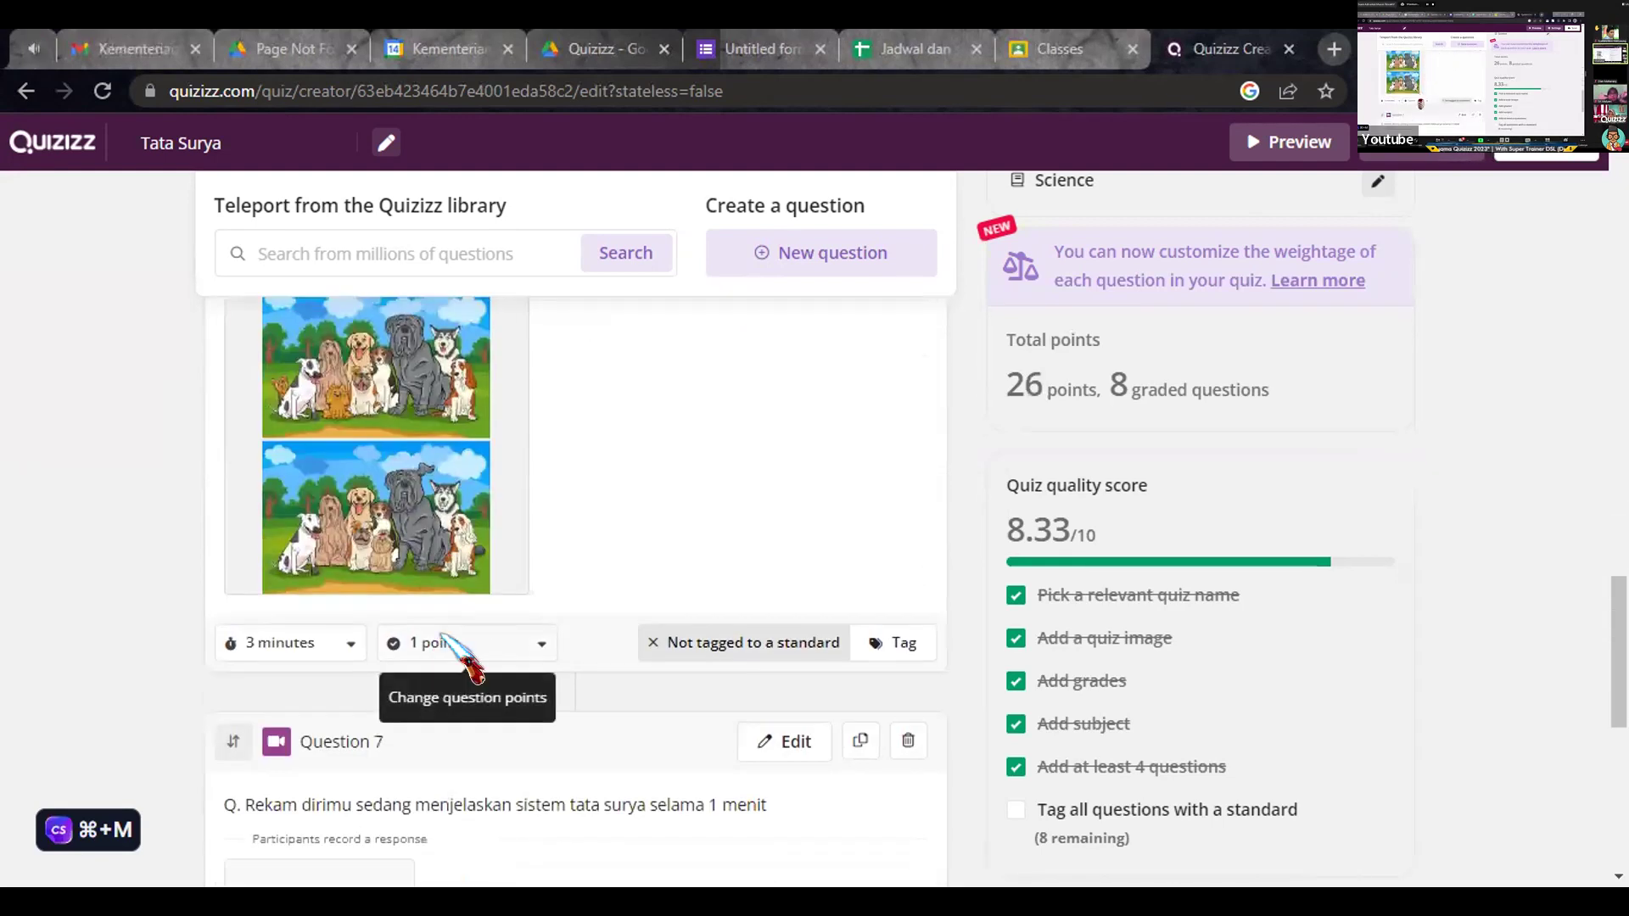
left_click(445, 642)
scroll(475, 526, "down", 2)
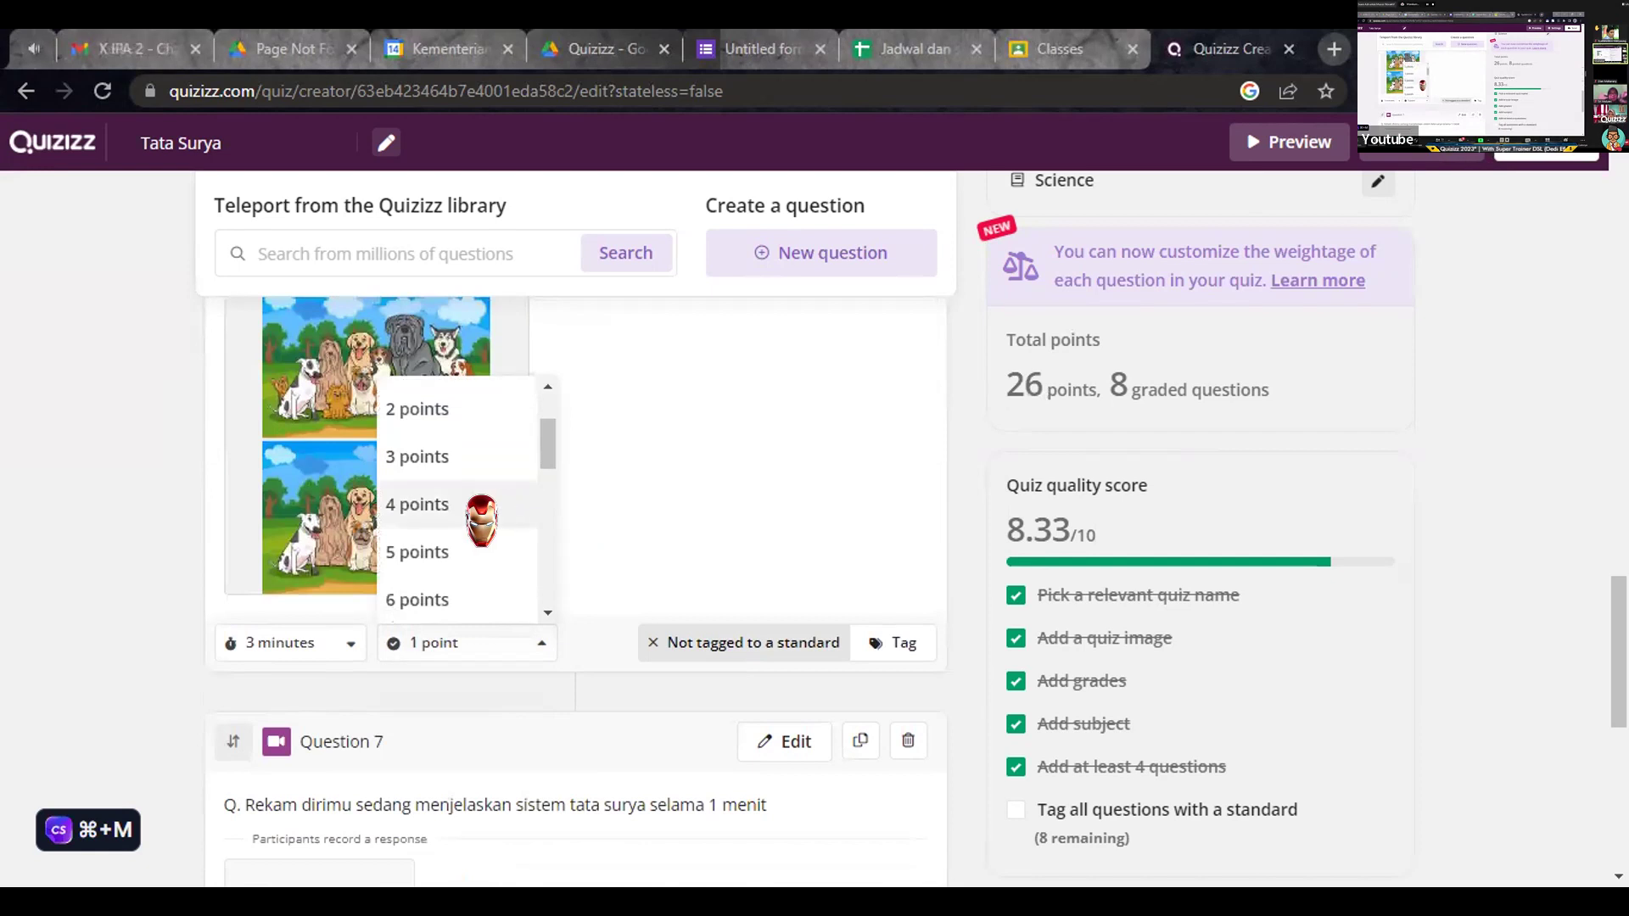
left_click(424, 551)
- Set the weight of Question 7, the Video Response question about the solar system, to 10 points
scroll(692, 535, "down", 3)
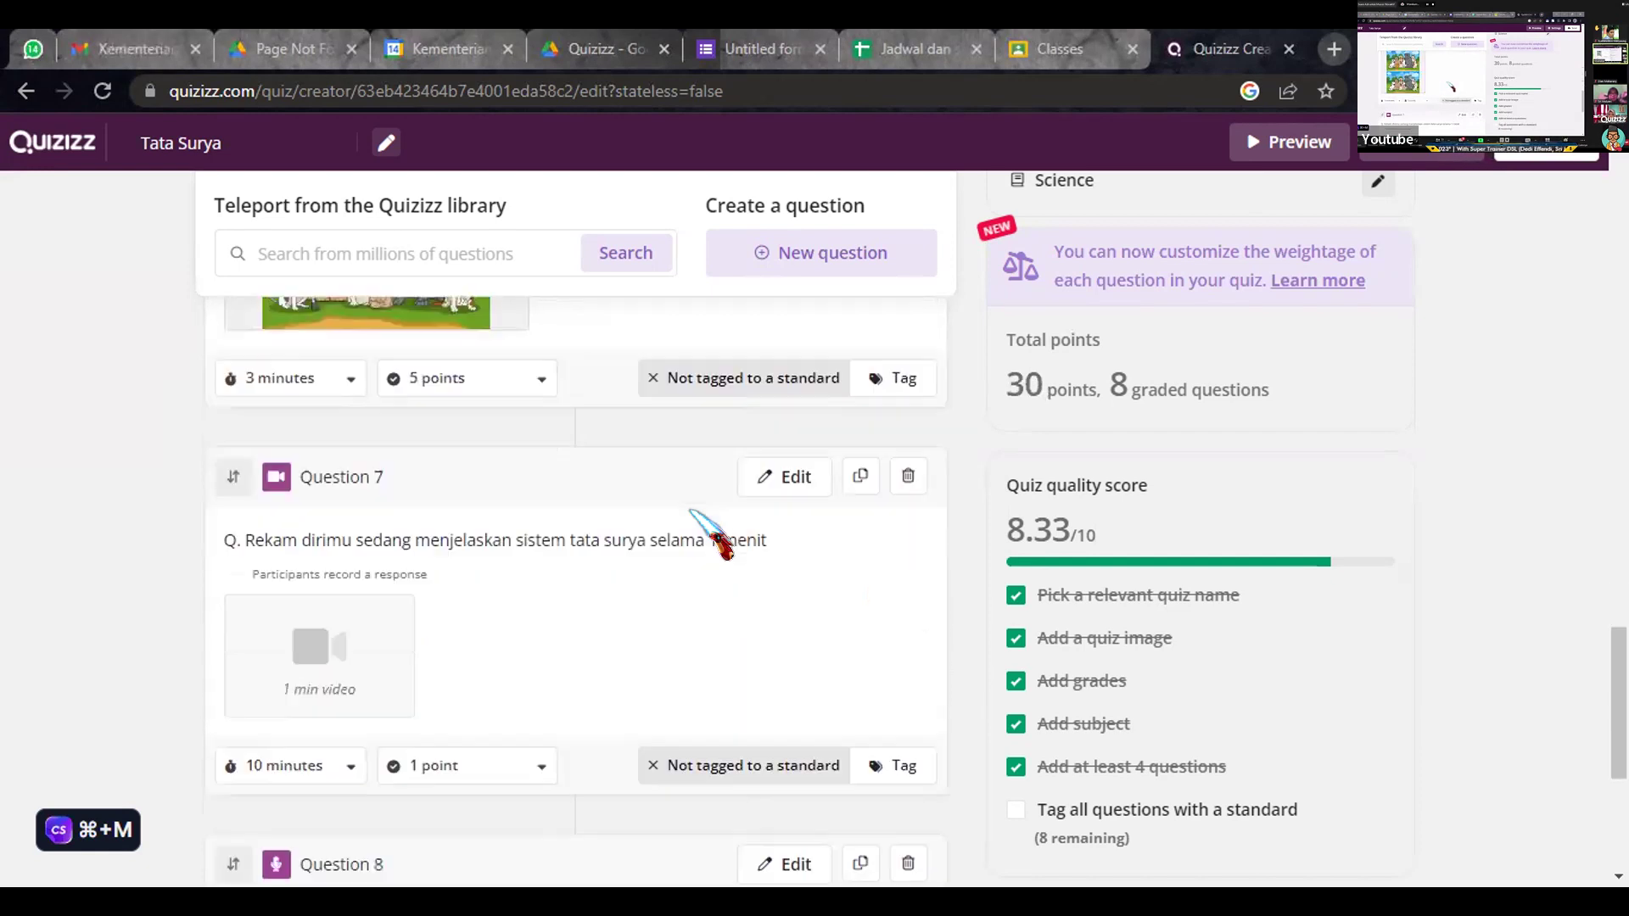
scroll(719, 543, "down", 3)
left_click(462, 556)
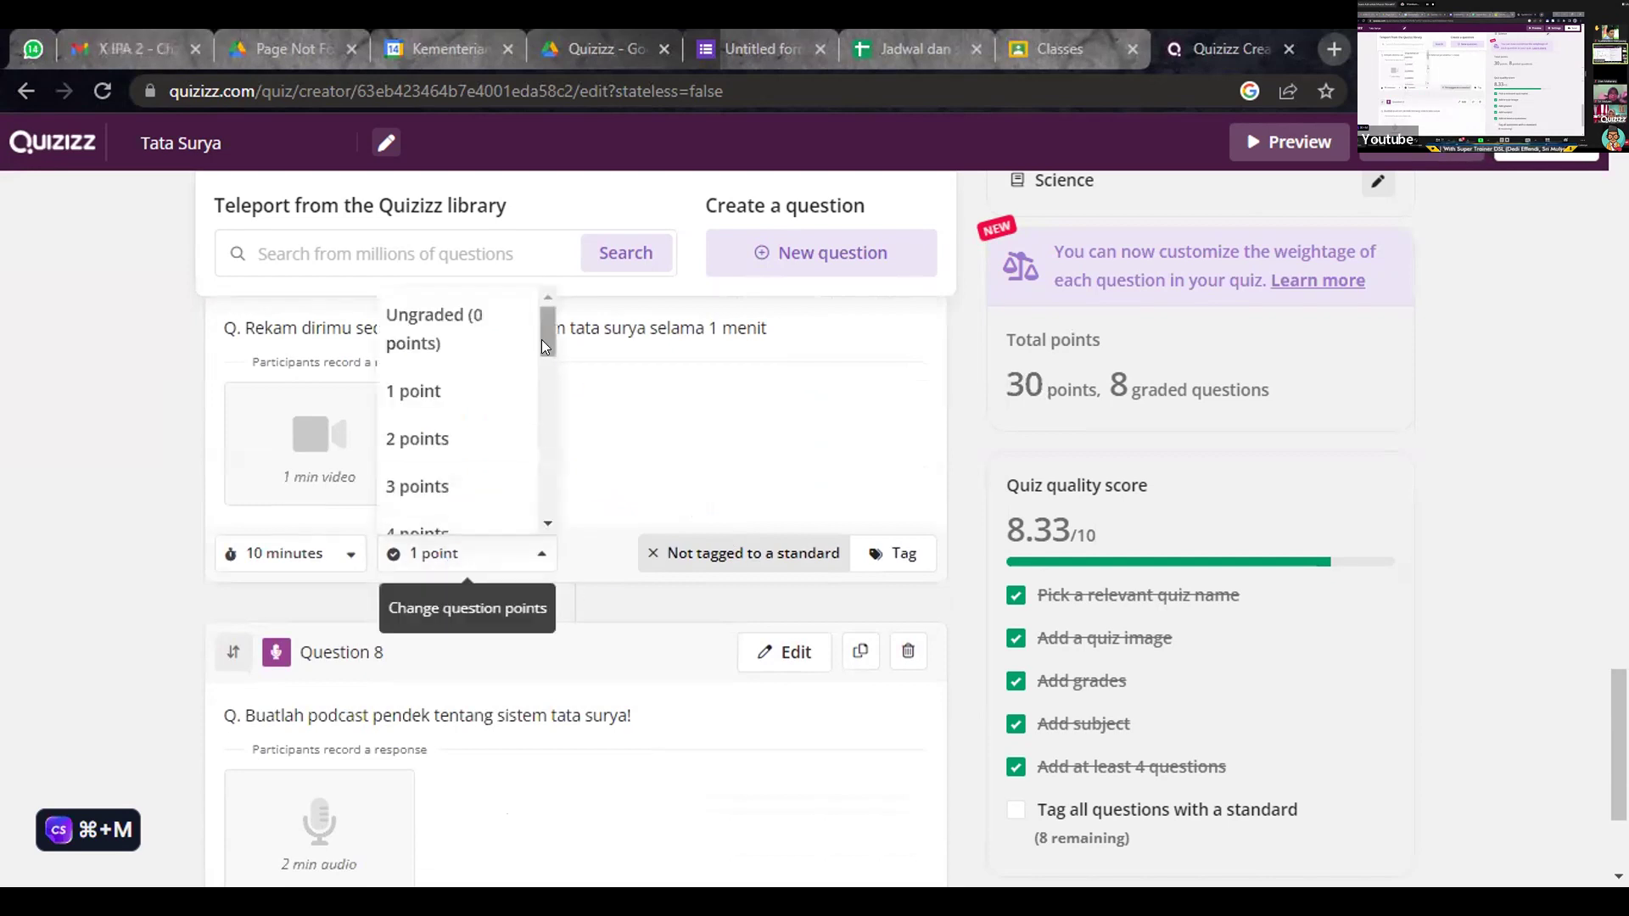
left_click_drag(543, 346, 543, 421)
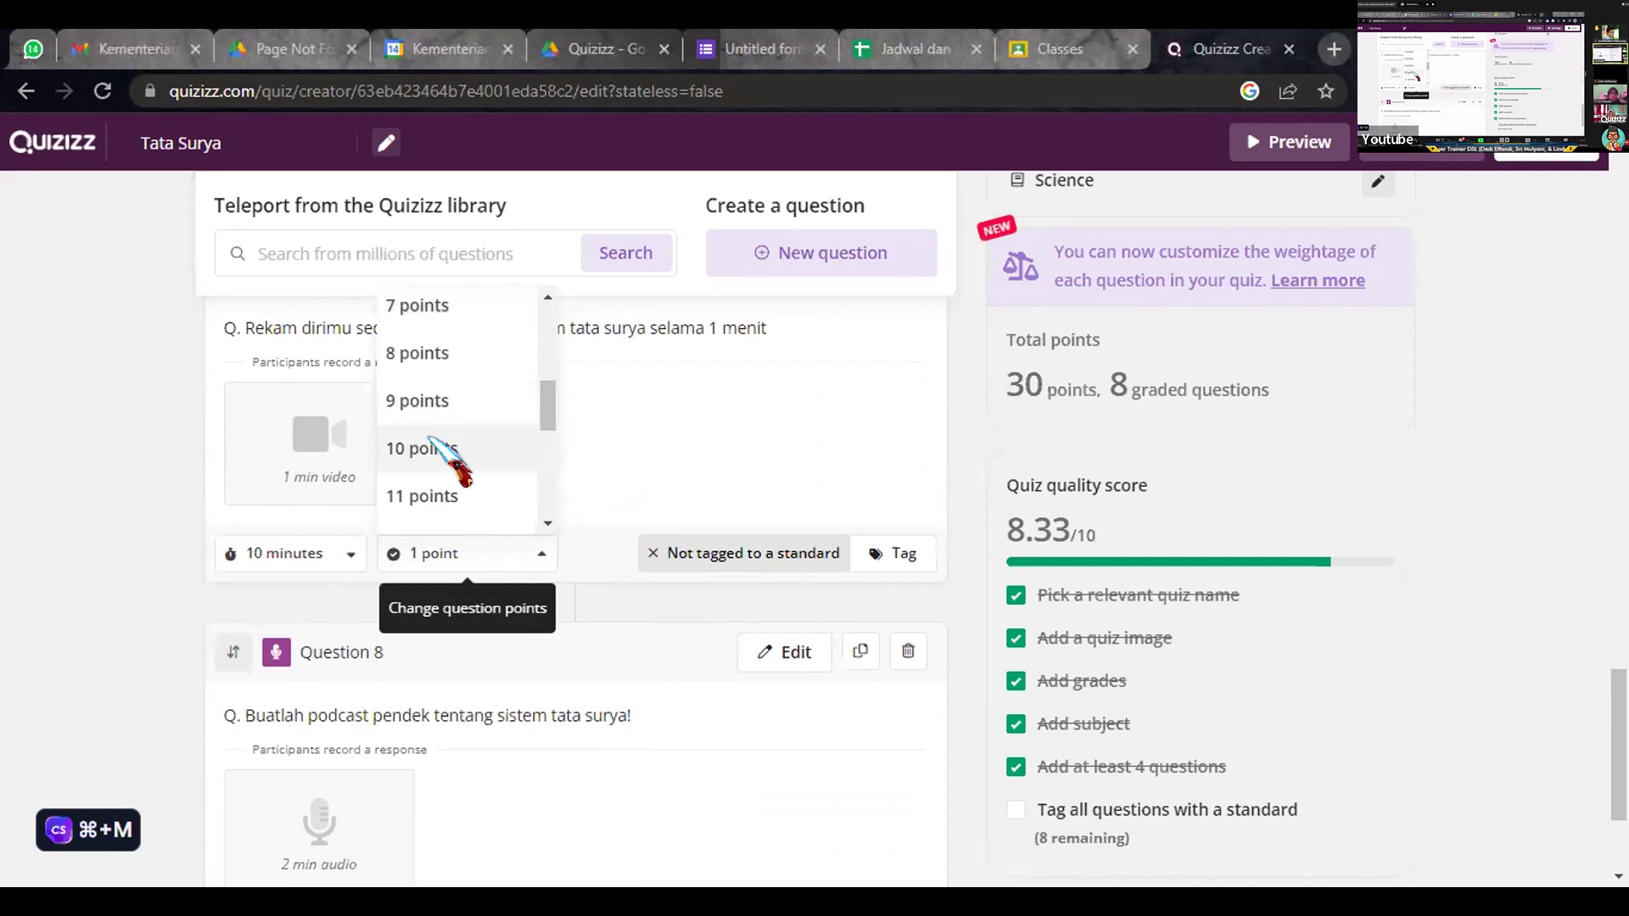
left_click(434, 441)
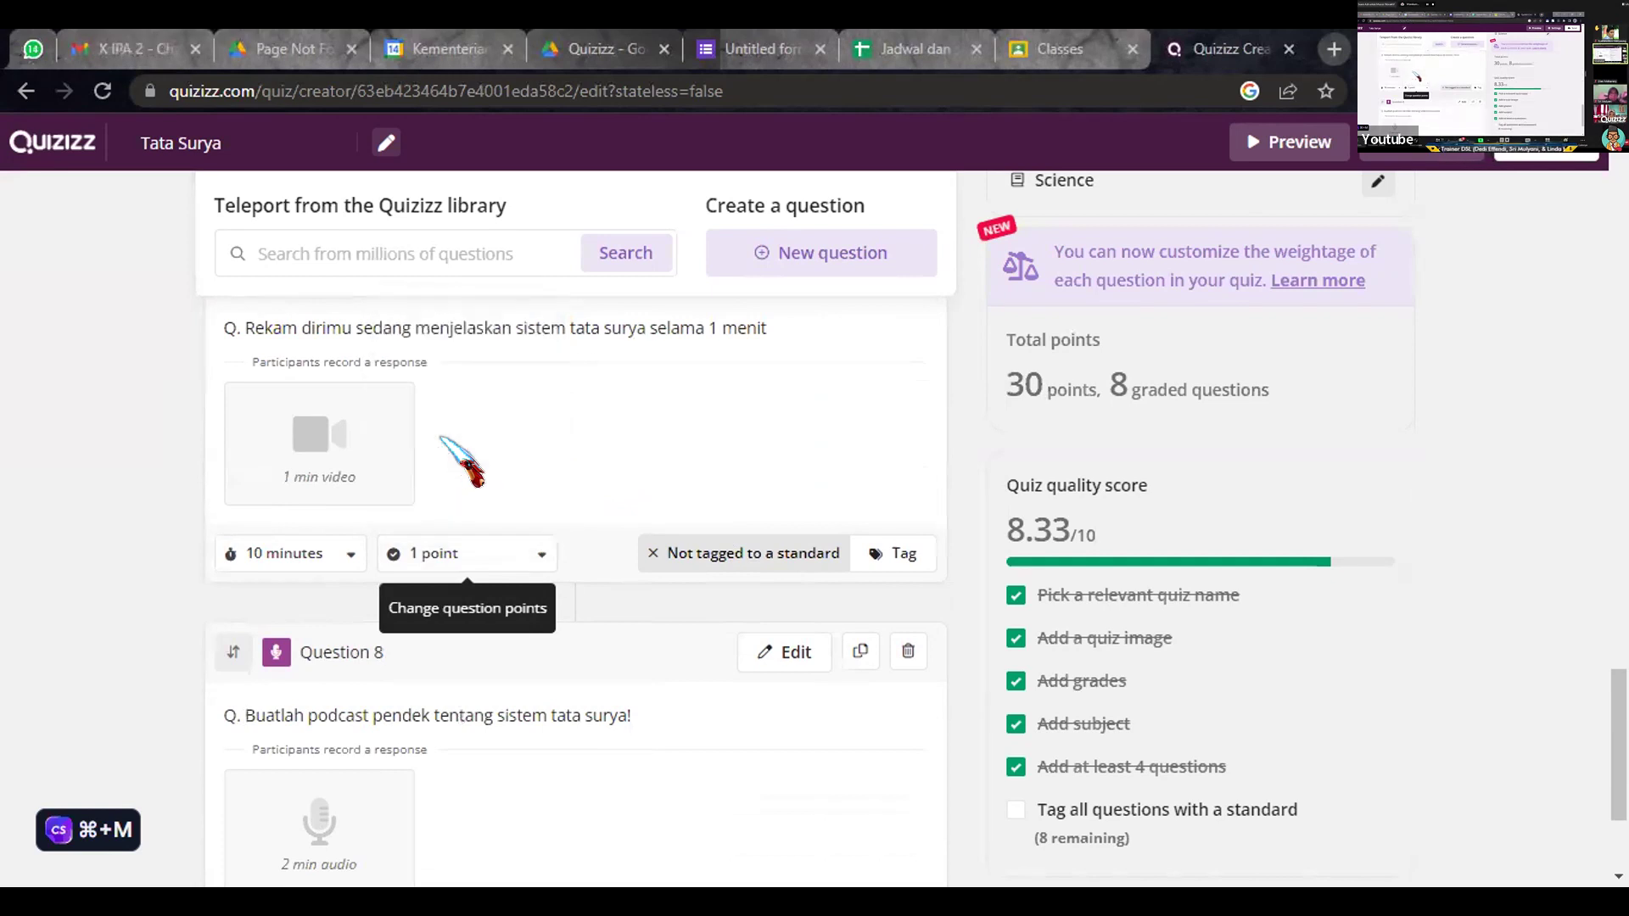
left_click(437, 554)
scroll(458, 488, "down", 5)
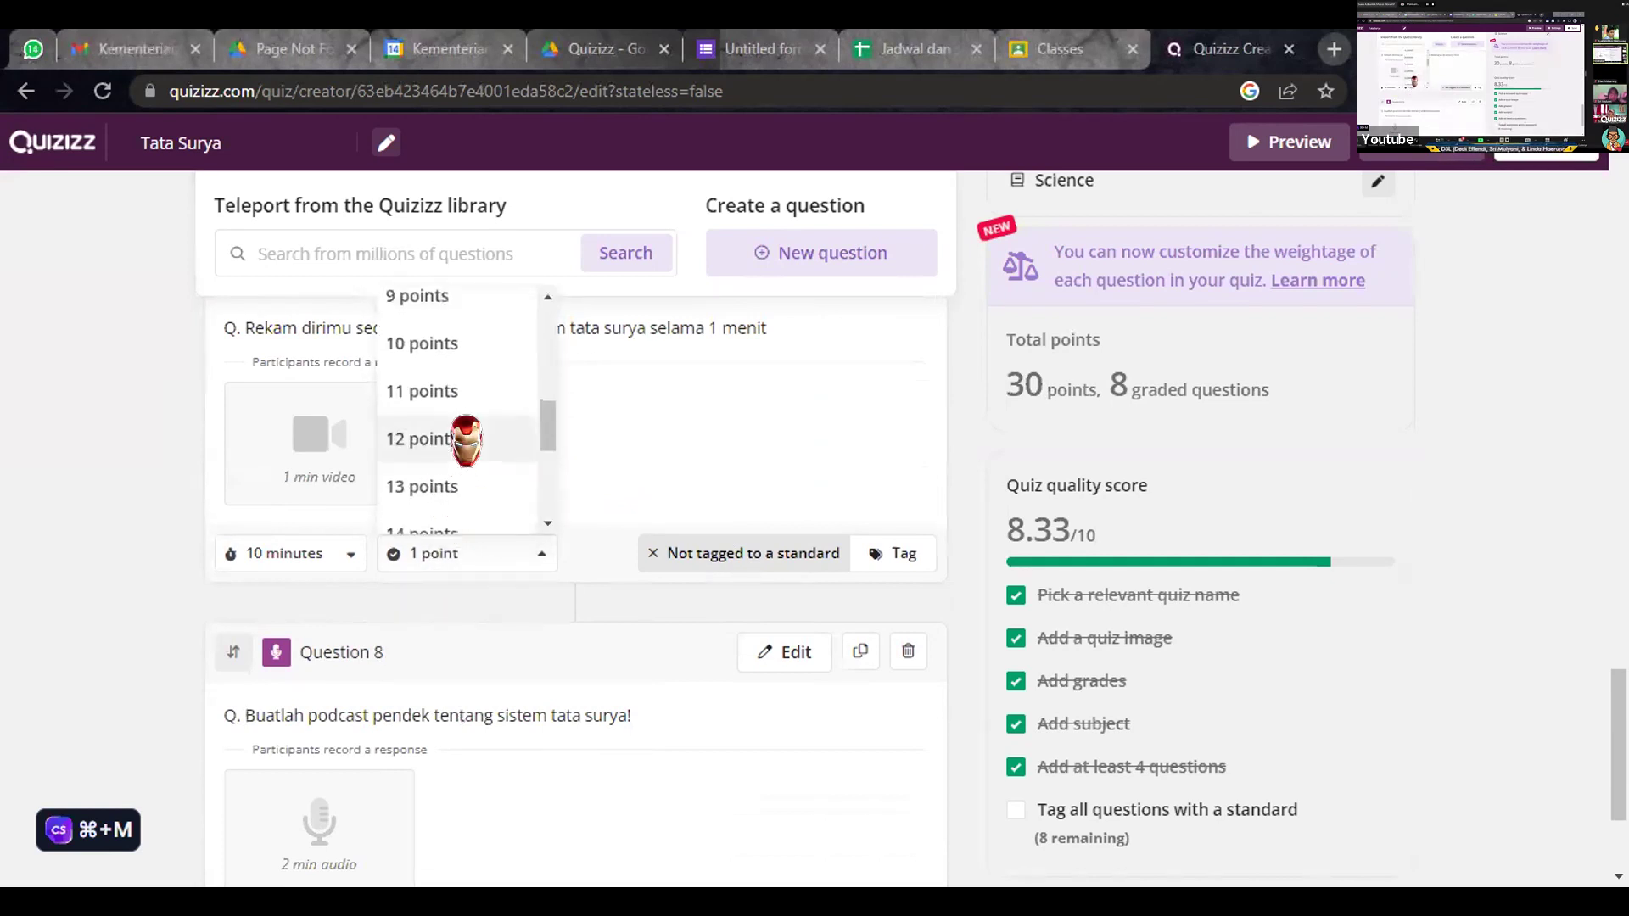
left_click(440, 350)
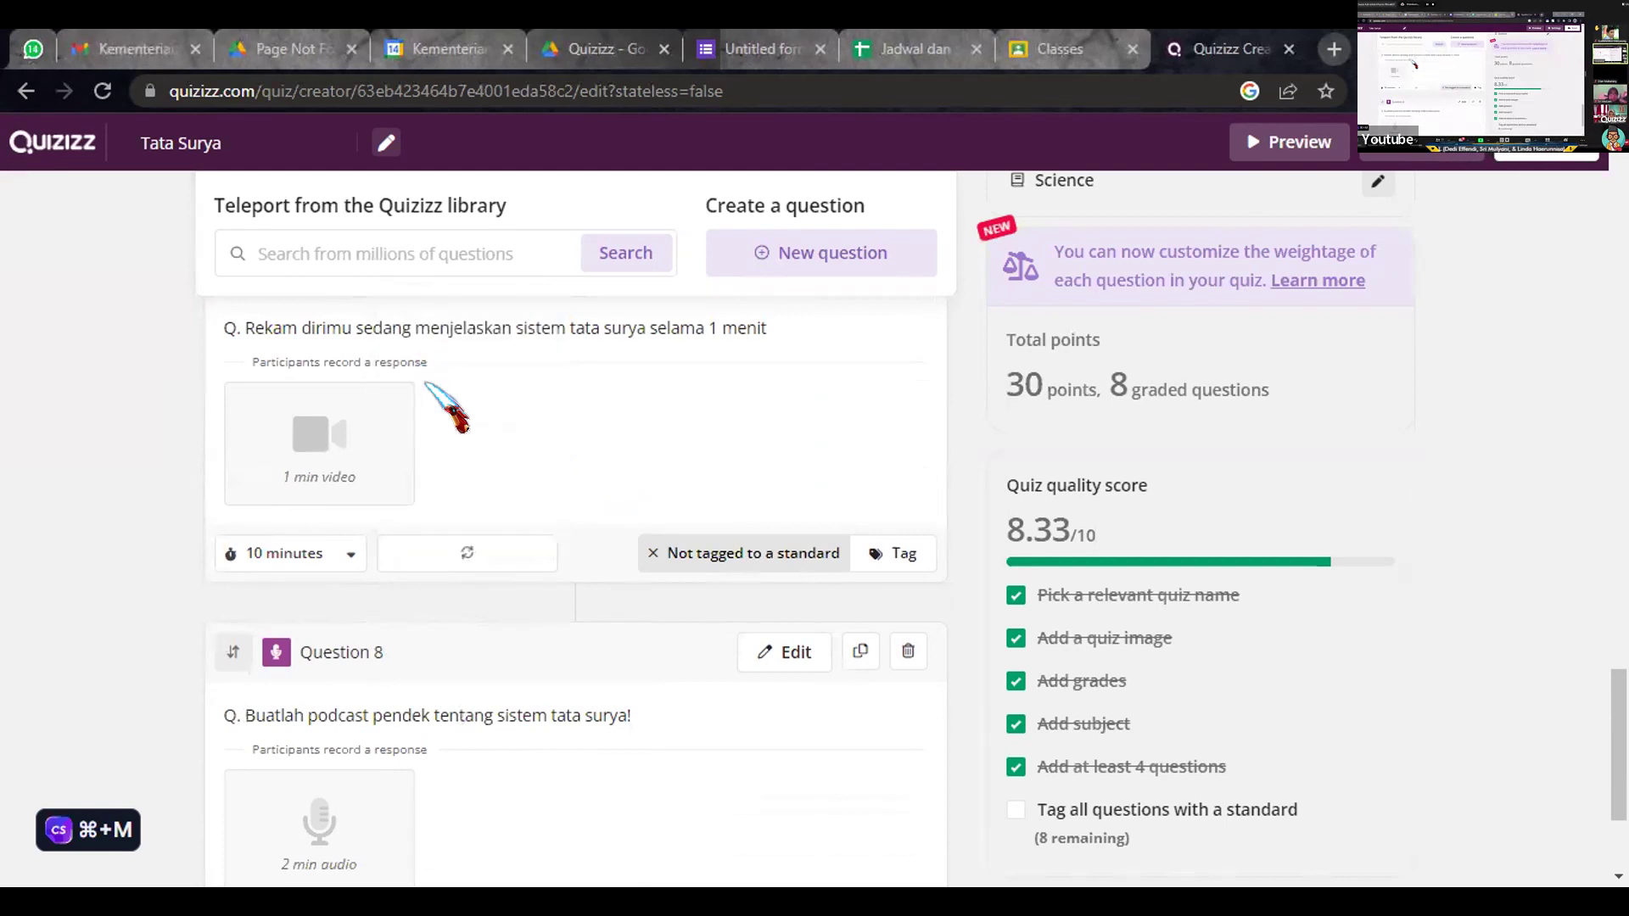
- Set the weight of Question 8, the podcast Audio Response question, to 7 points
scroll(476, 738, "down", 3)
left_click(467, 705)
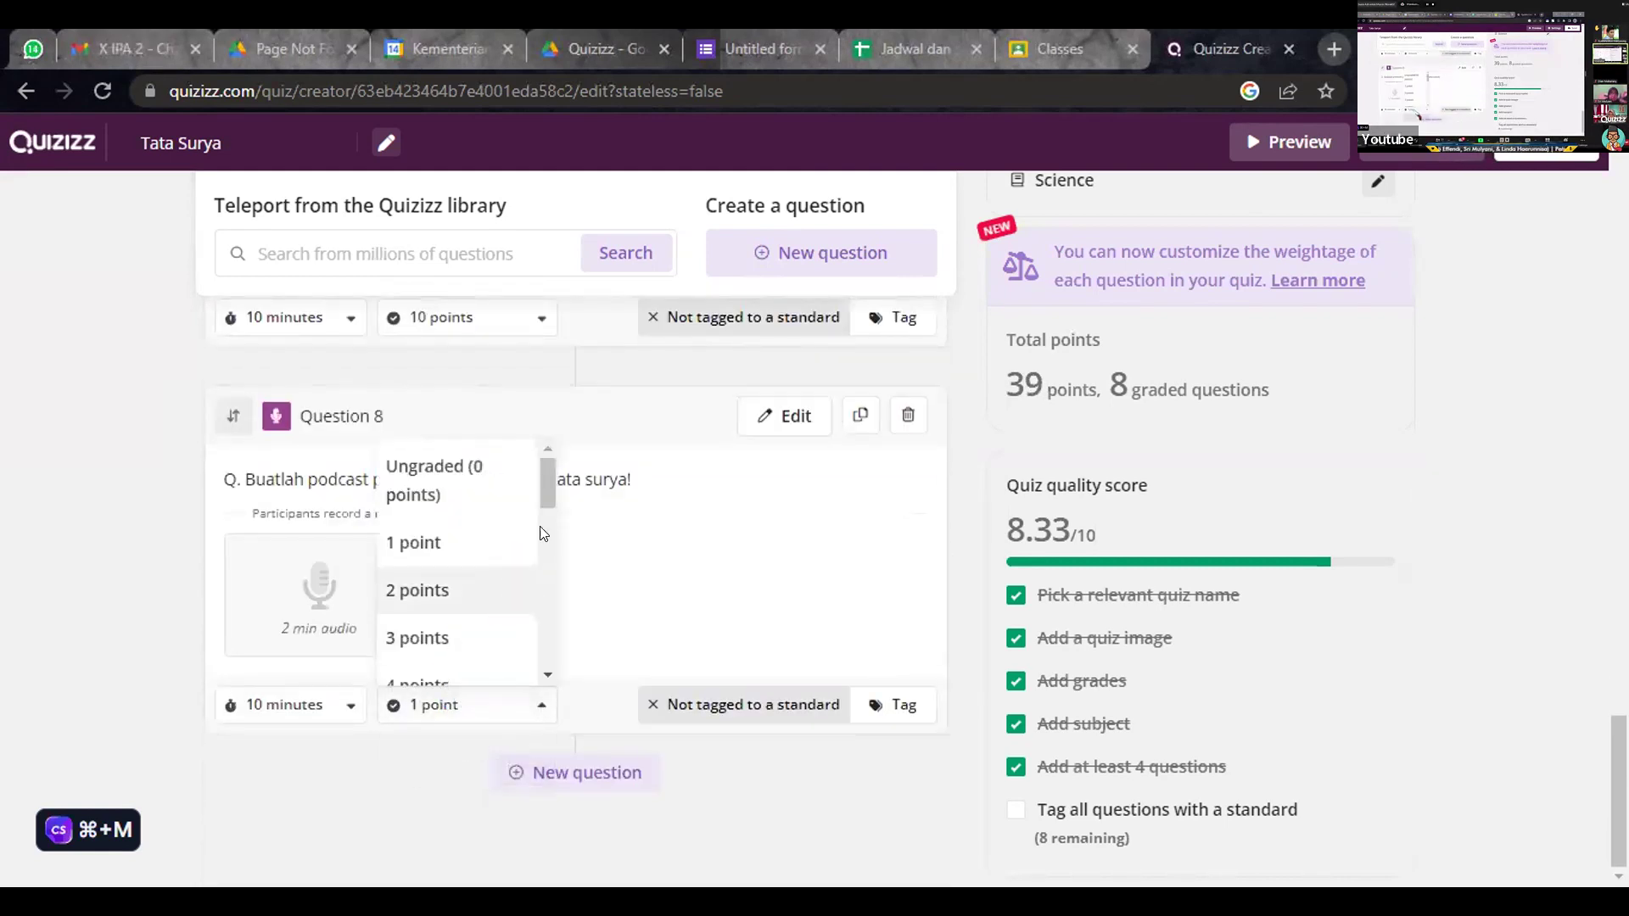
scroll(459, 560, "down", 5)
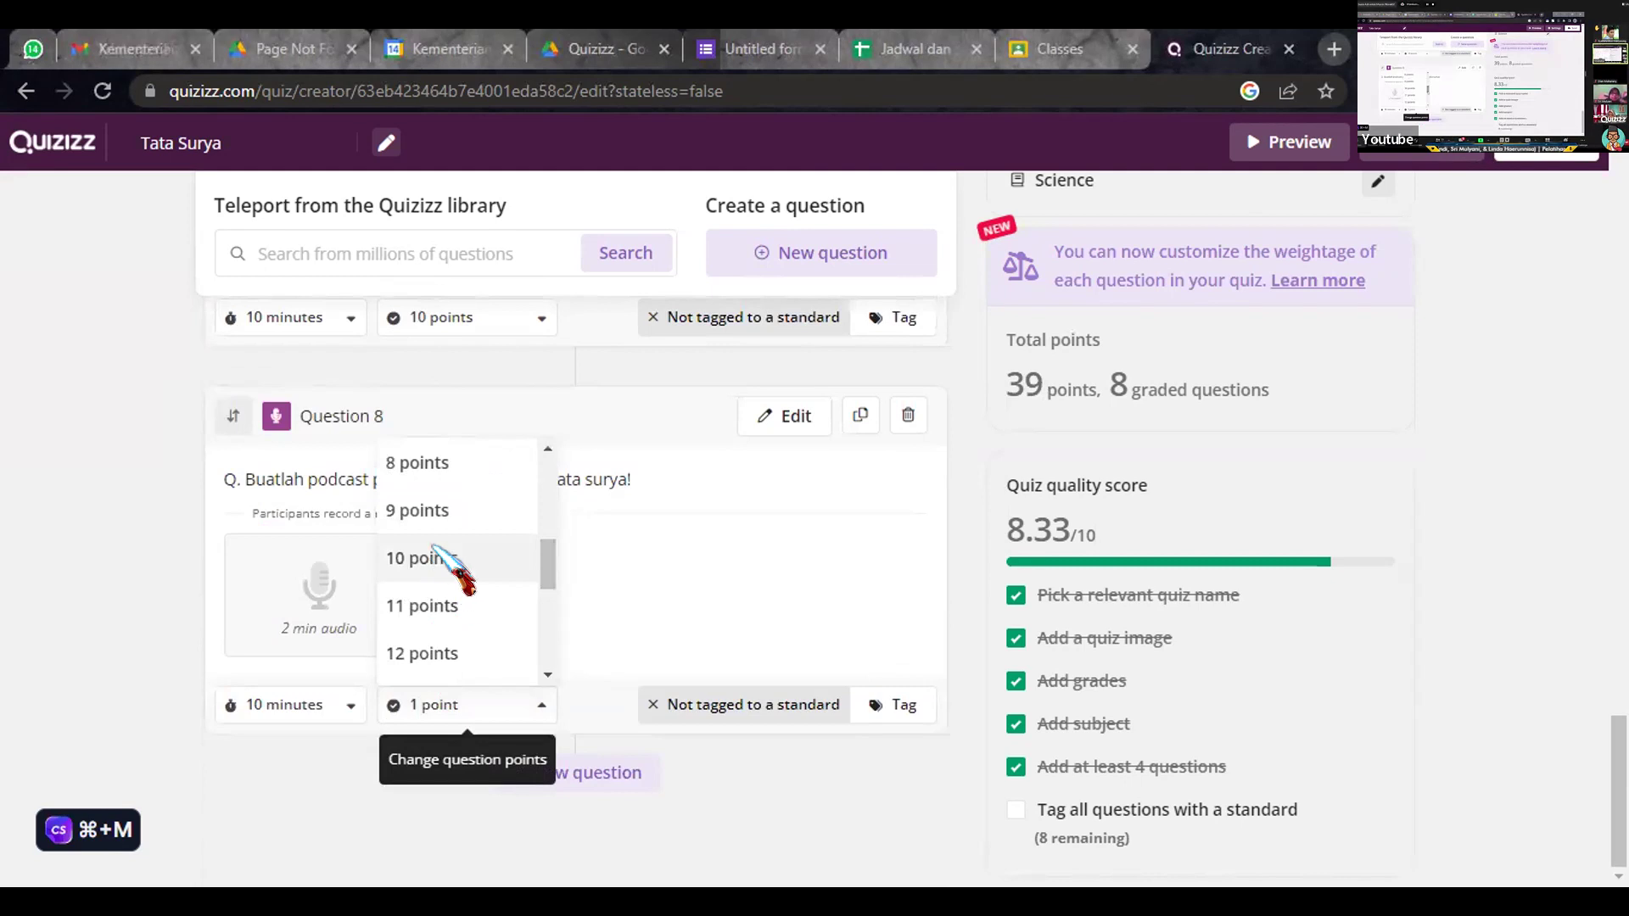
left_click(434, 513)
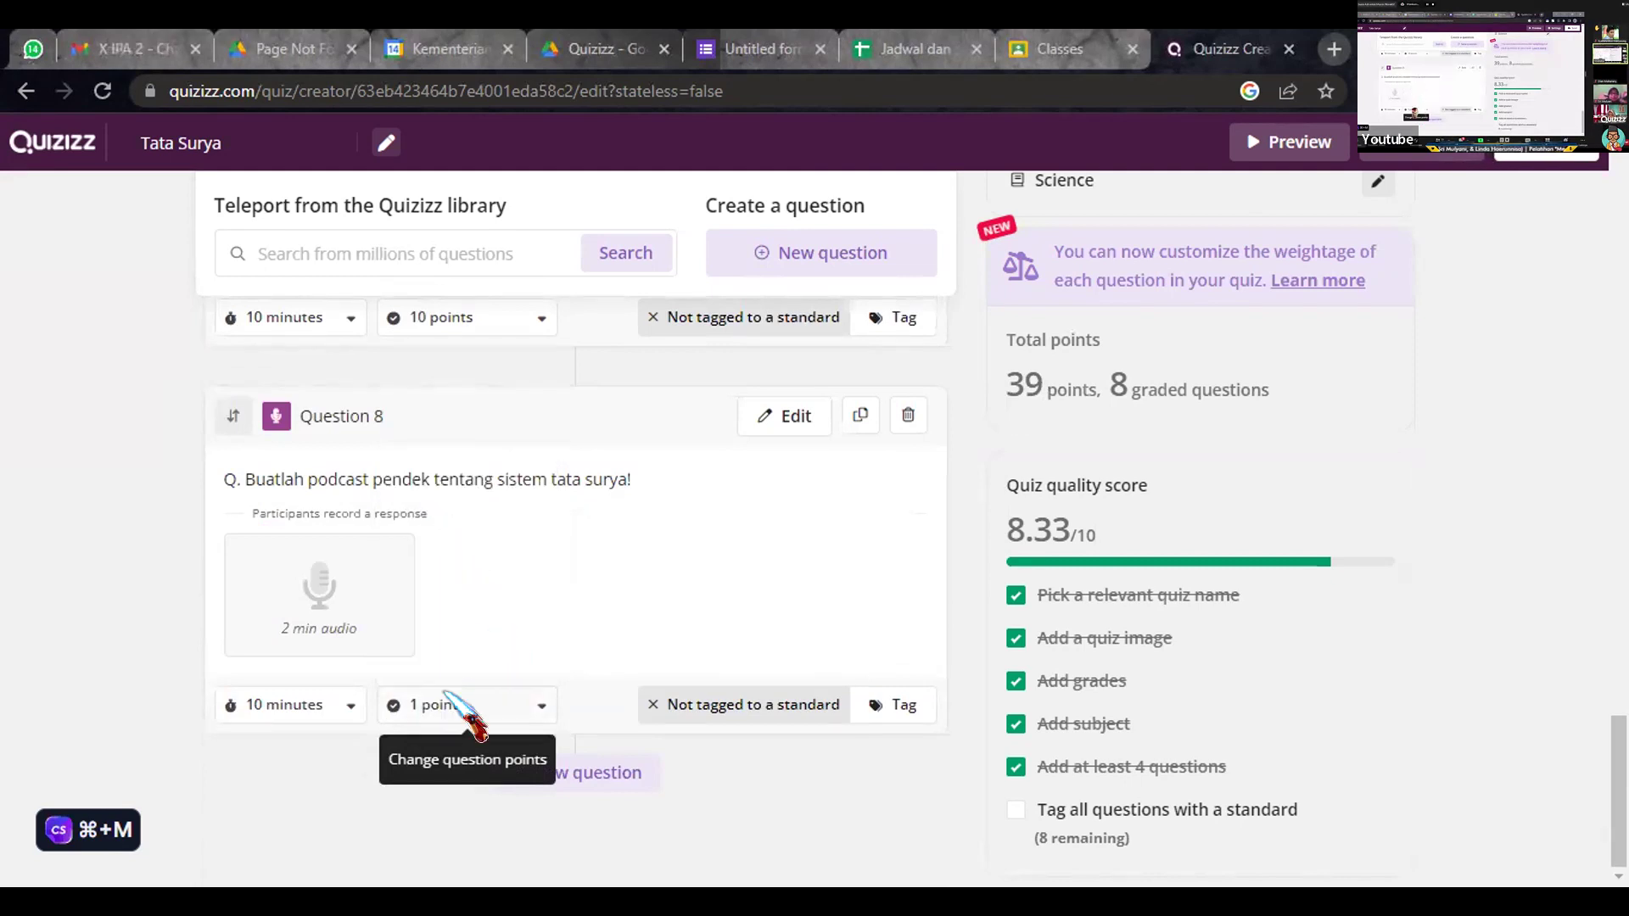
left_click(467, 708)
scroll(451, 589, "down", 3)
left_click(420, 590)
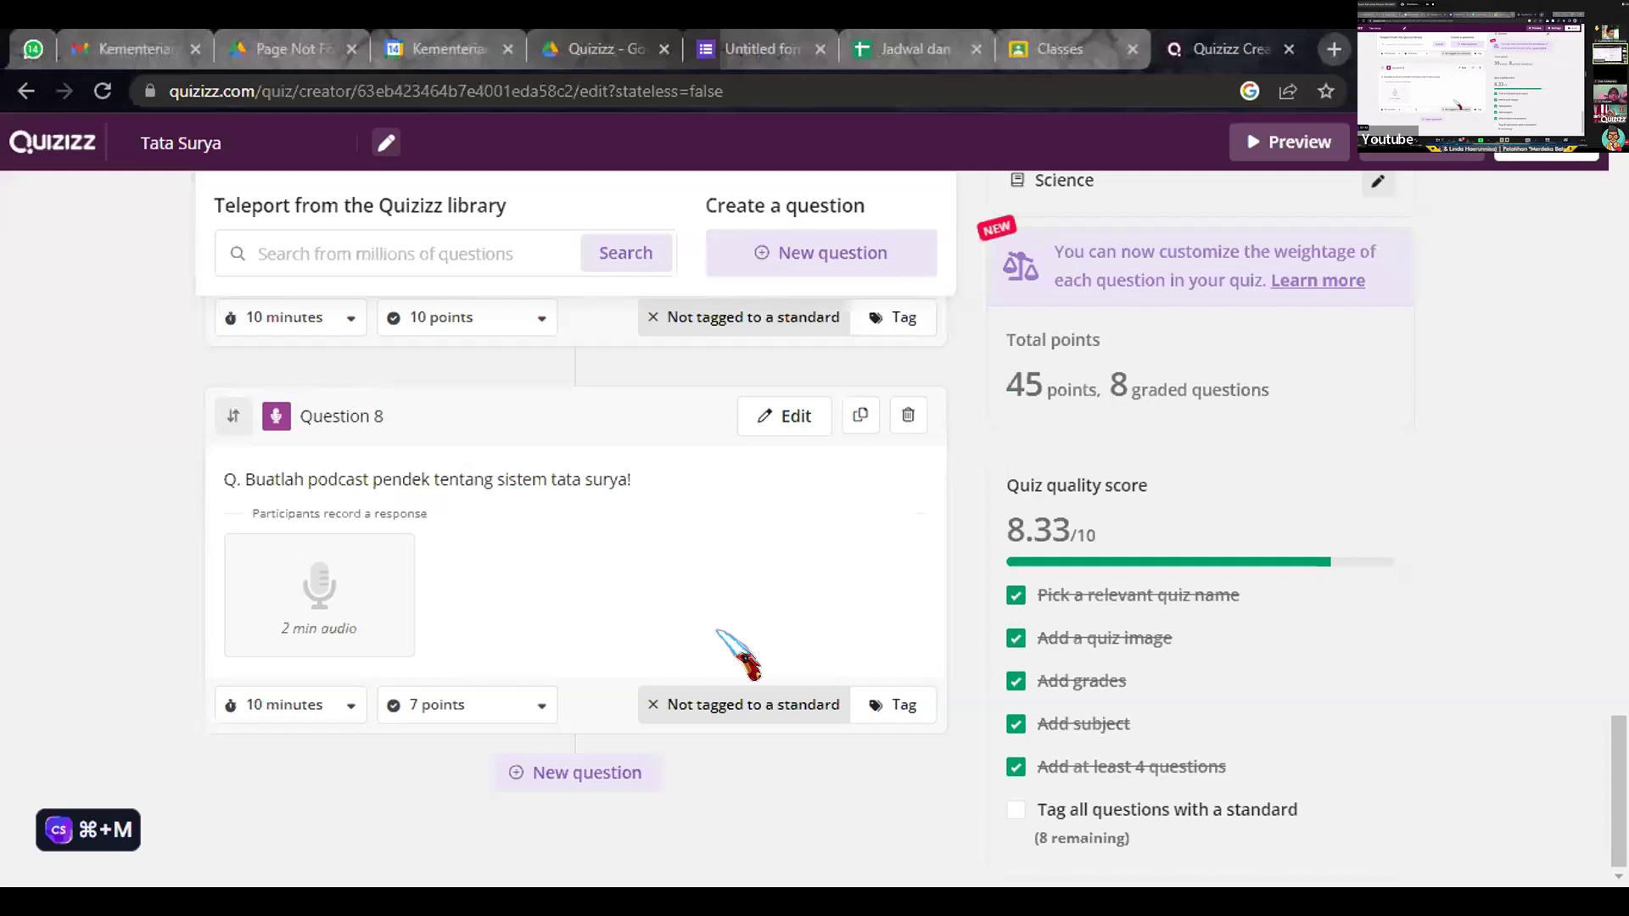
- Save the Tata Surya quiz, accepting its name, Science subject, 6th grade, Indonesian language and public visibility
scroll(720, 633, "up", 20)
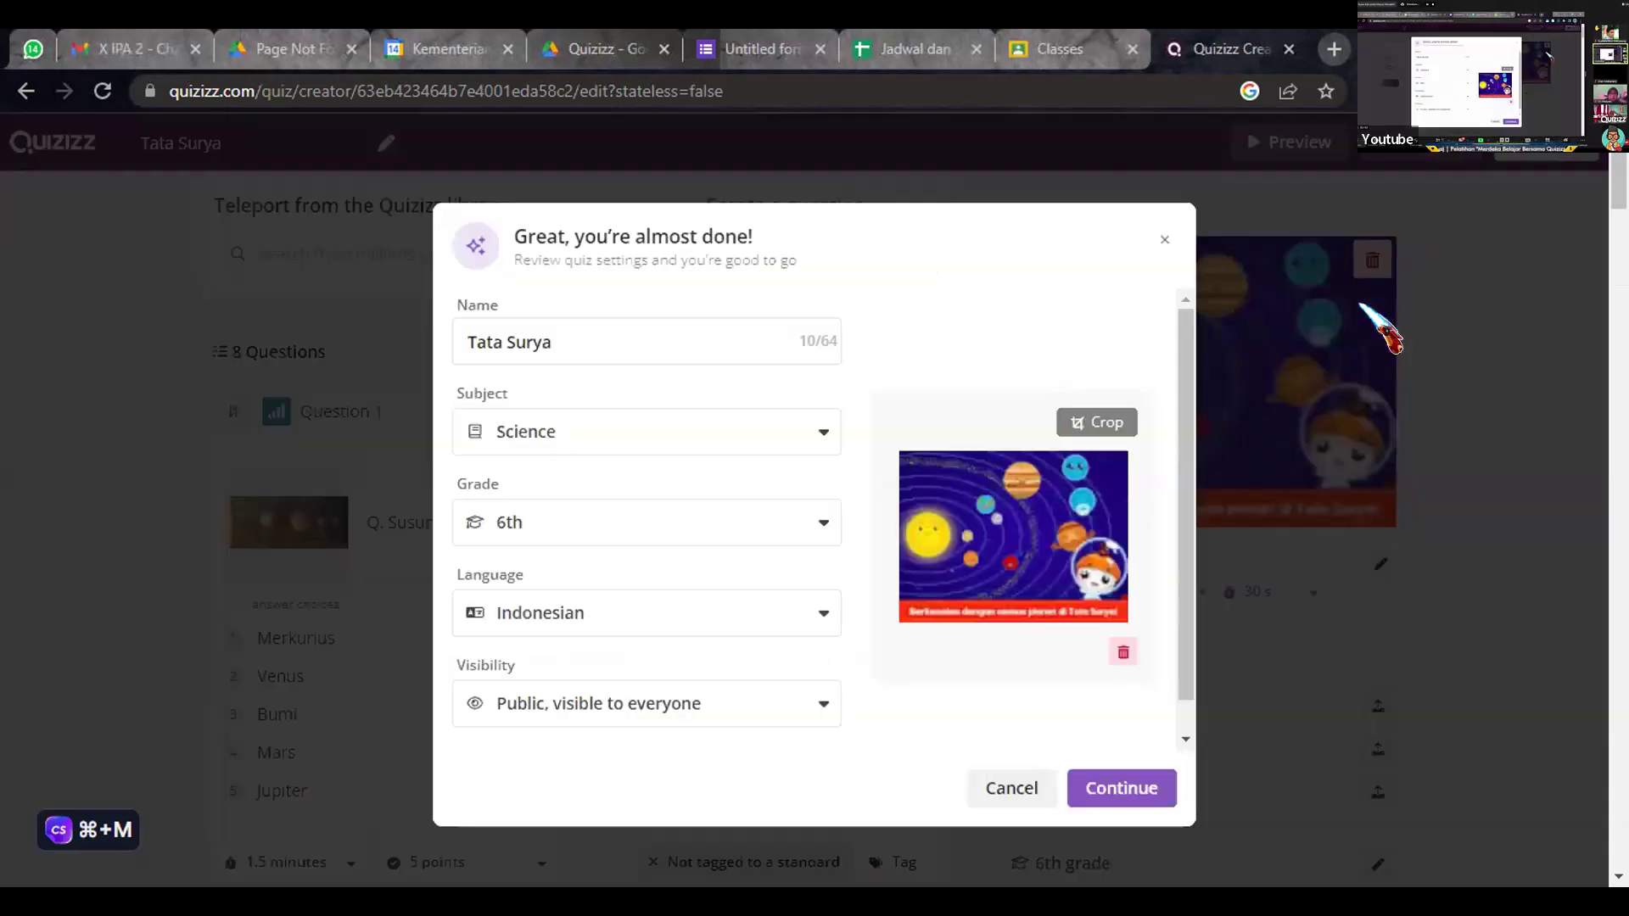
left_click(1104, 785)
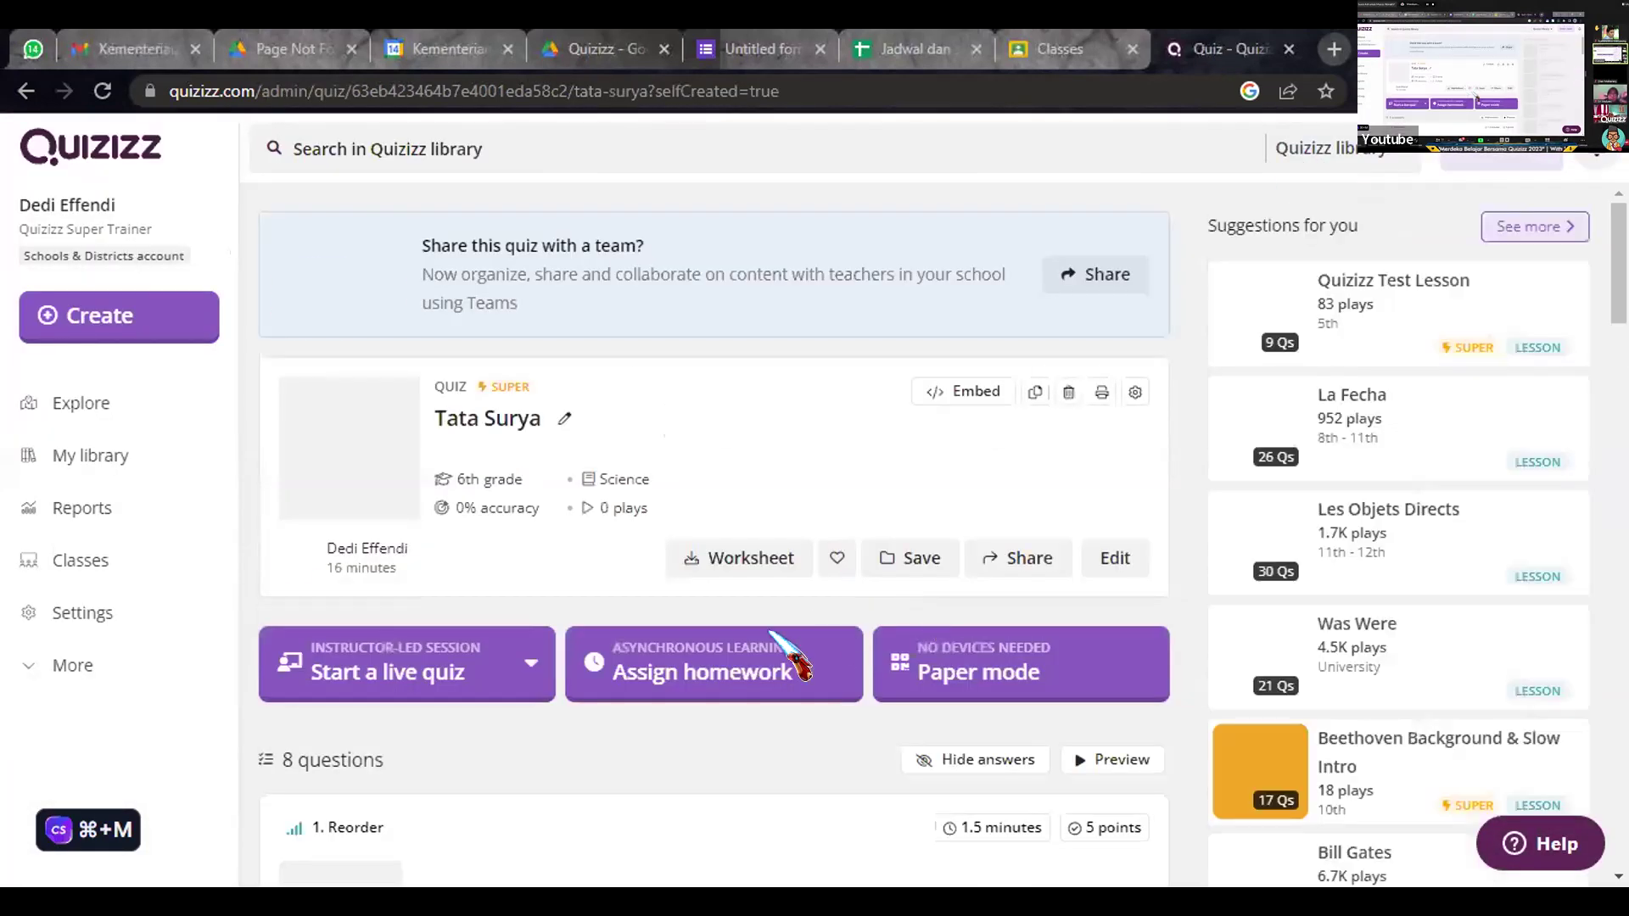
- Open the preview of the saved Tata Surya quiz and start playing it
scroll(744, 712, "down", 3)
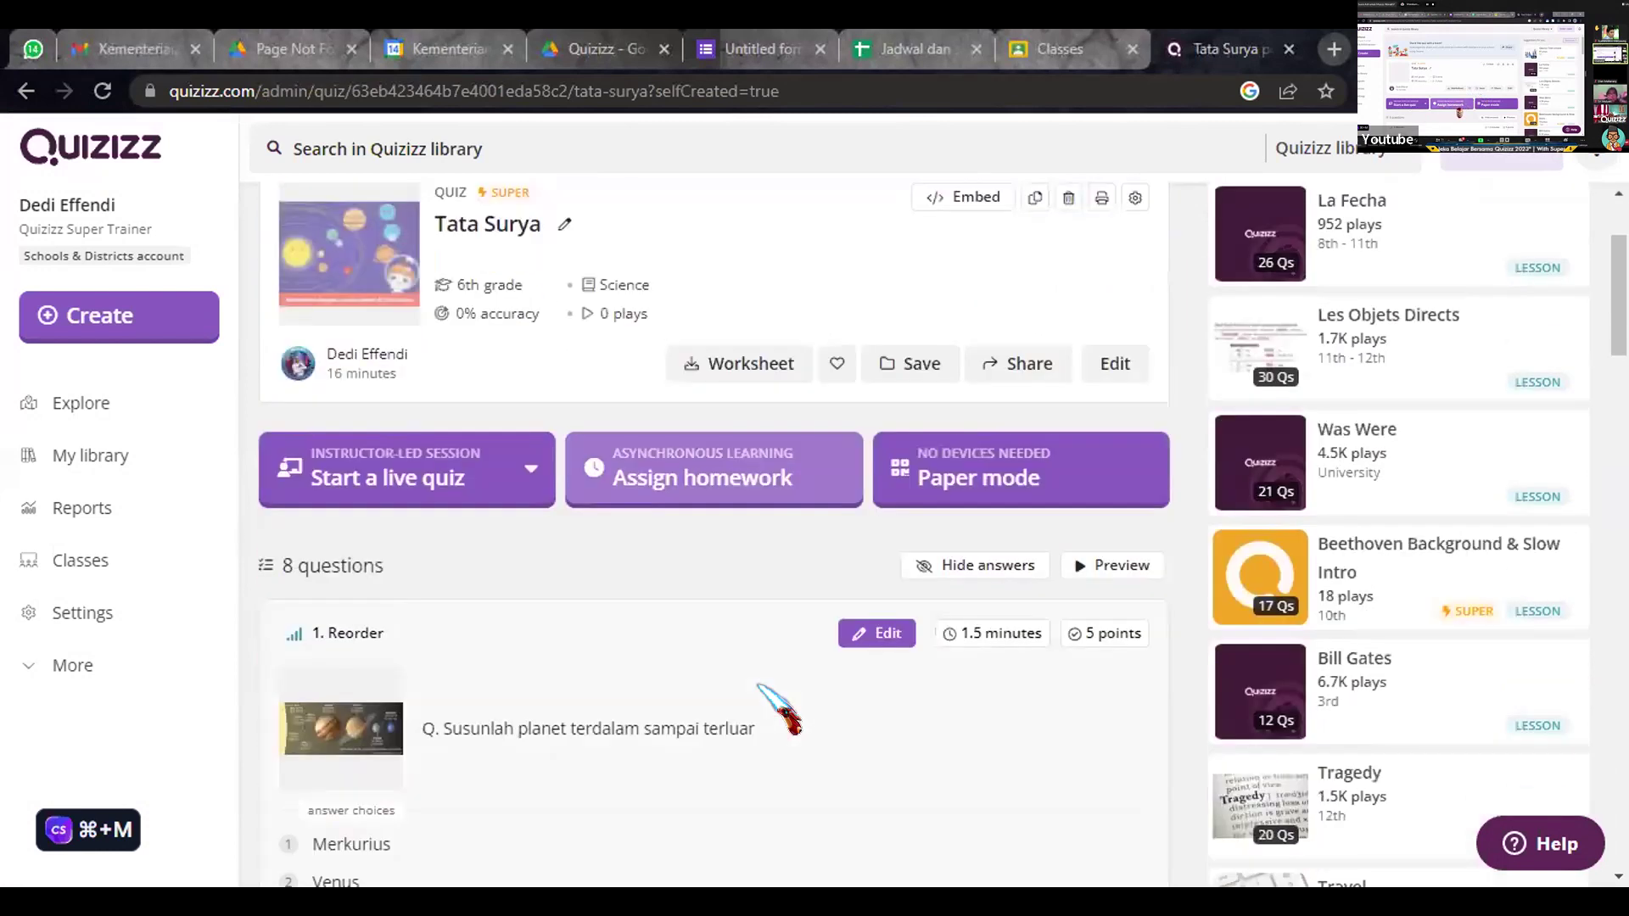
left_click(1095, 521)
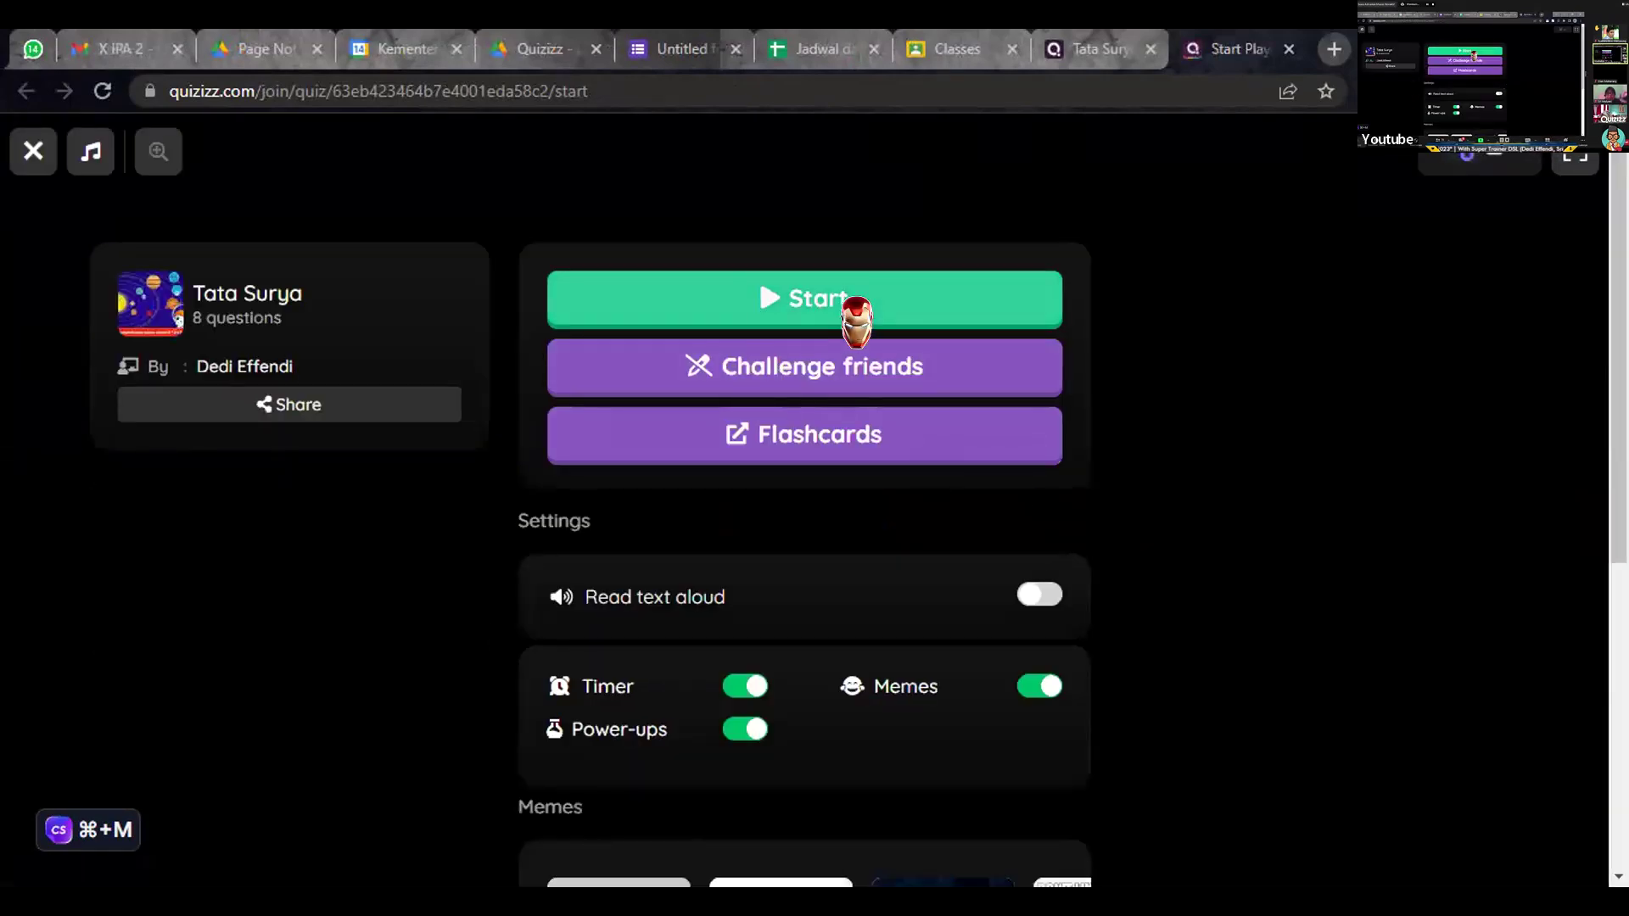
left_click(849, 306)
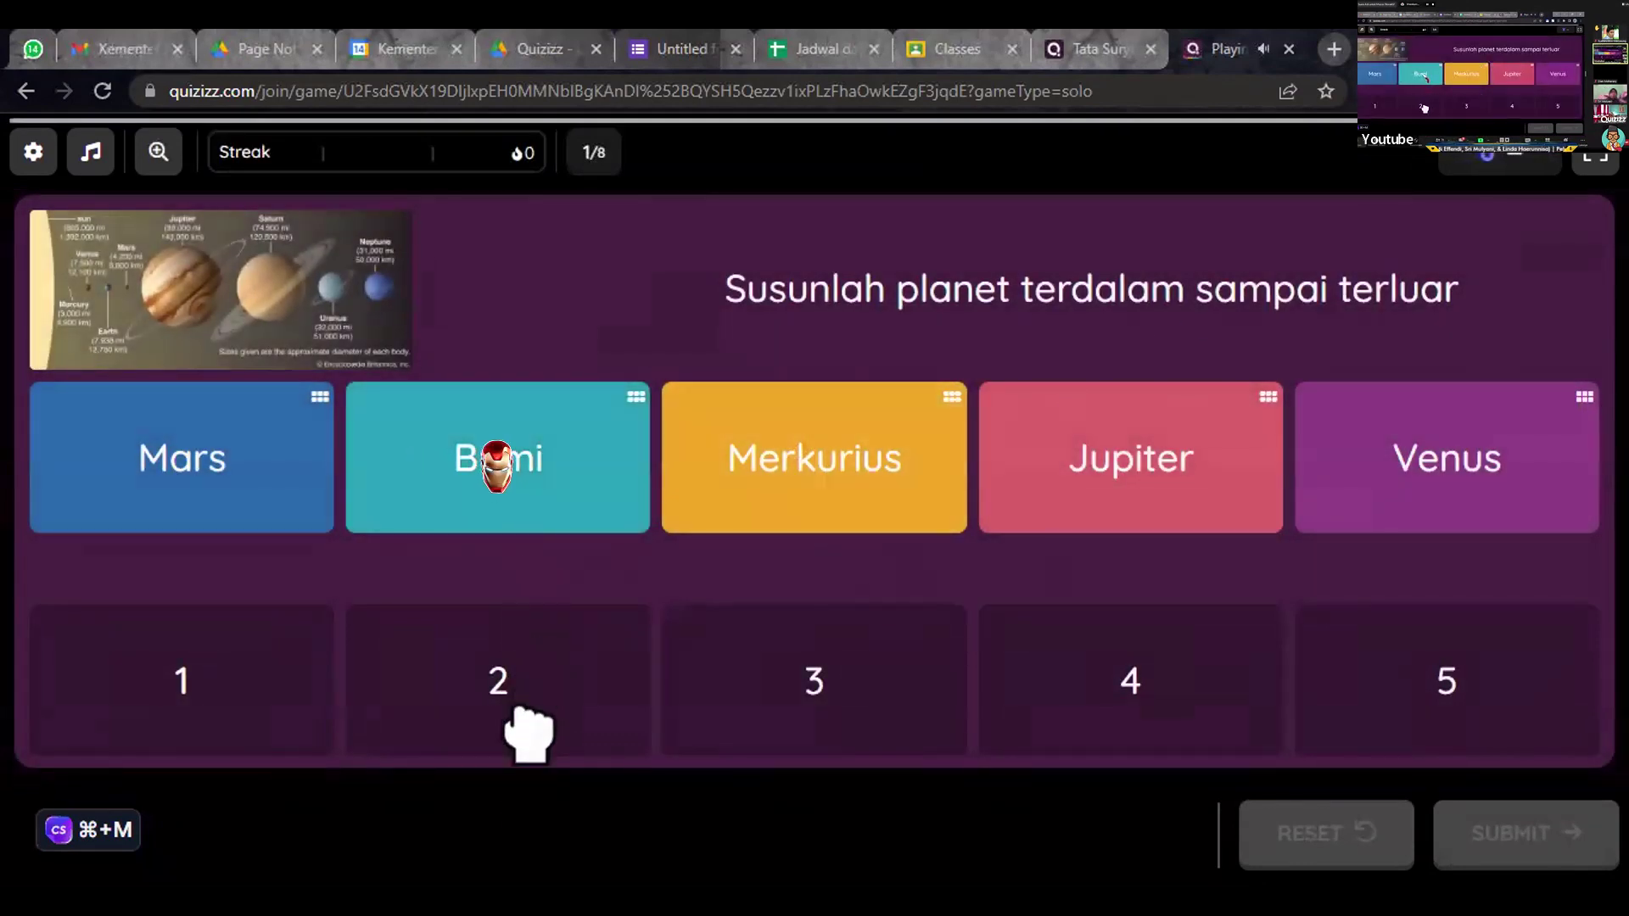
- In the planet Reorder question, place Bumi in slot 3 and Merkurius in slot 1
left_click_drag(497, 467, 504, 477)
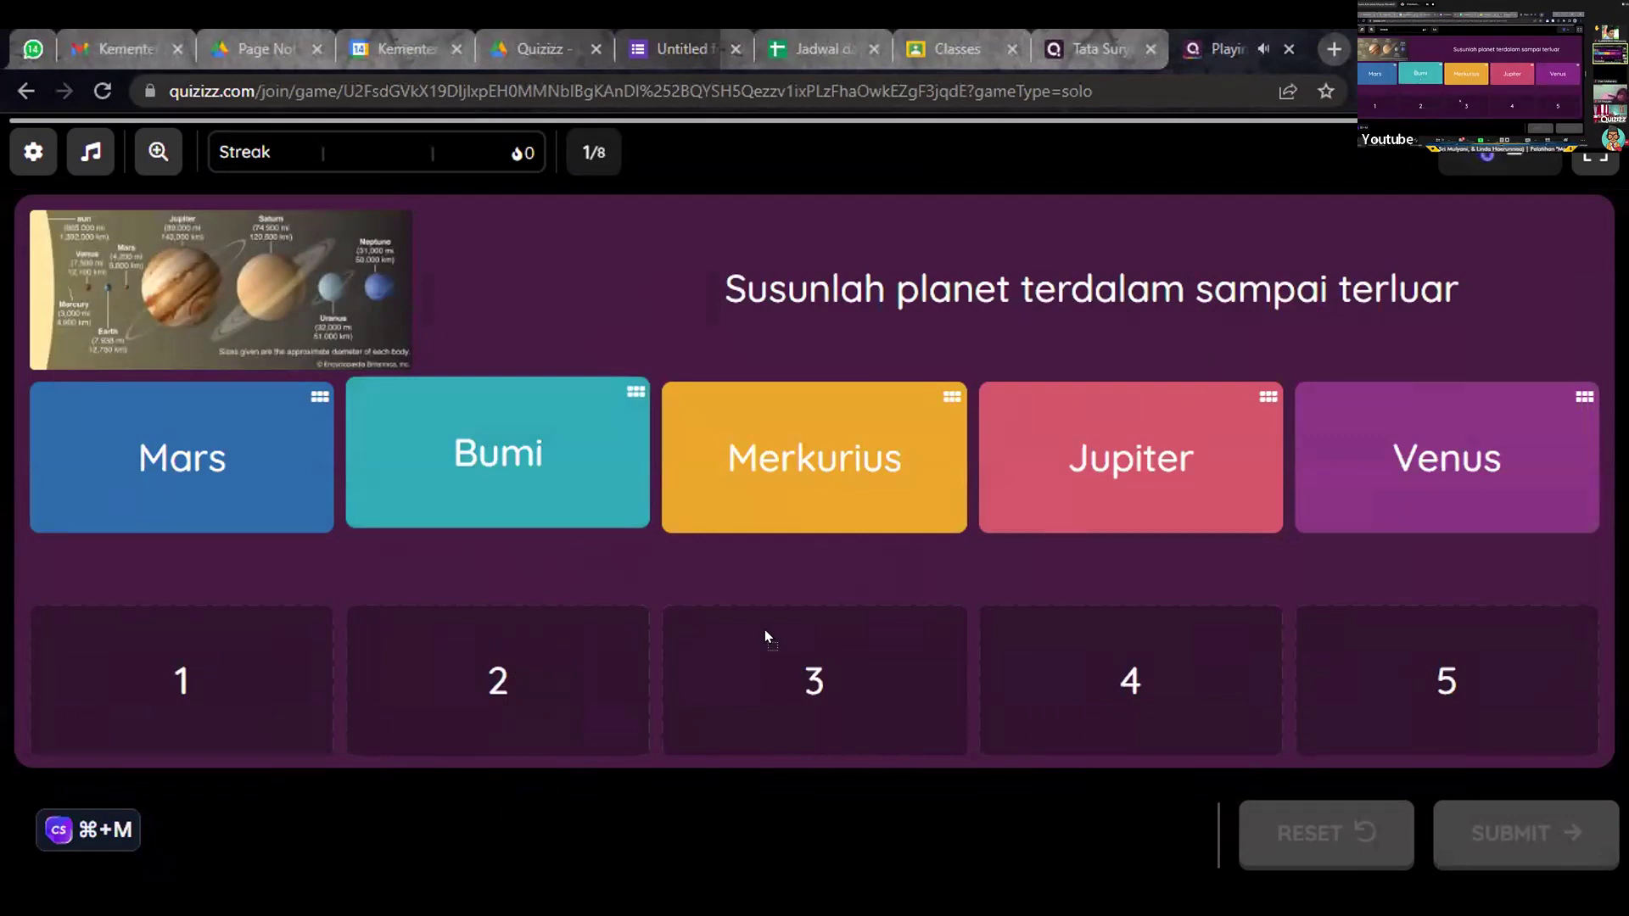
left_click_drag(538, 475, 618, 538)
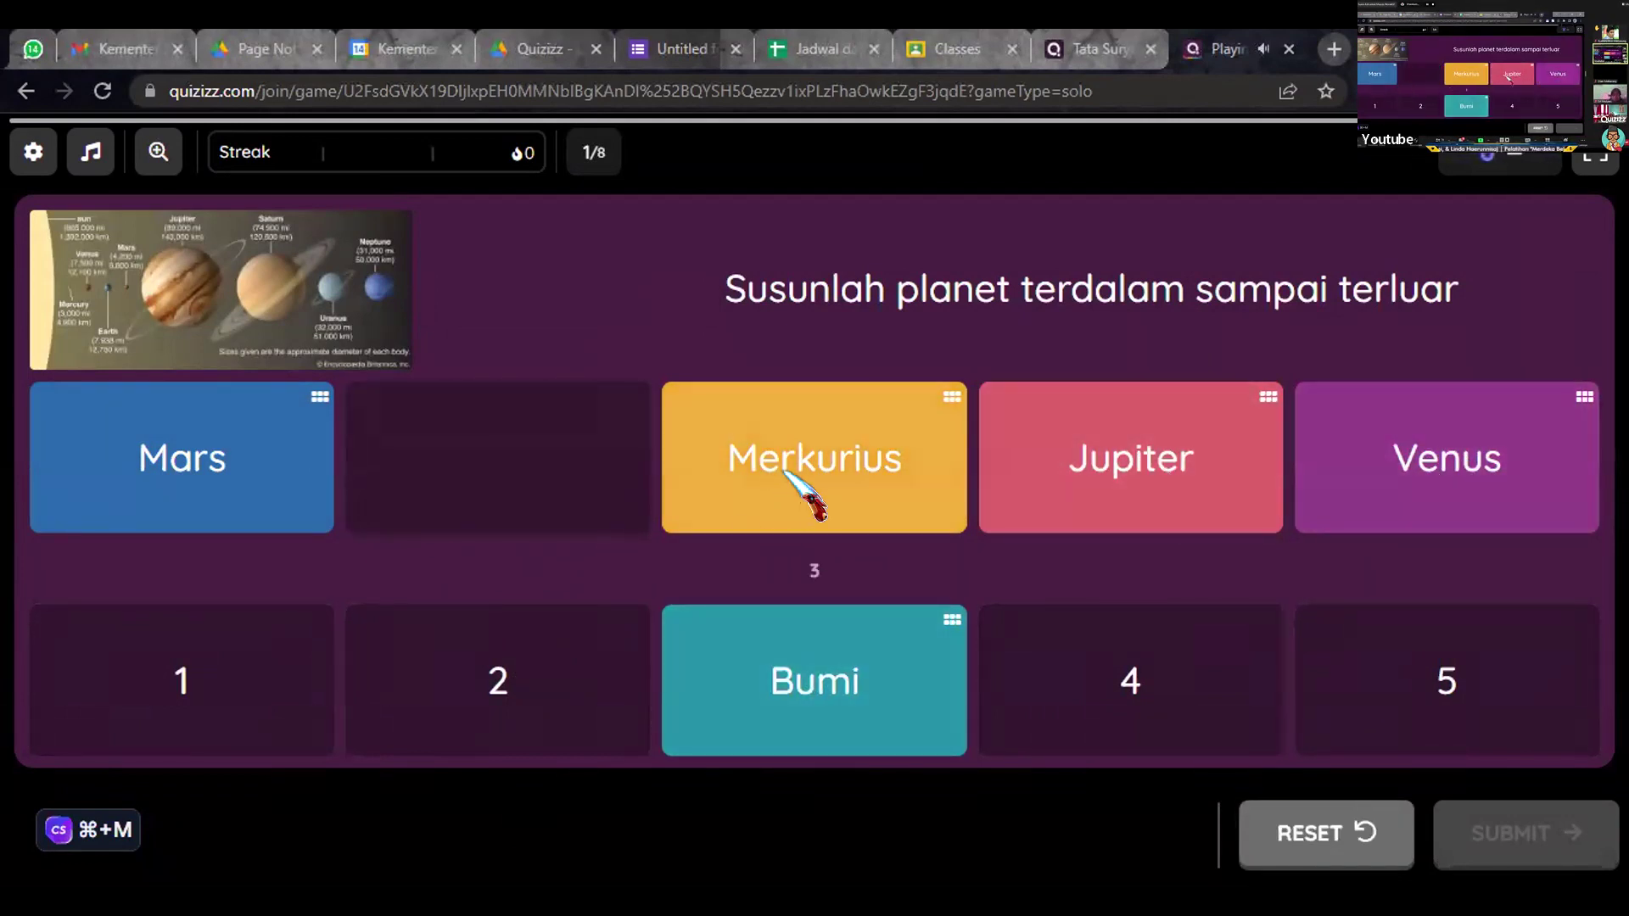
left_click_drag(144, 708, 209, 660)
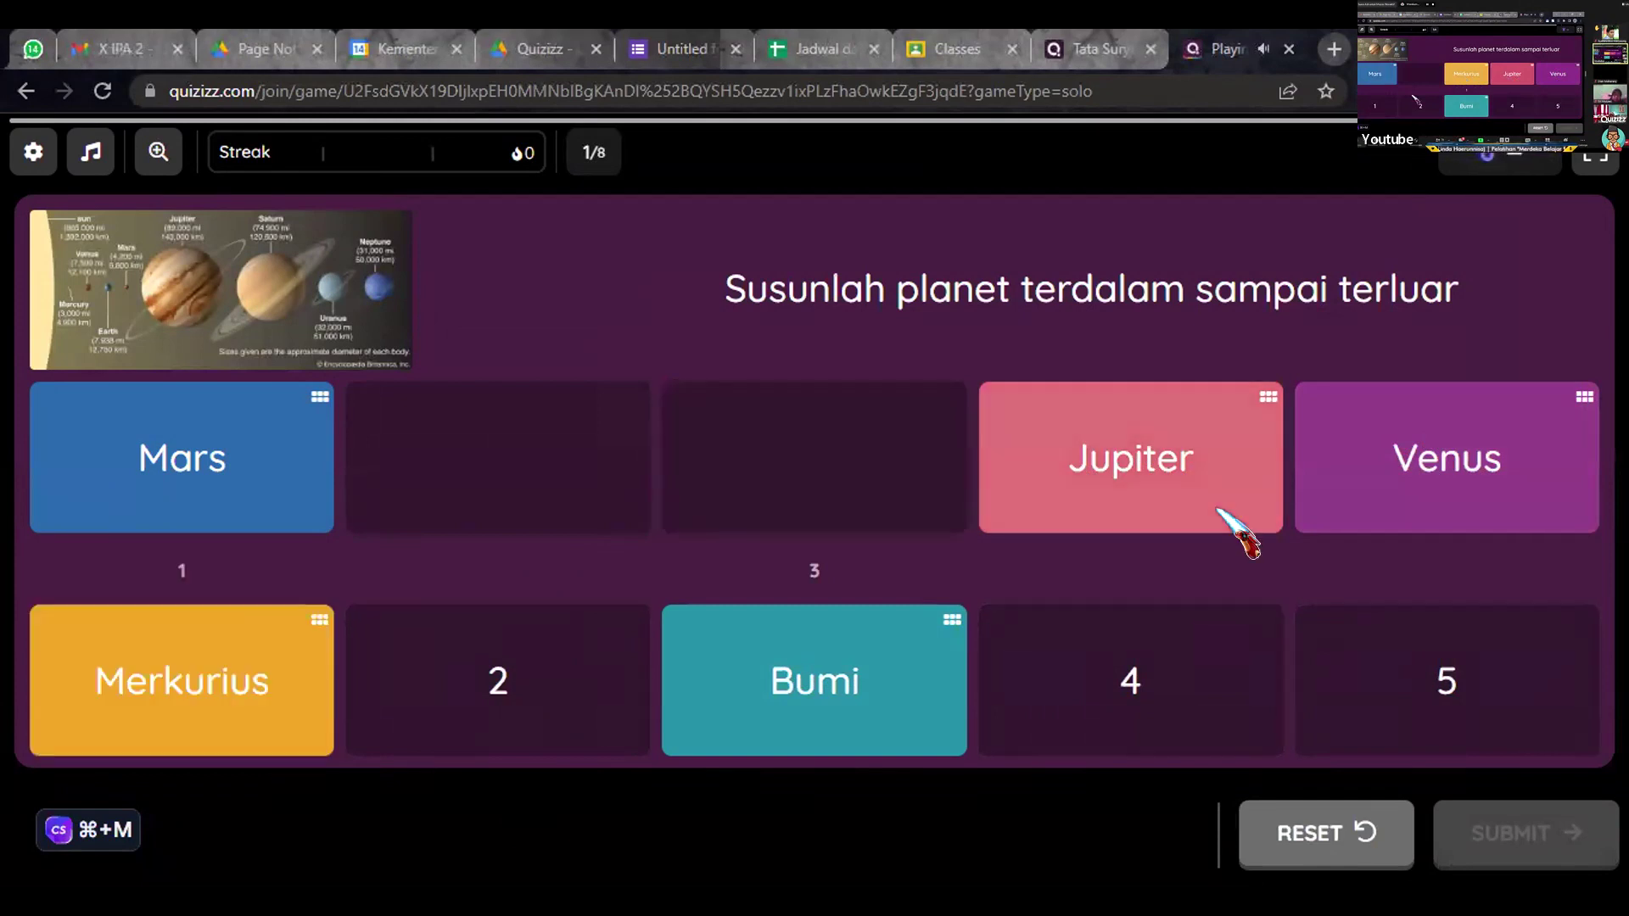